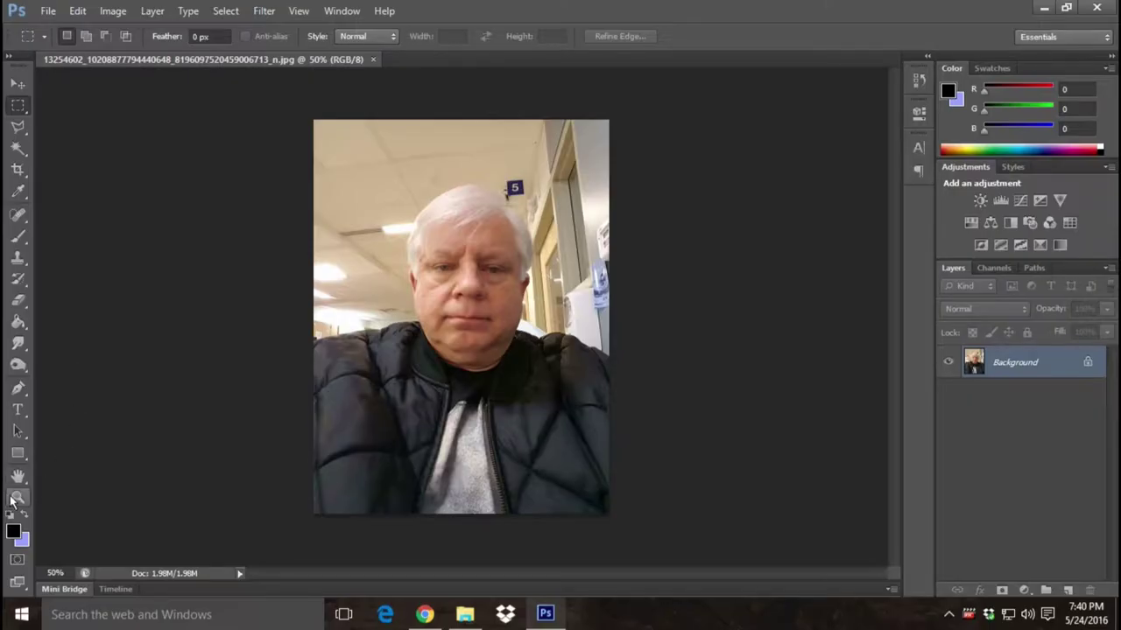
- Bring the original selfie portrait, a single Background layer, into view in Photoshop
left_click(18, 497)
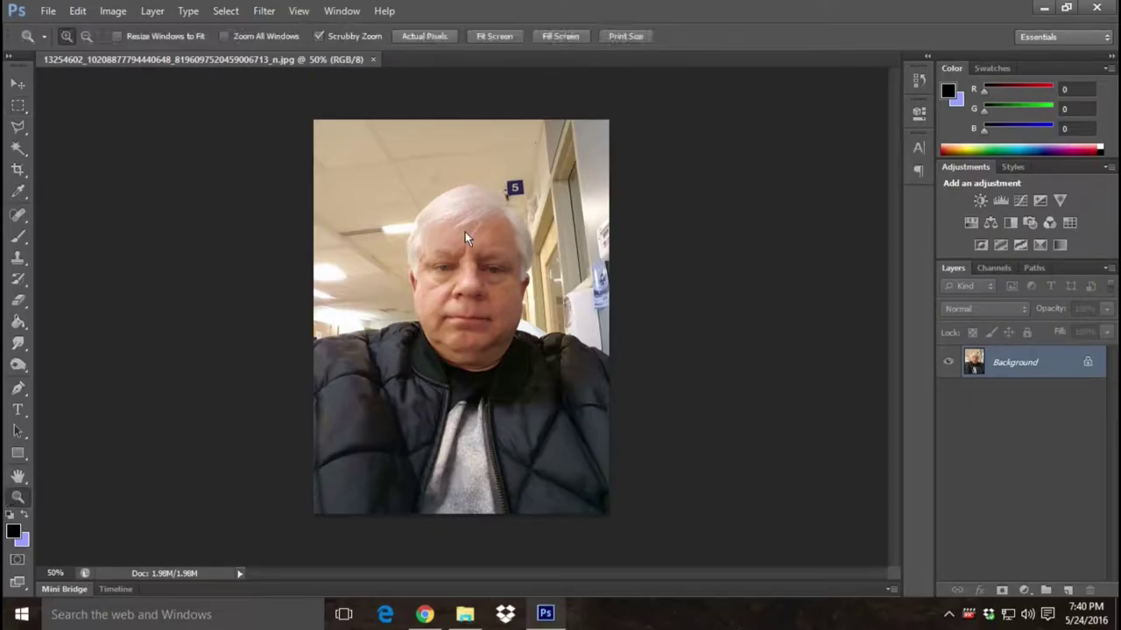
- Zoom in on the face and open Liquify with a brush size of 100
left_click(477, 290)
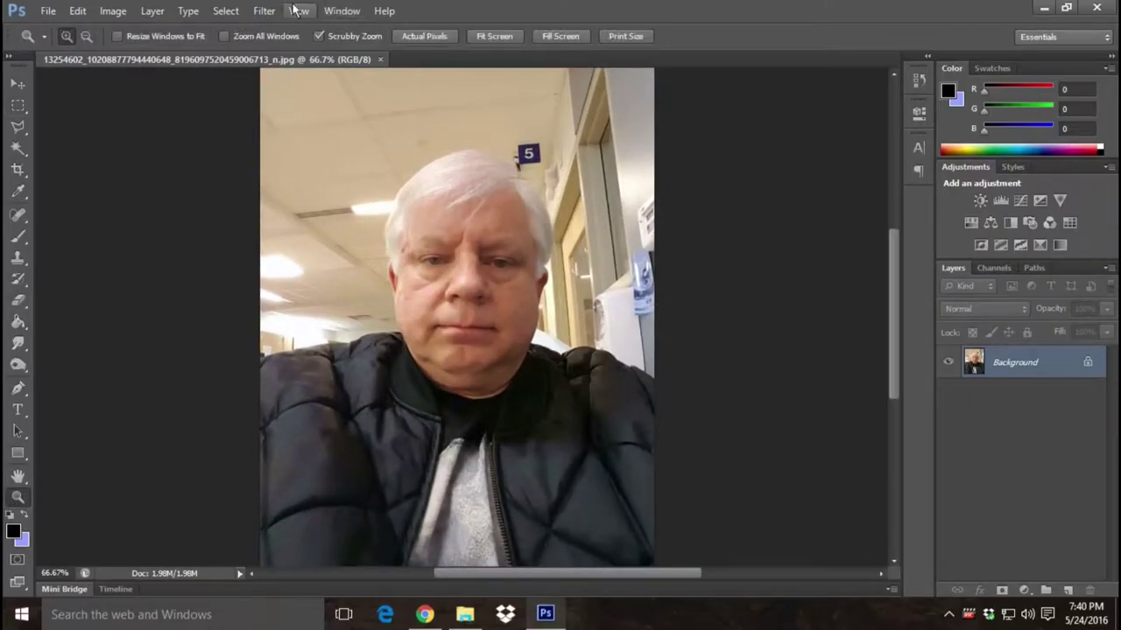
left_click(264, 10)
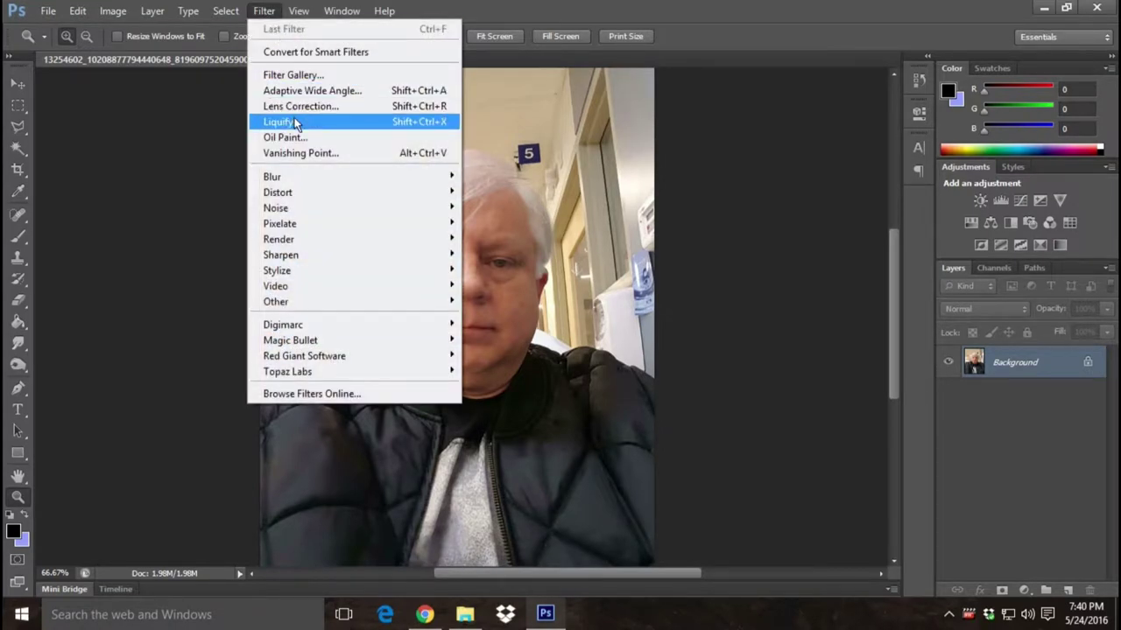
left_click(294, 121)
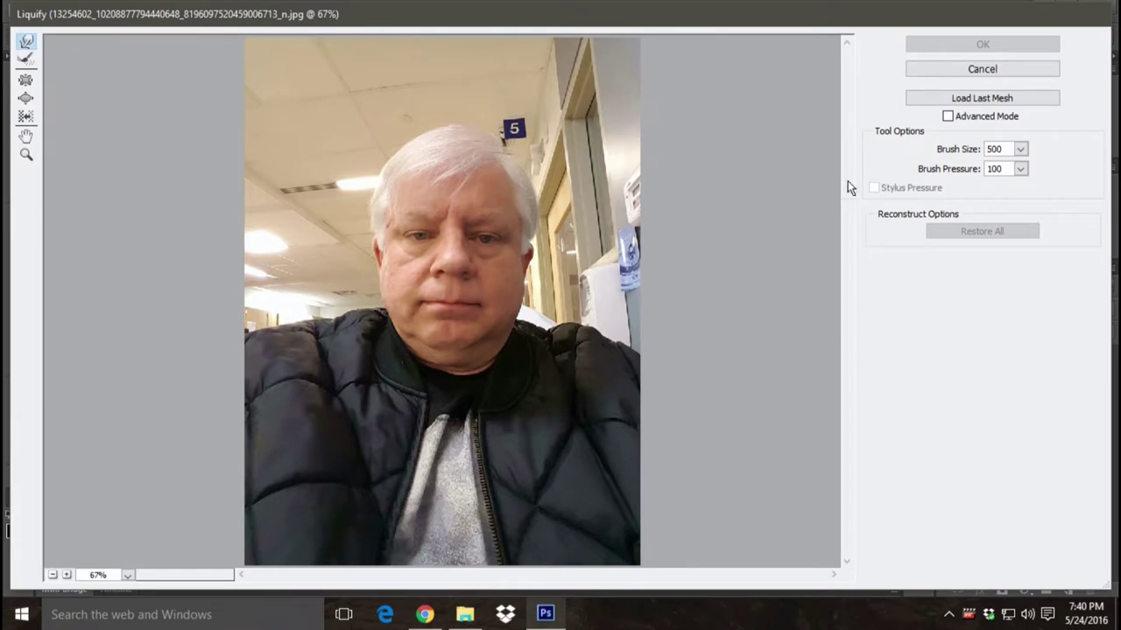
left_click(994, 149)
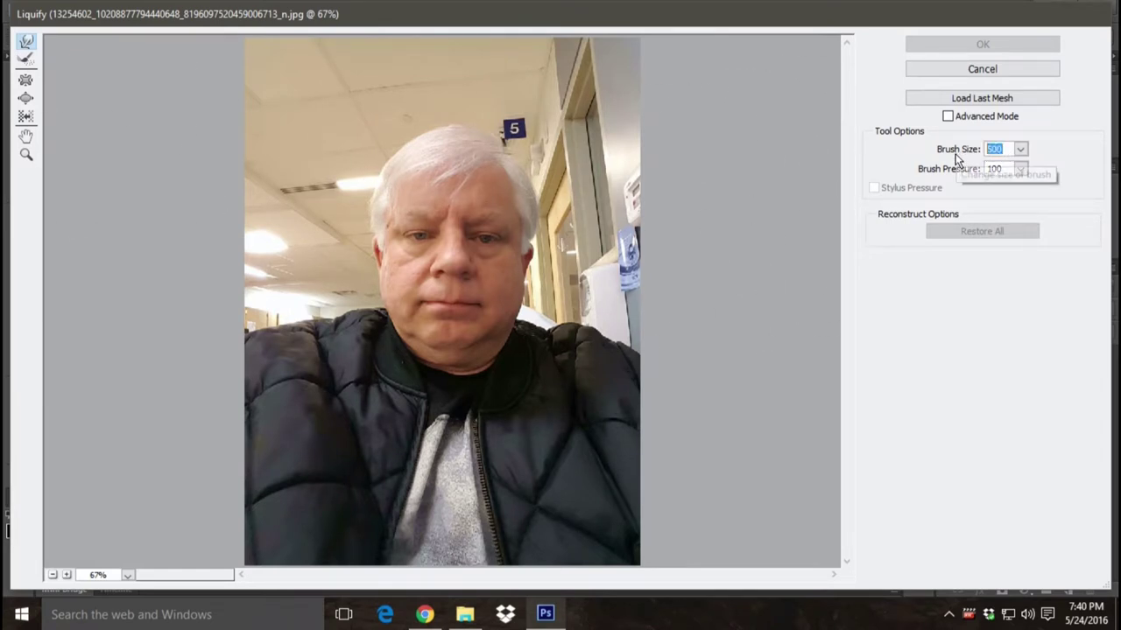
type("100")
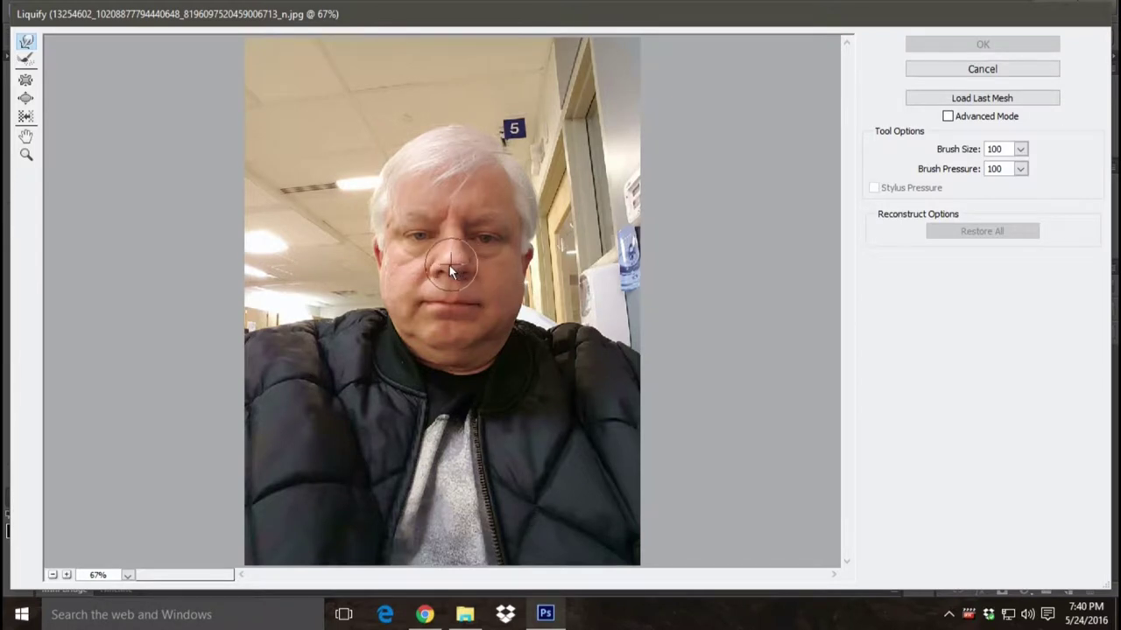
- Try Bloat on the nose, Pucker on the eye and Forward Warp, then Restore All
left_click(27, 98)
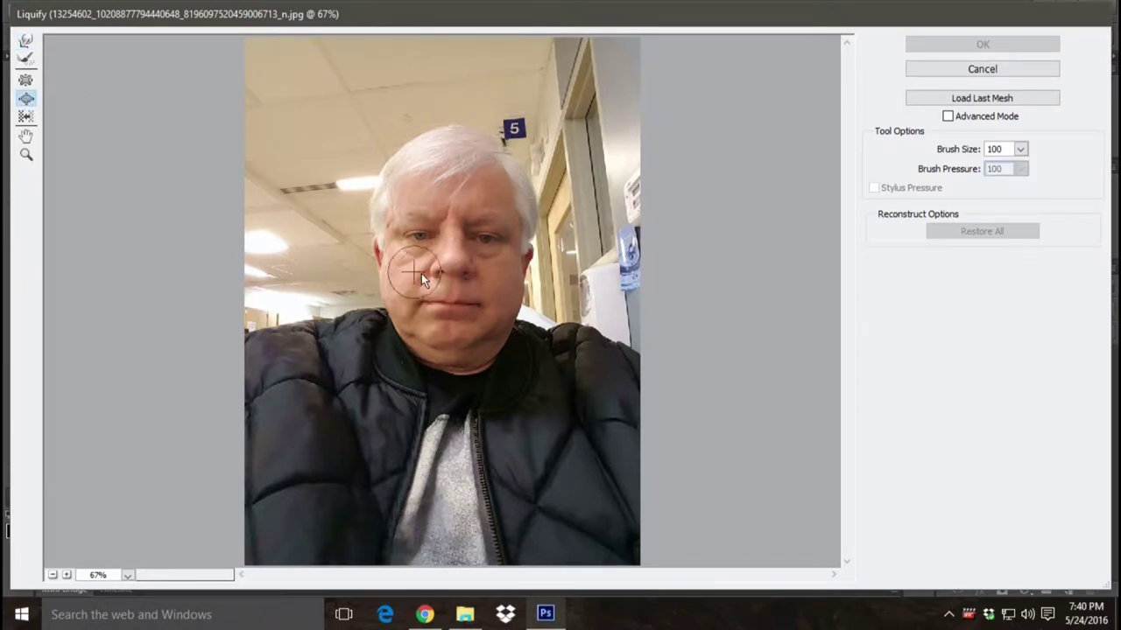
left_click(454, 262)
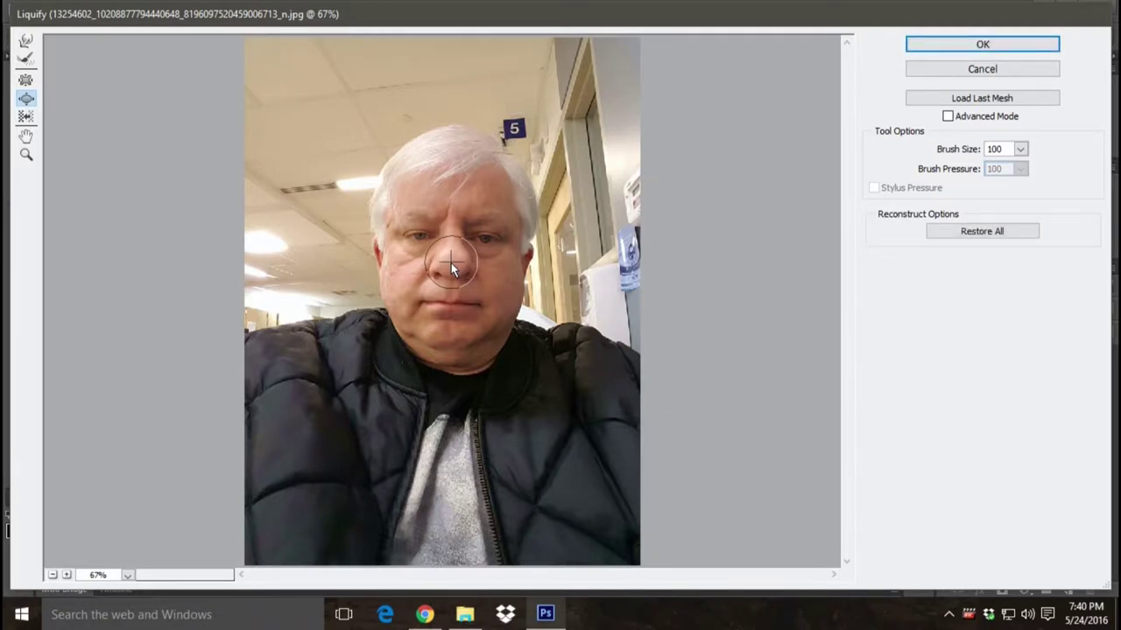
left_click(438, 267)
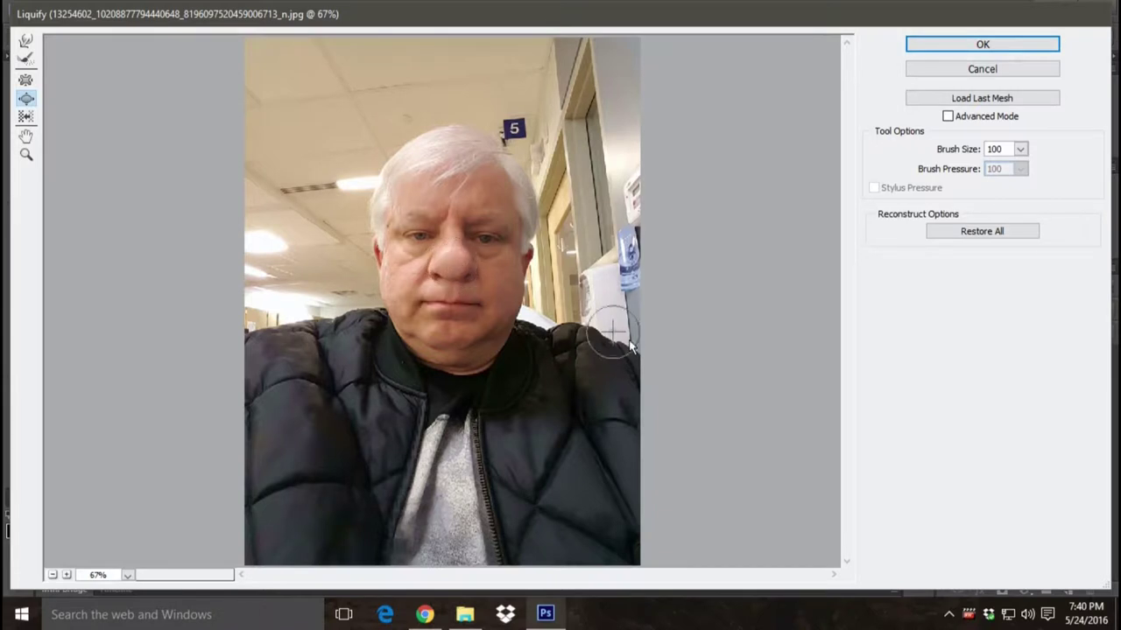
left_click(433, 270)
left_click(25, 80)
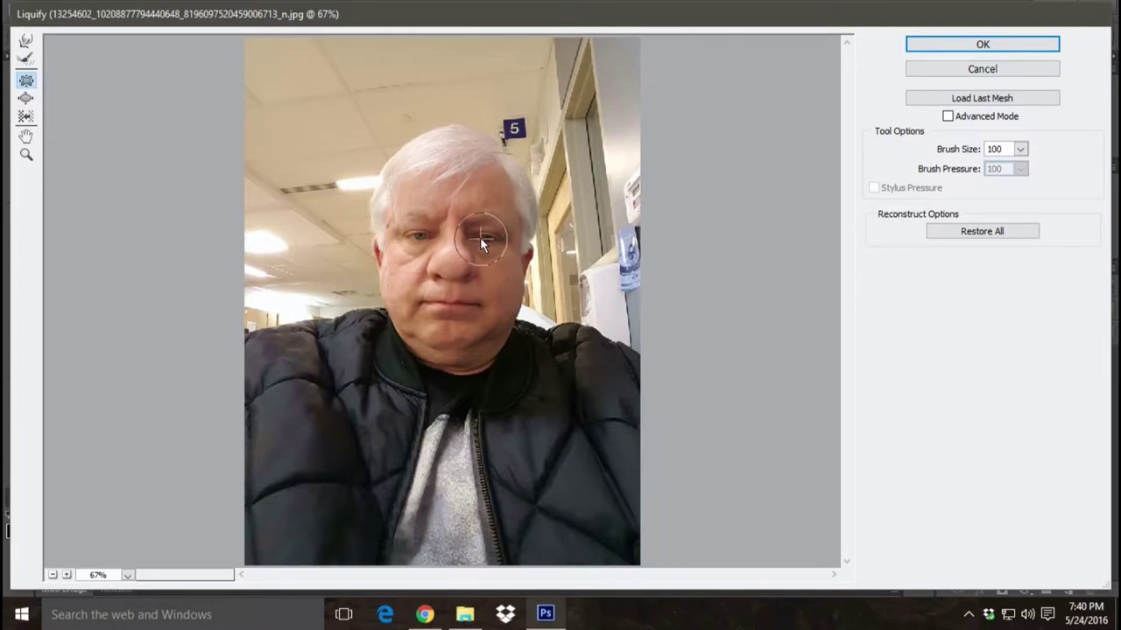
left_click_drag(480, 238, 483, 237)
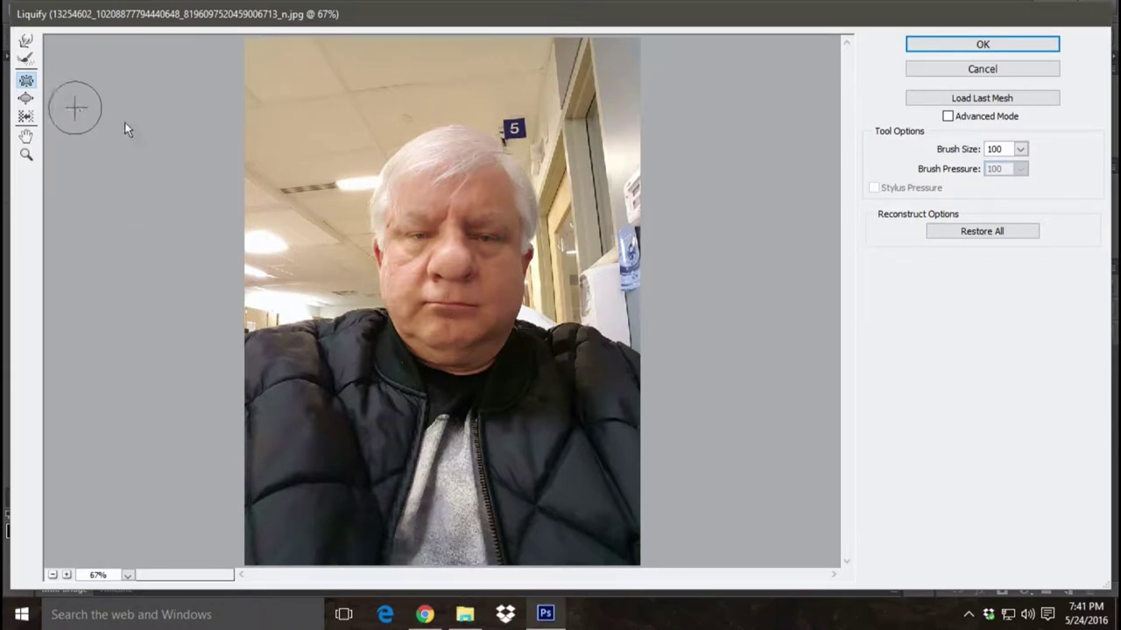
left_click(26, 41)
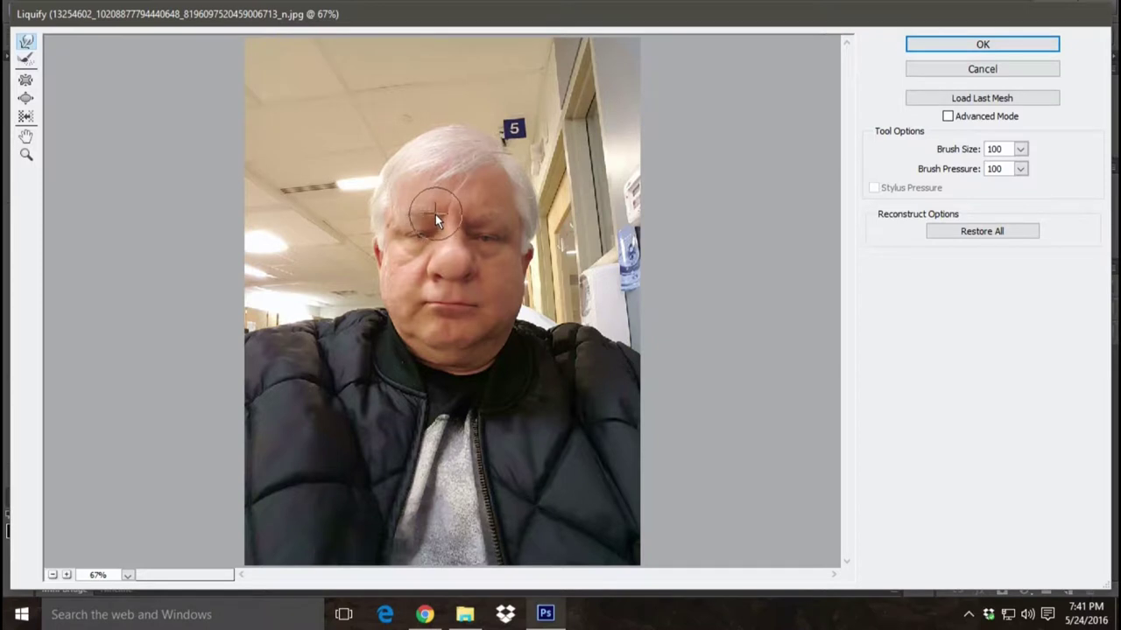
left_click_drag(435, 214, 473, 224)
left_click_drag(456, 231, 498, 236)
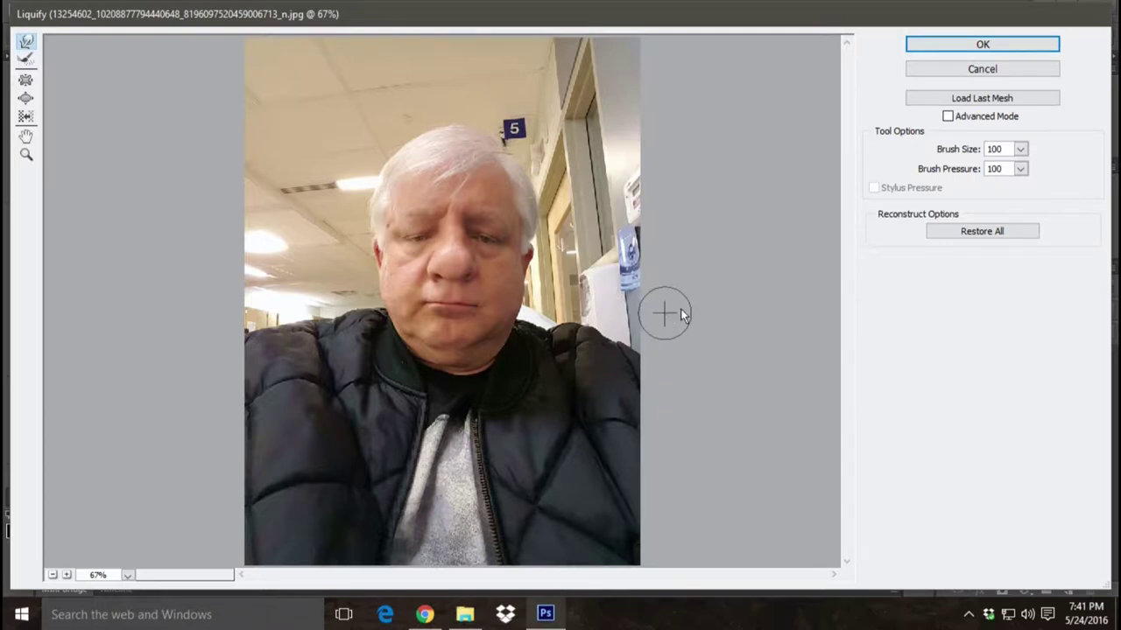
left_click(966, 232)
- Pucker the nose and the area beside it with several Liquify clicks
left_click(25, 99)
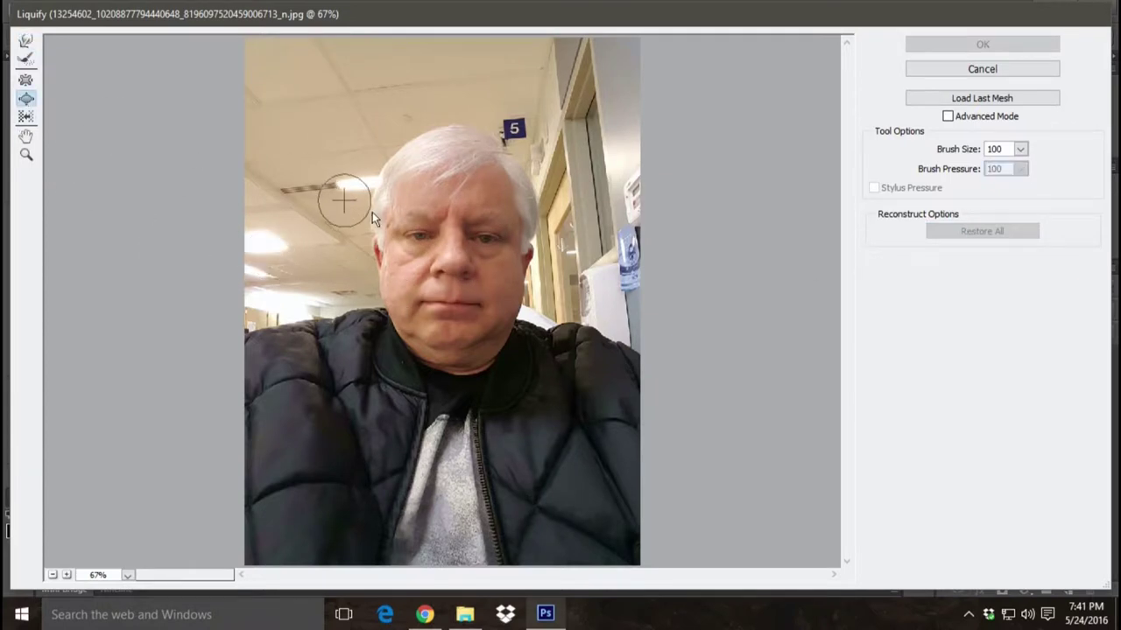
left_click(453, 270)
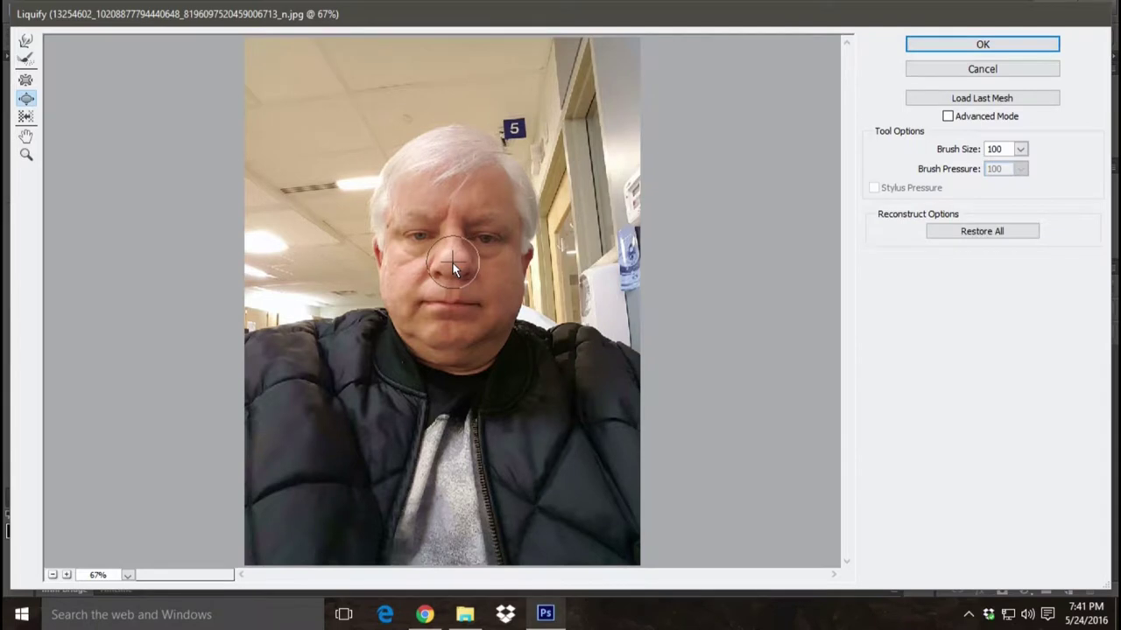
left_click(434, 269)
left_click(446, 261)
left_click(453, 261)
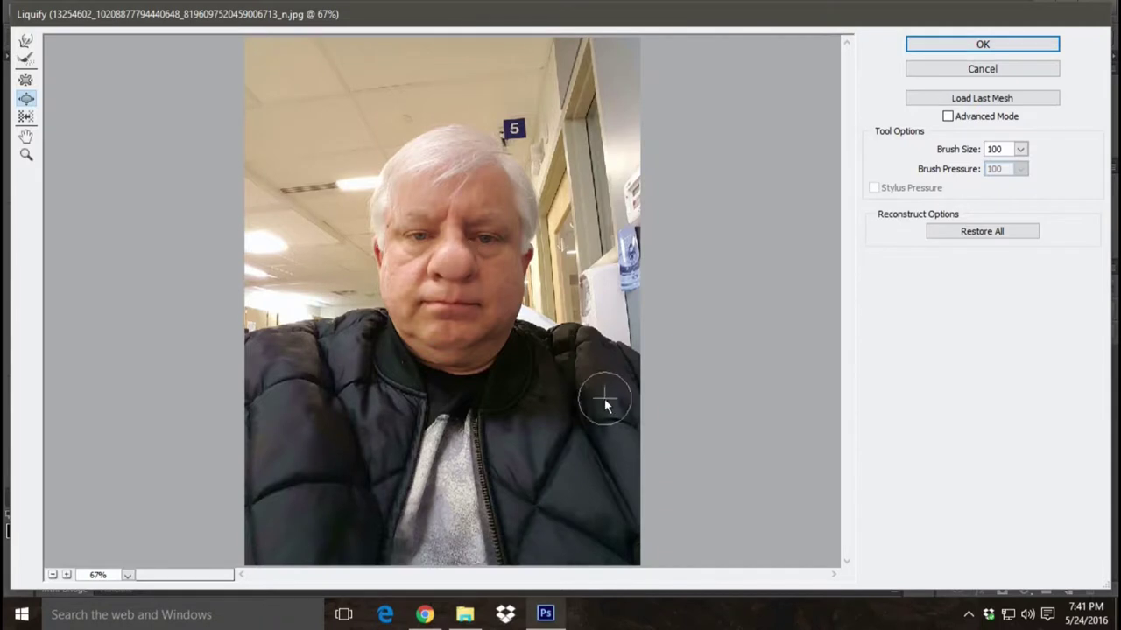
- Bloat the right eye, Forward Warp the brow upward, and apply the Liquify changes
left_click(25, 80)
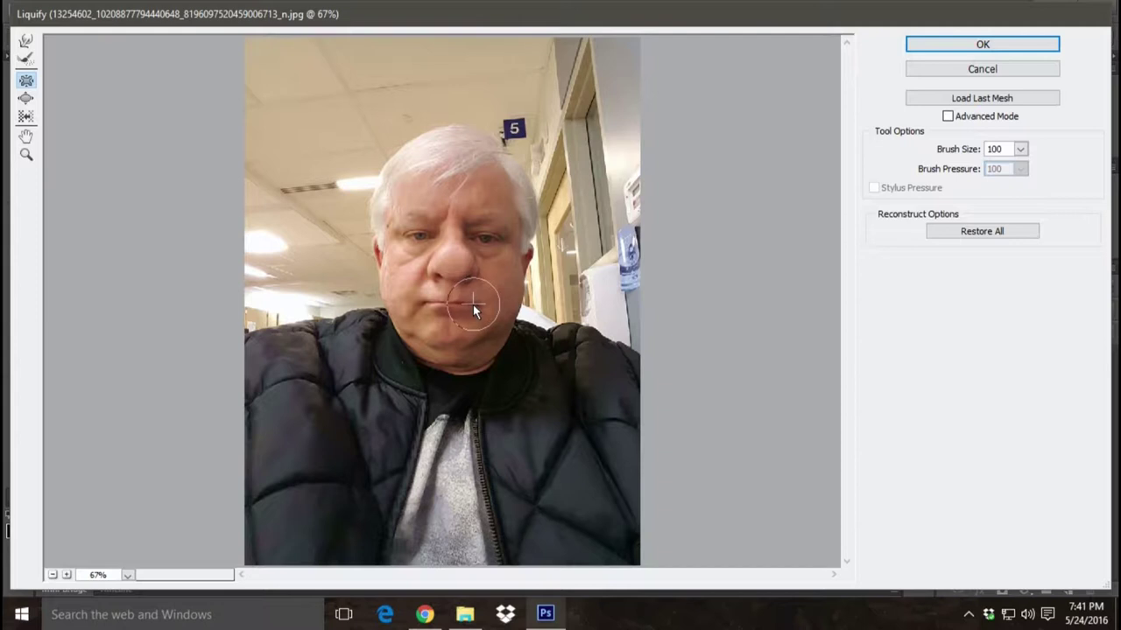
left_click_drag(464, 237, 487, 239)
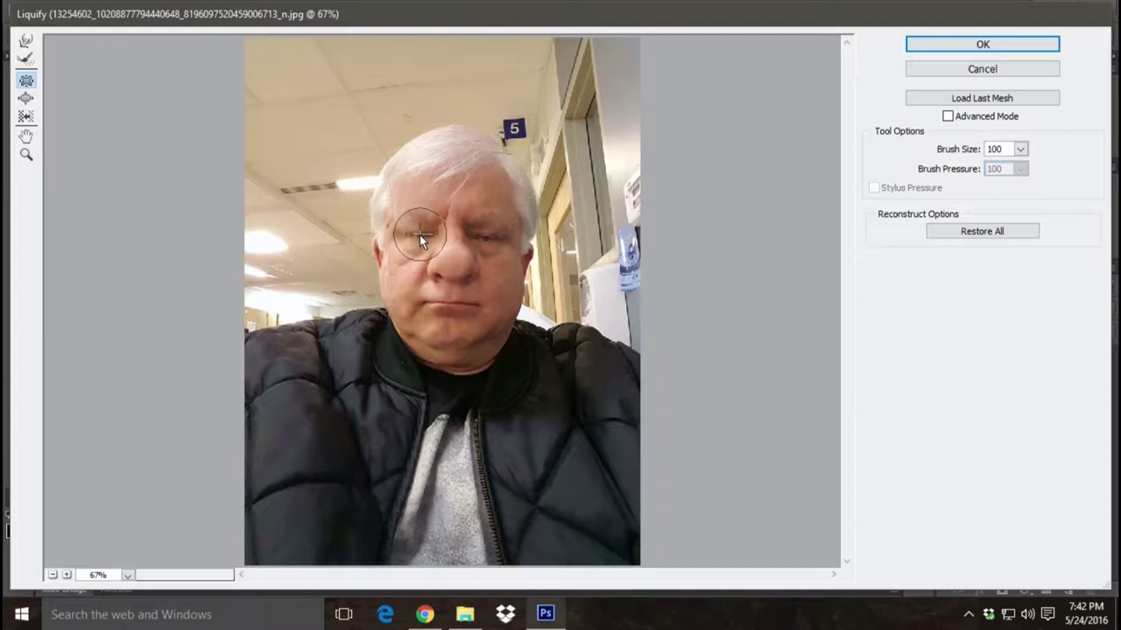
left_click(25, 41)
left_click_drag(475, 230, 474, 222)
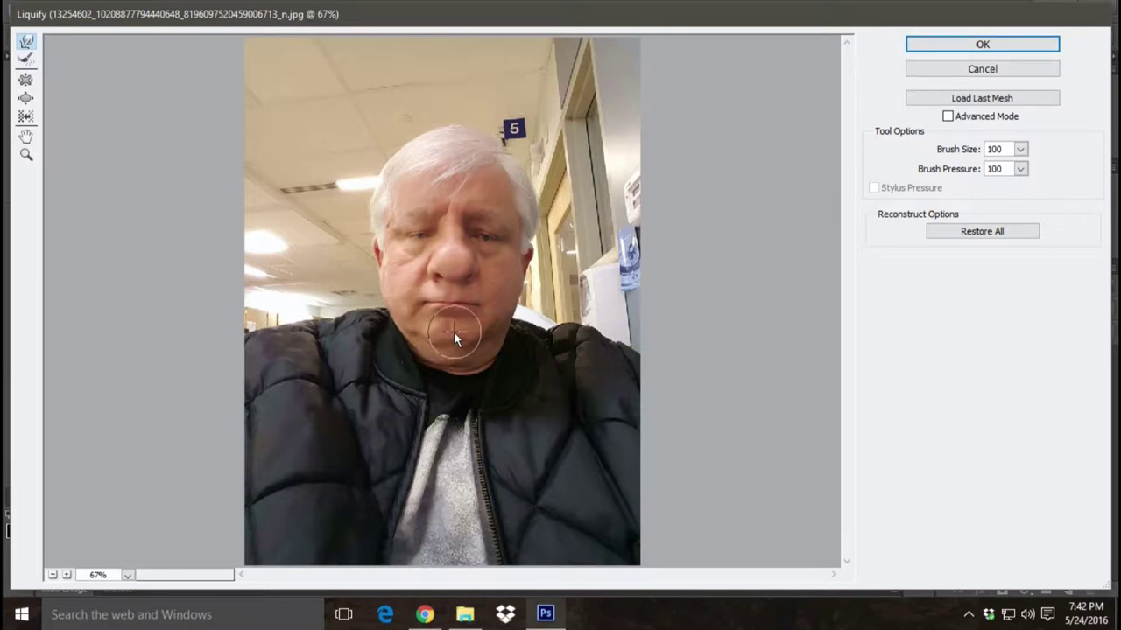
left_click(25, 81)
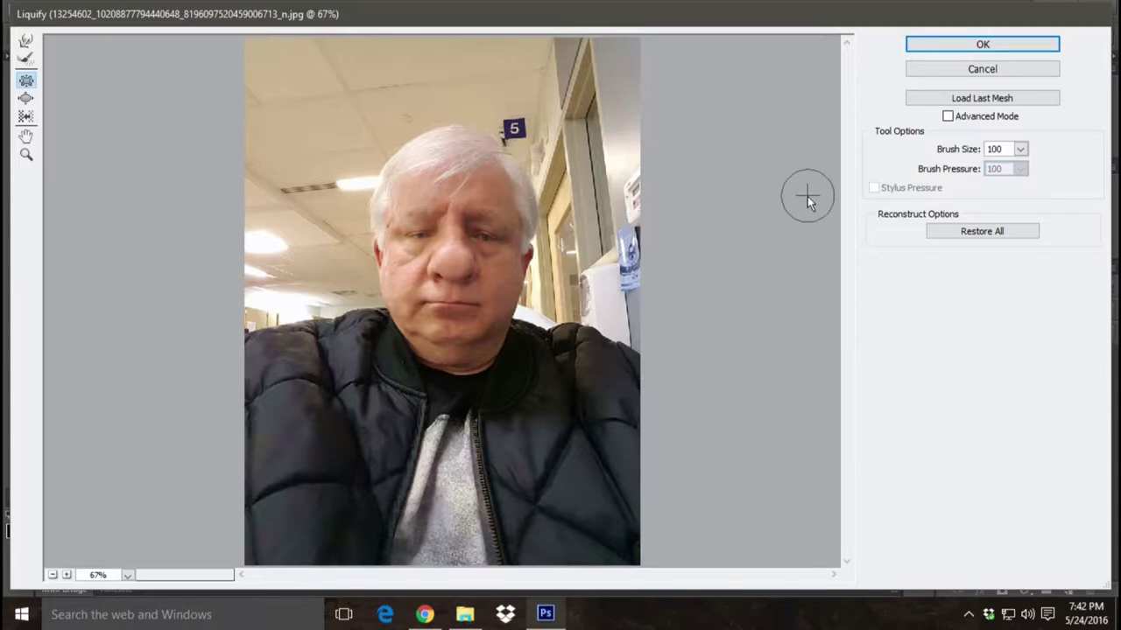
left_click(998, 45)
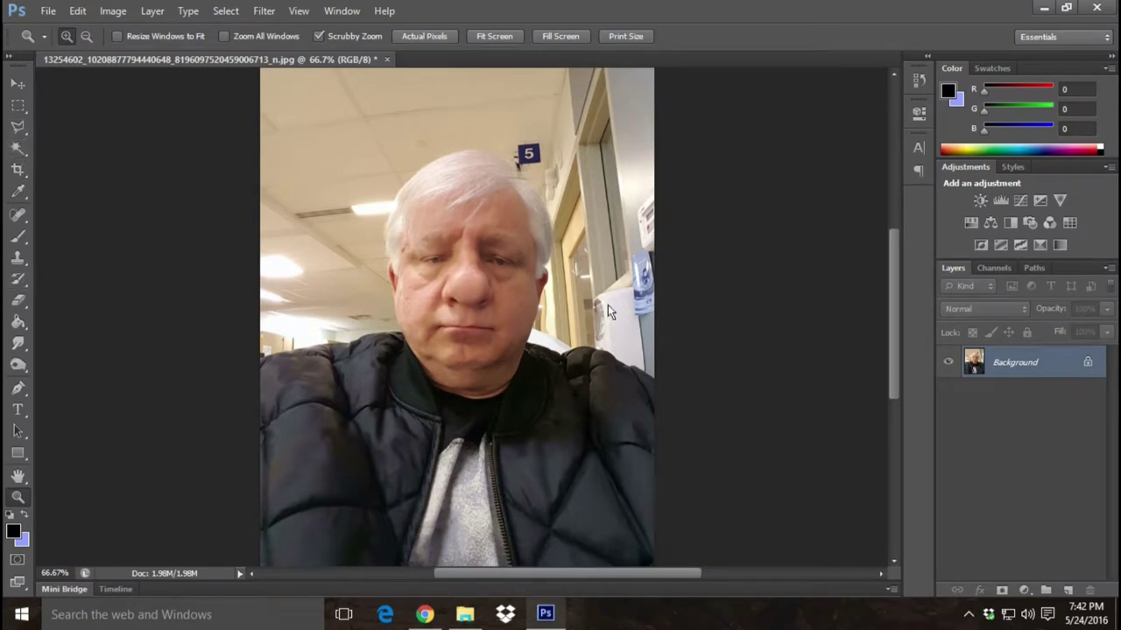
- Trace a closed Polygonal Lasso outline around the man's head and hair
left_click(18, 128)
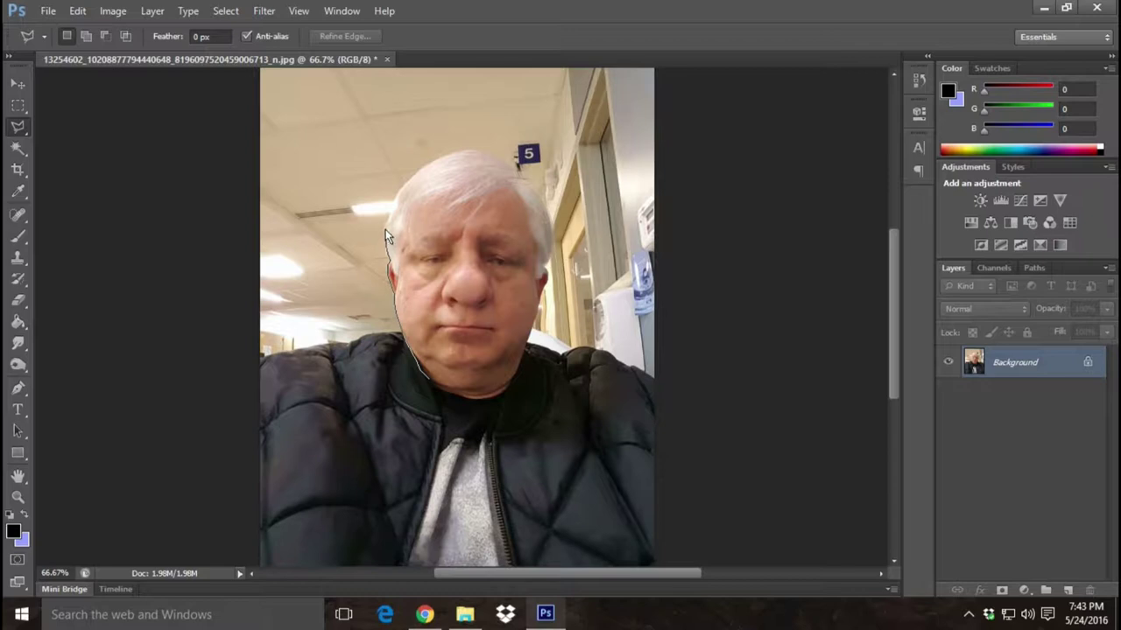
left_click(386, 228)
left_click(542, 204)
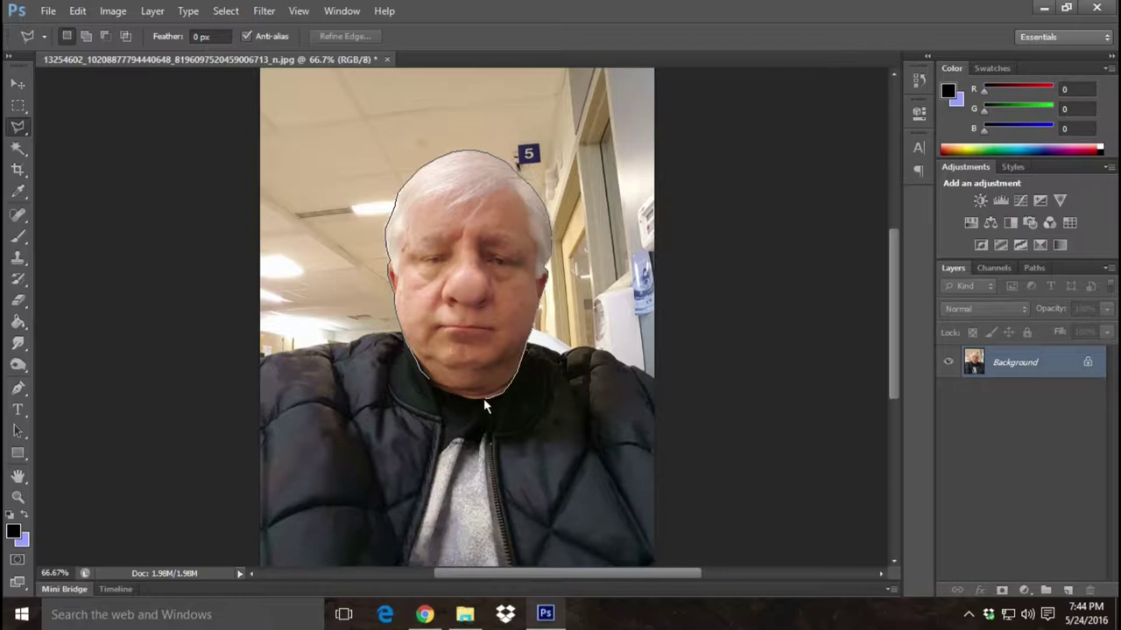
left_click(427, 379)
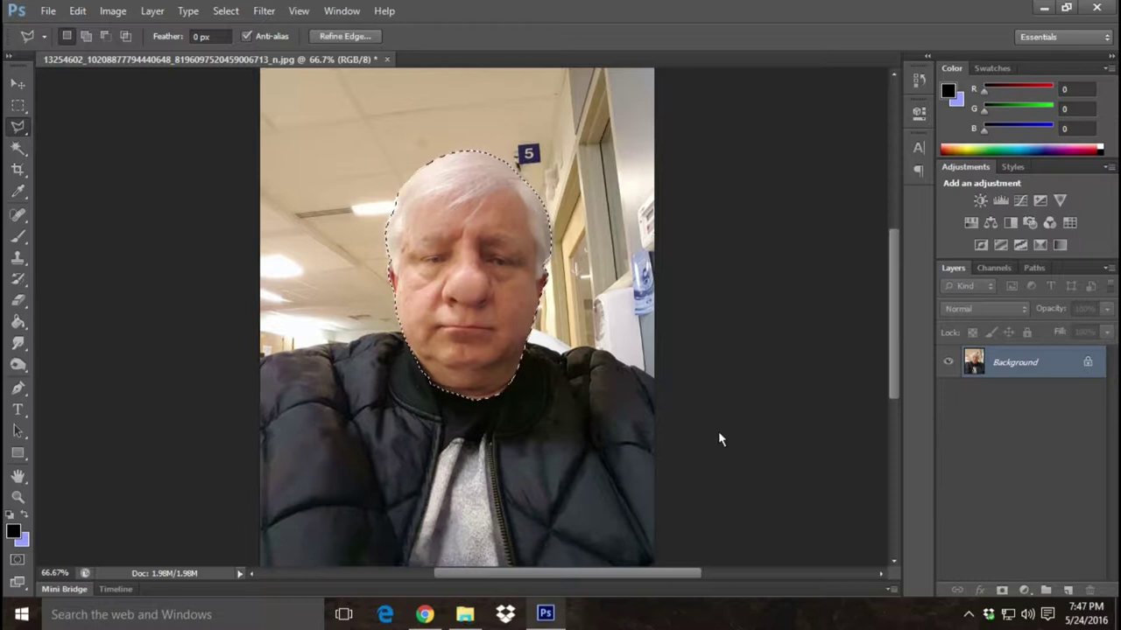
- Refine the head selection's edge with Smooth 25 and copy it
left_click(362, 35)
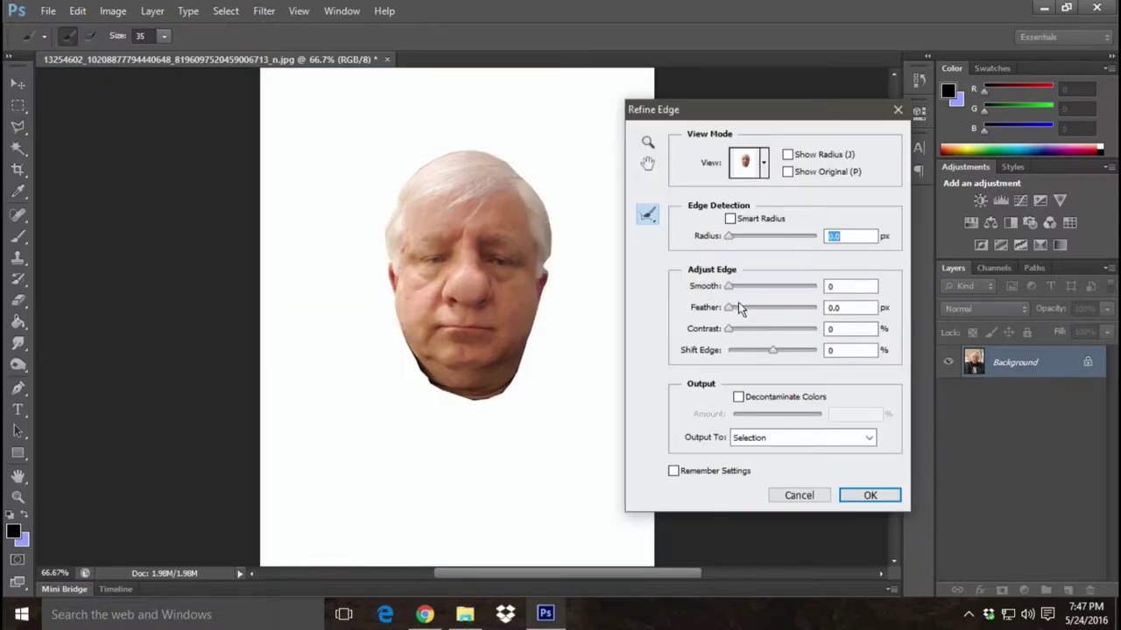
mouse_move(730, 287)
left_mouse_down()
mouse_move(750, 286)
mouse_move(732, 312)
left_mouse_up()
left_click(875, 497)
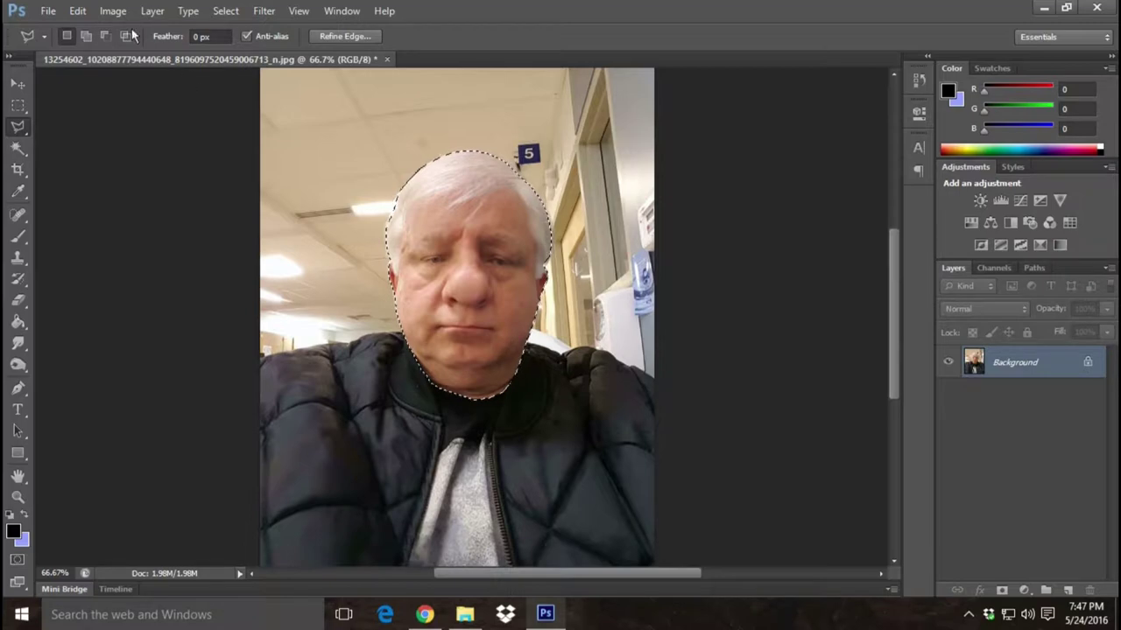
left_click(78, 11)
left_click(151, 107)
- Create a new 10 × 15 inch, 300 ppi Poster Resized Vert document and paste the head
left_click(48, 10)
left_click(39, 26)
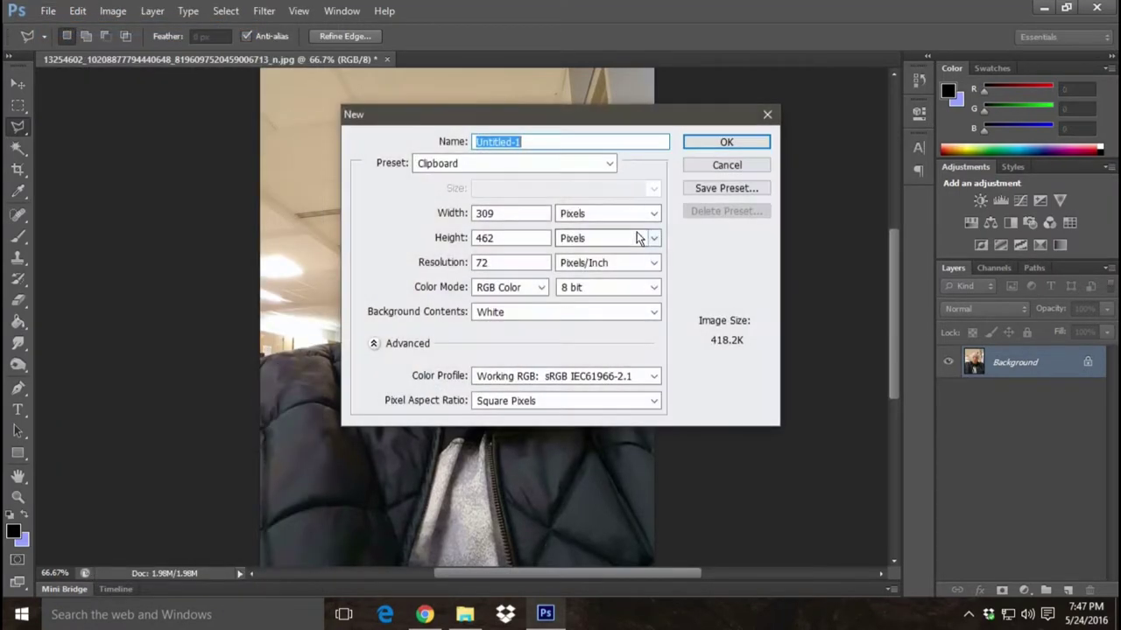
left_click(610, 163)
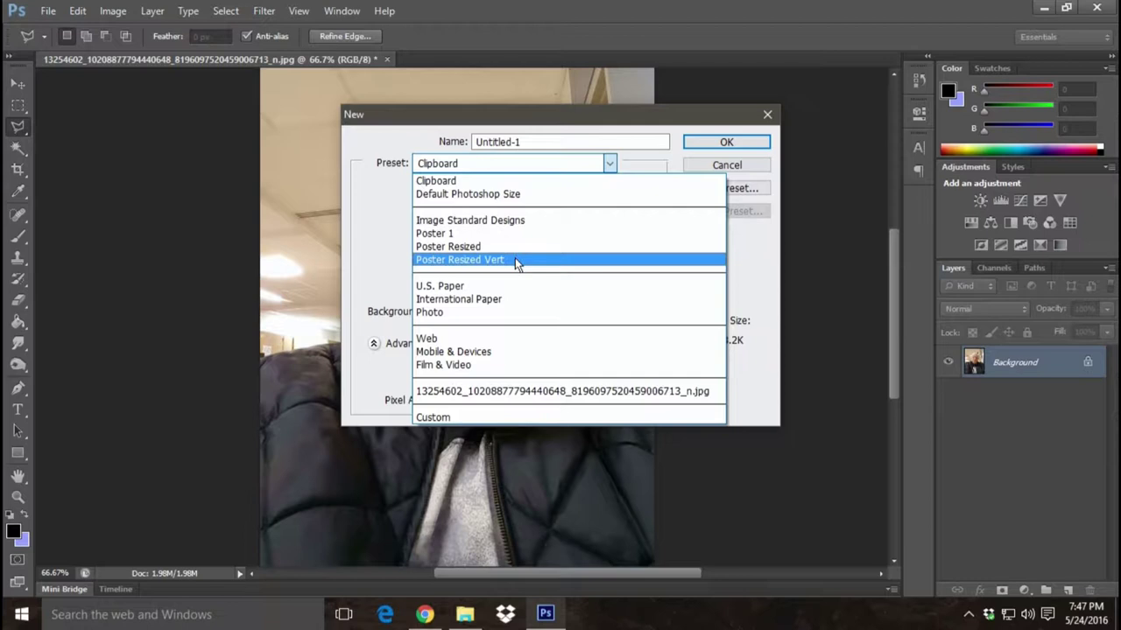
left_click(517, 260)
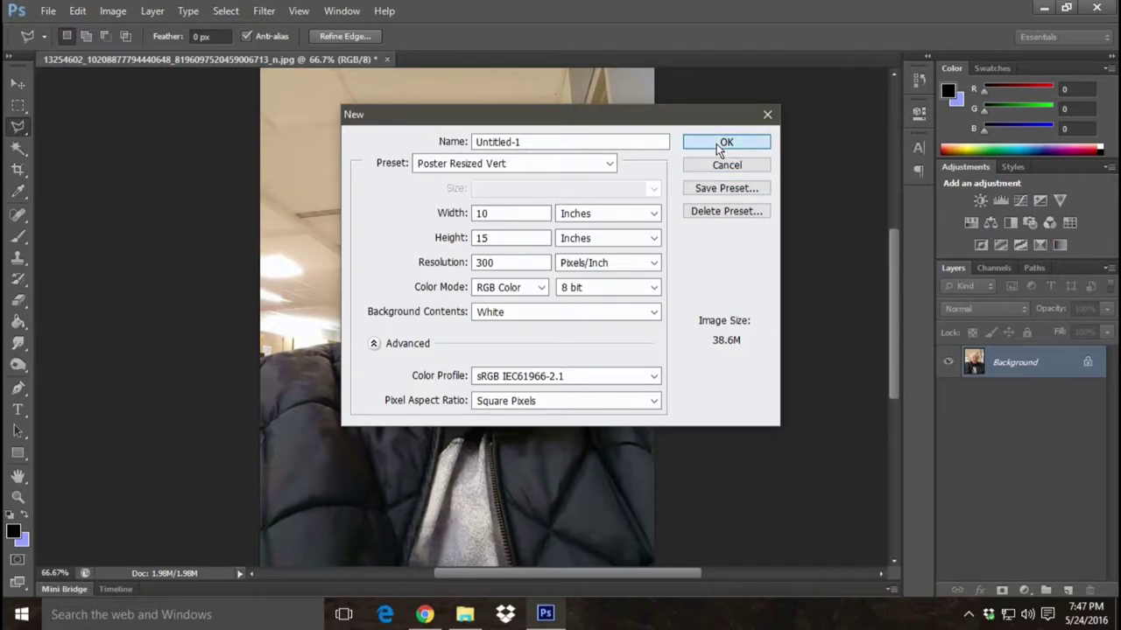
left_click(719, 149)
left_click(77, 10)
left_click(122, 139)
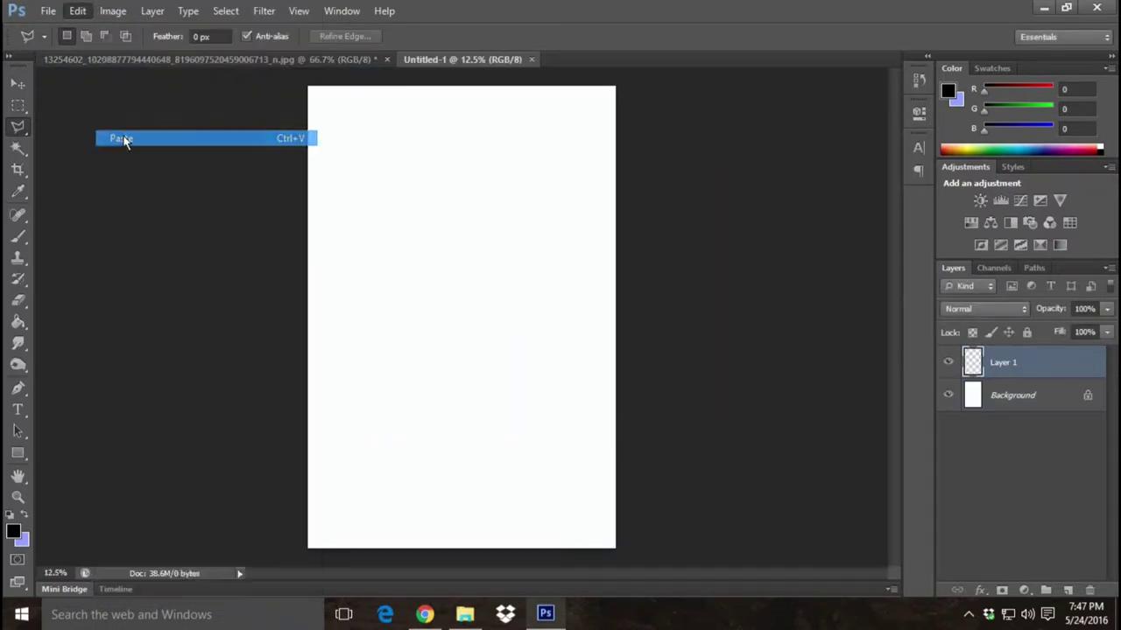
- Free Transform the pasted head to 160% × 260% and drag it higher on the canvas
left_click(79, 12)
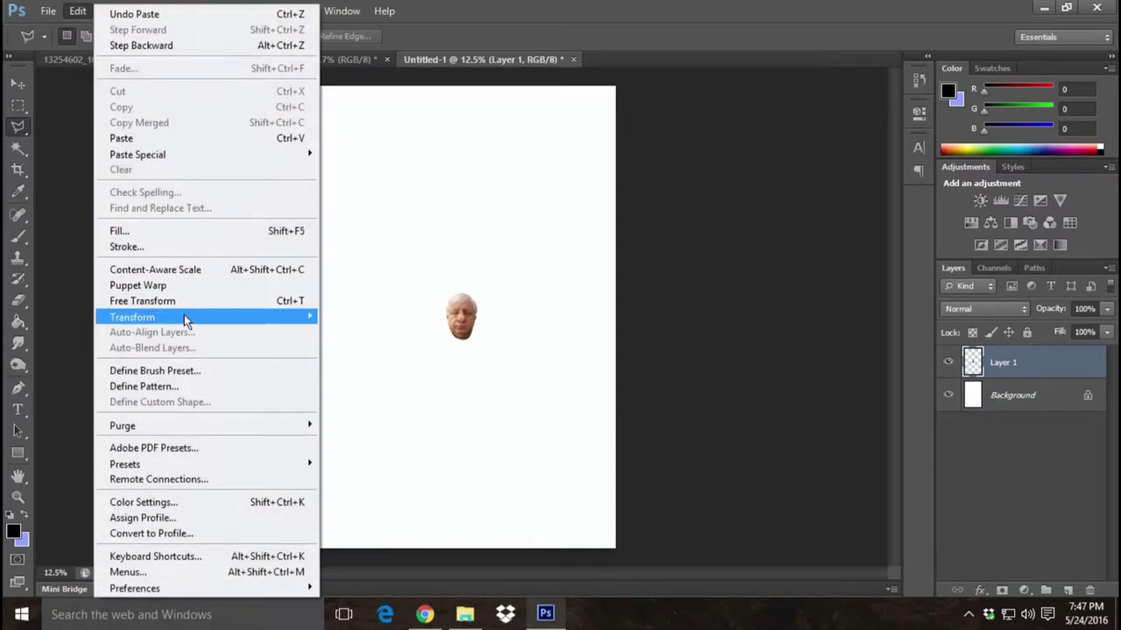
left_click(363, 341)
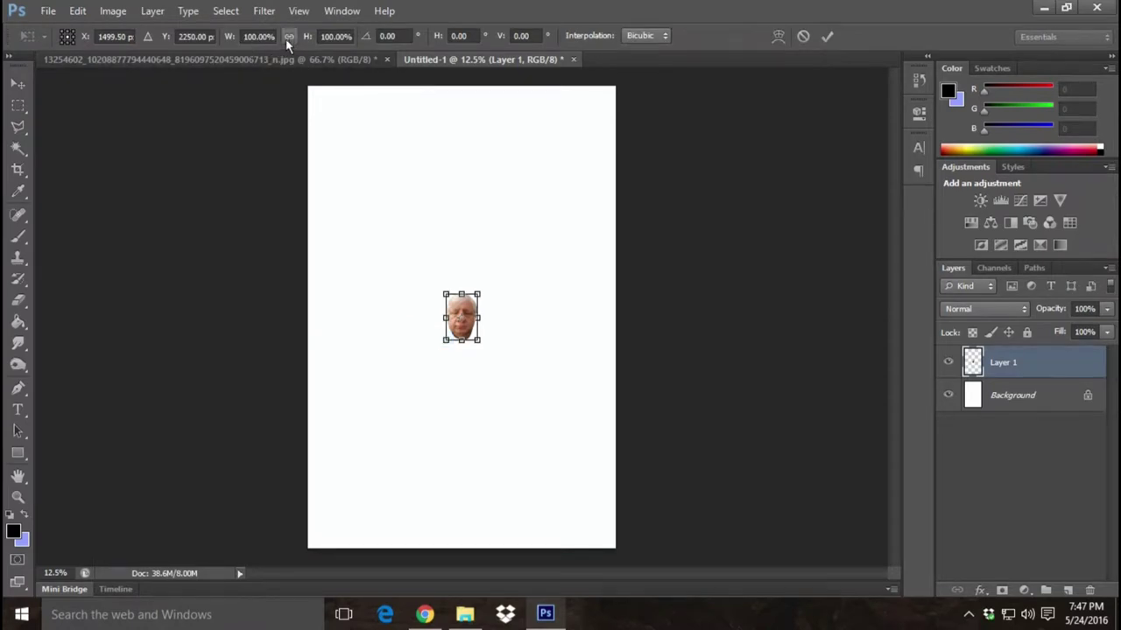
left_click(257, 37)
key("Up")
key("Up")
key("Up")
key("Up")
key("Up")
key("Up")
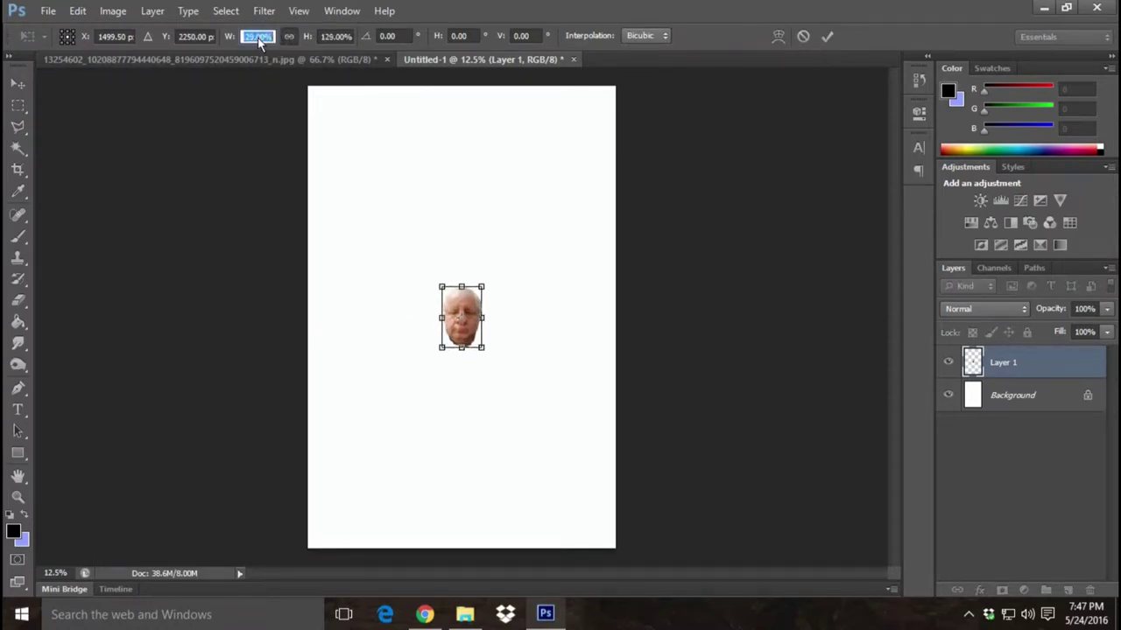
key("Up")
key("Up")
key("Up")
key("Up")
key("Up")
key("Up")
key("Up")
key("Up")
key("Up")
key("Up")
key("Up")
key("Up")
key("Up")
key("Up")
key("Up")
key("Up")
key("Up")
key("Up")
key("Up")
key("Up")
key("Up")
key("Up")
key("Up")
key("Up")
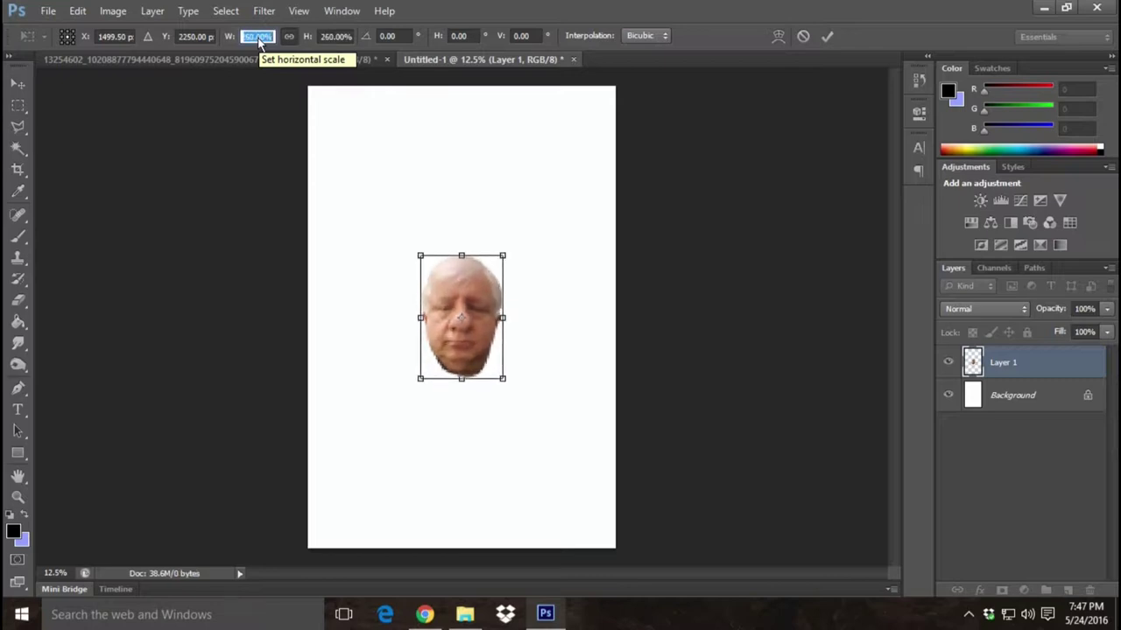
left_click(17, 83)
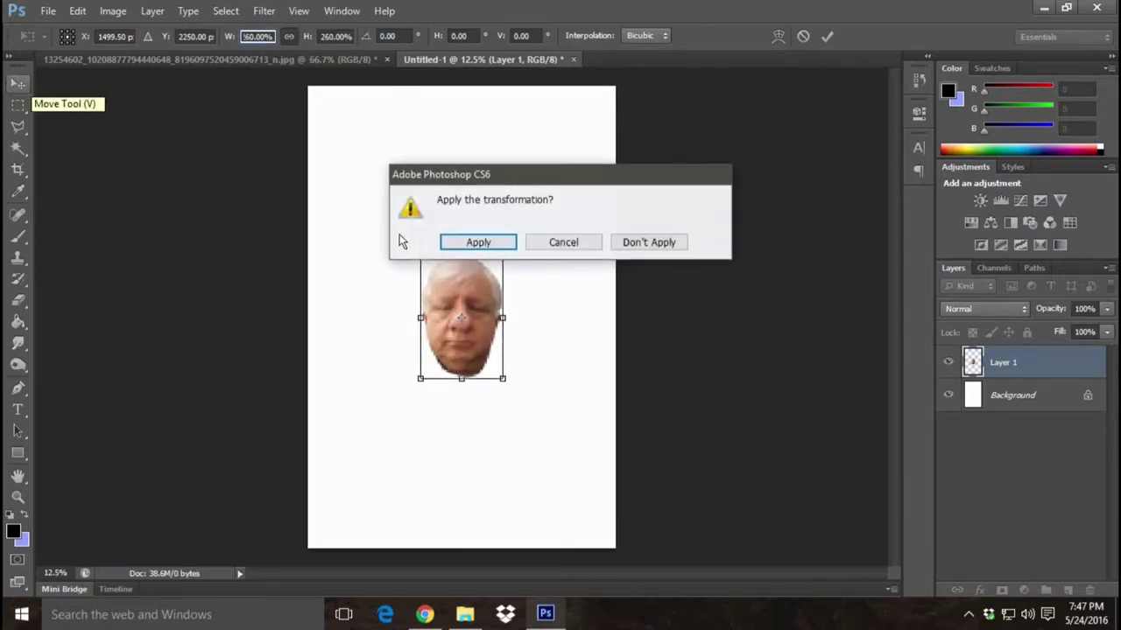
left_click(479, 242)
left_click_drag(497, 315, 497, 234)
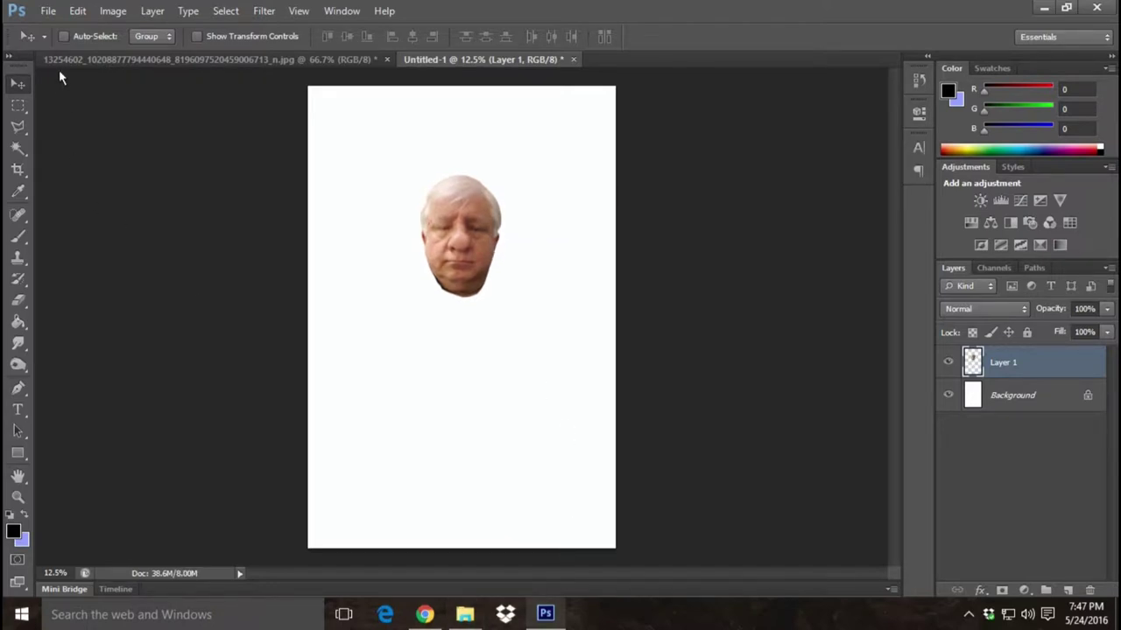
left_click(44, 12)
- Open the grey cloak photo and Magic Wand its background beside the hood and left robe
left_click(74, 42)
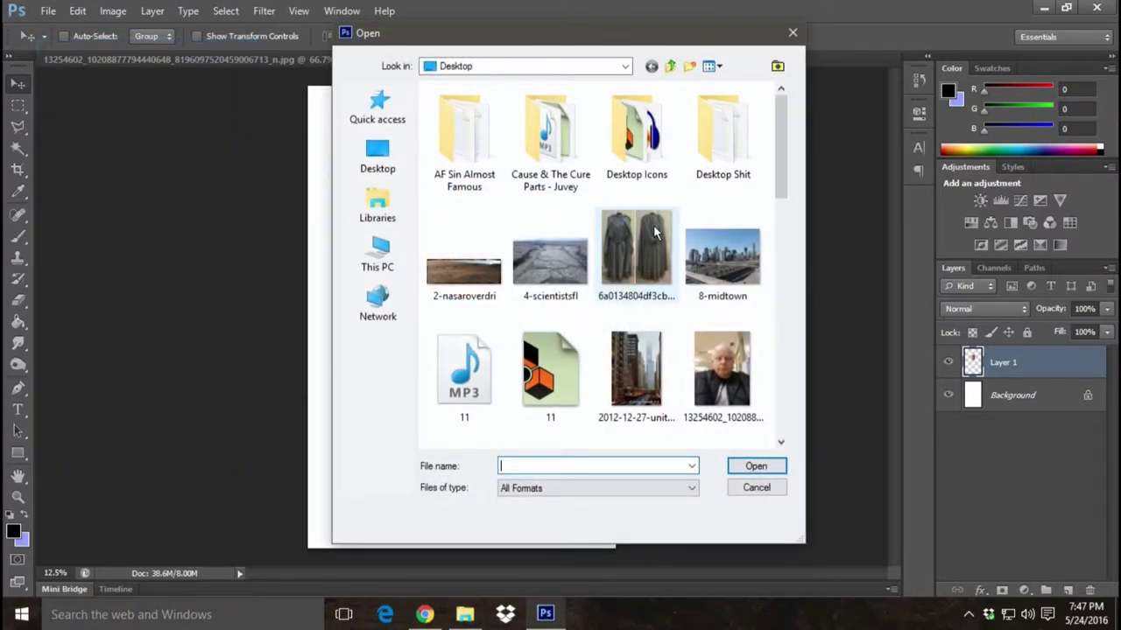
double_click(657, 245)
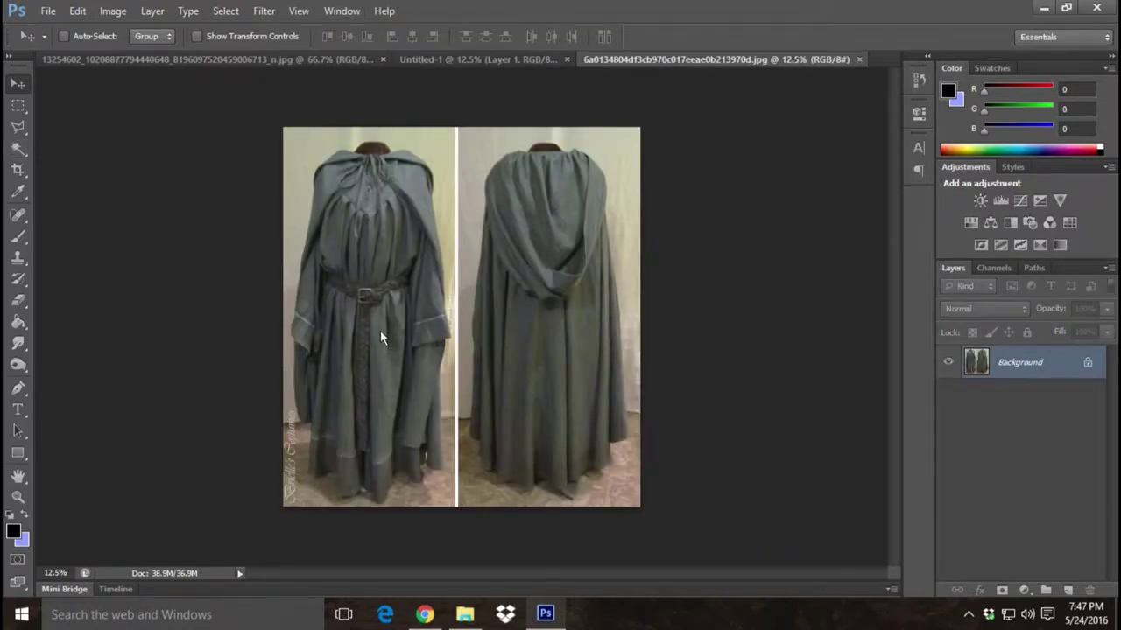
left_click(18, 148)
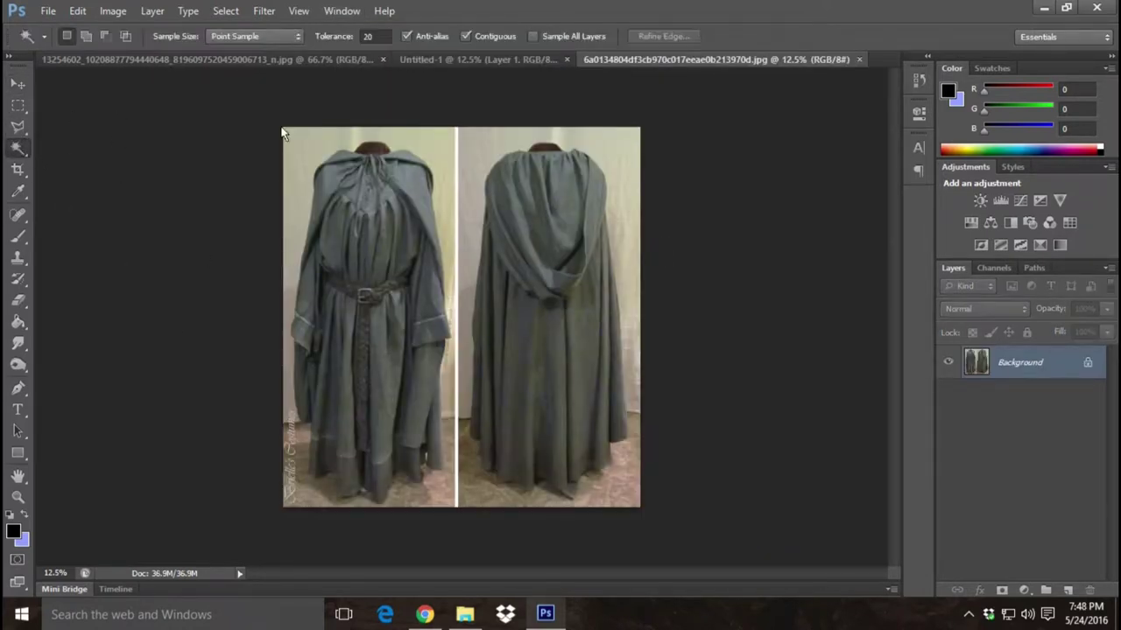
left_click(304, 148)
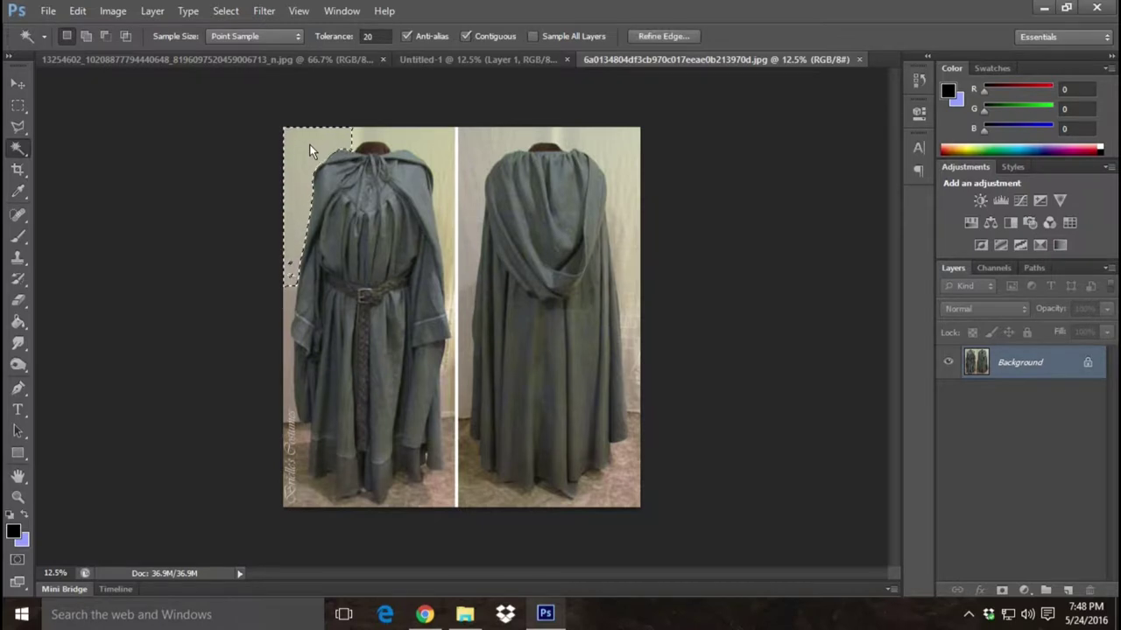
left_click(397, 135, "shift")
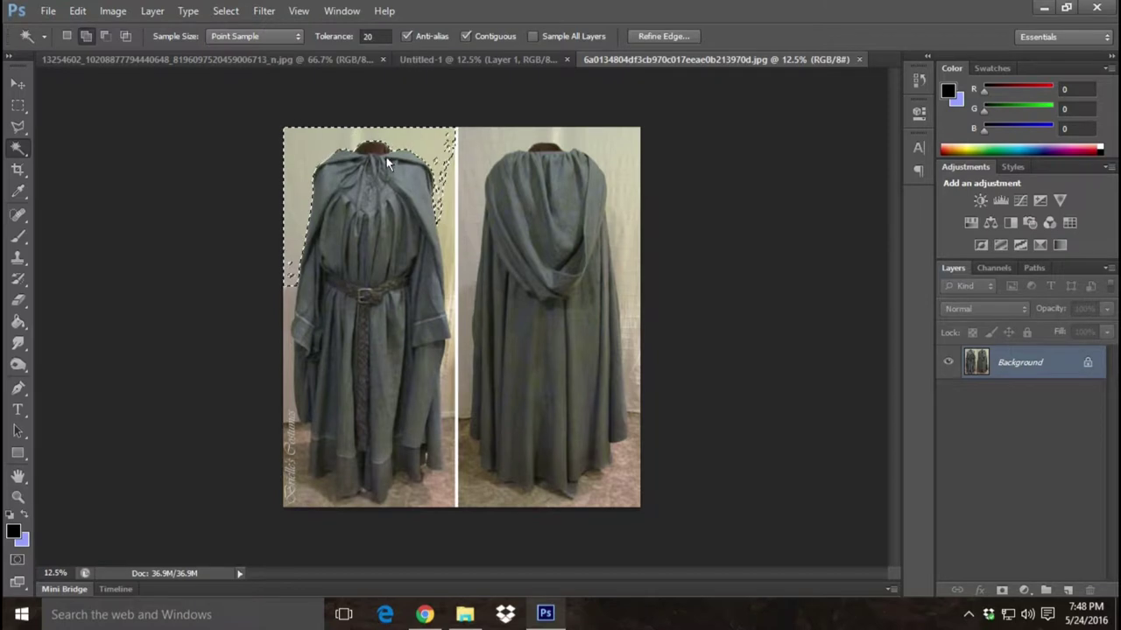
left_click(445, 188)
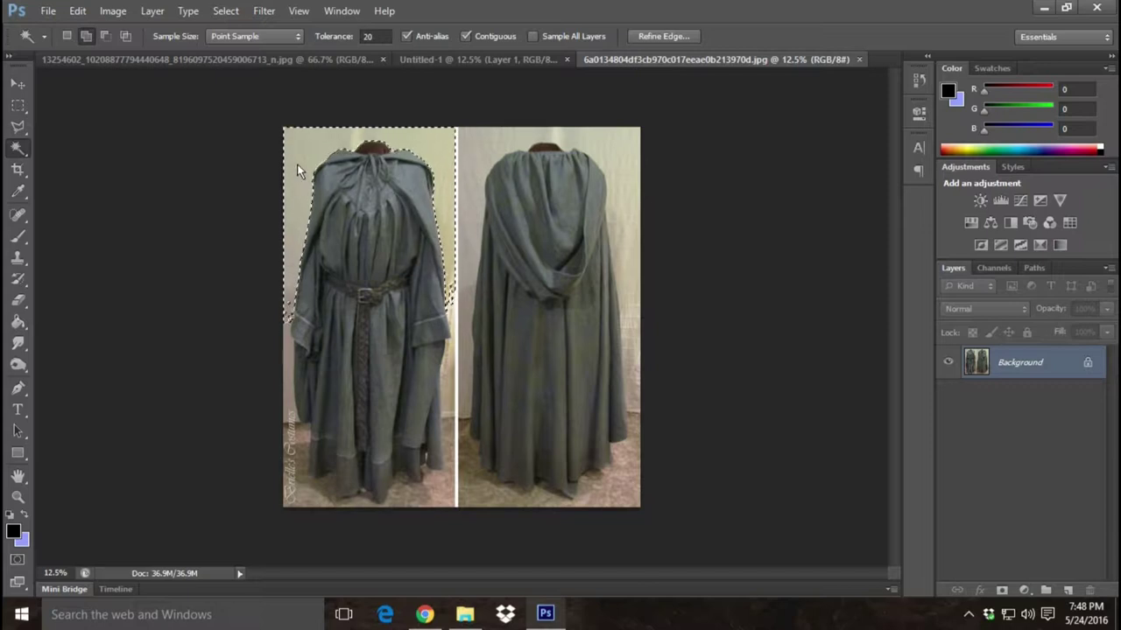
- Refine the edge (Shift Edge +79%, Smooth 7, Feather 1.7 px), copy, and invert the selection
left_click(652, 37)
left_click_drag(769, 349, 806, 351)
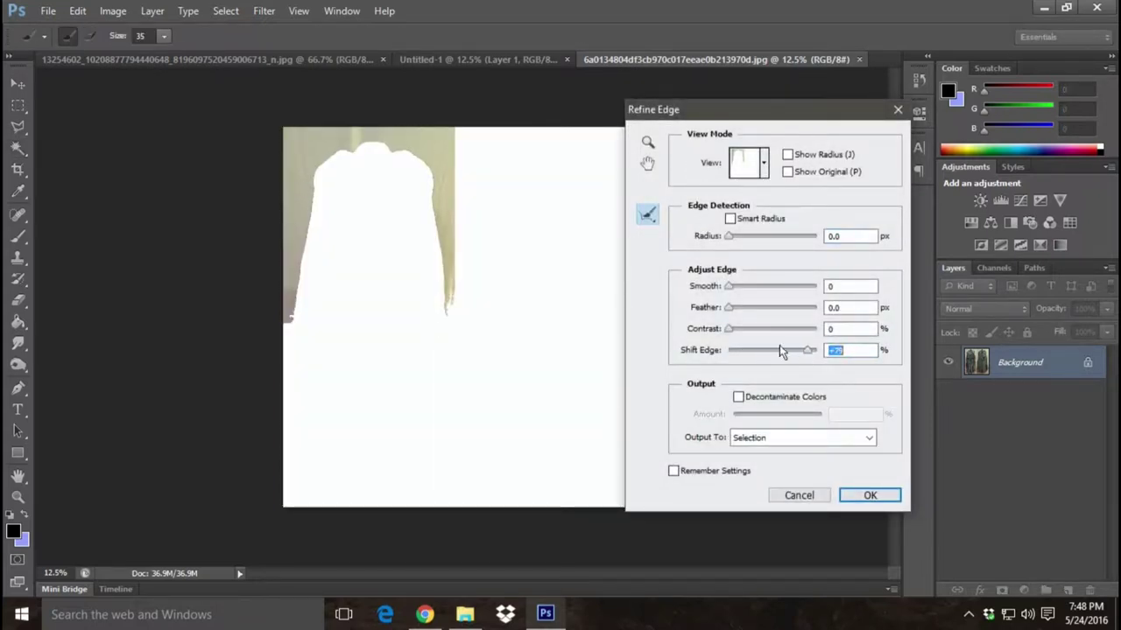
left_click_drag(730, 286, 736, 308)
left_click(876, 498)
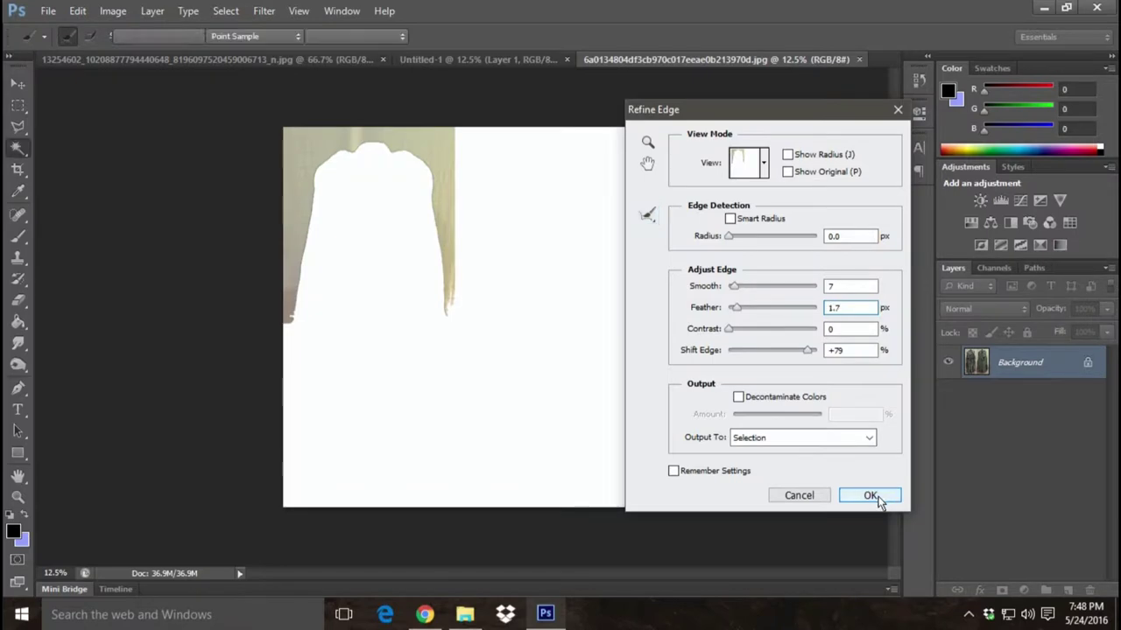
left_click(77, 11)
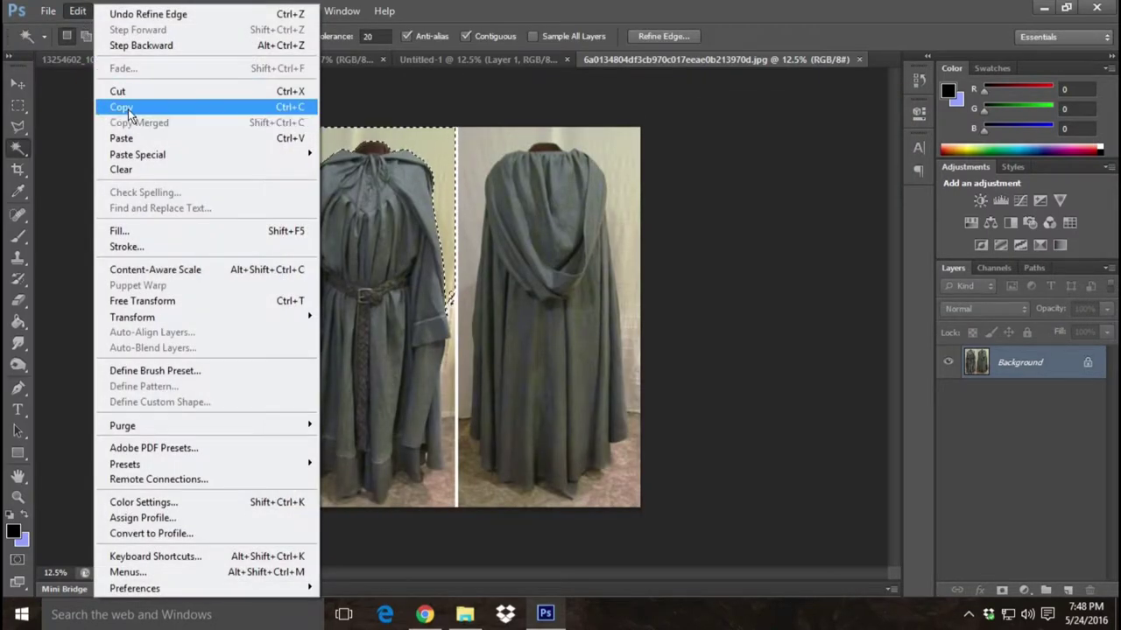
left_click(128, 108)
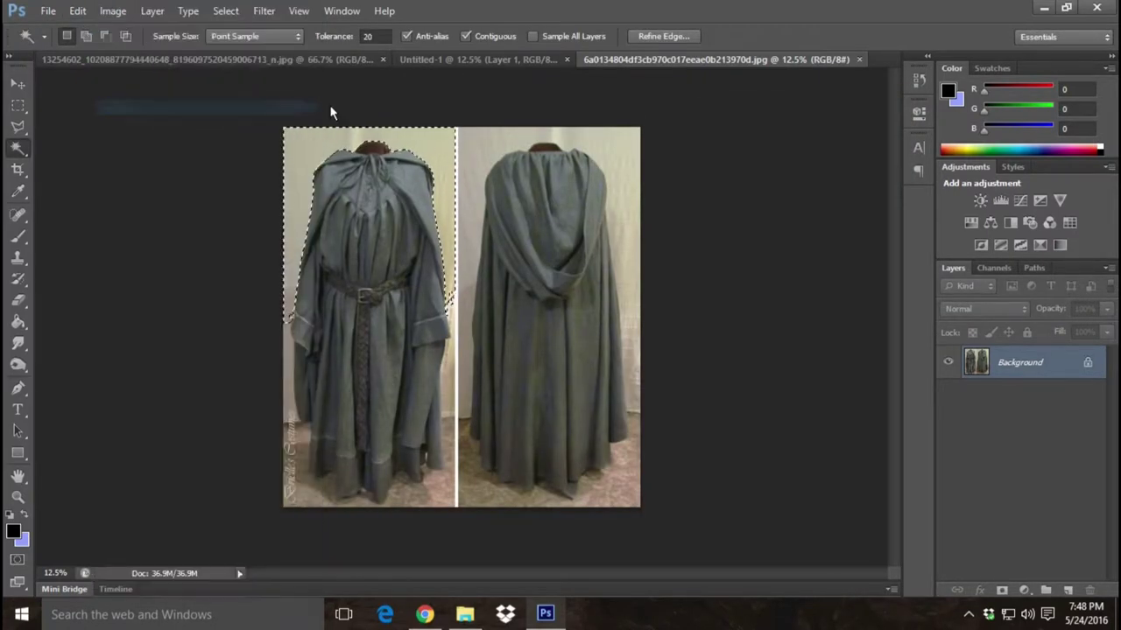
left_click(225, 11)
left_click(264, 76)
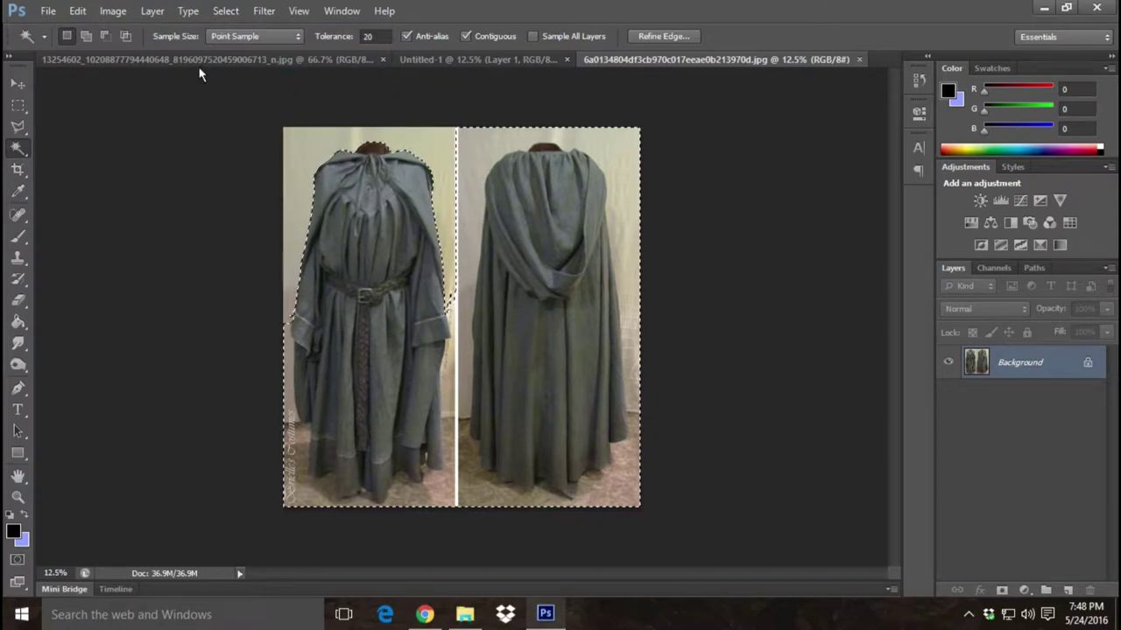
- Copy the selected robes and paste them into the Untitled-1 face document
left_click(78, 11)
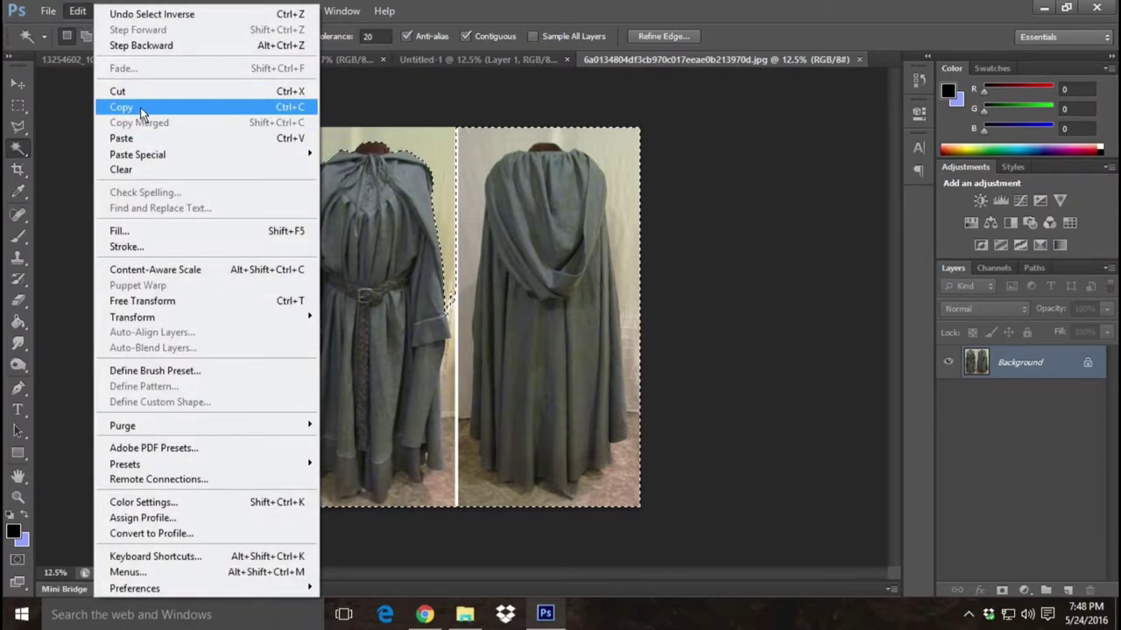
left_click(140, 107)
left_click(859, 59)
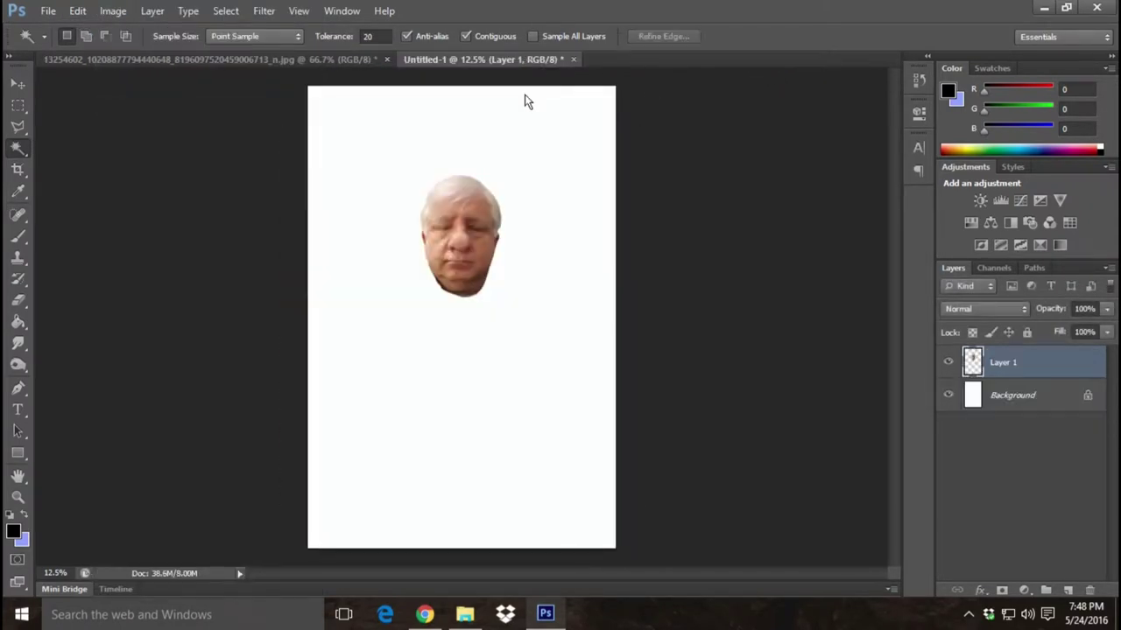
left_click(78, 11)
left_click(126, 137)
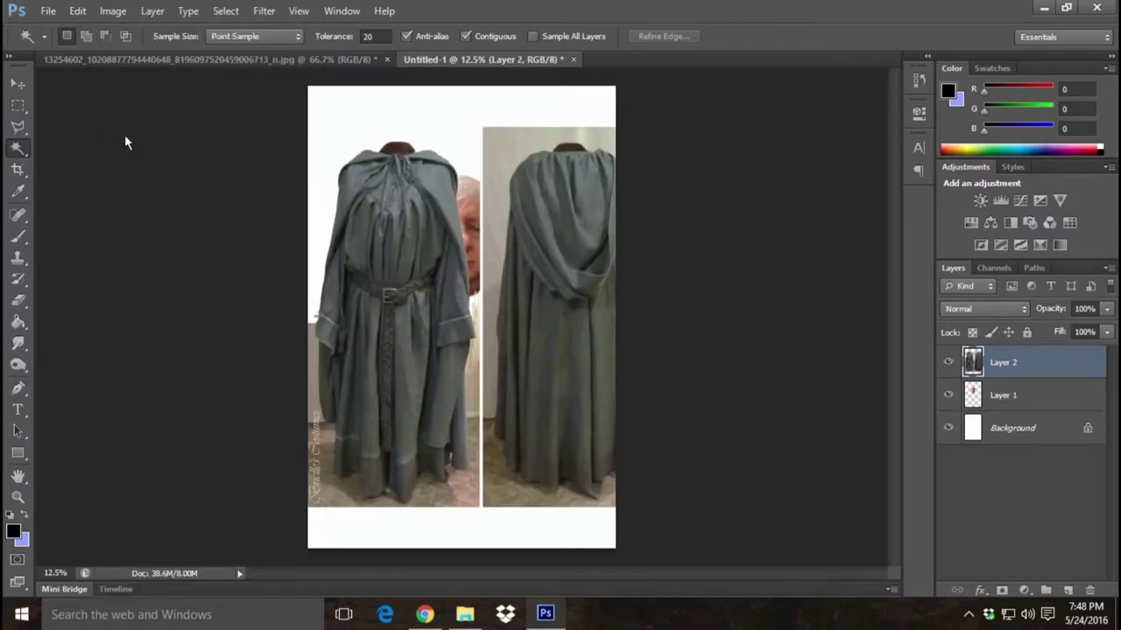
- Marquee the right-hand cloak area and cut it away
left_click(18, 105)
left_click_drag(460, 105, 530, 308)
left_click_drag(471, 89, 682, 573)
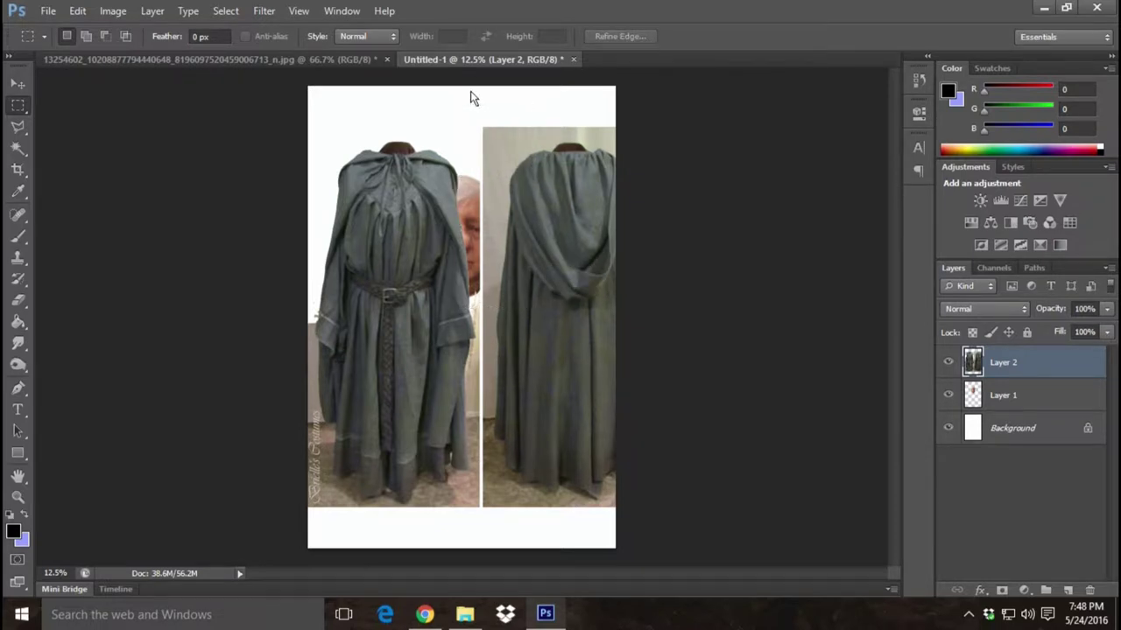
left_click(225, 10)
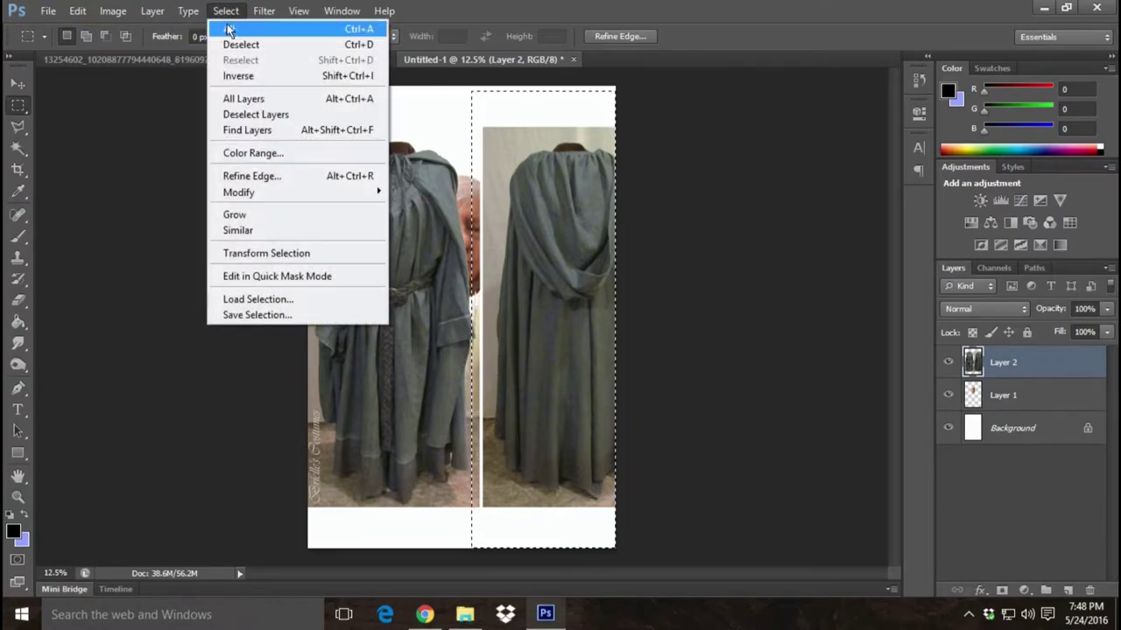
mouse_move(77, 11)
left_click(134, 90)
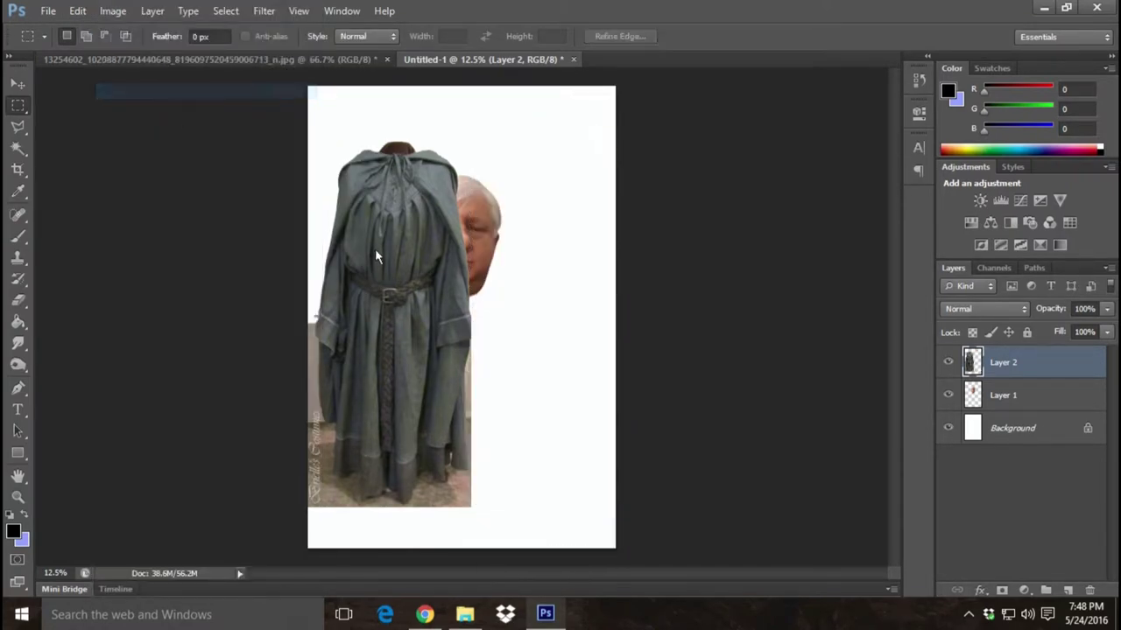
- Move the robe down beneath the head and stack the face layer above Layer 2
left_click(17, 83)
left_click_drag(429, 254, 490, 382)
left_click_drag(1051, 399, 1011, 375)
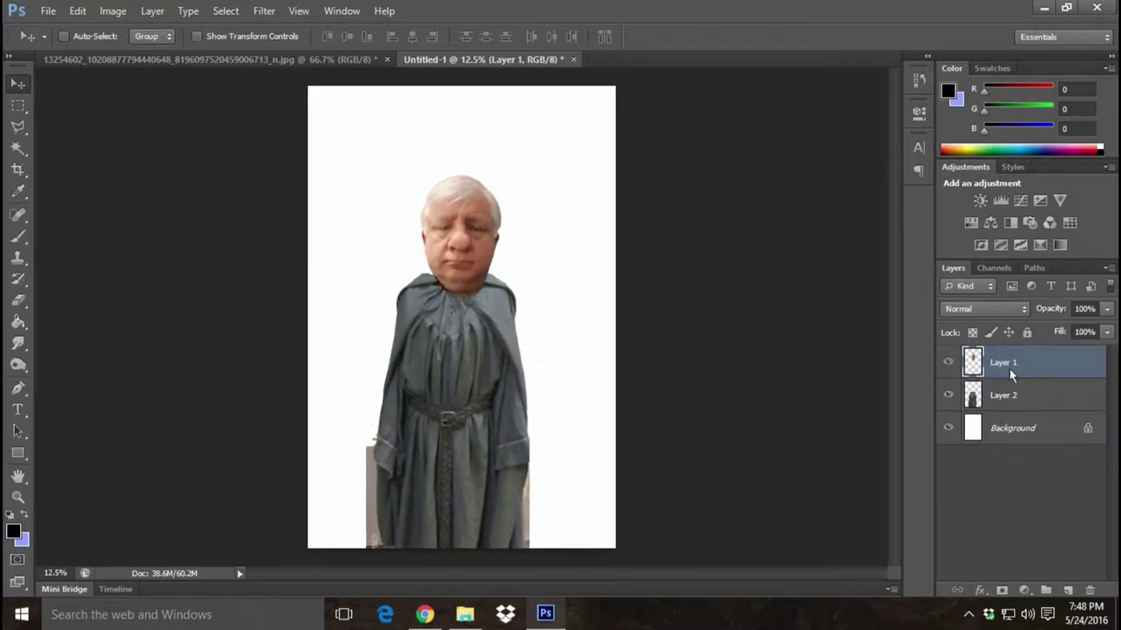
left_click(1047, 401)
- Nudge the robe up and scale it, setting its width to 167%
mouse_move(483, 231)
left_mouse_down()
mouse_move(480, 197)
mouse_move(476, 229)
left_mouse_up()
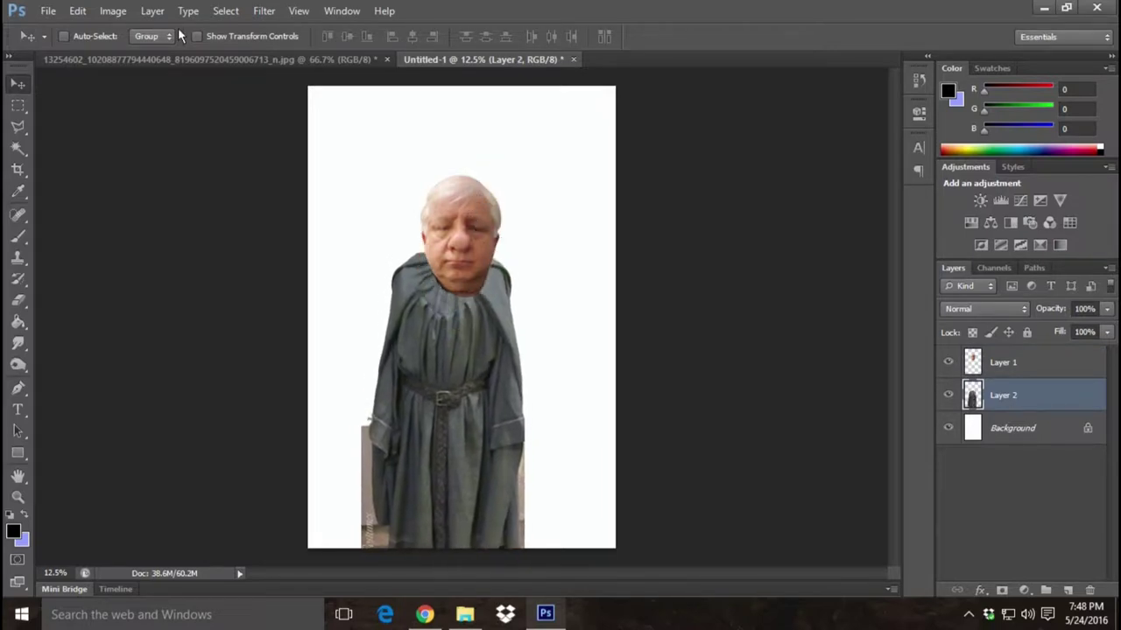
left_click(77, 10)
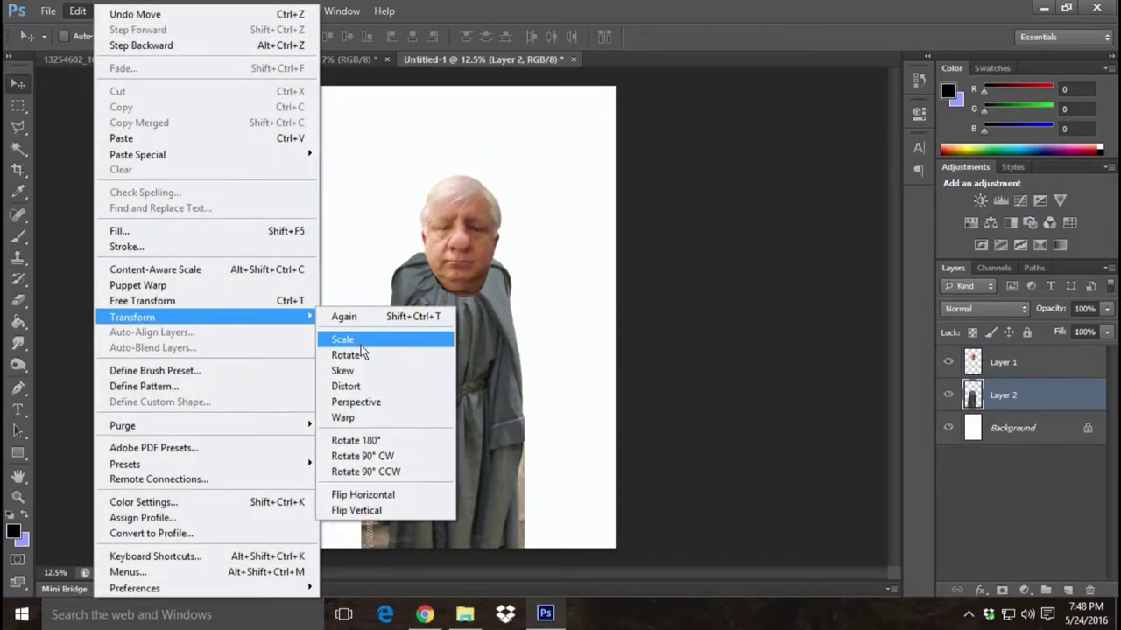
mouse_move(207, 317)
left_click(364, 337)
left_click(289, 36)
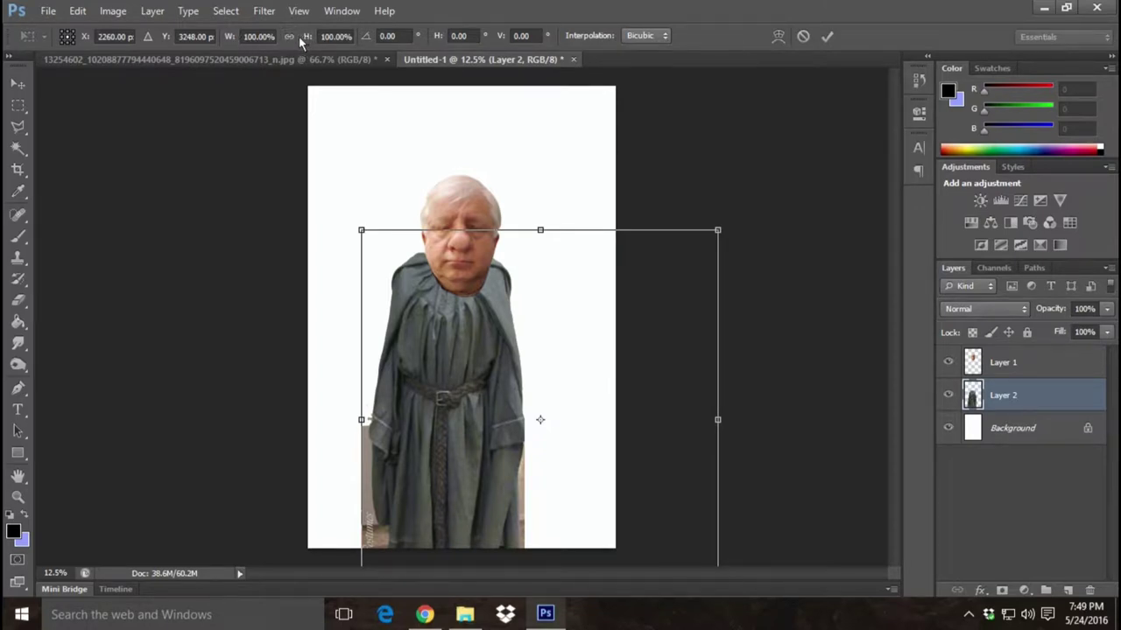
left_click(259, 35)
type("117")
key("Return")
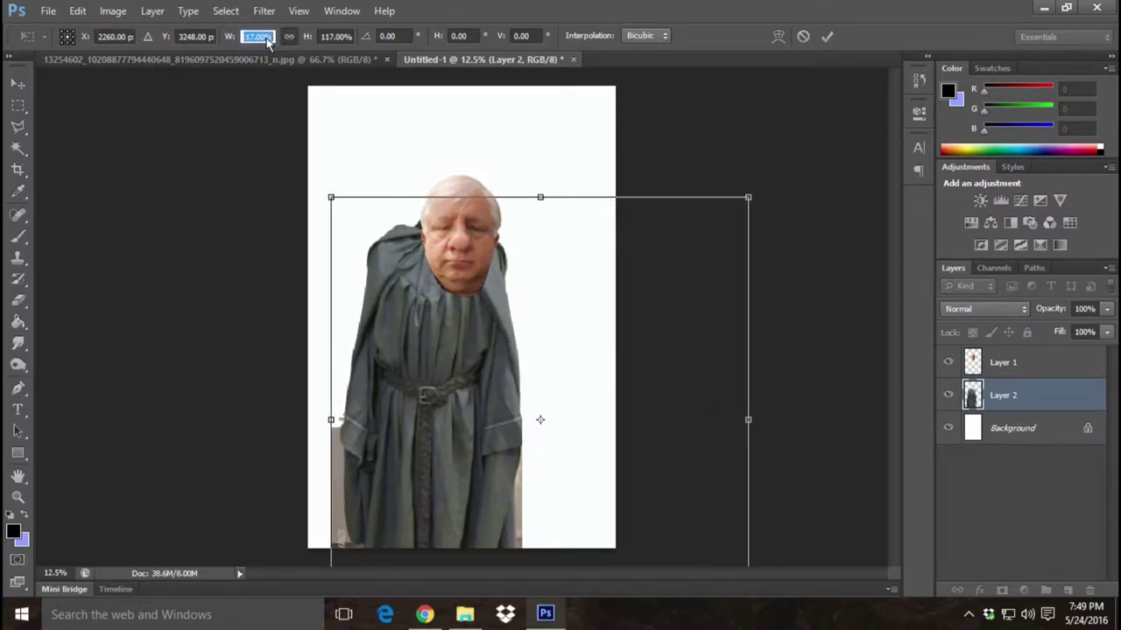
- Drag the enlarged robe down into place under the head and apply the transform
scroll(267, 41, "up", 12)
scroll(267, 41, "up", 8)
scroll(267, 41, "up", 18)
scroll(267, 41, "up", 12)
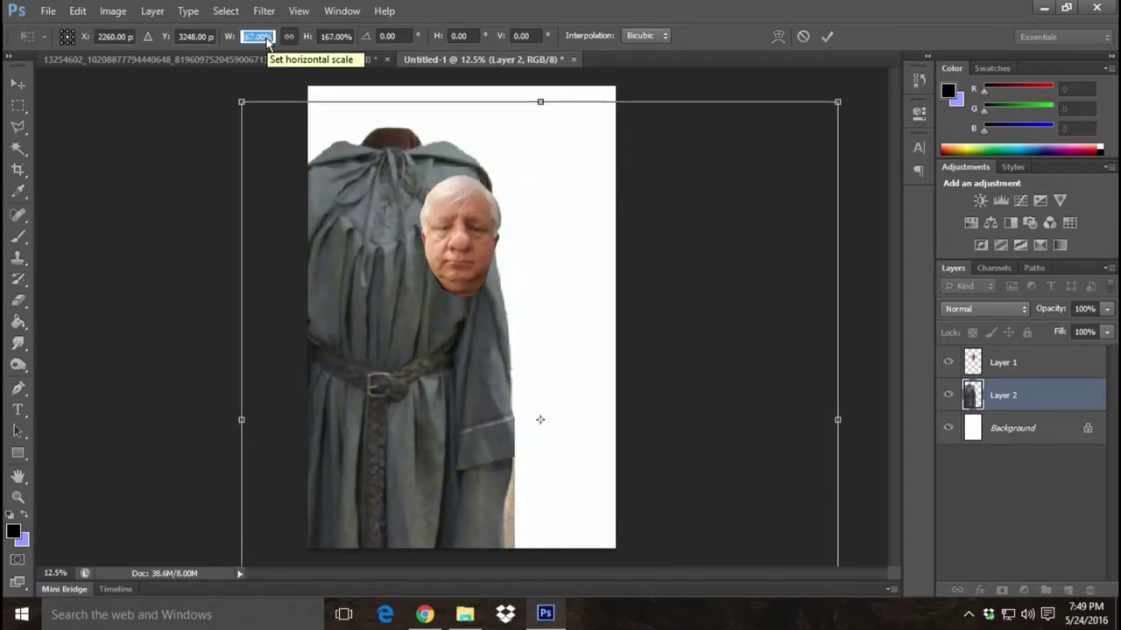
left_click_drag(391, 323, 464, 452)
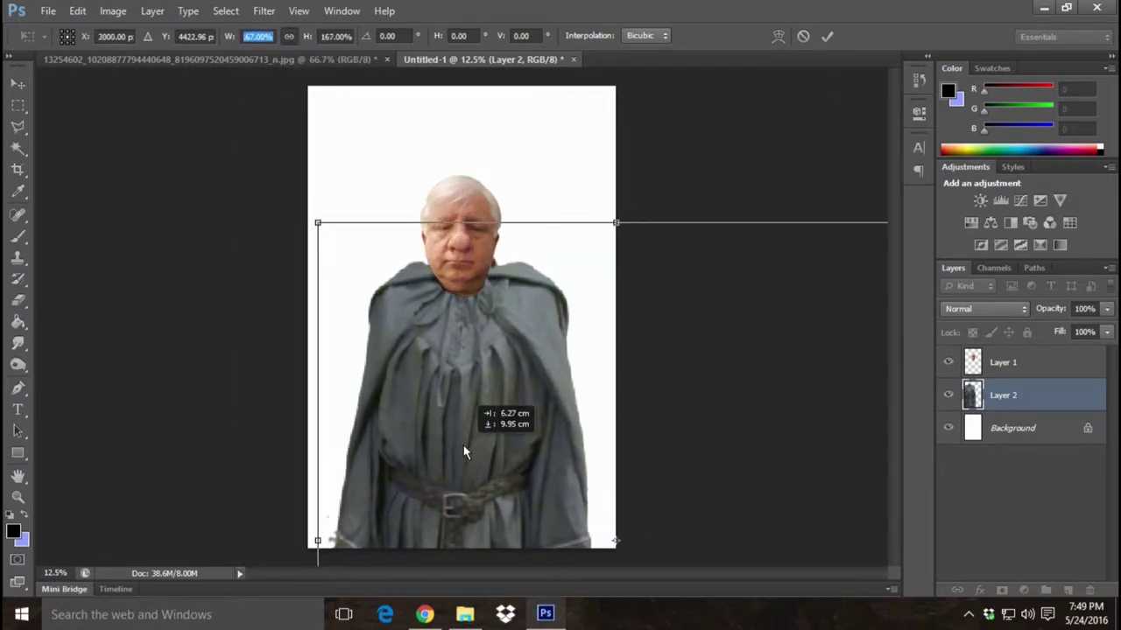
left_click(17, 85)
left_click(474, 242)
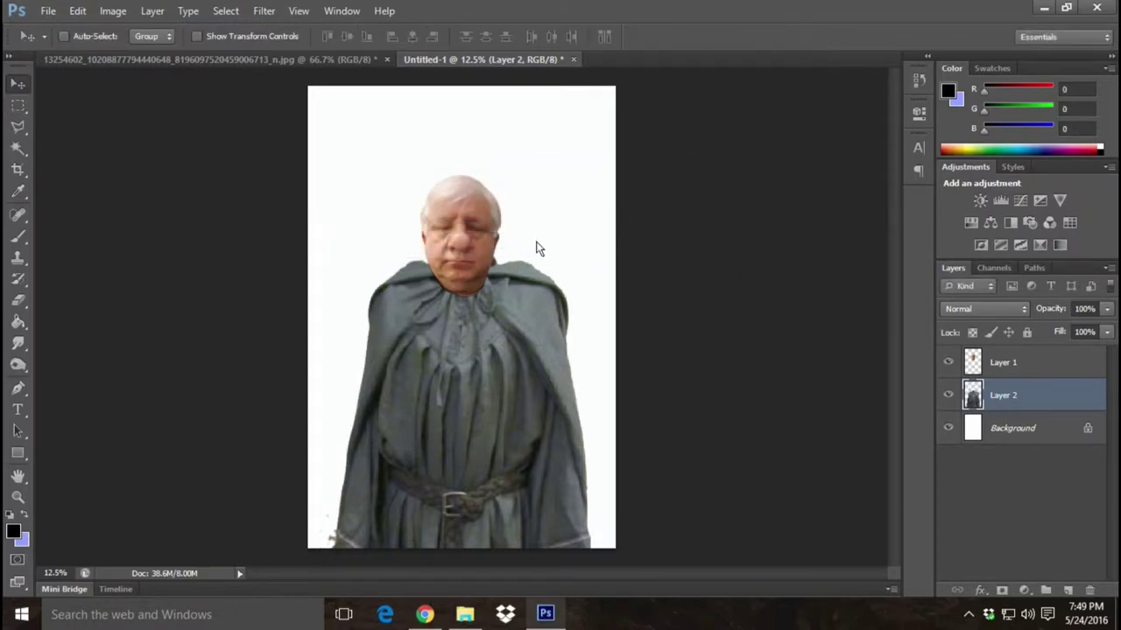
left_click(1036, 359)
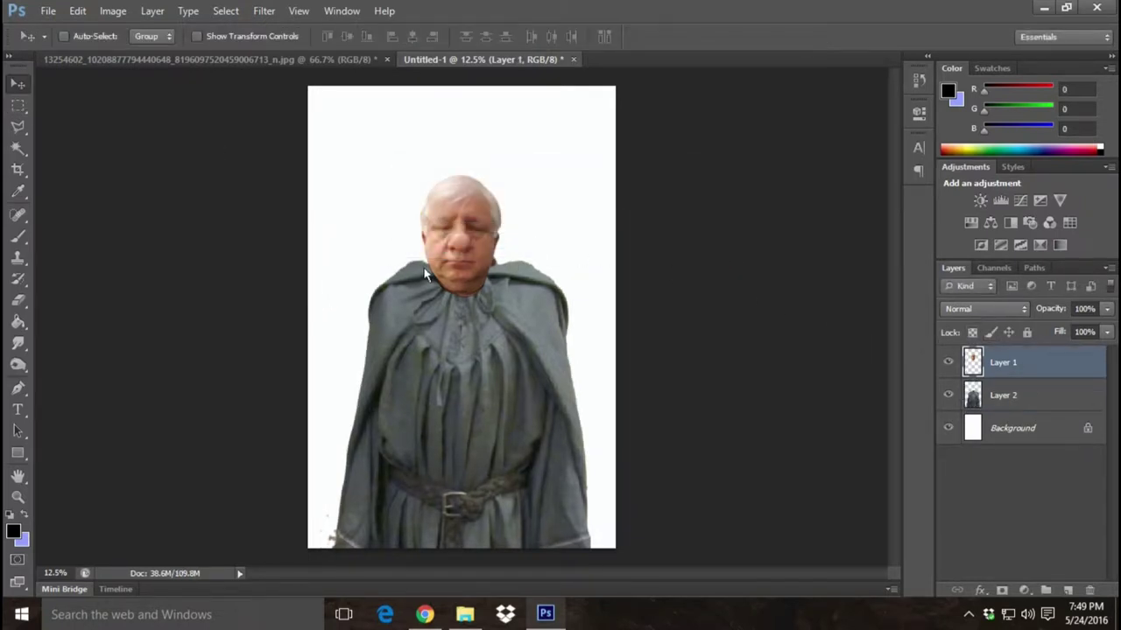
- Nudge the face onto the robe's collar, restoring Layer 1 above the robe layer
left_click_drag(458, 258, 462, 229)
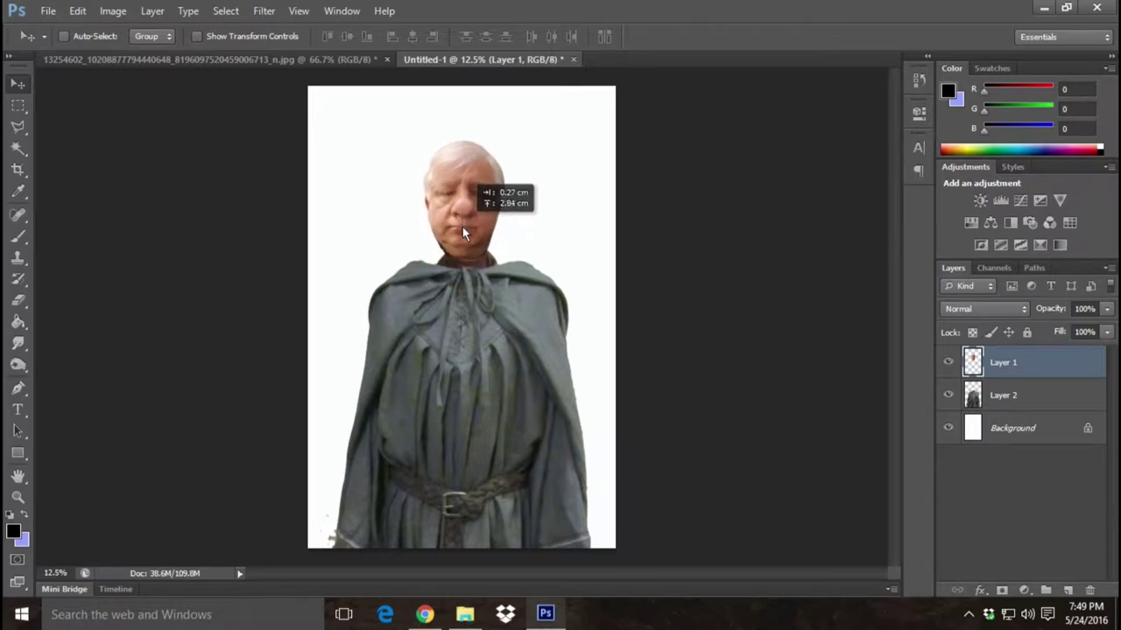
left_click_drag(462, 229, 462, 237)
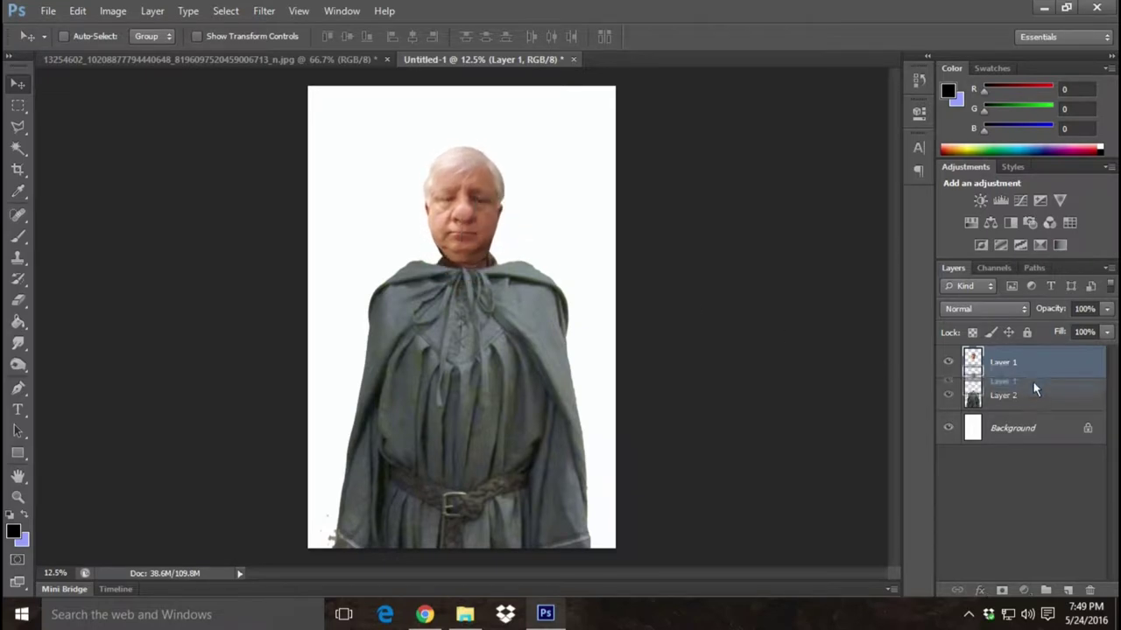
left_click_drag(1013, 362, 1045, 397)
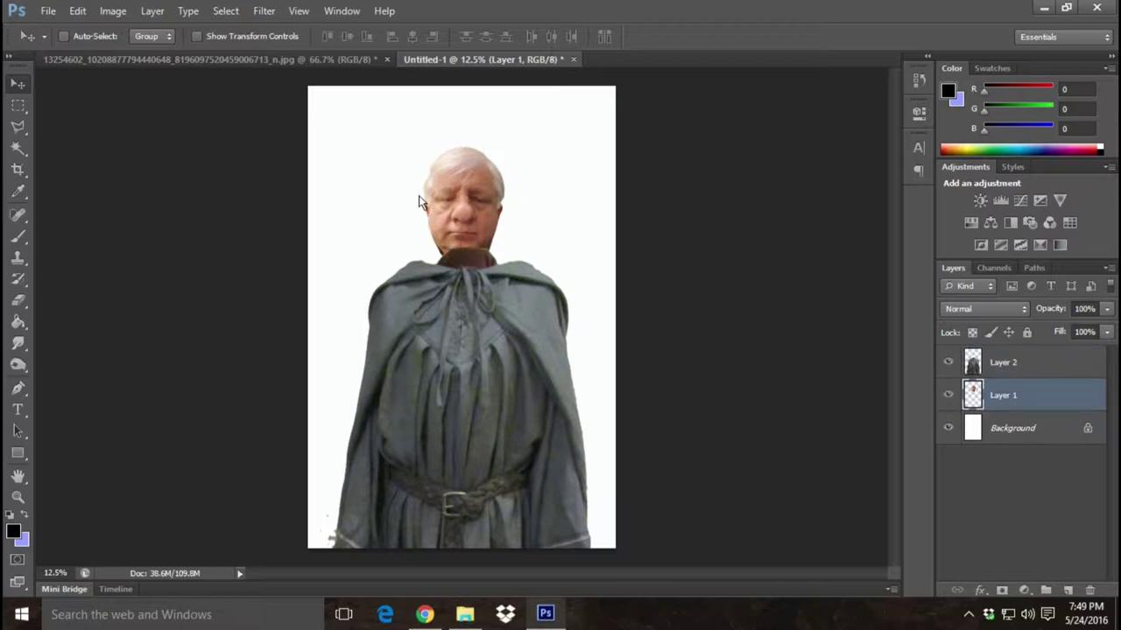
left_click_drag(479, 221, 484, 216)
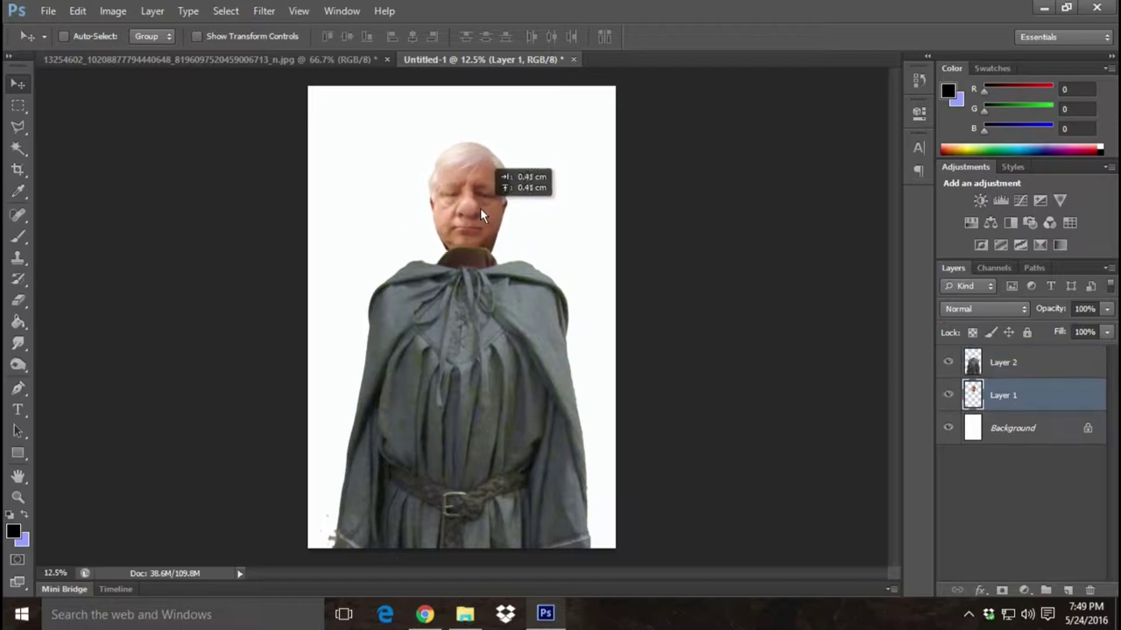
left_click_drag(1040, 395, 1038, 363)
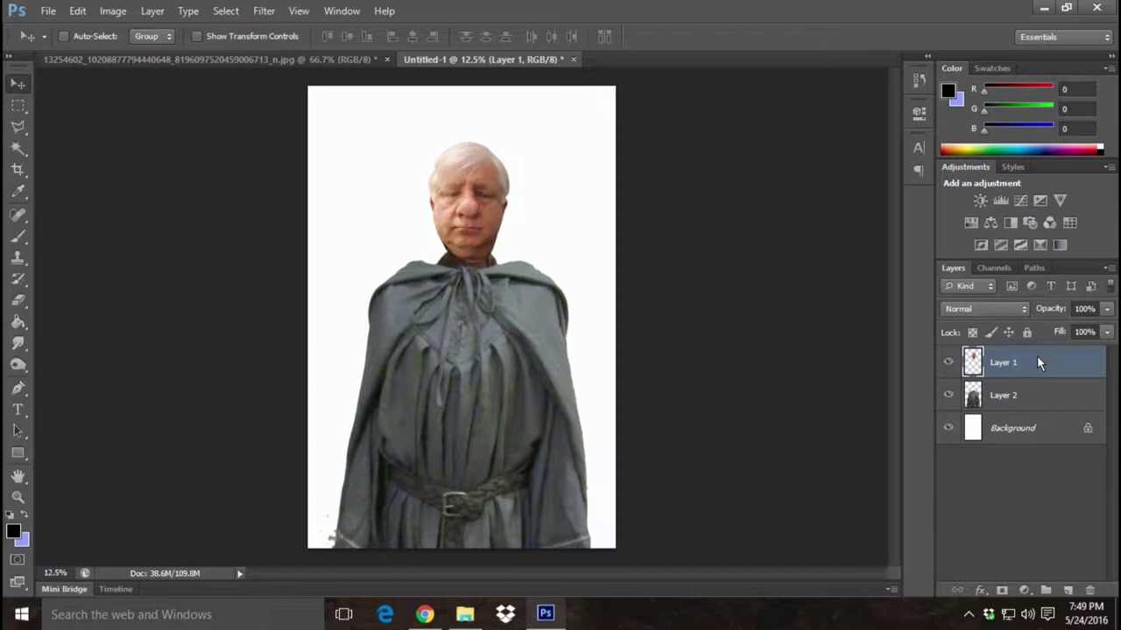
left_click(78, 10)
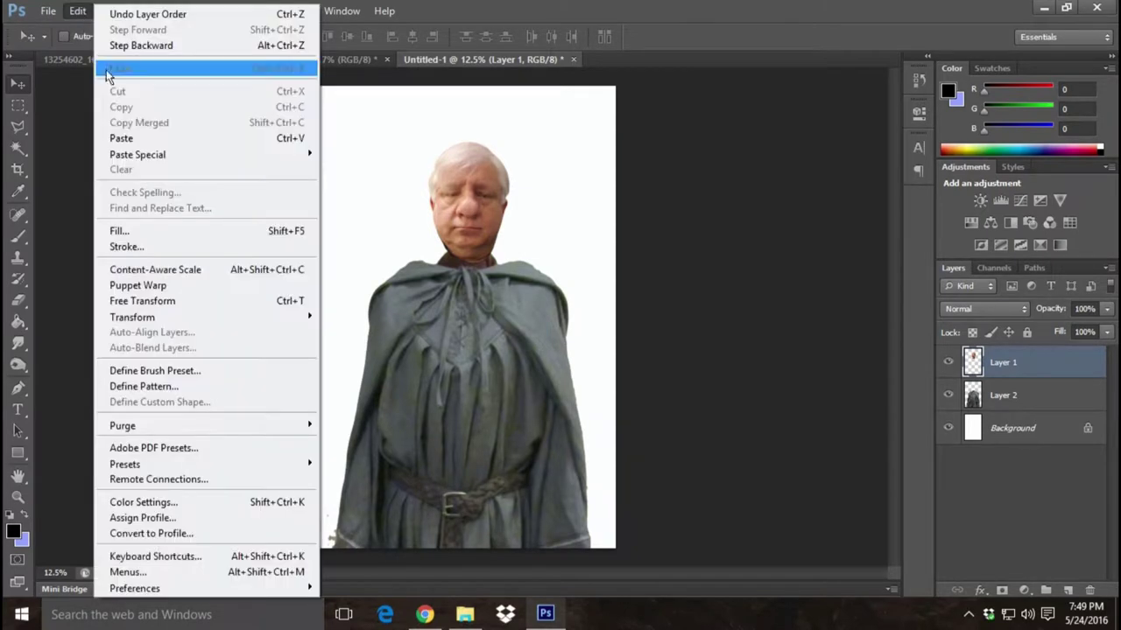
- Scale the face layer (Layer 1) up to 109% and nudge it slightly down
left_click(350, 342)
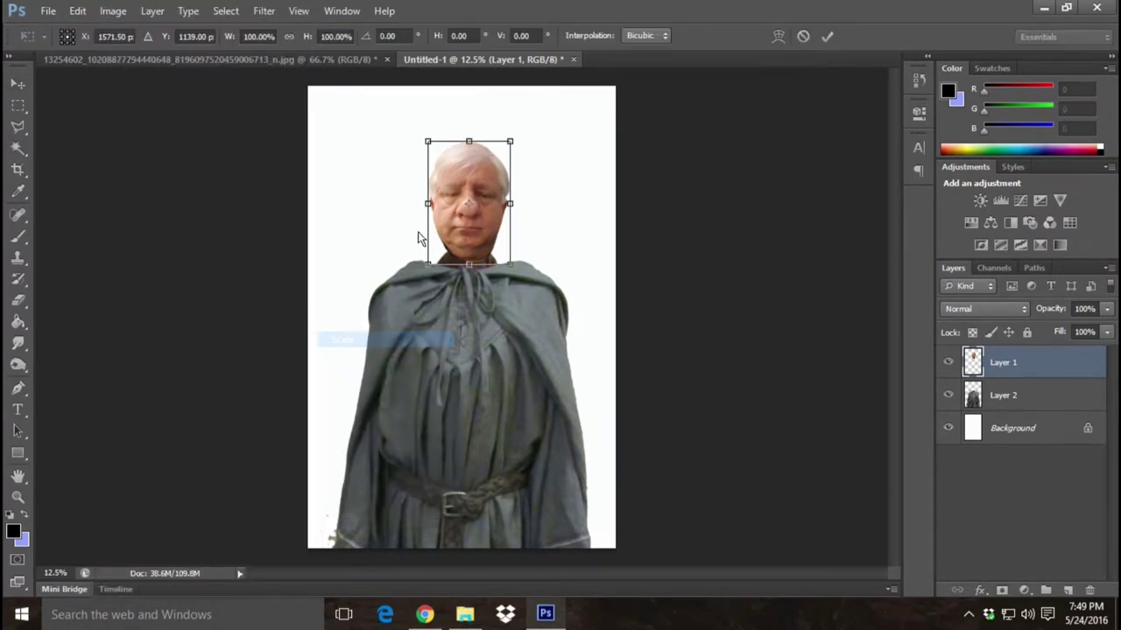
left_click(78, 12)
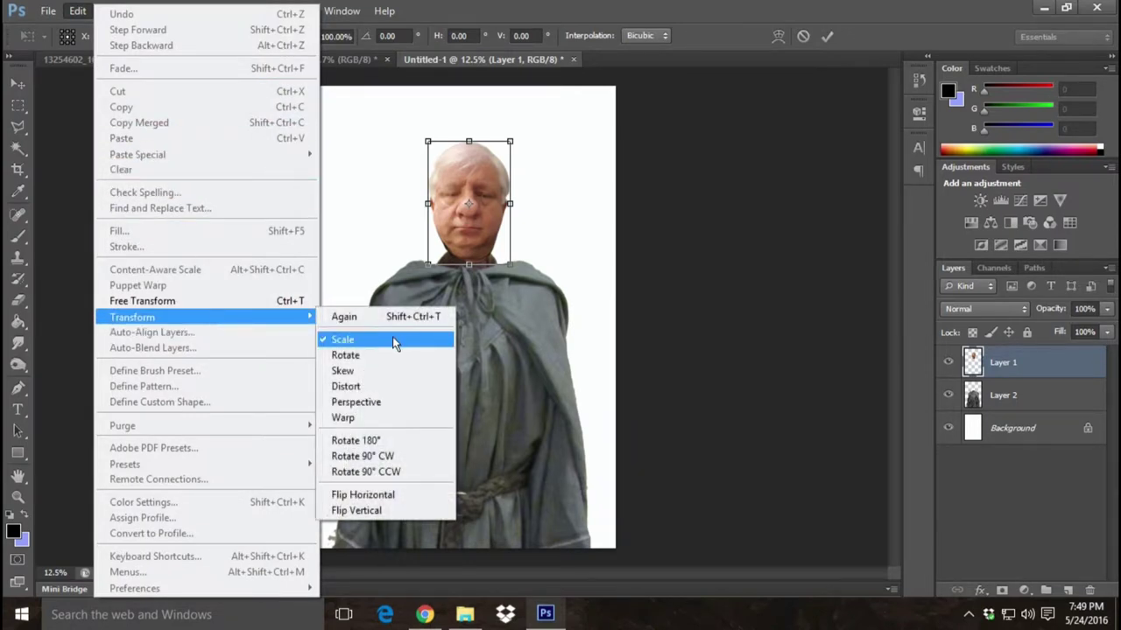
left_click(394, 341)
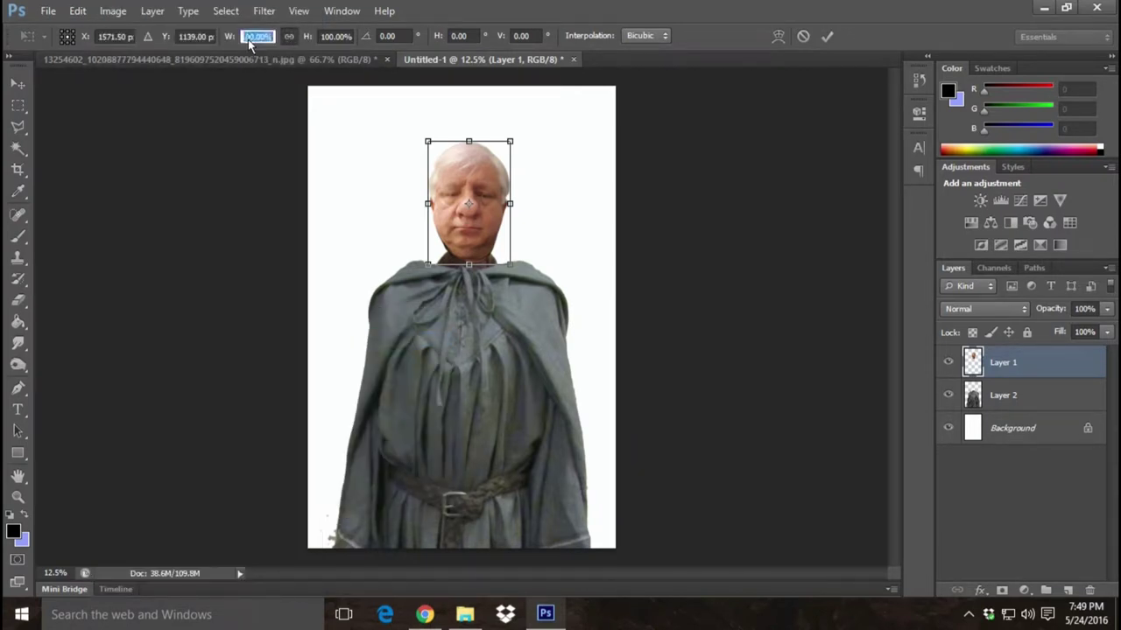
key("Up")
key("Up")
key("Up")
key("Up")
key("Up")
key("Up")
left_click_drag(499, 194, 495, 195)
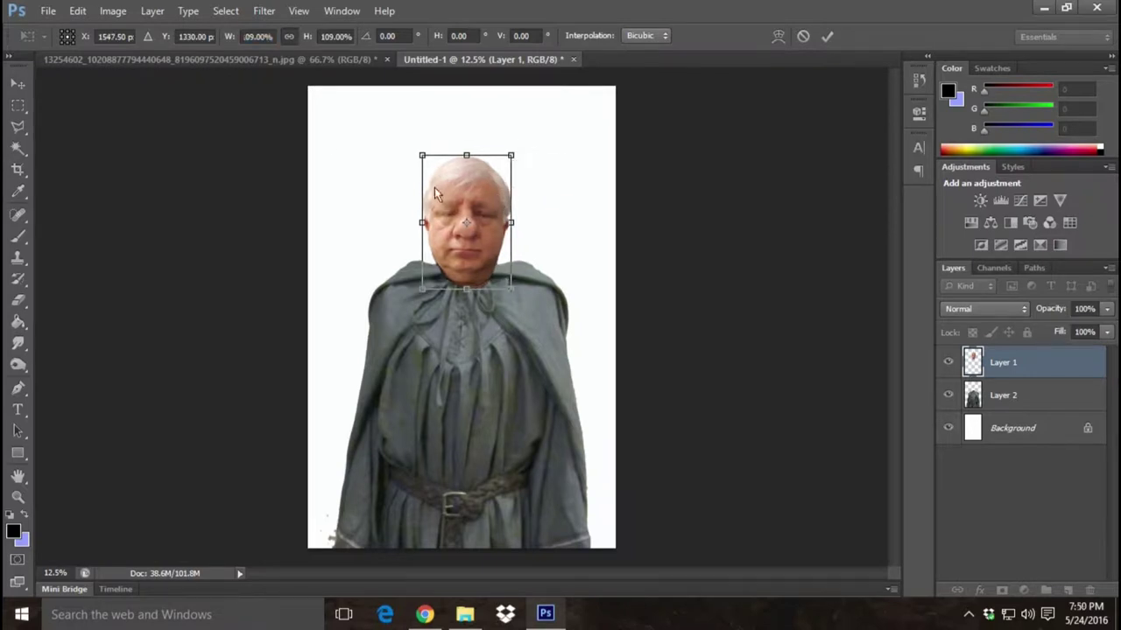
left_click(17, 83)
left_click(469, 243)
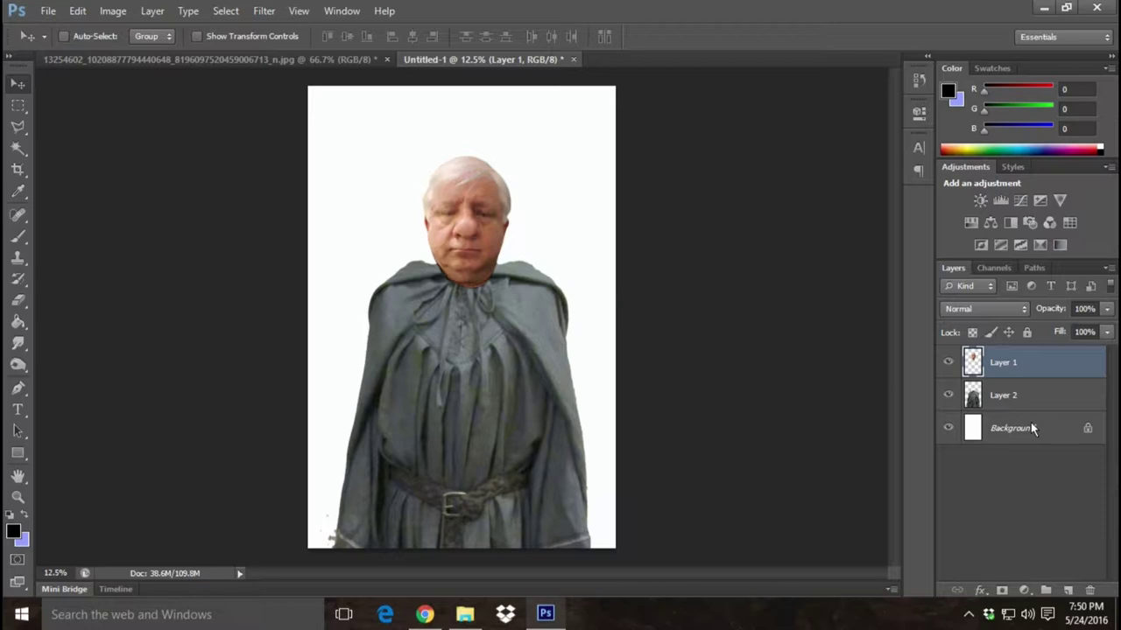
- Widen the robe layer to about 115% and shift it right and slightly lower
left_click(1028, 400)
left_click(78, 10)
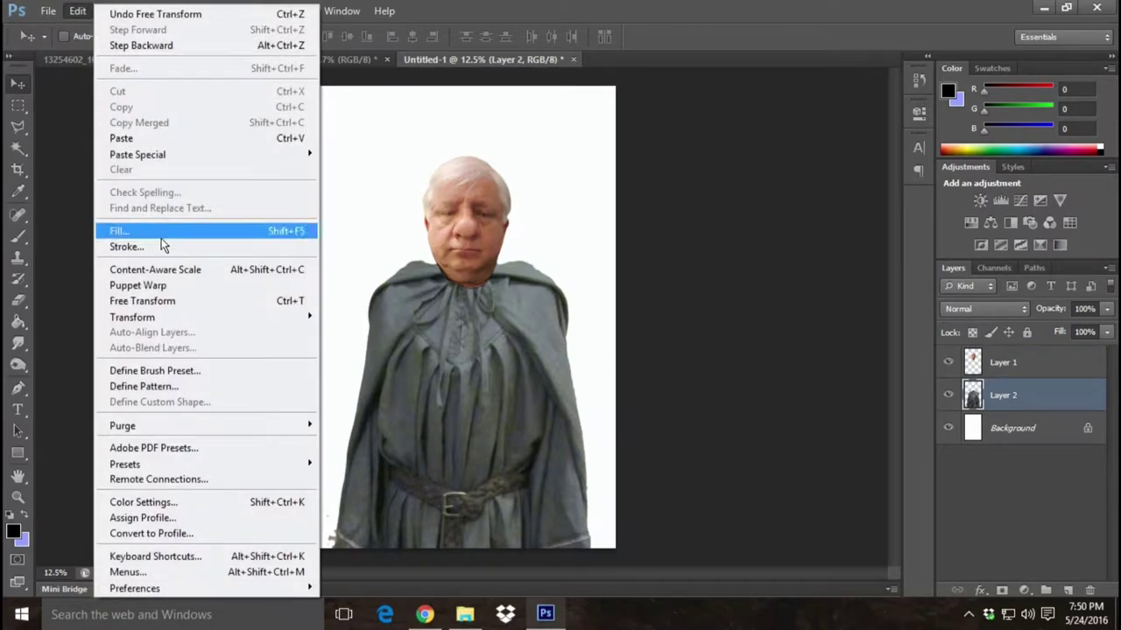
mouse_move(131, 317)
left_click(358, 343)
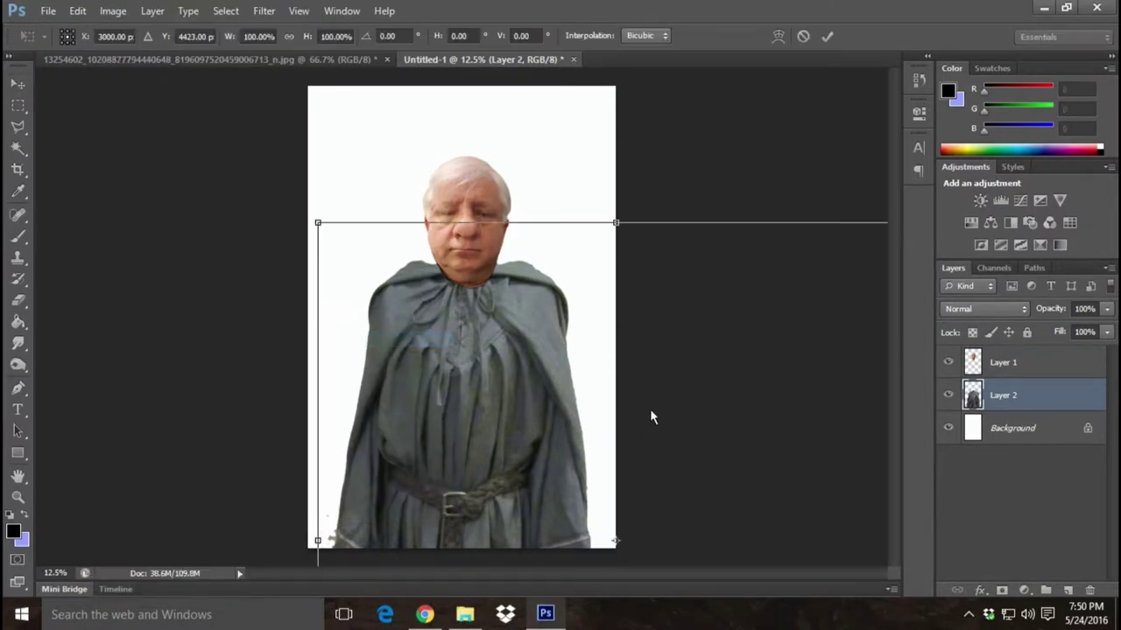
left_click_drag(319, 553, 225, 555)
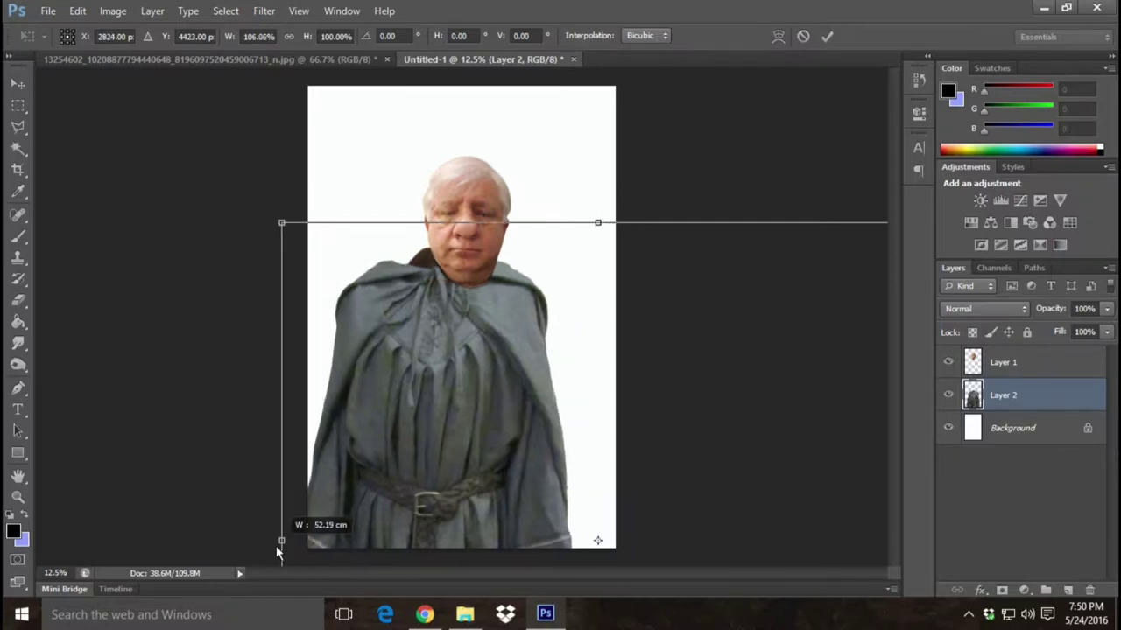
left_click_drag(385, 464, 449, 462)
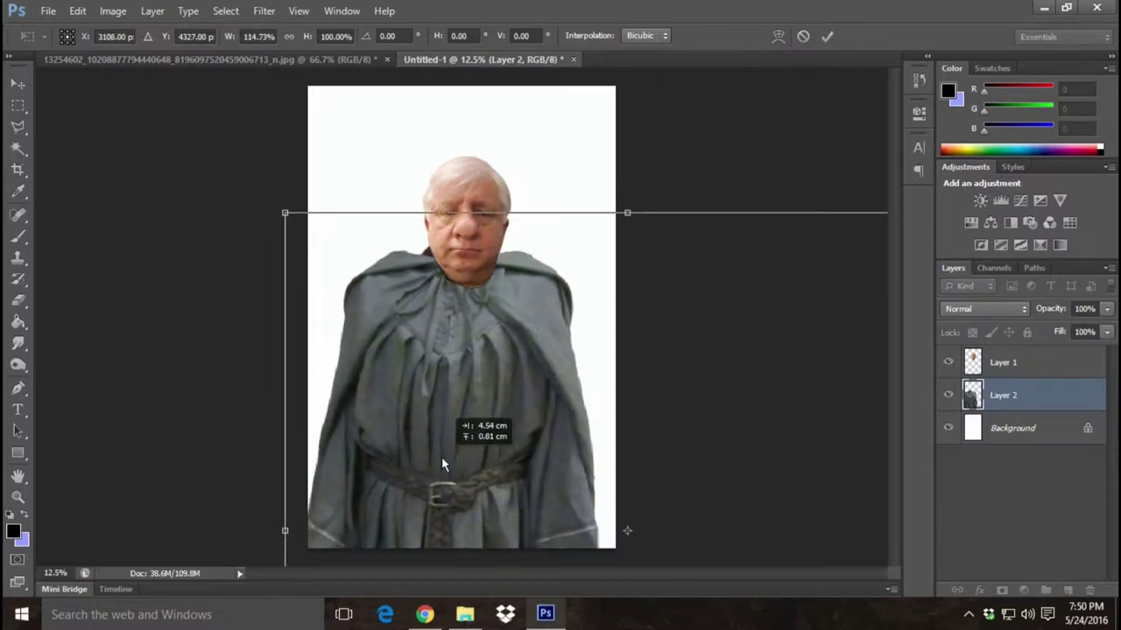
left_click(18, 84)
left_click(470, 242)
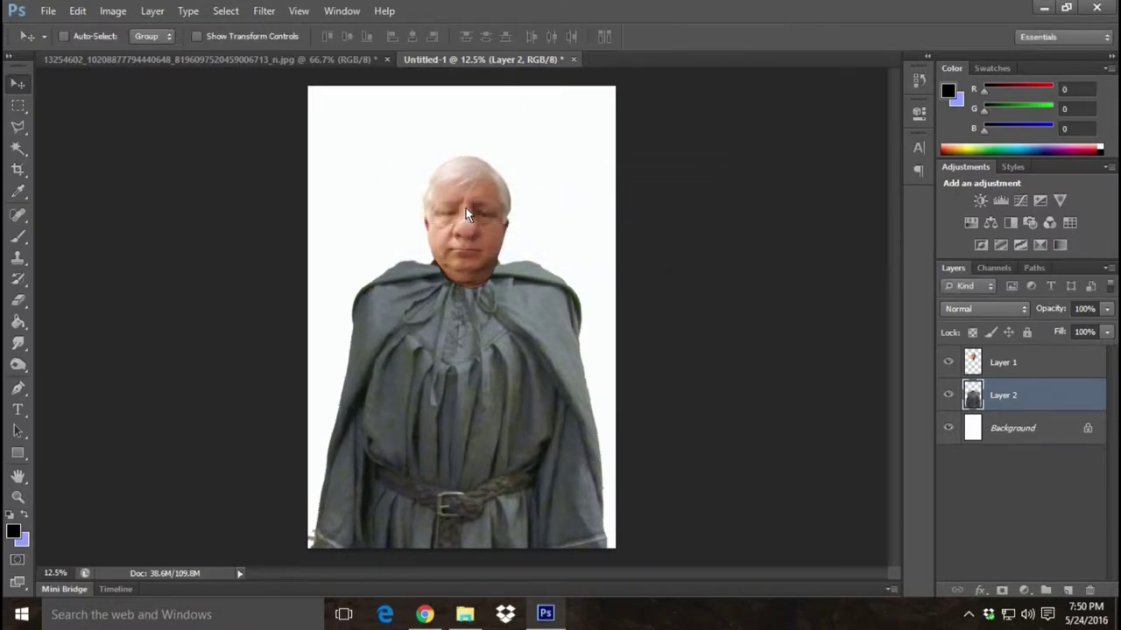
left_click_drag(466, 213, 461, 205)
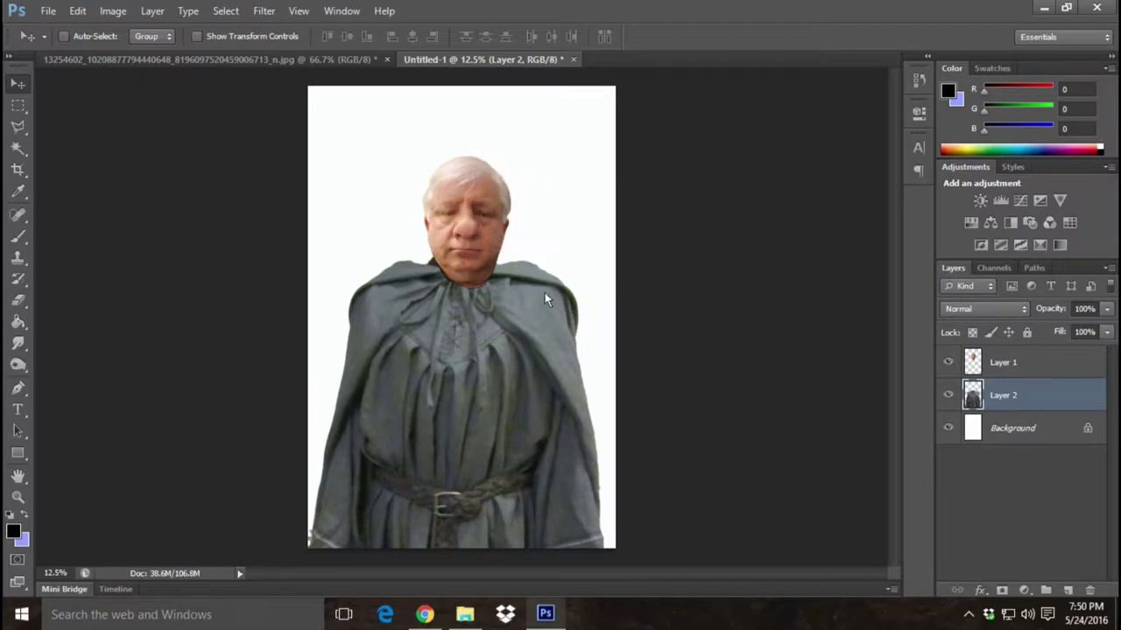
- Move the face up and left onto the robe's neck
left_click(1073, 366)
left_click_drag(466, 238, 460, 230)
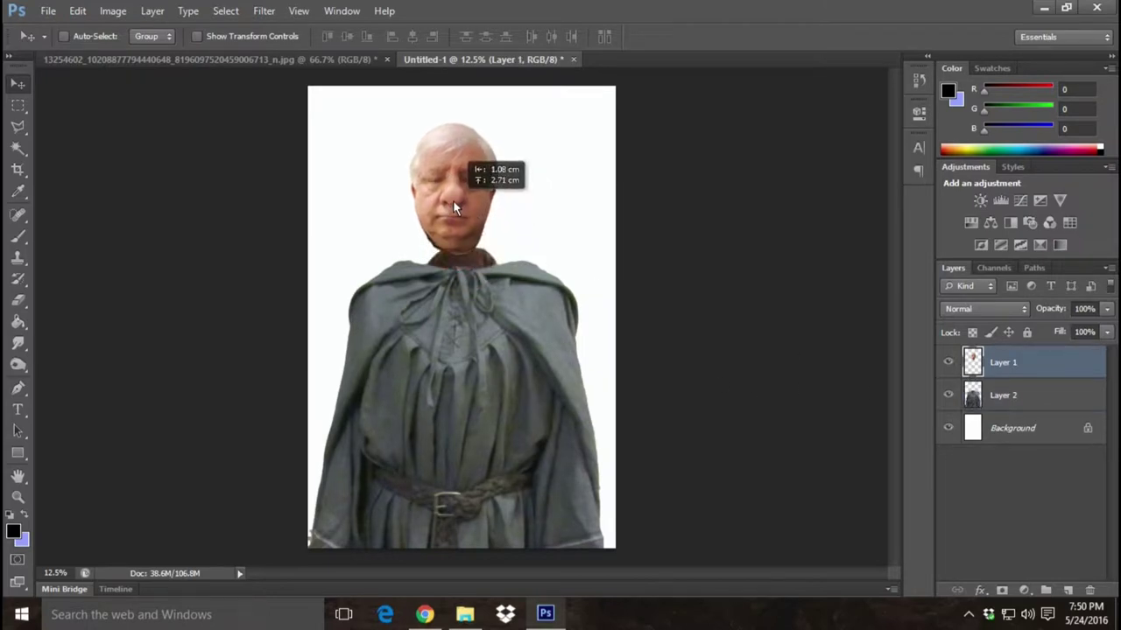
left_click_drag(458, 225, 462, 223)
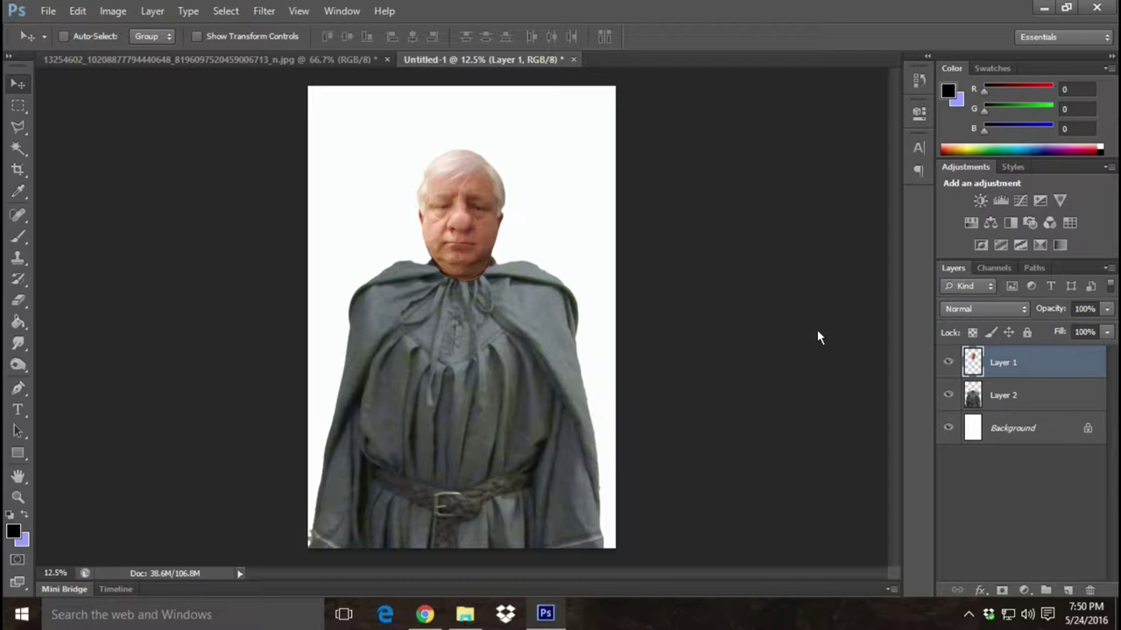
- Delete the robe layer (Layer 2), leaving only the face on white
left_click(1048, 397)
right_click(1048, 397)
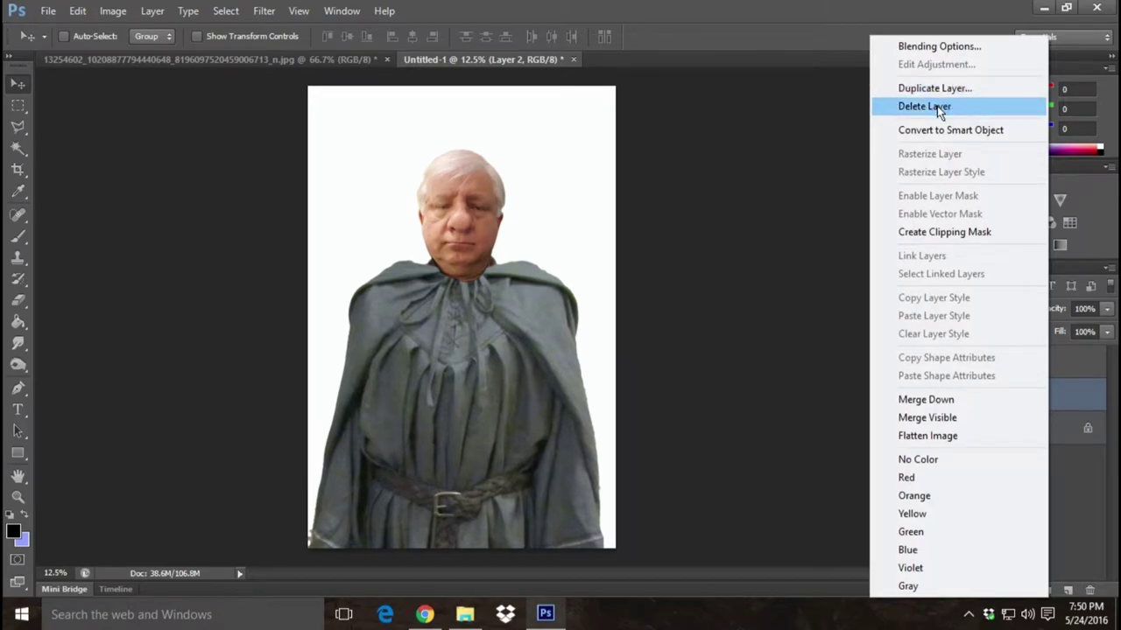
left_click(938, 109)
left_click(490, 242)
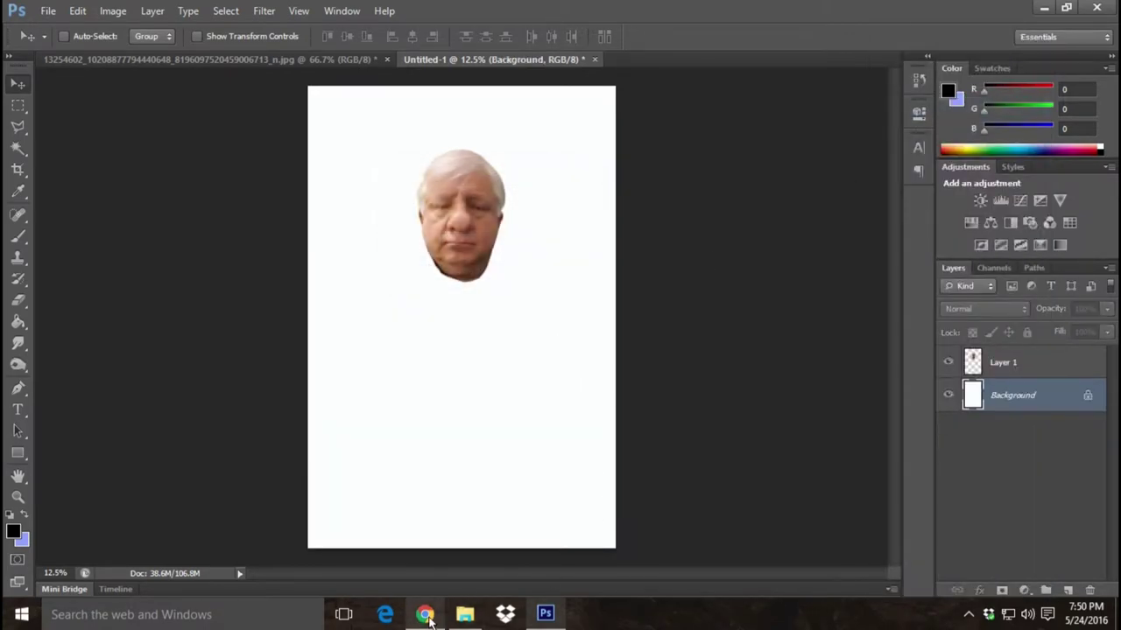
left_click(426, 614)
- Browse the wizard robe image results and preview the Wizard Robe 2-24-10 image
left_click(238, 10)
scroll(345, 271, "up", 2)
scroll(344, 271, "up", 5)
scroll(345, 271, "up", 5)
scroll(345, 272, "up", 5)
scroll(345, 271, "up", 5)
scroll(348, 274, "up", 5)
scroll(348, 274, "up", 5)
scroll(347, 274, "up", 5)
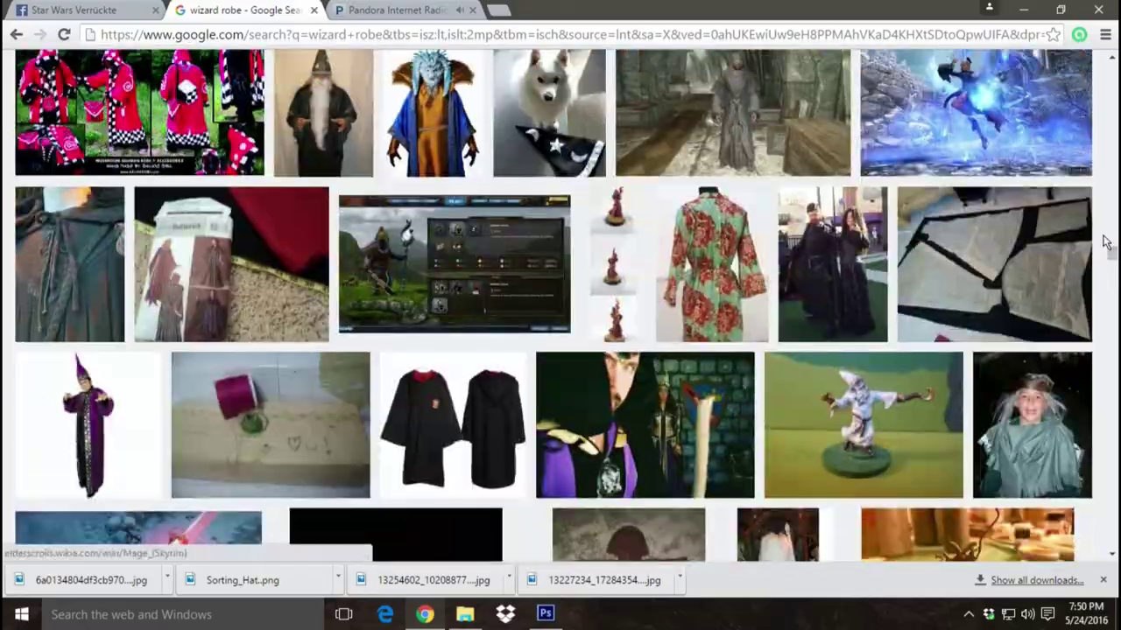
left_click_drag(1110, 245, 1110, 65)
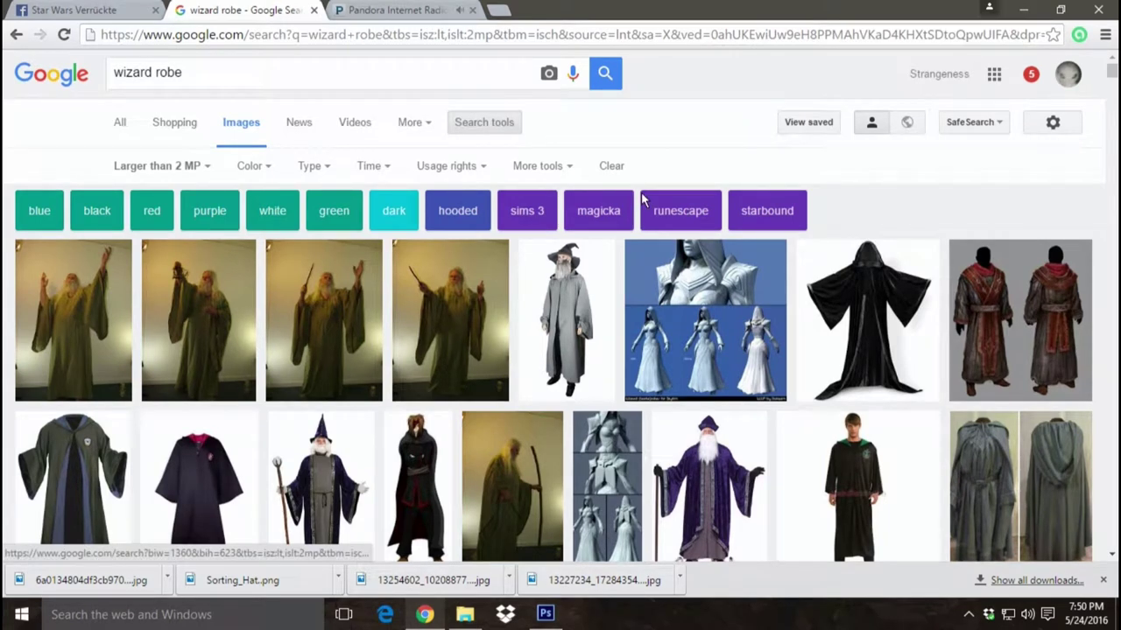
scroll(467, 326, "down", 1)
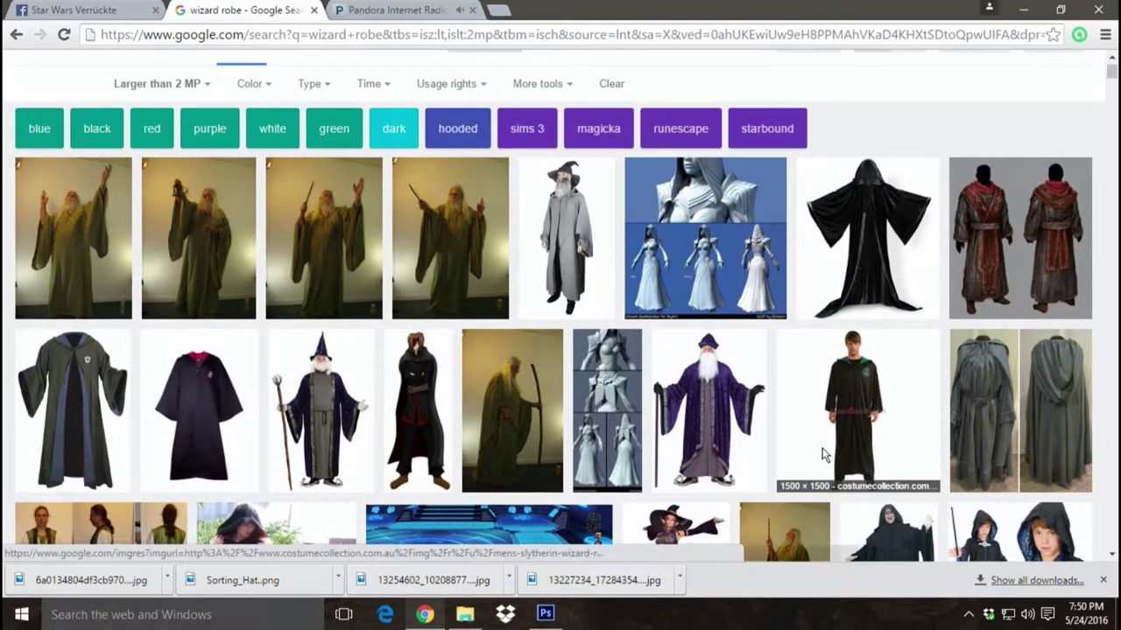
scroll(822, 454, "down", 2)
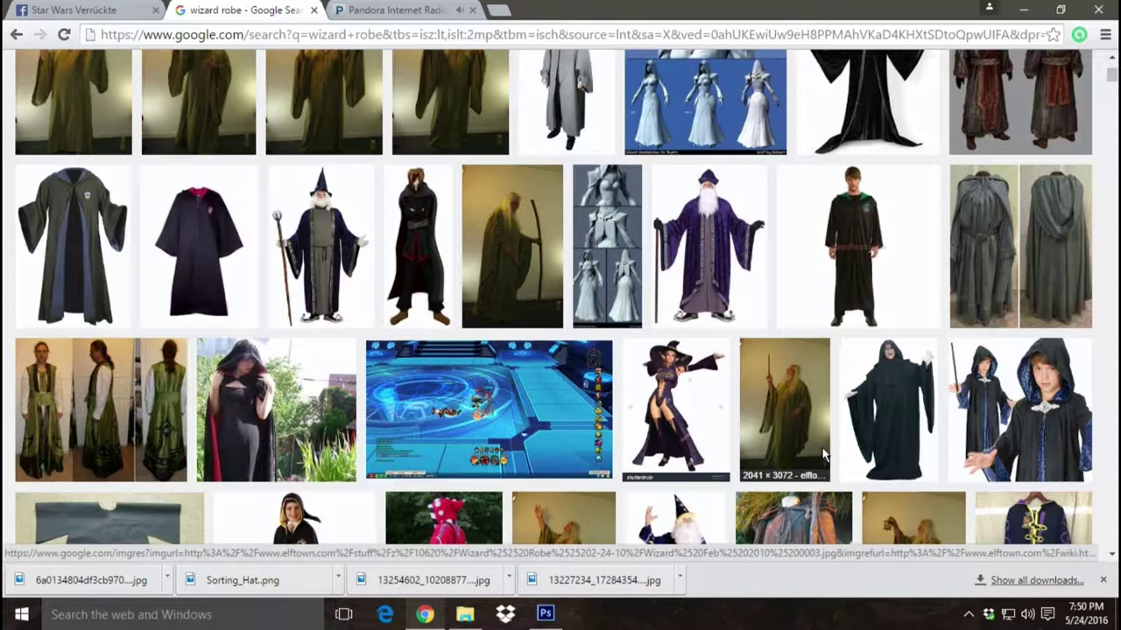
scroll(823, 454, "down", 3)
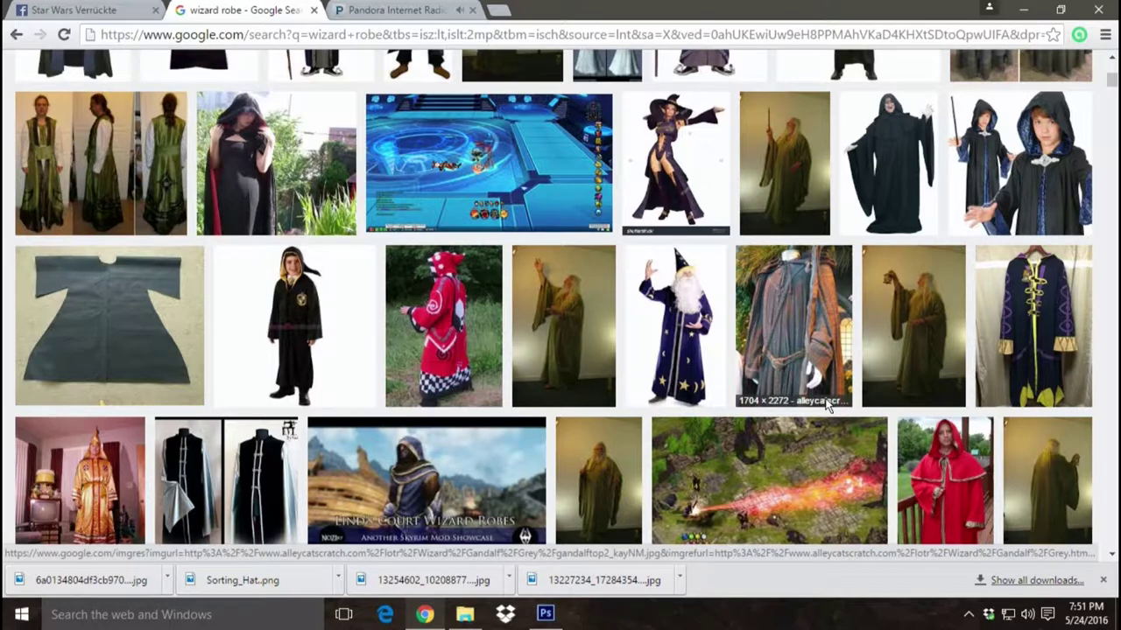
left_click(598, 481)
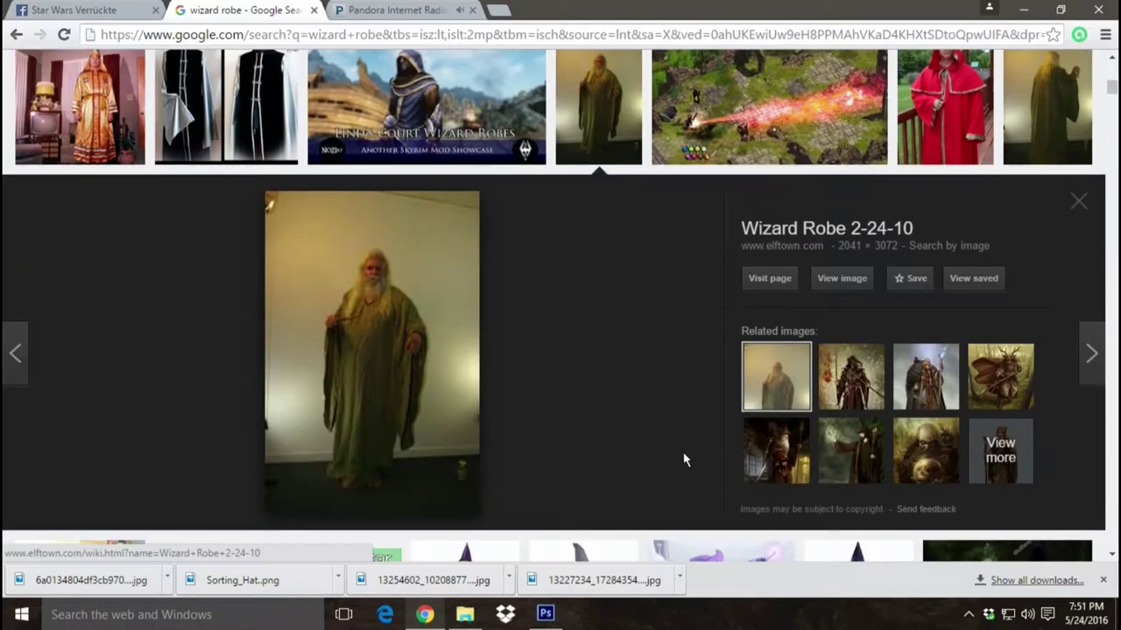
left_click(635, 386)
scroll(635, 386, "down", 3)
scroll(636, 386, "down", 3)
scroll(635, 386, "up", 4)
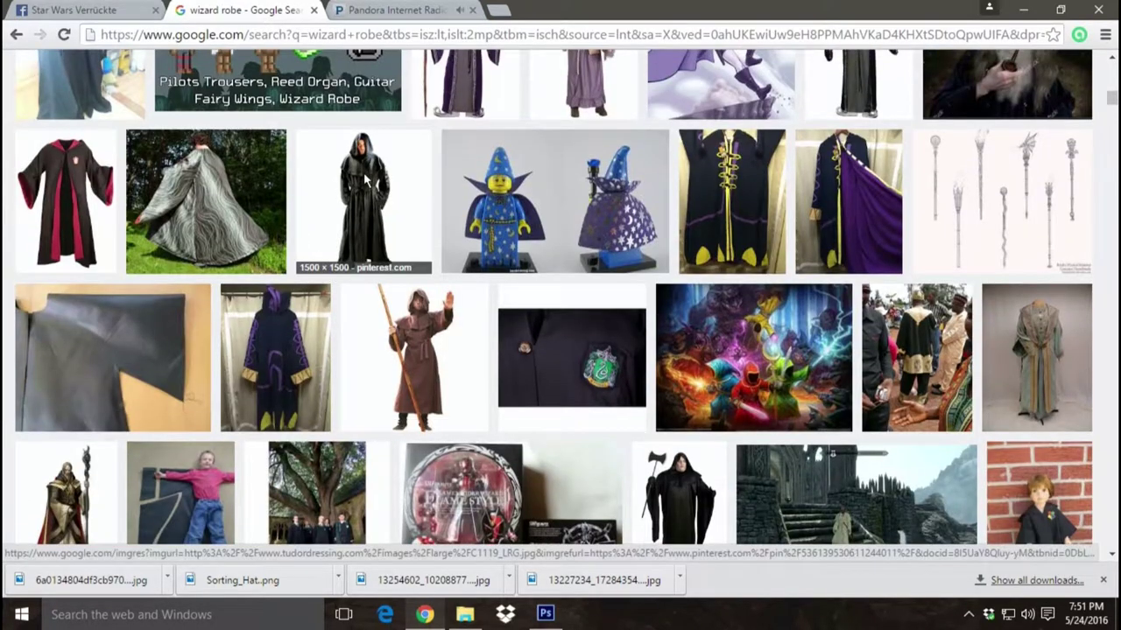
- Open the full-size black hooded robe image and save it as C1119_LRG.jpg
left_click(366, 179)
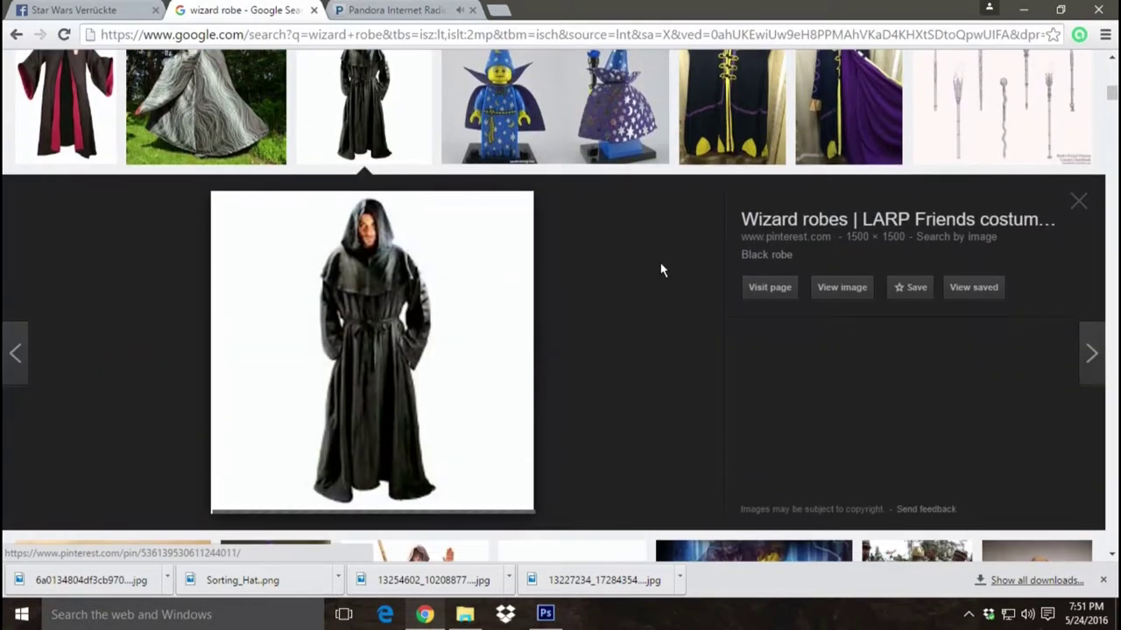
left_click(859, 293)
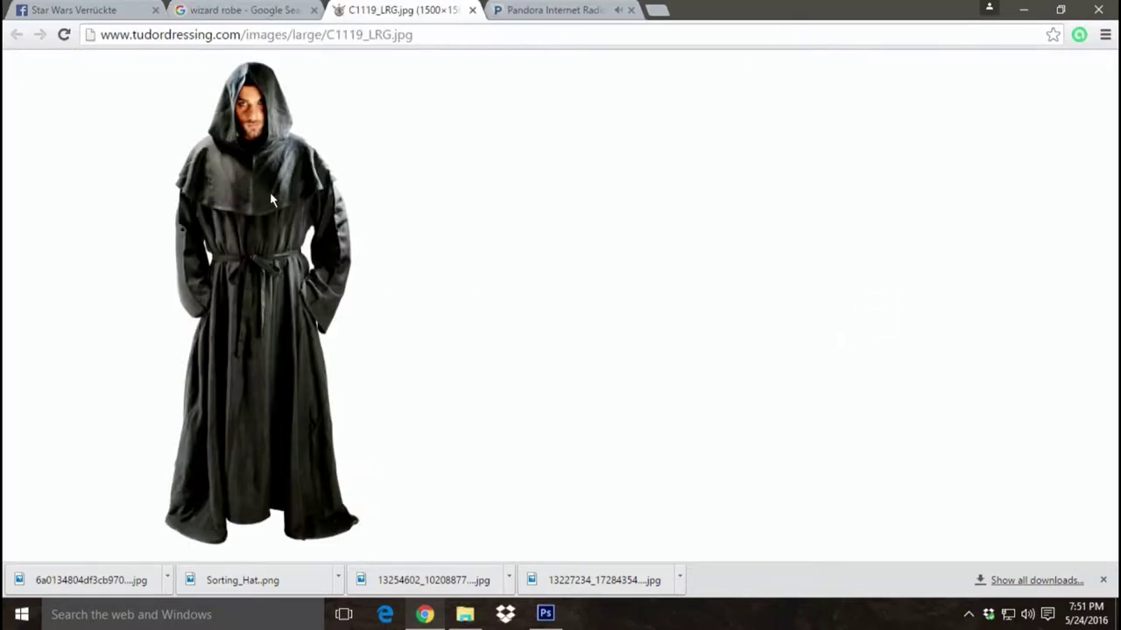
right_click(269, 193)
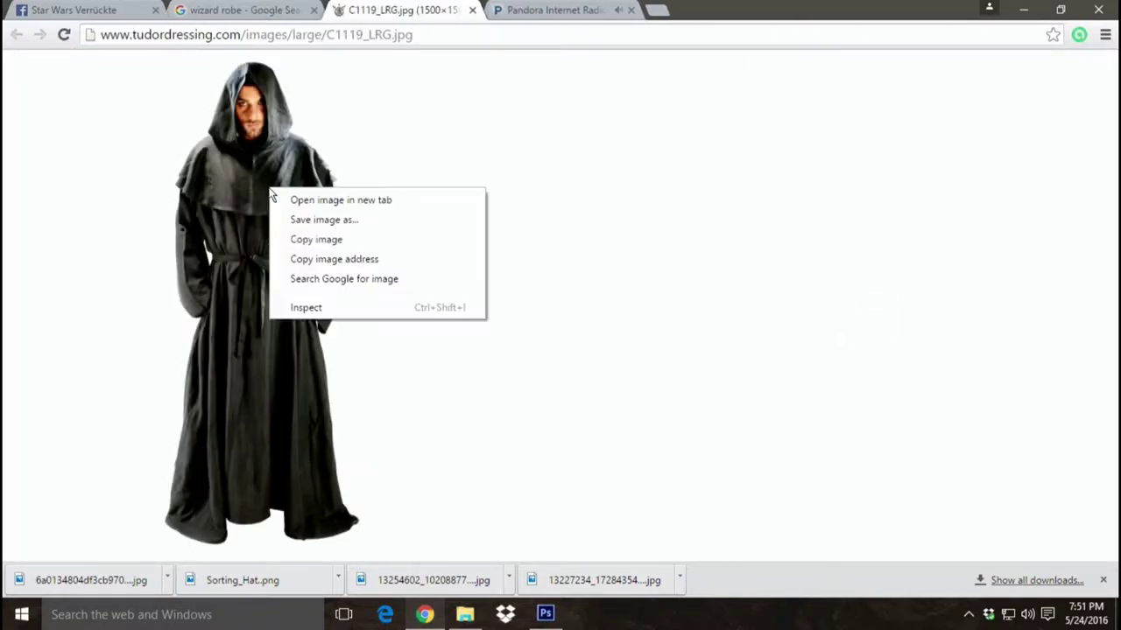
left_click(349, 219)
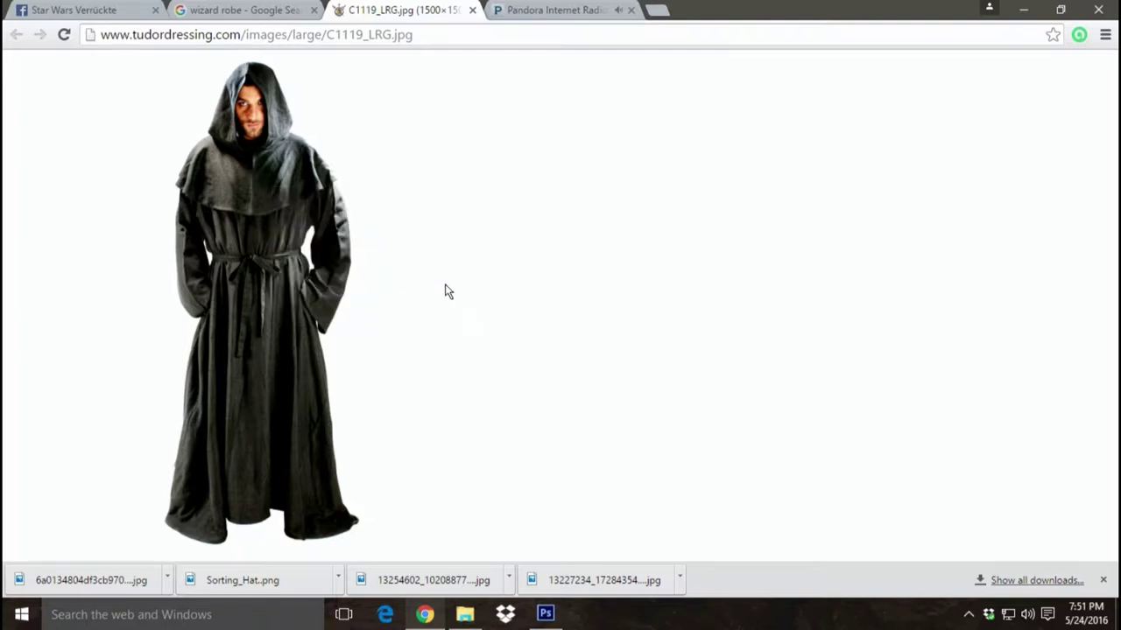
key("Return")
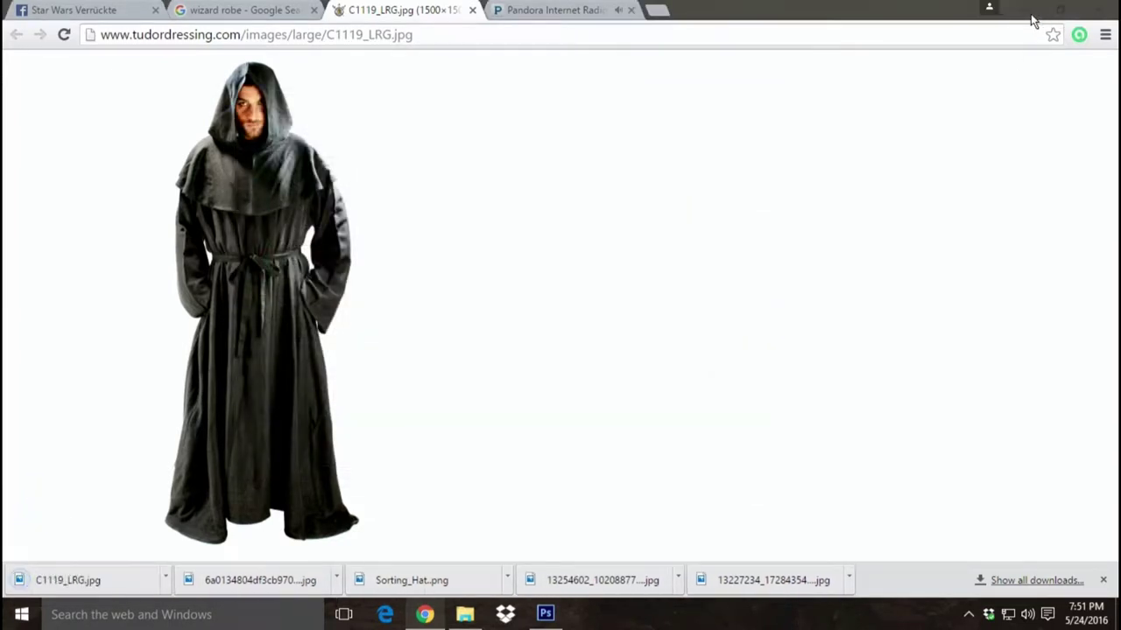
key("alt+Tab")
left_click(1039, 9)
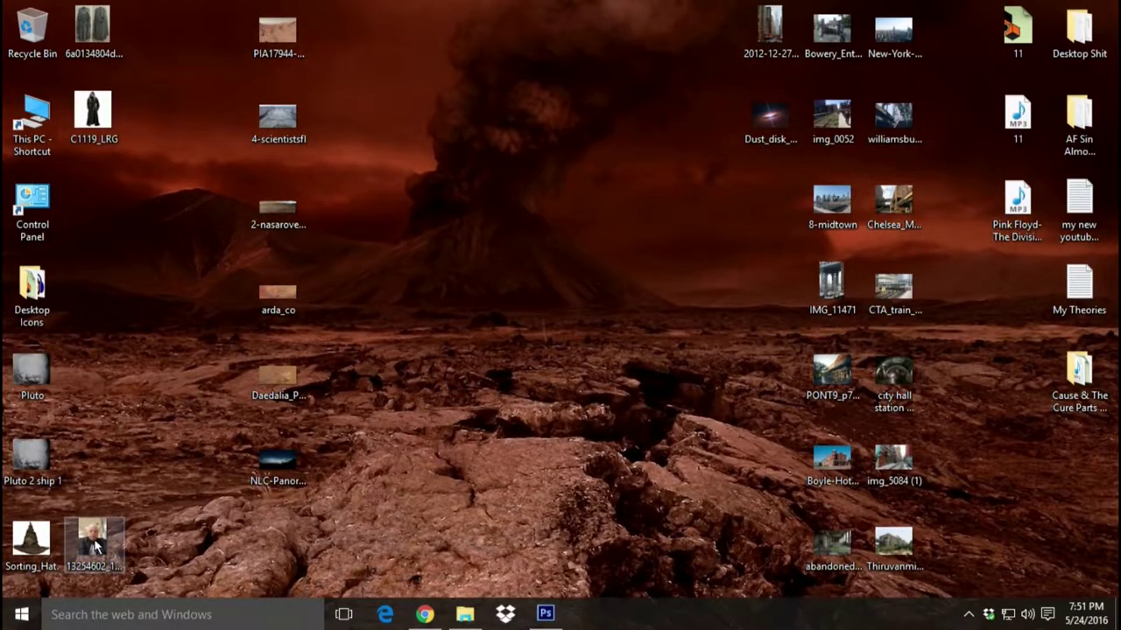
- Open the desktop file C1119_LRG with Adobe Photoshop CS6
right_click(107, 114)
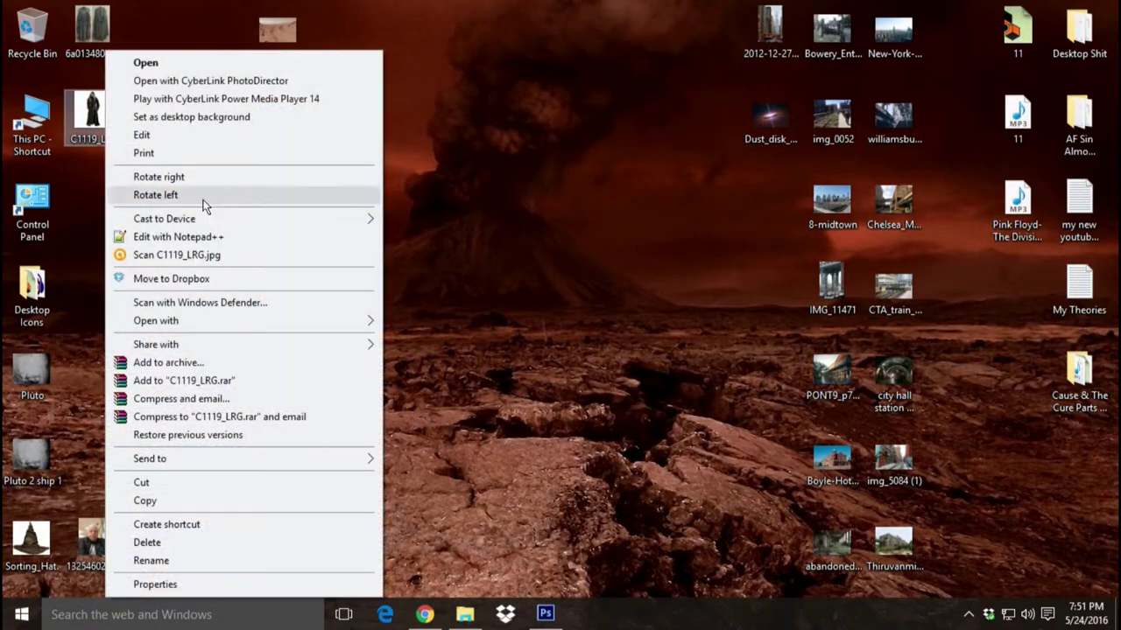
mouse_move(156, 320)
left_click(453, 340)
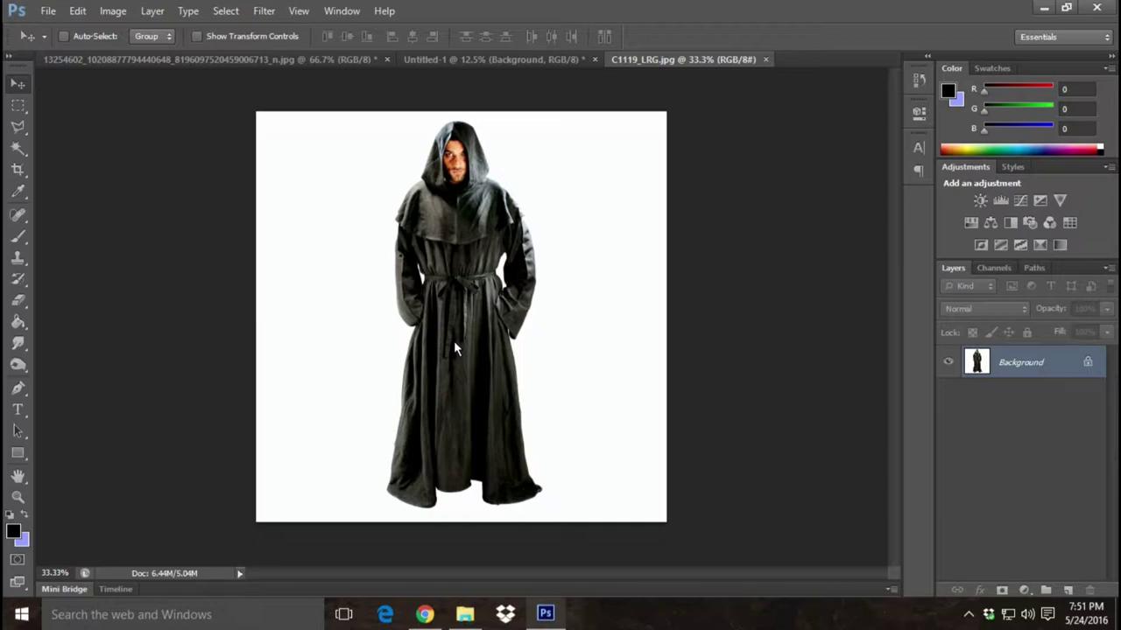
- Magic Wand the robe image's white background, copy it, and close C1119_LRG without saving
left_click(18, 148)
left_click(362, 200)
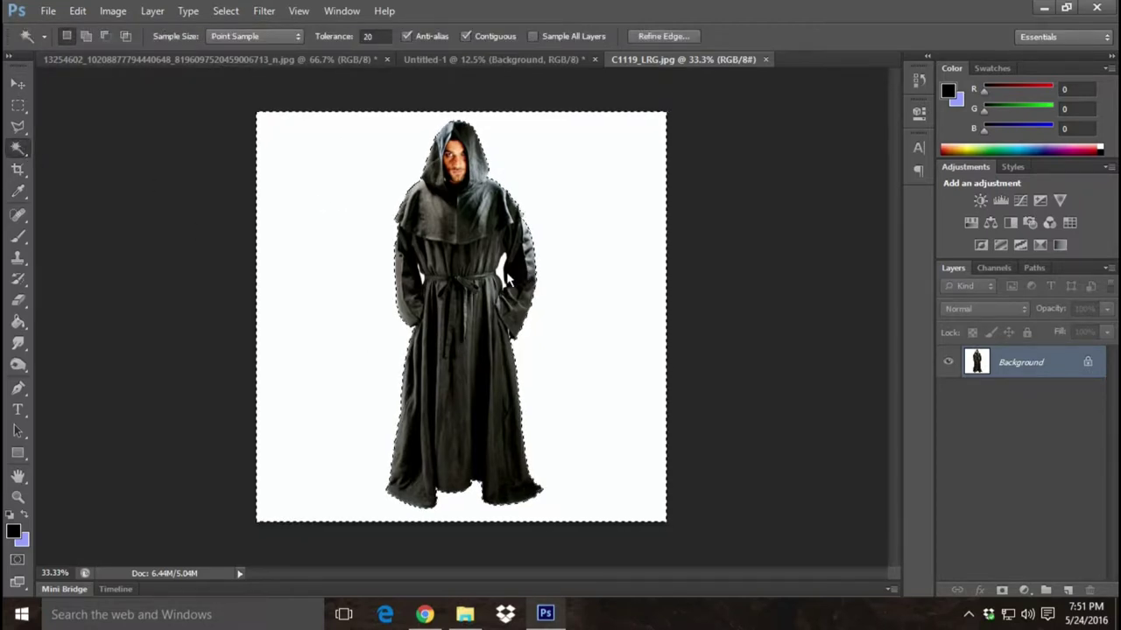
key("shift")
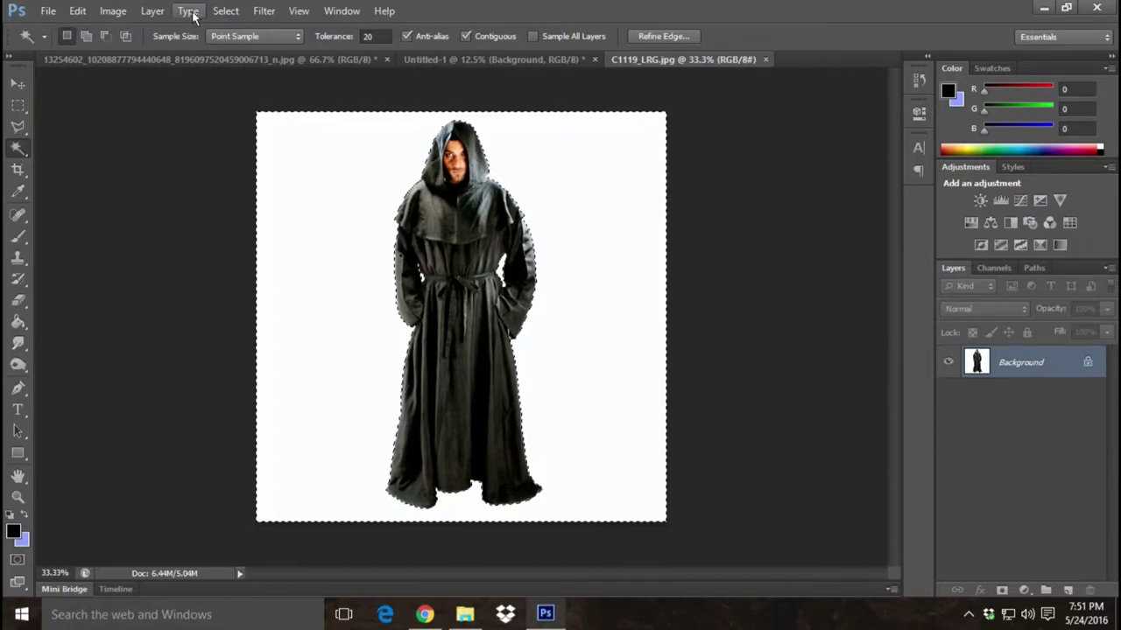
left_click(225, 11)
left_click(244, 44)
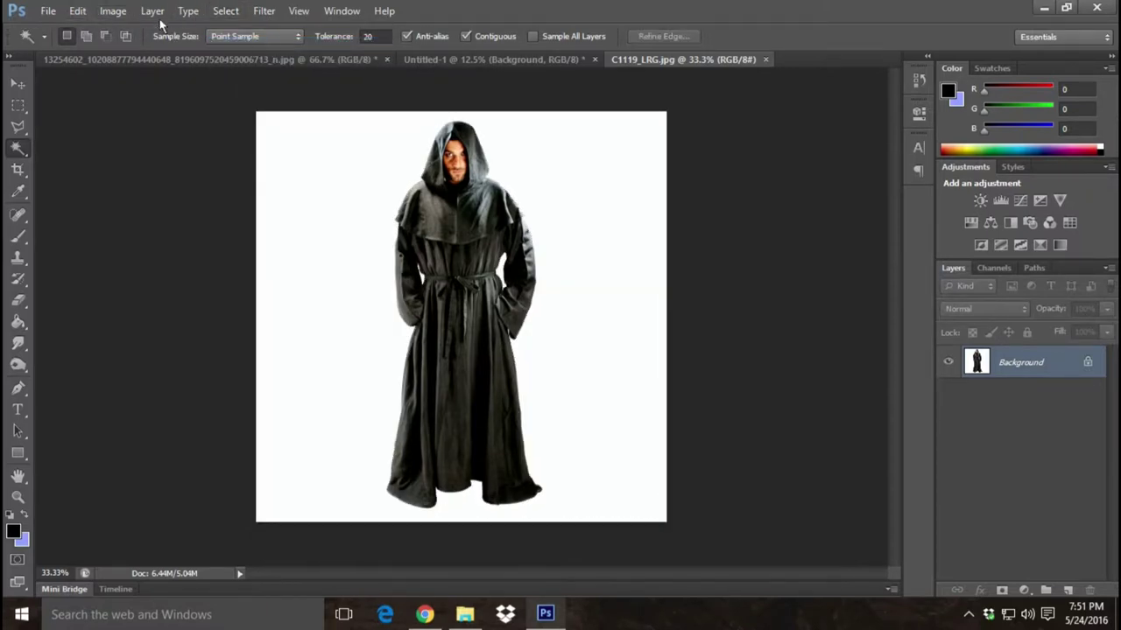
left_click(77, 10)
left_click(102, 43)
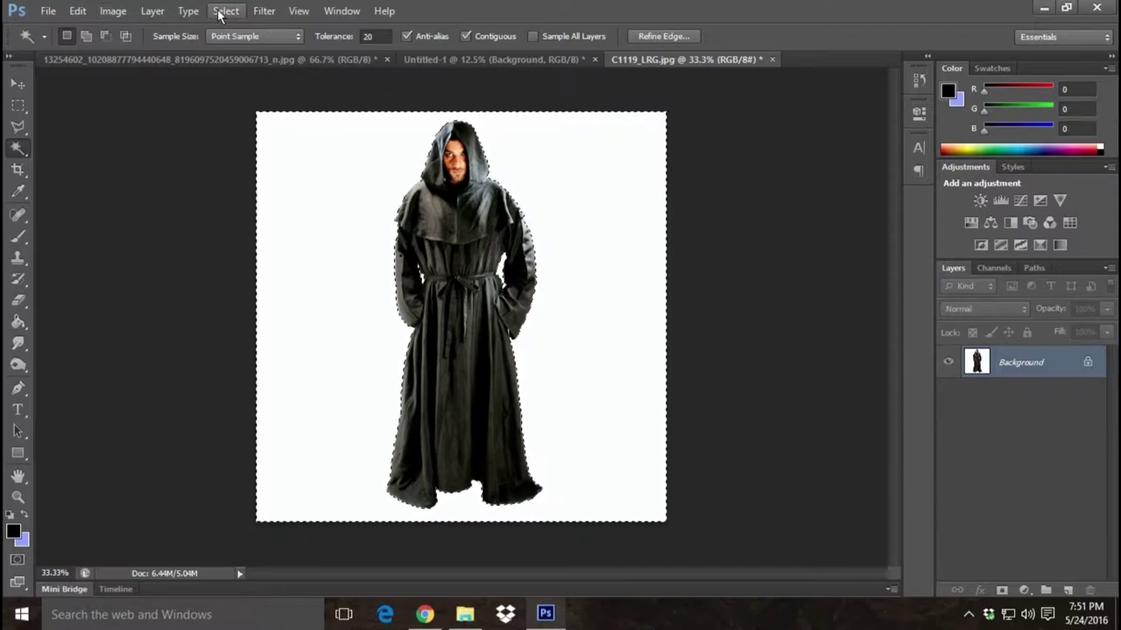
left_click(78, 11)
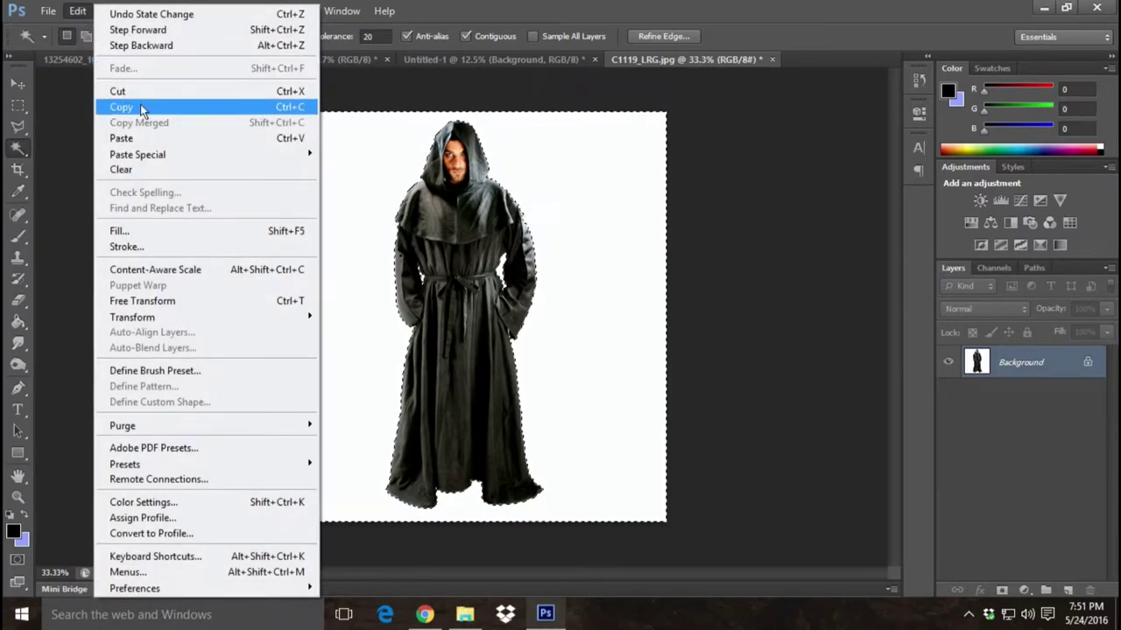
left_click(140, 107)
left_click(772, 58)
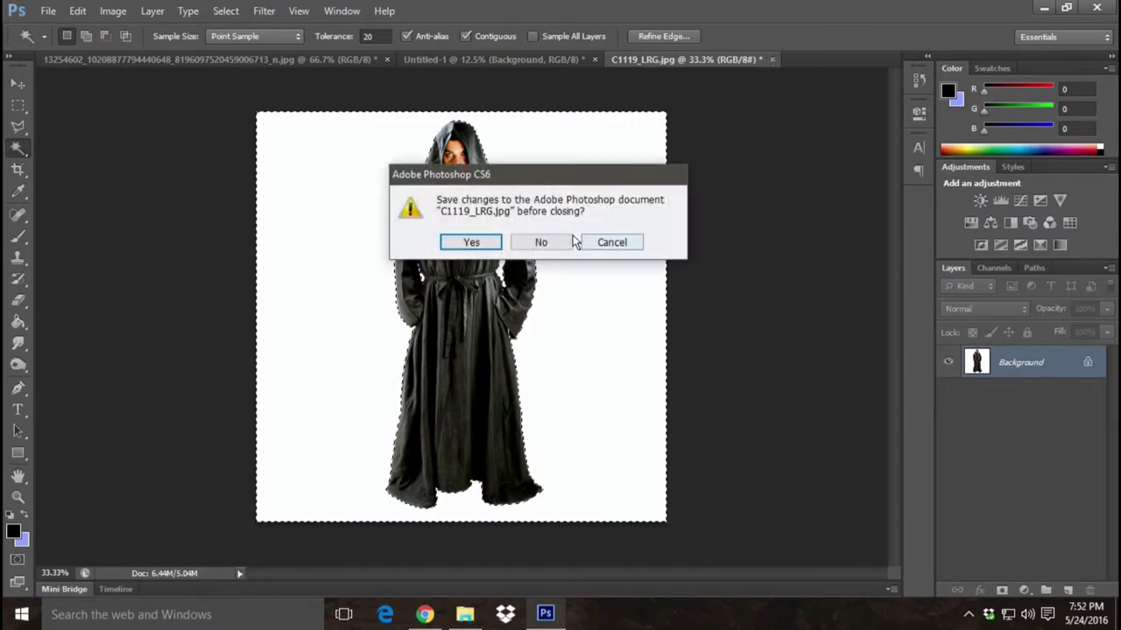
left_click(570, 241)
- Paste into Untitled-1, undo the paste, and reopen C1119_LRG.jpg
left_click(77, 11)
left_click(143, 138)
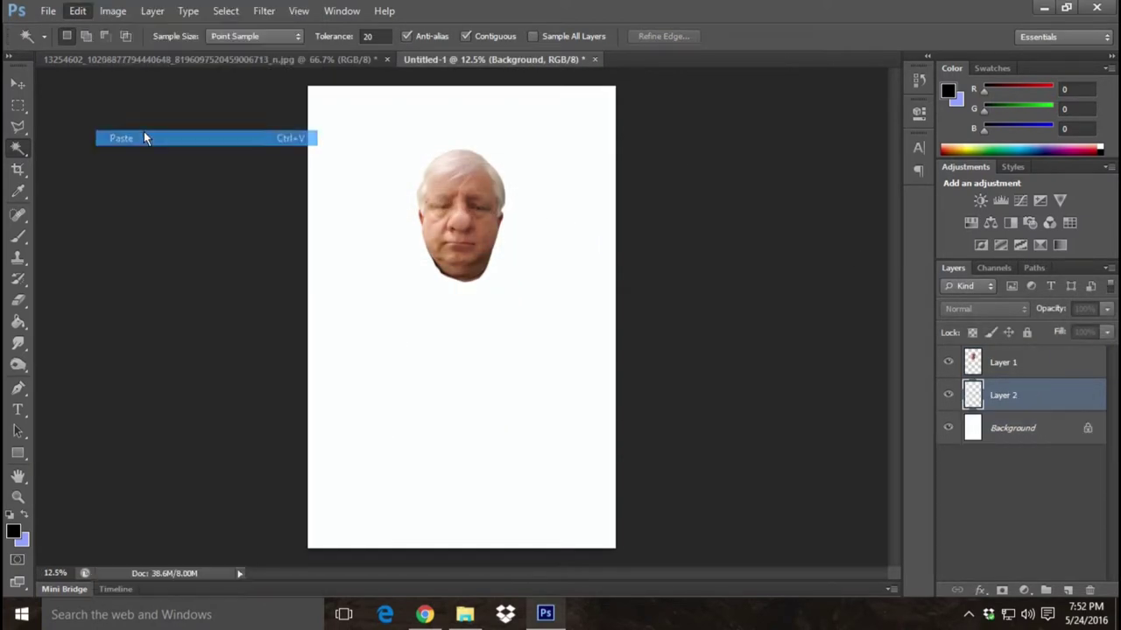
left_click(78, 11)
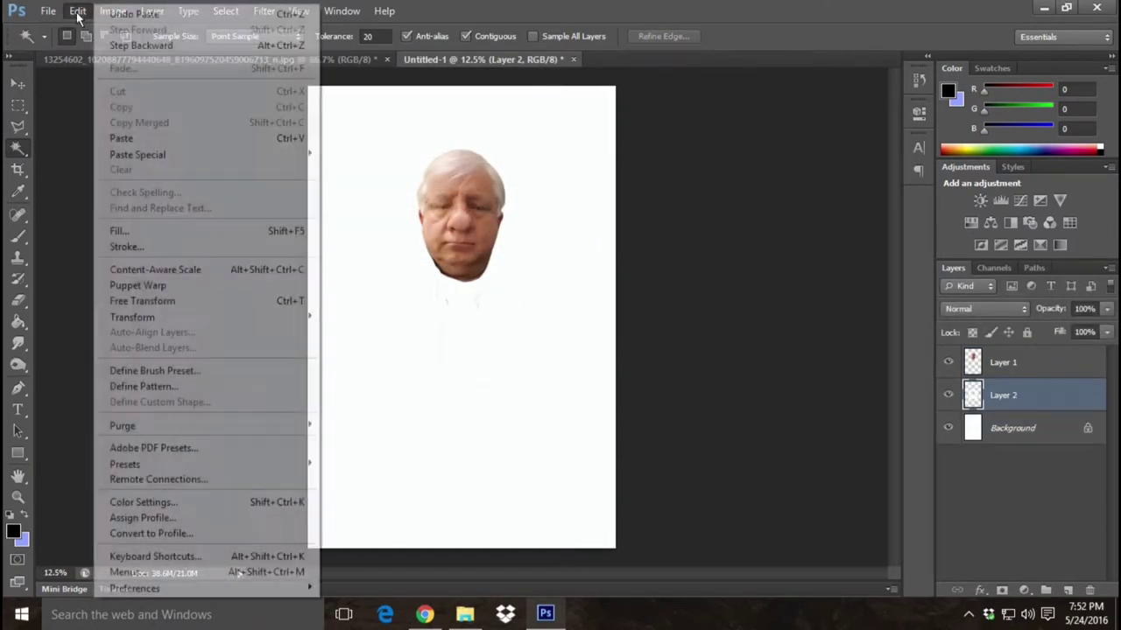
left_click(140, 43)
left_click(36, 12)
left_click(80, 38)
mouse_move(781, 192)
left_mouse_down()
mouse_move(806, 340)
mouse_move(791, 274)
left_mouse_up()
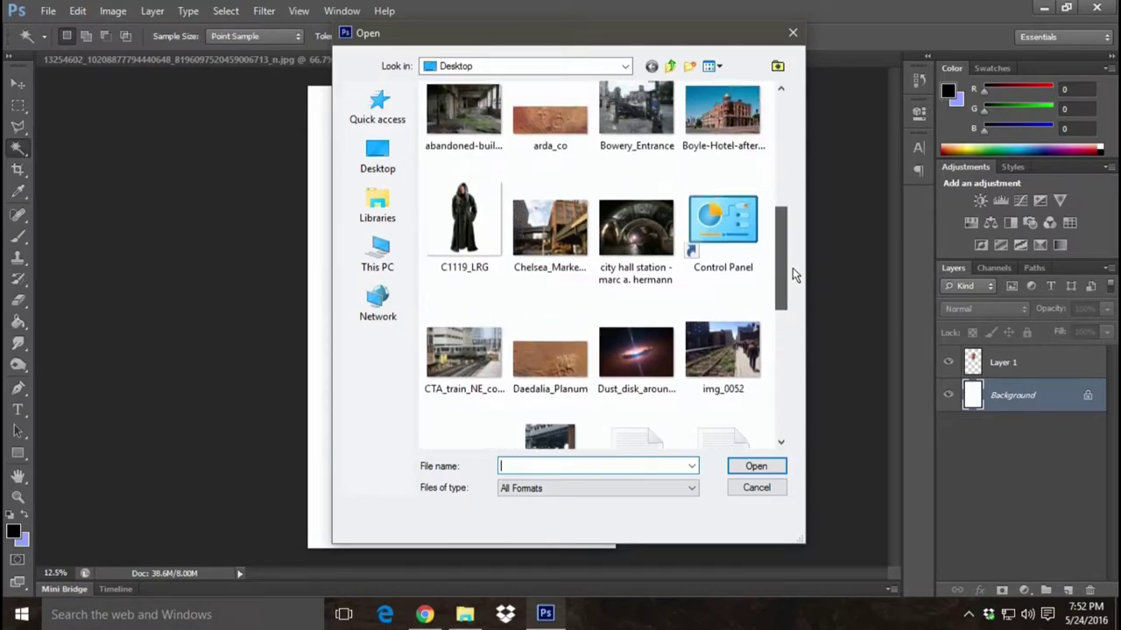
double_click(464, 210)
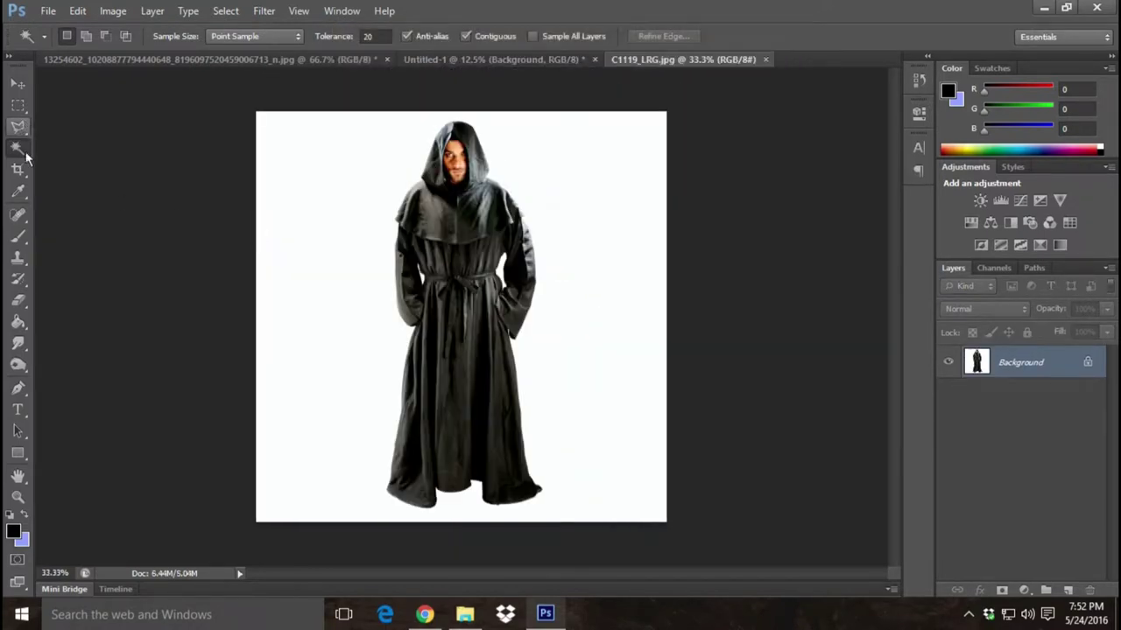
- Select the white background, invert to the robed figure, cut it, and close C1119_LRG discarding changes
left_click(354, 204)
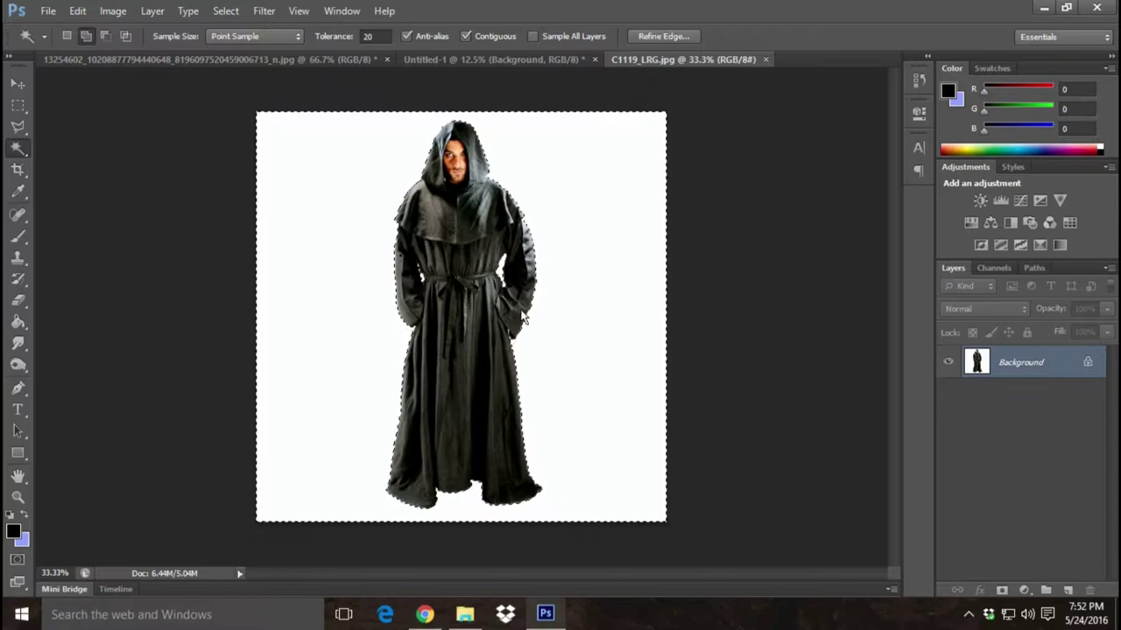
left_click(225, 11)
left_click(228, 75)
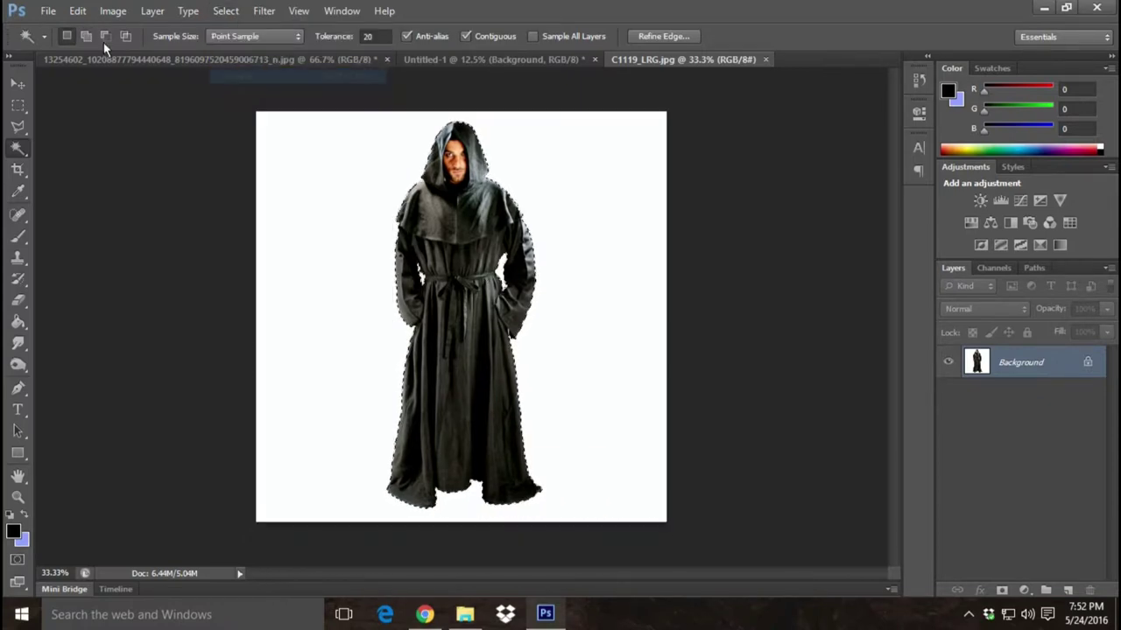
left_click(77, 11)
left_click(153, 92)
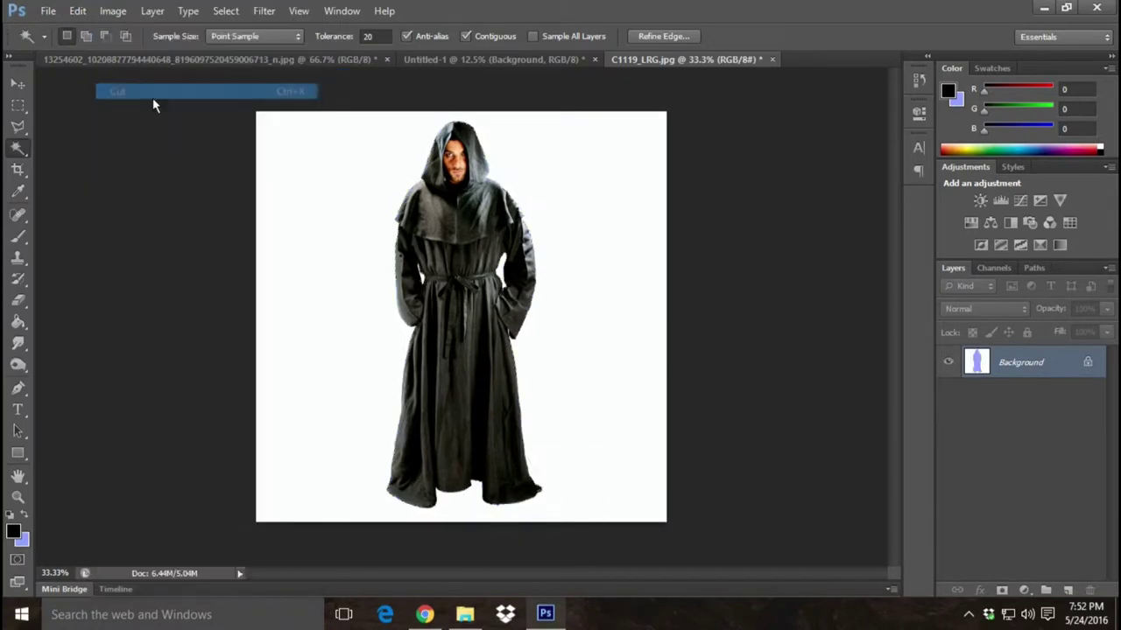
left_click(772, 60)
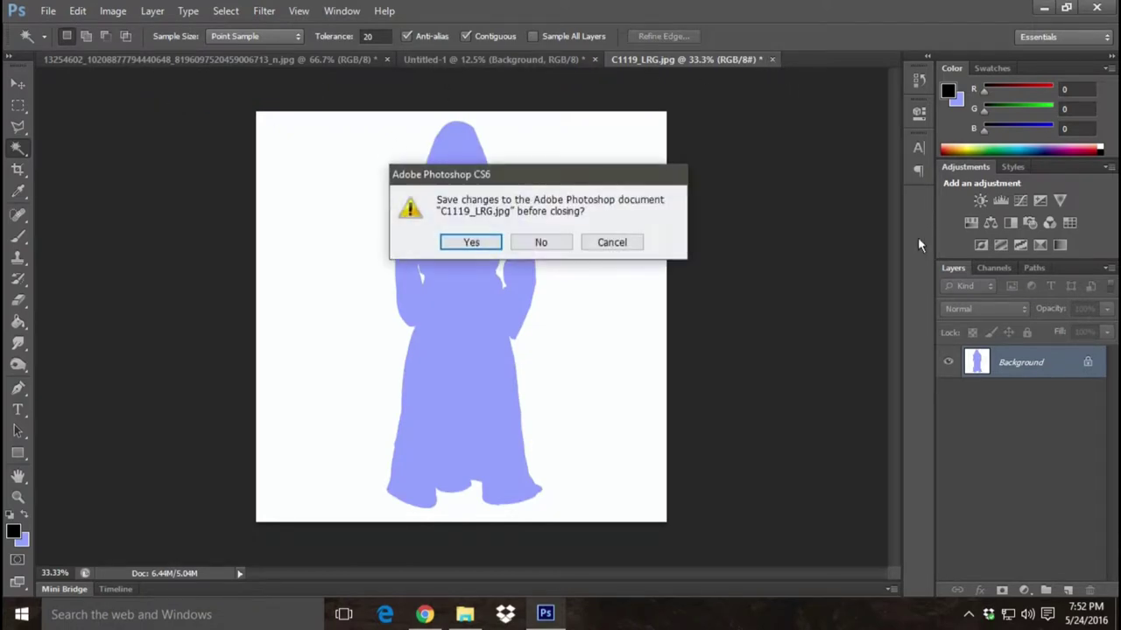
left_click(540, 241)
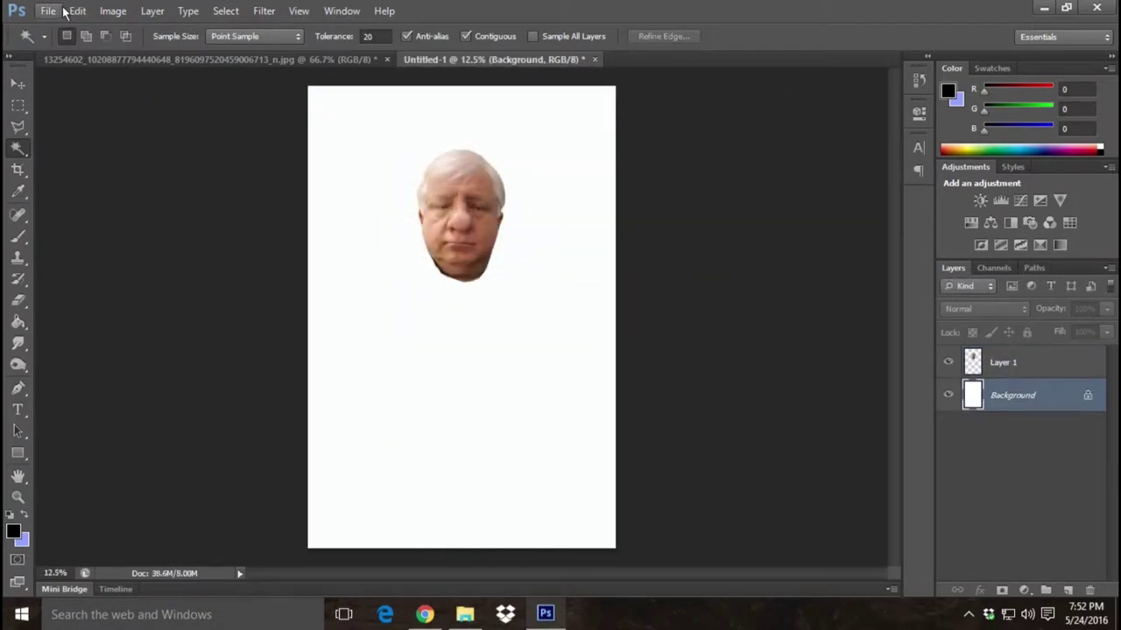
- Paste the robed figure into Untitled-1 as a new layer
left_click(77, 10)
left_click(155, 135)
left_click(77, 11)
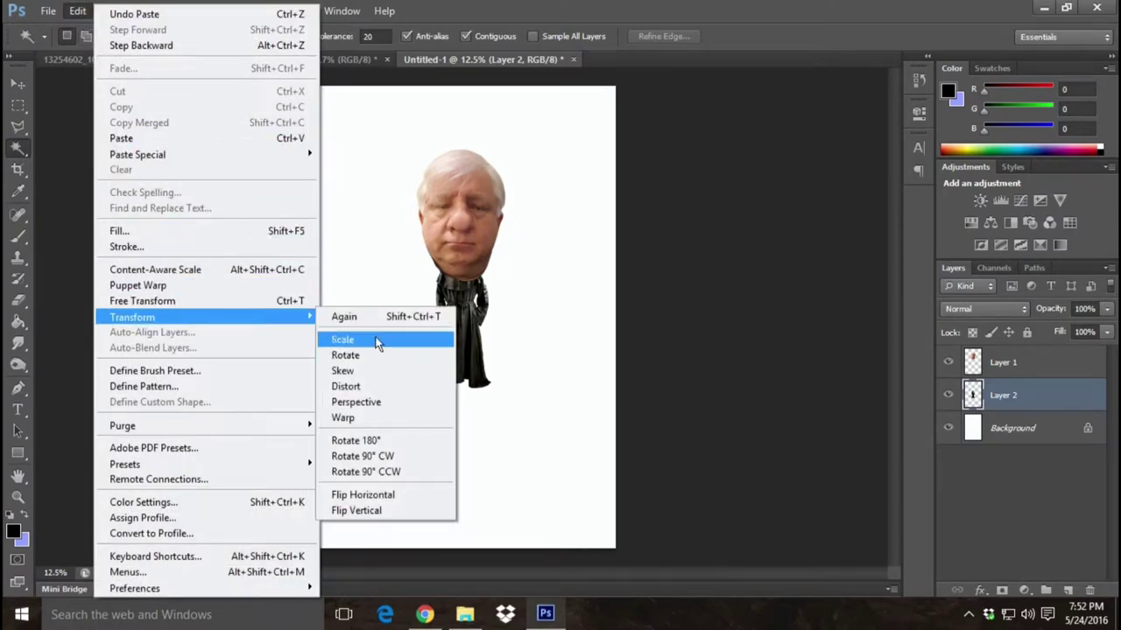
- Scale the robe layer up to about 538% so it fills the canvas beneath the face
left_click(345, 340)
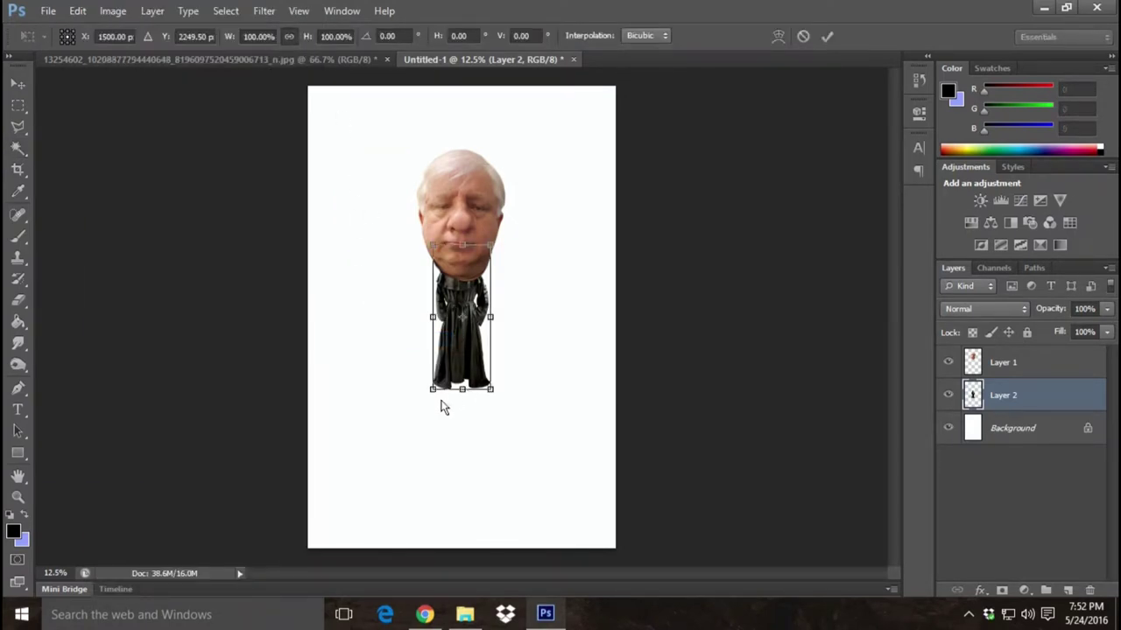
mouse_move(435, 393)
left_mouse_down()
mouse_move(346, 552)
mouse_move(357, 565)
left_mouse_up()
mouse_move(489, 250)
left_mouse_down()
mouse_move(601, 91)
mouse_move(572, 155)
left_mouse_up()
left_click_drag(550, 210, 568, 298)
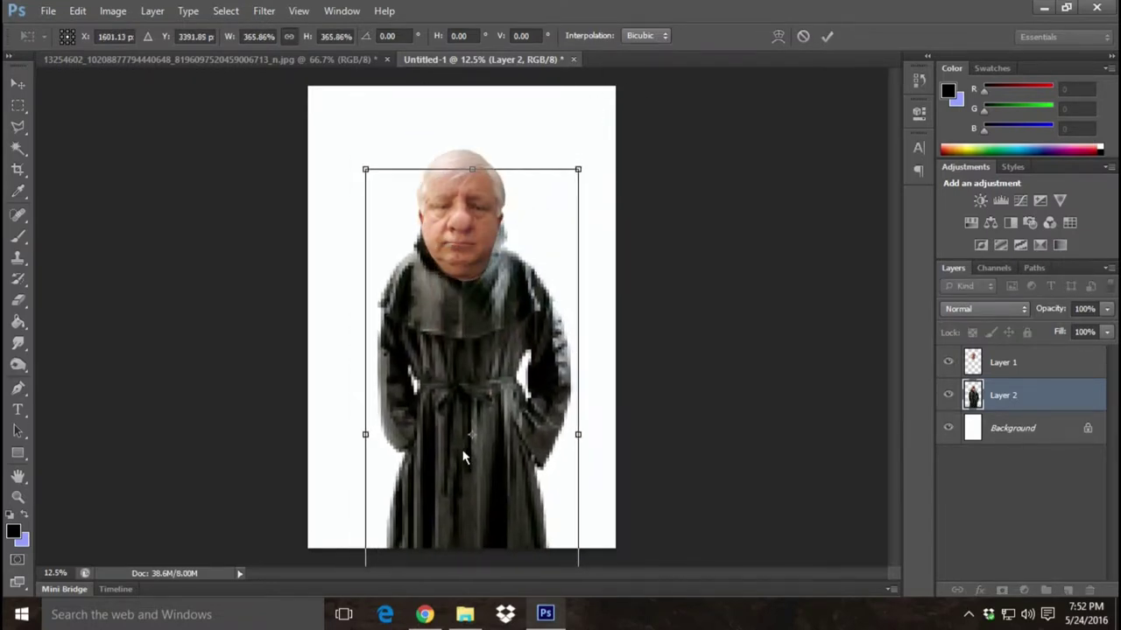
left_click_drag(367, 176, 272, 57)
mouse_move(515, 186)
left_mouse_down()
mouse_move(585, 391)
mouse_move(565, 394)
left_mouse_up()
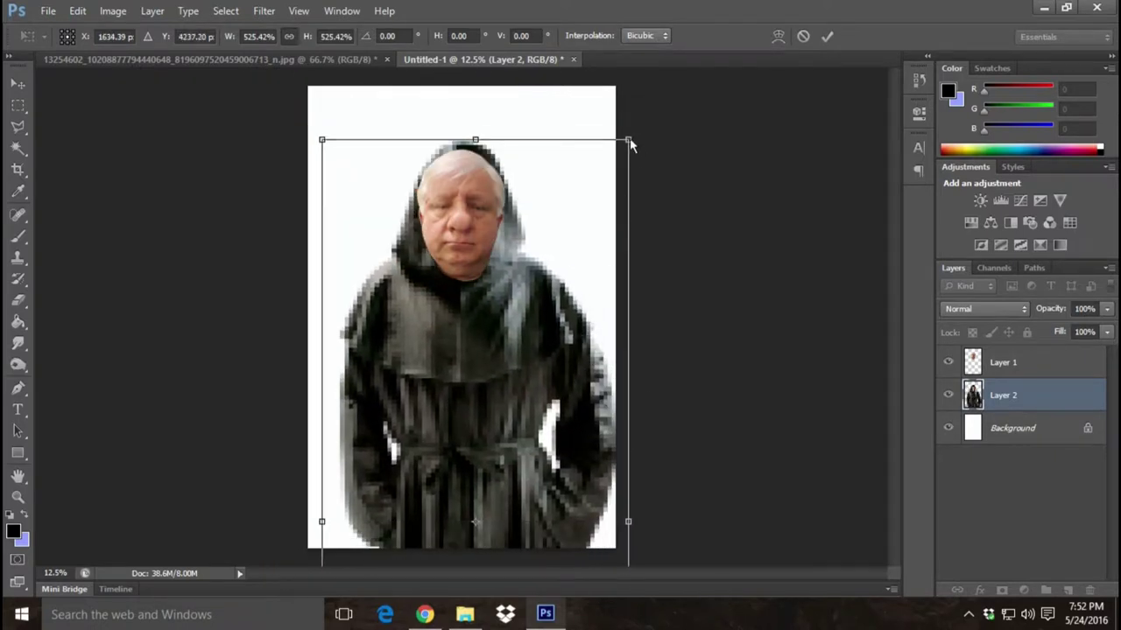
left_click_drag(630, 138, 636, 122)
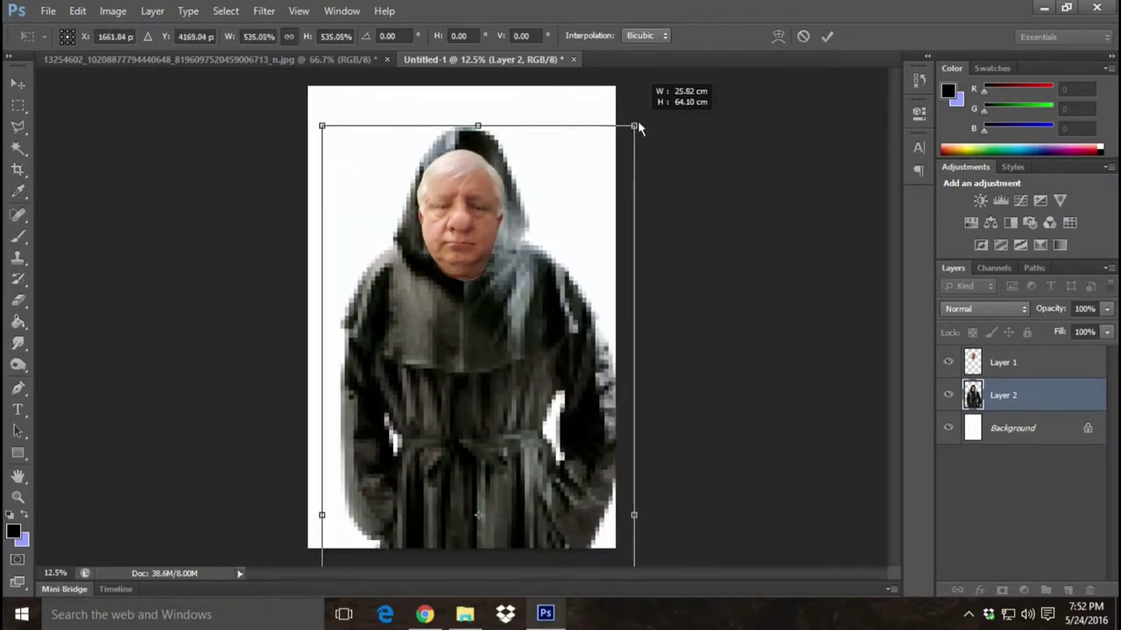
left_click(23, 83)
left_click(473, 238)
- Shift the robe left and down, then move the face up and left into the hood
left_click_drag(536, 325, 521, 340)
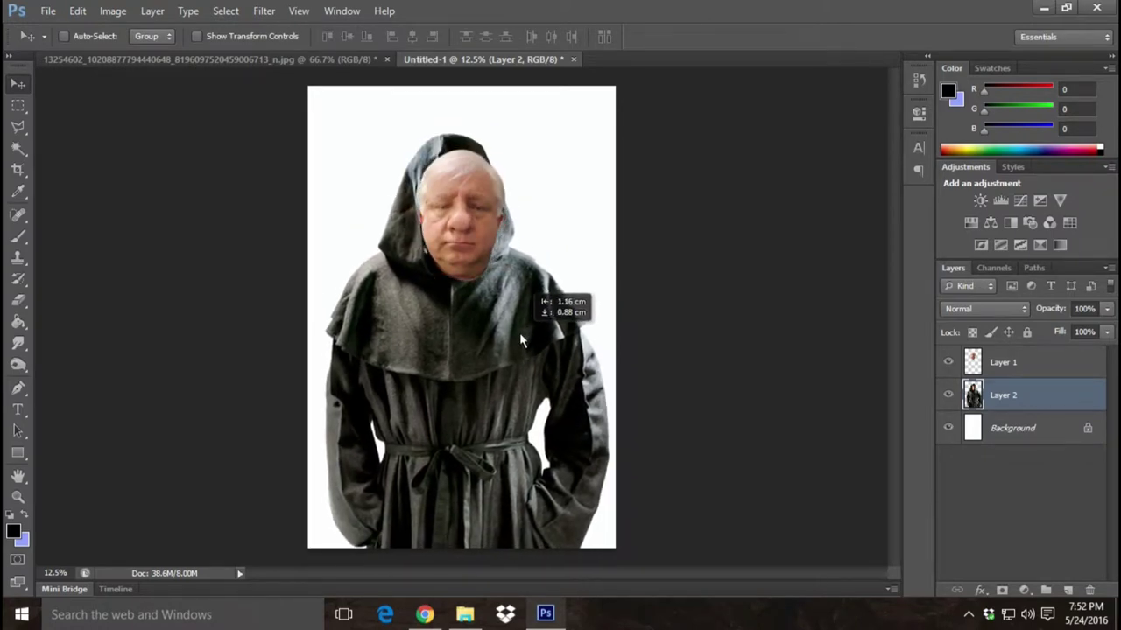
left_click(1034, 355)
left_click_drag(529, 247, 458, 233)
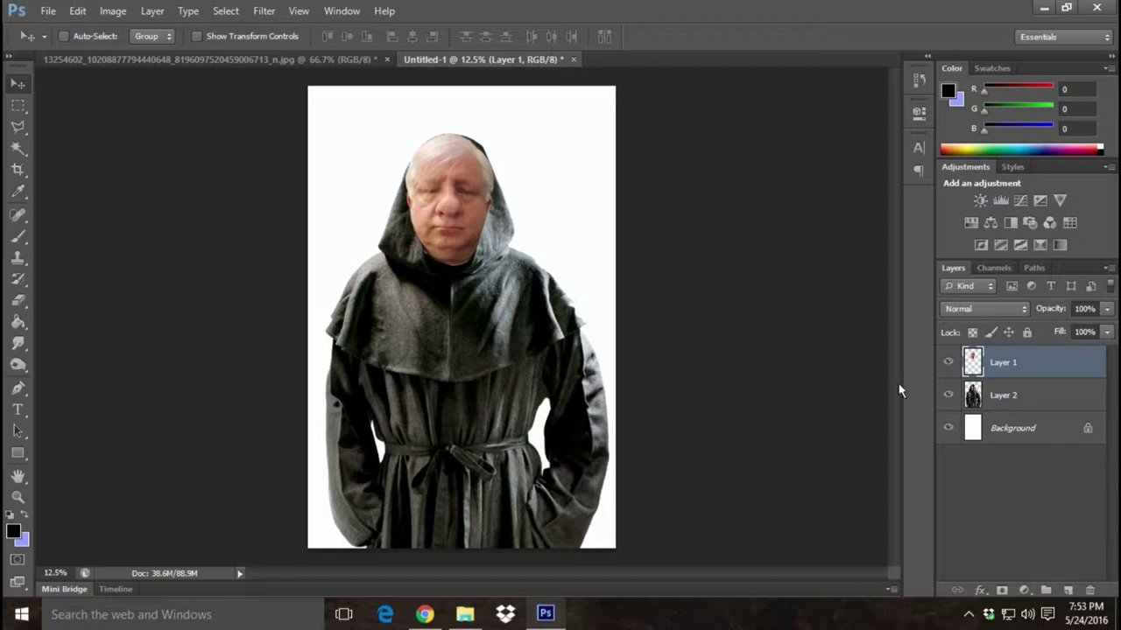
- Select the face and robe layers together, scale them to 117%, and move them down-right
left_click(1038, 403, "shift")
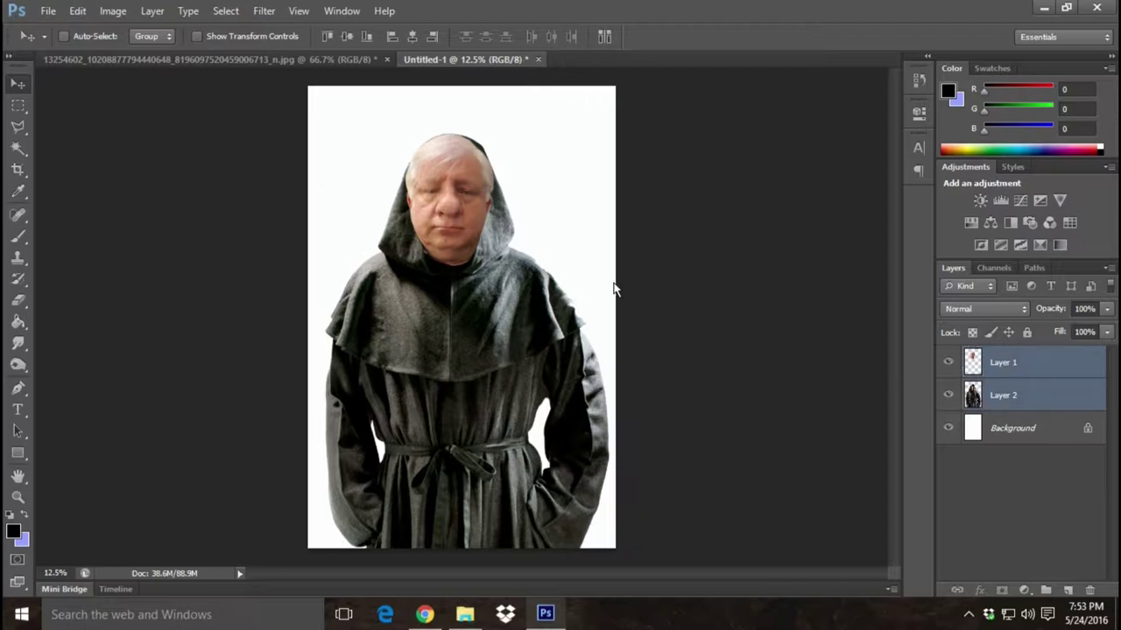
left_click(78, 11)
mouse_move(132, 317)
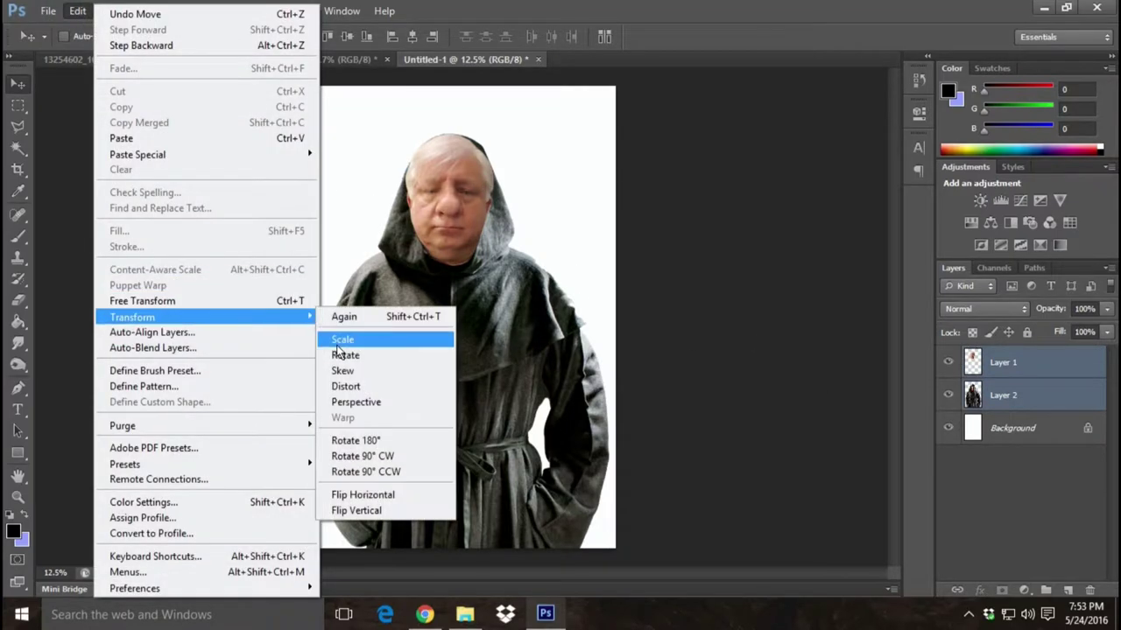
left_click(340, 342)
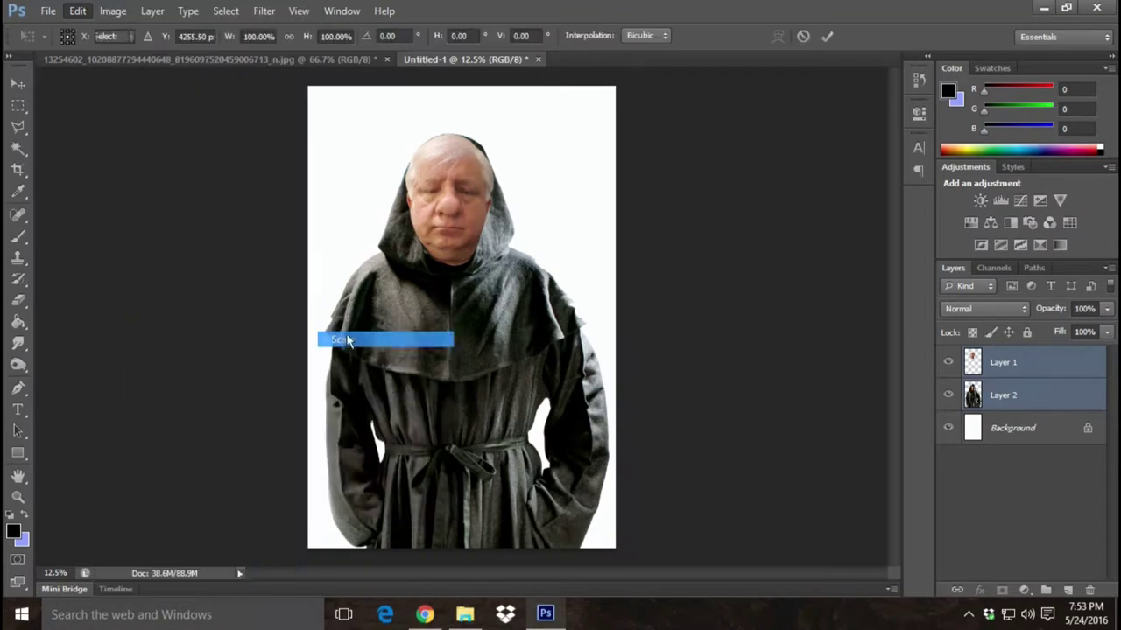
left_click(255, 36)
type("117")
key("Return")
mouse_move(486, 288)
left_mouse_down()
mouse_move(513, 399)
mouse_move(500, 359)
left_mouse_up()
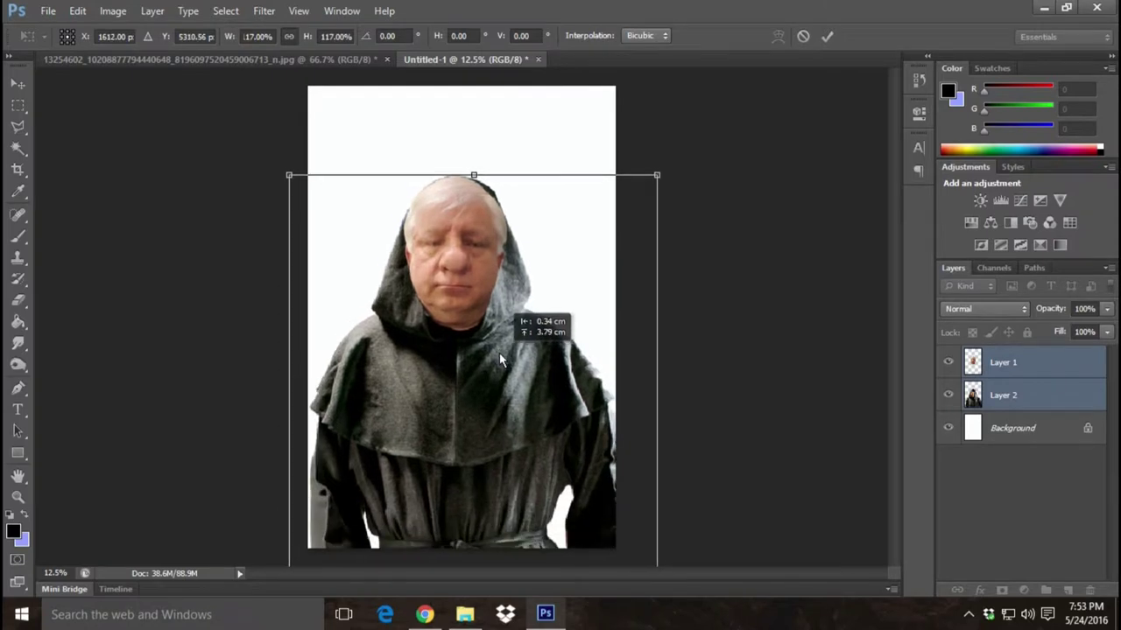
- Raise the joint scale through 121% and 128% to 158%, reposition, and apply it
left_click(255, 36)
type("121")
key("Return")
key("Up")
key("Up")
key("Up")
key("Up")
key("Up")
key("Up")
left_click_drag(548, 372, 552, 383)
left_click(253, 36)
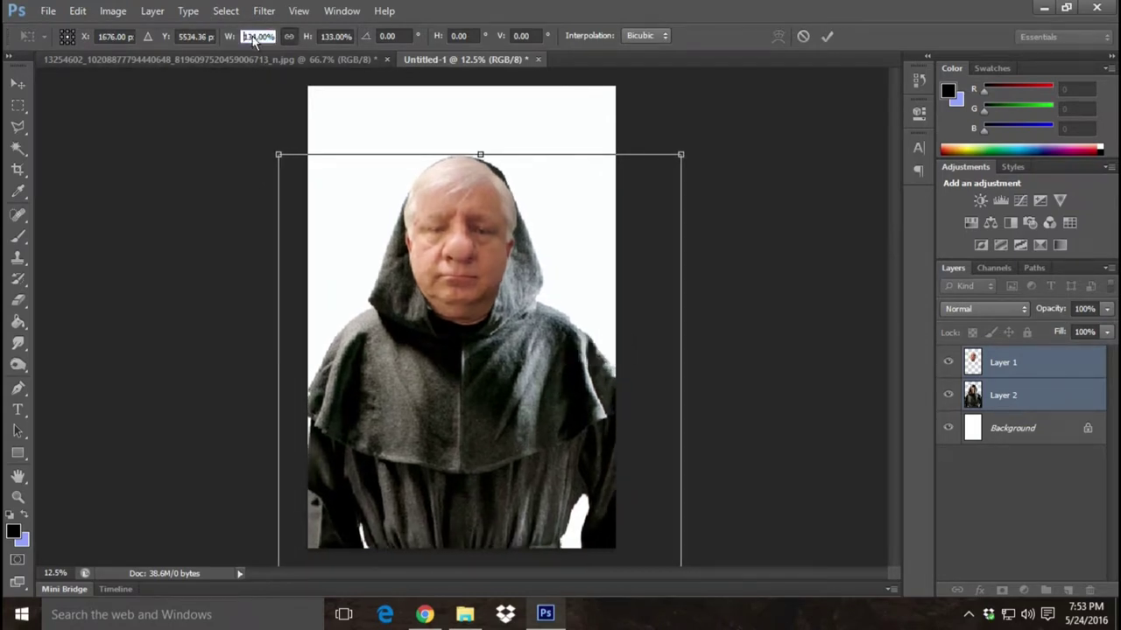
key("Up")
key("Up")
key("Up")
key("Up")
key("Up")
key("Up")
left_click_drag(525, 292, 560, 448)
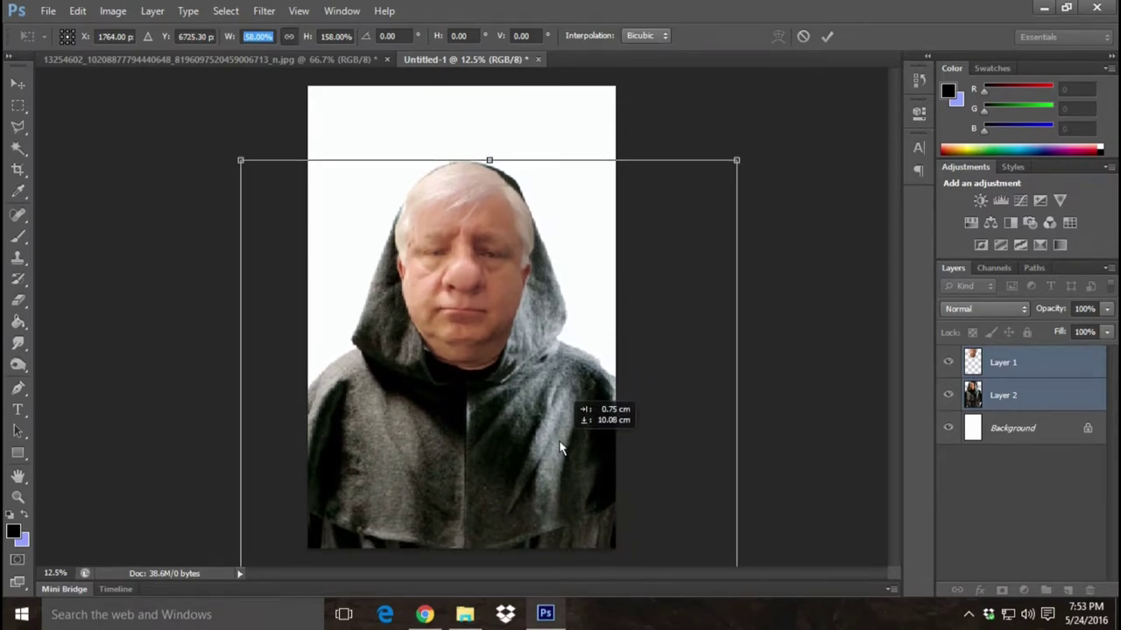
left_click_drag(560, 448, 563, 448)
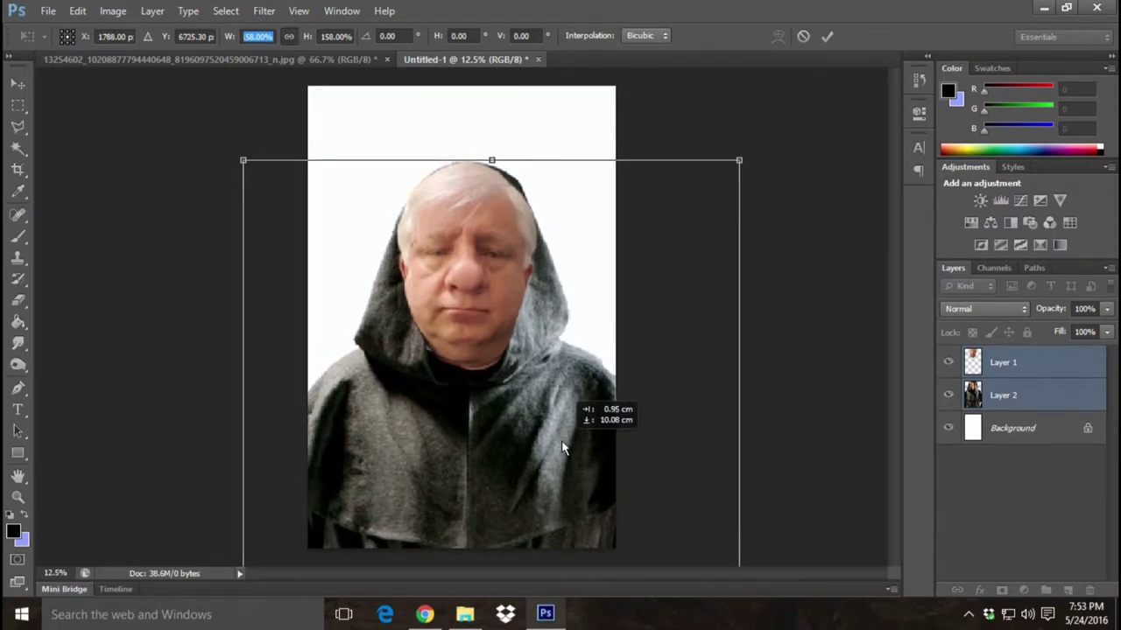
left_click(16, 86)
left_click(464, 242)
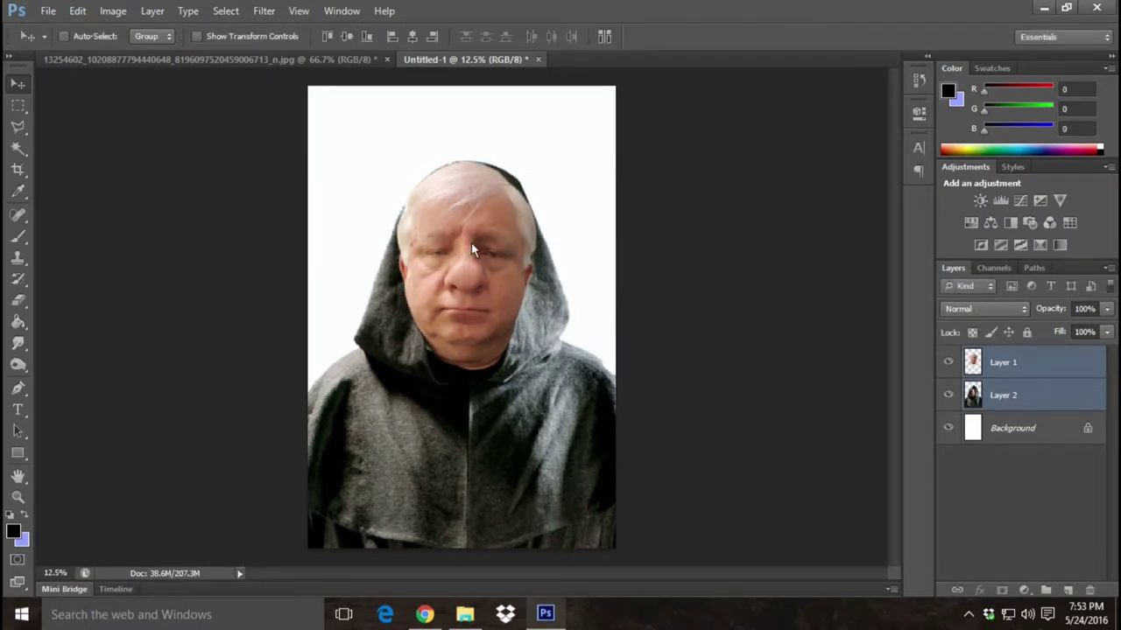
left_click_drag(474, 249, 468, 242)
- Nudge the face layer up and slightly left to sit snugly in the hood
left_click(1024, 368)
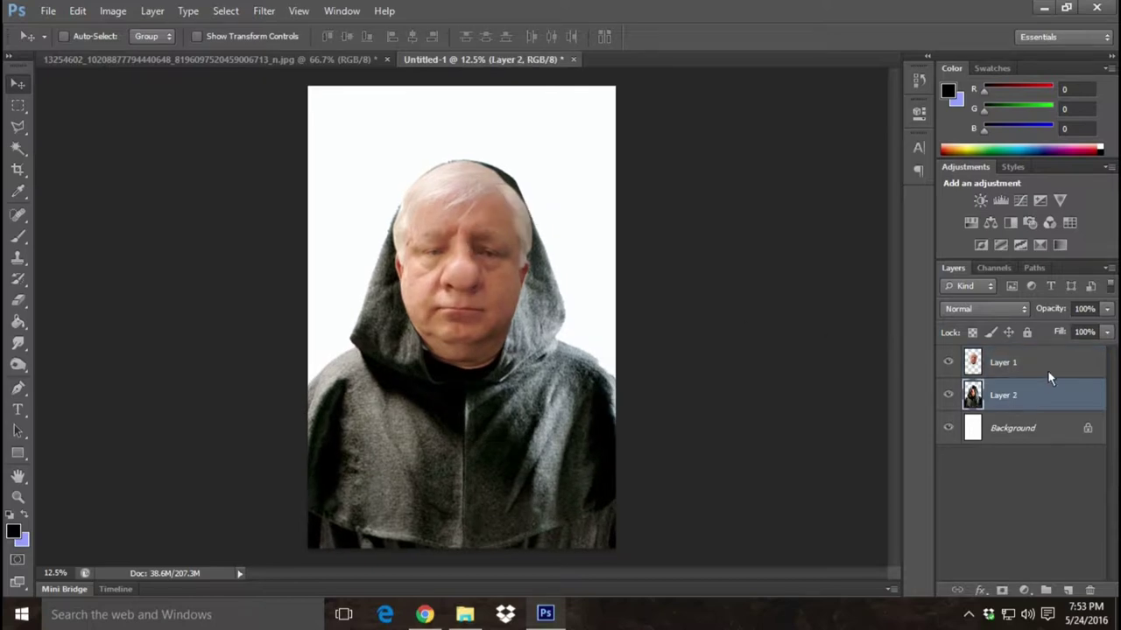
left_click_drag(485, 289, 481, 292)
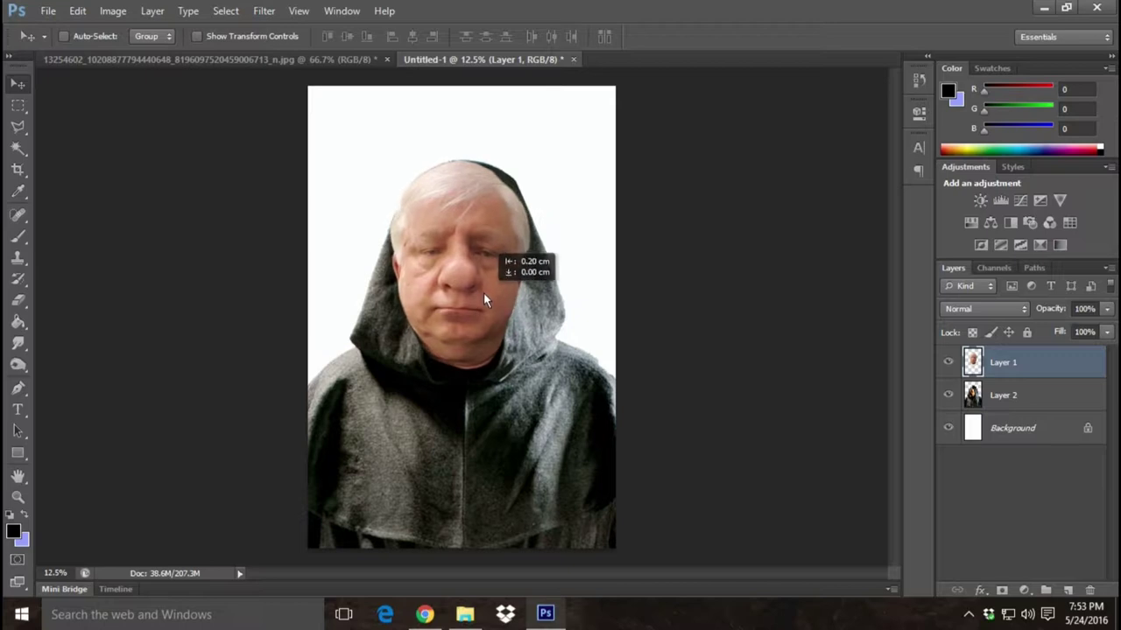
left_click_drag(482, 294, 483, 295)
mouse_move(488, 250)
left_mouse_down()
mouse_move(493, 260)
mouse_move(494, 250)
left_mouse_up()
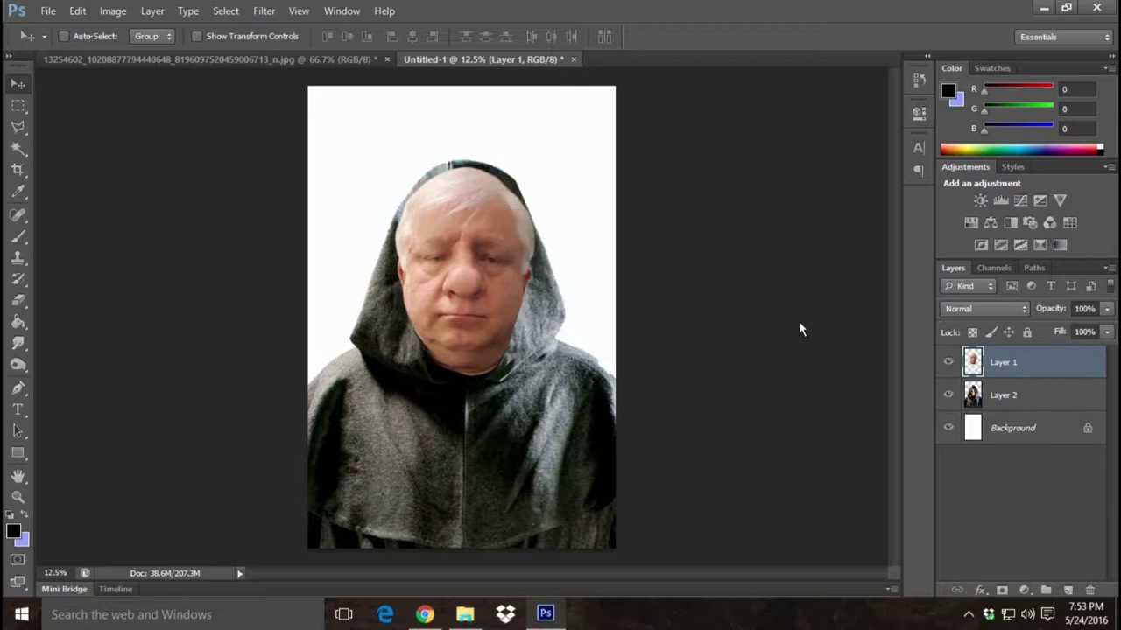
key("Left")
key("Left")
key("Left")
key("Left")
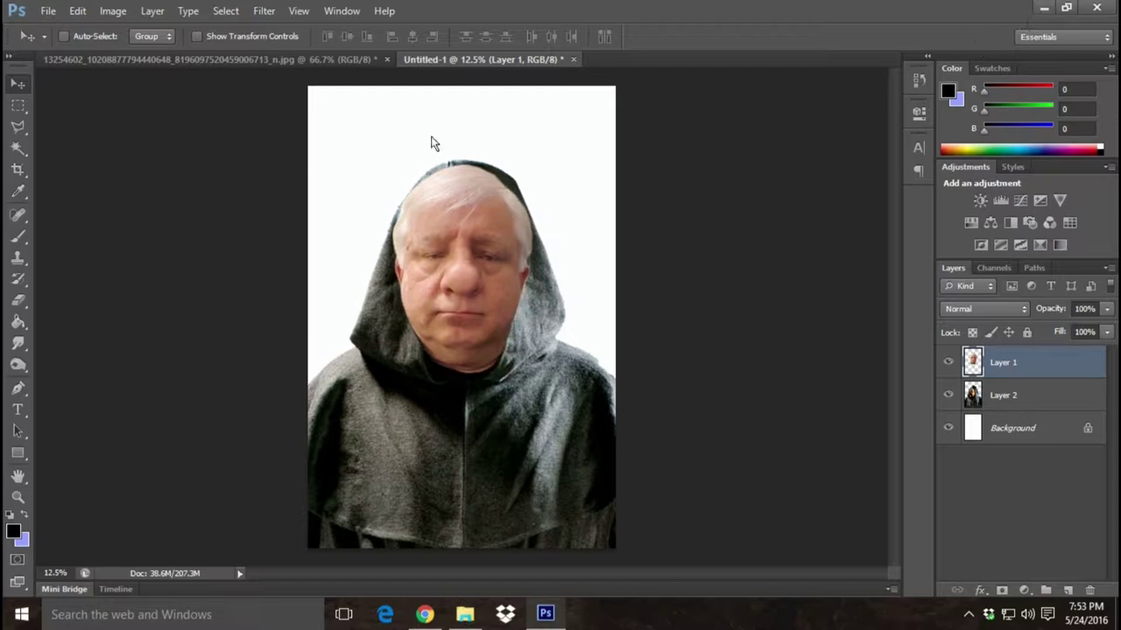
left_click(48, 10)
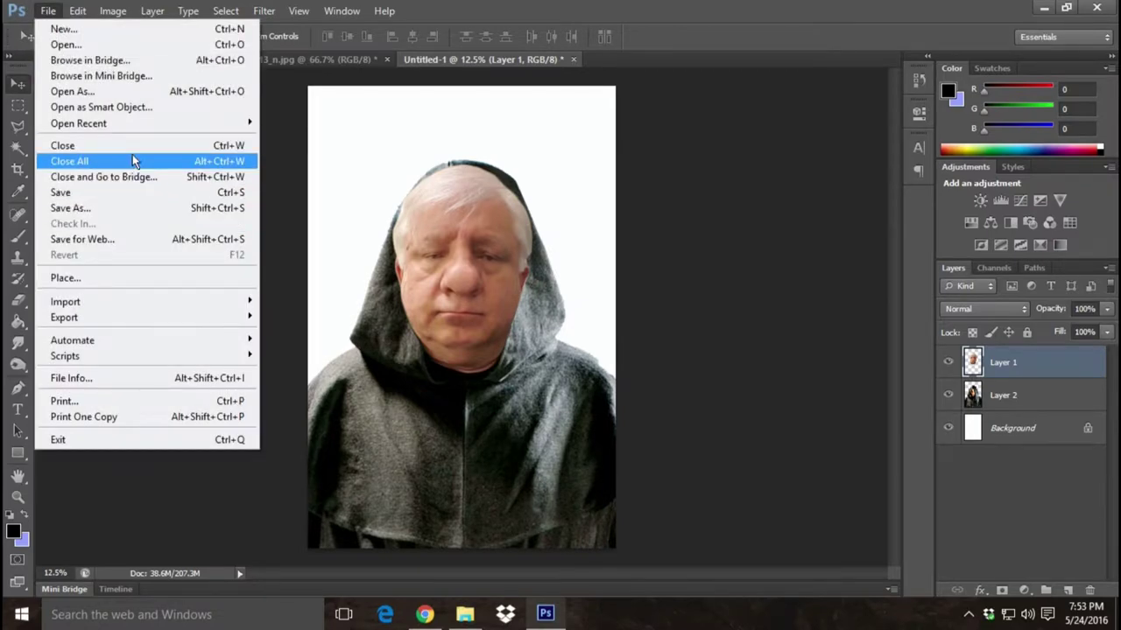
- Open Sorting_Hat.png through File > Open
left_click(85, 50)
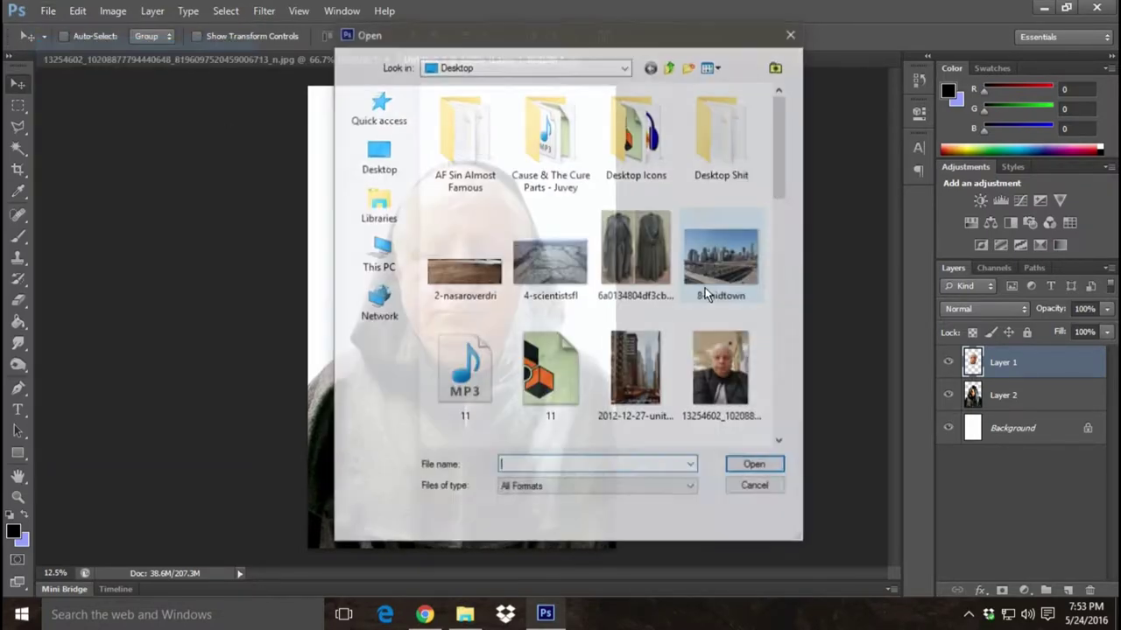
left_click_drag(780, 117, 785, 377)
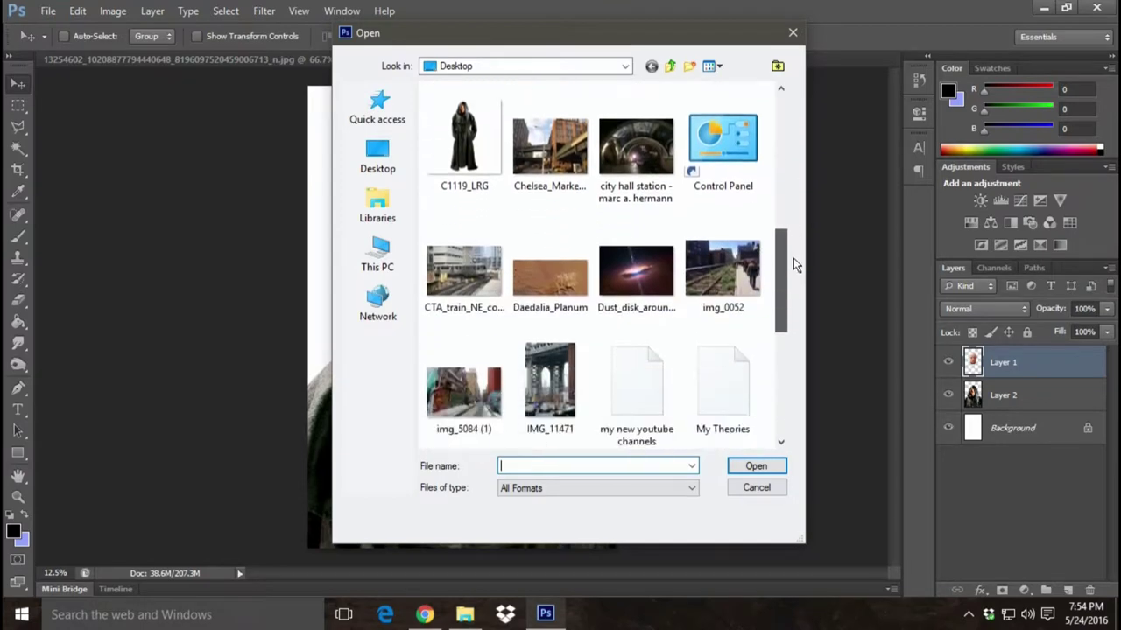
left_click(733, 278)
double_click(734, 279)
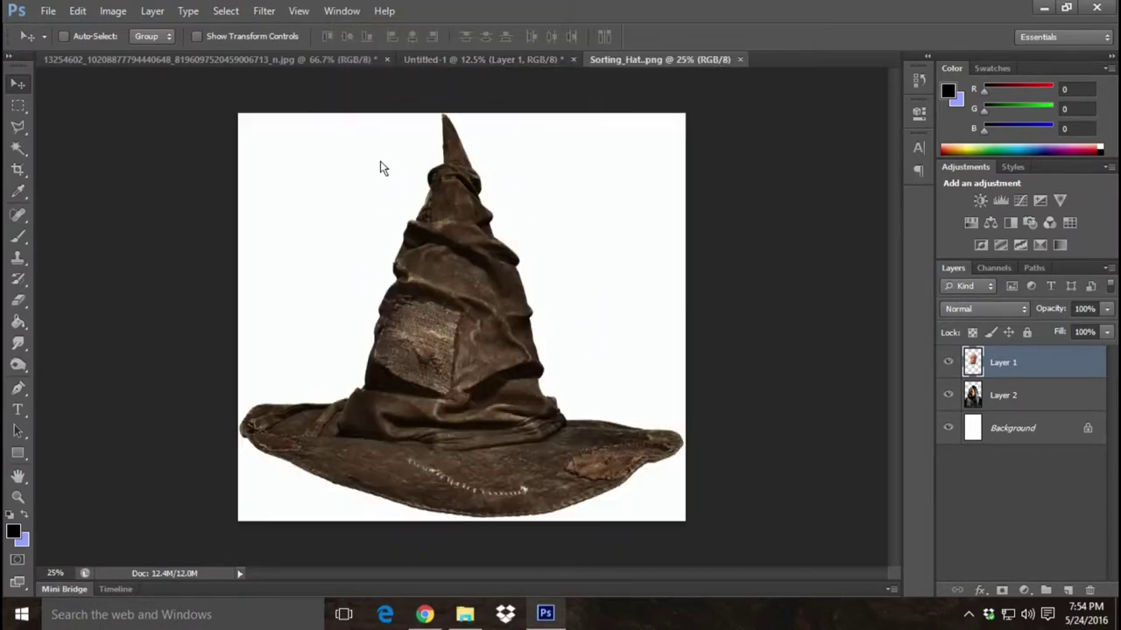
- Magic Wand the white background and invert the selection to the brown hat
left_click(20, 151)
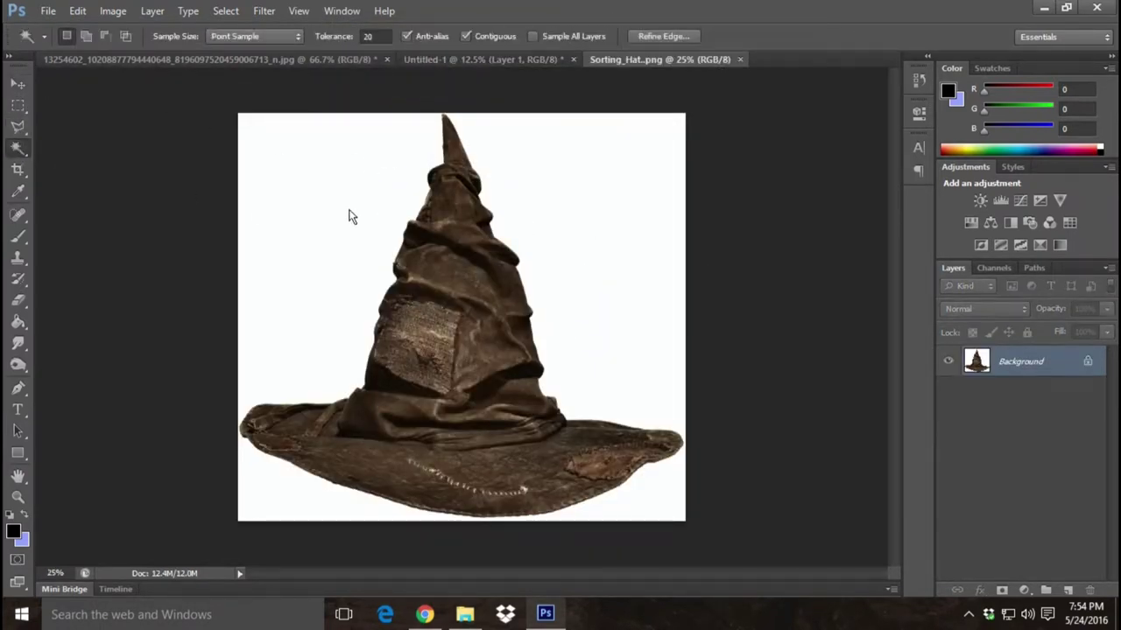
left_click(350, 218)
left_click(224, 11)
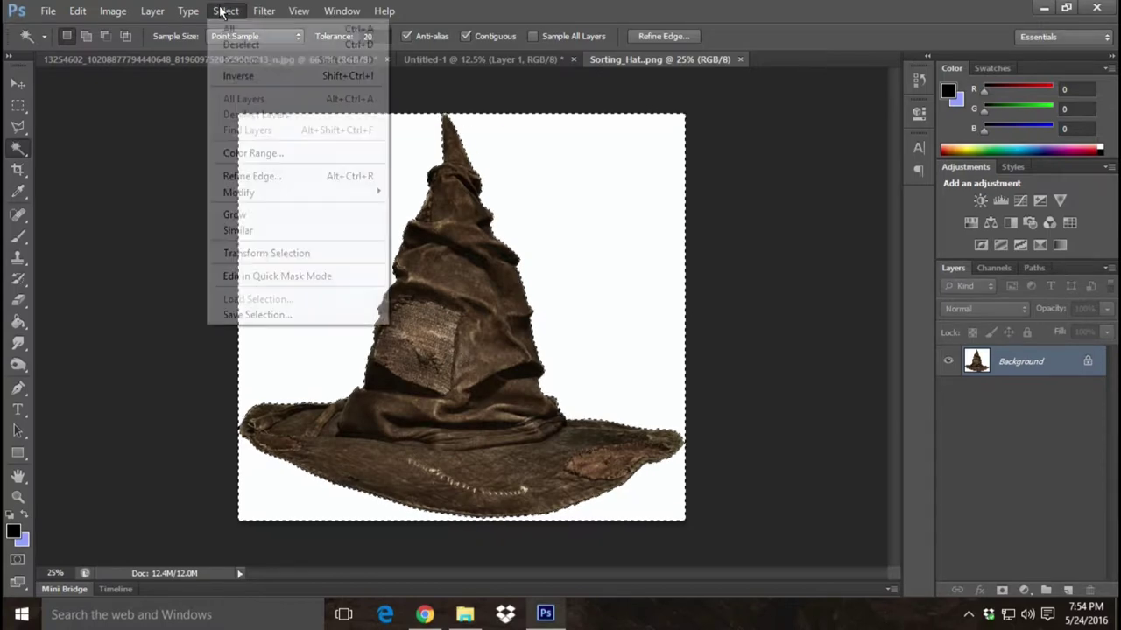
left_click(250, 76)
left_click(78, 11)
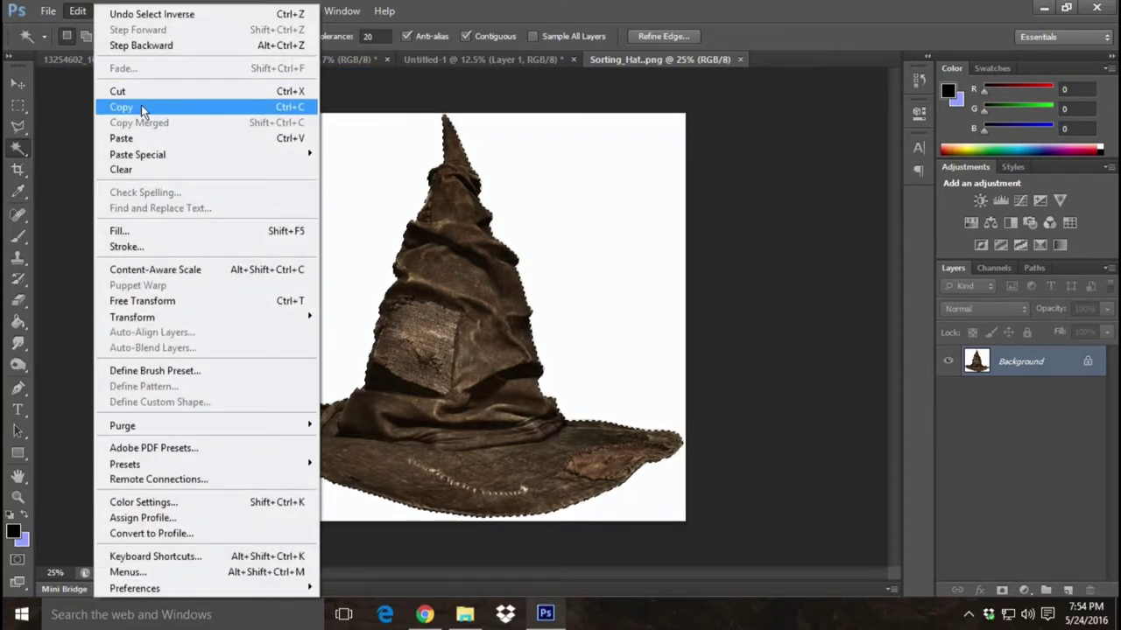
- Copy the sorting hat, paste it into Untitled-1 as a new layer, and move it onto the man's head
left_click(121, 107)
left_click(738, 60)
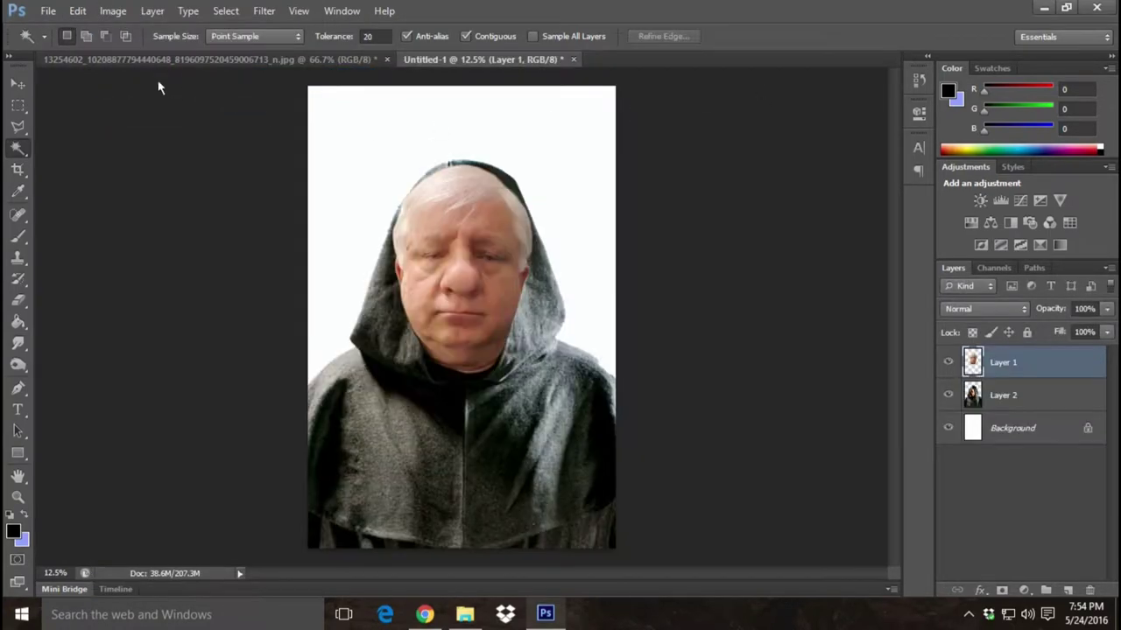
left_click(78, 10)
left_click(156, 137)
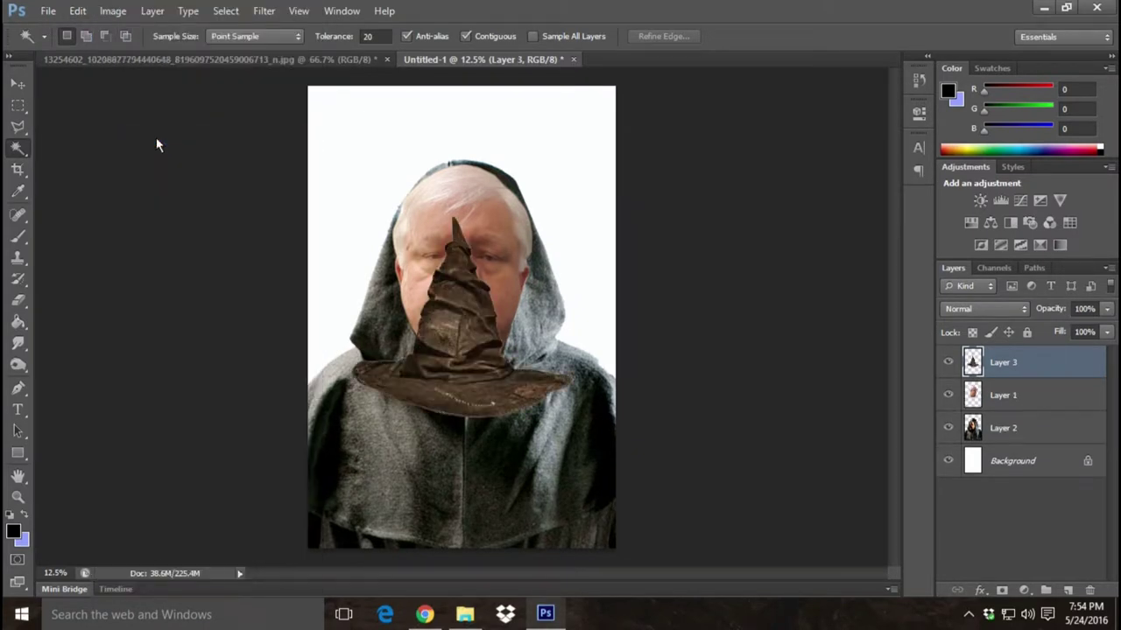
left_click(17, 83)
left_click_drag(463, 372, 477, 226)
- Scale the hat with proportions locked, trying about 150% and then about 126%
left_click(78, 11)
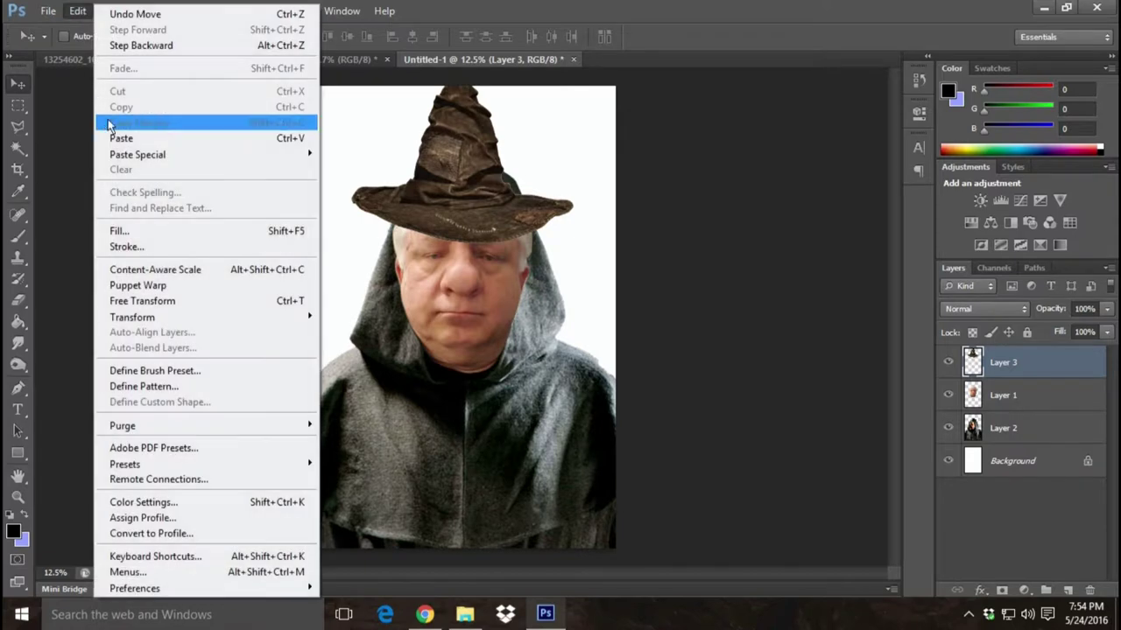
mouse_move(133, 316)
left_click(342, 330)
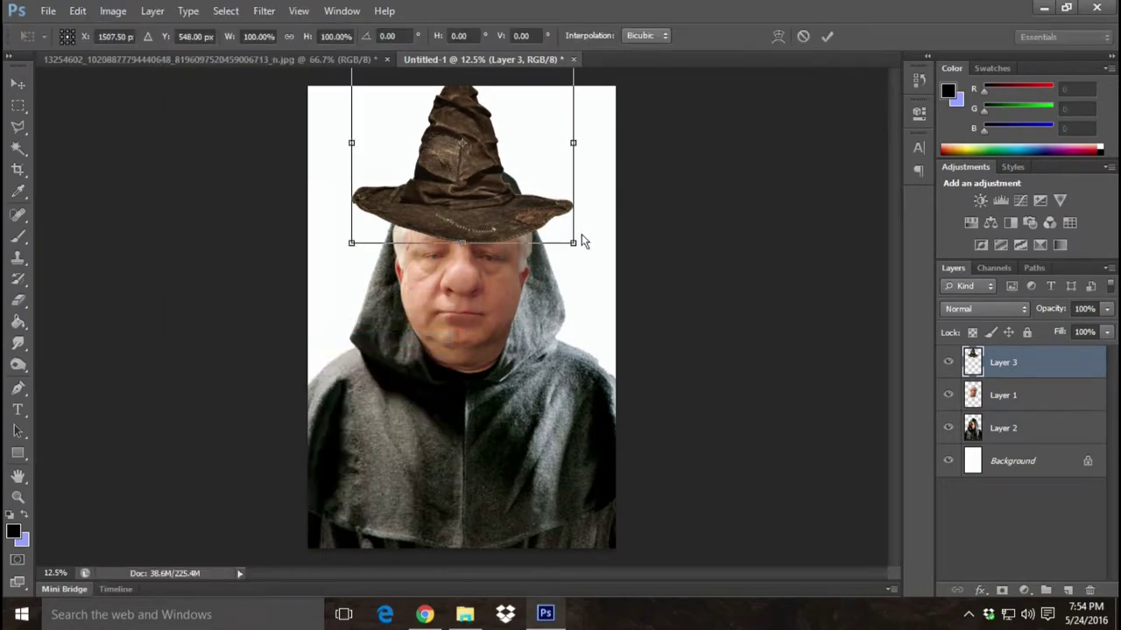
left_click_drag(577, 250, 691, 337)
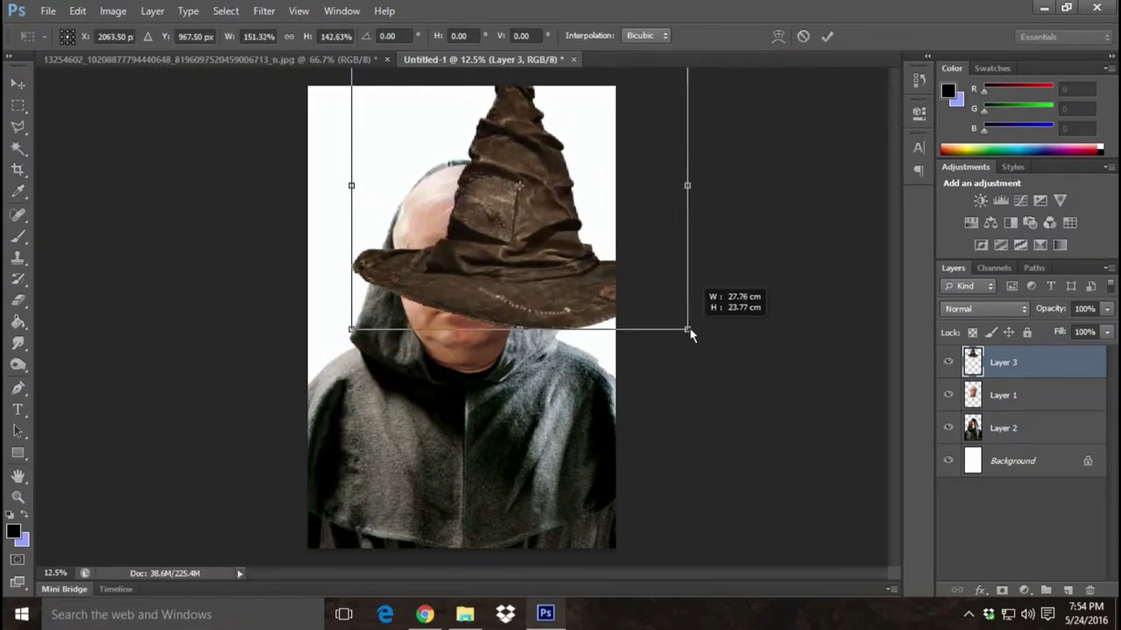
left_click(289, 36)
left_click_drag(578, 250, 530, 171)
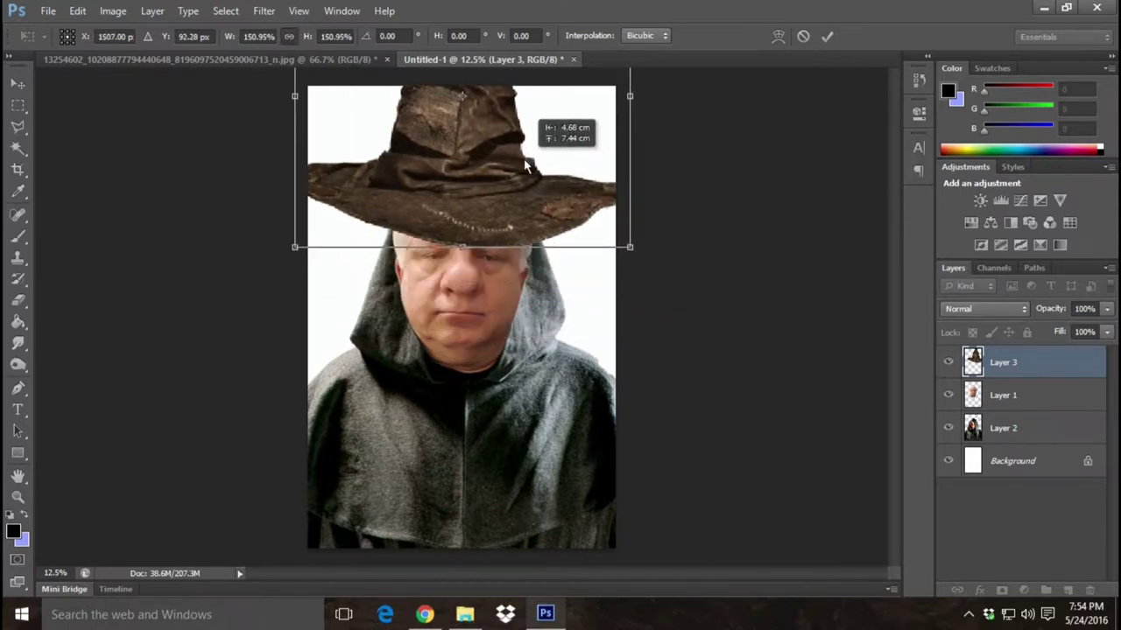
left_click_drag(632, 256, 576, 231)
mouse_move(428, 155)
left_mouse_down()
mouse_move(470, 182)
mouse_move(456, 190)
left_mouse_up()
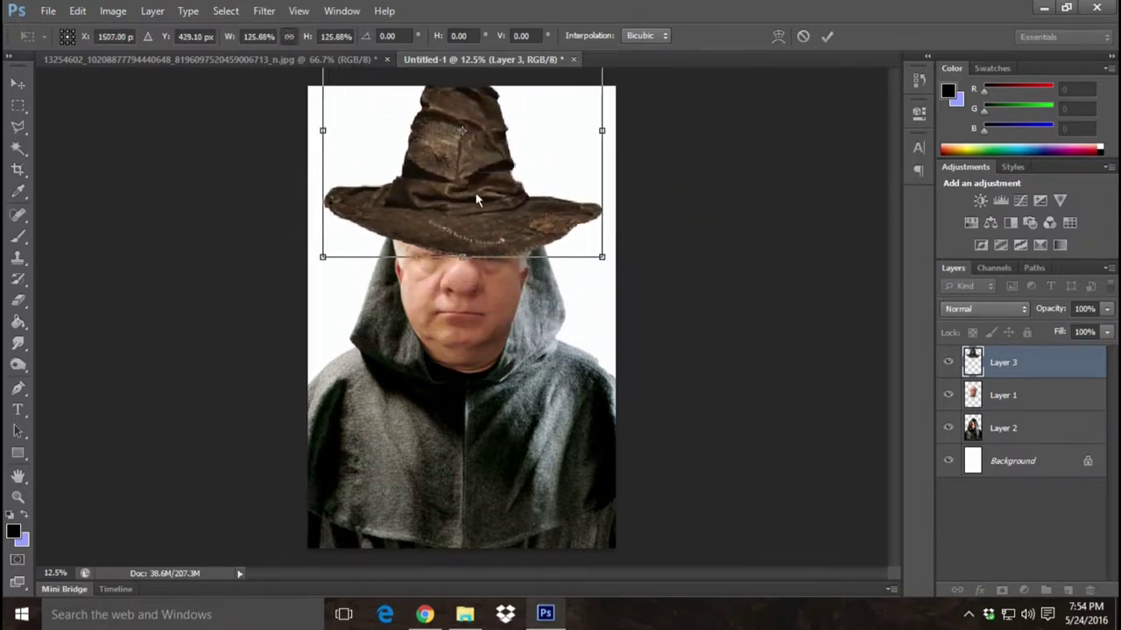
- Enlarge the hat to about 132%, apply the transform, and nudge it over the head
left_click_drag(603, 262, 618, 278)
left_click_drag(506, 194, 511, 181)
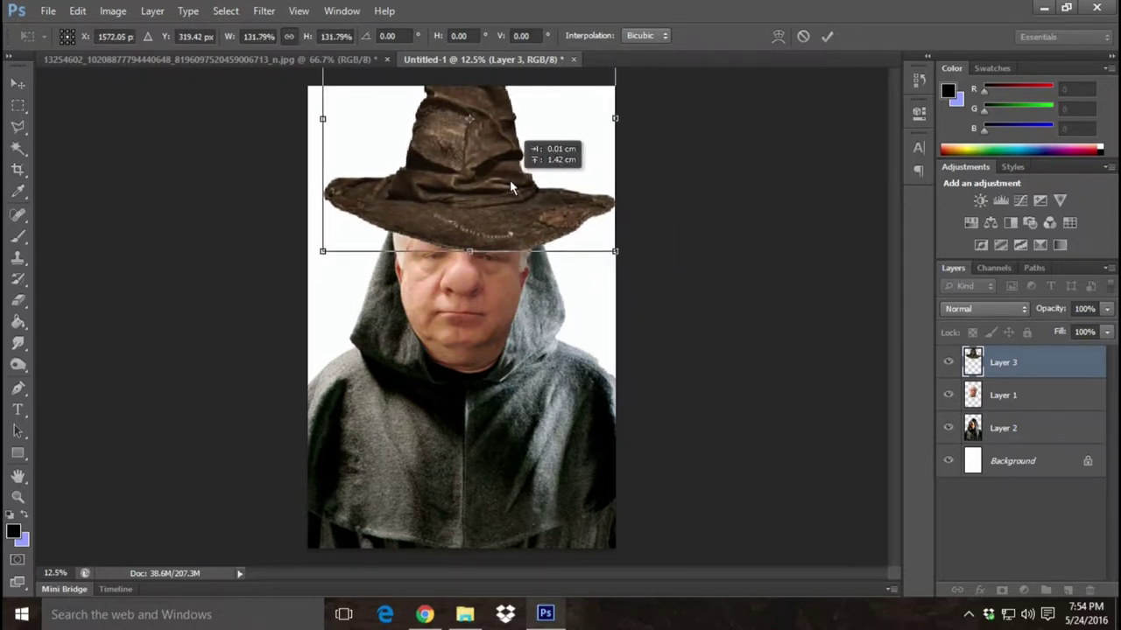
left_click(18, 84)
left_click(471, 242)
left_click_drag(464, 179, 451, 165)
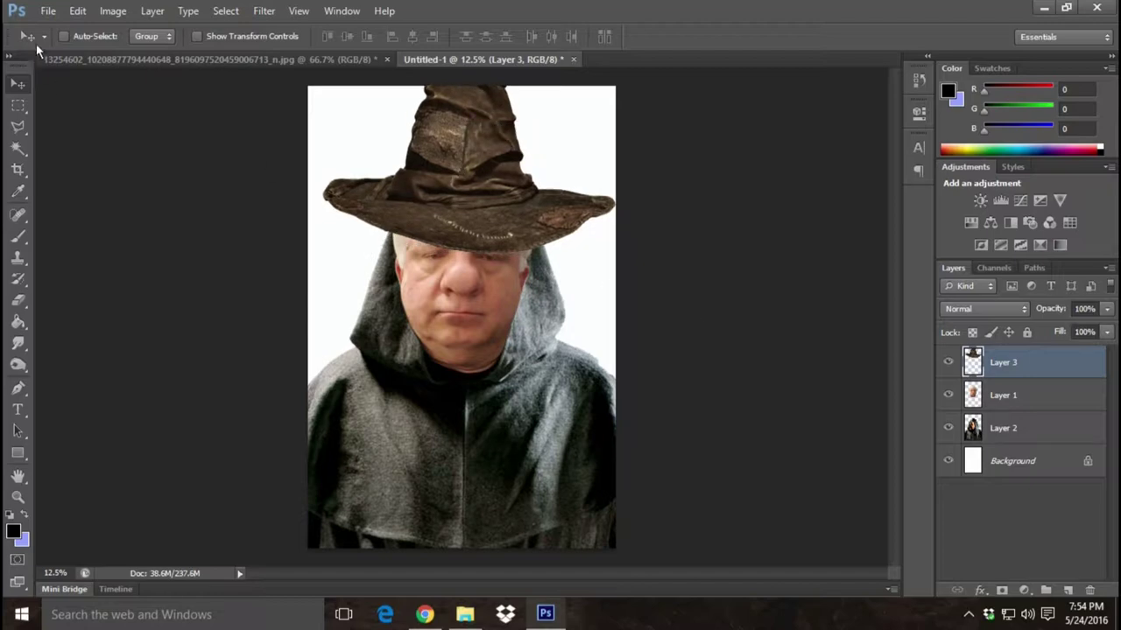
left_click(77, 10)
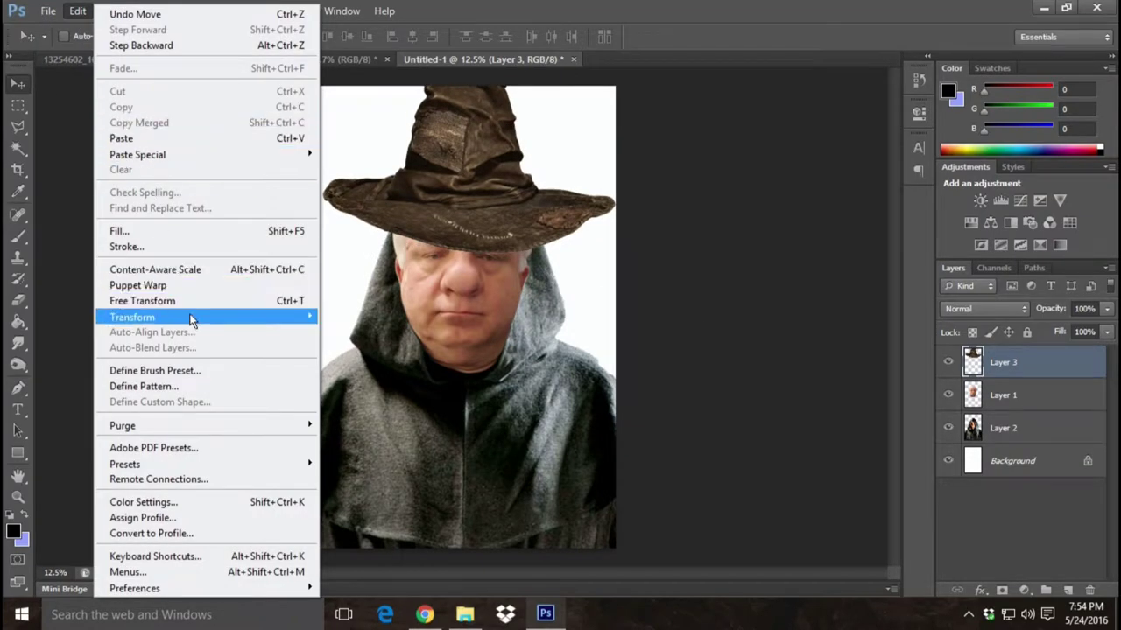
- Rescale the hat down to about 88%, reposition it on the head, and apply it
mouse_move(132, 317)
left_click(350, 342)
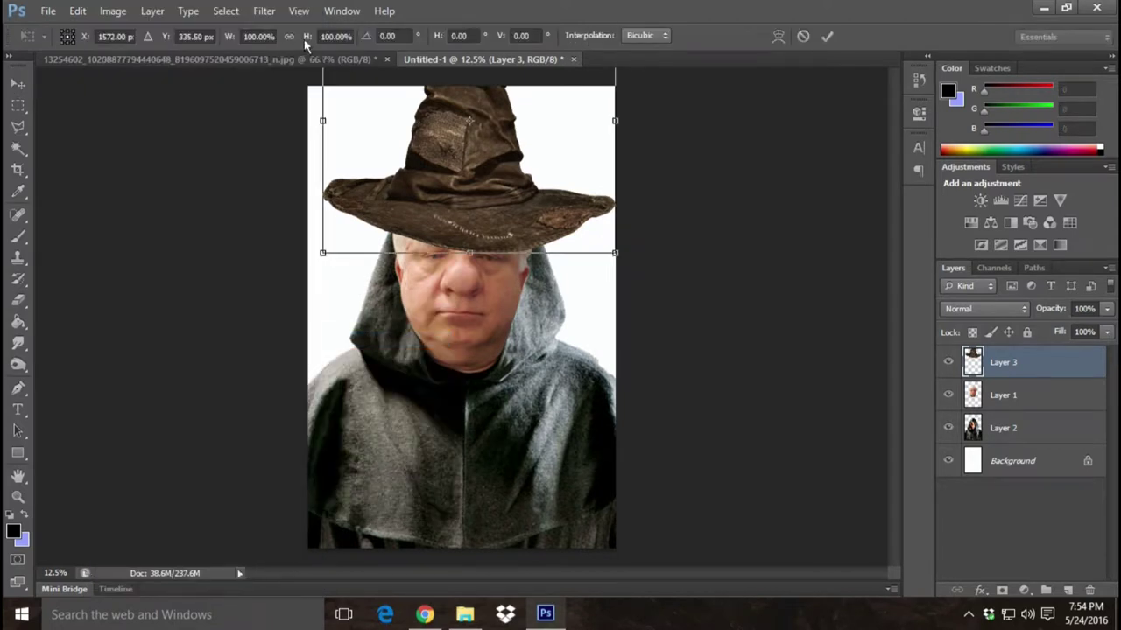
left_click_drag(322, 253, 349, 232)
mouse_move(532, 148)
left_mouse_down()
mouse_move(515, 177)
mouse_move(515, 167)
left_mouse_up()
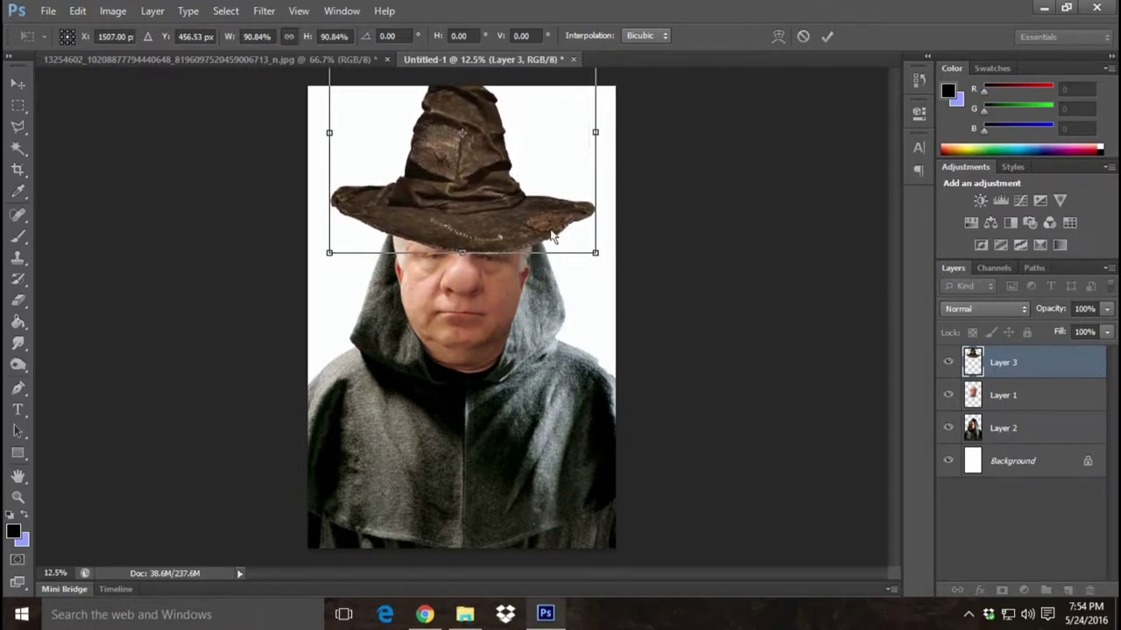
left_click_drag(595, 253, 581, 248)
mouse_move(471, 172)
left_mouse_down()
mouse_move(479, 180)
mouse_move(478, 167)
left_mouse_up()
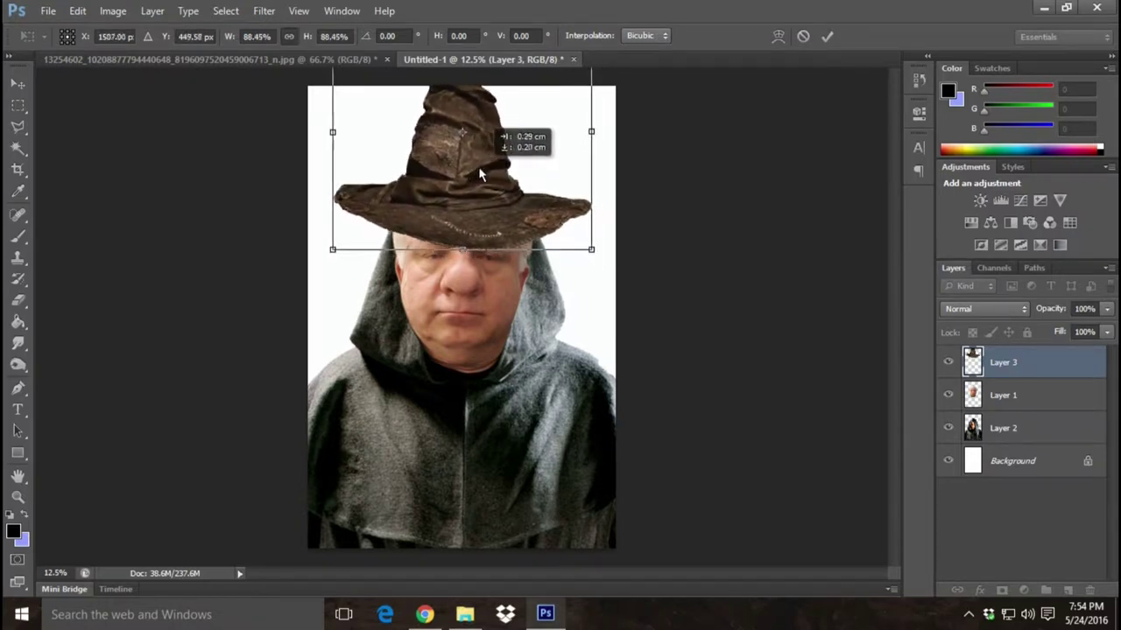
left_click(23, 83)
left_click(490, 243)
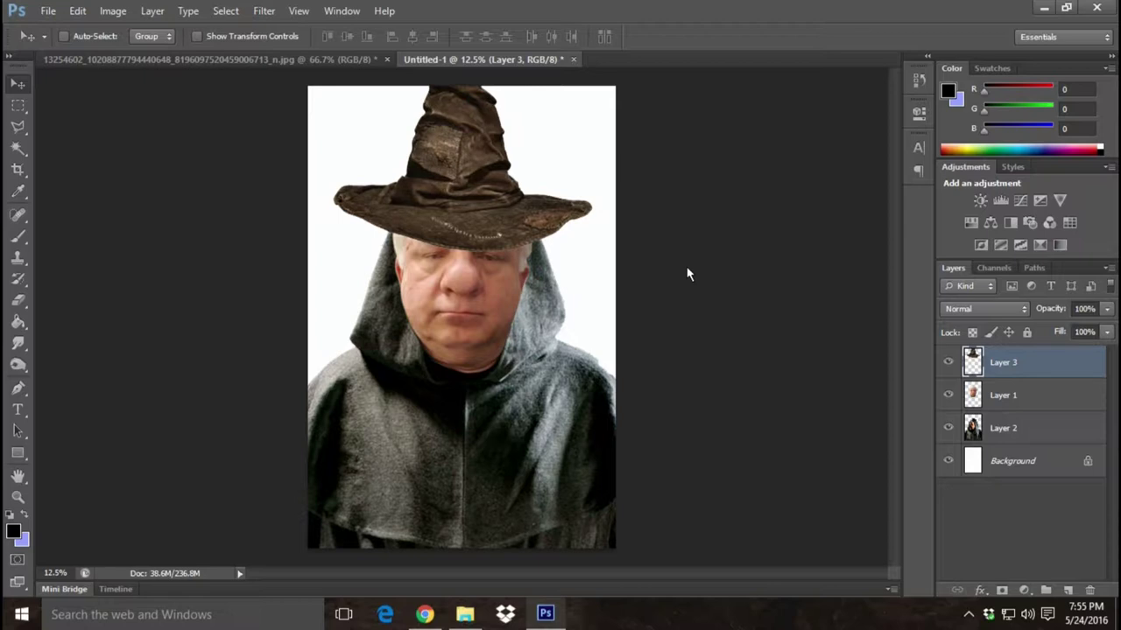
key("shift+Right")
key("shift+Right")
key("shift+Right")
key("shift+Right")
- Adjust the hat's height on the head and hide the robe layer
key("shift+Left")
key("shift+Left")
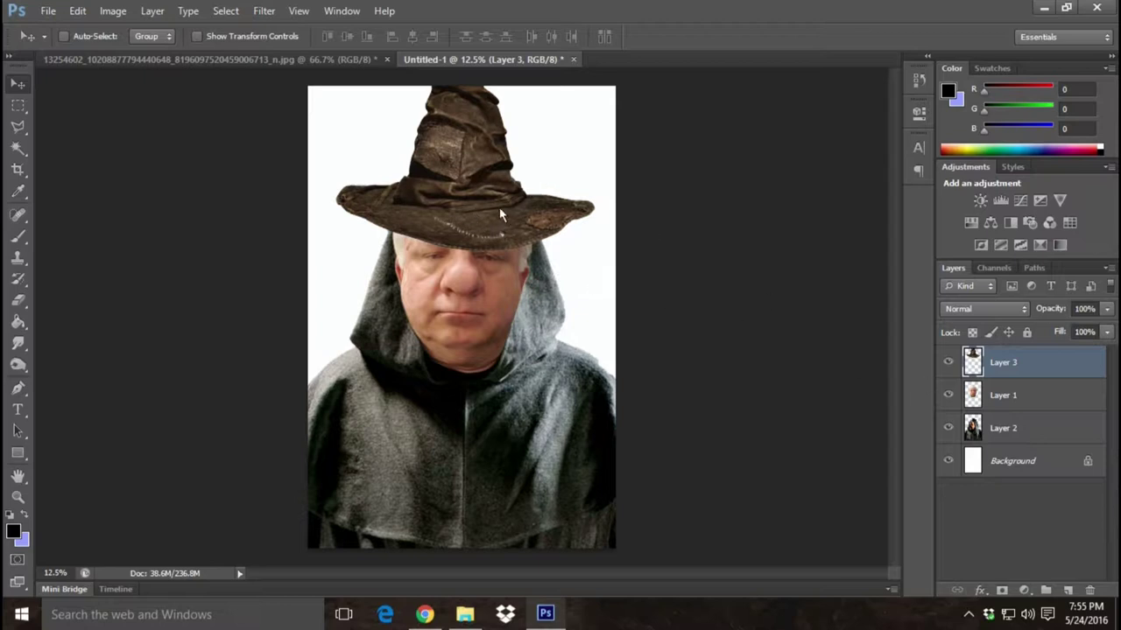
left_click_drag(481, 209, 474, 183)
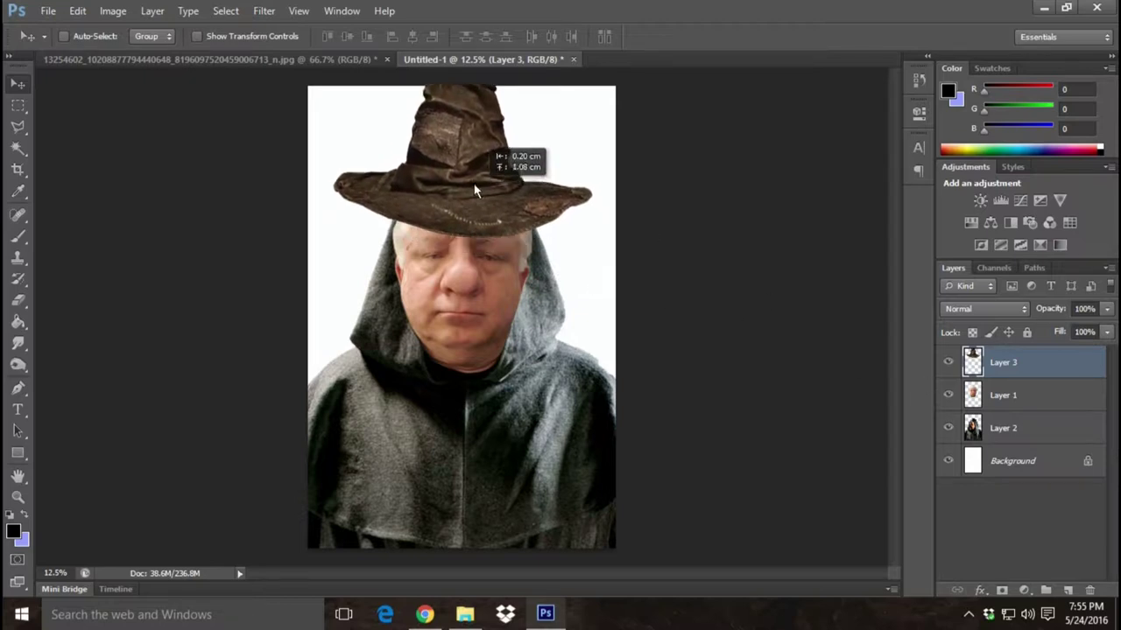
mouse_move(474, 188)
left_mouse_down()
mouse_move(480, 205)
mouse_move(464, 193)
left_mouse_up()
left_click(949, 429)
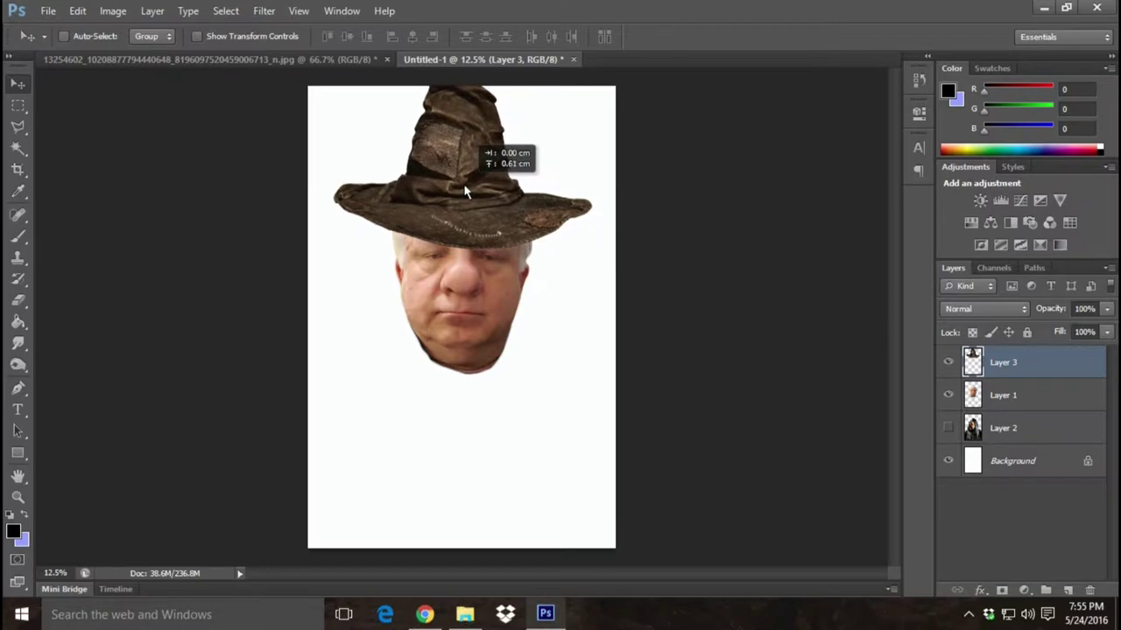
left_click_drag(465, 191, 465, 191)
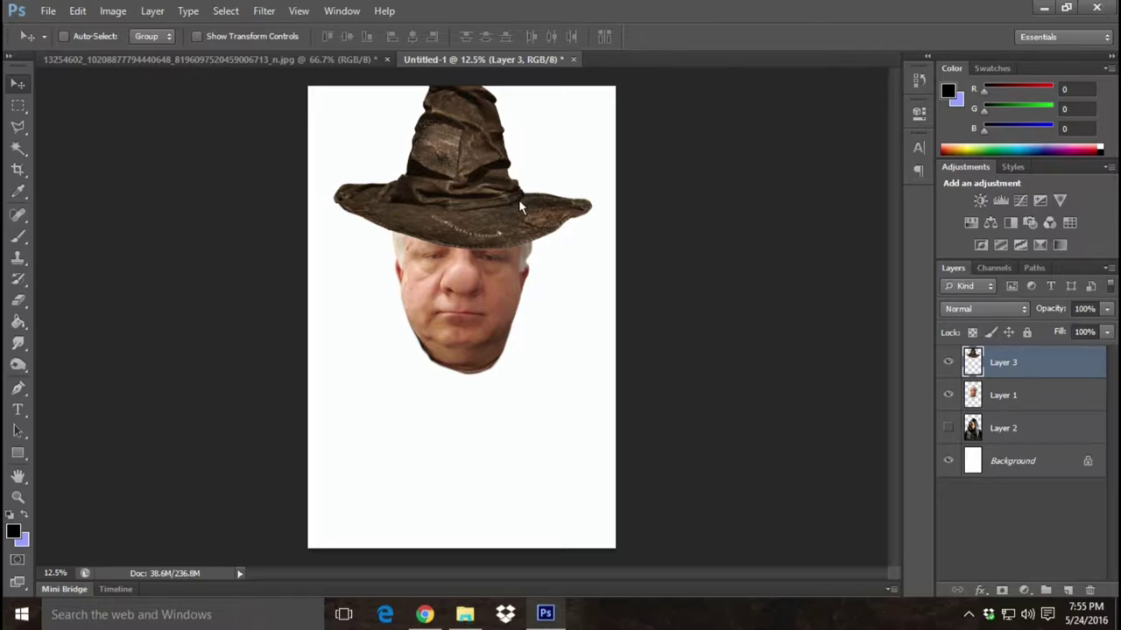
- Lower the hat and face together, then nudge the hat into place over the face
left_click(993, 393)
left_click_drag(478, 236, 484, 242)
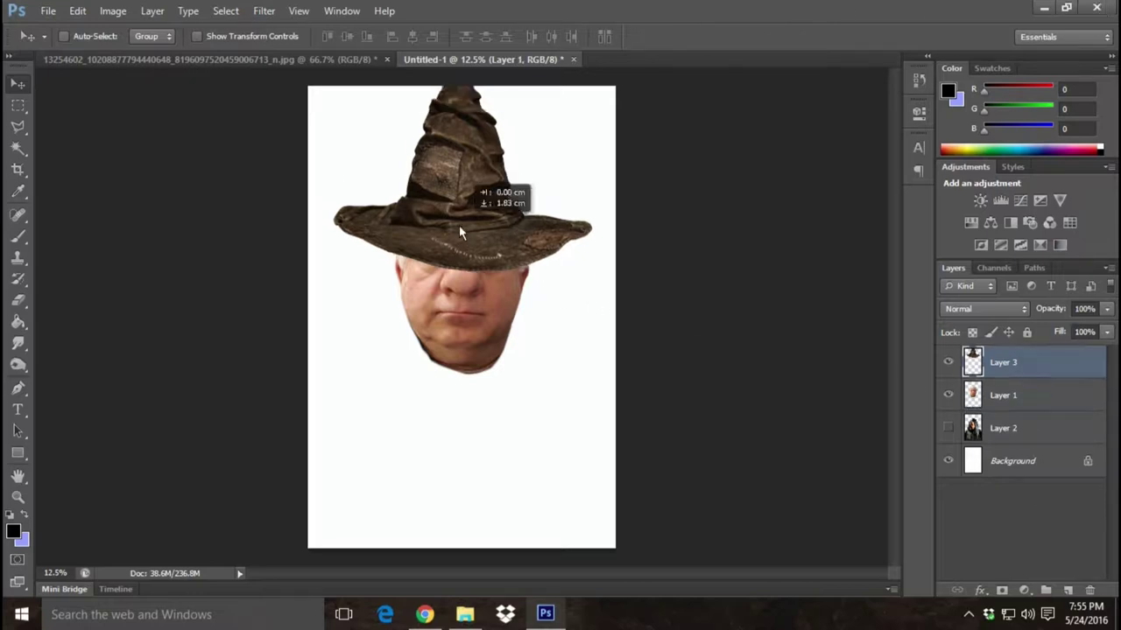
left_click(1054, 400, "shift")
left_click_drag(424, 182, 472, 267)
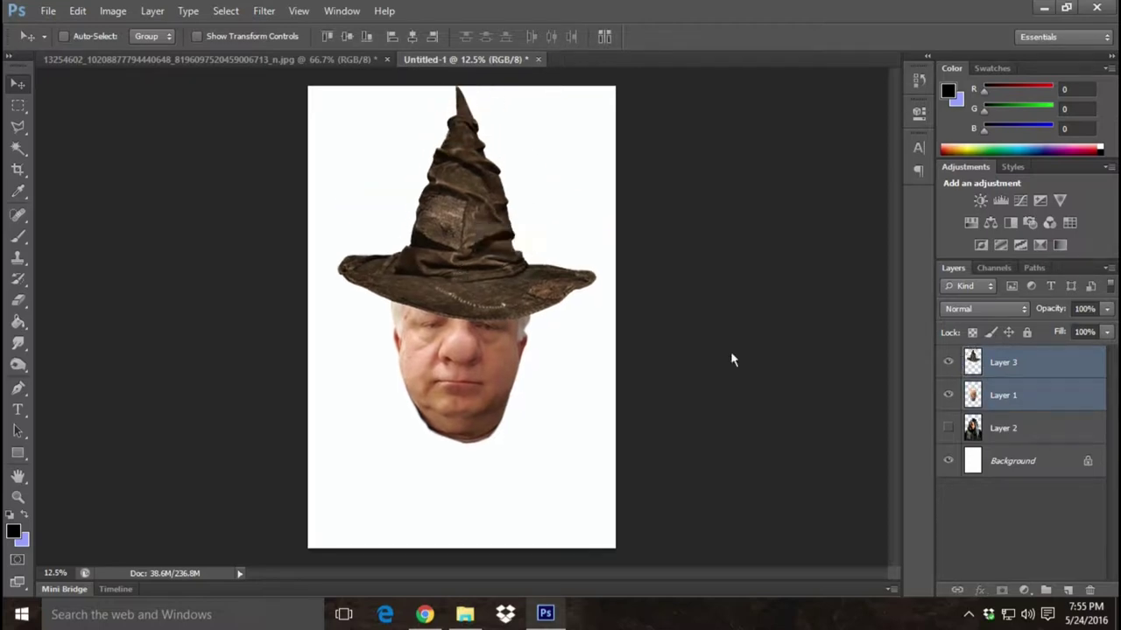
left_click(1080, 363)
left_click_drag(489, 256, 485, 255)
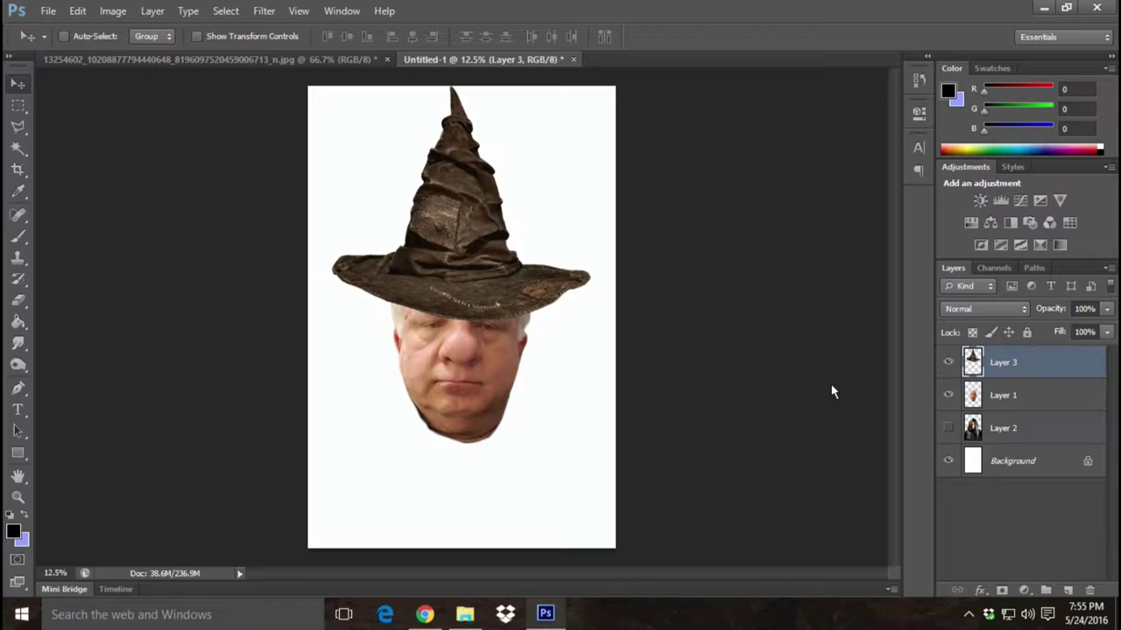
key("Right")
key("Right")
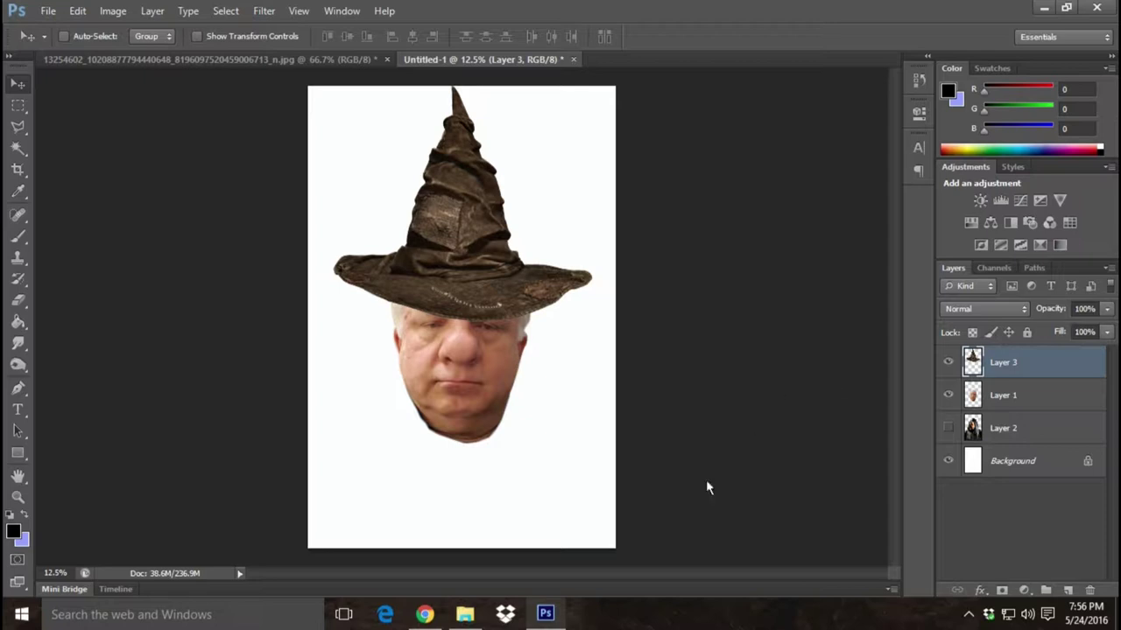
- Show the hooded grey robe layer and drag it down beneath the face
left_click(1046, 427)
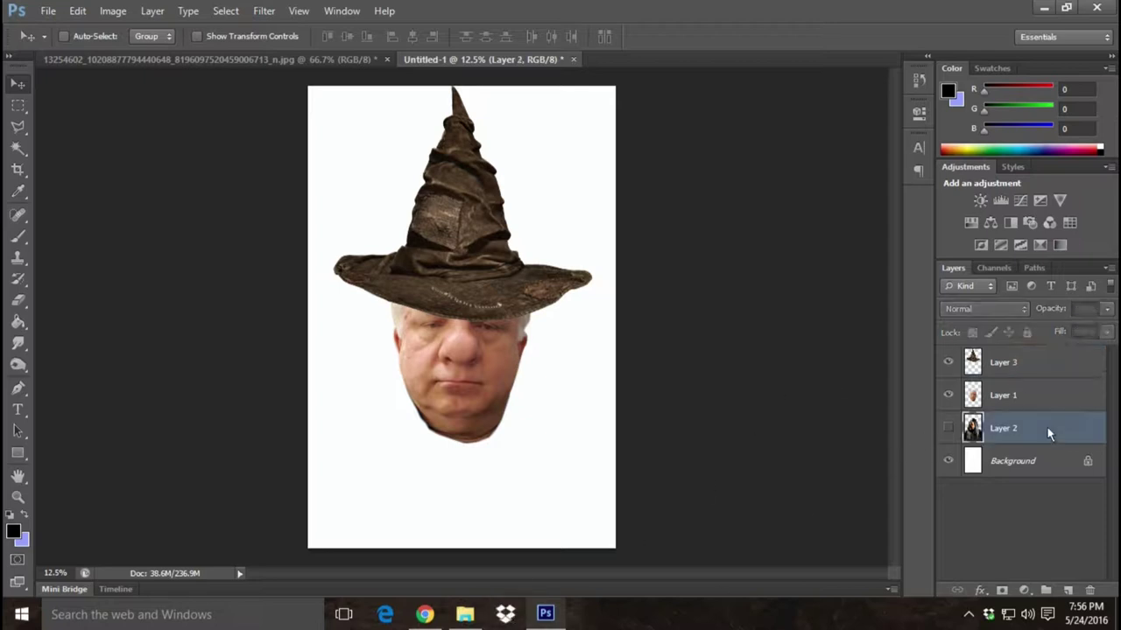
left_click(947, 427)
left_click_drag(505, 422, 513, 457)
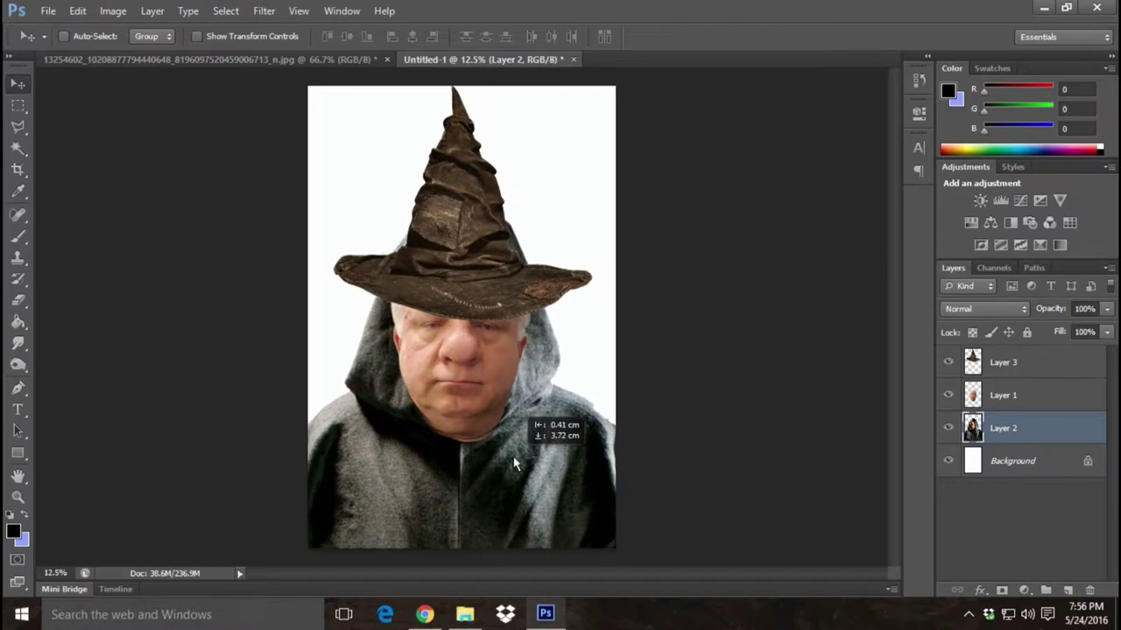
- Delete the robe layer and switch over to the web browser
right_click(1055, 428)
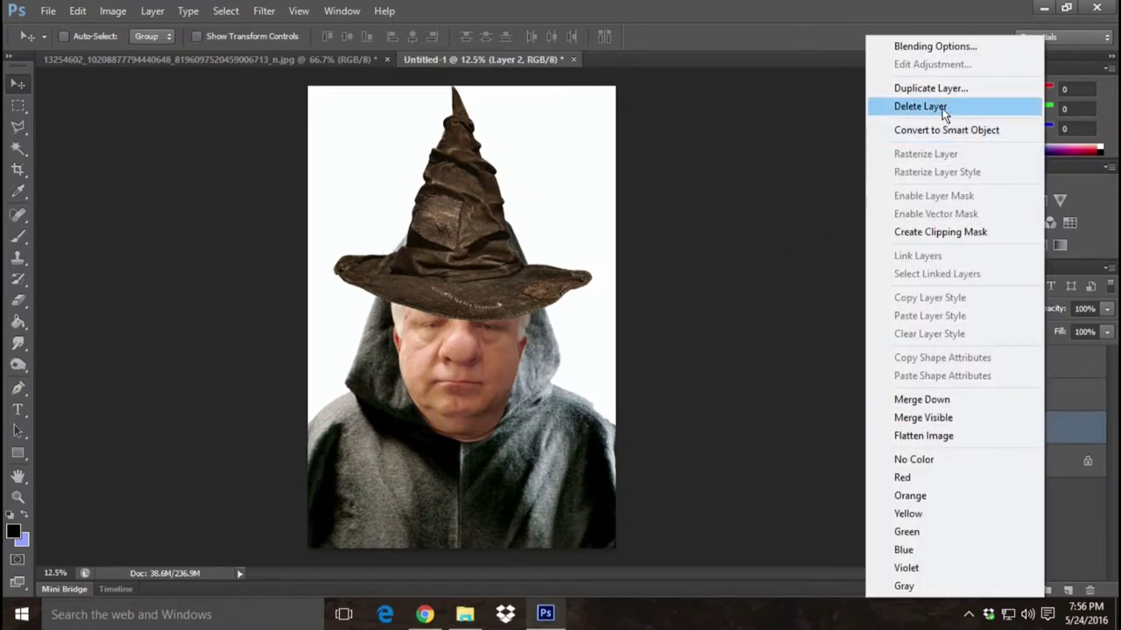
left_click(942, 108)
left_click(454, 239)
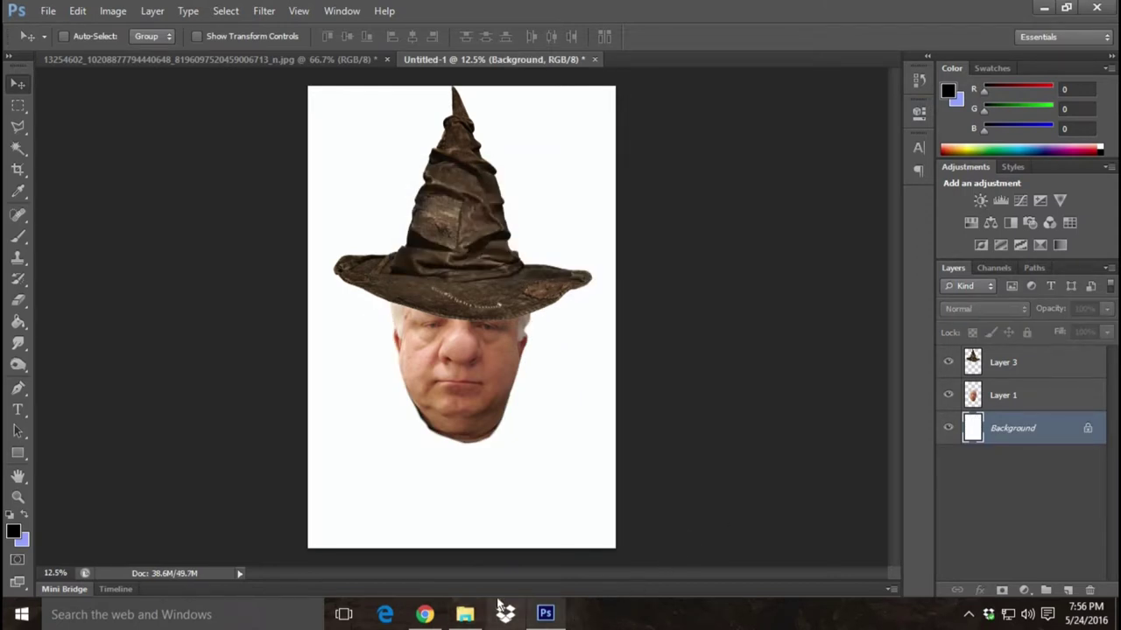
left_click(424, 613)
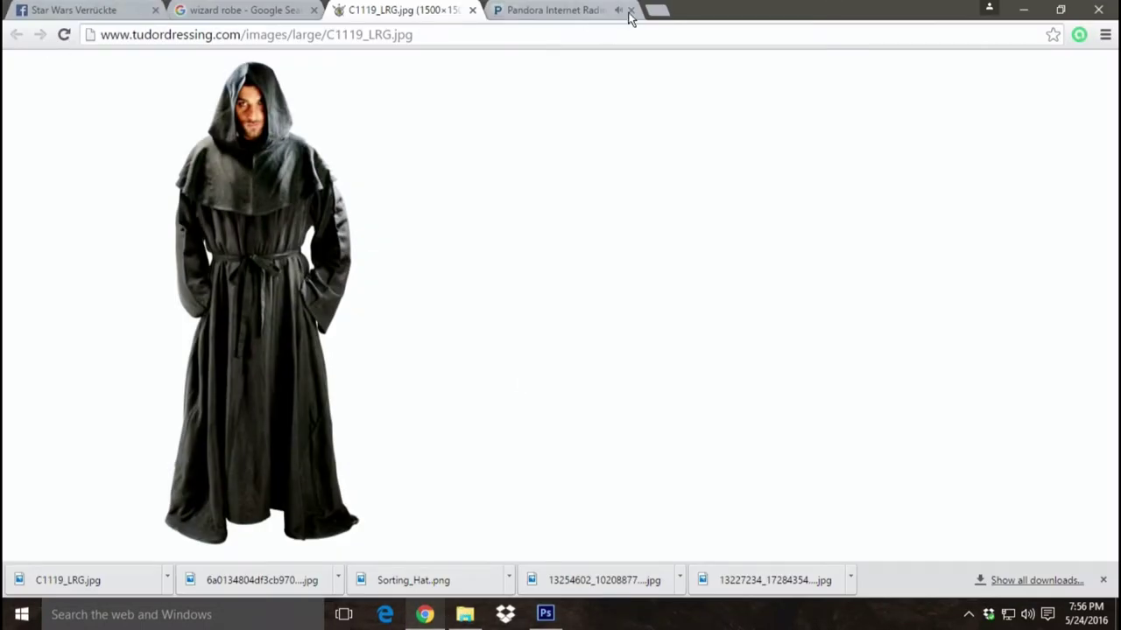
- Close the robe image page and scroll down the Google Images results
left_click(472, 10)
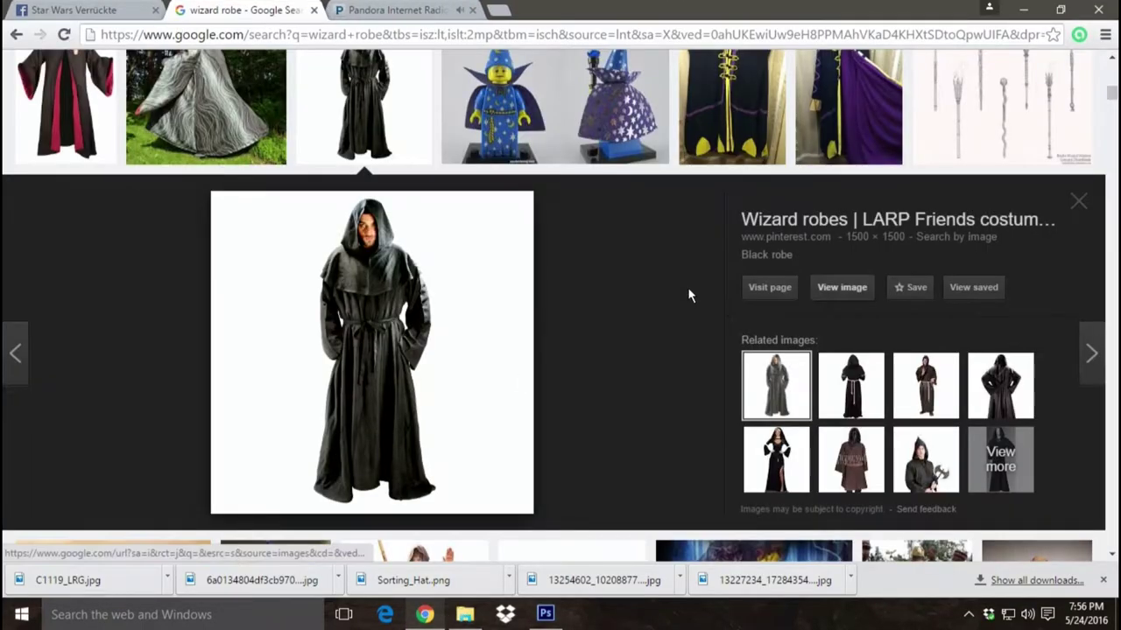
scroll(687, 287, "down", 5)
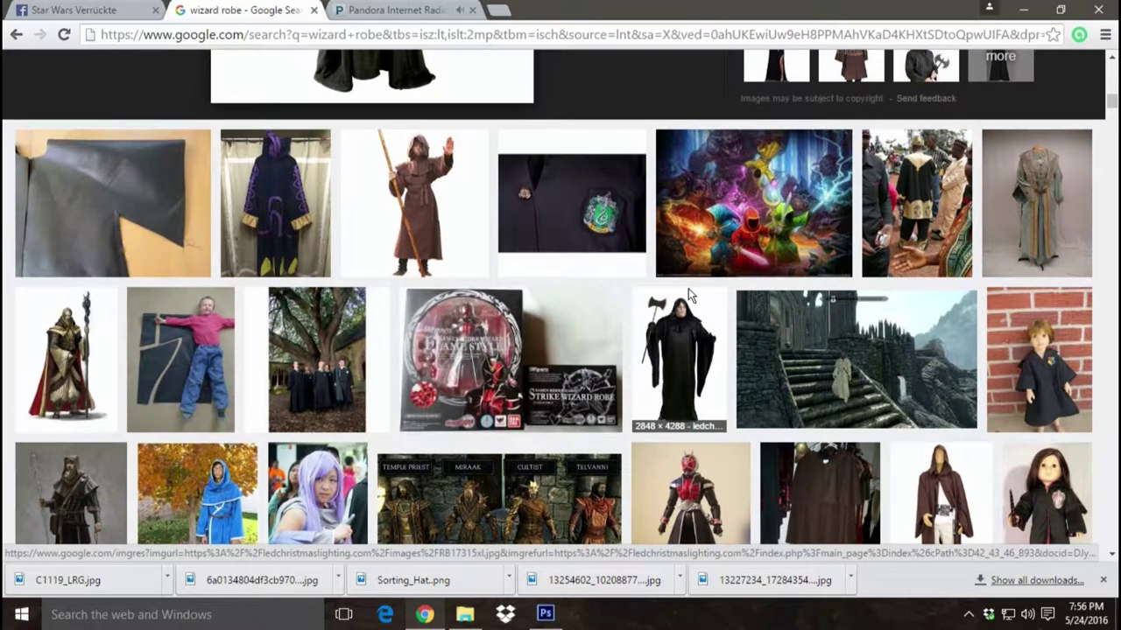
scroll(688, 290, "down", 5)
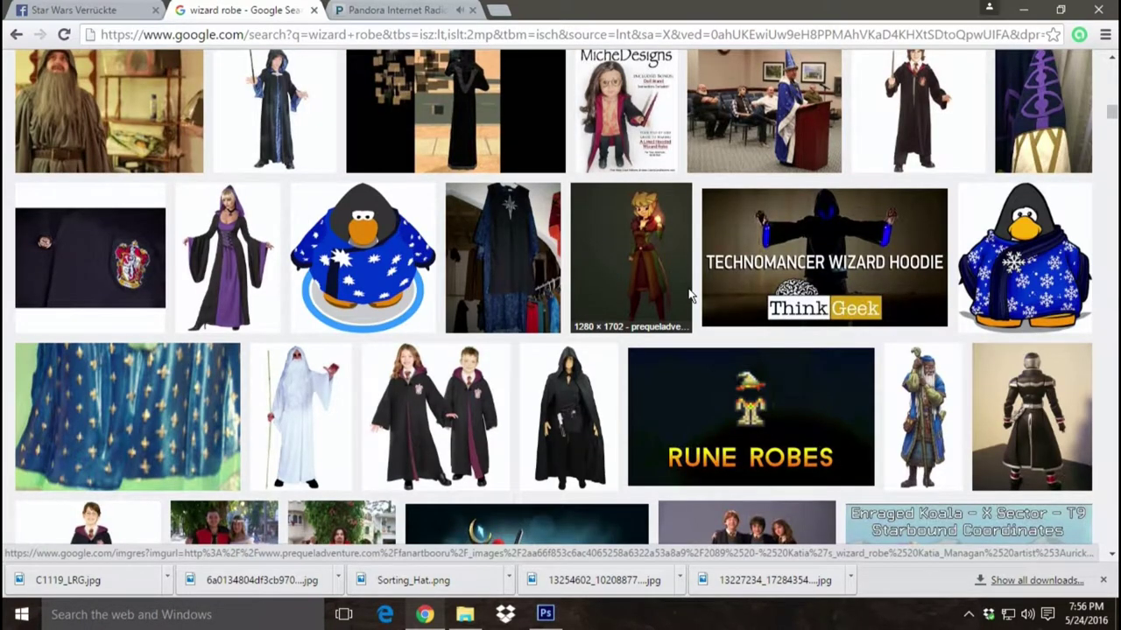
scroll(689, 296, "down", 5)
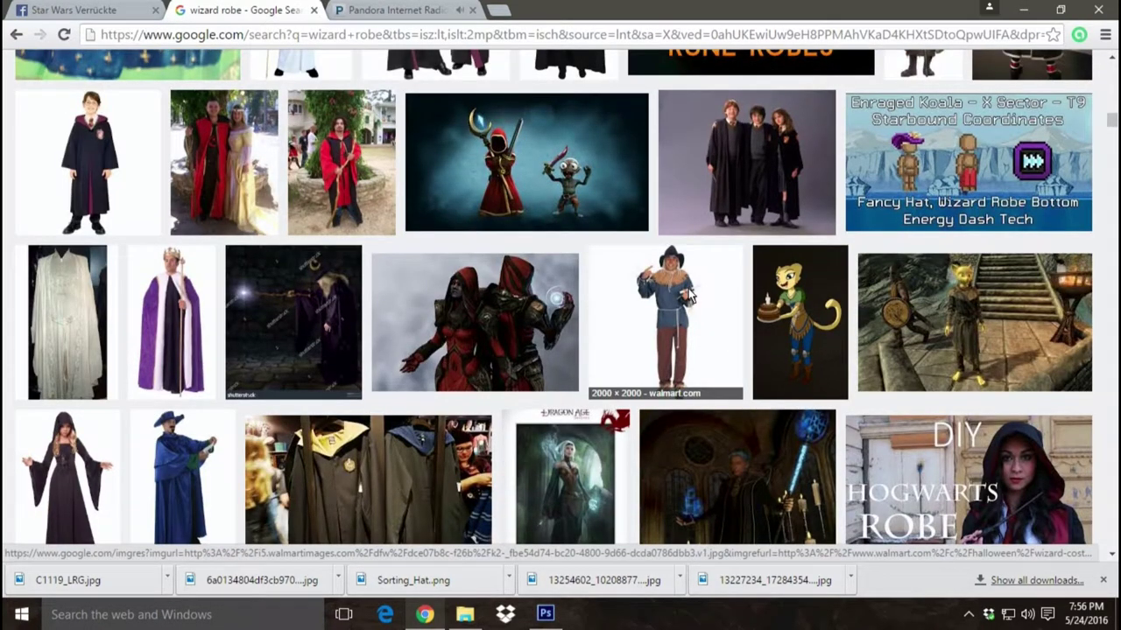
scroll(689, 295, "down", 5)
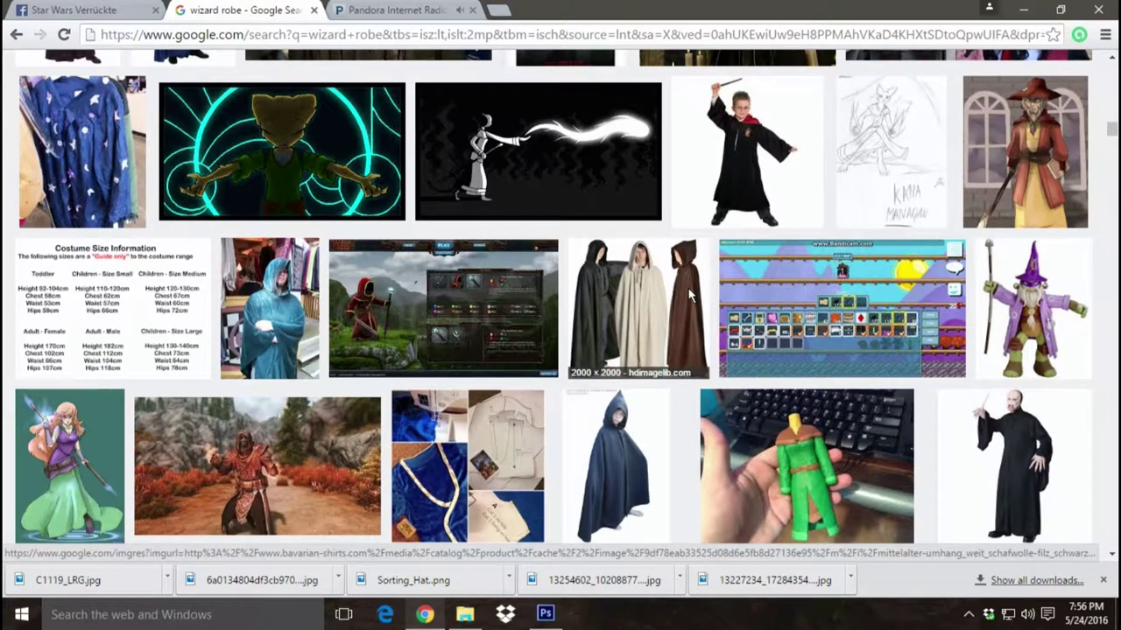
scroll(689, 295, "down", 5)
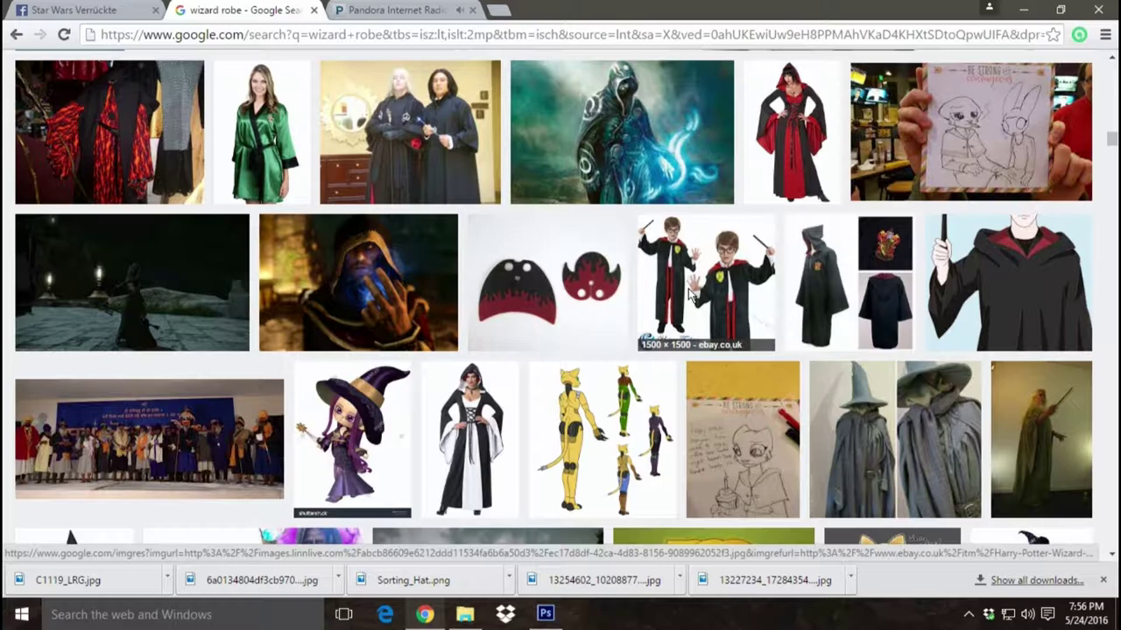
scroll(689, 296, "down", 3)
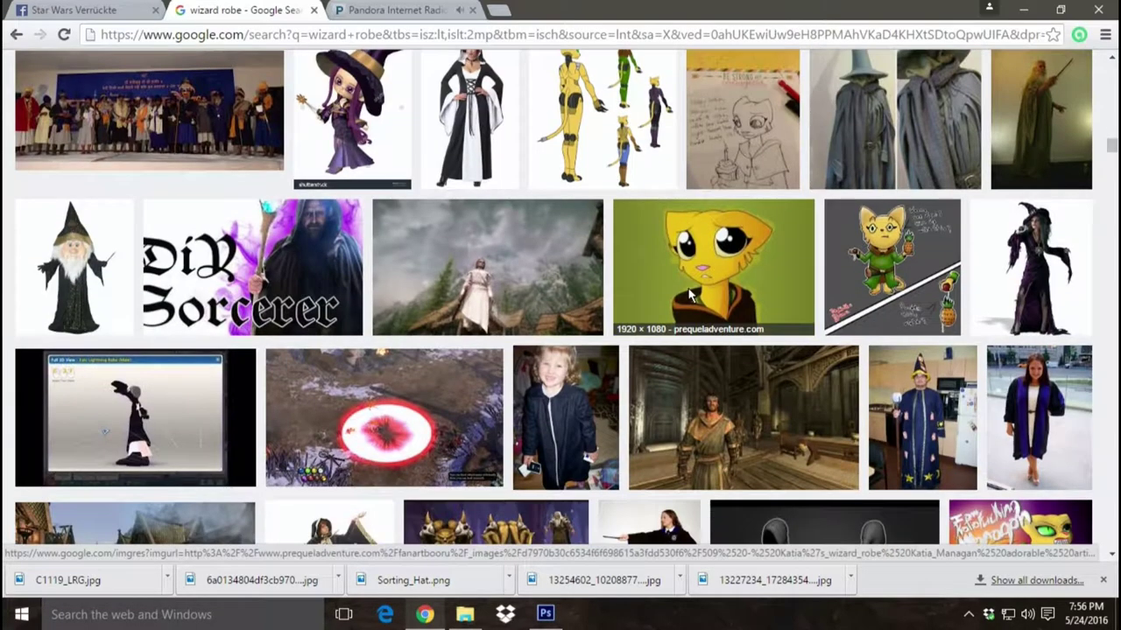
scroll(689, 296, "down", 4)
scroll(689, 296, "down", 4)
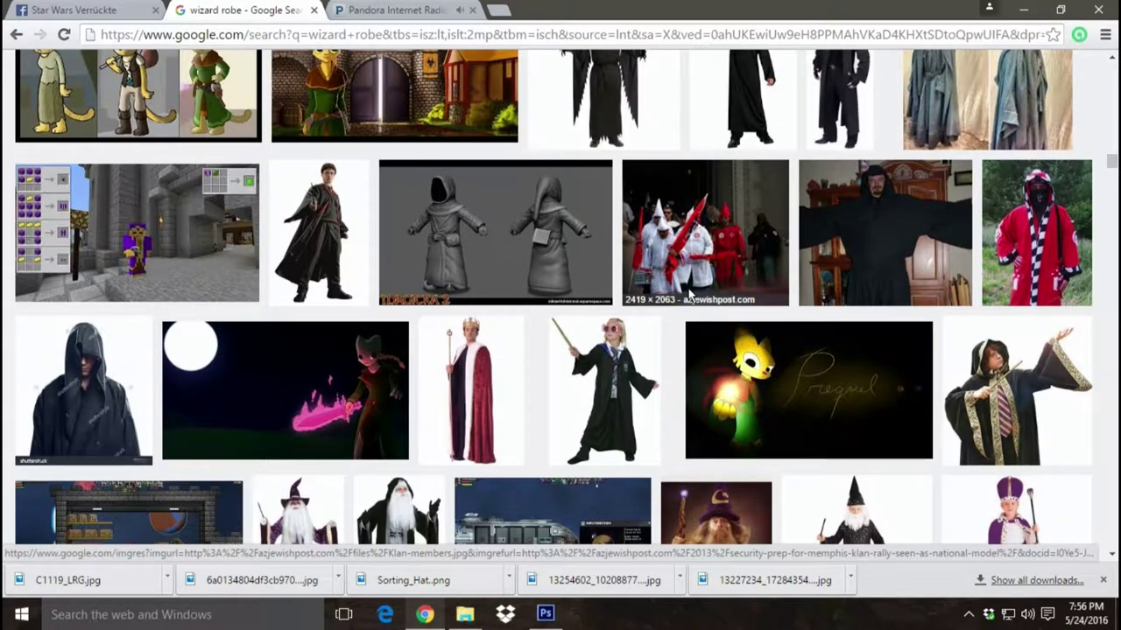
scroll(689, 295, "down", 3)
scroll(689, 296, "down", 3)
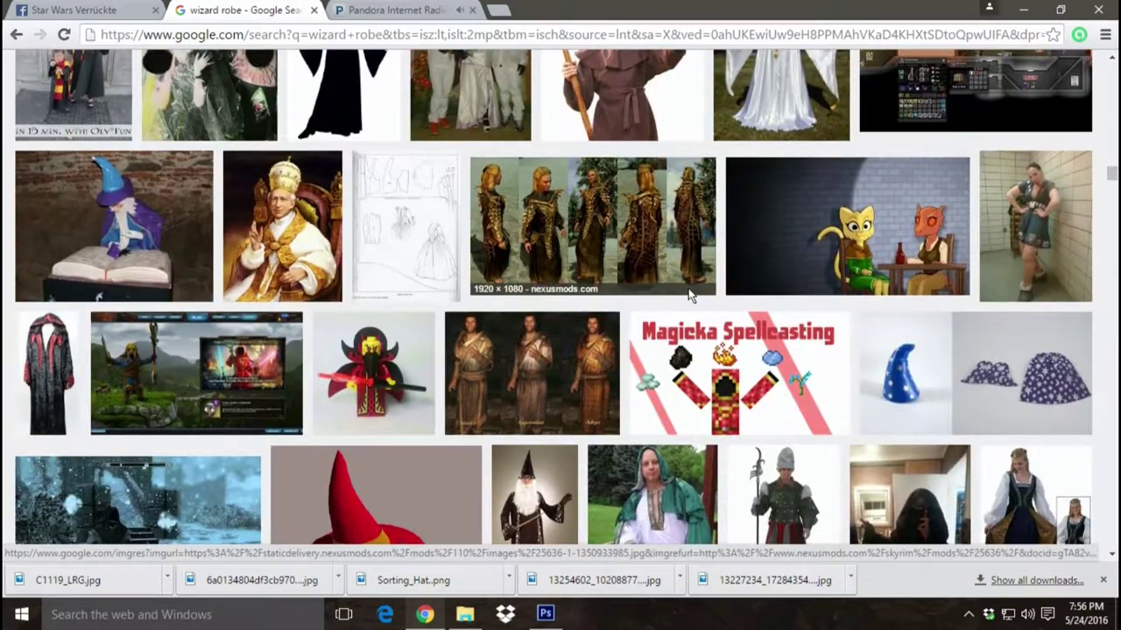
scroll(688, 296, "down", 4)
scroll(688, 296, "down", 4)
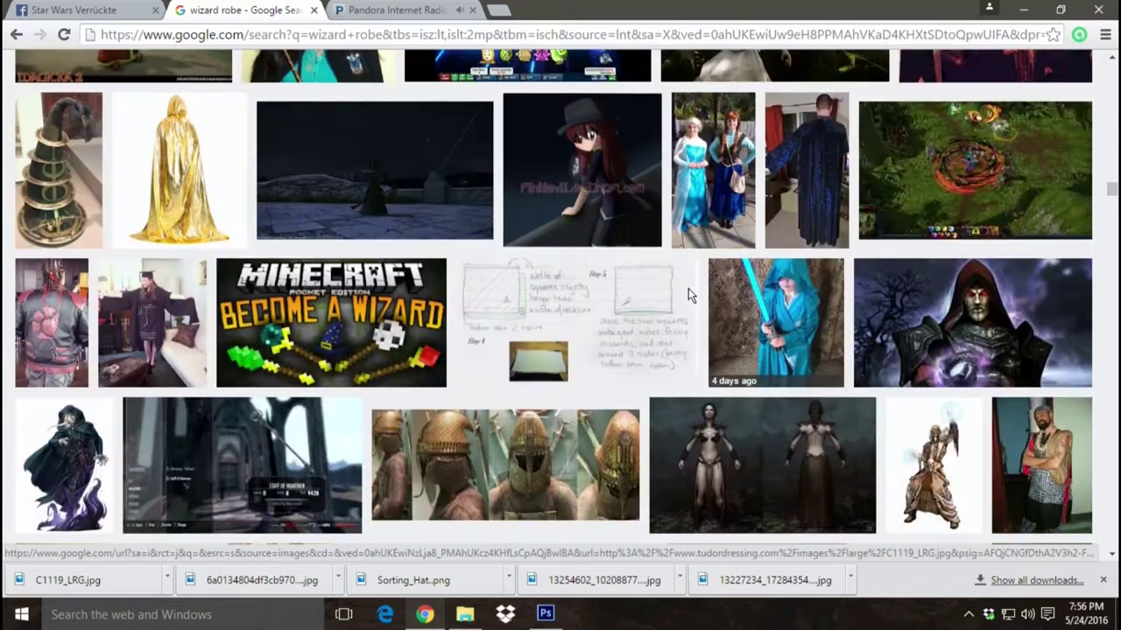
scroll(688, 291, "down", 4)
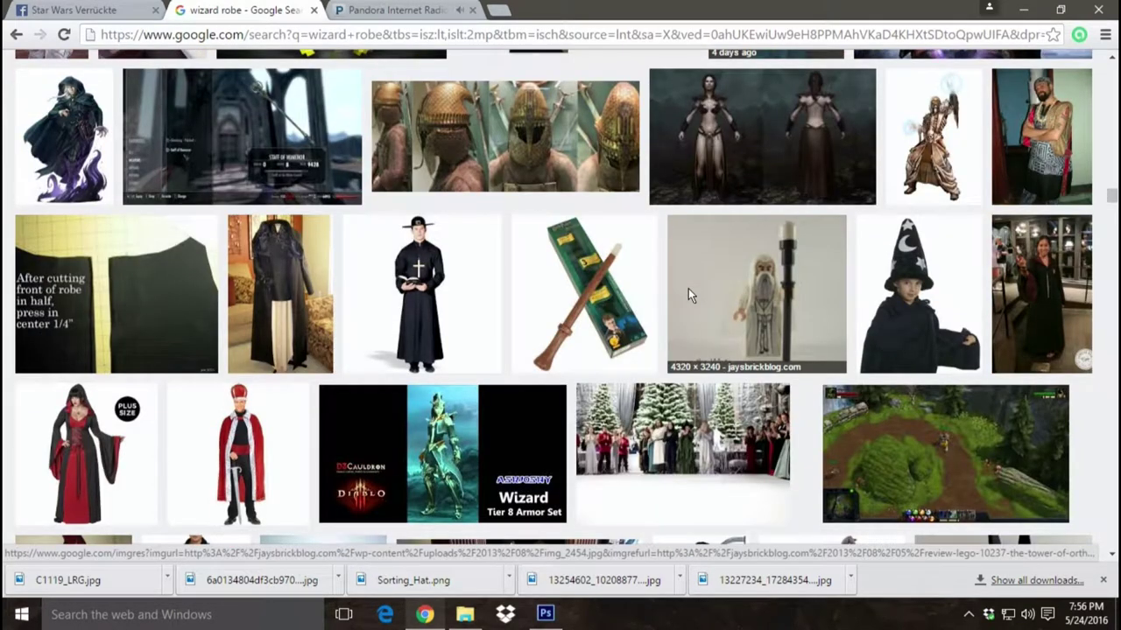
scroll(688, 289, "down", 4)
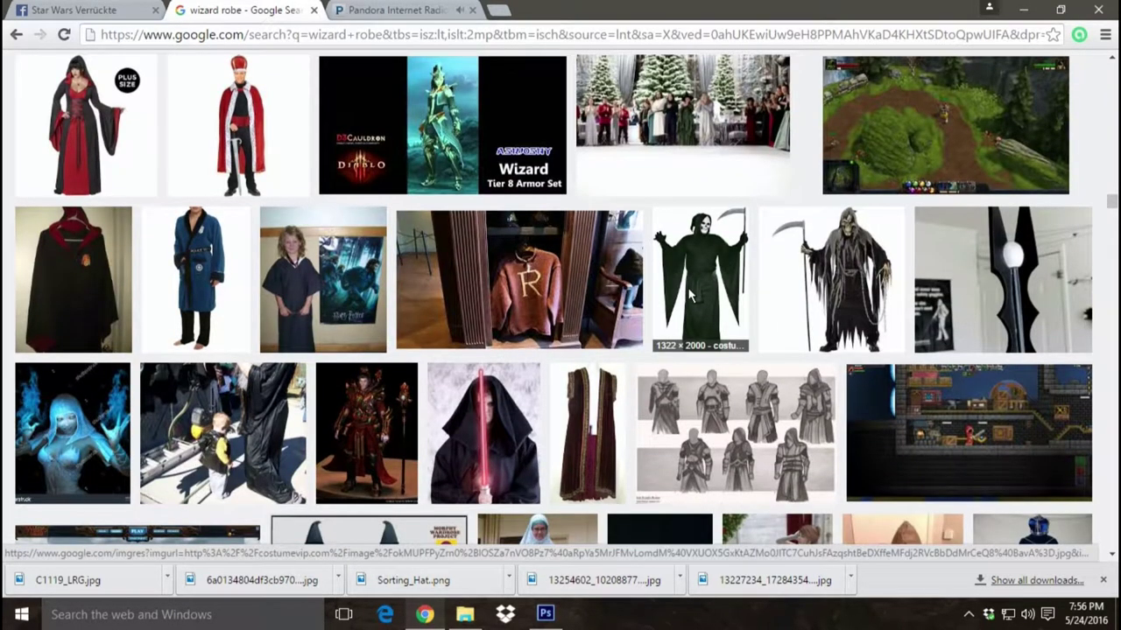
scroll(688, 296, "down", 5)
scroll(688, 296, "down", 4)
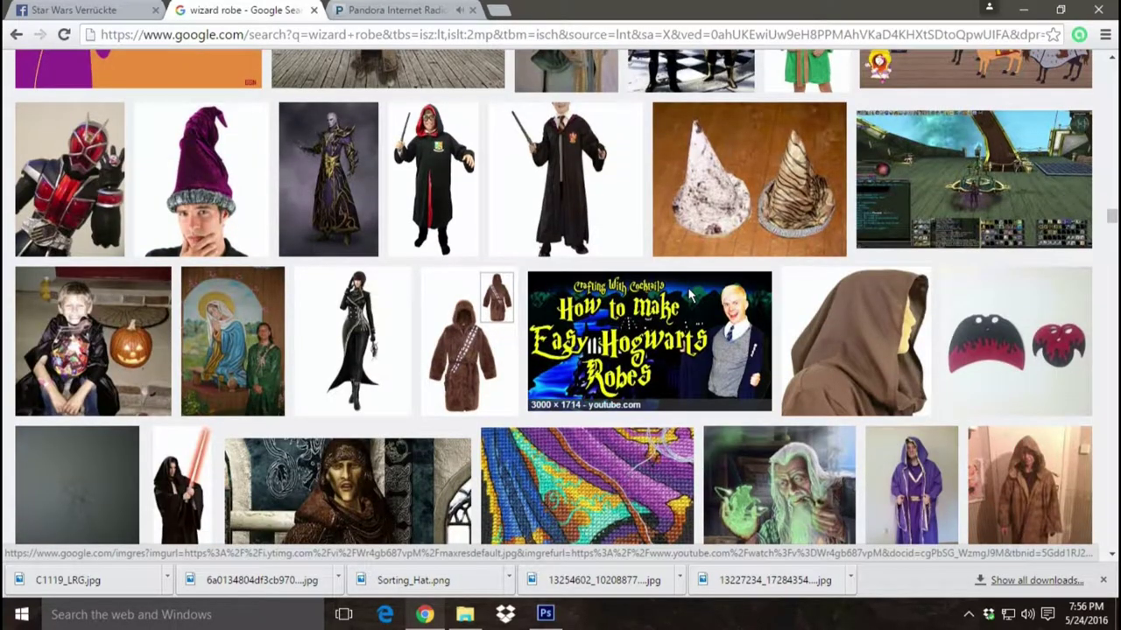
scroll(688, 296, "down", 4)
scroll(688, 295, "down", 3)
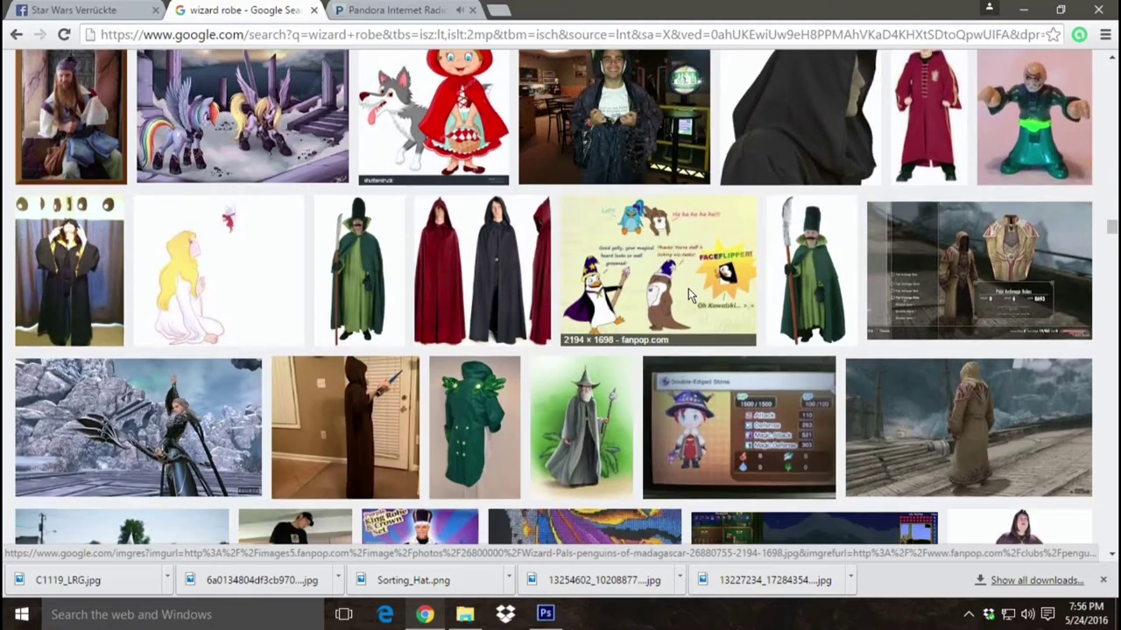
scroll(688, 296, "down", 4)
scroll(688, 296, "down", 3)
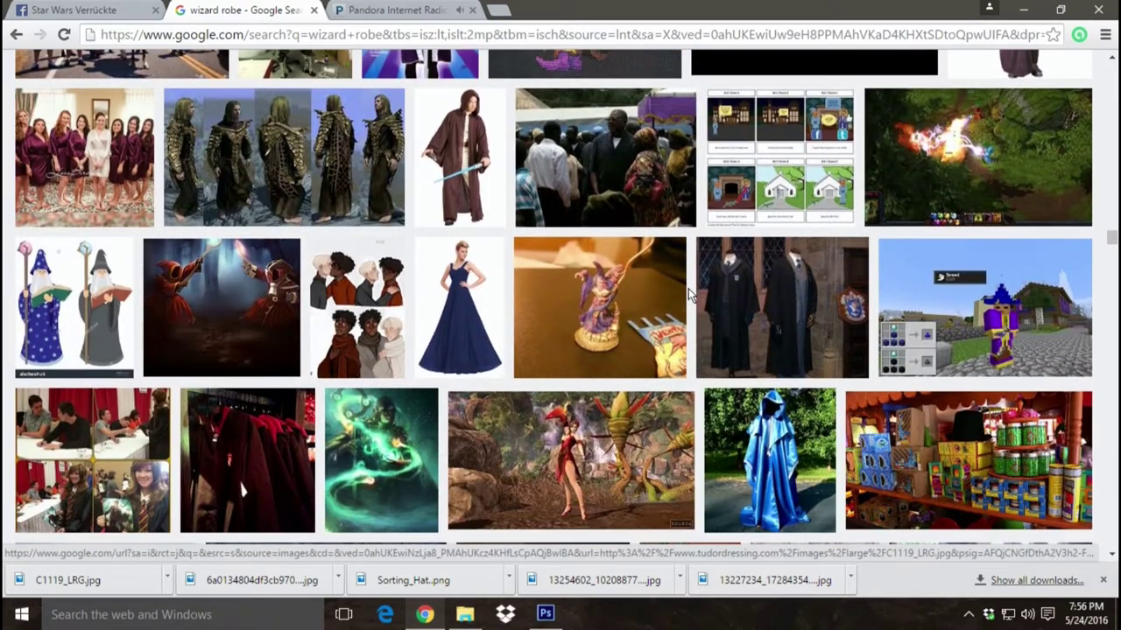
scroll(688, 288, "down", 1)
scroll(688, 288, "down", 4)
scroll(688, 288, "down", 3)
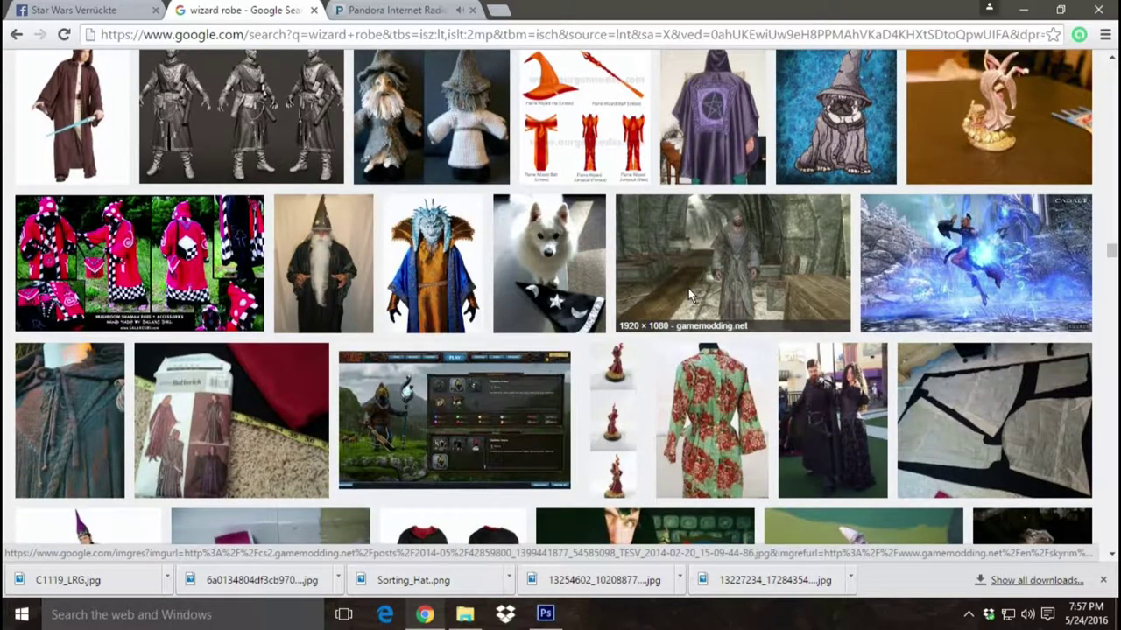
- Save the full-size Black Wizard image as 'Black Wizard' and minimize Chrome
left_click(315, 255)
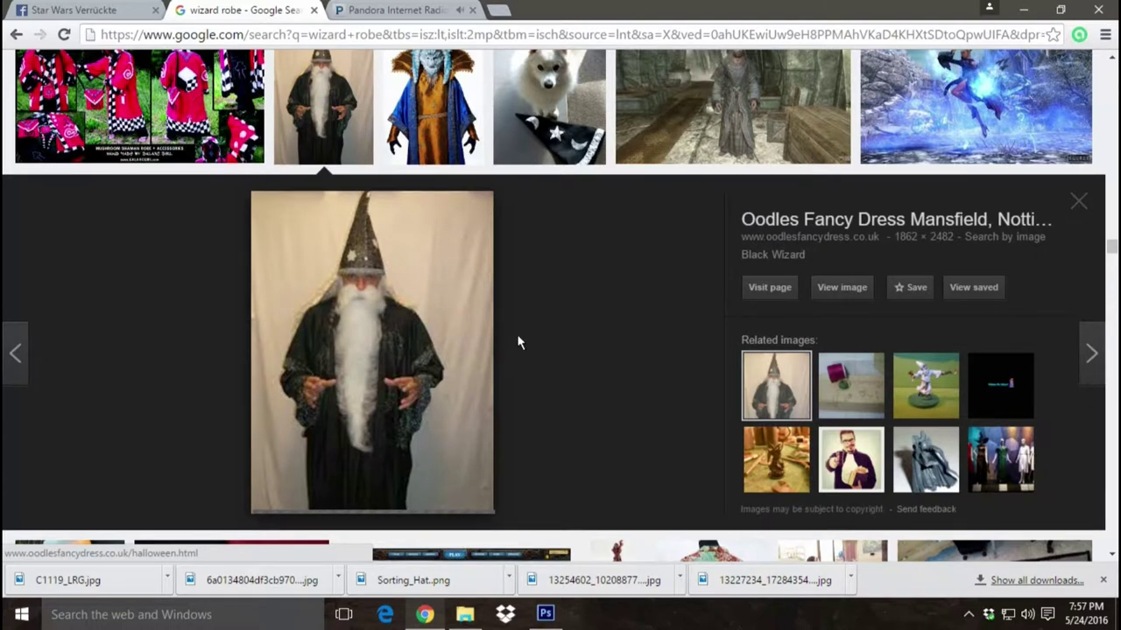
left_click(851, 286)
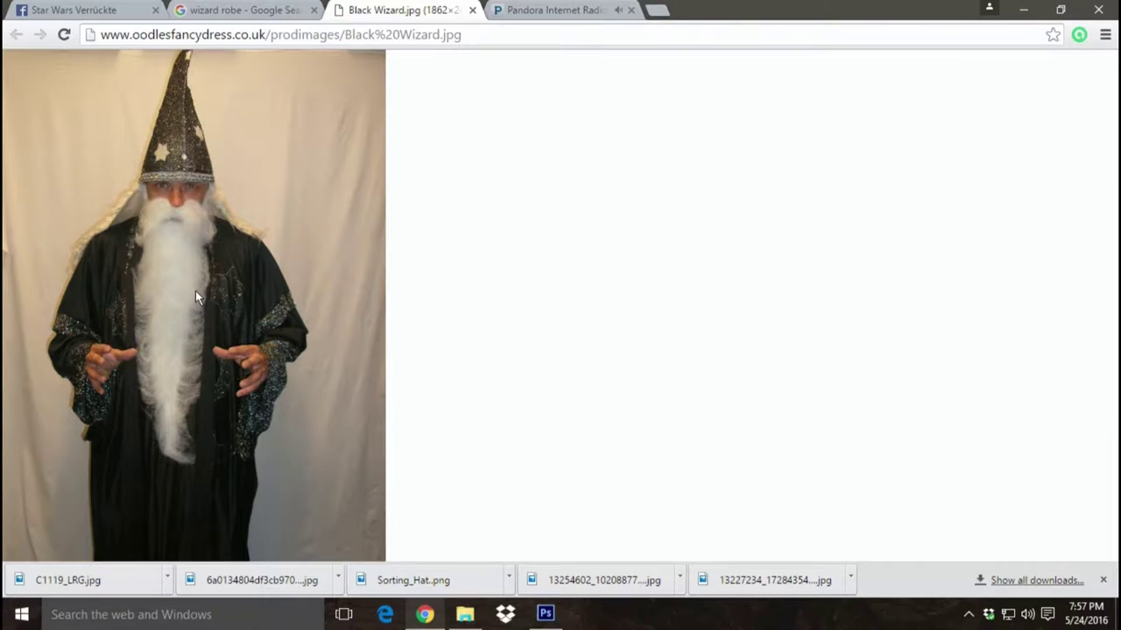
right_click(196, 292)
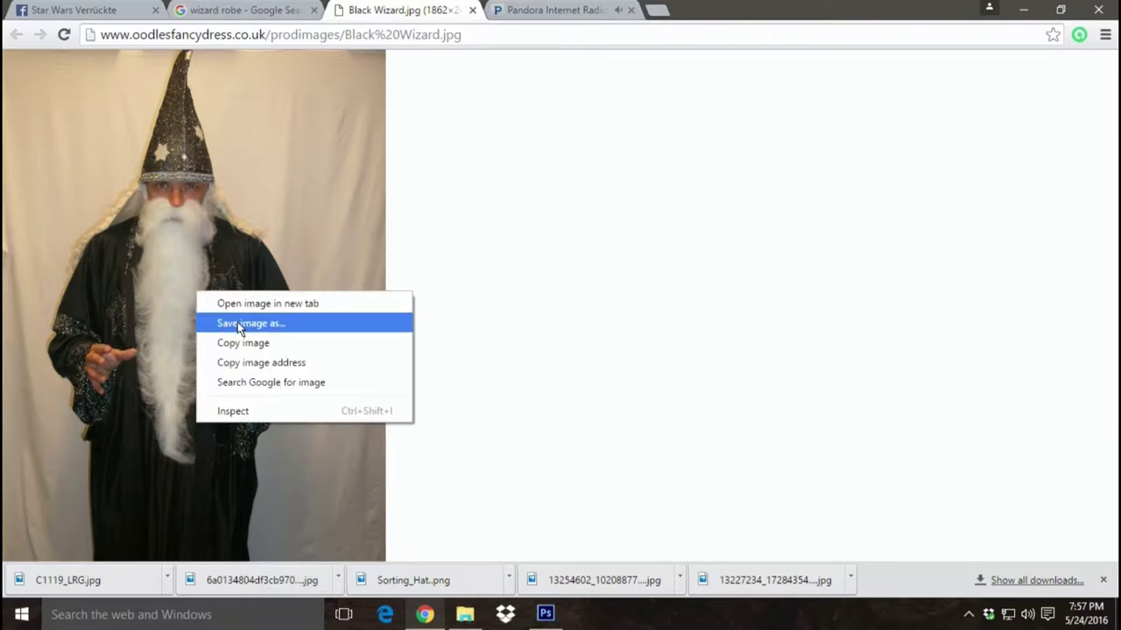
left_click(429, 219)
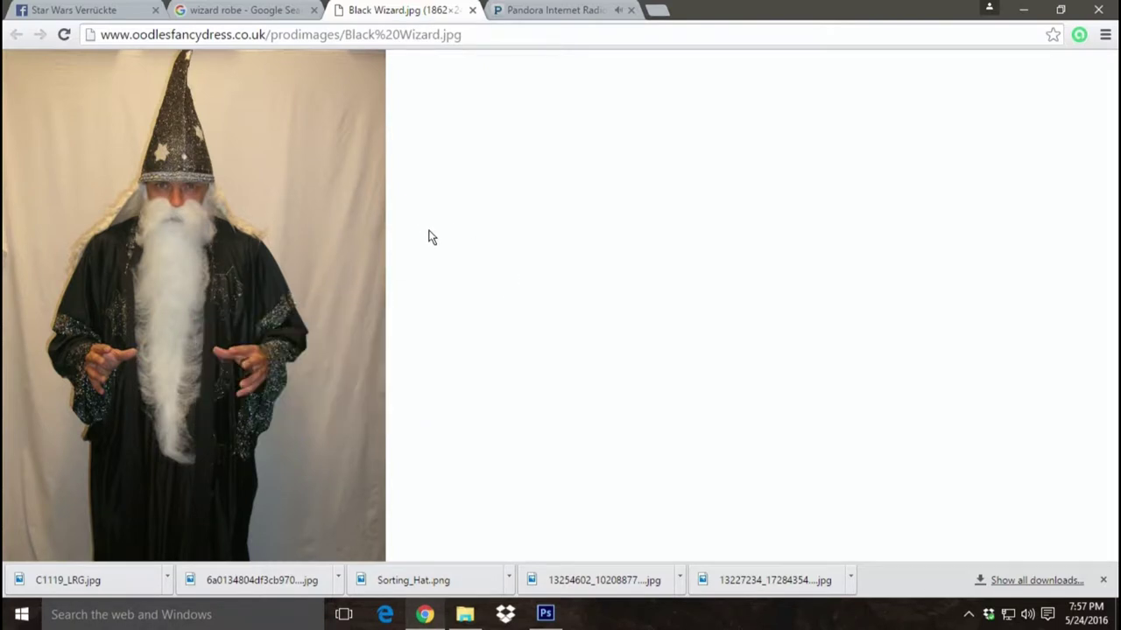
right_click(208, 278)
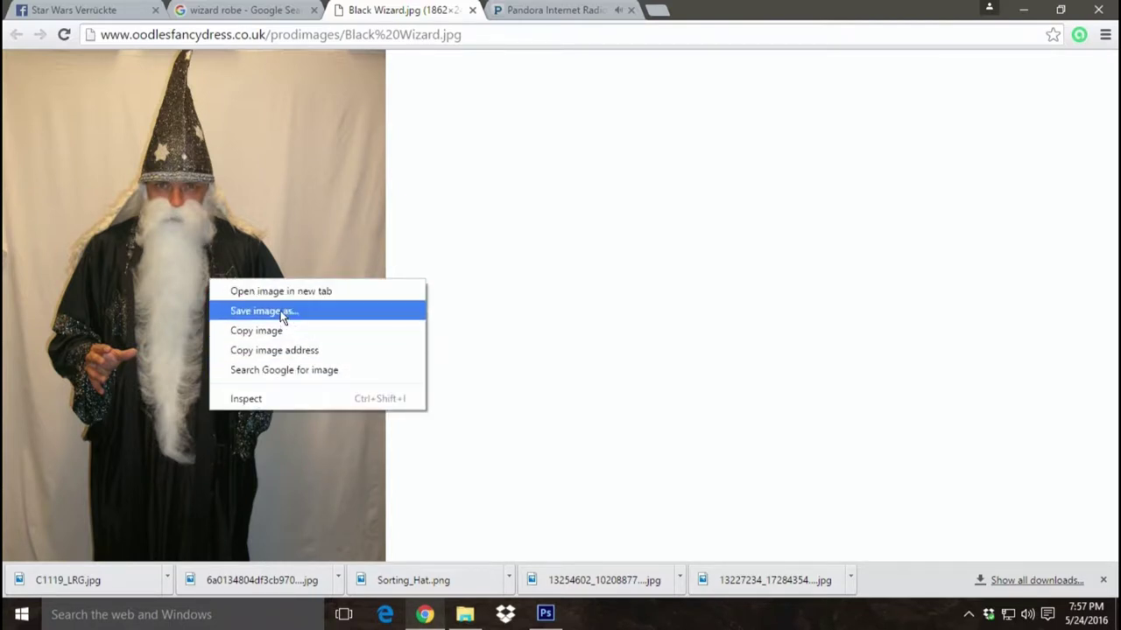
left_click(285, 311)
left_click(634, 453)
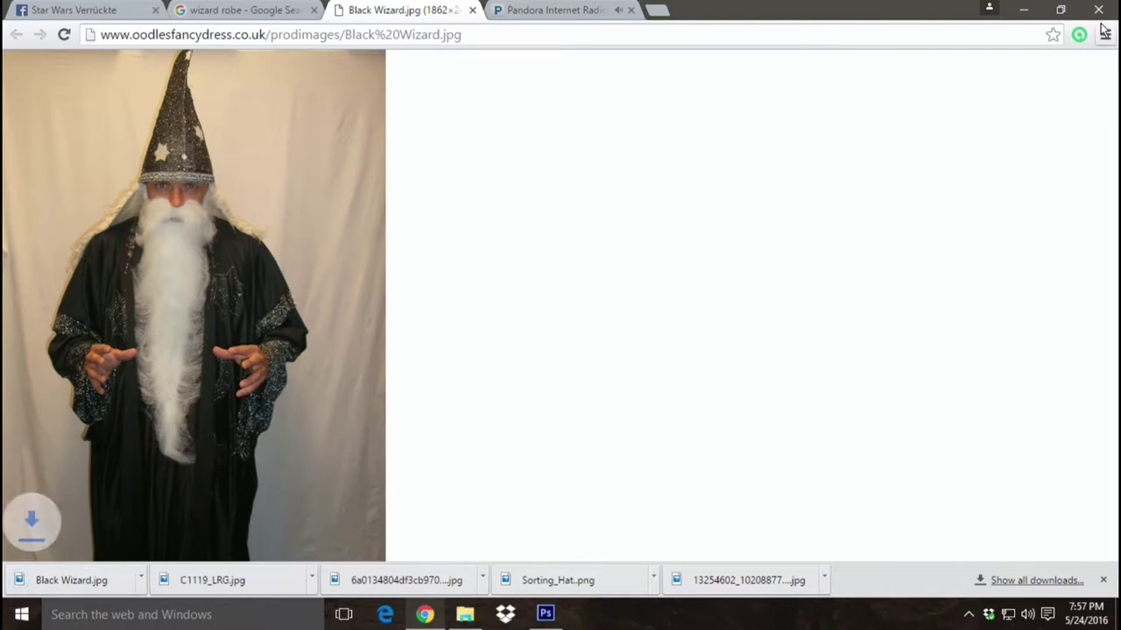
left_click(1022, 13)
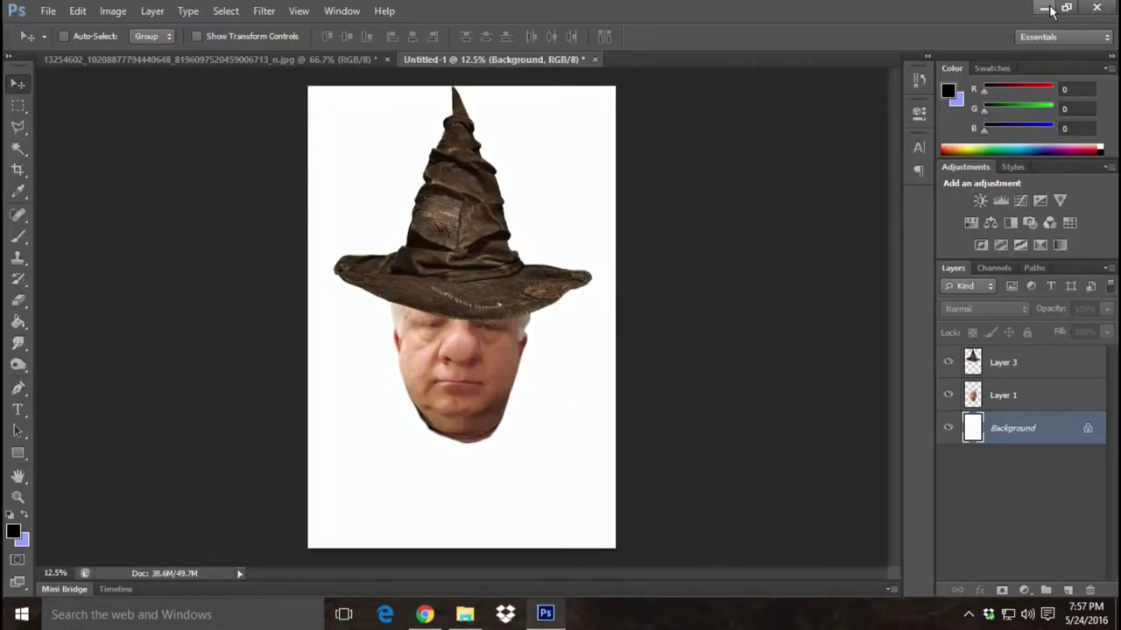
- Open the Black Wizard file from the desktop with Open with > Adobe Photoshop CS6
left_click(1043, 7)
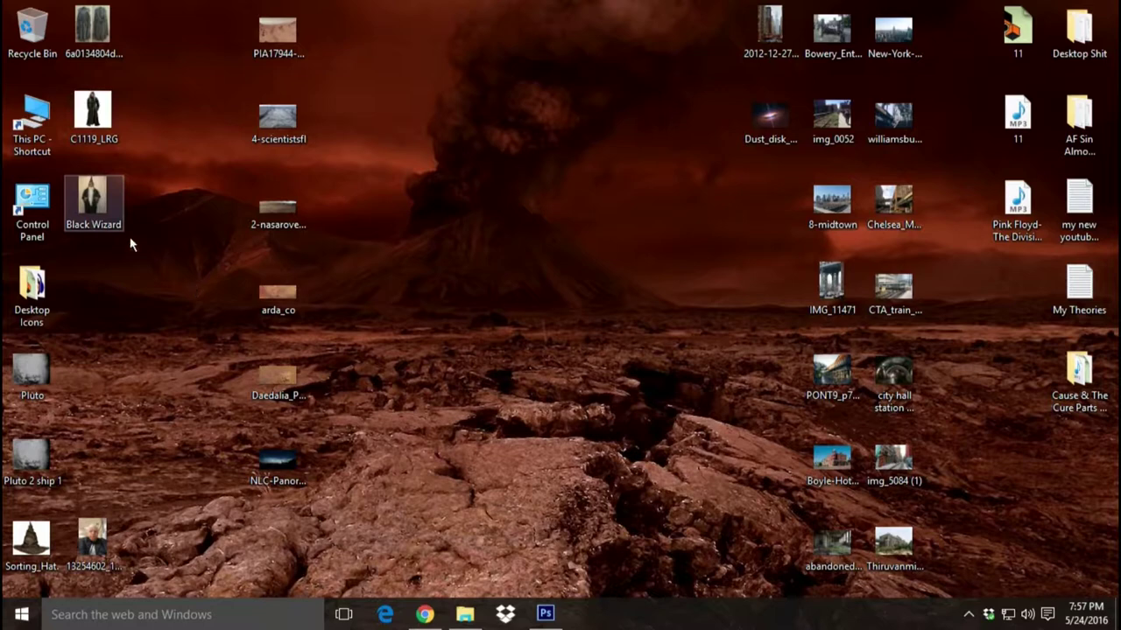
right_click(93, 219)
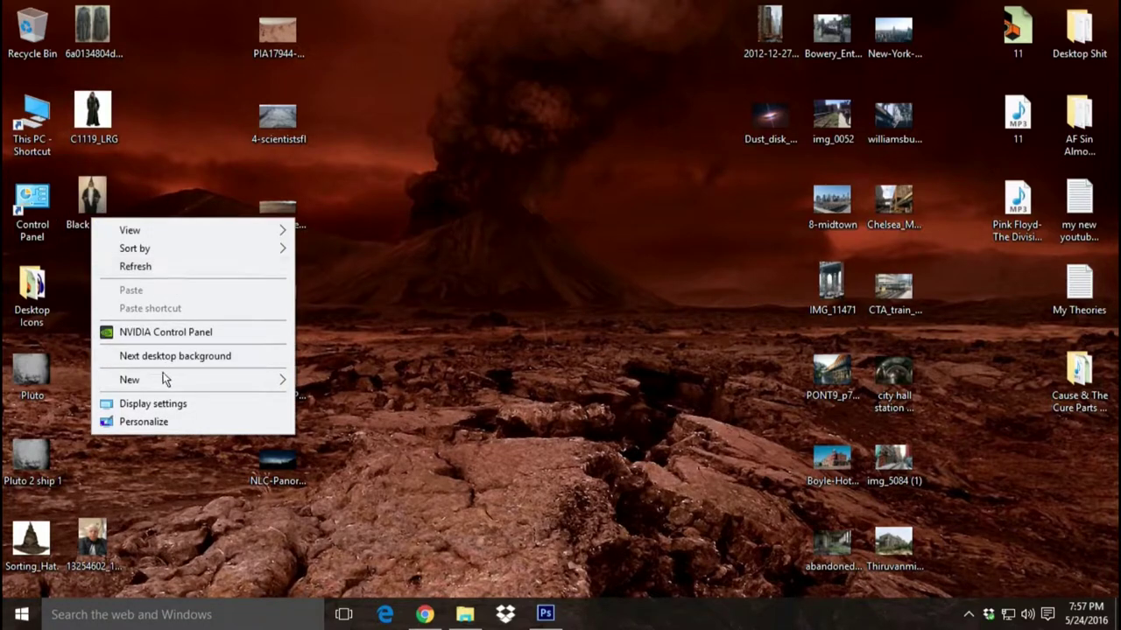
left_click(91, 200)
right_click(91, 200)
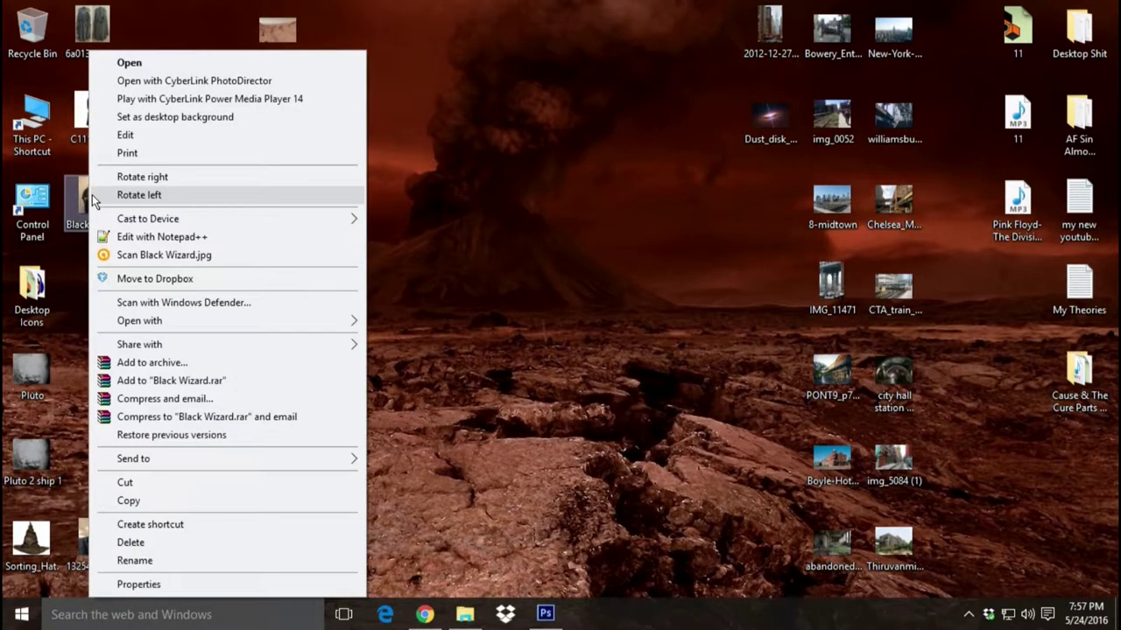
mouse_move(140, 320)
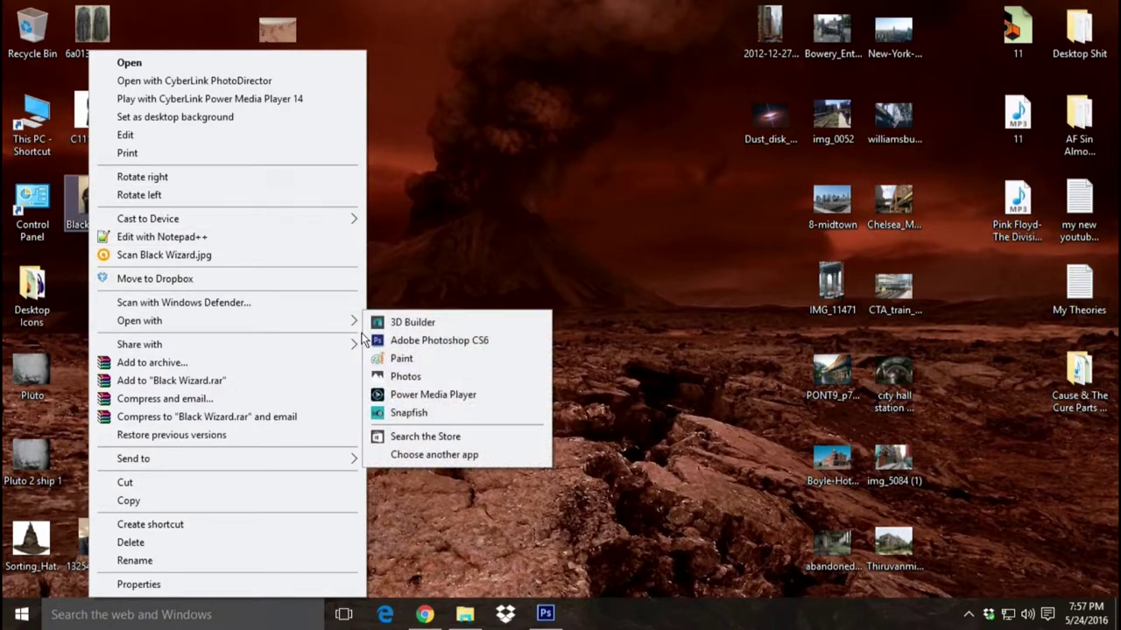
left_click(390, 342)
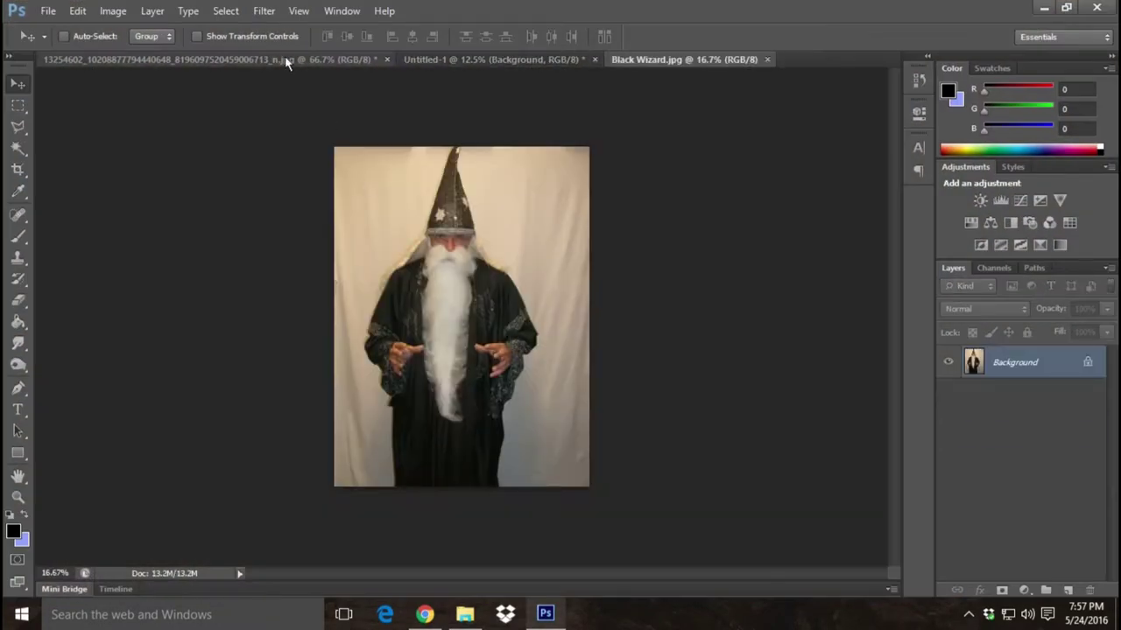
left_click(18, 148)
- Select the plain background around the wizard, then deselect it
left_click(394, 220)
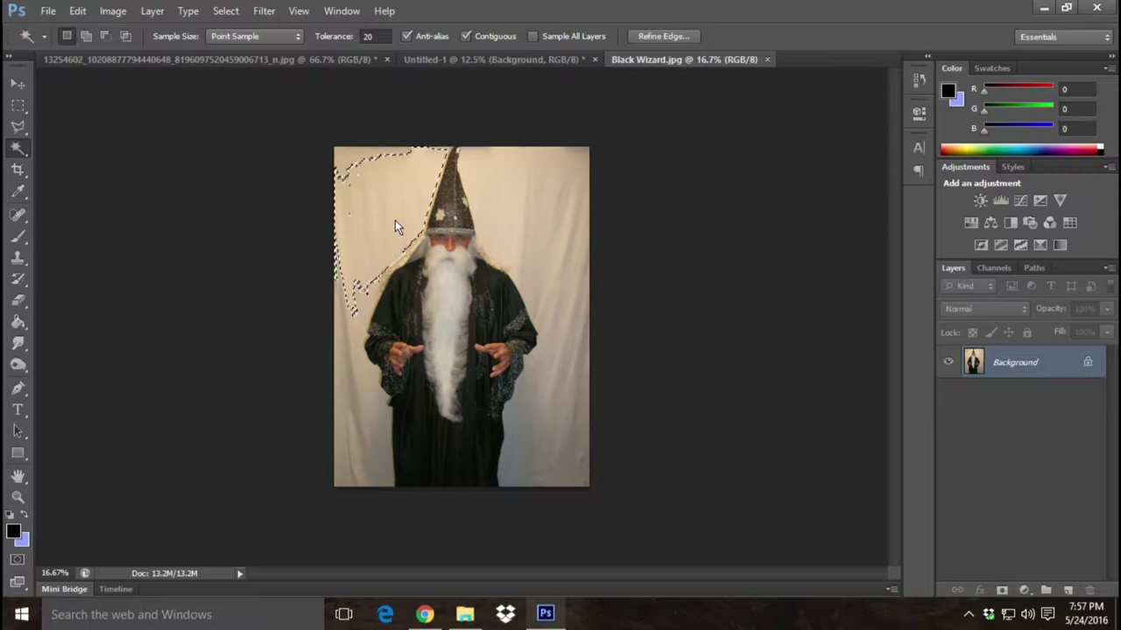
left_click(403, 177, "shift")
left_click(507, 201, "shift")
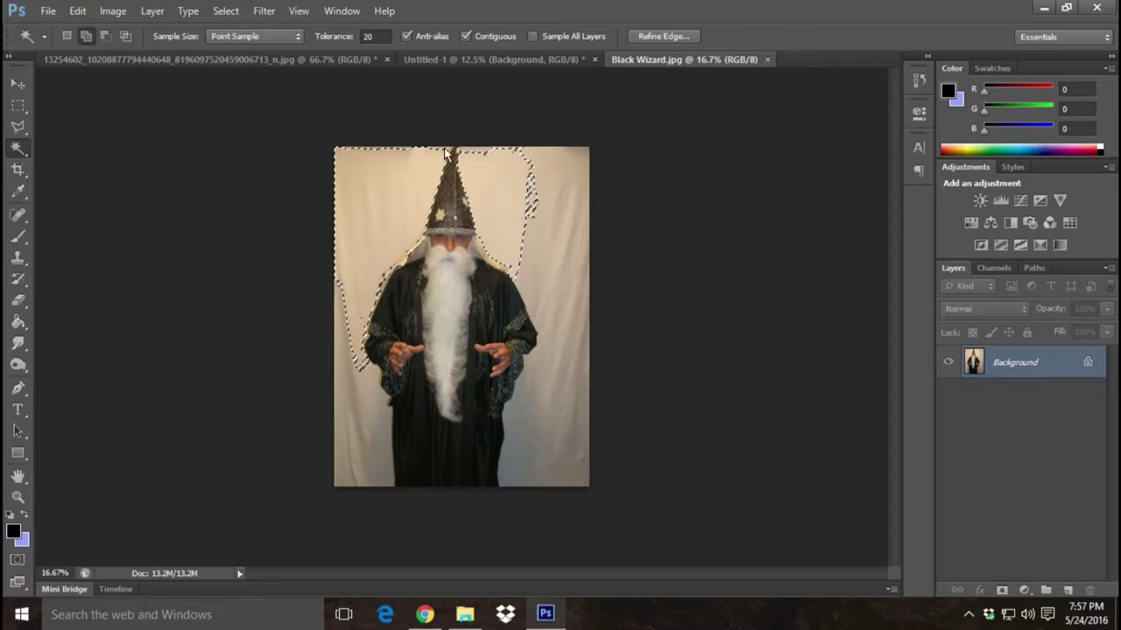
left_click(219, 11)
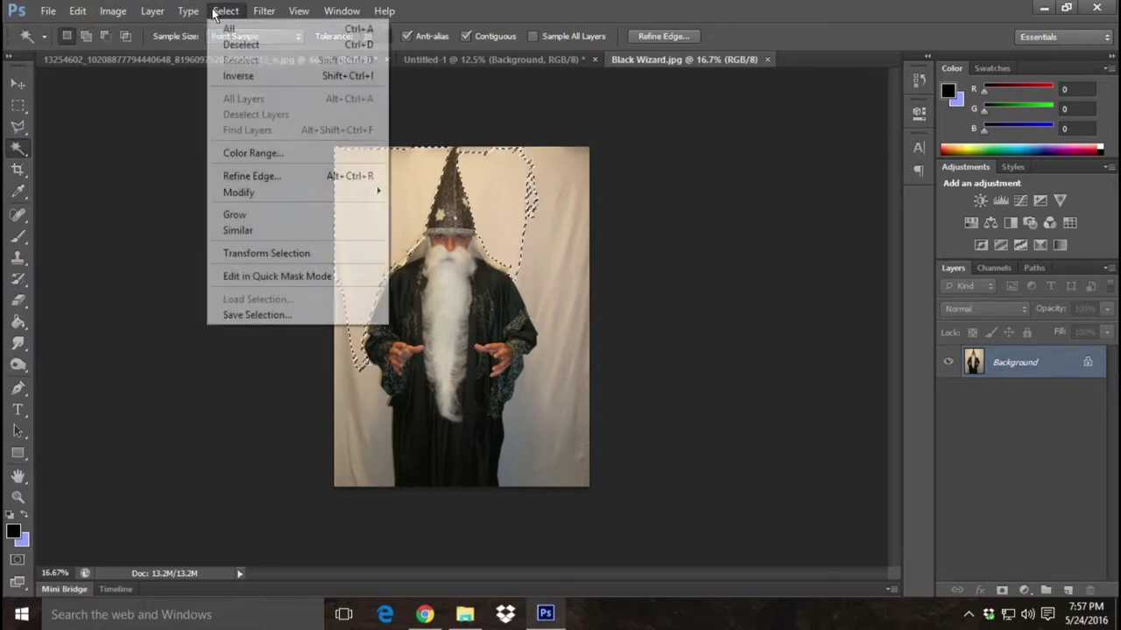
left_click(246, 44)
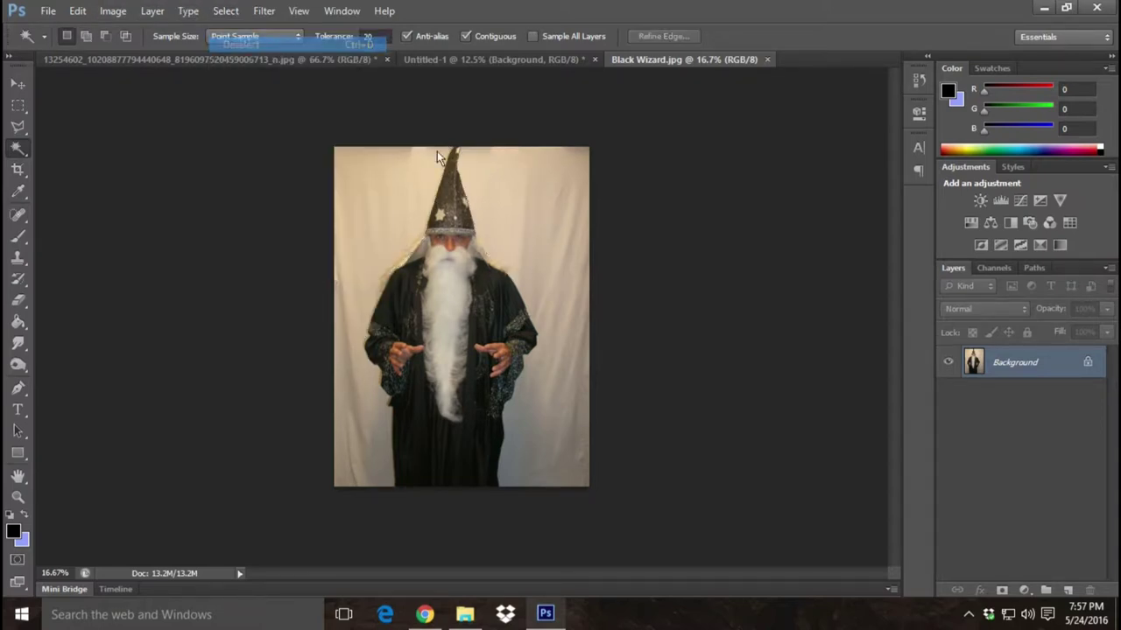
- In the Channels panel, show only Blue and duplicate it as Blue copy
left_click(996, 268)
left_click(943, 381)
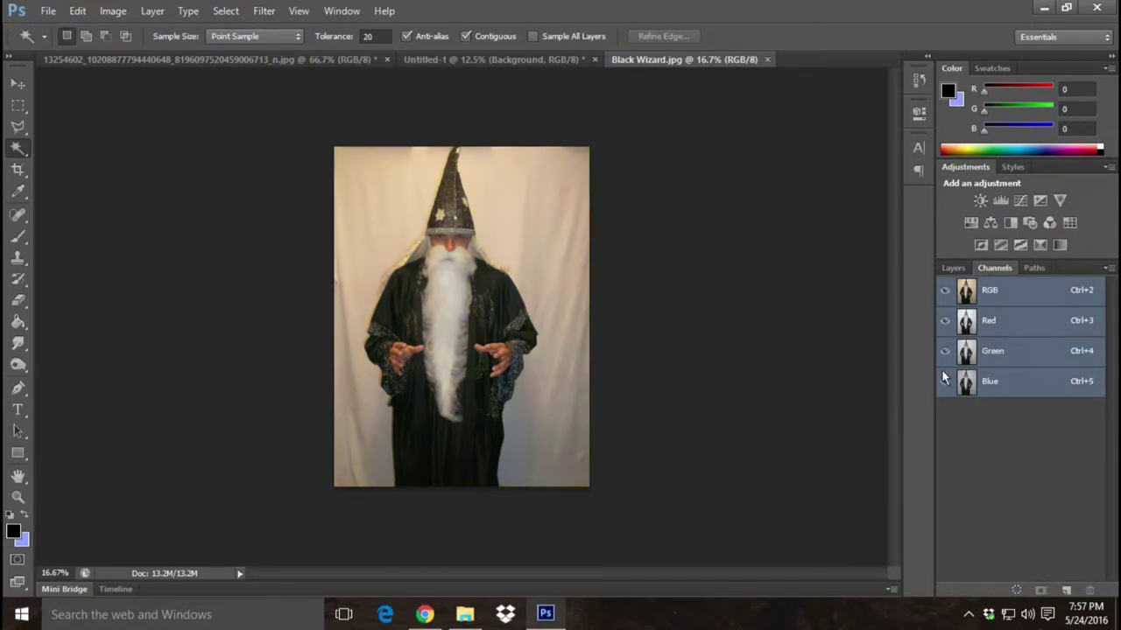
left_click(944, 351)
left_click(944, 320)
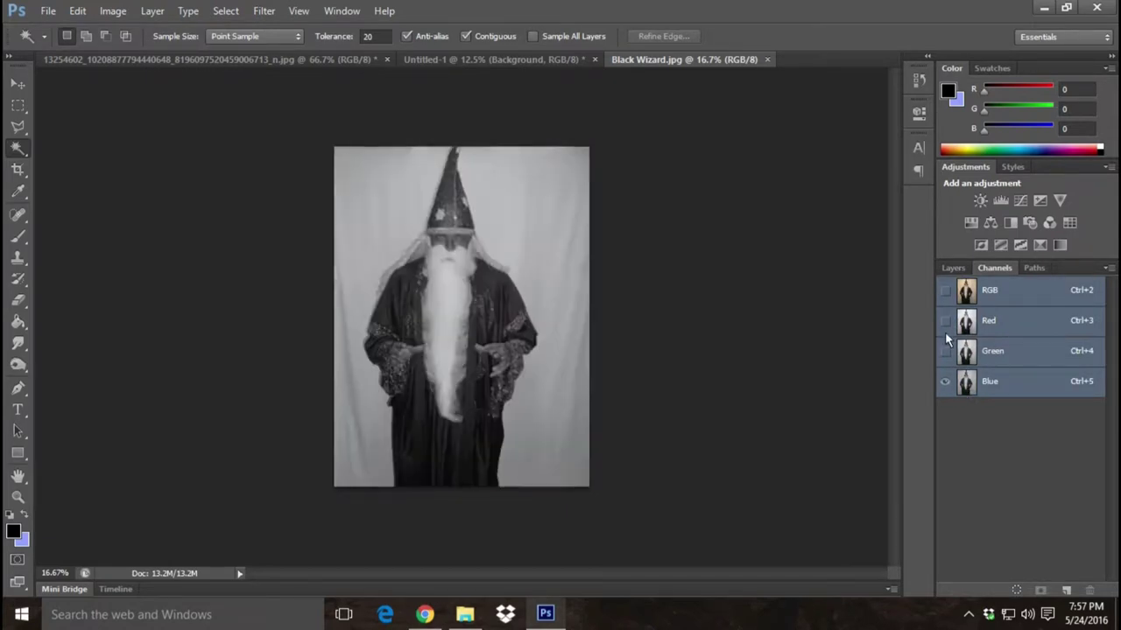
right_click(1020, 394)
left_click(1037, 408)
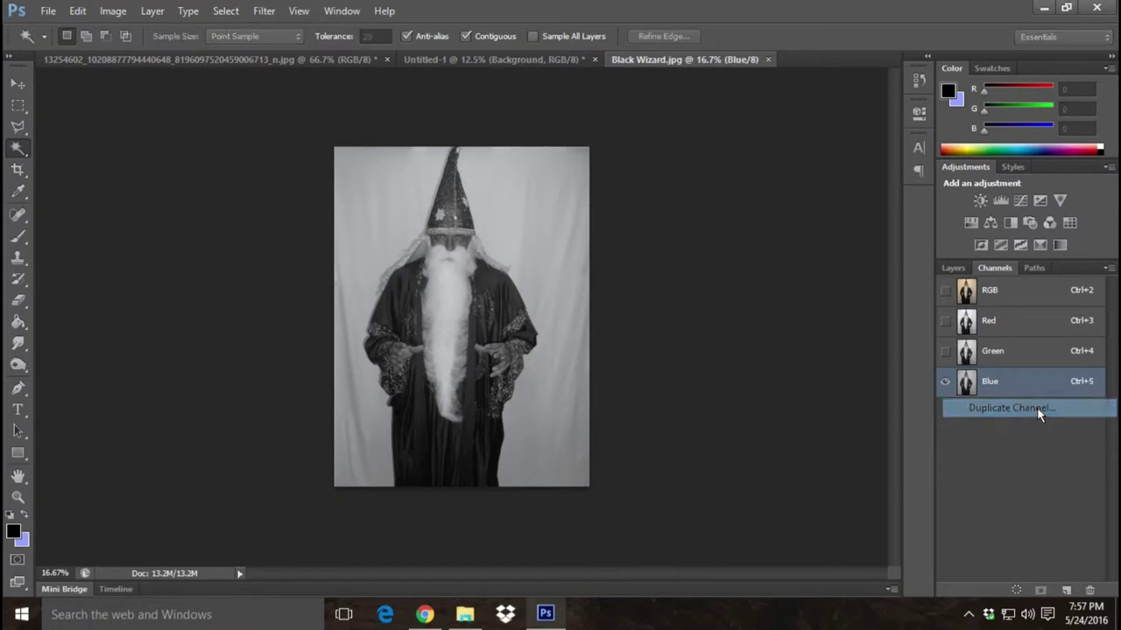
left_click(703, 186)
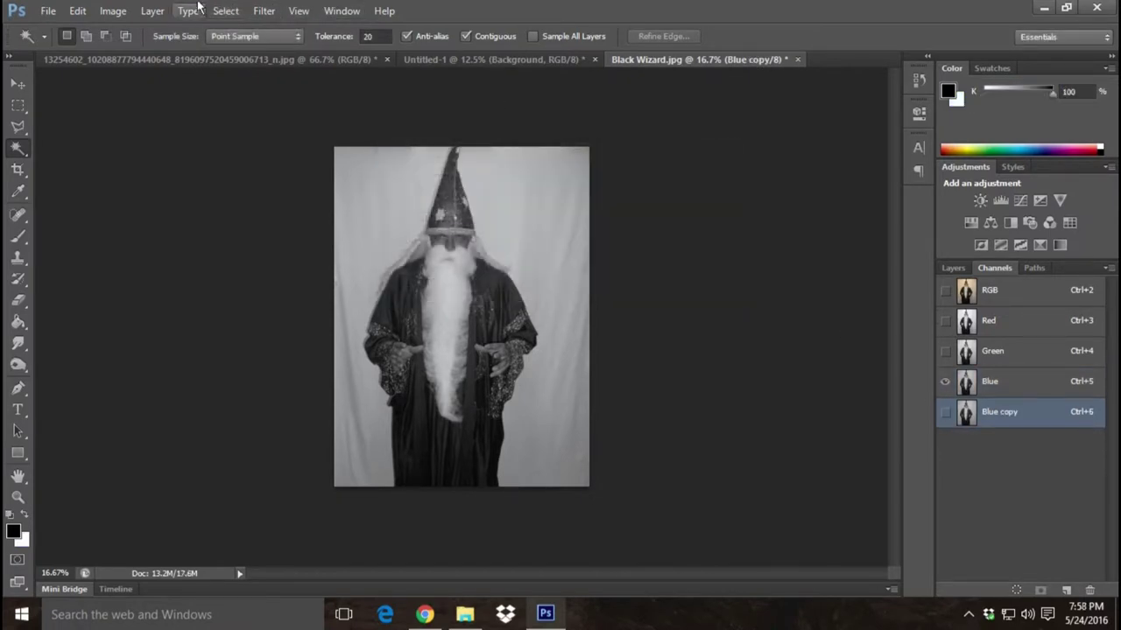
- Show only the Blue copy channel and open Image > Adjustments > Levels
left_click(150, 13)
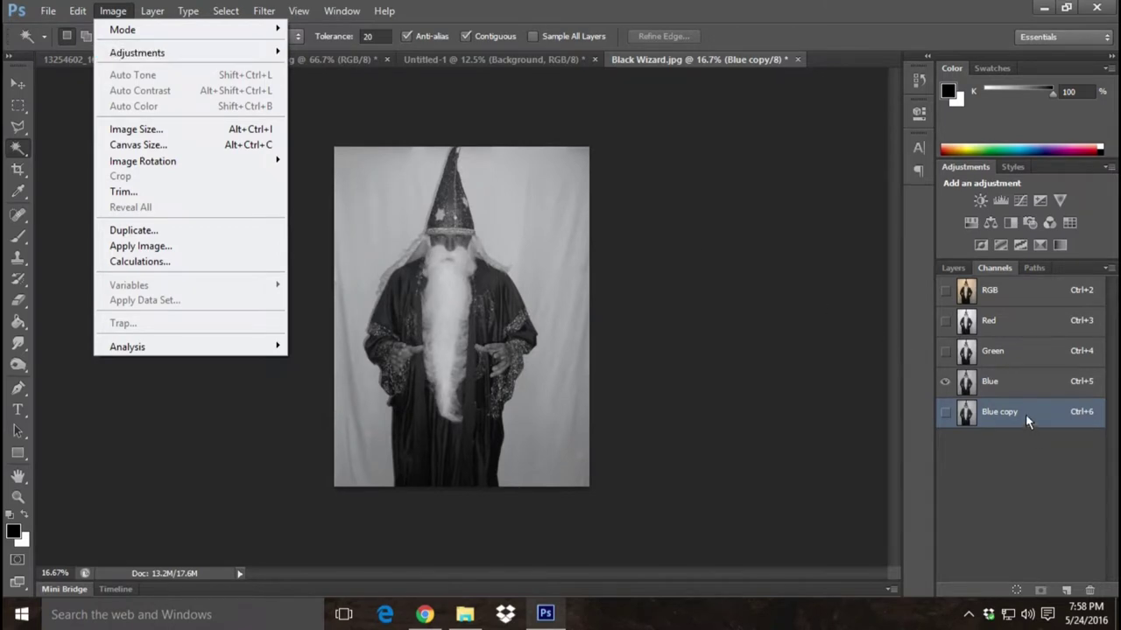
left_click(944, 411)
left_click(944, 381)
left_click(113, 10)
mouse_move(137, 52)
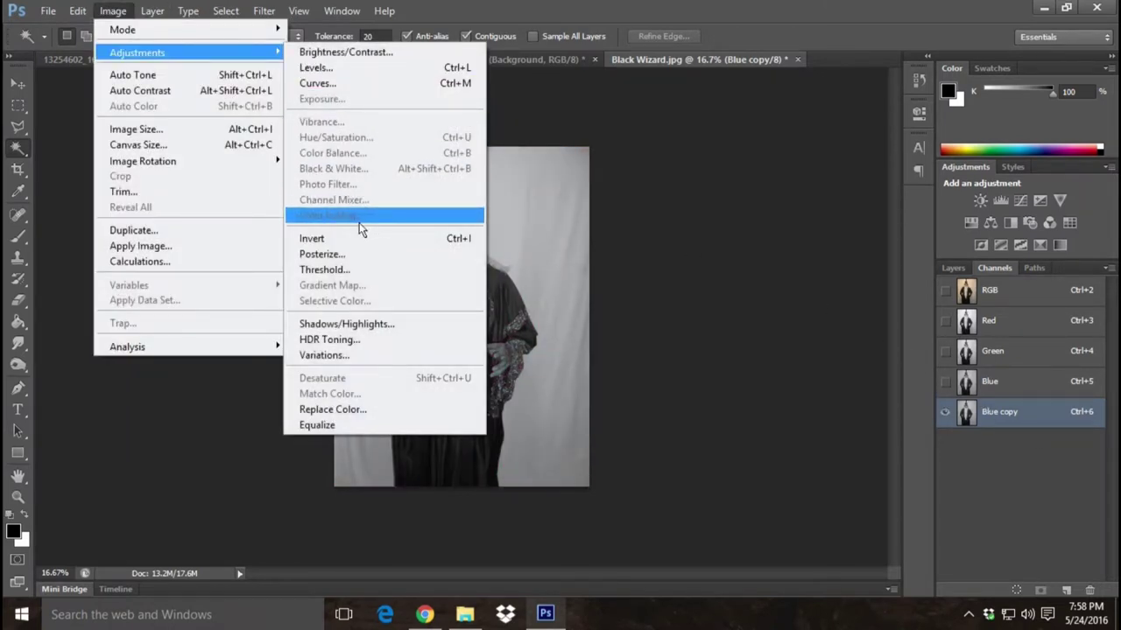
left_click(311, 70)
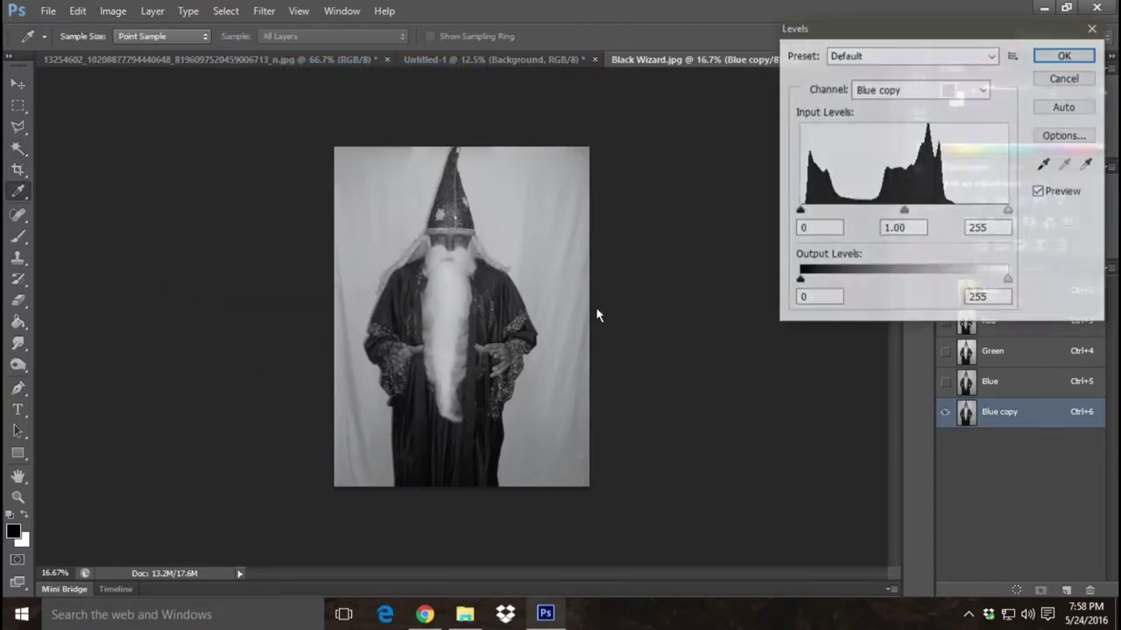
- Set the Levels input sliders to 115 black and 128 white, then apply
mouse_move(799, 282)
left_mouse_down()
mouse_move(815, 282)
mouse_move(800, 282)
left_mouse_up()
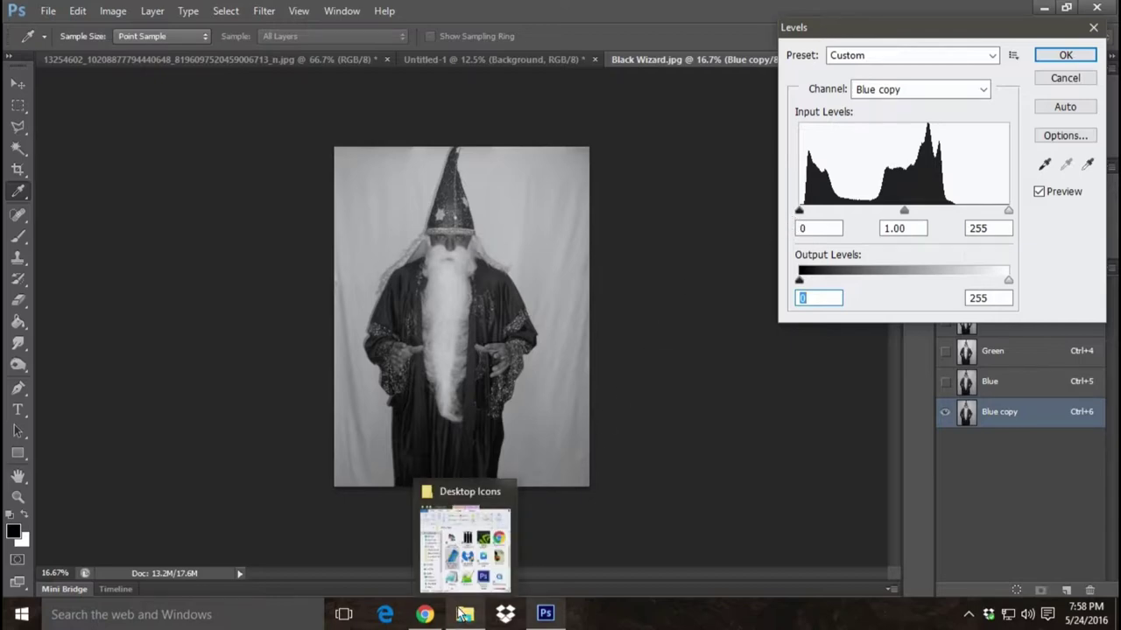
mouse_move(464, 615)
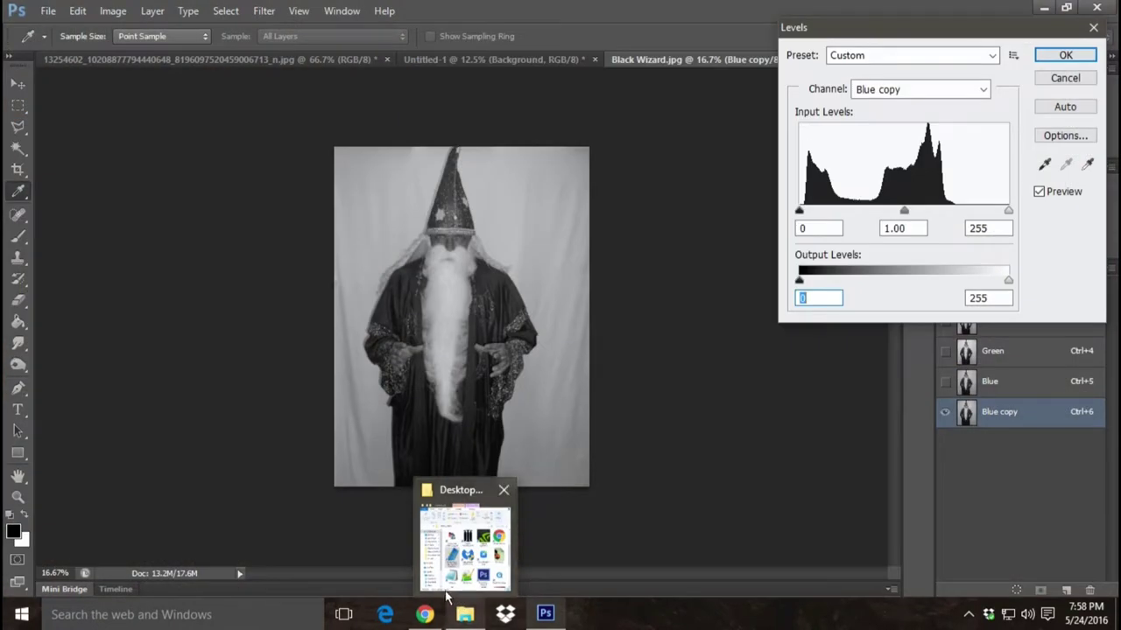
left_click_drag(800, 211, 890, 215)
mouse_move(1008, 211)
left_mouse_down()
mouse_move(890, 227)
mouse_move(1013, 226)
mouse_move(895, 232)
mouse_move(895, 215)
left_mouse_up()
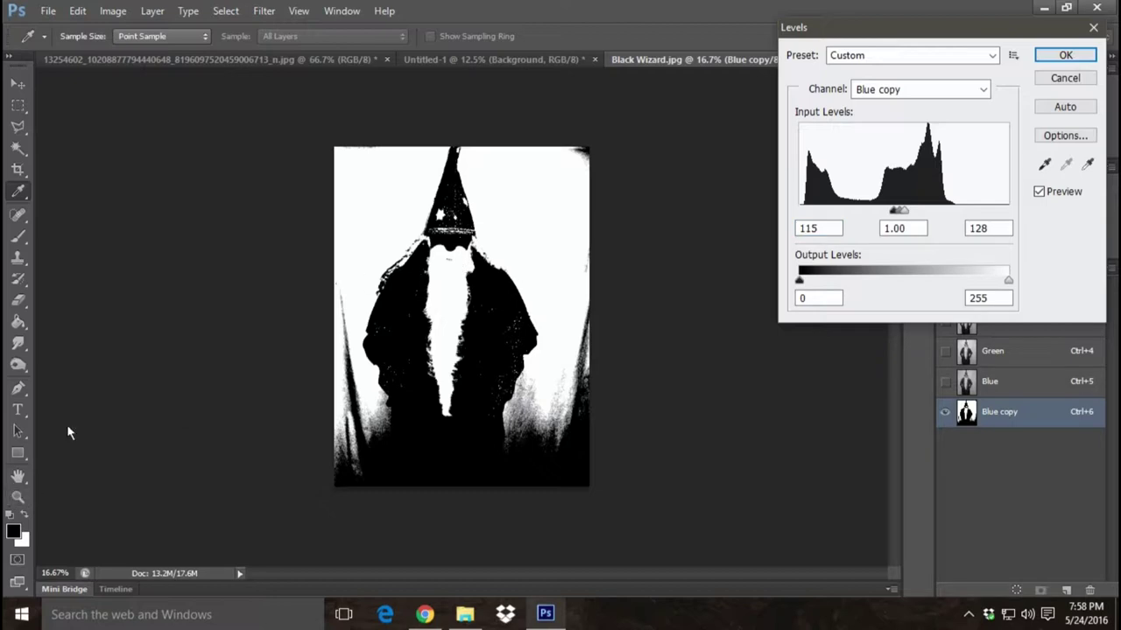
key("Return")
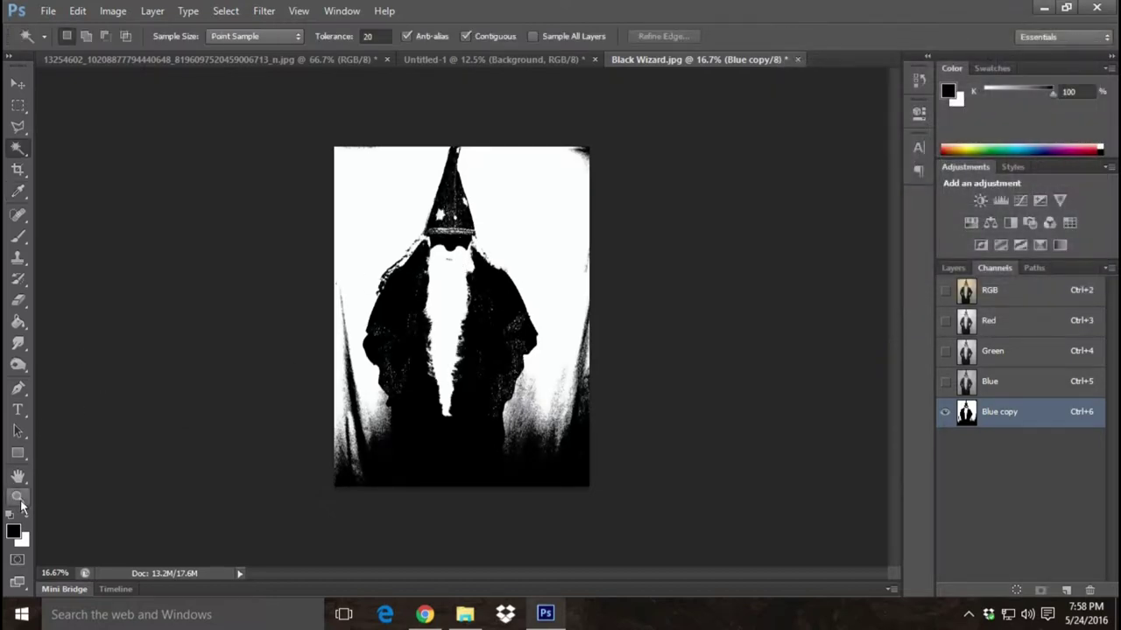
- Zoom in and start a Polygonal Lasso outline from the right shoulder down the robe's right side
left_click(17, 498)
left_click(455, 296)
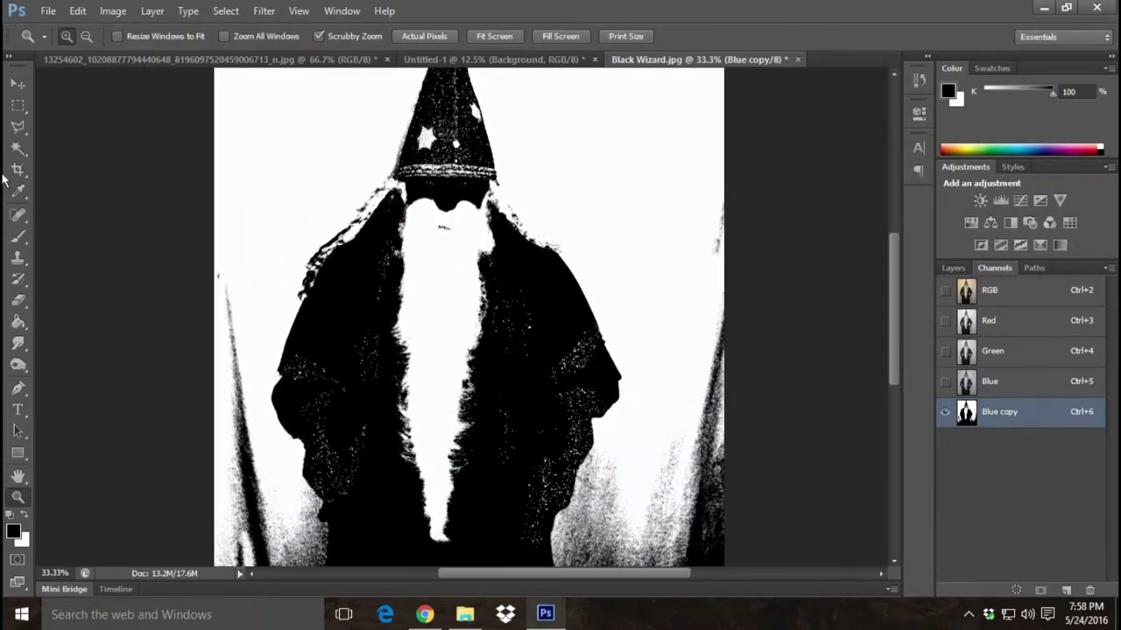
left_click(18, 126)
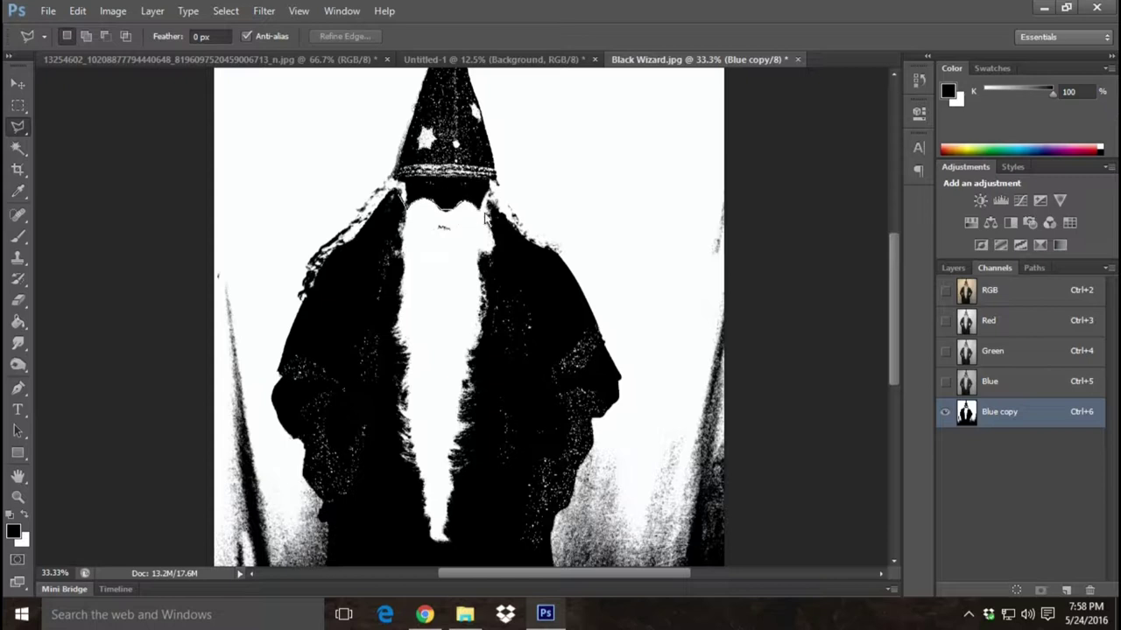
left_click(562, 282)
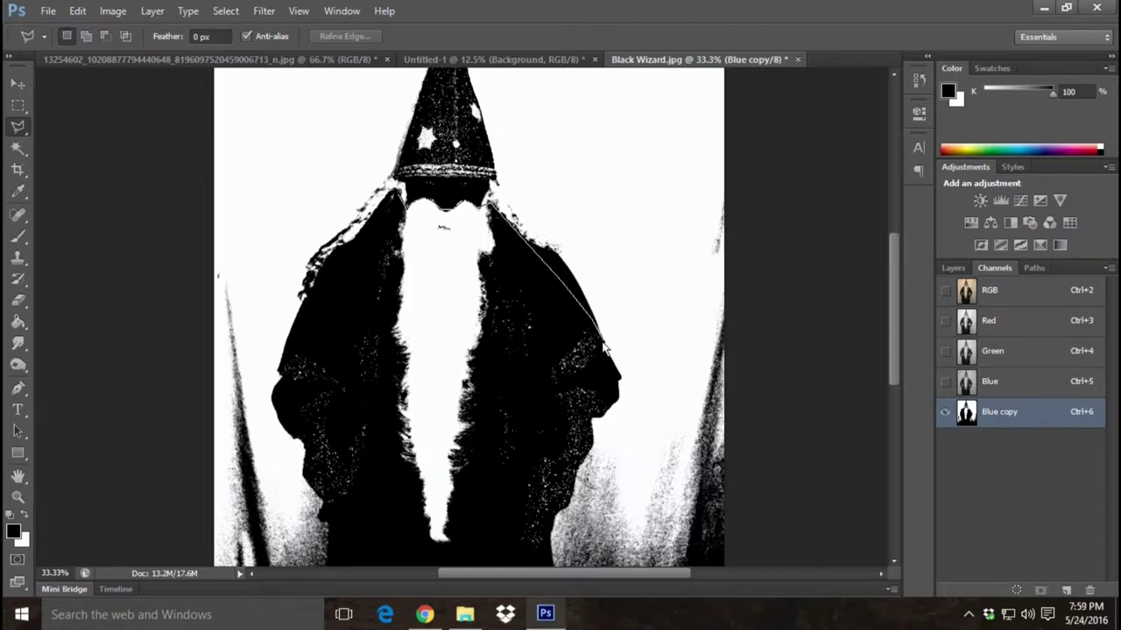
left_click(603, 346)
left_click(615, 382)
left_click(601, 419)
- Continue the outline along the robe's bottom and left side, then close it into a selection
left_click(474, 547)
left_click(427, 556)
left_click(324, 505)
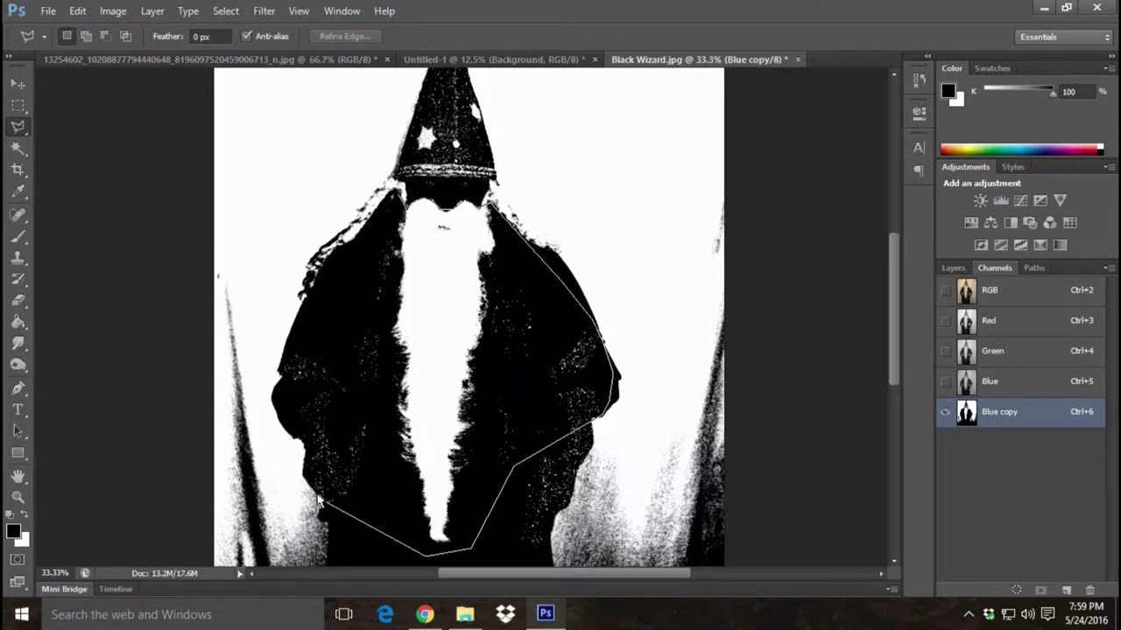
left_click(306, 462)
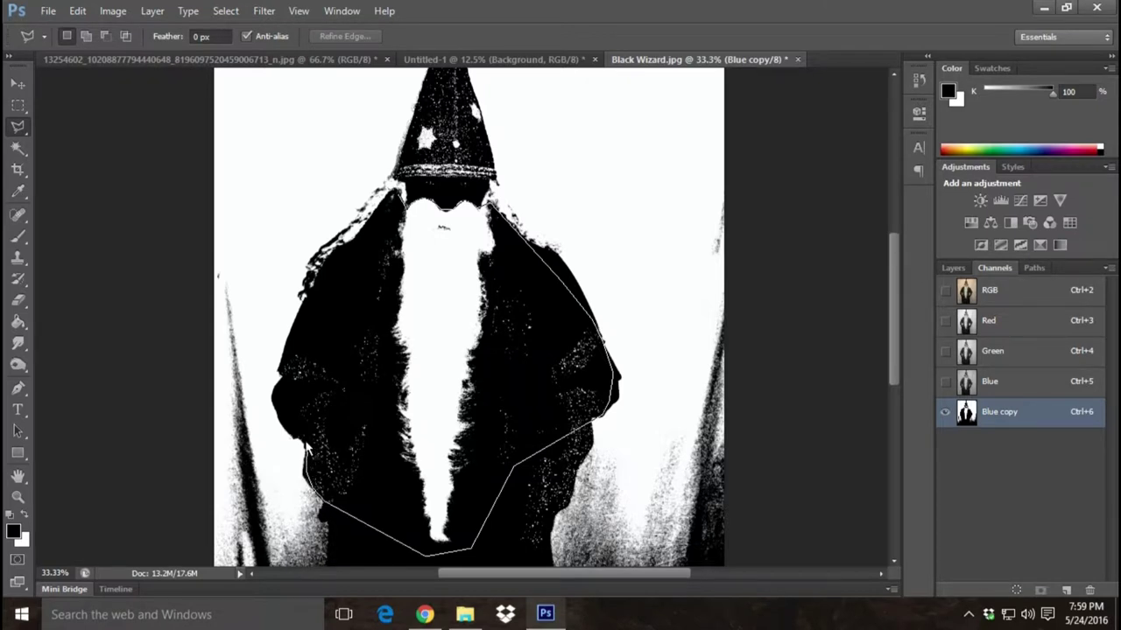
left_click(281, 373)
left_click(400, 199)
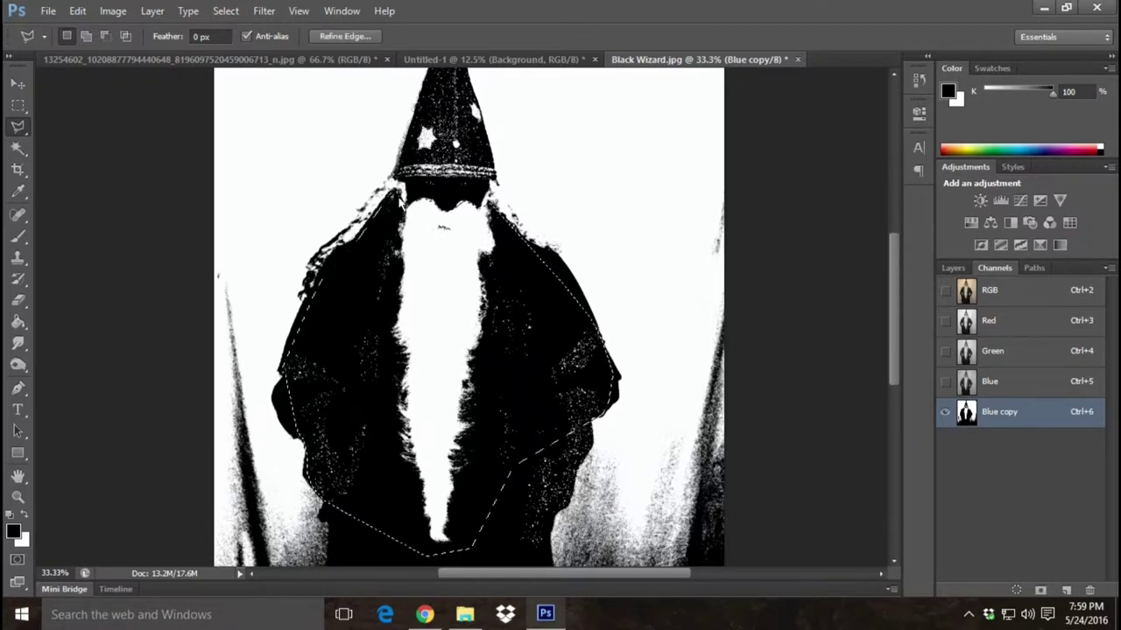
left_click(19, 238)
- Paint the beard black inside the selection, then invert the selection to everything outside the robe
mouse_move(289, 227)
left_mouse_down()
mouse_move(679, 324)
mouse_move(661, 552)
left_mouse_up()
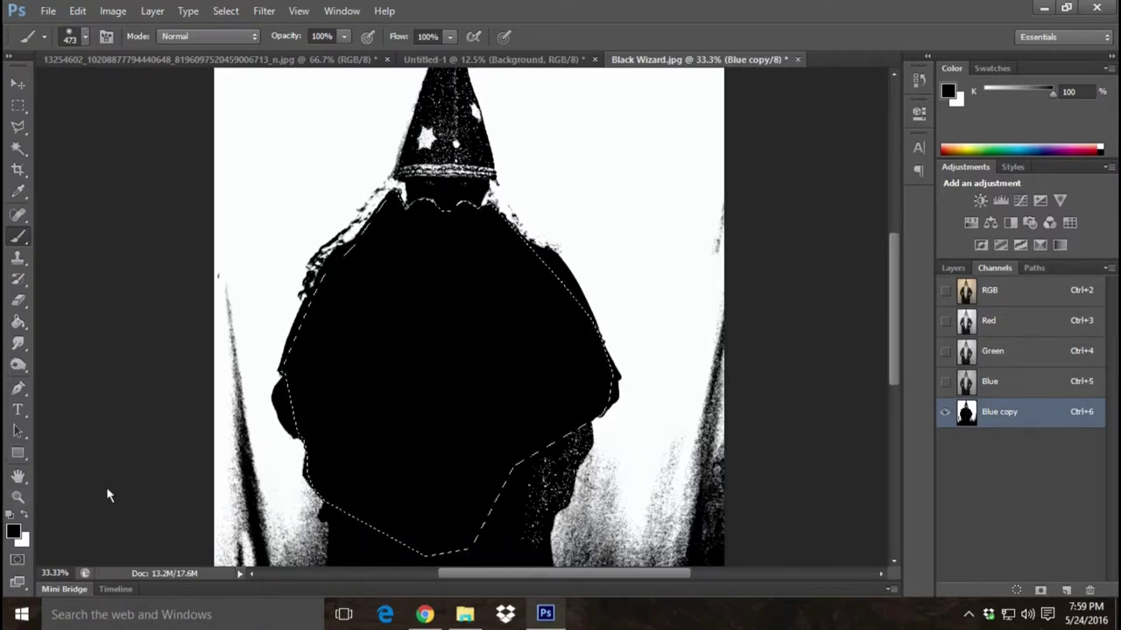
key("x")
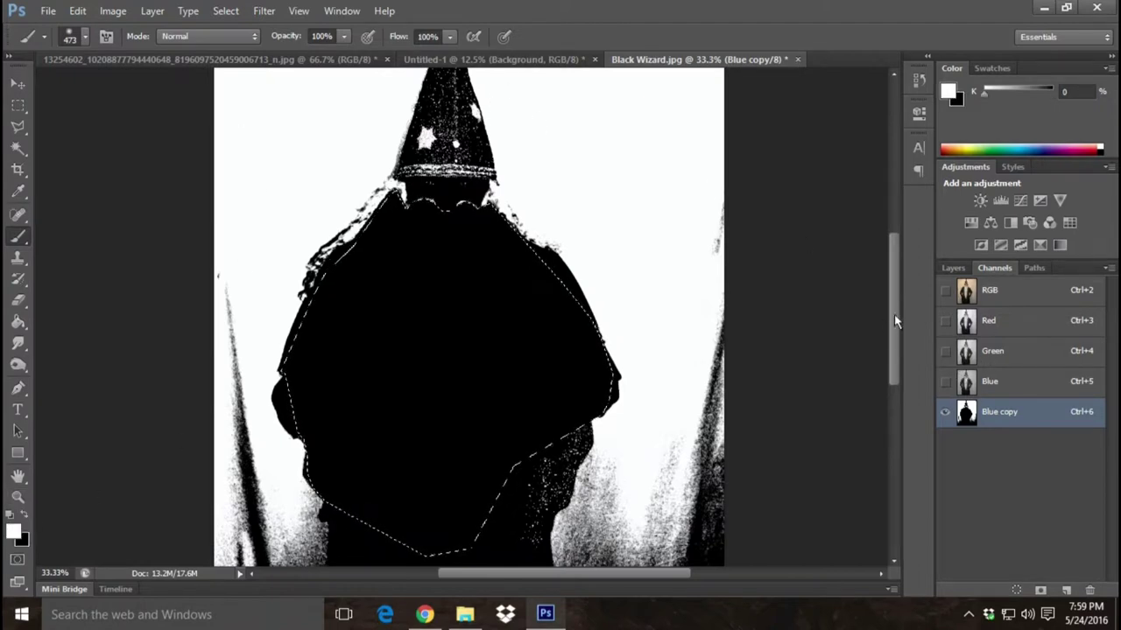
left_click_drag(894, 313, 897, 273)
left_click(226, 11)
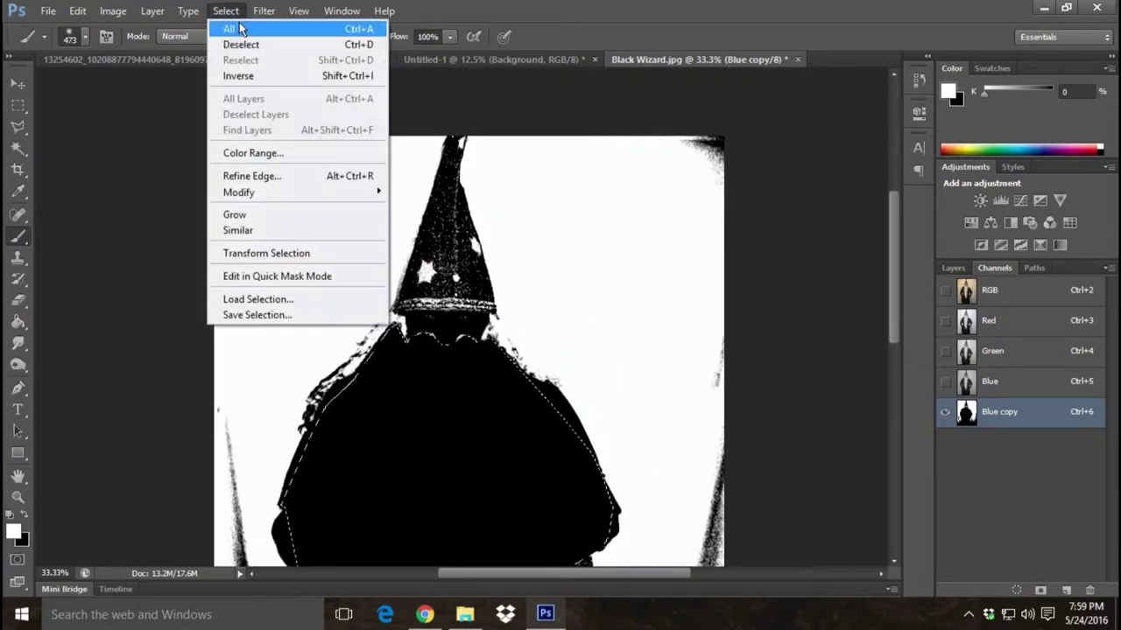
left_click(259, 76)
- Paint white over the hat and rough edges, then undo the two strokes that erased the hat
left_click_drag(442, 254, 560, 411)
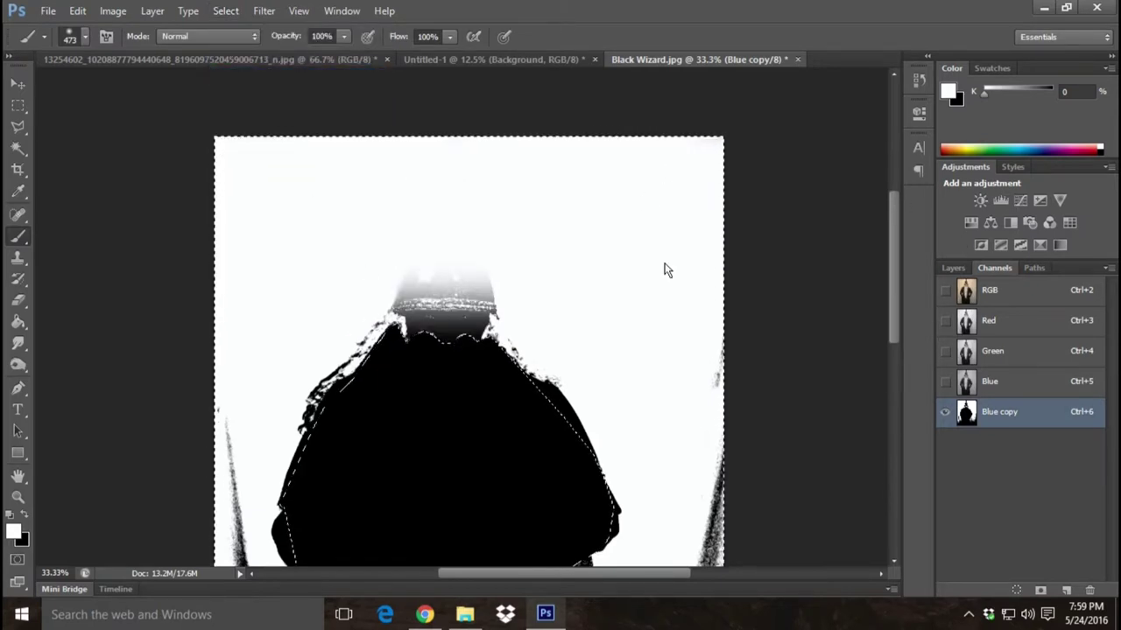
left_click_drag(350, 341, 534, 350)
left_click_drag(333, 394, 569, 420)
left_click_drag(604, 473, 280, 525)
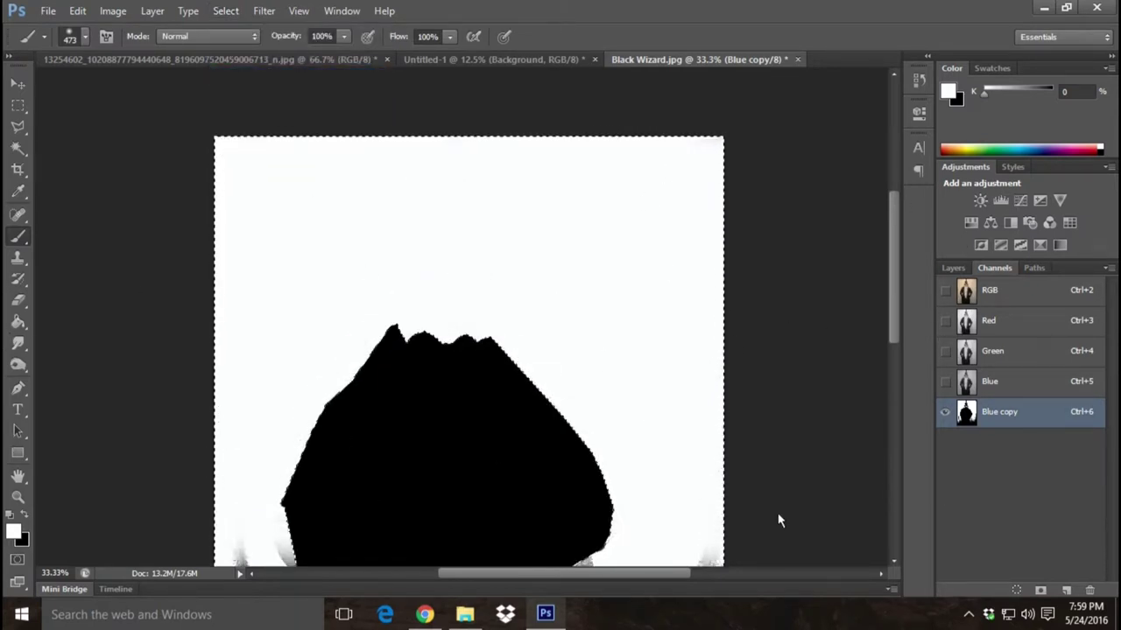
scroll(648, 453, "down", 2)
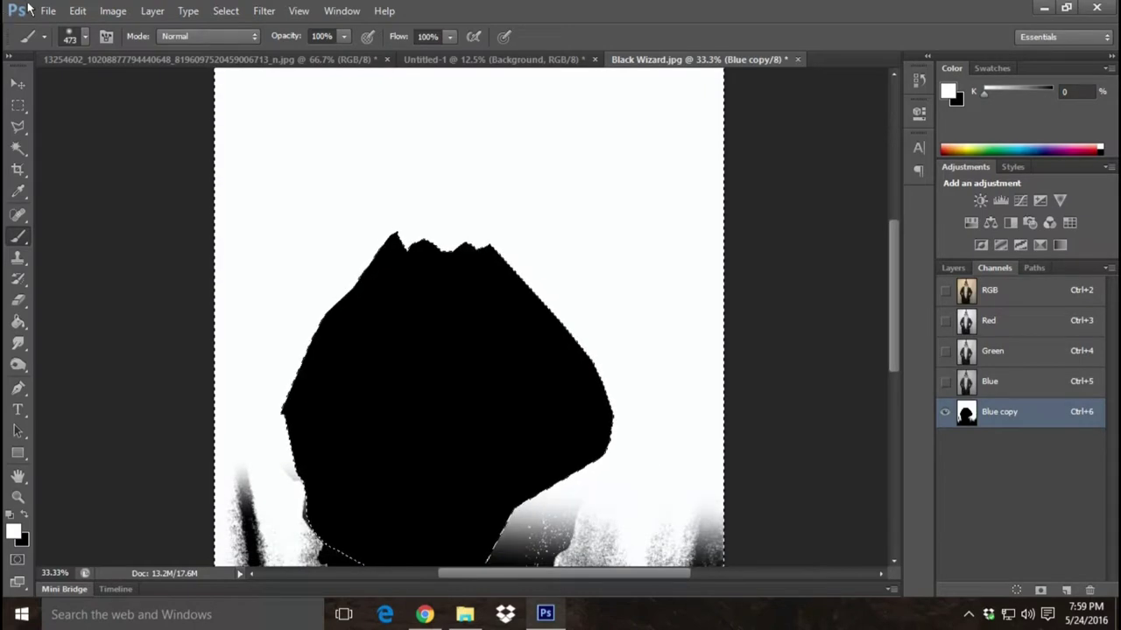
left_click(78, 10)
left_click(105, 42)
left_click(78, 10)
left_click(105, 42)
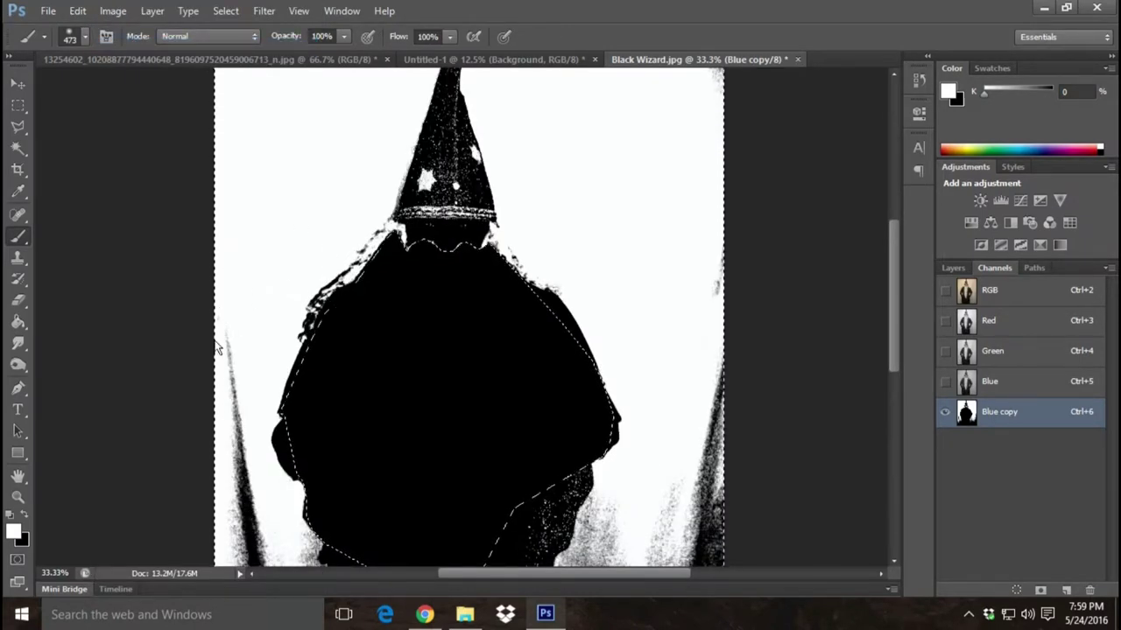
- Paint out the dark streaks along the image edges with a softer brush, including the lower-left area
left_click_drag(223, 310, 227, 490)
mouse_move(684, 200)
left_mouse_down()
mouse_move(716, 450)
mouse_move(635, 422)
mouse_move(575, 563)
left_mouse_up()
scroll(715, 450, "down", 3)
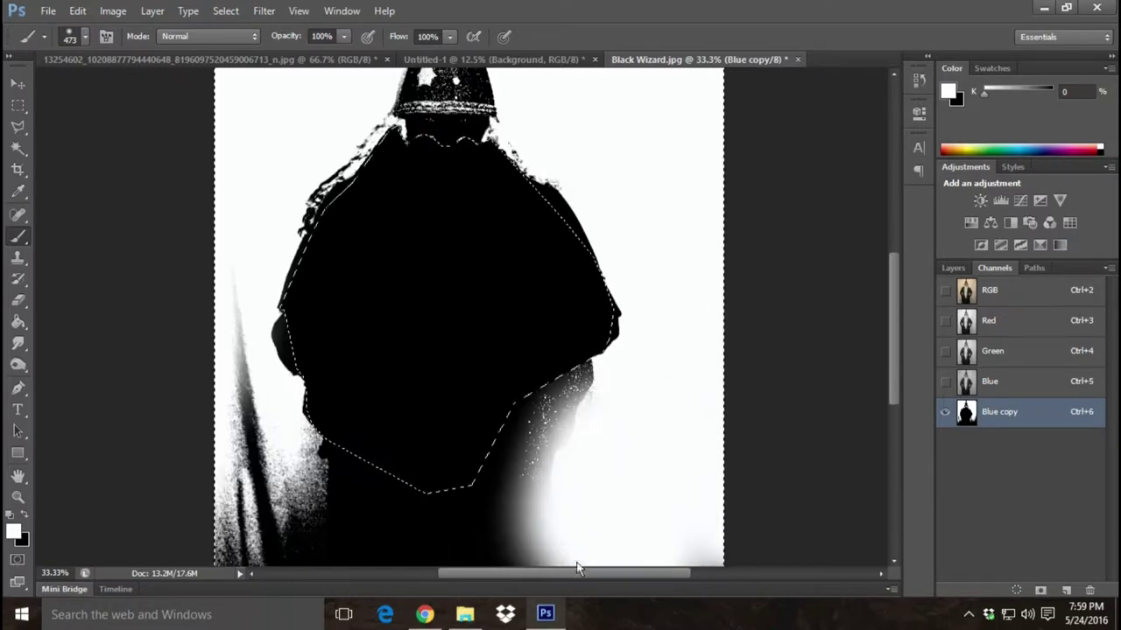
left_click_drag(254, 359, 280, 561)
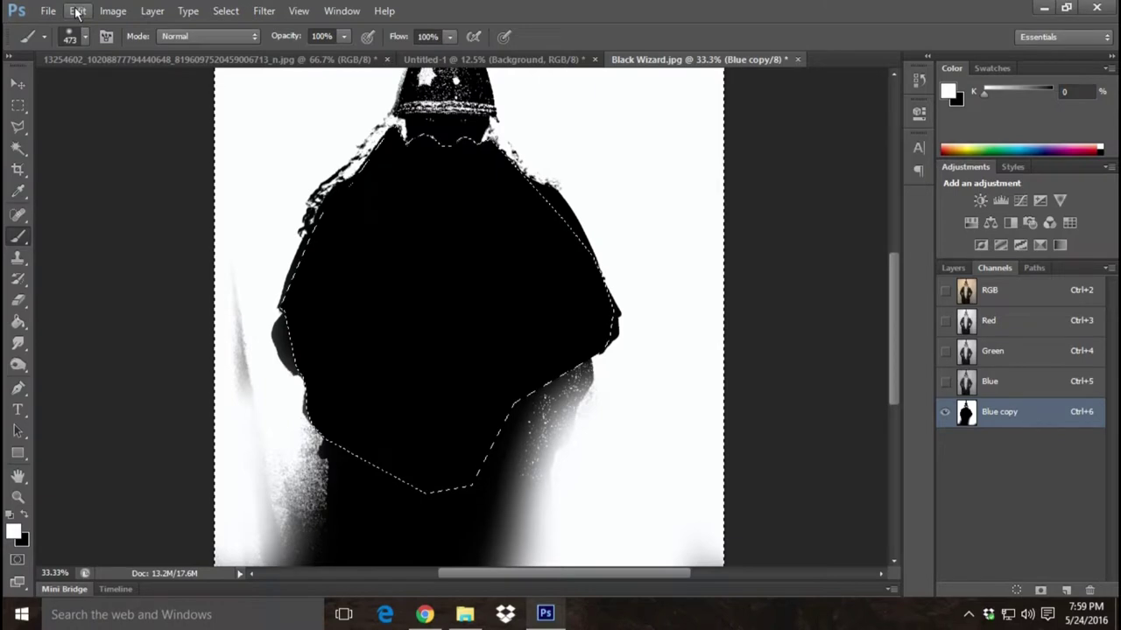
left_click(77, 36)
left_click(38, 131)
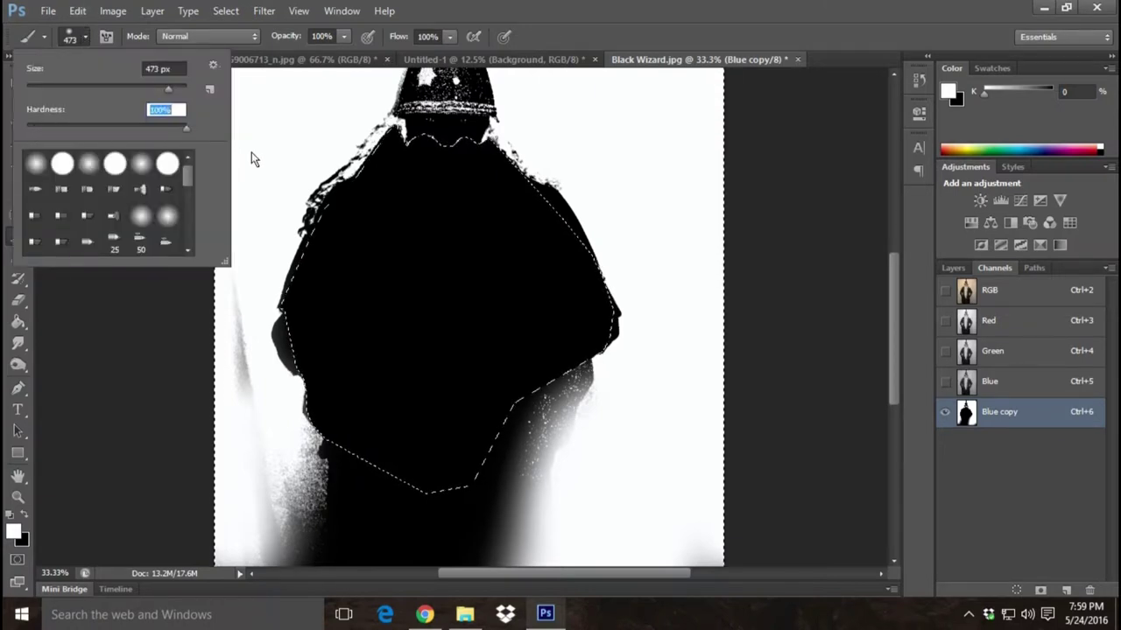
key("Return")
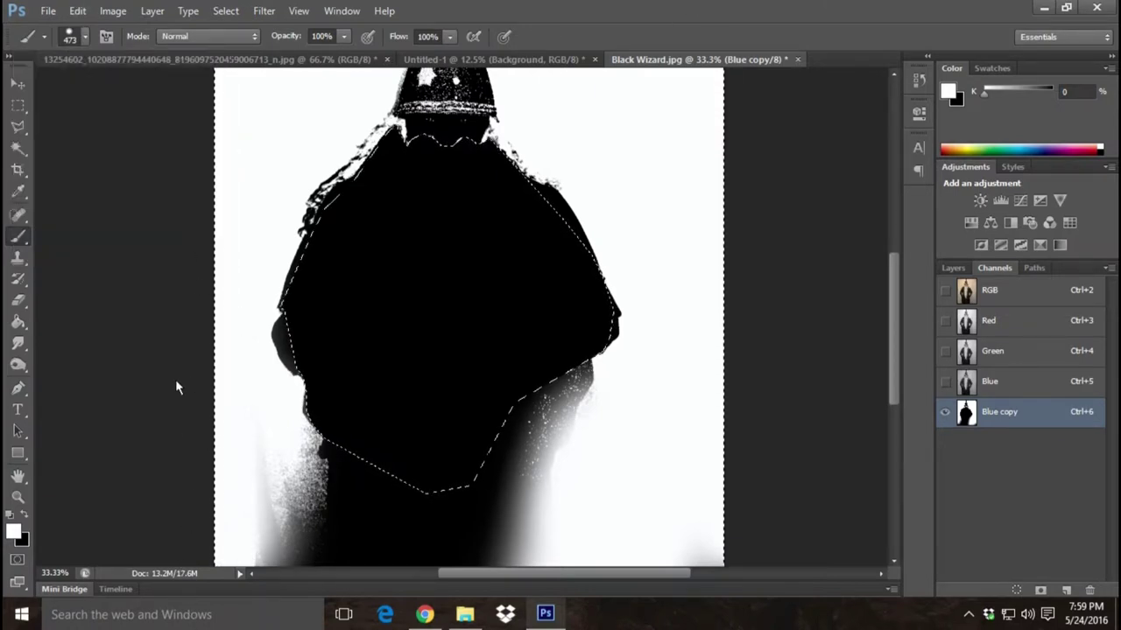
mouse_move(228, 490)
left_mouse_down()
mouse_move(244, 568)
mouse_move(262, 500)
mouse_move(292, 495)
mouse_move(562, 556)
left_mouse_up()
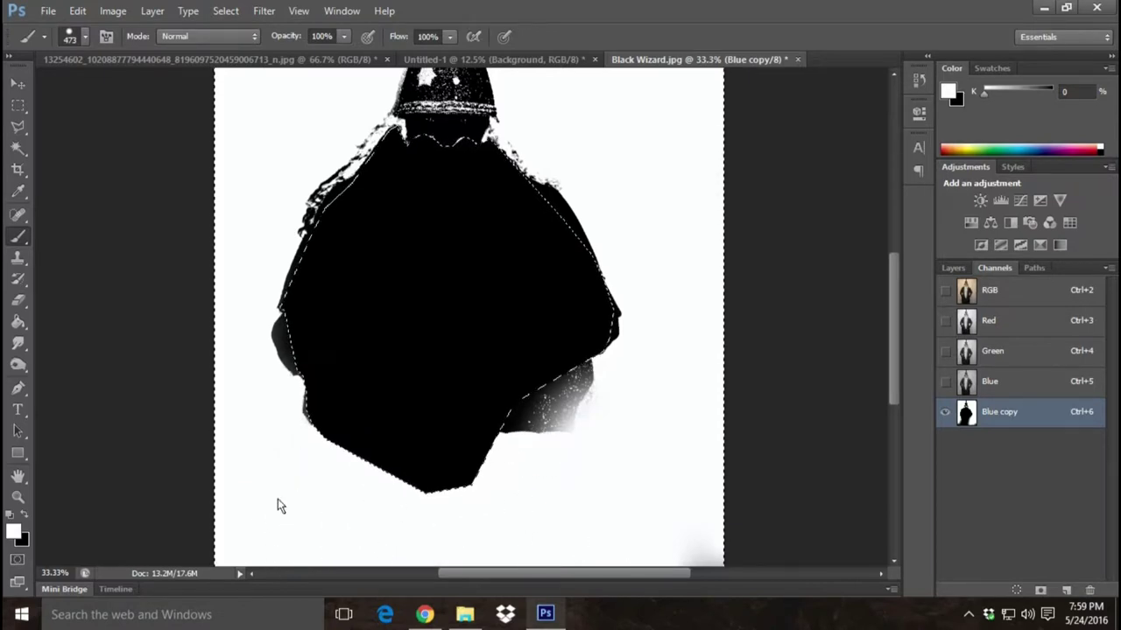
- Paint white over the wizard's hat and the top-right specks in the Blue copy channel, then deselect
scroll(590, 517, "up", 1)
scroll(563, 445, "up", 4)
mouse_move(393, 238)
left_mouse_down()
mouse_move(426, 218)
mouse_move(385, 86)
left_mouse_up()
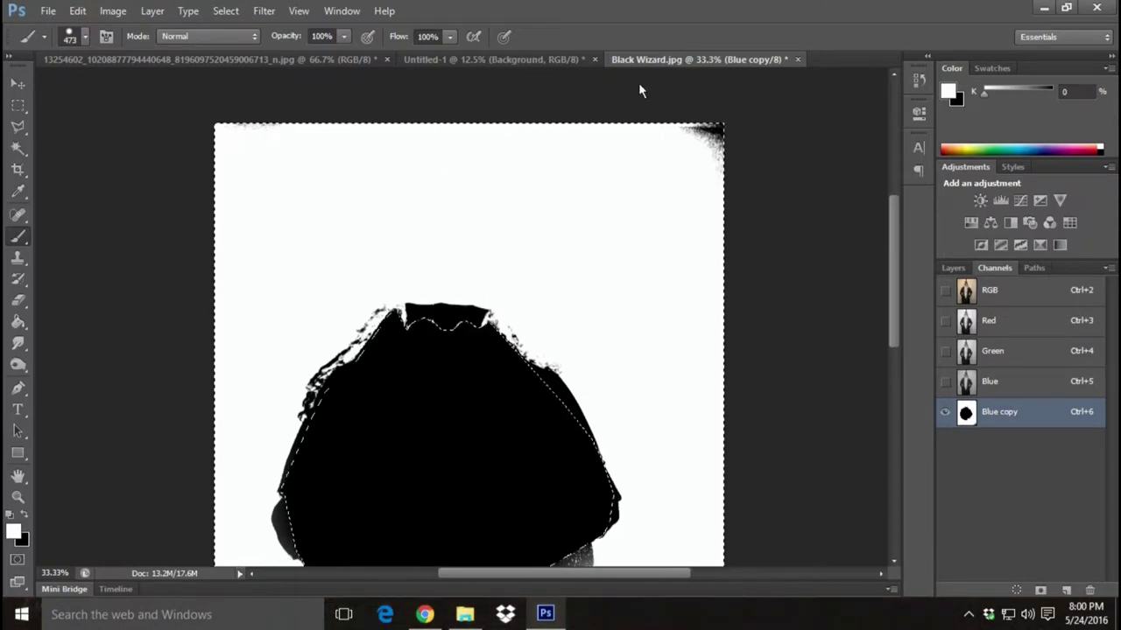
left_click_drag(692, 122, 490, 131)
left_click(226, 11)
left_click(229, 42)
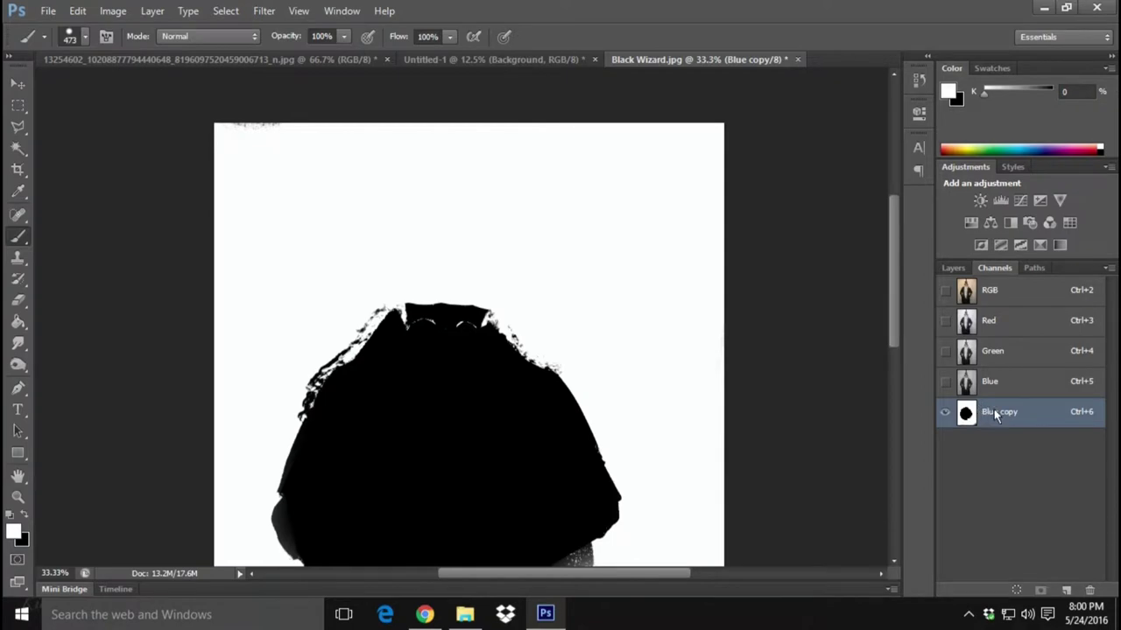
- Load the Blue copy channel as a selection and show the full-colour RGB photo beneath it
left_click(1016, 592)
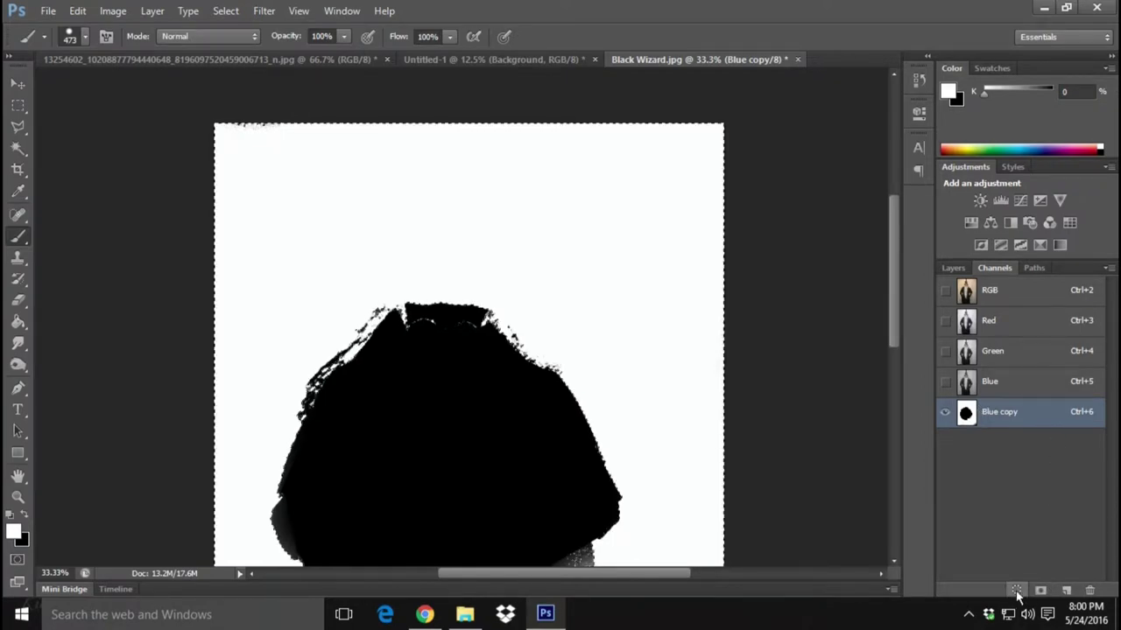
scroll(781, 487, "down", 2)
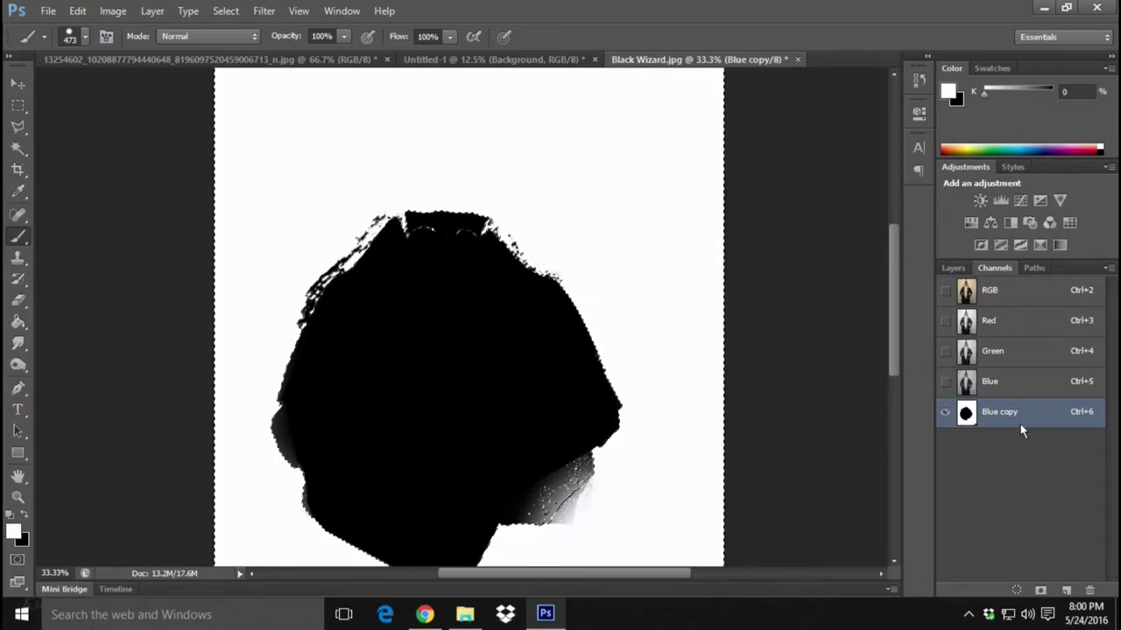
left_click(954, 267)
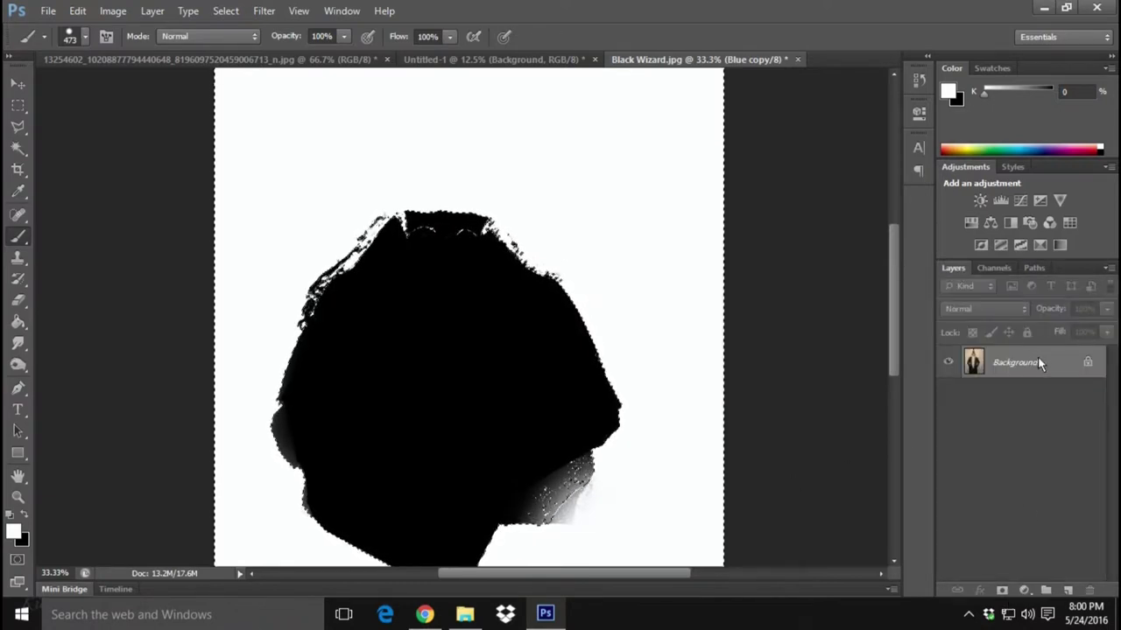
left_click(989, 268)
left_click(944, 290)
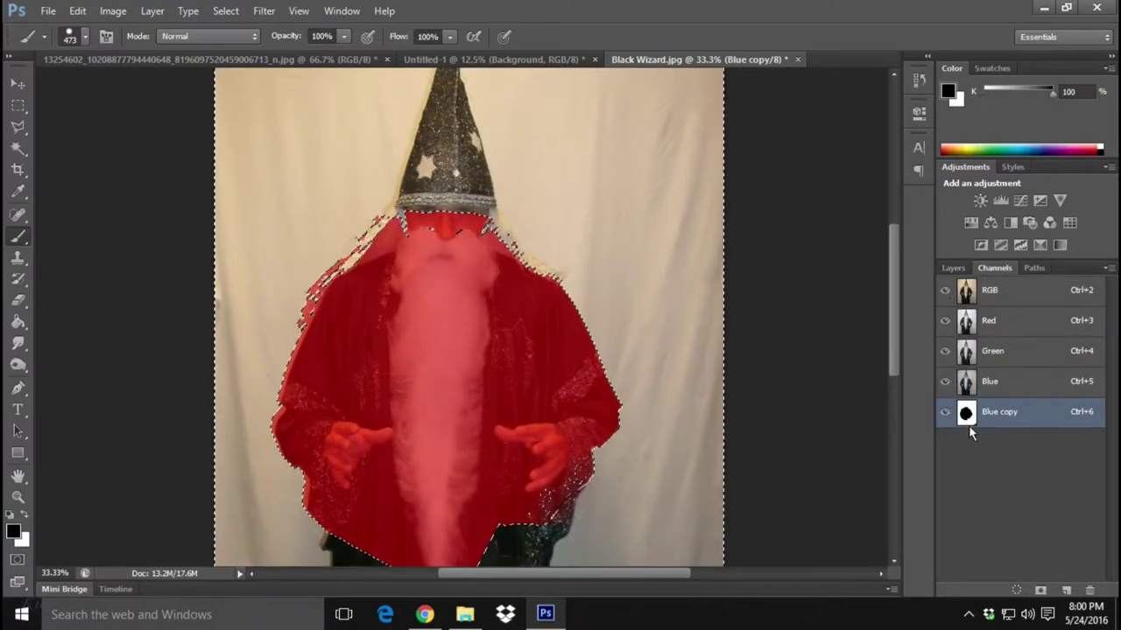
- Hide the Blue copy channel, swap the colours, and convert the Background into Layer 0
left_click(945, 412)
key("x")
left_click(954, 268)
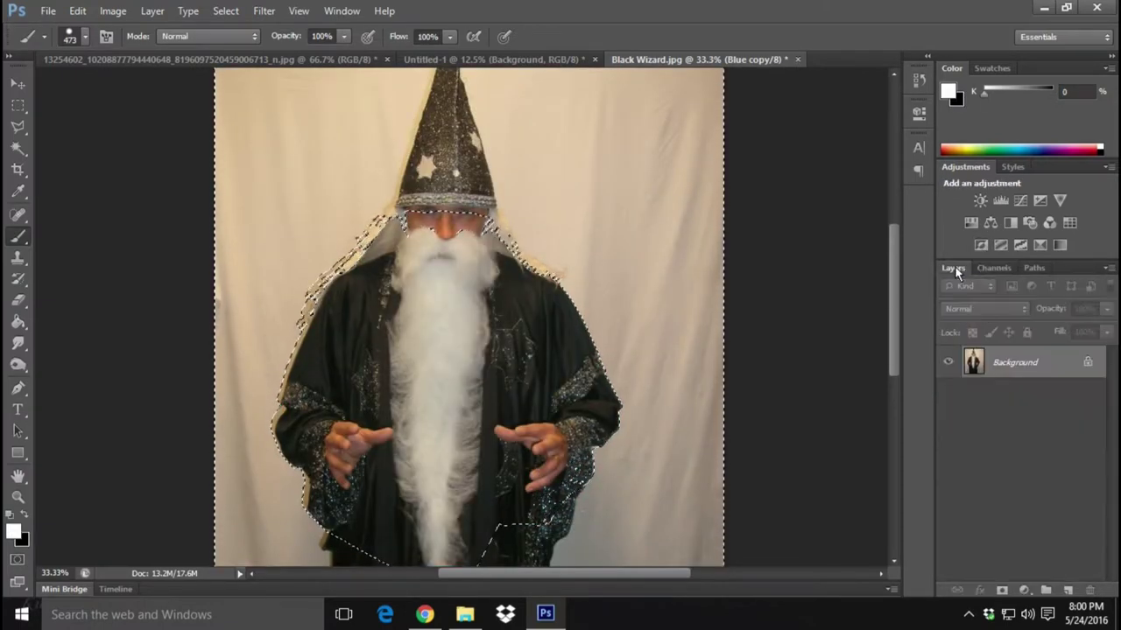
double_click(1055, 362)
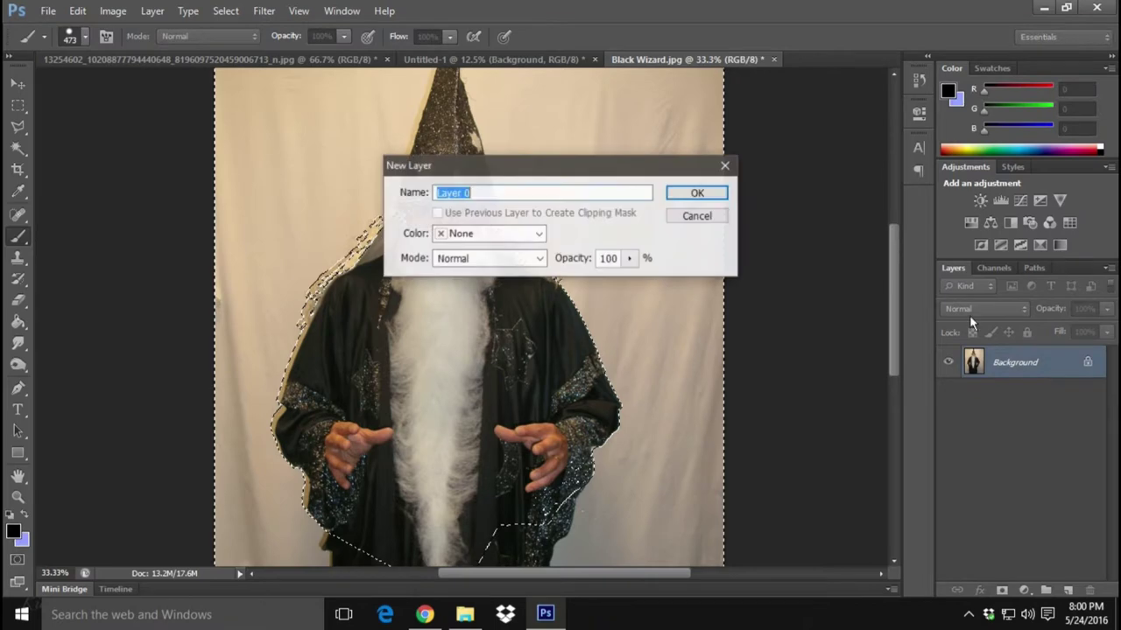
left_click(696, 193)
- Cut the robe and beard to the clipboard, then close Black Wizard.jpg without saving
left_click(225, 11)
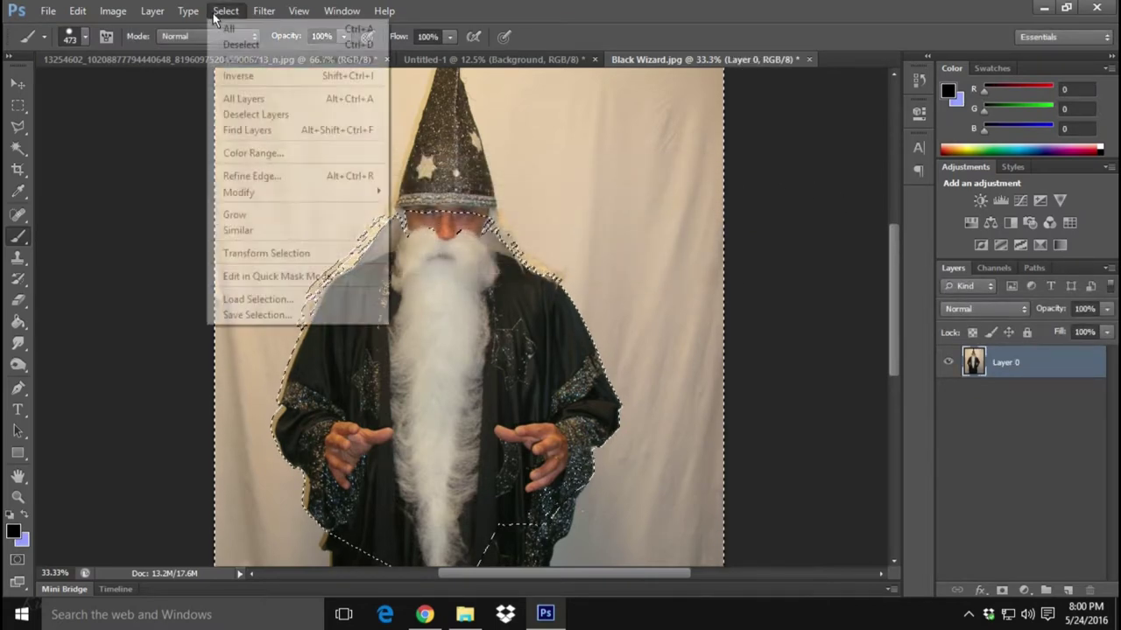
left_click(247, 76)
left_click(77, 10)
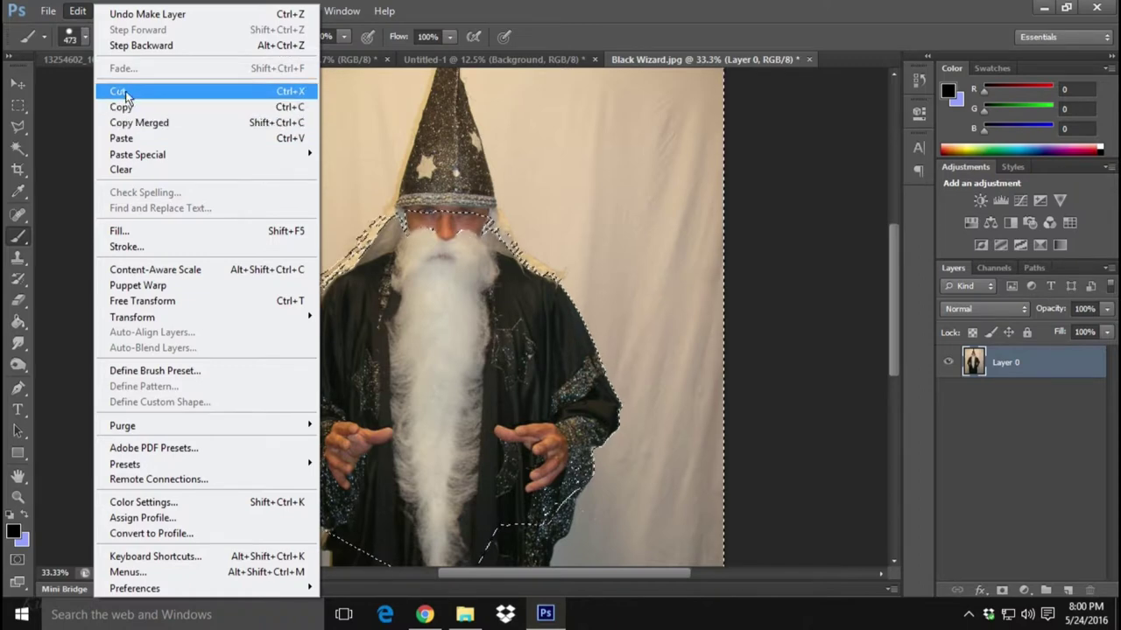
left_click(125, 91)
left_click(77, 10)
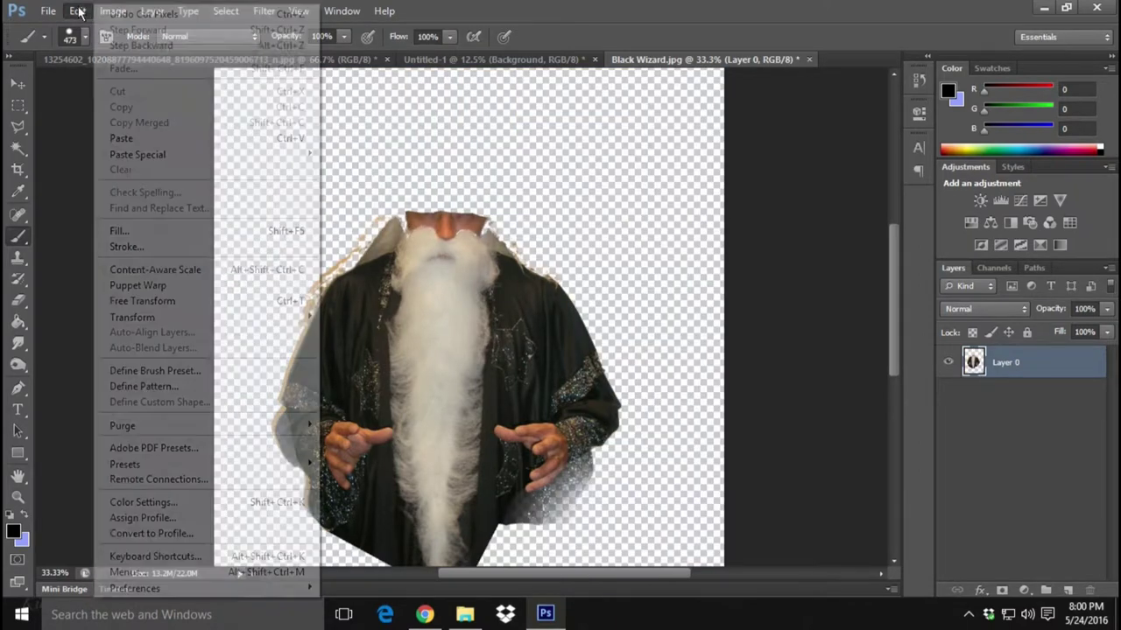
left_click(99, 48)
left_click(225, 11)
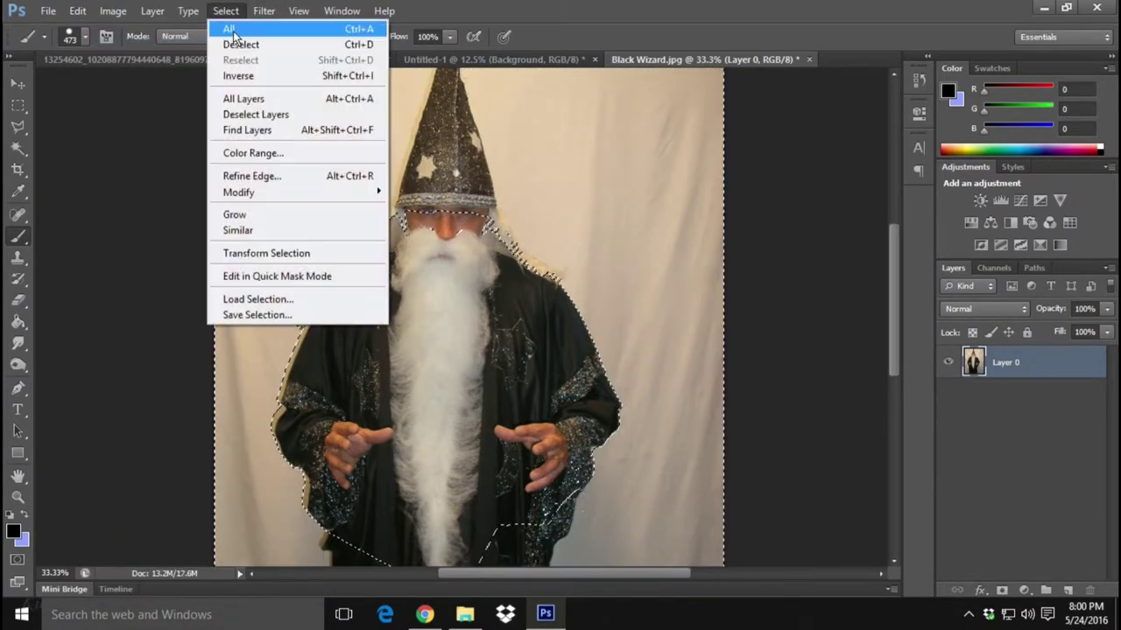
left_click(241, 77)
left_click(77, 10)
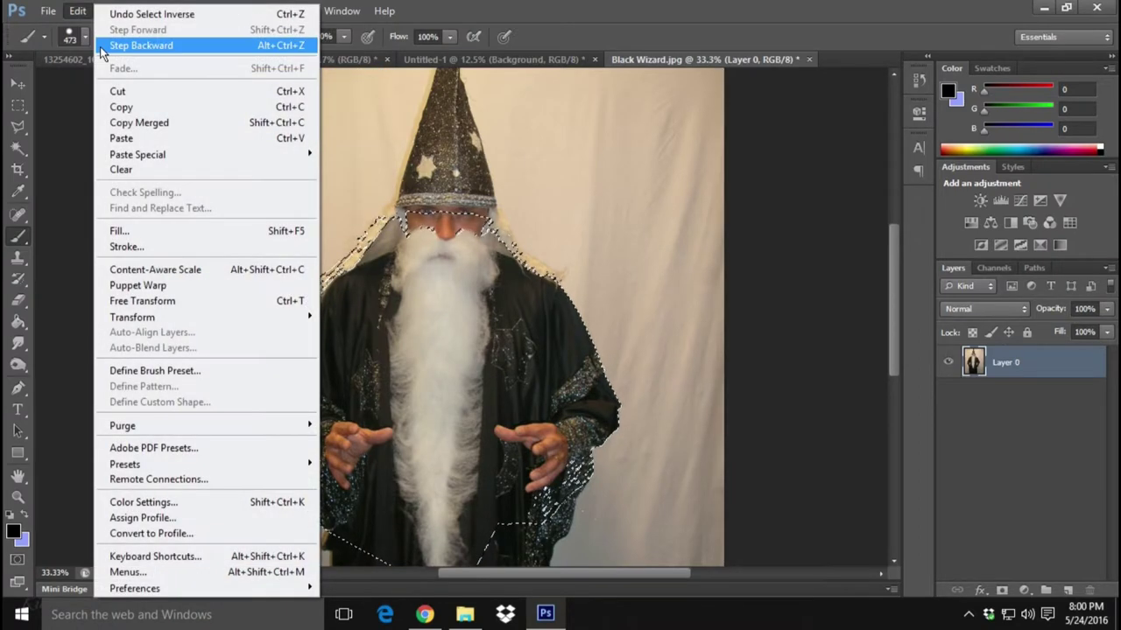
left_click(132, 91)
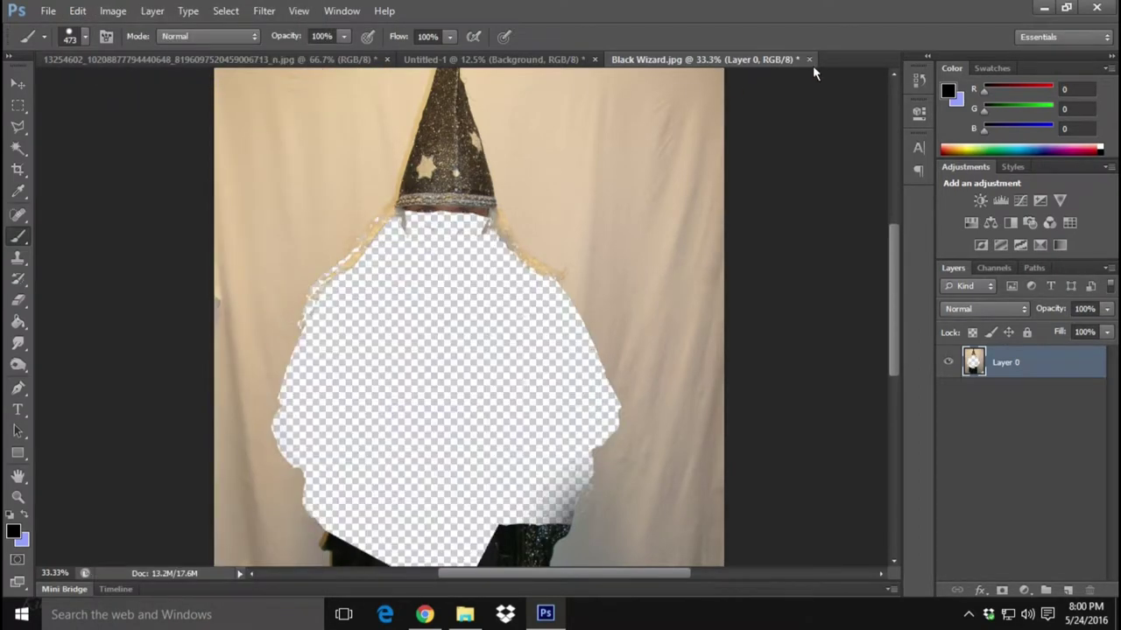
left_click(808, 60)
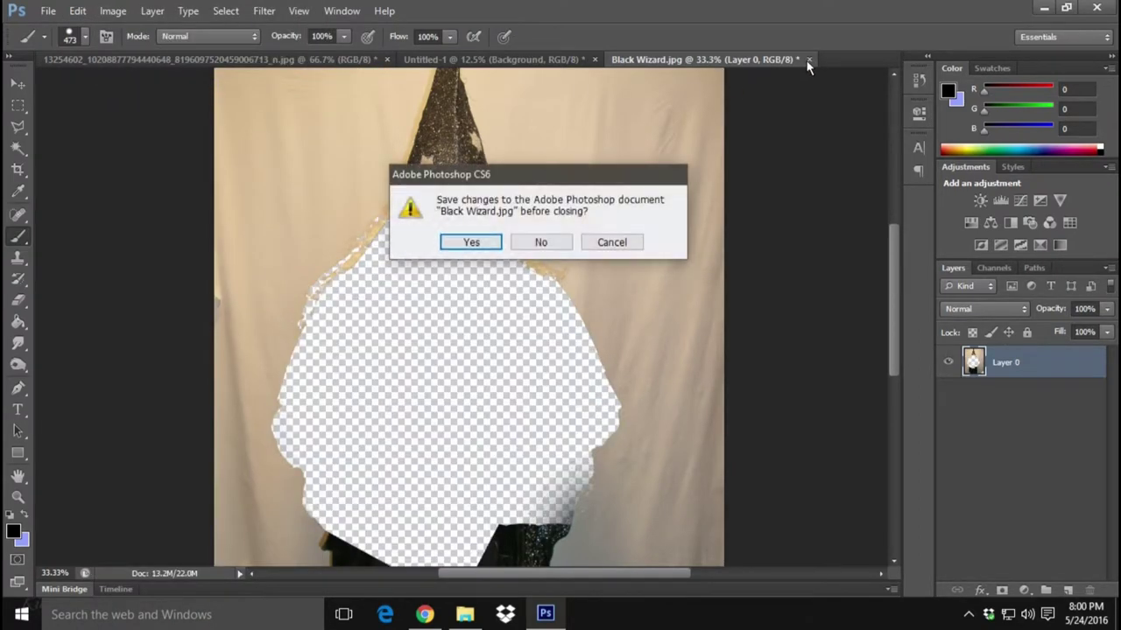
left_click(552, 242)
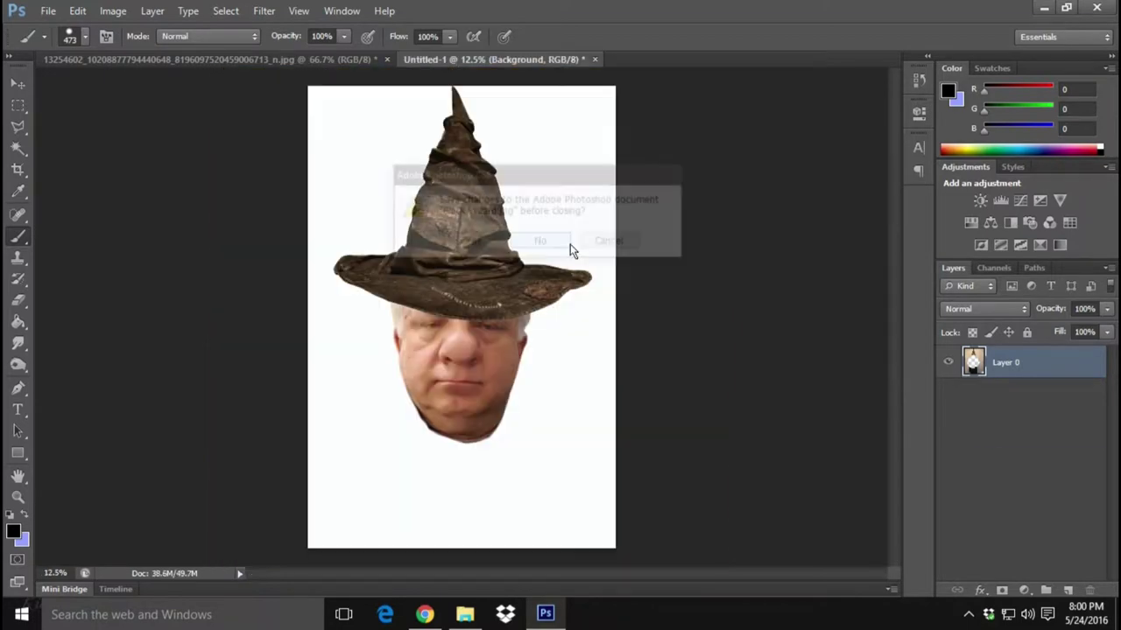
- Paste the robe and beard into Untitled-1 and scale it proportionally to about 339%
left_click(78, 10)
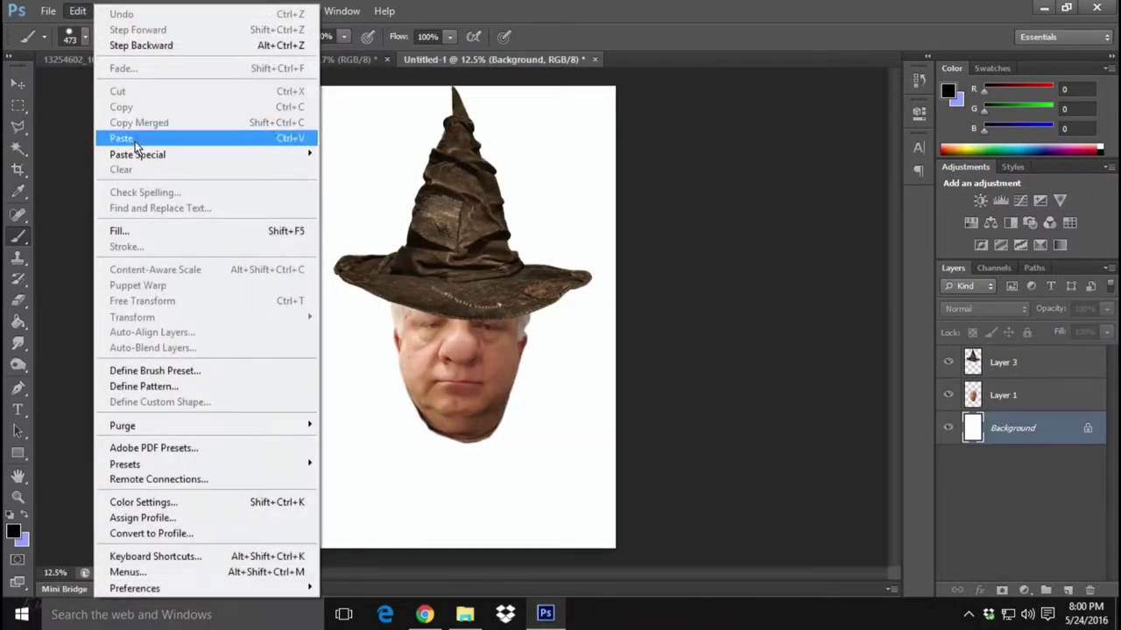
left_click(131, 135)
left_click(78, 11)
mouse_move(132, 317)
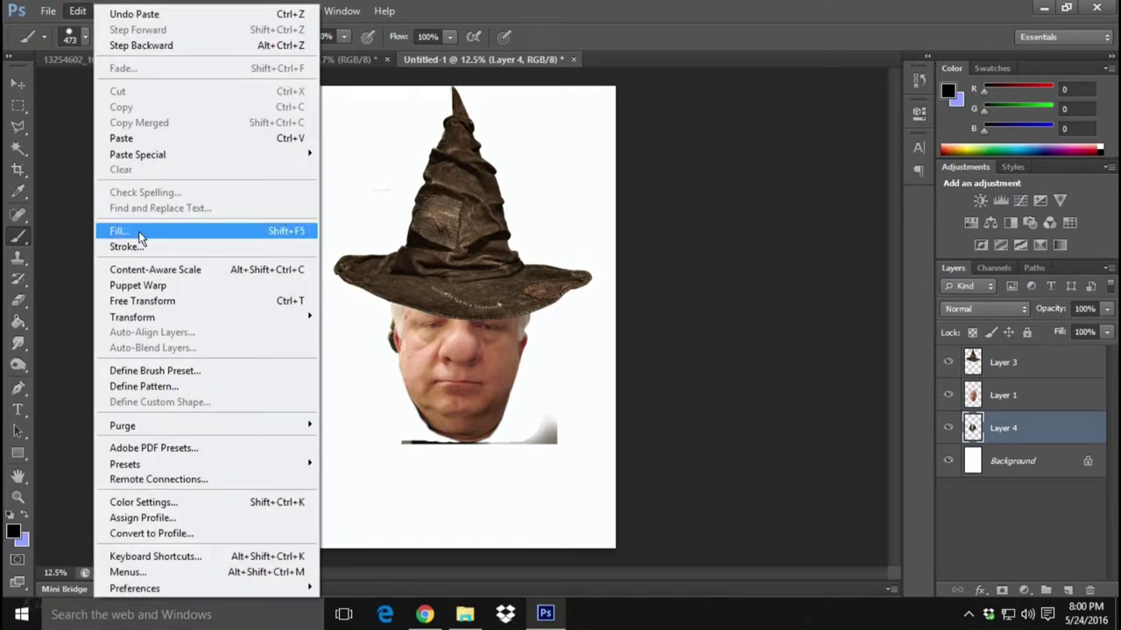
left_click(343, 339)
left_click(286, 37)
mouse_move(558, 444)
left_mouse_down()
mouse_move(751, 561)
mouse_move(787, 567)
left_mouse_up()
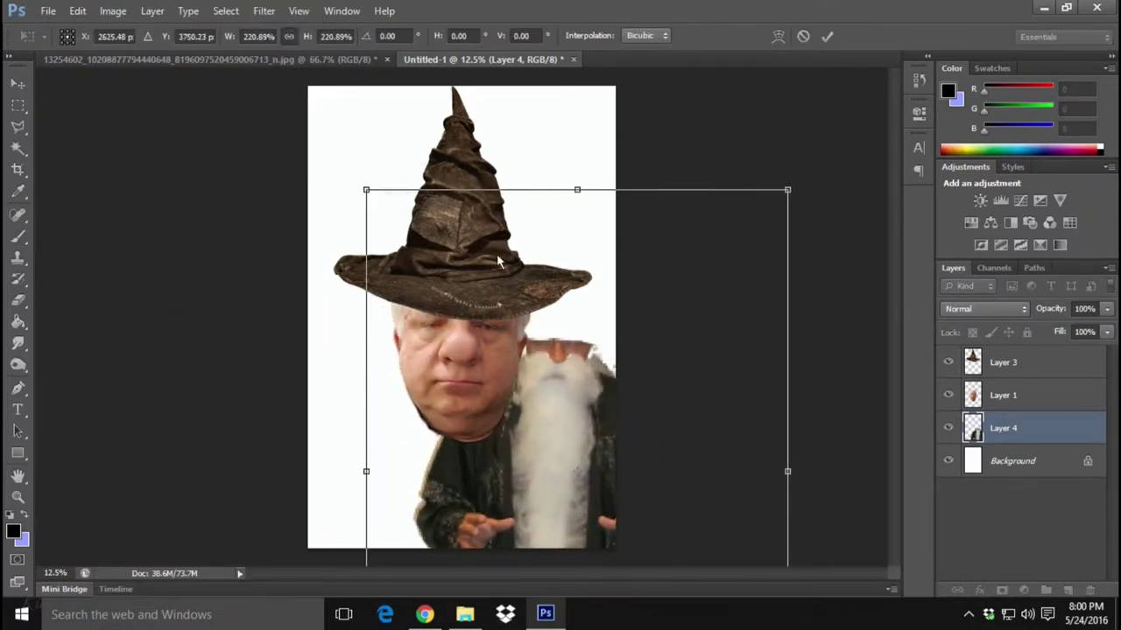
left_click_drag(366, 195, 157, 17)
- Move the enlarged robe beneath the face, apply the transform, nudge it into place, and hide the face layer
mouse_move(362, 174)
left_mouse_down()
mouse_move(380, 382)
mouse_move(324, 346)
left_mouse_up()
left_click(18, 84)
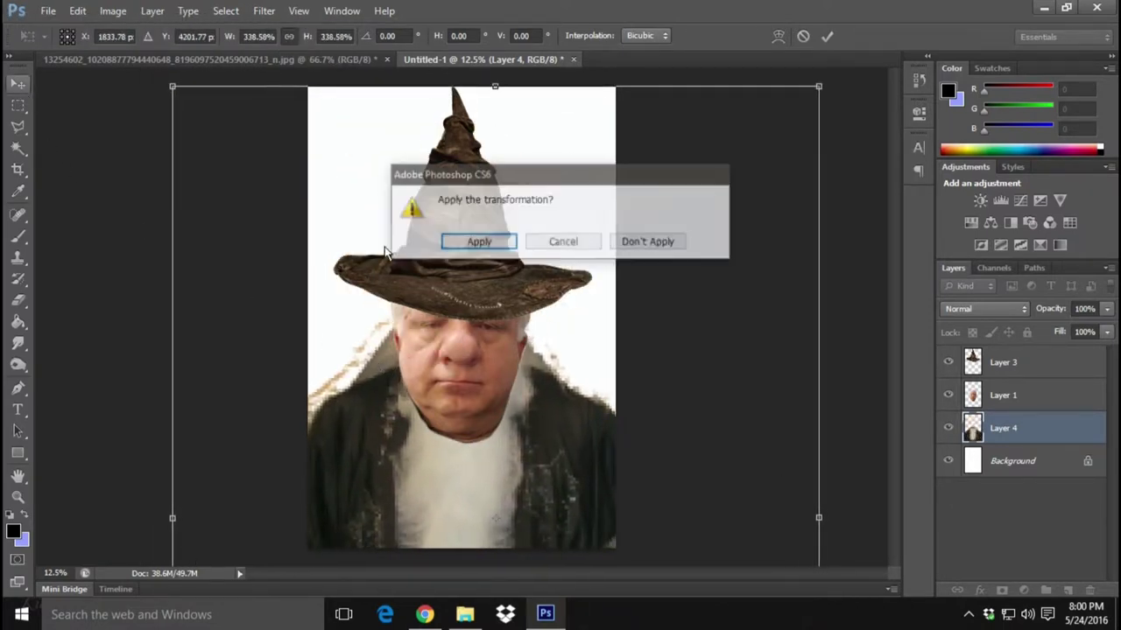
left_click(478, 241)
left_click_drag(573, 462, 577, 461)
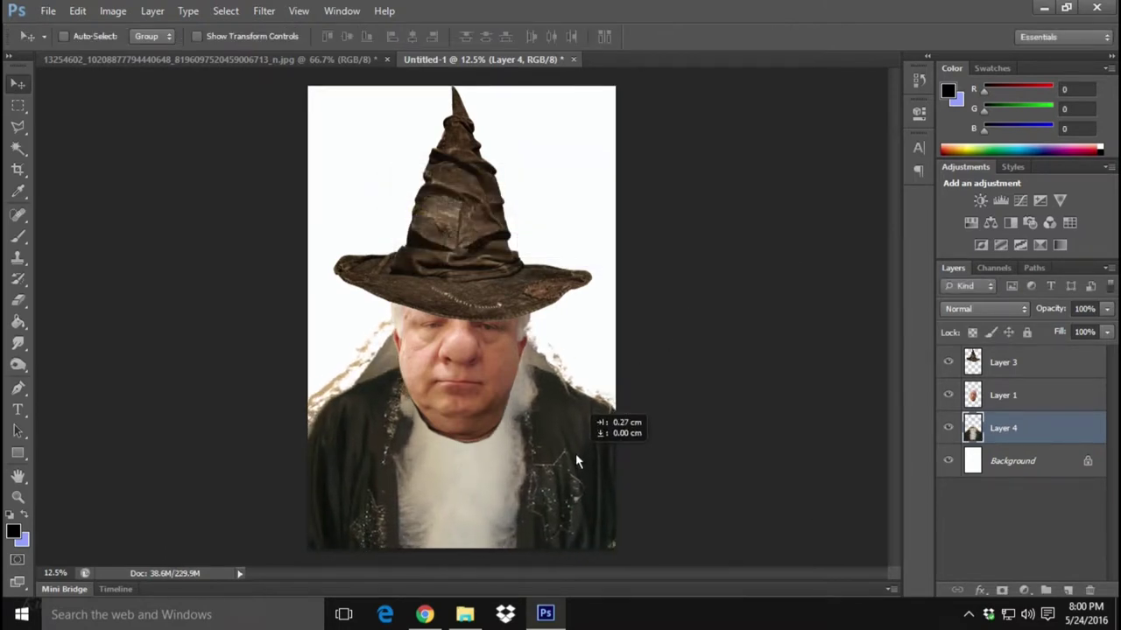
left_click_drag(575, 453, 570, 454)
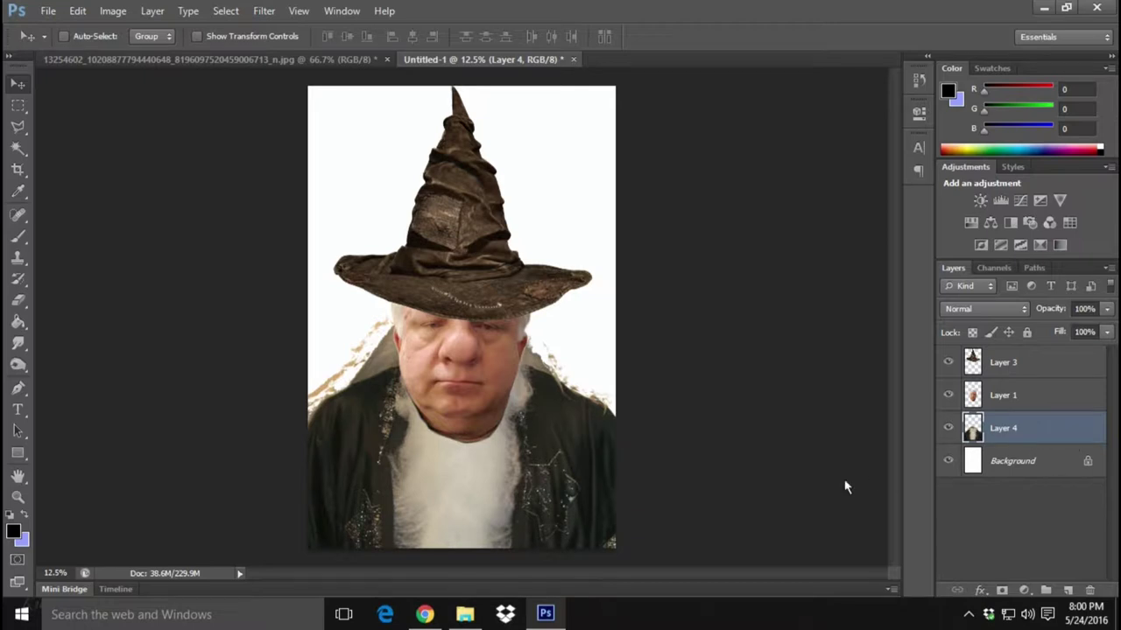
left_click(948, 395)
- Hide the hat layer, enter Quick Mask with the brush, and zoom in on the beard and face
left_click(948, 362)
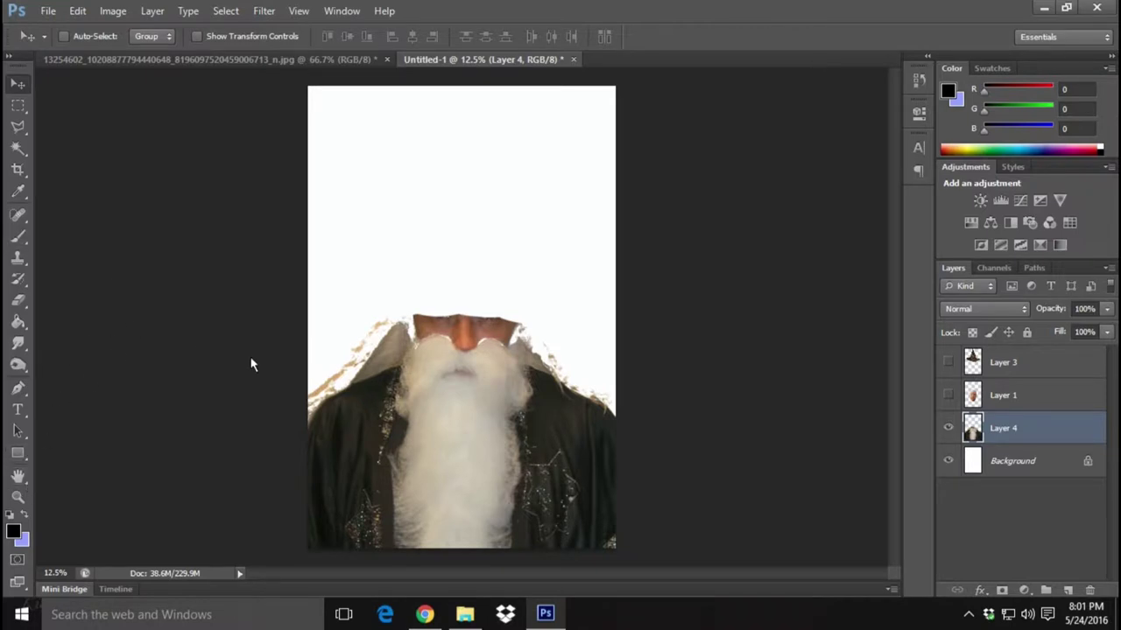
key("q")
left_click(20, 233)
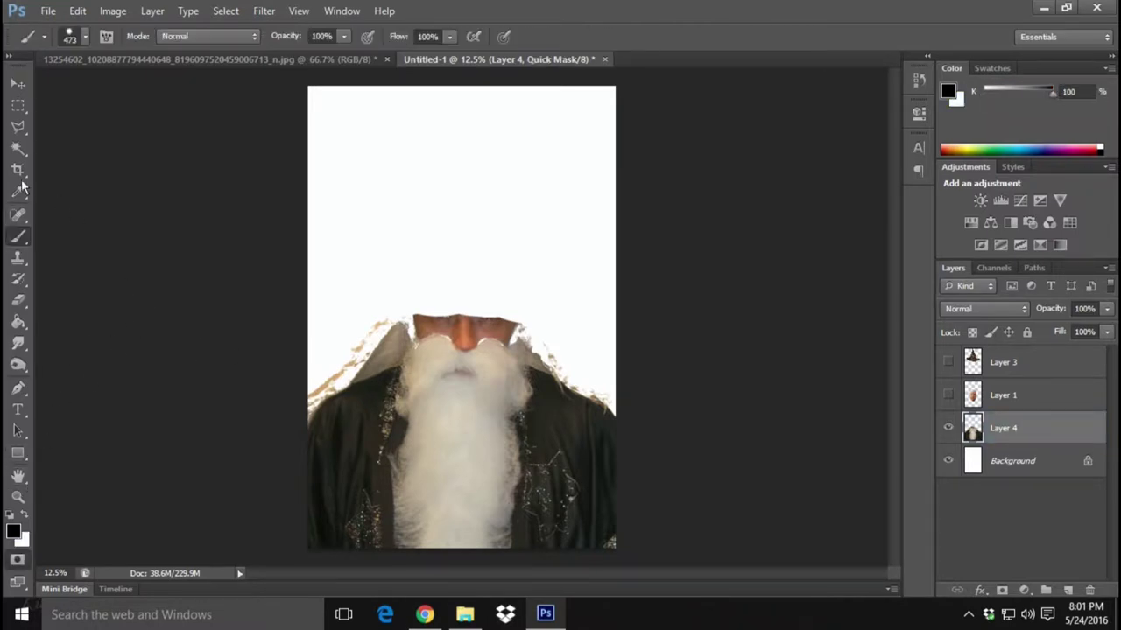
left_click(291, 403)
left_click(19, 497)
left_click(420, 427)
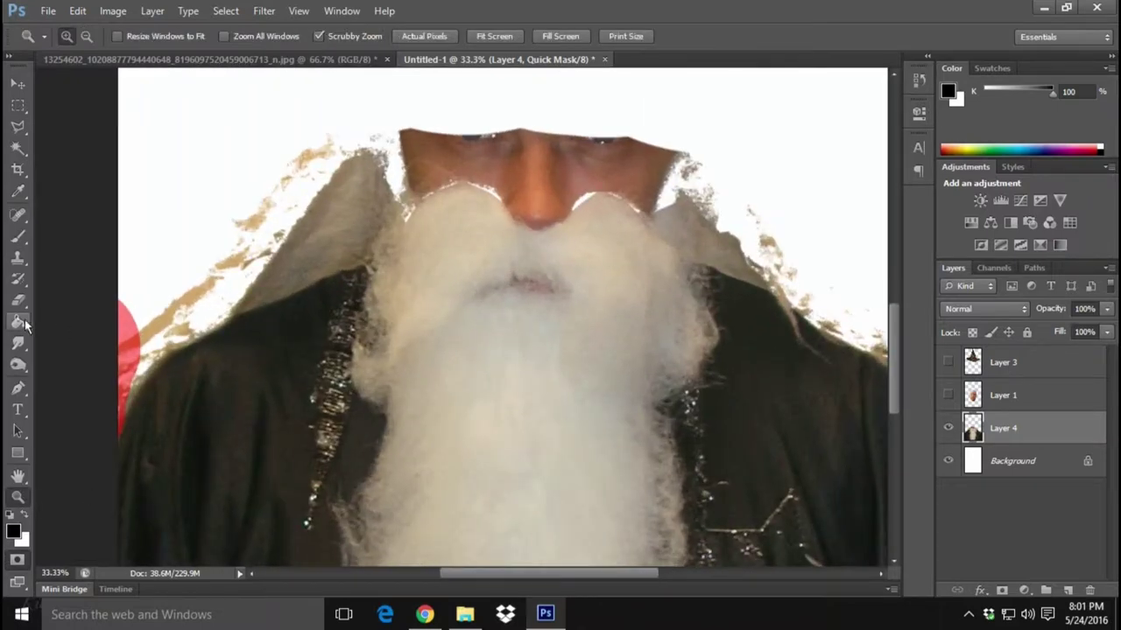
left_click(20, 235)
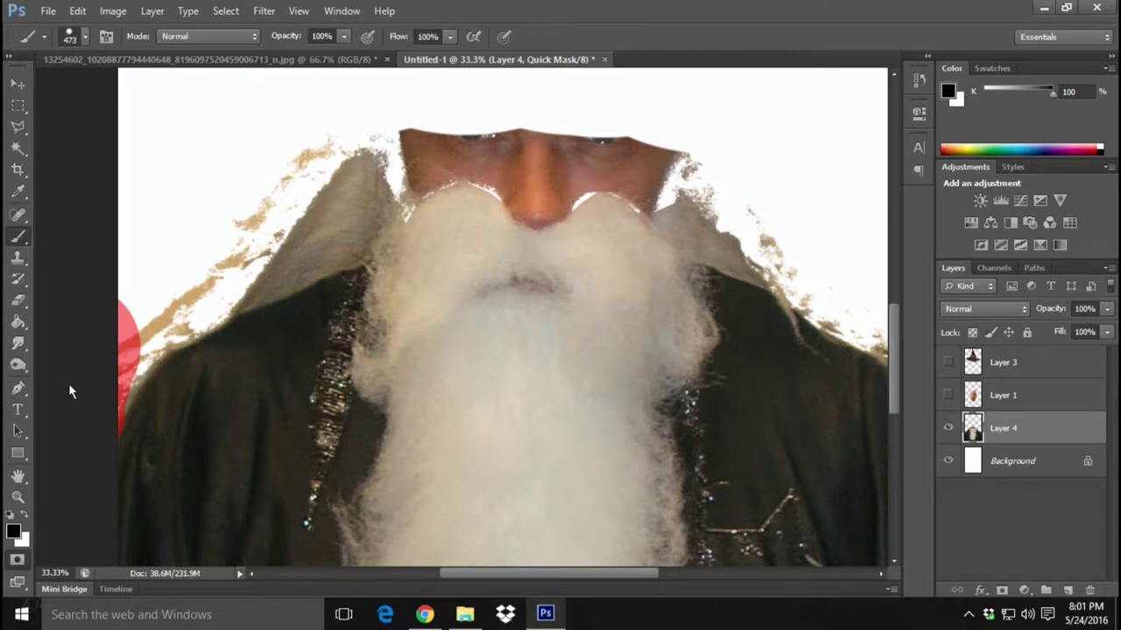
- Paint quick mask over the left collar up to the left side of the face
mouse_move(84, 353)
left_mouse_down()
mouse_move(101, 327)
mouse_move(211, 256)
mouse_move(318, 215)
left_mouse_up()
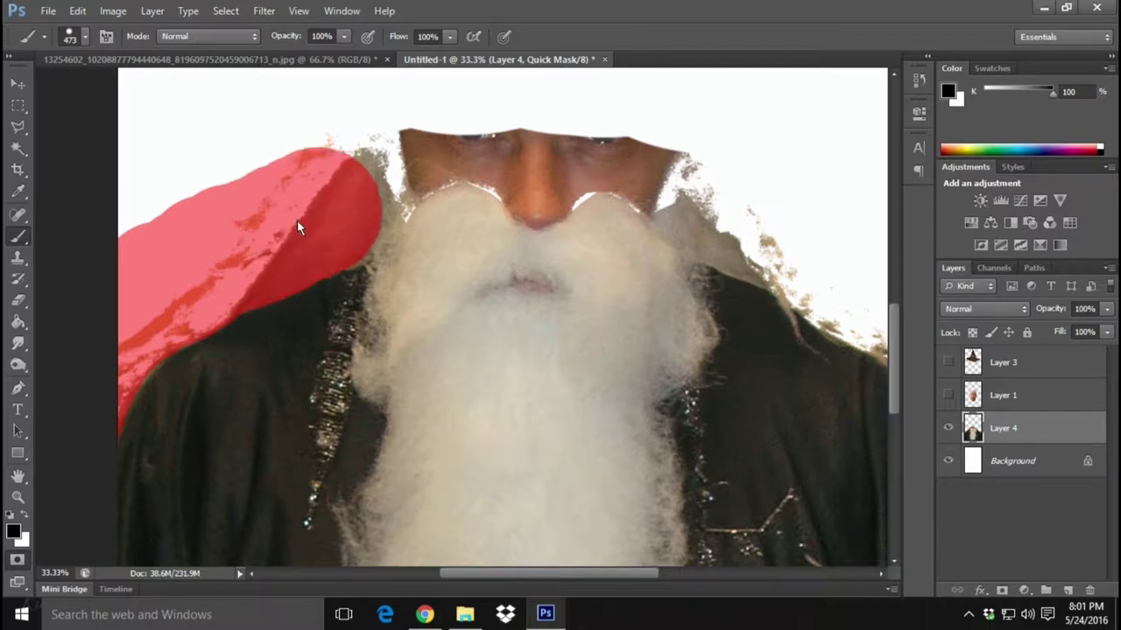
left_click(336, 201)
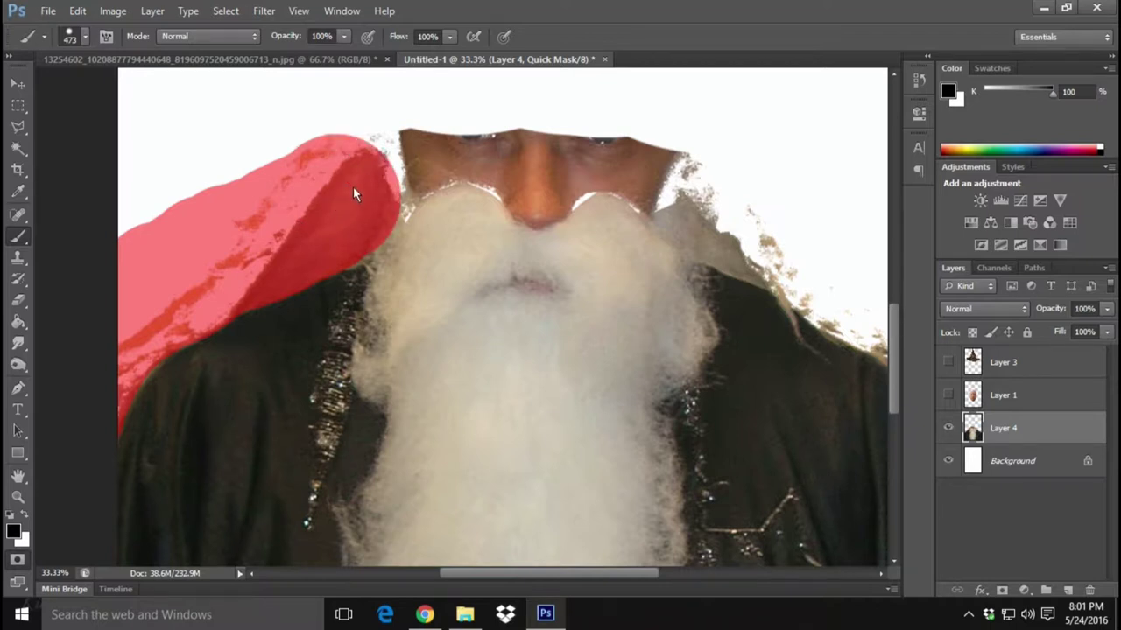
left_click_drag(354, 186, 359, 168)
left_click(330, 207)
- Mask the right collar, right shoulder and top of the head, then exit Quick Mask to get a selection
left_click(714, 198)
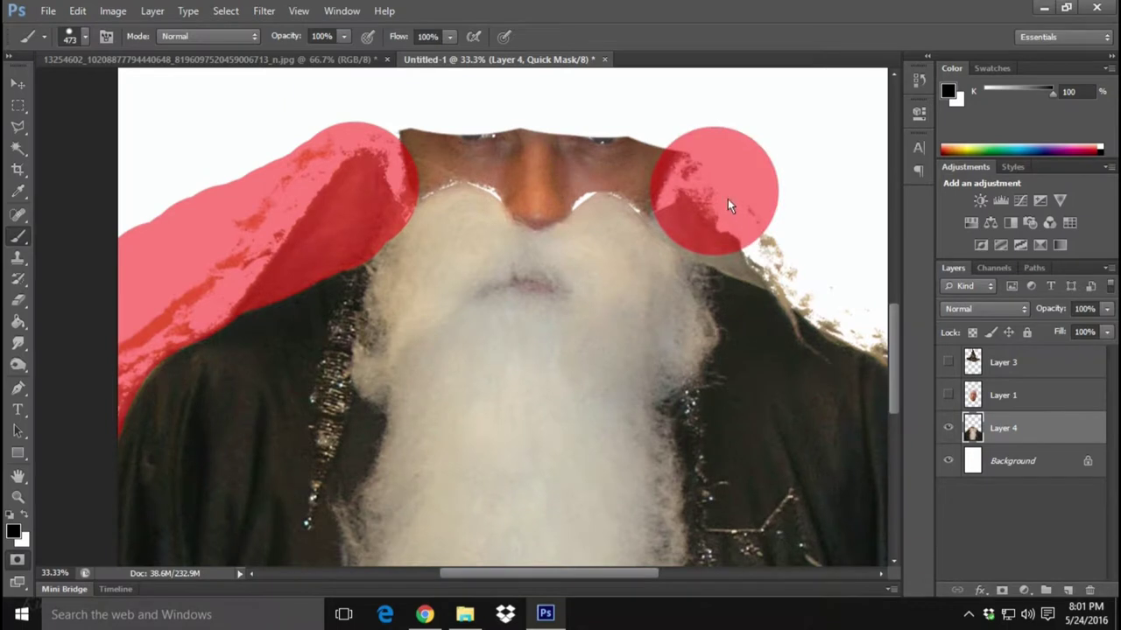
left_click(732, 207)
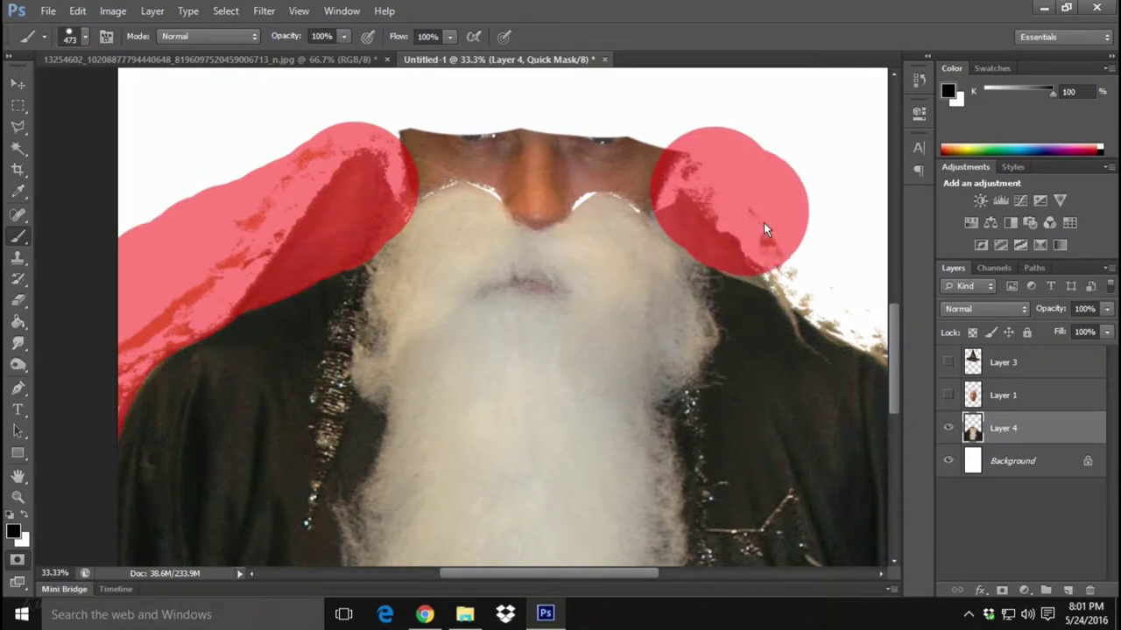
left_click(769, 223)
left_click_drag(776, 227, 833, 265)
left_click_drag(589, 575, 637, 576)
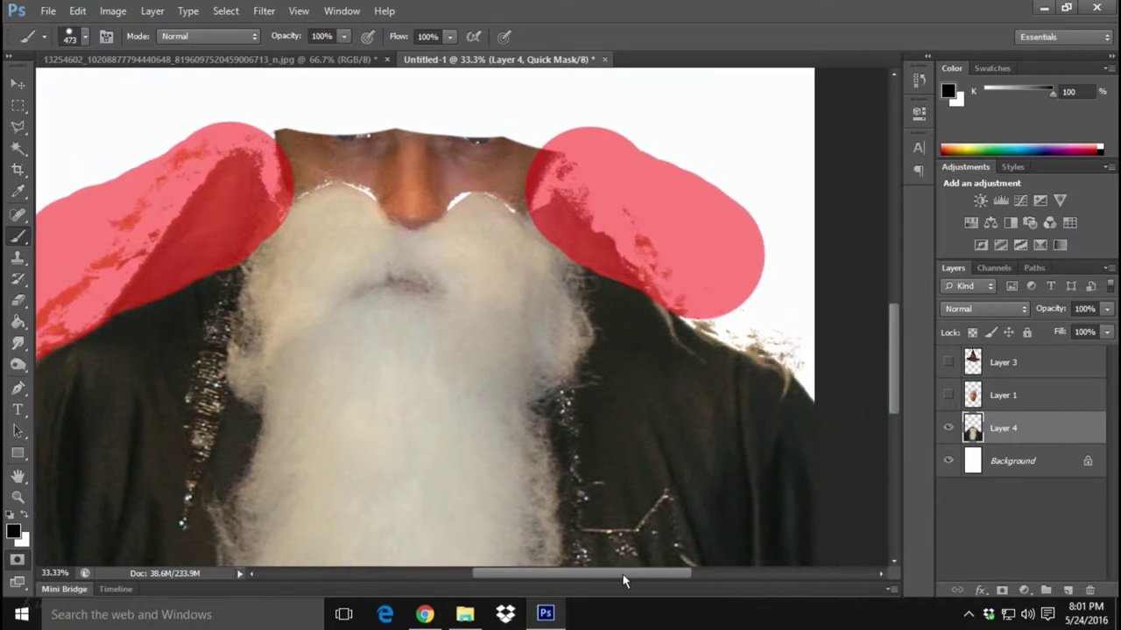
left_click_drag(657, 271, 792, 353)
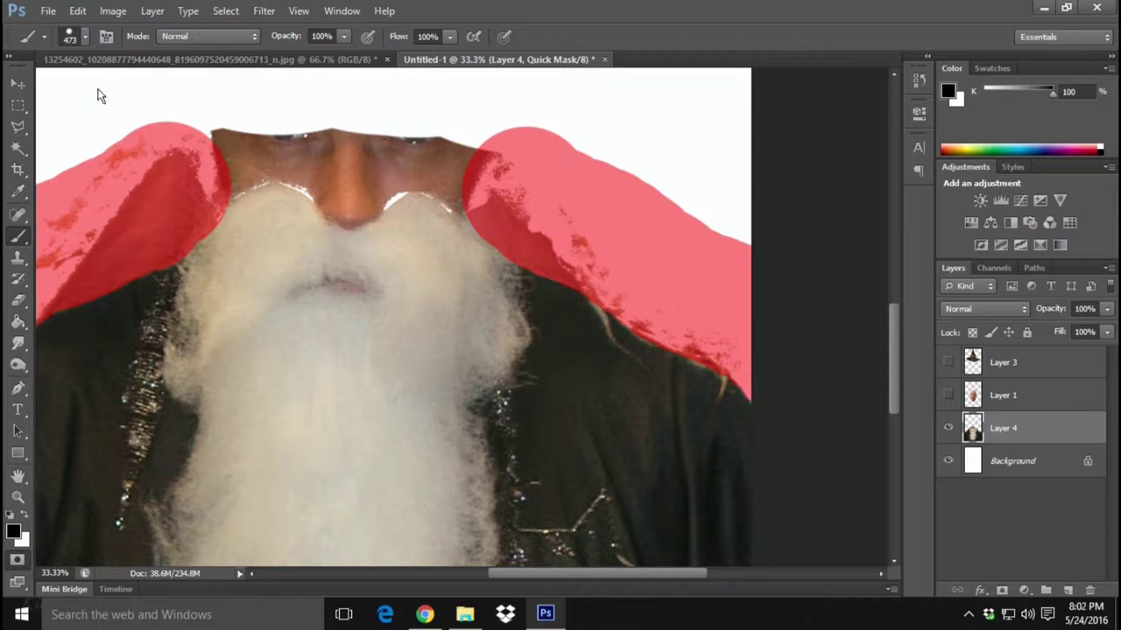
mouse_move(155, 150)
left_mouse_down()
mouse_move(218, 118)
mouse_move(281, 114)
mouse_move(391, 123)
mouse_move(321, 137)
mouse_move(347, 147)
mouse_move(475, 144)
left_mouse_up()
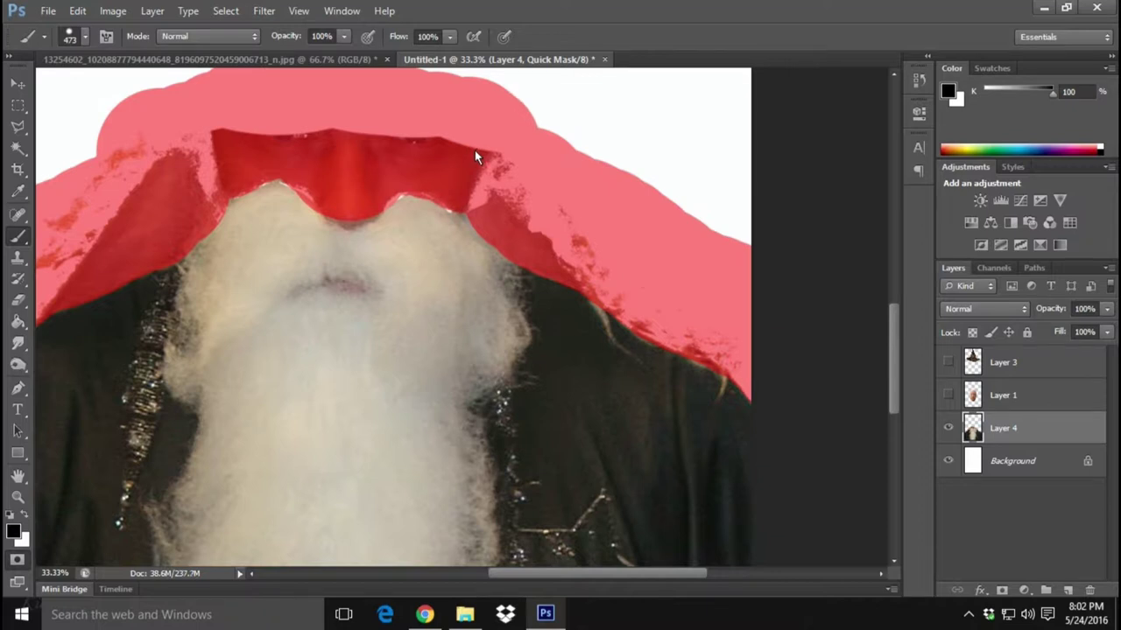
key("q")
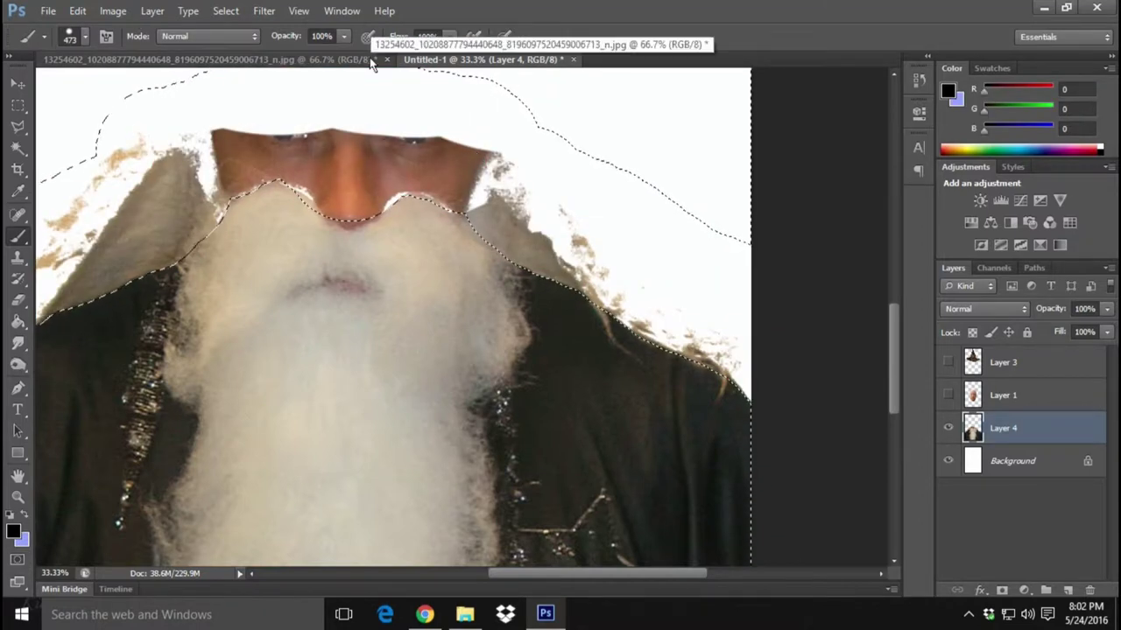
- Undo an accidental robe deletion, invert the selection, clear the face and collar, and deselect
key("Delete")
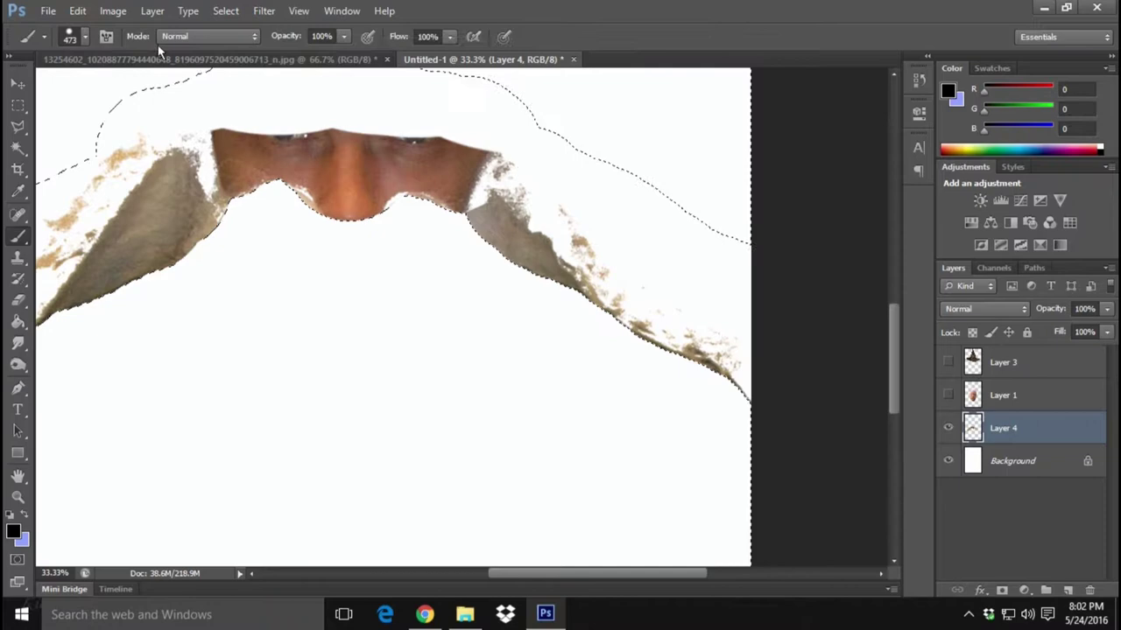
left_click(77, 11)
left_click(114, 28)
left_click(225, 11)
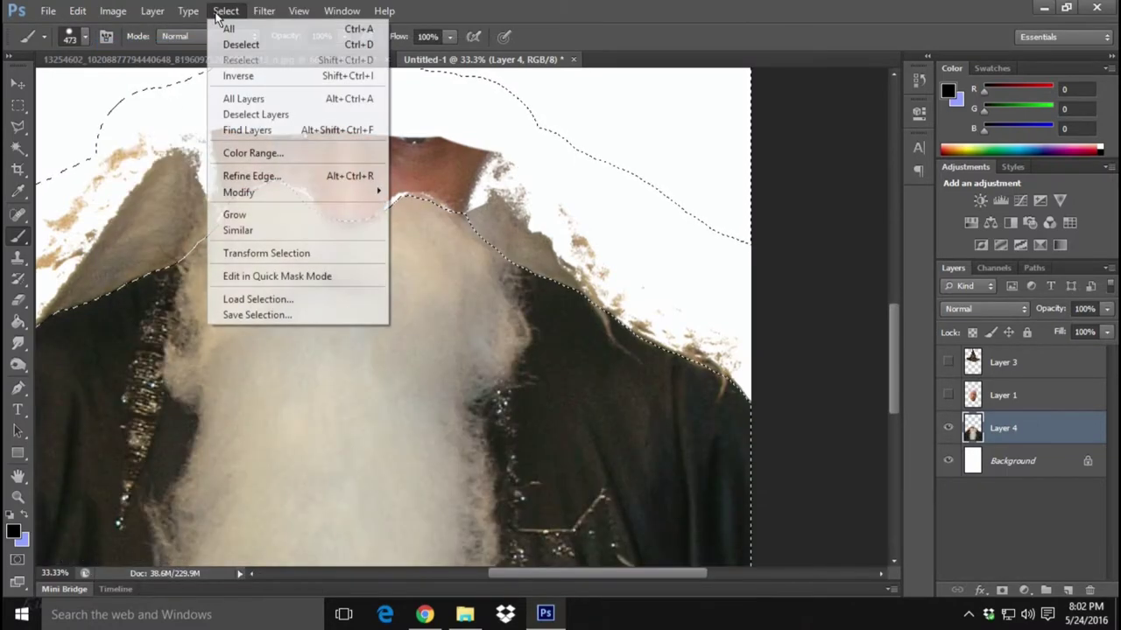
left_click(254, 77)
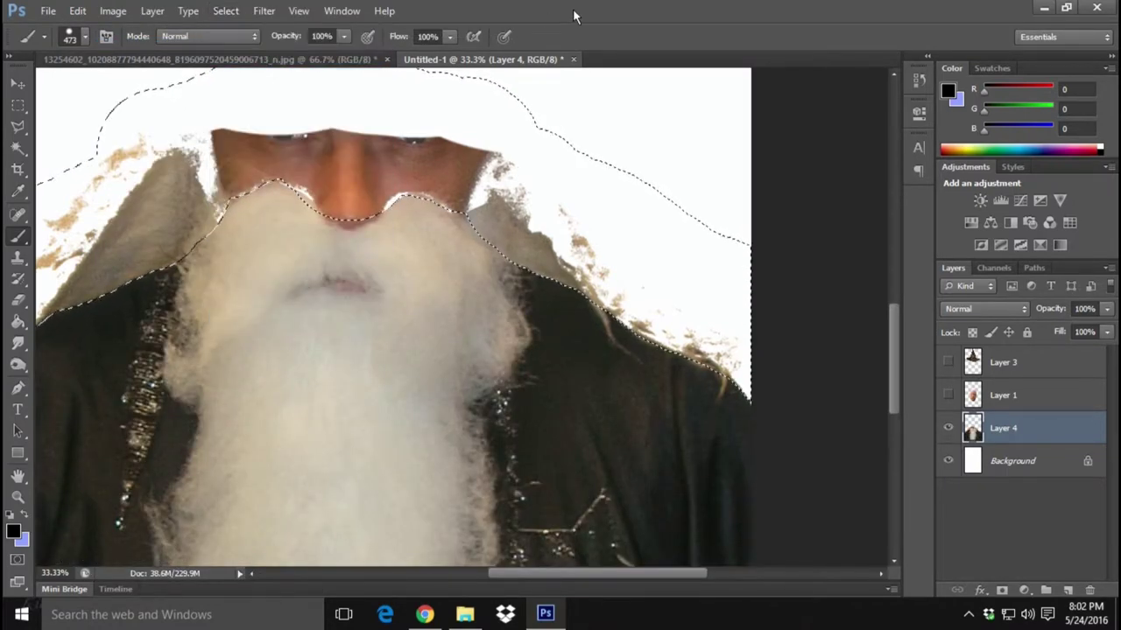
key("Delete")
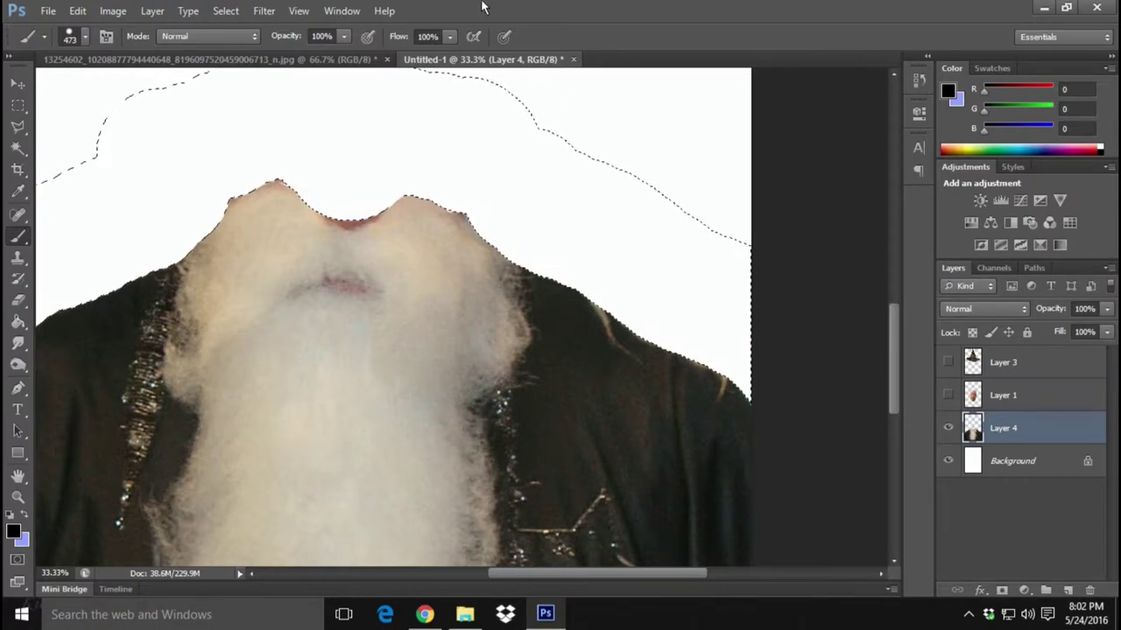
left_click(225, 10)
left_click(236, 42)
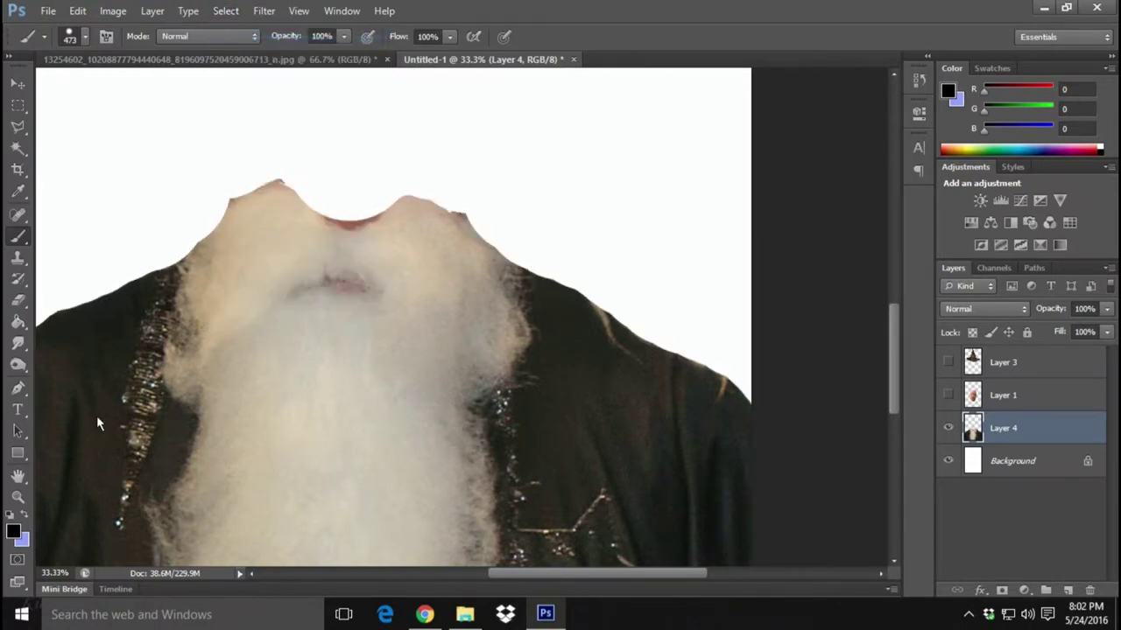
- Fit the image on screen, reselect the face area, and undo the clearing to restore its pixels
left_click(17, 496)
right_click(258, 426)
left_click(326, 436)
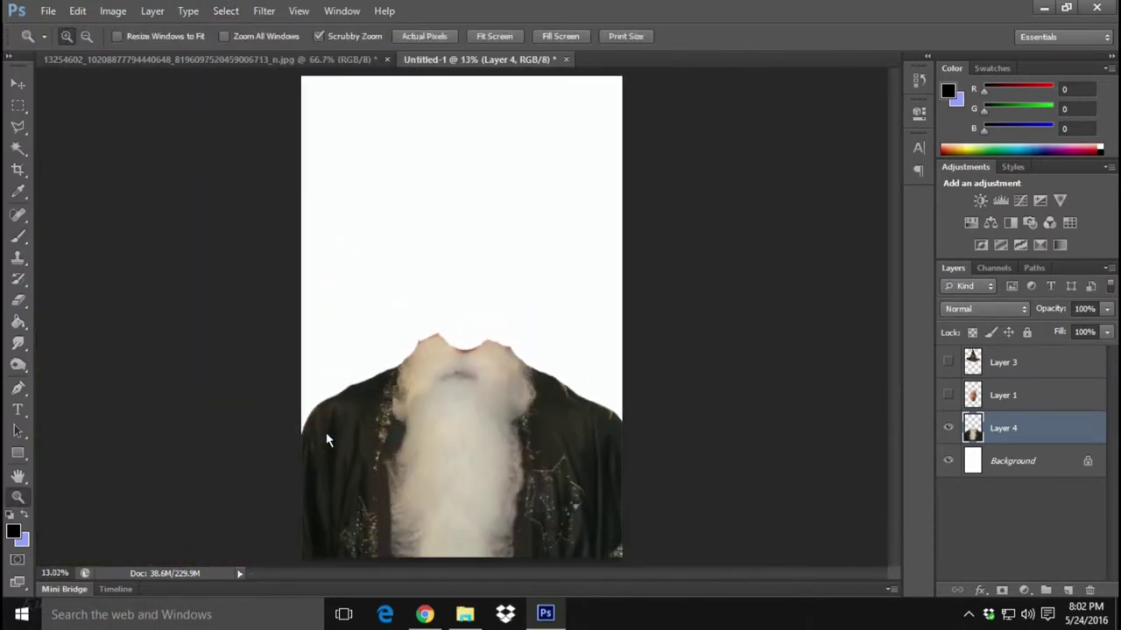
left_click_drag(398, 408, 388, 403)
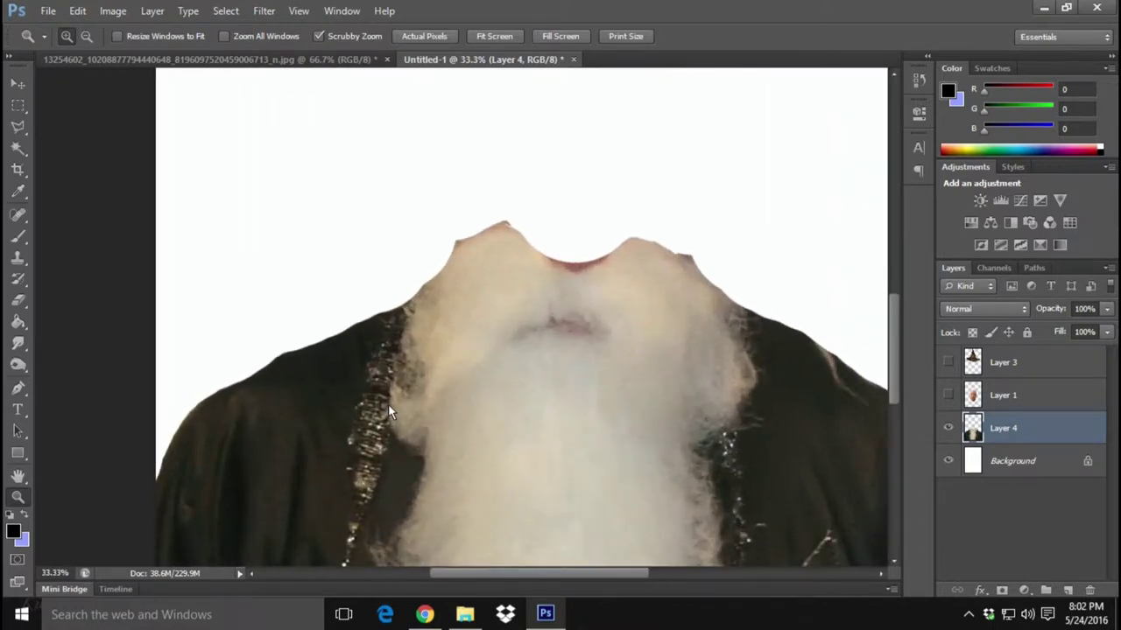
left_click(225, 11)
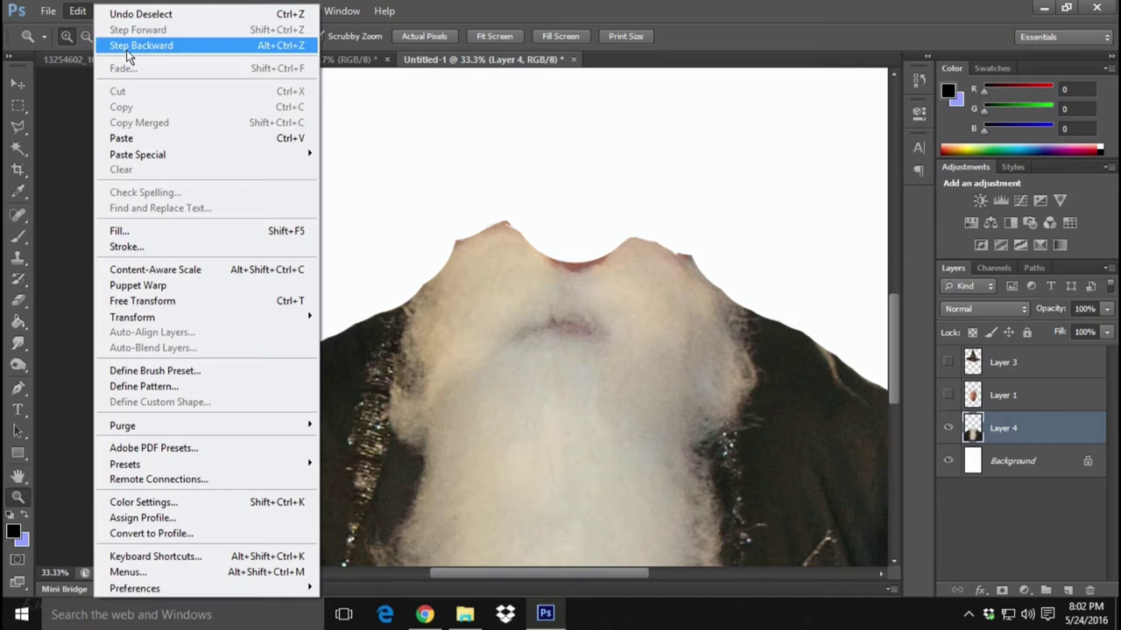
left_click(159, 43)
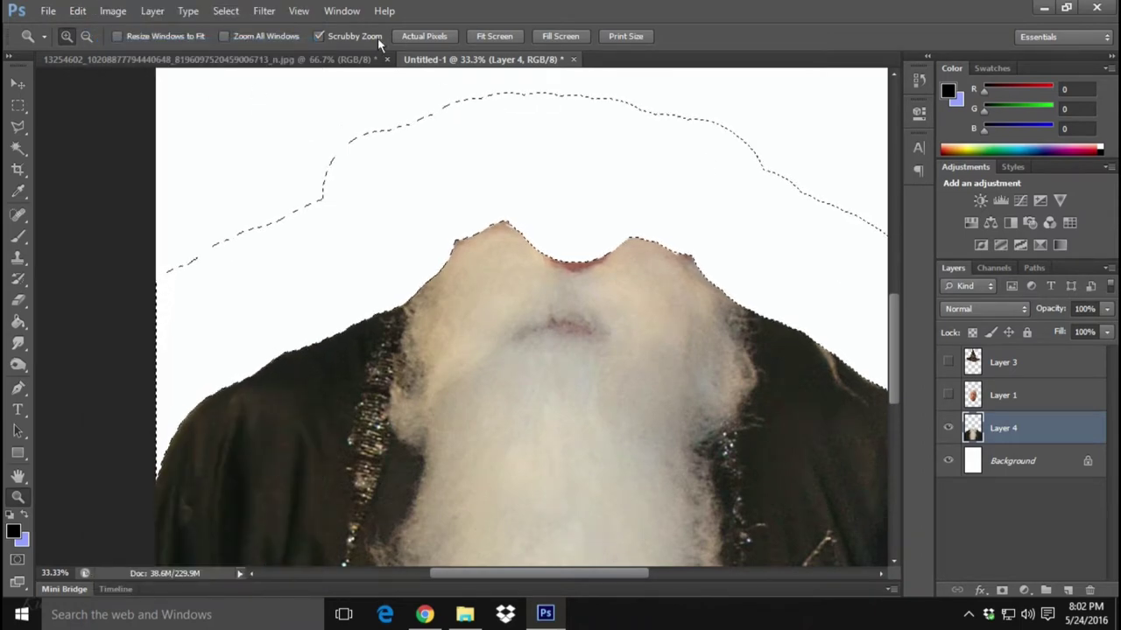
left_click(77, 11)
left_click(127, 44)
left_click(18, 127)
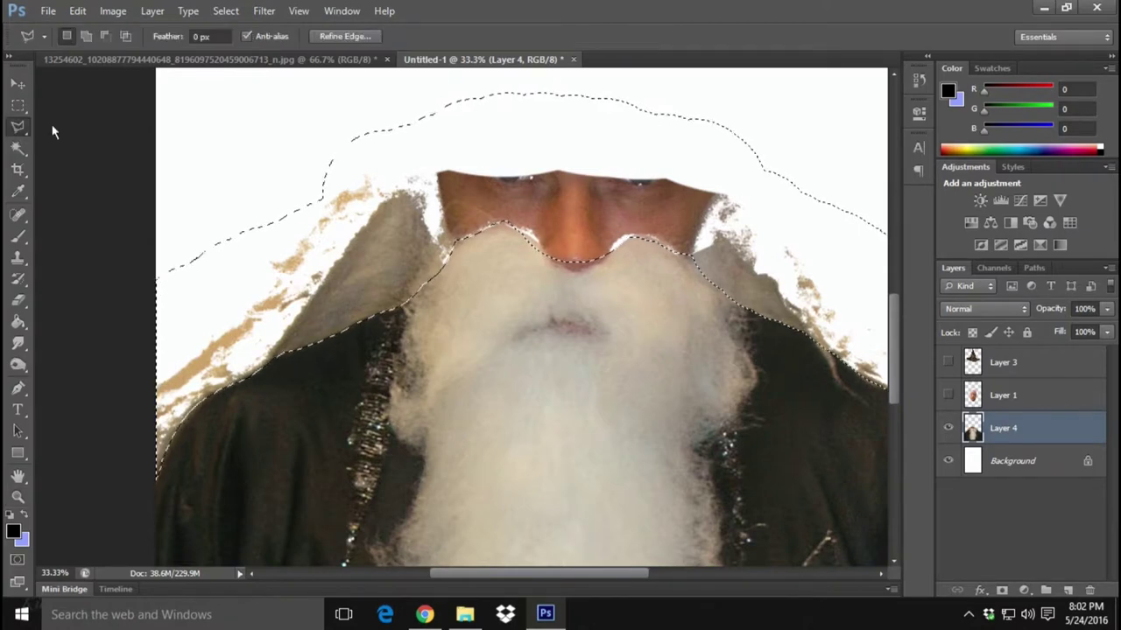
- Refine the selection edge with Smooth 64 and delete the old face and collar above the beard
left_click(344, 35)
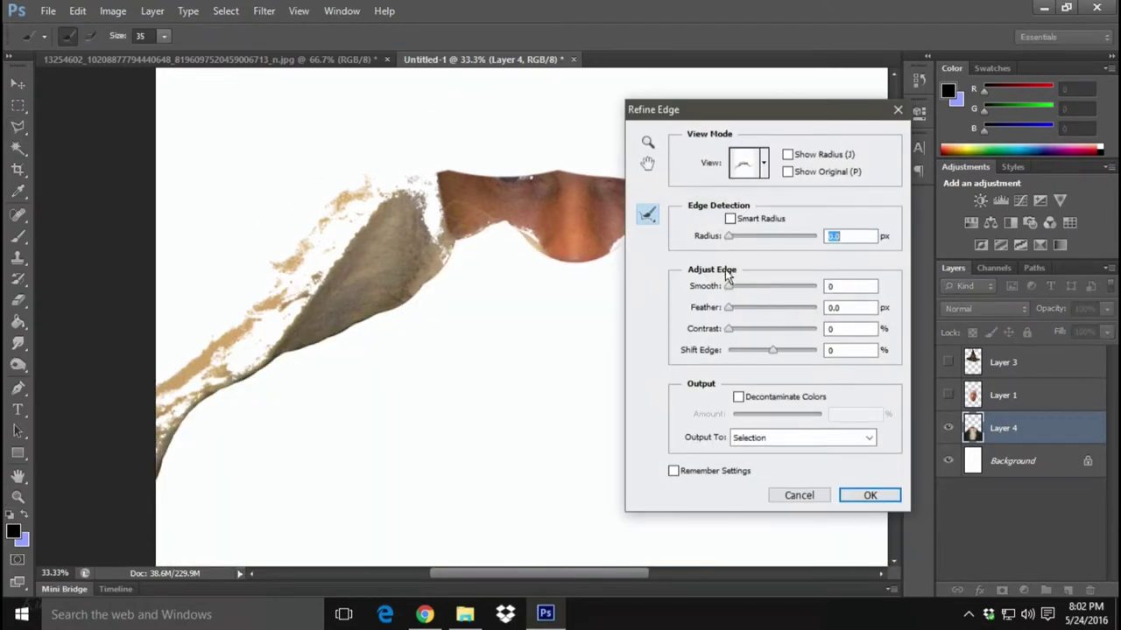
left_click_drag(746, 294, 761, 294)
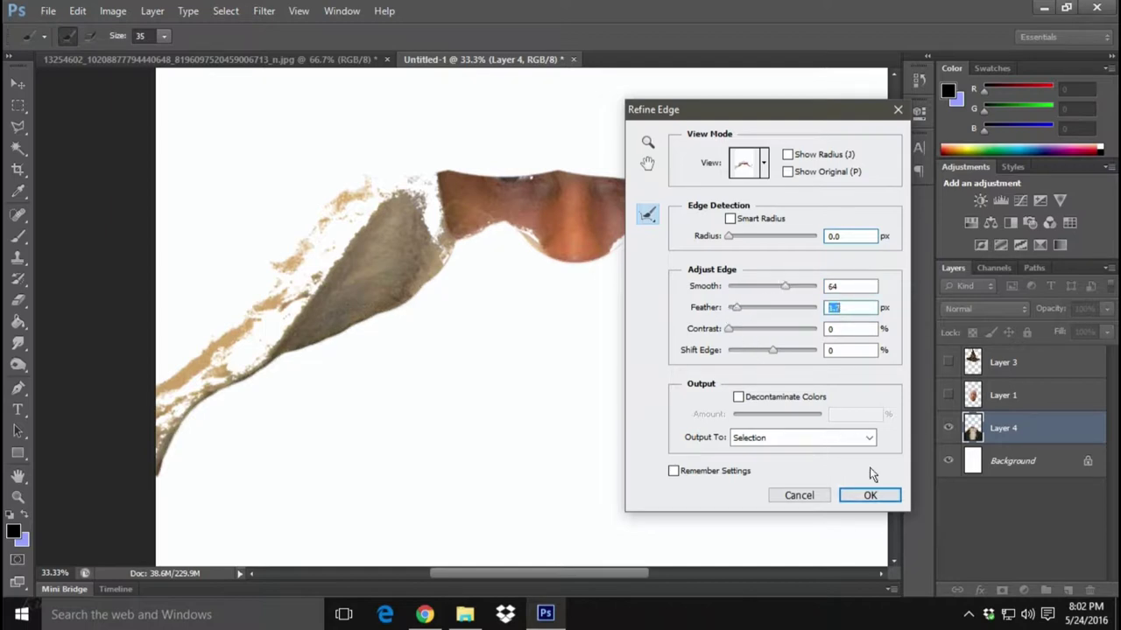
left_click(875, 495)
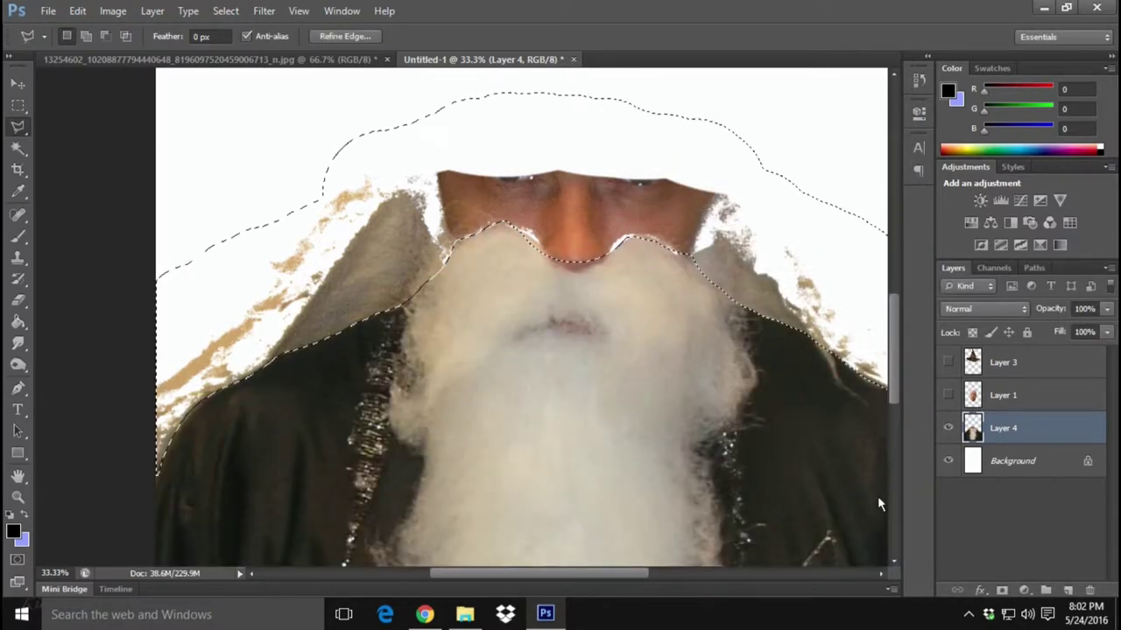
key("Delete")
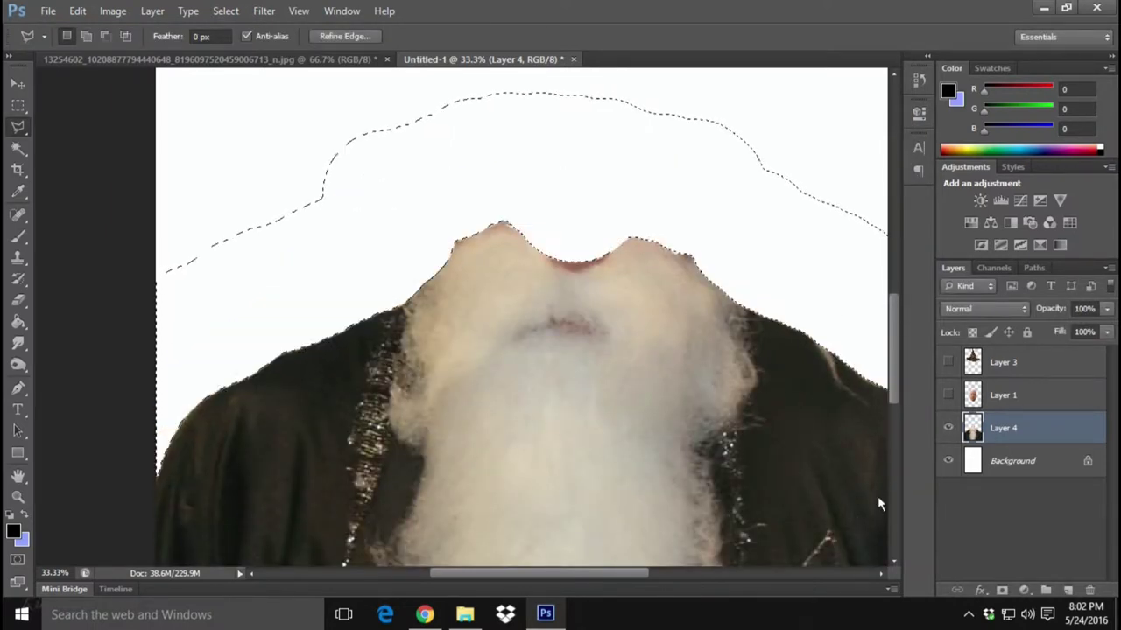
- Deselect, fit the image on screen, and show the hat layer above the robe
left_click(228, 11)
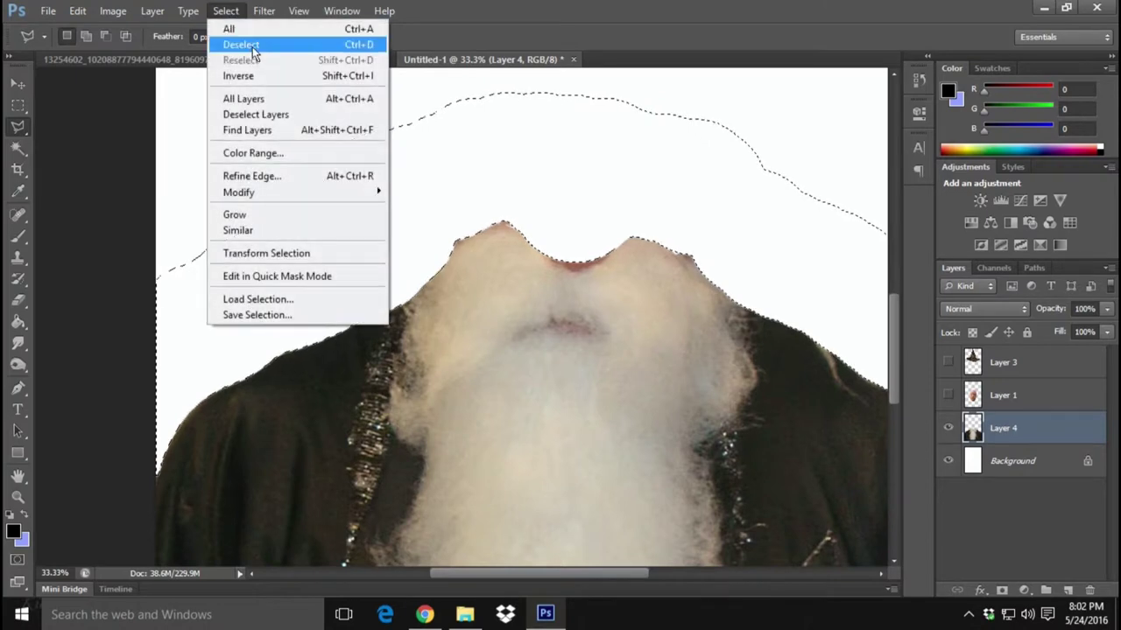
left_click(241, 45)
left_click(17, 497)
right_click(344, 354)
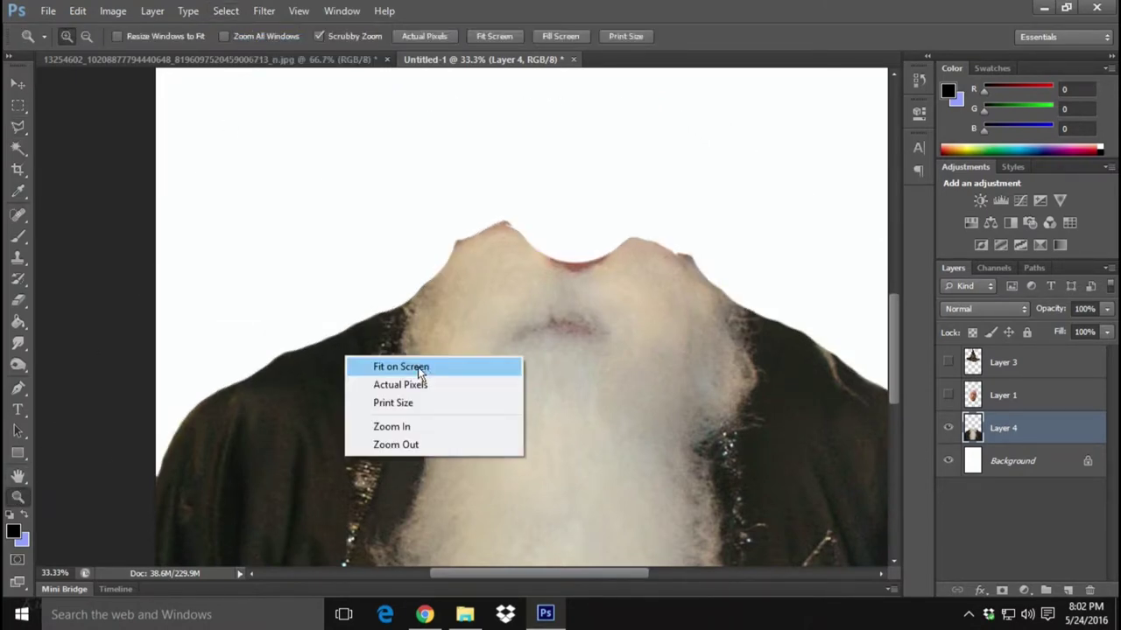
left_click(420, 370)
left_click(948, 361)
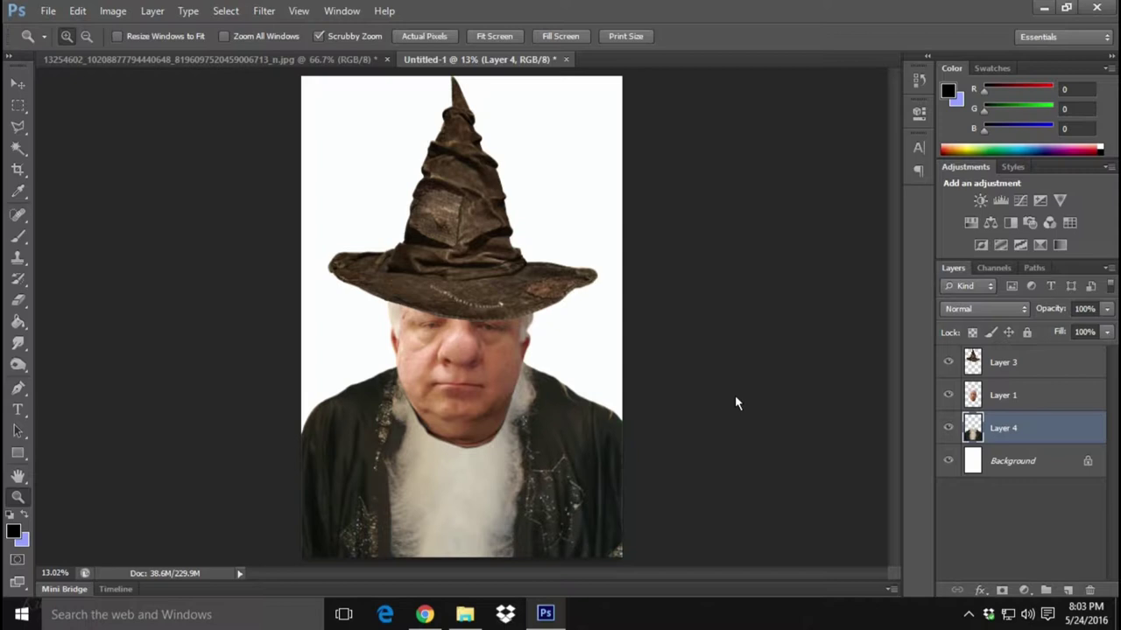
- Add a layer mask to the Layer 1 face and set up a black 473 px brush
left_click(1045, 396)
left_click(1002, 591)
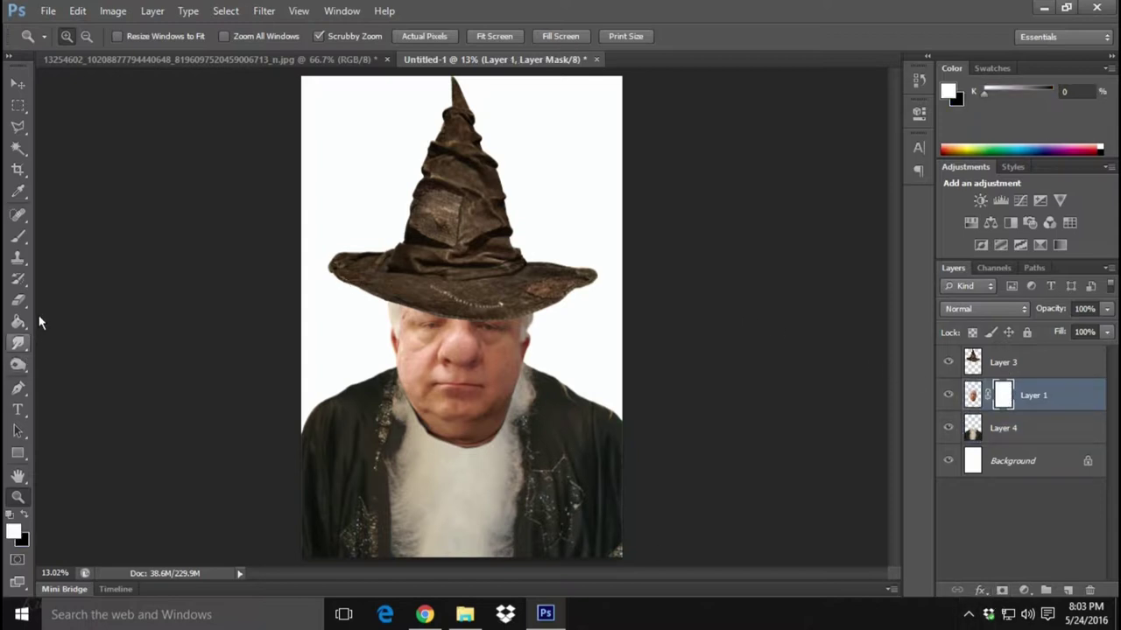
left_click(19, 238)
left_click(24, 517)
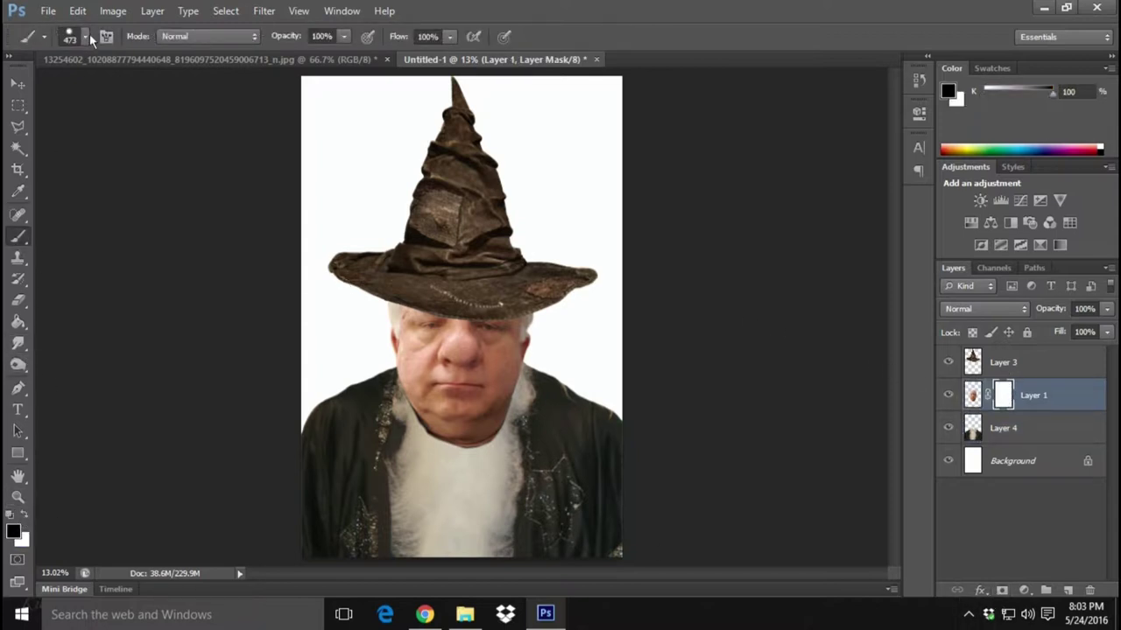
left_click(85, 39)
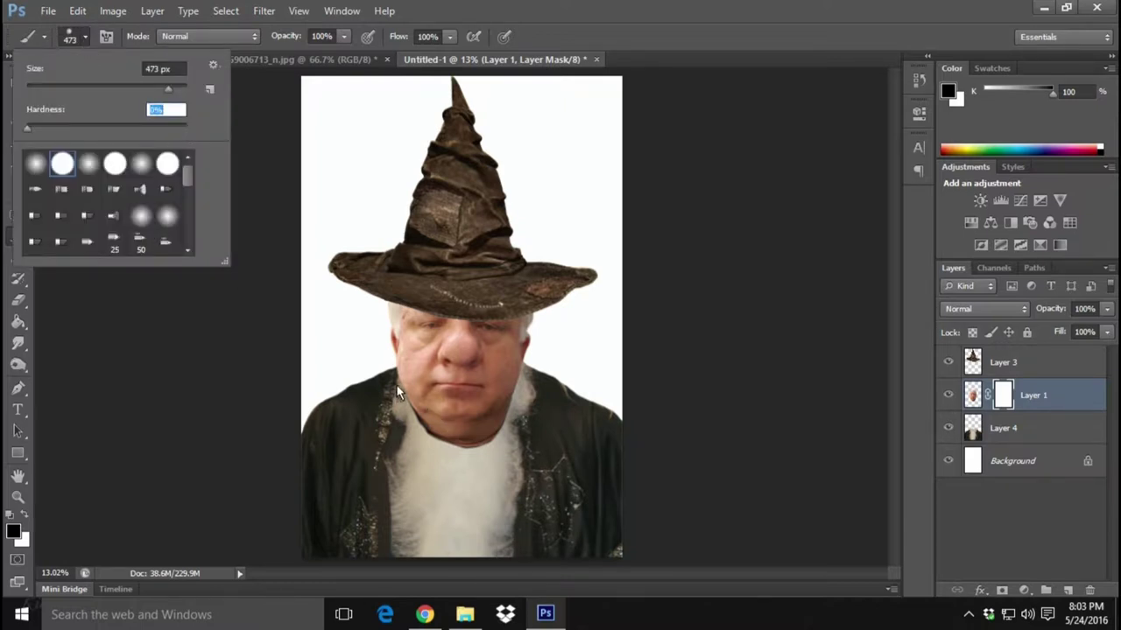
- Paint the mask around and below the chin to reveal the white beard
left_click_drag(396, 386, 419, 423)
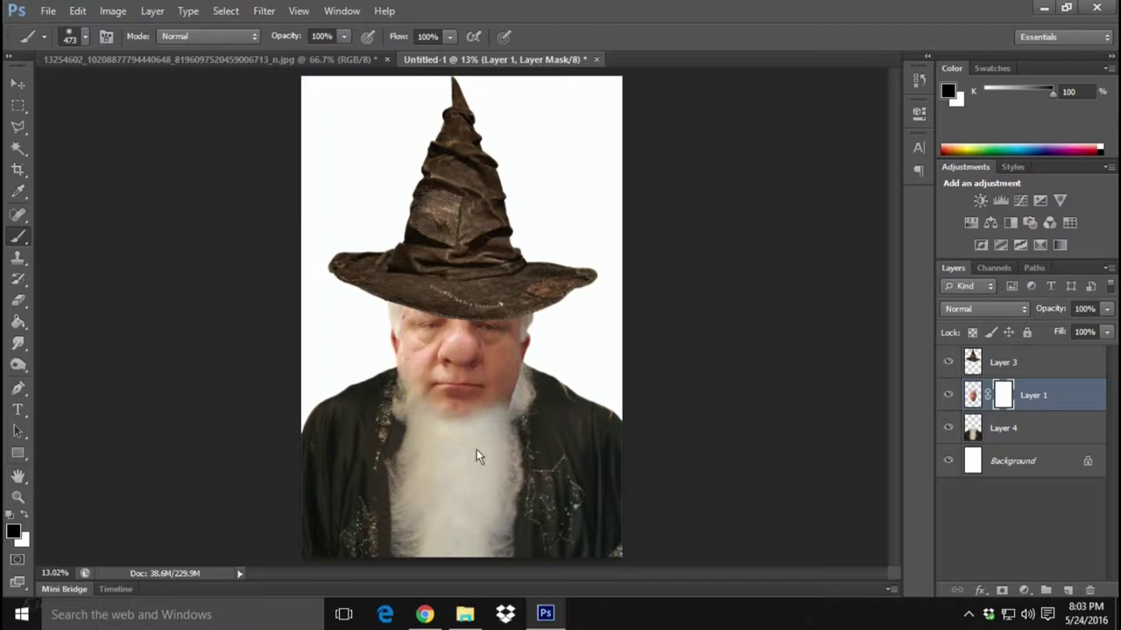
left_click_drag(505, 409, 438, 442)
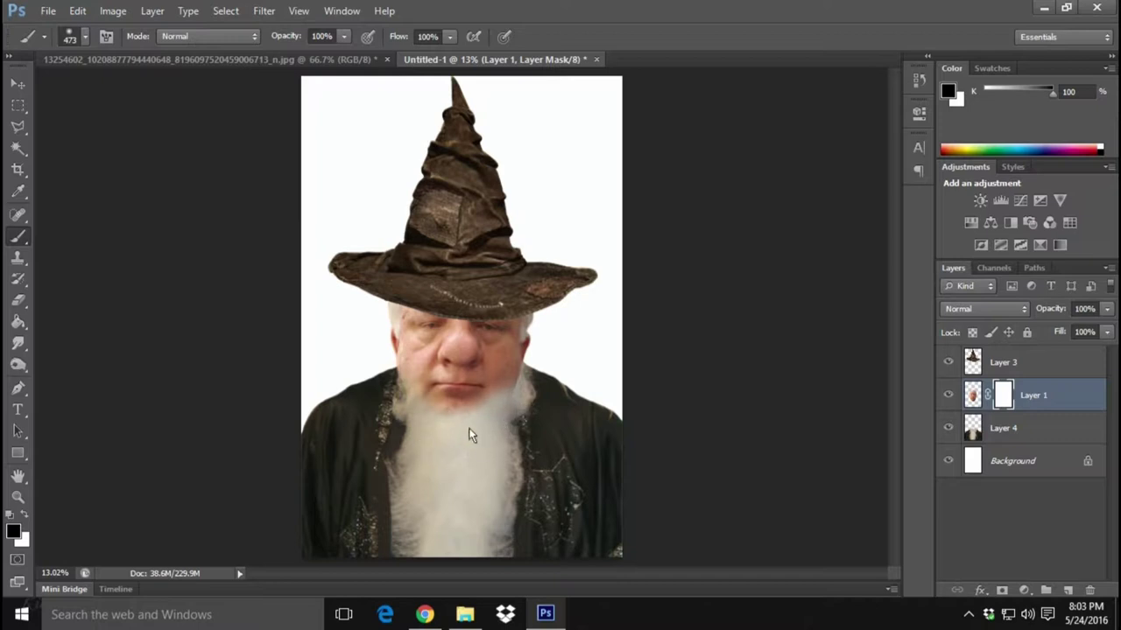
left_click_drag(394, 413, 461, 457)
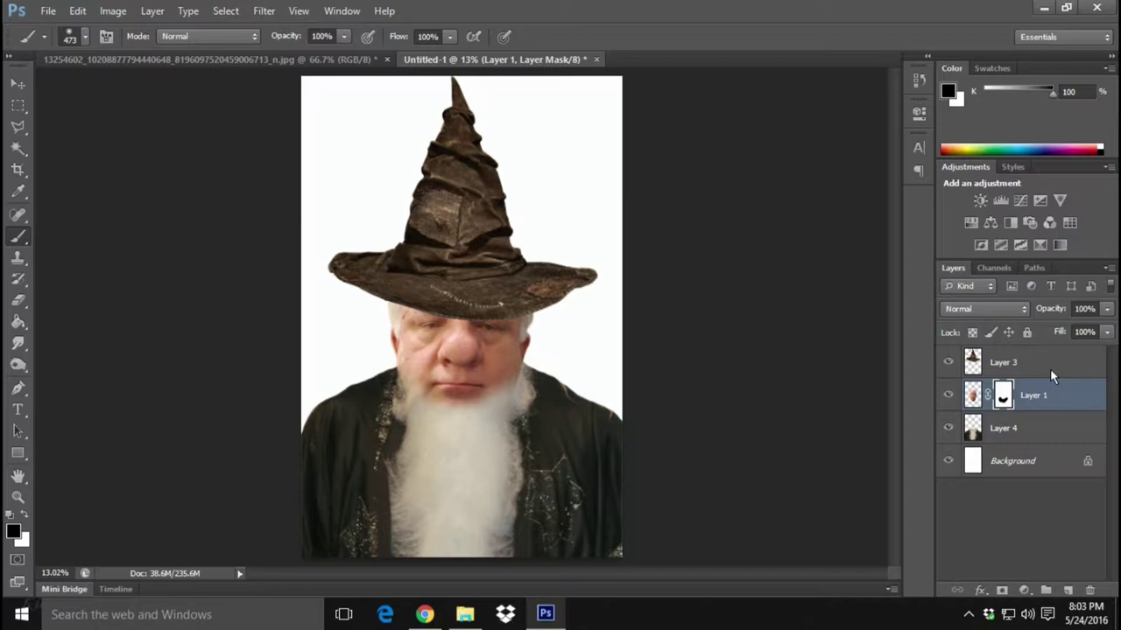
left_click(1042, 428)
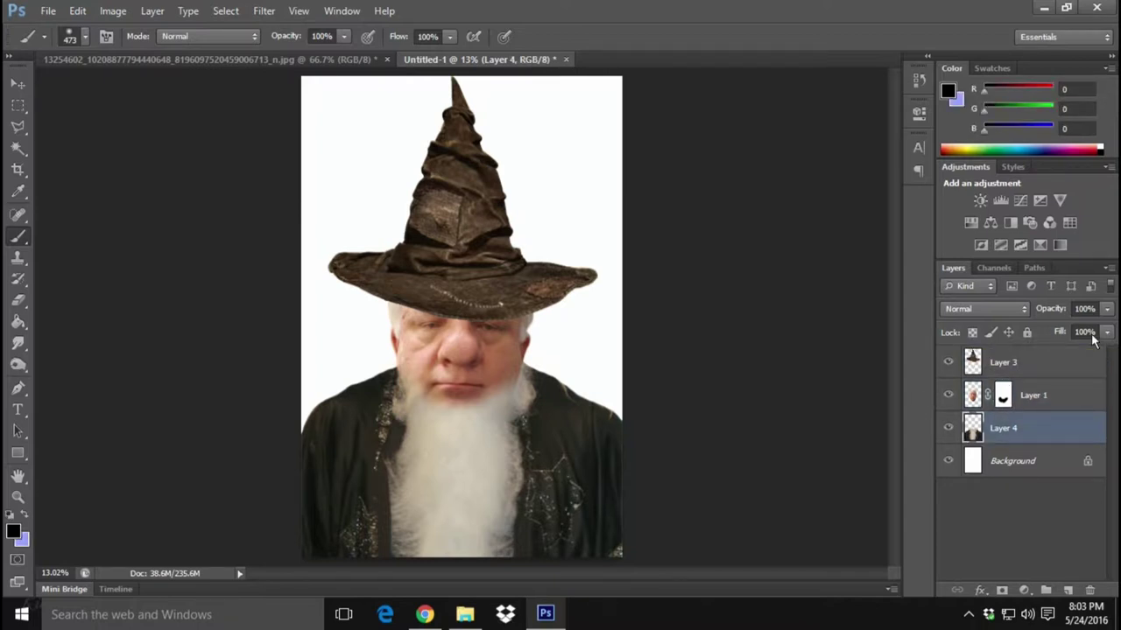
- Nudge the Layer 4 robe down and back up with the arrow keys
left_click(17, 83)
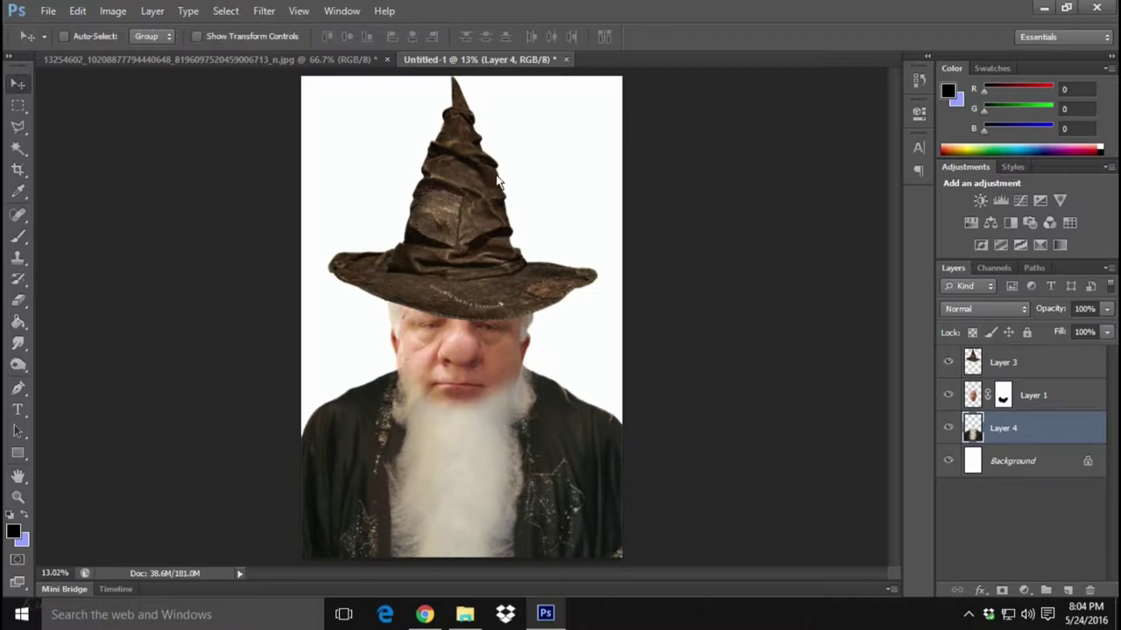
key("Down")
key("Down")
key("Down")
key("Up")
key("Up")
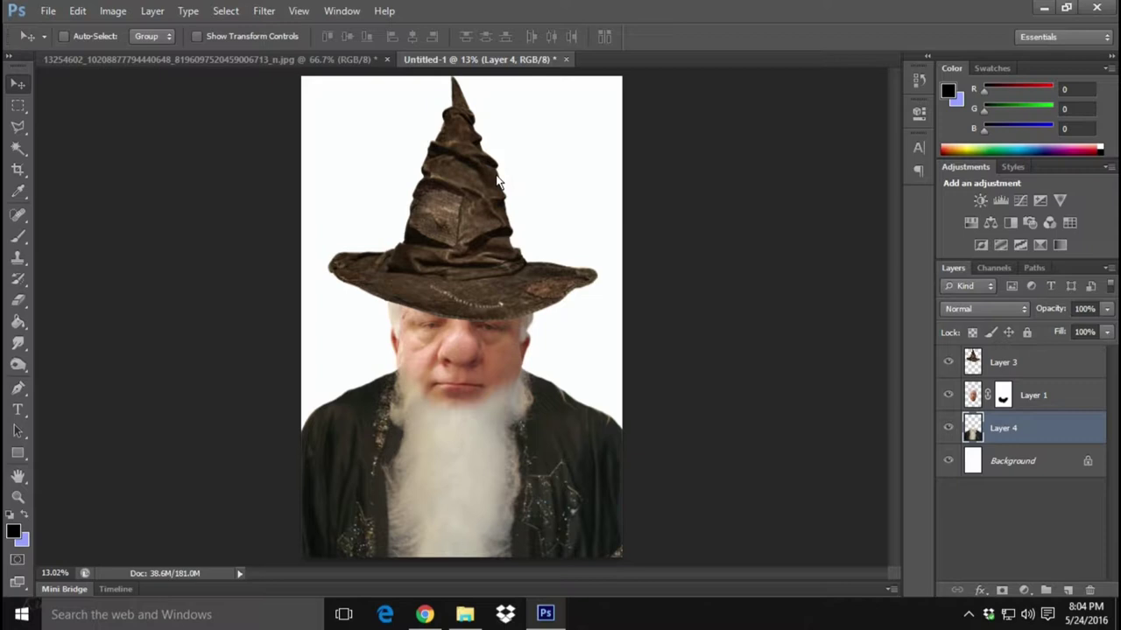
- Scale the Layer 3 hat shorter and wider, apply it, and nudge it right and down
left_click(1072, 362)
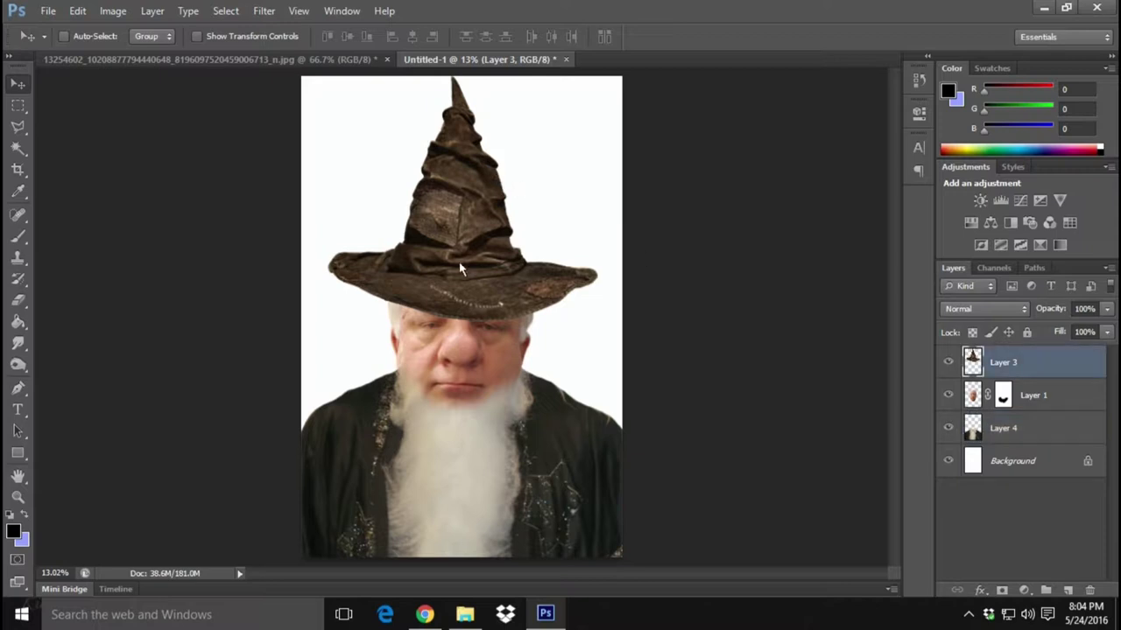
left_click(78, 10)
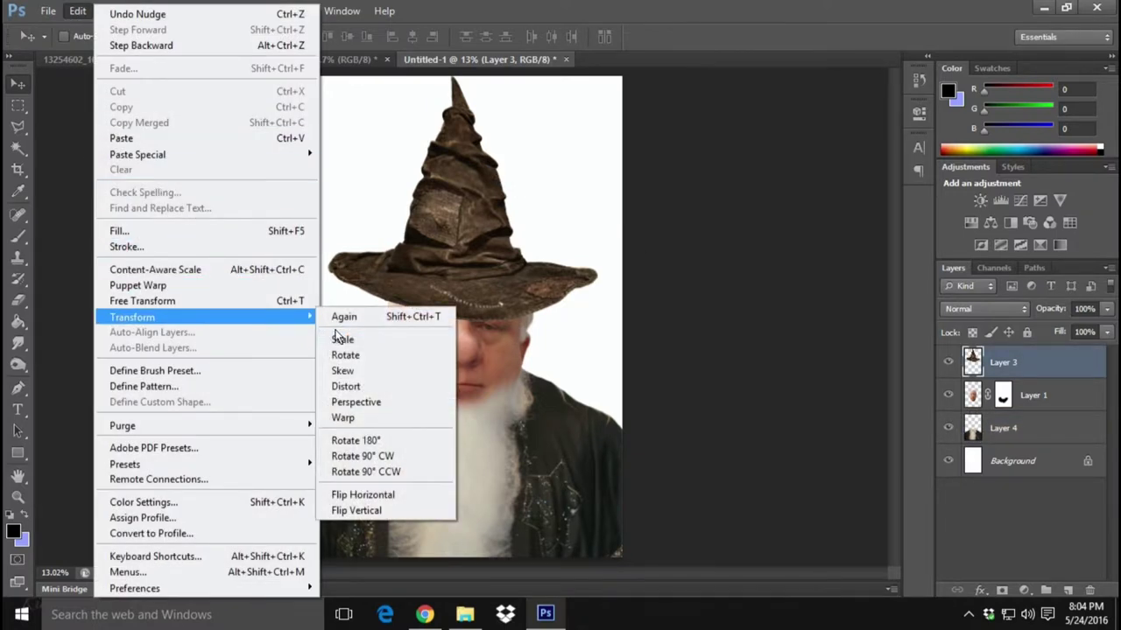
left_click(346, 340)
left_click_drag(463, 77, 467, 109)
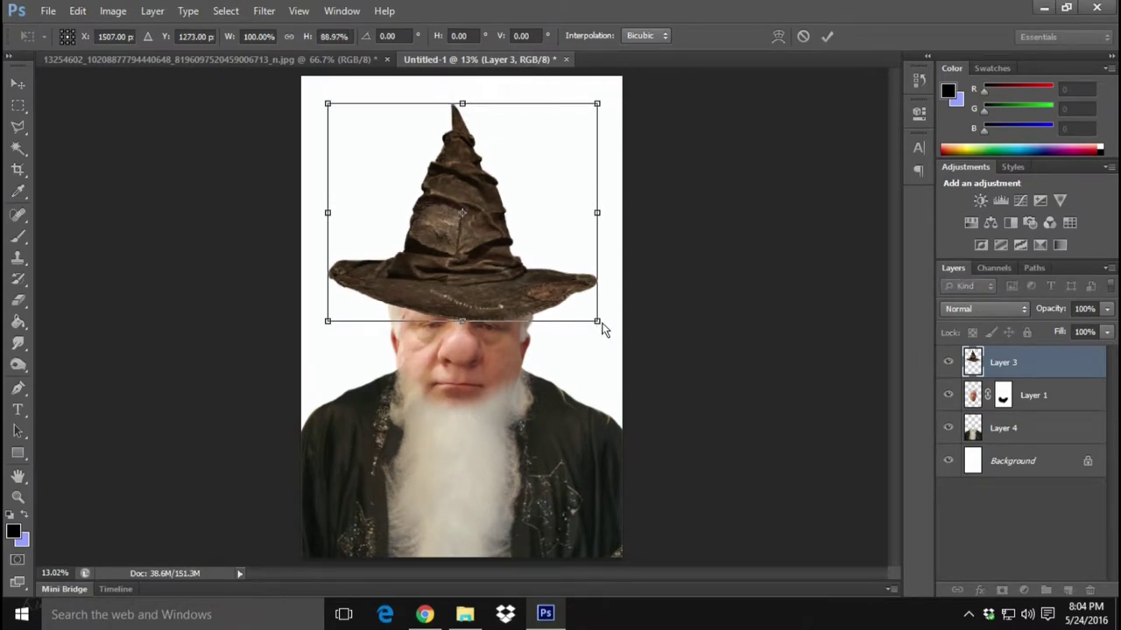
left_click_drag(602, 329, 609, 322)
left_click_drag(330, 323, 317, 324)
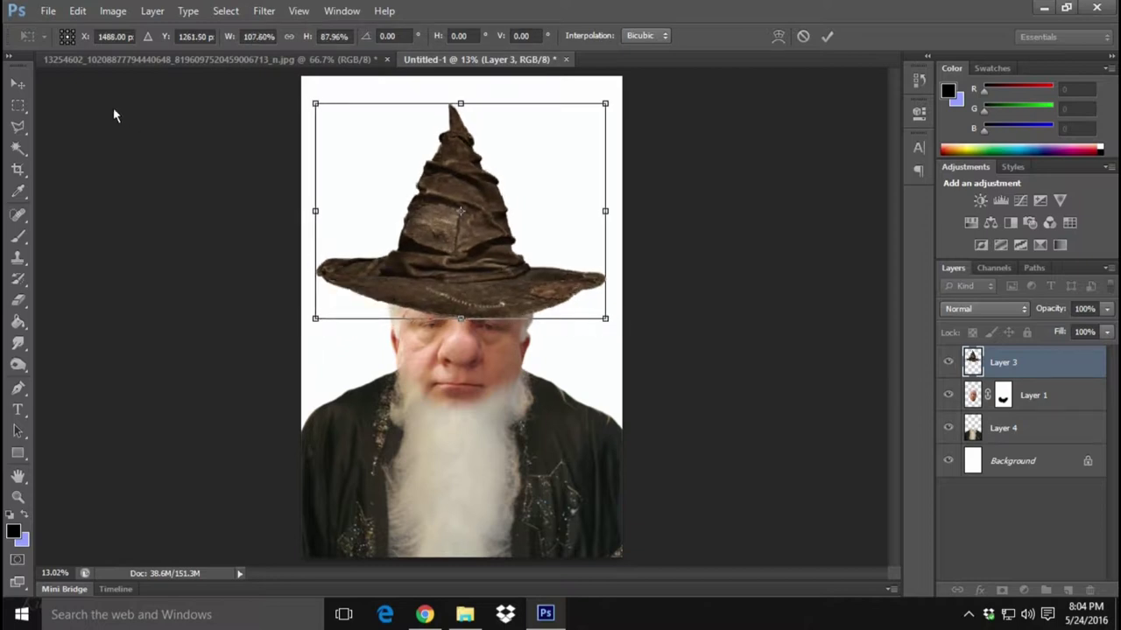
left_click(18, 83)
left_click(489, 245)
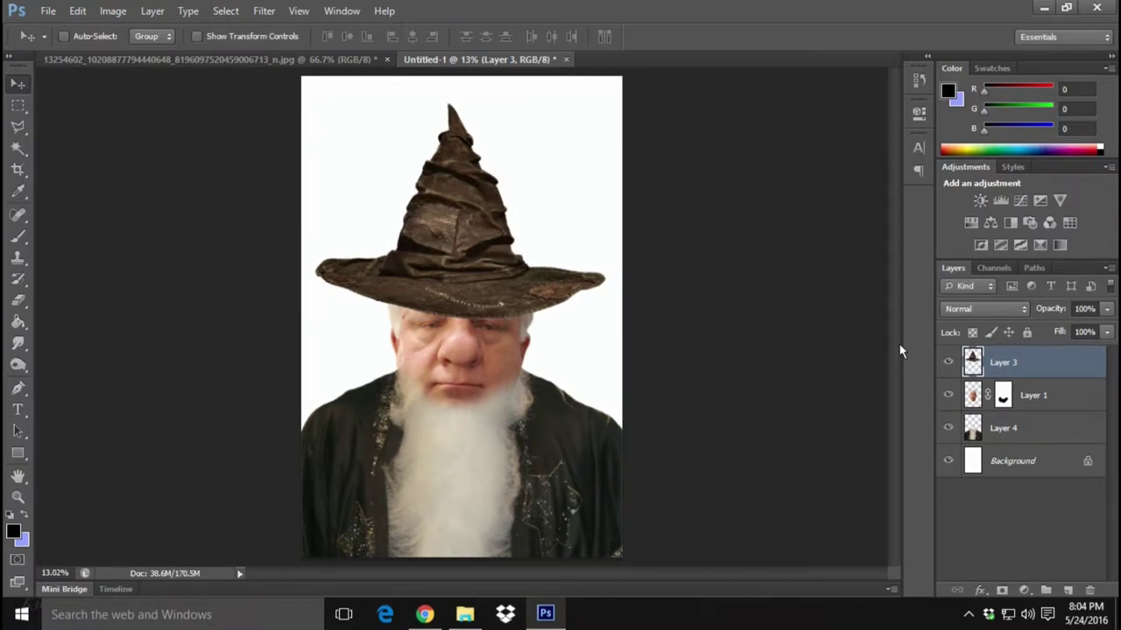
key("Right")
key("Right")
key("Right")
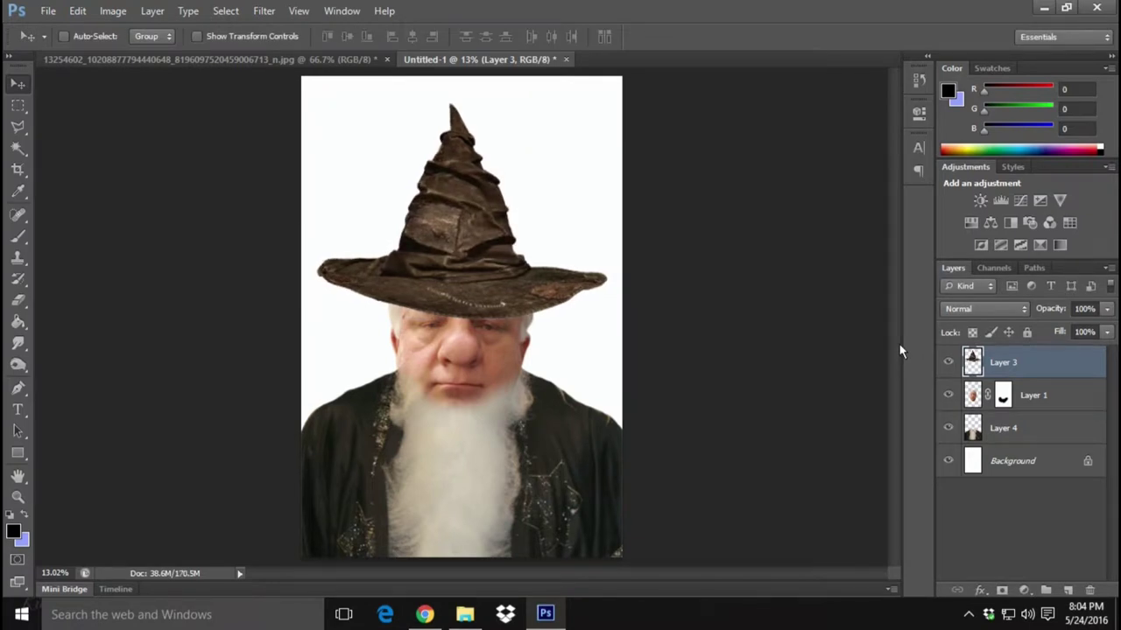
key("Down")
key("Down")
key("Down")
key("Down")
key("Down")
key("Down")
key("Down")
key("Down")
key("Down")
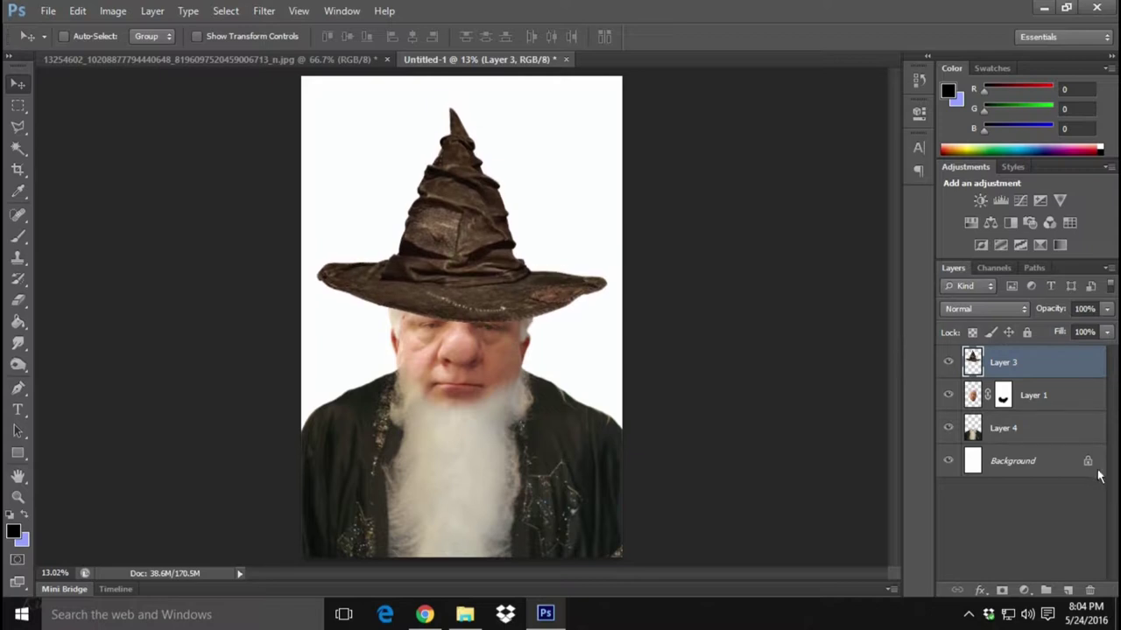
- Scale the Layer 4 robe and beard to 106% width and apply the transform
left_click(1035, 420)
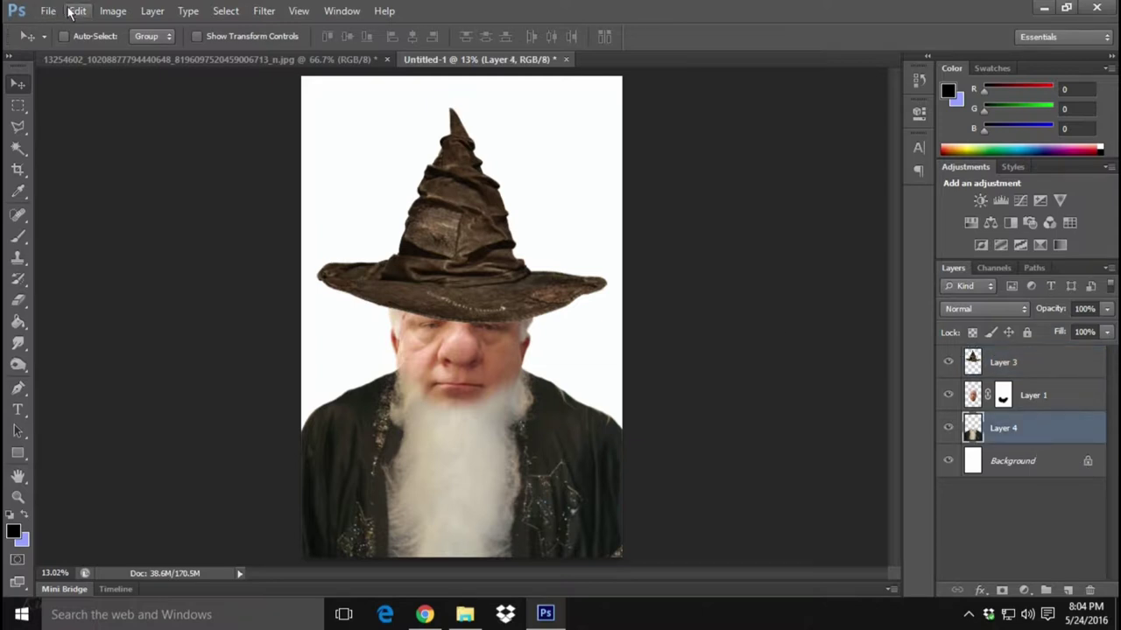
left_click(48, 10)
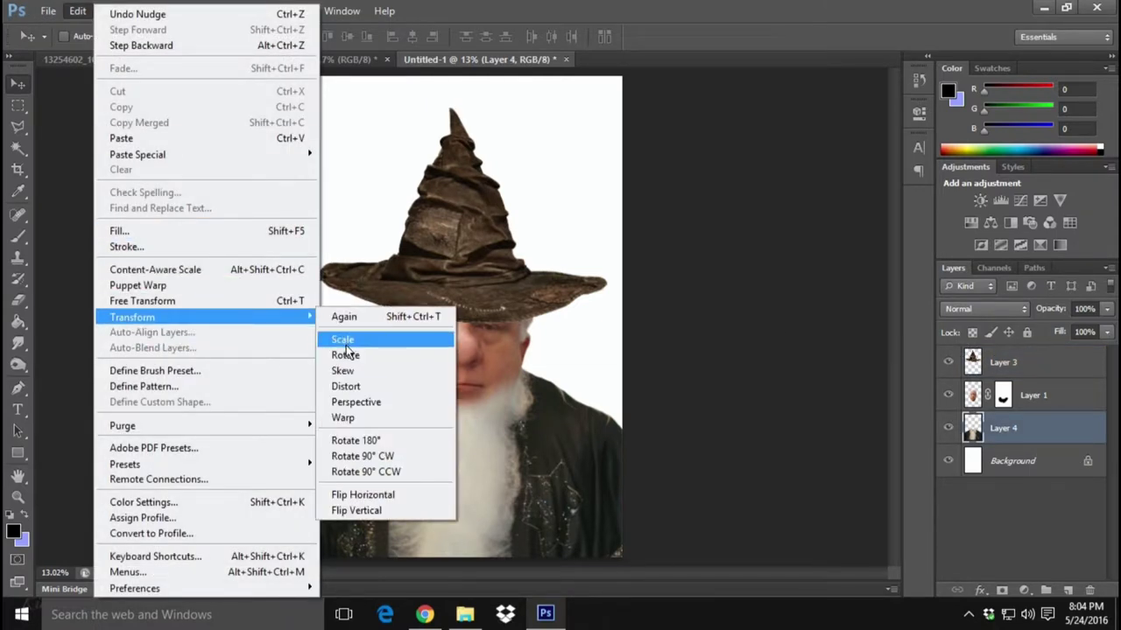
mouse_move(132, 317)
left_click(350, 340)
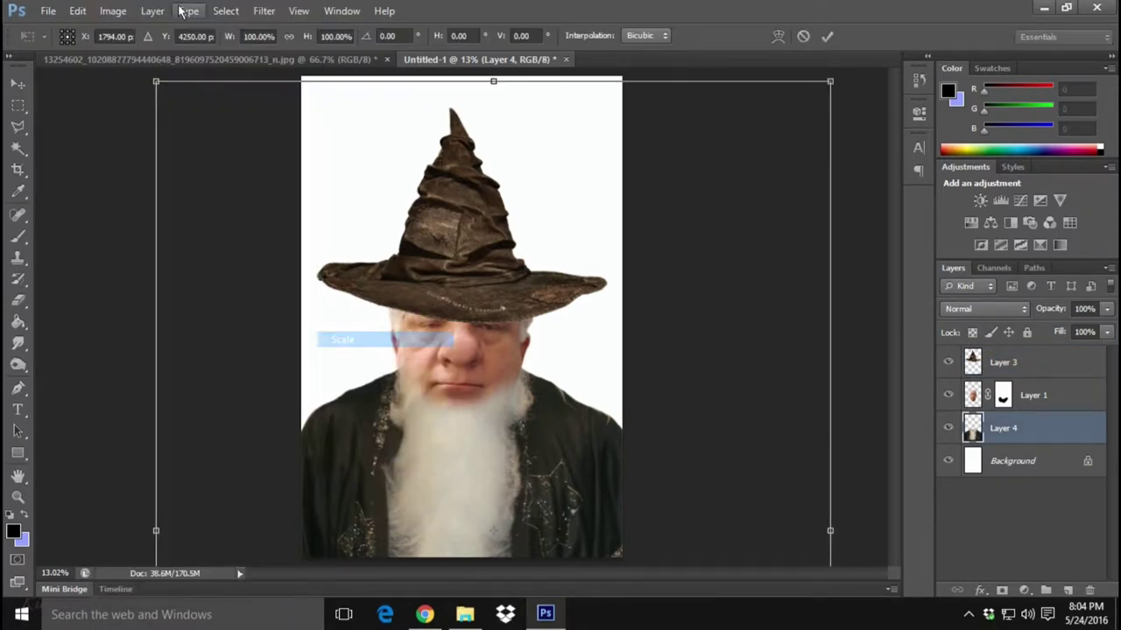
left_click(257, 36)
type("106")
key("Return")
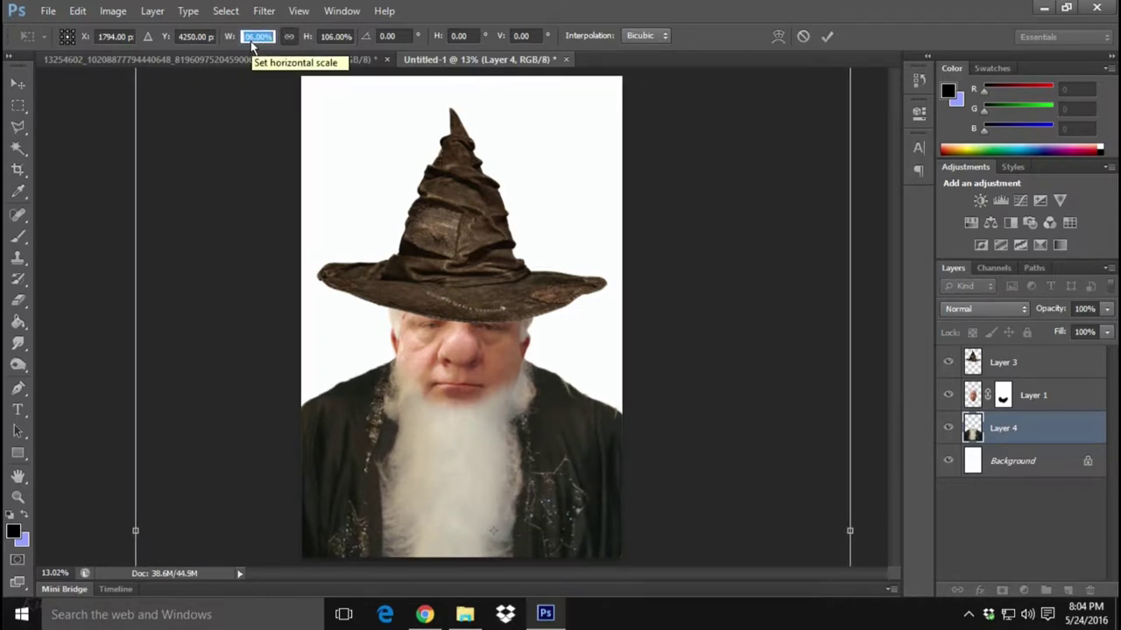
left_click(18, 84)
left_click(494, 245)
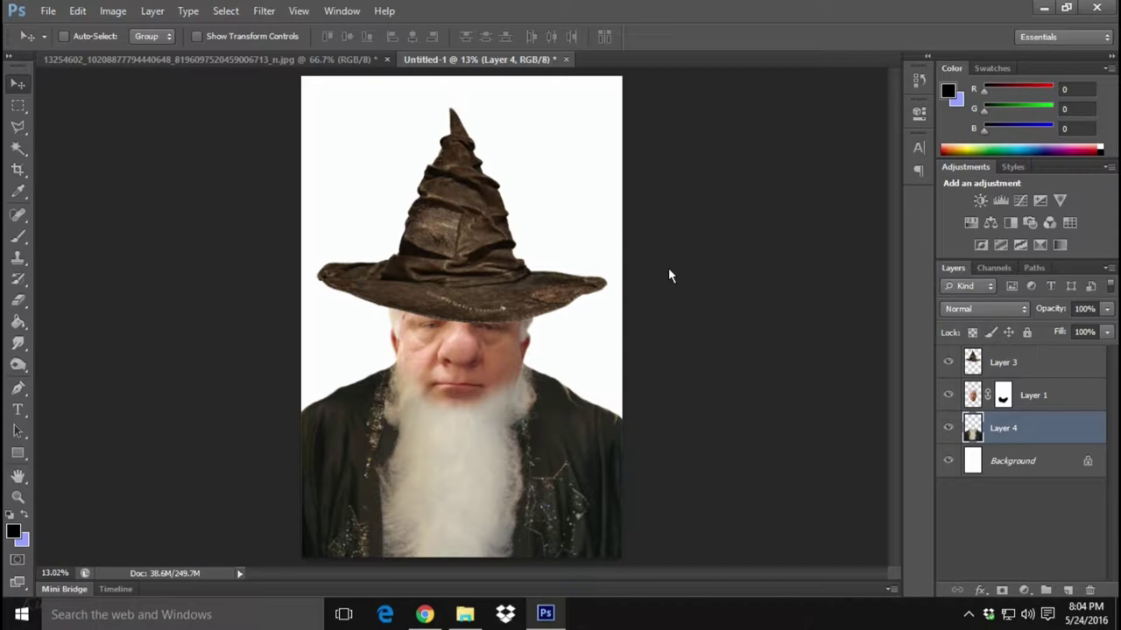
left_click(1047, 364)
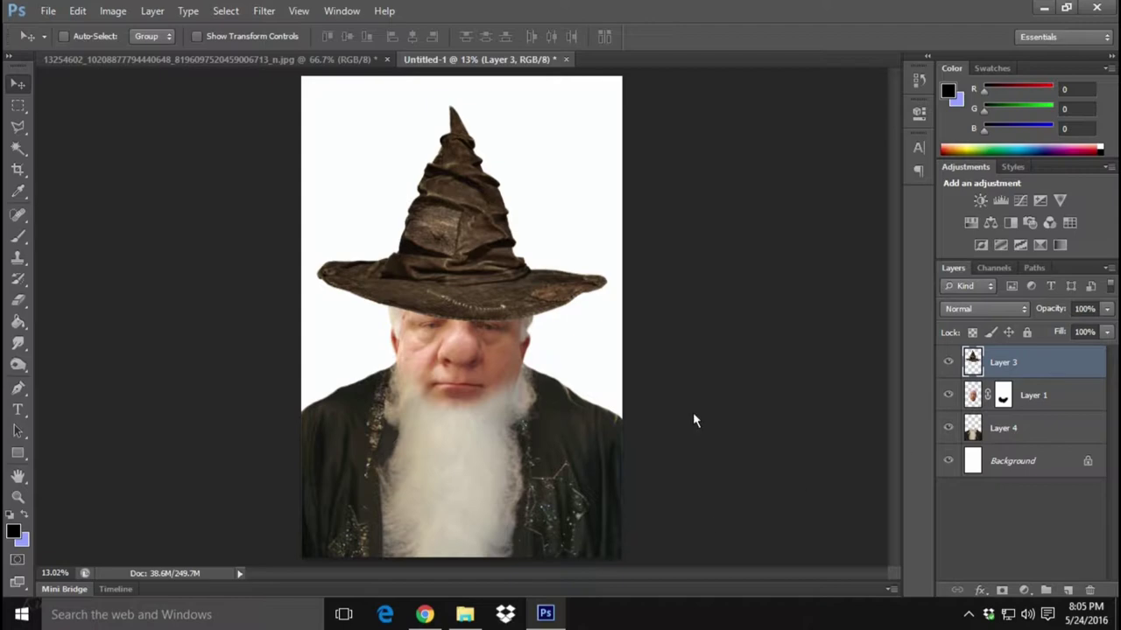
- In Chrome, replace the image search words with a new cave search ('dave')
left_click(424, 614)
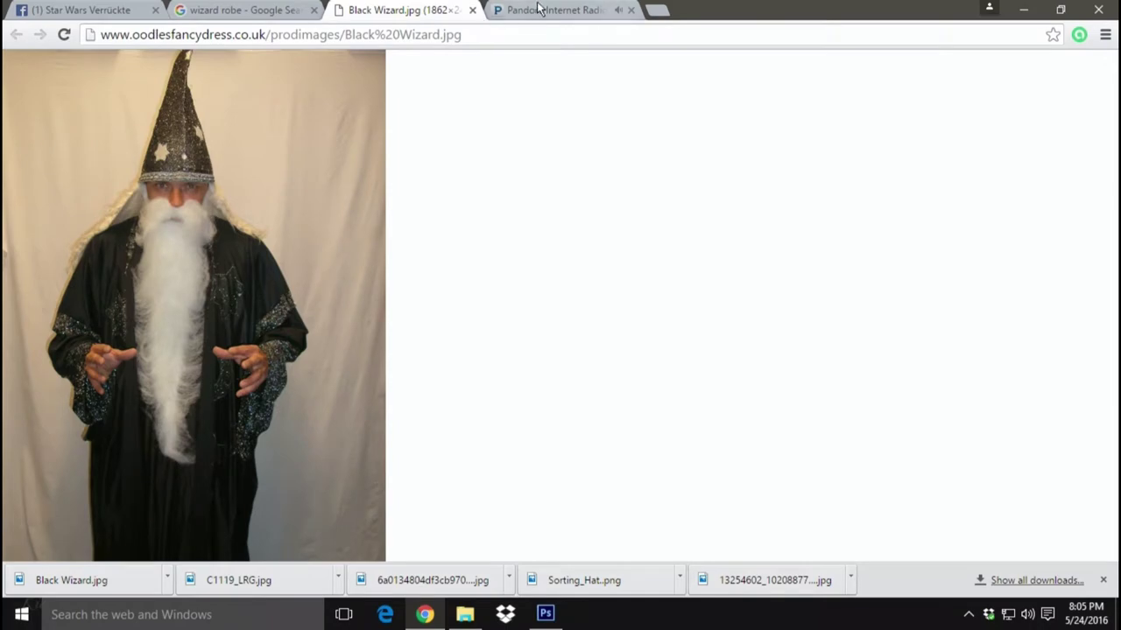
left_click(538, 10)
left_click(272, 9)
scroll(640, 267, "up", 2)
scroll(640, 268, "up", 5)
scroll(644, 267, "up", 5)
scroll(643, 267, "up", 5)
scroll(644, 267, "up", 3)
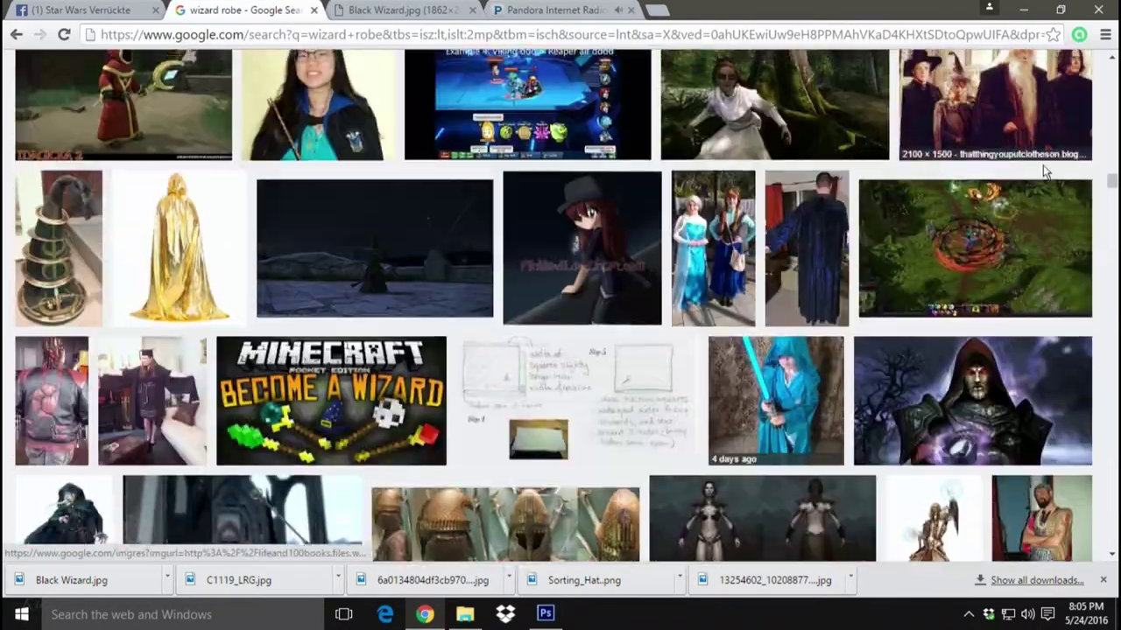
left_click_drag(1112, 185, 1114, 54)
left_click_drag(182, 73, 112, 72)
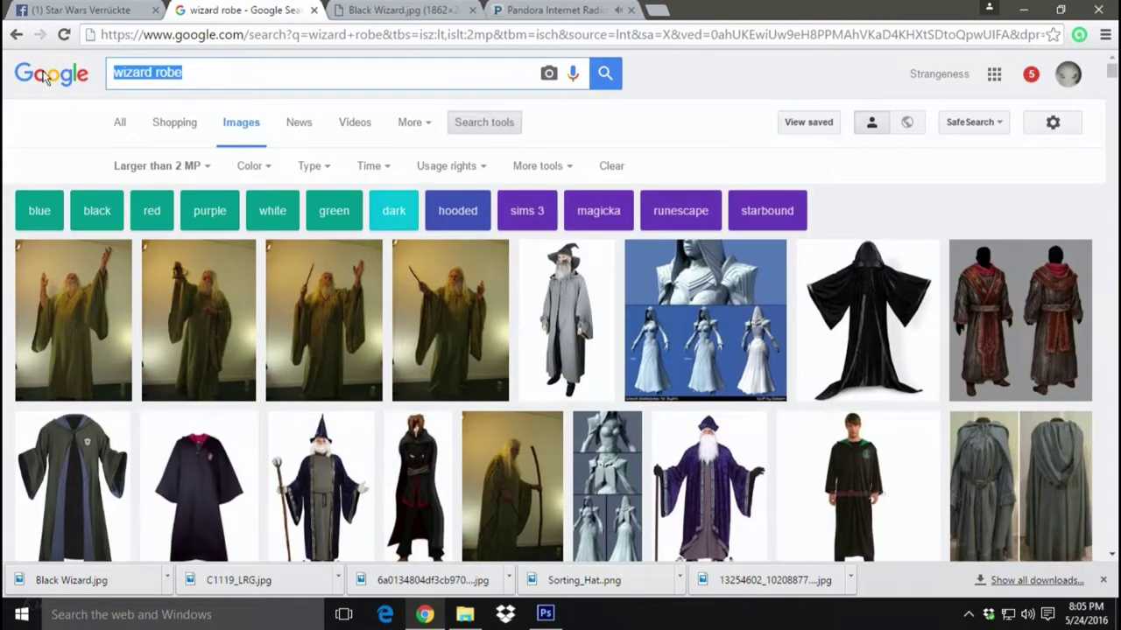
type("dave")
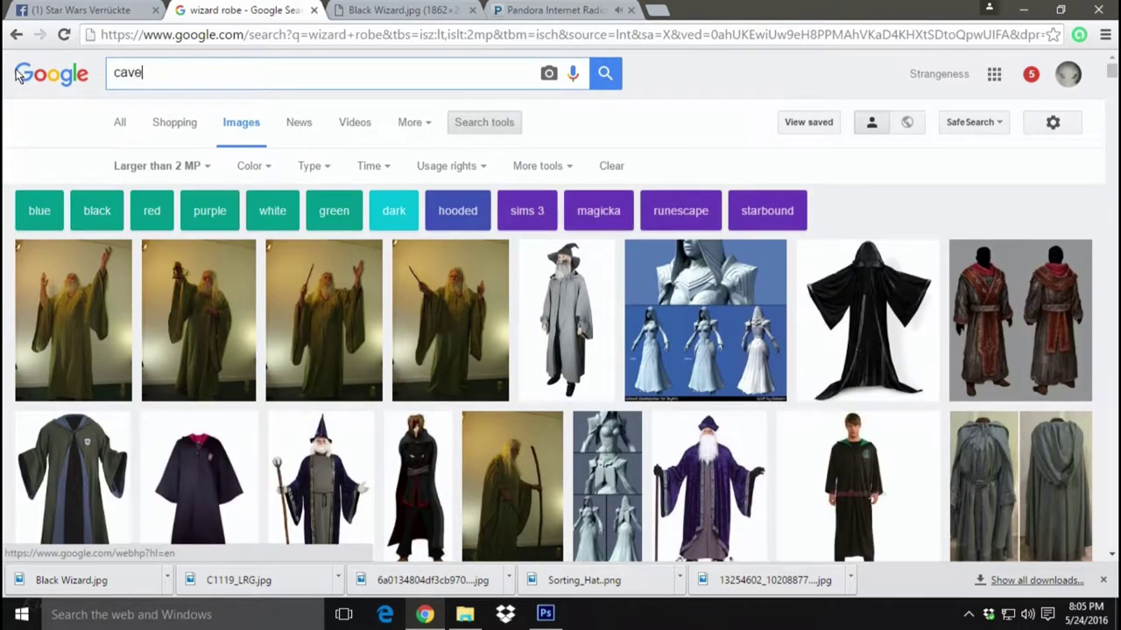
key("Return")
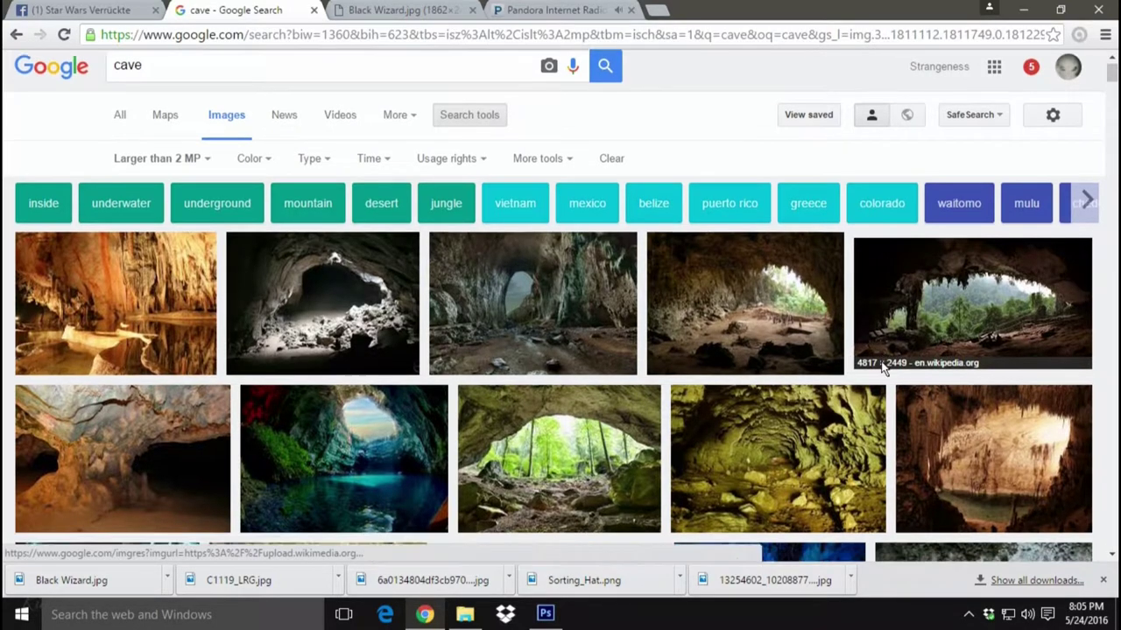
- Preview cave results and open the full-size Greek Islands cave photo in a new tab
scroll(882, 368, "down", 3)
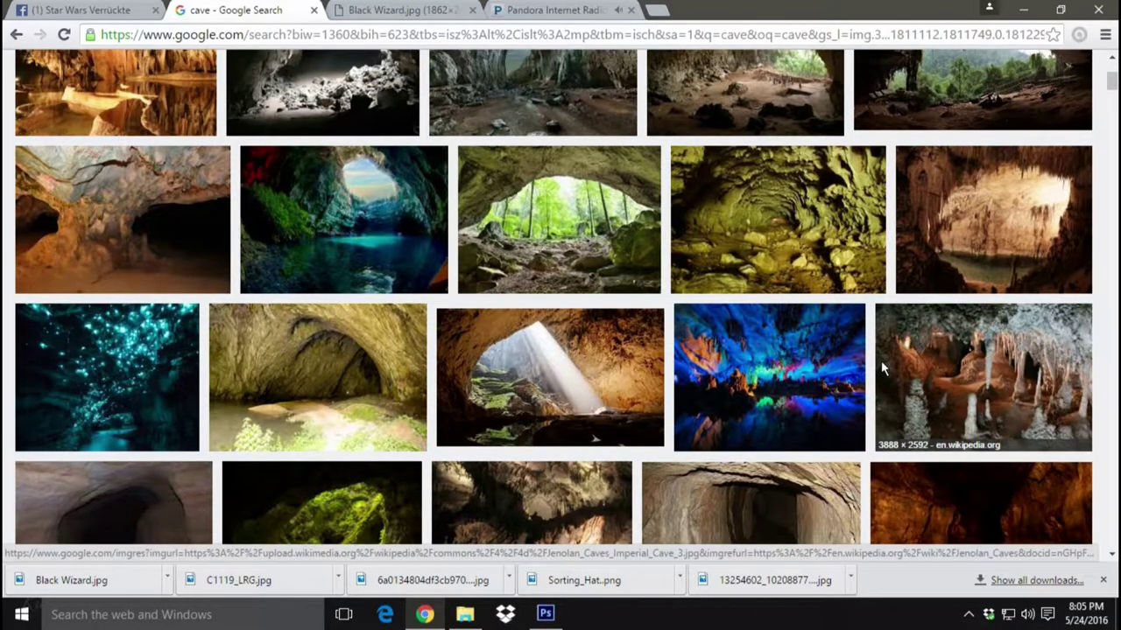
left_click(345, 237)
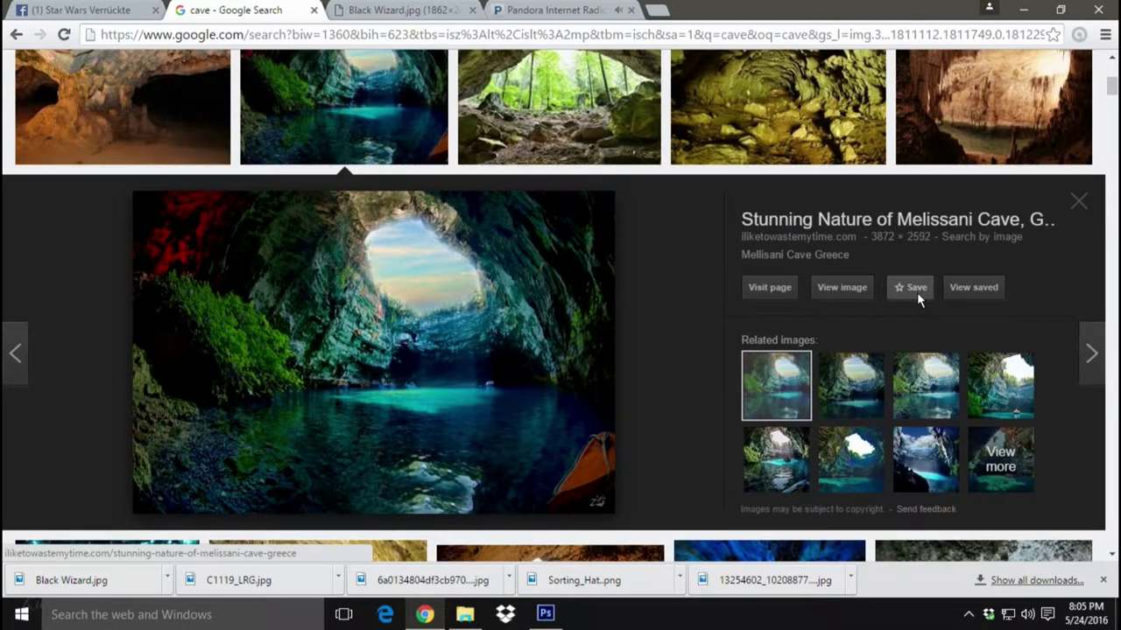
left_click(928, 454)
left_click(878, 385)
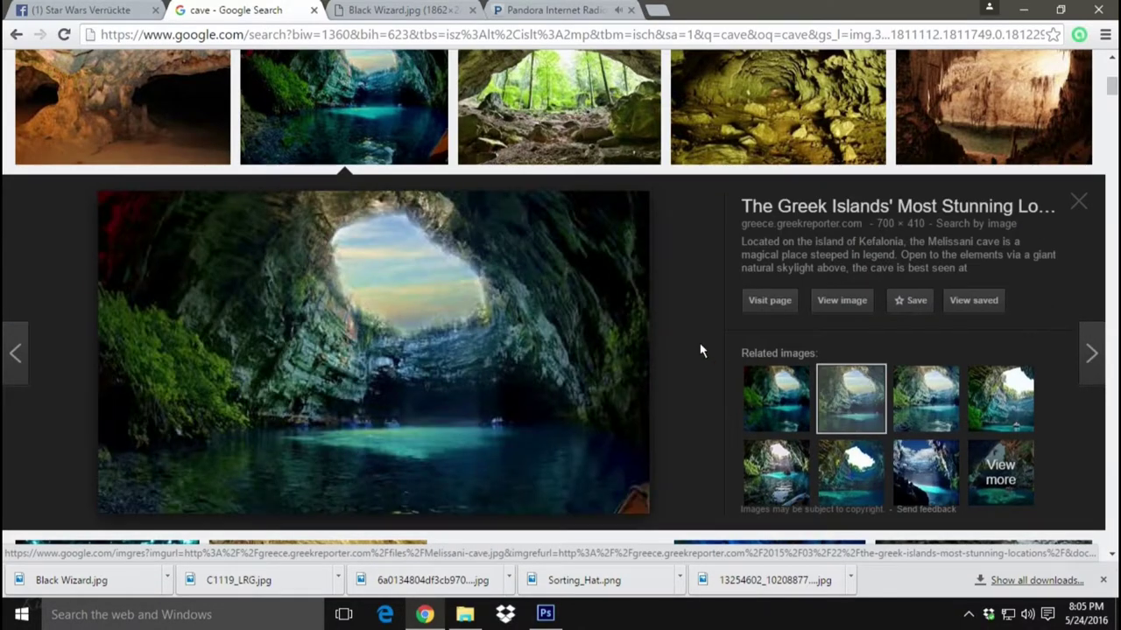
scroll(700, 343, "down", 3)
scroll(700, 343, "up", 3)
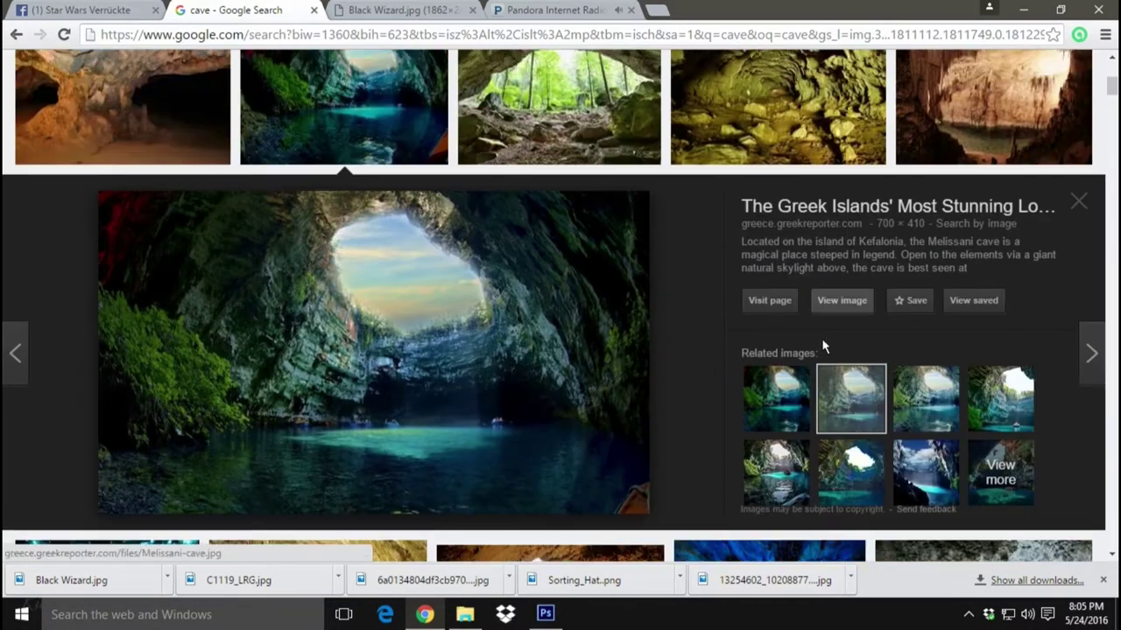
right_click(875, 404)
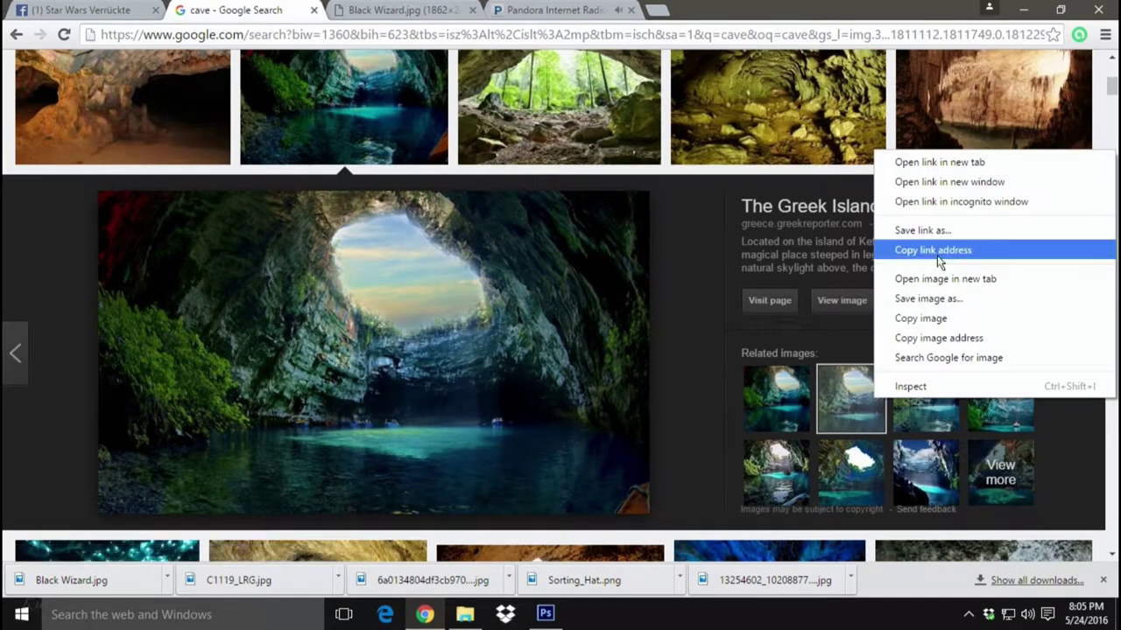
left_click(935, 320)
left_click(828, 302)
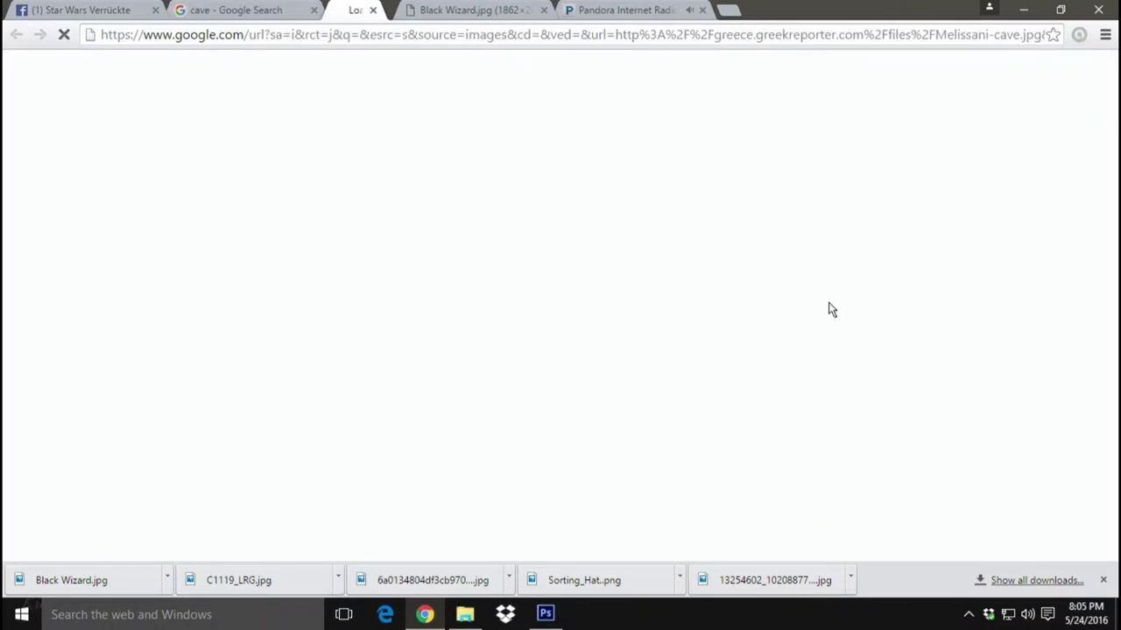
- Save the photo to the desktop as Melissani-cave.jpg, close the extra tabs and minimize Chrome
right_click(463, 301)
left_click(529, 337)
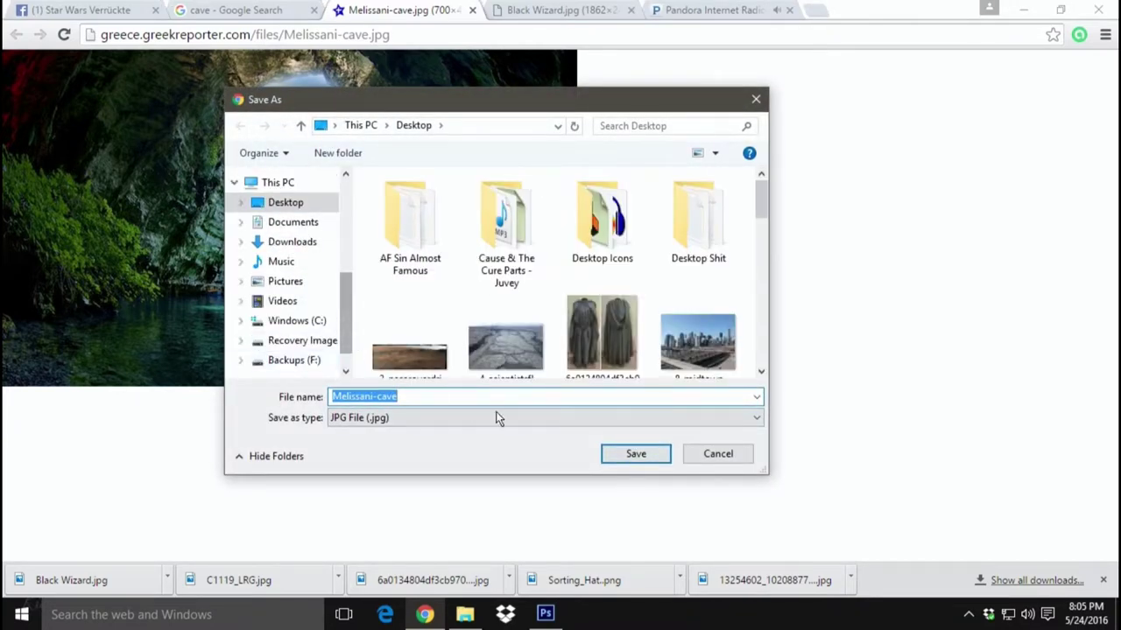
left_click(636, 457)
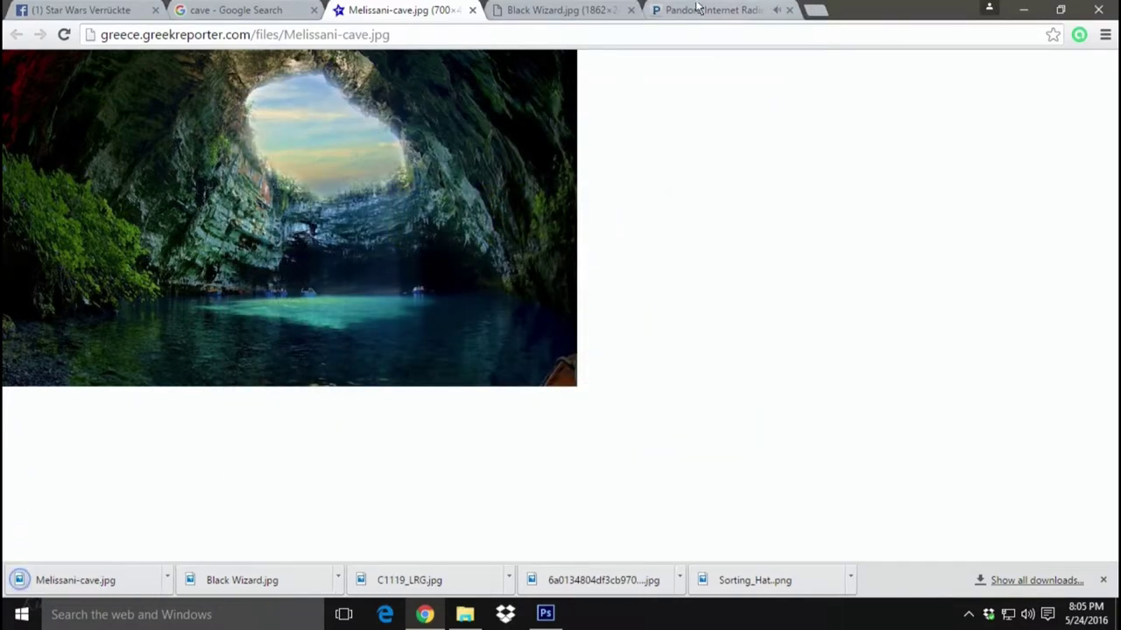
left_click(631, 9)
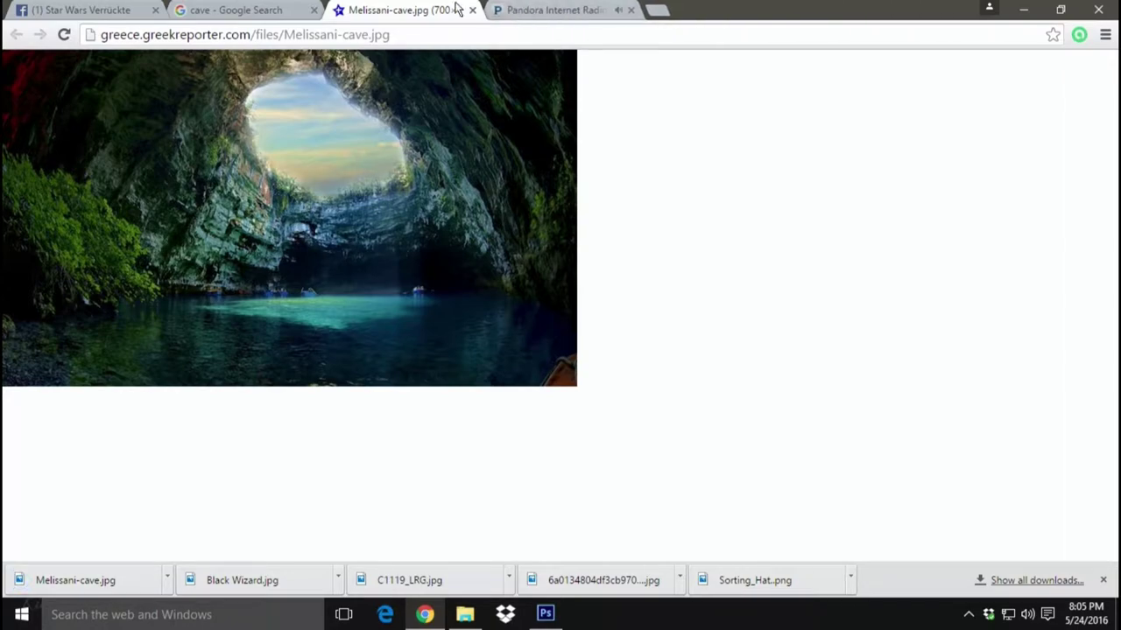
left_click(472, 10)
left_click(1023, 10)
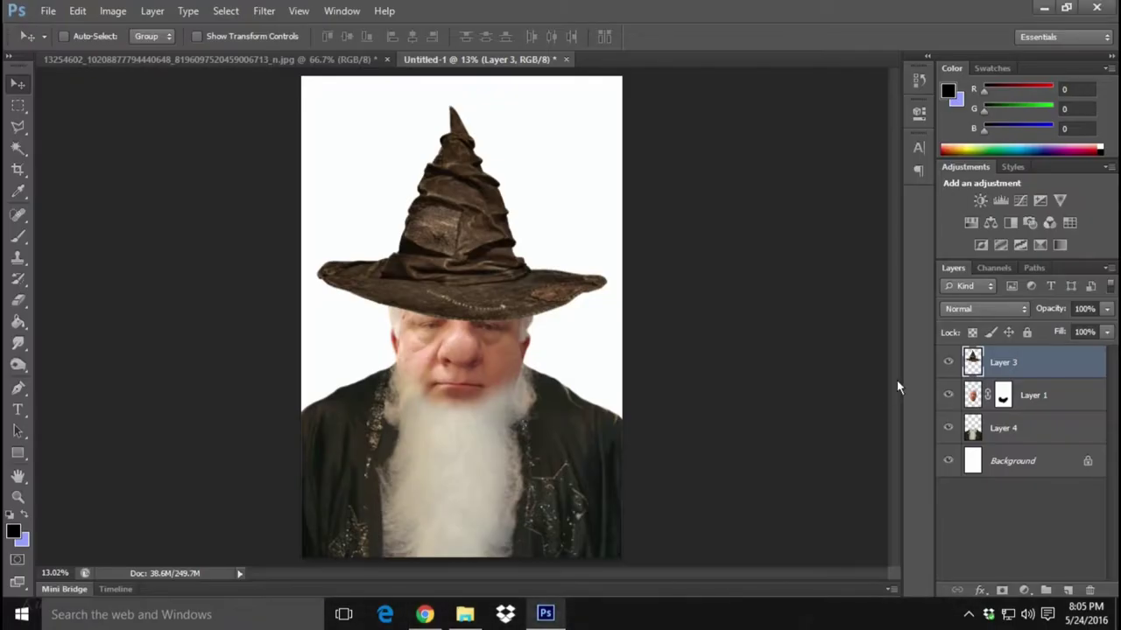
- Select the Background layer and open Melissani-cave.jpg from the desktop
left_click(1042, 459)
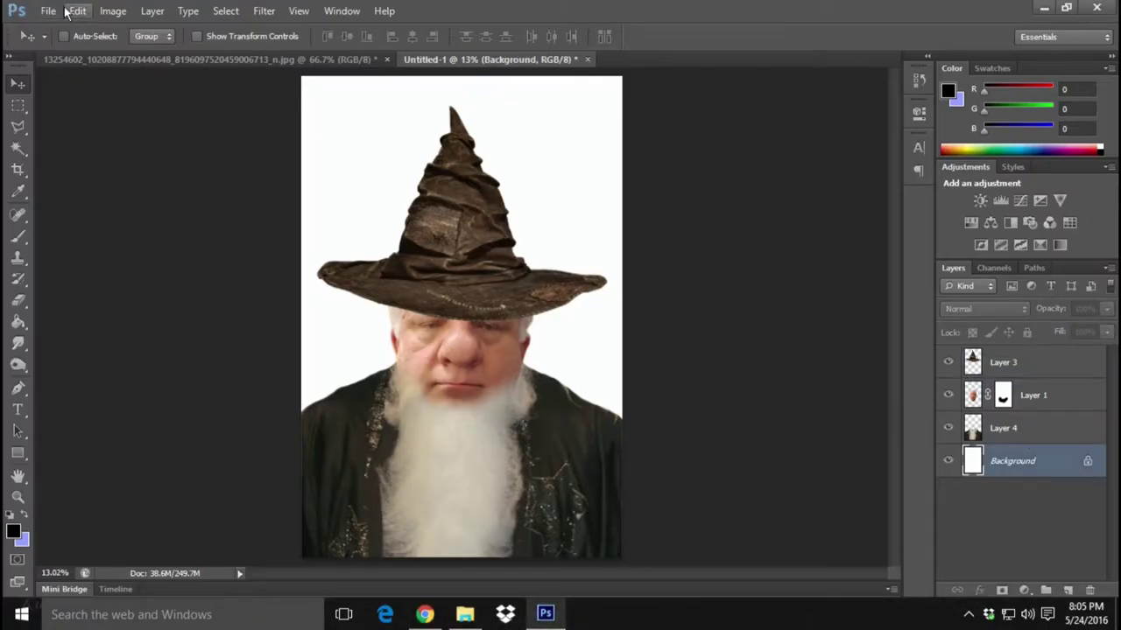
left_click(77, 11)
mouse_move(48, 11)
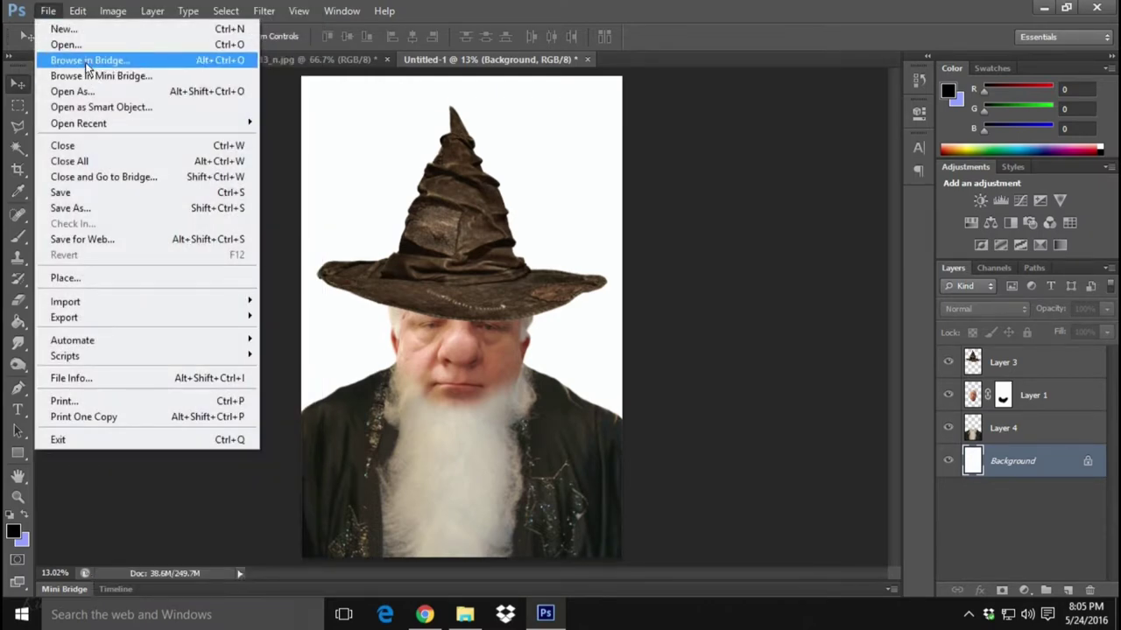
left_click(86, 46)
mouse_move(781, 150)
left_mouse_down()
mouse_move(815, 412)
mouse_move(788, 342)
mouse_move(812, 144)
mouse_move(798, 262)
left_mouse_up()
scroll(798, 265, "down", 3)
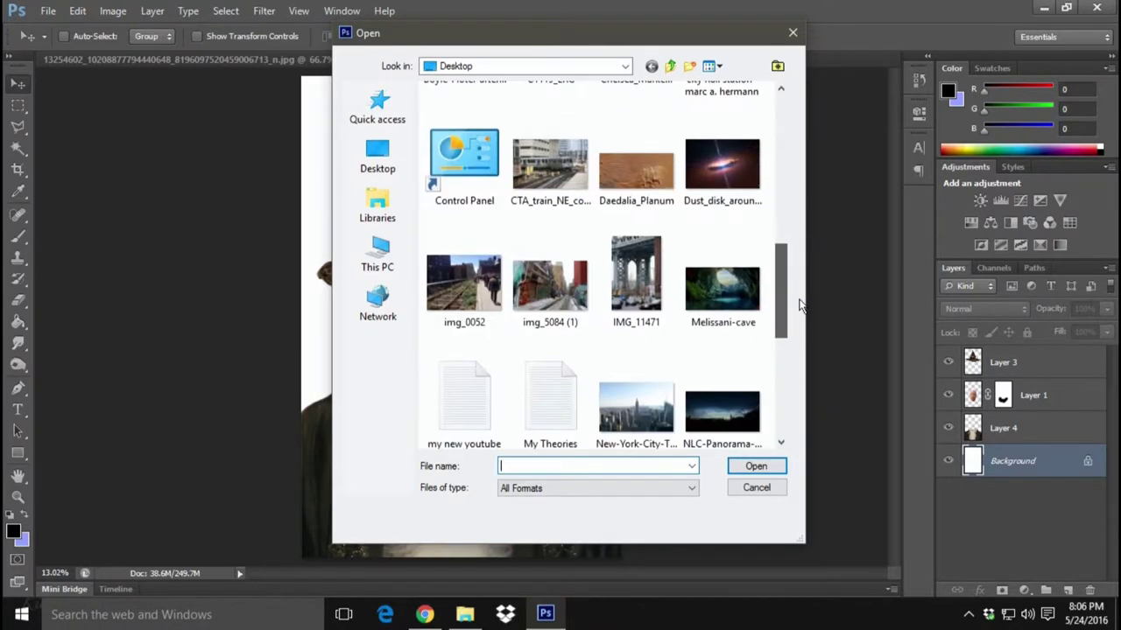
double_click(717, 279)
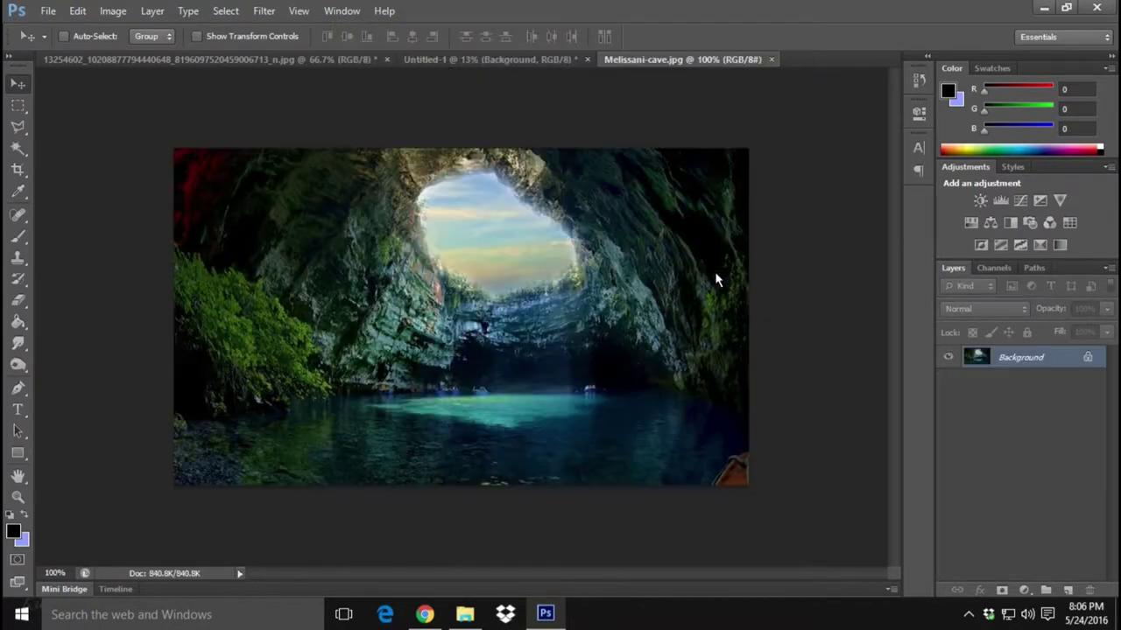
- Select all of the cave photo, copy it, close it and paste it into the wizard document
left_click(225, 11)
left_click(230, 29)
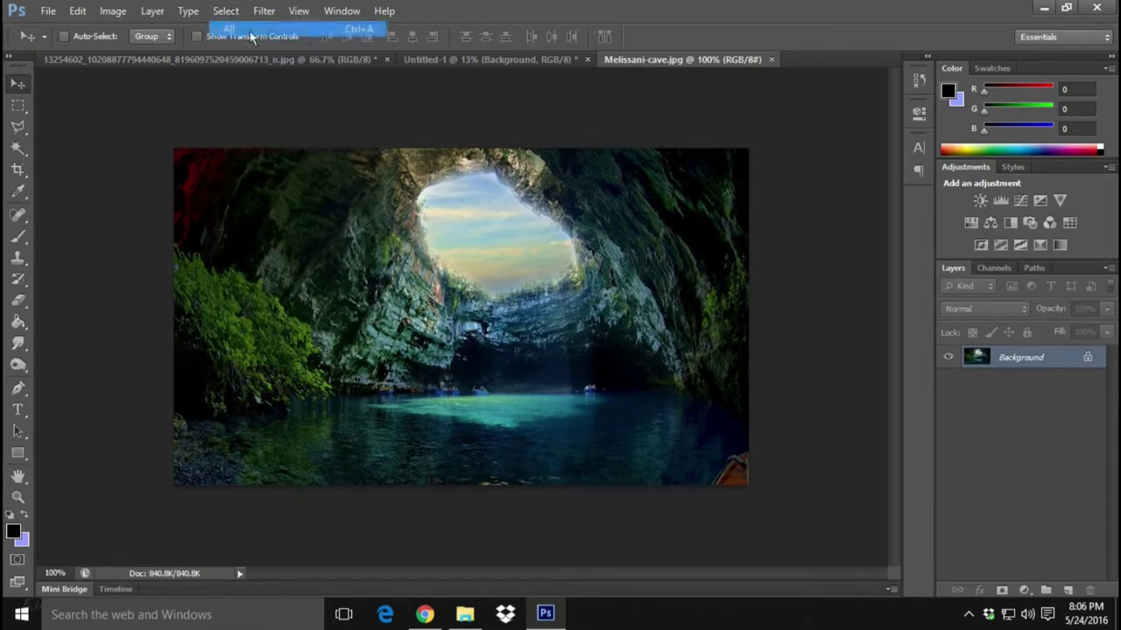
left_click(77, 10)
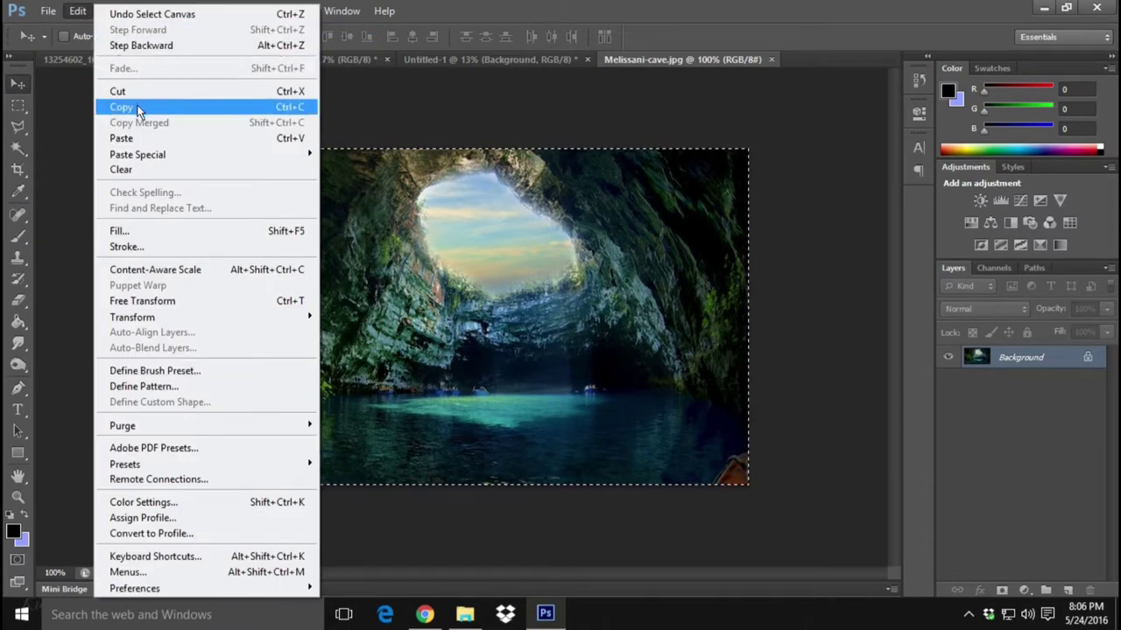
left_click(138, 107)
left_click(772, 59)
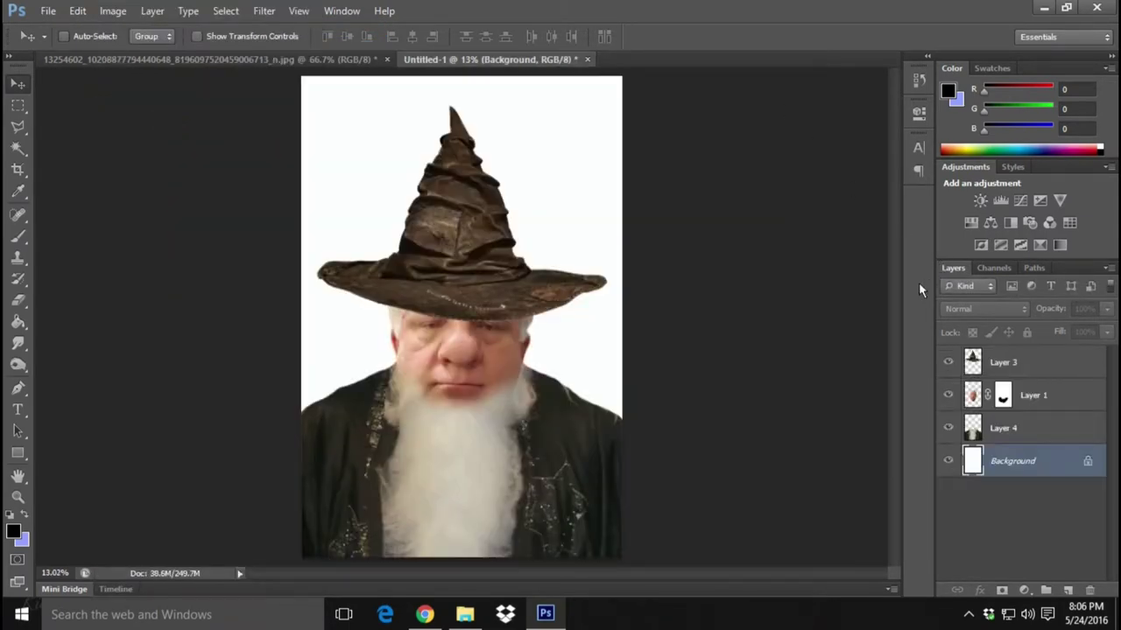
left_click(77, 10)
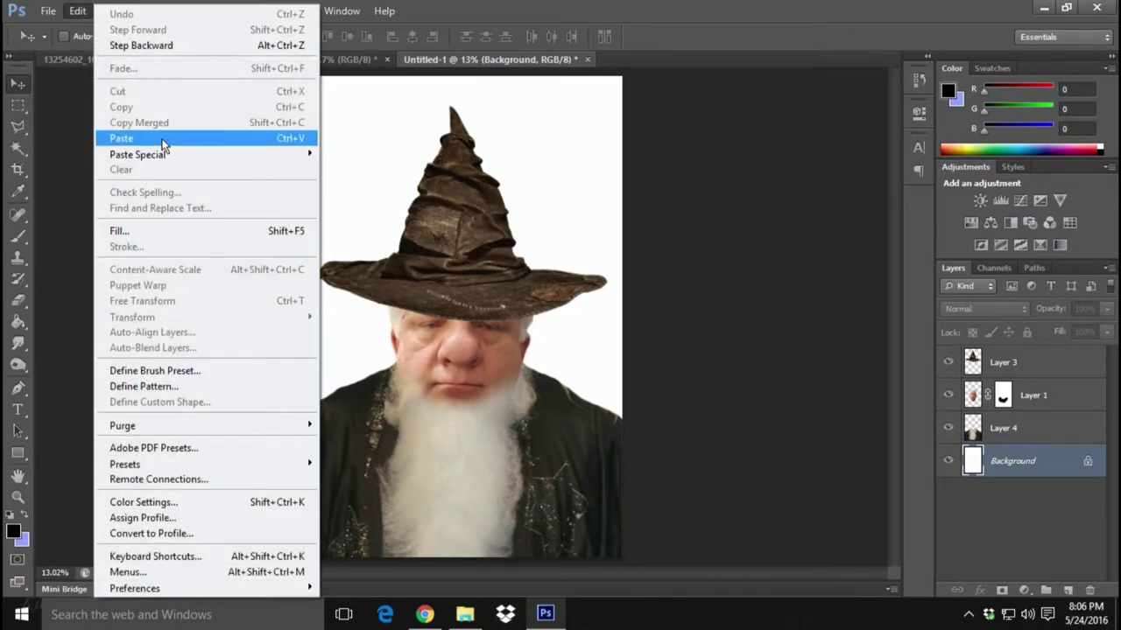
left_click(163, 138)
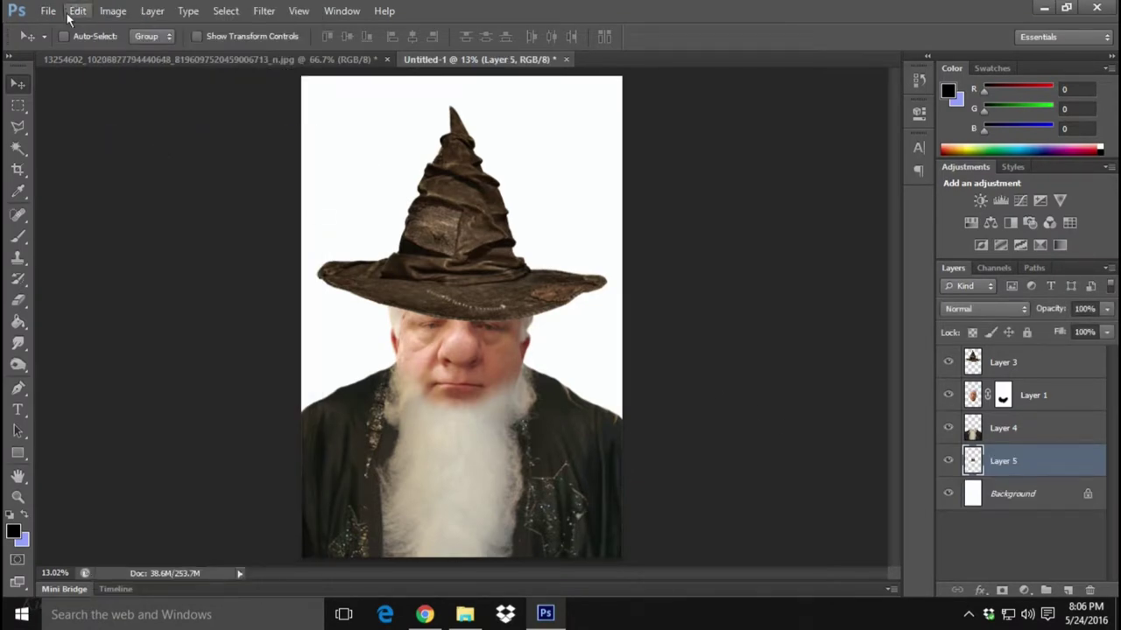
- Scale the pasted cave Layer 5 proportionally to about 912% to cover the canvas, then shift it slightly left
left_click(77, 10)
left_click(345, 338)
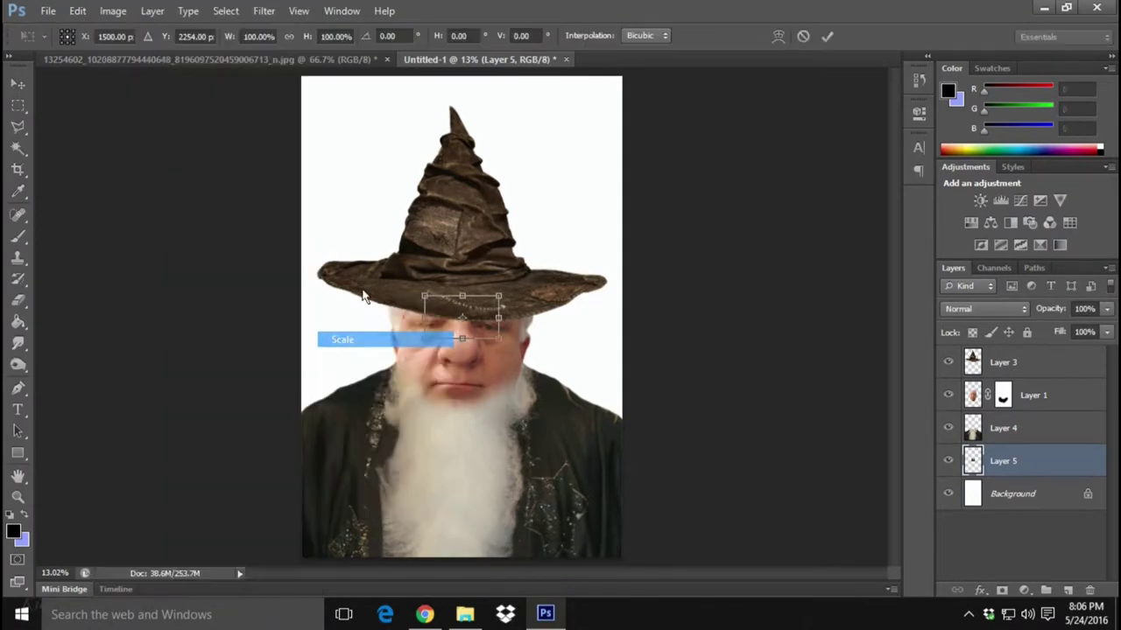
left_click(289, 37)
left_click_drag(498, 296, 842, 7)
left_click_drag(416, 344, 157, 573)
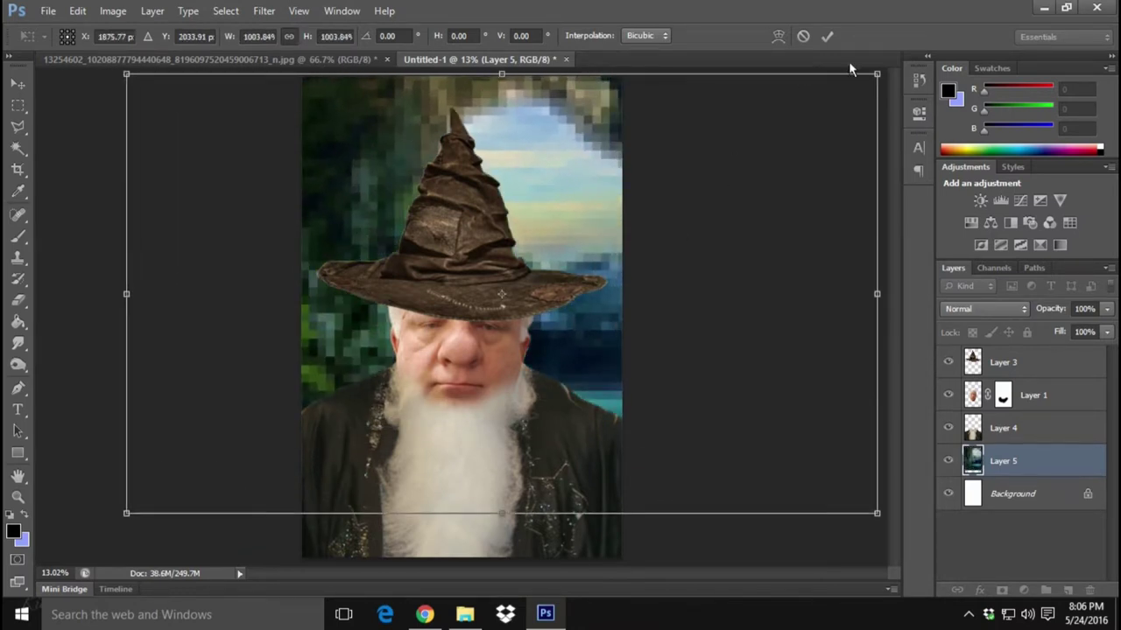
left_click_drag(876, 75, 816, 112)
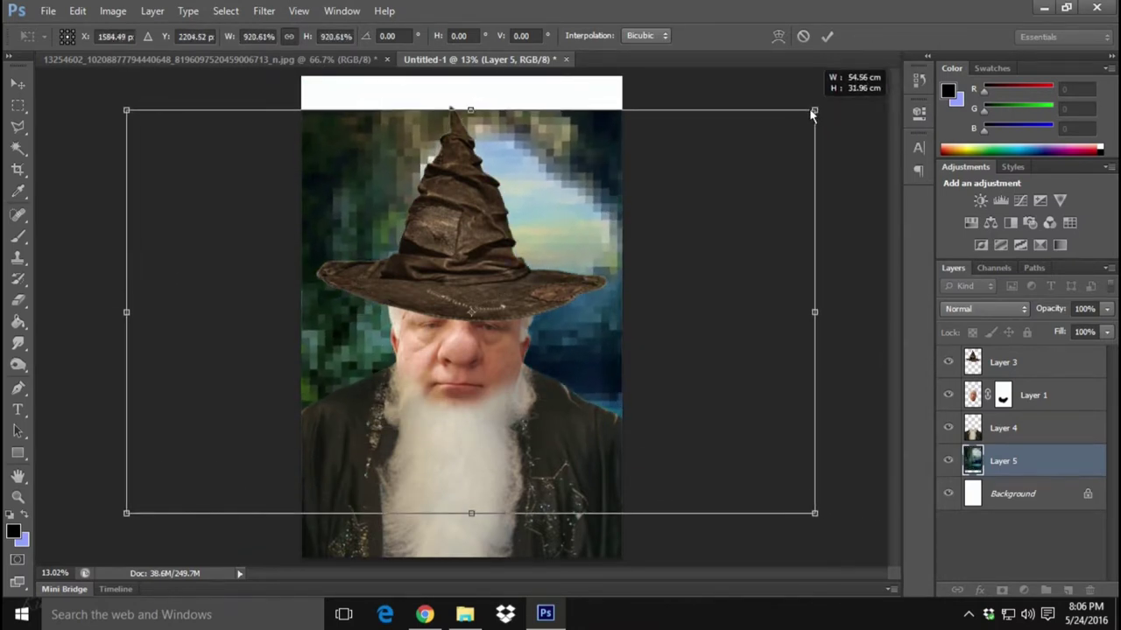
left_click_drag(661, 237, 669, 178)
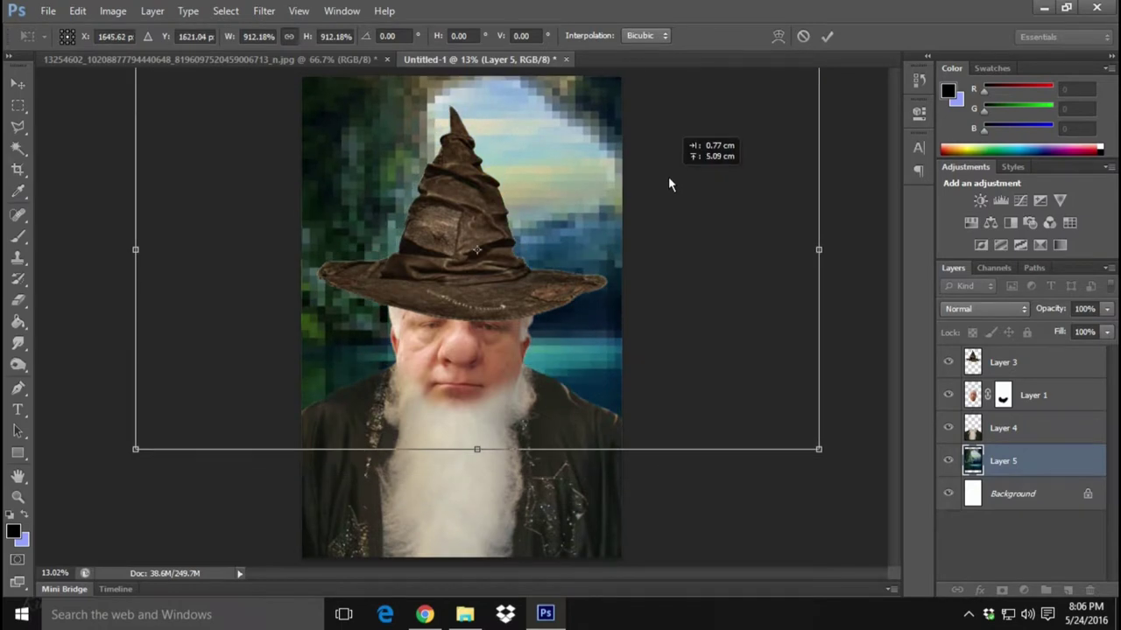
left_click(17, 84)
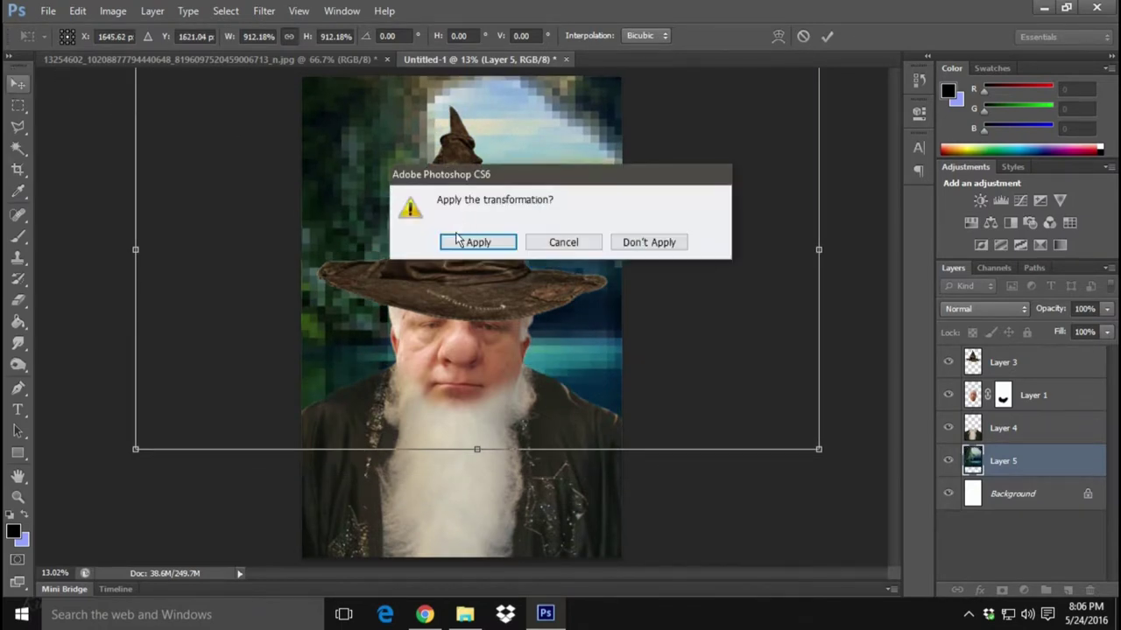
left_click(456, 240)
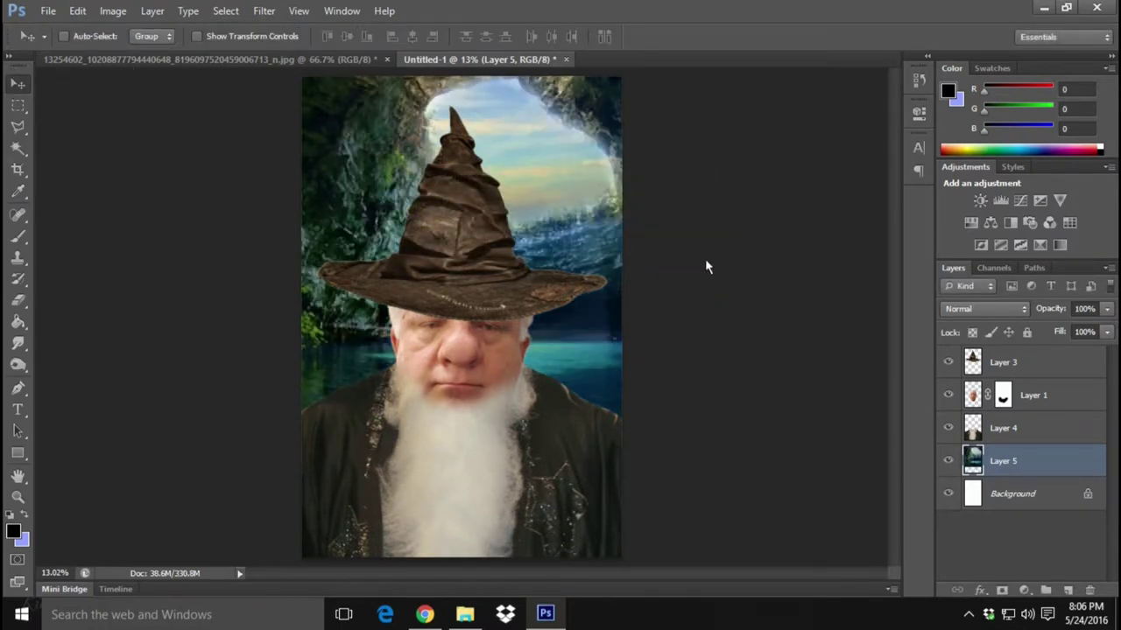
left_click_drag(649, 206, 634, 206)
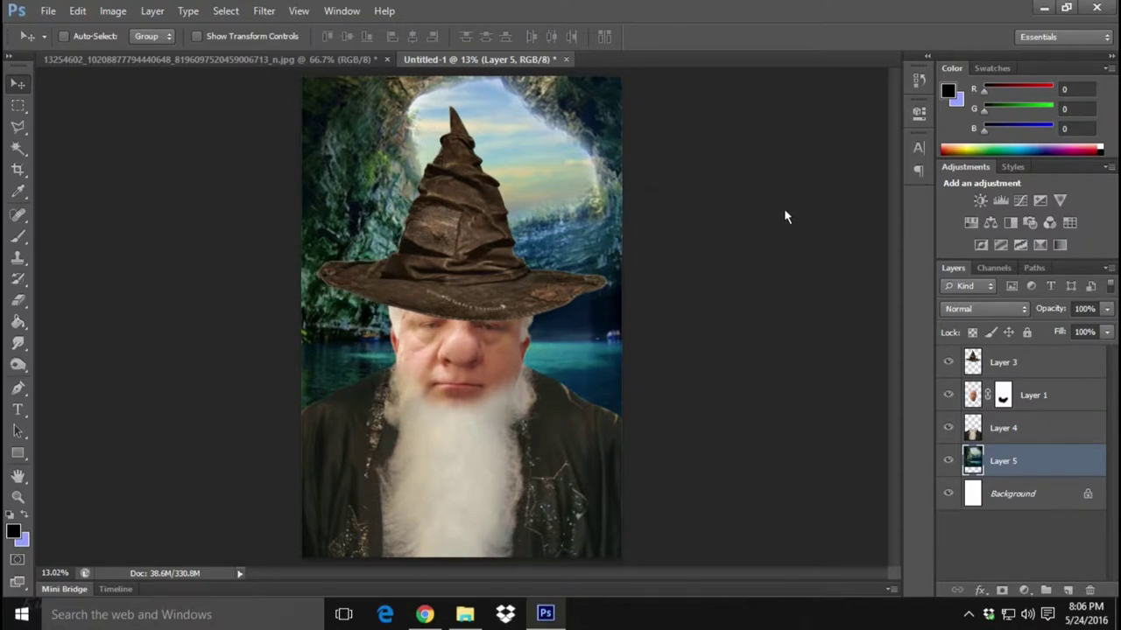
- Select the hat and face layers together, keeping their opacity at 100%
left_click(1096, 402)
left_click(1072, 368)
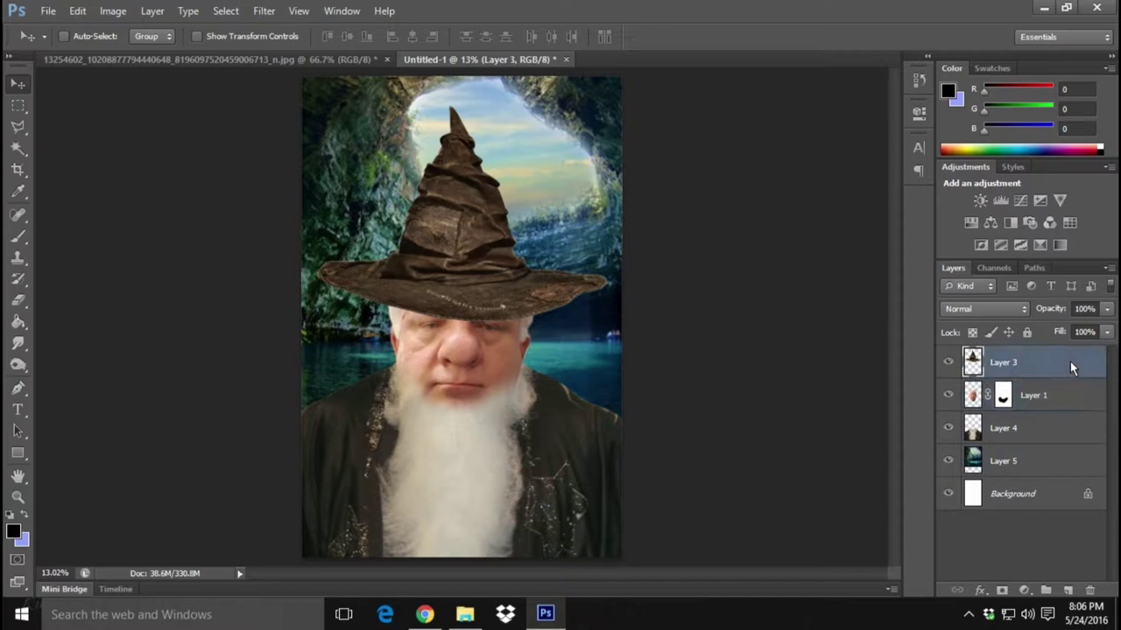
left_click(1055, 402, "shift")
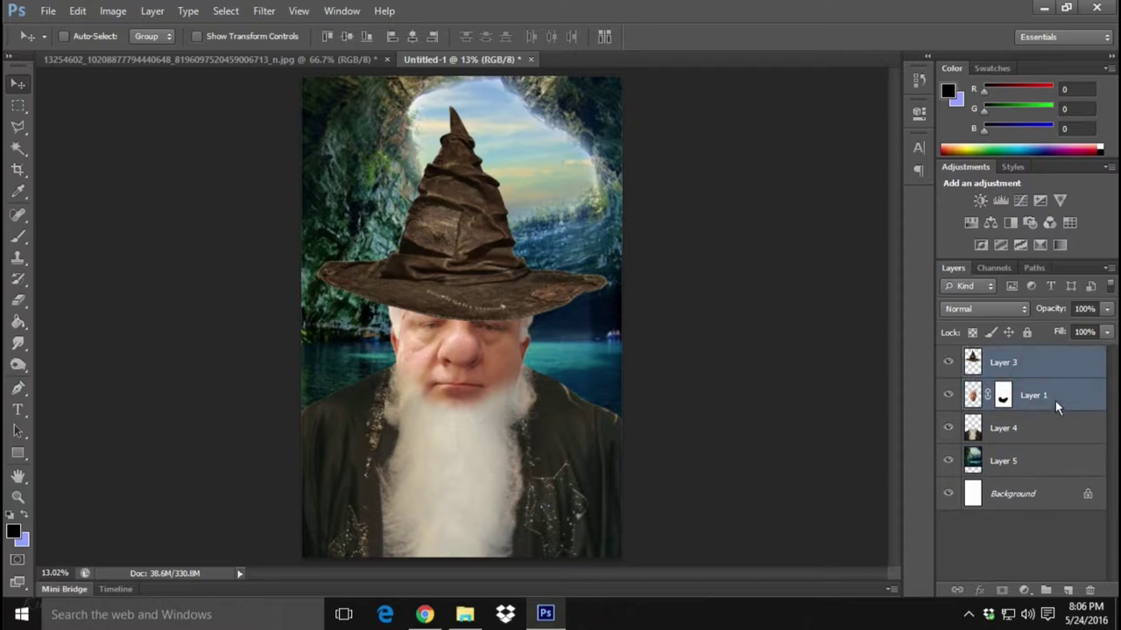
key("1")
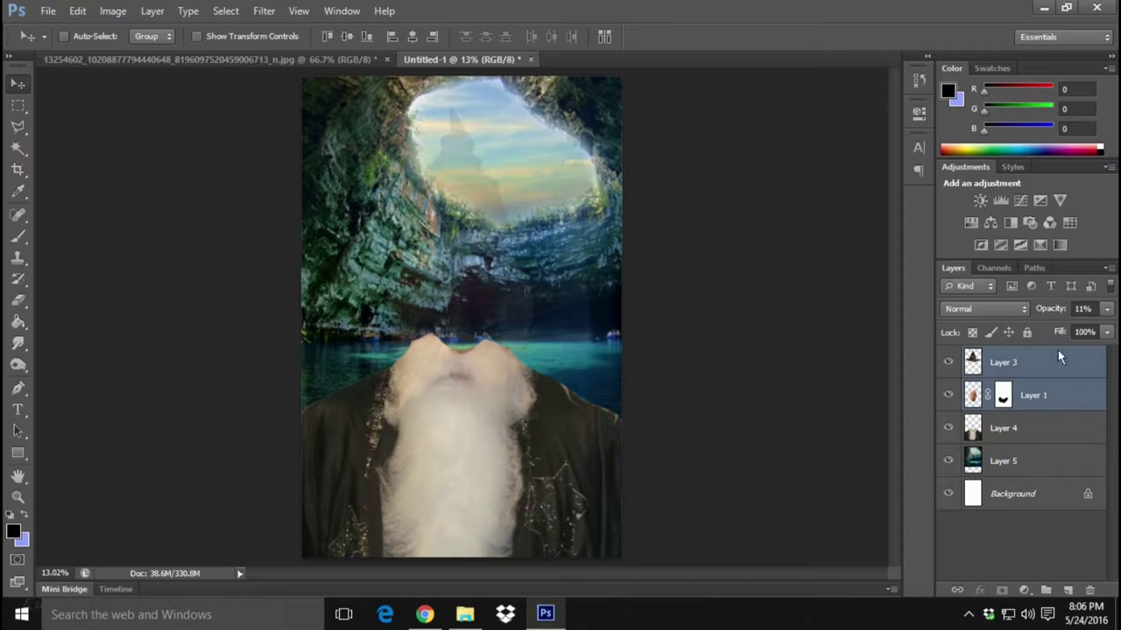
left_click(1106, 308)
left_click_drag(1038, 328, 1111, 327)
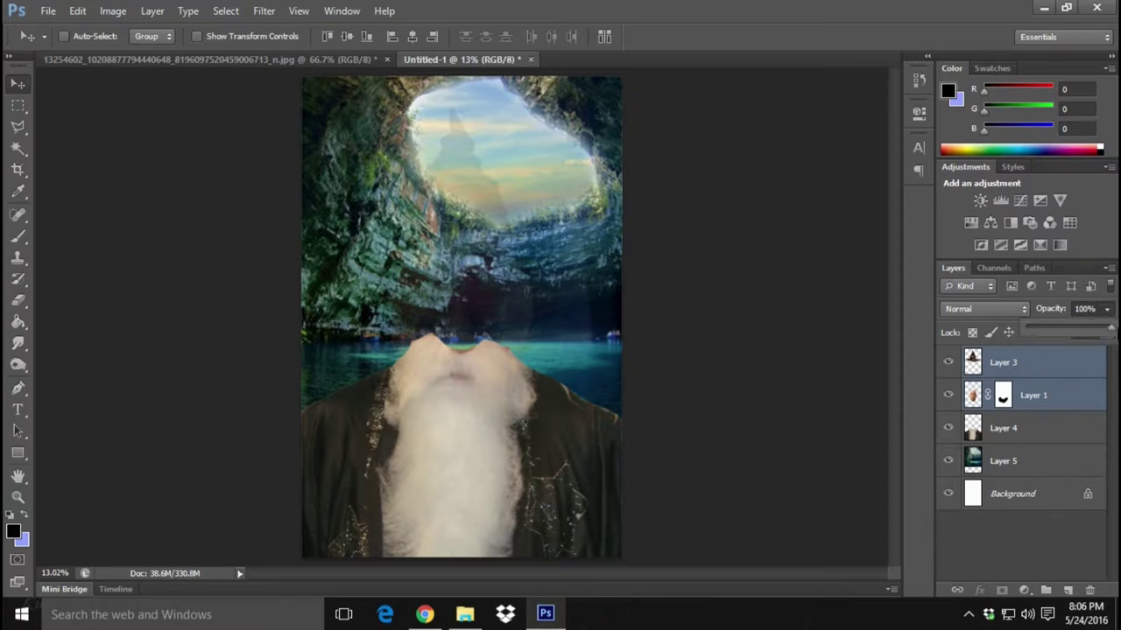
left_click(13, 91)
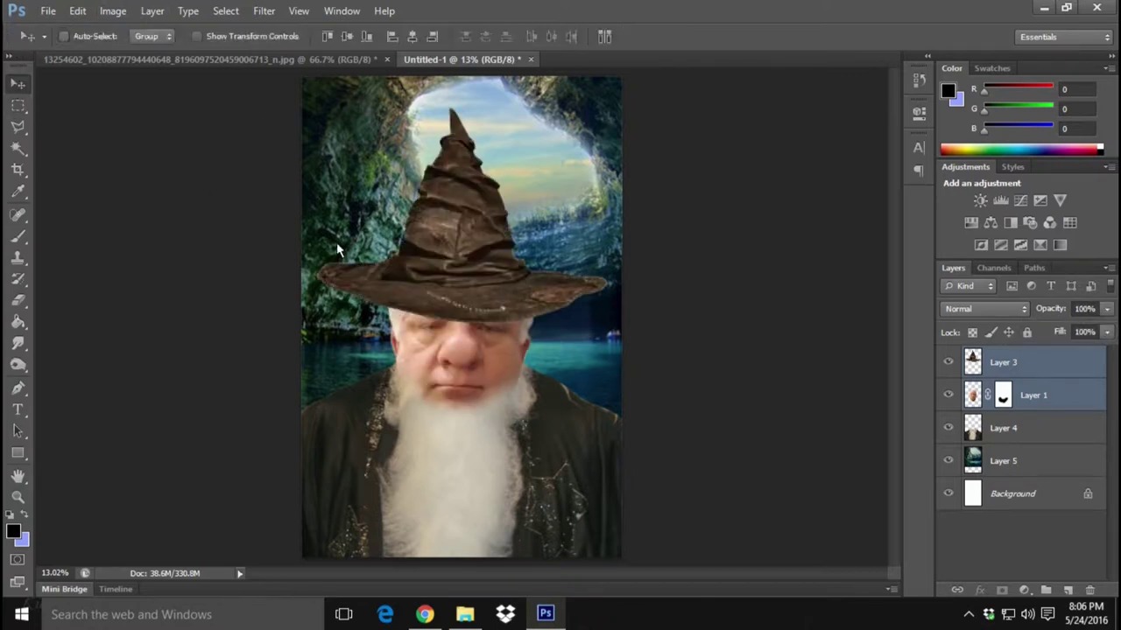
- Nudge the hat and face layers up two pixels
key("Up")
key("Up")
key("Up")
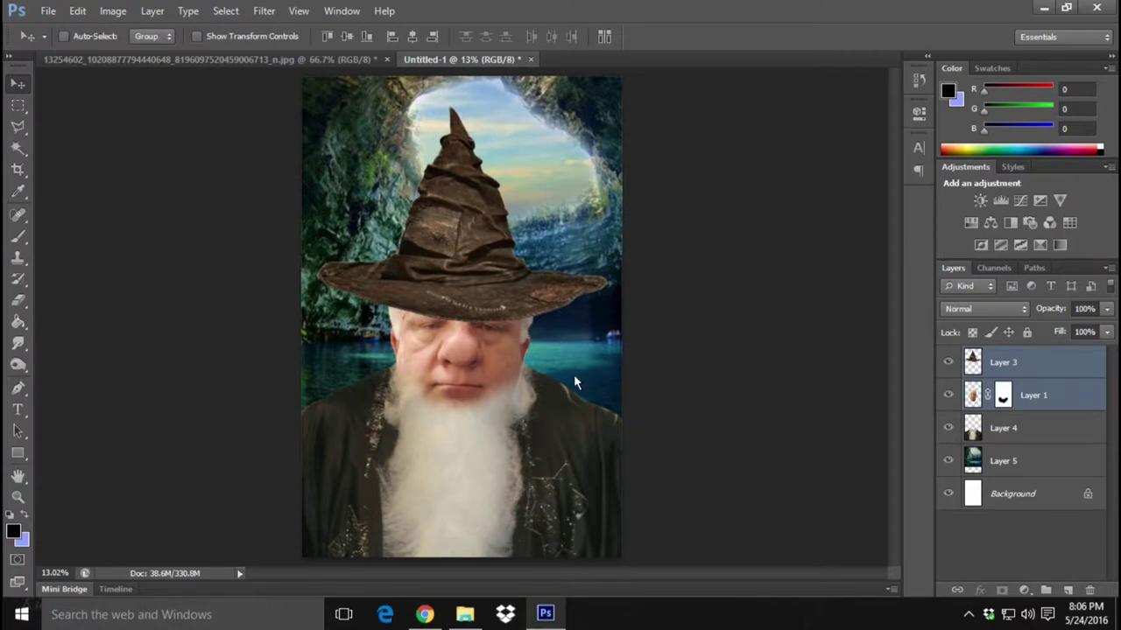
key("Up")
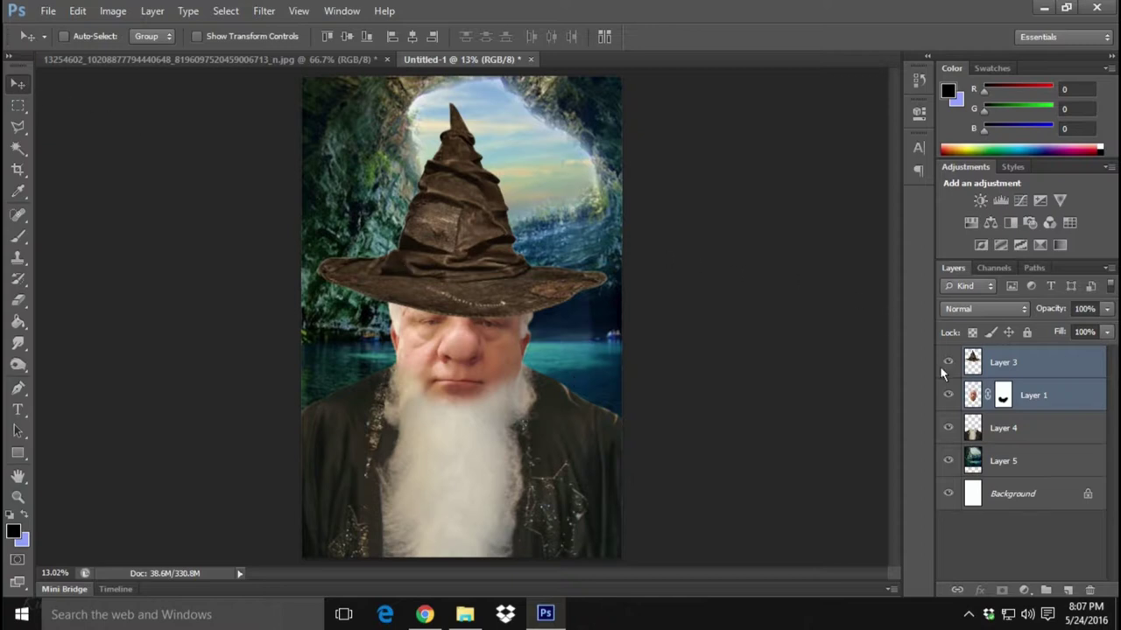
left_click(1086, 426)
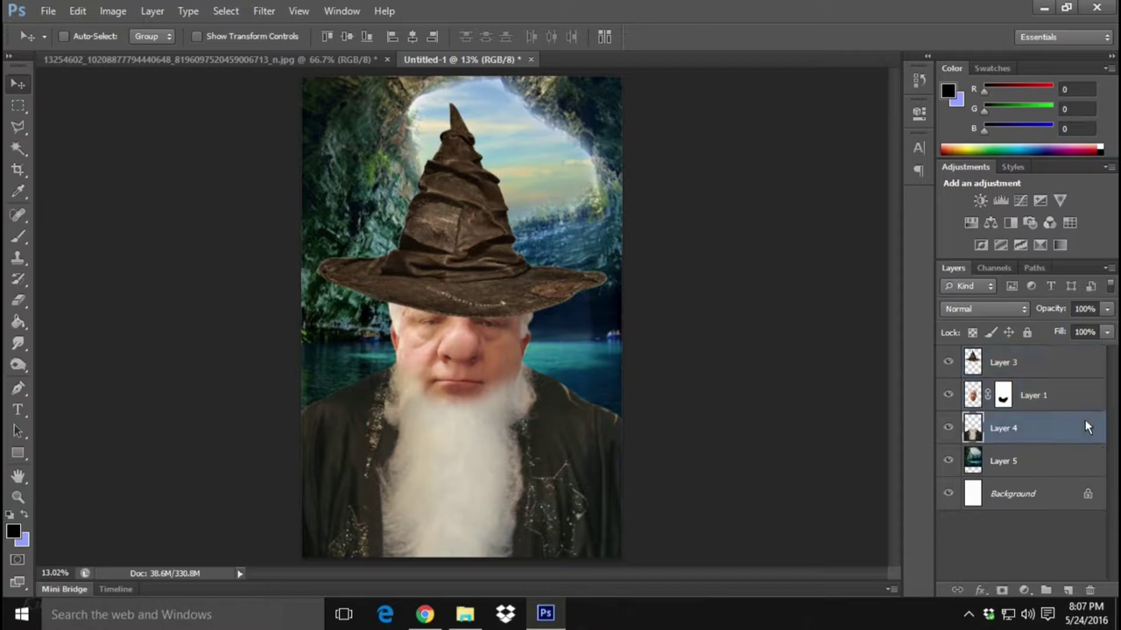
- Apply Brightness/Contrast to the Layer 3 hat with contrast -50 and brightness about -32
left_click(1061, 362)
left_click(112, 10)
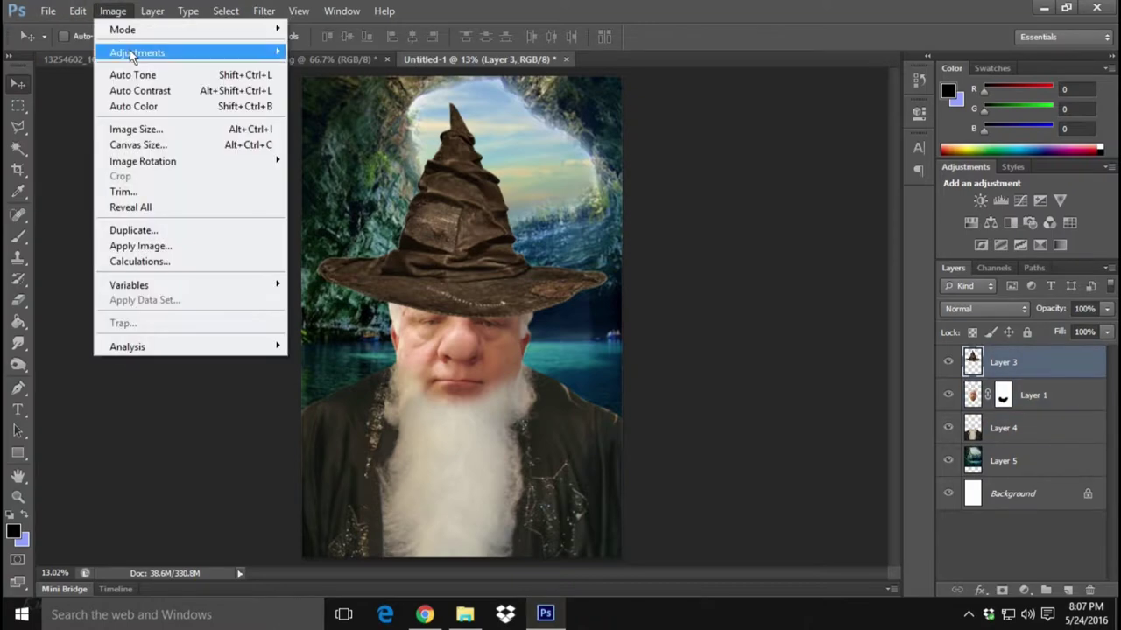
mouse_move(137, 53)
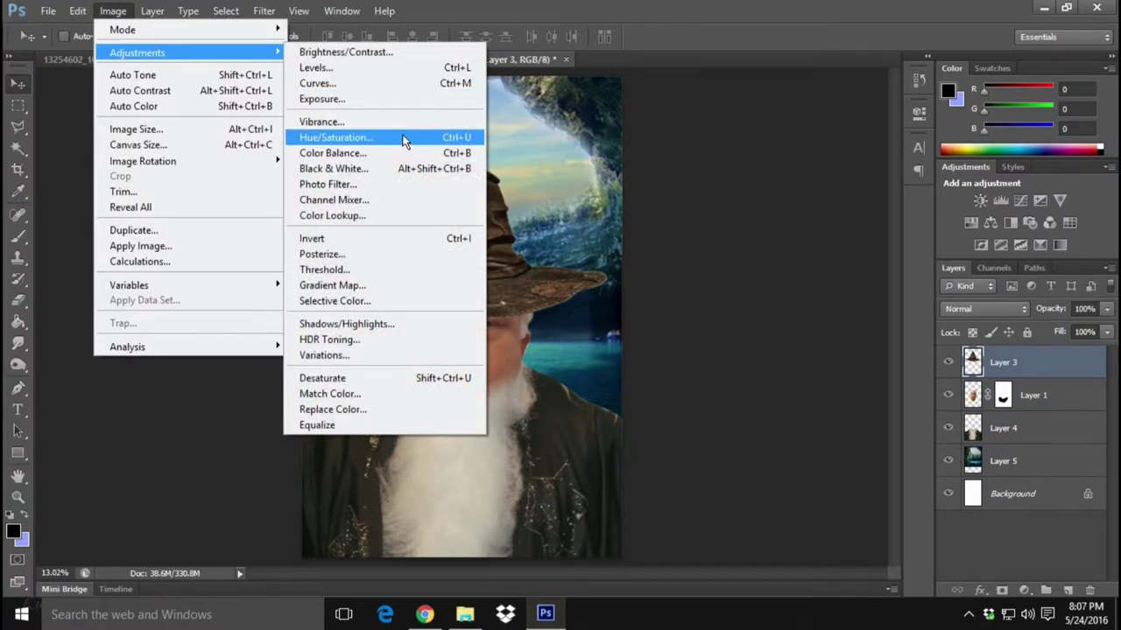
left_click(390, 66)
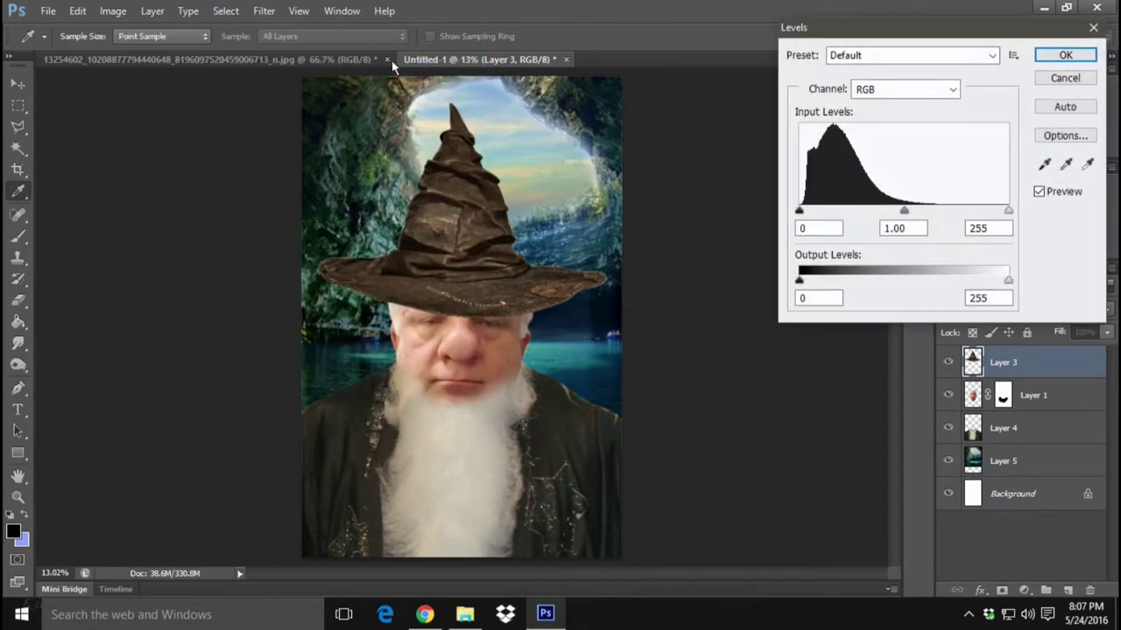
left_click(1064, 78)
key("v")
left_click(113, 10)
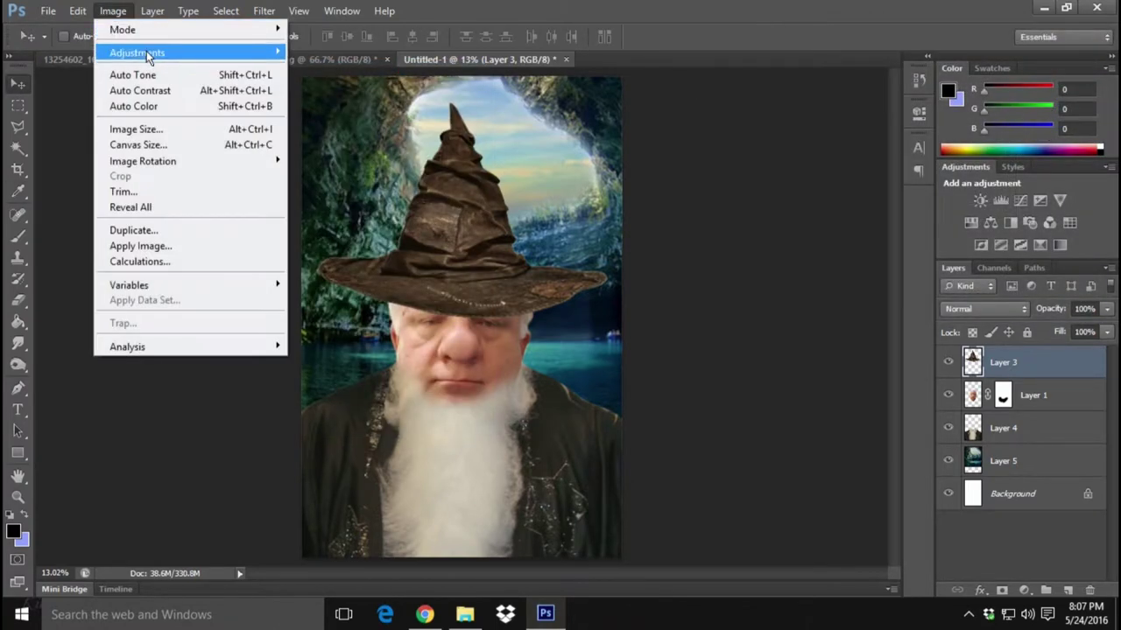
mouse_move(137, 52)
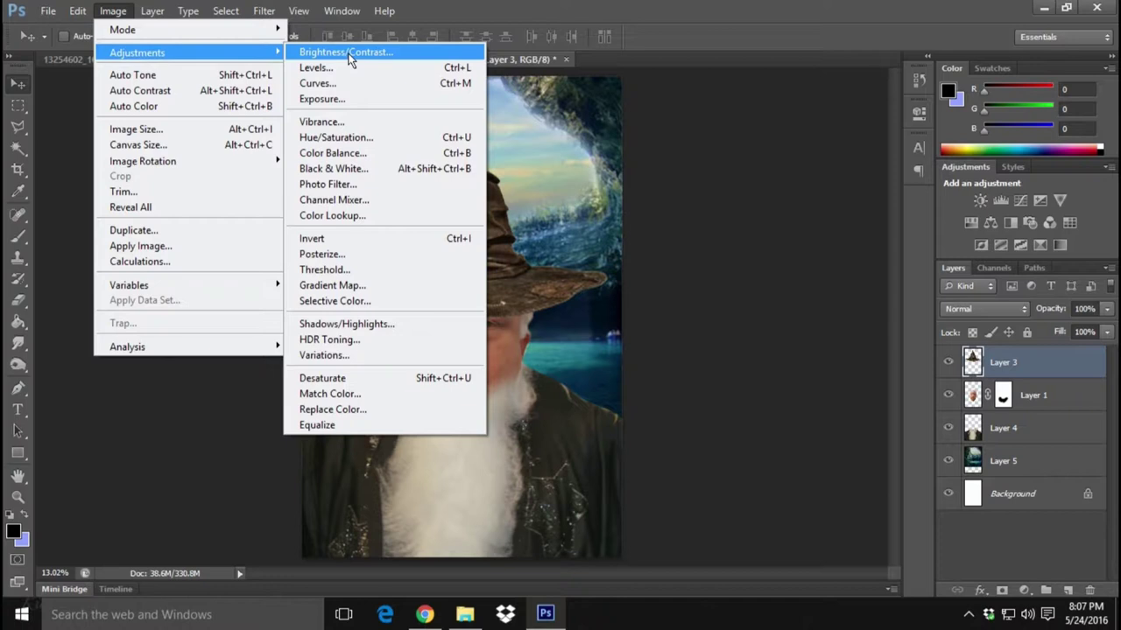
left_click(348, 53)
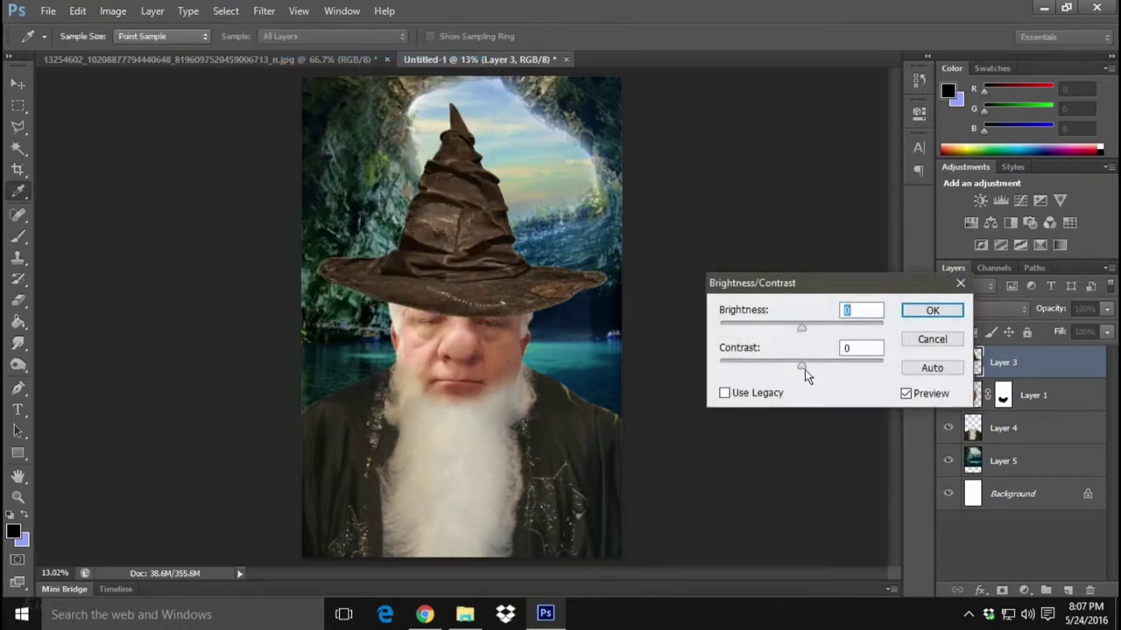
left_click_drag(801, 366, 729, 371)
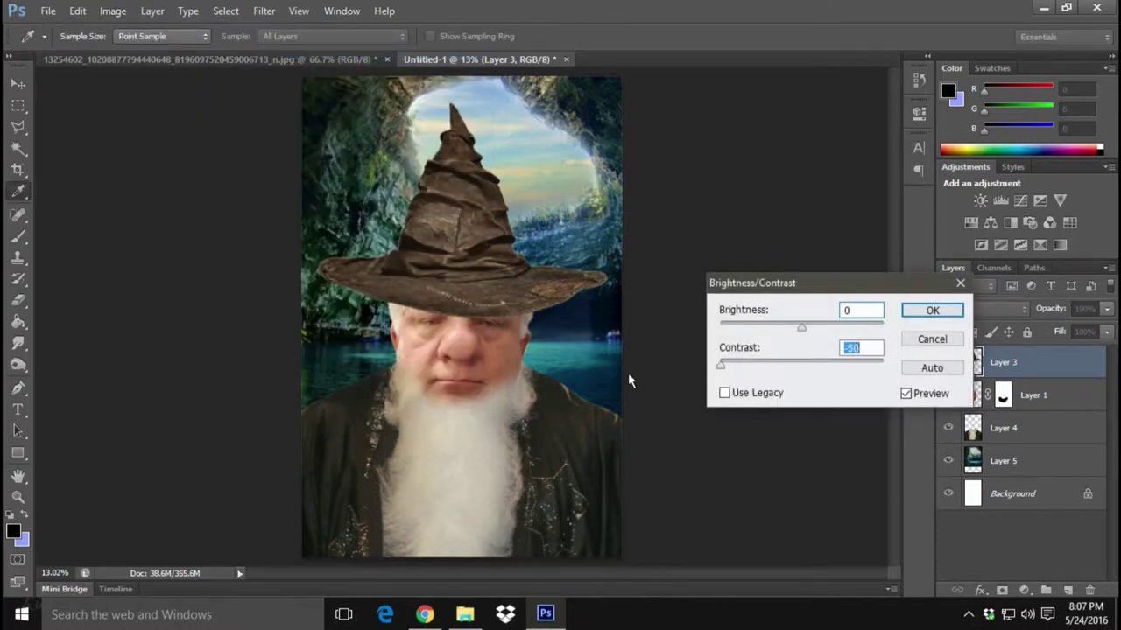
mouse_move(803, 329)
left_mouse_down()
mouse_move(816, 327)
mouse_move(782, 335)
left_mouse_up()
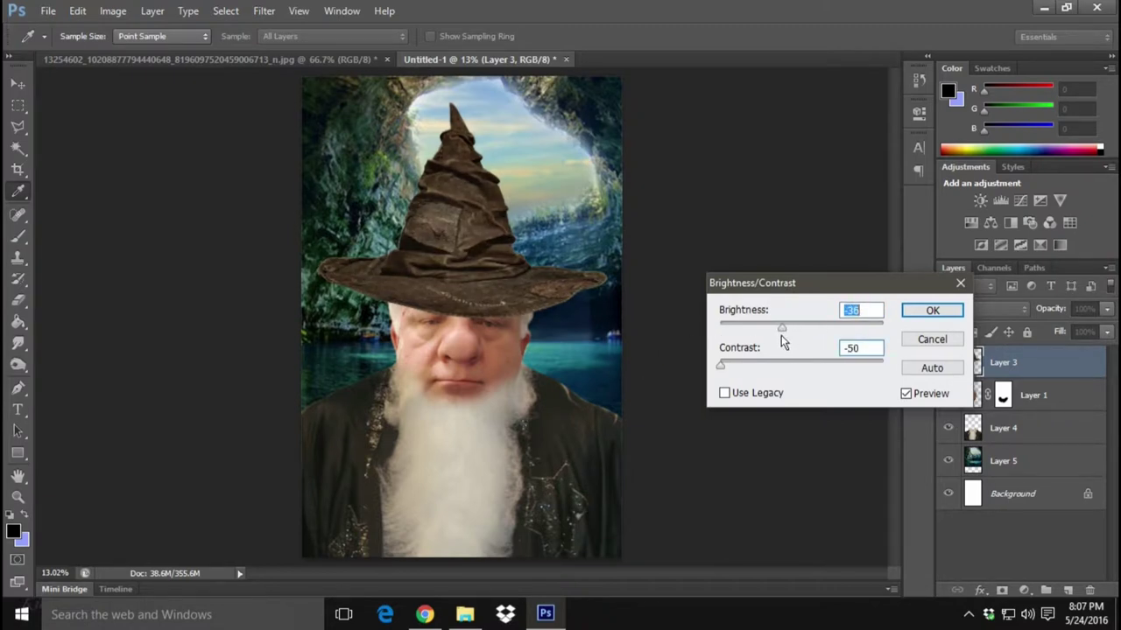
left_click_drag(779, 335, 784, 339)
left_click(911, 311)
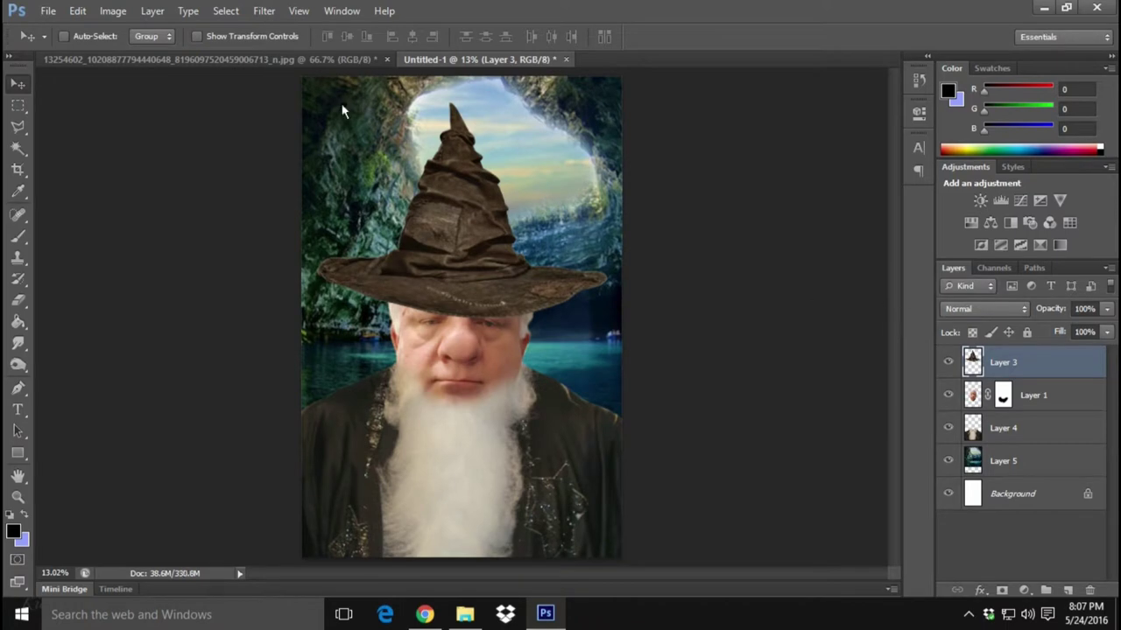
- Darken the hat further with Brightness/Contrast at contrast -50 and brightness -85
left_click(114, 11)
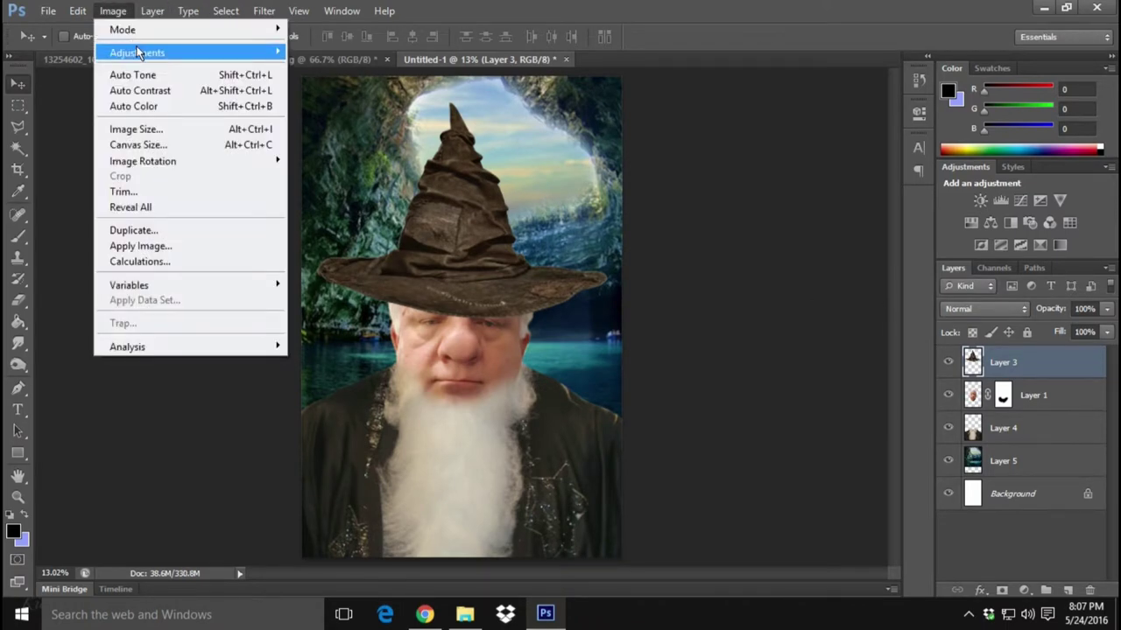
left_click(348, 44)
left_click_drag(801, 365, 688, 367)
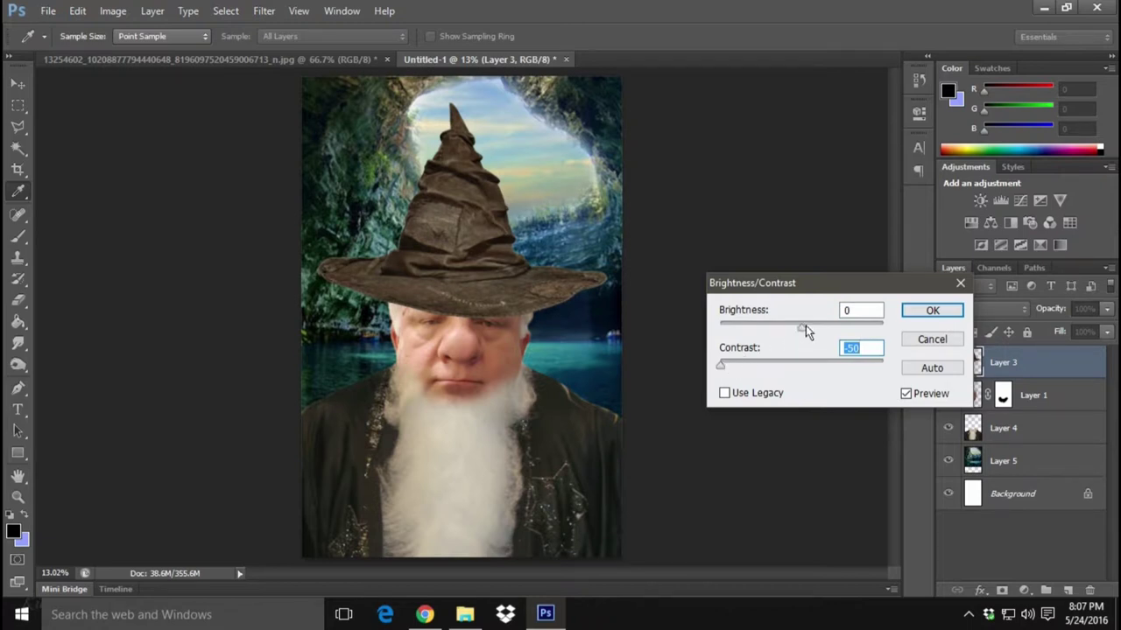
left_click_drag(802, 328, 750, 343)
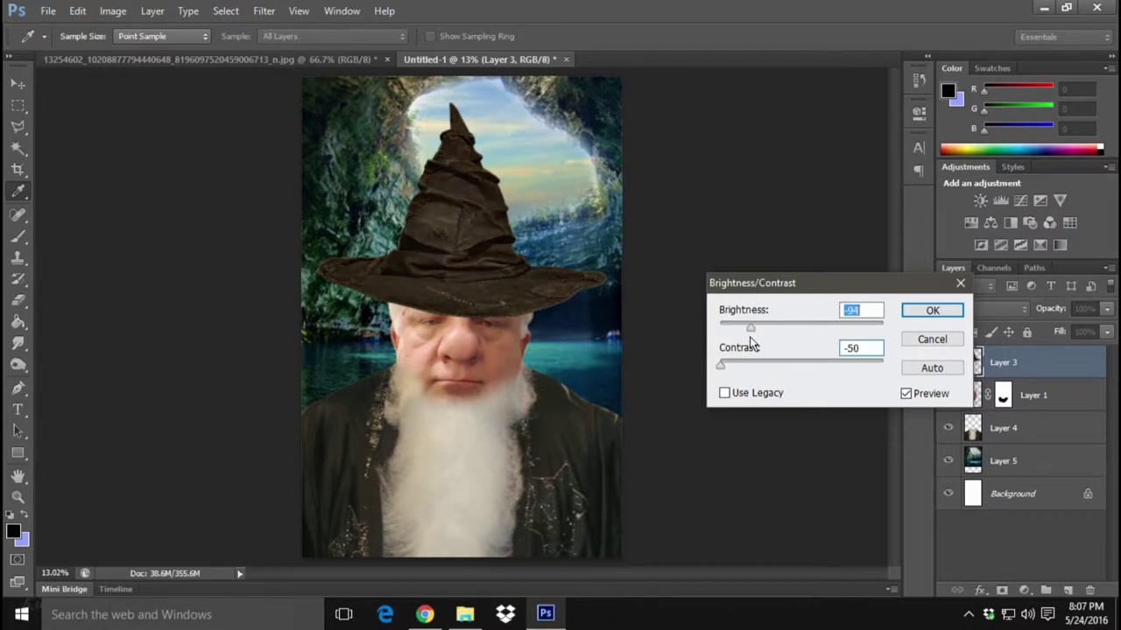
left_click_drag(750, 343, 755, 338)
left_click_drag(756, 337, 754, 338)
left_click(933, 310)
- Try higher contrast and brightness on Layer 4 in Brightness/Contrast, then cancel it
left_click(1061, 425)
left_click(77, 10)
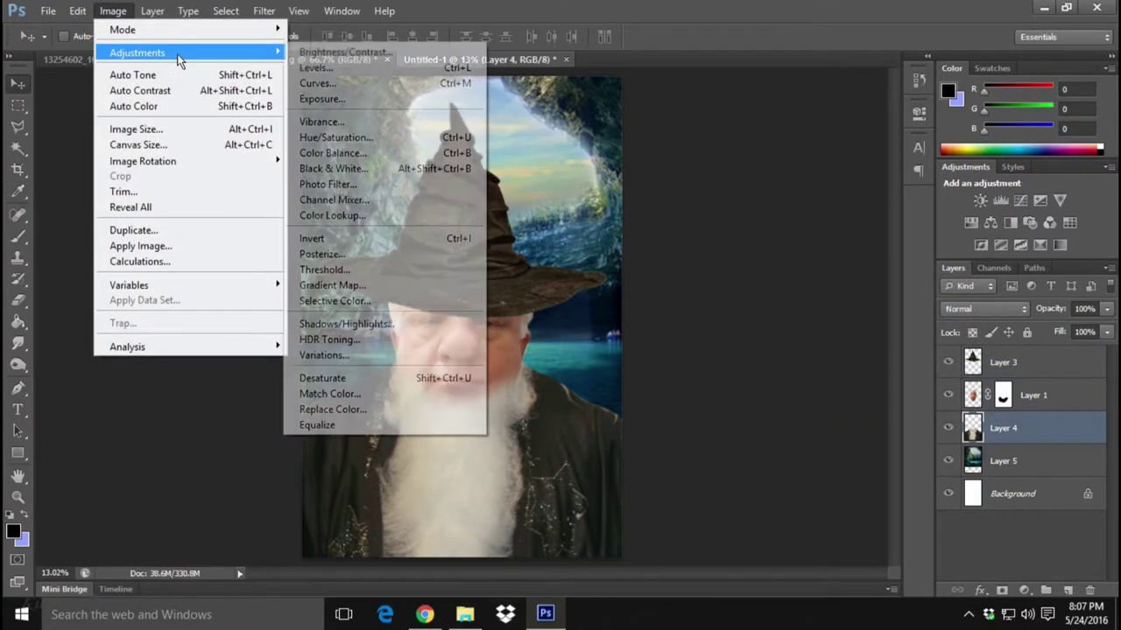
left_click(323, 45)
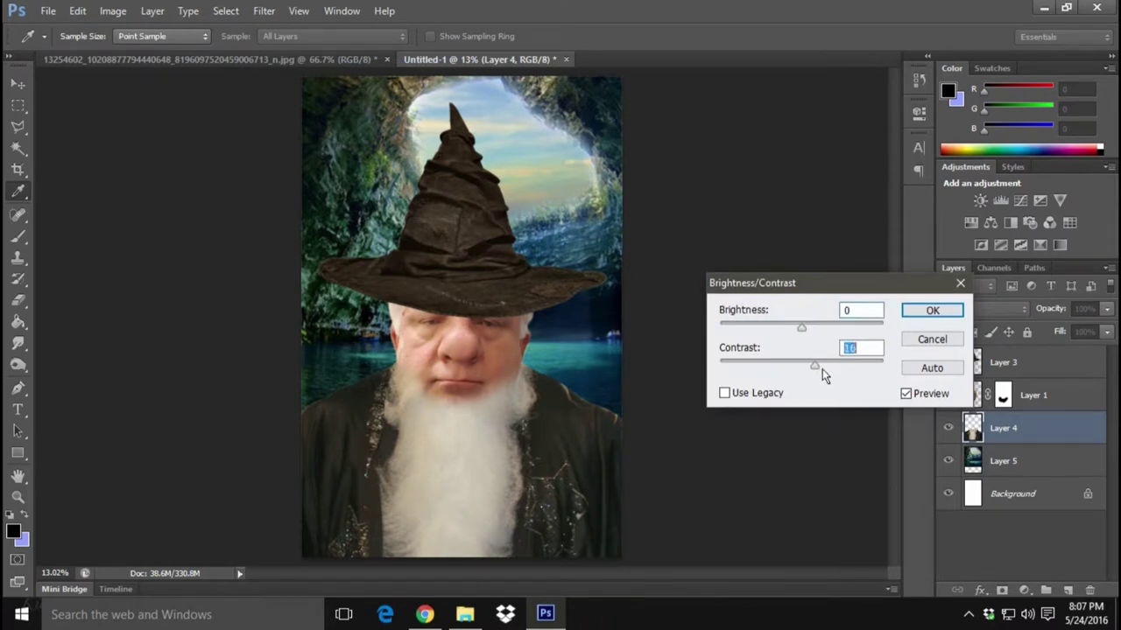
left_click_drag(803, 365, 880, 382)
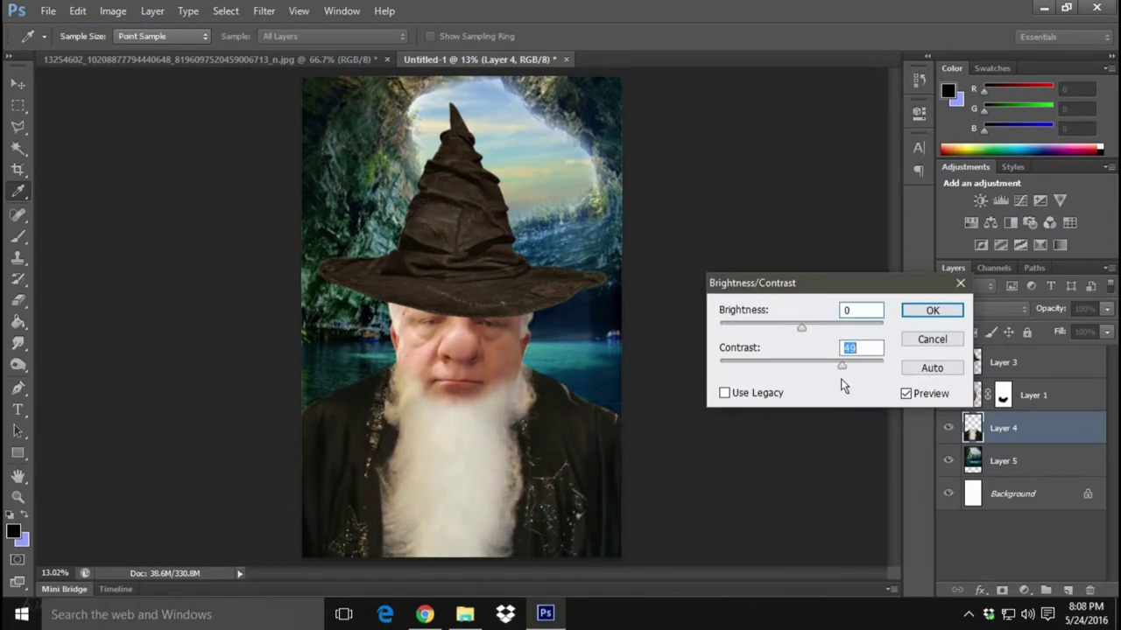
mouse_move(804, 326)
left_mouse_down()
mouse_move(816, 331)
mouse_move(784, 331)
left_mouse_up()
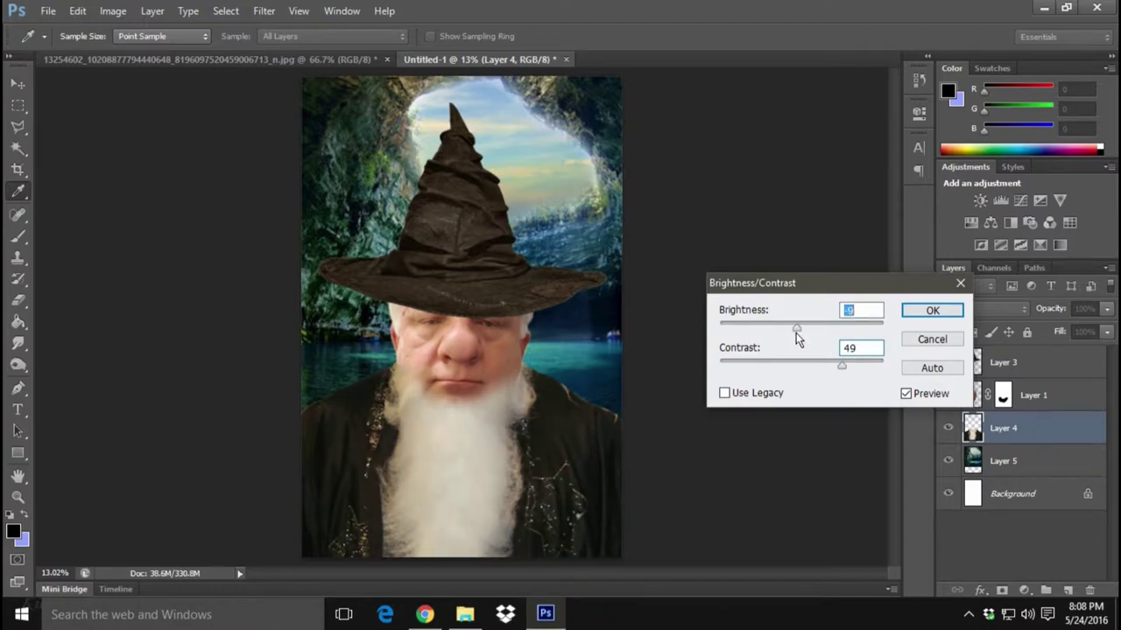
left_click(925, 342)
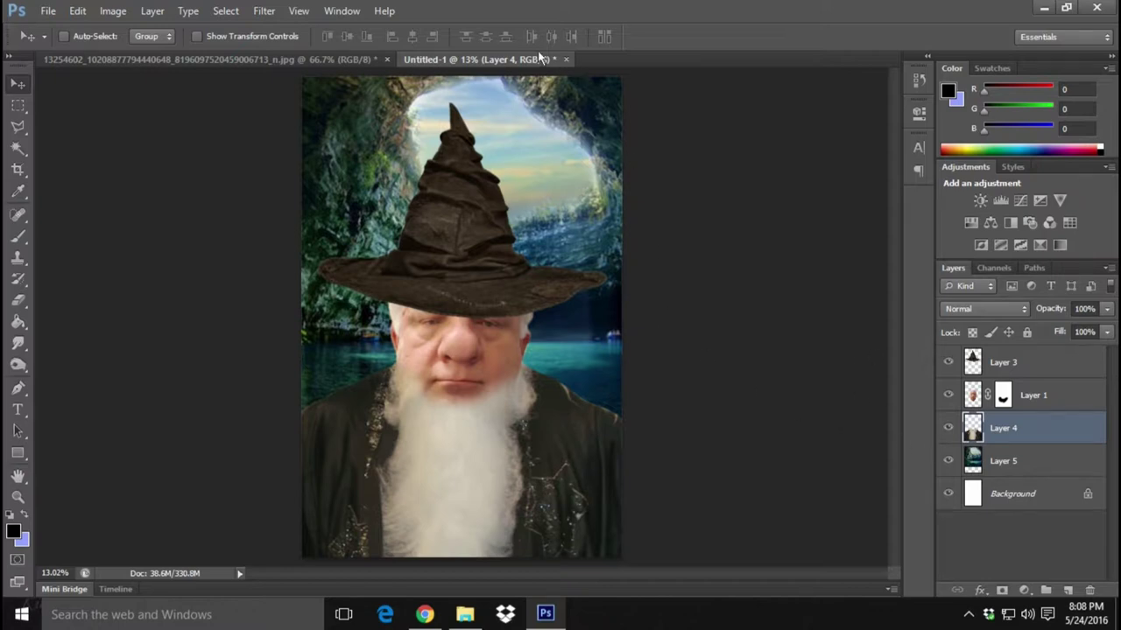
left_click(122, 12)
mouse_move(138, 53)
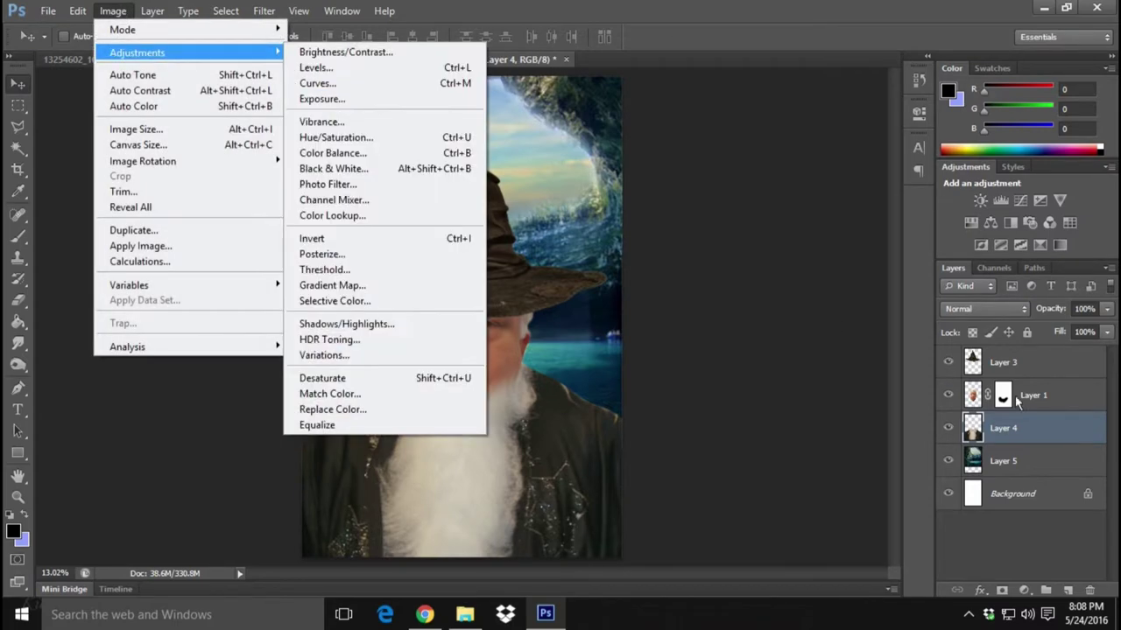
- Set Black to -8% in the Blacks range of Selective Color on the Layer 3 hat
left_click(1057, 372)
left_click(98, 10)
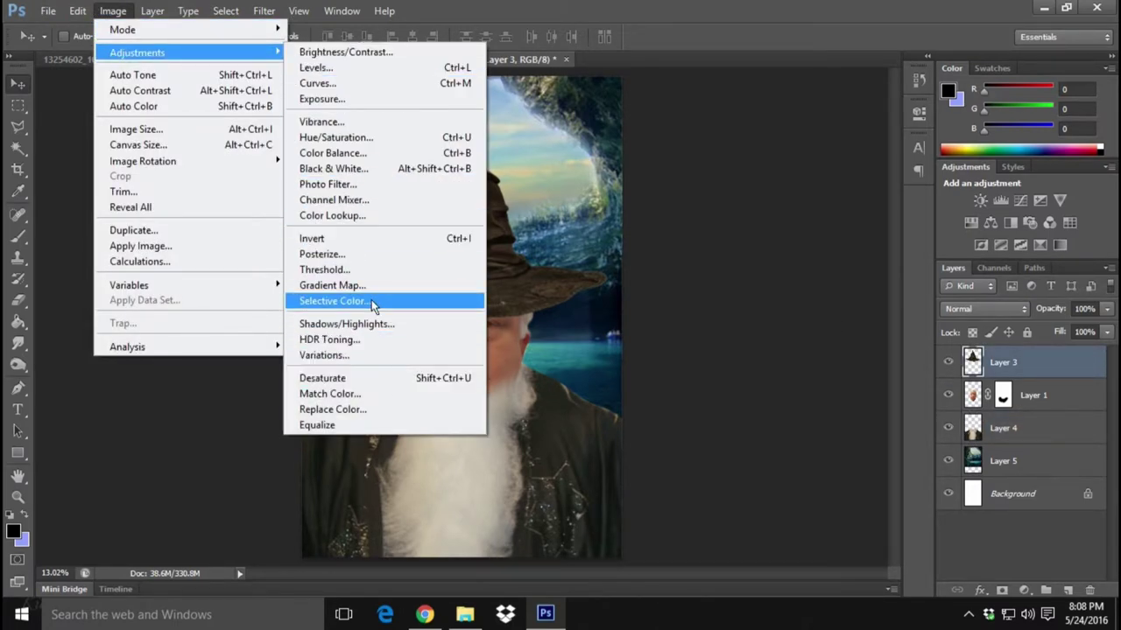
left_click(371, 300)
left_click(810, 205)
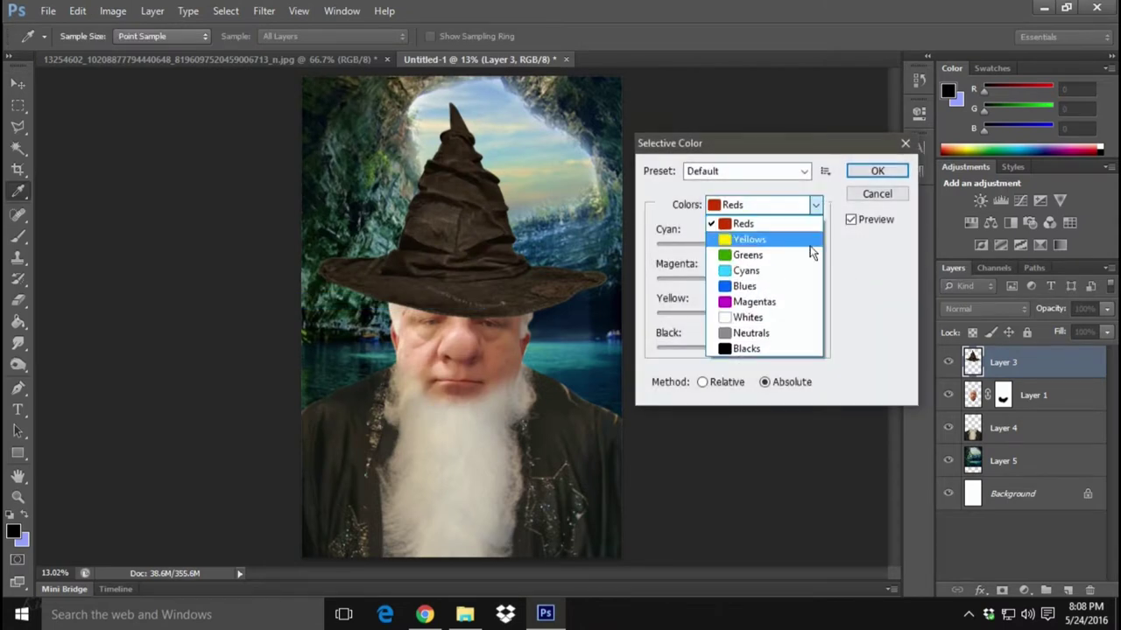
left_click(766, 349)
left_click_drag(739, 348, 733, 349)
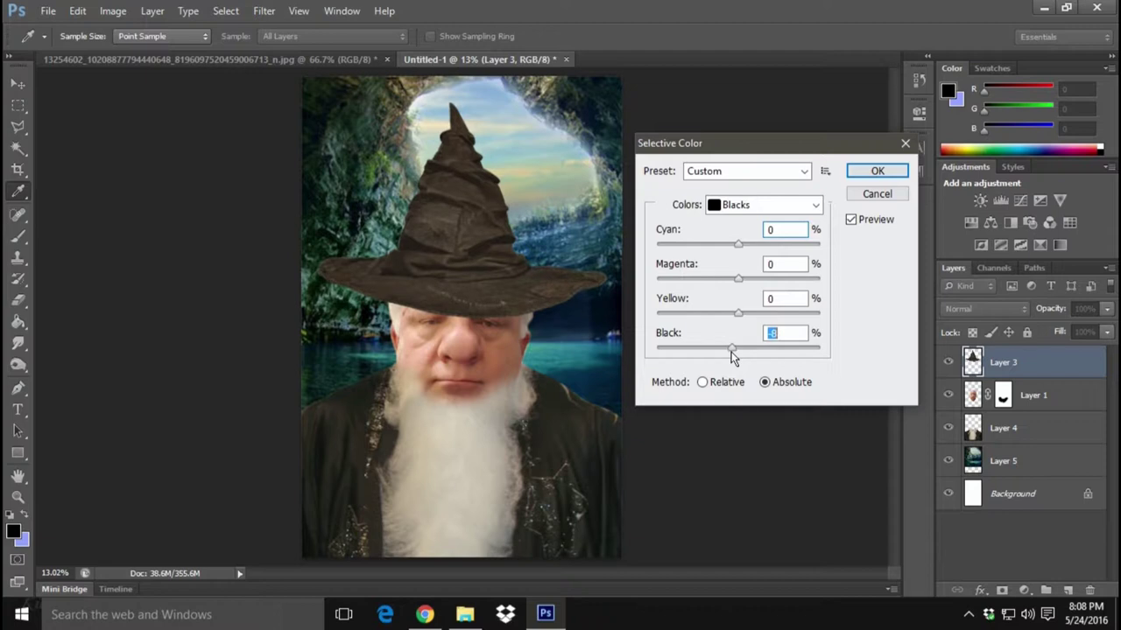
left_click_drag(733, 348, 731, 349)
left_click_drag(731, 348, 733, 349)
left_click(883, 173)
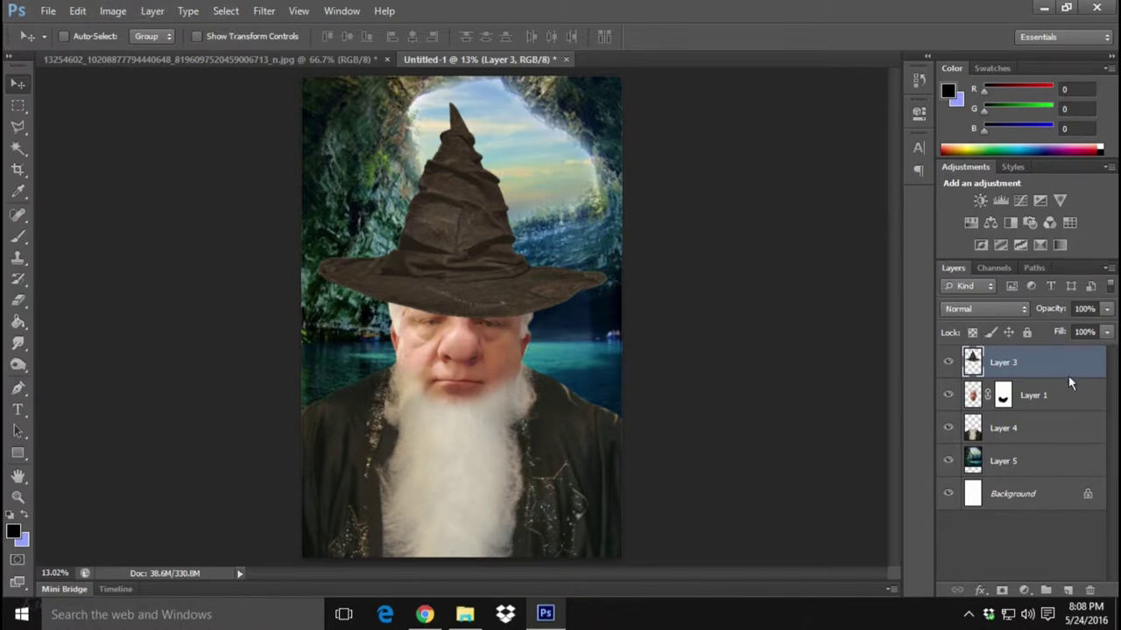
- Lower the face layer's (Layer 1) contrast to -36 with Brightness/Contrast
left_click(1079, 399)
left_click(113, 10)
mouse_move(137, 52)
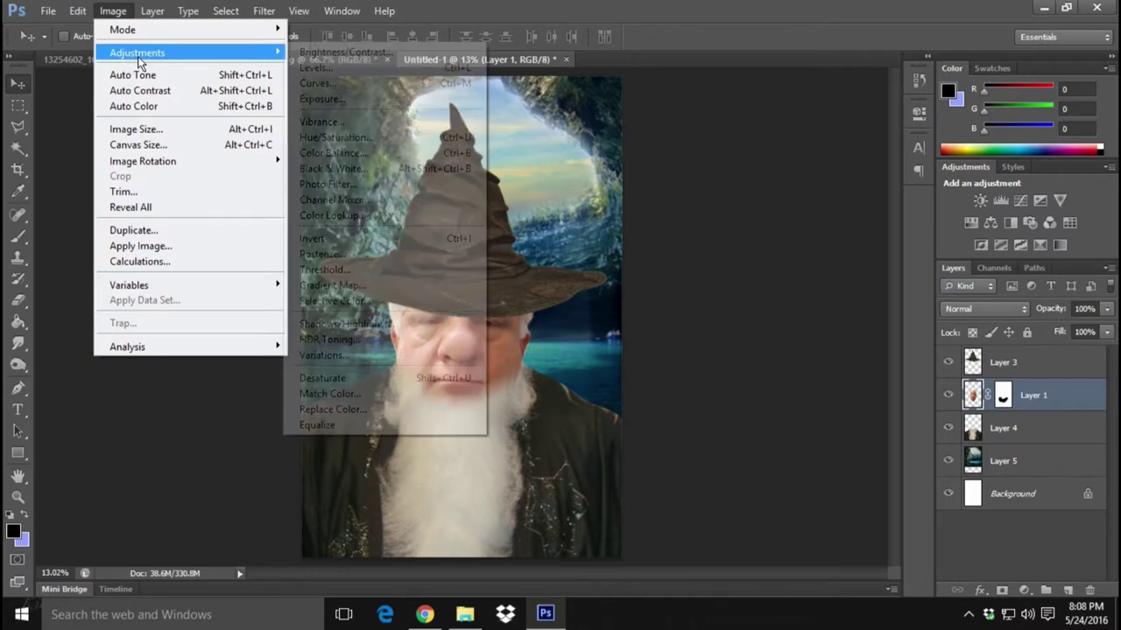
left_click(348, 54)
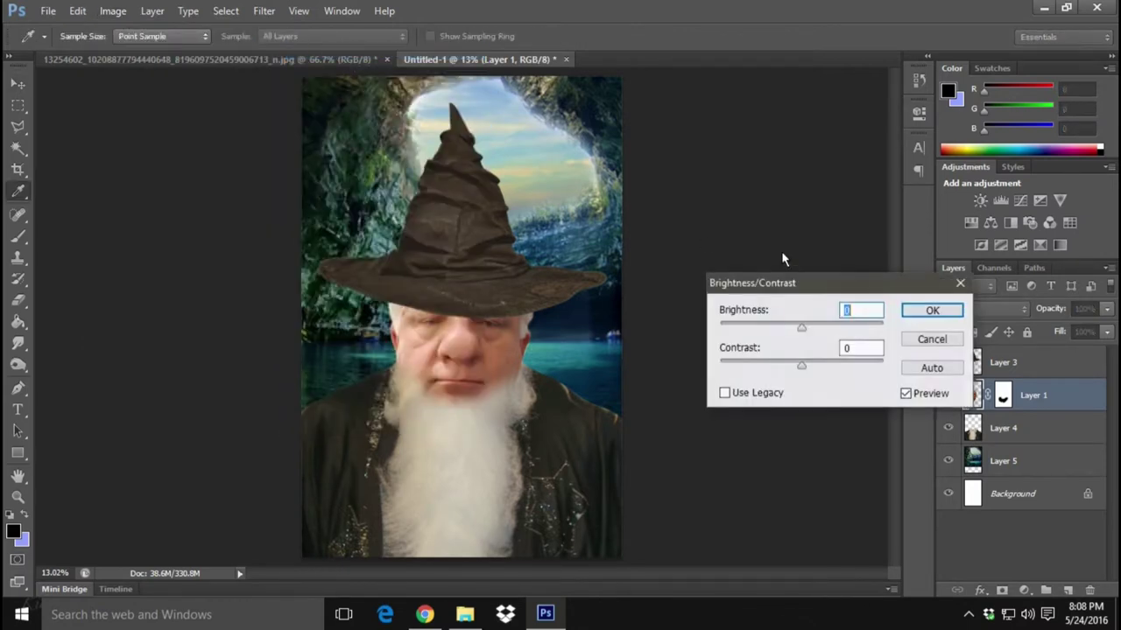
left_click_drag(801, 364, 711, 368)
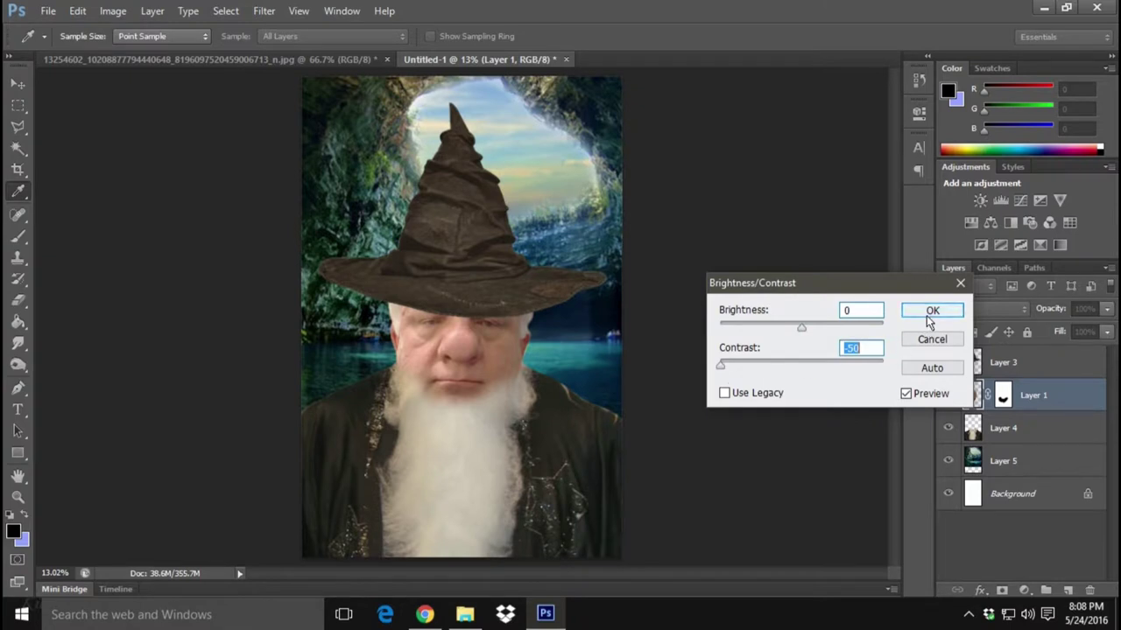
left_click_drag(720, 366, 741, 365)
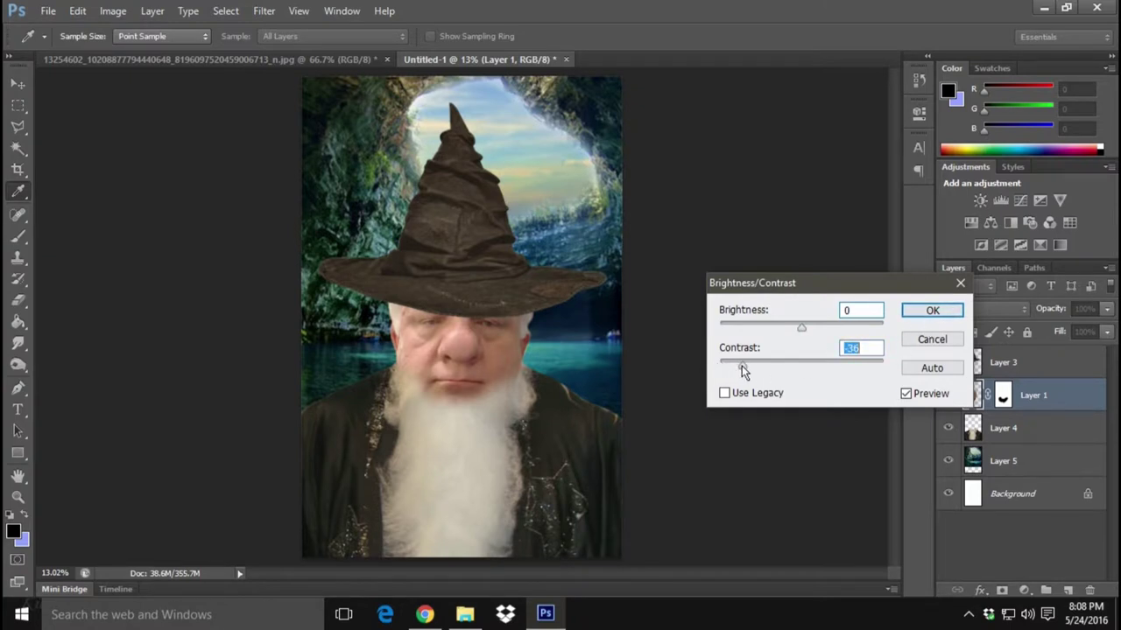
left_click(932, 311)
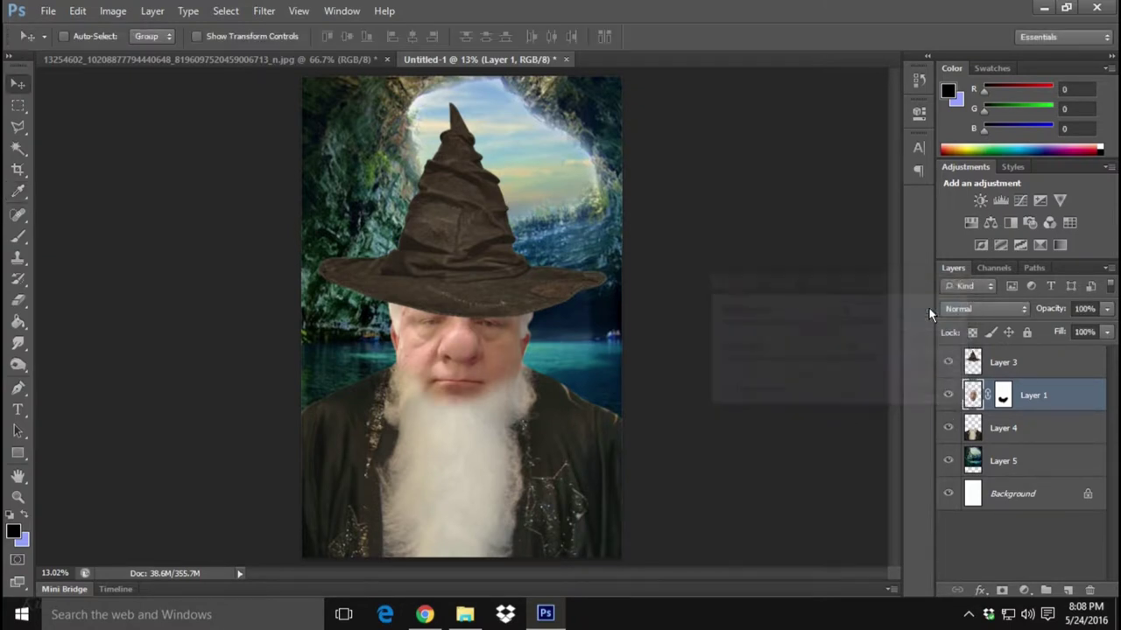
- Select the hat and face layers together and nudge them up until the hat fits the head
left_click(1046, 367, "shift")
key("Up")
key("Up")
key("Up")
key("Up")
key("Up")
key("Up")
key("Up")
key("Up")
key("Up")
key("Up")
key("Up")
key("Up")
key("Up")
key("Up")
key("Up")
key("Up")
key("Up")
key("Up")
key("Up")
key("Down")
key("Down")
key("Down")
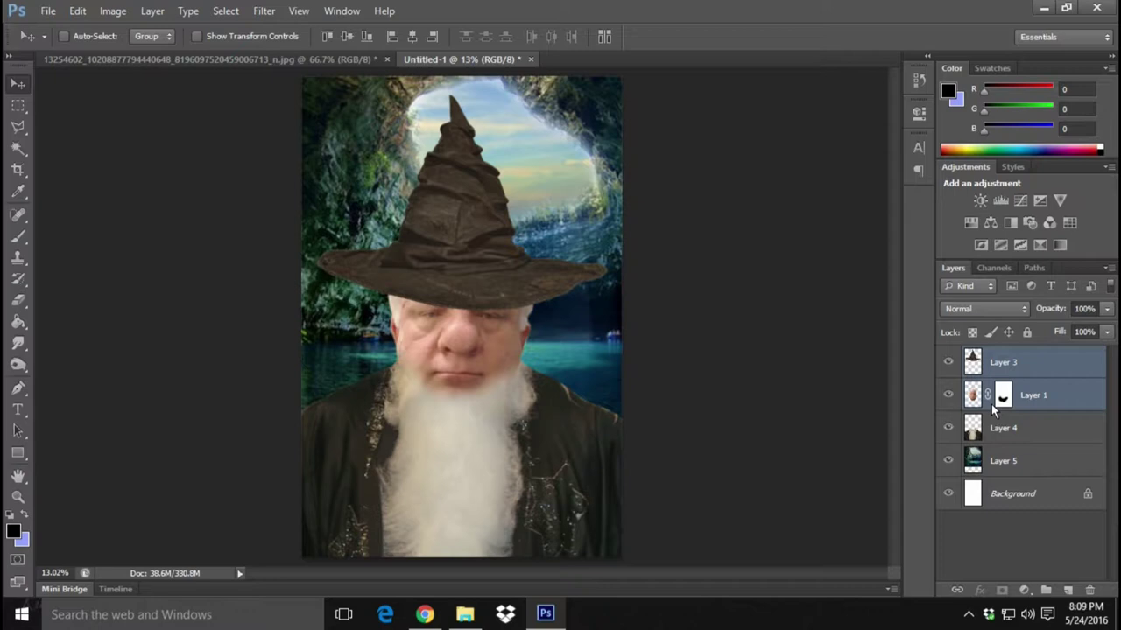
key("Up")
key("Up")
key("Up")
key("Up")
key("Up")
key("Up")
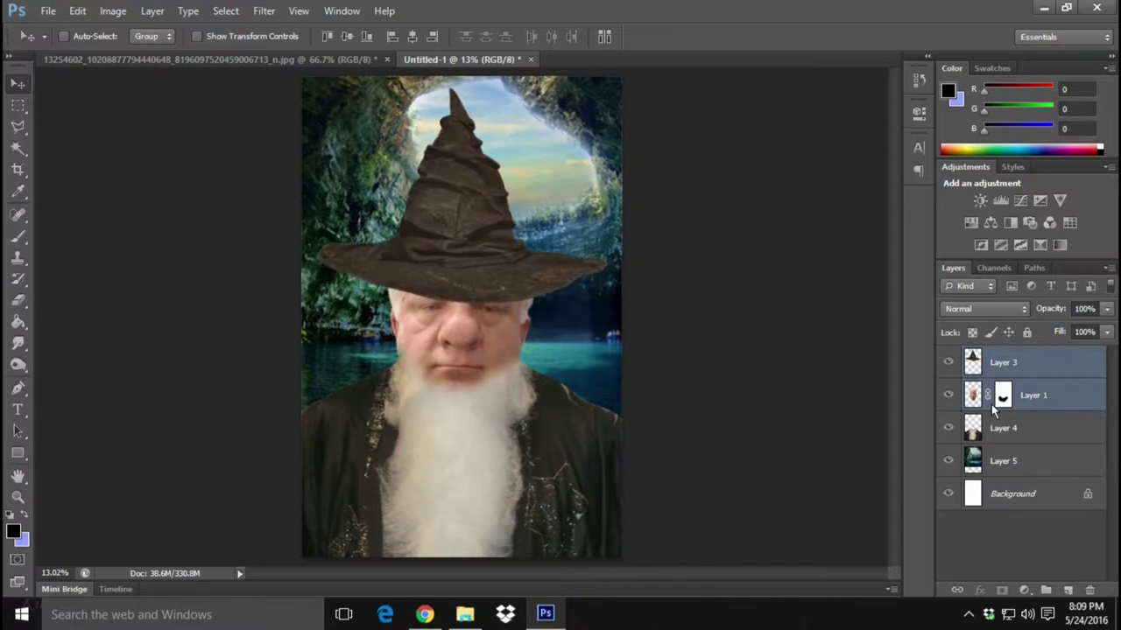
key("Down")
key("Down")
key("Down")
key("Down")
key("Down")
key("Down")
key("Down")
key("Down")
key("Down")
key("Down")
key("Down")
key("Down")
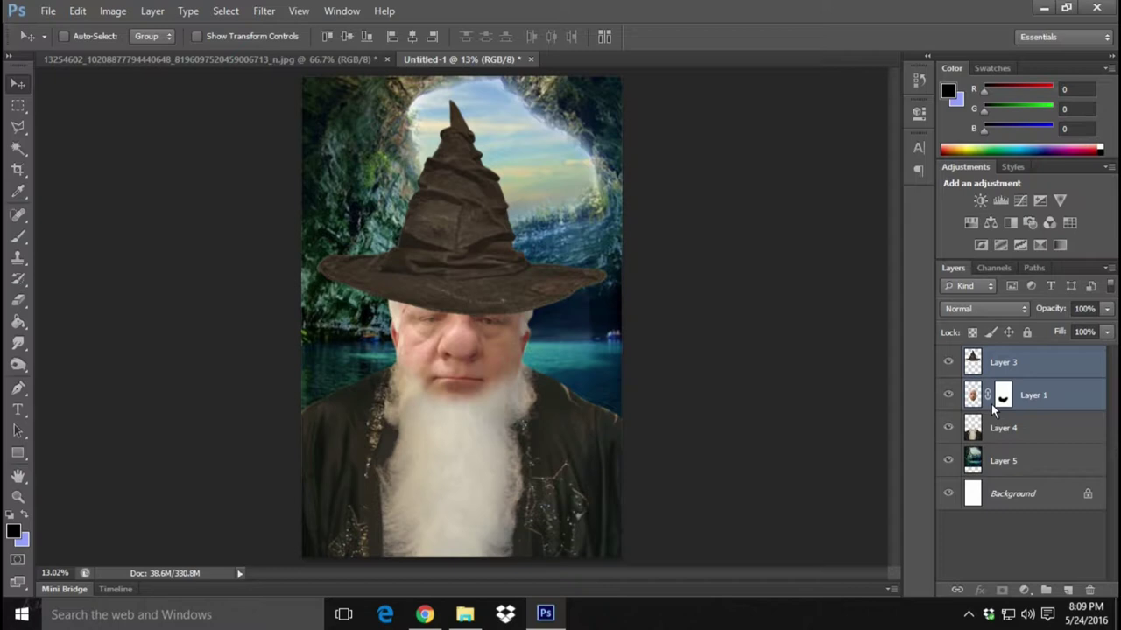
key("Up")
key("Up")
key("Up")
key("Up")
key("Up")
key("Up")
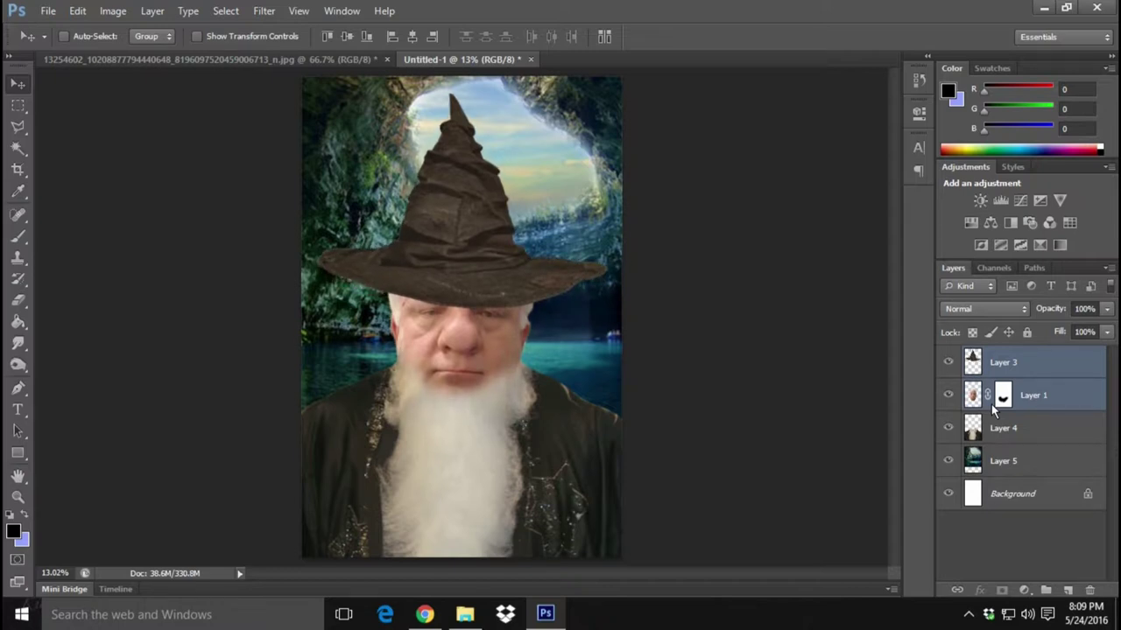
key("Up")
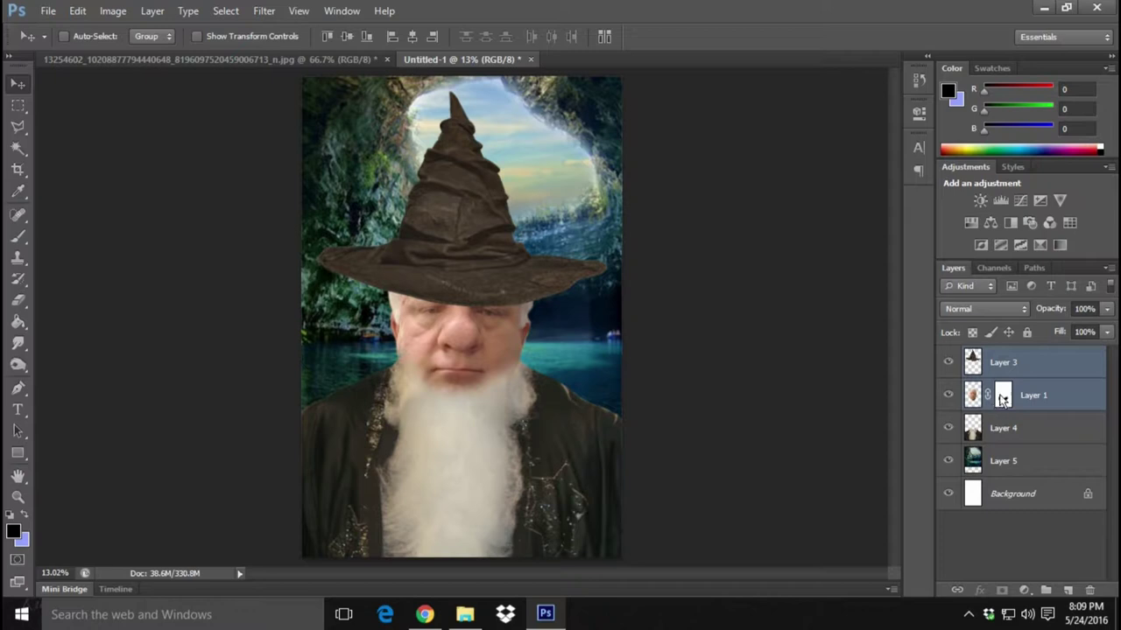
- Set up a white brush on Layer 1's mask, then target the Layer 5 cave backdrop
left_click(1003, 395)
left_click(17, 236)
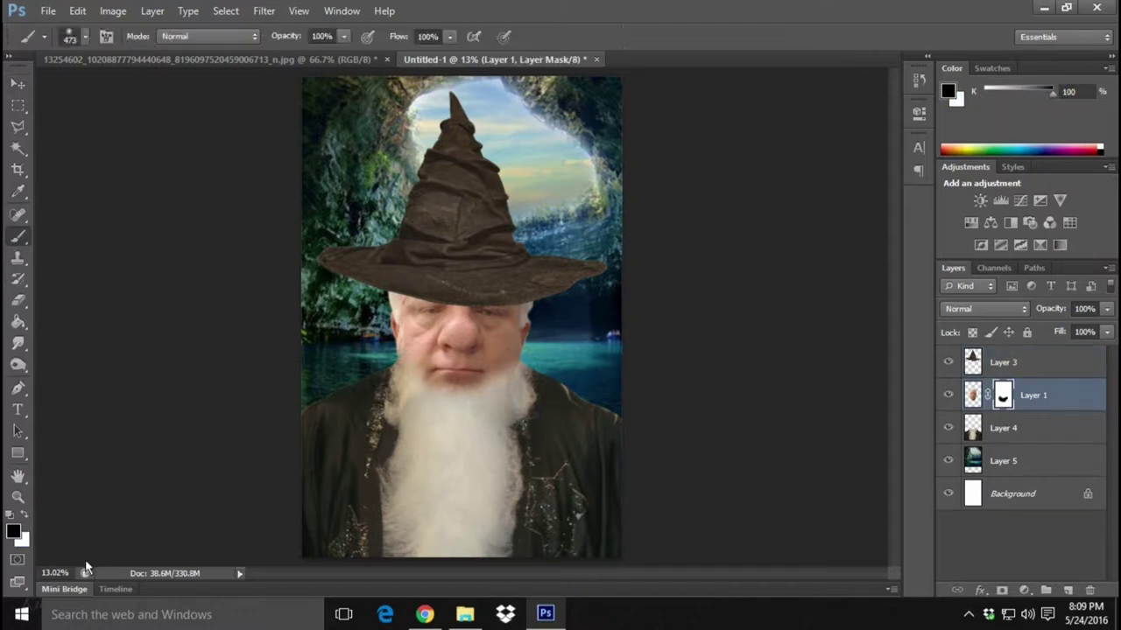
left_click(23, 515)
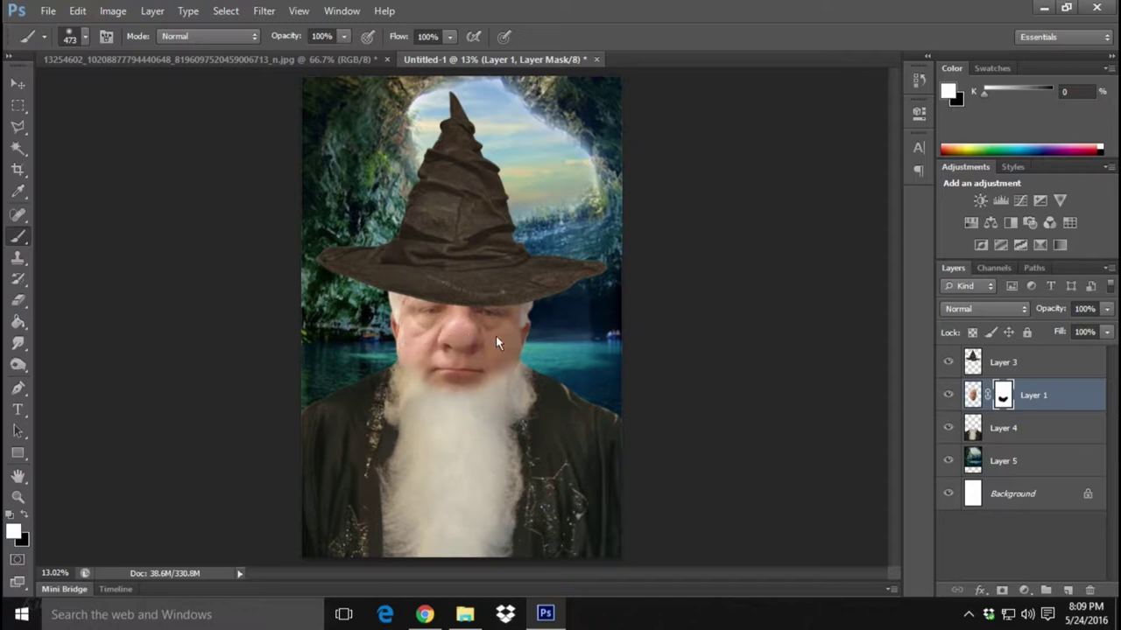
left_click(19, 84)
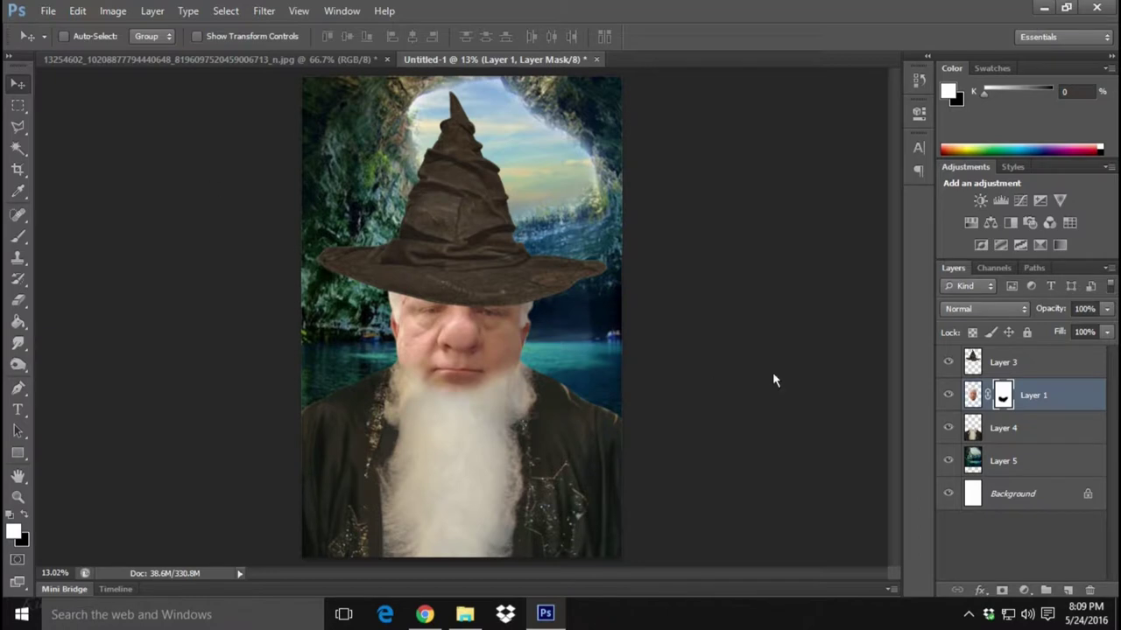
left_click(1007, 461)
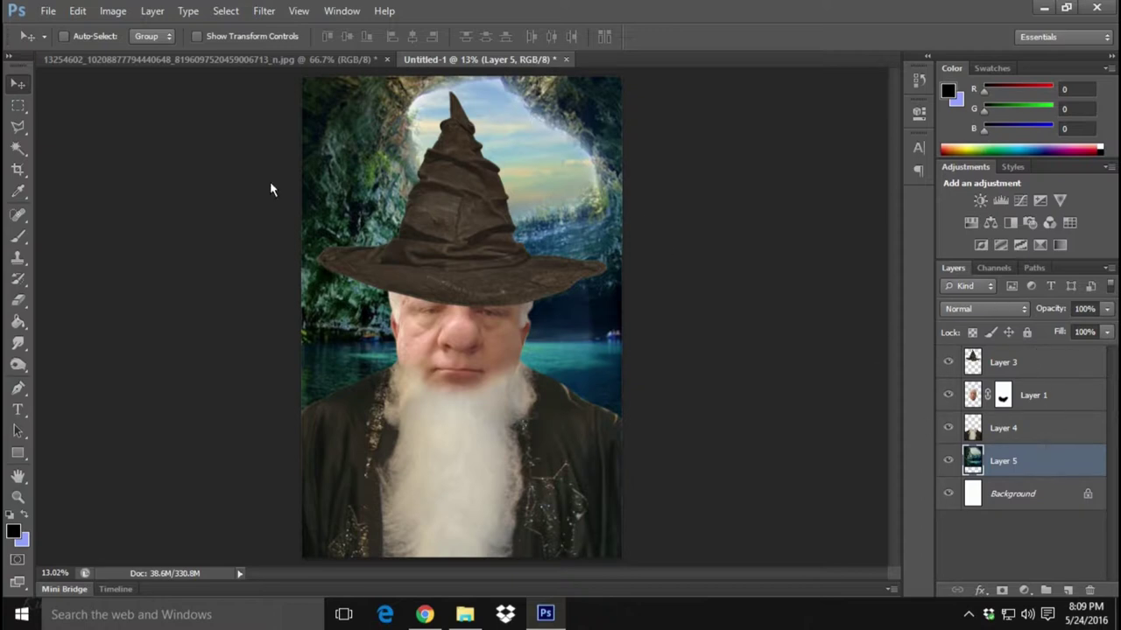
left_click(17, 149)
- Magic Wand-select the bright sky around the hat's tip on Layer 5
left_click(525, 151)
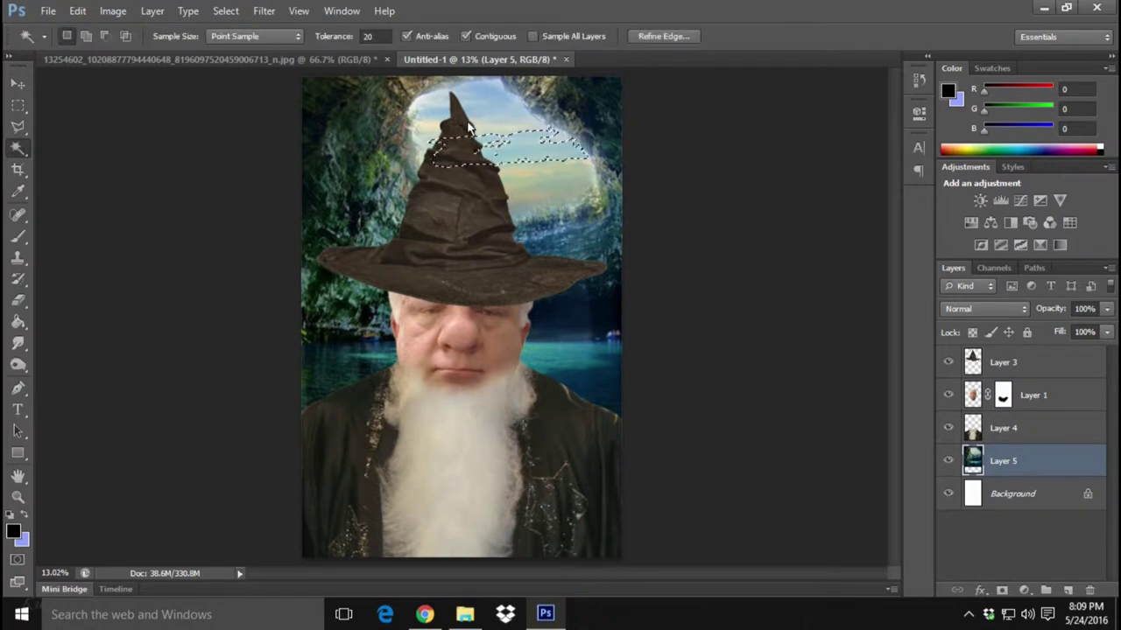
left_click(490, 101, "shift")
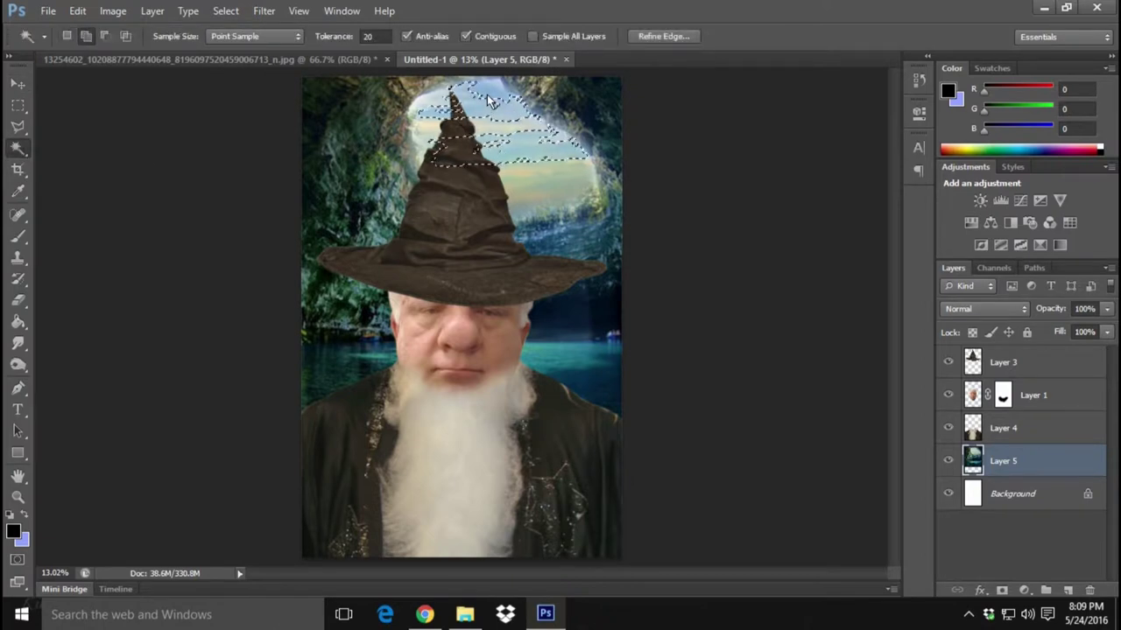
left_click(422, 112, "shift")
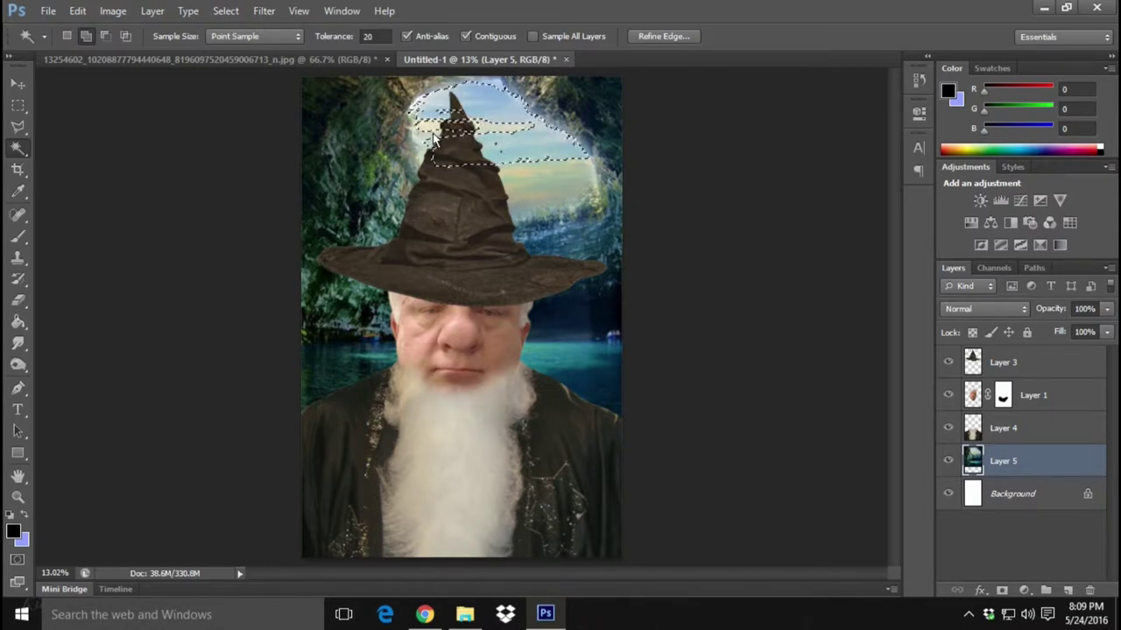
left_click(543, 176, "shift")
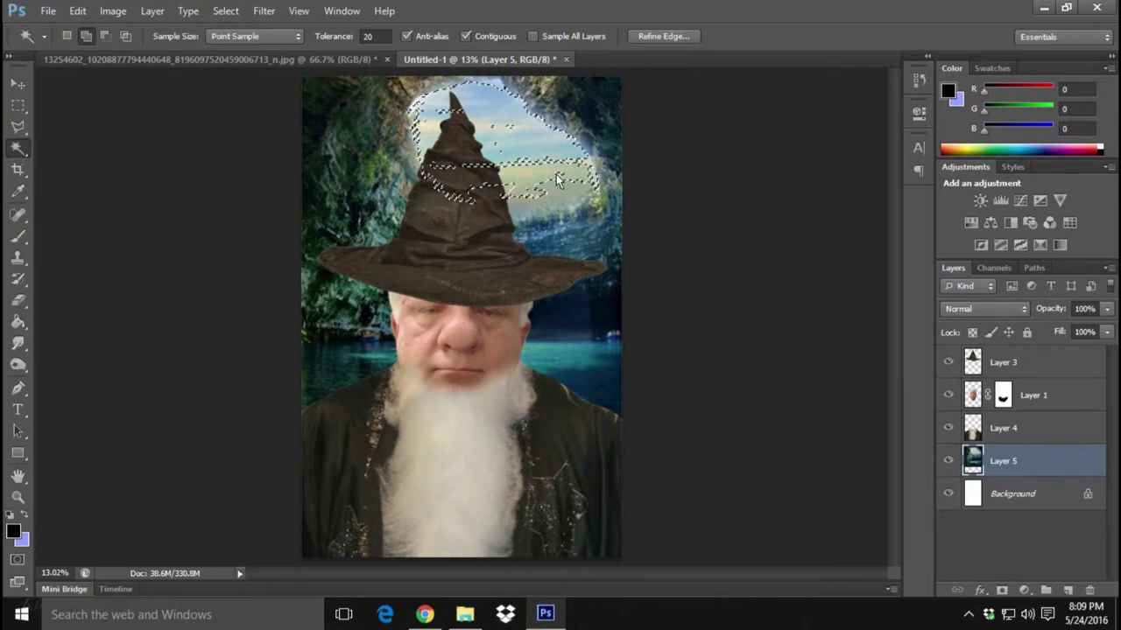
left_click(551, 184, "shift")
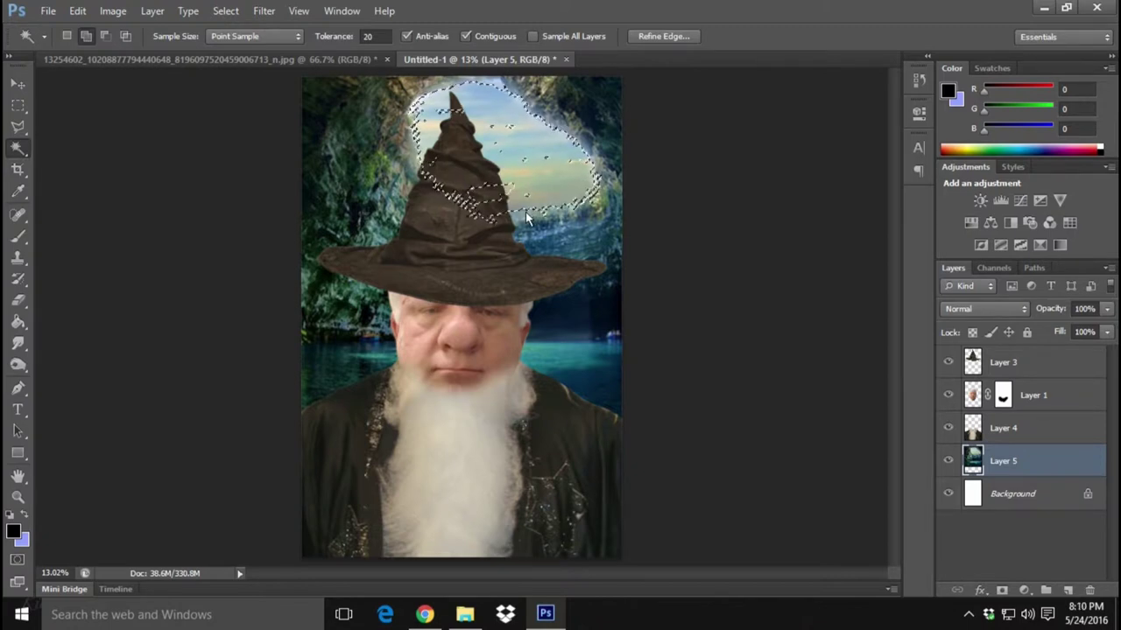
left_click(494, 195, "alt")
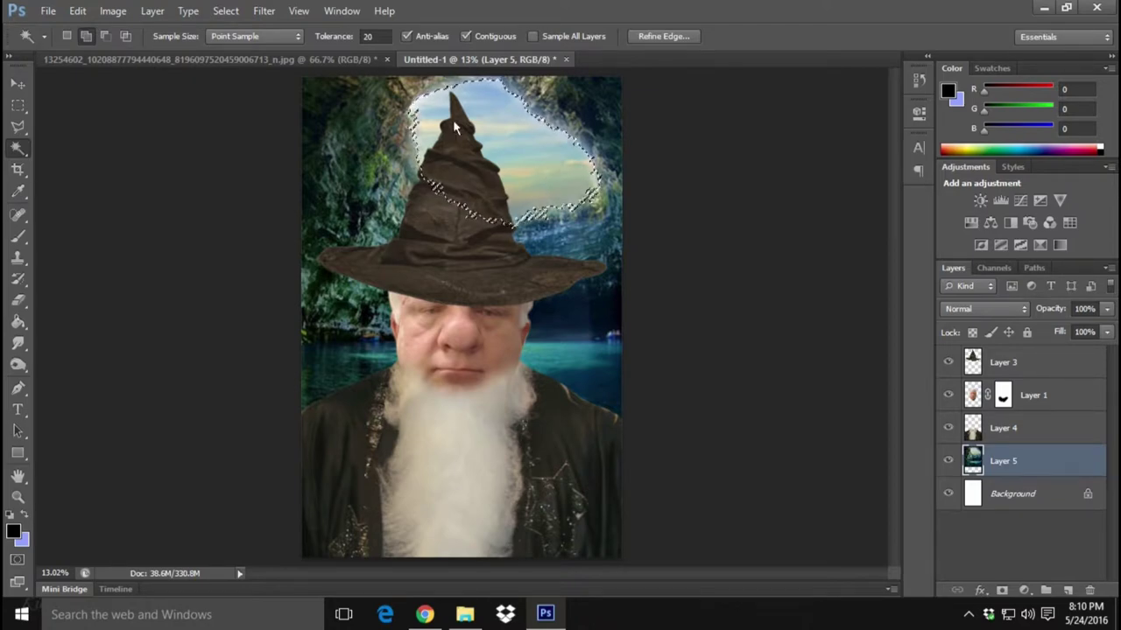
- Cut the sky and paste it in place as new Layer 6, then minimize Photoshop
left_click(77, 11)
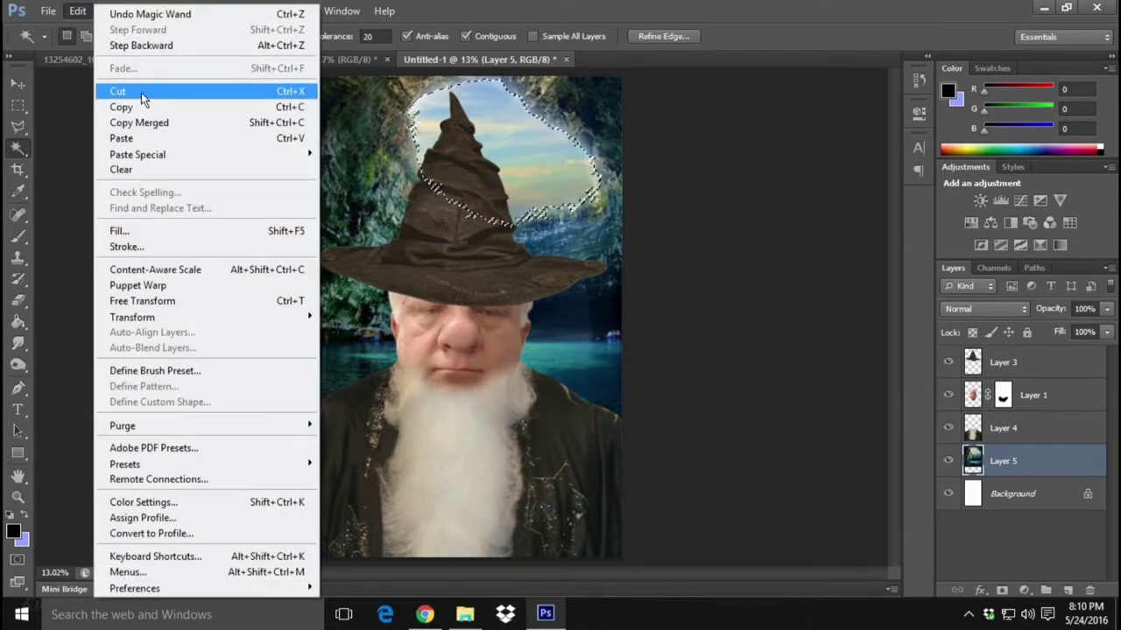
left_click(141, 92)
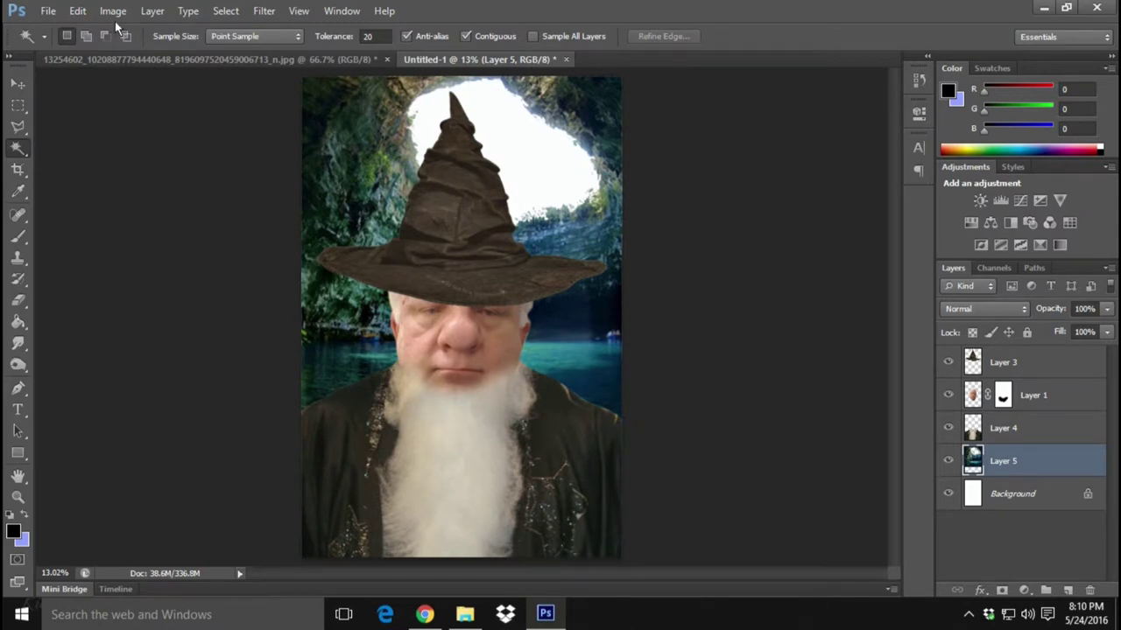
left_click(80, 11)
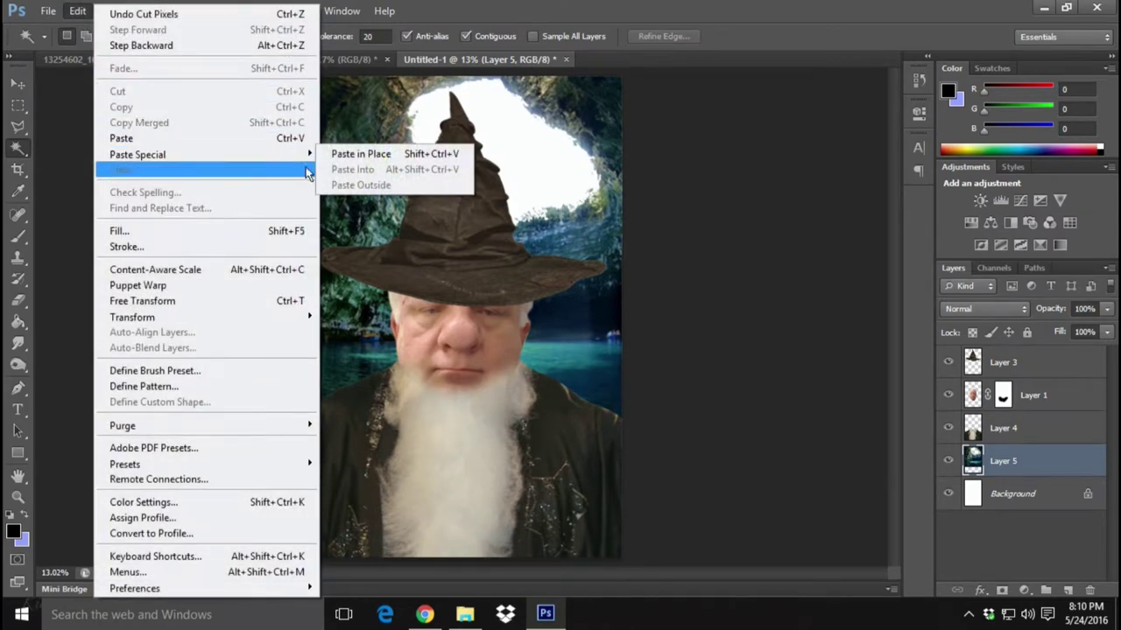
left_click(363, 149)
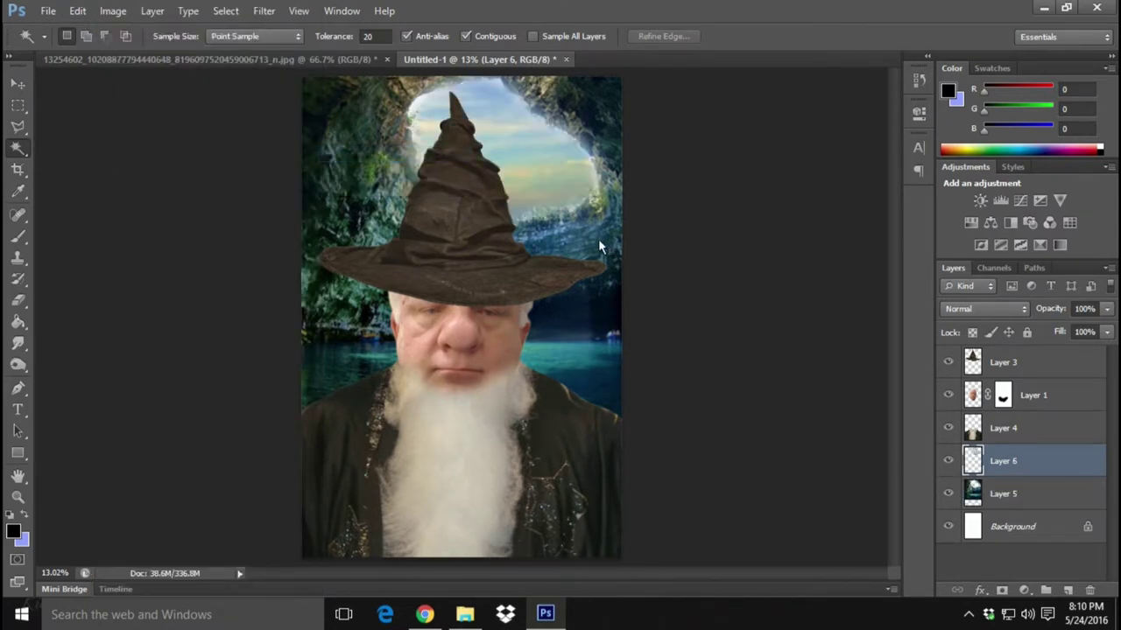
left_click(1044, 7)
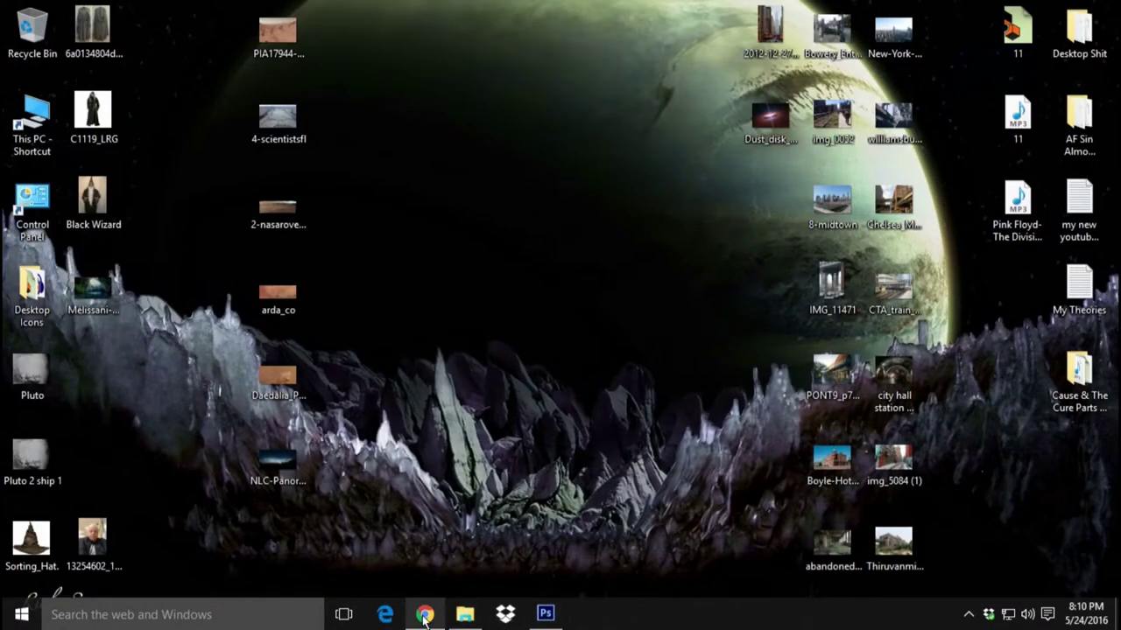
- Replace the 'cave' Google Images search with 'hell'
left_click(425, 616)
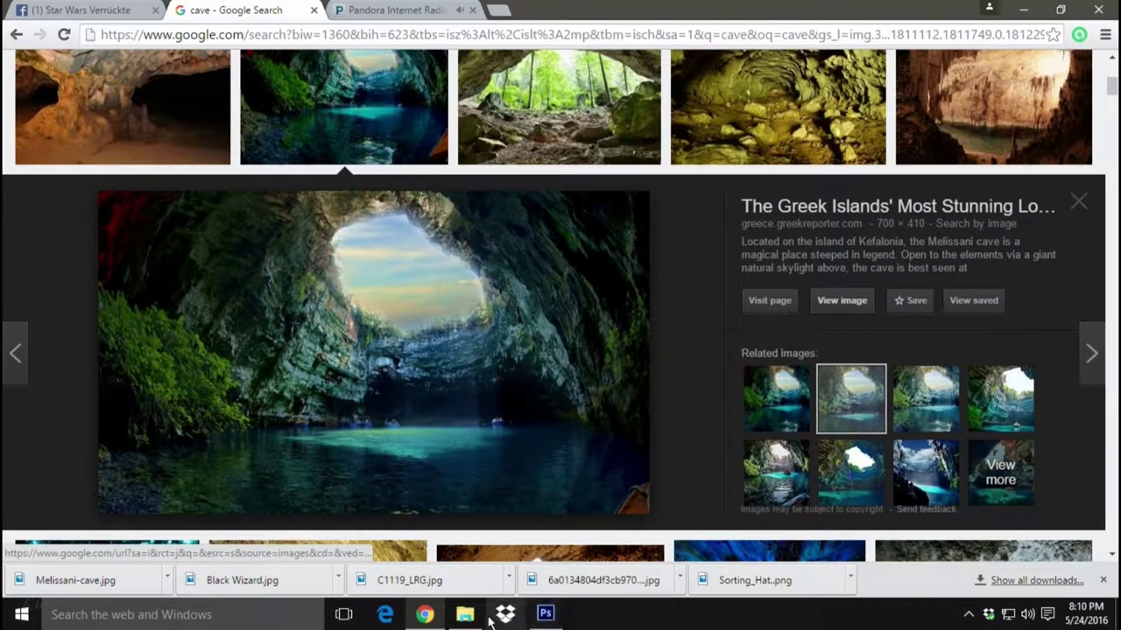
left_click(344, 114)
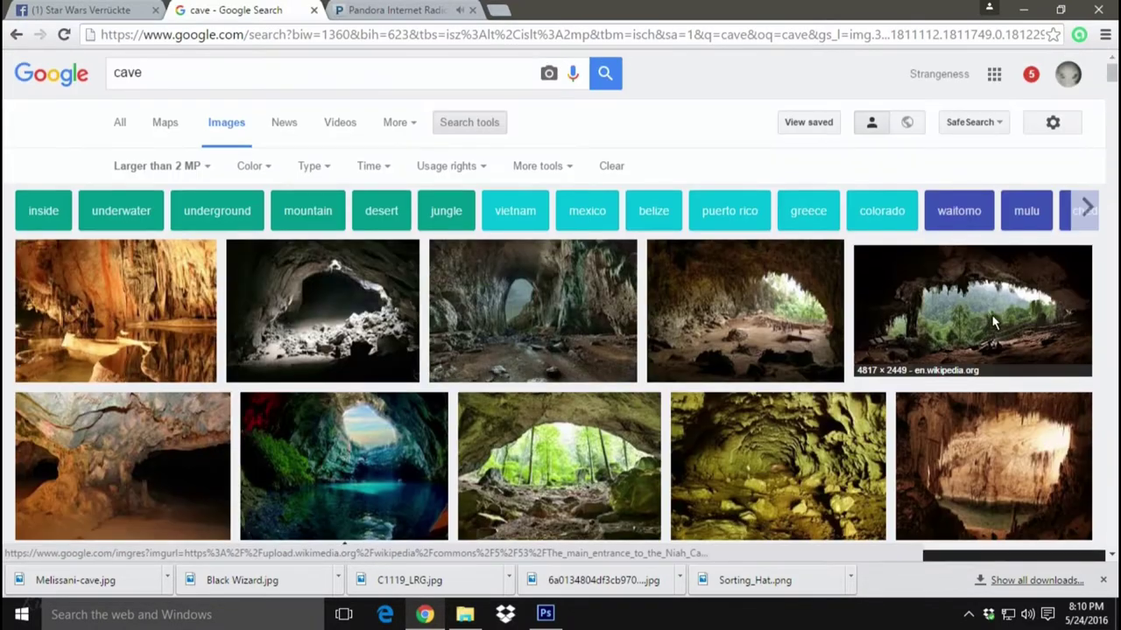
double_click(200, 80)
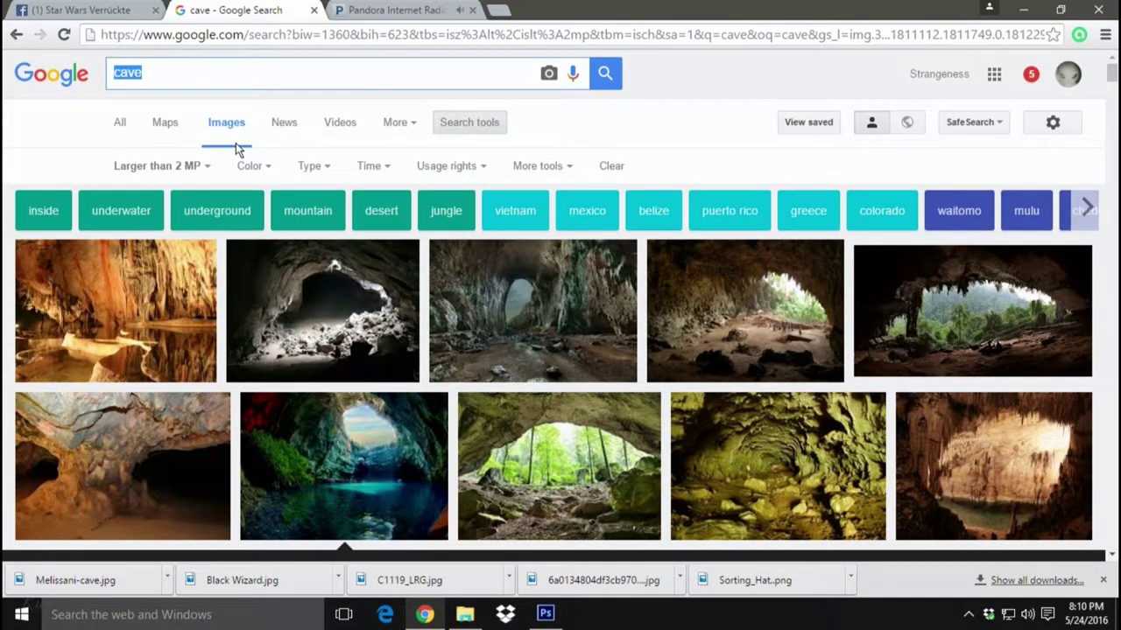
type("hell")
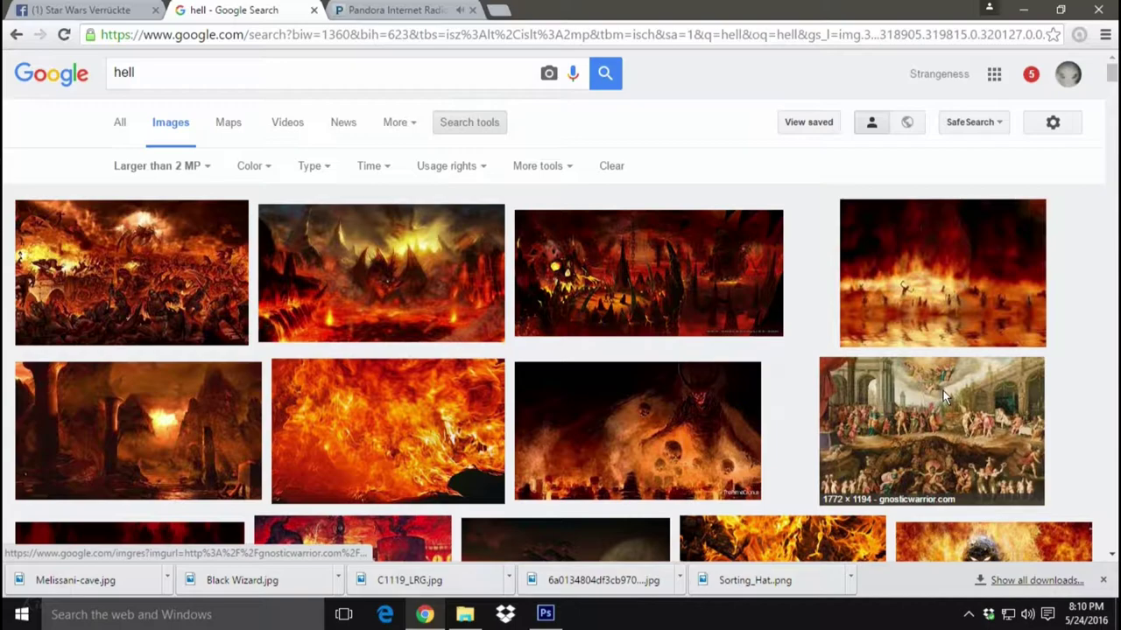
- Scroll through the 'hell' image results looking for a fiery background
scroll(943, 396, "down", 4)
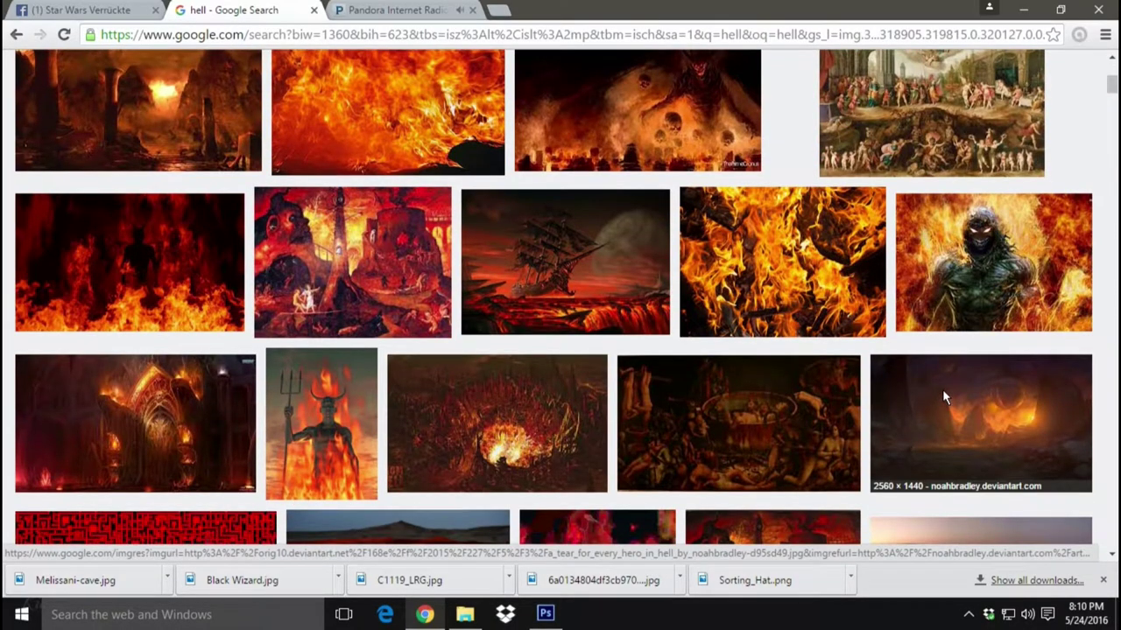
scroll(942, 396, "up", 1)
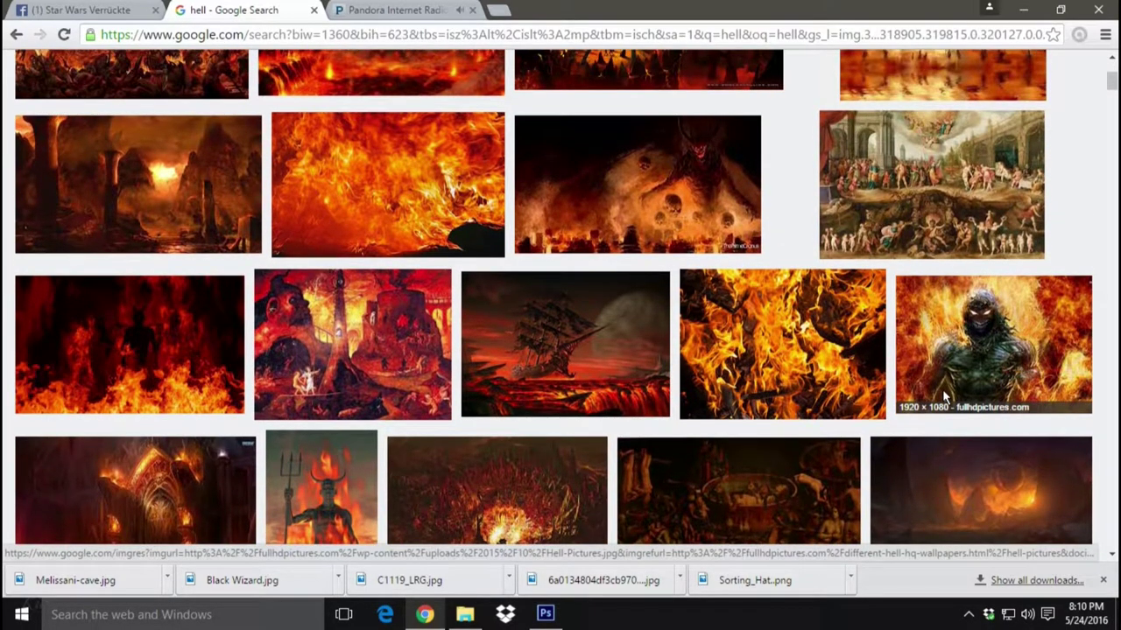
scroll(942, 396, "down", 2)
scroll(942, 396, "down", 4)
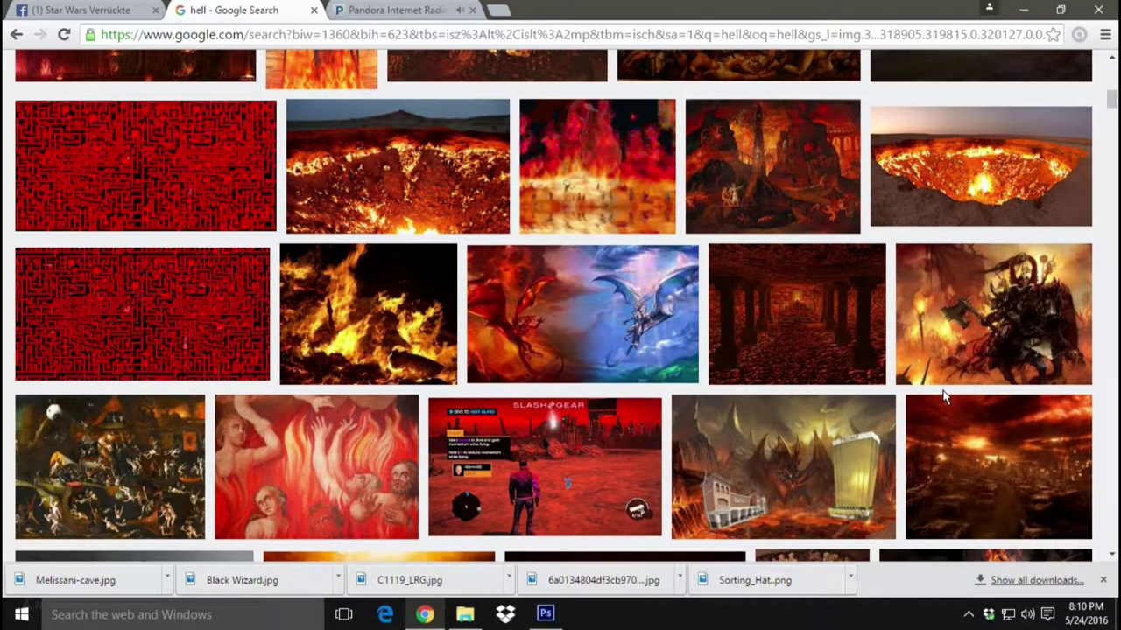
scroll(943, 395, "down", 6)
scroll(943, 396, "down", 5)
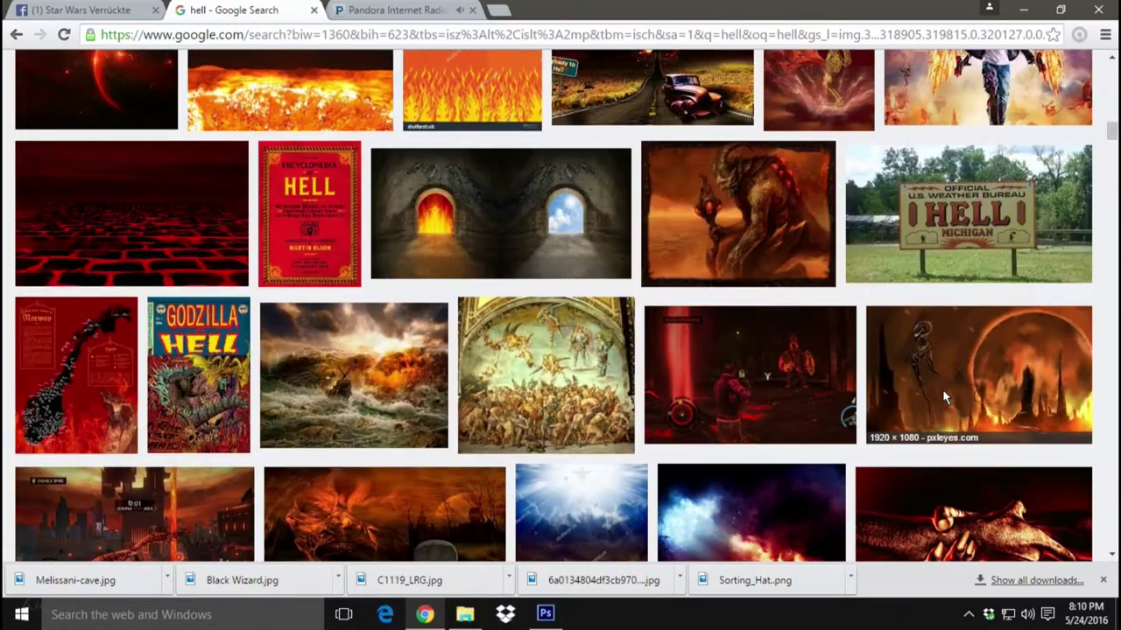
scroll(943, 395, "down", 5)
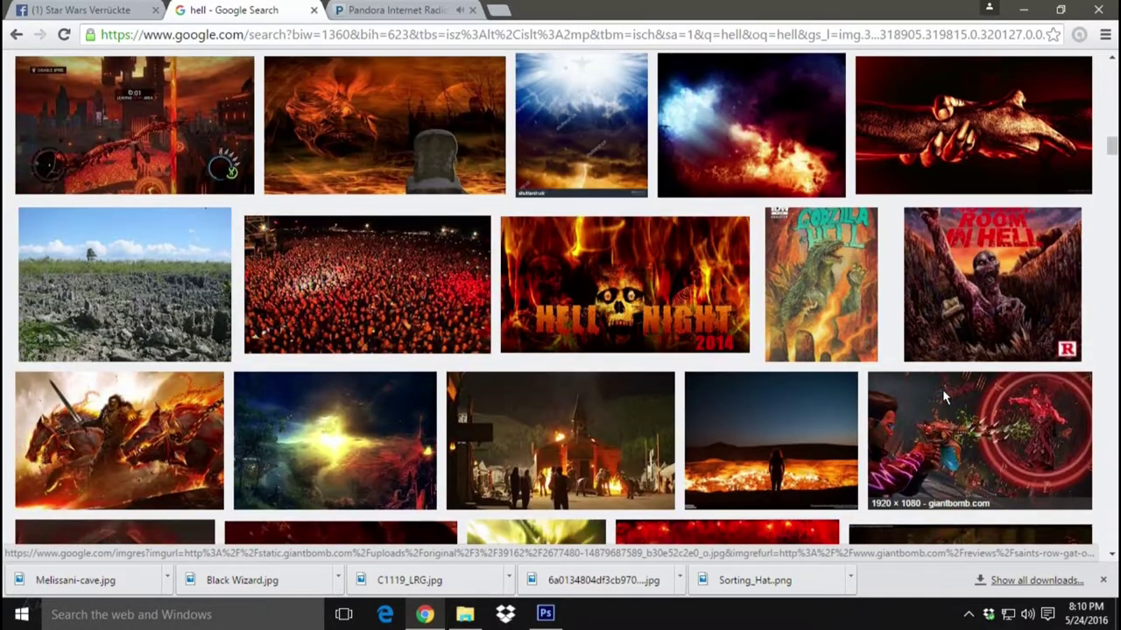
scroll(942, 389, "down", 5)
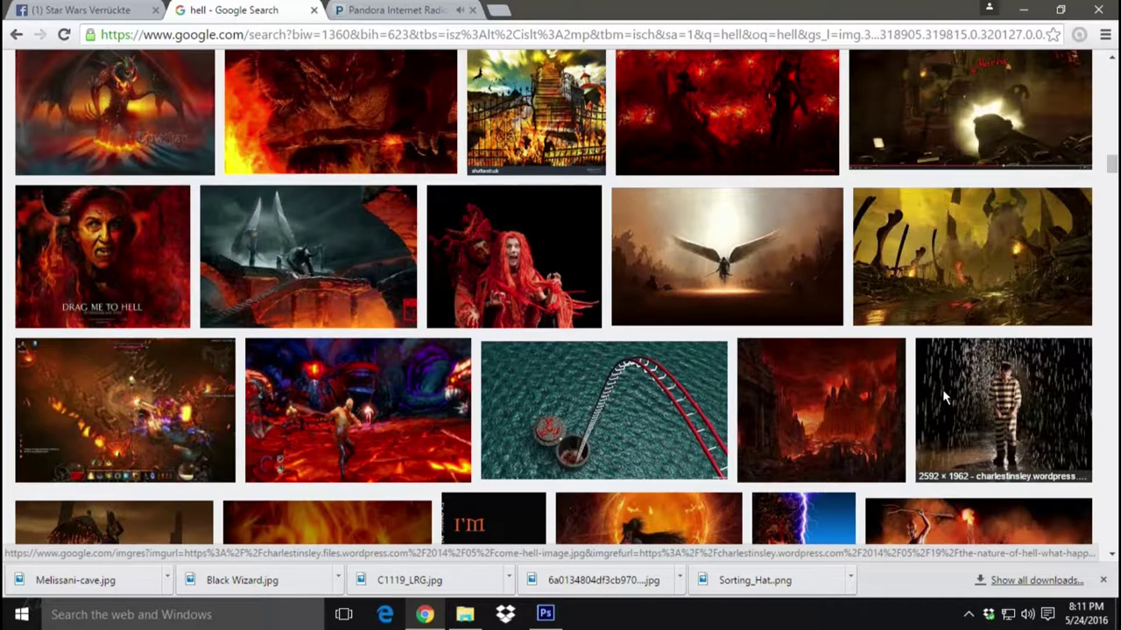
scroll(942, 389, "up", 2)
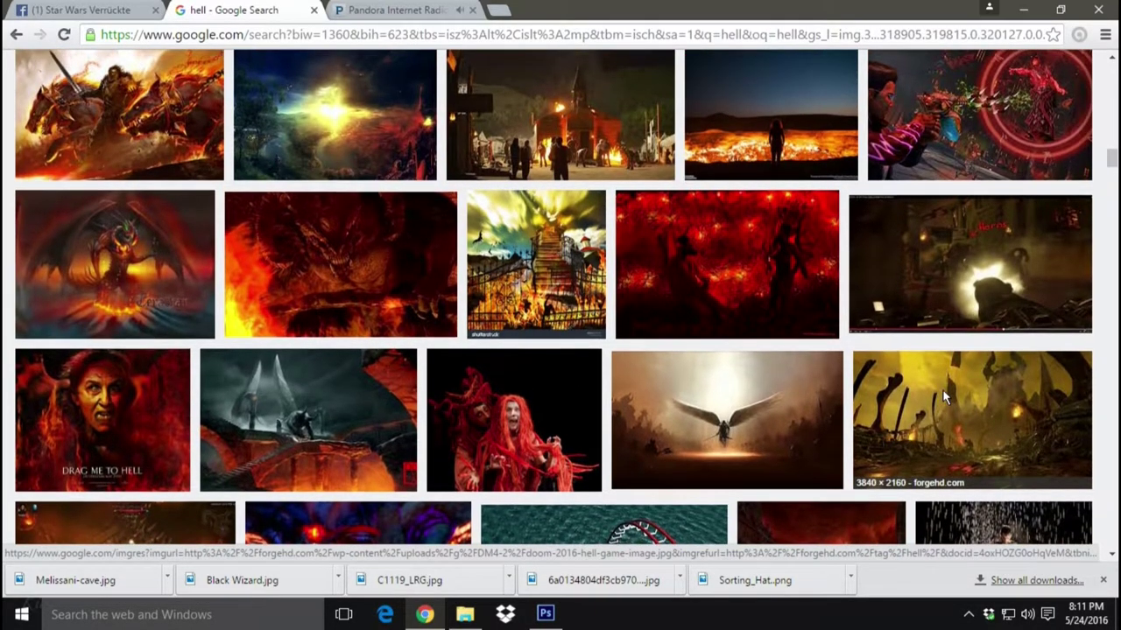
scroll(942, 389, "down", 4)
scroll(942, 391, "down", 4)
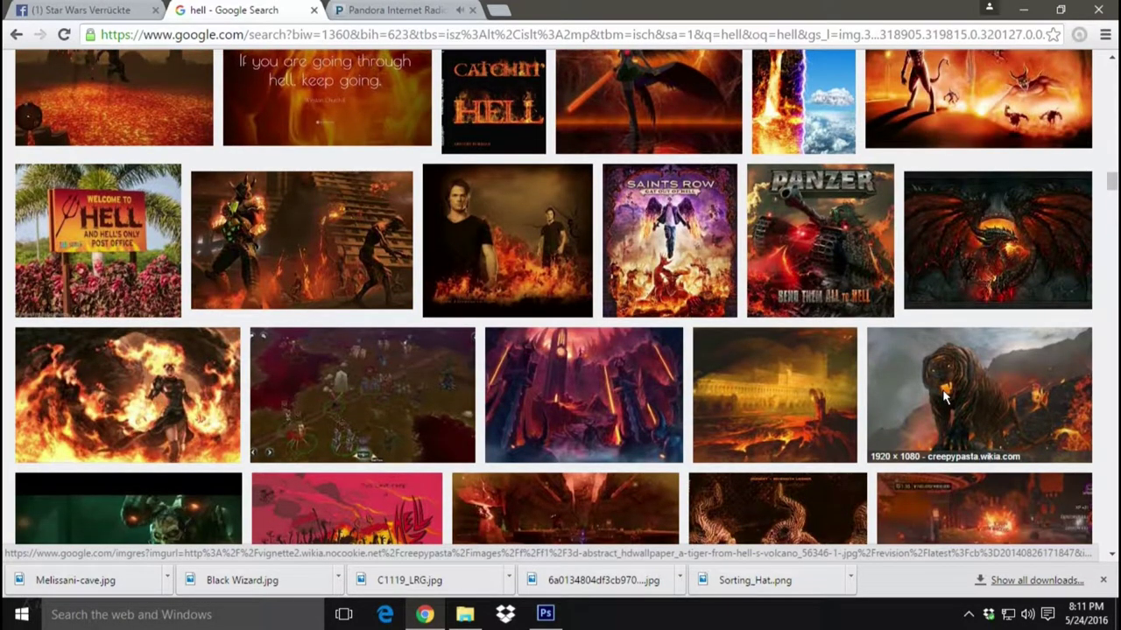
scroll(944, 397, "down", 5)
scroll(944, 396, "down", 5)
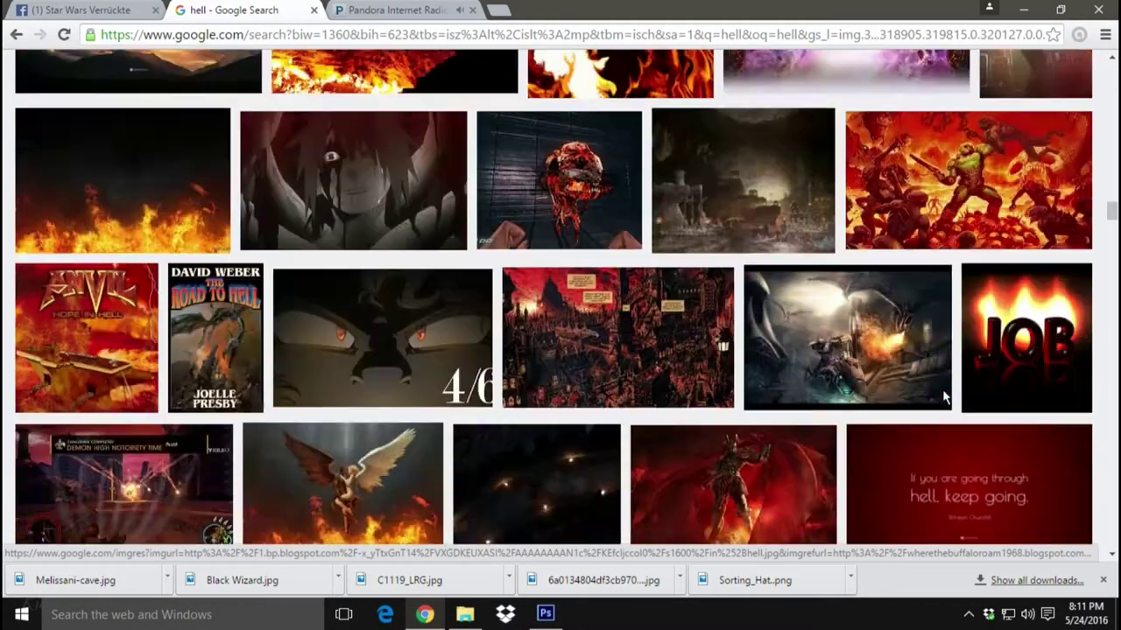
scroll(944, 396, "down", 5)
scroll(944, 396, "up", 2)
scroll(943, 390, "up", 1)
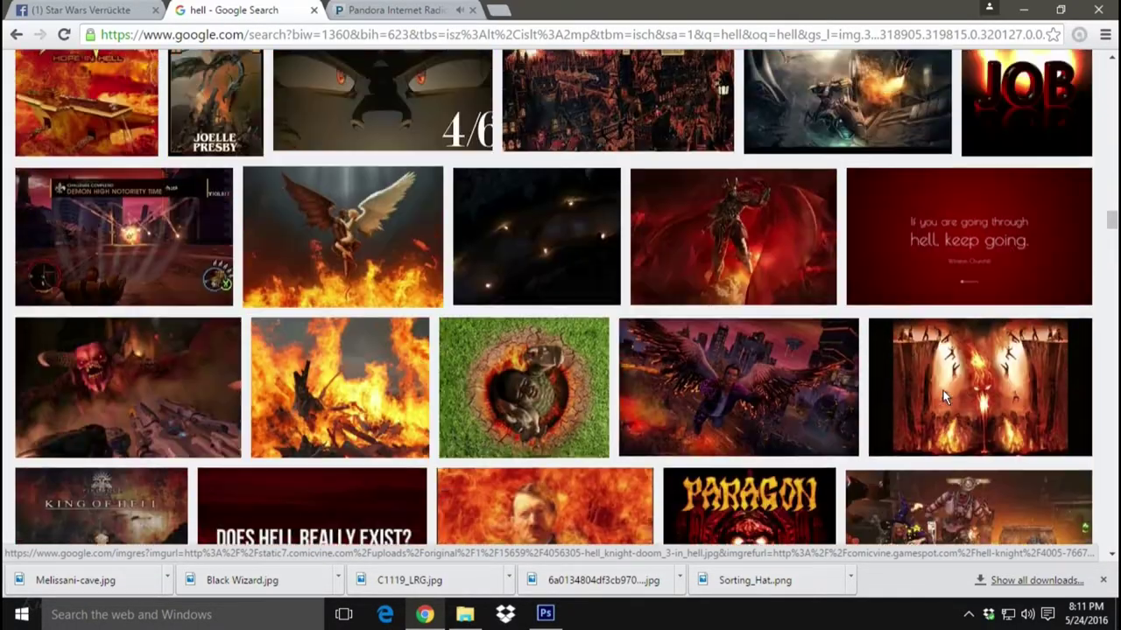
scroll(942, 390, "down", 5)
scroll(942, 388, "down", 5)
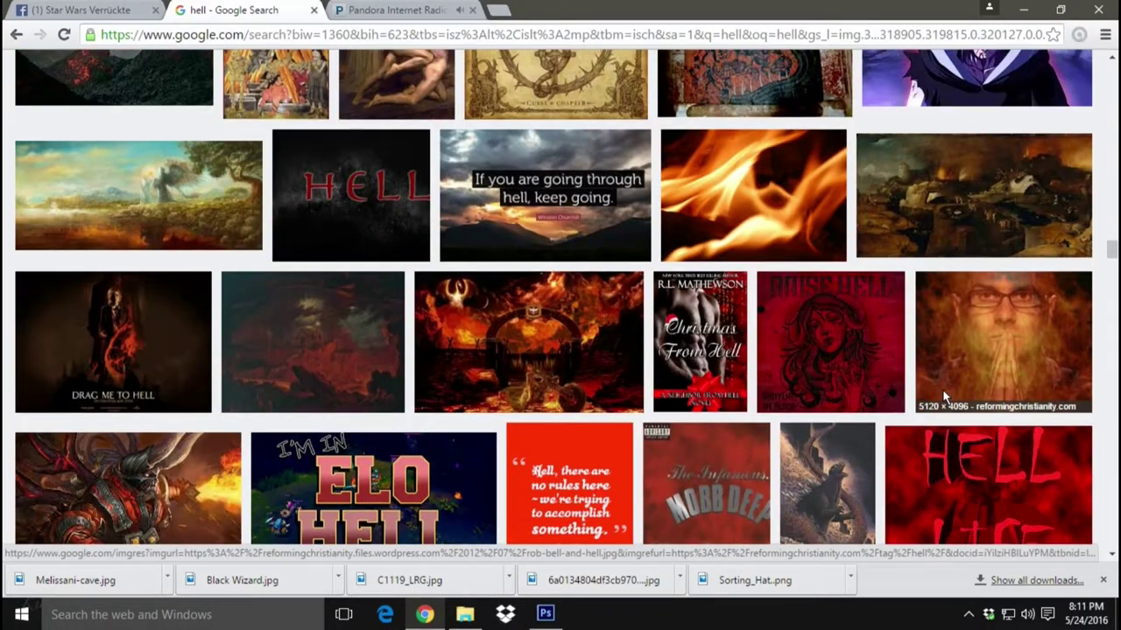
scroll(942, 389, "down", 3)
scroll(942, 388, "down", 2)
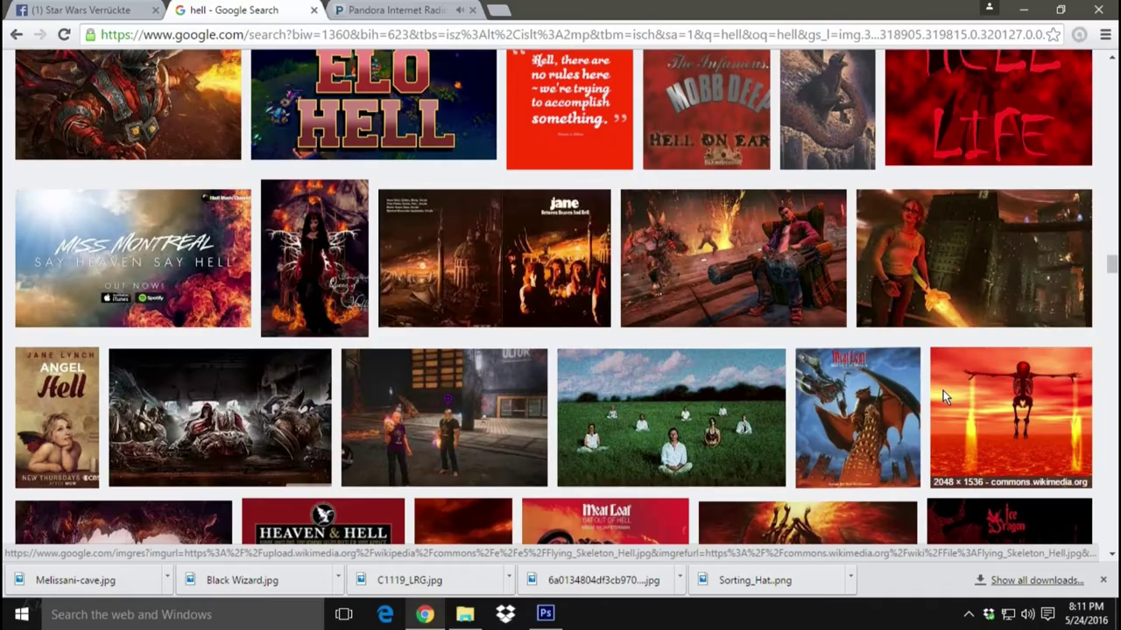
scroll(942, 388, "down", 5)
scroll(943, 397, "down", 5)
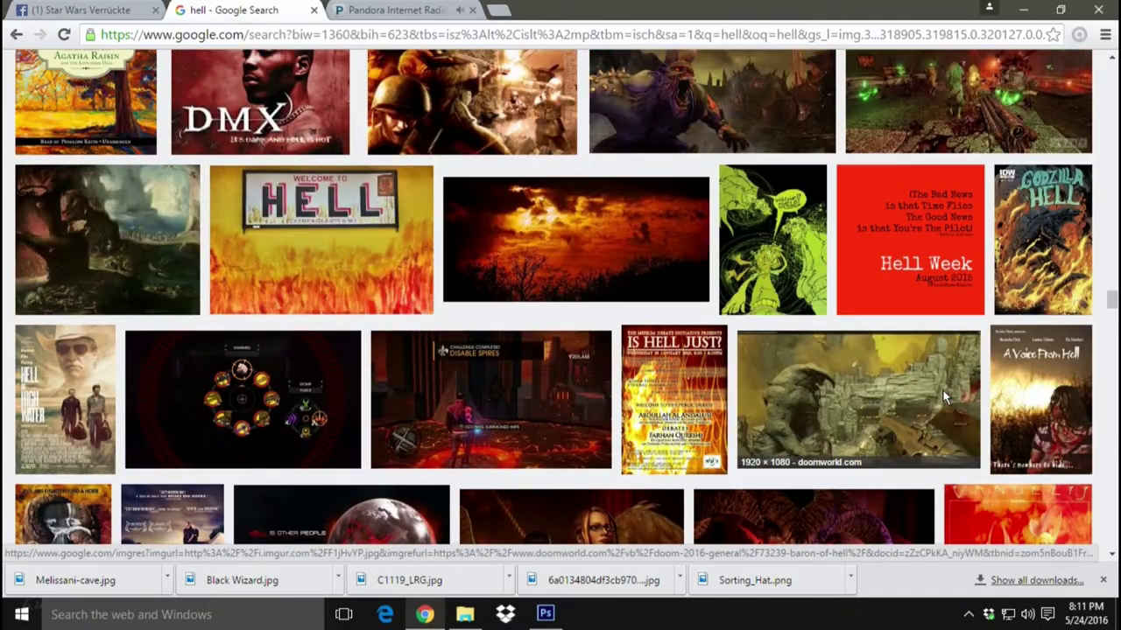
scroll(944, 397, "down", 3)
scroll(943, 397, "down", 2)
scroll(943, 396, "down", 3)
scroll(943, 396, "down", 3)
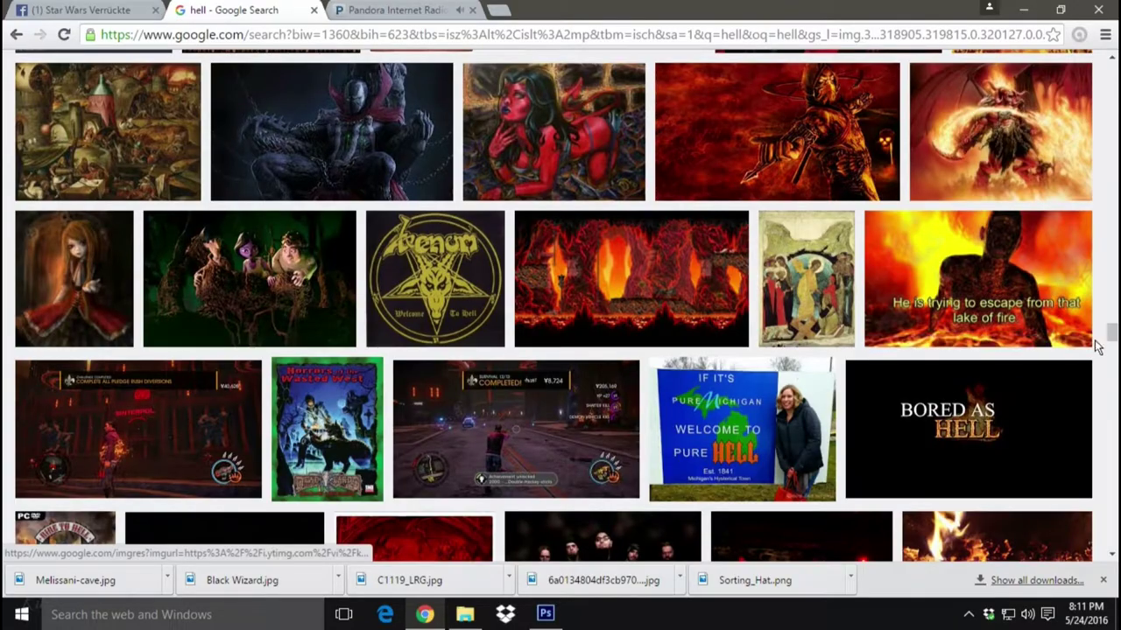
scroll(944, 397, "down", 5)
scroll(943, 397, "down", 1)
scroll(944, 397, "down", 3)
scroll(944, 396, "down", 5)
scroll(944, 396, "down", 5)
scroll(944, 397, "down", 4)
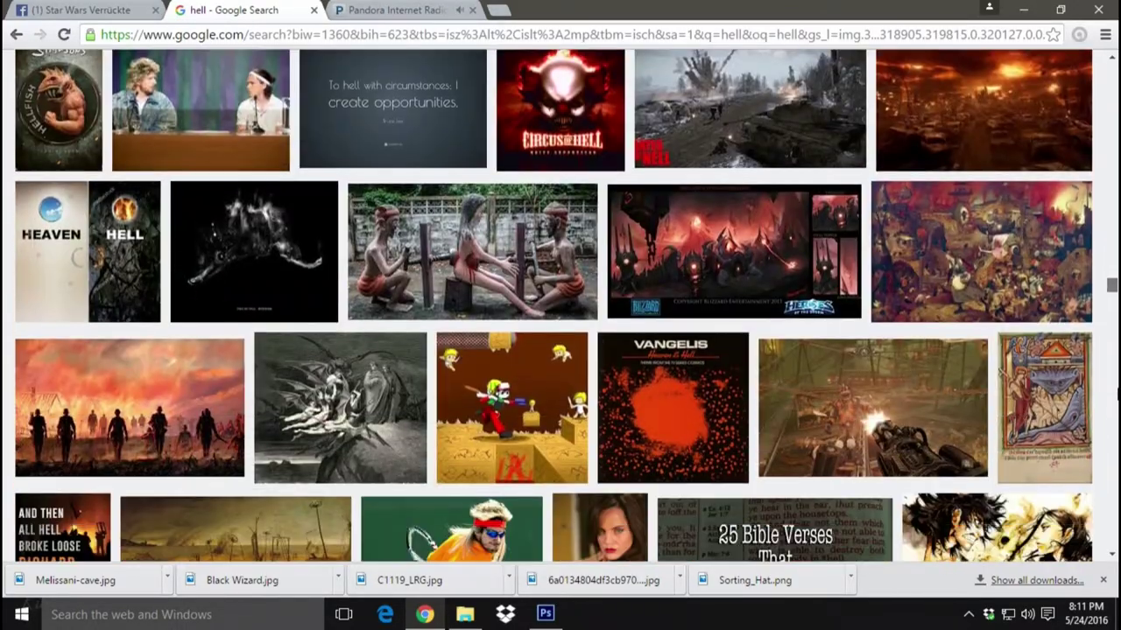
scroll(870, 375, "up", 15)
scroll(870, 375, "up", 10)
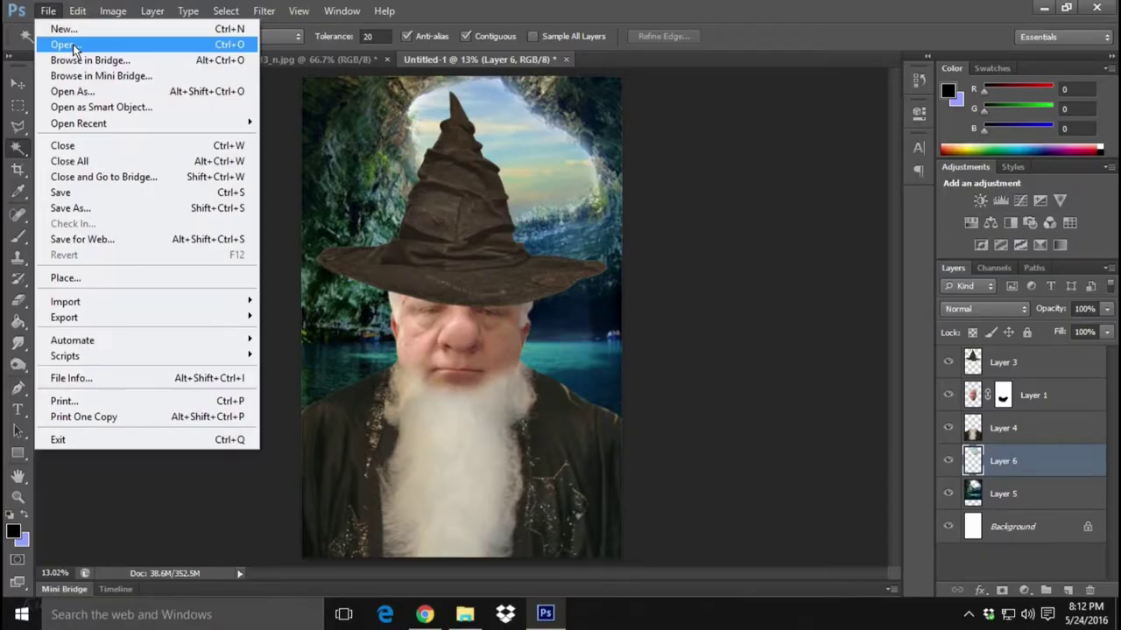
- Open the Civil-War-In-Hades.jpg image in Photoshop
left_click(74, 48)
mouse_move(791, 129)
left_mouse_down()
mouse_move(815, 322)
mouse_move(808, 108)
mouse_move(810, 219)
left_mouse_up()
double_click(465, 322)
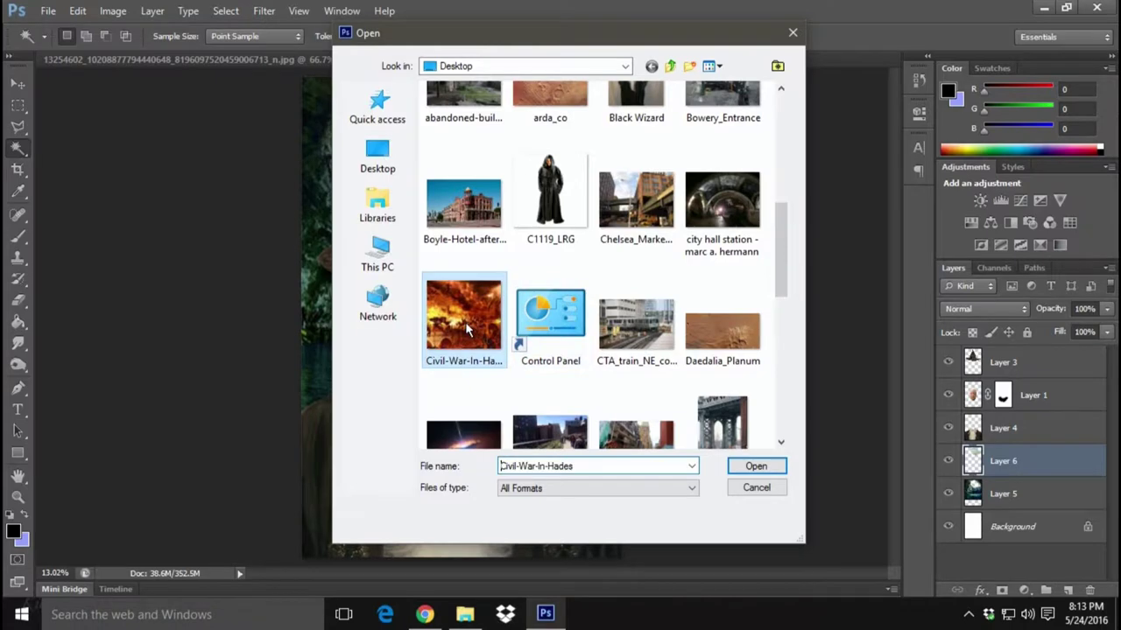
- Select all of the fire image, copy it, and close its document
left_click(225, 11)
left_click(254, 27)
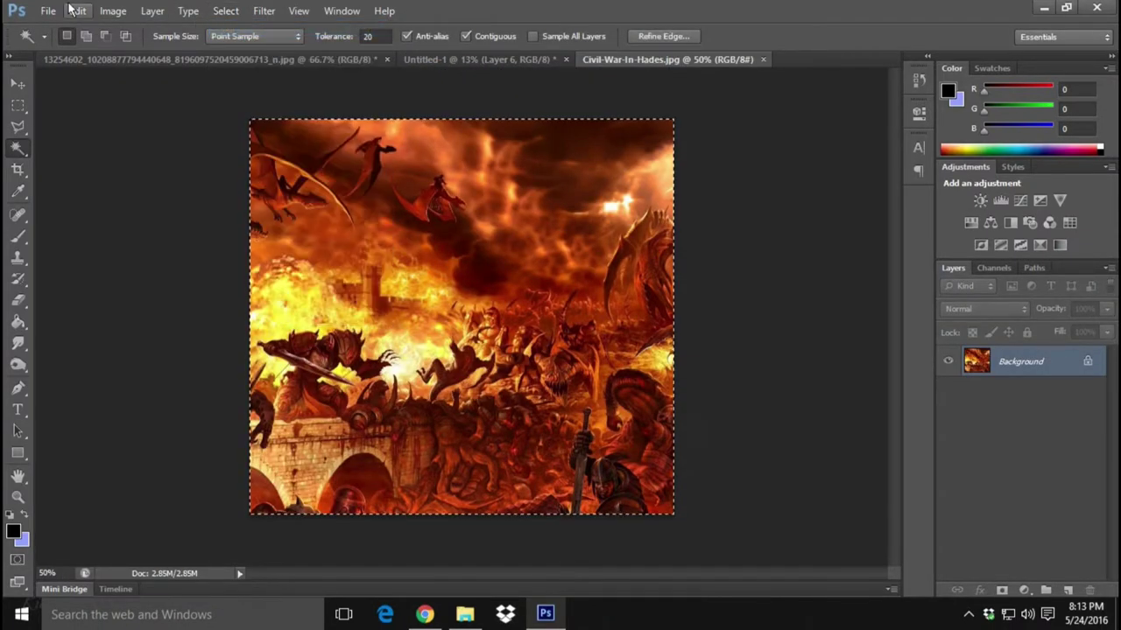
left_click(78, 10)
left_click(122, 106)
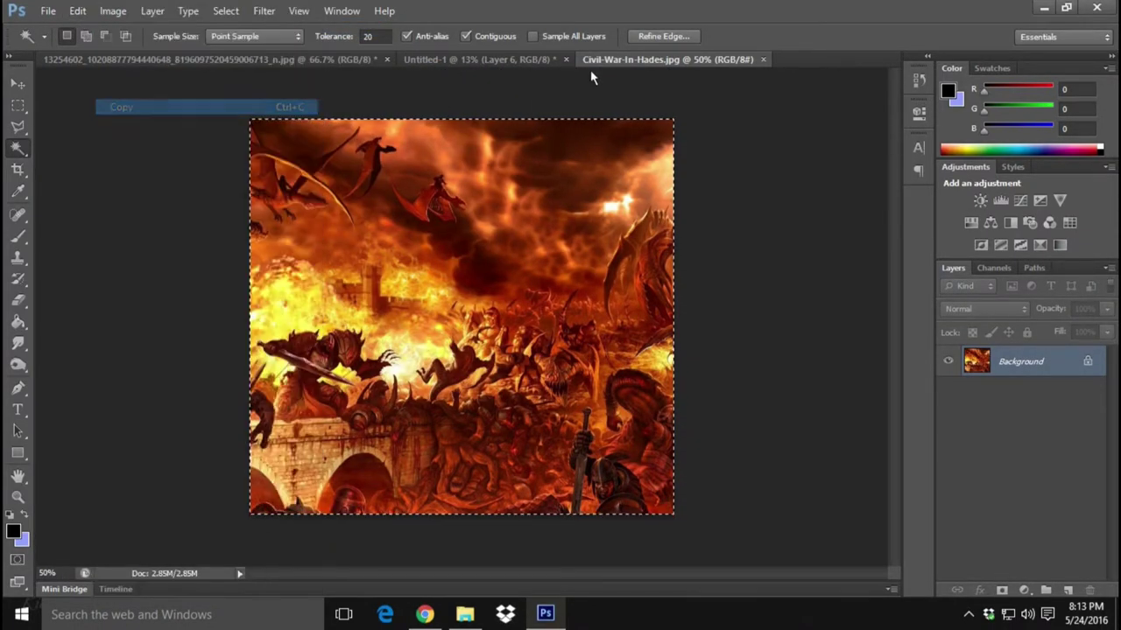
left_click(763, 60)
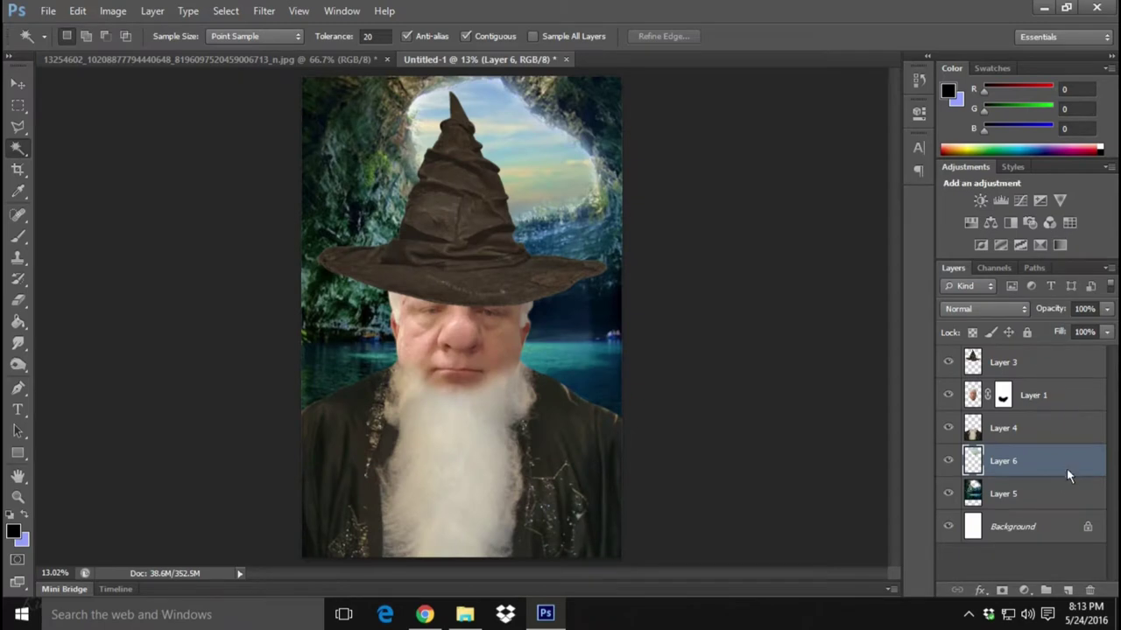
- Paste the fire image as a new layer above the Background layer
left_click(1061, 493)
left_click(1007, 526)
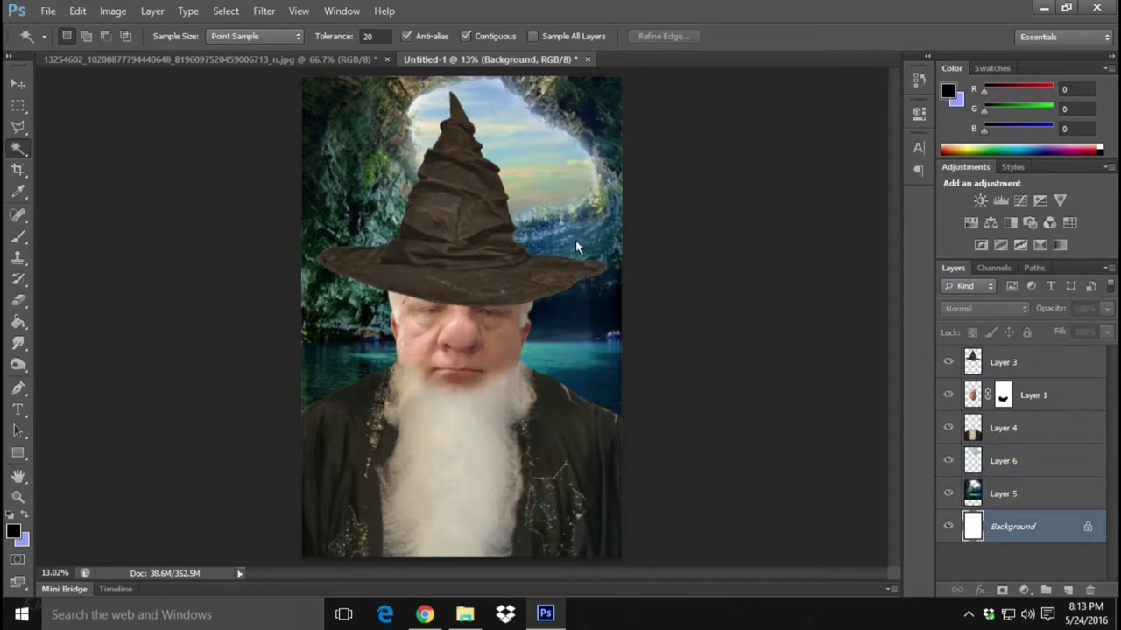
left_click(77, 11)
left_click(114, 137)
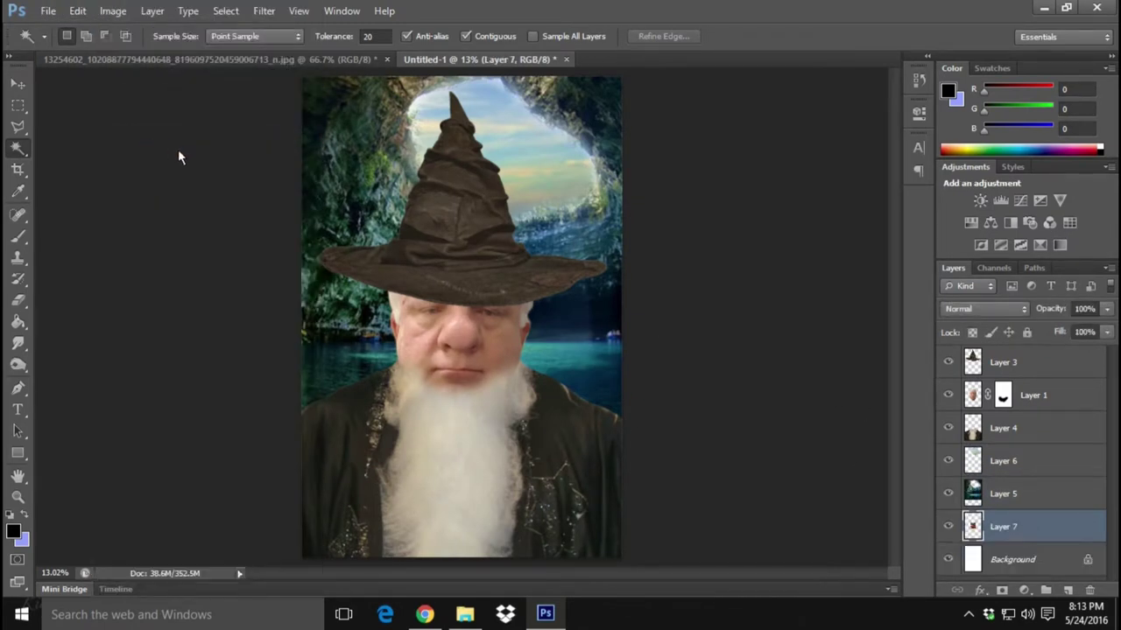
- Scale the pasted fire layer to about 222% over the hat area and apply
left_click(77, 10)
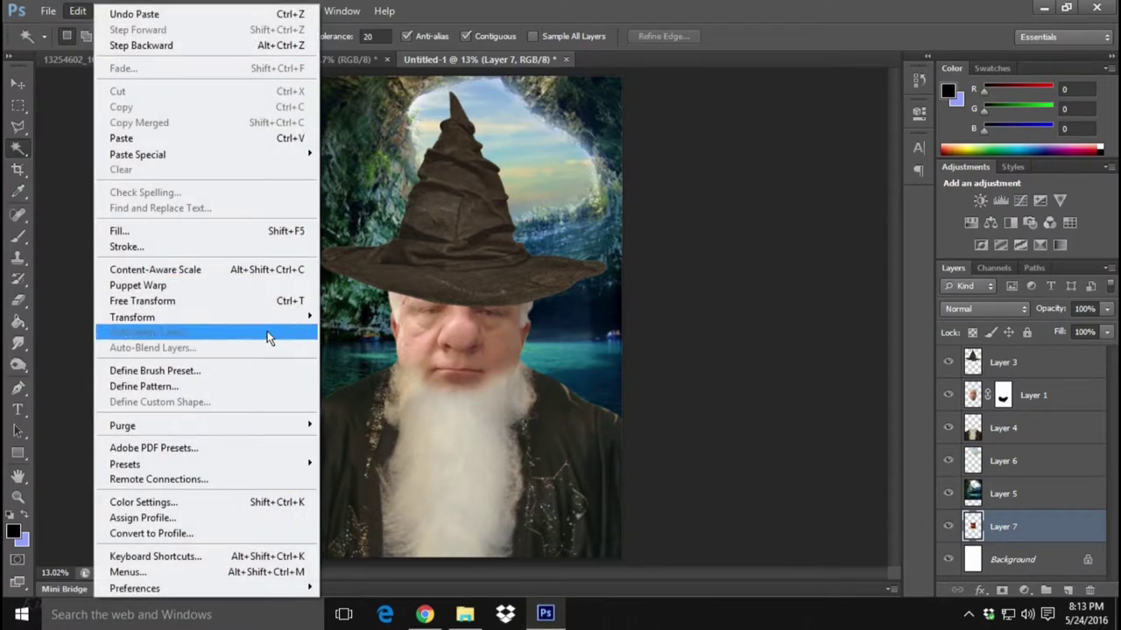
mouse_move(206, 317)
left_click(368, 345)
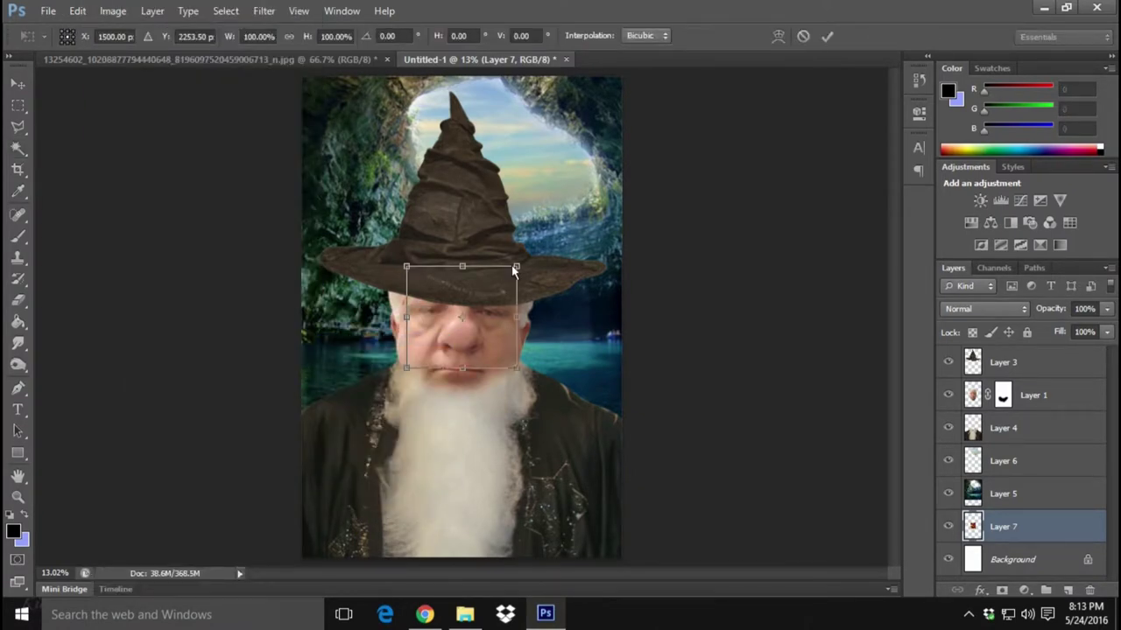
left_click_drag(517, 266, 613, 117)
left_click_drag(601, 210, 559, 128)
left_click(18, 83)
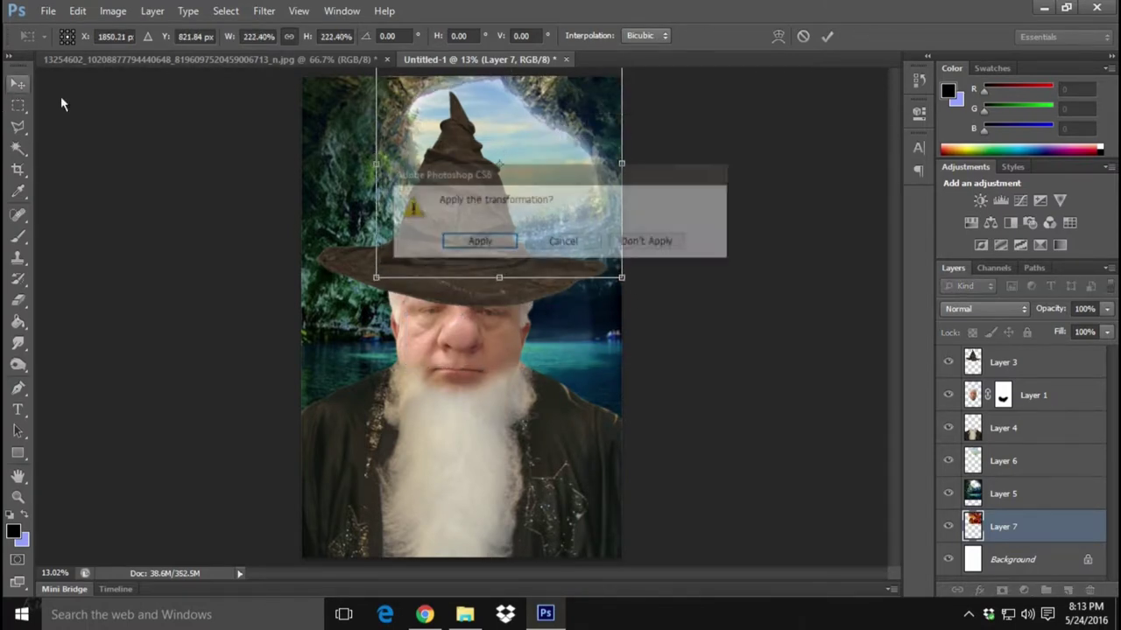
left_click(479, 240)
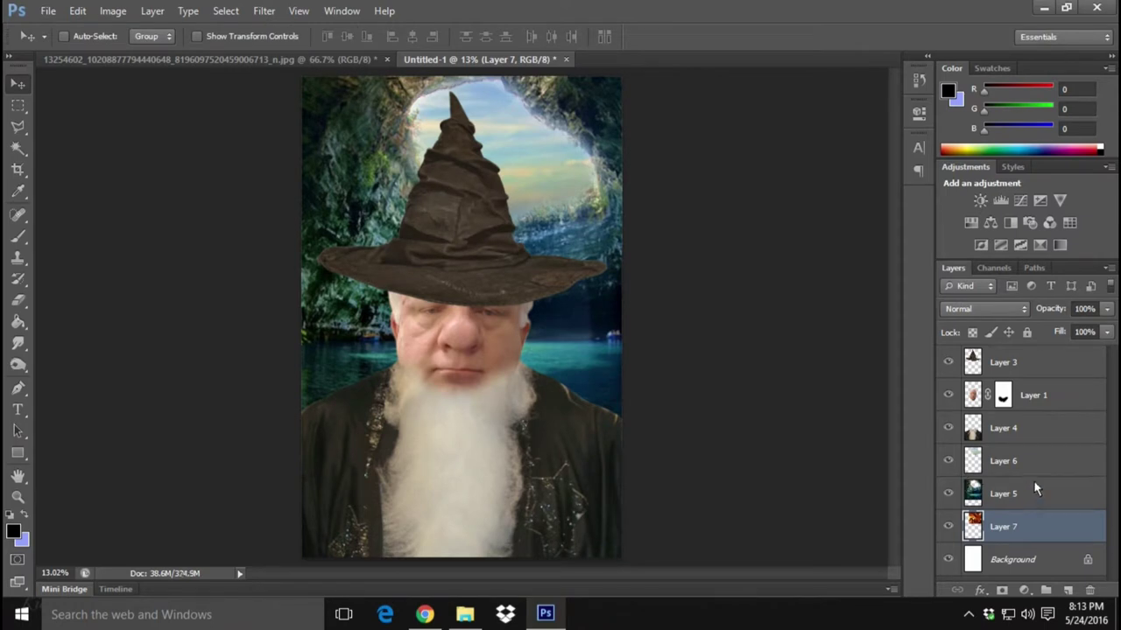
- Place Layer 6 below the fire layer and shift the fire to fill the cave opening
left_click_drag(1026, 456, 1043, 539)
left_click_drag(1026, 471, 1042, 539)
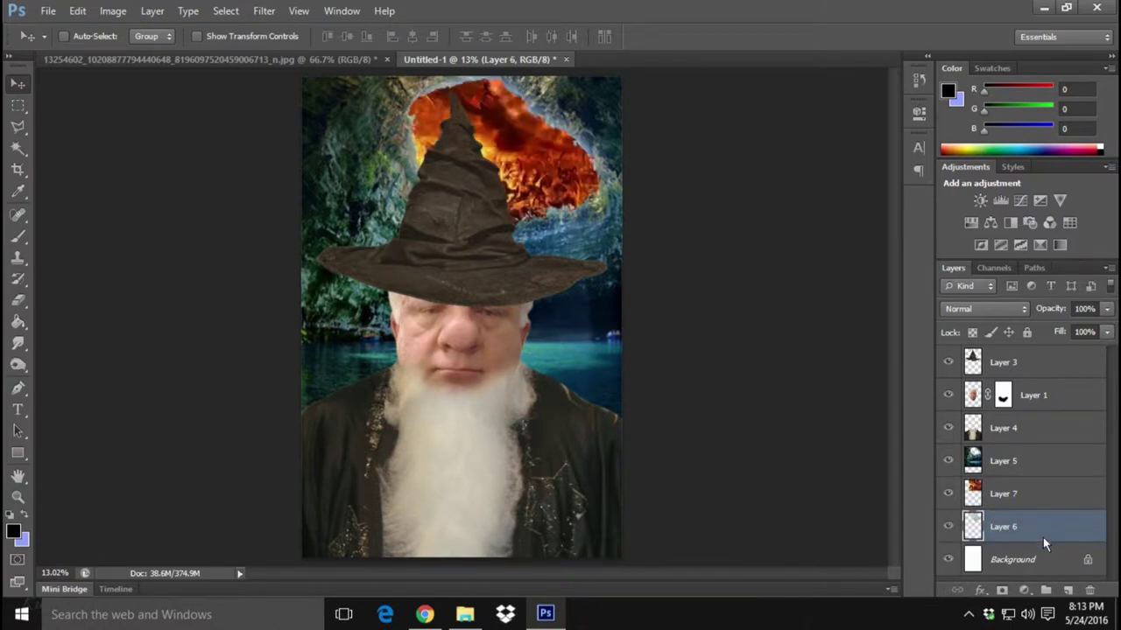
left_click_drag(568, 169, 560, 168)
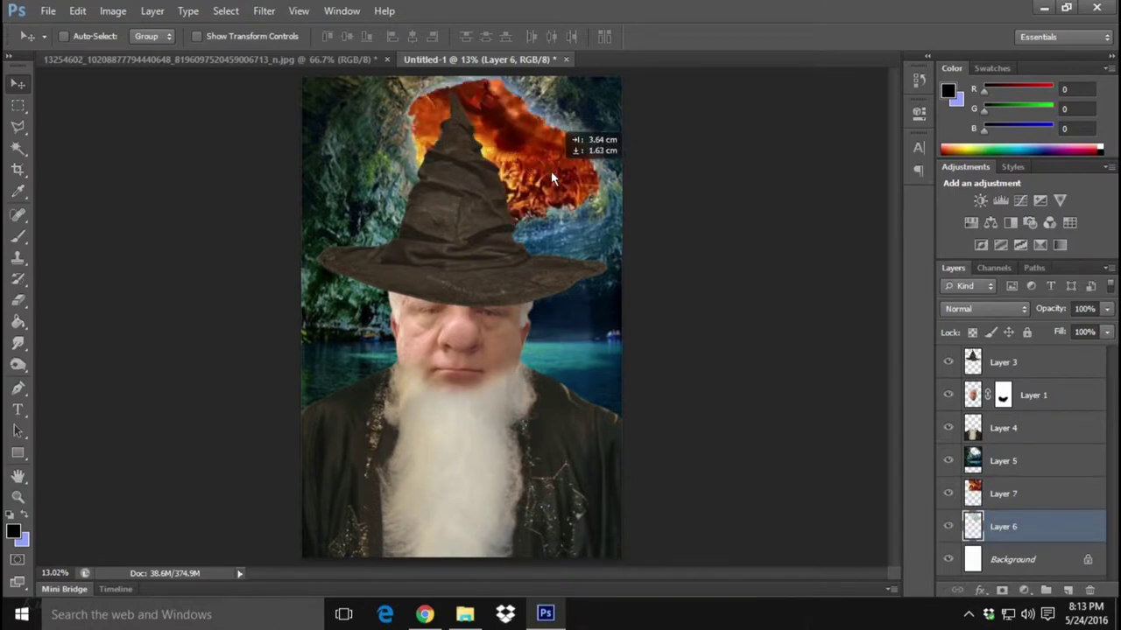
left_click(77, 13)
left_click(141, 44)
left_click(1020, 490)
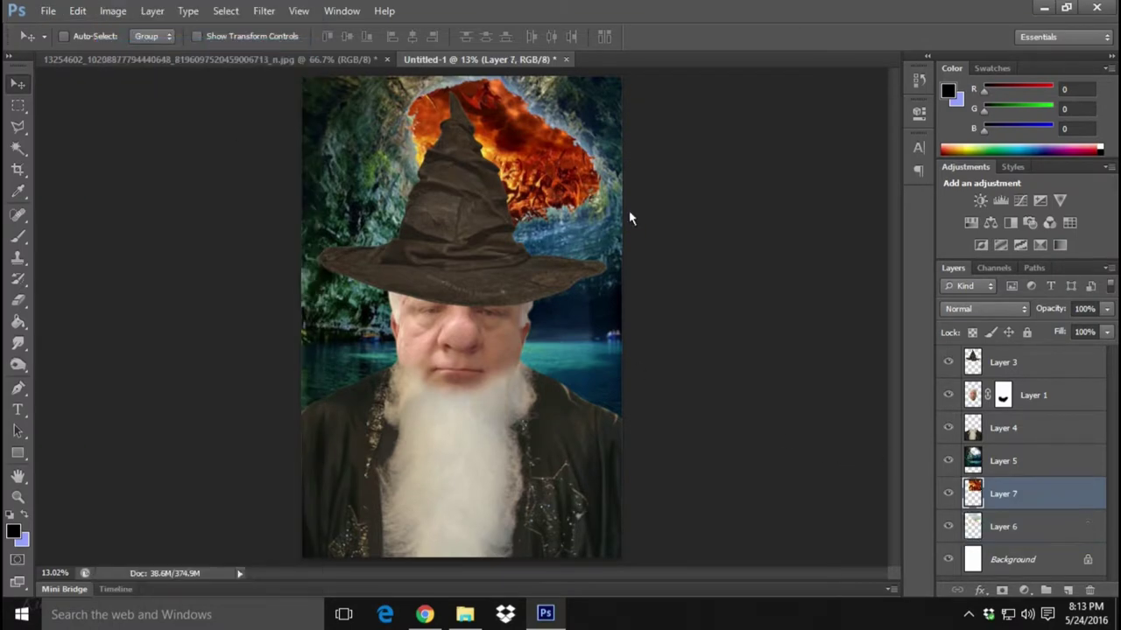
mouse_move(492, 182)
left_mouse_down()
mouse_move(595, 167)
mouse_move(561, 198)
mouse_move(565, 189)
left_mouse_up()
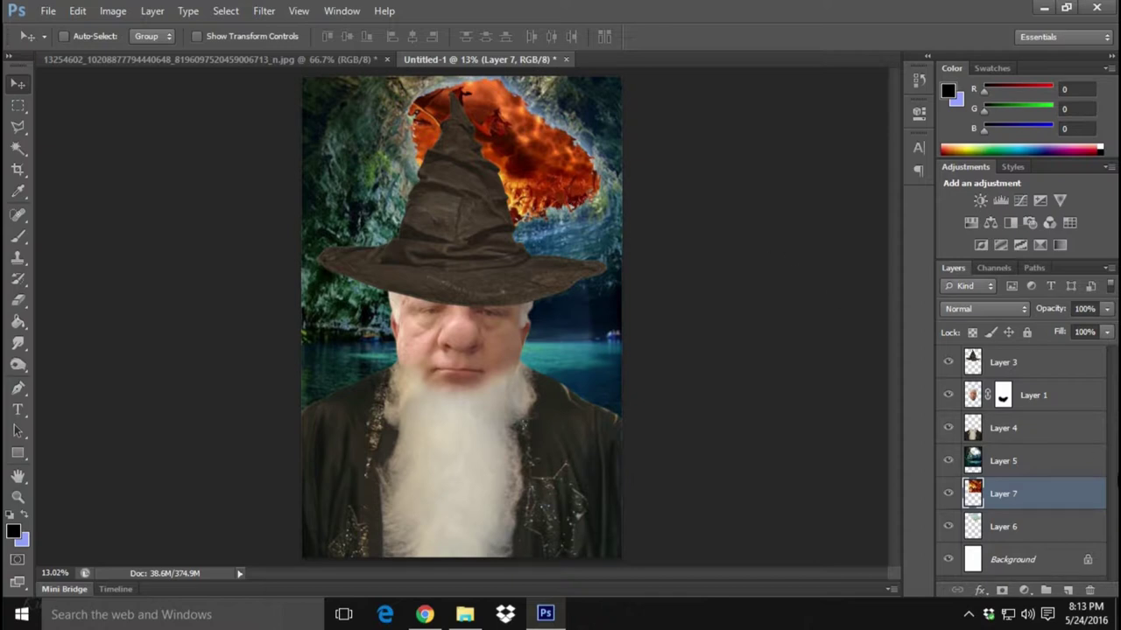
left_click(1069, 529)
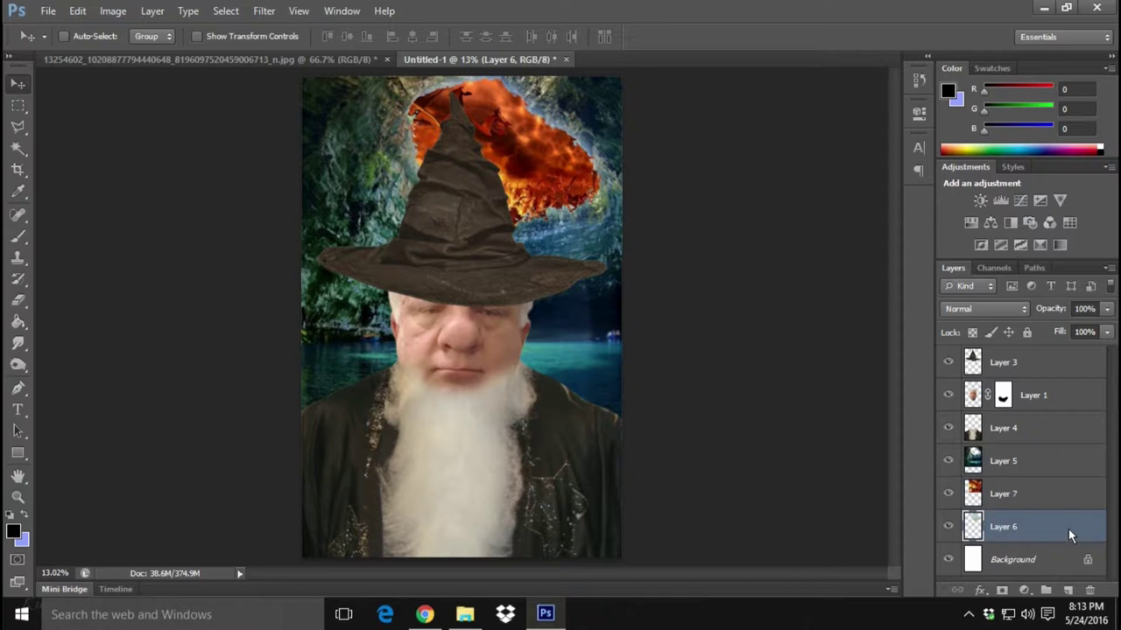
- Move Layer 6 back above the fire layer and try its blend modes, starting with Dissolve
left_click_drag(1068, 529, 1057, 481)
left_click(989, 308)
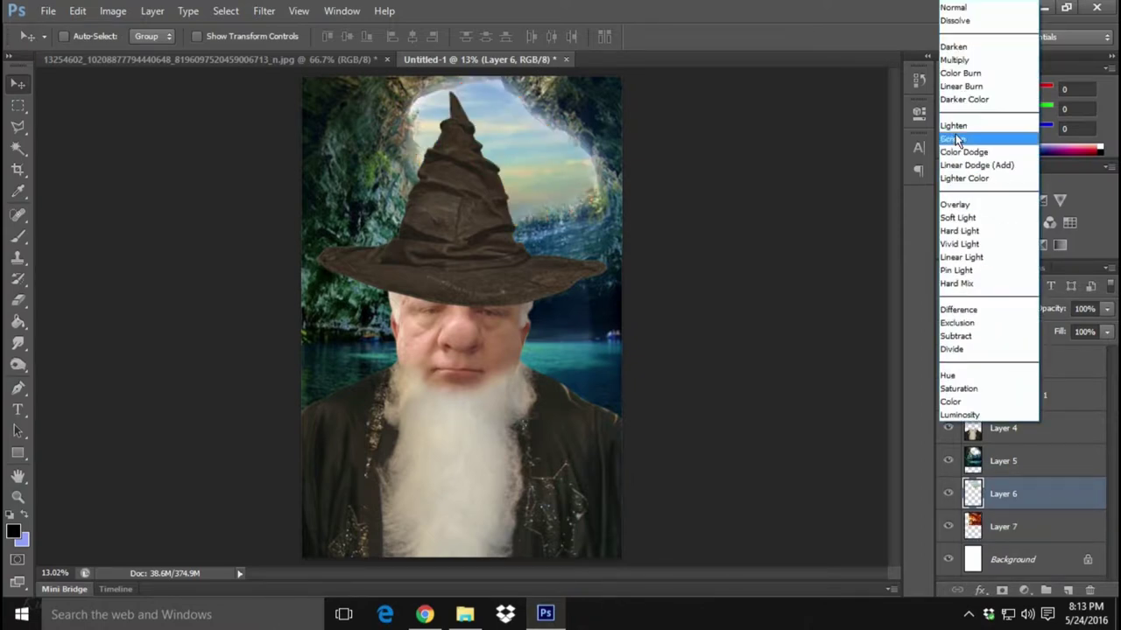
left_click(955, 20)
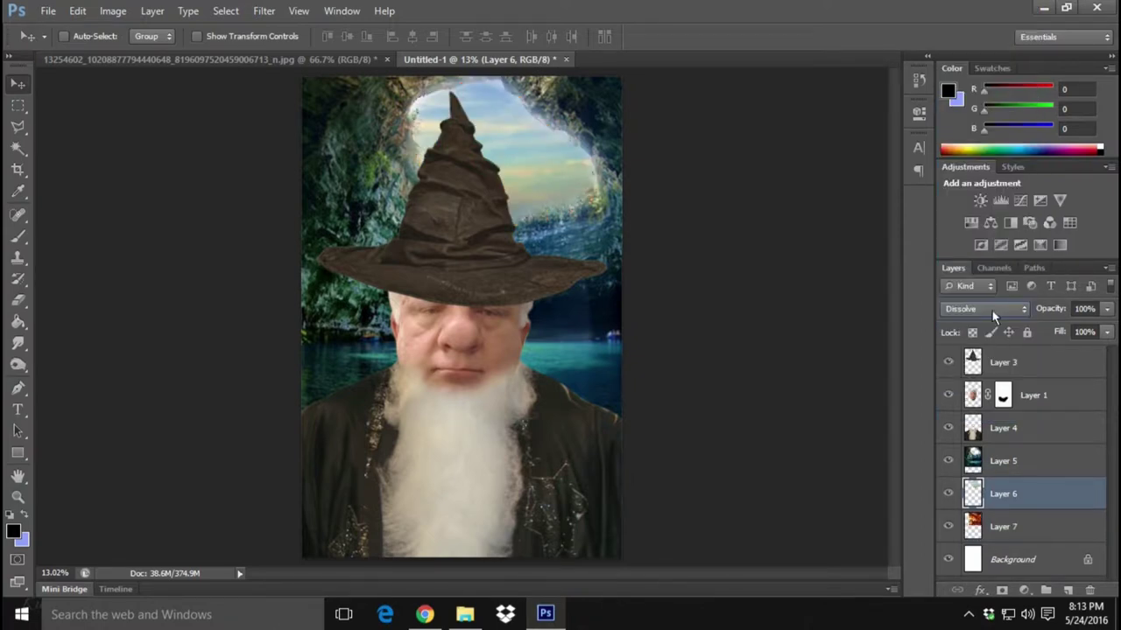
scroll(991, 309, "down", 1)
scroll(993, 307, "down", 1)
scroll(992, 306, "down", 2)
scroll(992, 307, "down", 1)
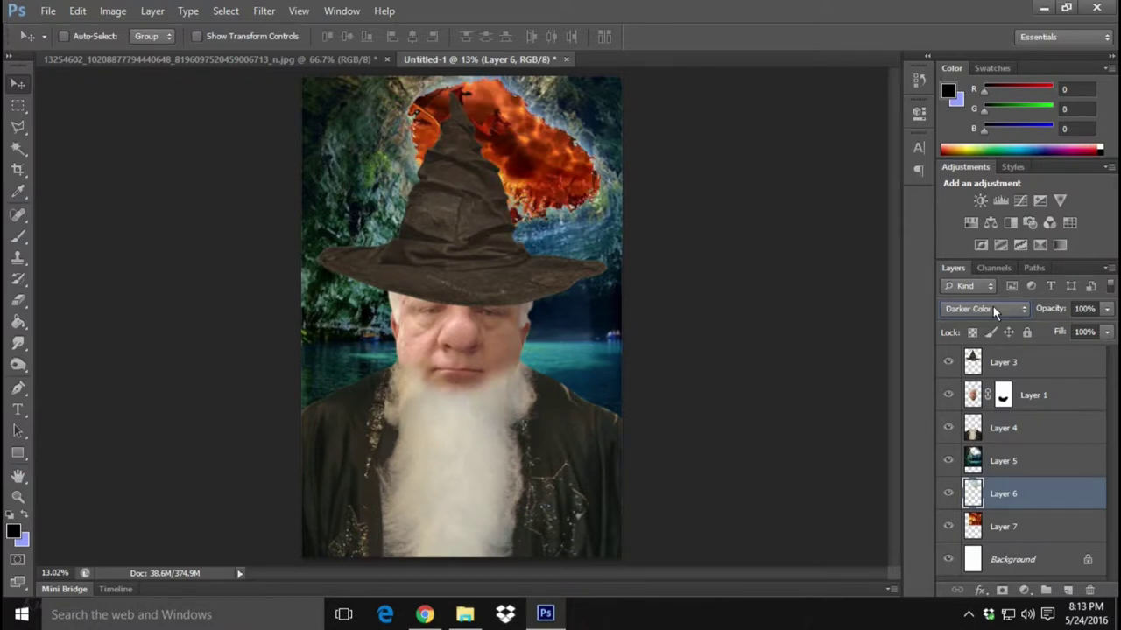
scroll(993, 306, "down", 1)
scroll(993, 306, "down", 1)
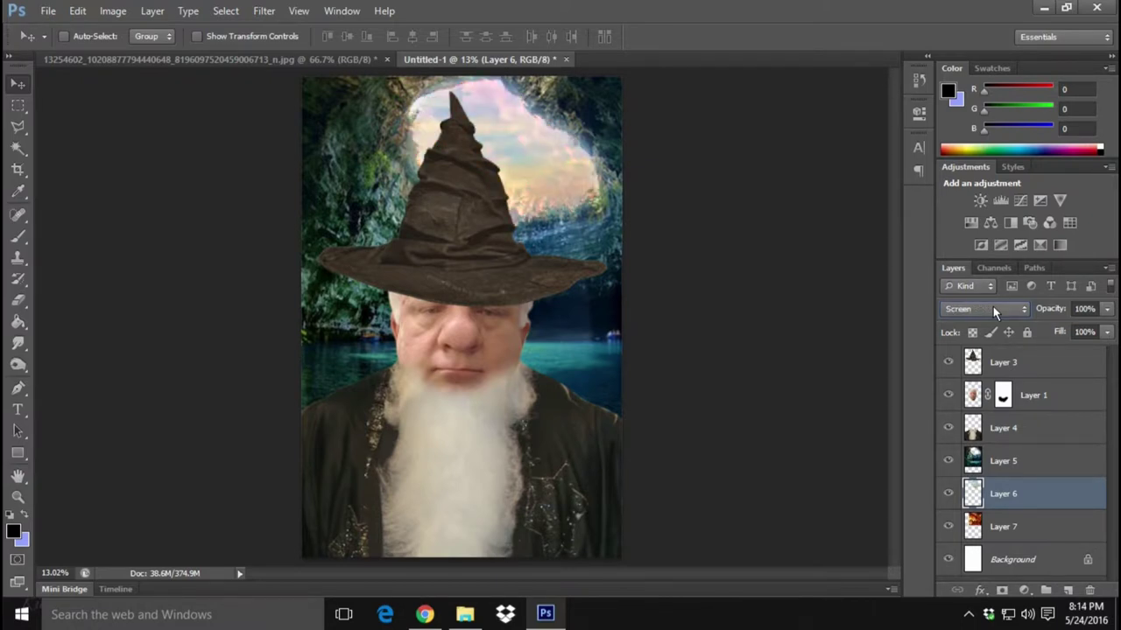
scroll(993, 306, "down", 1)
scroll(992, 306, "down", 1)
scroll(993, 307, "down", 1)
scroll(992, 306, "down", 2)
scroll(993, 309, "down", 1)
scroll(993, 308, "up", 1)
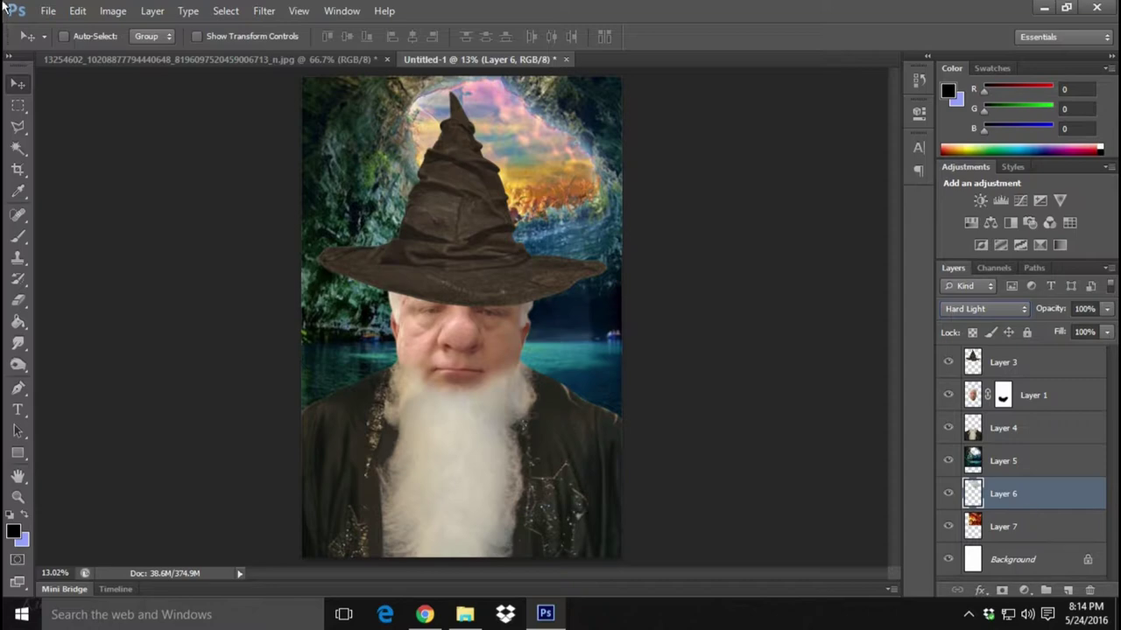
- Step backward to Vivid Light blending and scroll up through the History panel
left_click(77, 10)
left_click(119, 44)
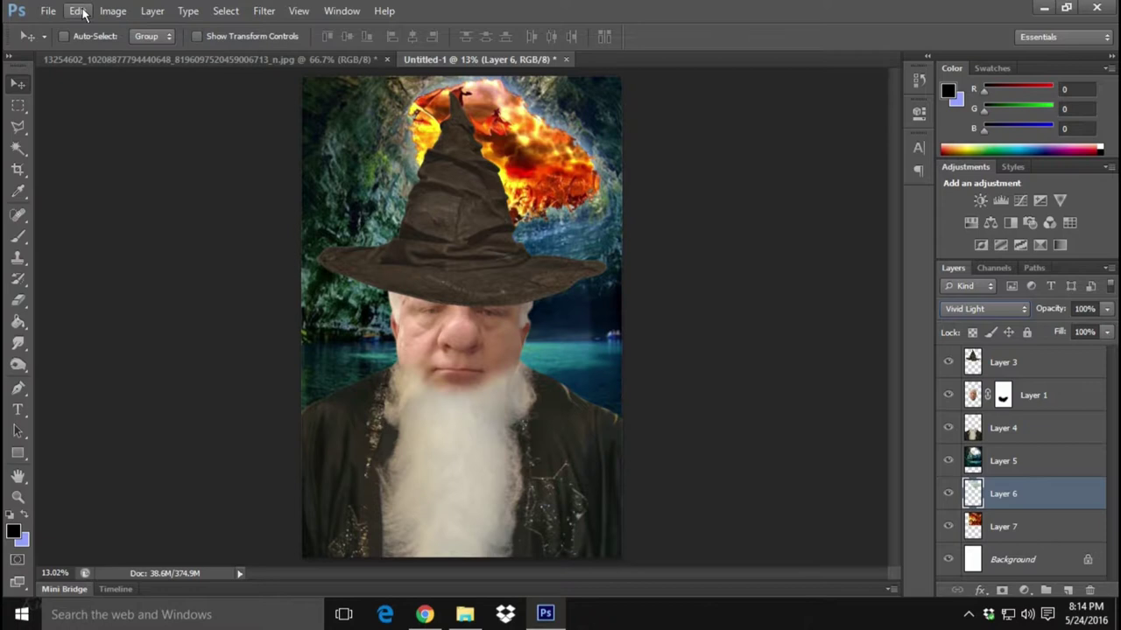
left_click(917, 79)
scroll(885, 210, "up", 2)
scroll(823, 172, "up", 2)
scroll(823, 172, "up", 2)
- Revert history past Cut Pixels to the earlier Magic Wand state
left_click(847, 128)
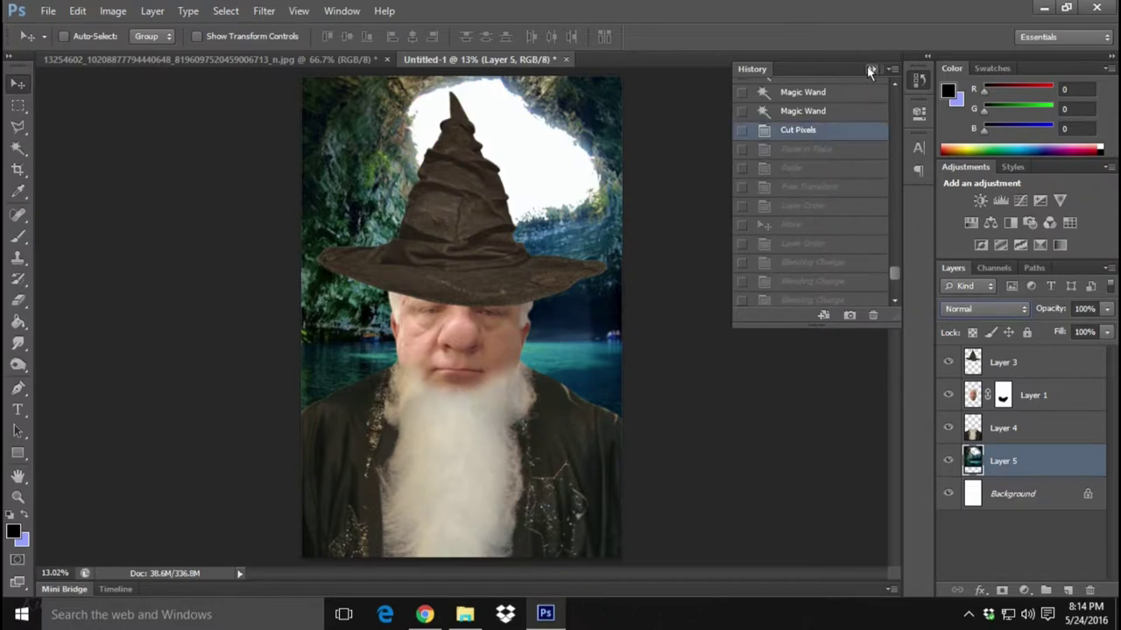
left_click(854, 111)
scroll(839, 147, "up", 2)
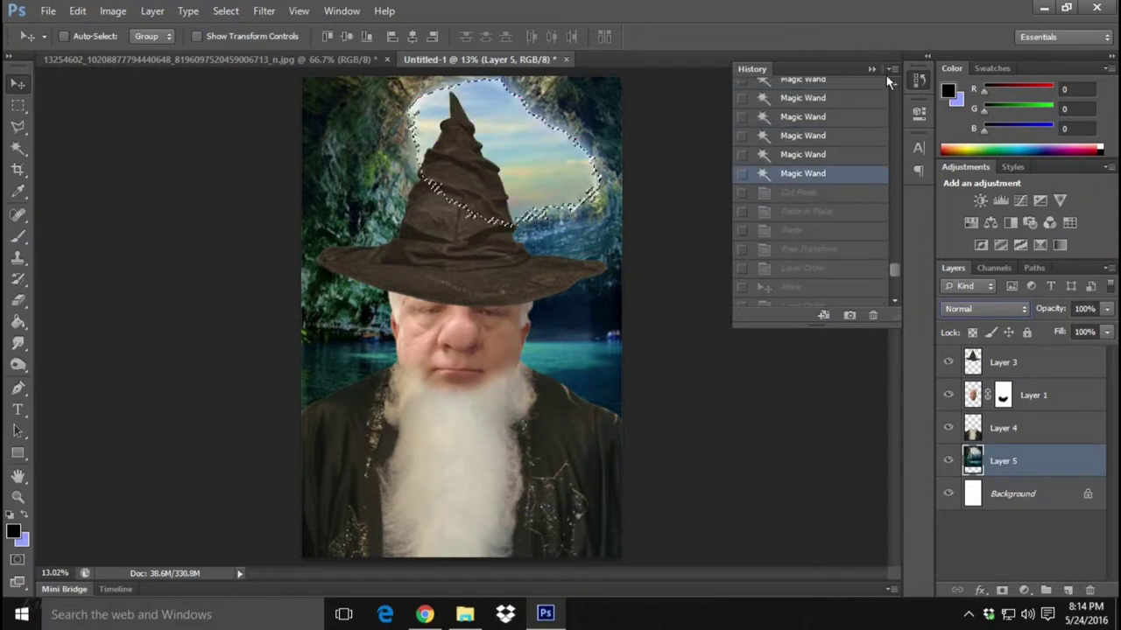
left_click(871, 69)
- Deselect the selection and make the hat layer active
left_click(225, 11)
left_click(250, 45)
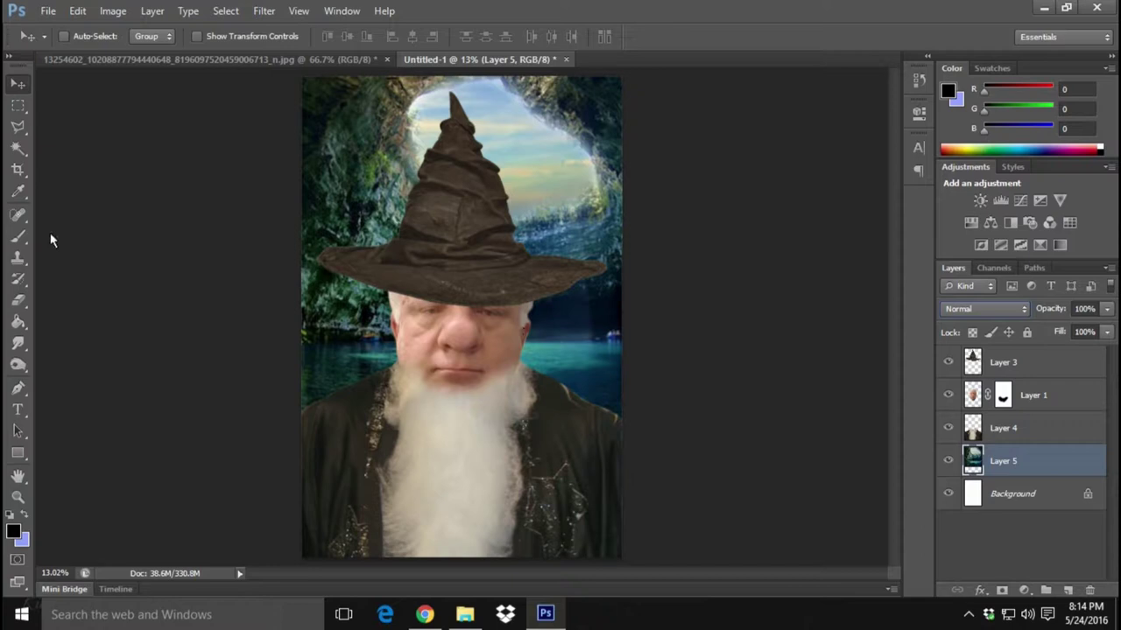
left_click(1033, 362)
left_click(78, 10)
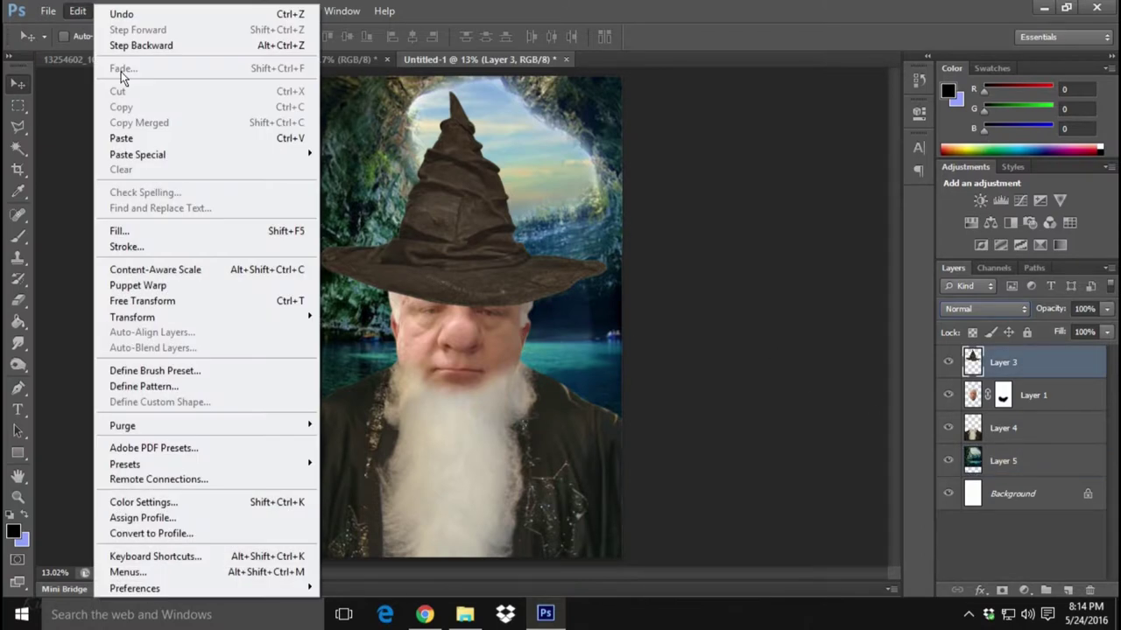
mouse_move(132, 316)
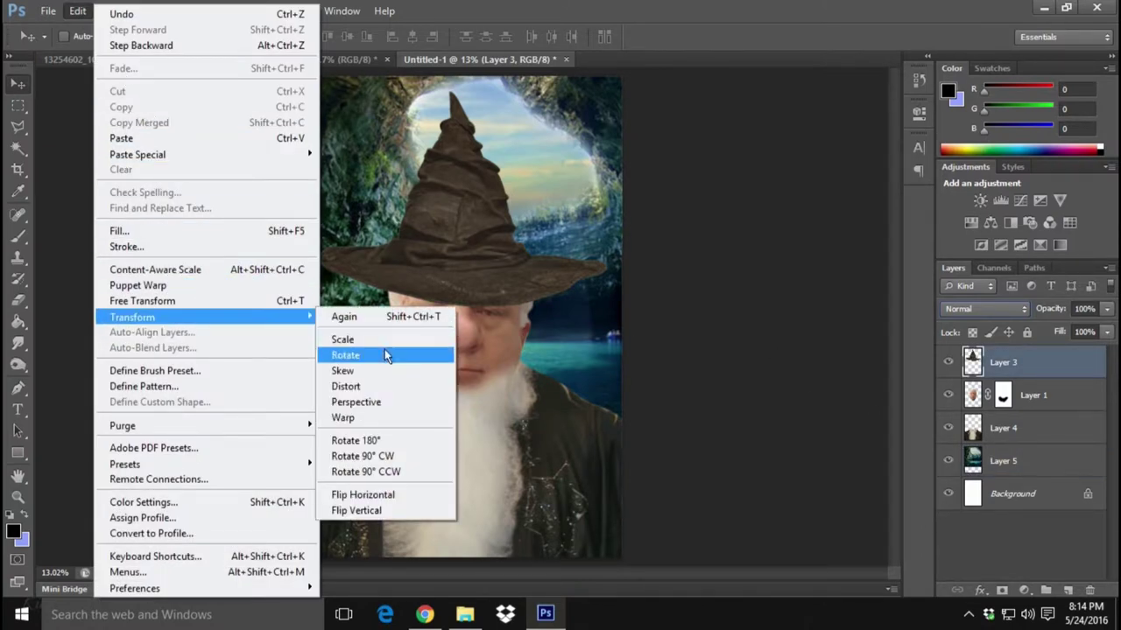
- Rotate the hat about -10.7°, shift it left, apply, and nudge it onto the head
left_click(386, 355)
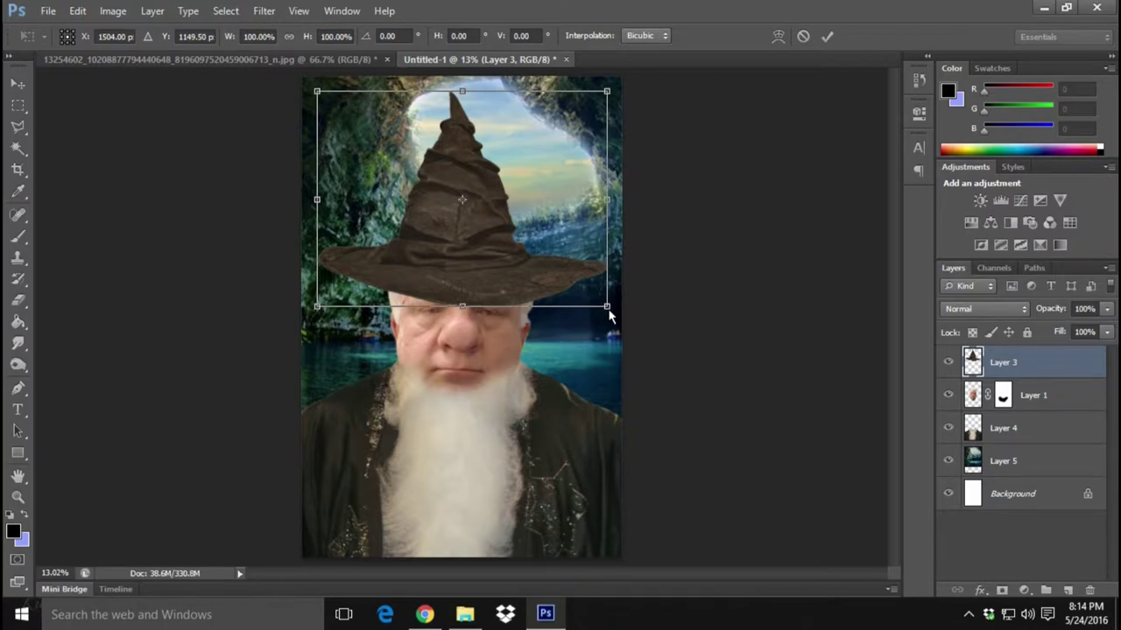
left_click_drag(610, 308, 617, 296)
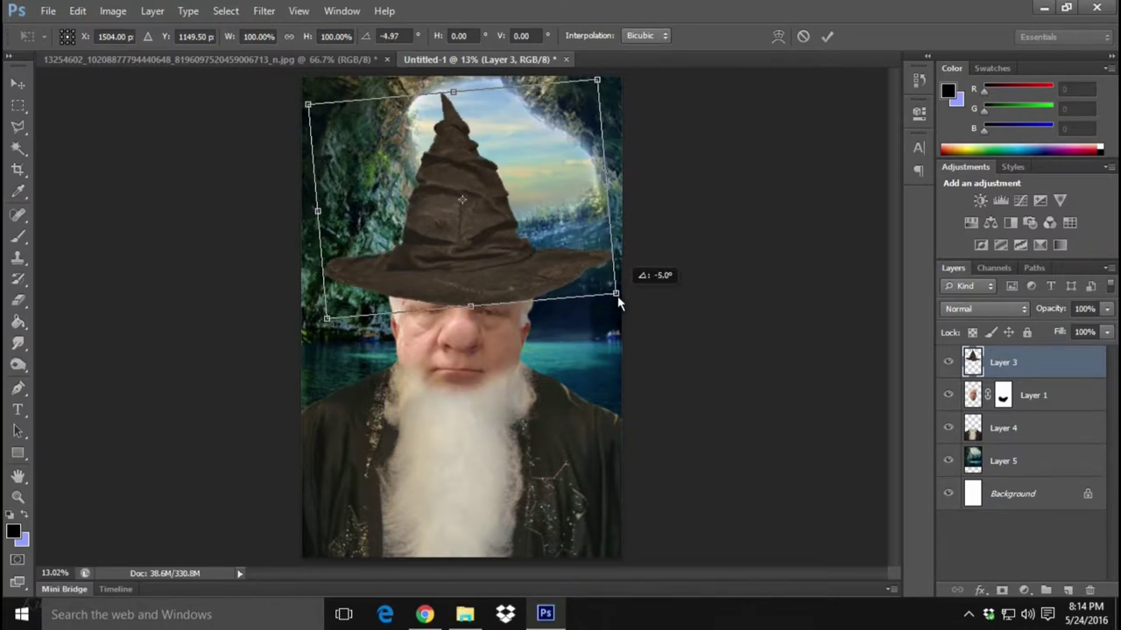
left_click_drag(494, 245, 477, 241)
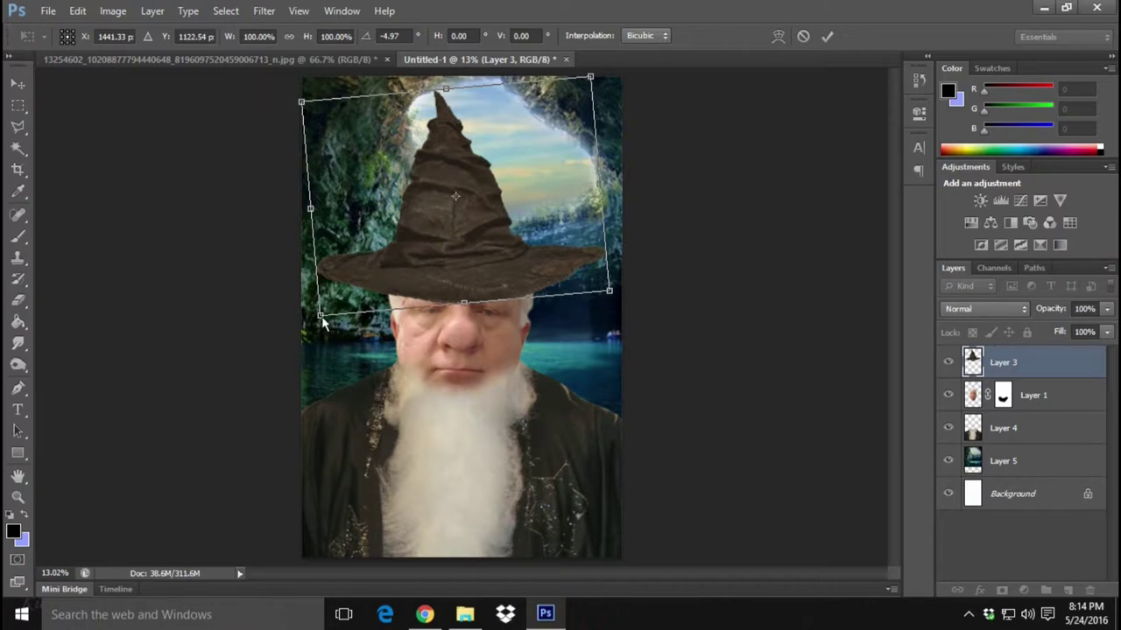
left_click_drag(321, 316, 333, 328)
left_click(17, 84)
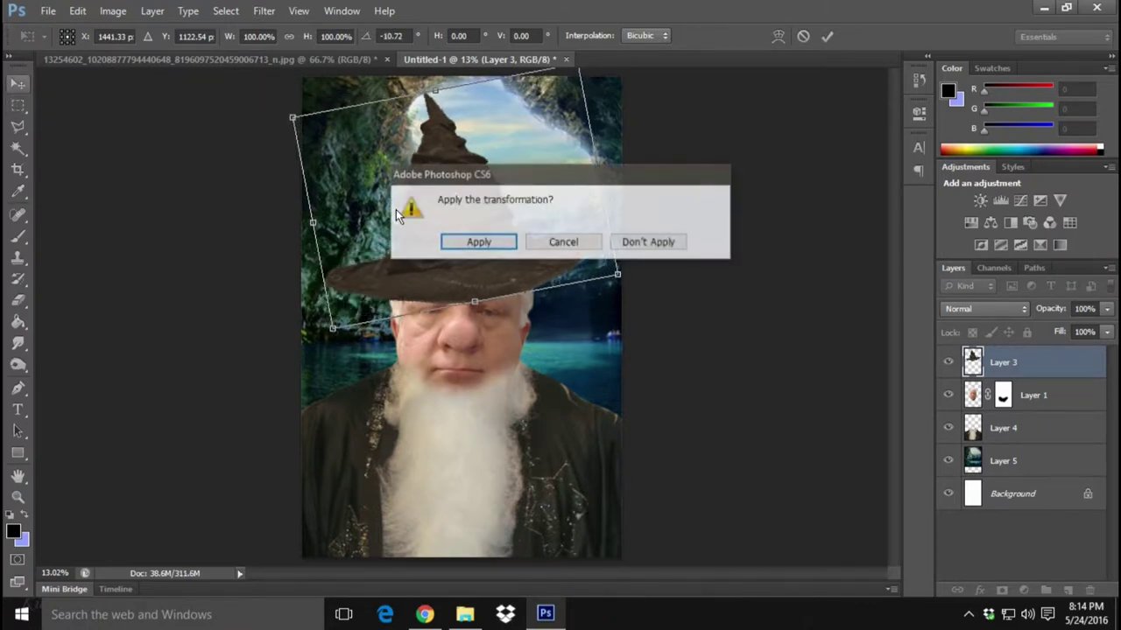
left_click(475, 243)
left_click_drag(501, 244, 492, 250)
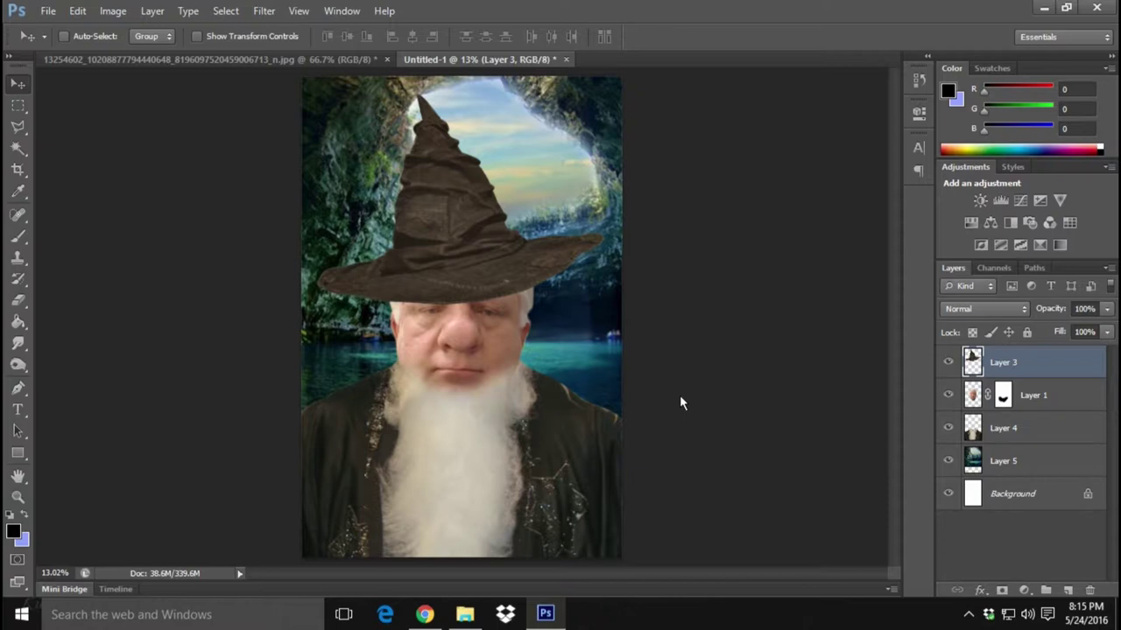
- Check the face layer's visibility, then lock the hat layer's transparent pixels
right_click(1067, 367)
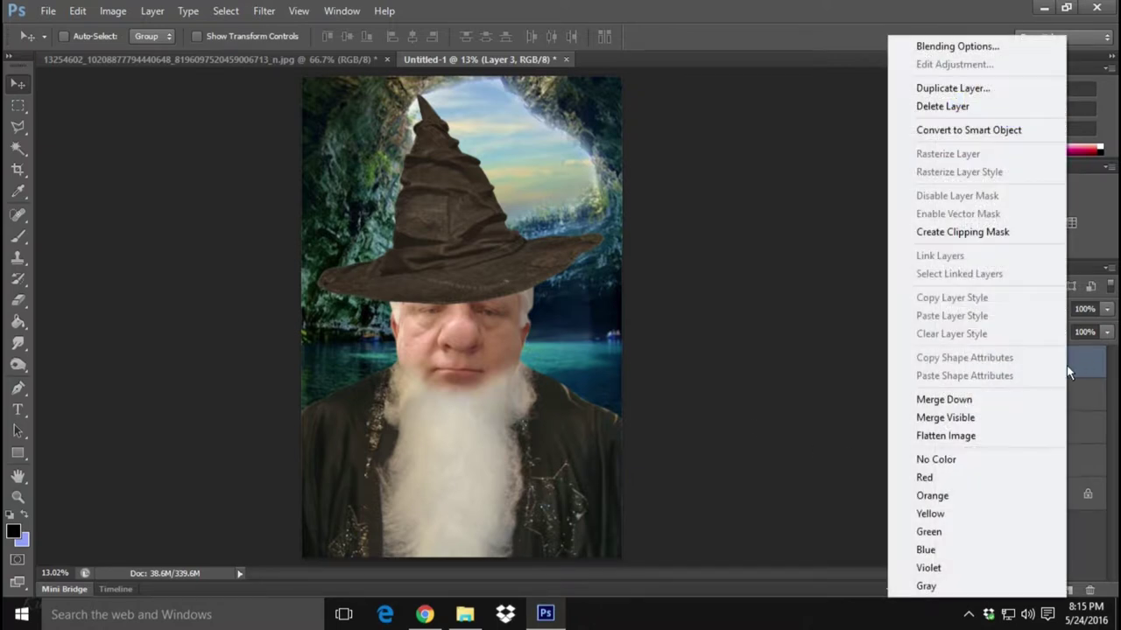
left_click(813, 315)
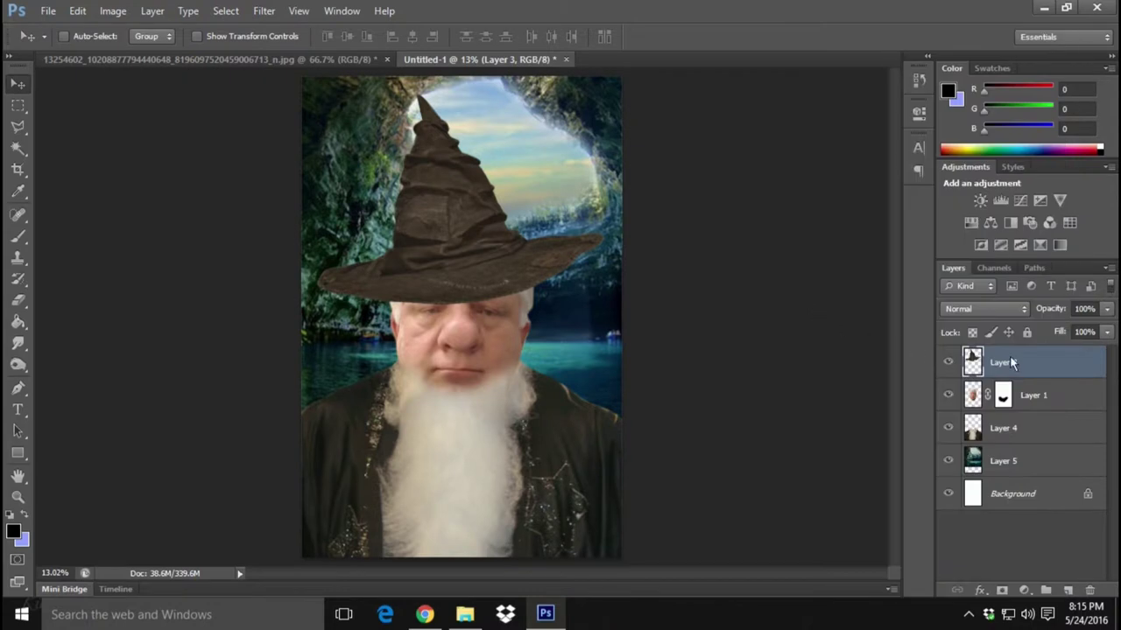
left_click(948, 395)
left_click(948, 395)
left_click(972, 332)
- Set the Brush to about 53% hardness and 11% opacity
left_click(19, 236)
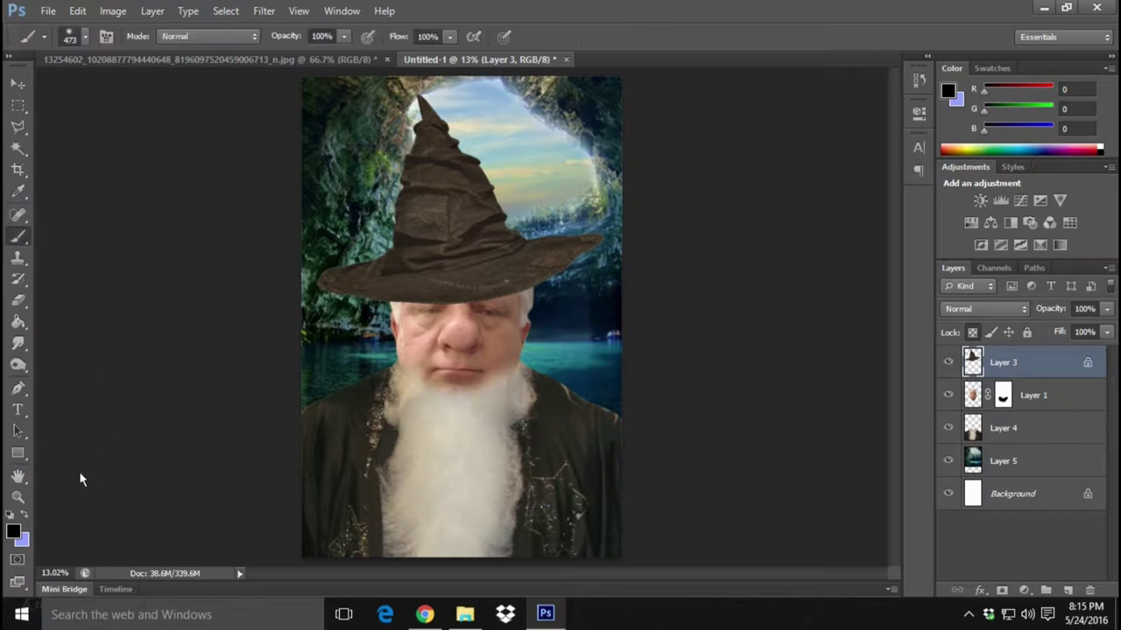
left_click(73, 36)
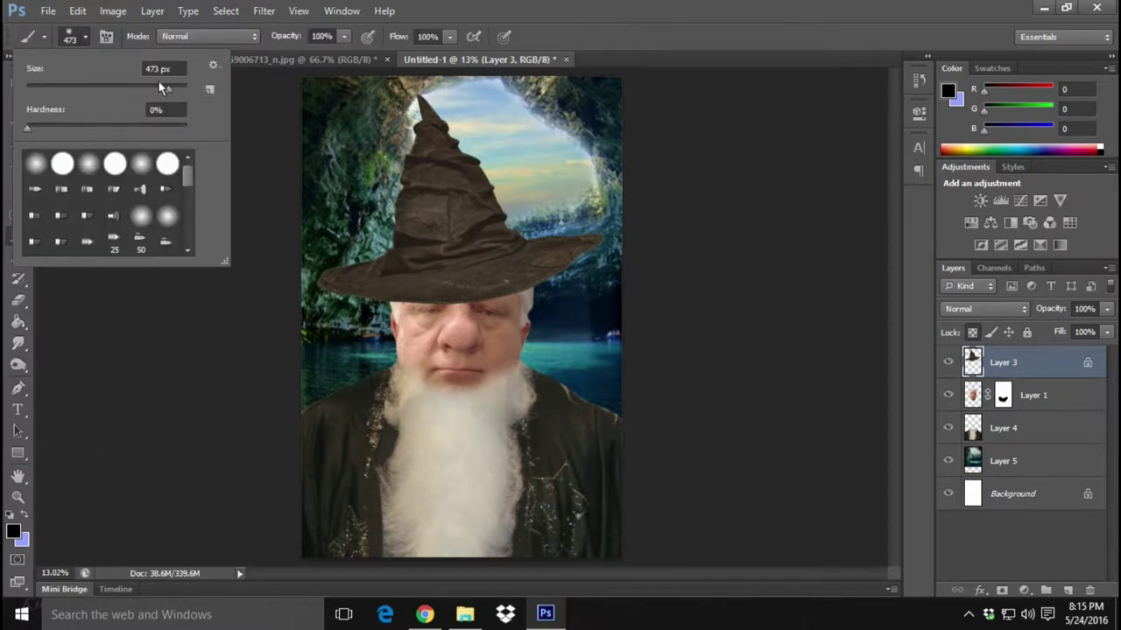
left_click(109, 128)
left_click(343, 40)
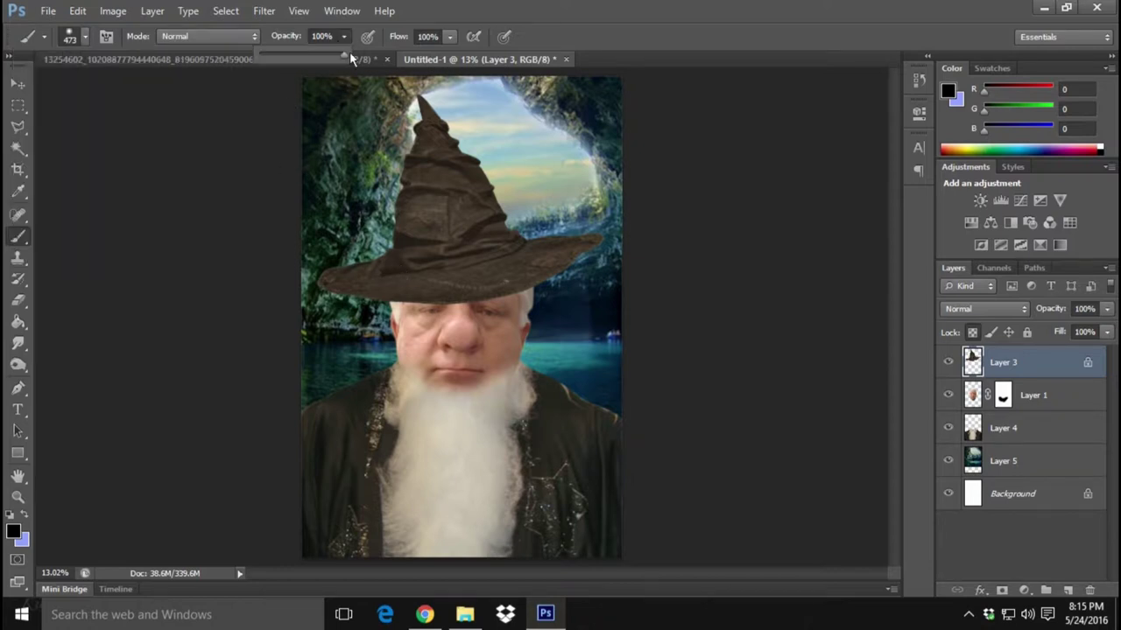
left_click_drag(328, 59, 270, 56)
left_click(434, 281)
- Undo, unlock the hat layer's transparency and lock the face layer's transparent pixels instead
left_click(78, 10)
left_click(115, 49)
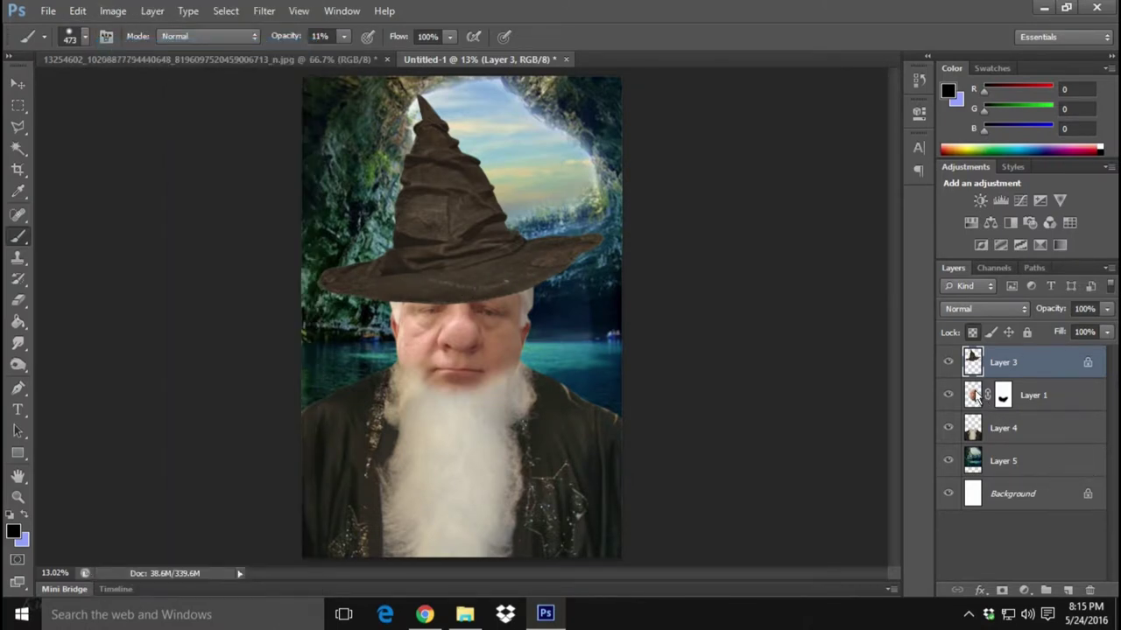
left_click(980, 398)
left_click(973, 364)
left_click(972, 332)
left_click(980, 398)
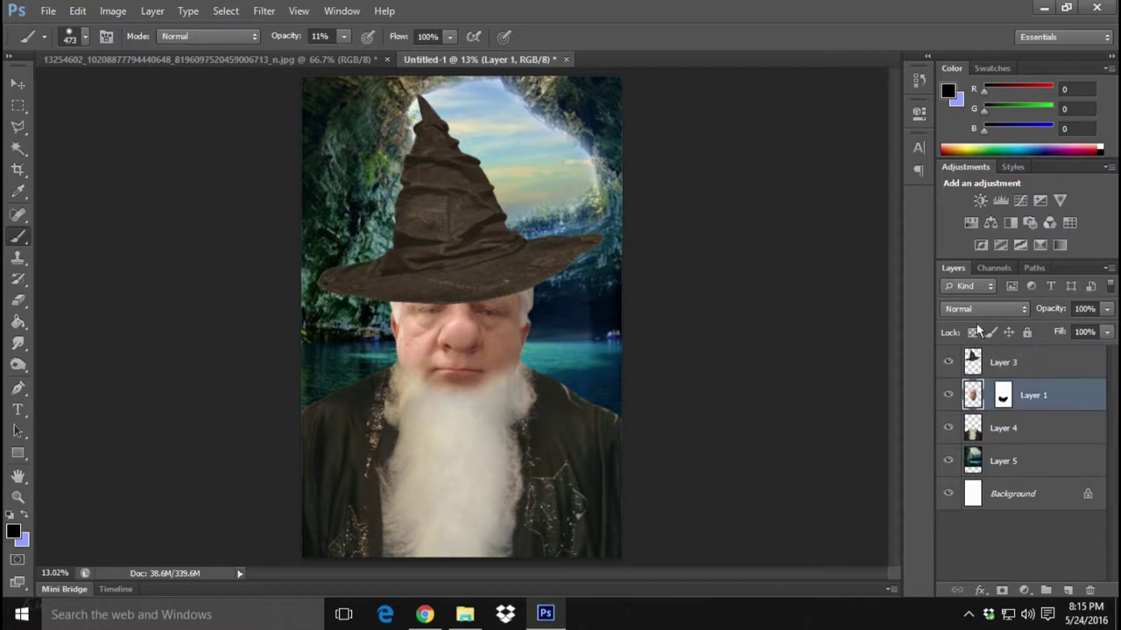
left_click(973, 334)
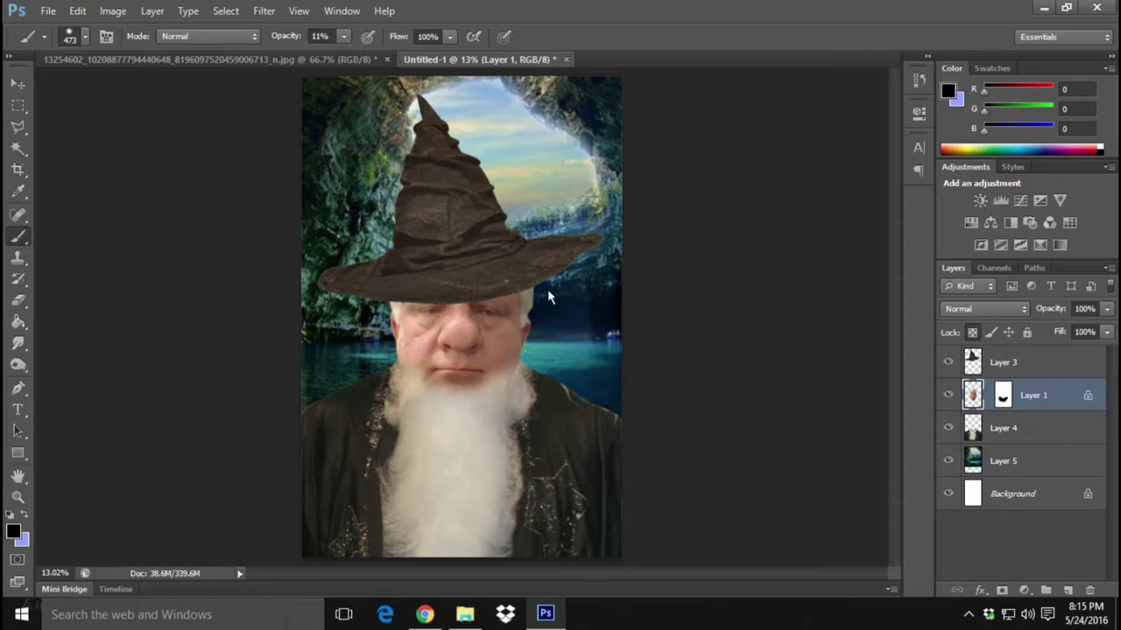
- Undo once more, then paint a 50% opacity shadow across the forehead under the brim
left_click(78, 11)
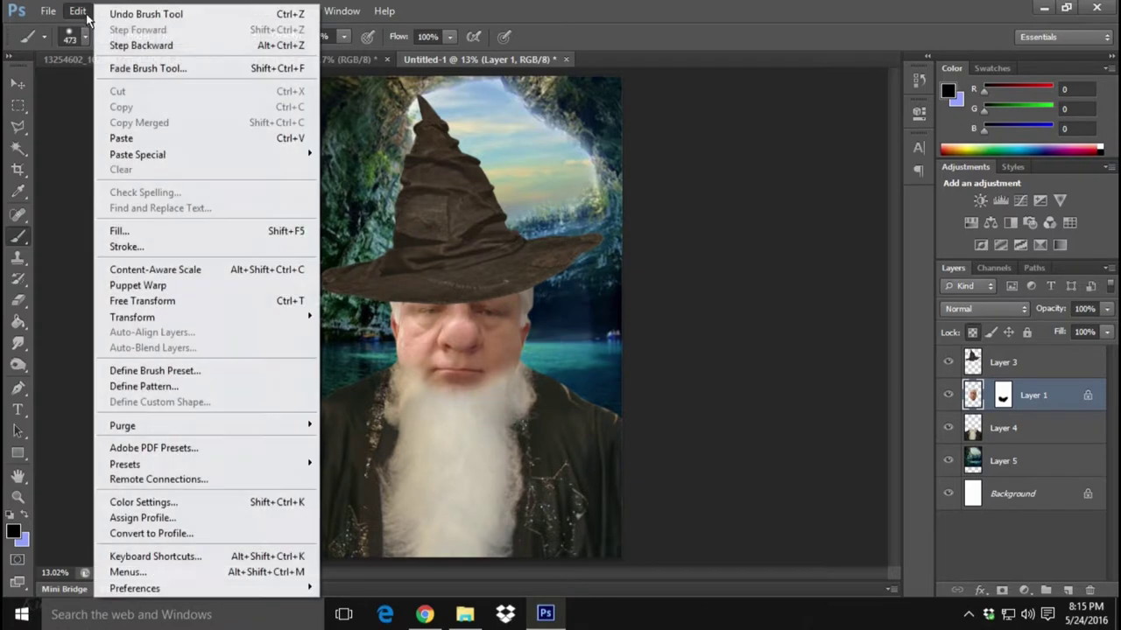
left_click(124, 45)
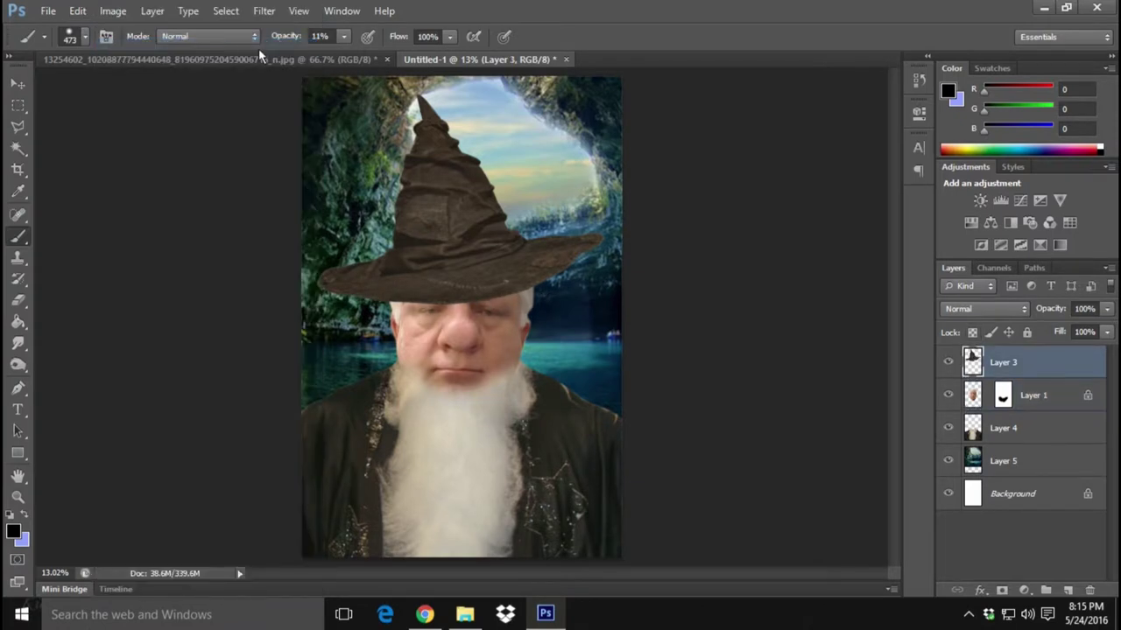
left_click(984, 398)
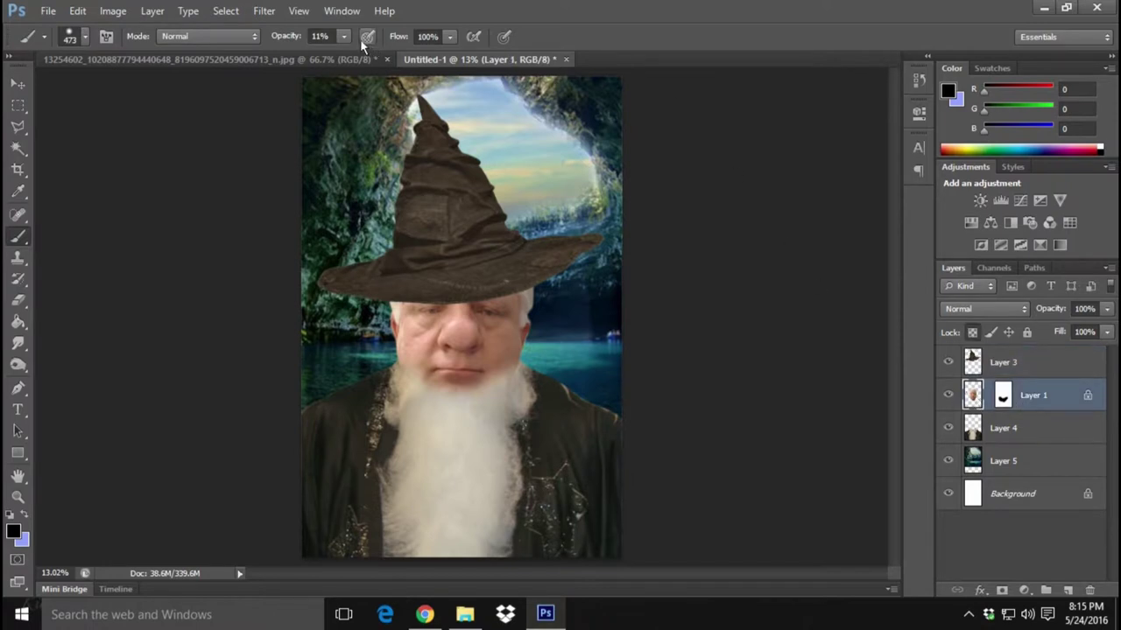
key("5")
left_click_drag(419, 289, 517, 299)
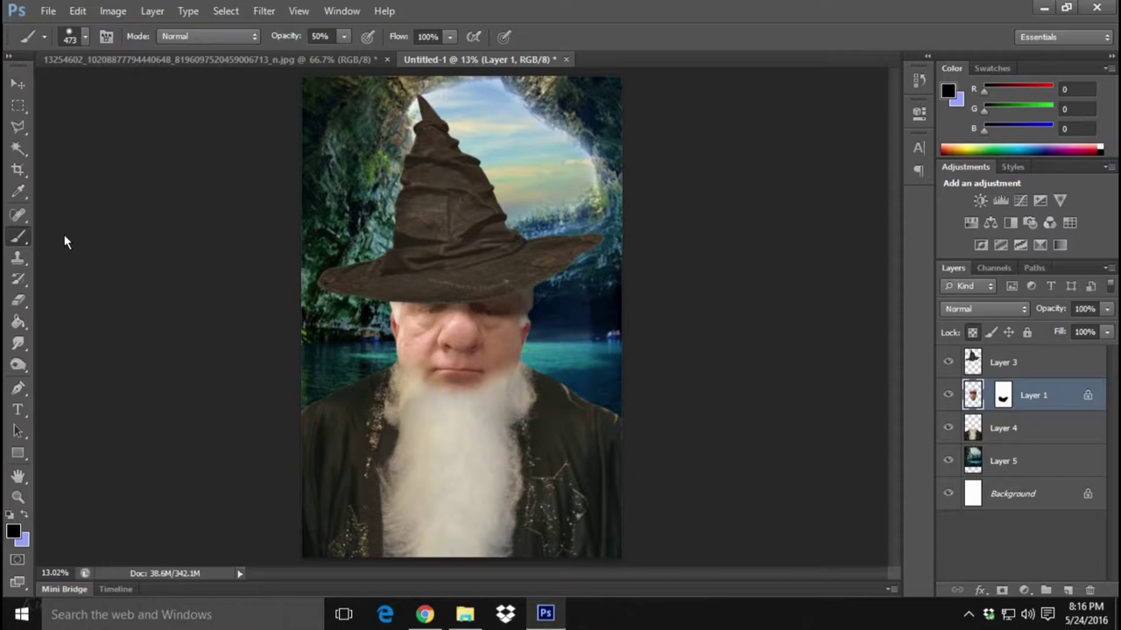
- Delete the cave background layer so white shows behind the wizard
left_click(1047, 459)
right_click(1047, 459)
left_click(922, 106)
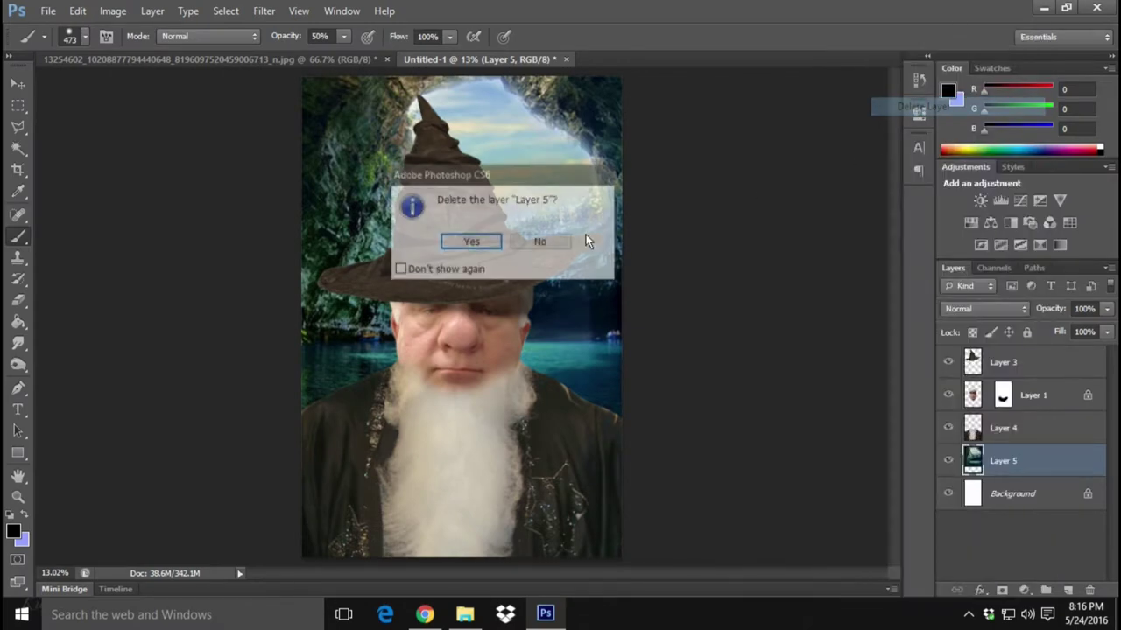
left_click(470, 240)
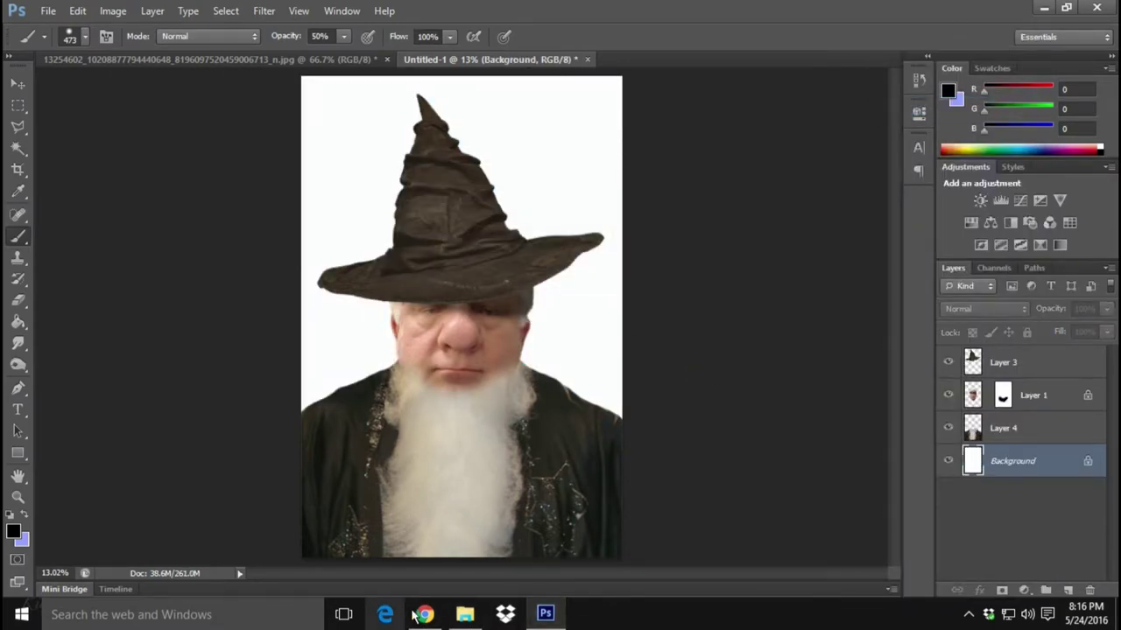
left_click(423, 614)
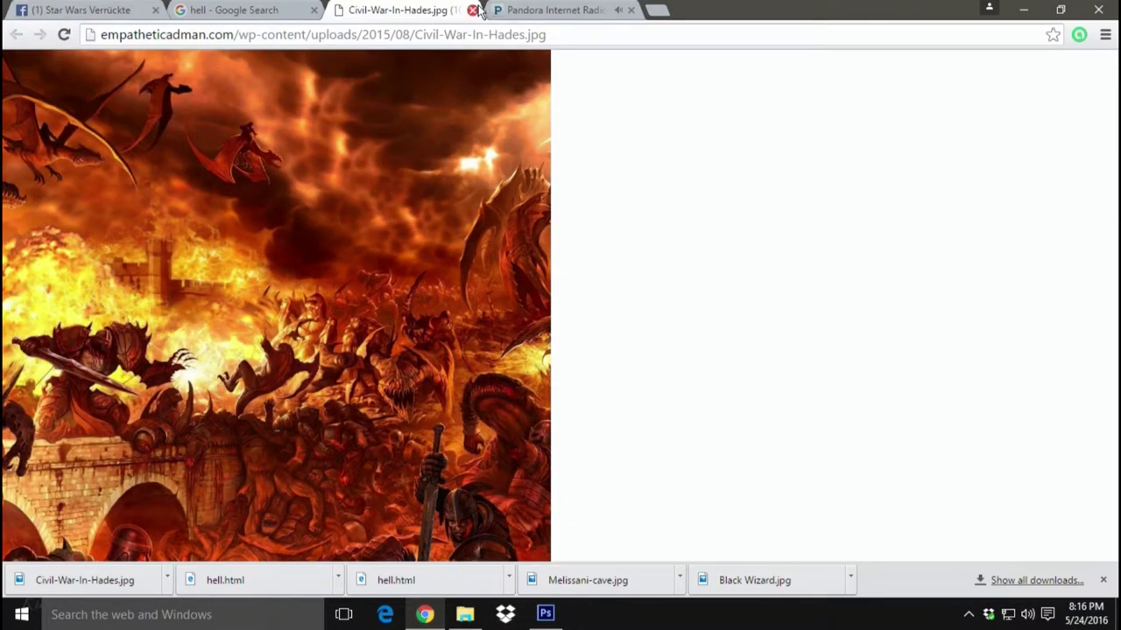
- Close the Civil-War-In-Hades tab and browse image results for 'dungeon'
left_click(471, 9)
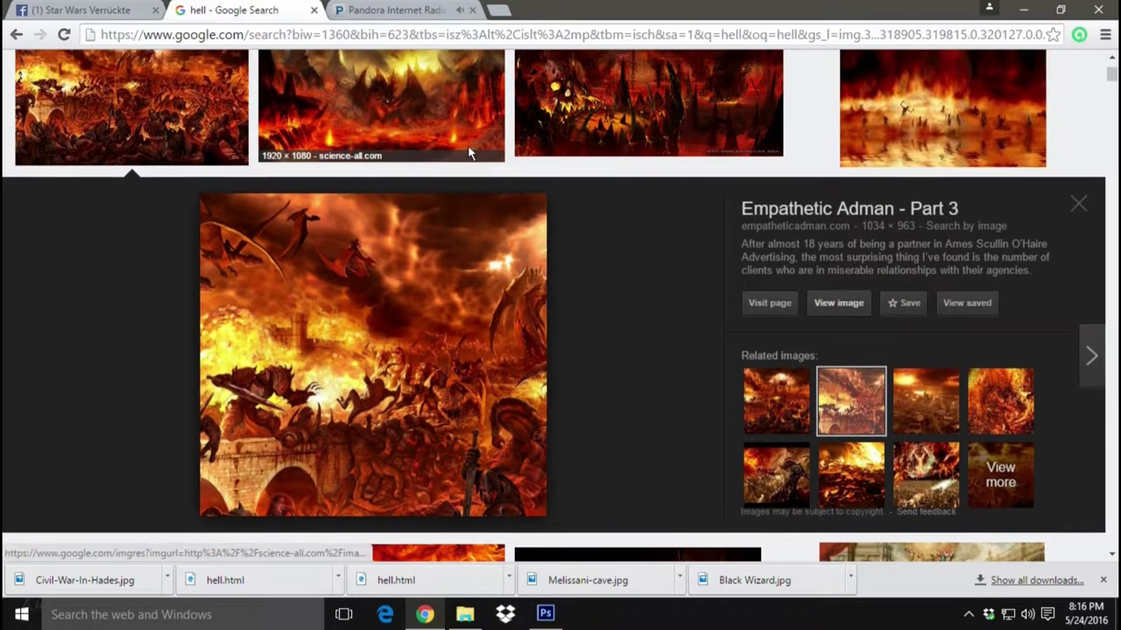
double_click(210, 72)
type("dungeon")
key("Return")
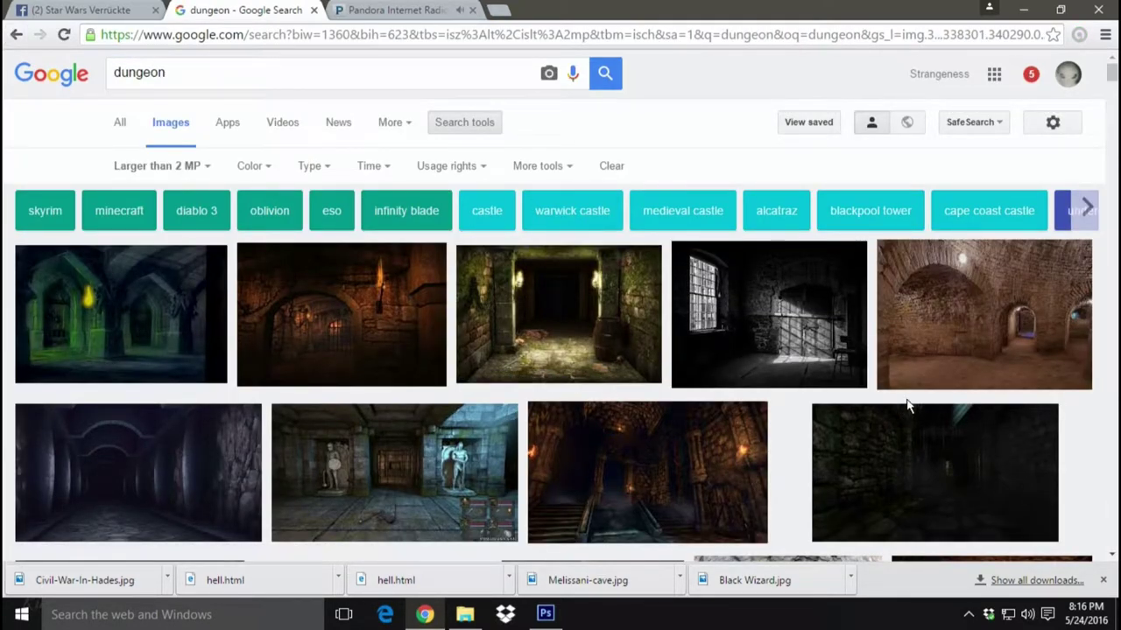
scroll(906, 403, "down", 3)
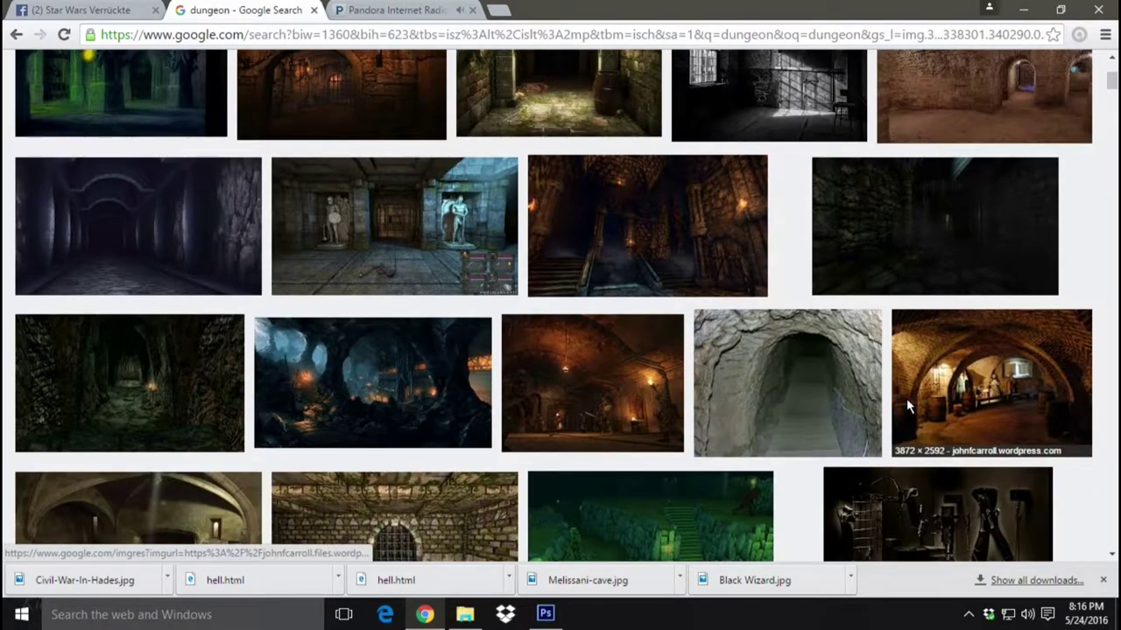
scroll(906, 399, "down", 4)
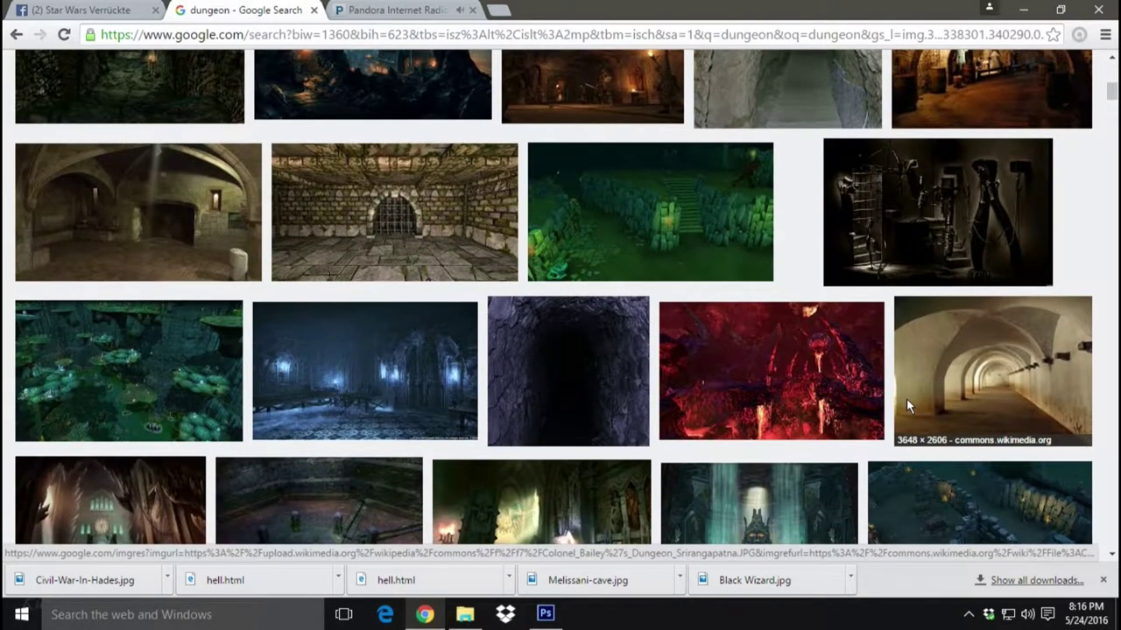
scroll(906, 398, "down", 5)
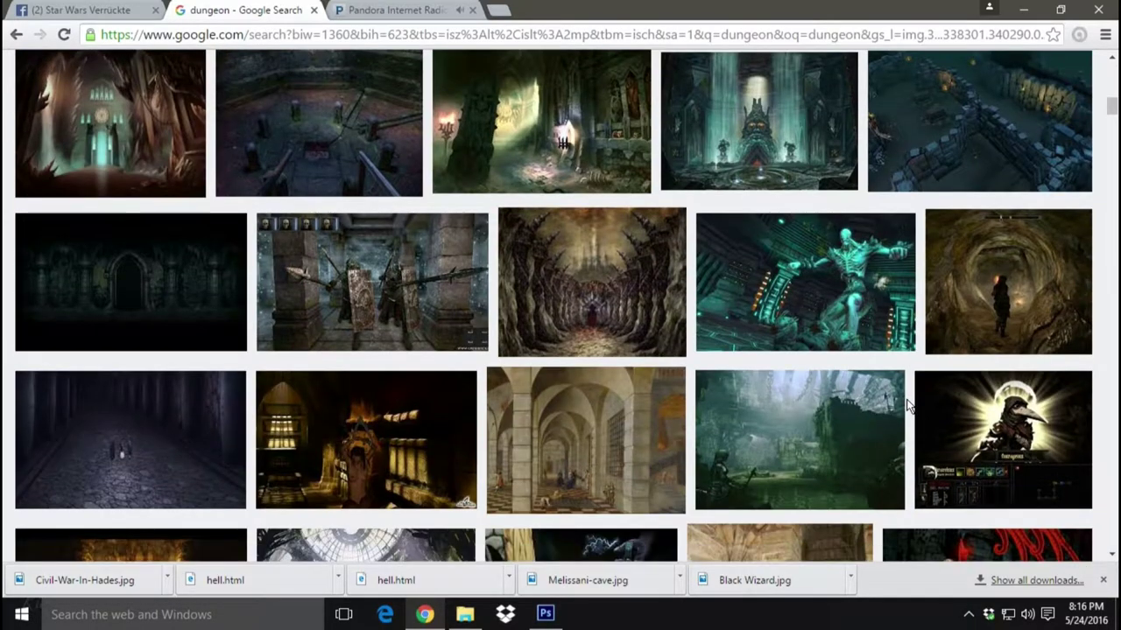
scroll(906, 403, "up", 1)
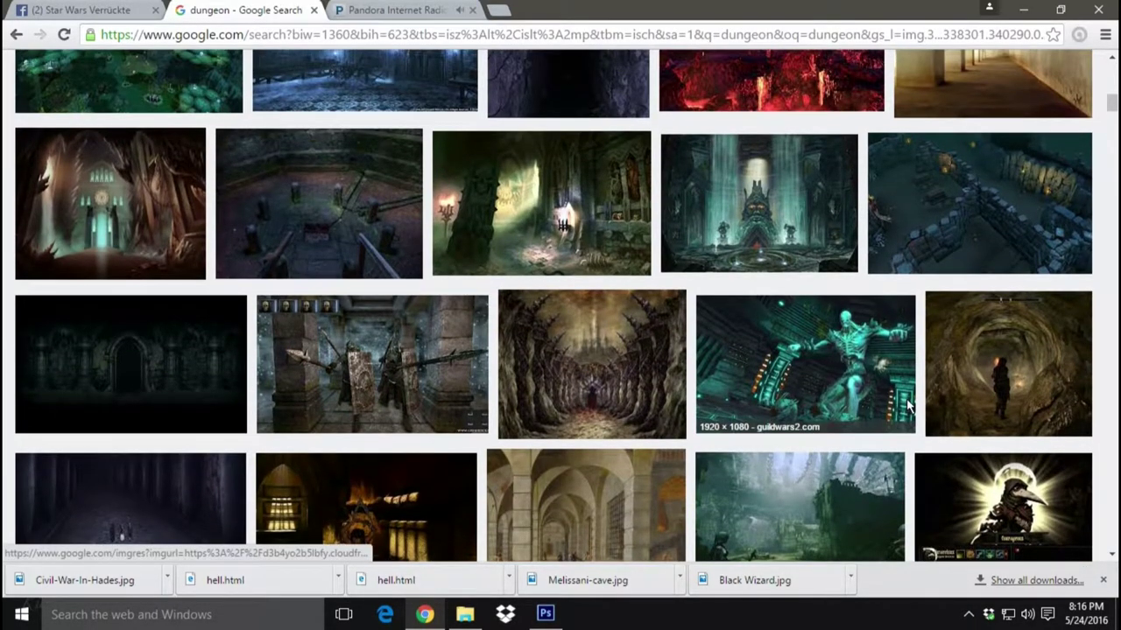
scroll(907, 405, "down", 3)
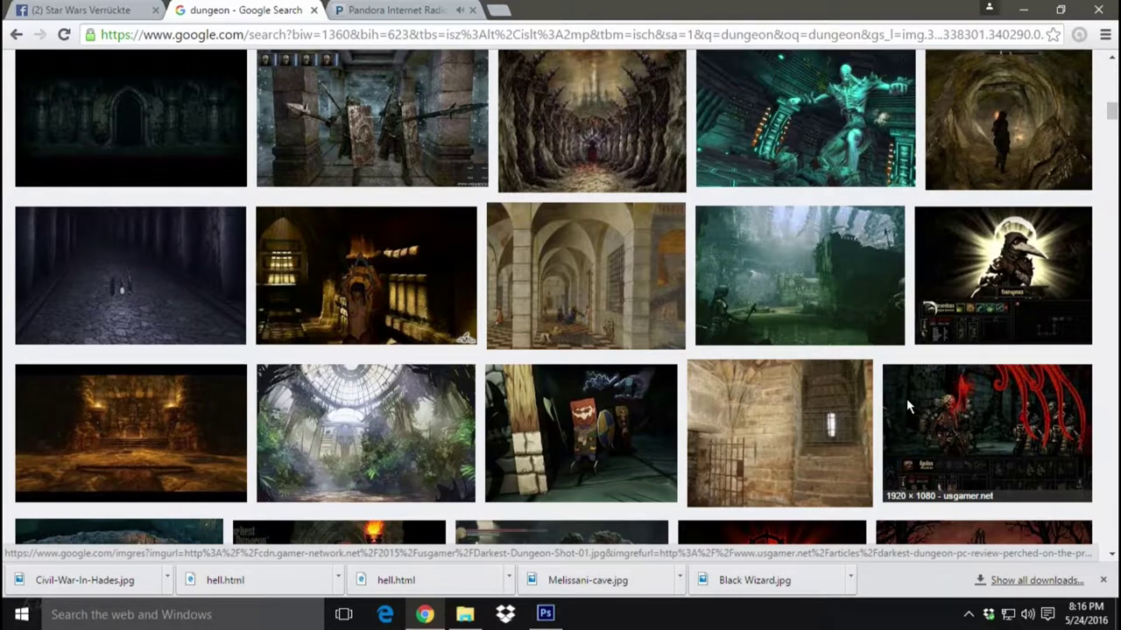
scroll(906, 399, "down", 4)
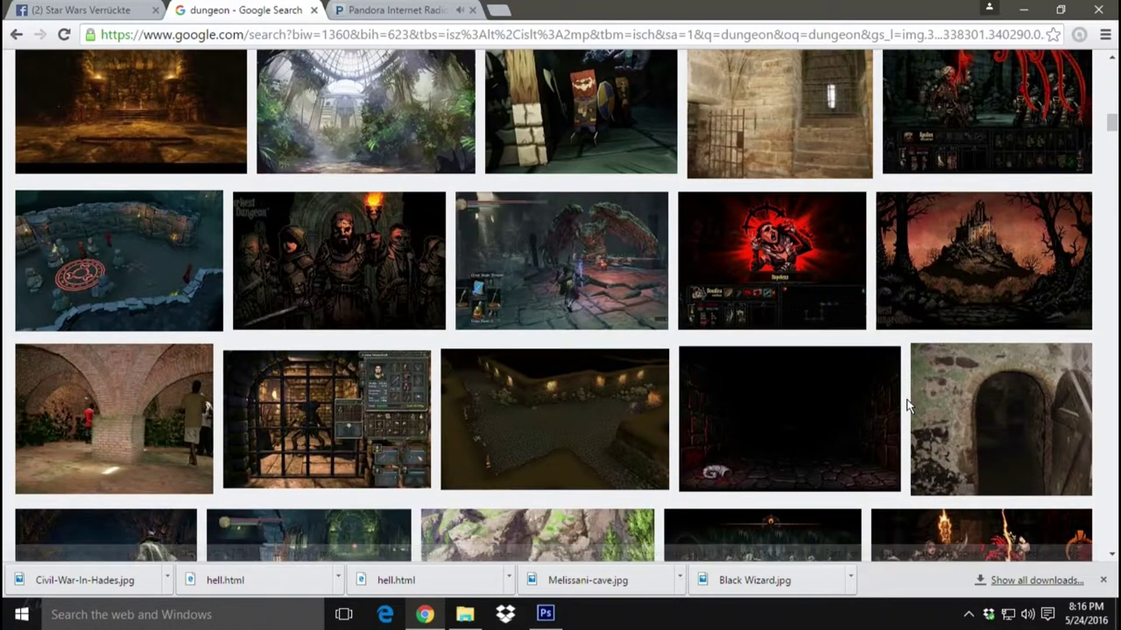
scroll(906, 405, "down", 3)
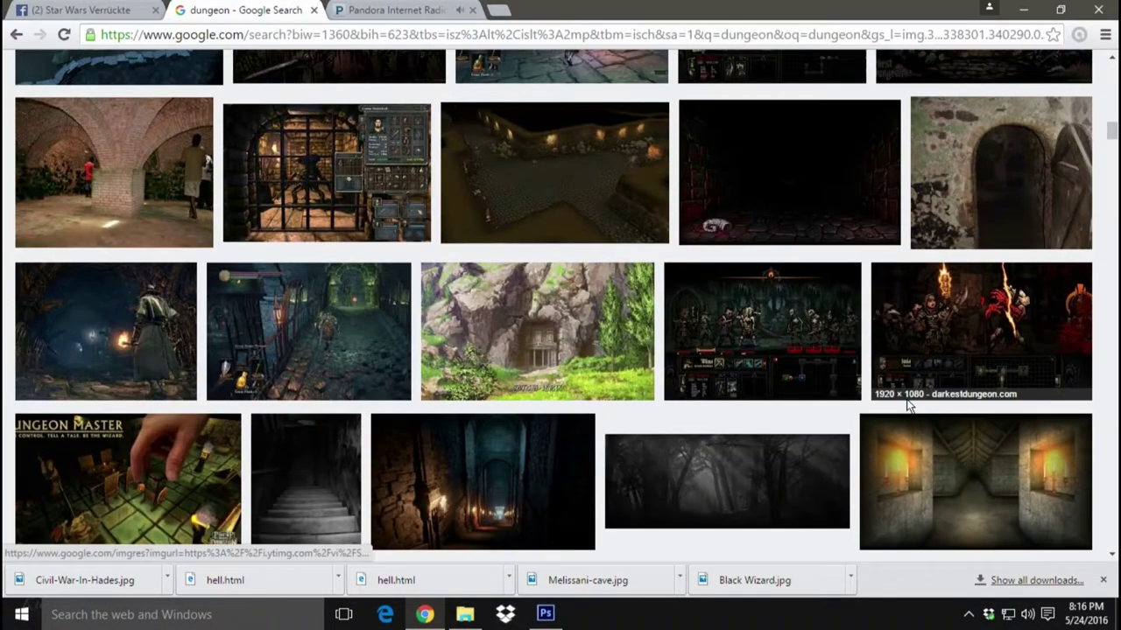
scroll(907, 404, "down", 4)
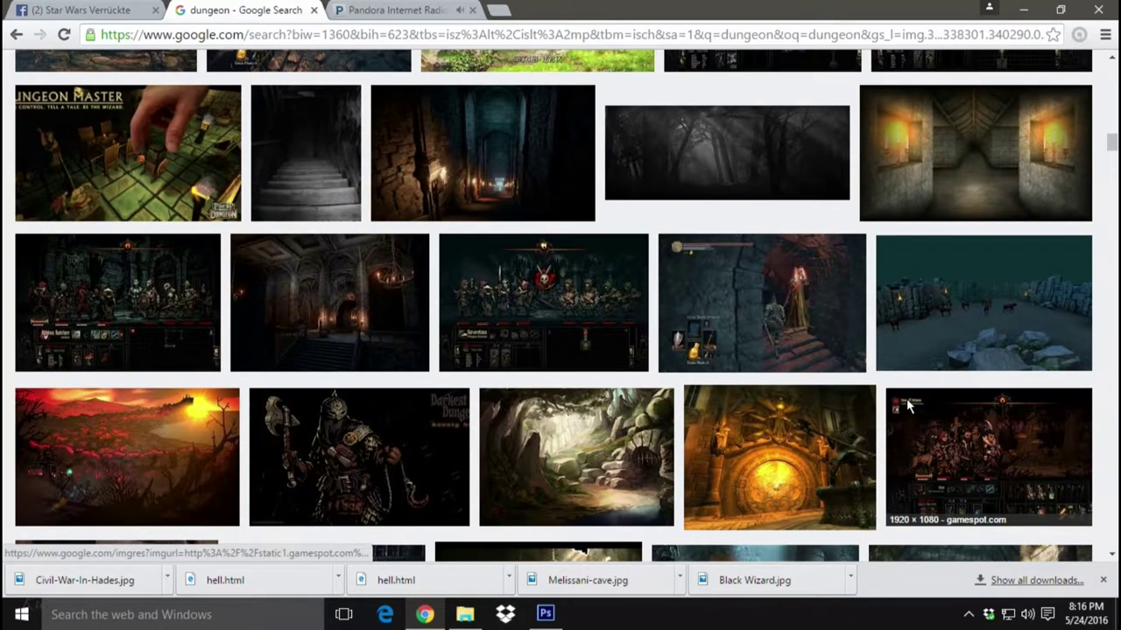
scroll(906, 404, "down", 2)
scroll(906, 405, "down", 2)
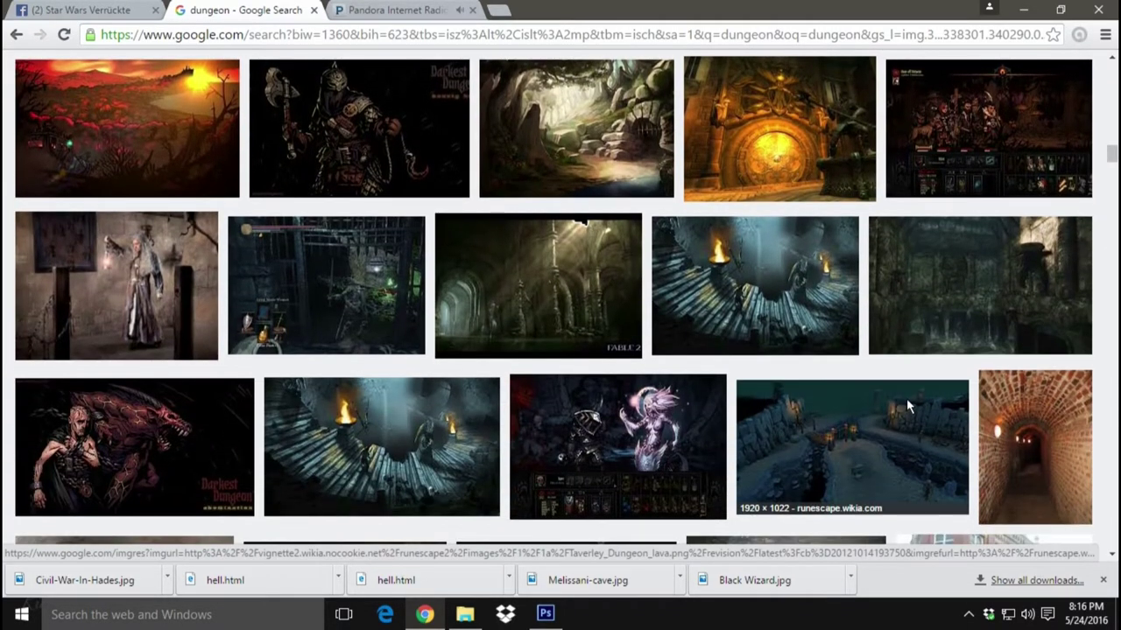
scroll(906, 398, "down", 4)
scroll(906, 399, "down", 4)
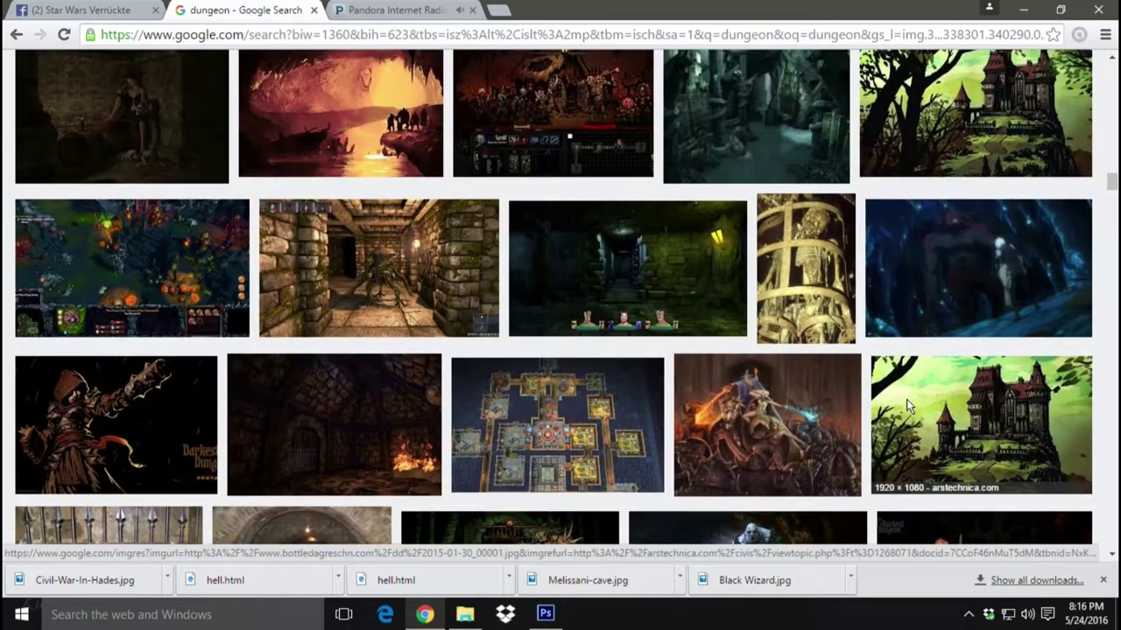
scroll(908, 405, "down", 3)
scroll(907, 405, "down", 3)
scroll(907, 405, "down", 3)
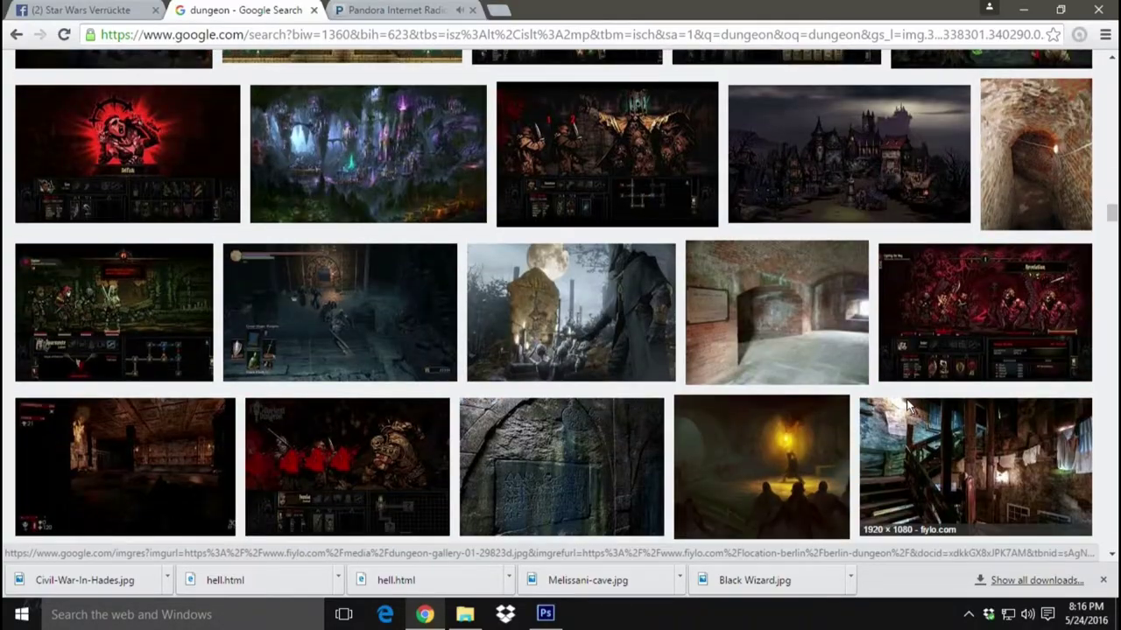
scroll(906, 406, "down", 3)
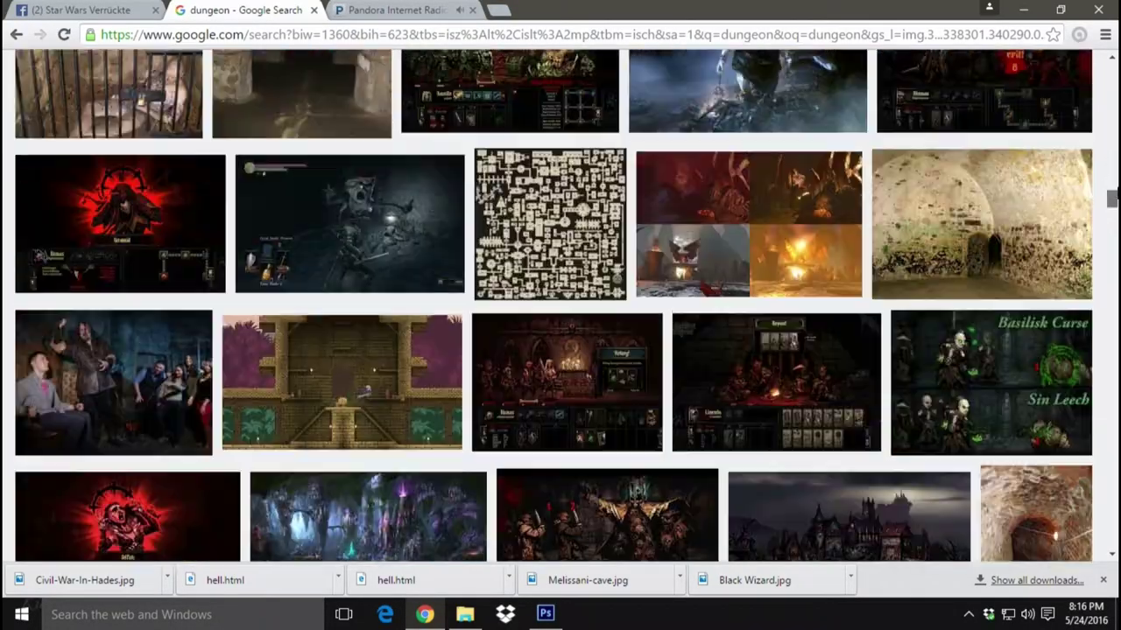
left_click_drag(1110, 229, 1110, 61)
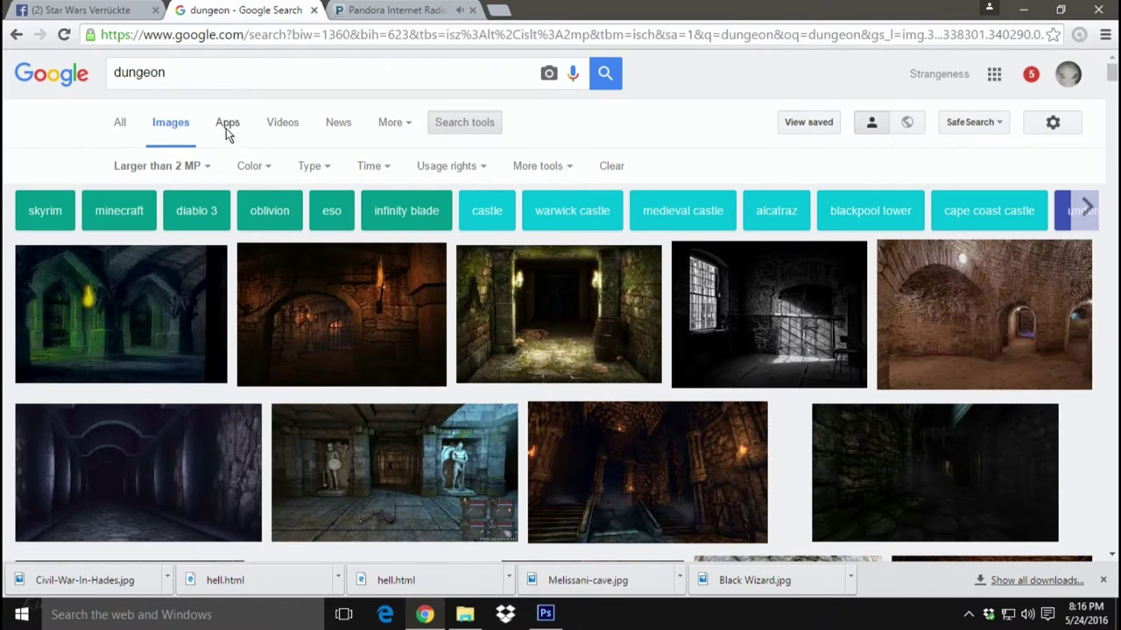
- Limit the dungeon image results to pictures larger than 4 MP
left_click(206, 166)
mouse_move(144, 288)
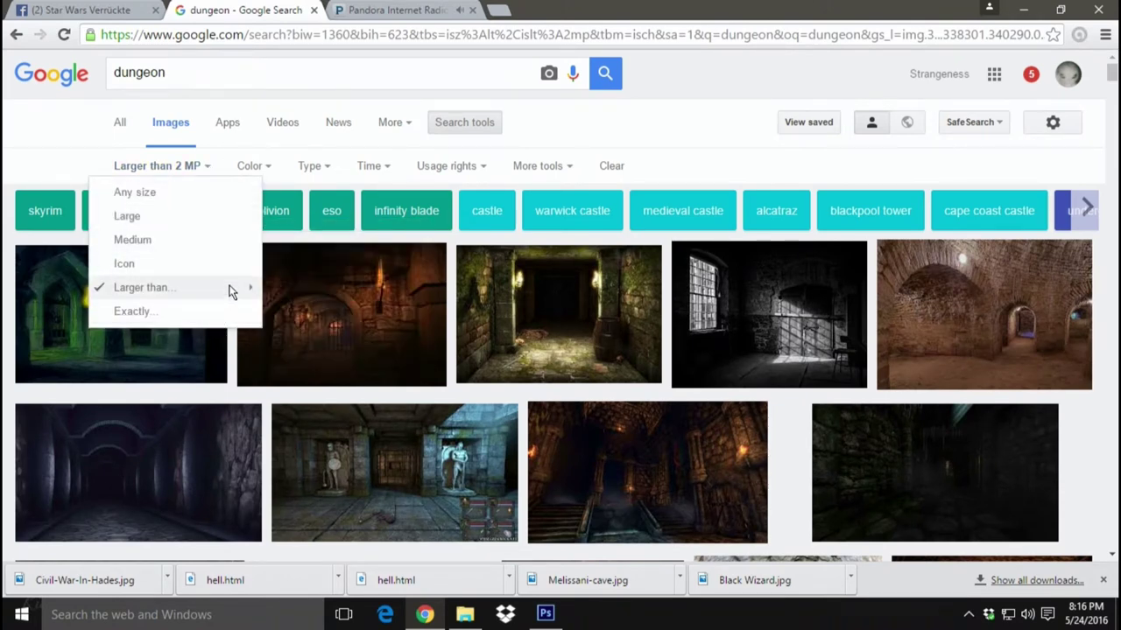
left_click(328, 350)
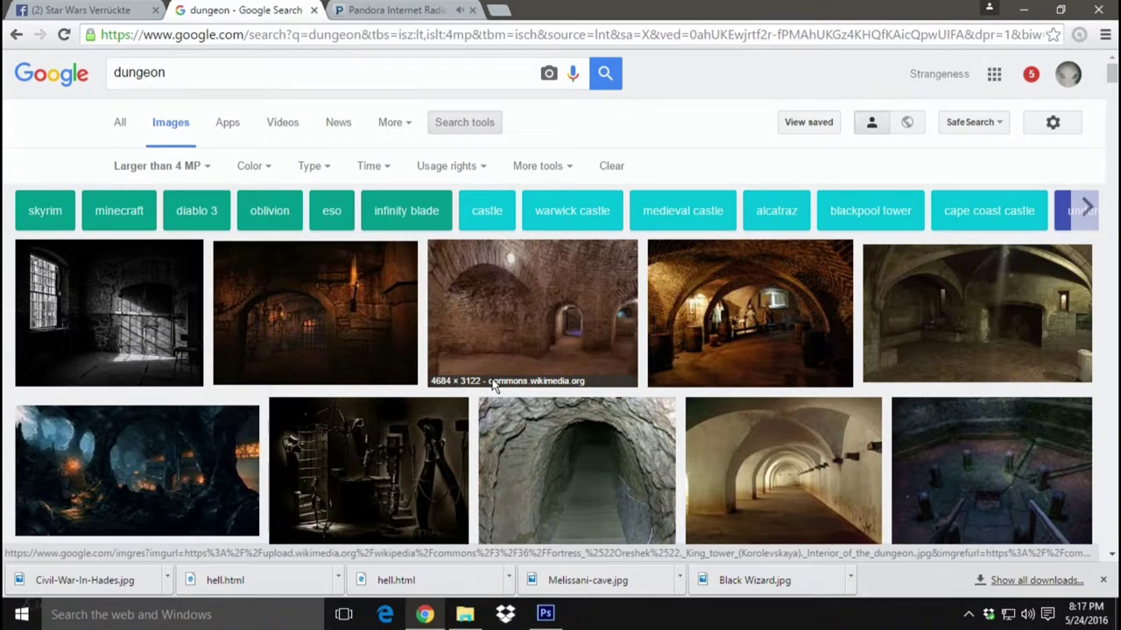
scroll(493, 386, "down", 2)
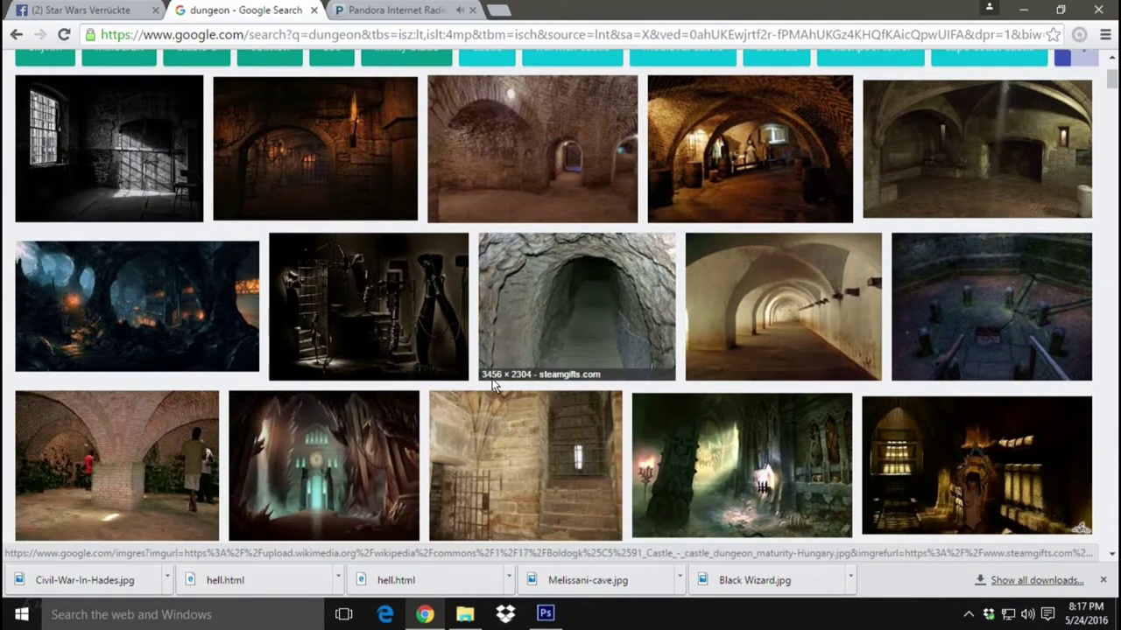
scroll(493, 386, "down", 5)
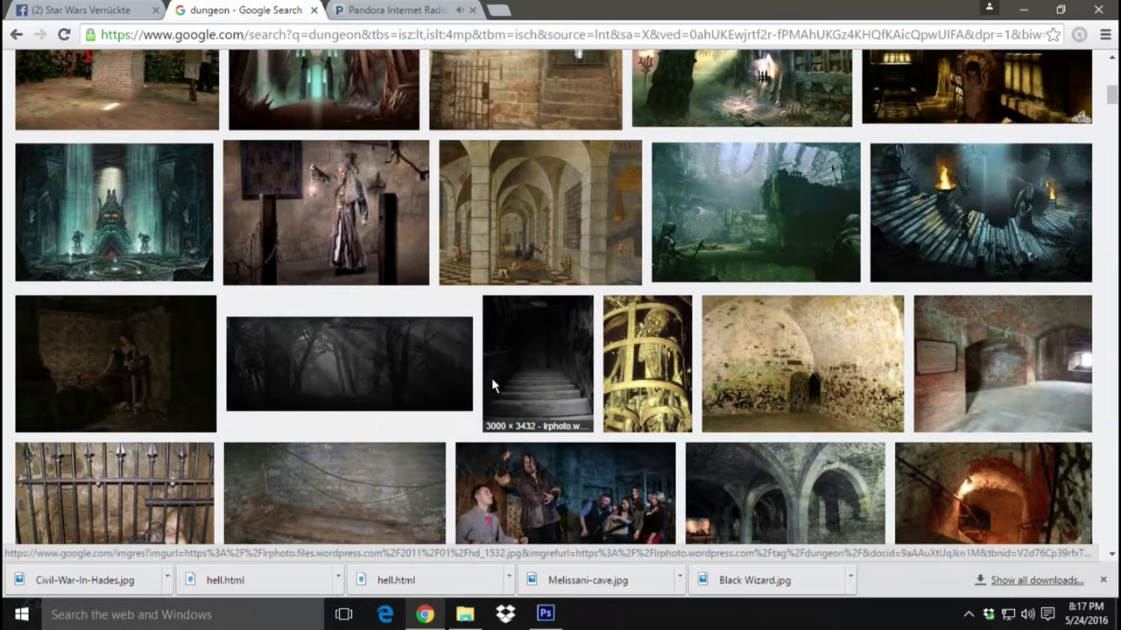
scroll(491, 377, "up", 10)
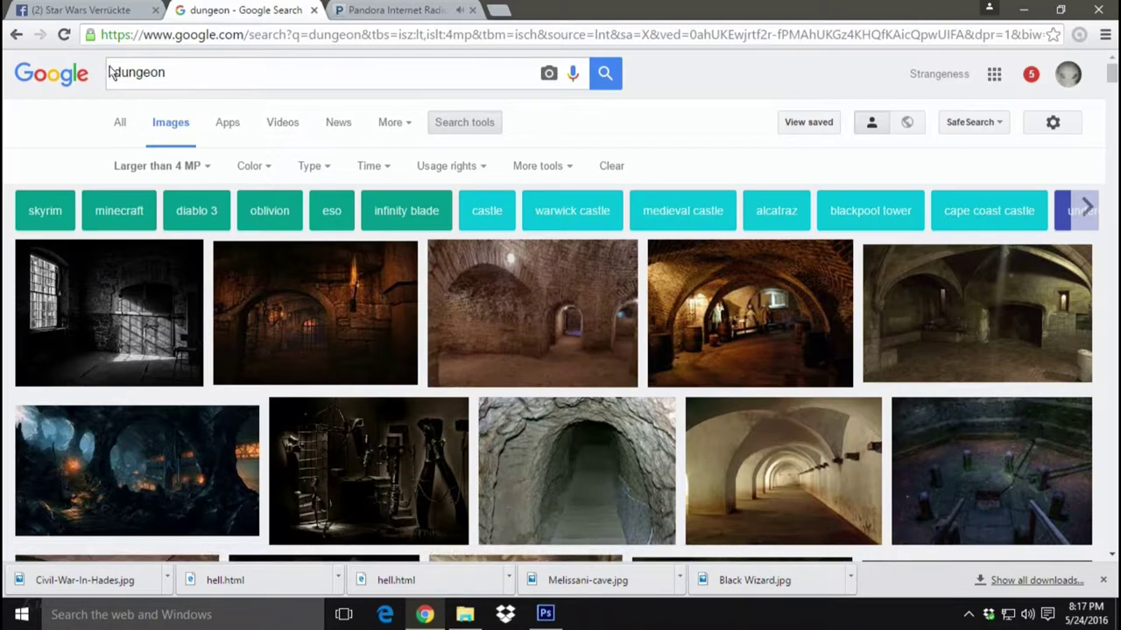
- Change the query to 'real dungeon' and scroll through the results
left_click(114, 74)
type("real")
key("Return")
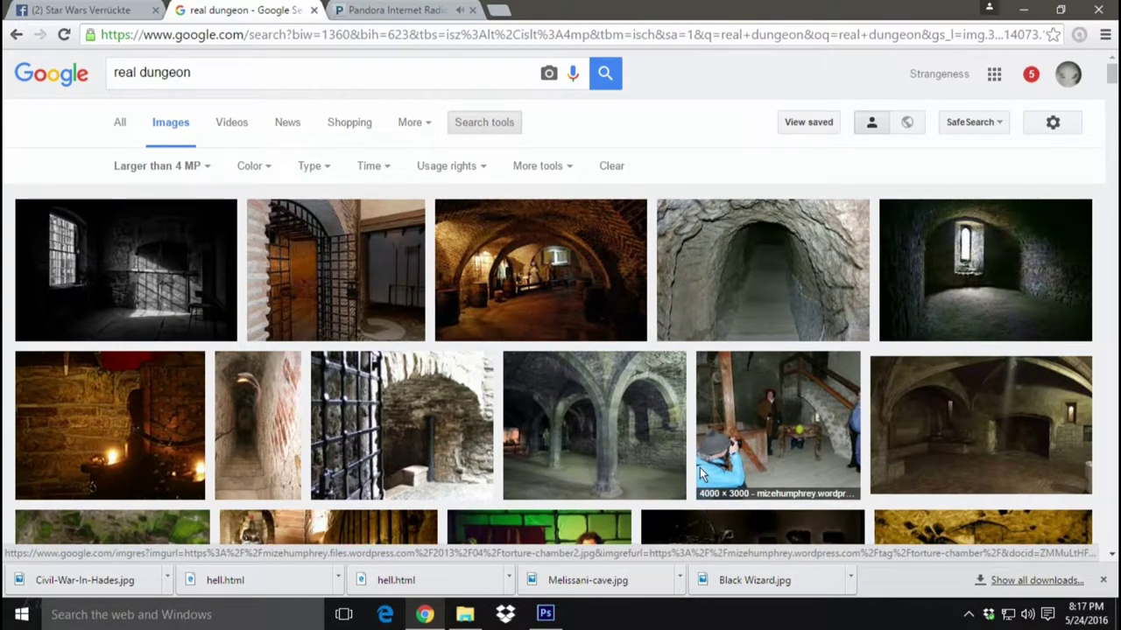
scroll(700, 468, "down", 3)
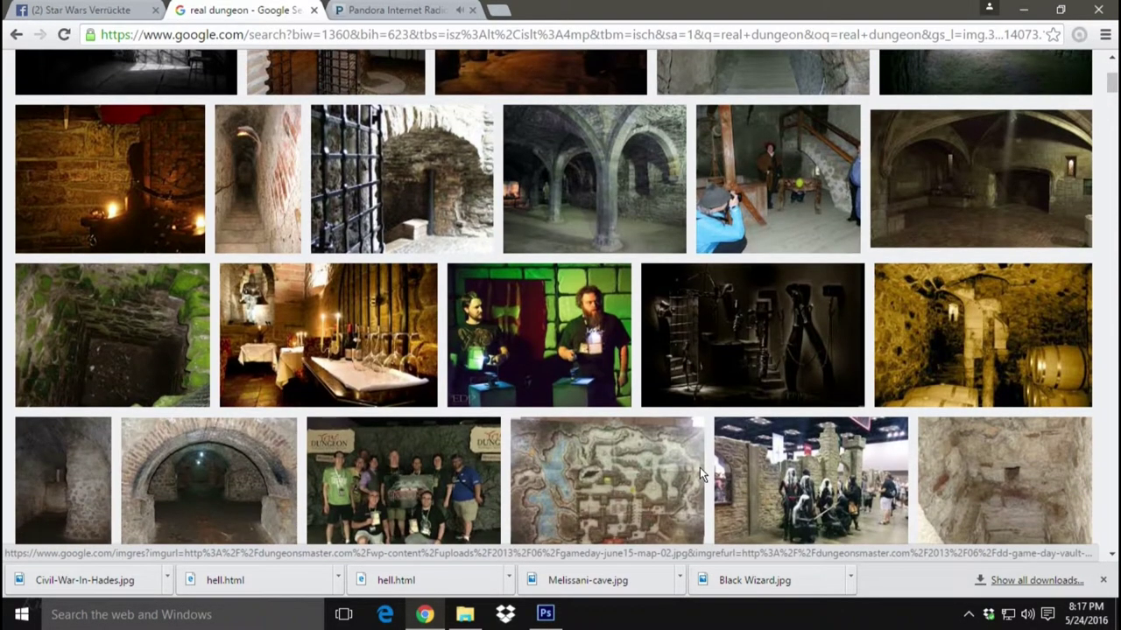
scroll(700, 467, "down", 4)
scroll(699, 467, "down", 5)
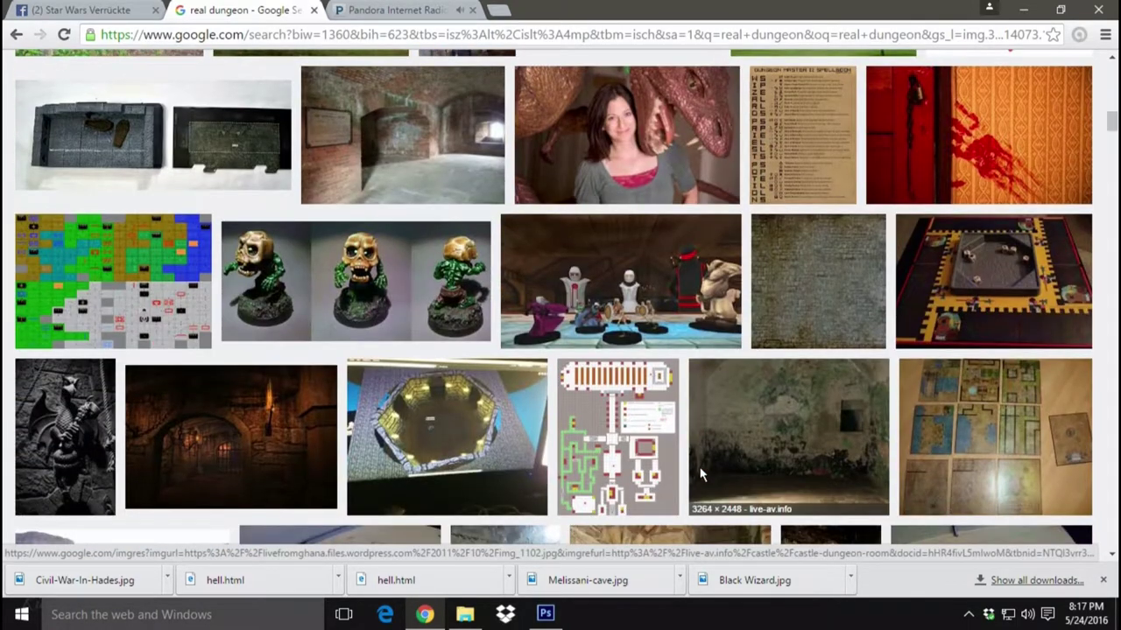
scroll(700, 473, "down", 5)
scroll(700, 473, "down", 4)
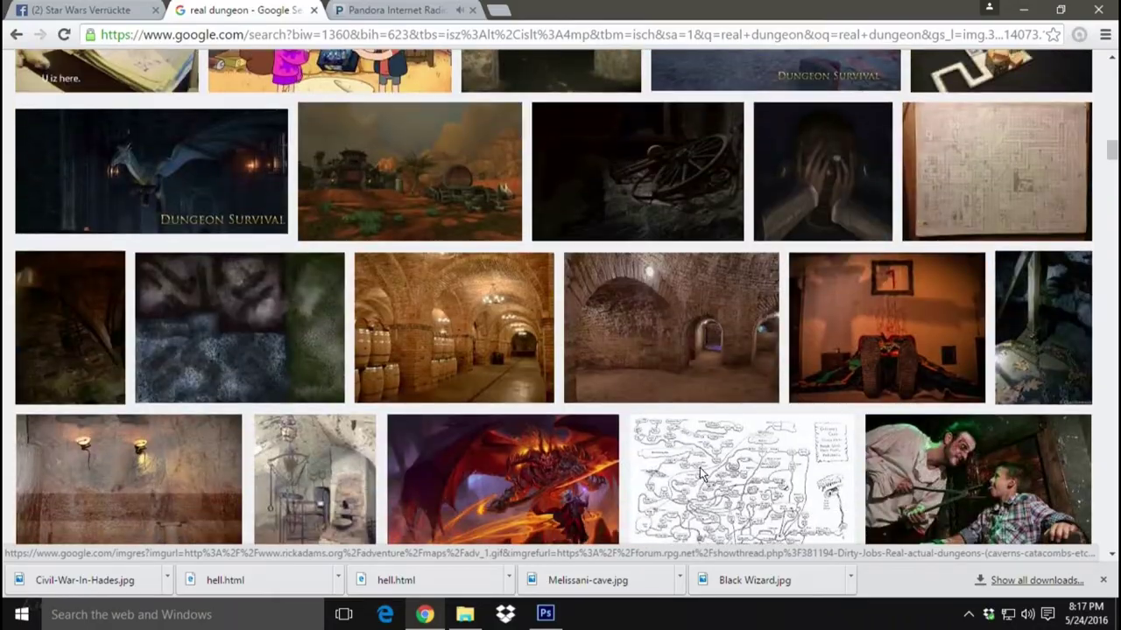
scroll(700, 473, "down", 1)
scroll(700, 474, "down", 3)
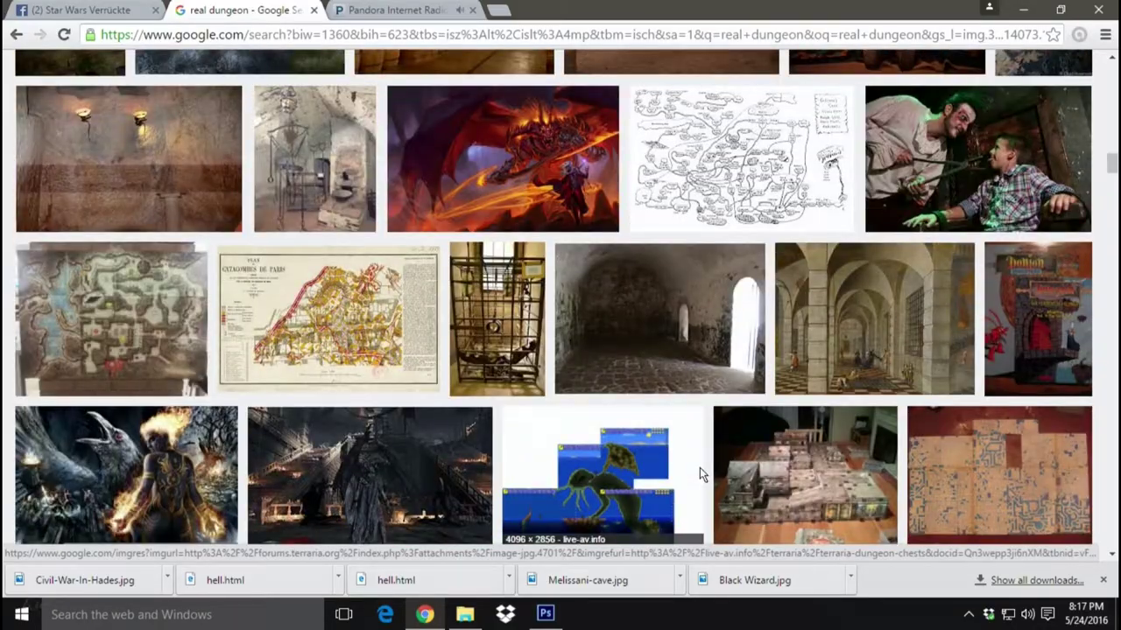
scroll(700, 473, "down", 4)
scroll(700, 474, "up", 4)
scroll(699, 474, "up", 5)
scroll(700, 473, "up", 5)
scroll(699, 473, "up", 5)
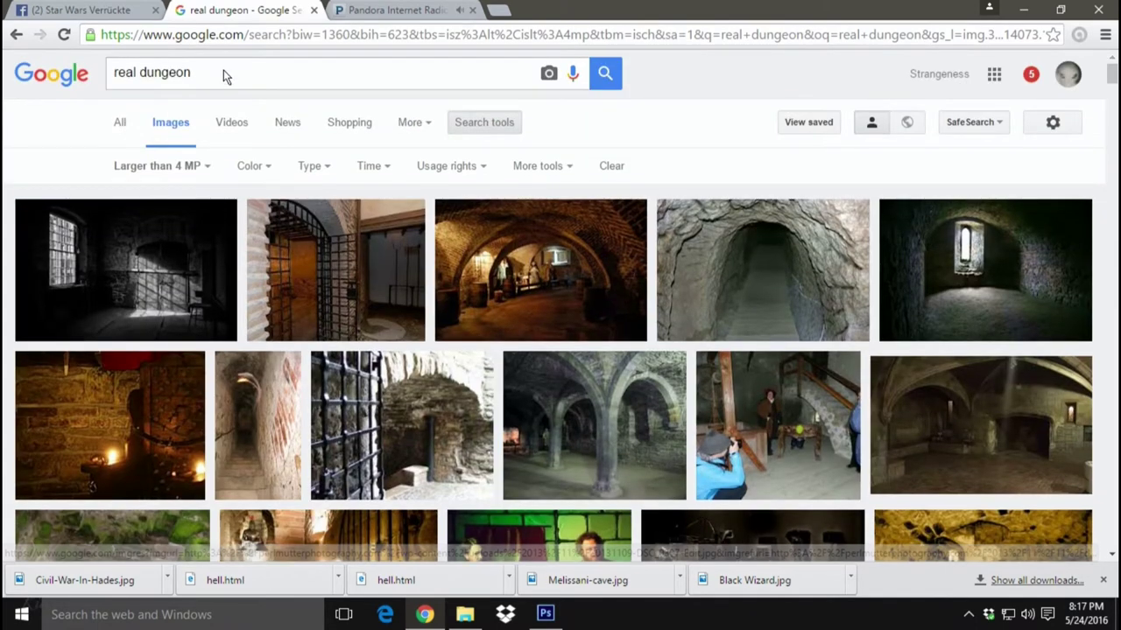
left_click_drag(223, 76, 5, 77)
- Search images for 'castle medieval' and preview the 2970 × 1944 Neuschwanstein castle photo
type("d")
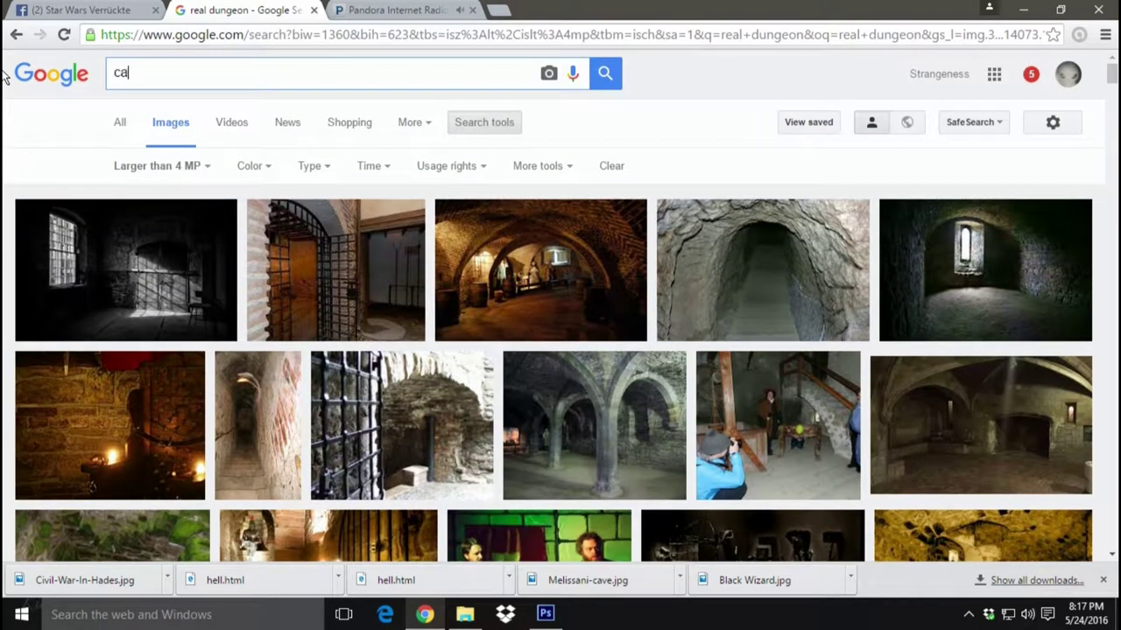
type("le medieval")
key("Return")
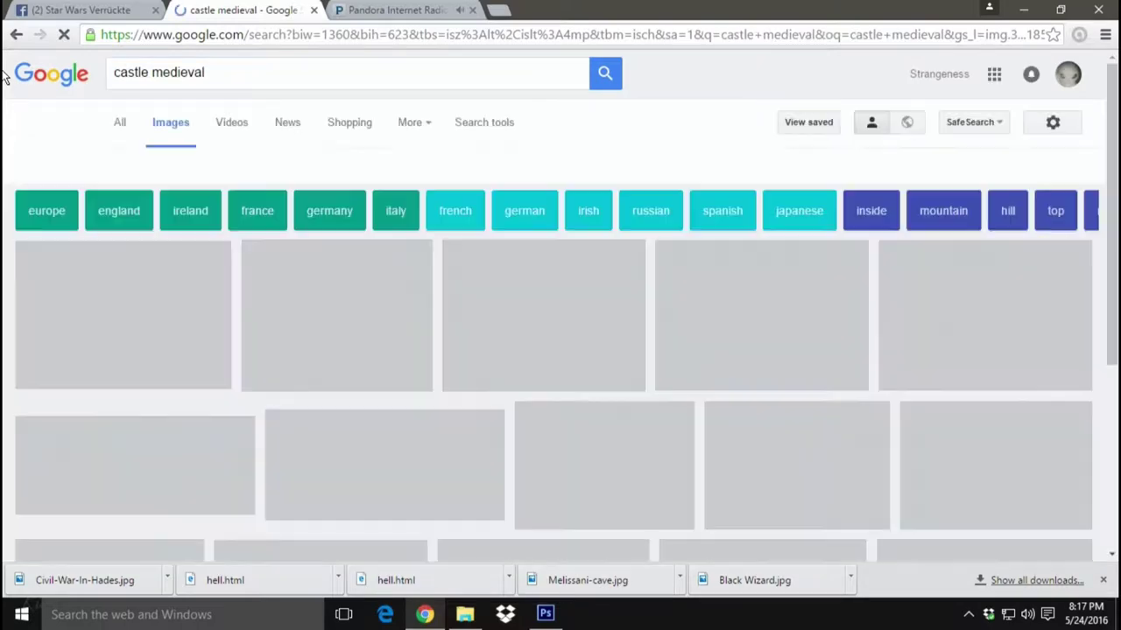
scroll(499, 341, "down", 1)
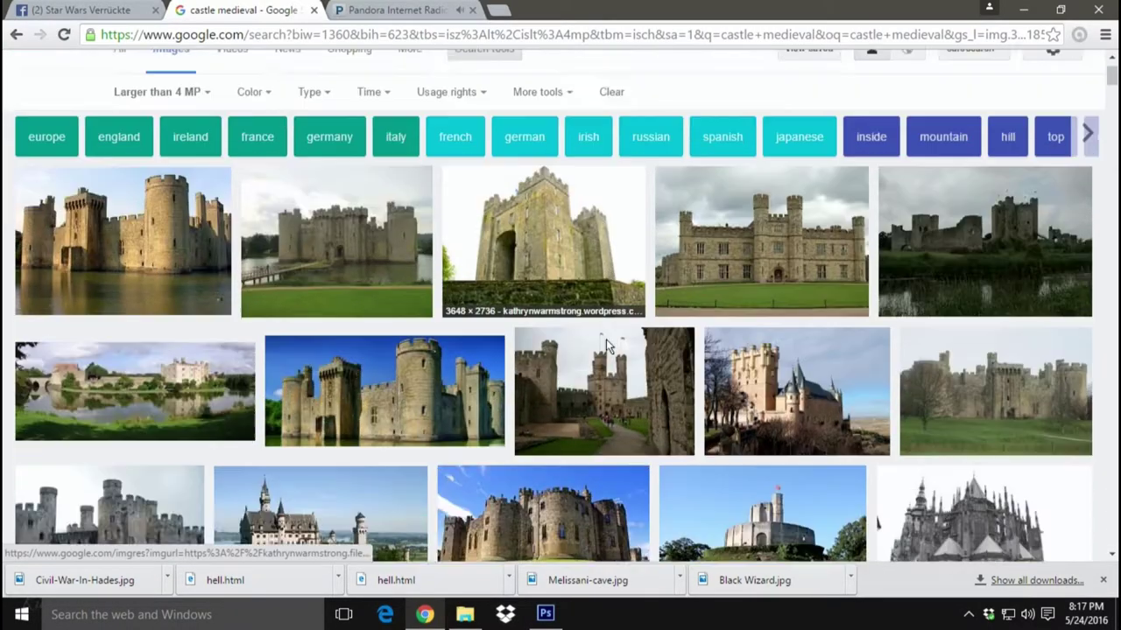
scroll(606, 346, "down", 3)
scroll(606, 346, "down", 5)
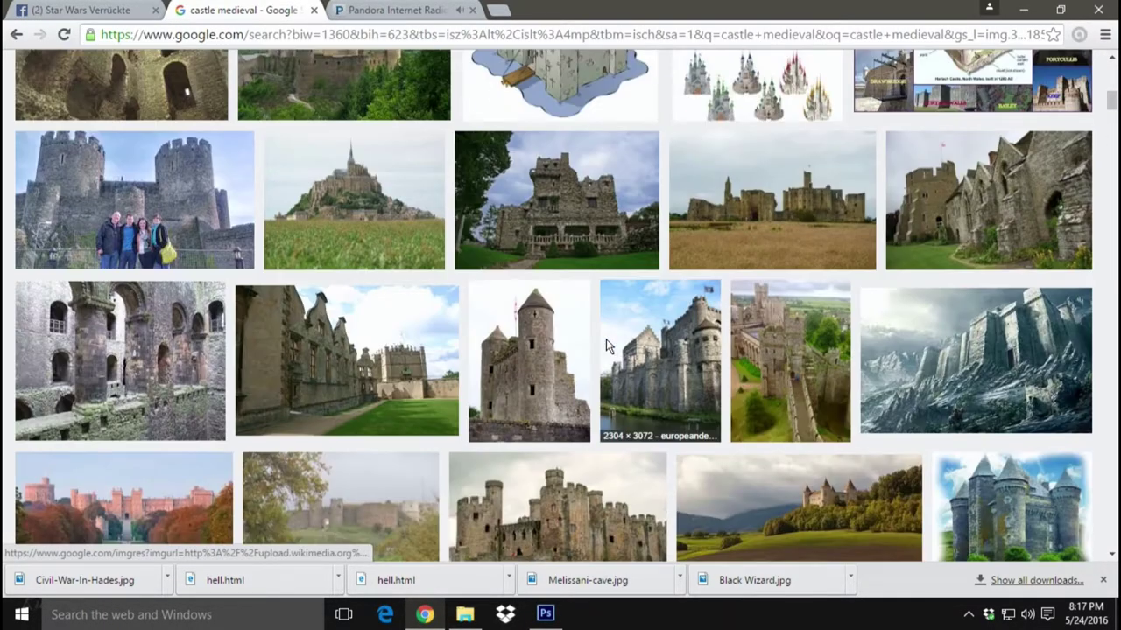
scroll(605, 343, "up", 3)
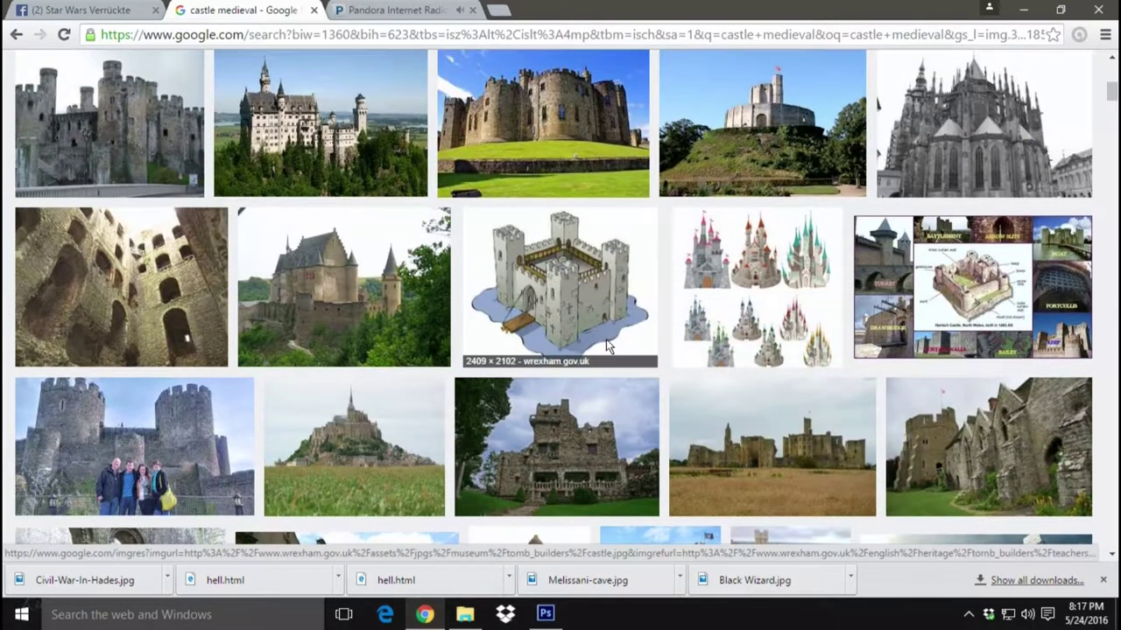
scroll(606, 346, "up", 2)
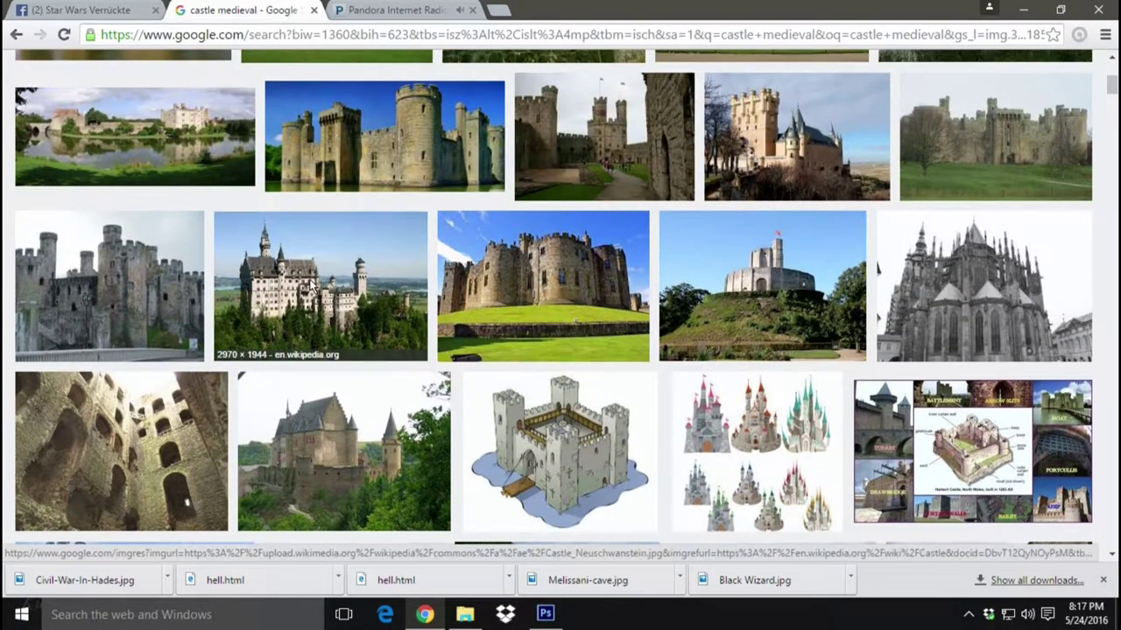
scroll(310, 286, "up", 4)
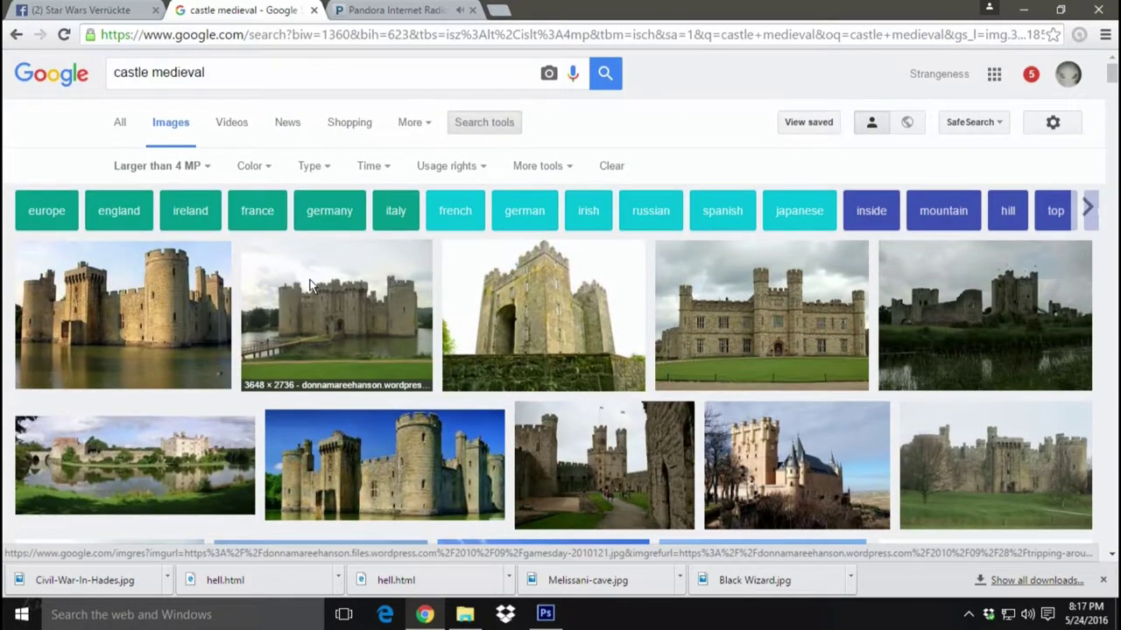
scroll(310, 287, "down", 3)
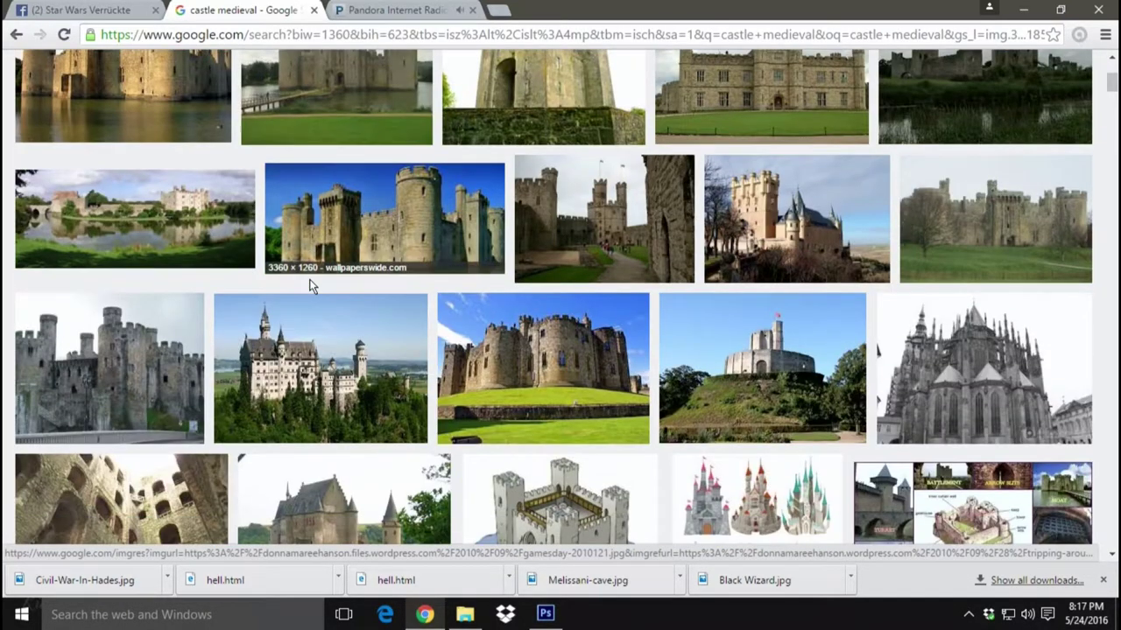
left_click(320, 367)
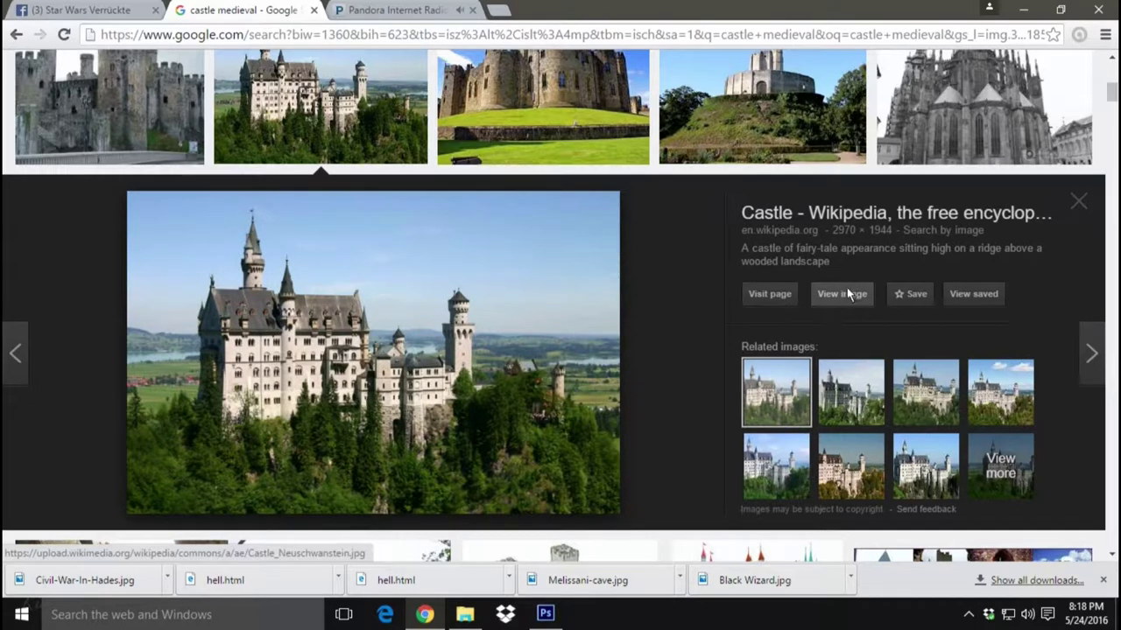
- Save the full-size castle image to the desktop as Castle_Neuschwanstein.jpg
left_click(846, 291)
right_click(490, 316)
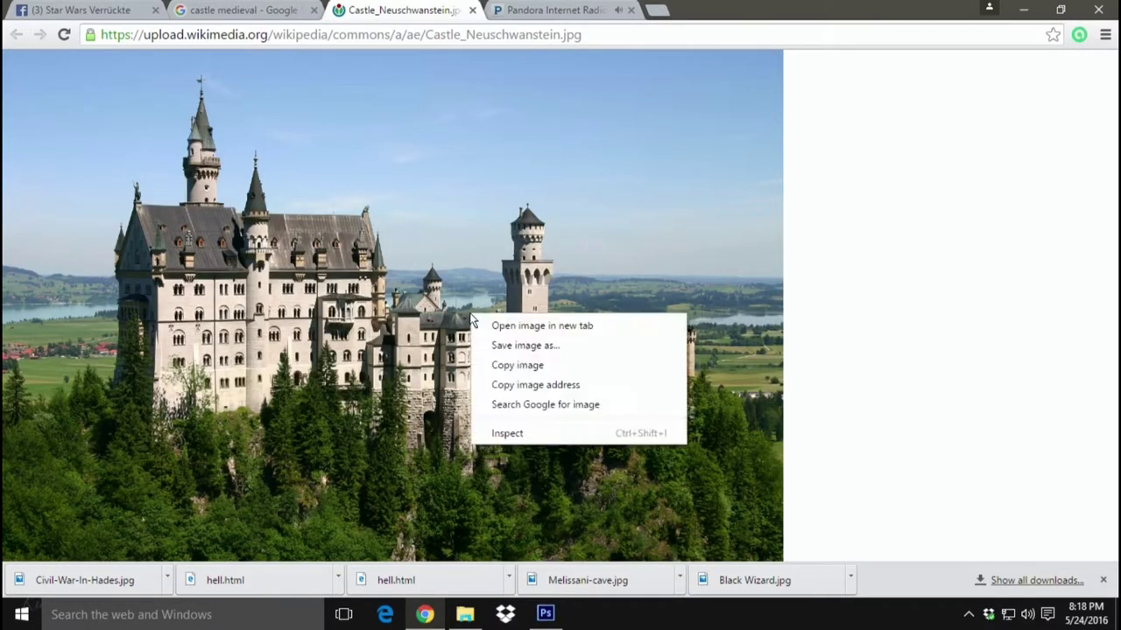
left_click(543, 342)
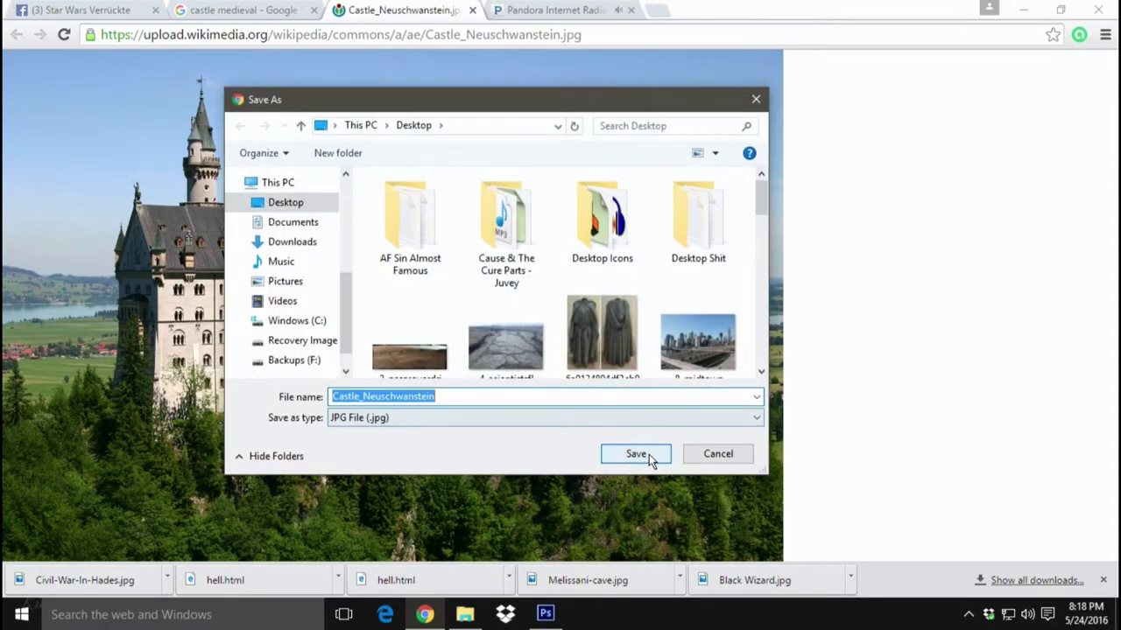
left_click(649, 454)
- Open Castle_Neuschwanstein.jpg from the desktop in Adobe Photoshop CS6
left_click(1025, 10)
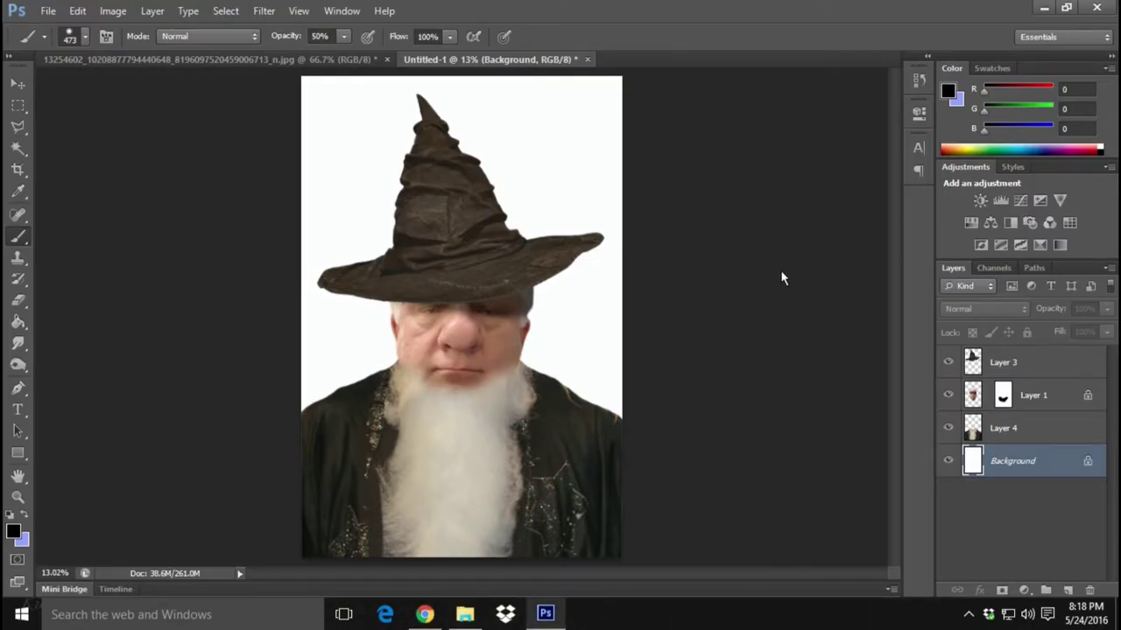
left_click(1043, 11)
right_click(86, 462)
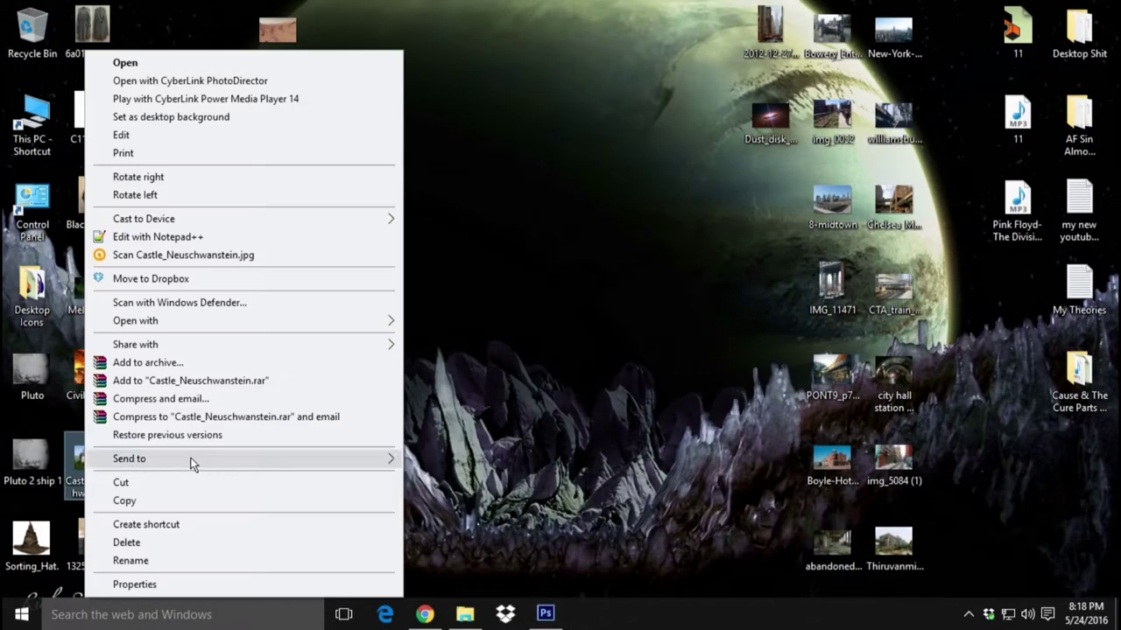
mouse_move(135, 320)
left_click(458, 339)
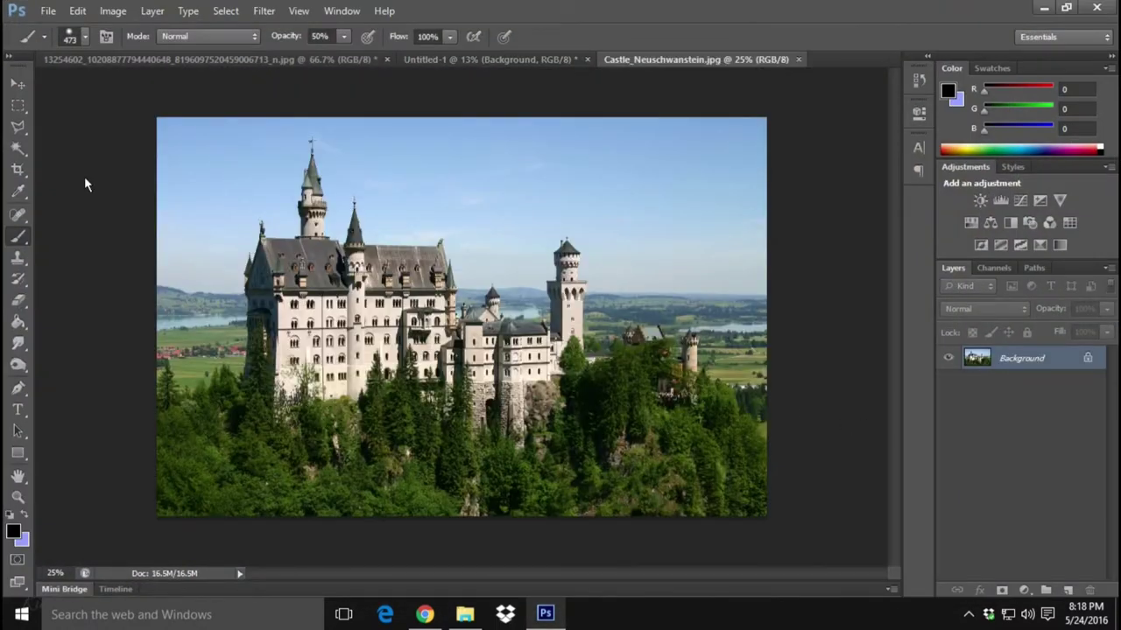
- Copy the entire castle photo, close its document, and paste it into Untitled-1 as Layer 5
left_click(153, 11)
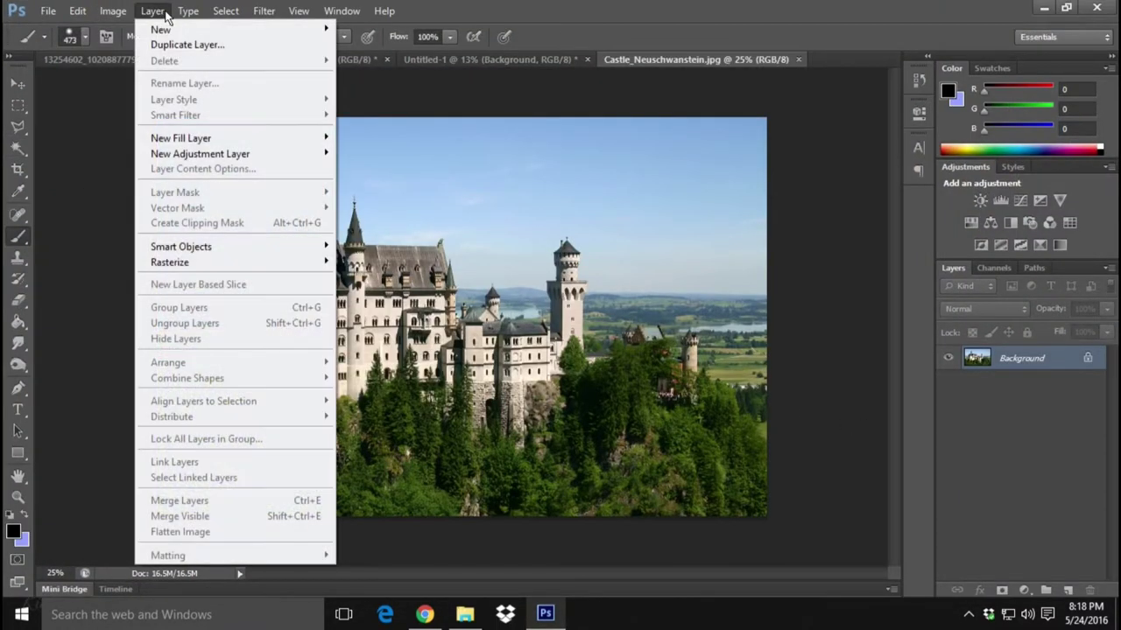
mouse_move(225, 11)
left_click(230, 29)
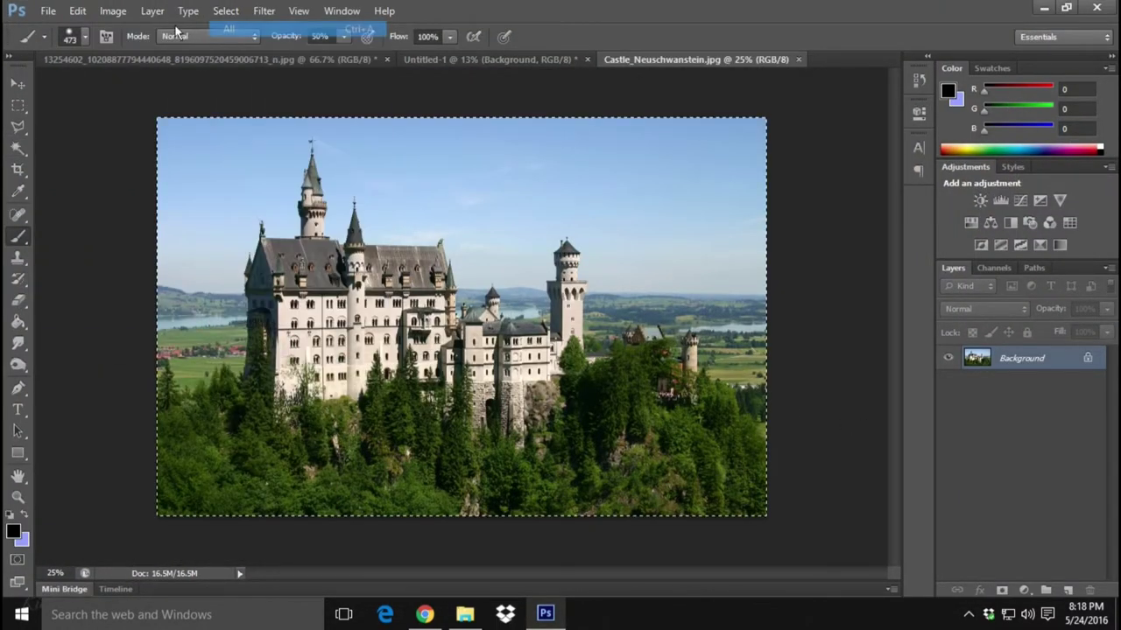
left_click(77, 11)
left_click(140, 107)
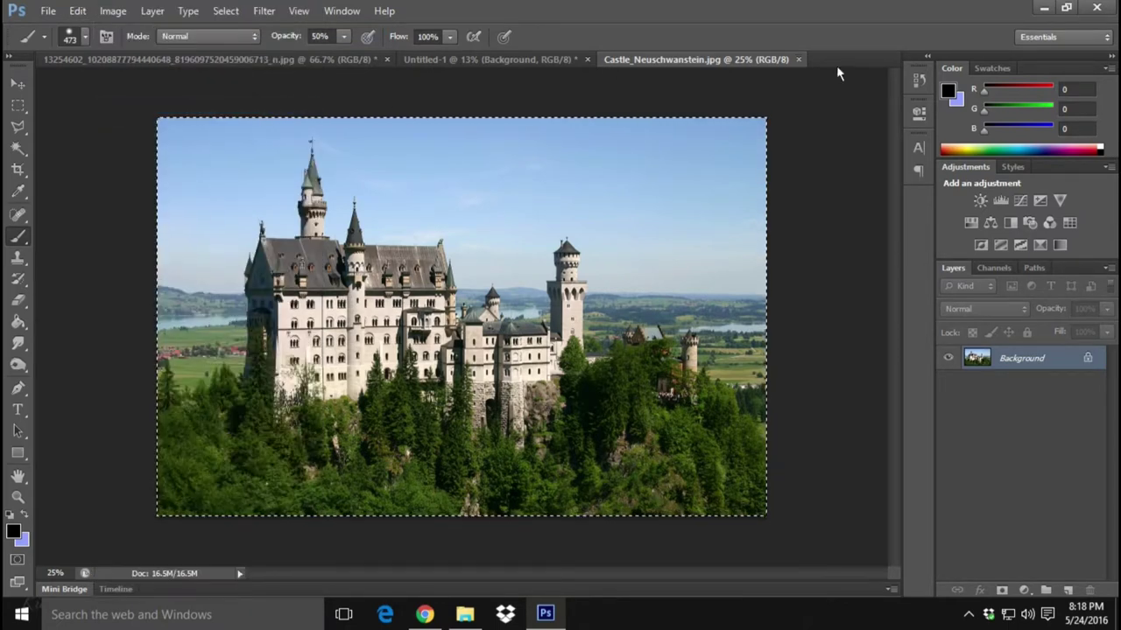
left_click(798, 60)
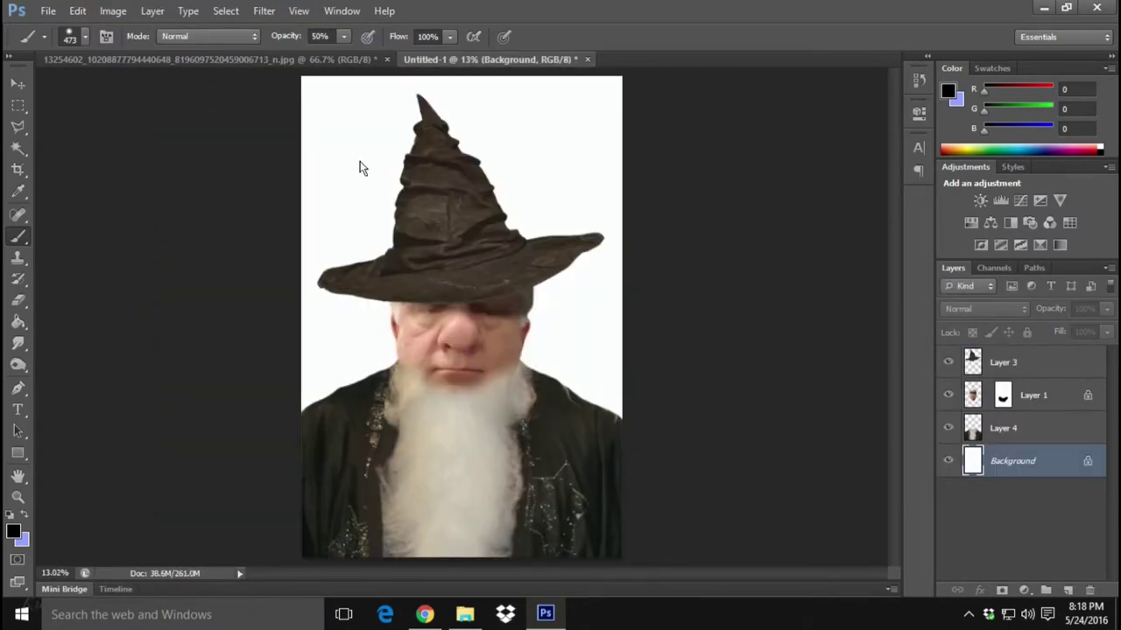
left_click(77, 11)
left_click(128, 147)
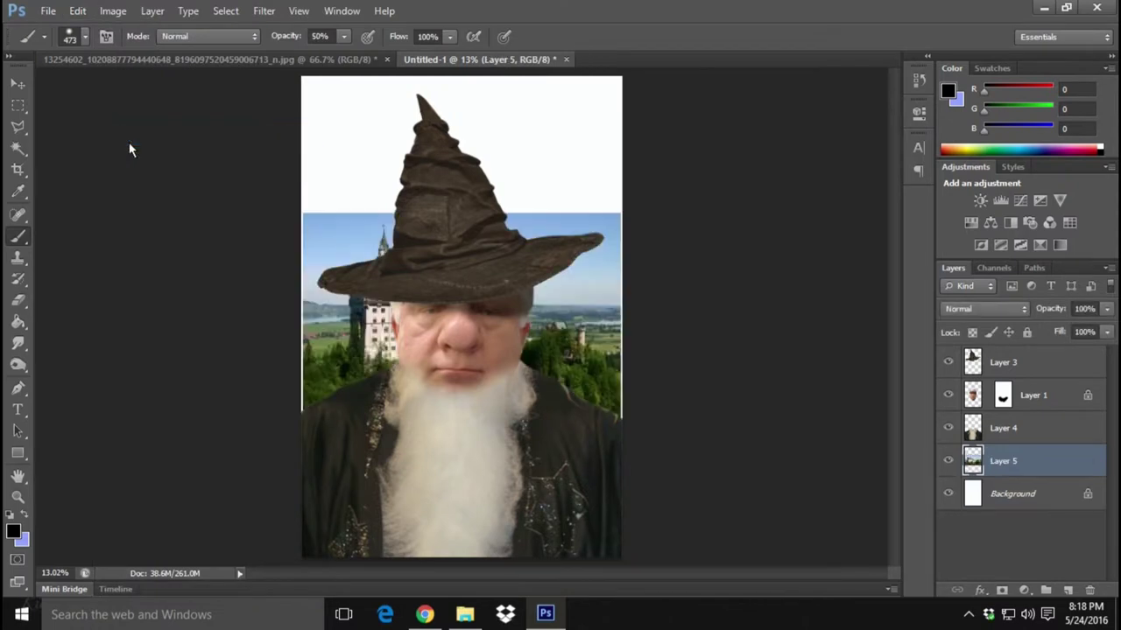
left_click(77, 11)
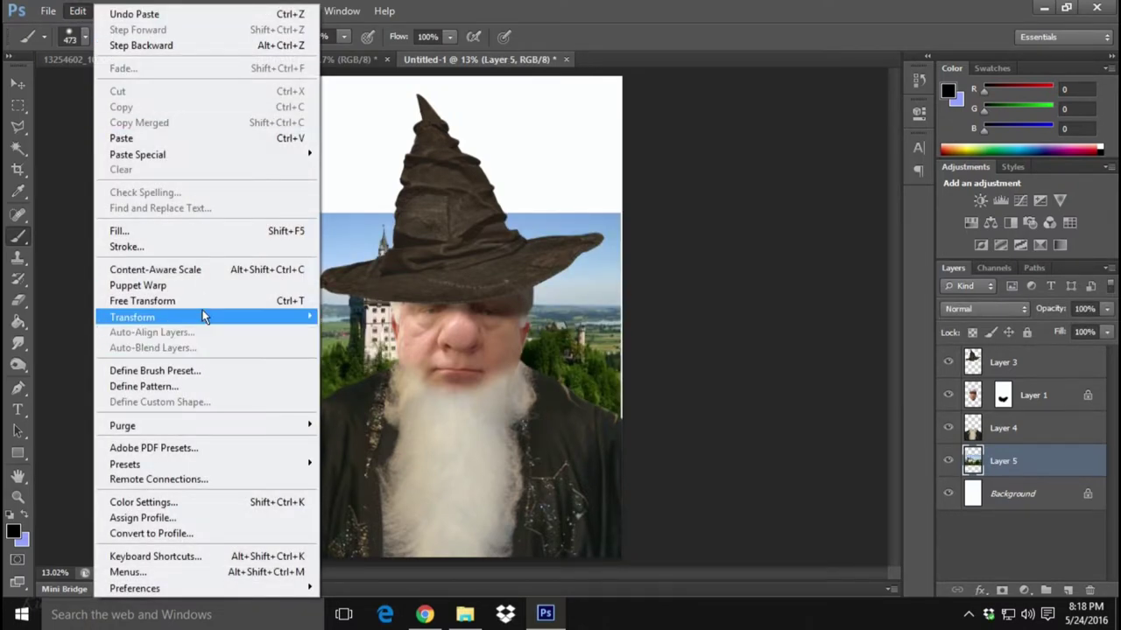
- Scale castle Layer 5 to about 183%, nudge it down-right, and apply the transform
left_click(393, 356)
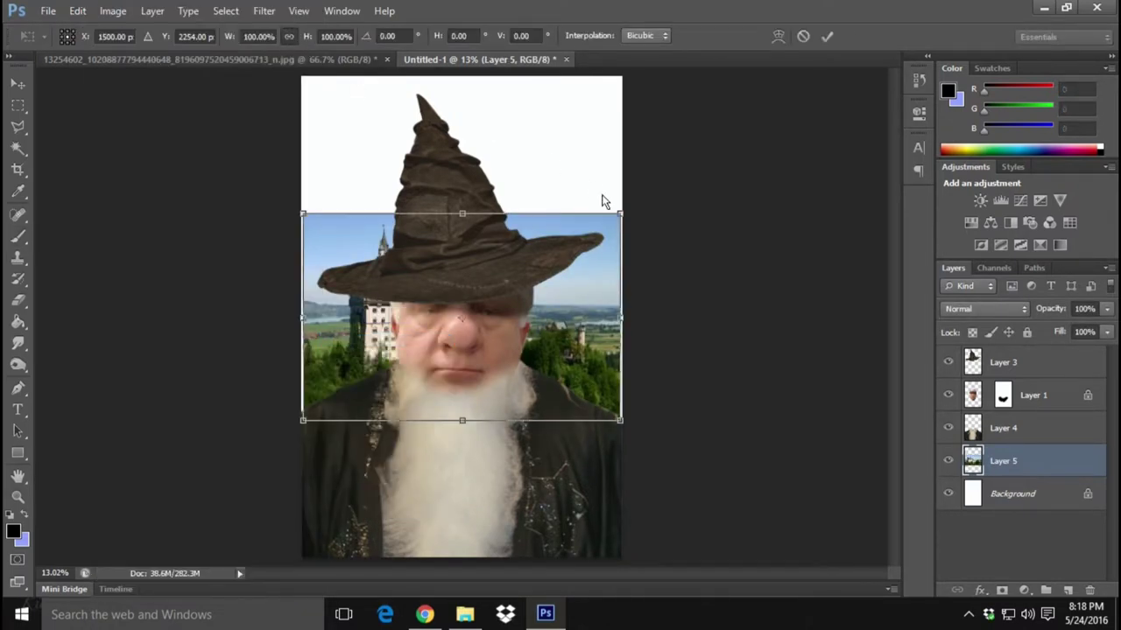
left_click_drag(622, 221, 776, 112)
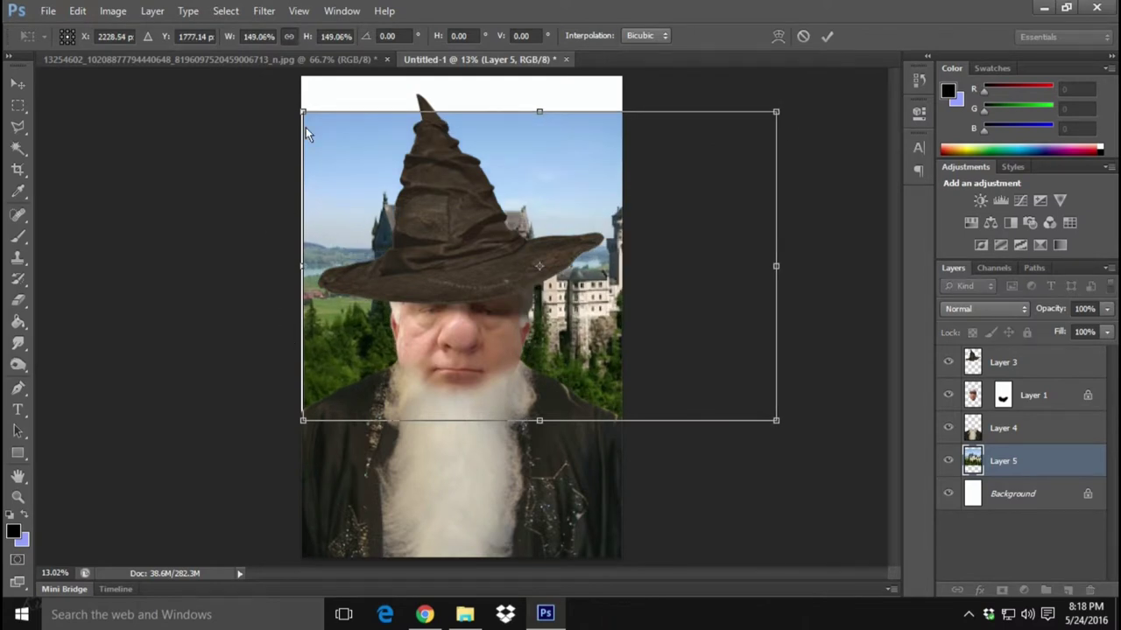
left_click_drag(283, 113, 180, 54)
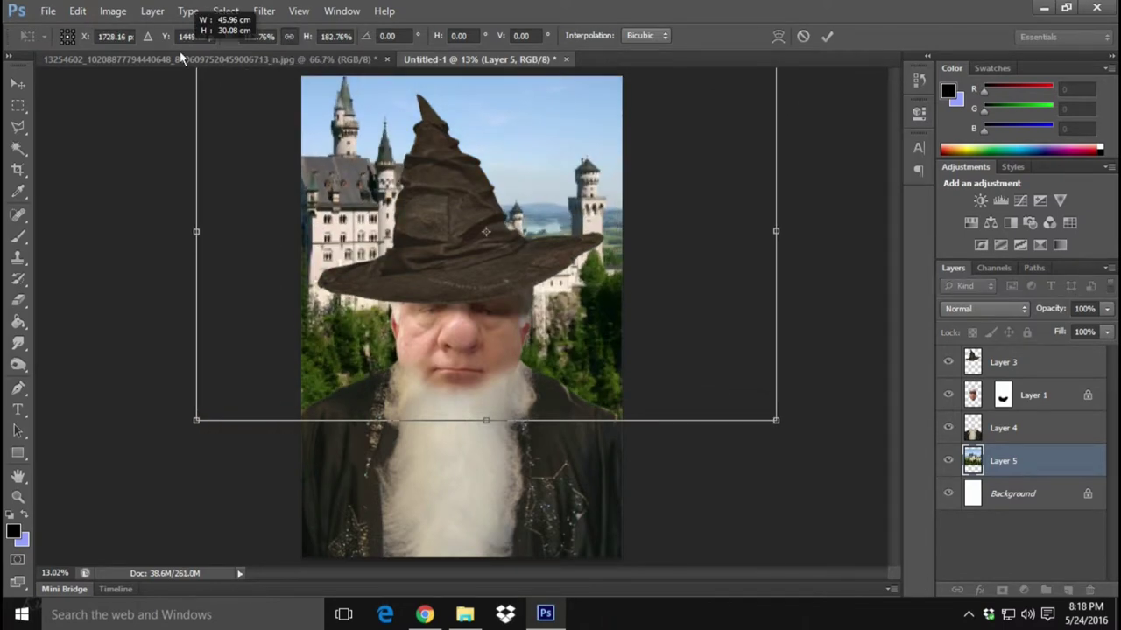
left_click_drag(179, 51, 179, 51)
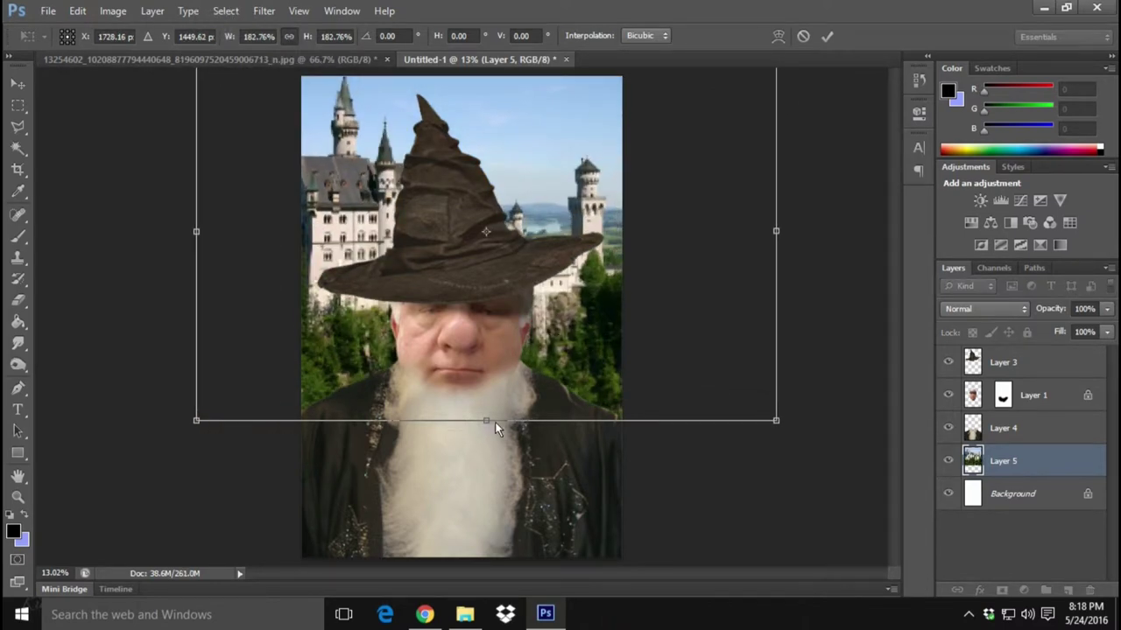
mouse_move(576, 176)
left_mouse_down()
mouse_move(583, 211)
mouse_move(604, 226)
mouse_move(604, 195)
left_mouse_up()
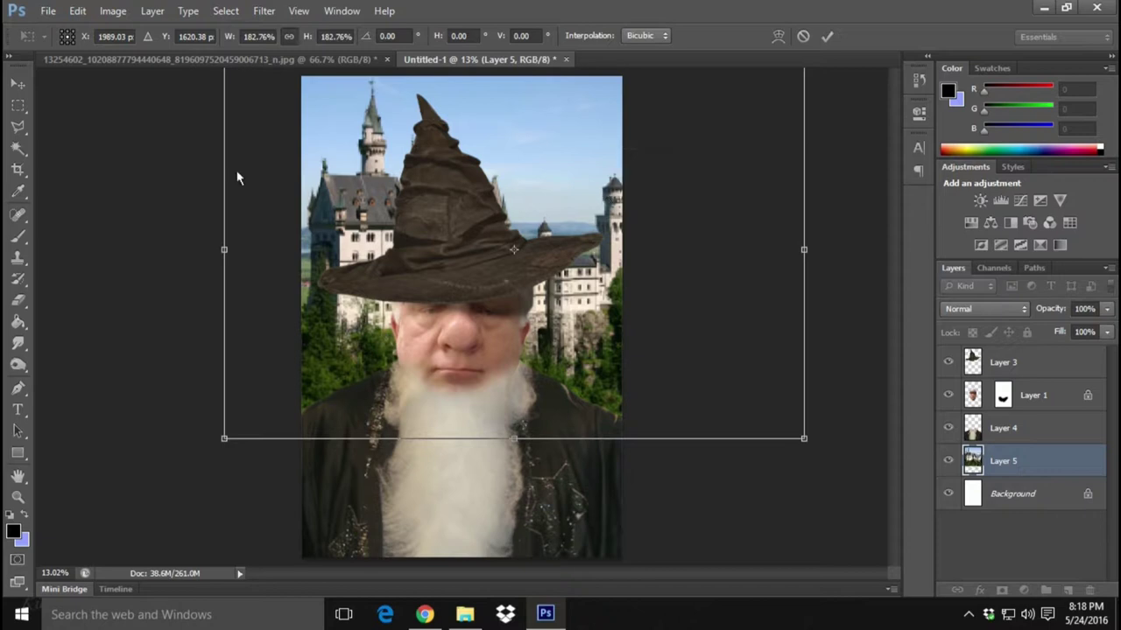
left_click(18, 84)
left_click(470, 236)
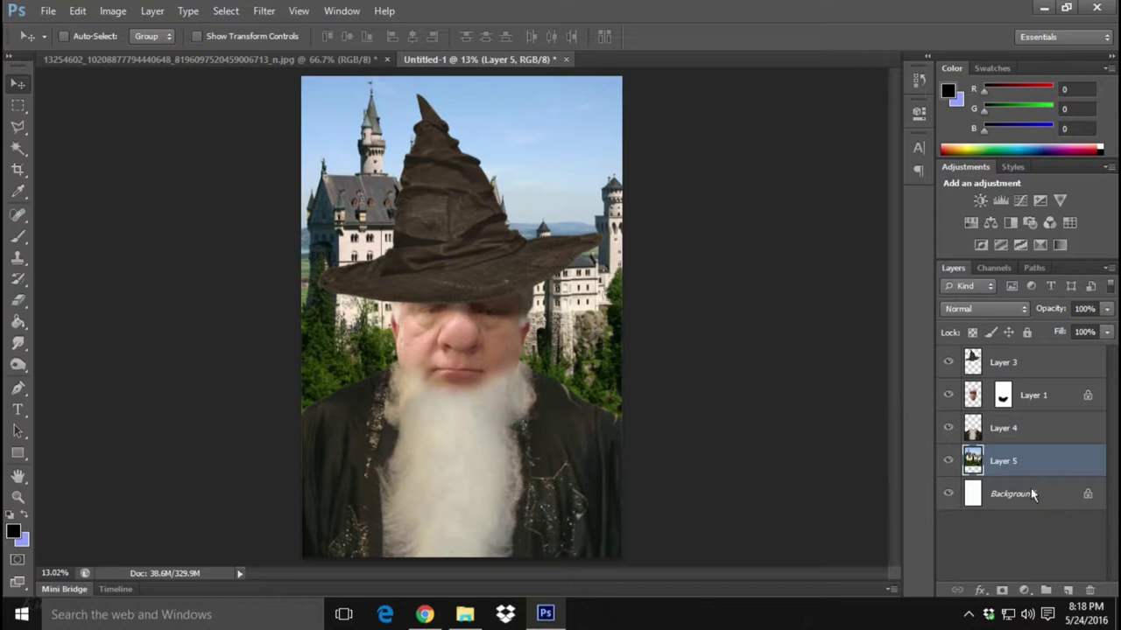
- Target Layer 1's mask and set up a 473 px white Brush at 50% opacity
left_click(999, 400)
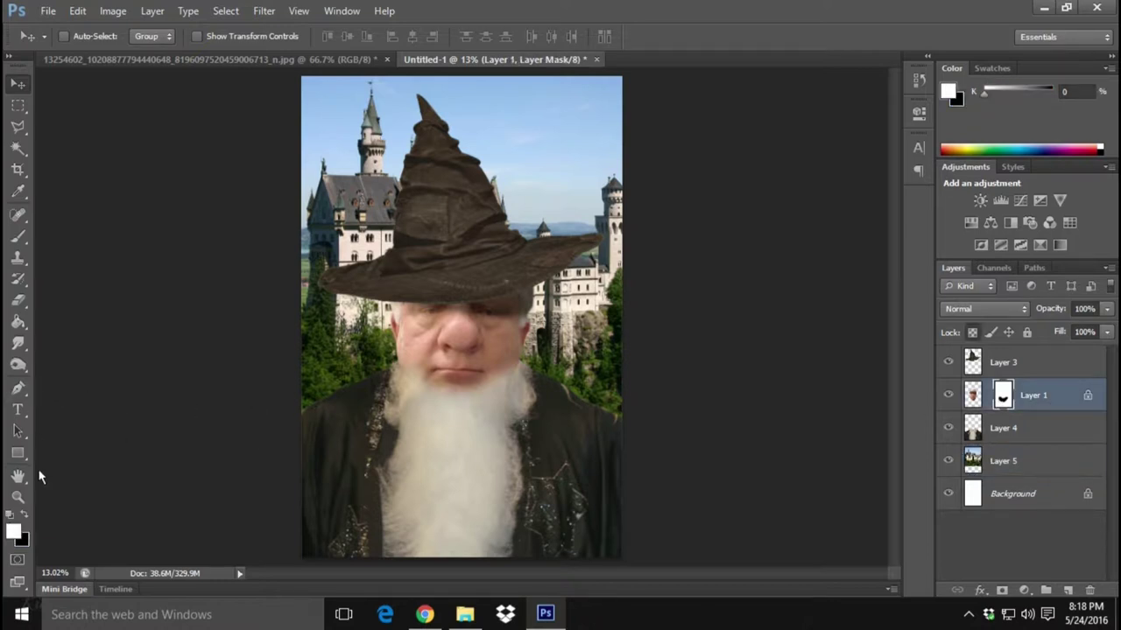
left_click(18, 237)
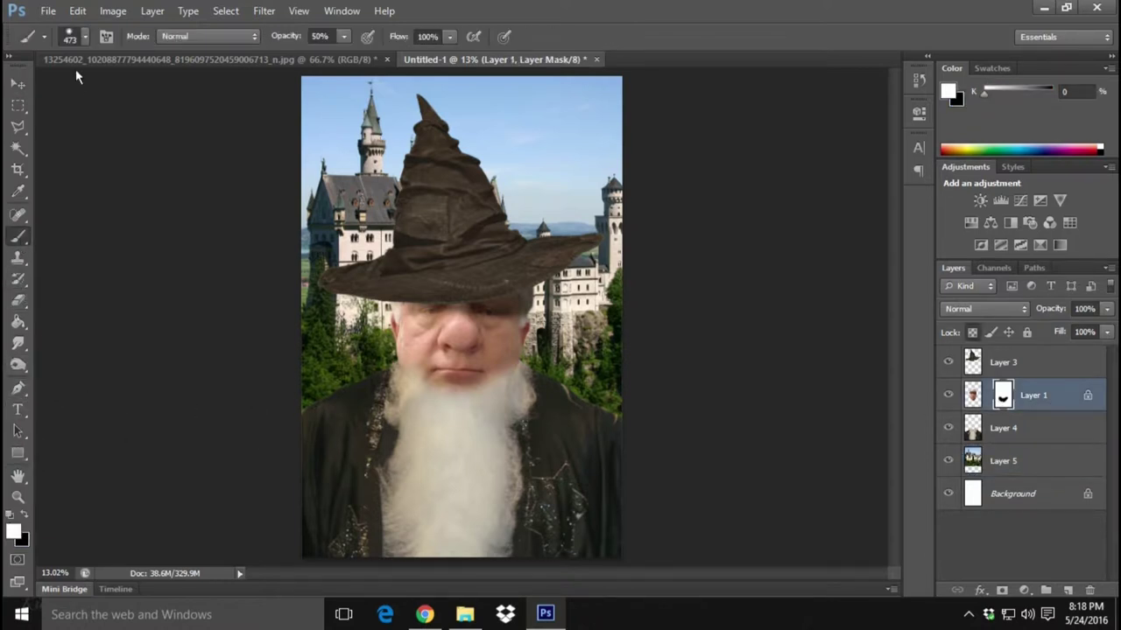
left_click(85, 36)
key("Tab")
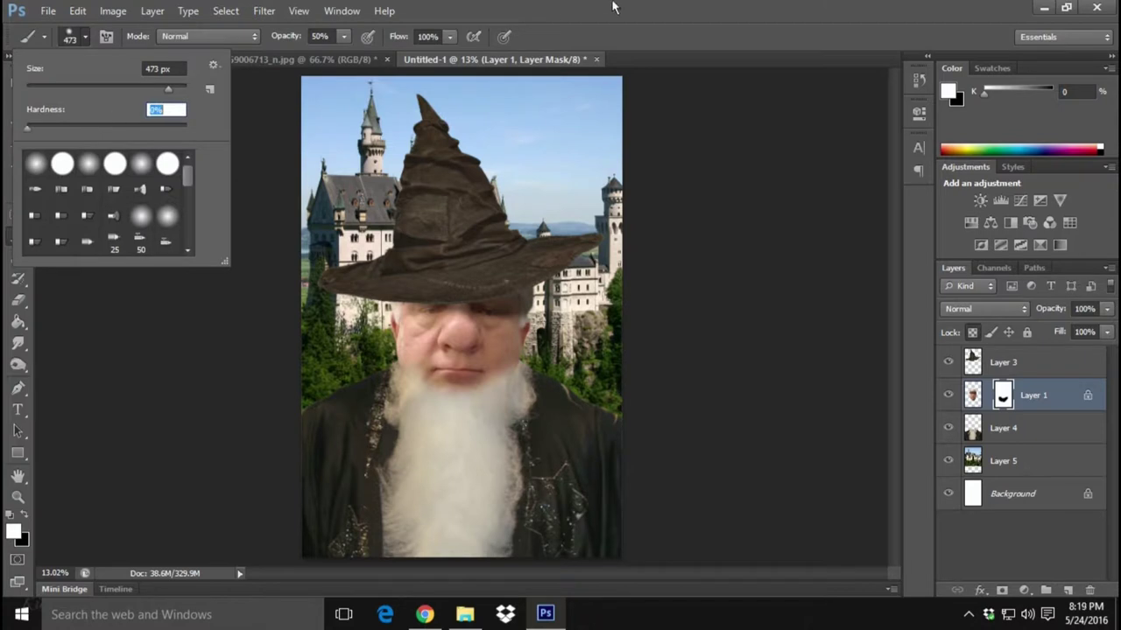
key("Return")
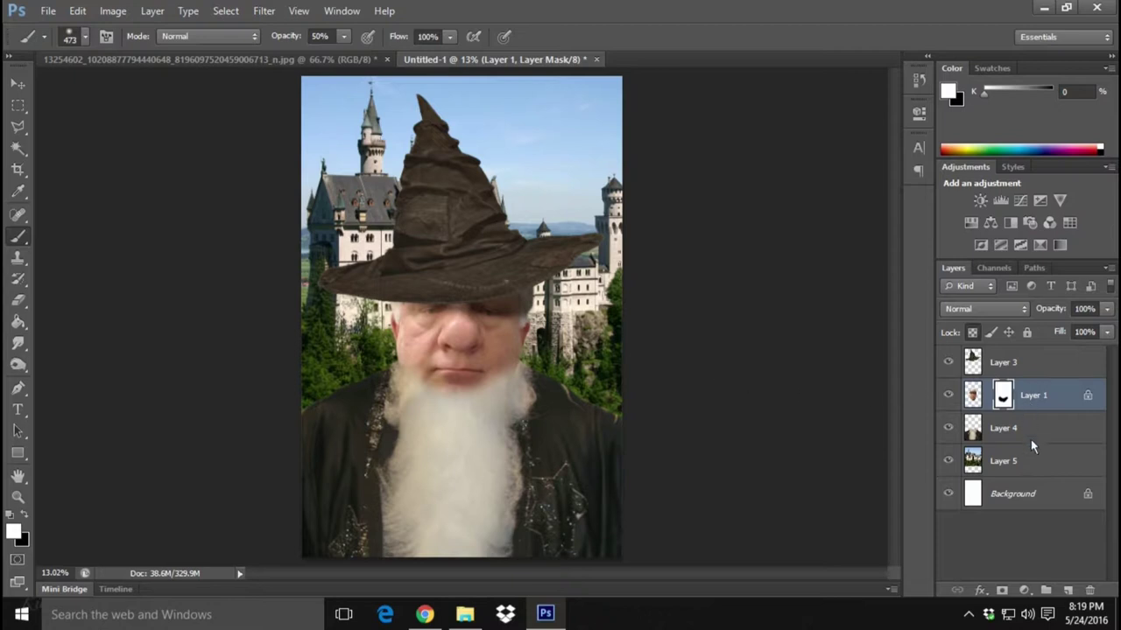
- Hide the hat, face and beard layers and make castle Layer 5 active
left_click(947, 362)
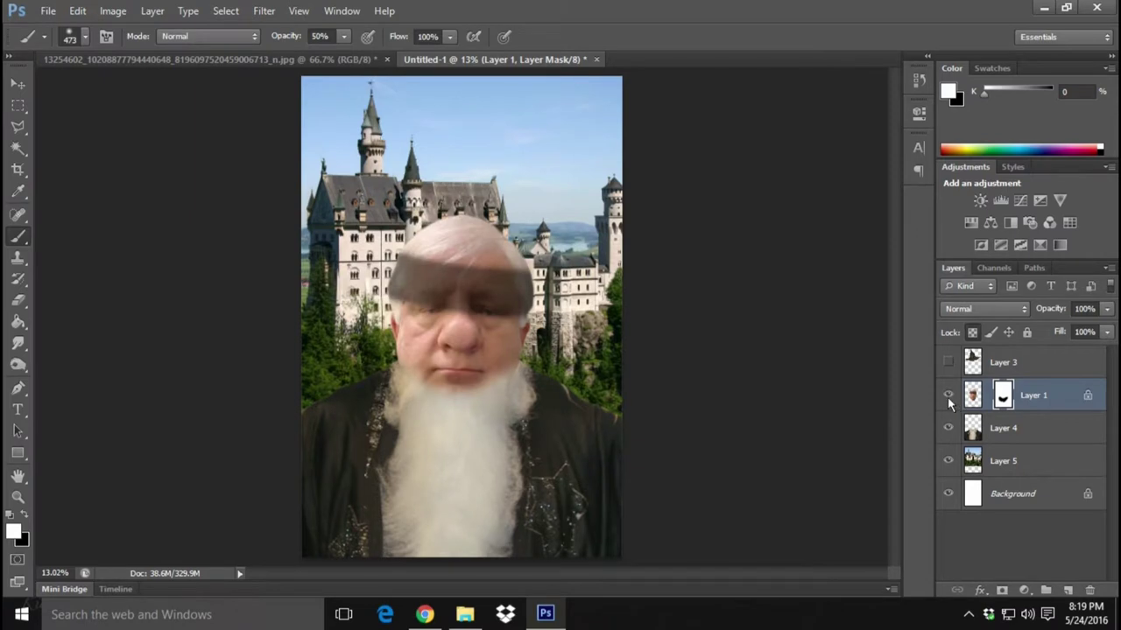
left_click(948, 397)
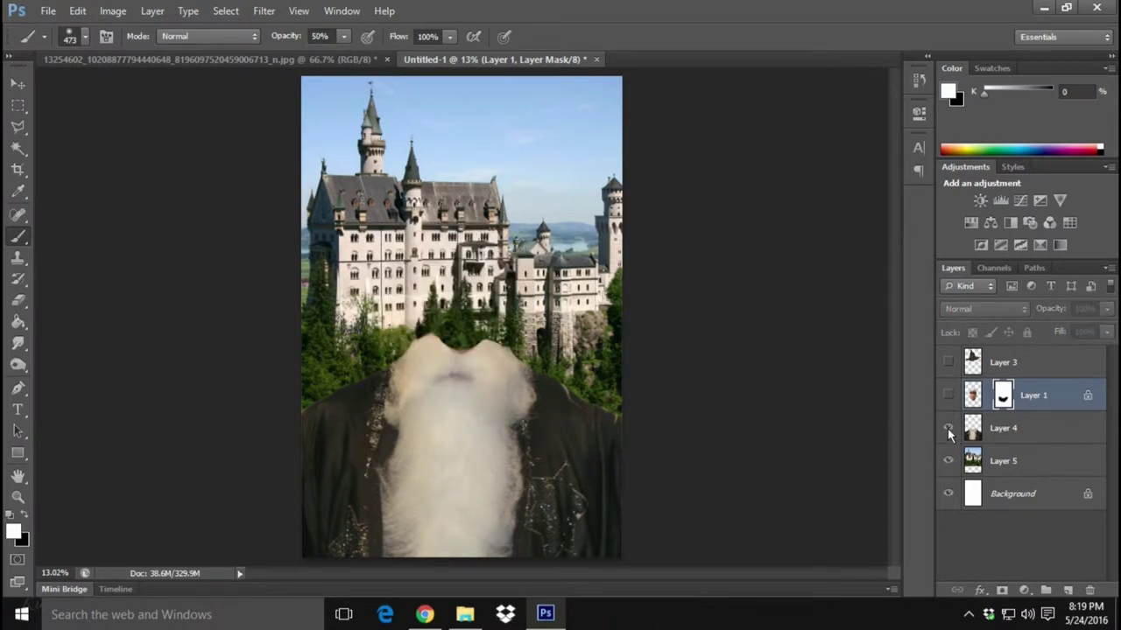
left_click(948, 428)
left_click(1048, 464)
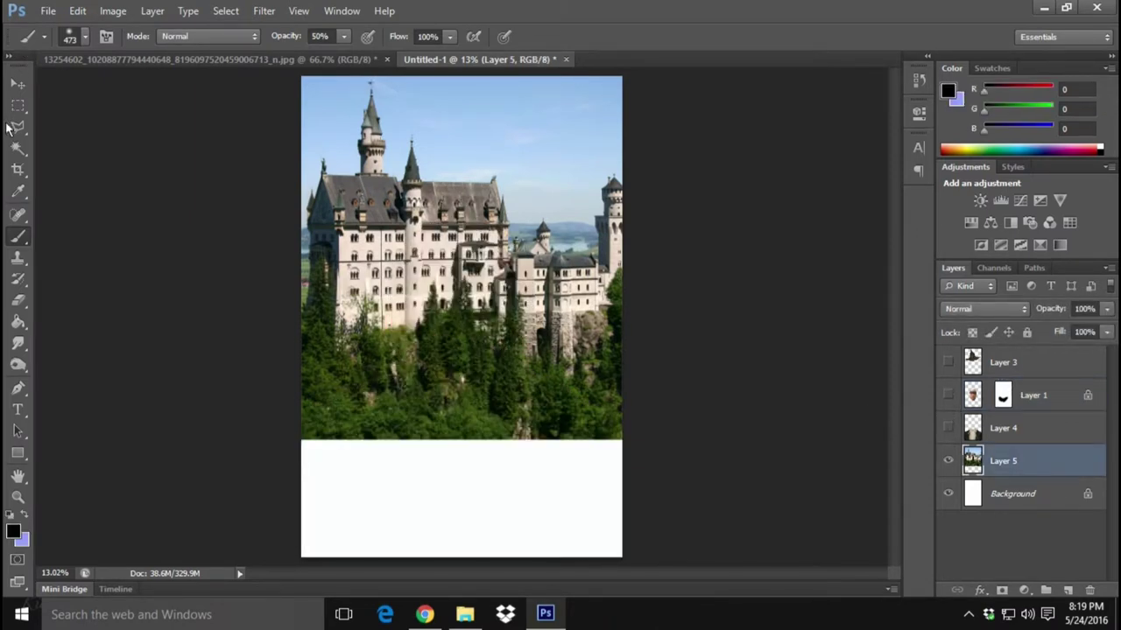
- Select the whole sky above the castle with the Magic Wand in add mode
left_click(17, 147)
left_click(481, 127)
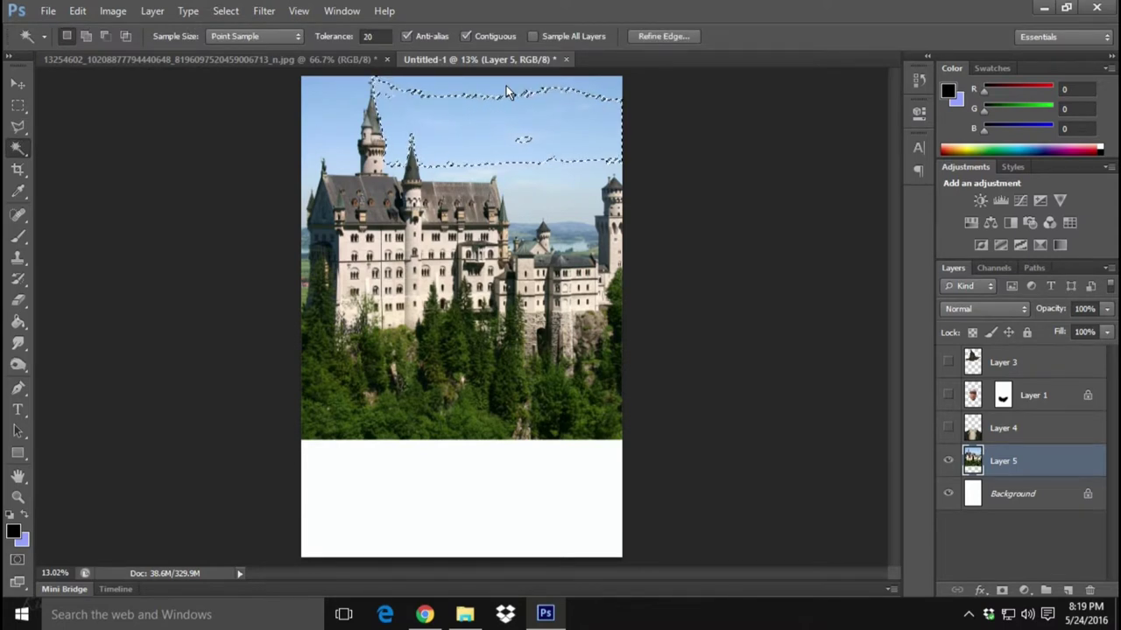
left_click(410, 126, "shift")
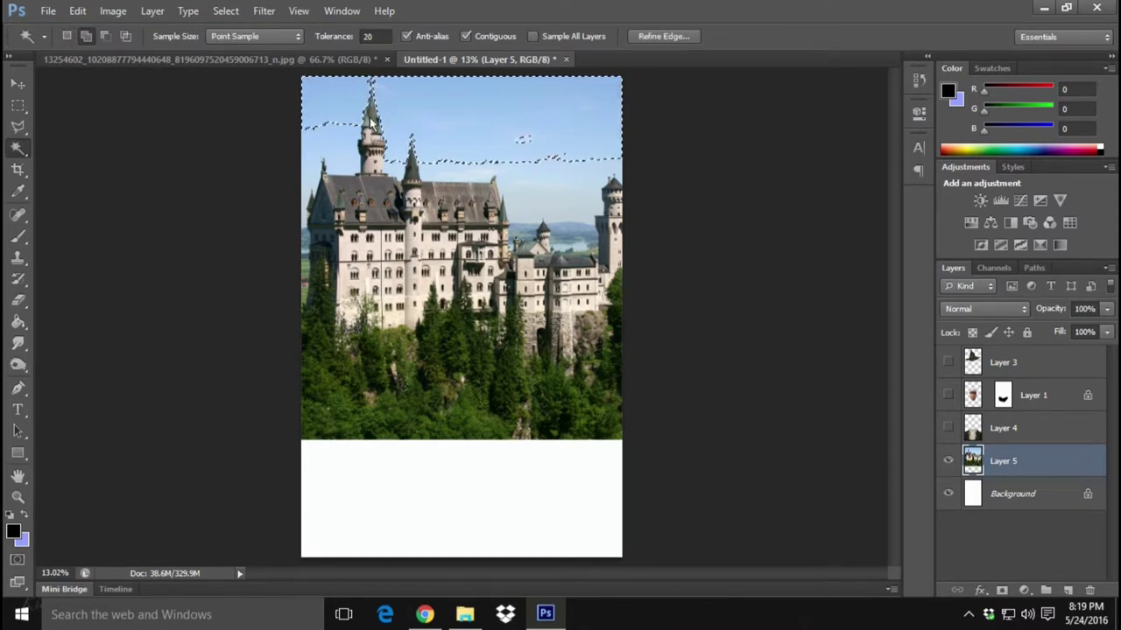
left_click(324, 148)
left_click(398, 166)
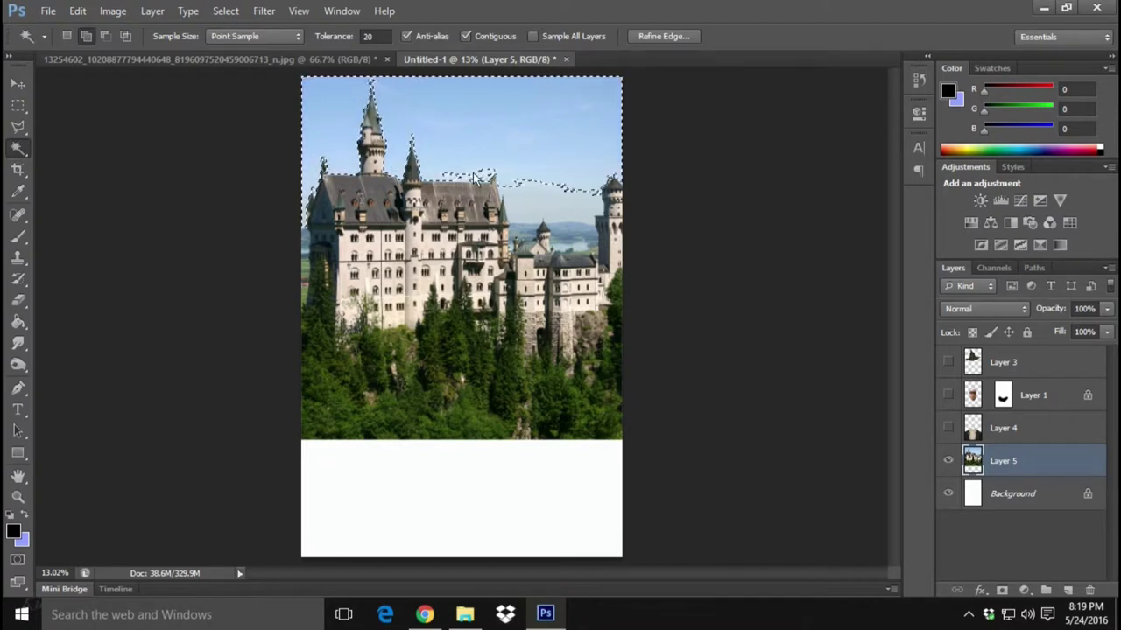
left_click(527, 202)
left_click(527, 206)
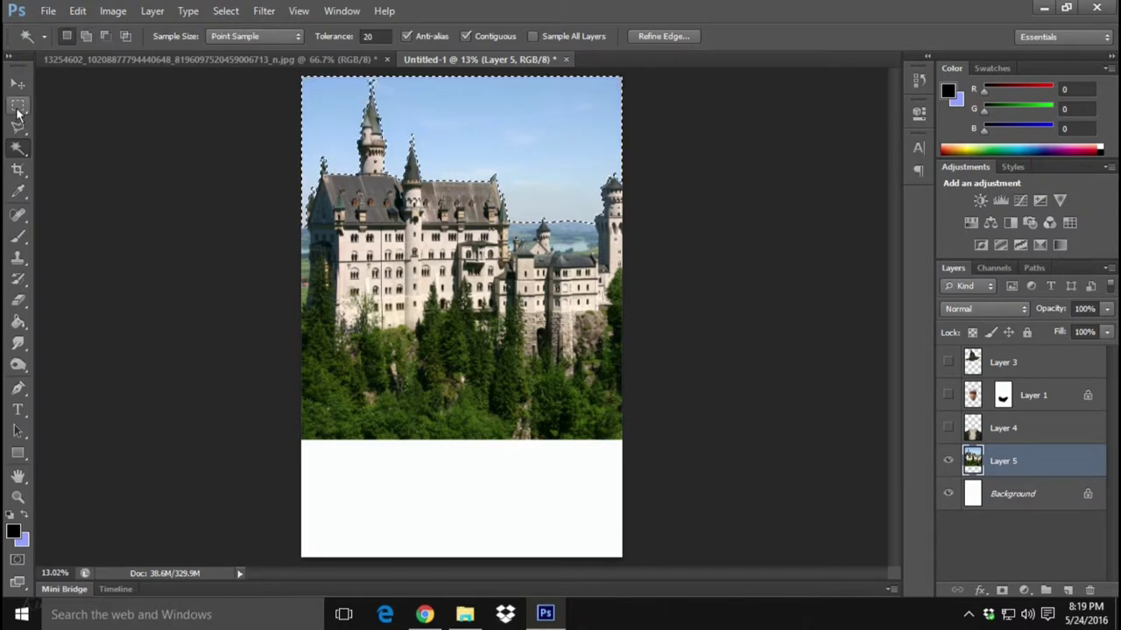
- Feather the sky selection by 0.2 px and delete the sky from the castle layer
left_click(662, 35)
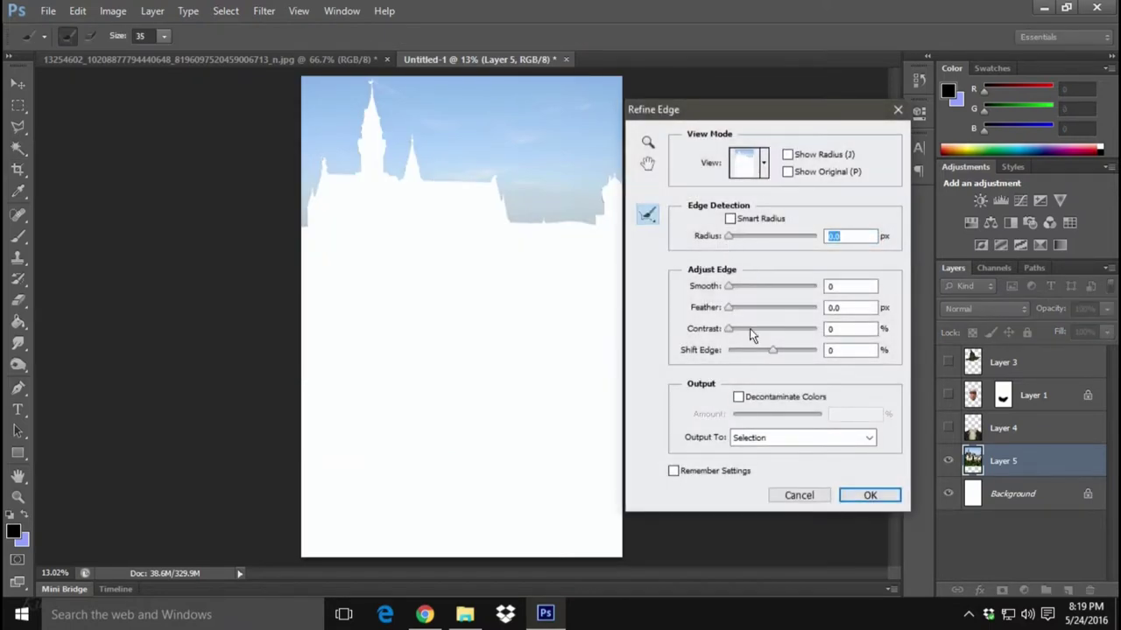
left_click_drag(728, 308, 735, 289)
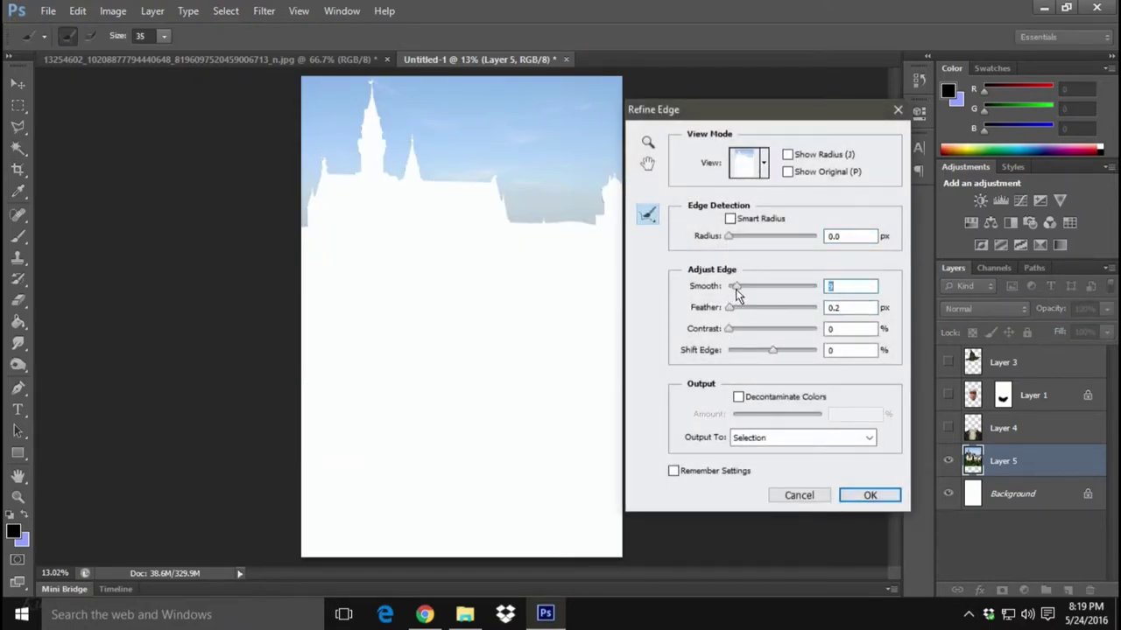
left_click(865, 494)
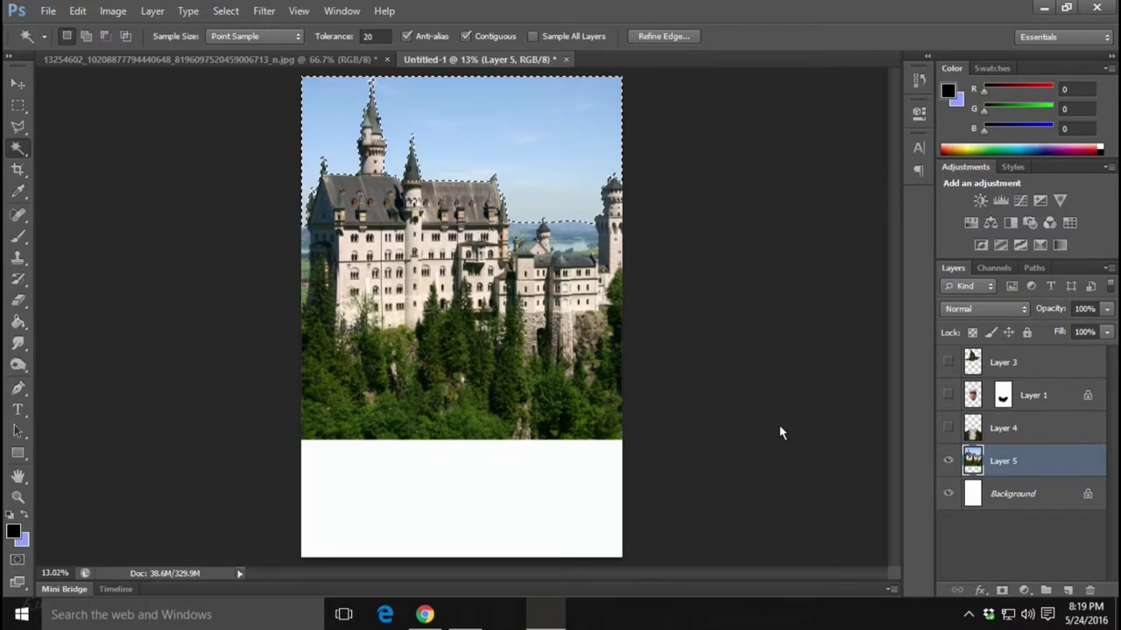
key("Delete")
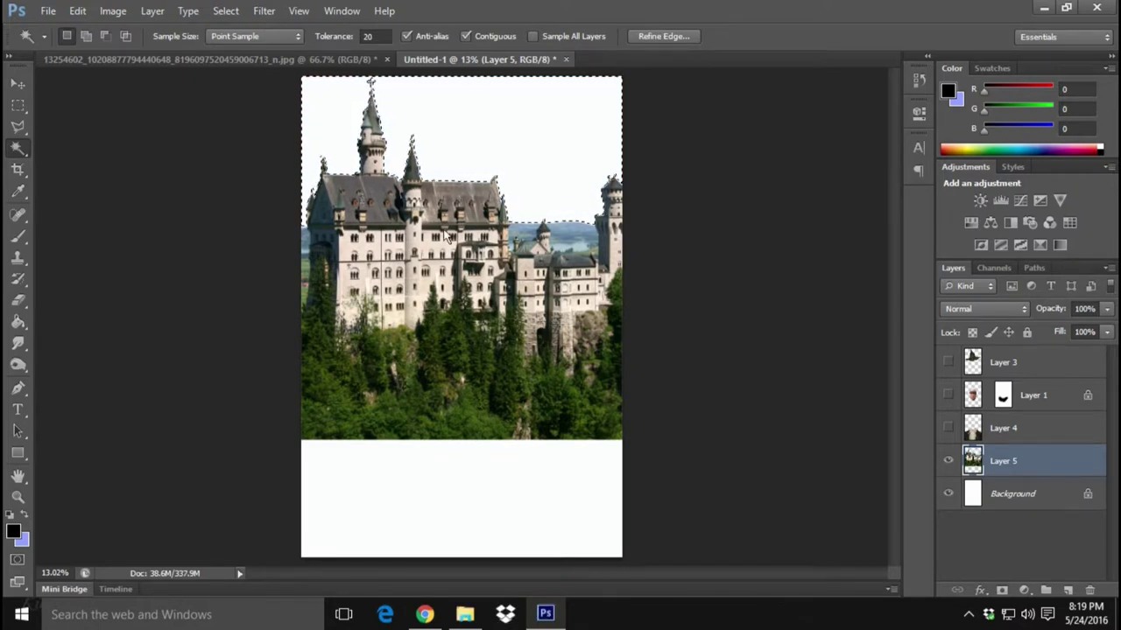
- Deselect and switch to Chrome showing the castle image
left_click(225, 10)
left_click(242, 42)
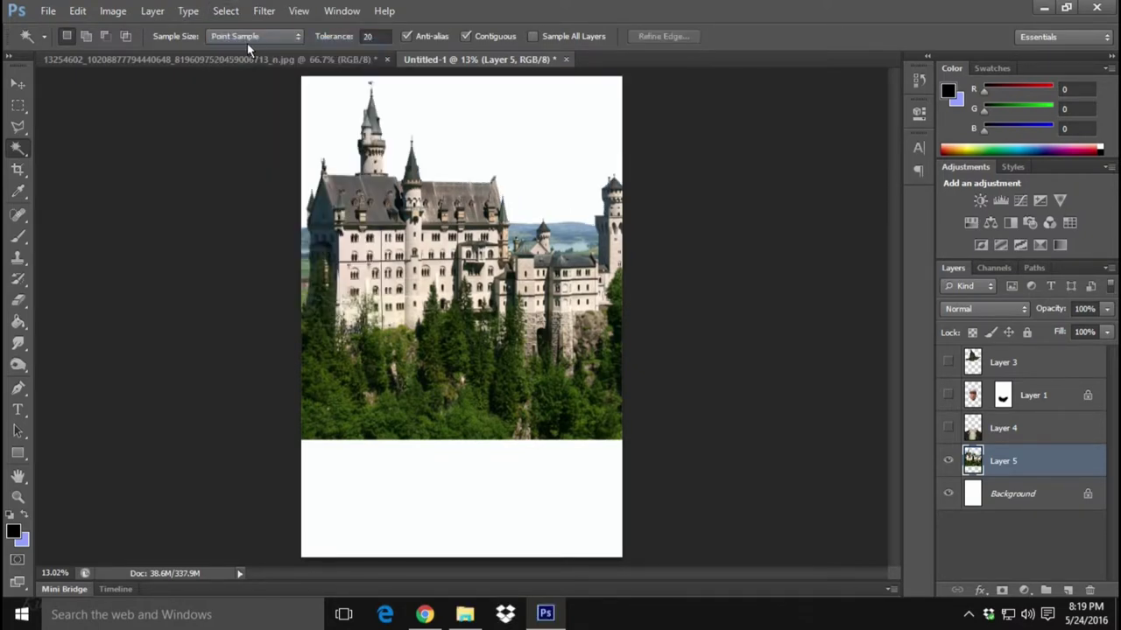
left_click(424, 614)
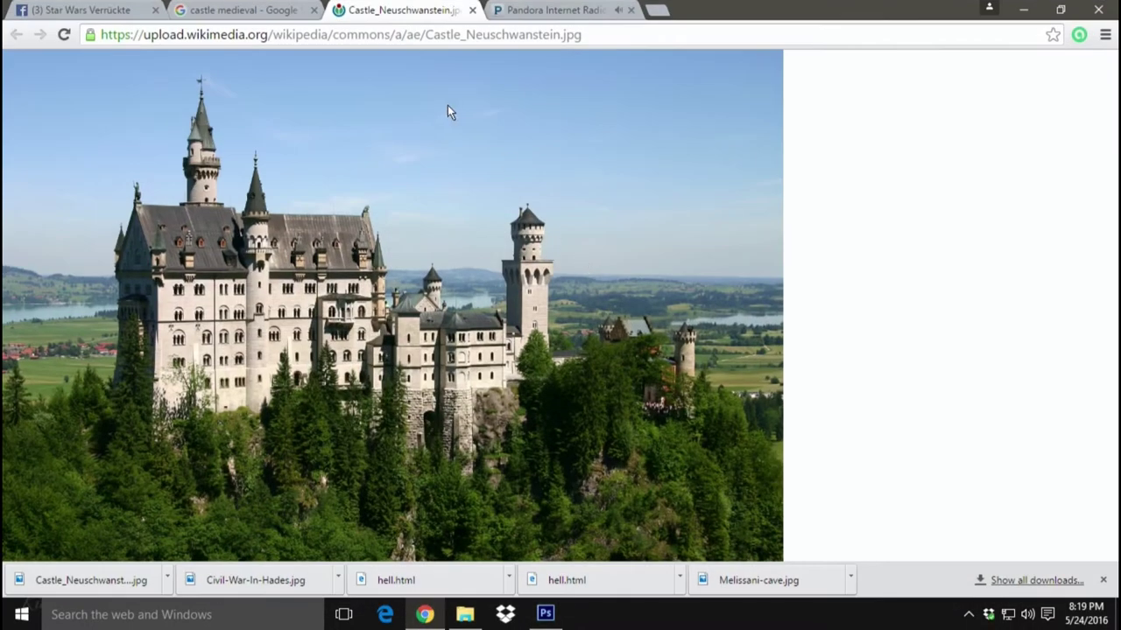
- Close the Castle_Neuschwanstein tab and search Google Images for 'magical sky'
left_click(472, 10)
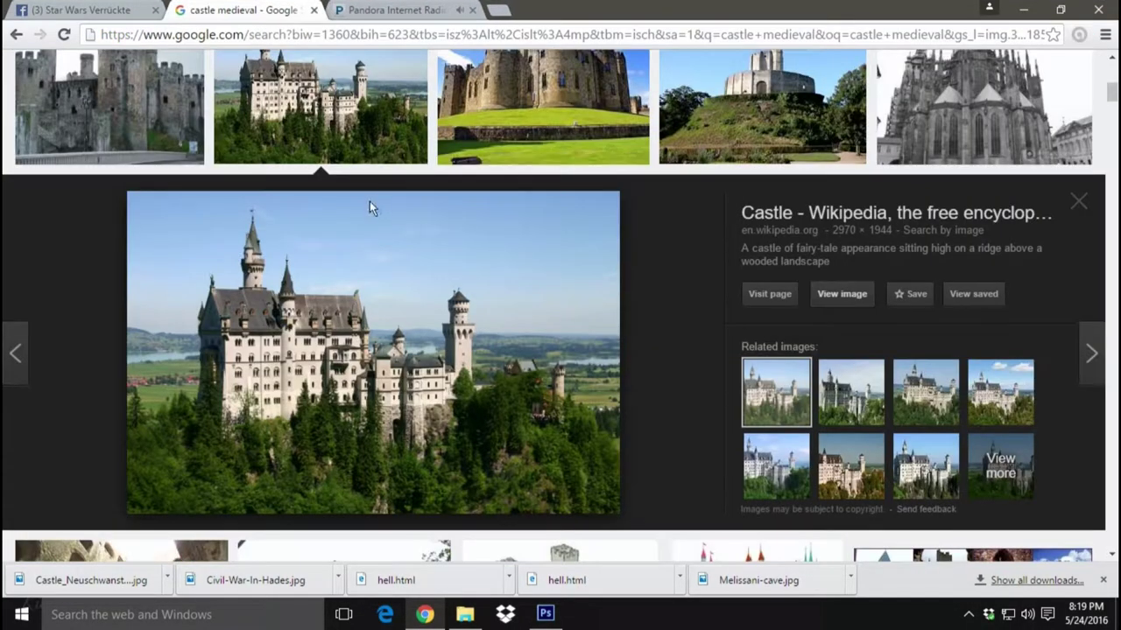
scroll(237, 108, "up", 1)
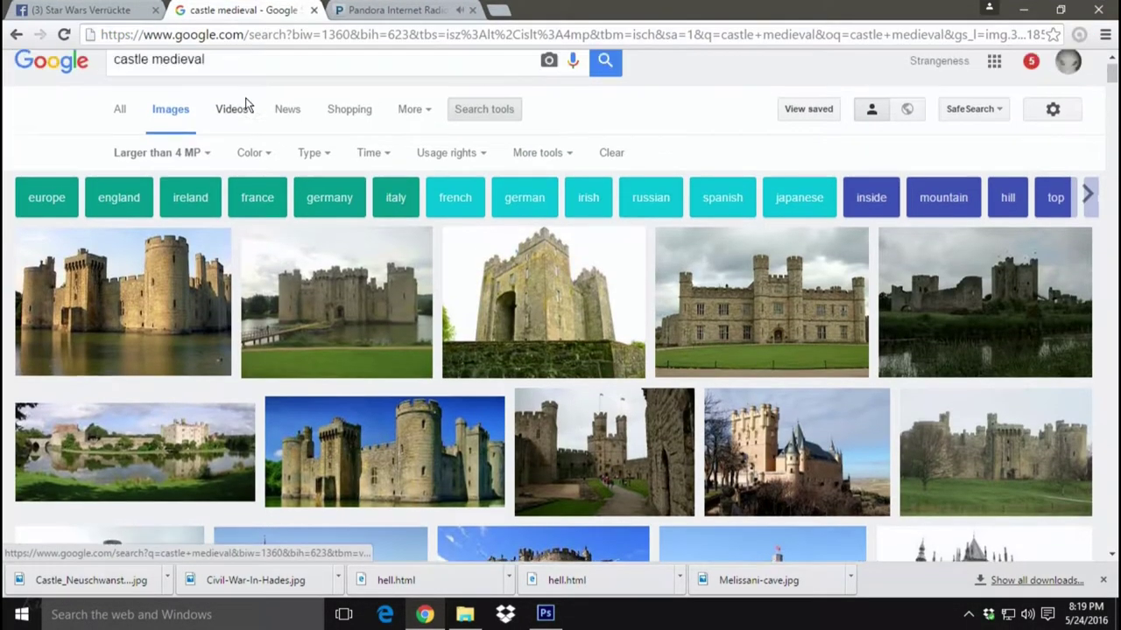
triple_click(258, 76)
type("magical sky")
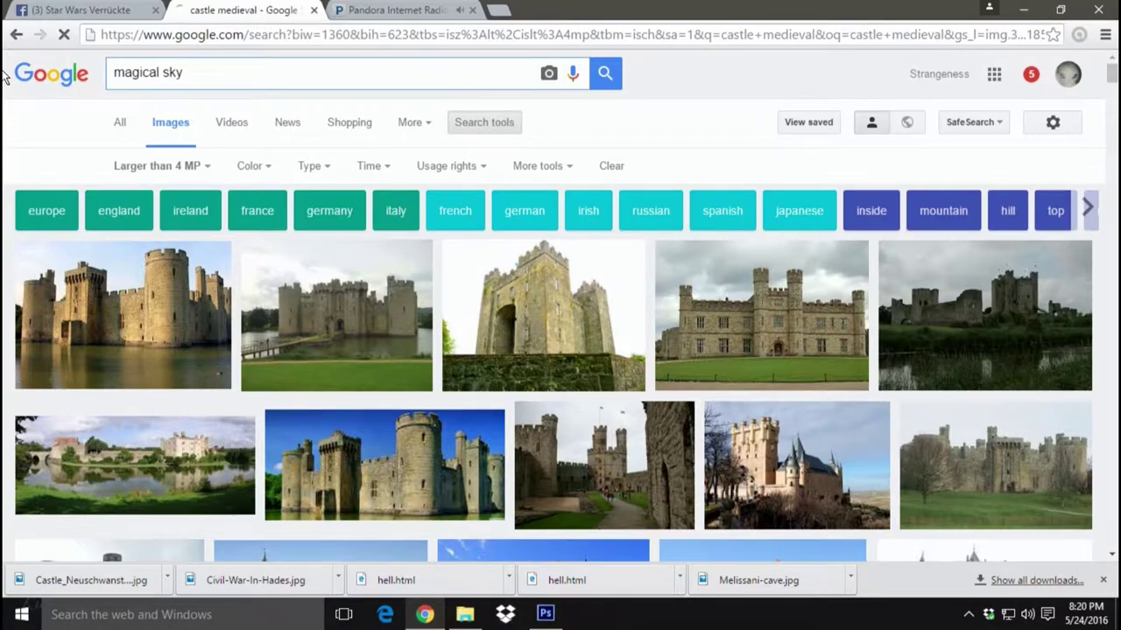
key("Return")
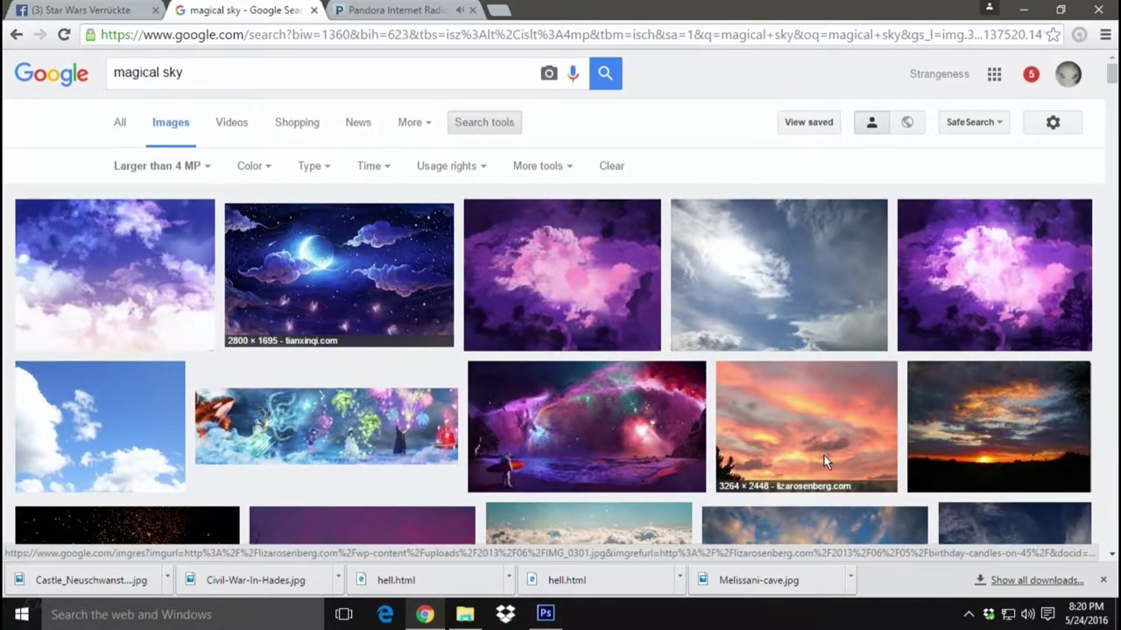
- Scroll through the magical sky image results looking for a replacement sky
scroll(824, 455, "down", 2)
scroll(824, 455, "down", 2)
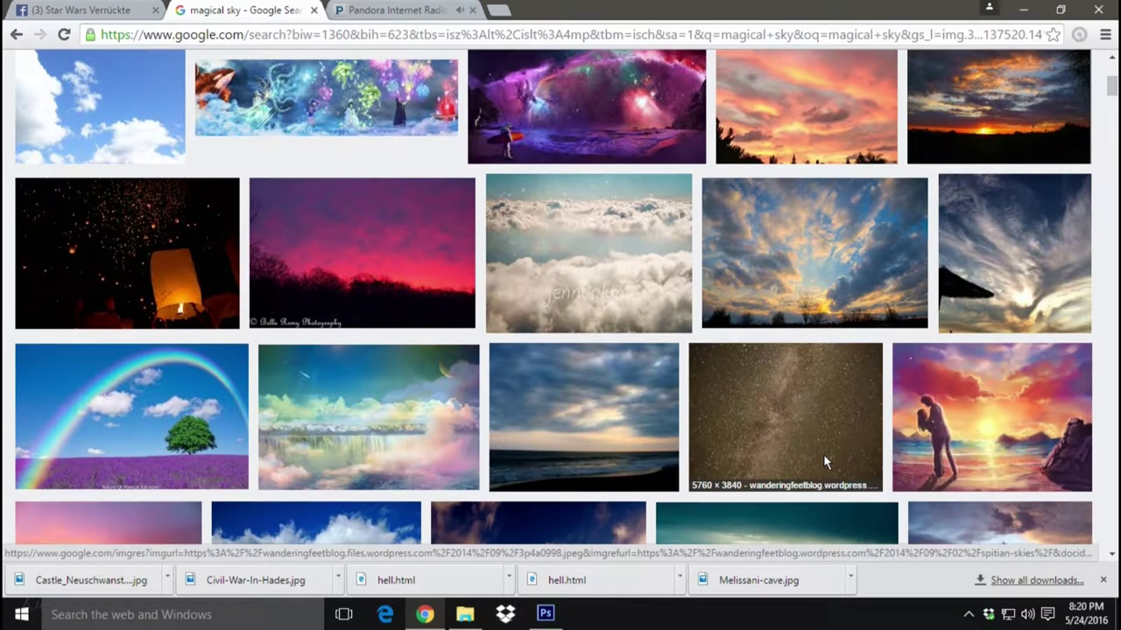
scroll(823, 462, "down", 1)
scroll(823, 462, "down", 2)
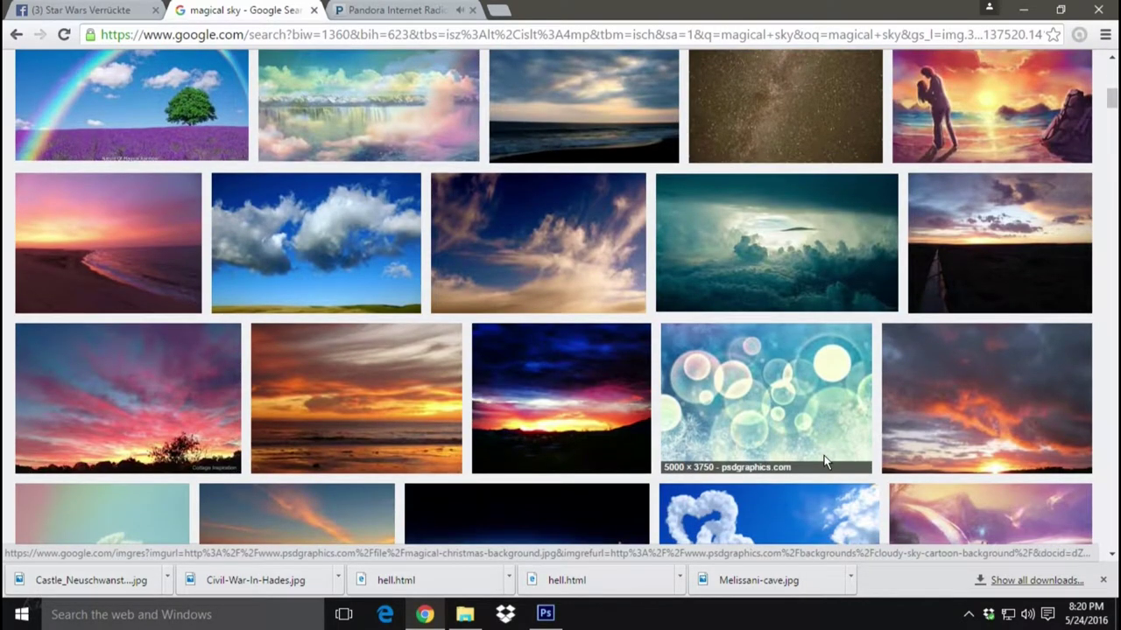
scroll(823, 462, "down", 3)
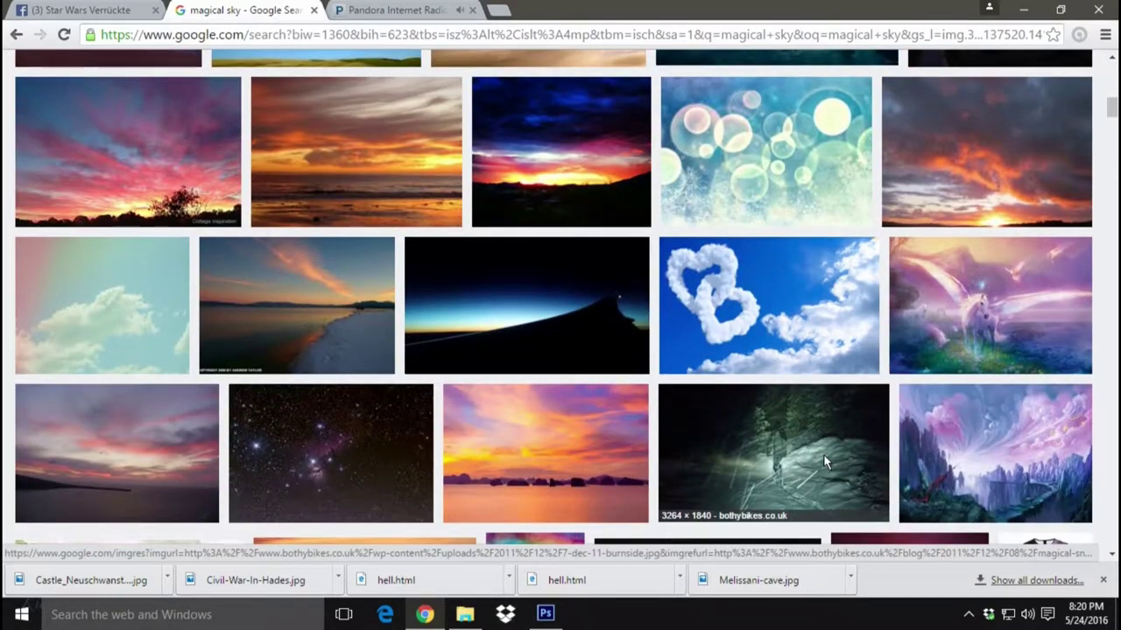
scroll(823, 463, "down", 4)
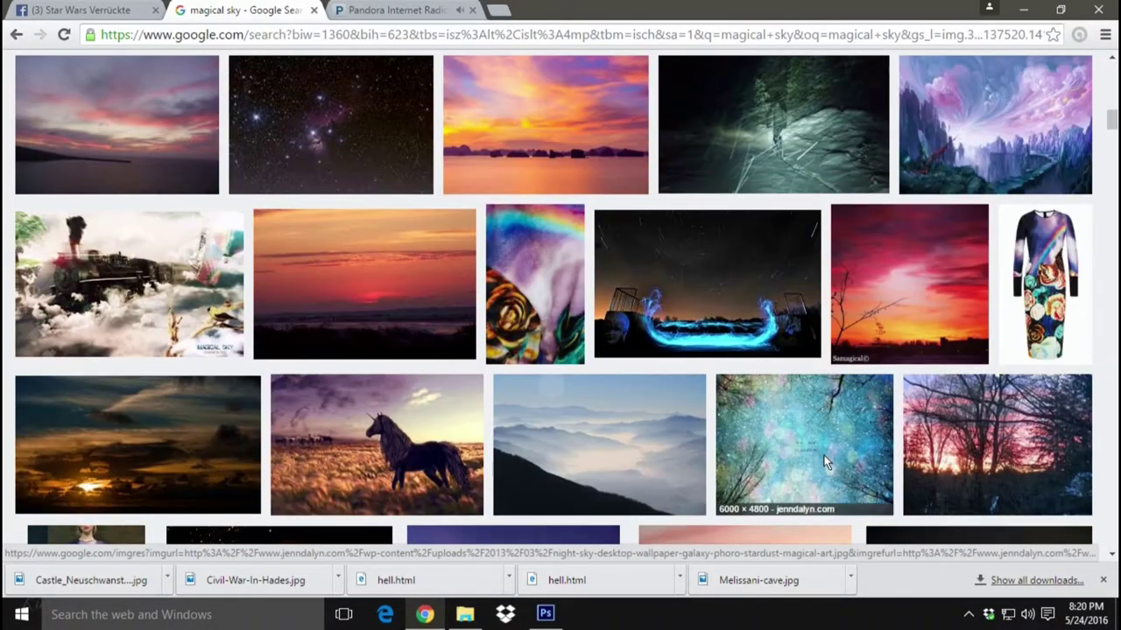
scroll(824, 455, "down", 4)
scroll(823, 453, "down", 1)
scroll(823, 454, "down", 1)
scroll(822, 453, "down", 4)
scroll(824, 461, "up", 2)
scroll(823, 461, "up", 1)
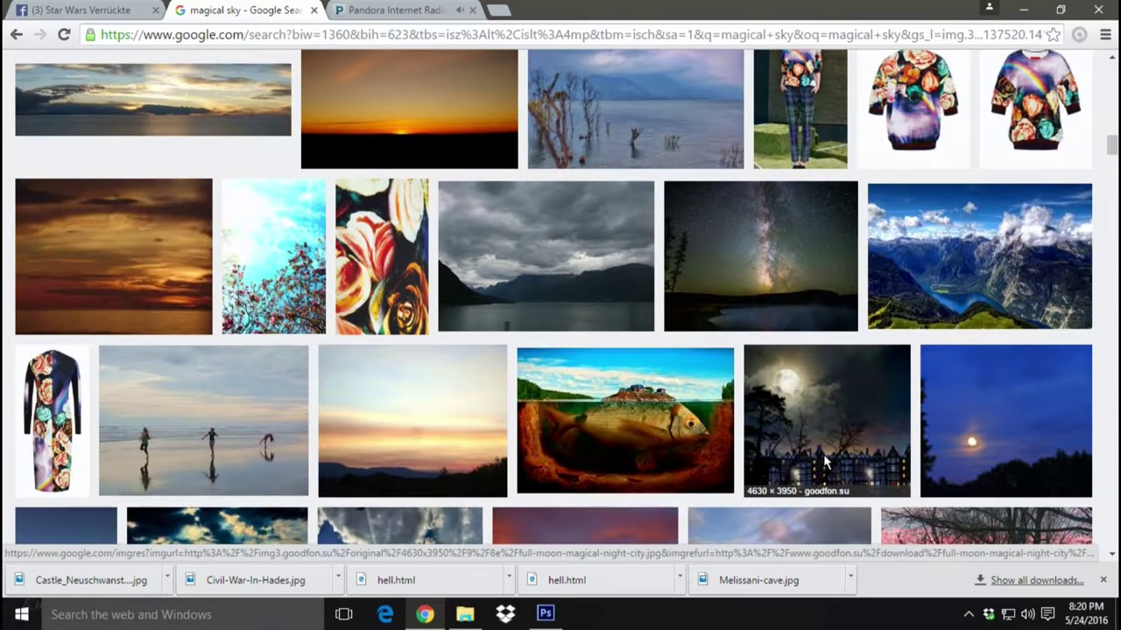
scroll(823, 460, "down", 5)
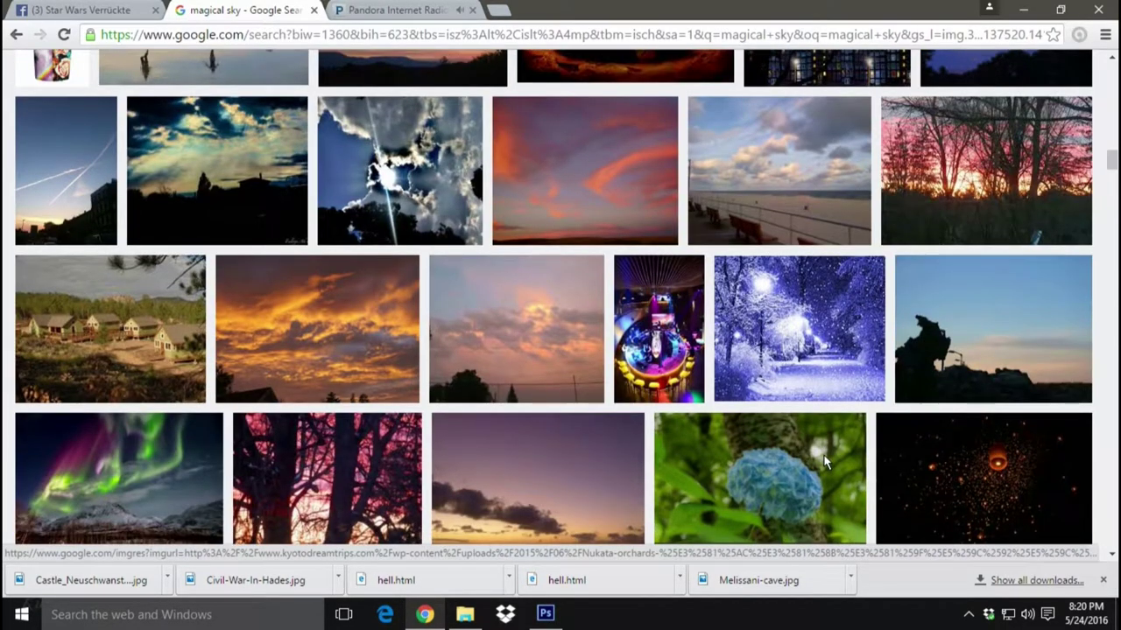
scroll(823, 463, "down", 1)
scroll(823, 462, "down", 5)
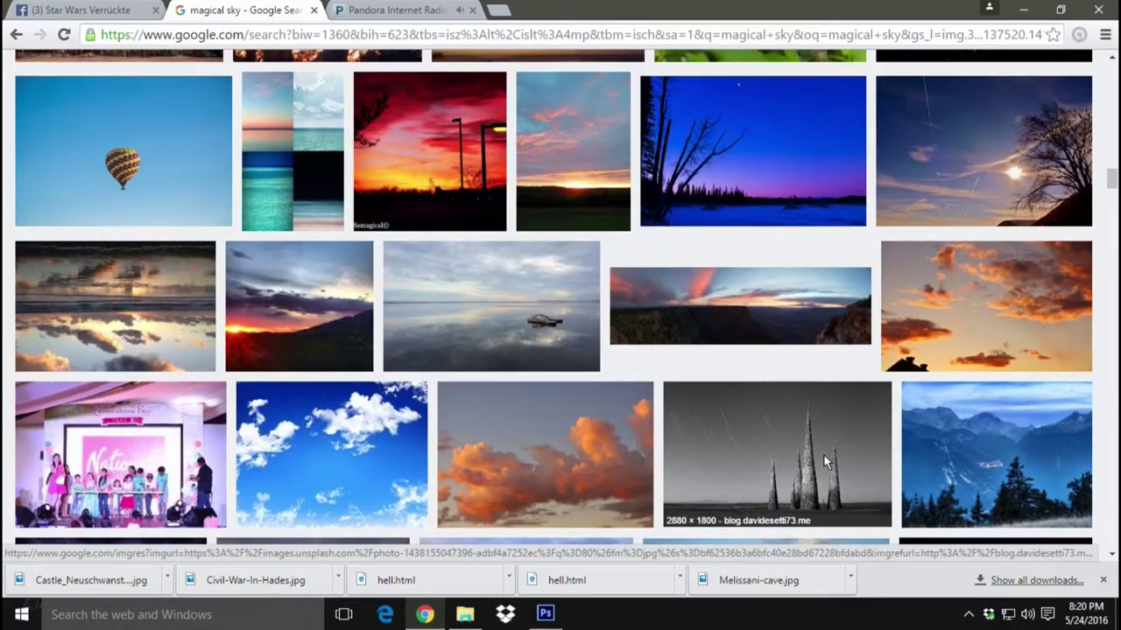
scroll(823, 462, "down", 5)
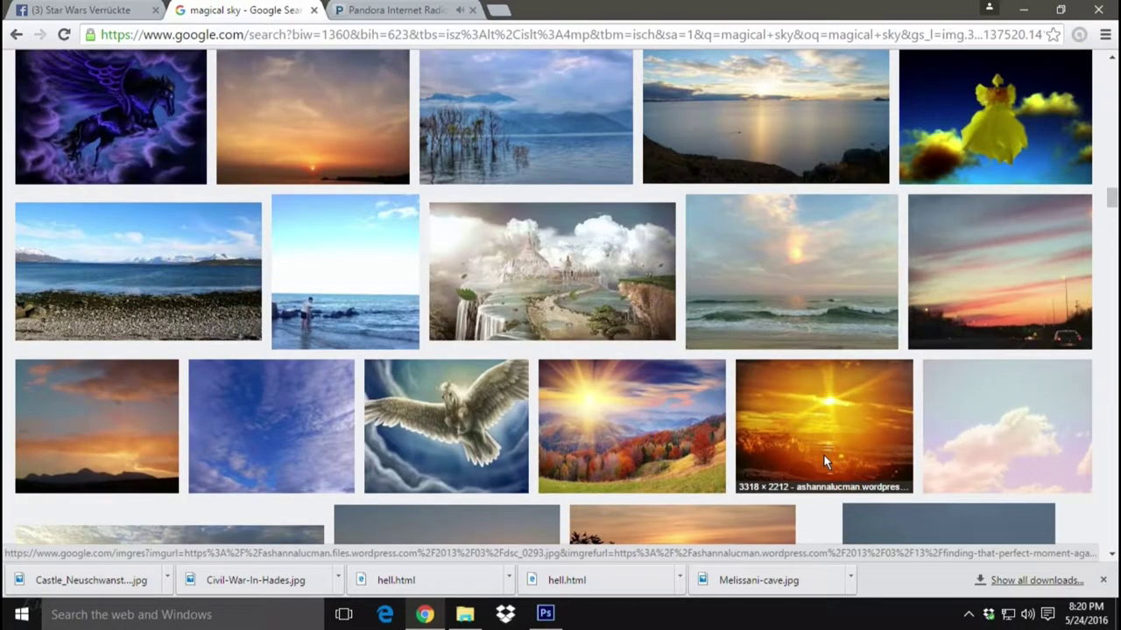
scroll(823, 462, "down", 5)
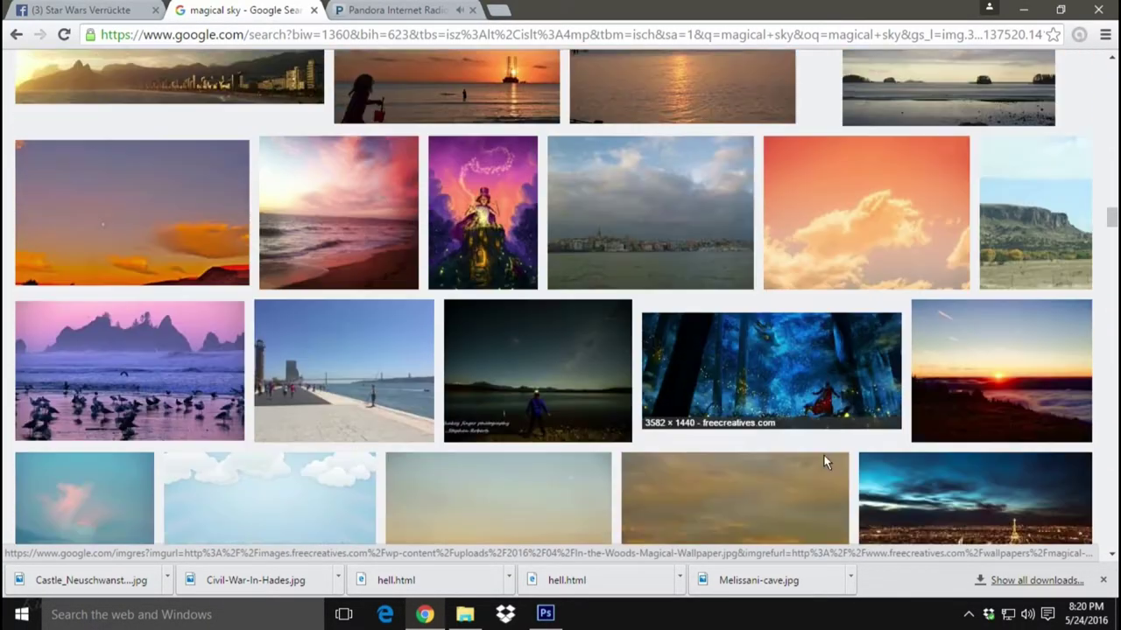
scroll(823, 462, "down", 2)
scroll(823, 462, "down", 5)
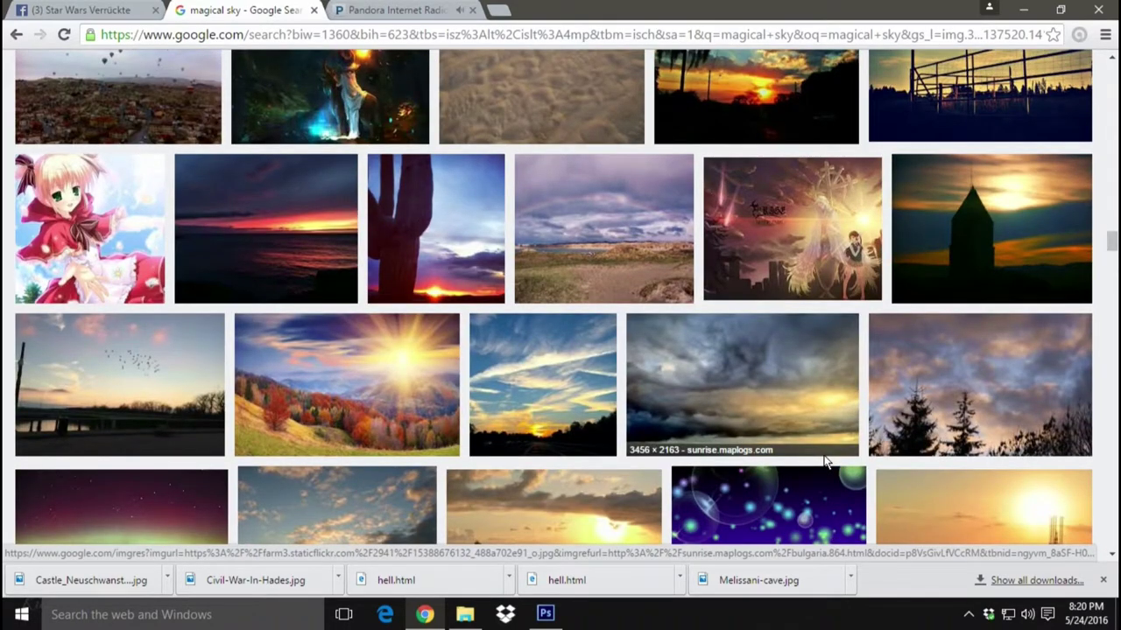
scroll(823, 457, "down", 5)
scroll(824, 455, "down", 4)
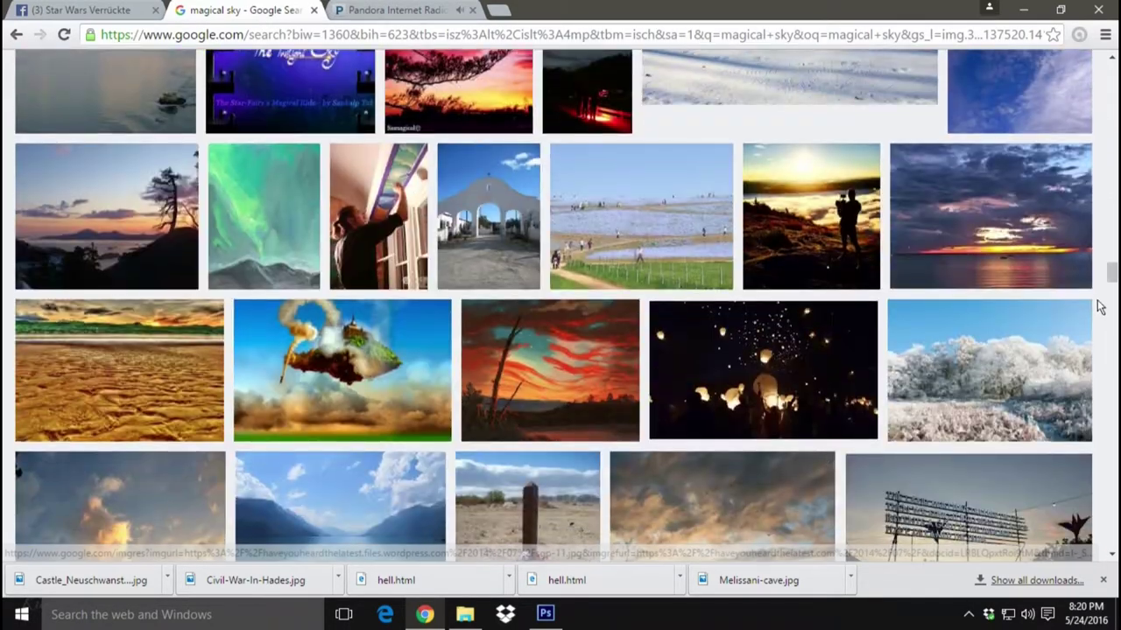
left_click_drag(1112, 273, 1112, 70)
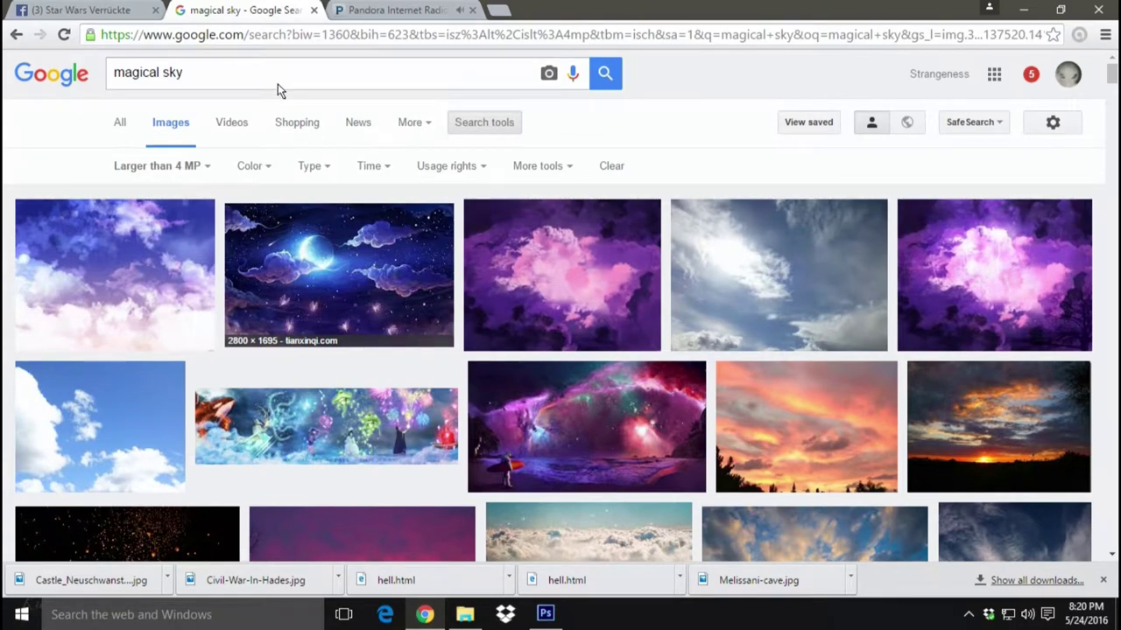
- Open the full-size cloudy blue sky image and save it as fantastic-blue-sky.jpg
left_click(781, 289)
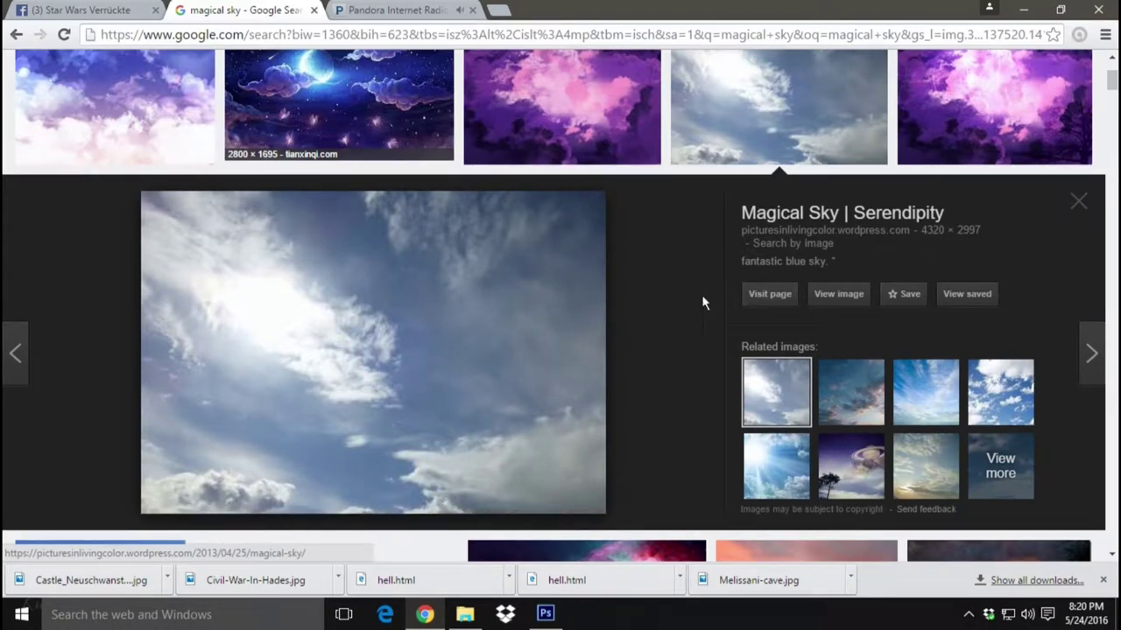
scroll(683, 358, "up", 2)
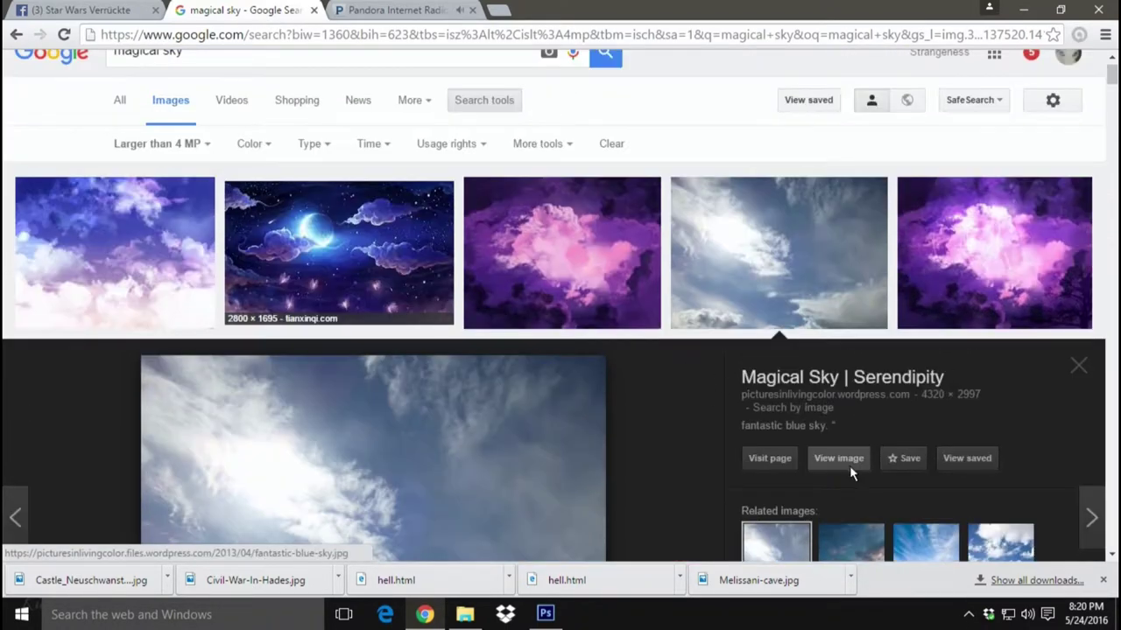
left_click(849, 463)
right_click(395, 266)
left_click(442, 298)
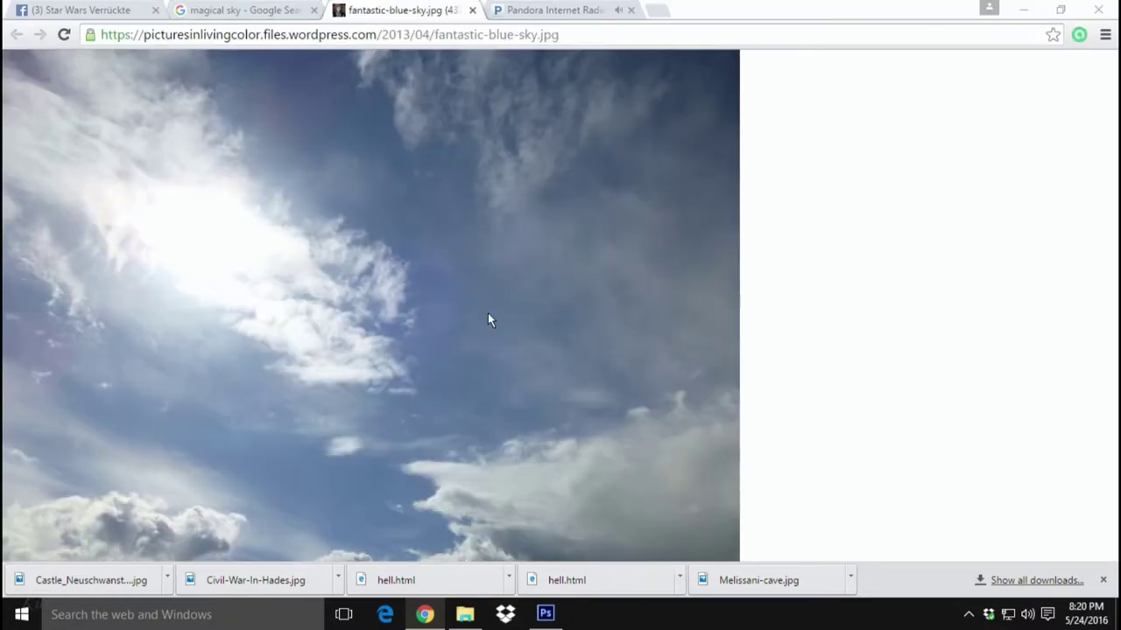
left_click(634, 453)
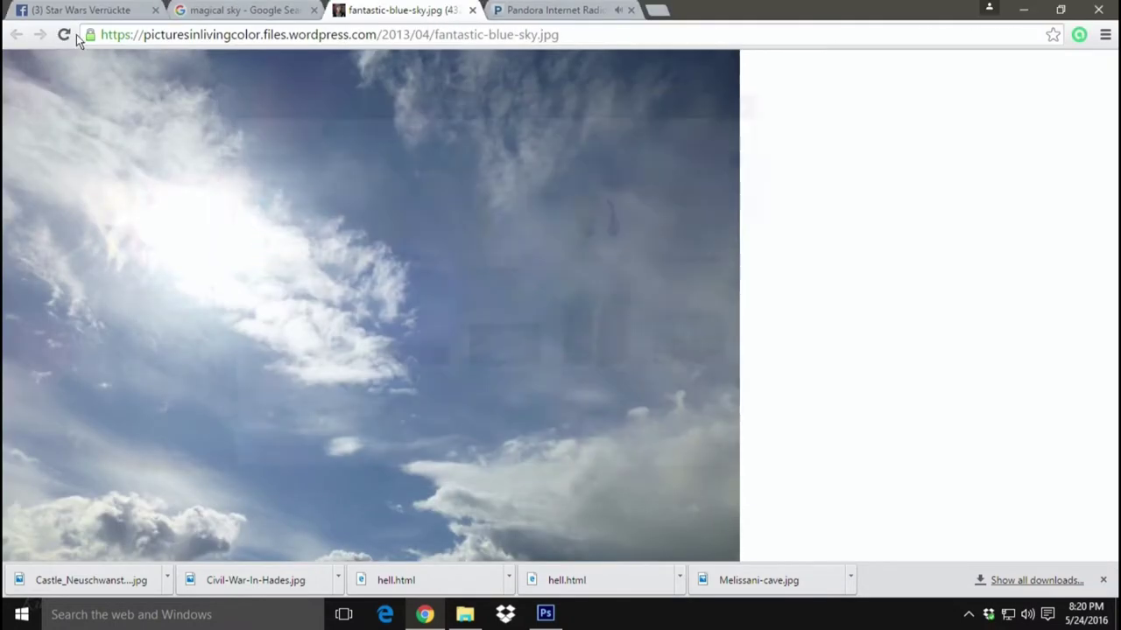
- Close the image tab and scroll back through the magical sky results
left_click(473, 9)
scroll(582, 204, "down", 4)
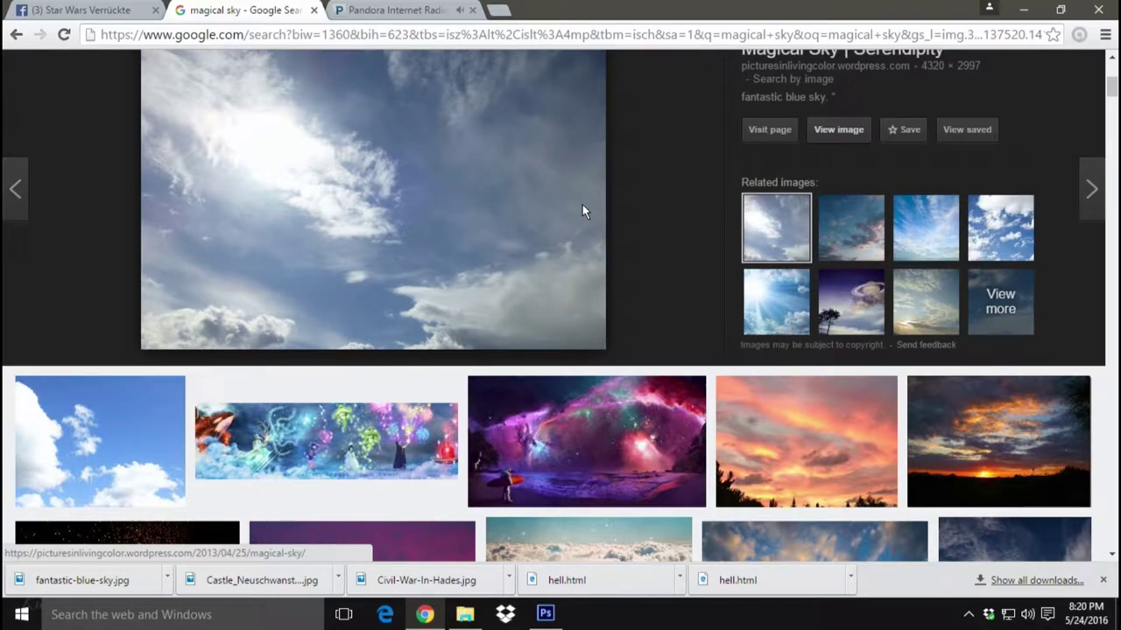
scroll(583, 207, "down", 4)
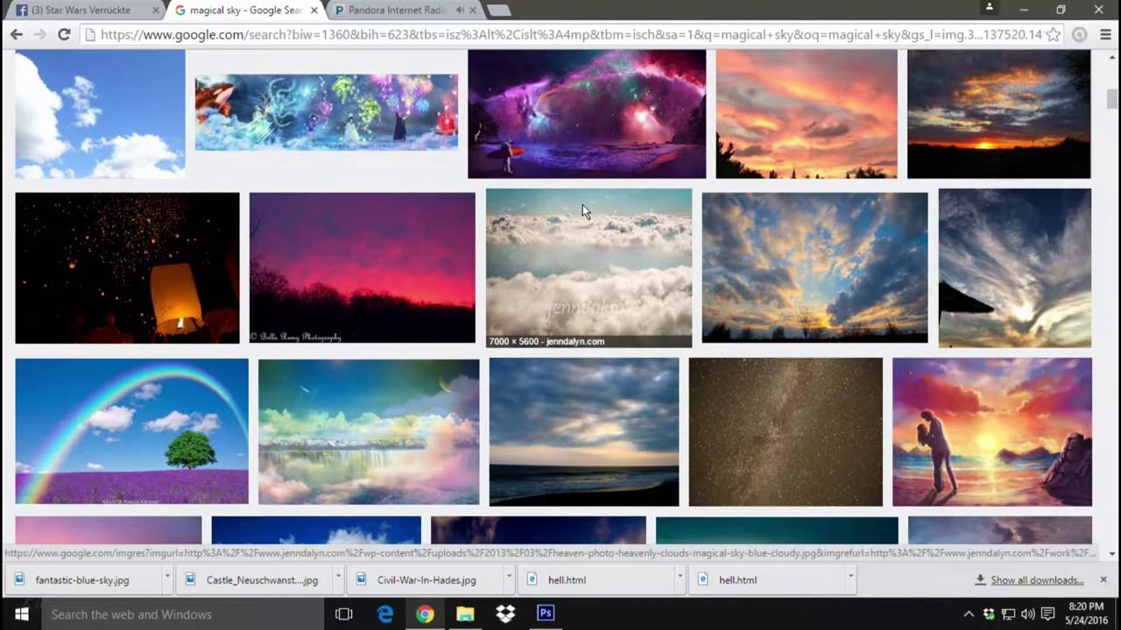
scroll(581, 203, "up", 5)
scroll(422, 183, "up", 3)
- Search Google Images for 'magical sky puffy clouds' and scroll the results
left_click(226, 77)
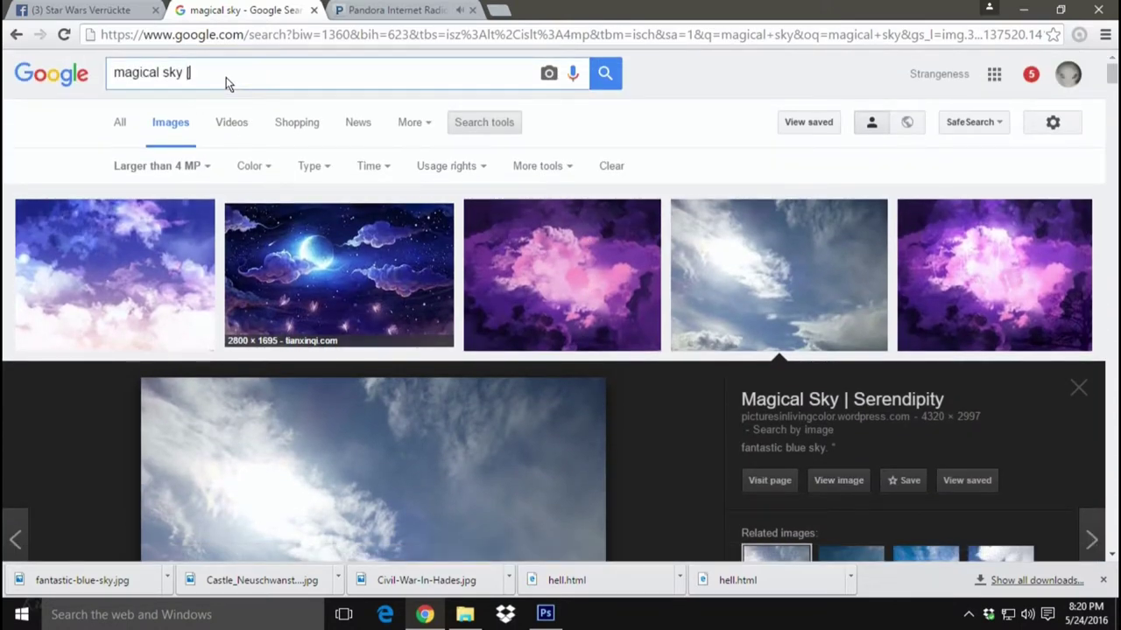
type("puffy clou")
type("ds")
key("Return")
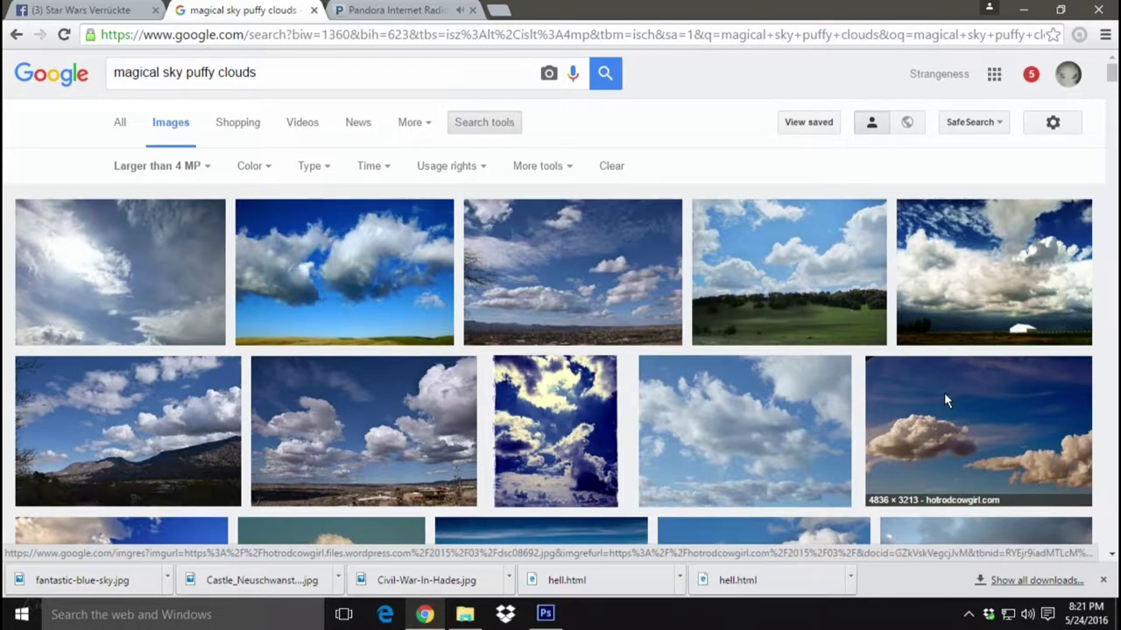
scroll(944, 401, "down", 3)
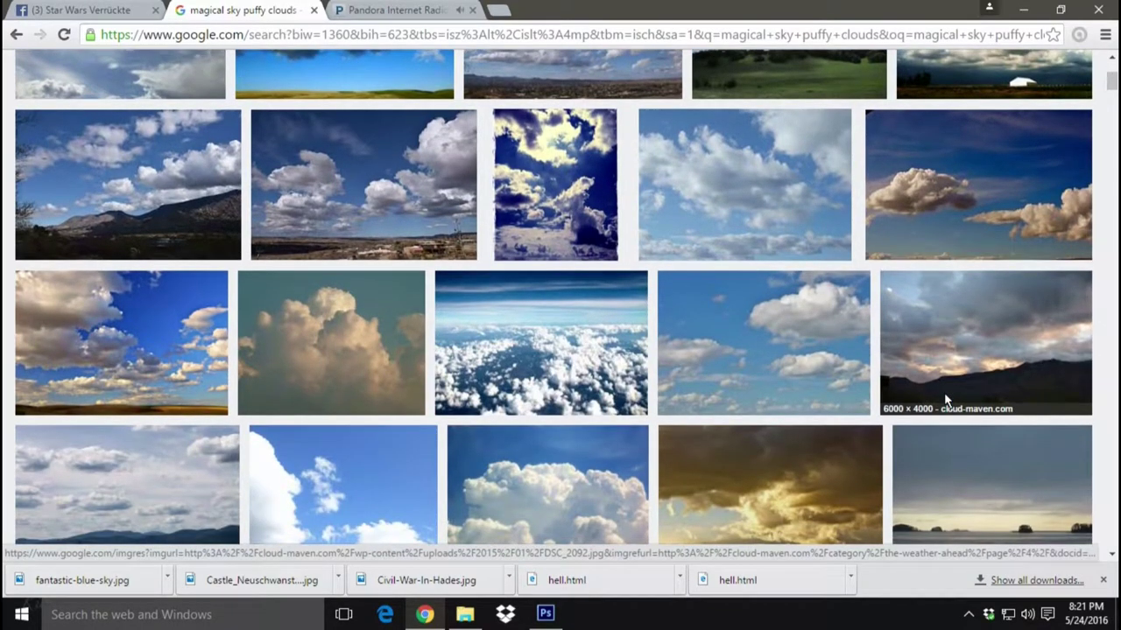
scroll(944, 400, "down", 3)
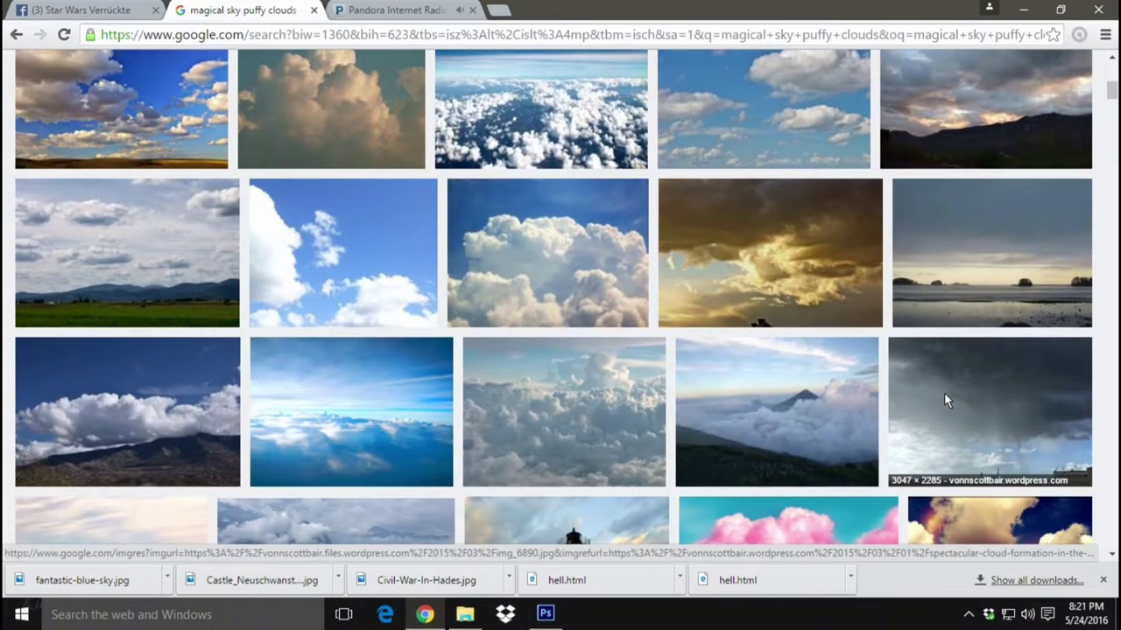
scroll(944, 400, "down", 4)
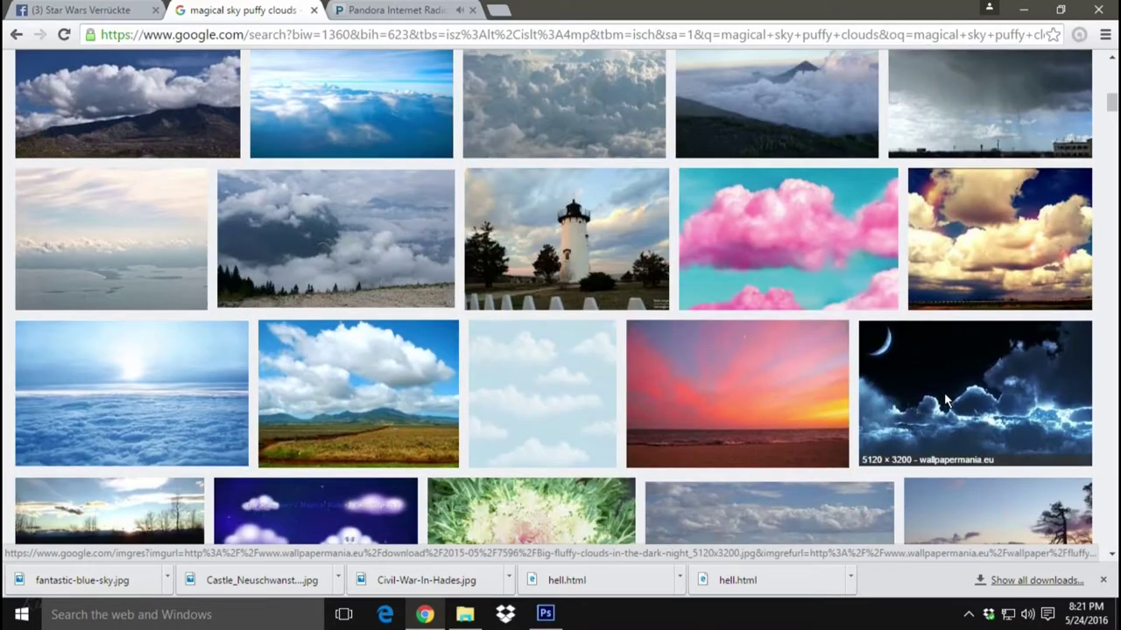
scroll(944, 401, "down", 5)
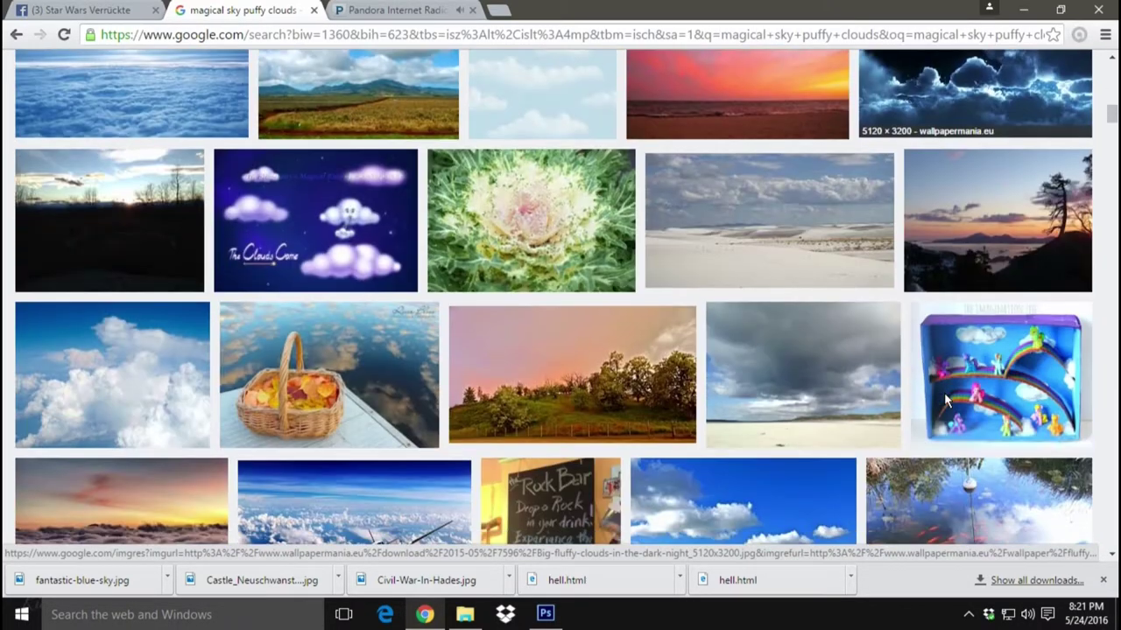
scroll(943, 401, "down", 5)
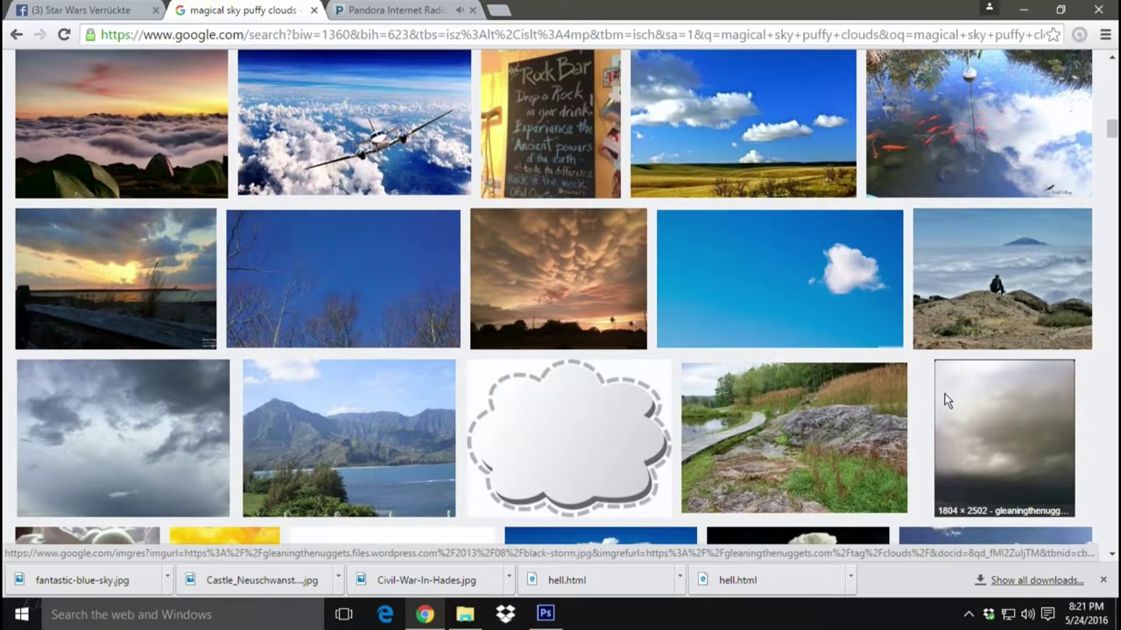
scroll(944, 400, "down", 5)
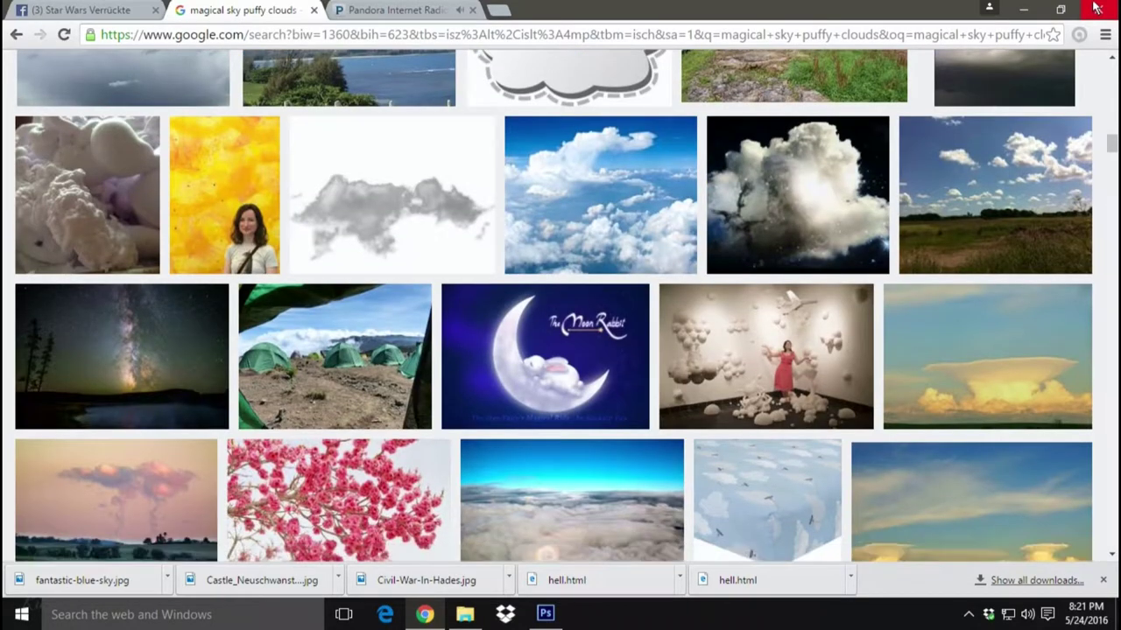
- Return to Photoshop and bring up the File > Open dialog for the Desktop
left_click(544, 613)
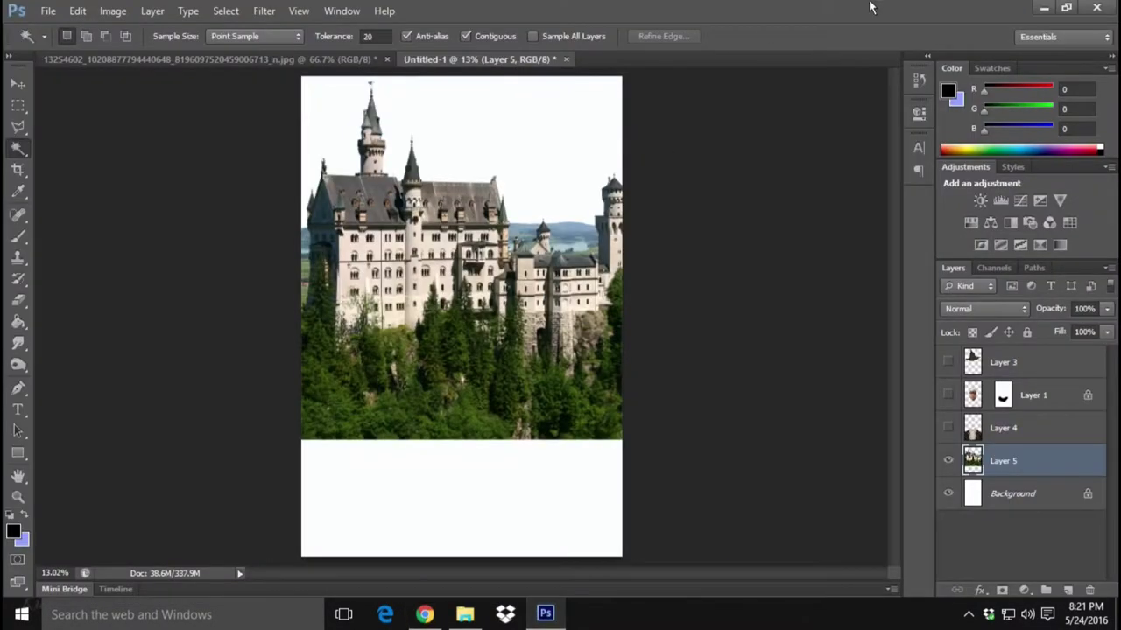
left_click(1043, 7)
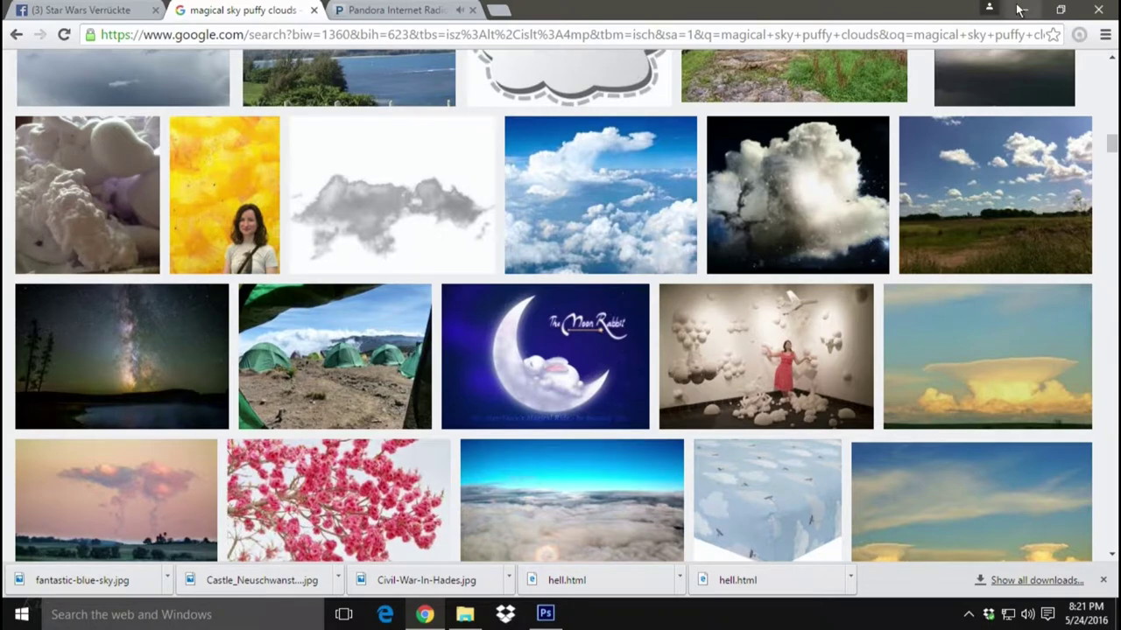
left_click(545, 614)
left_click(49, 11)
left_click(65, 44)
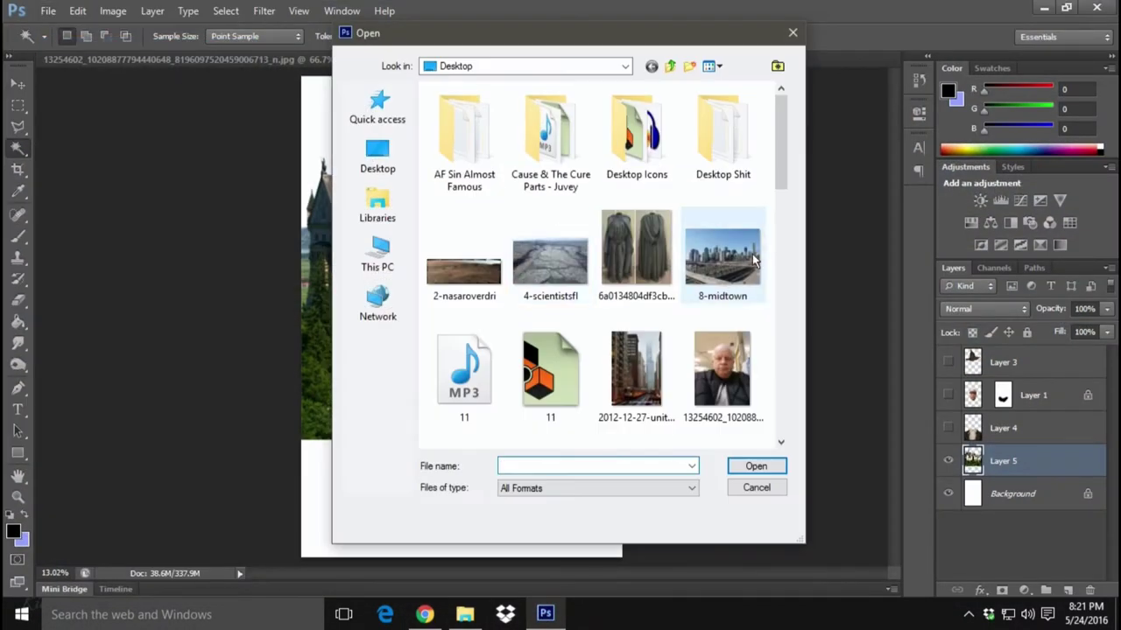
- Open fantastic-blue-sky.jpg, copy the whole image, and close it
left_click_drag(774, 154, 779, 281)
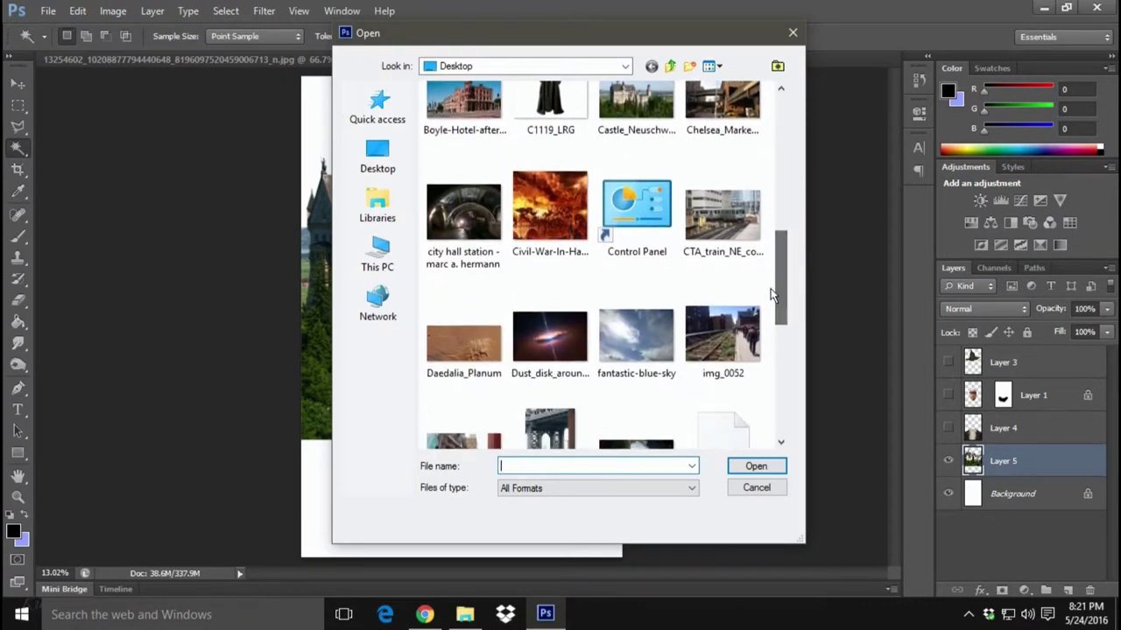
double_click(632, 350)
left_click(228, 13)
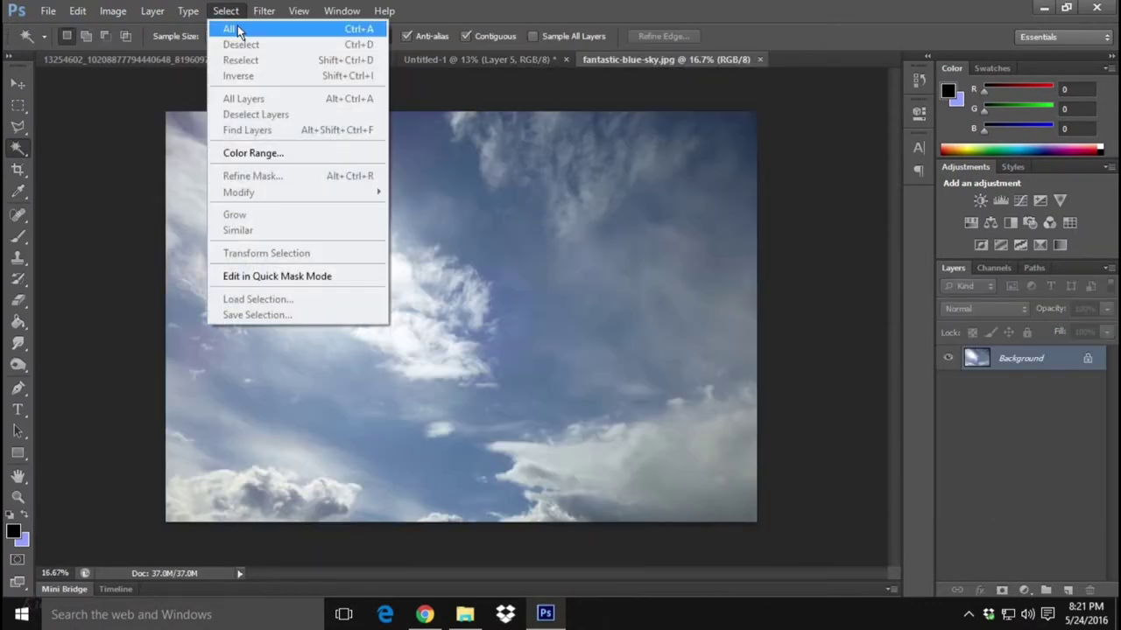
left_click(78, 11)
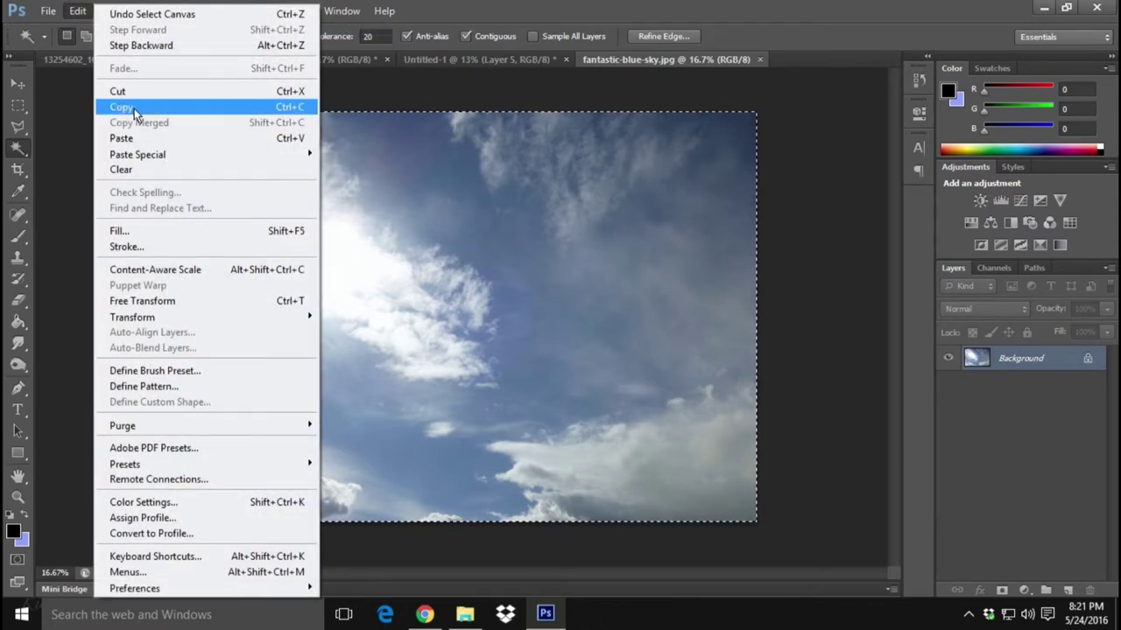
left_click(134, 107)
left_click(758, 60)
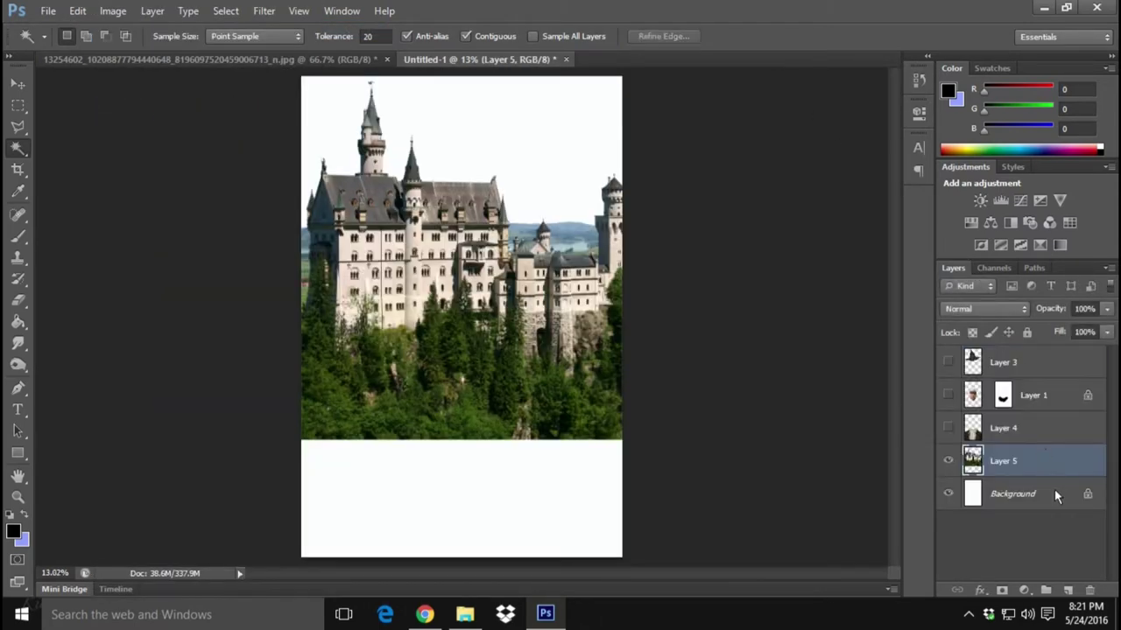
- Paste the sky above Background and move it up behind the castle
left_click(1024, 494)
left_click(77, 10)
left_click(117, 137)
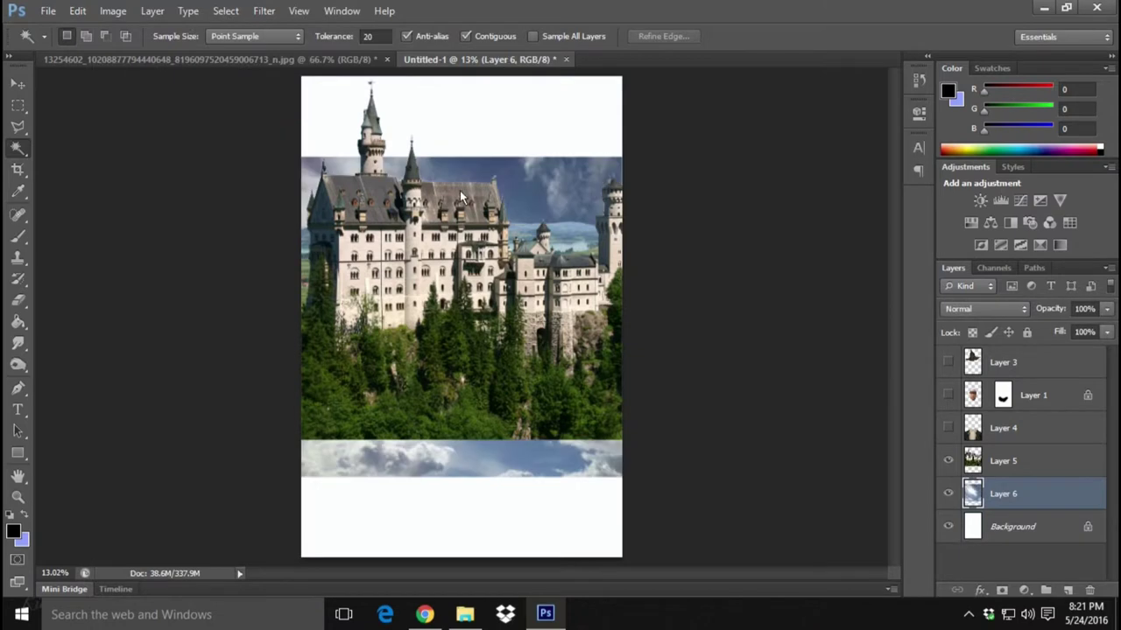
key("v")
mouse_move(495, 181)
left_mouse_down()
mouse_move(545, 67)
mouse_move(528, 48)
left_mouse_up()
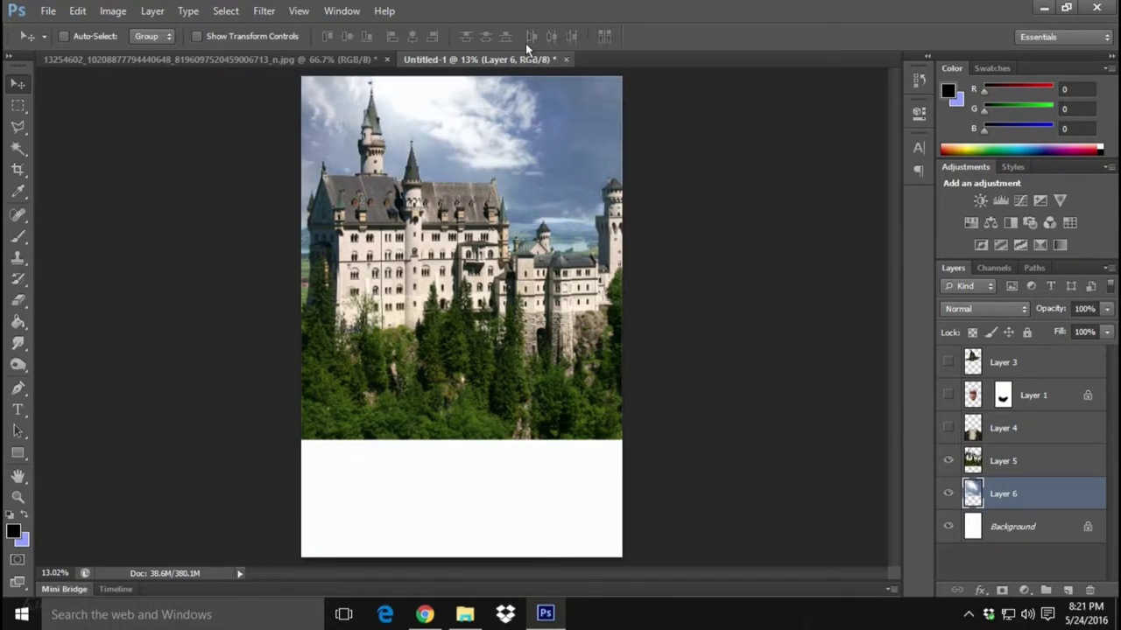
left_click_drag(534, 96, 538, 132)
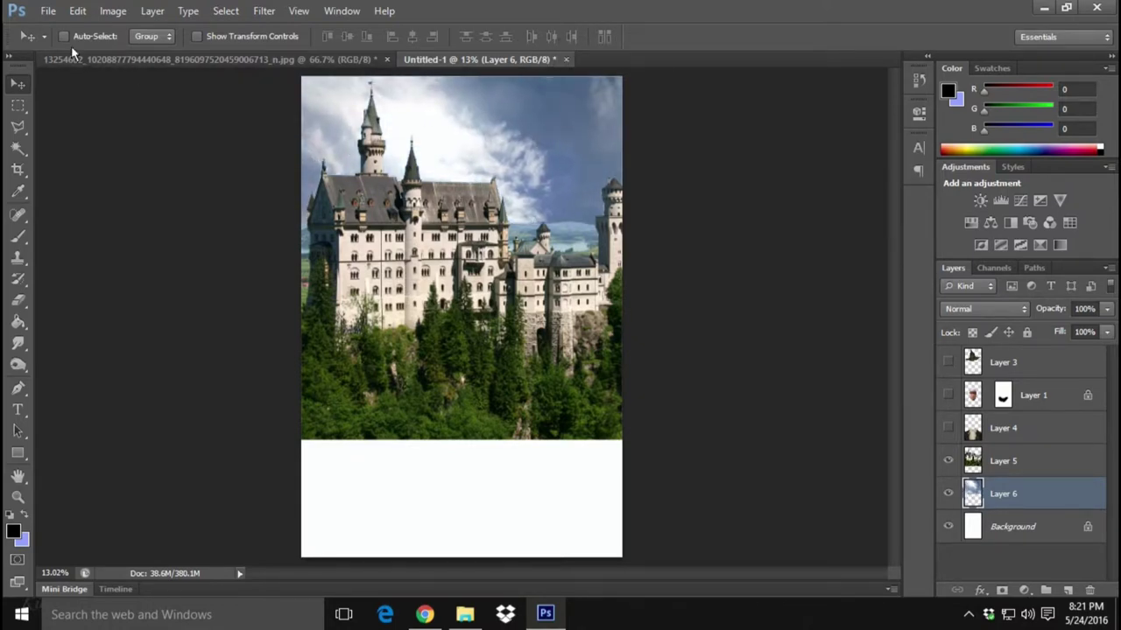
- Flip the sky layer horizontally and fine-tune its position behind the towers
left_click(77, 10)
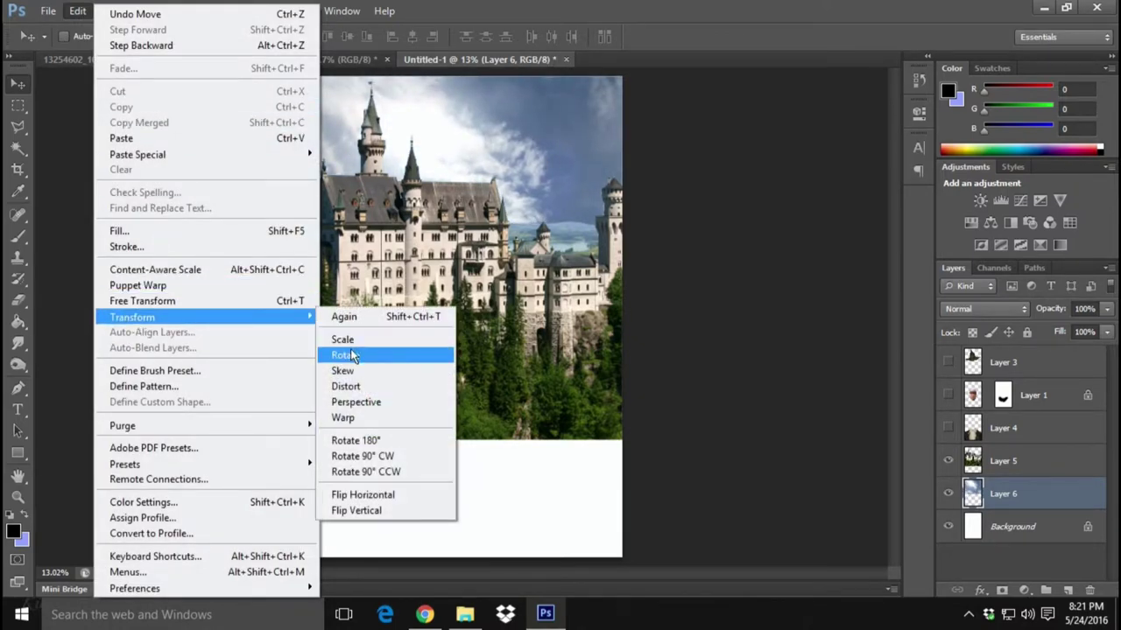
left_click(386, 495)
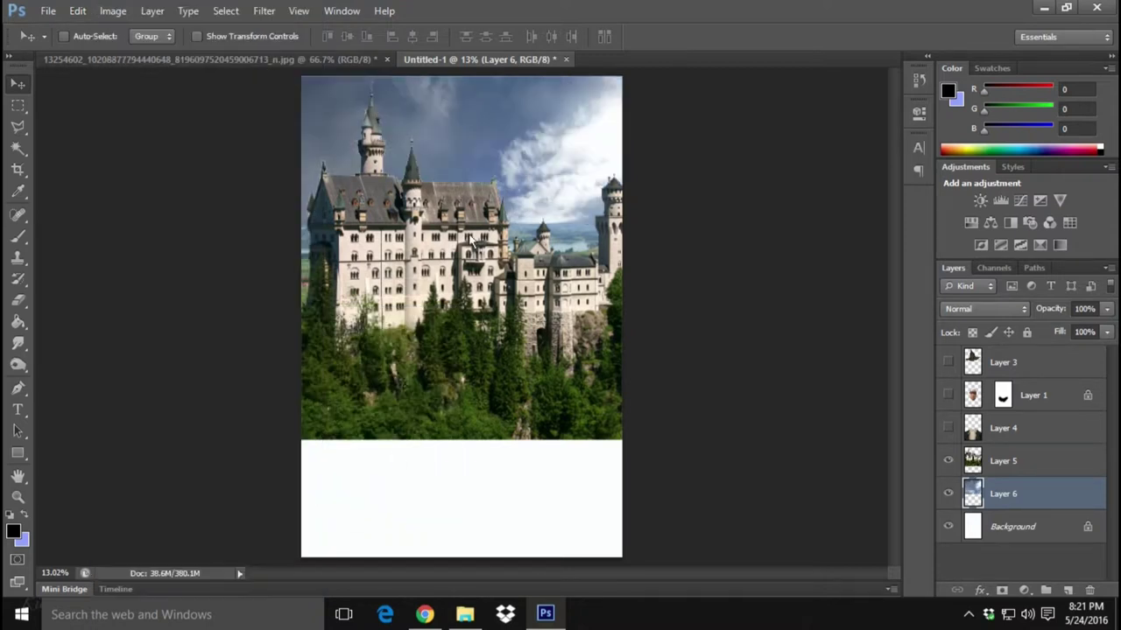
left_click_drag(575, 183, 496, 196)
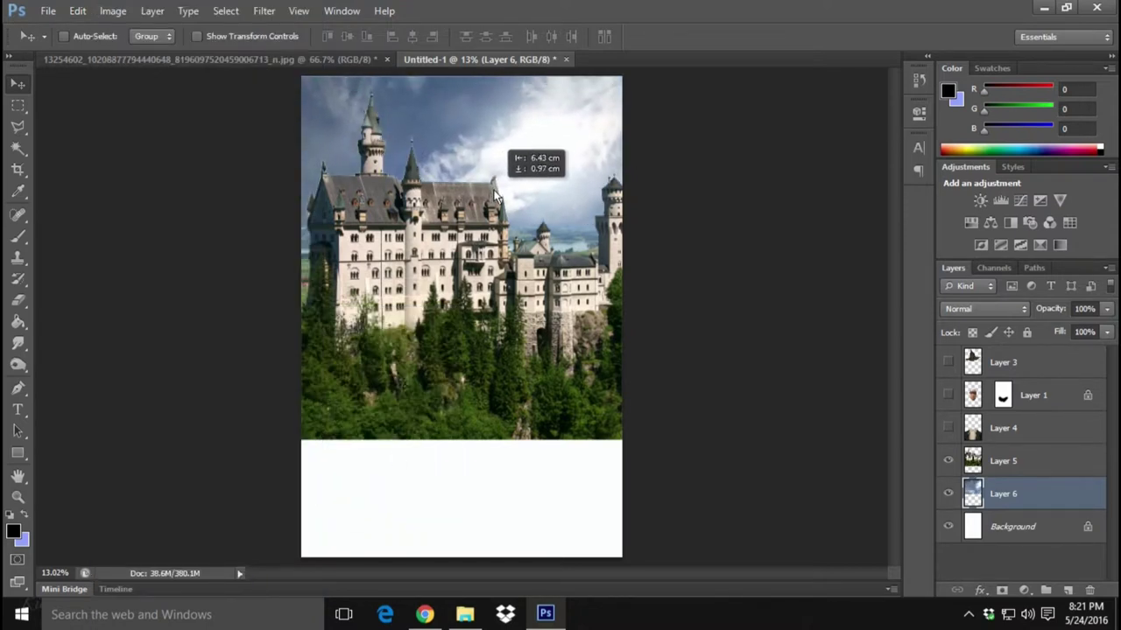
mouse_move(536, 171)
left_mouse_down()
mouse_move(554, 185)
mouse_move(573, 171)
left_mouse_up()
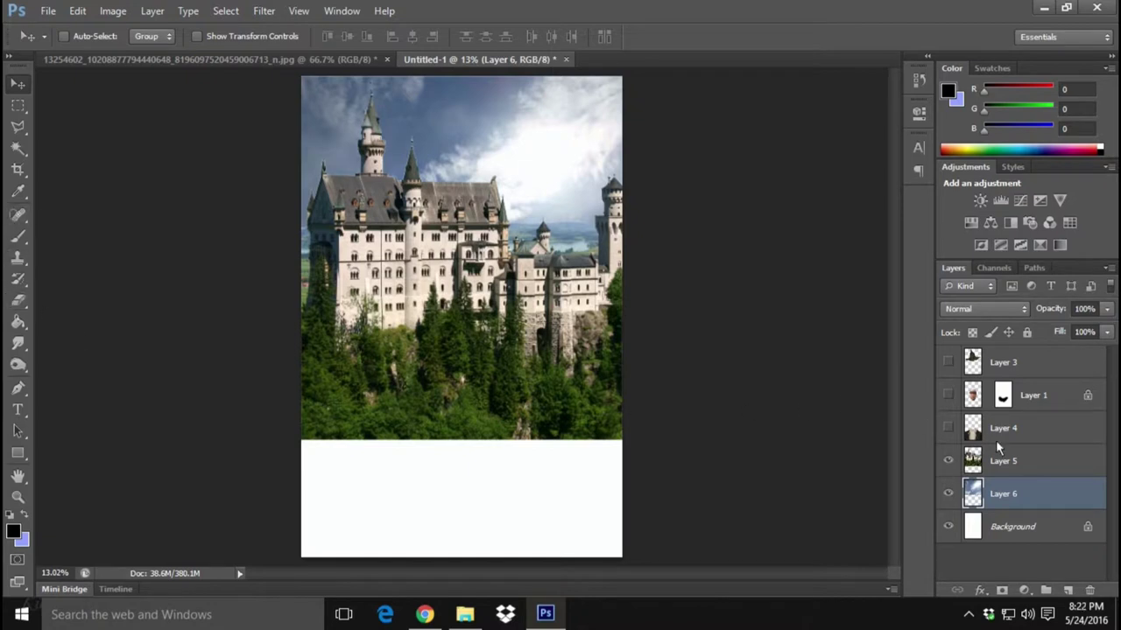
left_click(1042, 458)
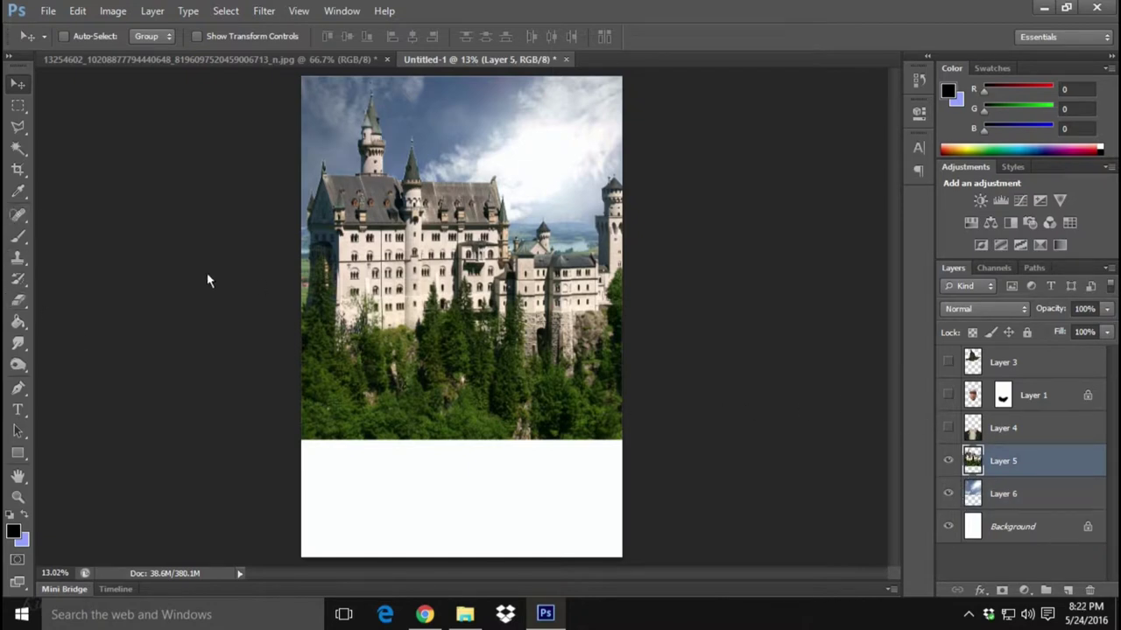
left_click(18, 300)
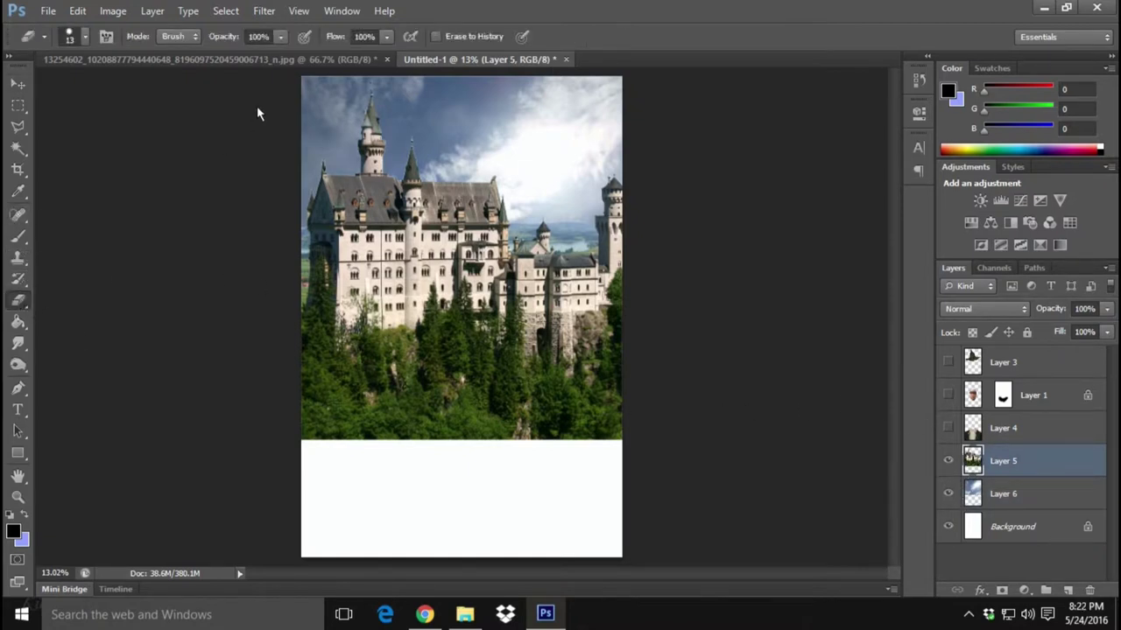
left_click(84, 36)
type("380")
key("Return")
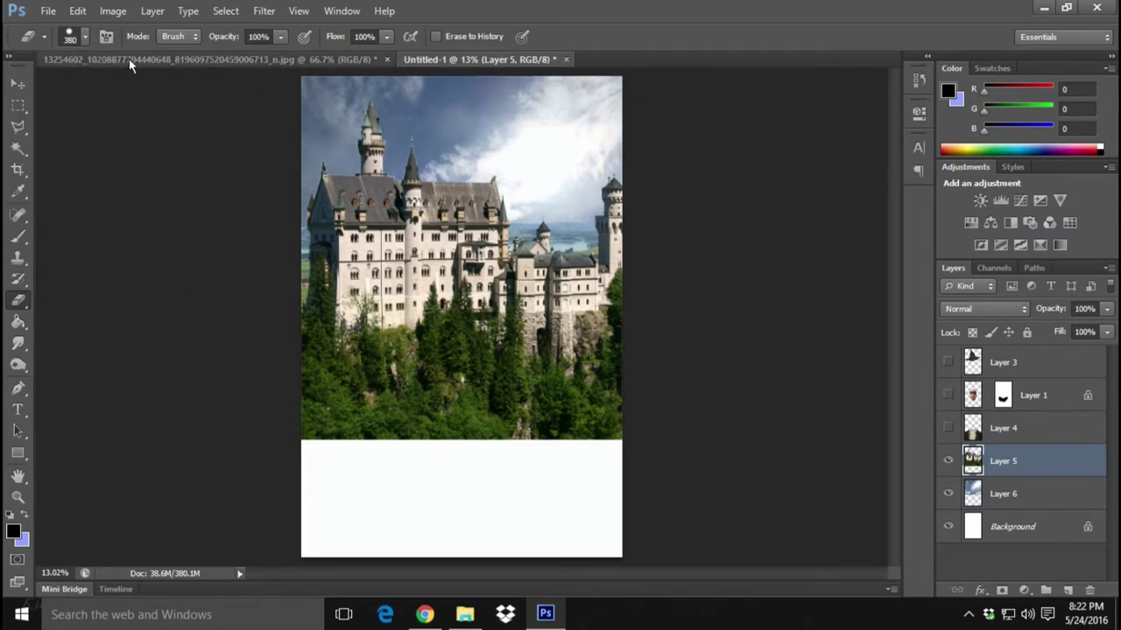
left_click(225, 11)
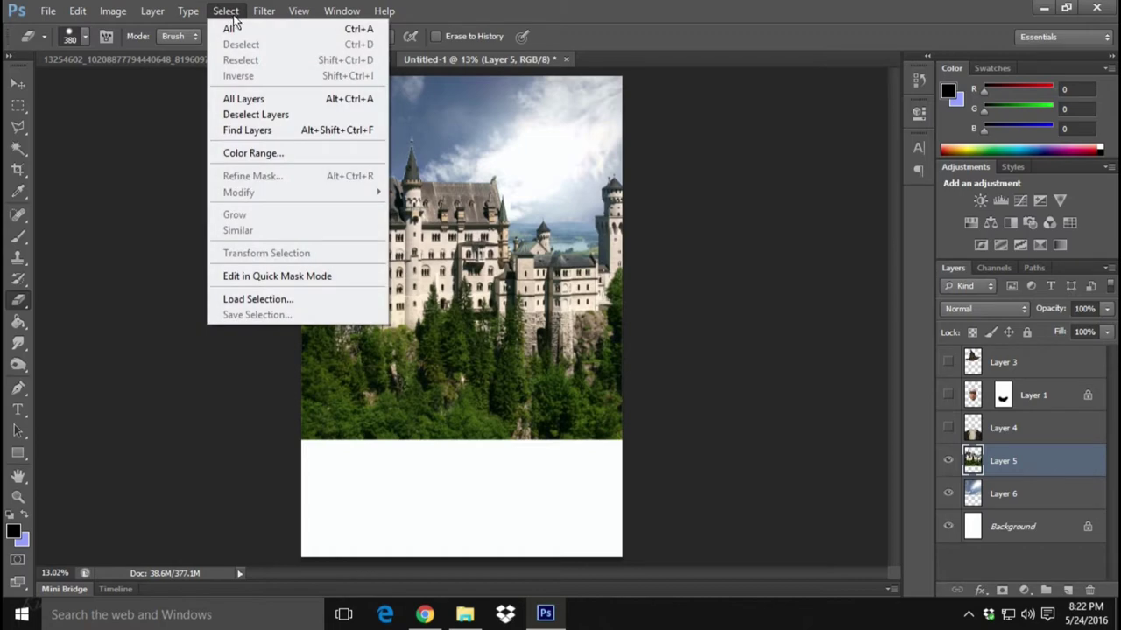
left_click(18, 85)
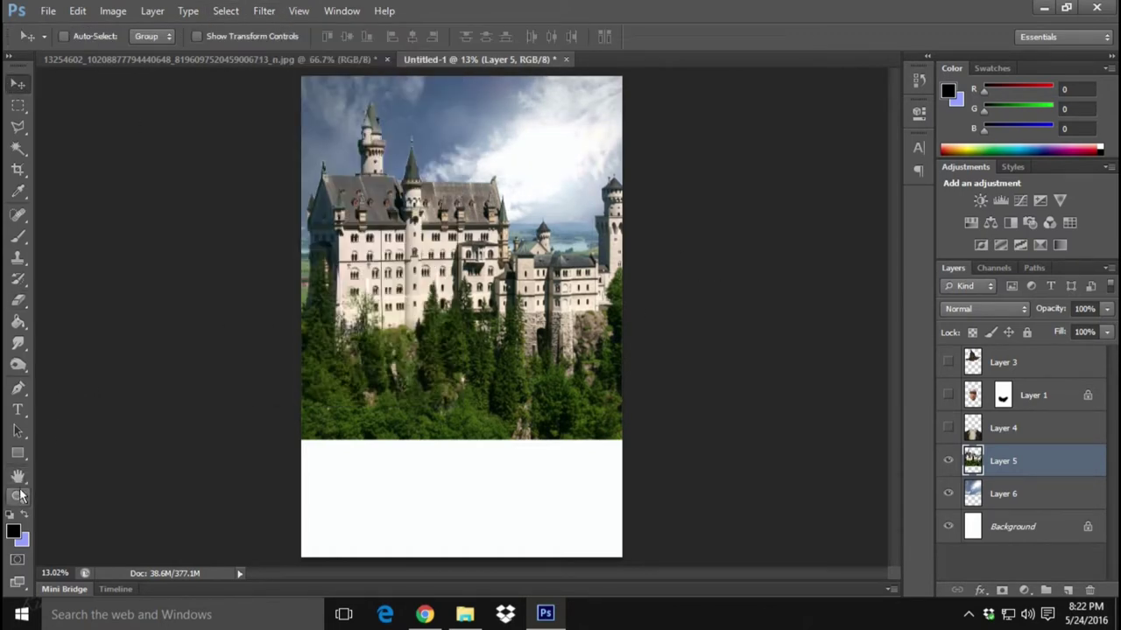
left_click(18, 149)
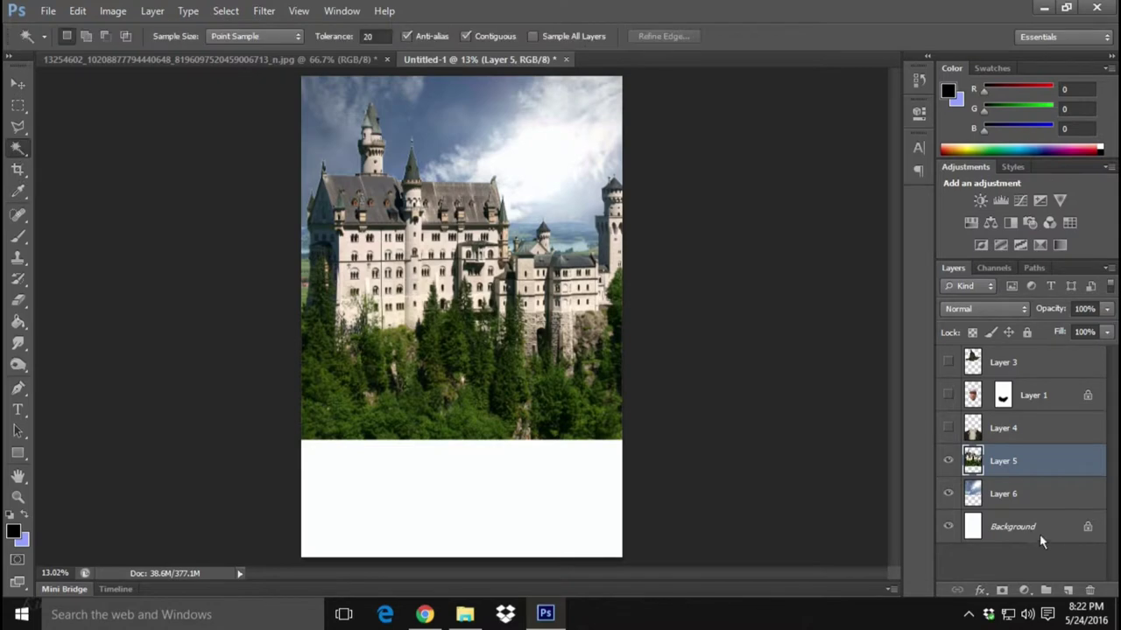
left_click(538, 146)
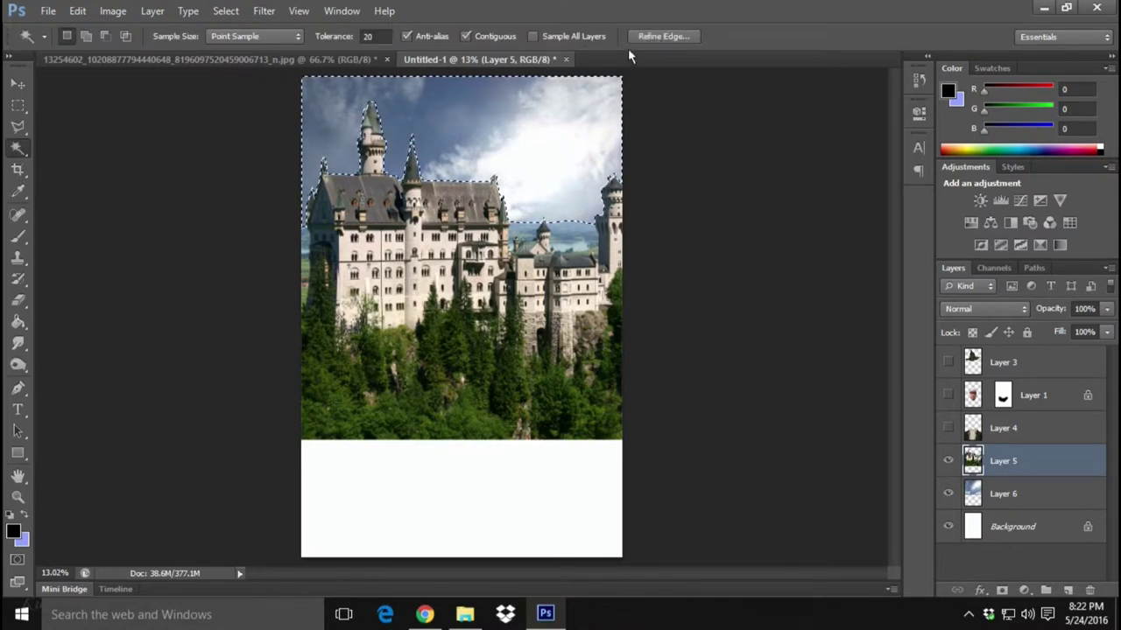
left_click(663, 36)
mouse_move(772, 351)
left_mouse_down()
mouse_move(841, 355)
mouse_move(810, 351)
left_mouse_up()
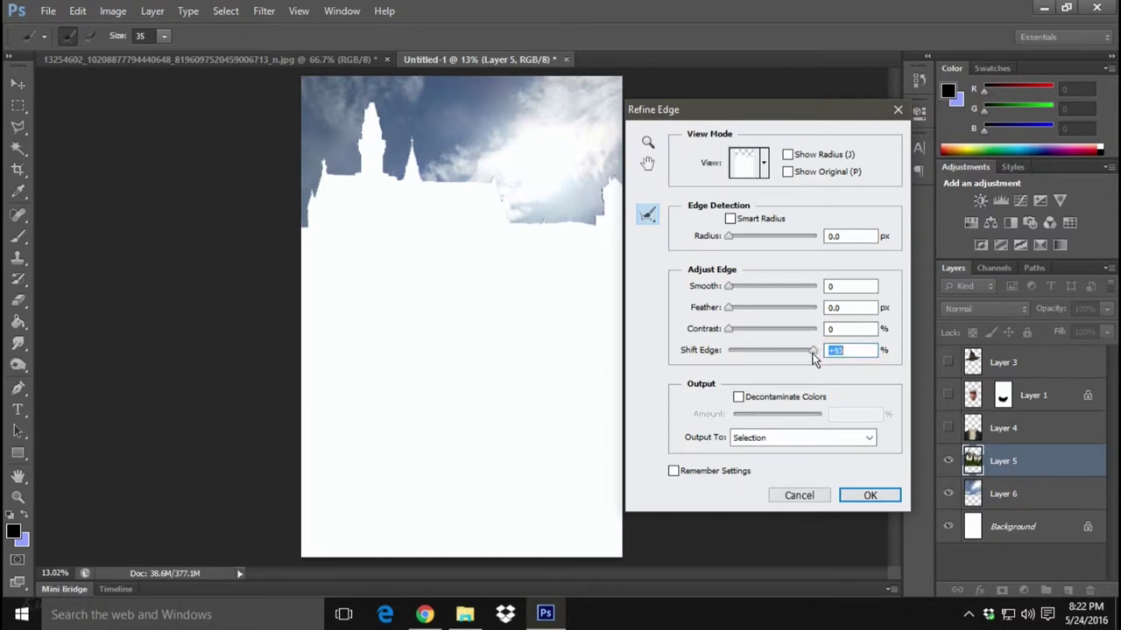
left_click_drag(728, 287, 734, 313)
left_click(875, 495)
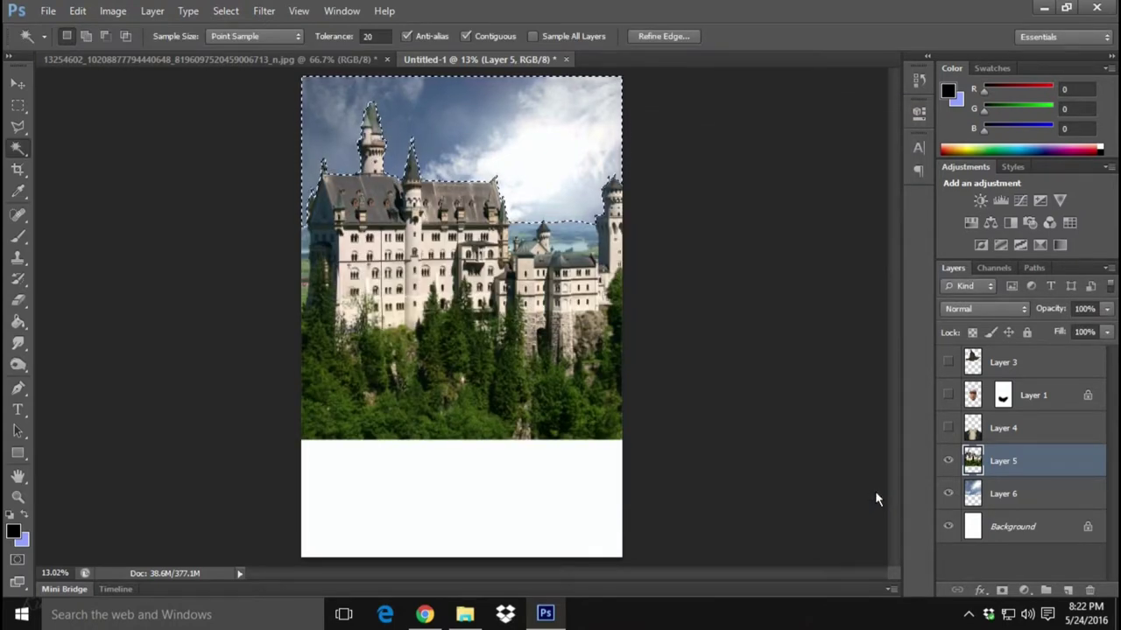
left_click(225, 10)
left_click(253, 44)
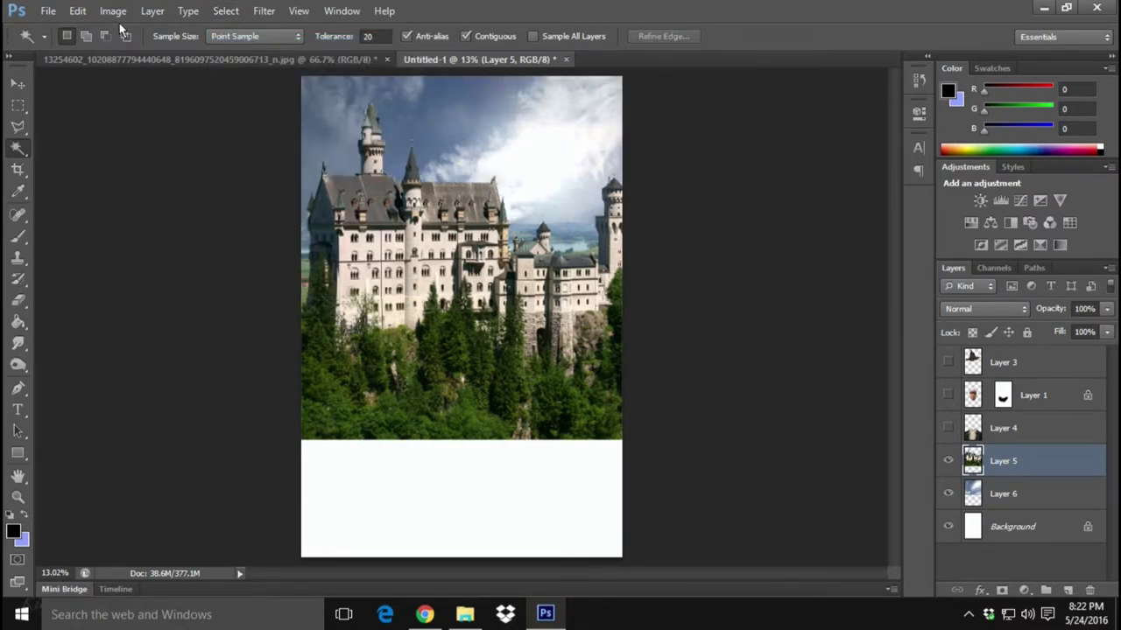
- Create new Layer 7 and set the foreground colour to white
left_click(152, 13)
mouse_move(175, 29)
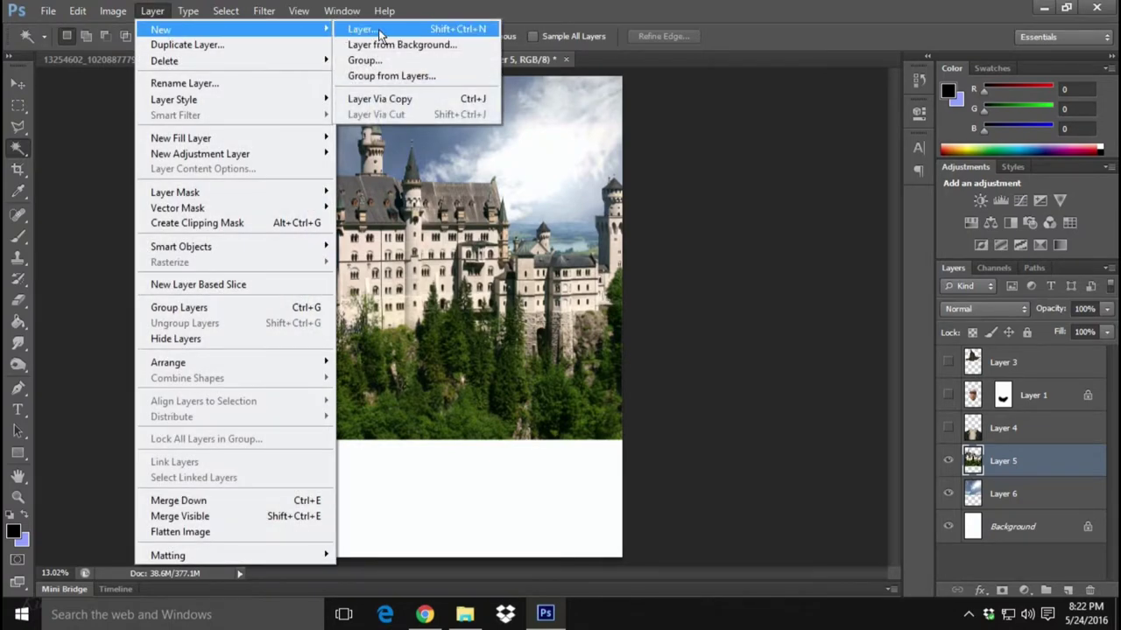
left_click(362, 30)
left_click(705, 194)
left_click(14, 536)
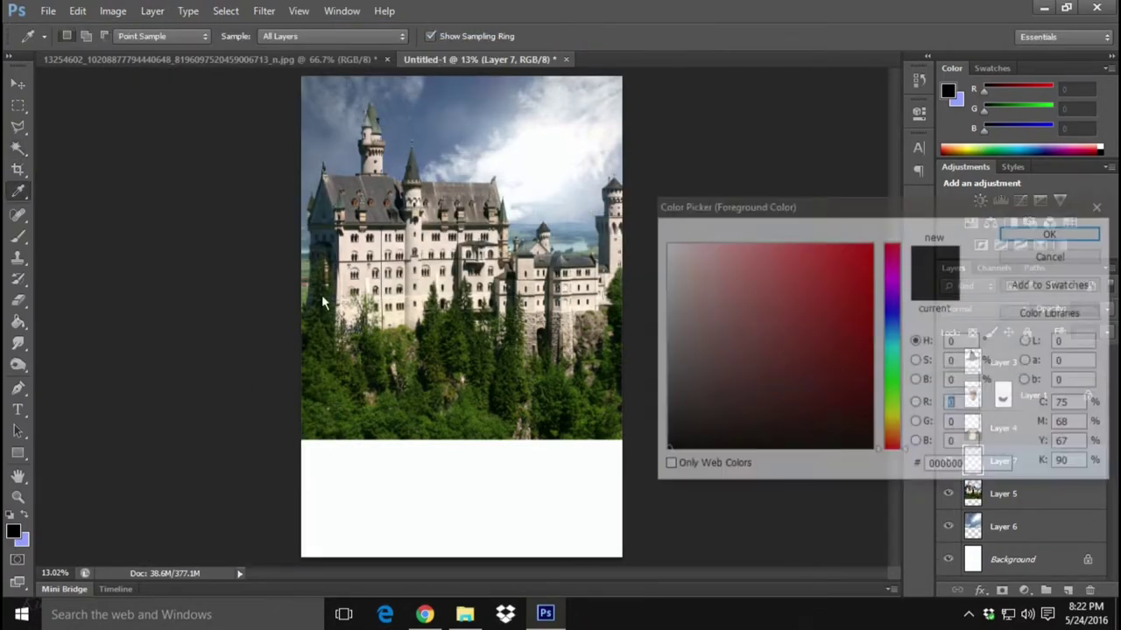
left_click(535, 167)
left_click(1030, 238)
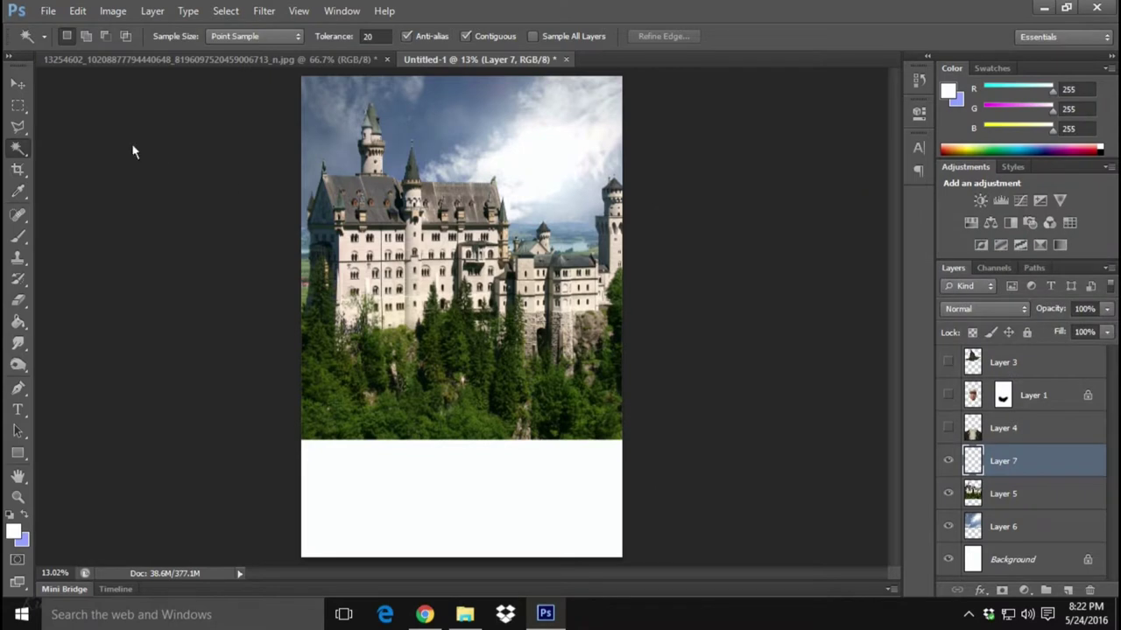
- Dab a soft white glow above and right of the castle with a huge brush; show the robe layer
left_click(17, 236)
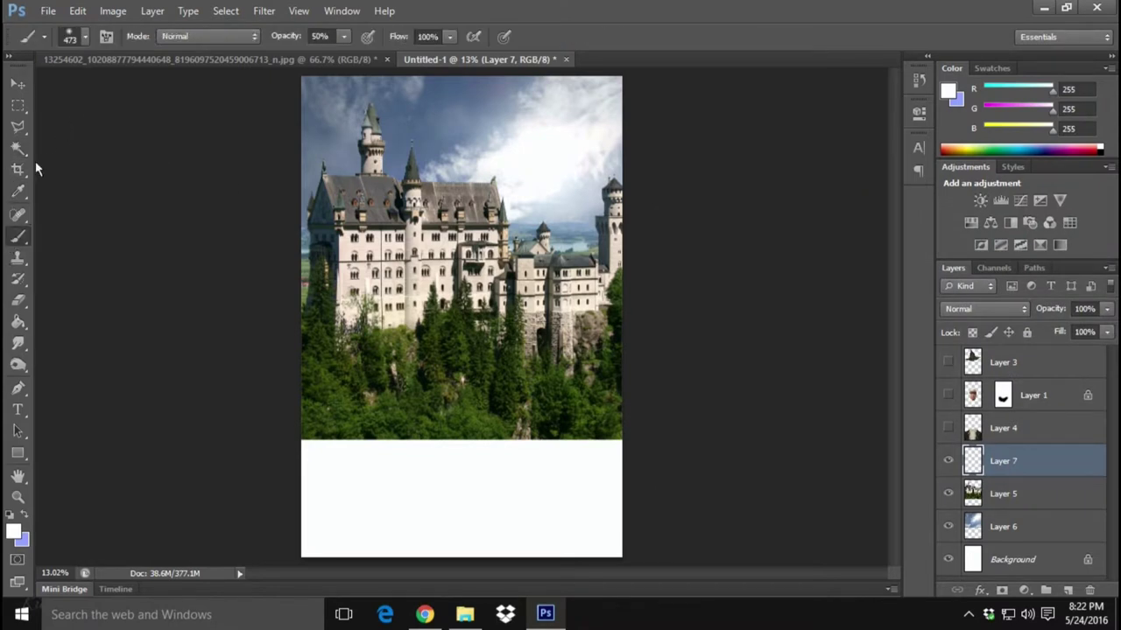
left_click(85, 37)
left_click_drag(186, 91, 172, 89)
left_click(1061, 450)
left_click(526, 180)
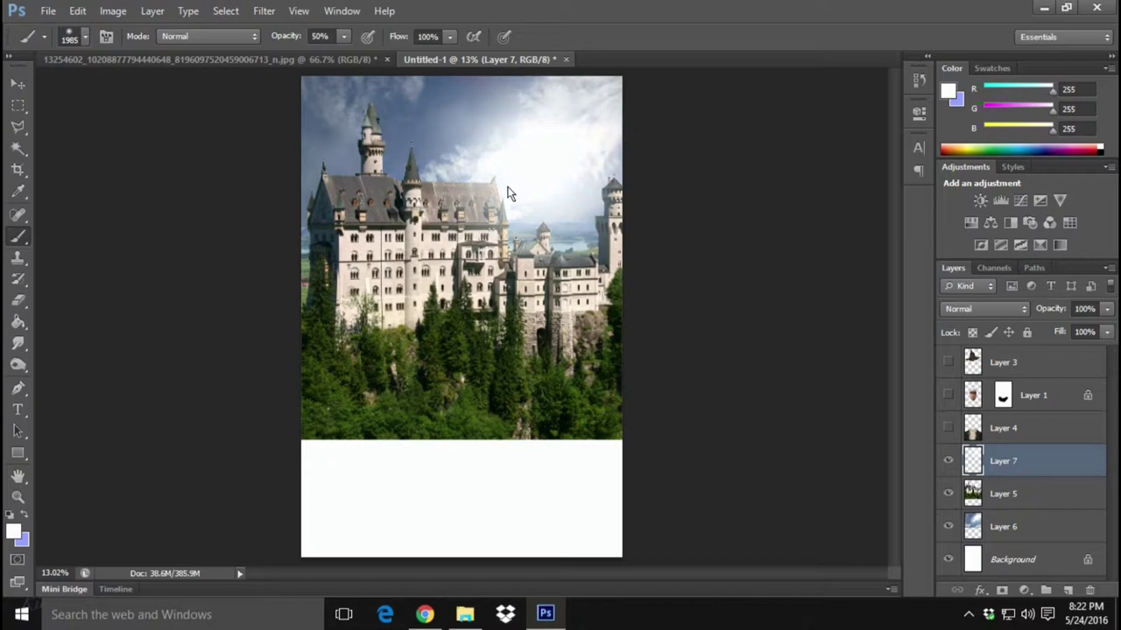
left_click(513, 193)
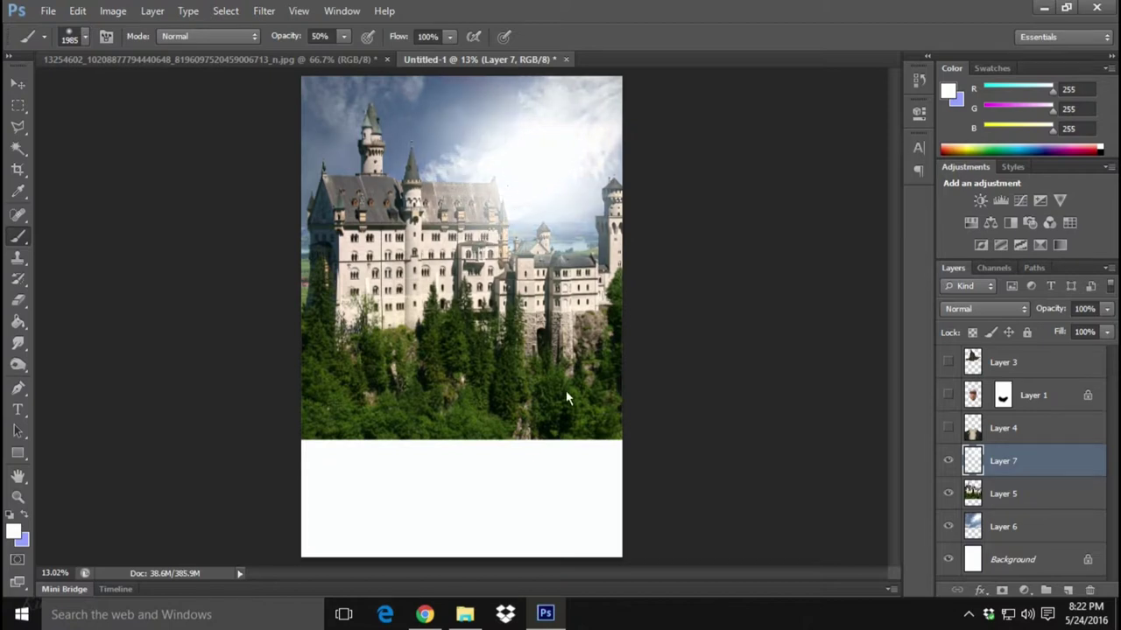
left_click(504, 220)
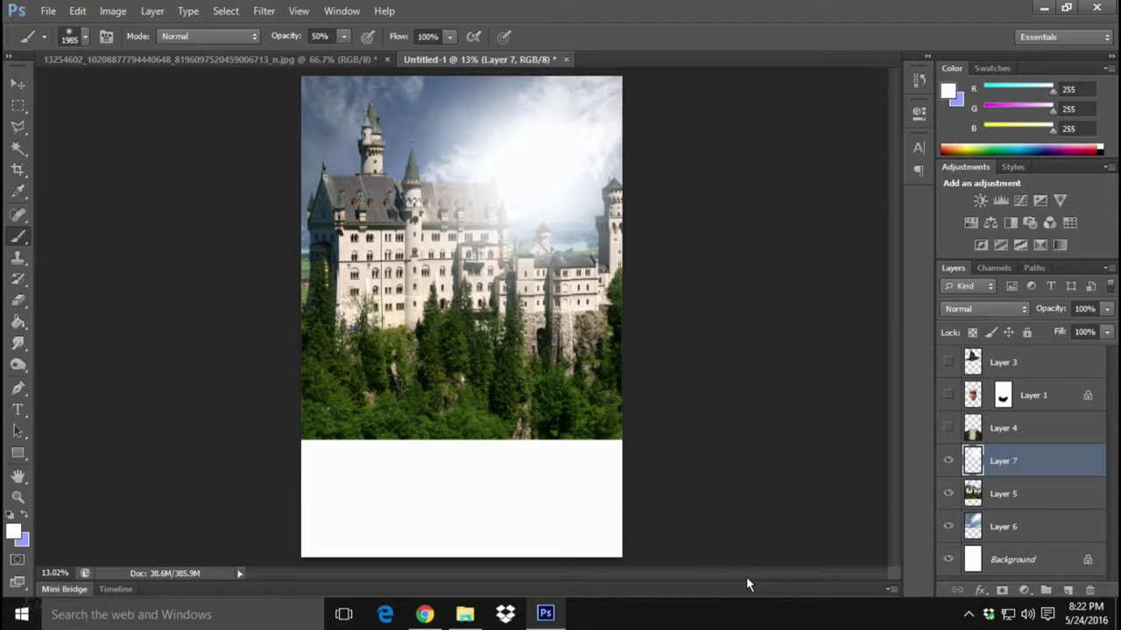
left_click(949, 427)
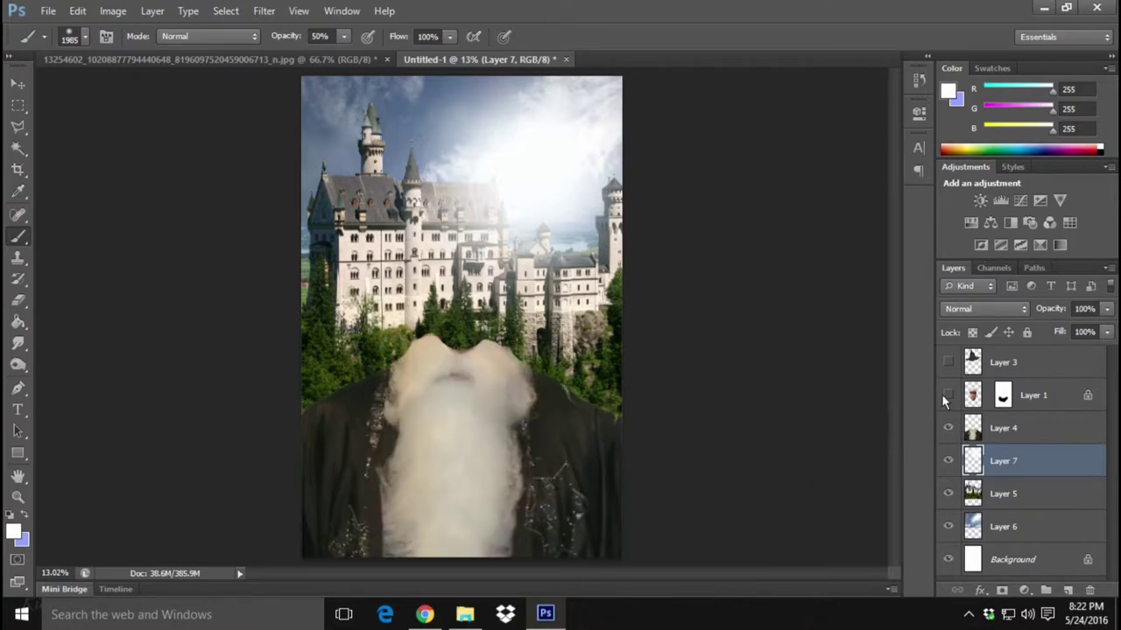
- Show the face and hat layers, select Layers 1 and 3, and unlock the face
left_click(948, 394)
left_click(948, 362)
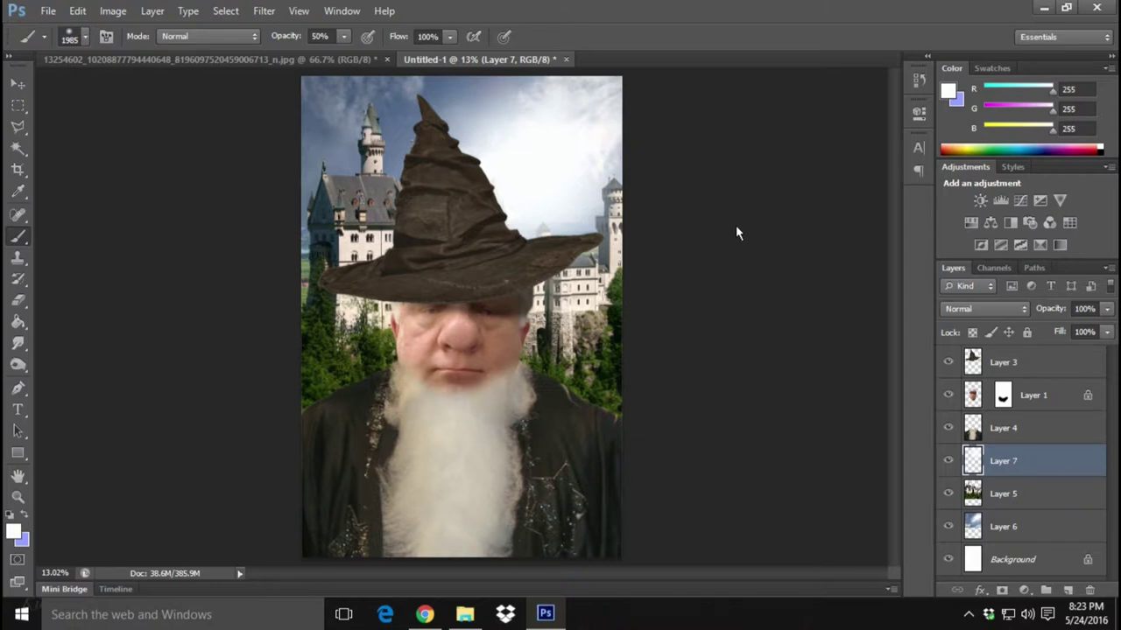
left_click(1062, 396)
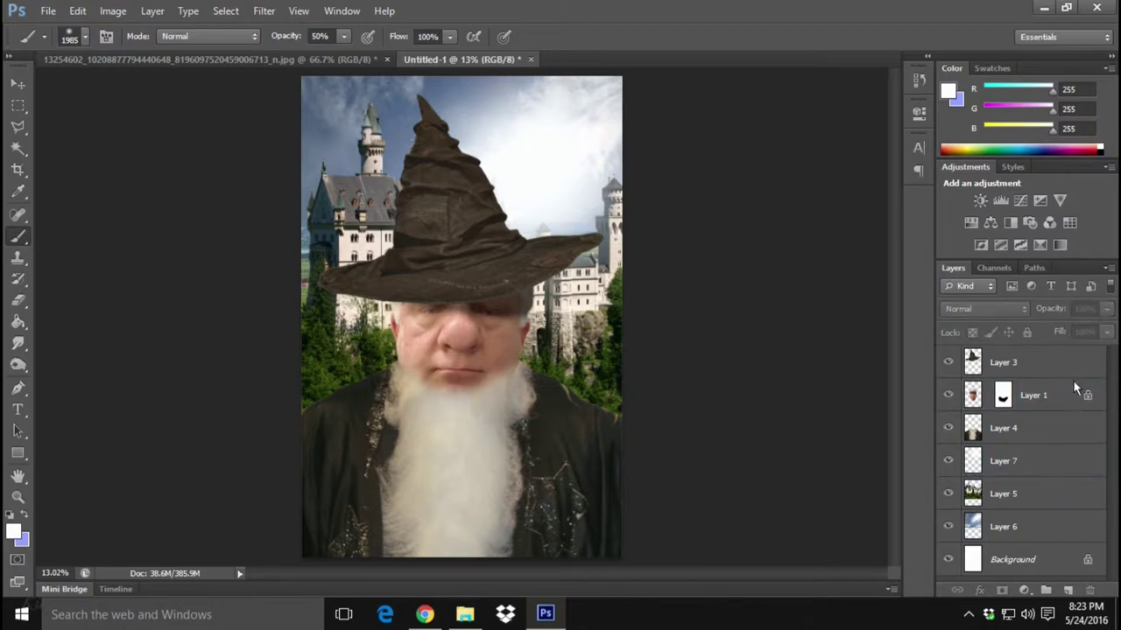
left_click(1059, 367, "ctrl")
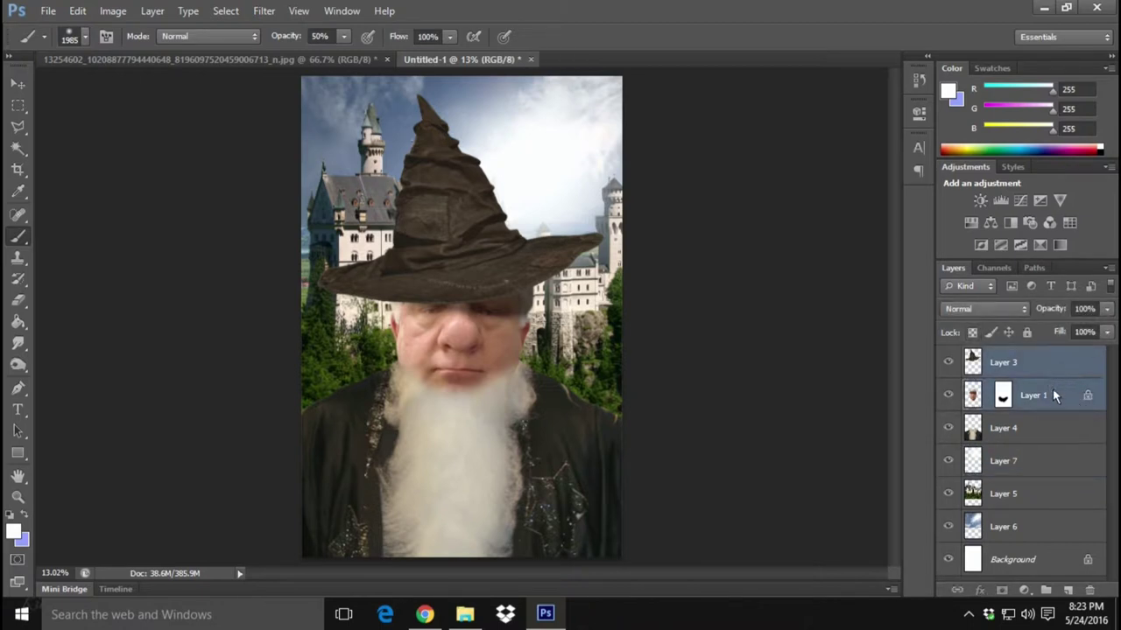
left_click(971, 331)
- Nudge the selected hat and face layers slightly upward with the Move tool
left_click(1053, 396)
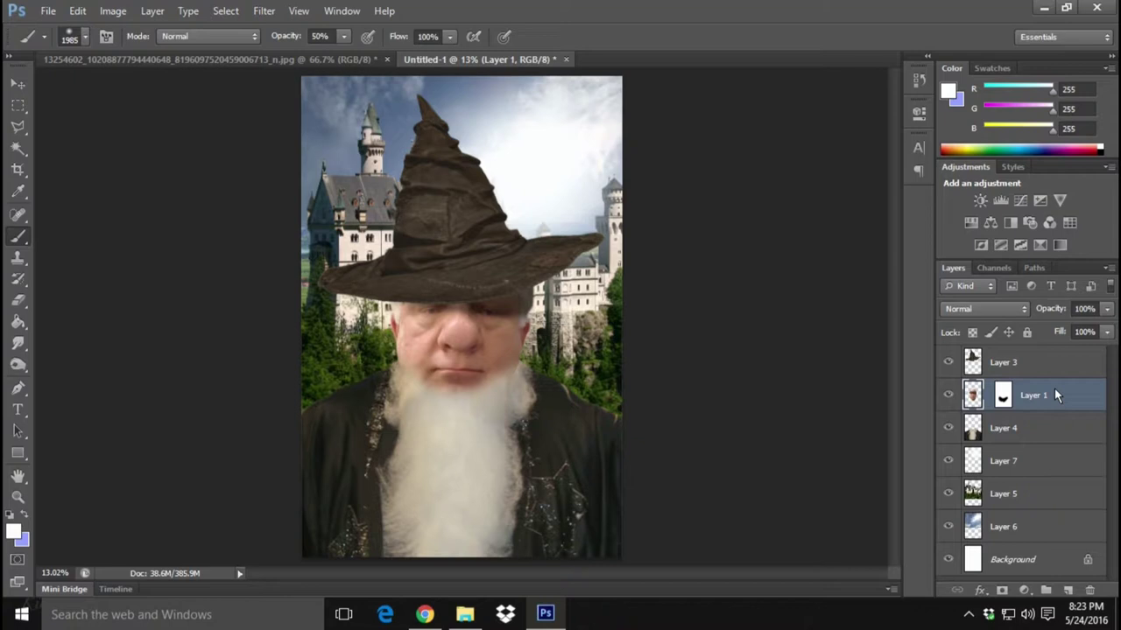
left_click(1058, 364, "ctrl")
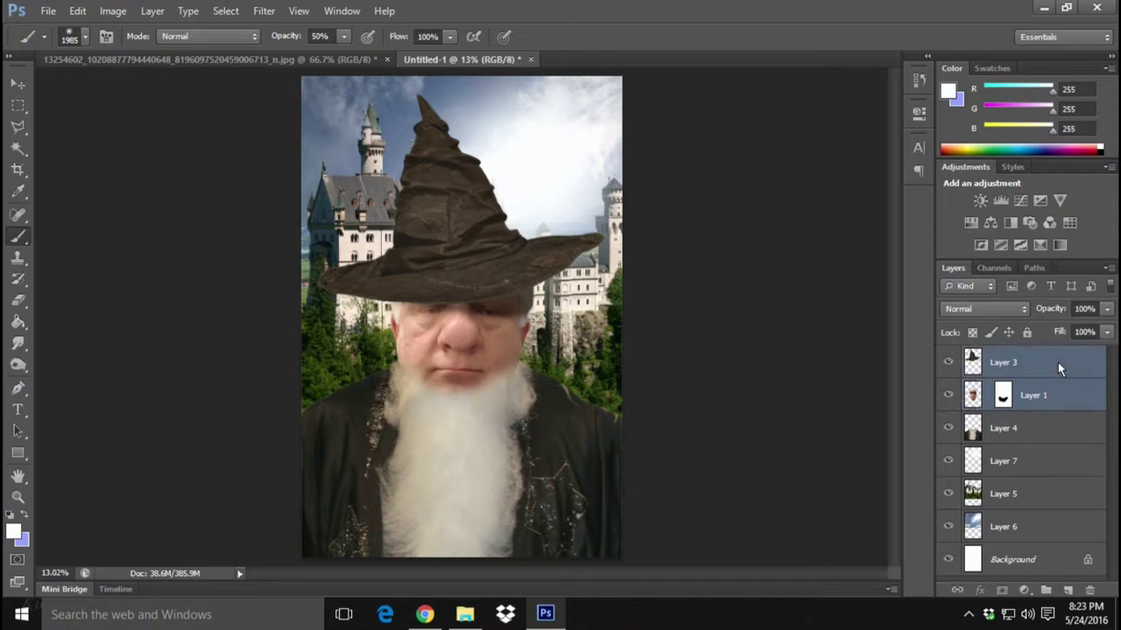
left_click(17, 84)
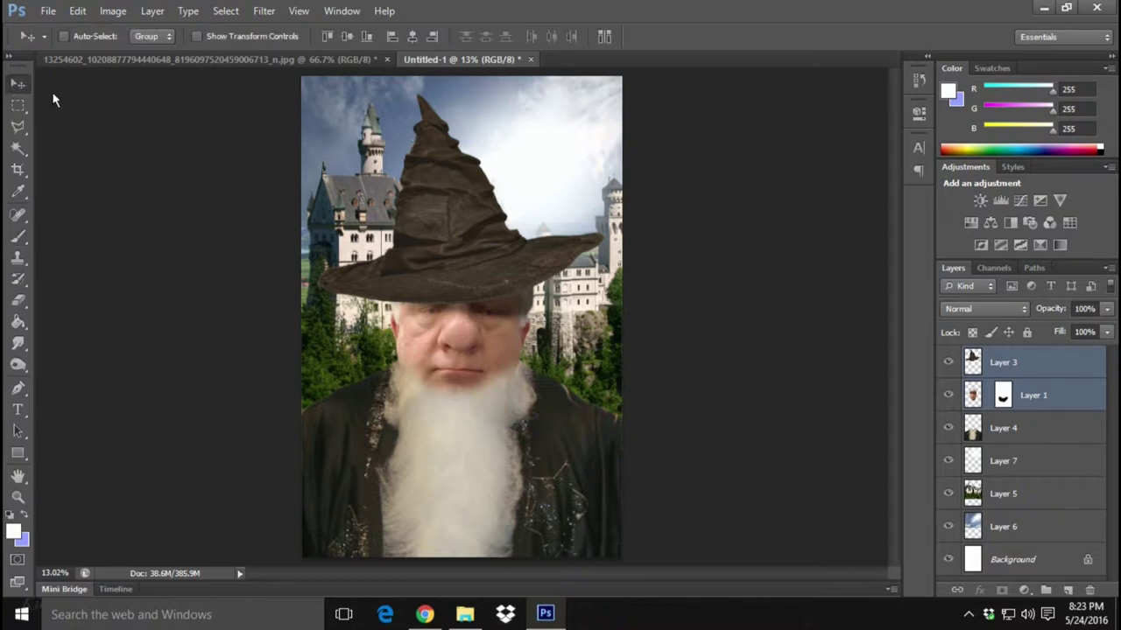
key("Up")
key("Up")
key("Up")
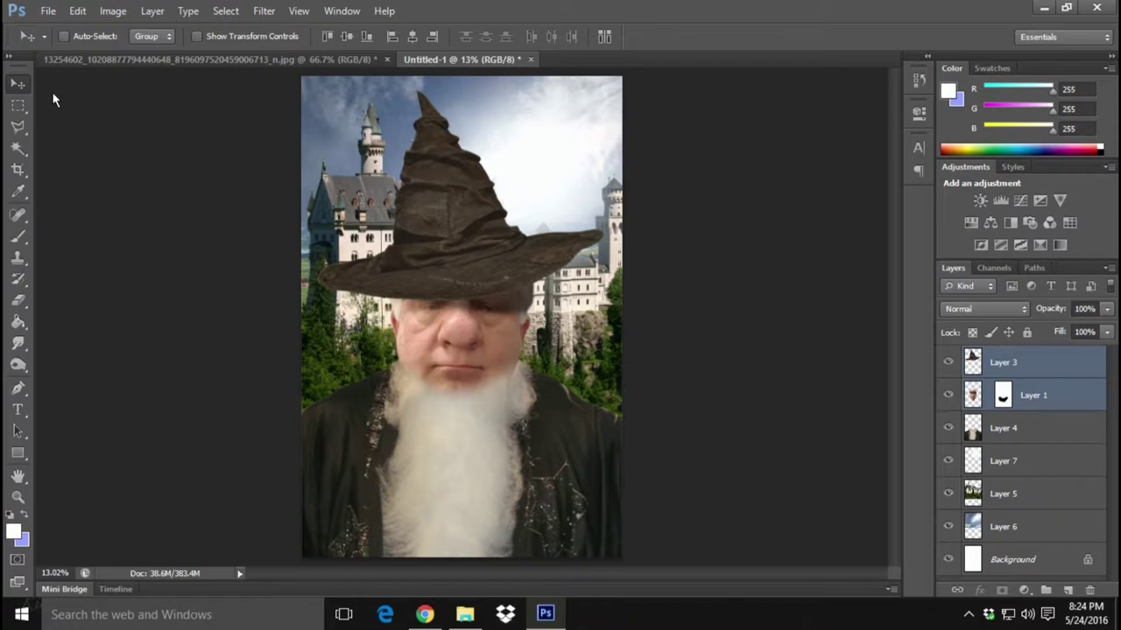
- Save the layered composite as Dad Wiz.psd in Photoshop format
left_click(49, 10)
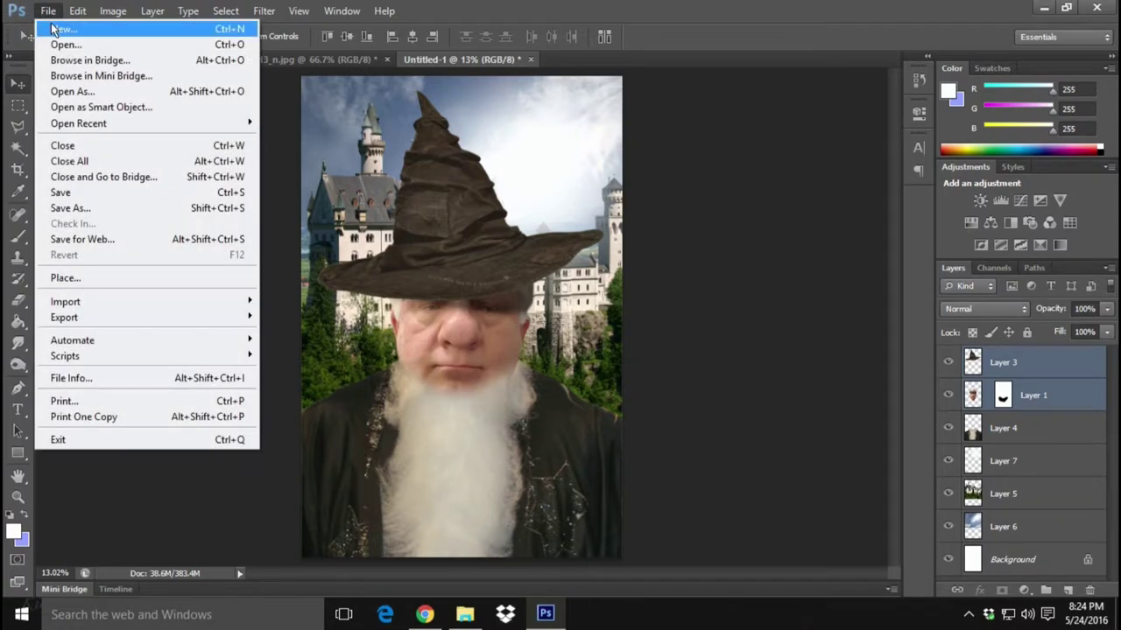
left_click(118, 209)
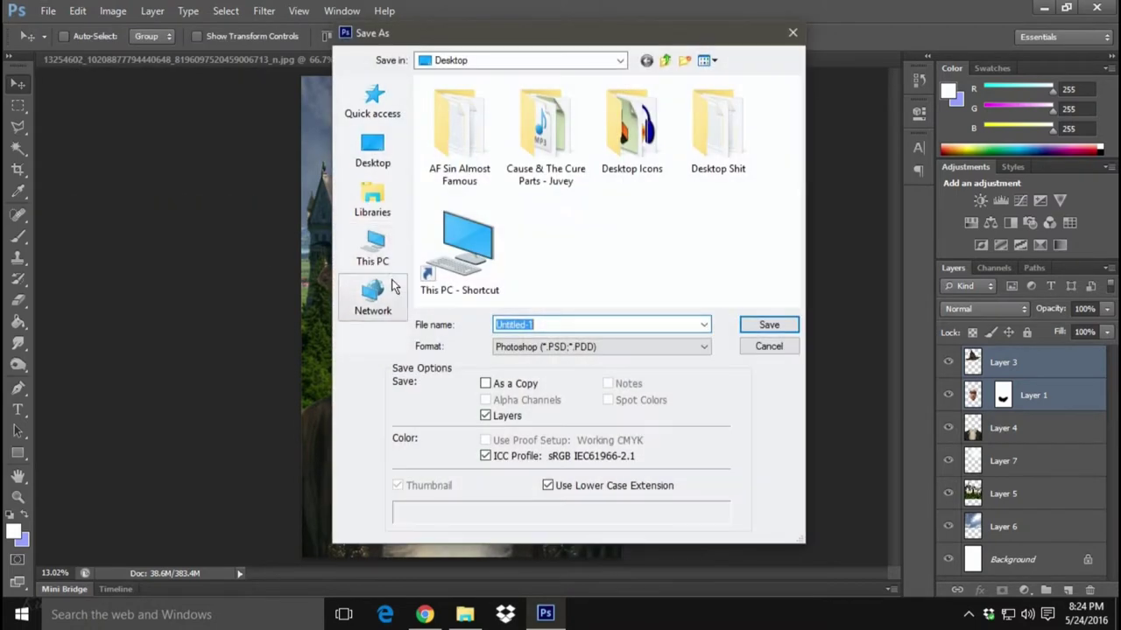
type("Dad")
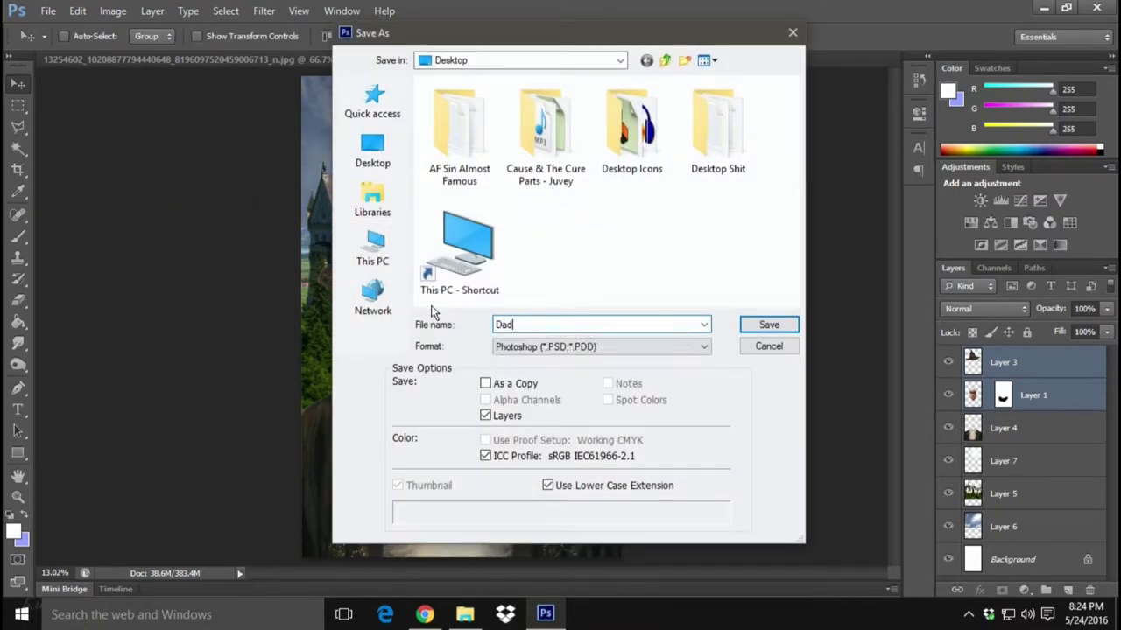
type(" Wiz")
left_click(768, 324)
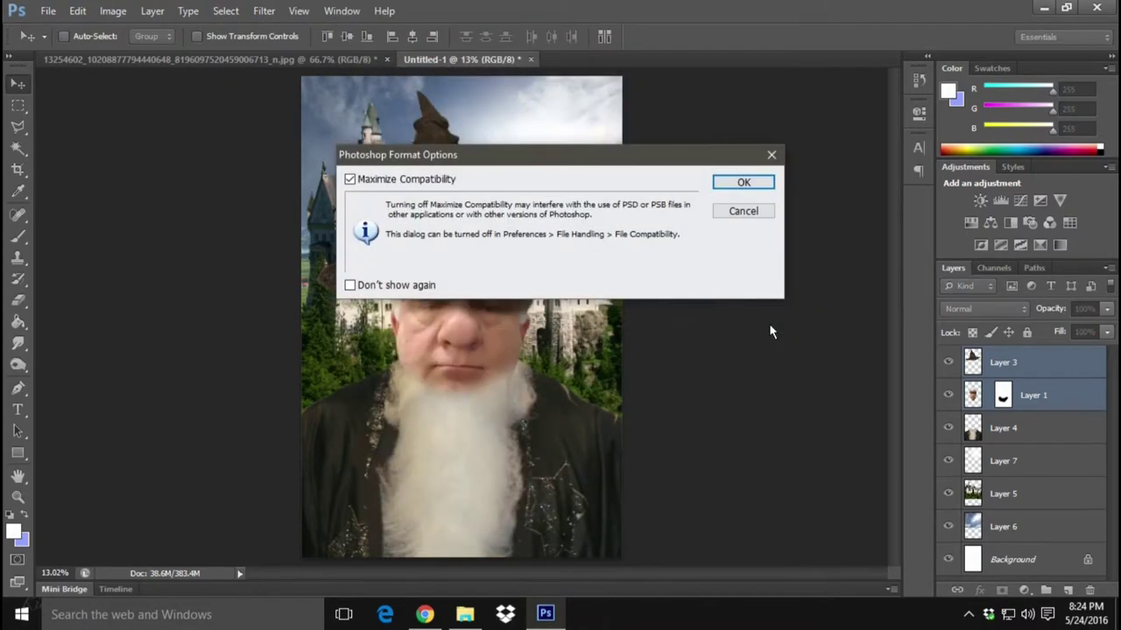
left_click(744, 183)
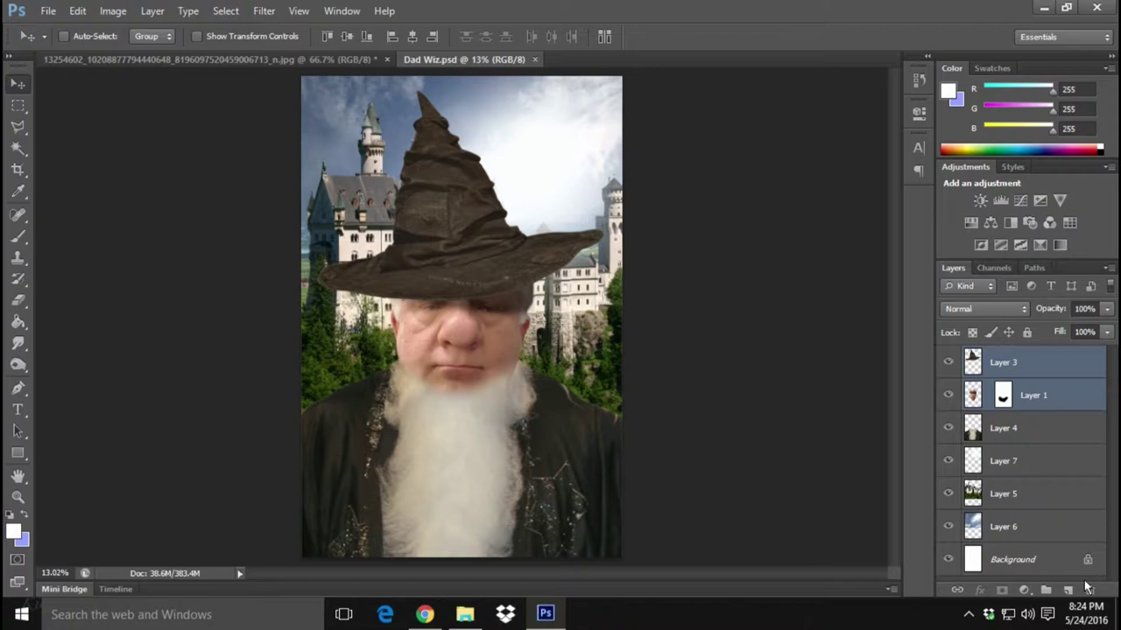
left_click(1051, 444)
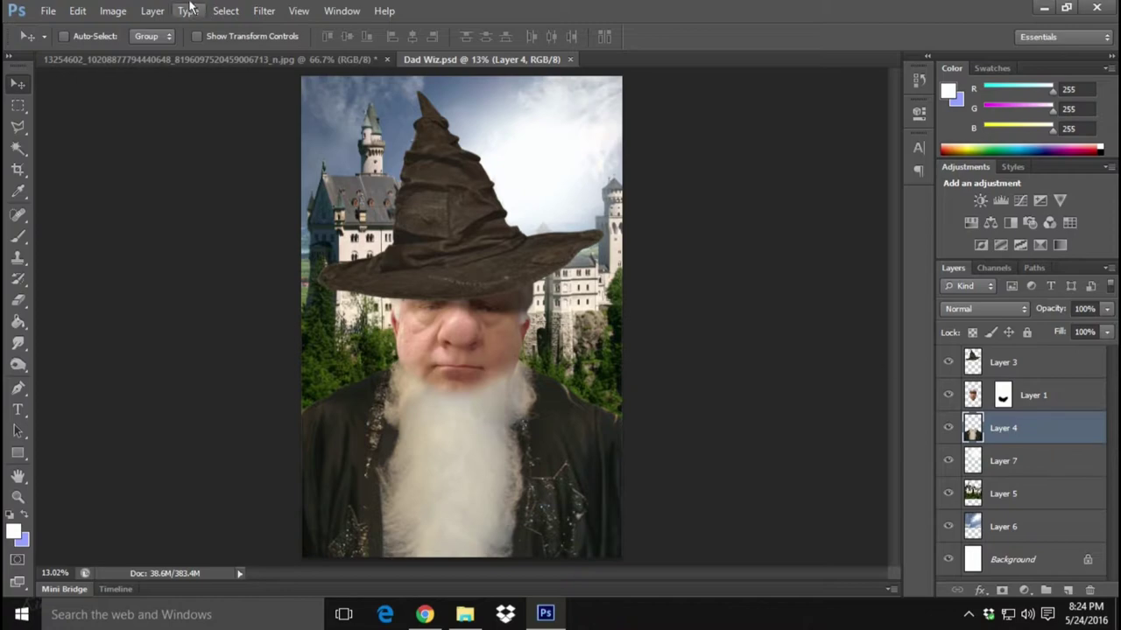
- Darken the body layer (Layer 4) with Levels by raising the black input
left_click(113, 10)
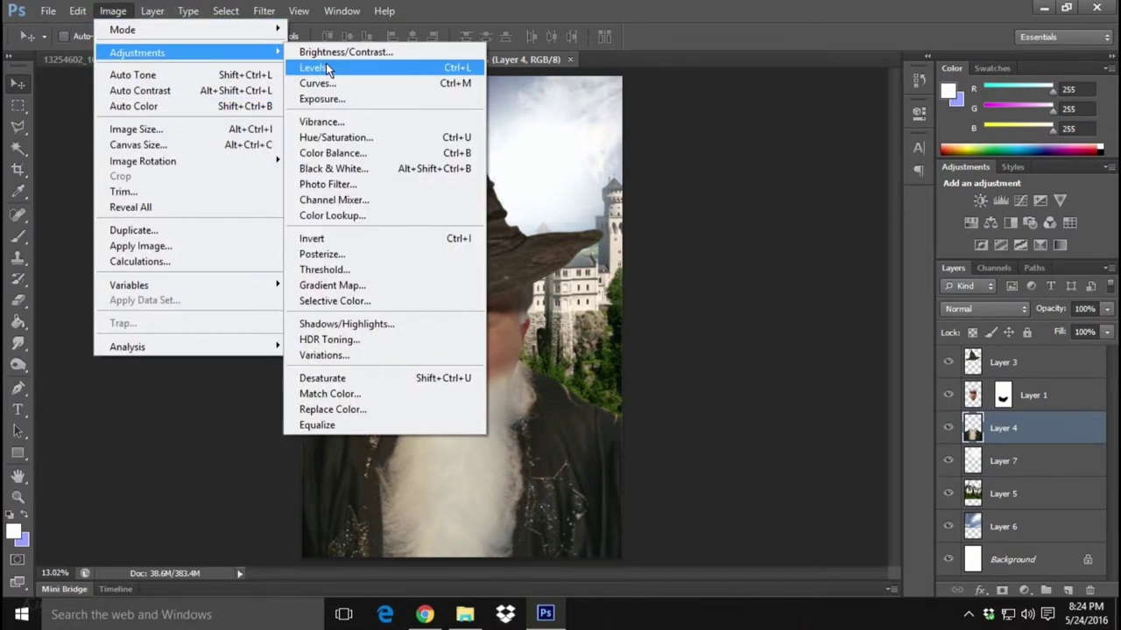
mouse_move(137, 52)
left_click(326, 63)
left_click_drag(800, 213, 807, 212)
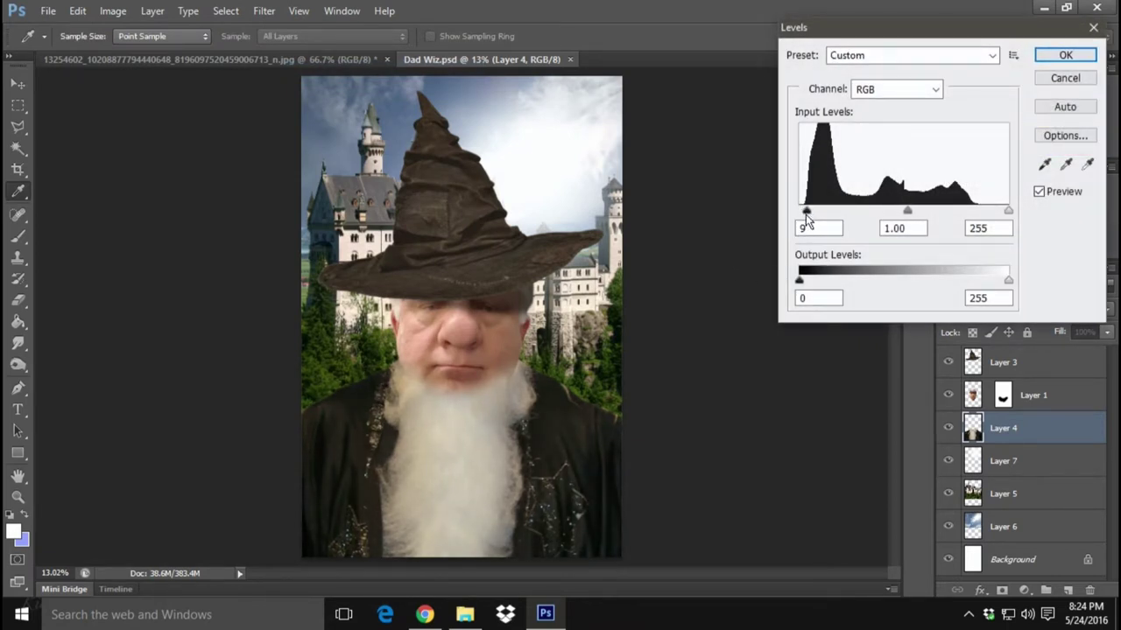
left_click_drag(805, 215, 806, 221)
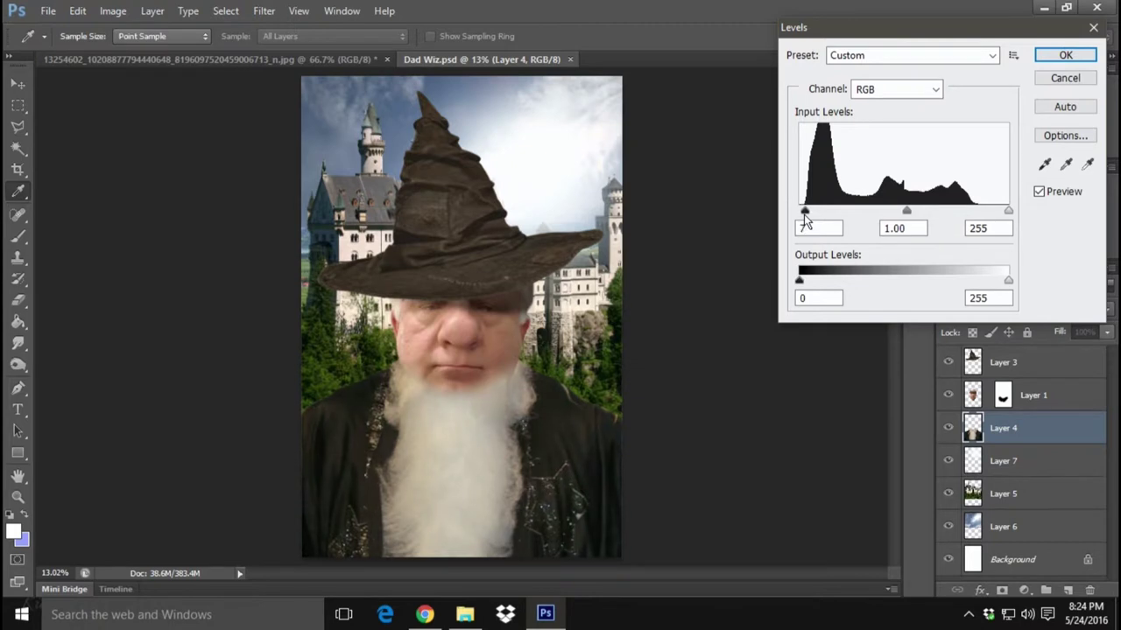
left_click(1065, 56)
key("v")
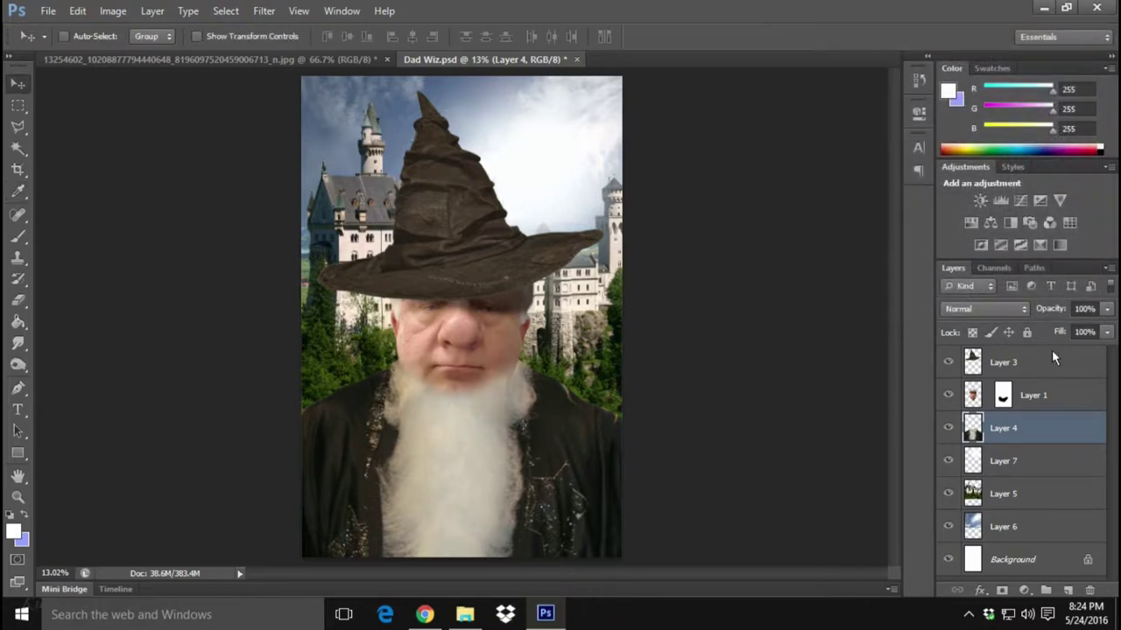
- Darken the hat layer (Layer 3) with Levels, black input raised to 11
left_click(1052, 349)
left_click(84, 11)
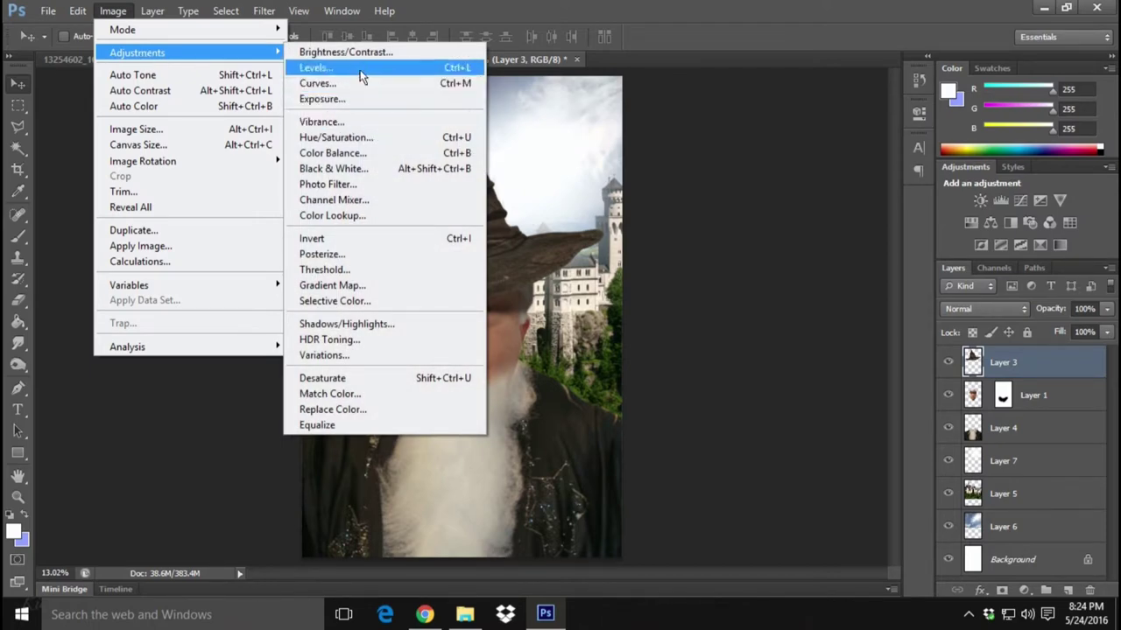
left_click(319, 67)
left_click_drag(798, 213, 808, 214)
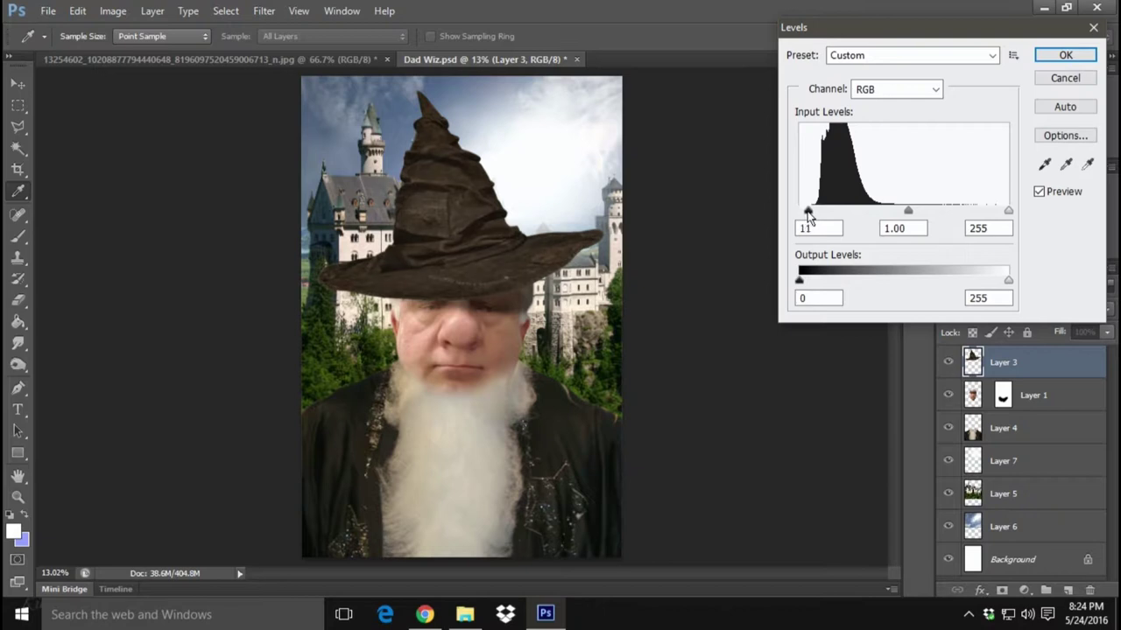
left_click(1063, 54)
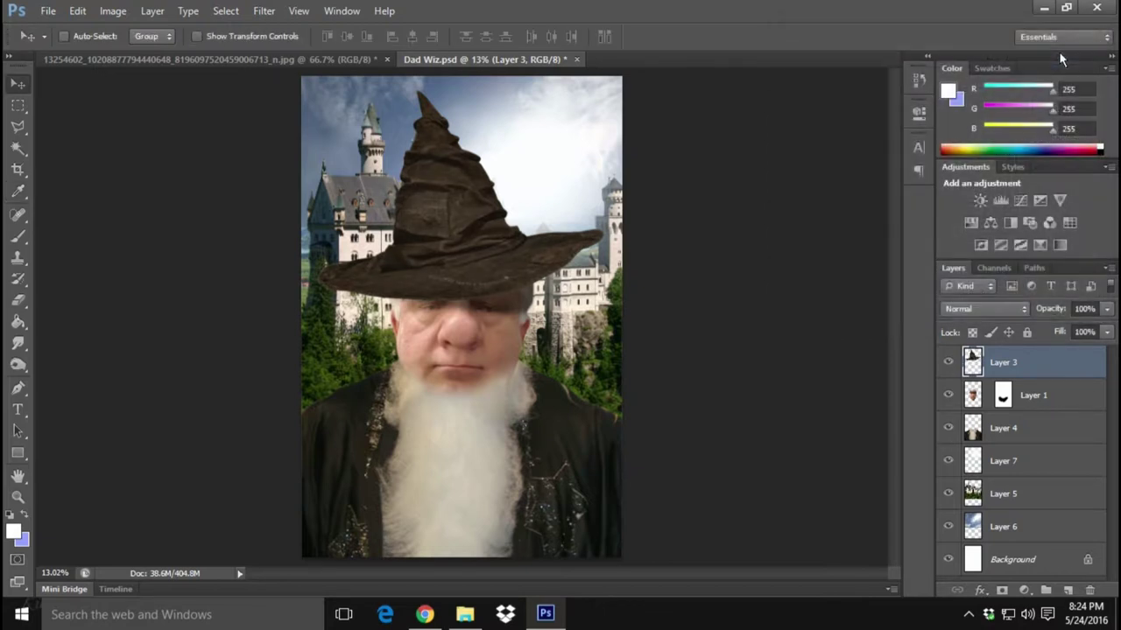
left_click(113, 10)
mouse_move(137, 53)
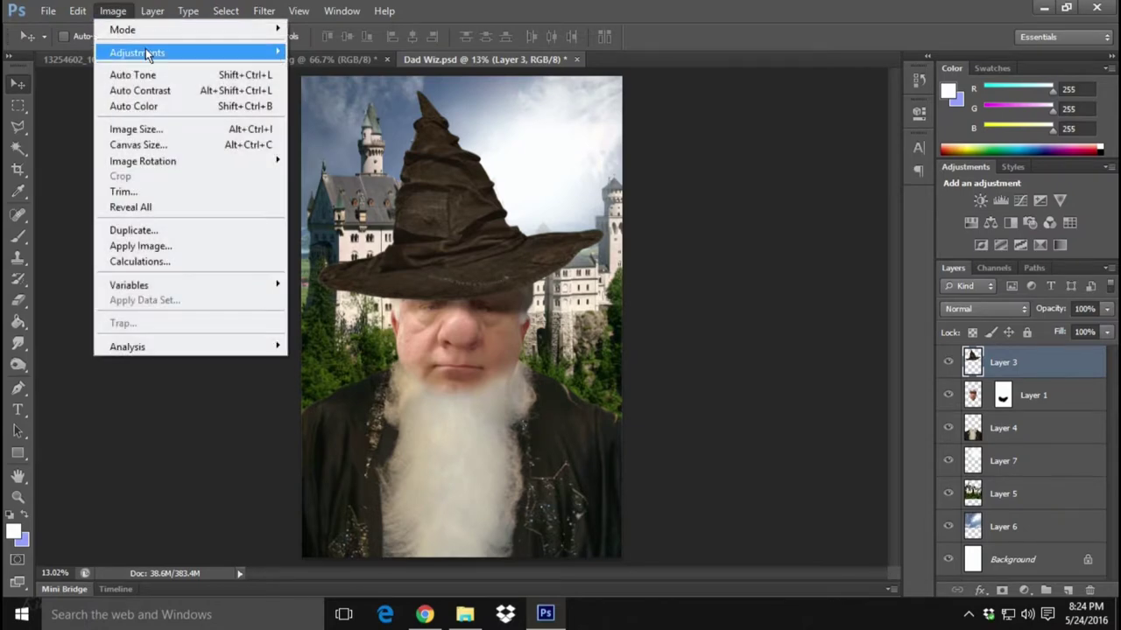
- Apply Hue/Saturation to the hat layer with Hue +4 and Lightness -12
left_click(335, 137)
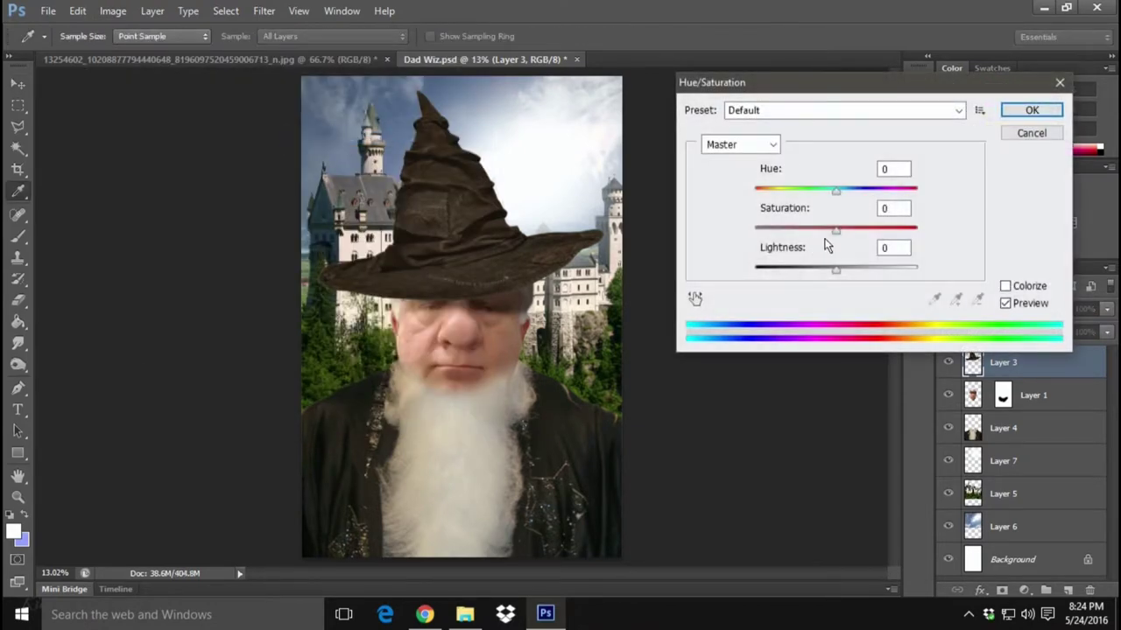
left_click(833, 229)
left_click(835, 229)
left_click(830, 191)
left_click_drag(830, 194, 841, 196)
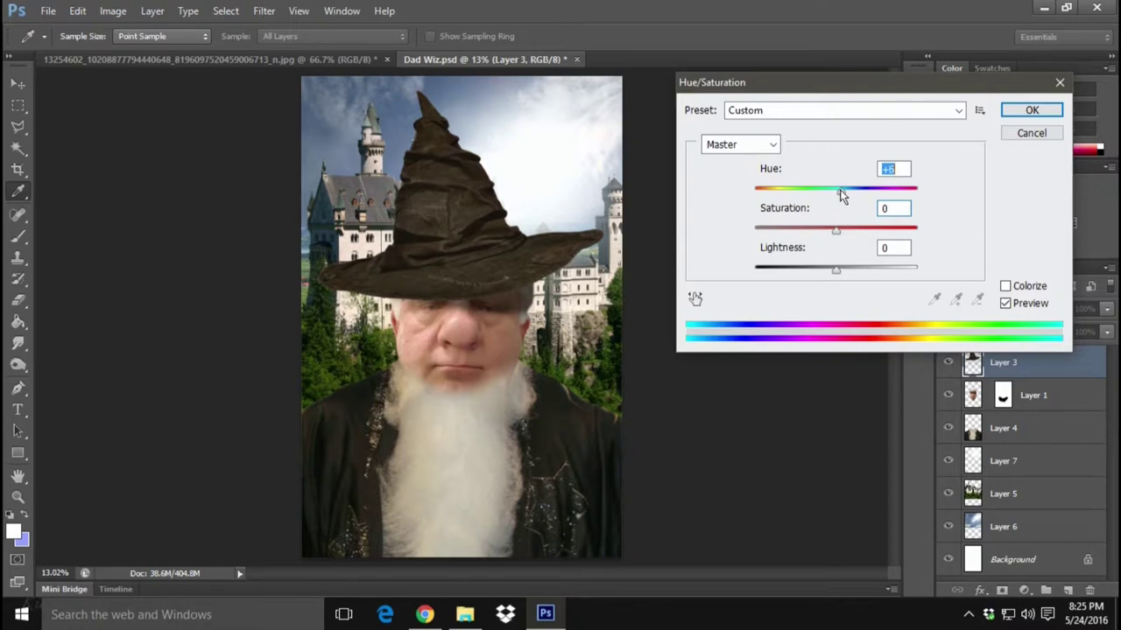
left_click_drag(840, 196, 837, 196)
left_click_drag(838, 273, 833, 274)
left_click_drag(839, 192, 838, 195)
key("Up")
key("Up")
key("Up")
key("Up")
key("Up")
key("Up")
key("Down")
key("Down")
key("Down")
key("Down")
key("Down")
left_click(1029, 111)
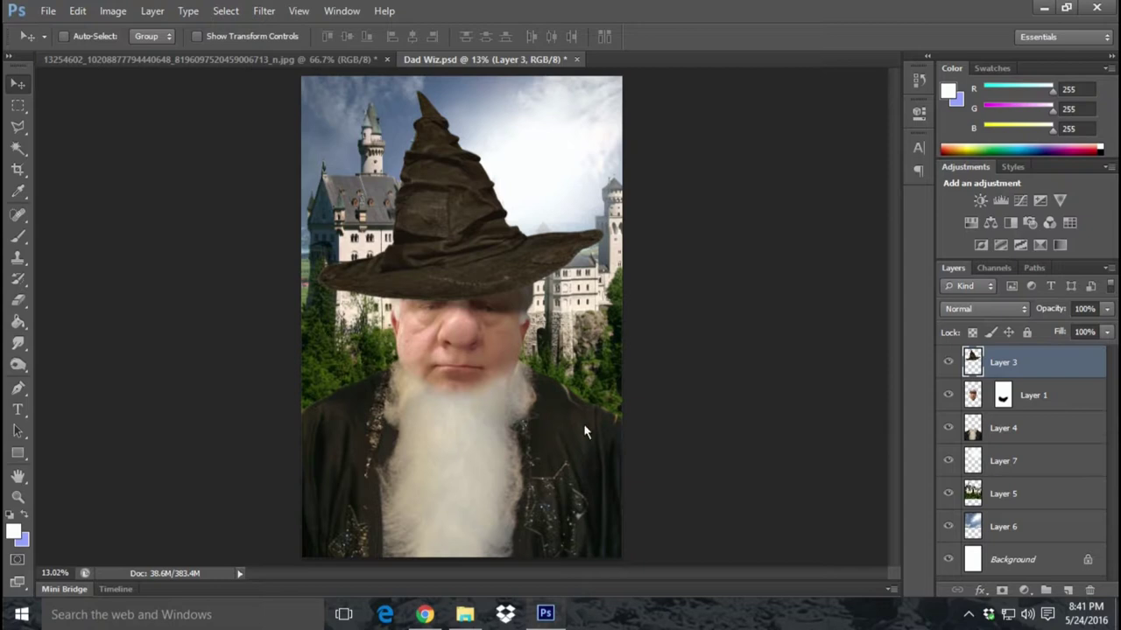
- On Layer 4, set up the Dodge tool with a 187 px brush at 20% exposure
left_click(1041, 430)
left_click(17, 364)
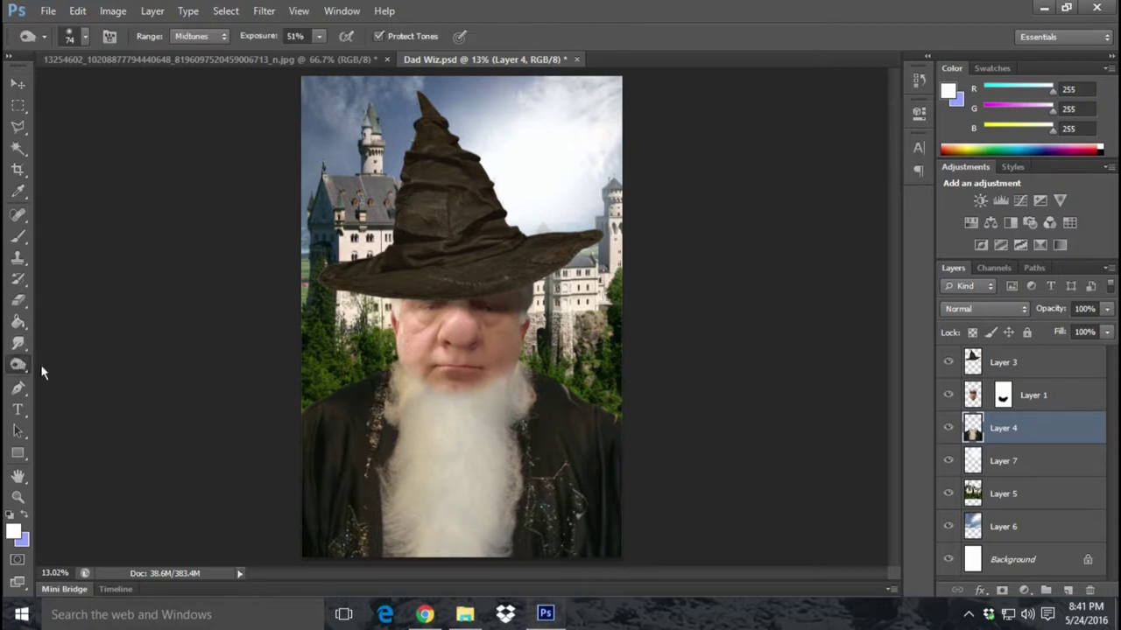
left_click(83, 37)
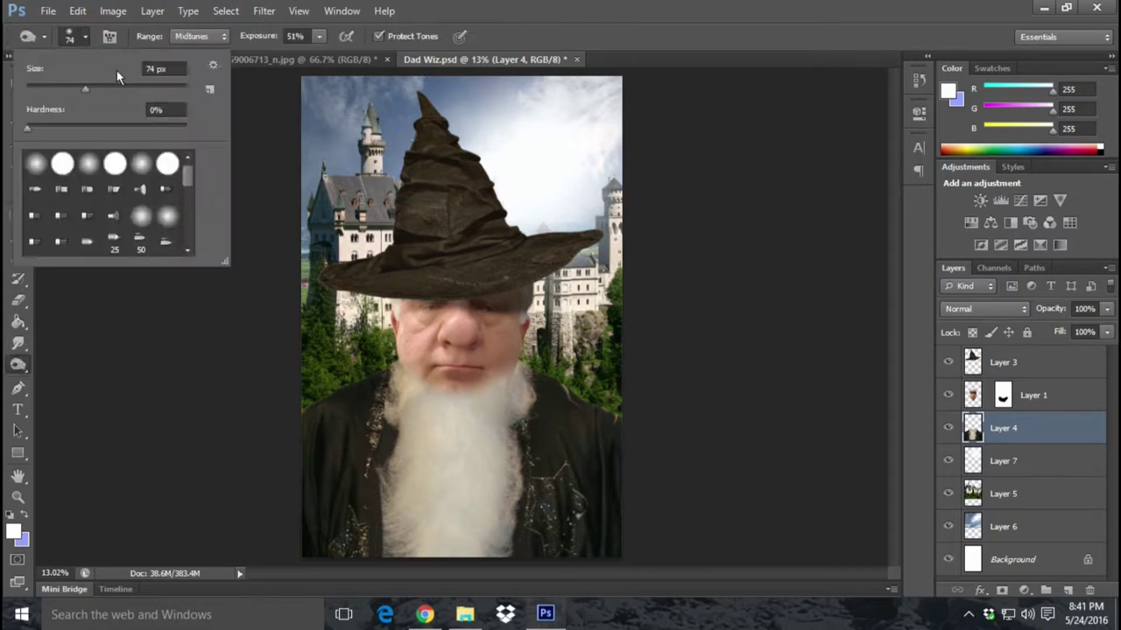
left_click_drag(105, 88, 115, 88)
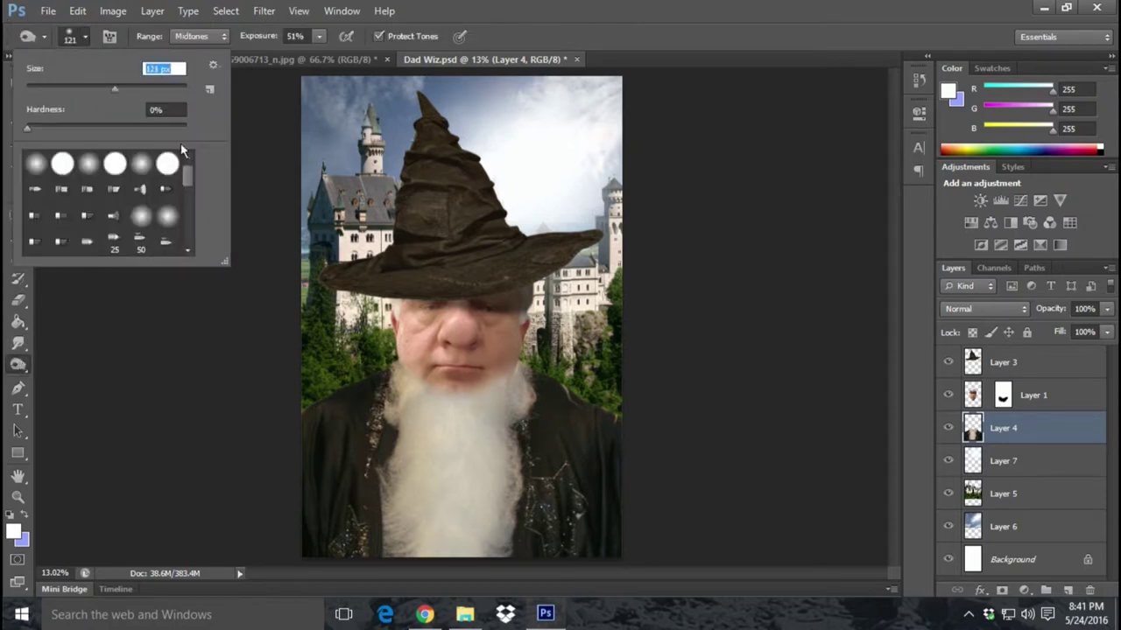
left_click(140, 89)
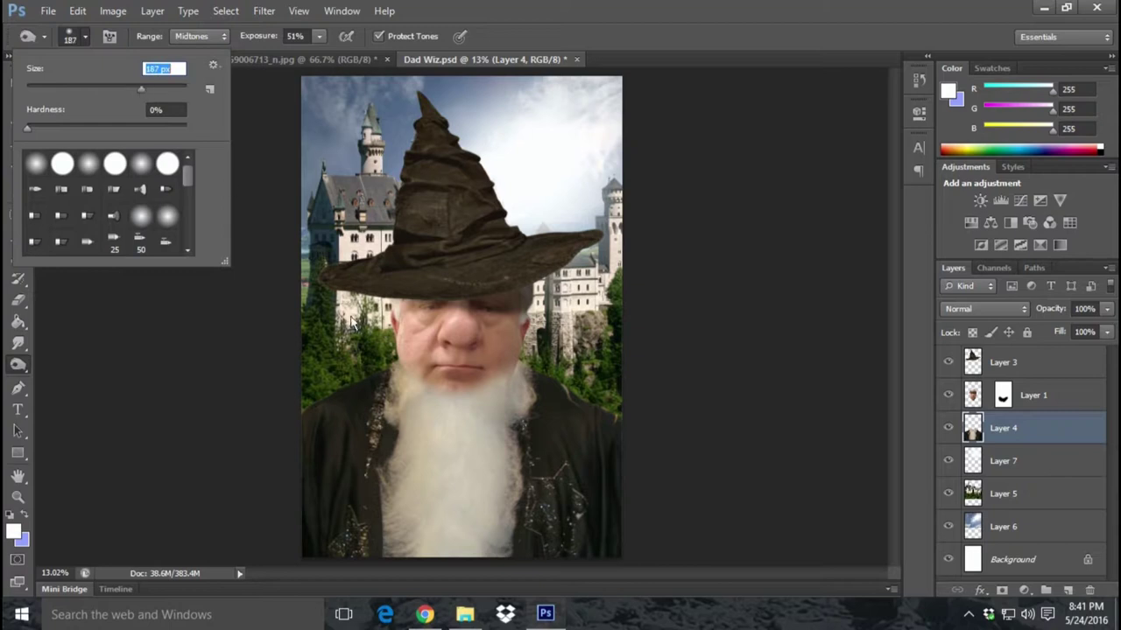
left_click(320, 37)
left_click(440, 444)
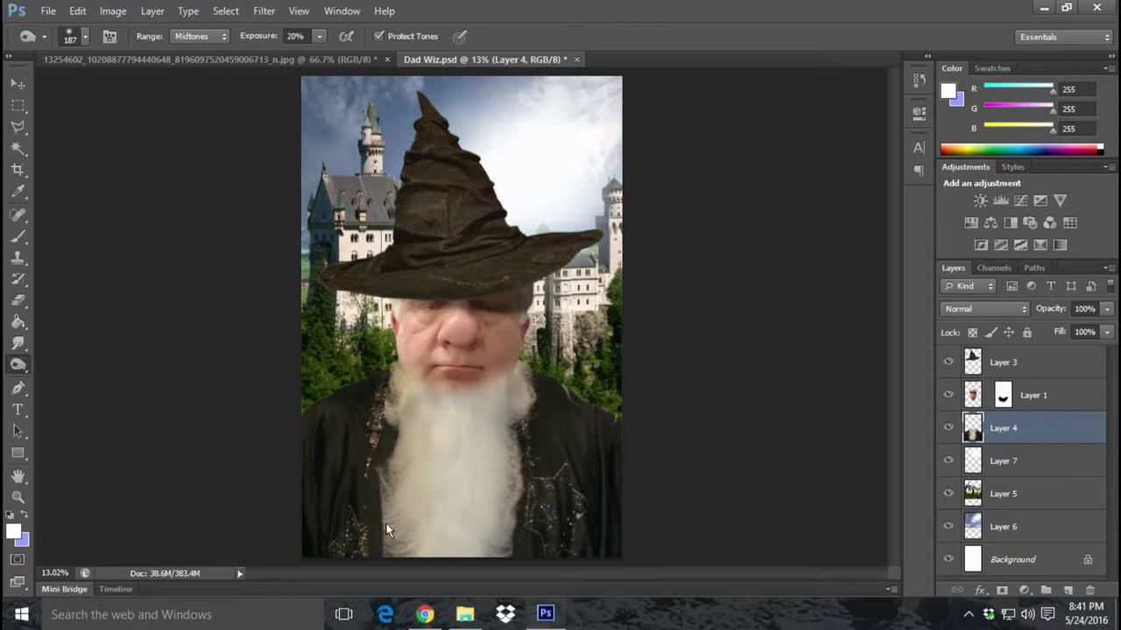
- Revert to the Hue/Saturation history state and target Layer 1's mask
left_click(130, 7)
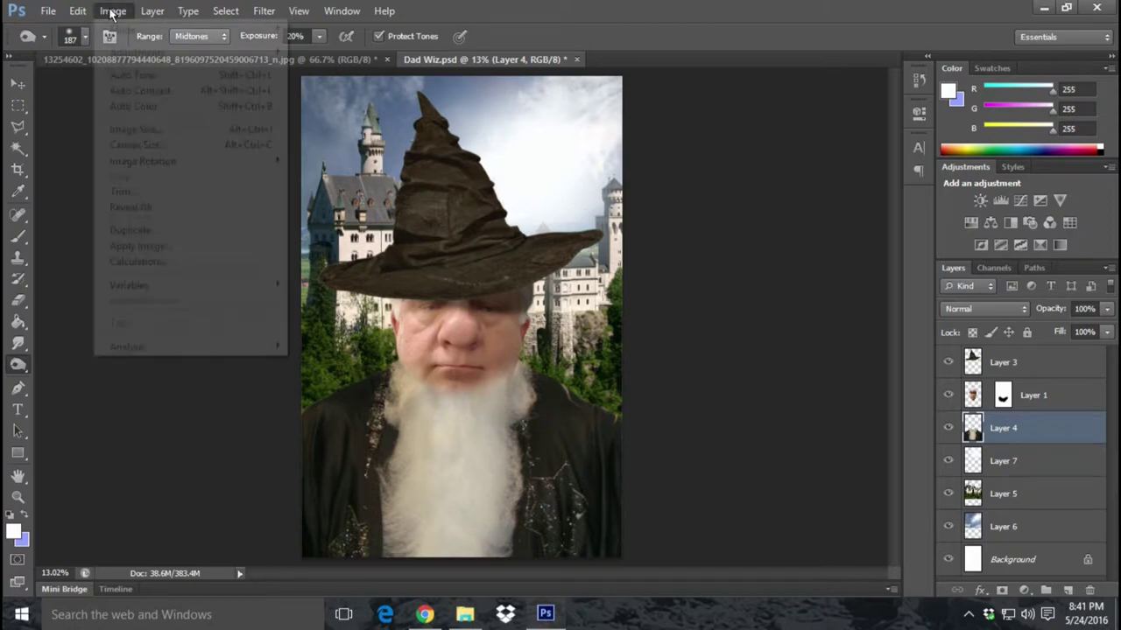
left_click(77, 11)
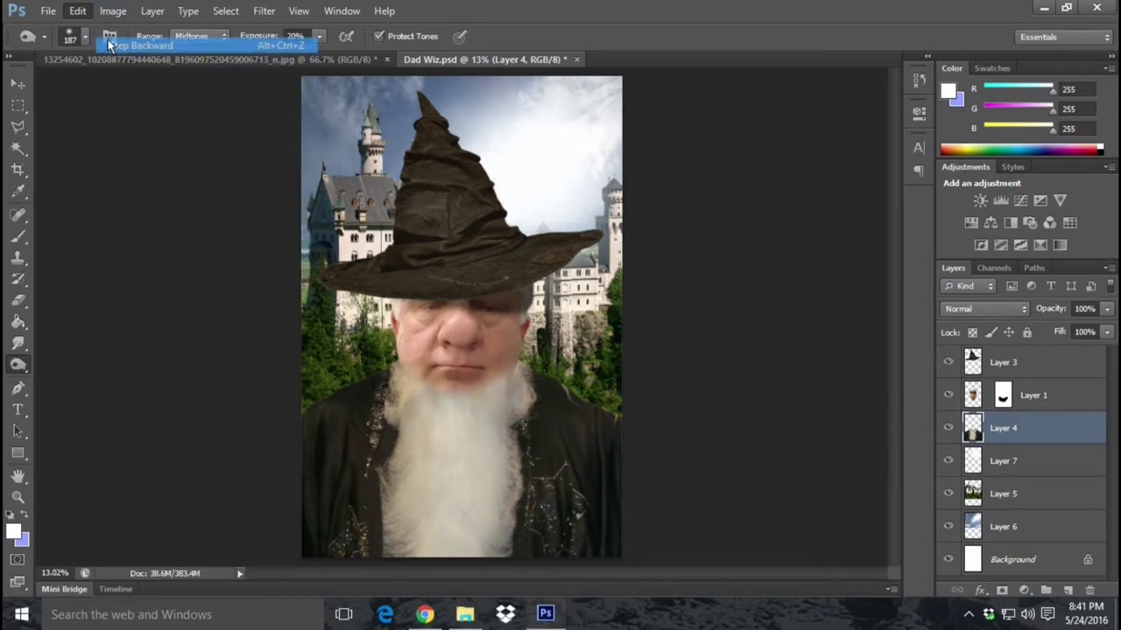
left_click(918, 78)
left_click(849, 123)
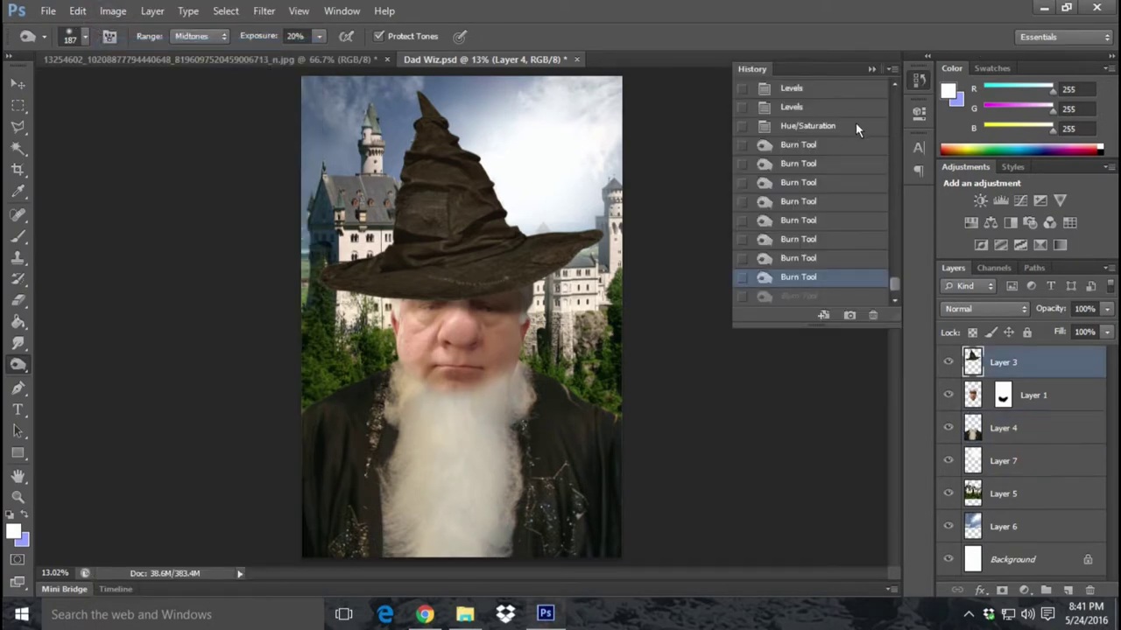
left_click(871, 68)
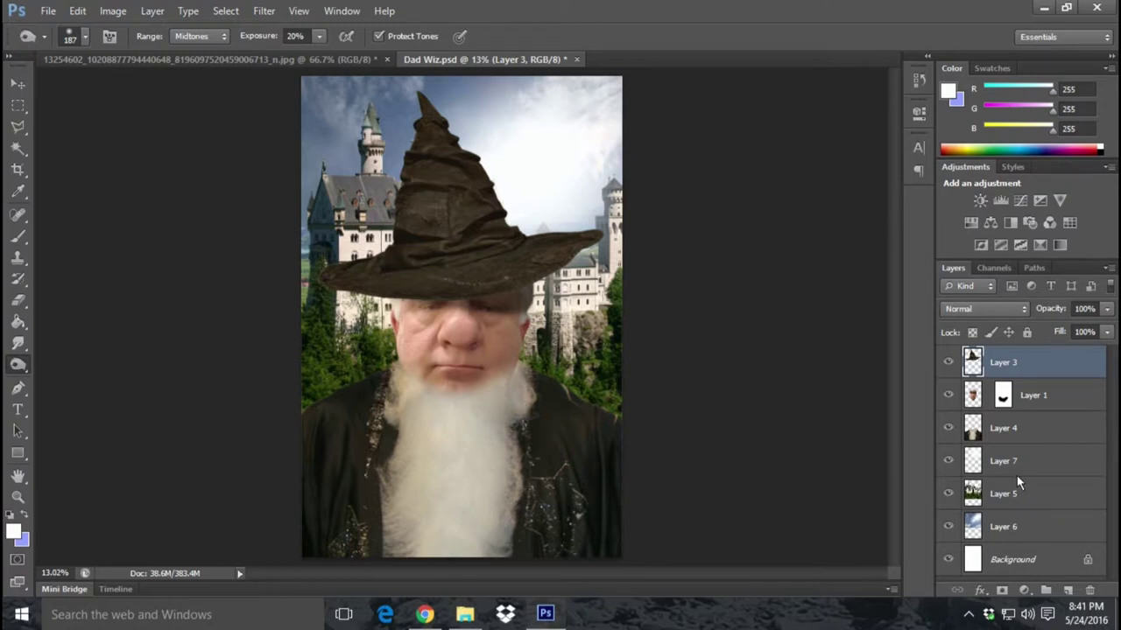
left_click(1004, 398)
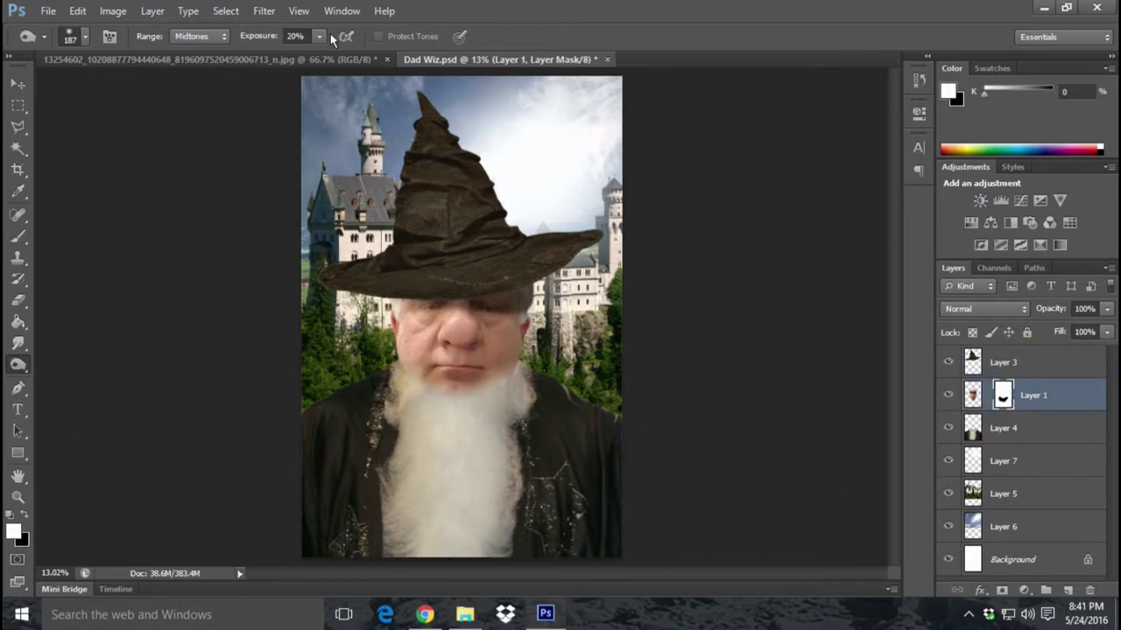
- Switch to the soft Brush at 88 px and undo the stray canvas mark
left_click(21, 235)
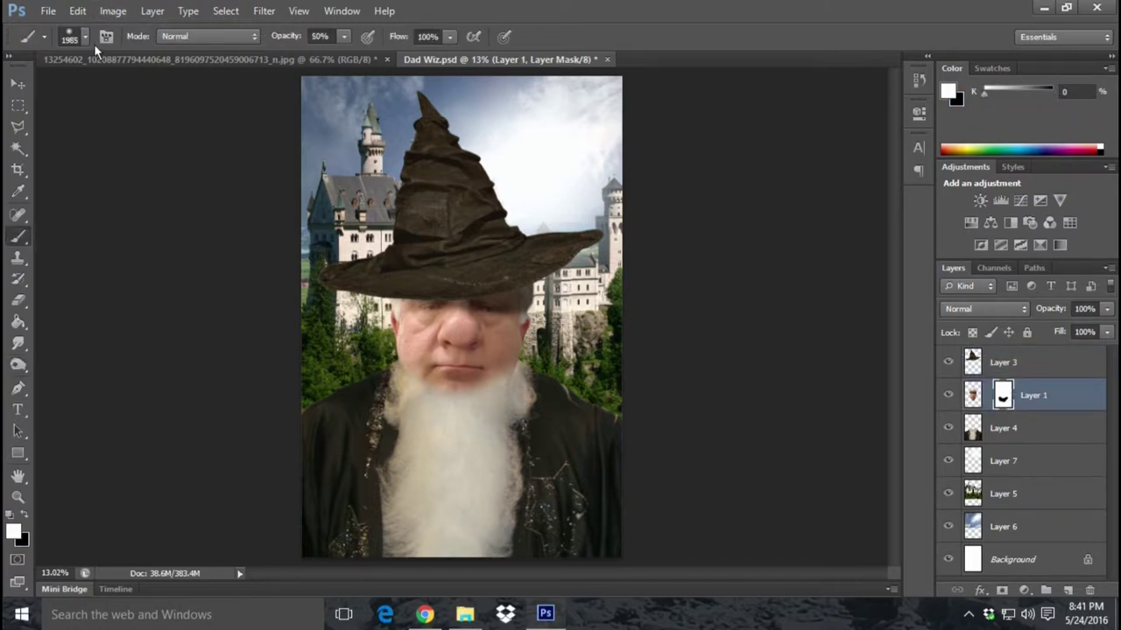
left_click(72, 38)
left_click_drag(173, 87, 98, 87)
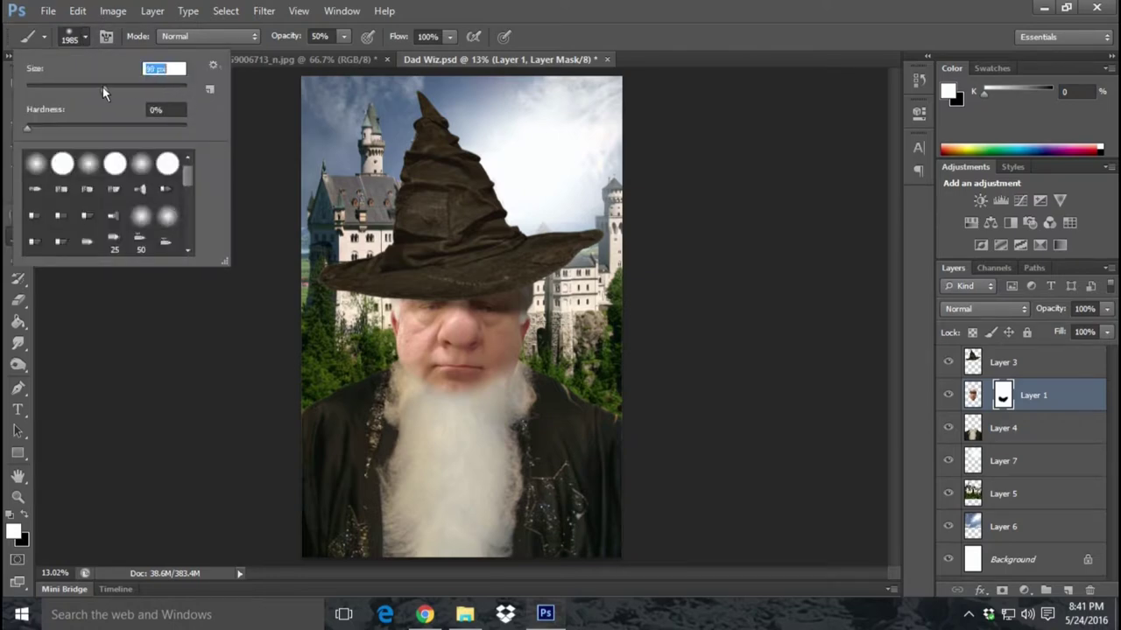
left_click(435, 385)
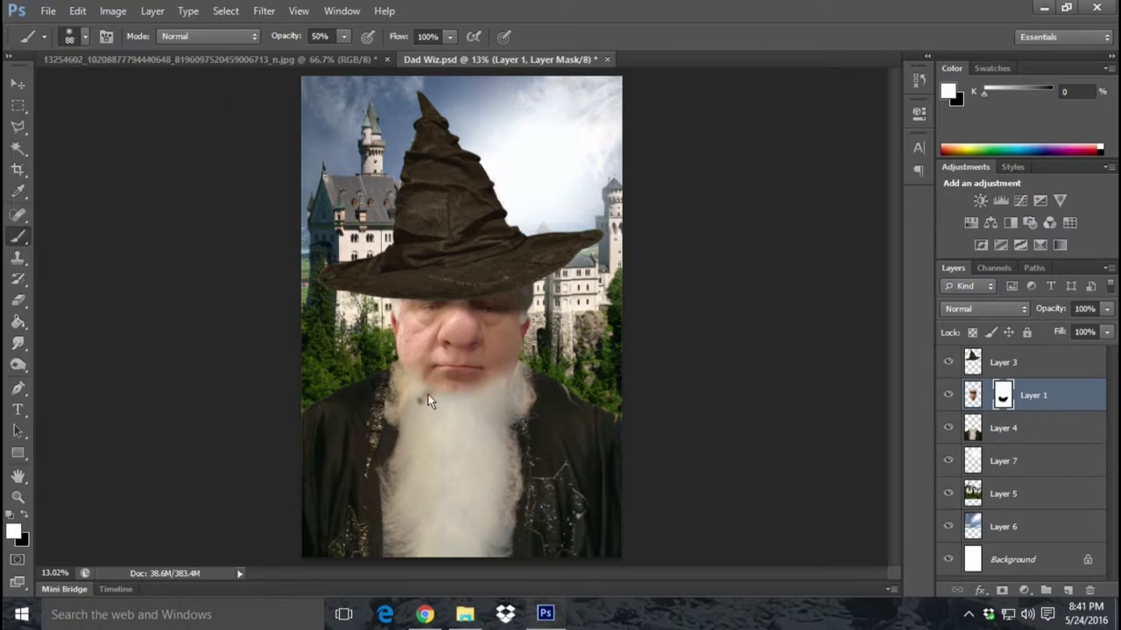
left_click(78, 11)
left_click(130, 46)
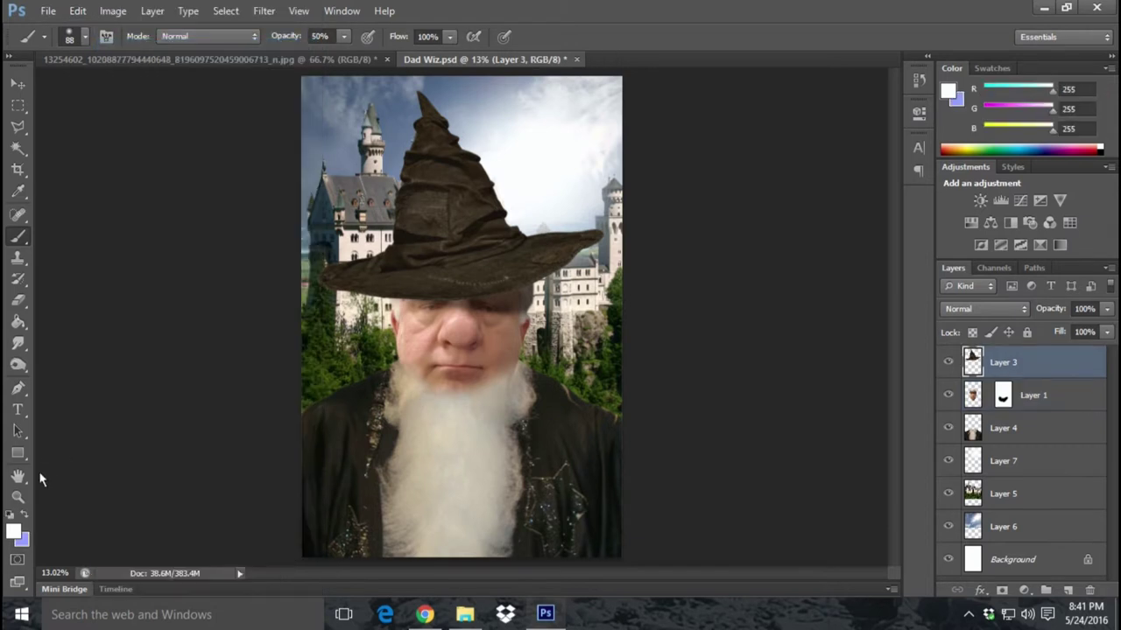
- Enlarge the brush to 319 px and target Layer 1's mask
left_click(79, 39)
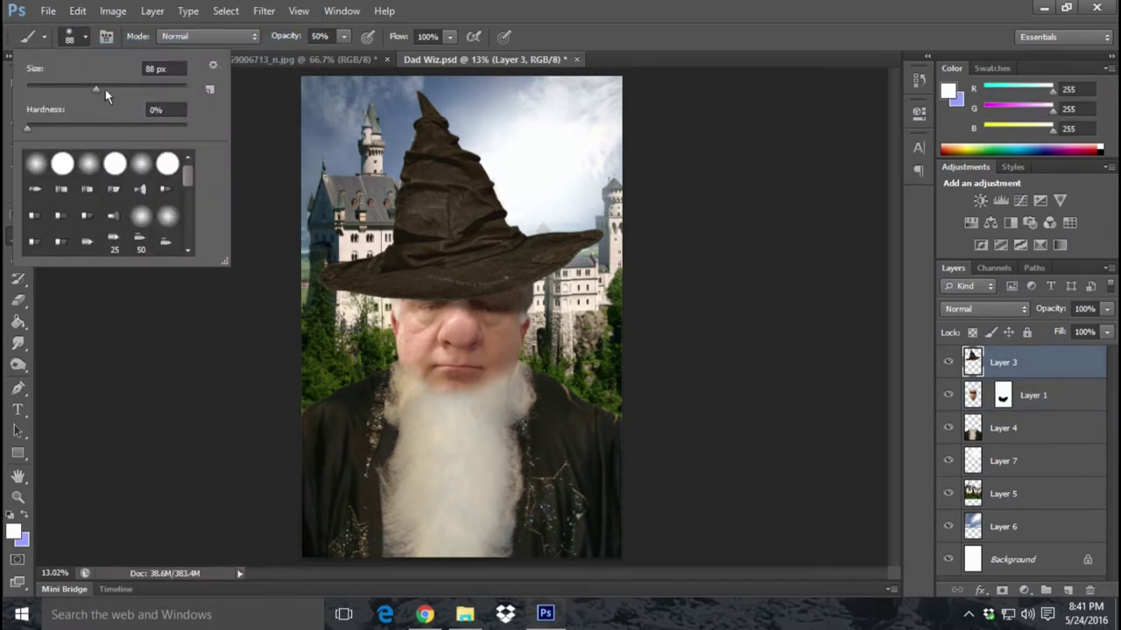
left_click_drag(105, 90, 137, 87)
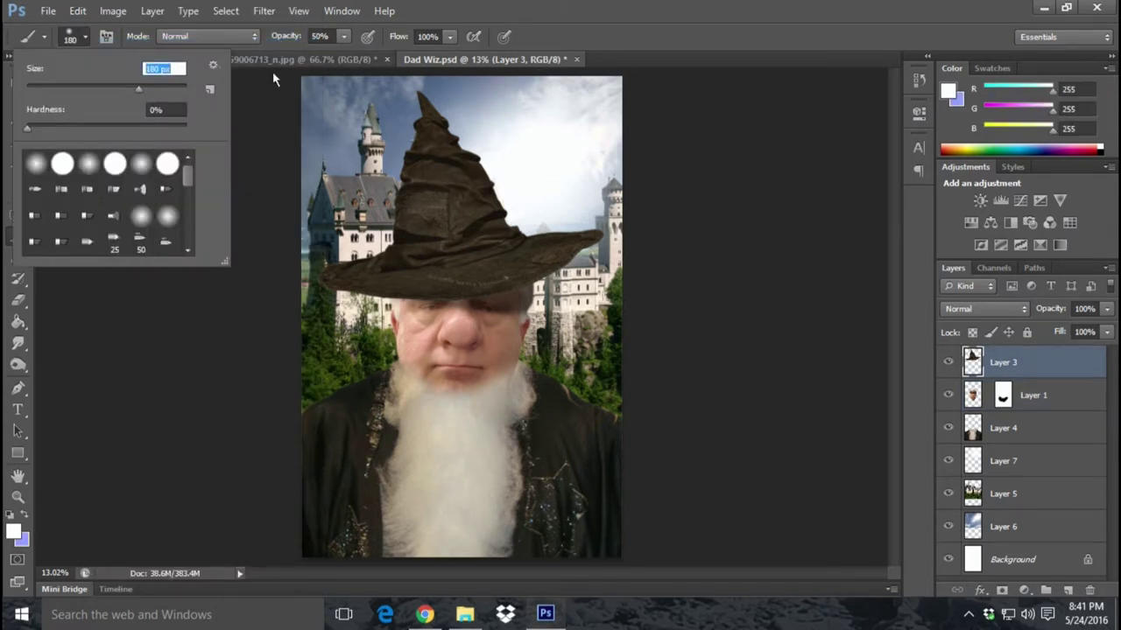
left_click_drag(150, 86, 155, 89)
left_click(619, 17)
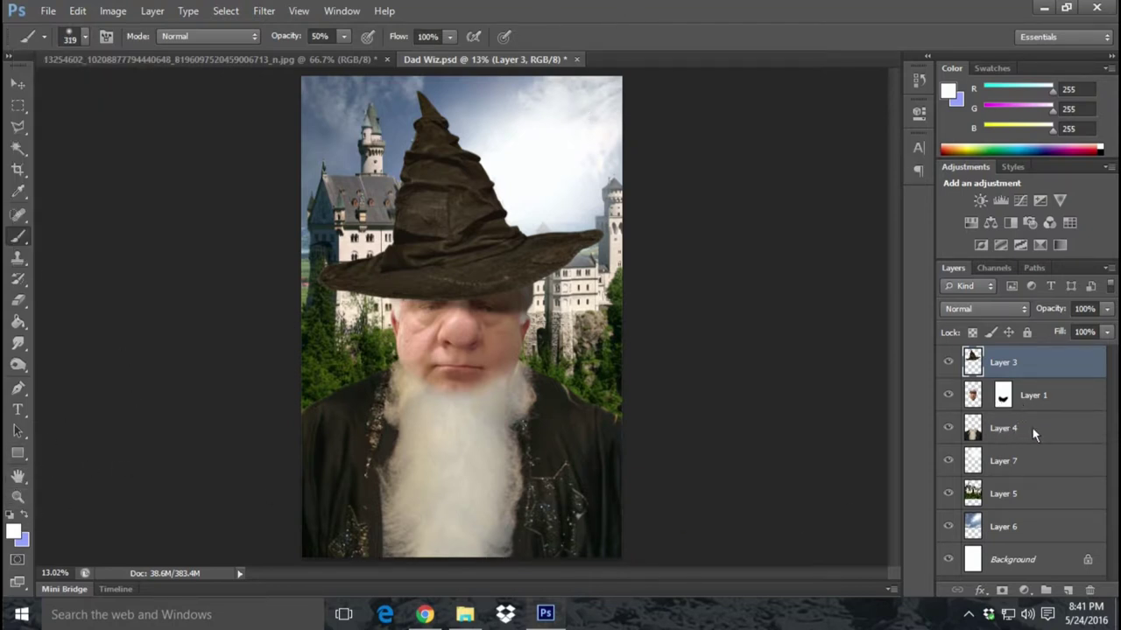
left_click(1002, 401)
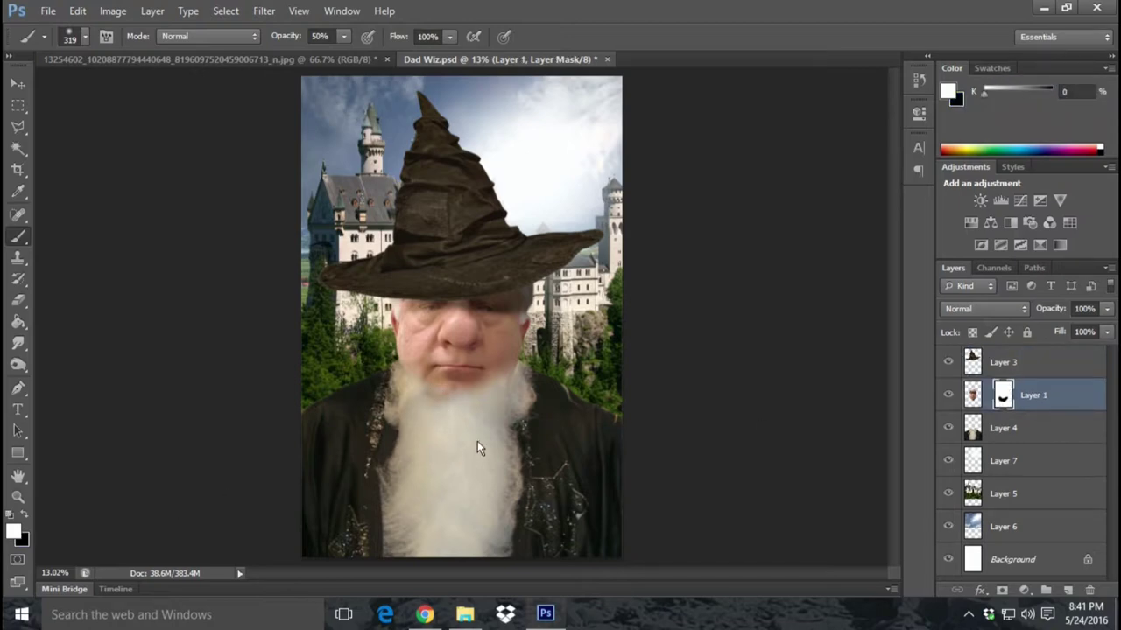
- Step back one edit and make black the painting colour on Layer 1's mask
left_click(77, 10)
left_click(132, 44)
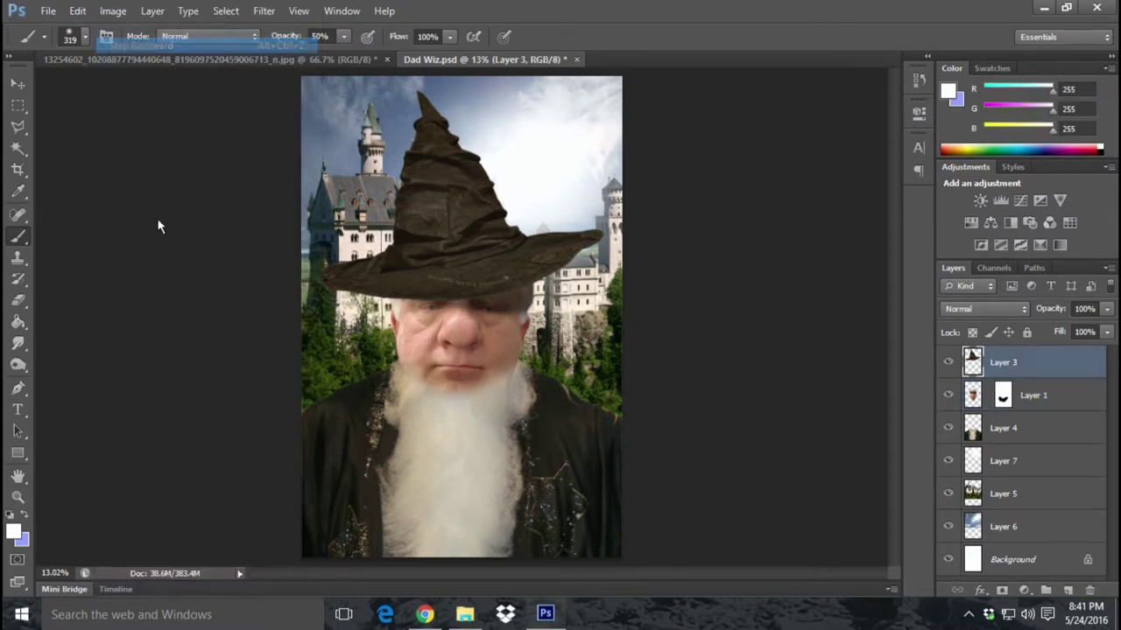
left_click(26, 517)
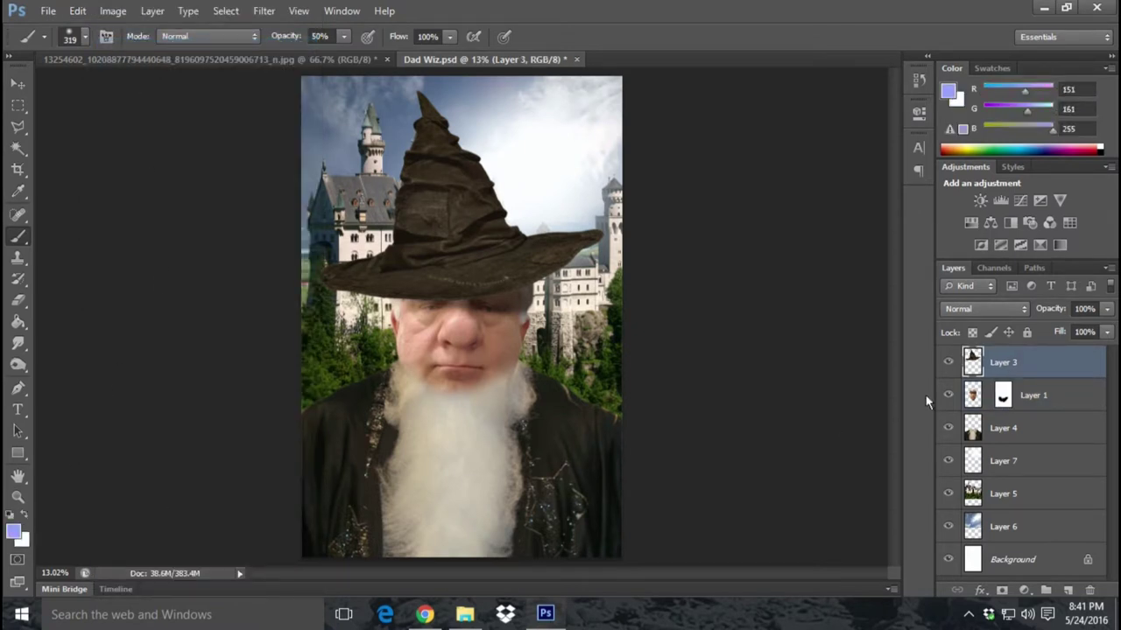
left_click(1003, 398)
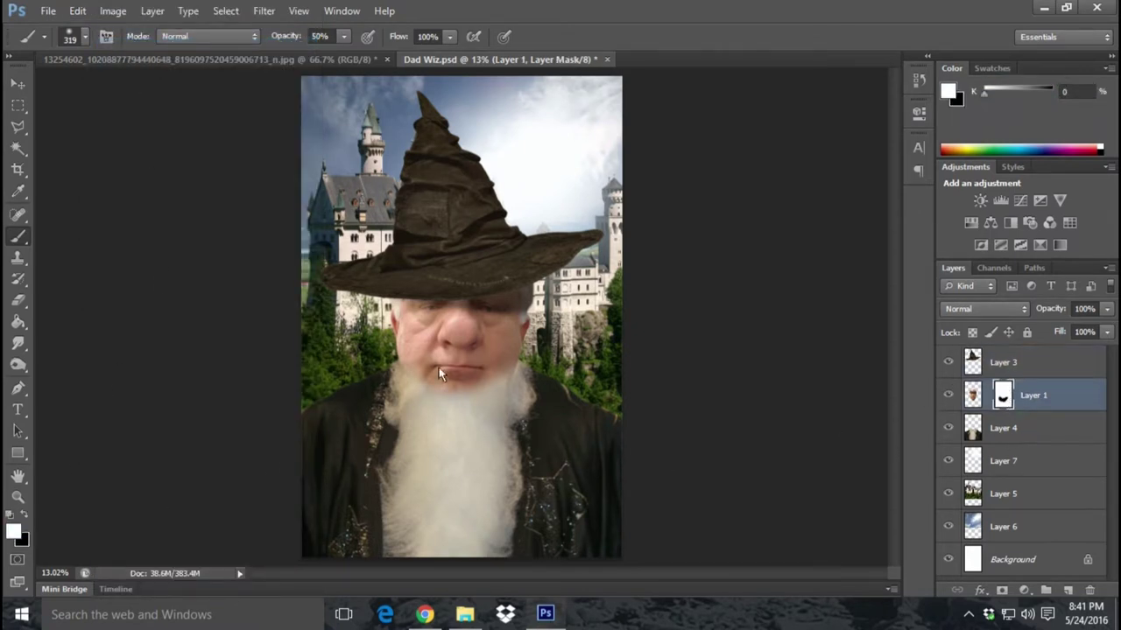
left_click(27, 516)
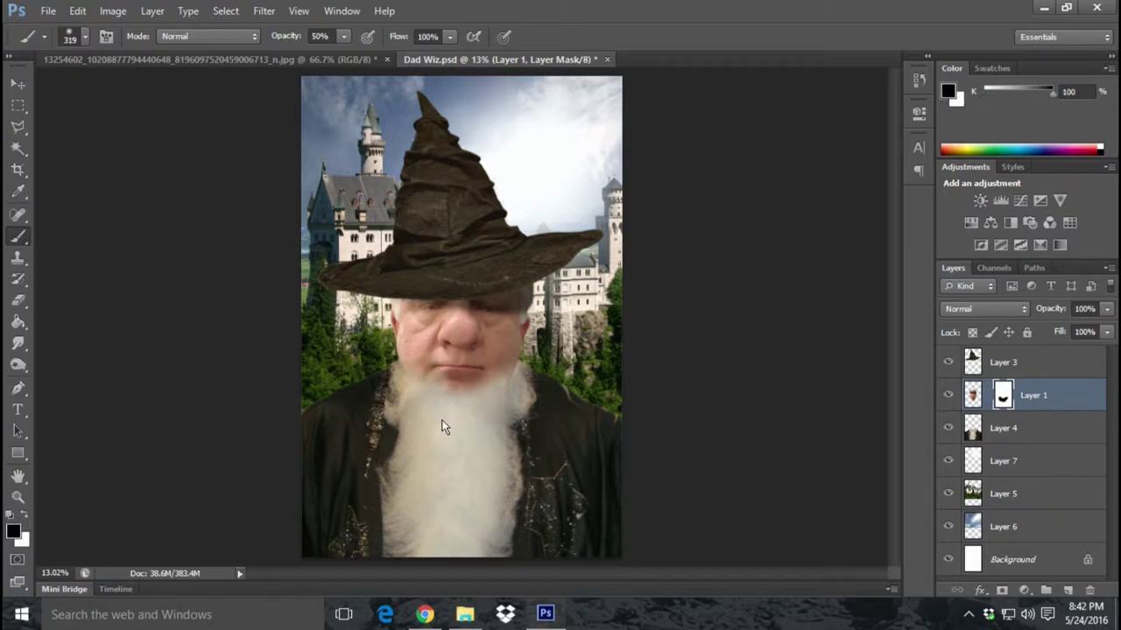
- Undo the previous step and add a white mask to the hat layer, Layer 3
left_click(78, 11)
left_click(126, 45)
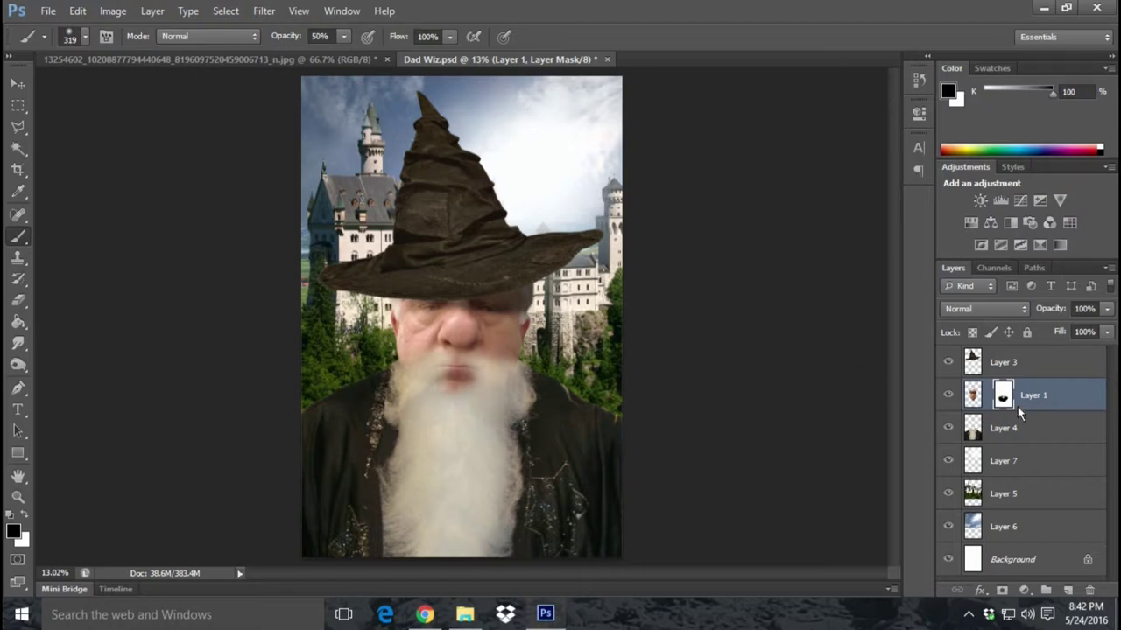
left_click(1031, 359)
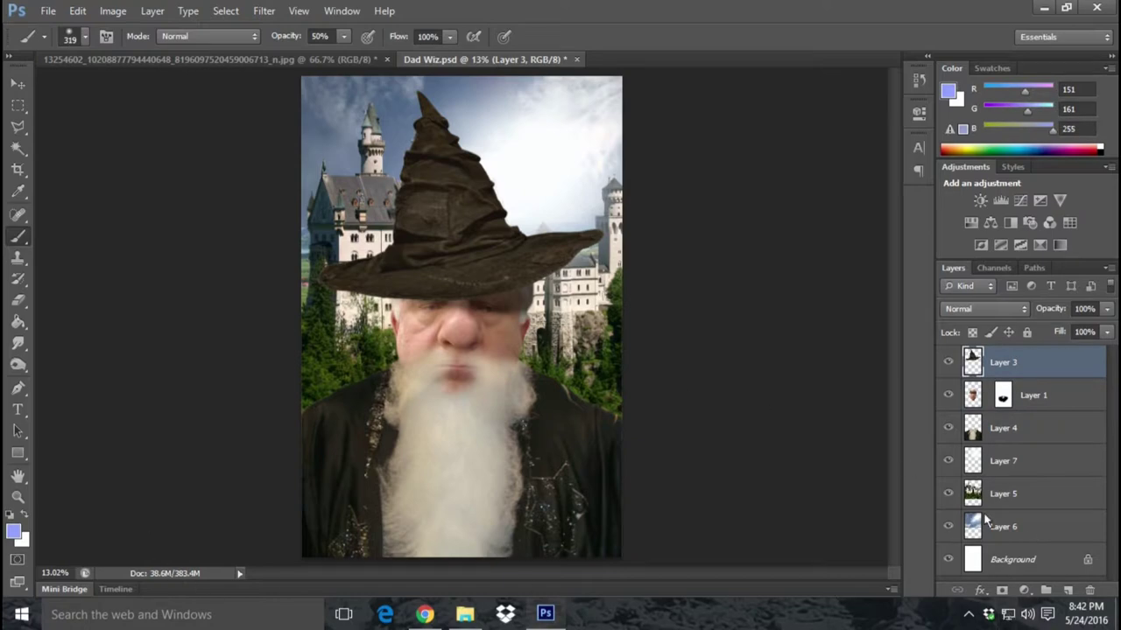
left_click(1003, 591)
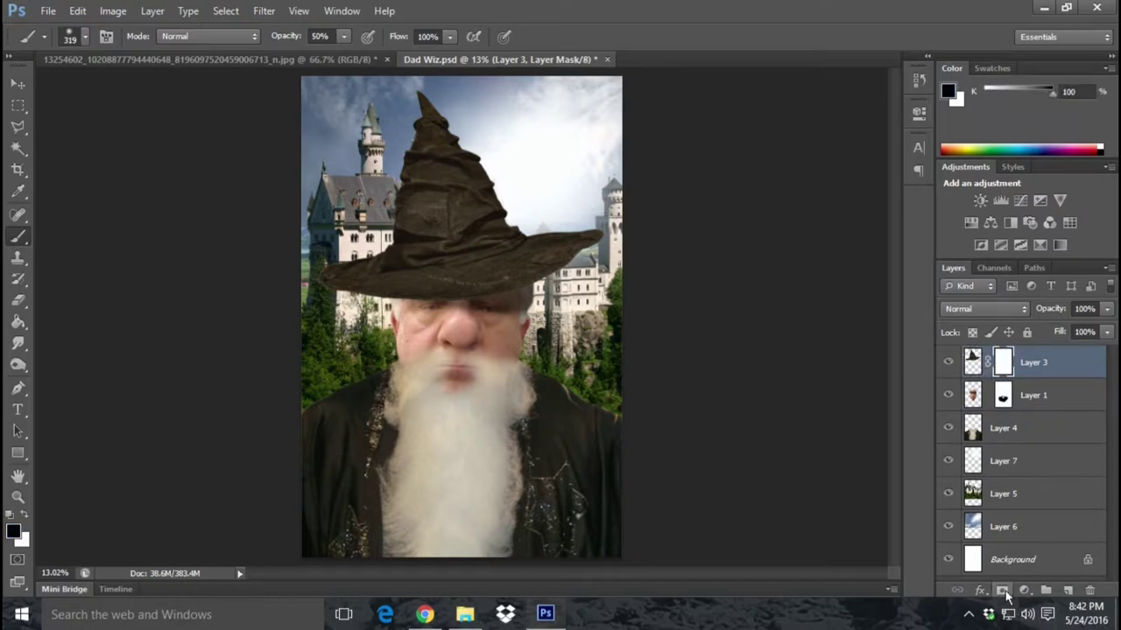
- Remove Layer 3's mask again with Step Backward and reselect the hat layer
left_click(78, 10)
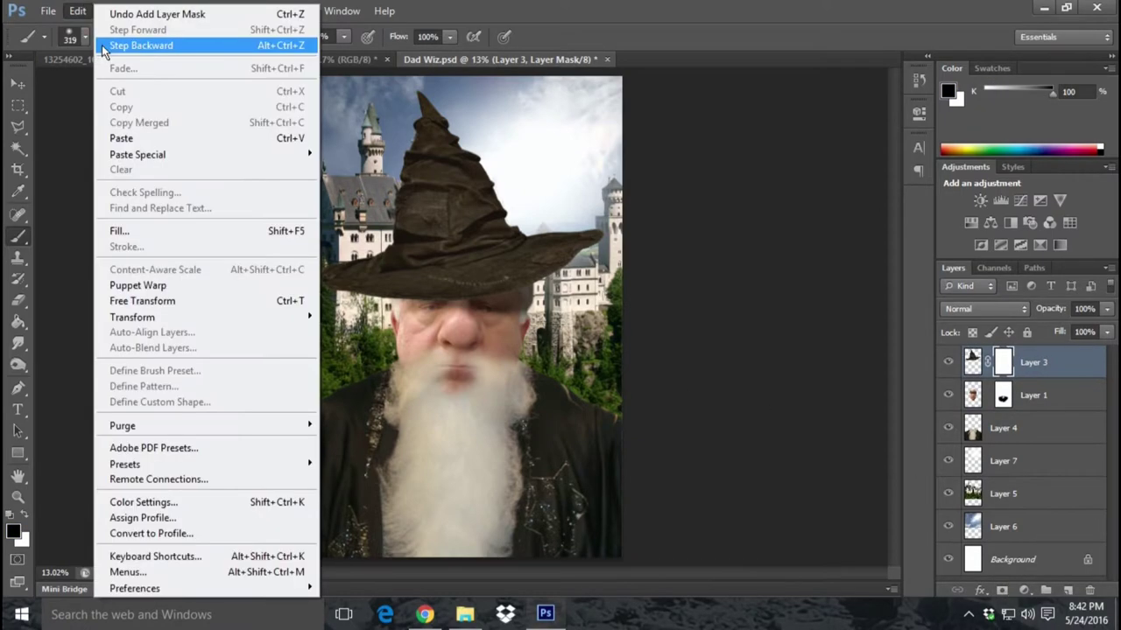
left_click(110, 43)
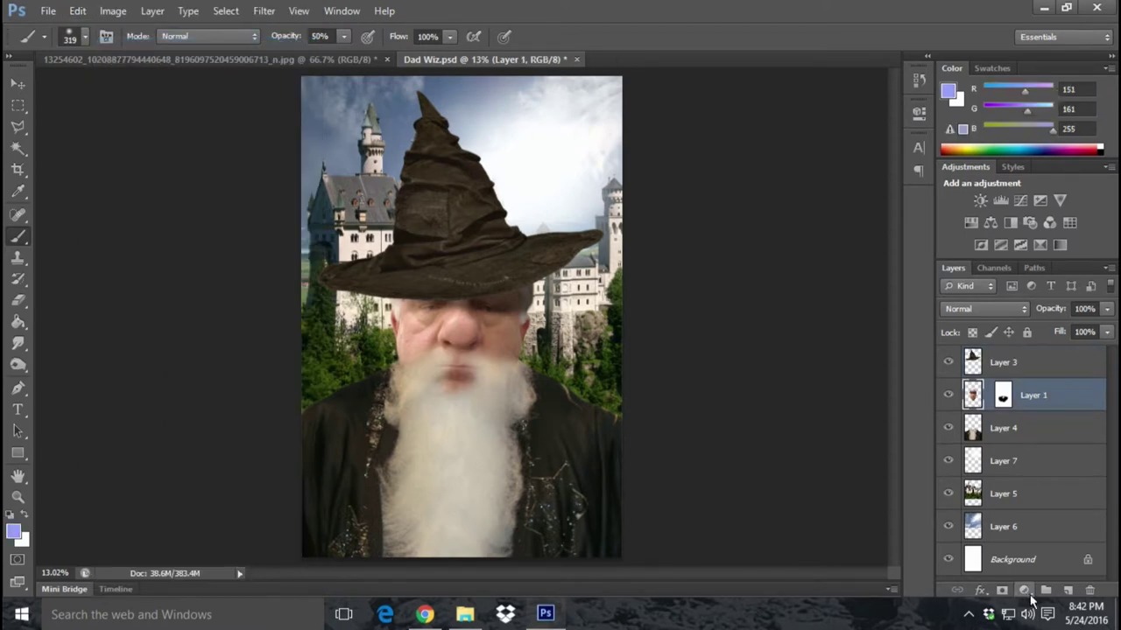
left_click(1037, 361)
left_click(1024, 591)
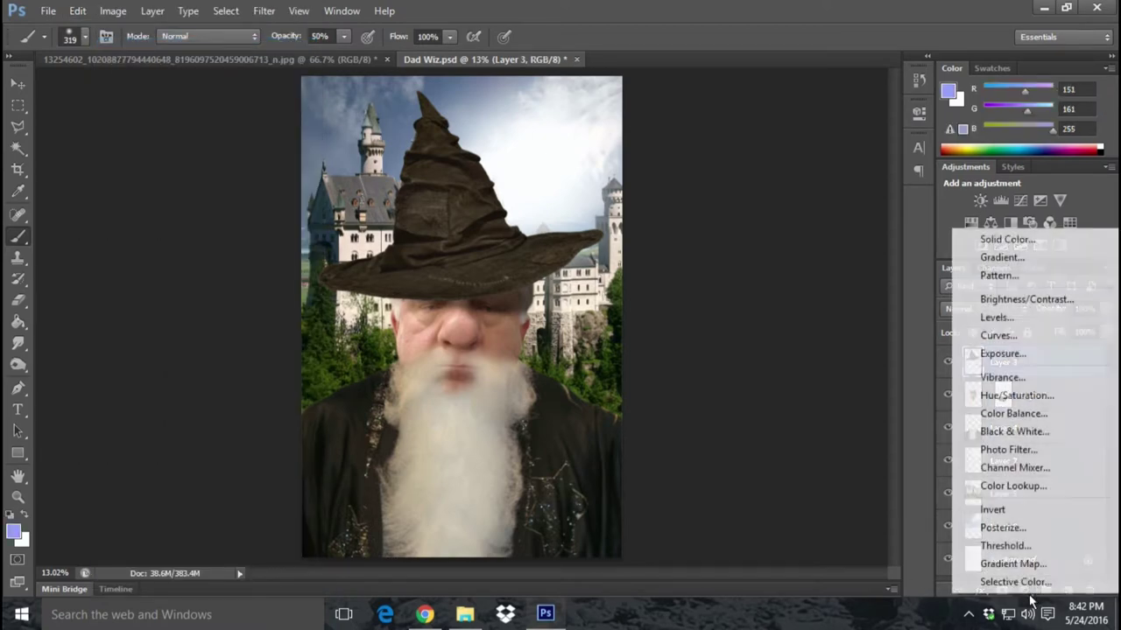
- Add a Gradient Map adjustment layer above the hat layer
left_click(1015, 566)
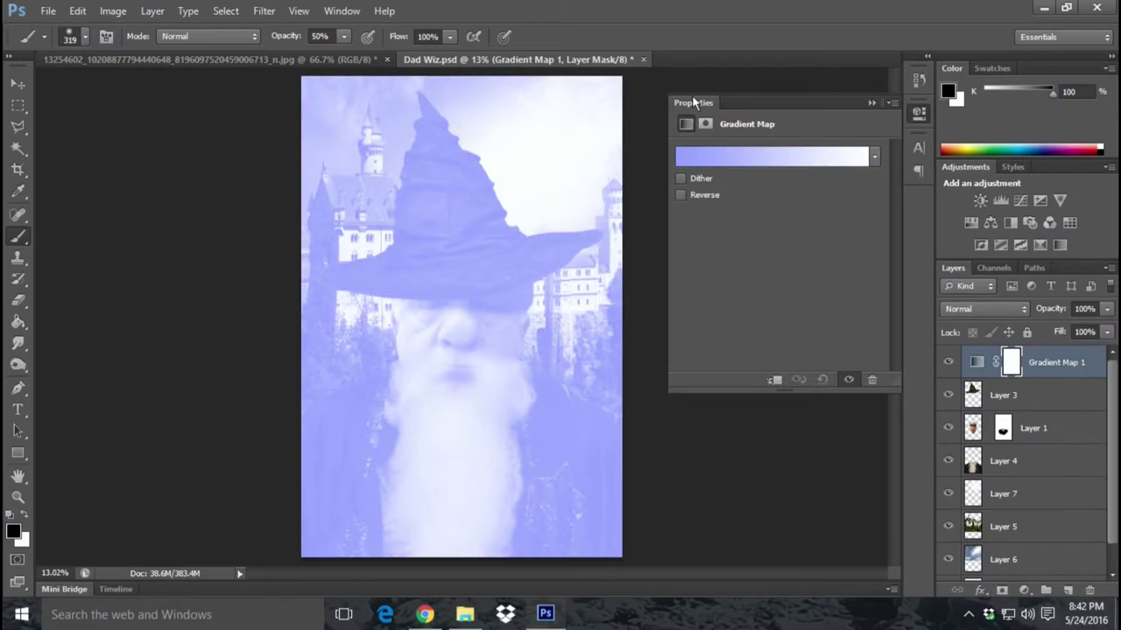
left_click(871, 103)
left_click(986, 309)
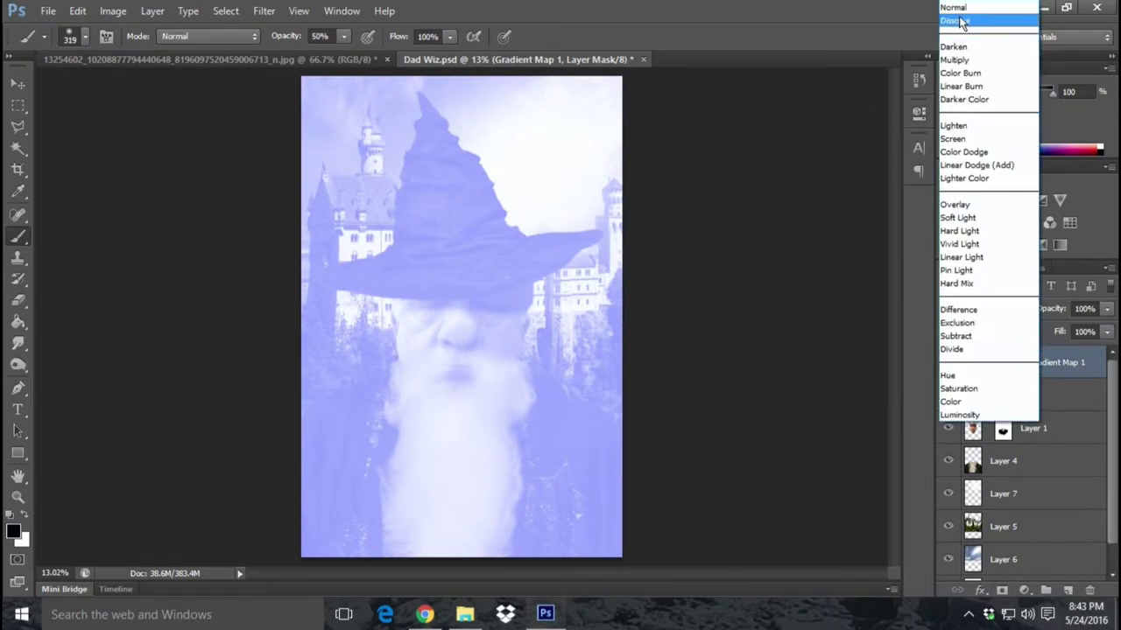
left_click(955, 20)
key("Down")
key("Down")
key("Up")
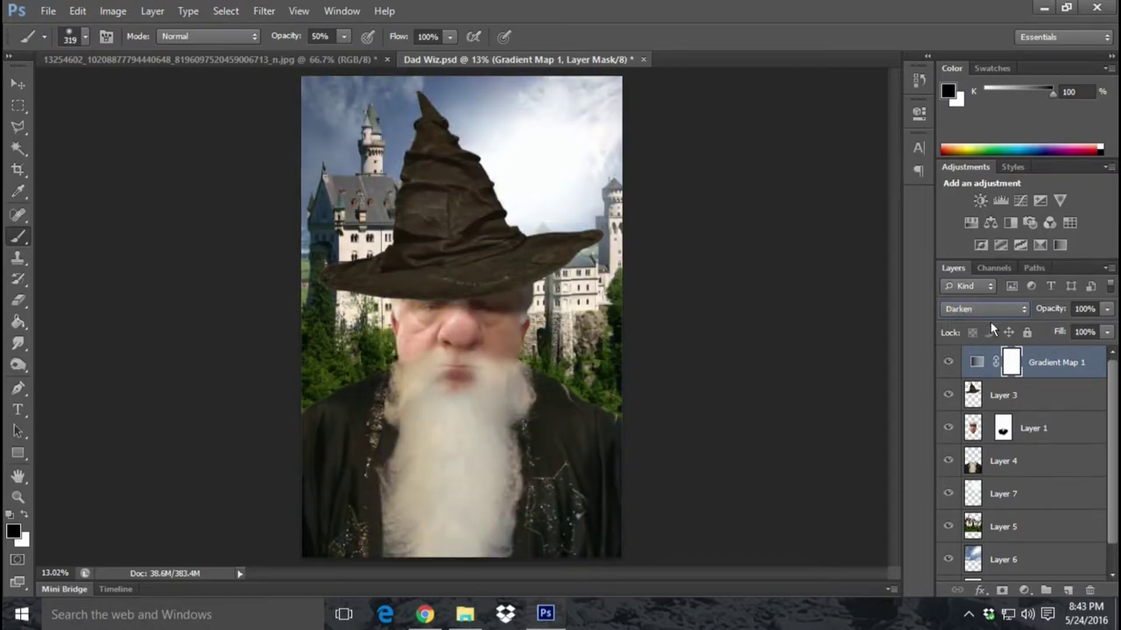
- Blend the Gradient Map in Multiply and add an empty Layer 8 on top
key("Down")
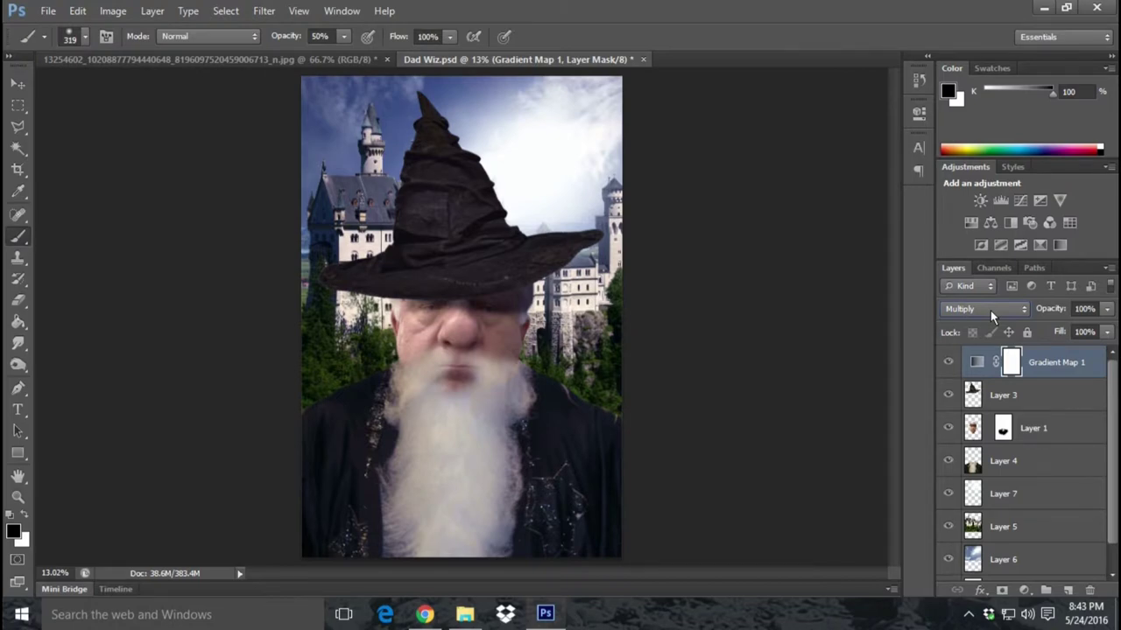
key("Down")
key("Down")
key("Down")
key("Down")
key("Down")
key("Down")
key("Down")
key("Down")
key("Down")
key("Down")
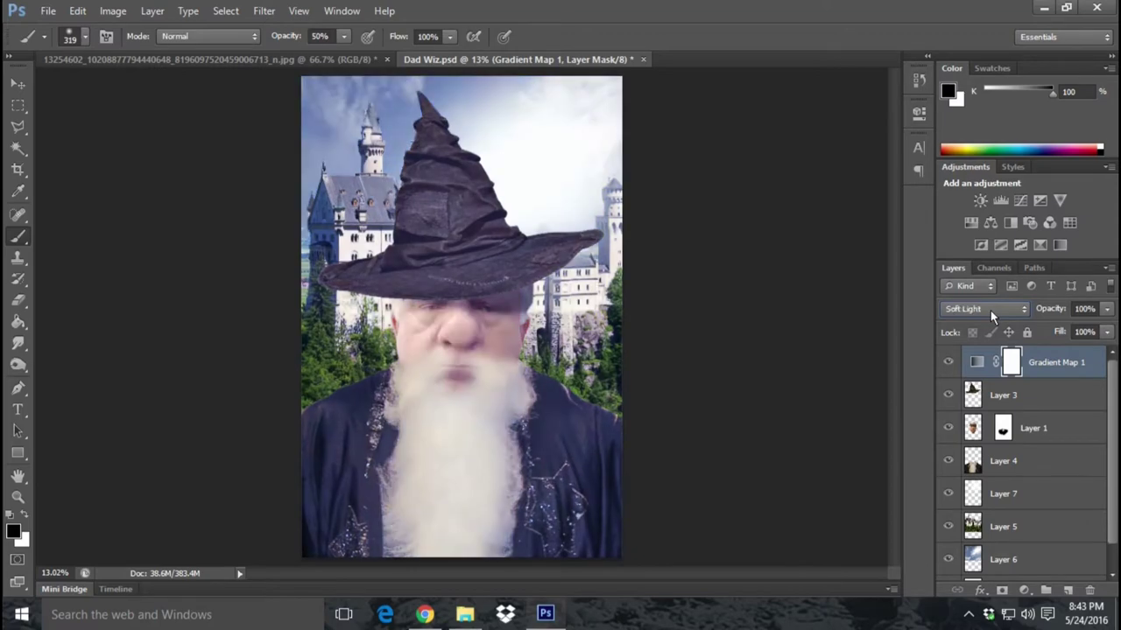
key("Down")
key("Down")
key("Down")
key("Down")
key("Down")
key("Down")
key("Down")
key("Down")
key("Down")
key("Down")
key("Down")
key("Down")
key("Down")
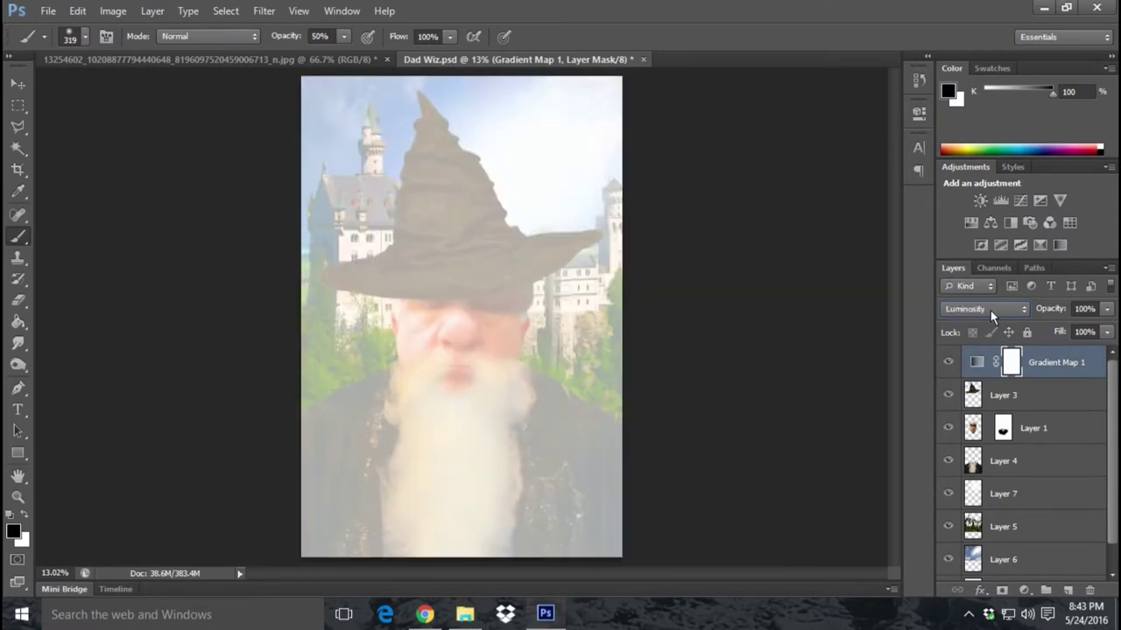
key("Up")
key("Up")
key("Up")
key("Up")
key("Up")
key("Up")
key("Up")
key("Up")
key("Up")
key("Down")
key("Down")
key("Down")
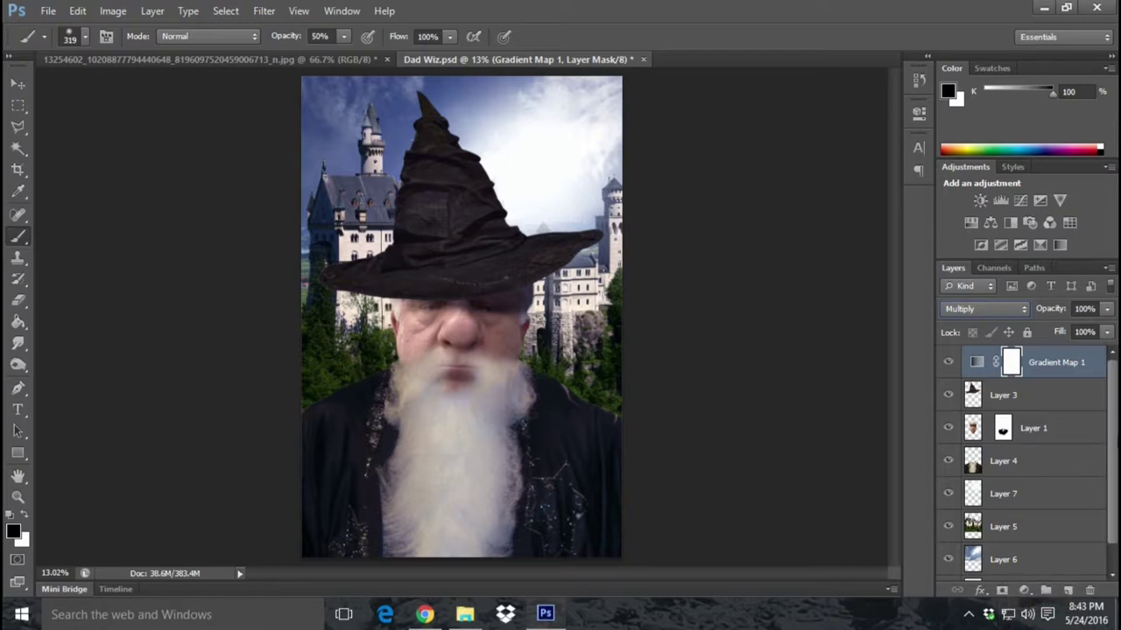
left_click(1068, 590)
left_click(25, 513)
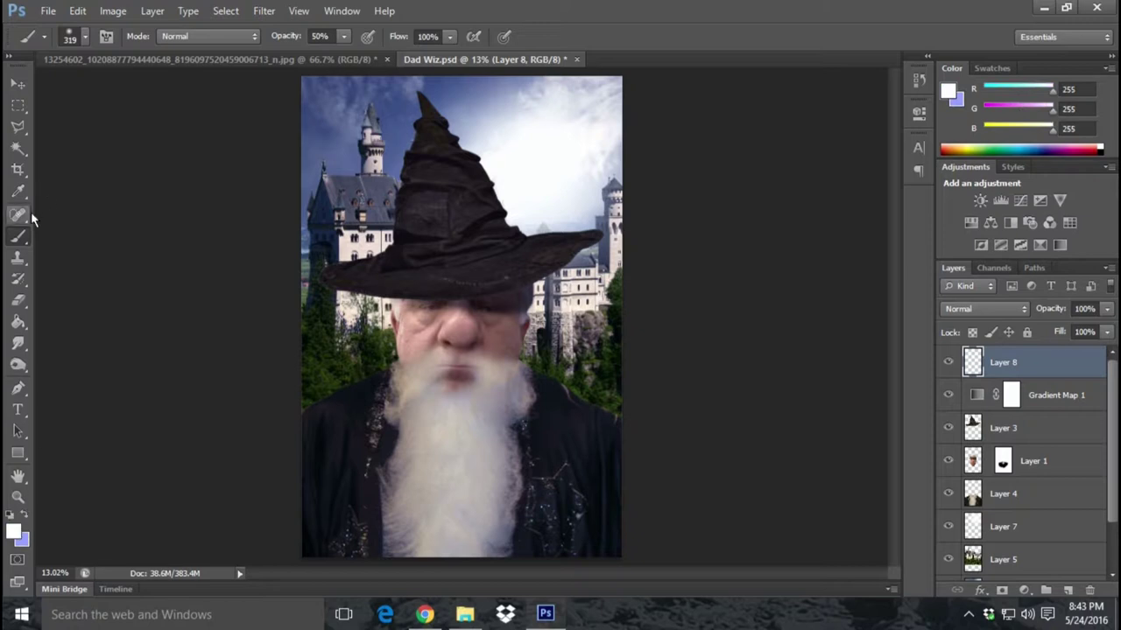
- Set the soft brush to 1753 px at 25% opacity
left_click(84, 37)
left_click(173, 88)
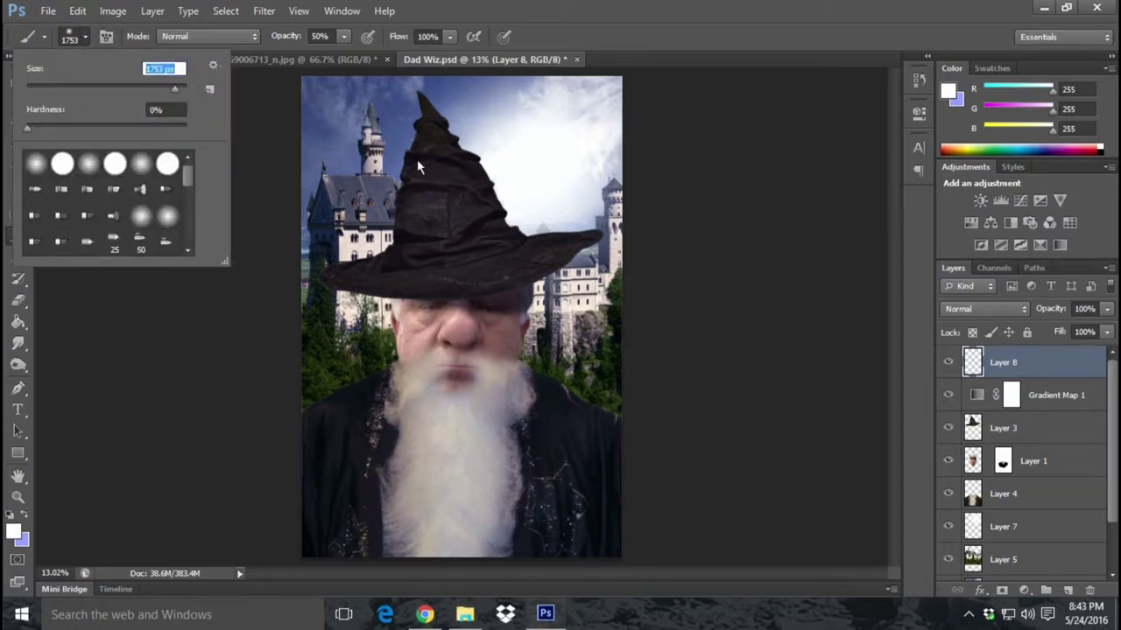
left_click(344, 37)
left_click(324, 54)
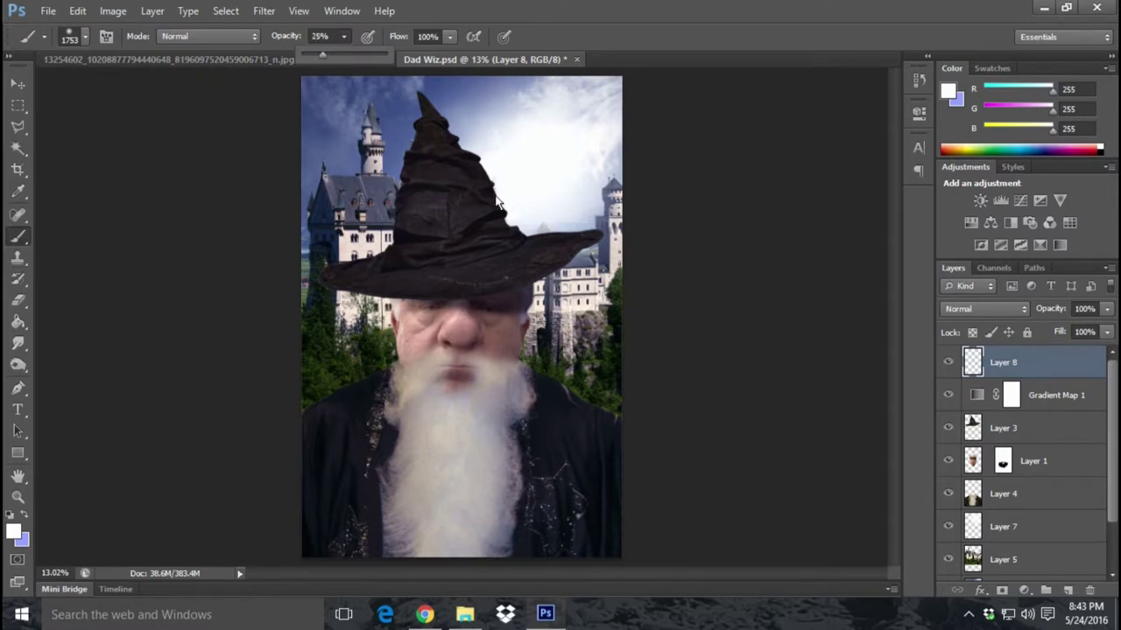
- Dab white haze on Layer 8 around the hat and right of the beard
left_click(509, 226)
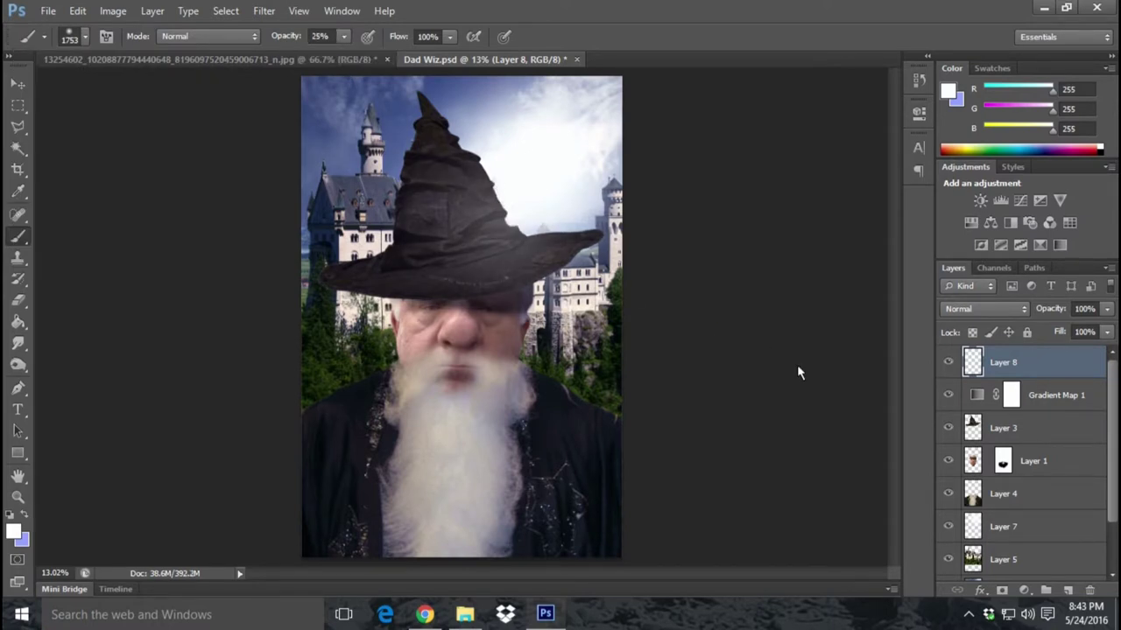
left_click(513, 203)
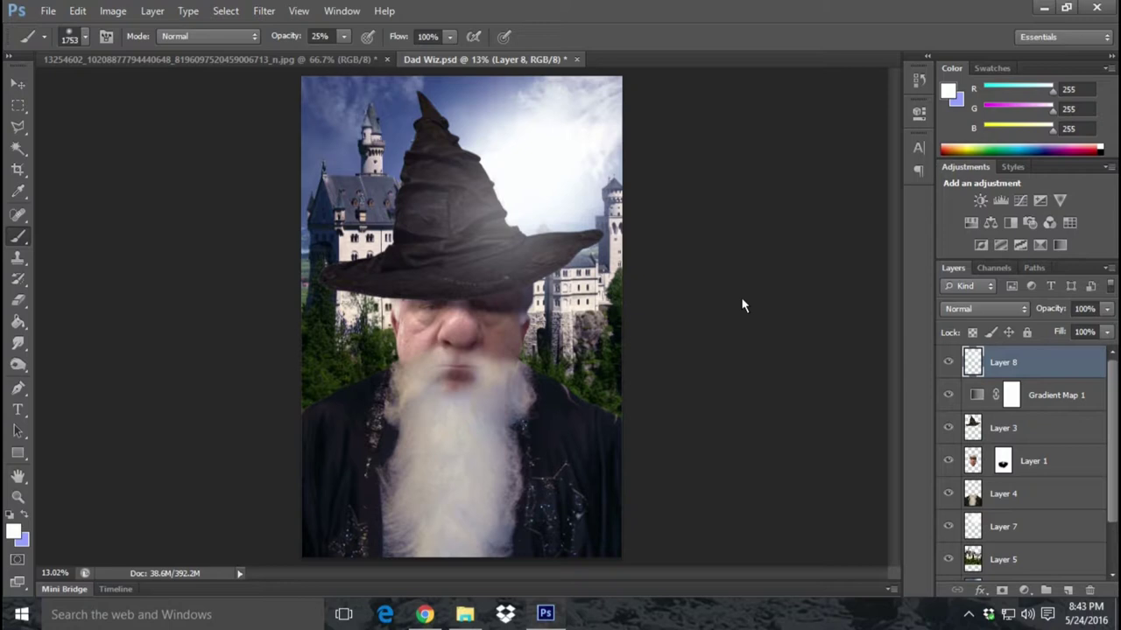
left_click(541, 373)
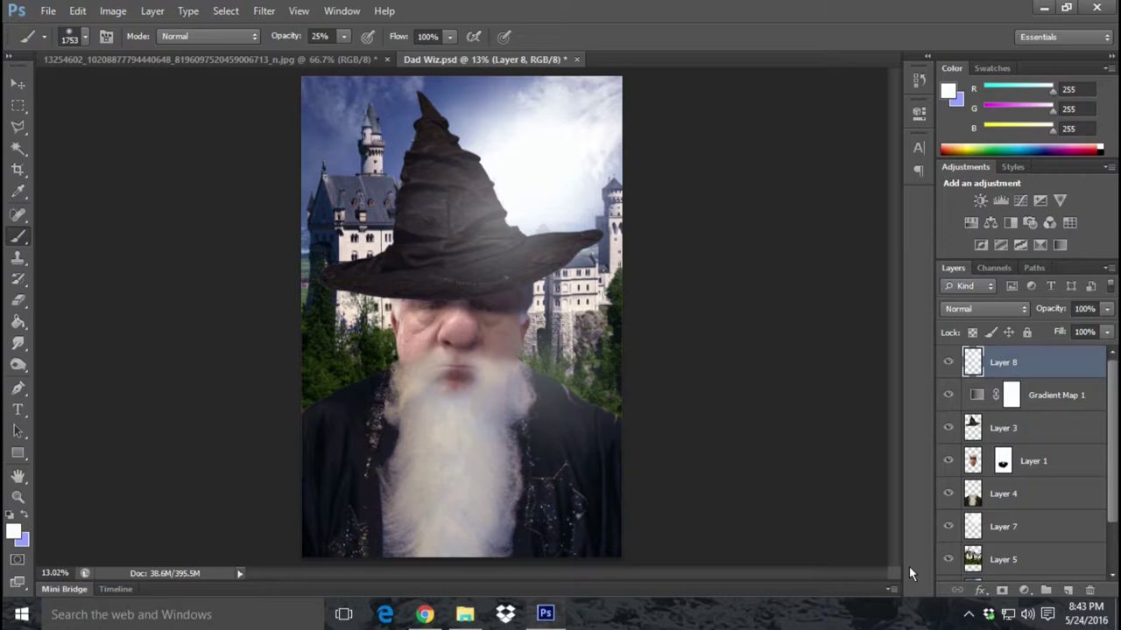
mouse_move(1109, 483)
left_mouse_down()
mouse_move(1114, 511)
mouse_move(1069, 578)
left_mouse_up()
left_click(1062, 564)
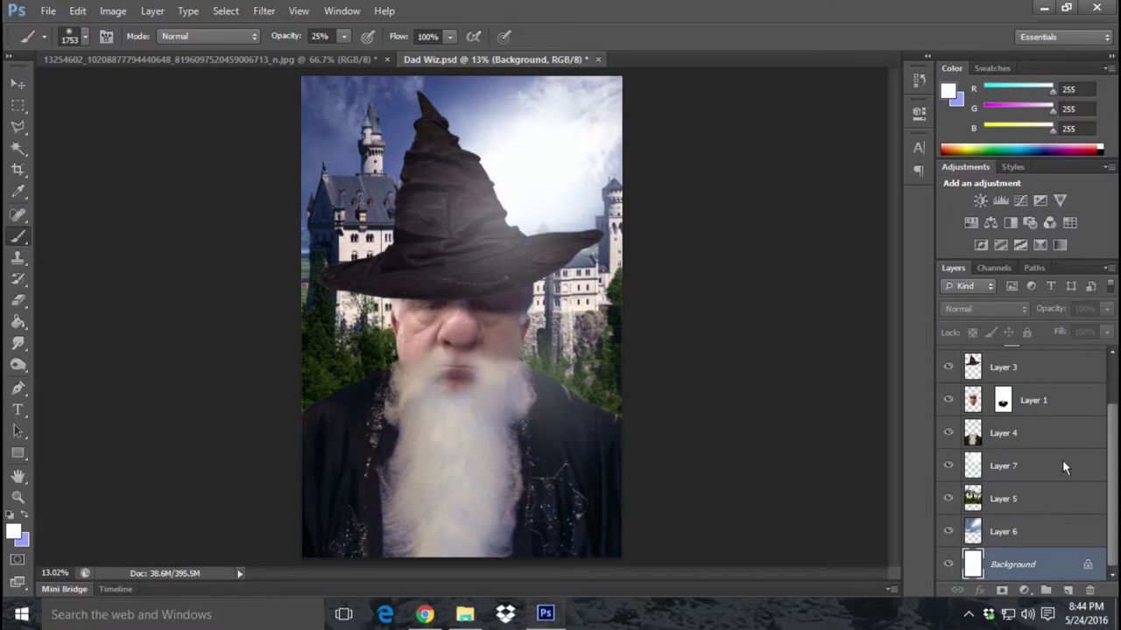
- Select the castle layer, Layer 5, and add a new empty Layer 9 above it
left_click(948, 466)
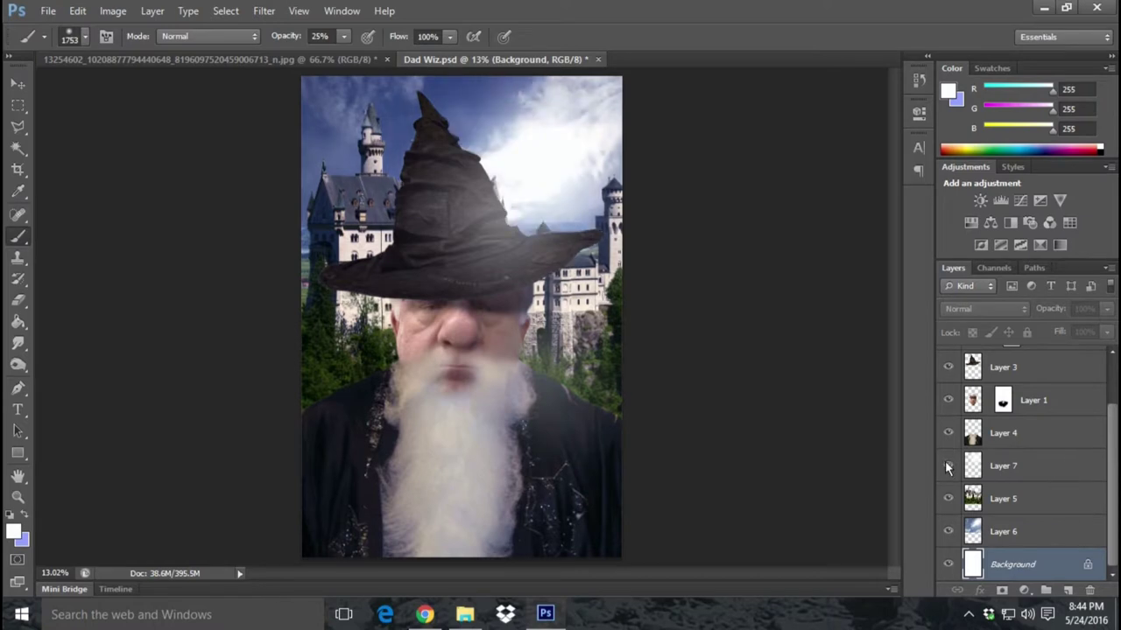
left_click(1040, 495)
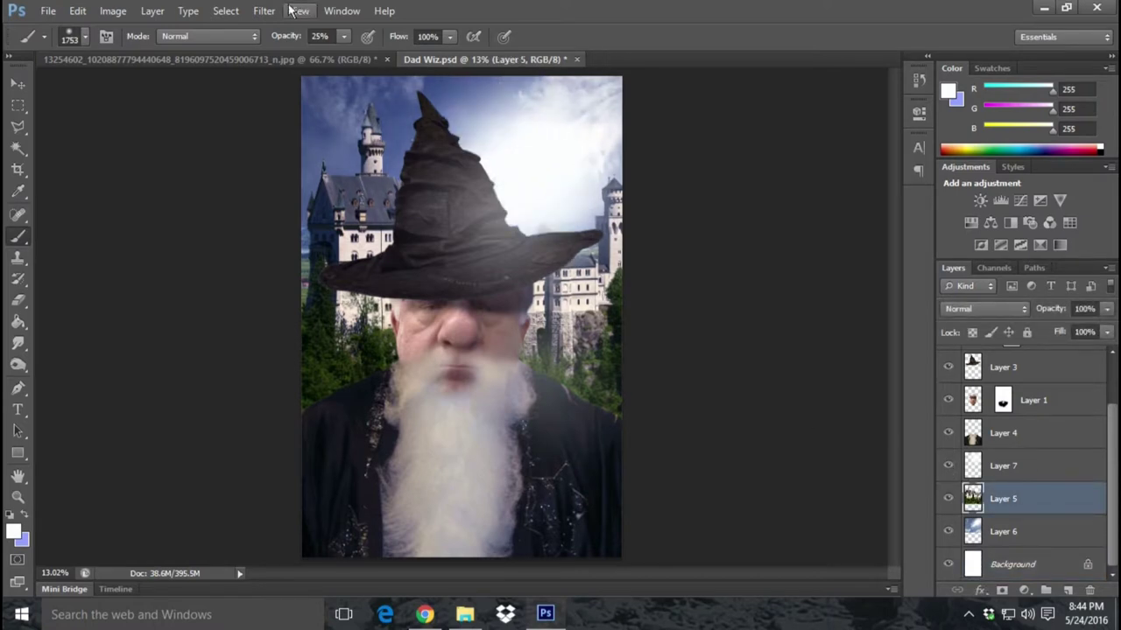
left_click(1069, 591)
- Paint several white mist strokes along both lower edges beside the robe
left_click_drag(325, 426, 819, 611)
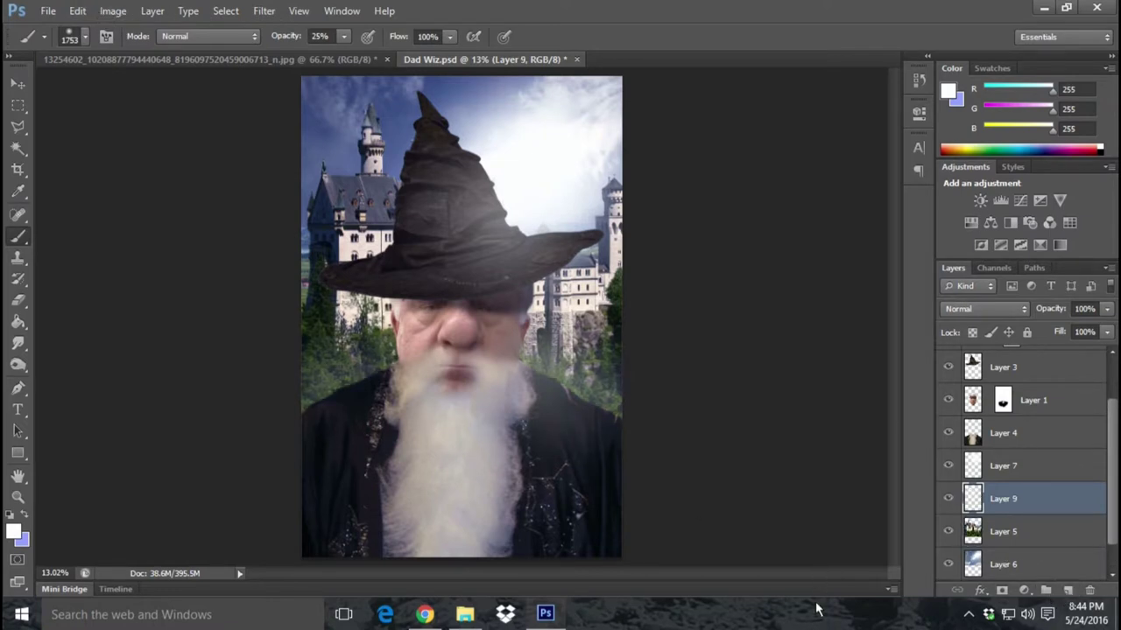
left_click_drag(385, 447, 838, 617)
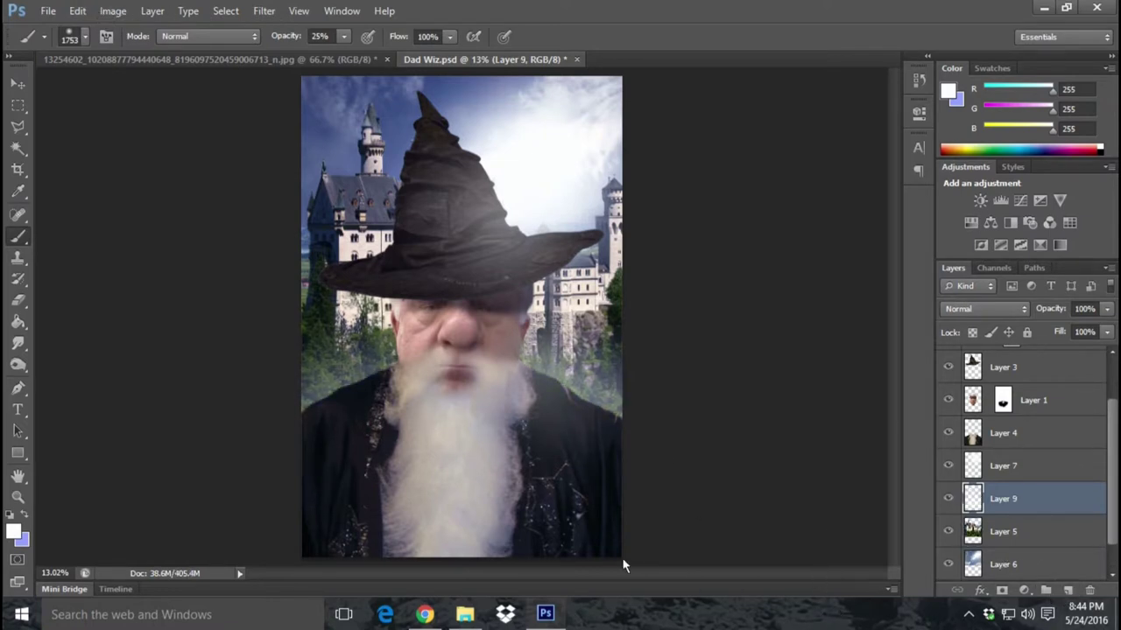
left_click_drag(336, 464, 764, 572)
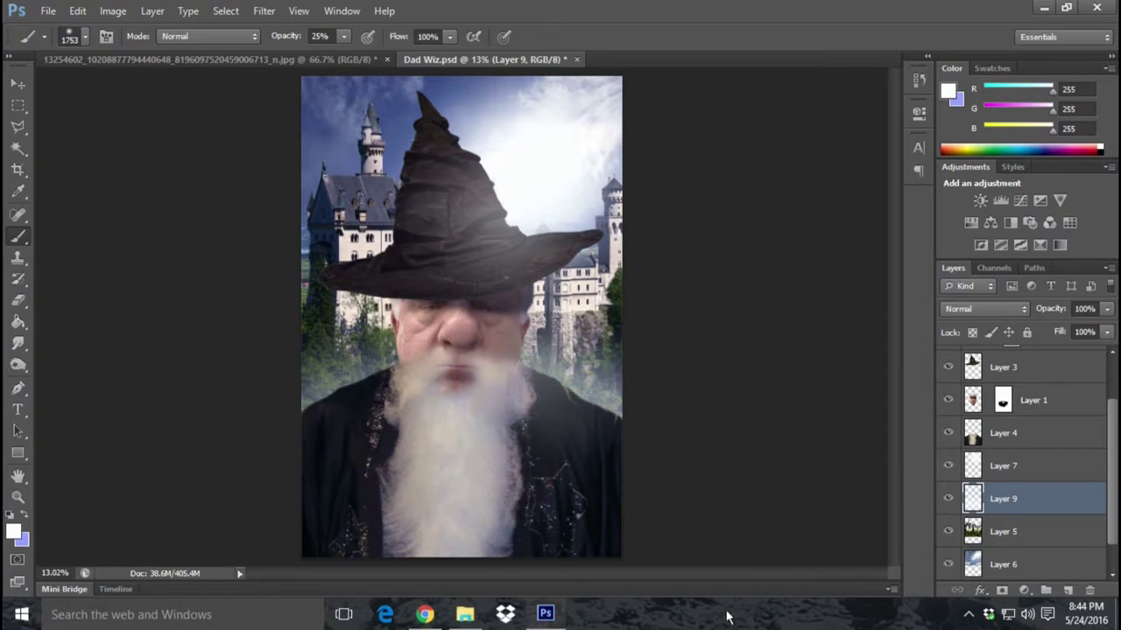
left_click_drag(362, 435, 771, 590)
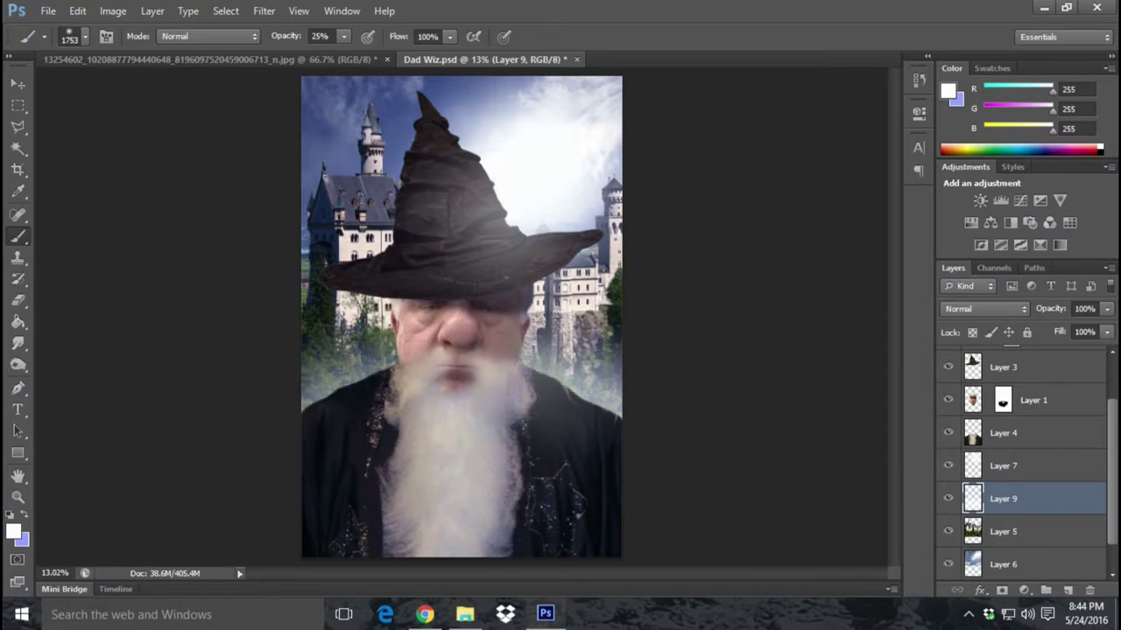
left_click_drag(353, 467, 783, 435)
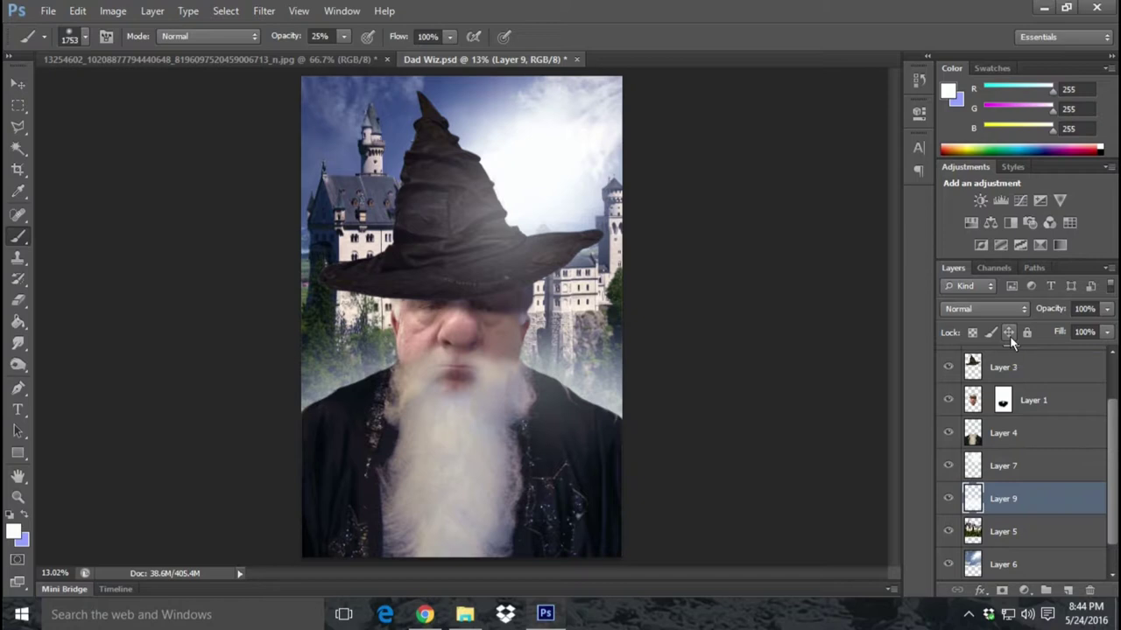
left_click(1056, 445)
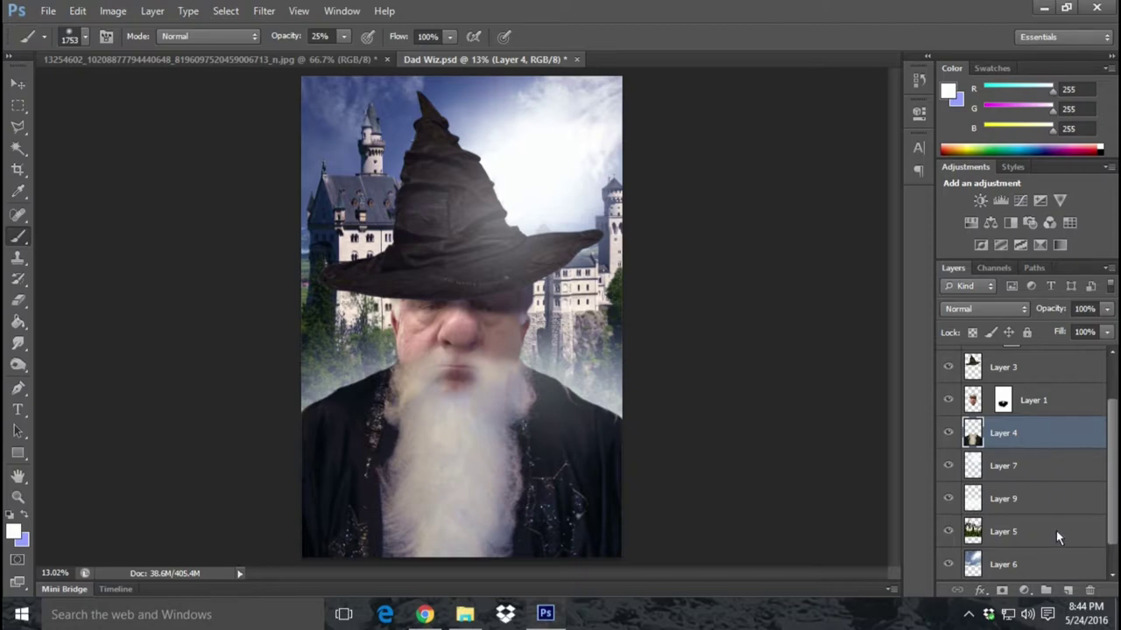
- Add a Levels adjustment above Layer 4 and clip it to that layer only
left_click(1024, 591)
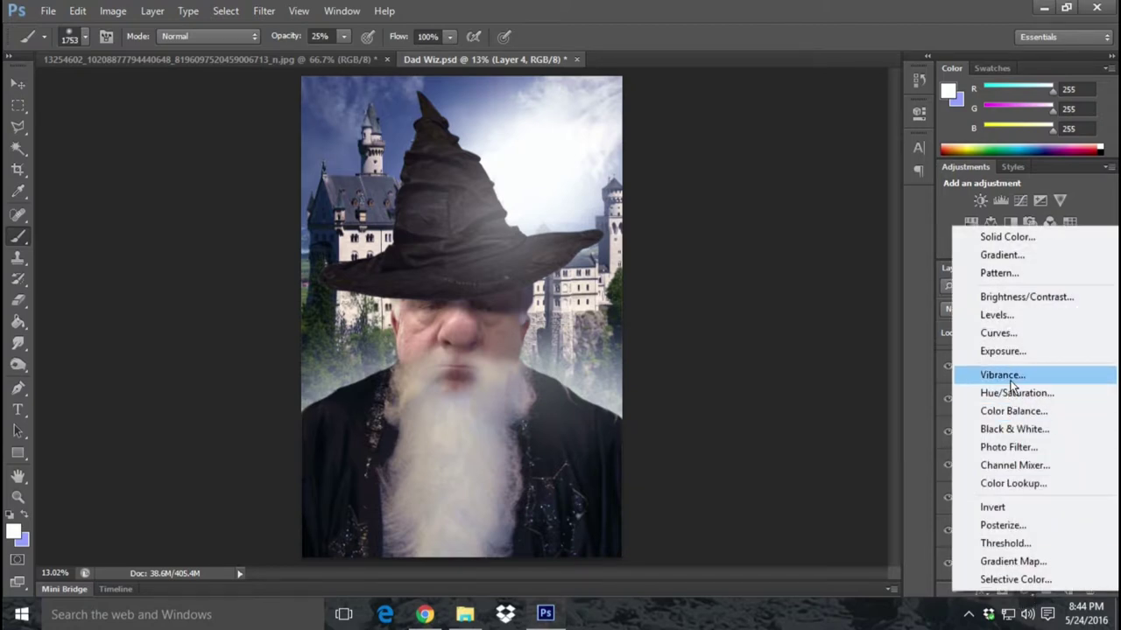
left_click(1011, 316)
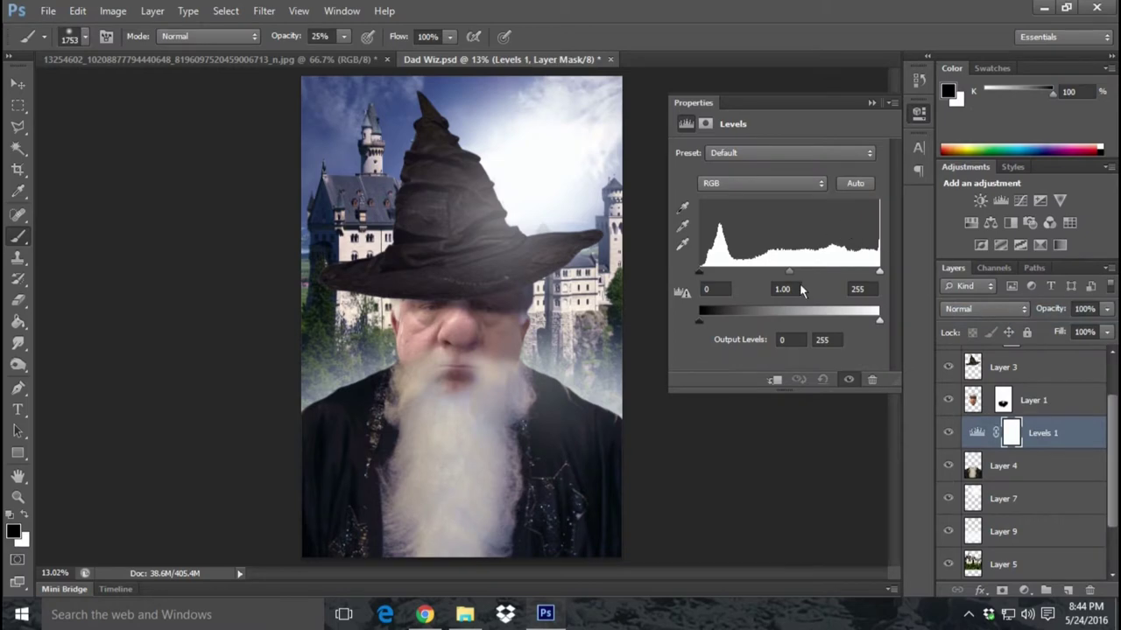
left_click_drag(700, 274, 706, 273)
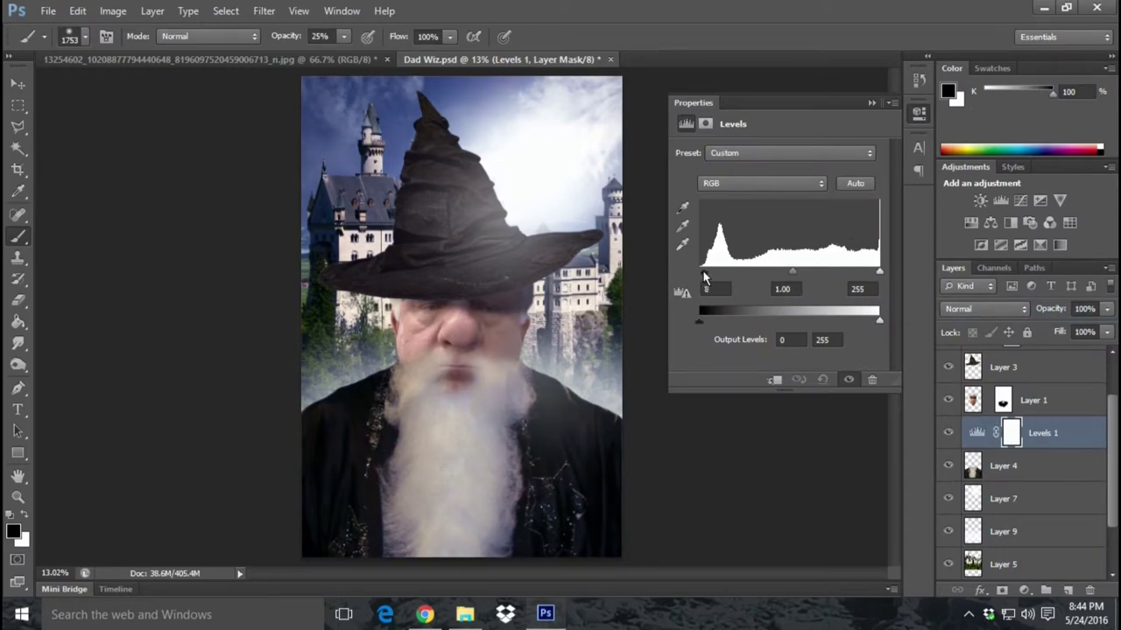
right_click(1078, 432)
left_click(969, 233)
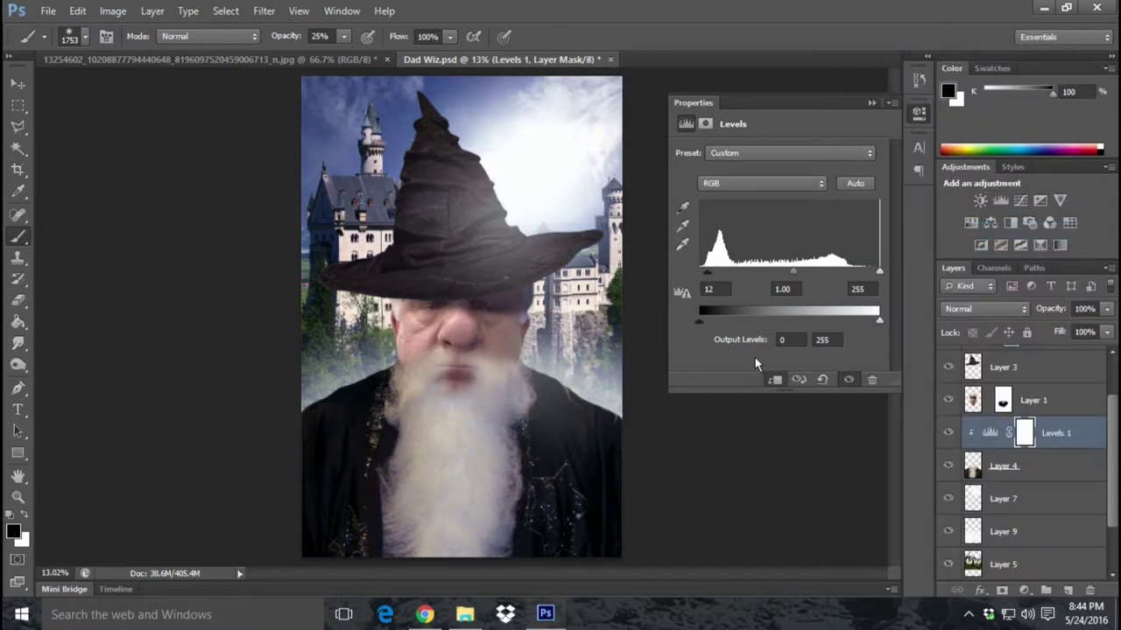
- Lower the Levels white input from 255 to about 233
mouse_move(706, 282)
left_mouse_down()
mouse_move(687, 289)
mouse_move(709, 284)
left_mouse_up()
mouse_move(879, 272)
left_mouse_down()
mouse_move(847, 280)
mouse_move(863, 280)
left_mouse_up()
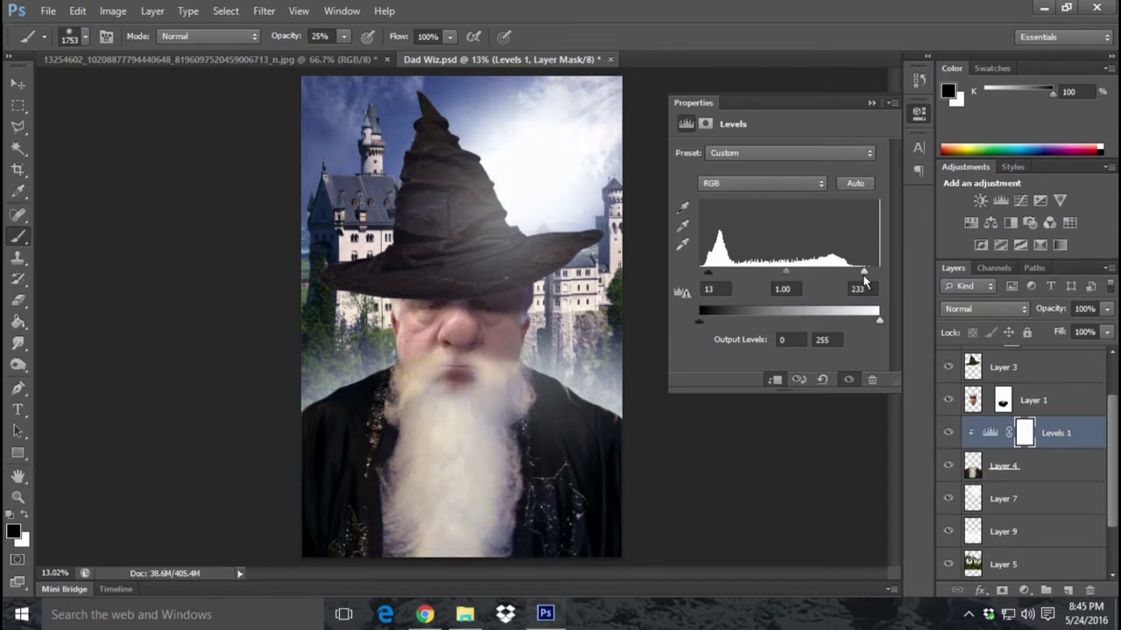
left_click(873, 104)
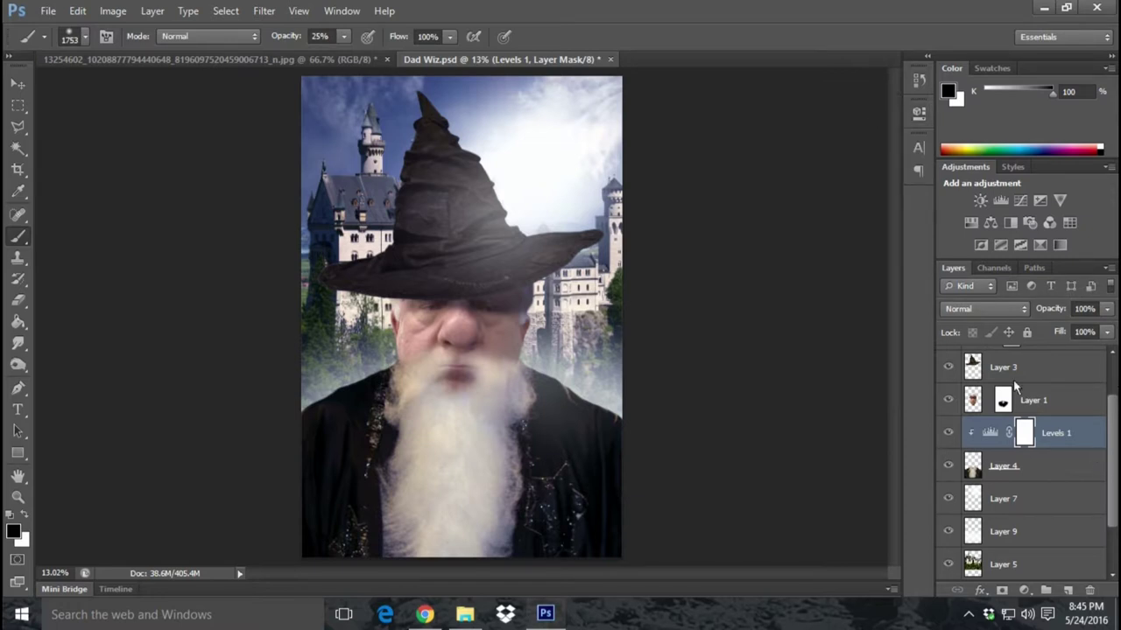
left_click(1045, 371)
scroll(1083, 499, "up", 2)
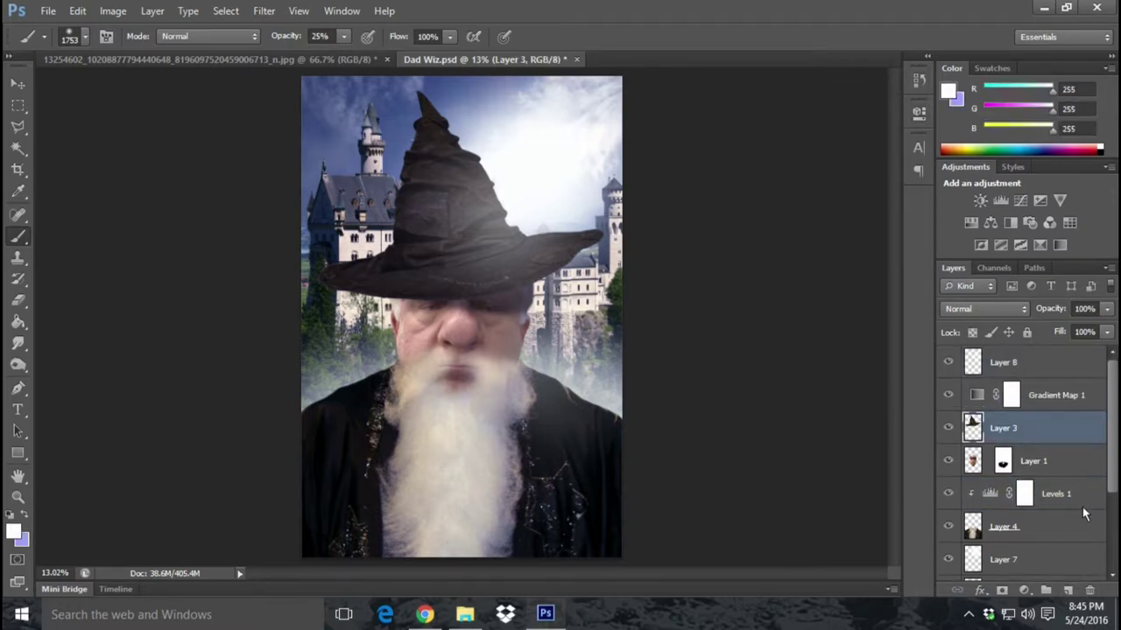
- Add Levels 2 clipped to the hat layer, raising its black input to about 35
left_click(1024, 591)
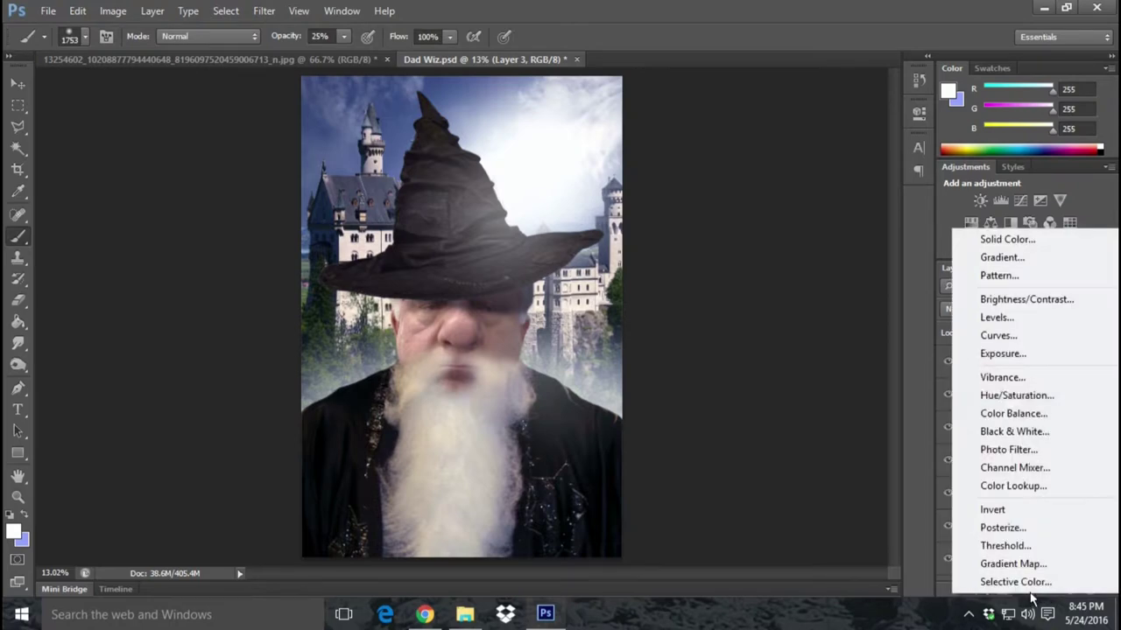
left_click(1003, 318)
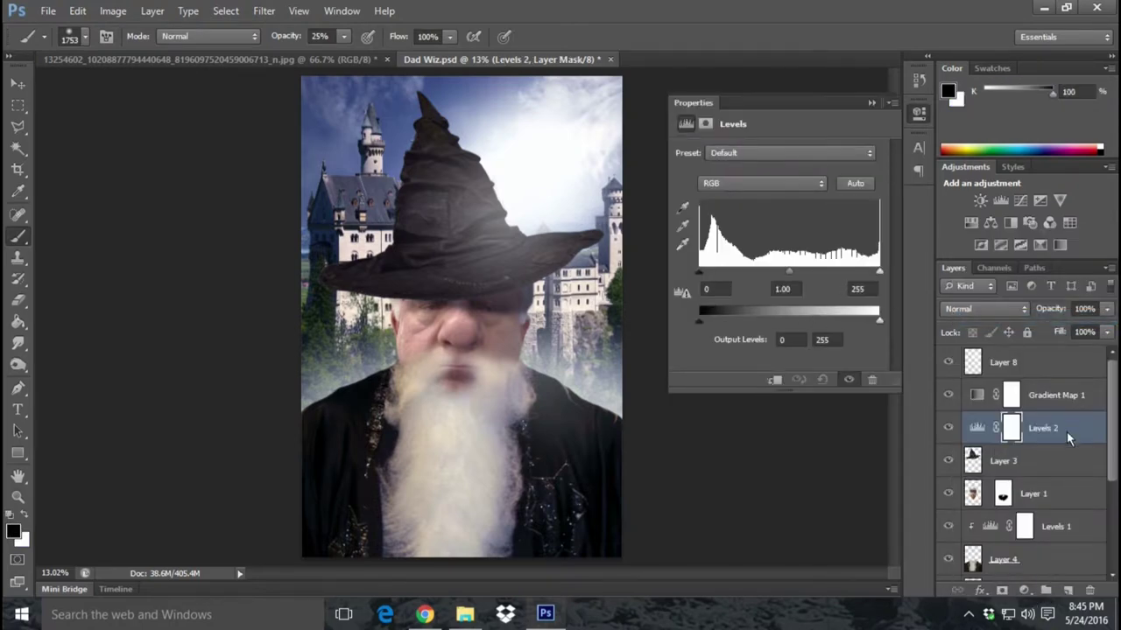
right_click(1080, 438)
left_click(976, 232)
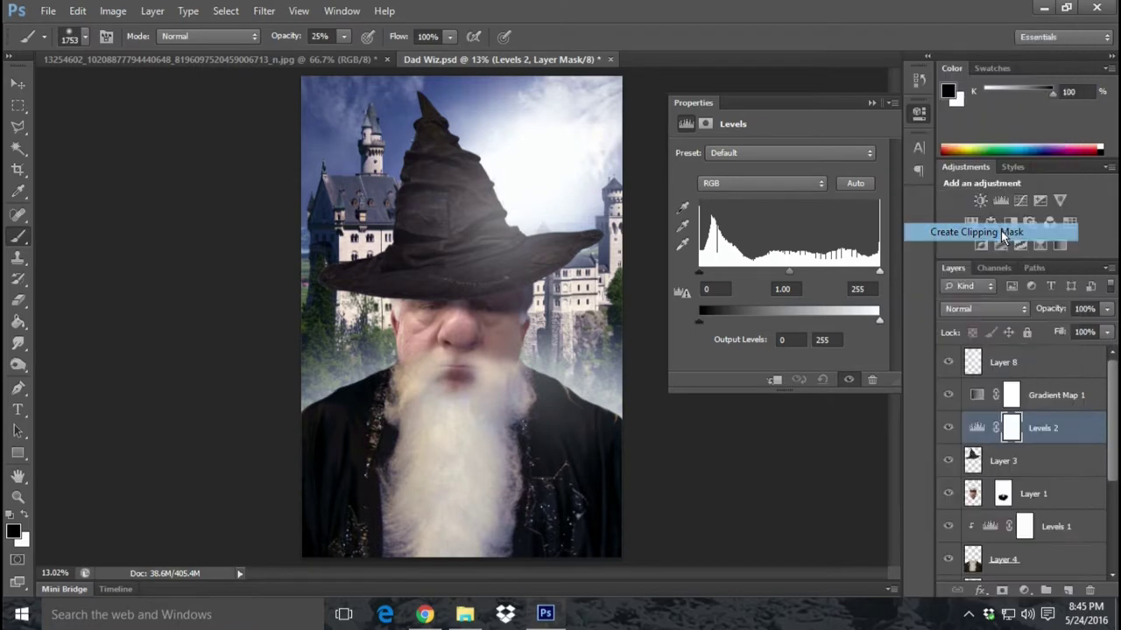
left_click_drag(704, 271, 718, 274)
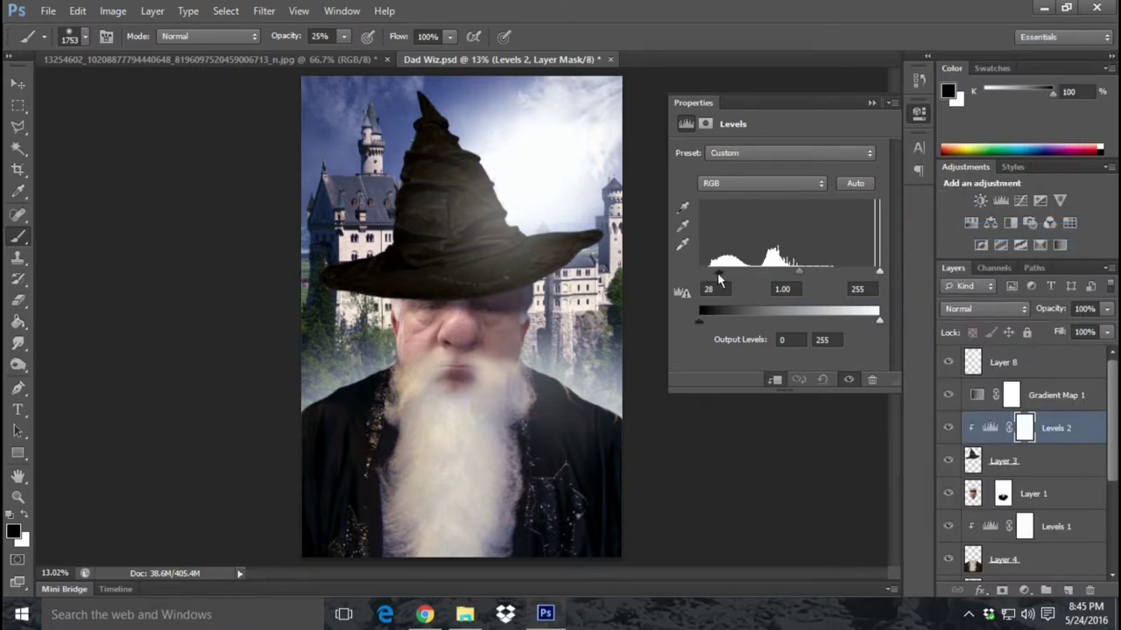
left_click_drag(718, 277, 723, 279)
left_click(870, 104)
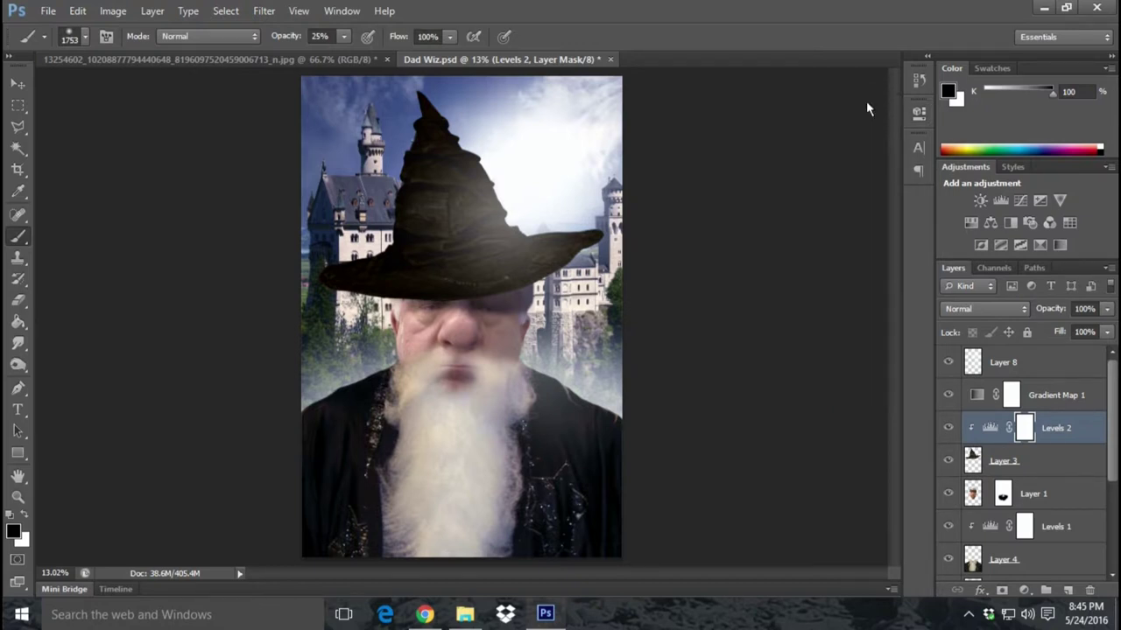
- Add a Brightness/Contrast adjustment above Layer 1, then delete it
left_click(1033, 494)
left_click(1024, 591)
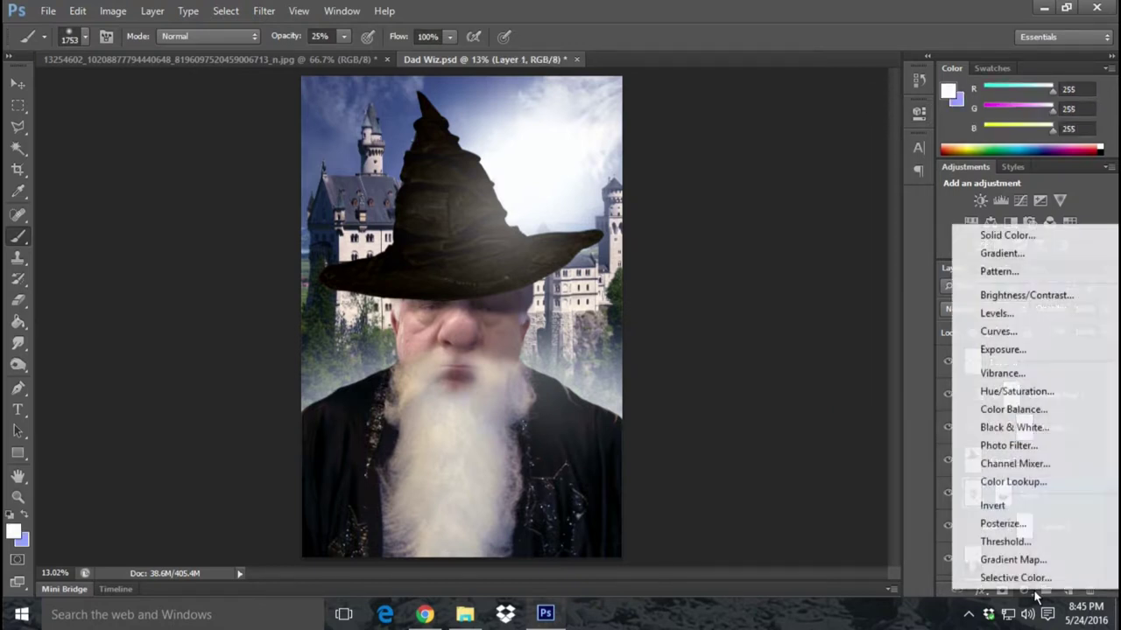
left_click(1031, 301)
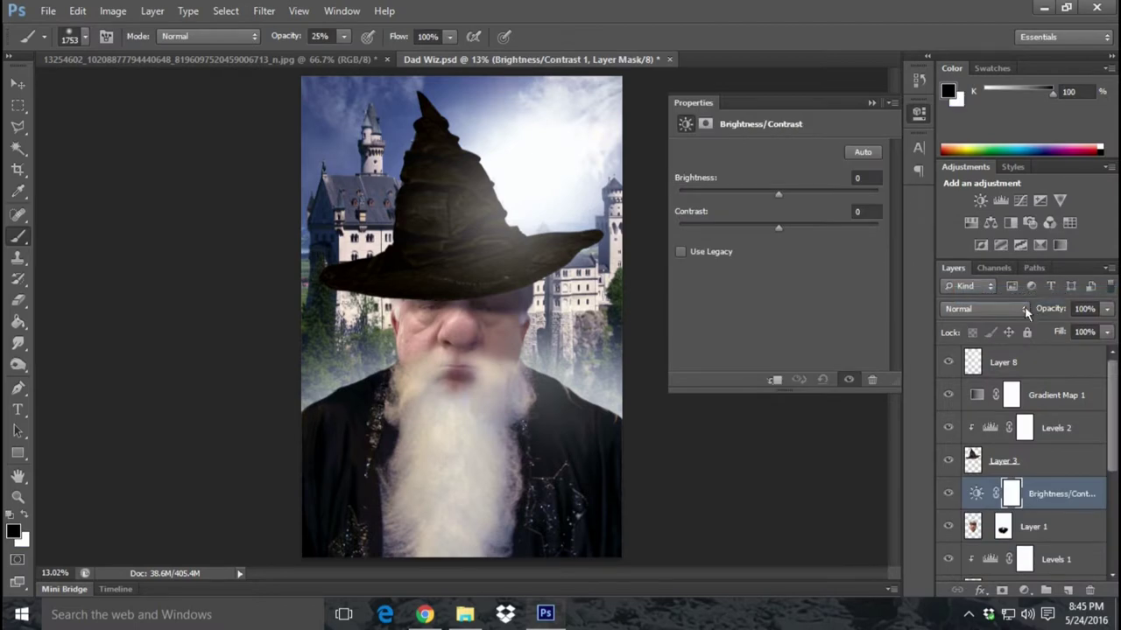
left_click(871, 102)
right_click(1089, 497)
left_click(994, 106)
left_click(470, 242)
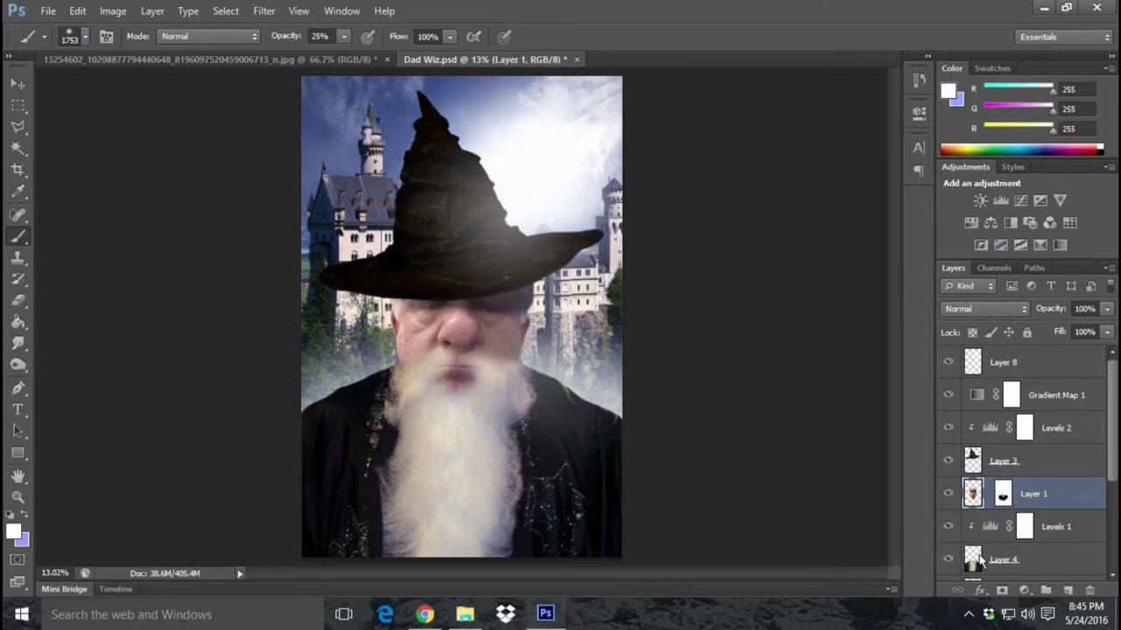
- Add Levels 3 clipped to Layer 1, pushing its black input right to darken the face
left_click(1024, 591)
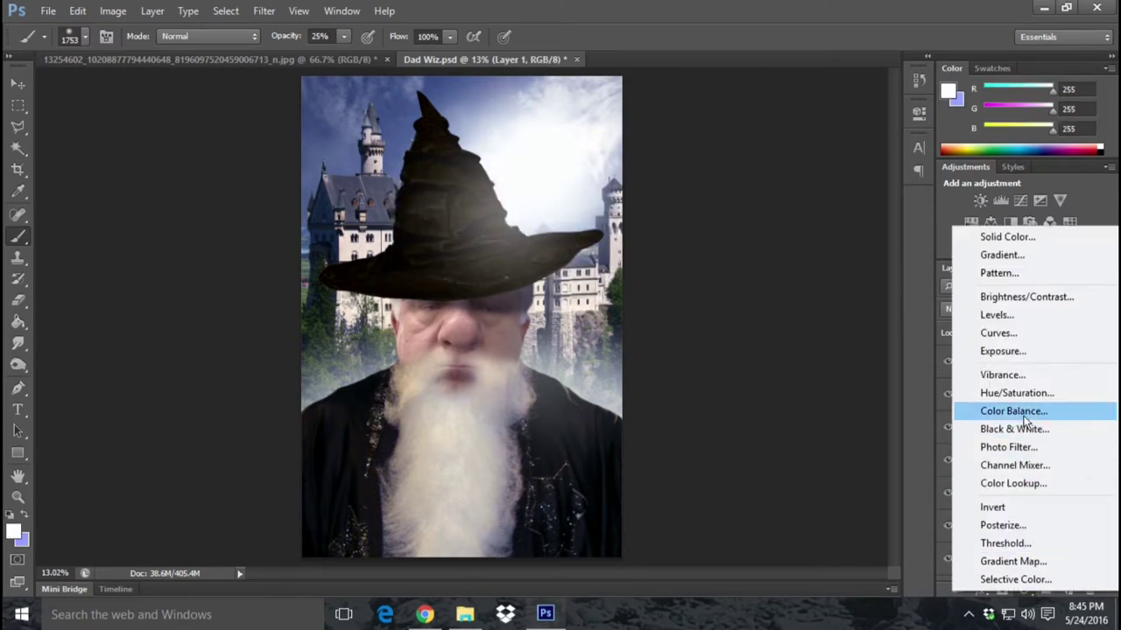
left_click(1024, 316)
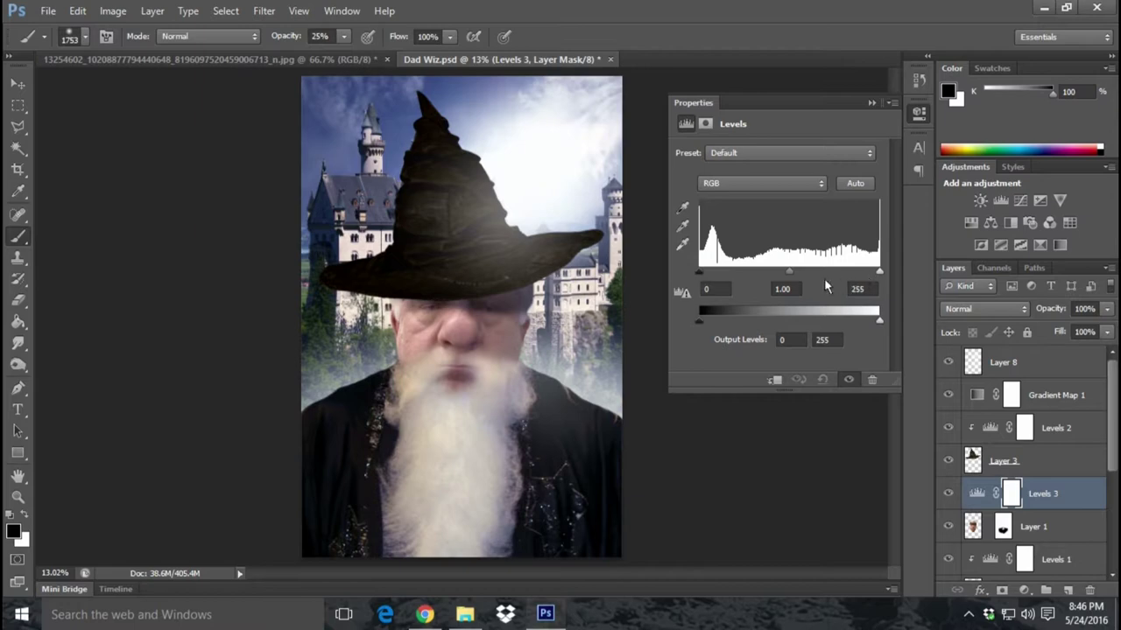
left_click_drag(699, 272, 718, 272)
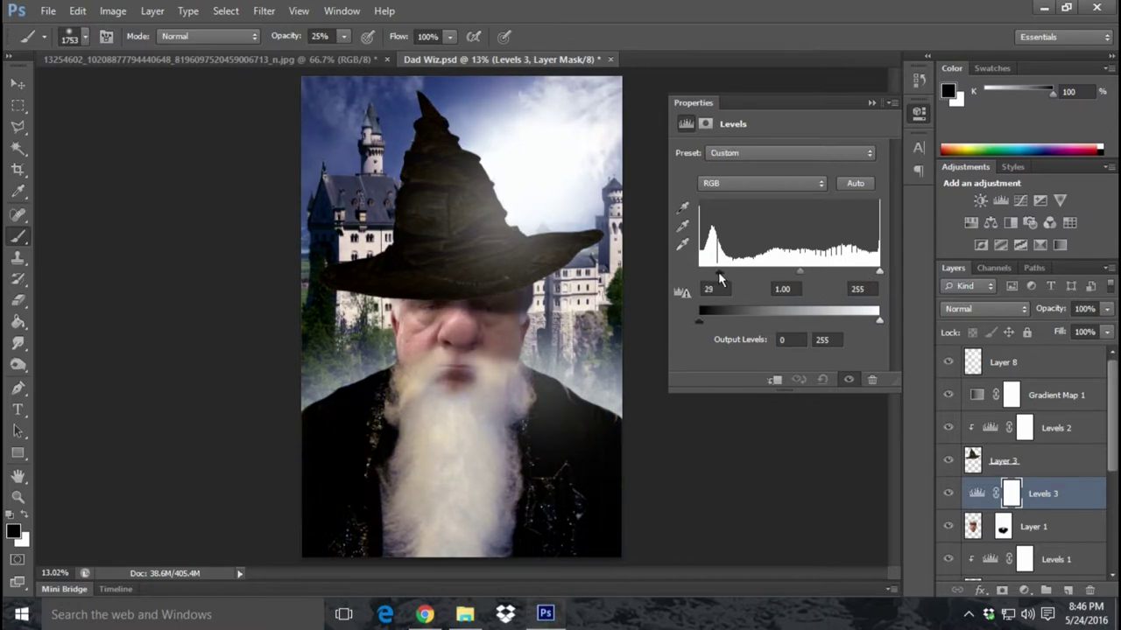
right_click(1069, 495)
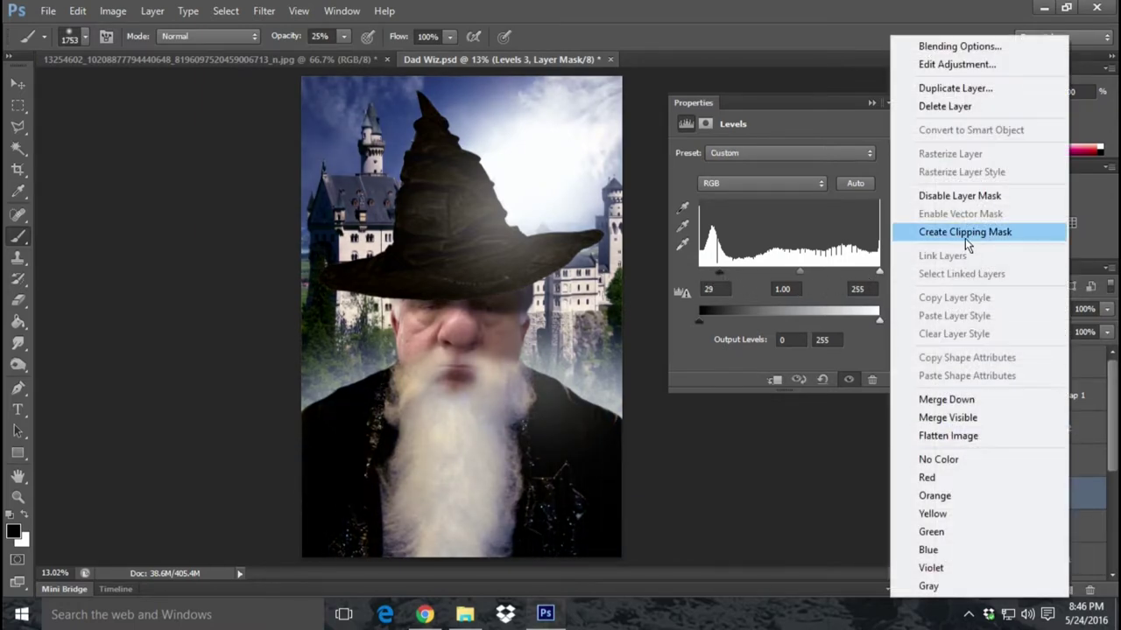
left_click(965, 232)
mouse_move(718, 272)
left_mouse_down()
mouse_move(747, 272)
mouse_move(724, 277)
left_mouse_up()
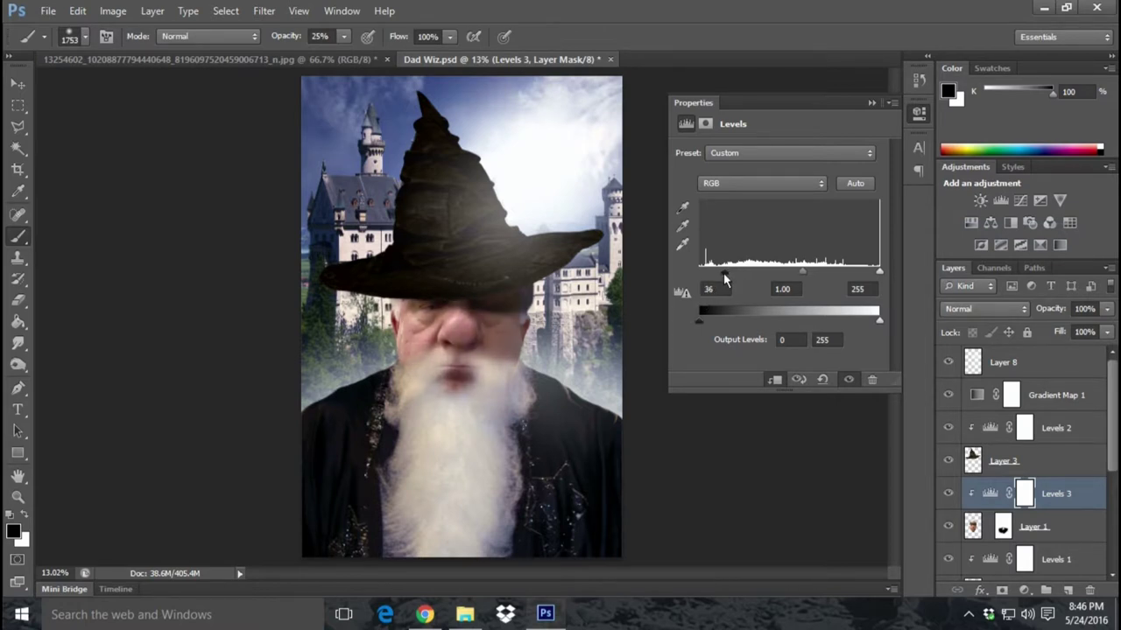
left_click(872, 103)
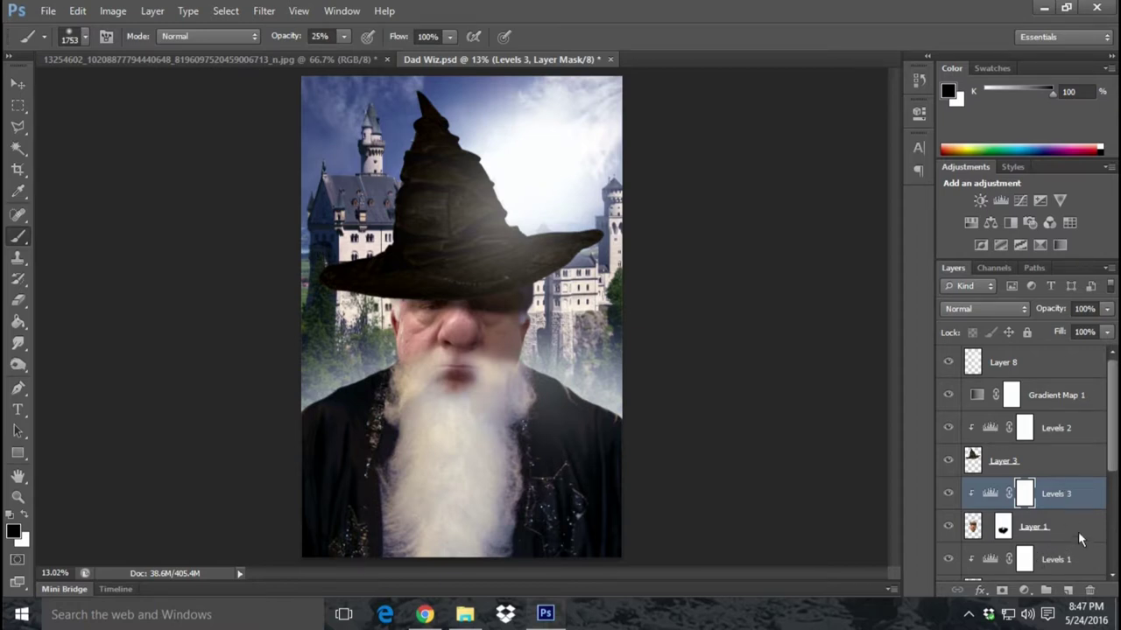
- Try a Drop Shadow on Layer 1, cancel the layer style, and reselect Layer 1
double_click(1078, 531)
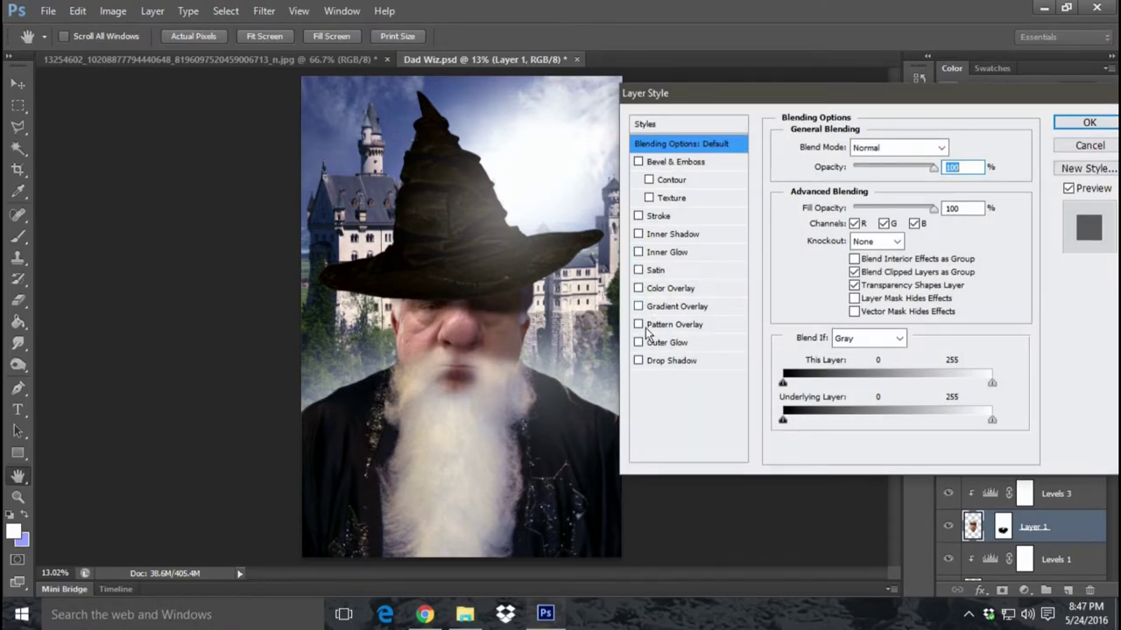
left_click(639, 360)
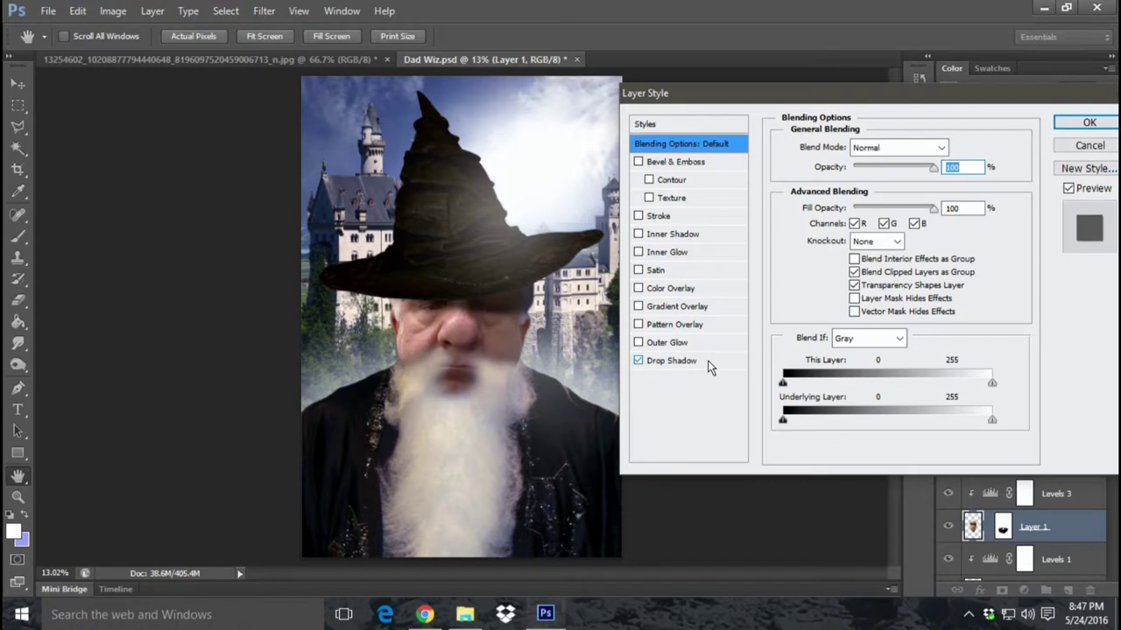
left_click(1078, 147)
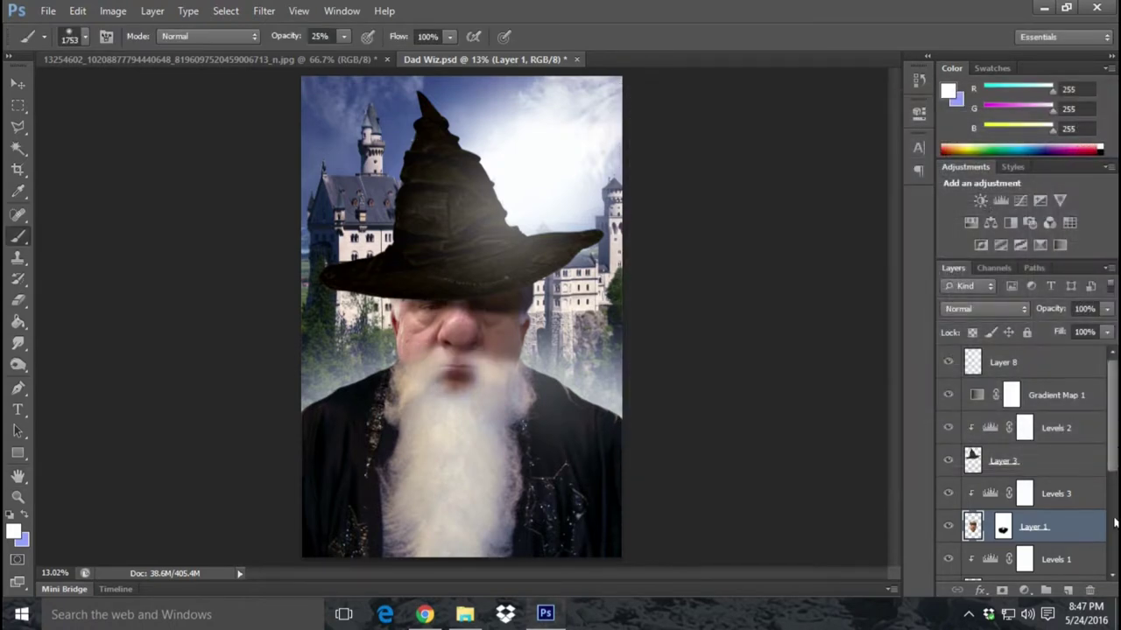
left_click(1068, 529, "ctrl")
left_click(1069, 529)
left_click_drag(1114, 401, 1114, 547)
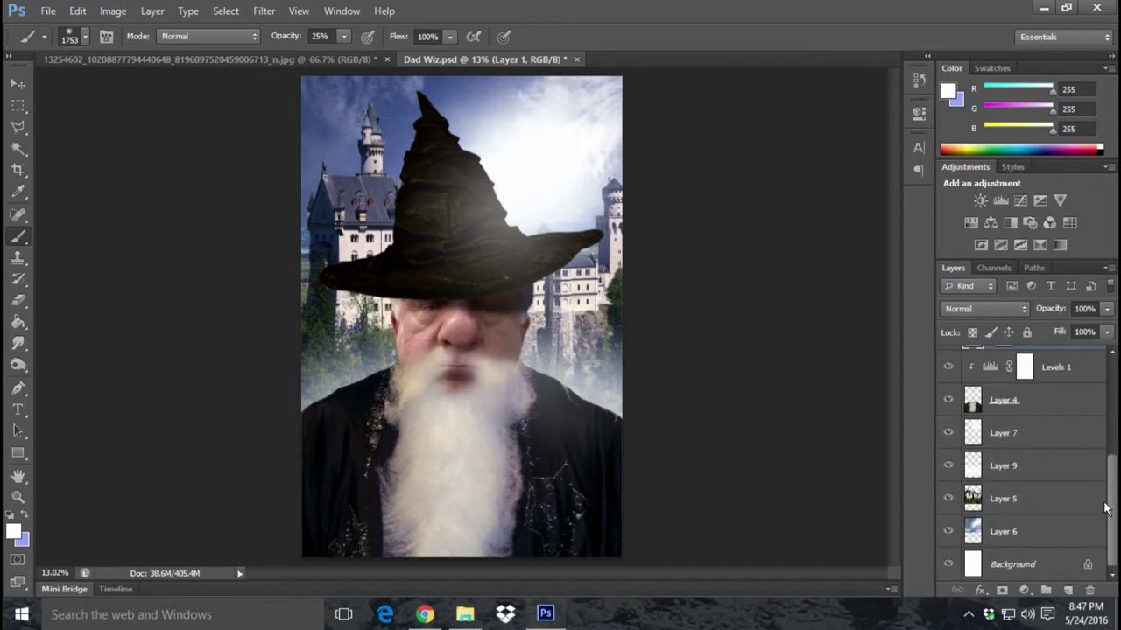
left_click_drag(1113, 512, 1113, 412)
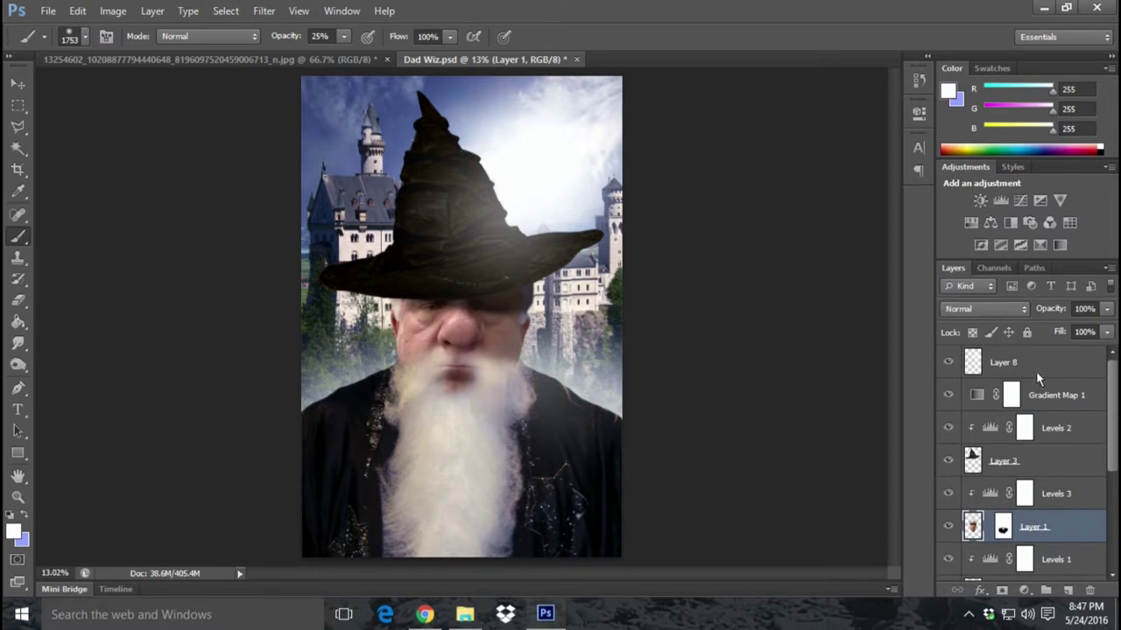
left_click_drag(1113, 403, 1113, 543)
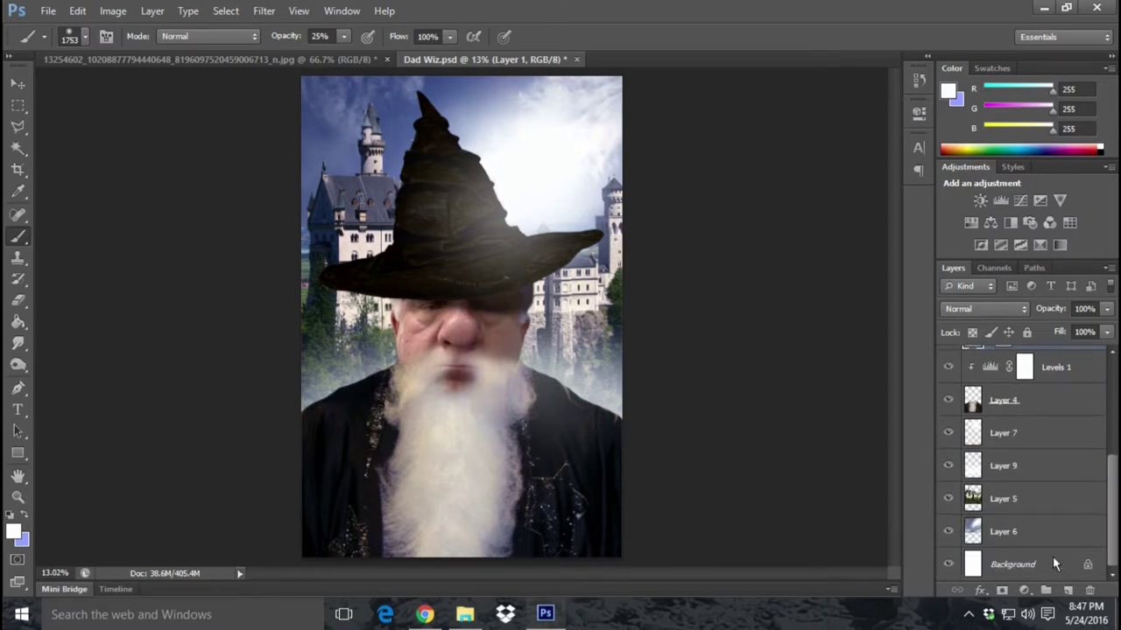
- Hide Layers 6, 5, 9, 7 and 8, then target Layer 1's mask
left_click(948, 531)
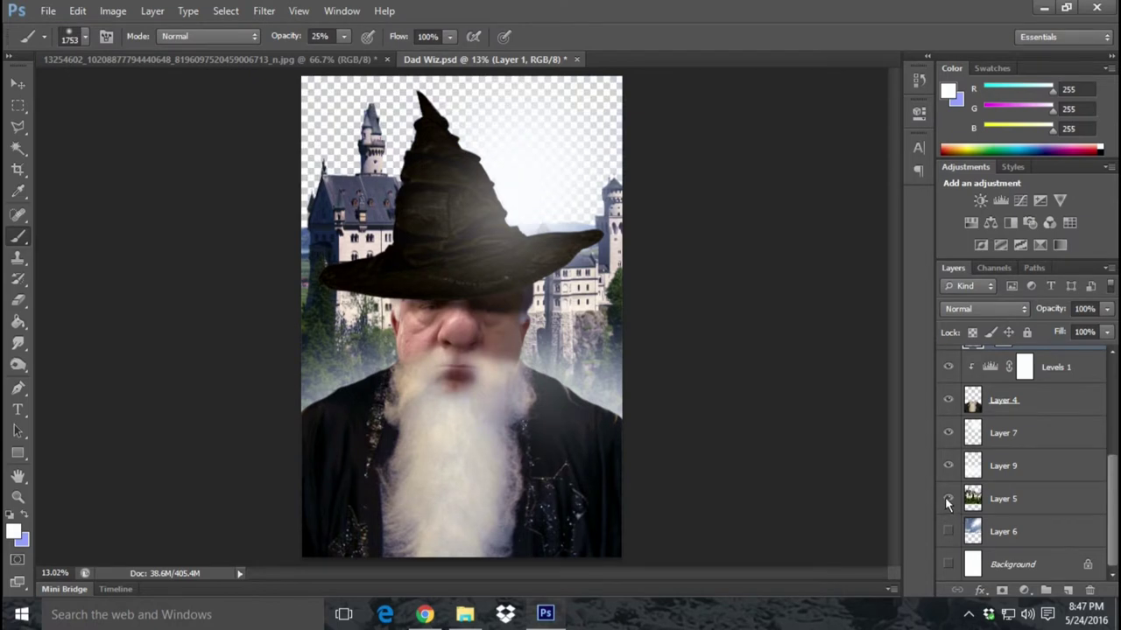
left_click(947, 499)
left_click(948, 465)
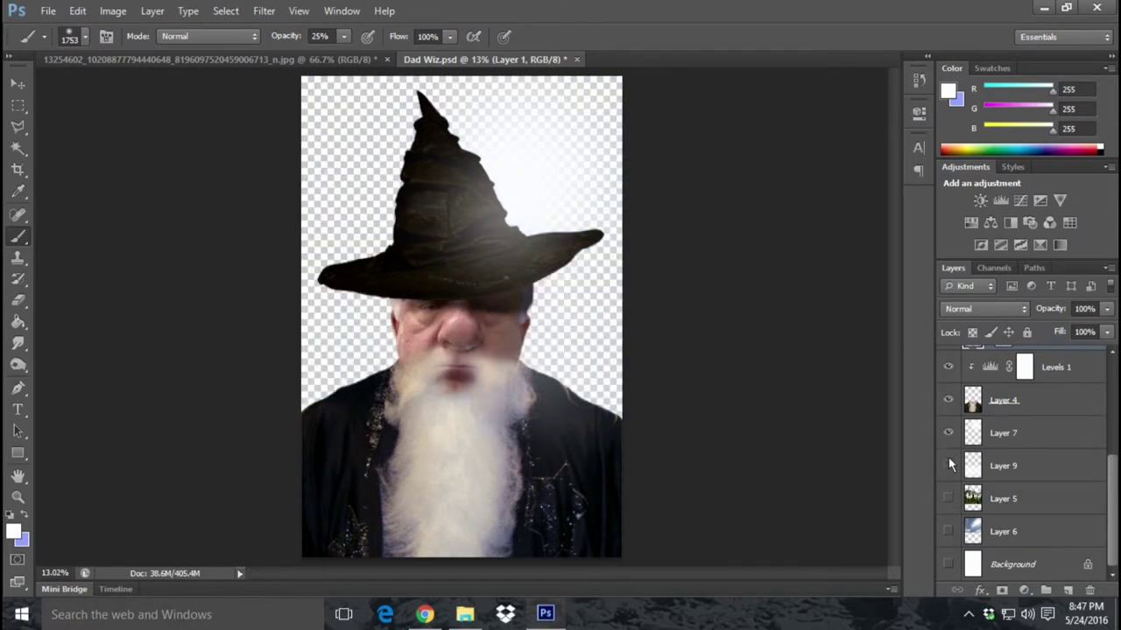
left_click(949, 433)
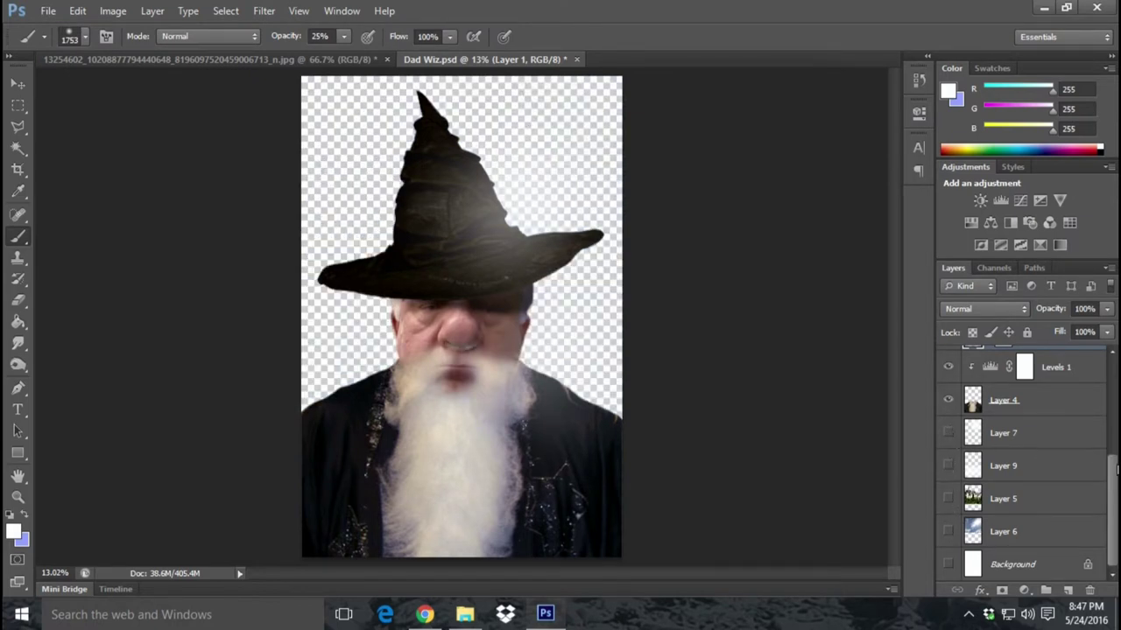
scroll(1114, 486, "up", 1)
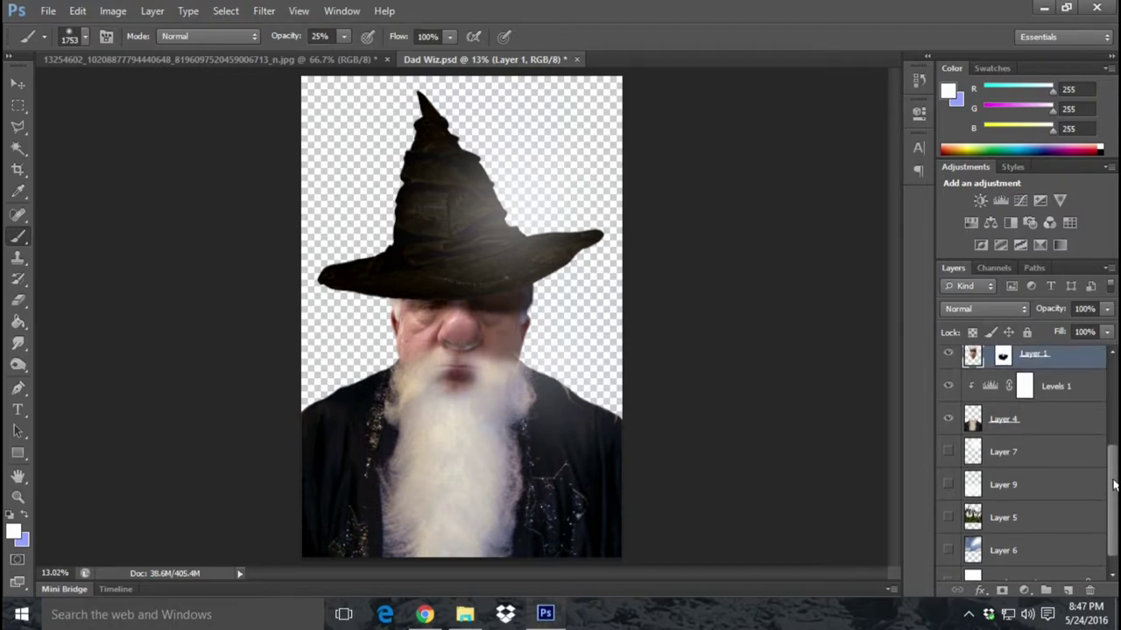
left_click_drag(1113, 485, 1114, 391)
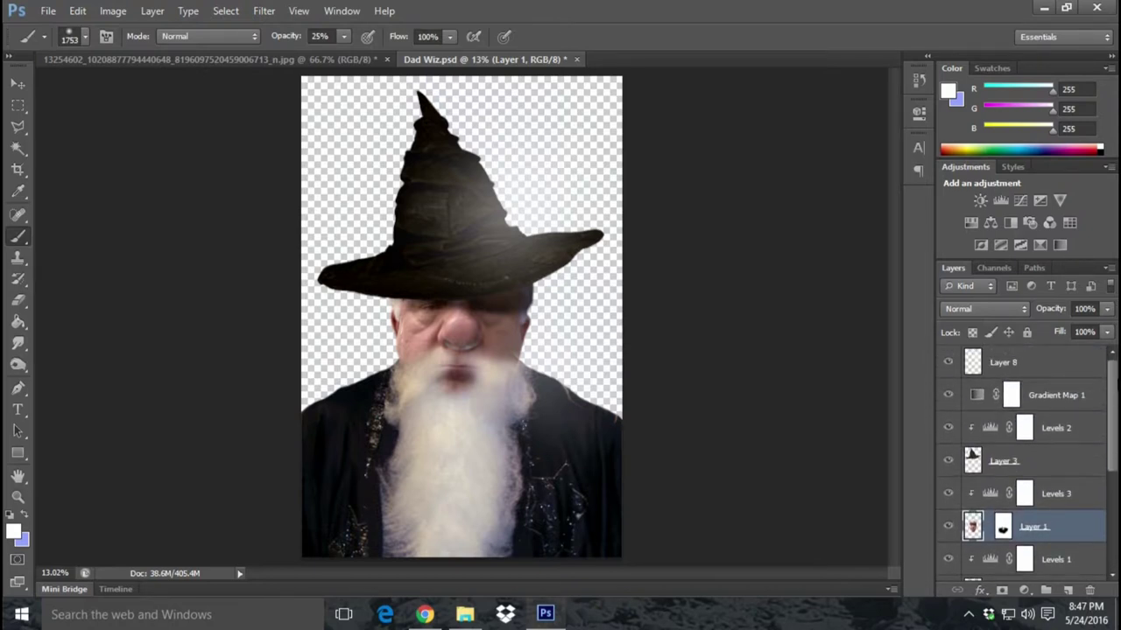
left_click(946, 362)
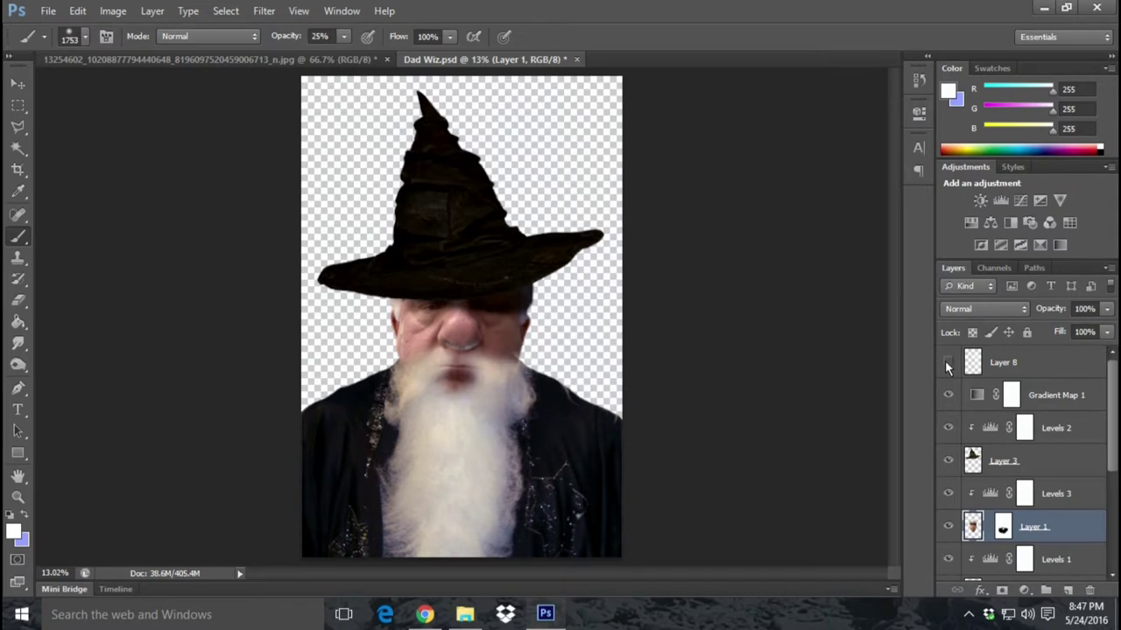
left_click(946, 363)
left_click(1003, 528)
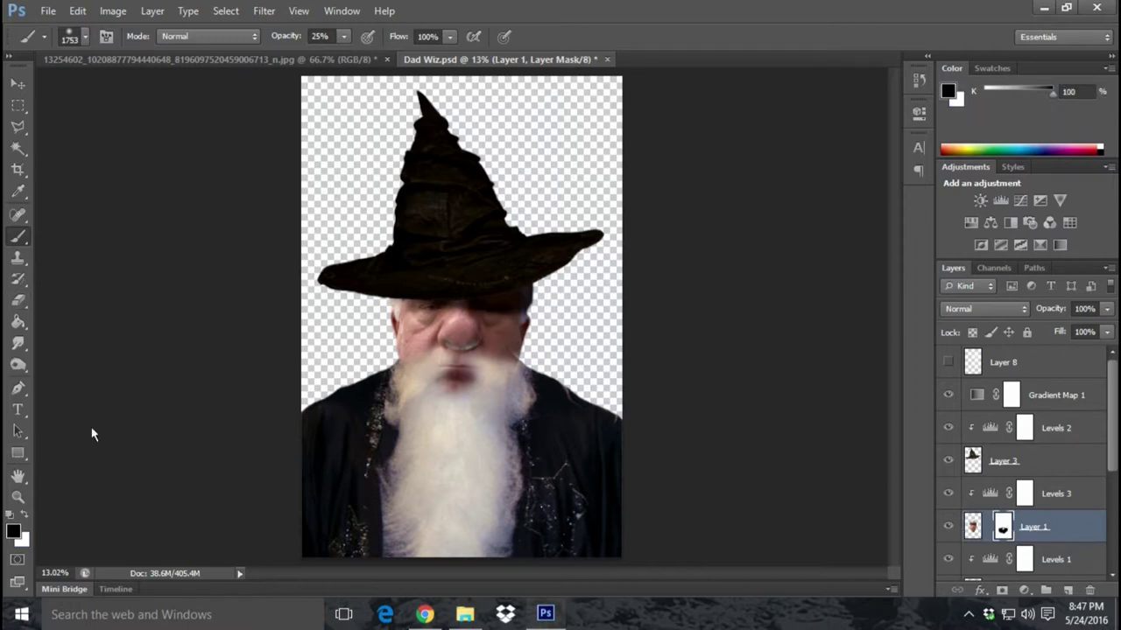
- Set brush hardness to 77% with a smaller size, painting white at 100% opacity
left_click(84, 38)
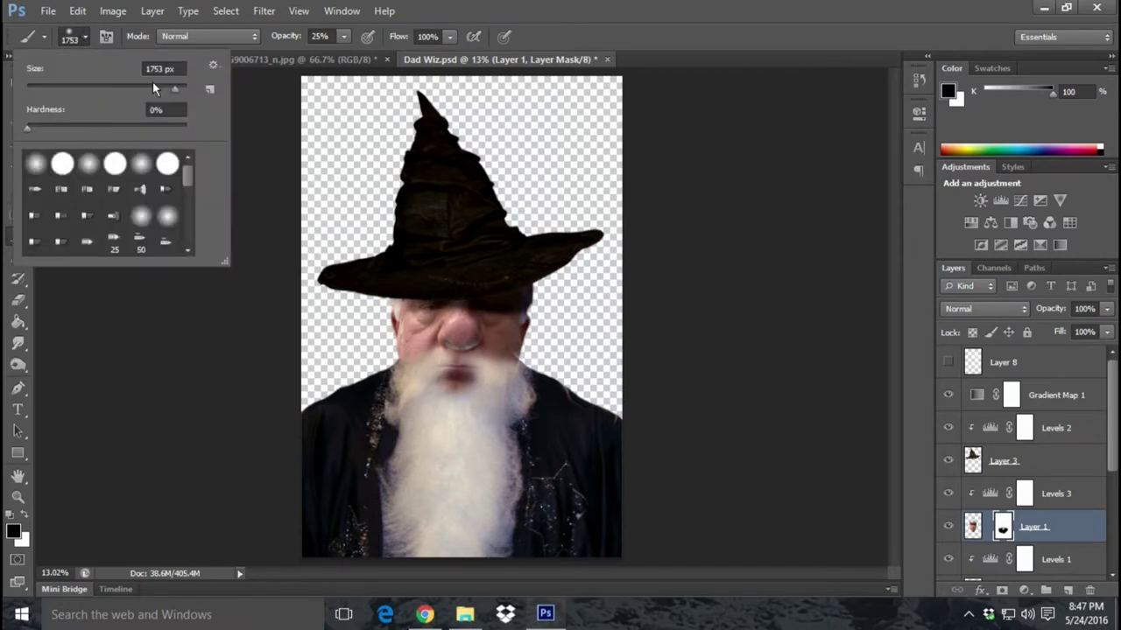
left_click_drag(131, 128, 150, 128)
left_click_drag(174, 91, 138, 88)
left_click(500, 11)
left_click(25, 516)
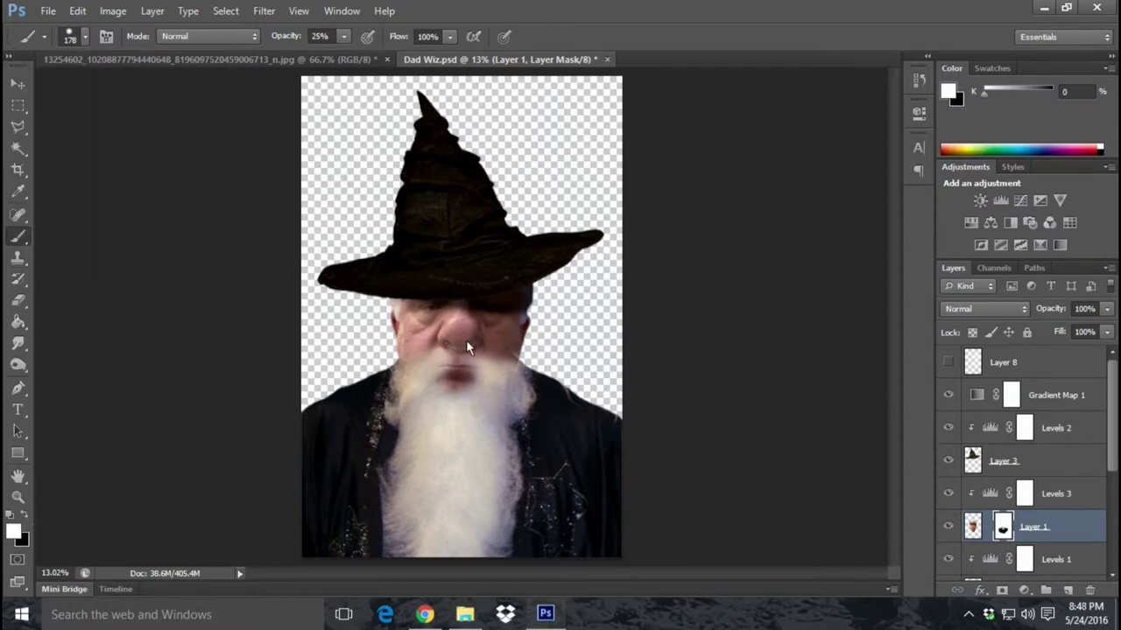
left_click(345, 36)
left_click_drag(410, 53, 577, 23)
- Undo the last three actions and retarget Layer 1's mask
left_click(78, 11)
left_click(132, 48)
left_click(78, 11)
left_click(132, 46)
left_click(77, 10)
left_click(114, 44)
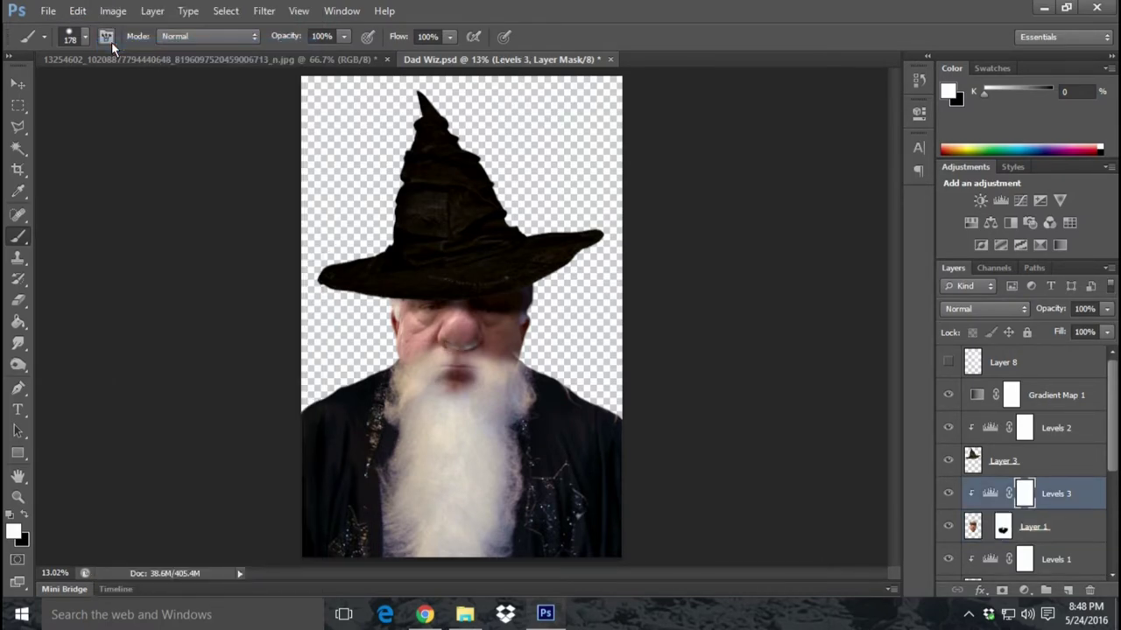
left_click(1006, 528)
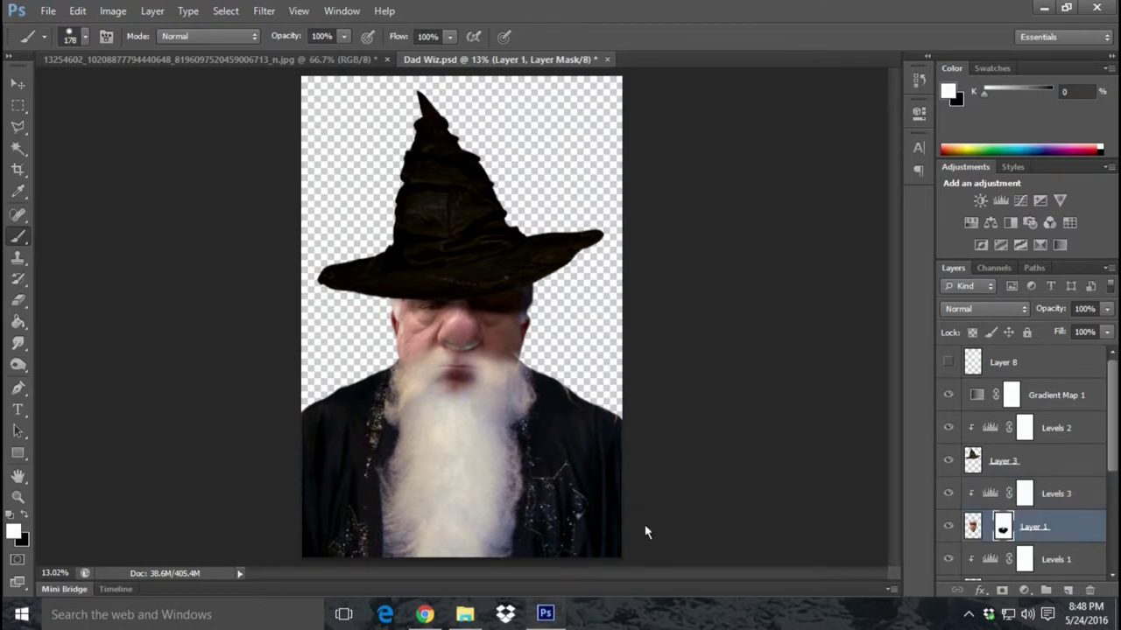
- Set the brush to 360 px at 40% opacity, hide Gradient Map 1, and target the Levels 2 mask
left_click(70, 38)
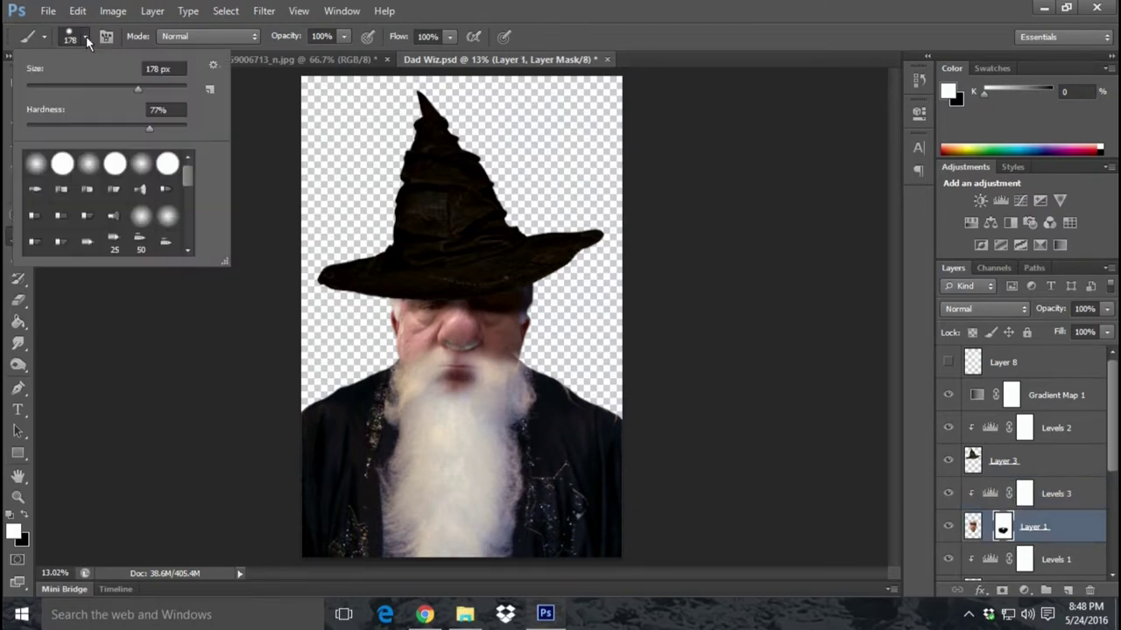
double_click(156, 110)
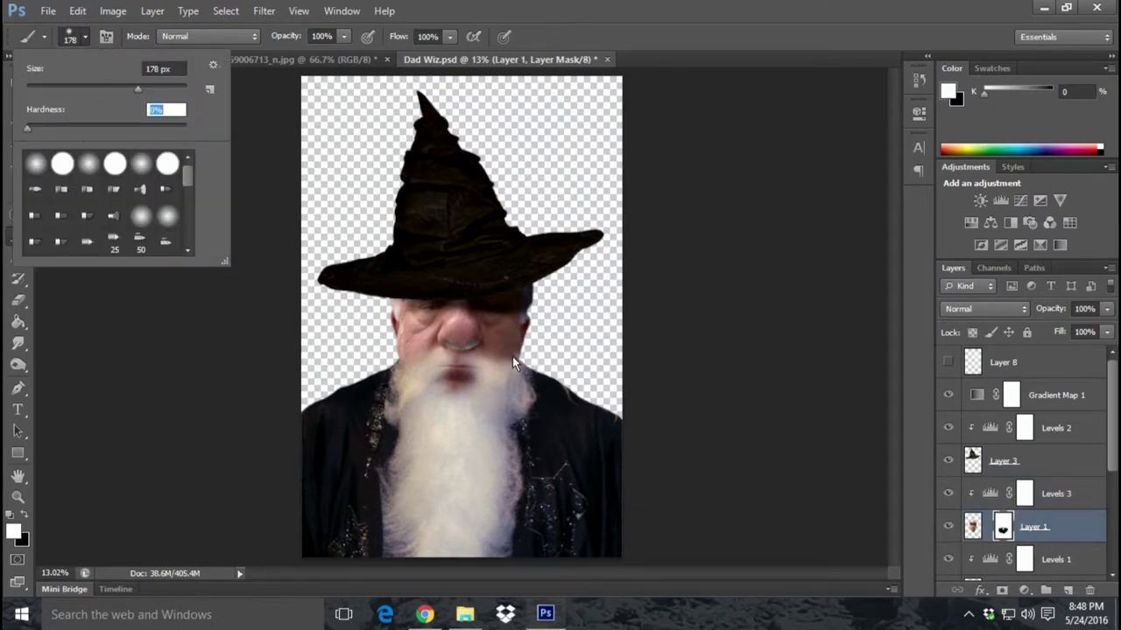
key("Return")
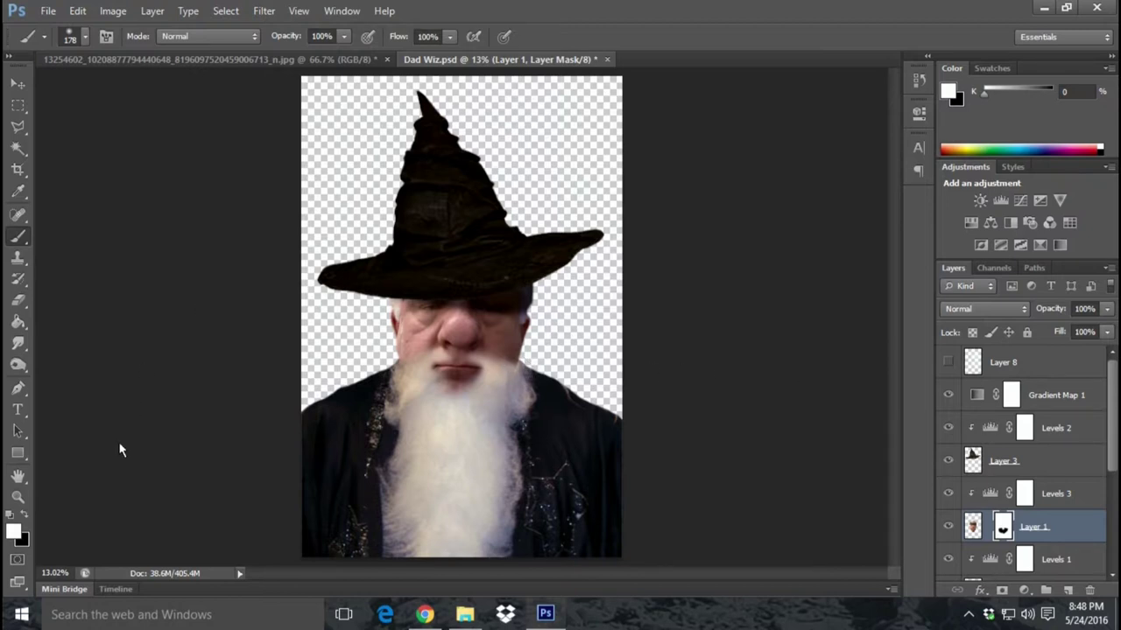
left_click(83, 38)
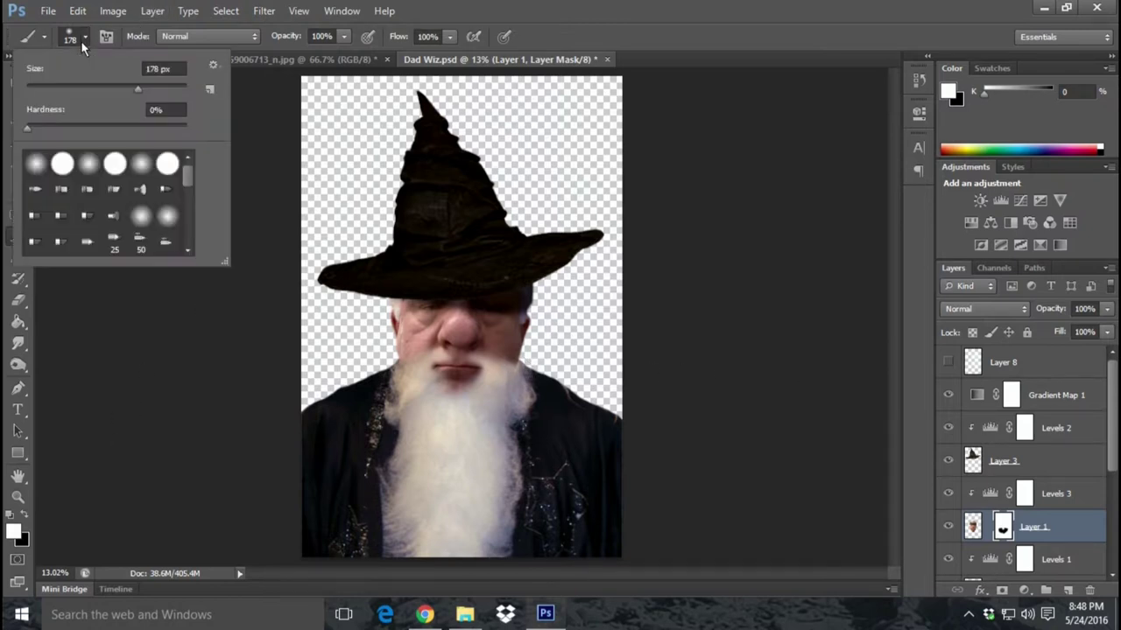
left_click(160, 92)
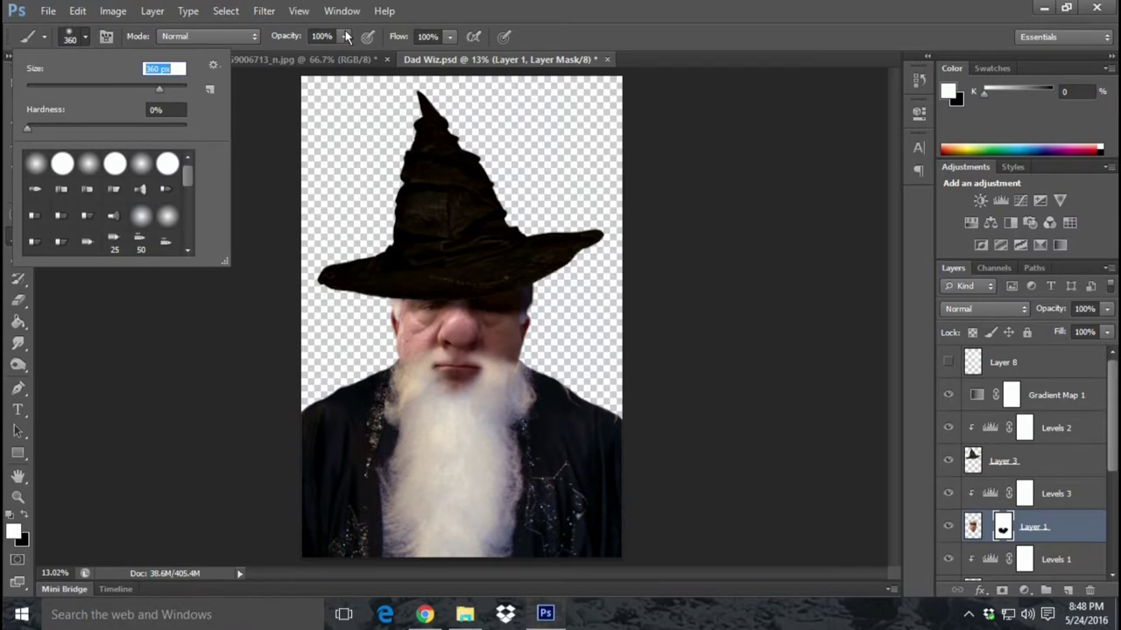
left_click(344, 36)
left_click_drag(335, 58, 294, 60)
left_click(459, 352)
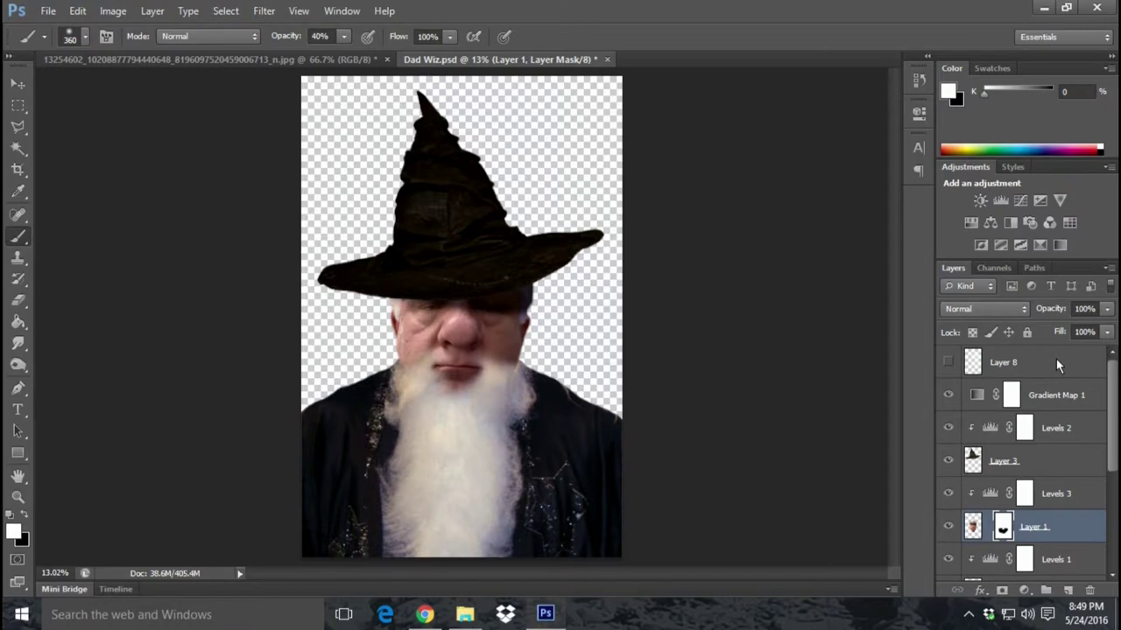
left_click(948, 396)
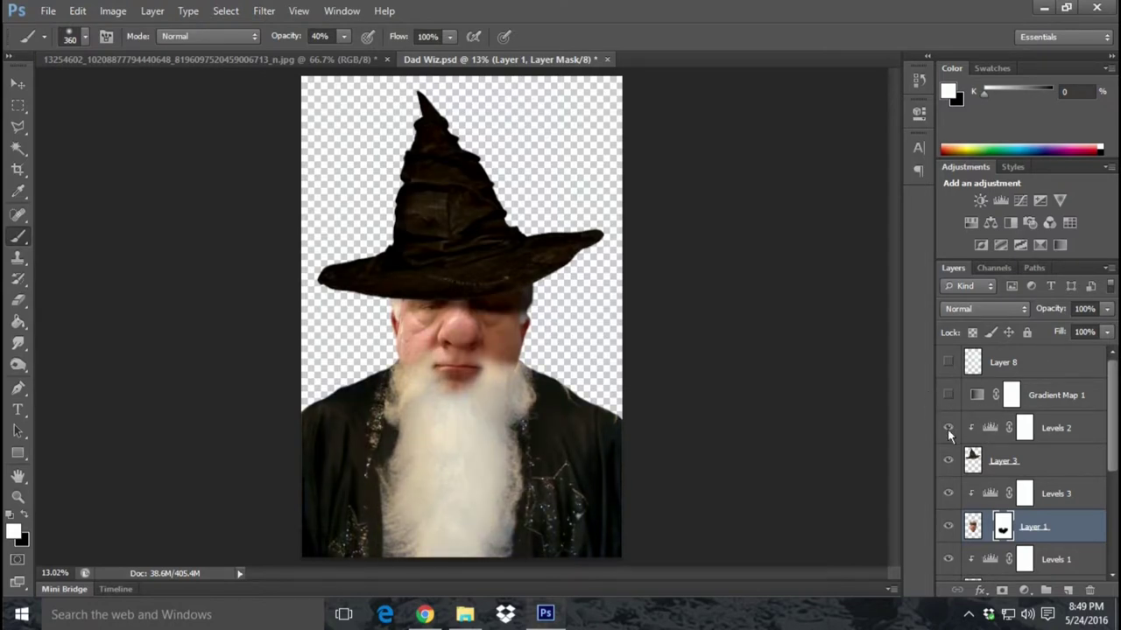
left_click(1103, 429)
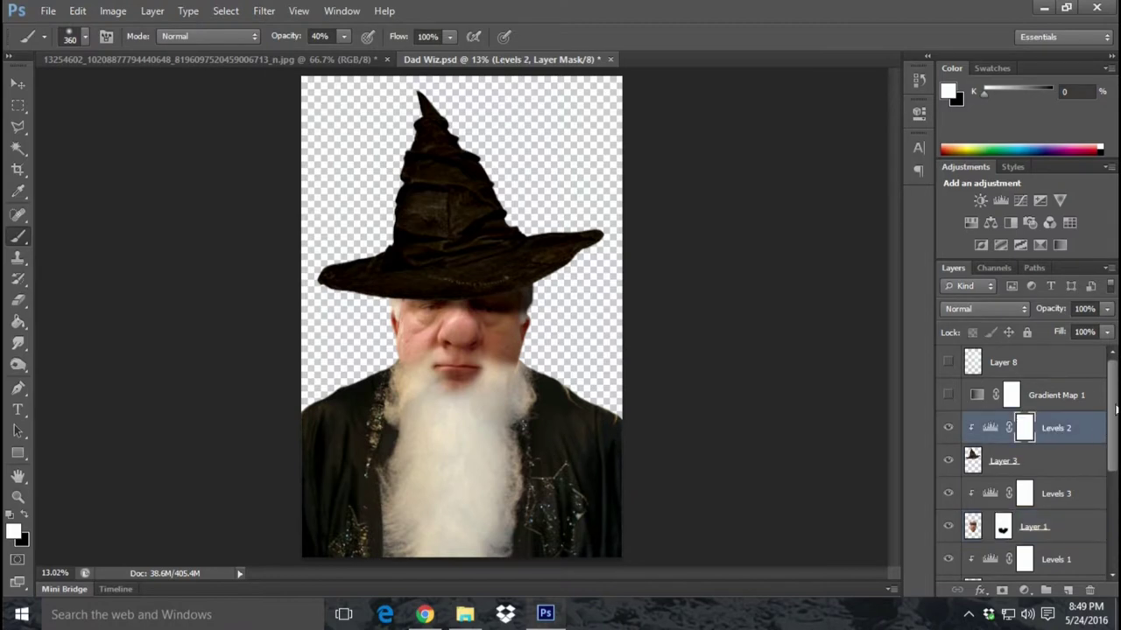
- Stamp the visible wizard into a new Layer 10 with Ctrl+Alt+Shift+E and hide the source layers
scroll(1116, 409, "down", 2)
scroll(1116, 409, "down", 1)
scroll(1116, 408, "down", 1)
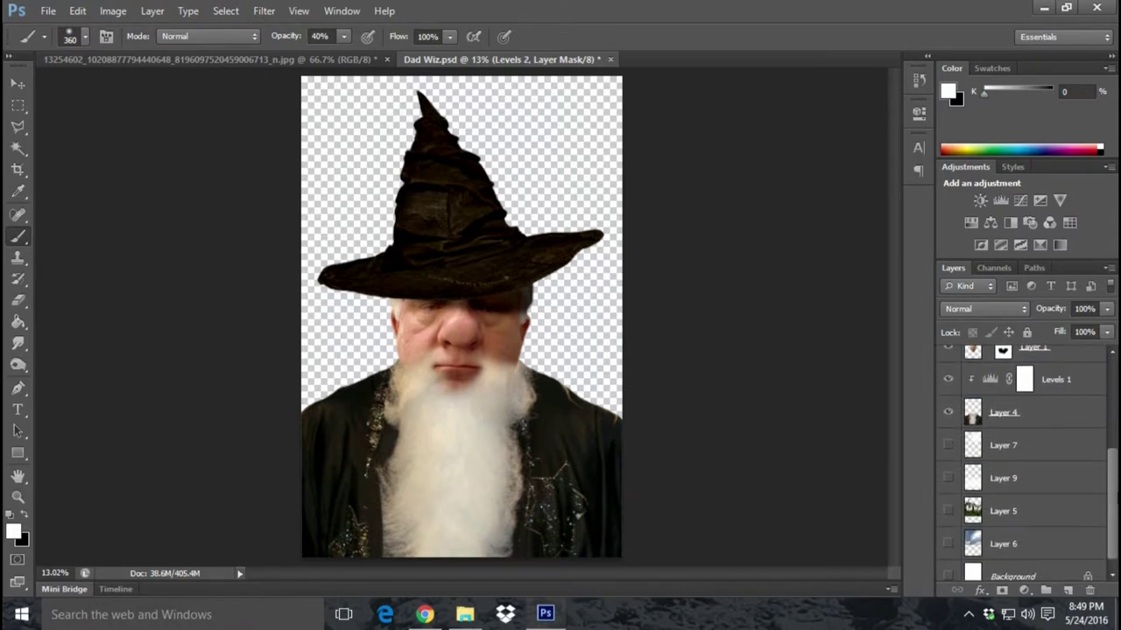
scroll(1110, 411, "up", 6)
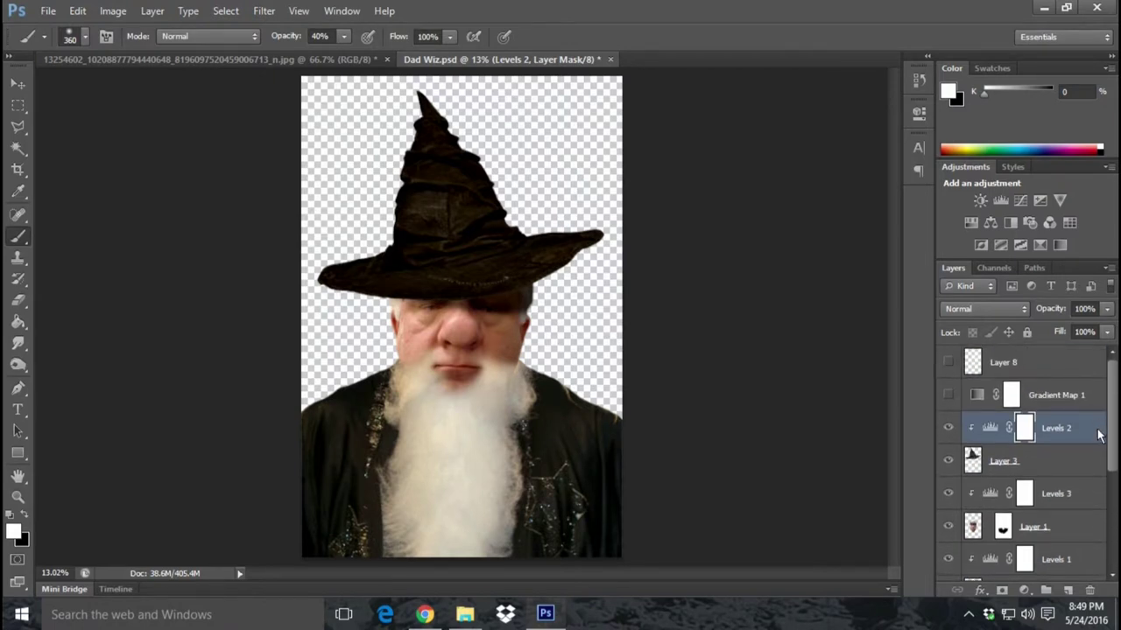
key("ctrl+shift+alt+e")
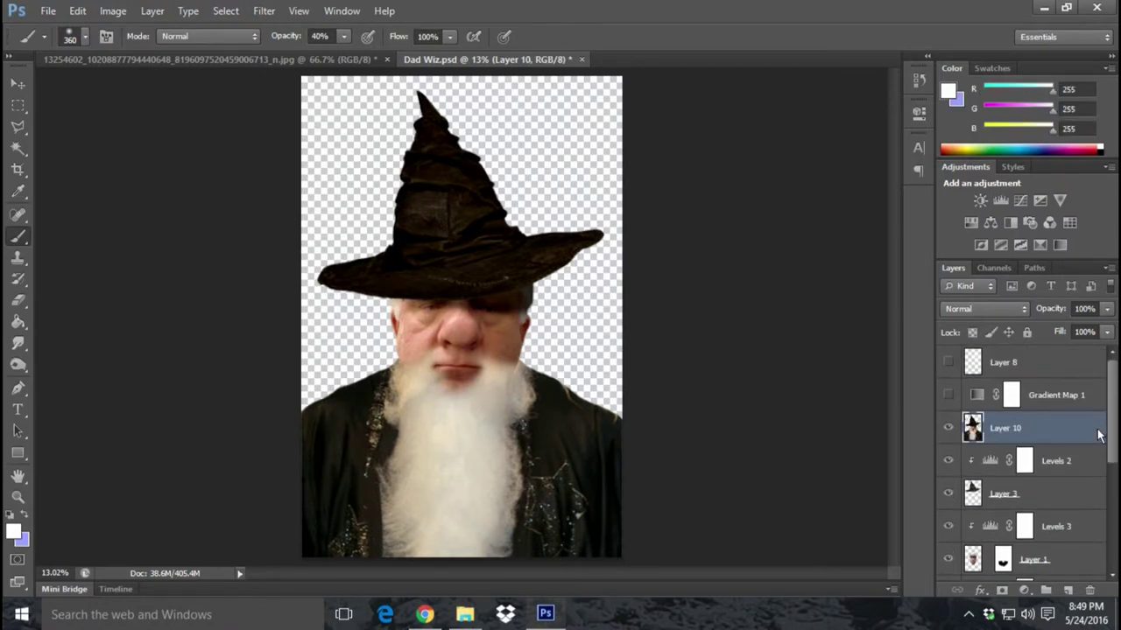
left_click(949, 494)
- Turn Gradient Map 1, Layer 8, the Background, sky and castle layers back on
scroll(950, 560, "down", 2)
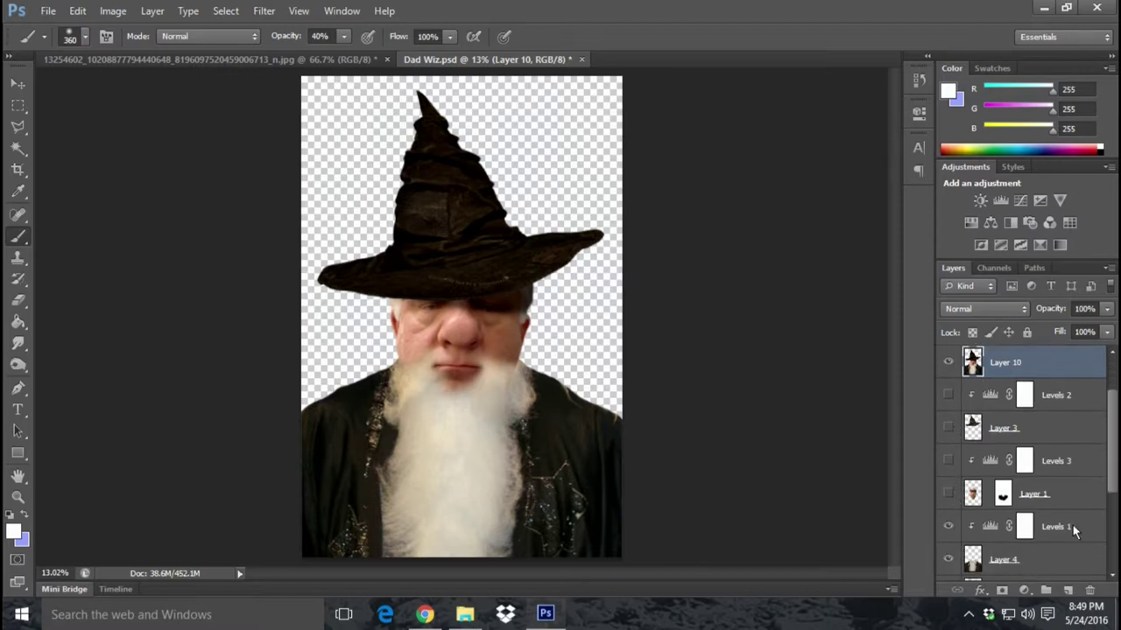
scroll(1029, 527, "up", 1)
scroll(1030, 527, "up", 1)
left_click(947, 394)
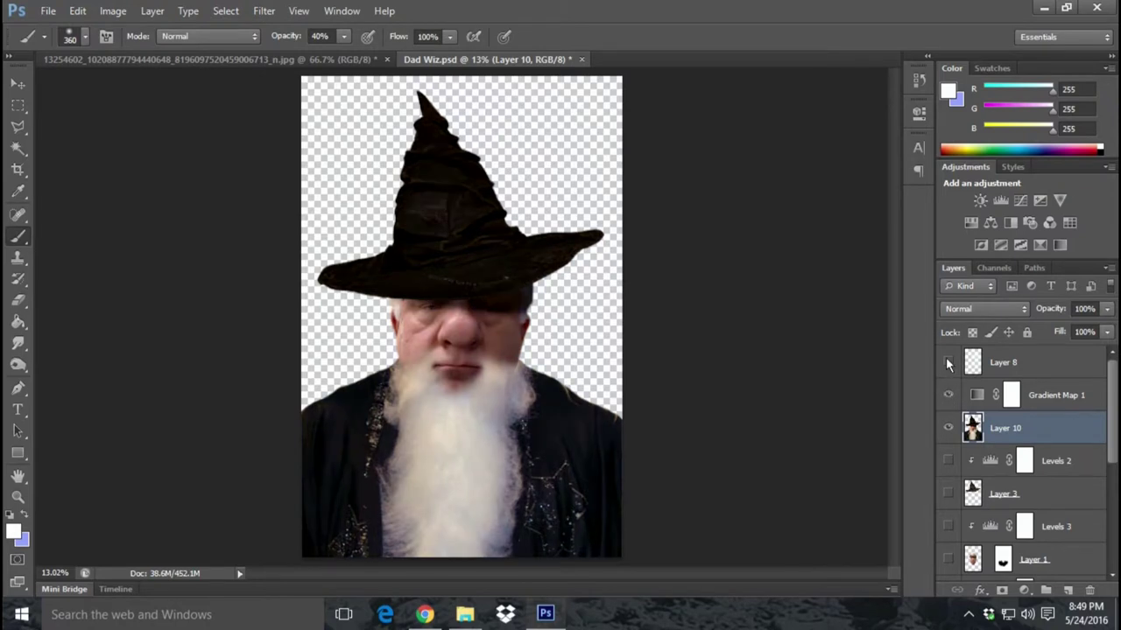
left_click(948, 362)
left_click_drag(1111, 404, 1117, 461)
scroll(1027, 528, "down", 3)
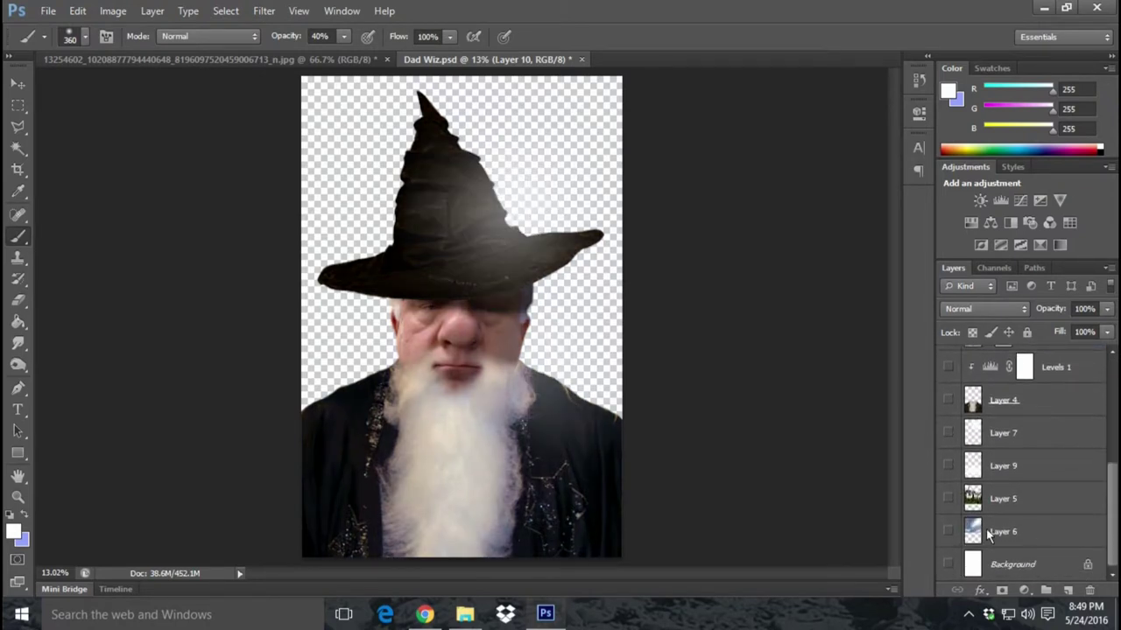
left_click(948, 564)
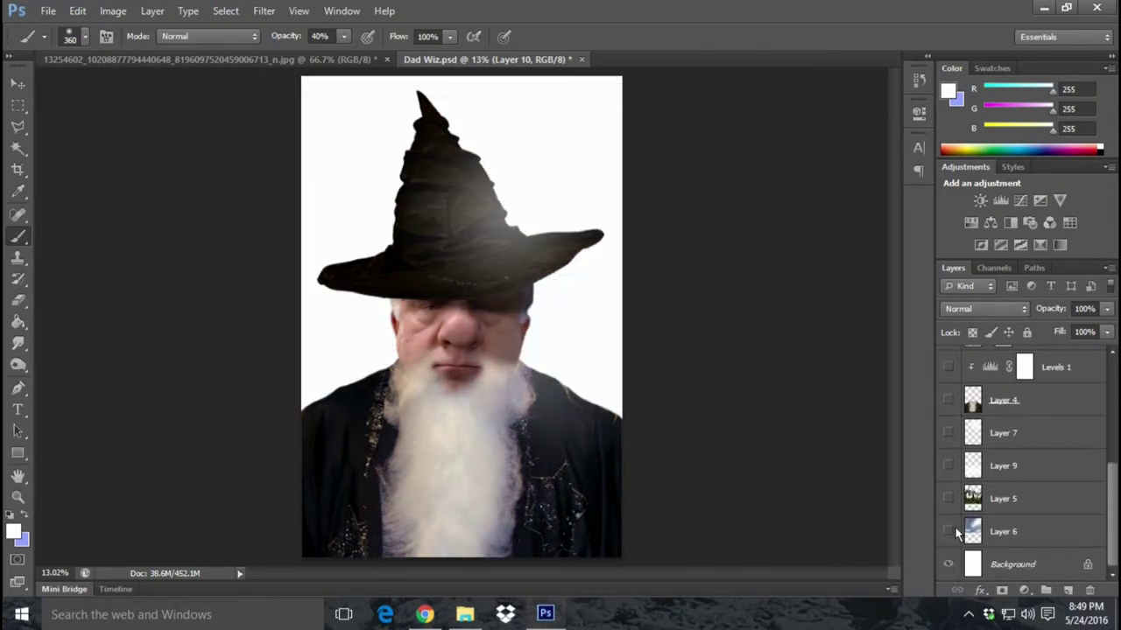
left_click_drag(951, 518, 949, 439)
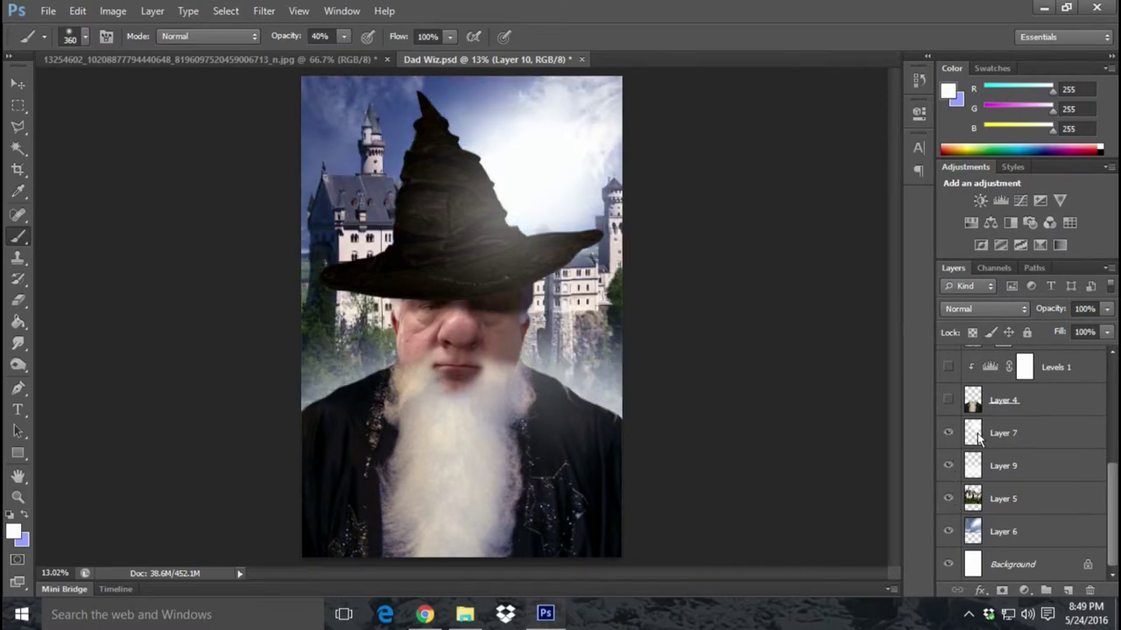
scroll(1110, 499, "up", 5)
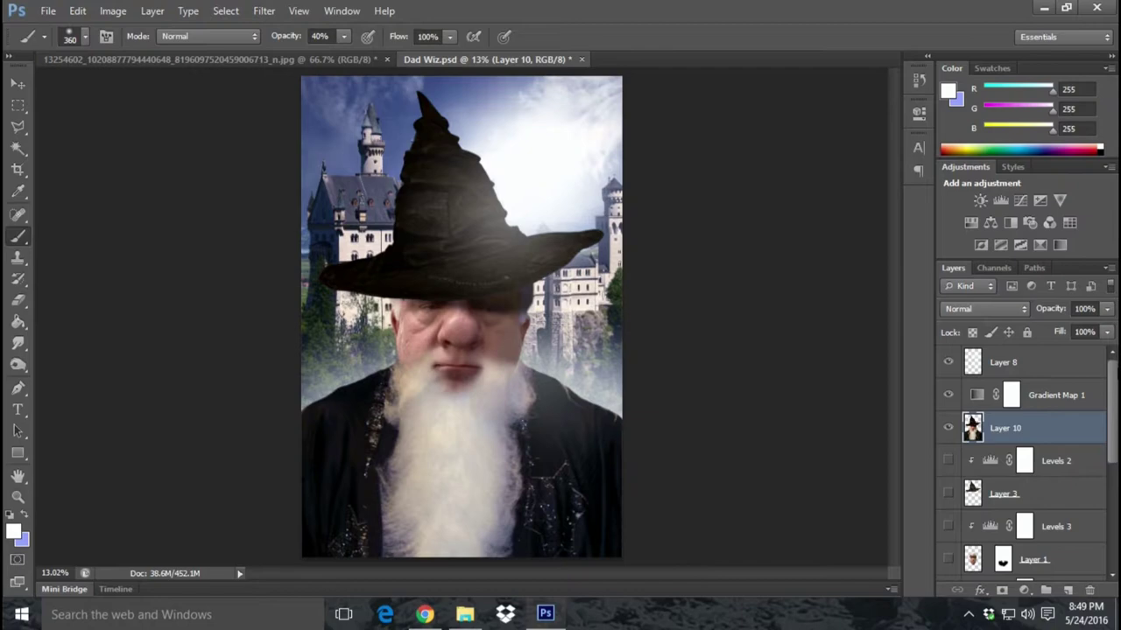
- Add an Inner Shadow to Layer 10 using a blue-grey colour sampled from the sky
double_click(1085, 428)
left_click(636, 362)
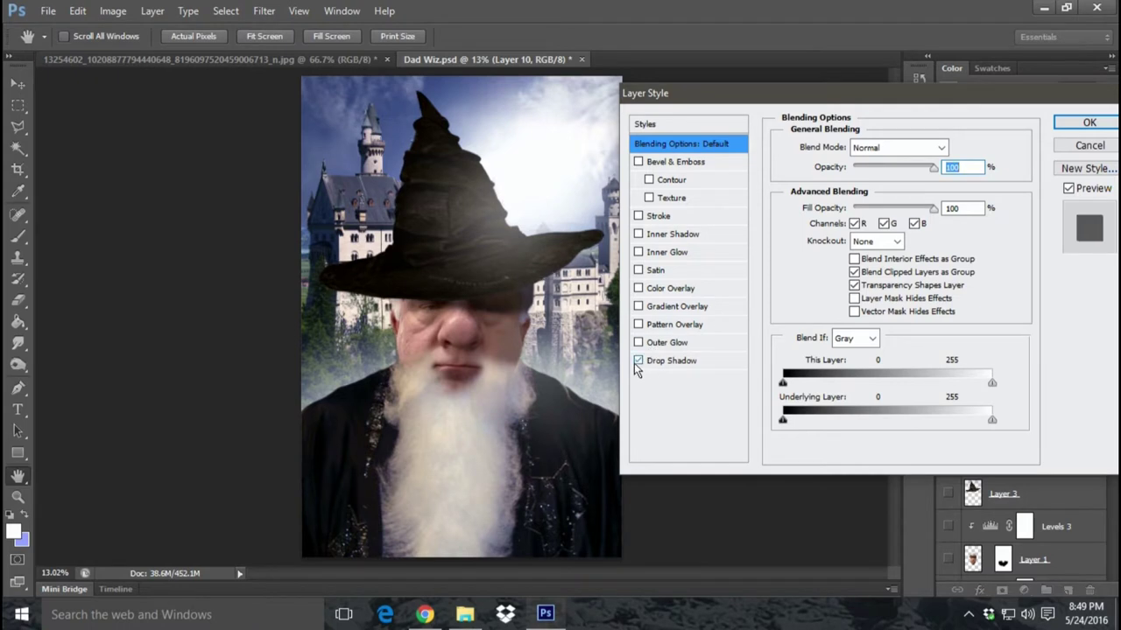
left_click(637, 360)
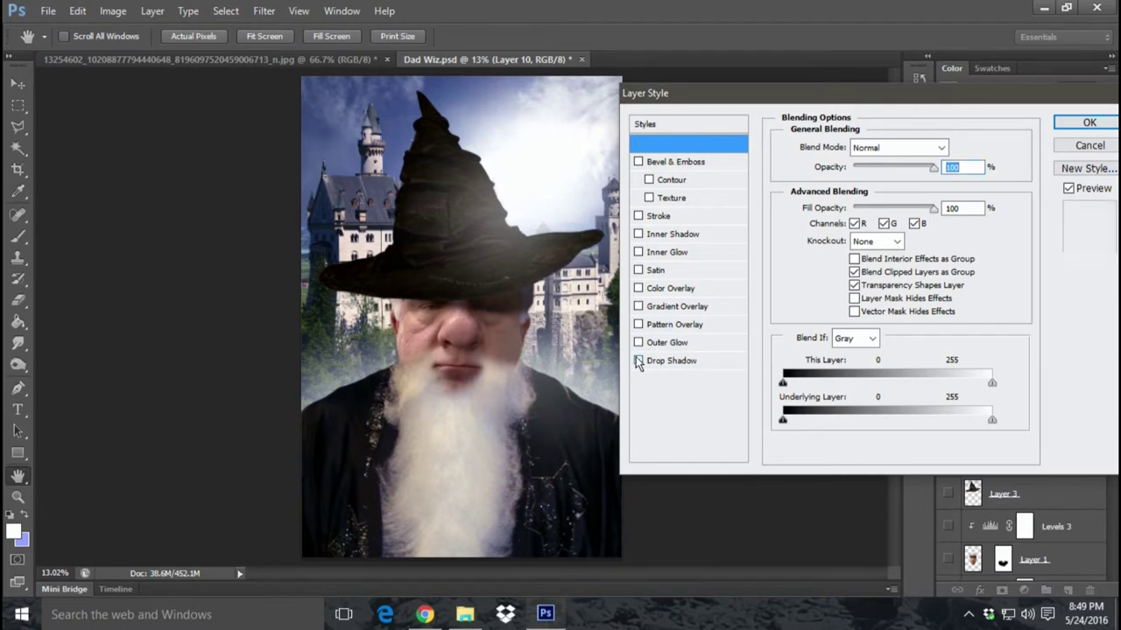
left_click(638, 234)
left_click(717, 235)
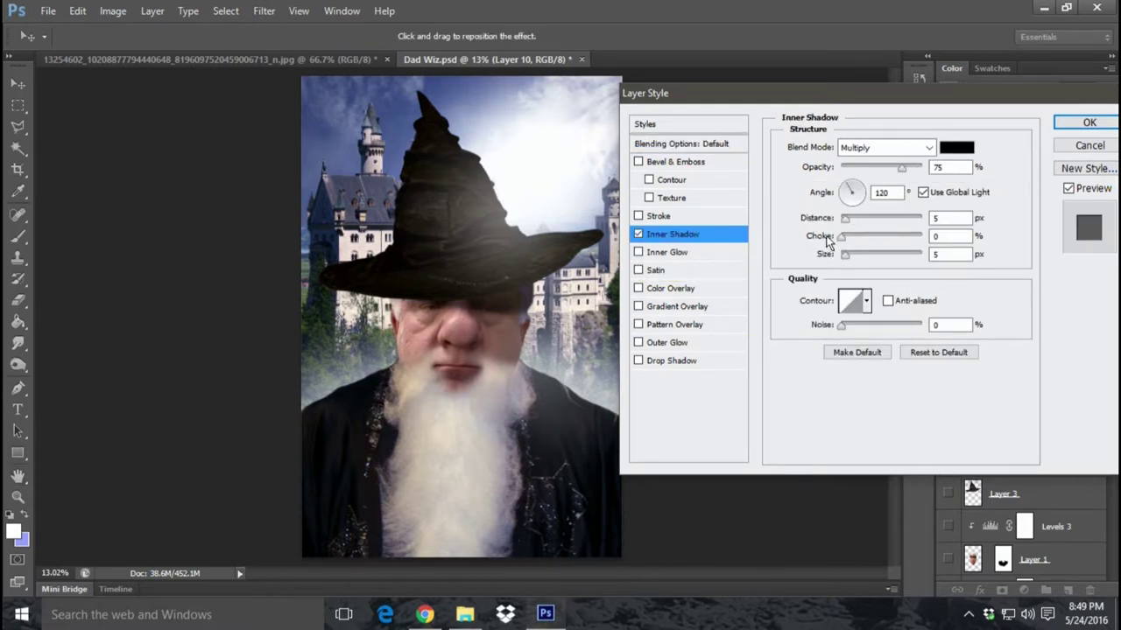
mouse_move(857, 193)
left_mouse_down()
mouse_move(859, 184)
mouse_move(831, 220)
left_mouse_up()
left_click(956, 147)
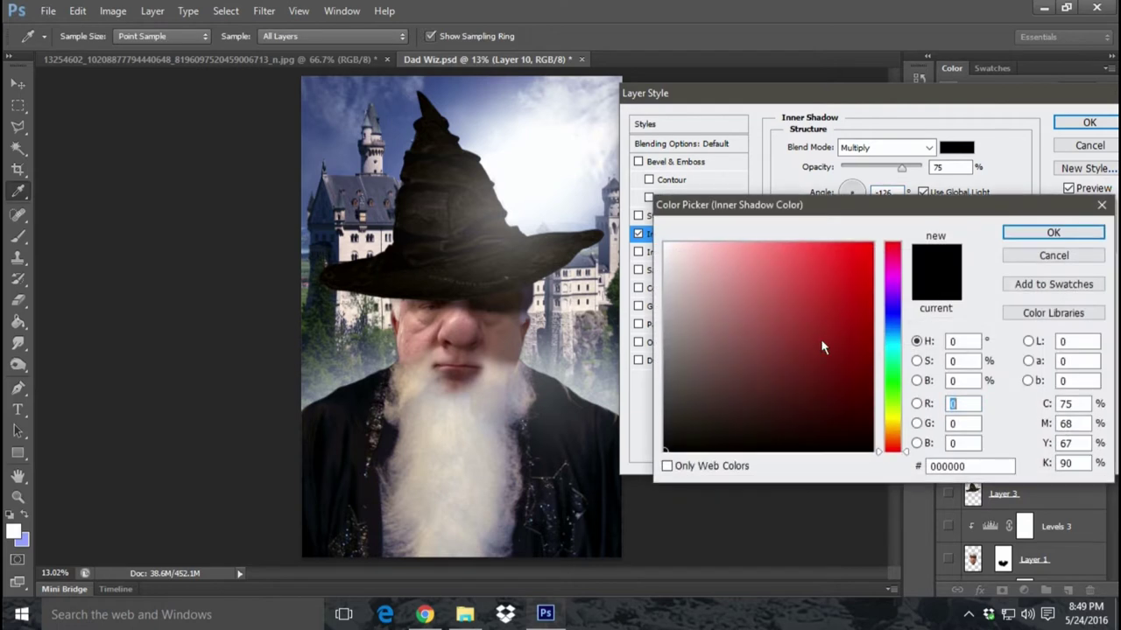
left_click(899, 345)
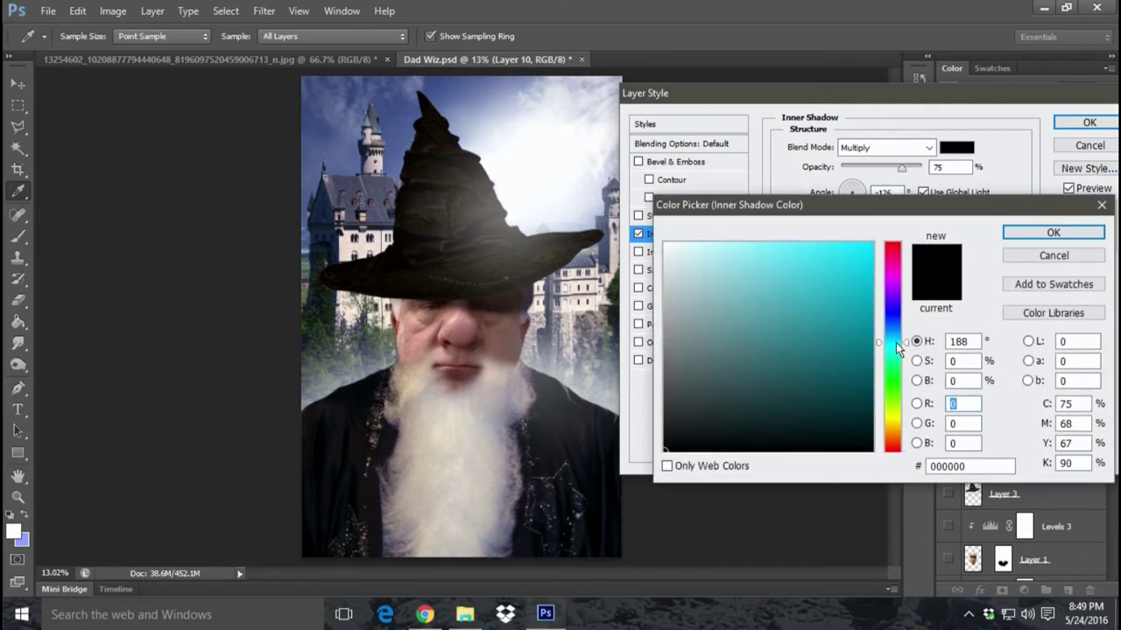
left_click(871, 274)
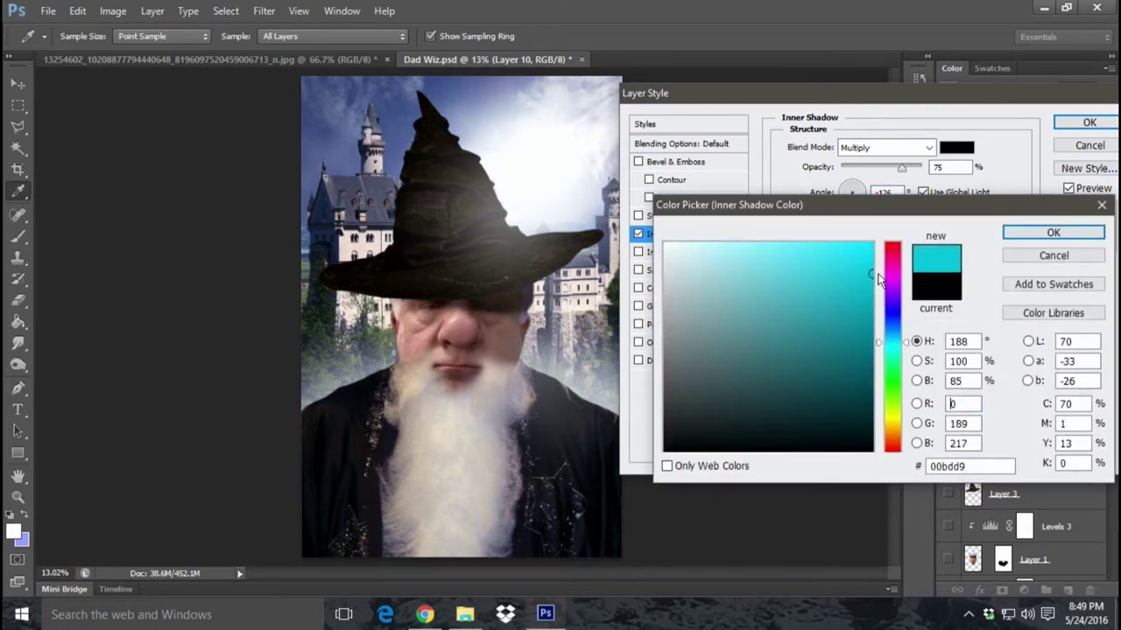
left_click(474, 89)
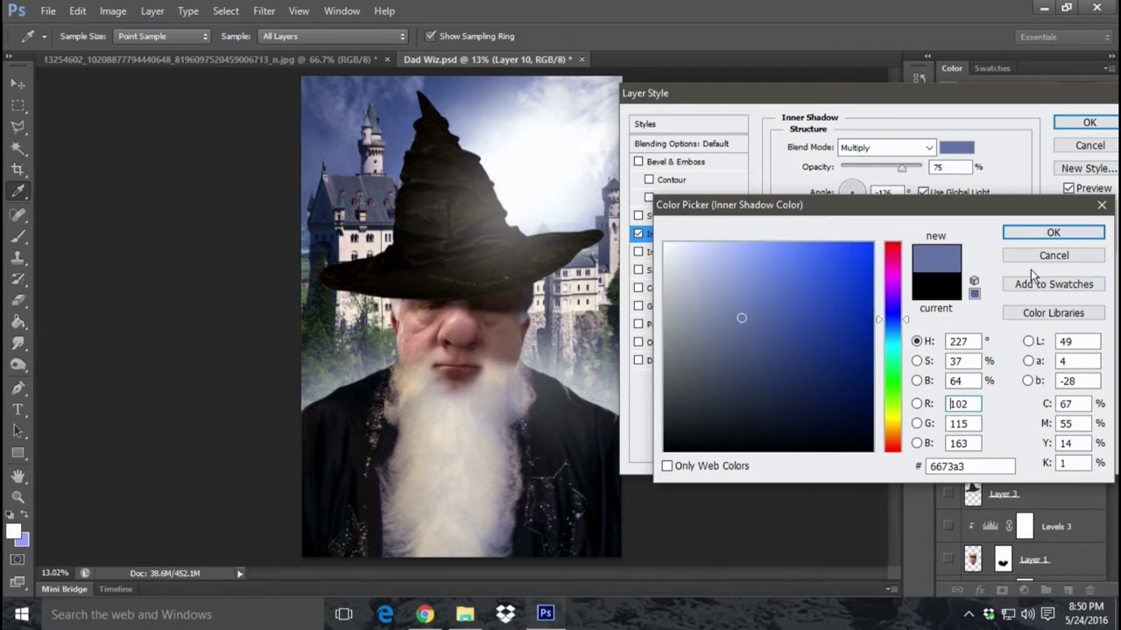
left_click(1046, 233)
- Set the inner shadow to Normal blend, Size 131, Choke 46, Distance 164, Angle 45
left_click(928, 147)
left_click(871, 156)
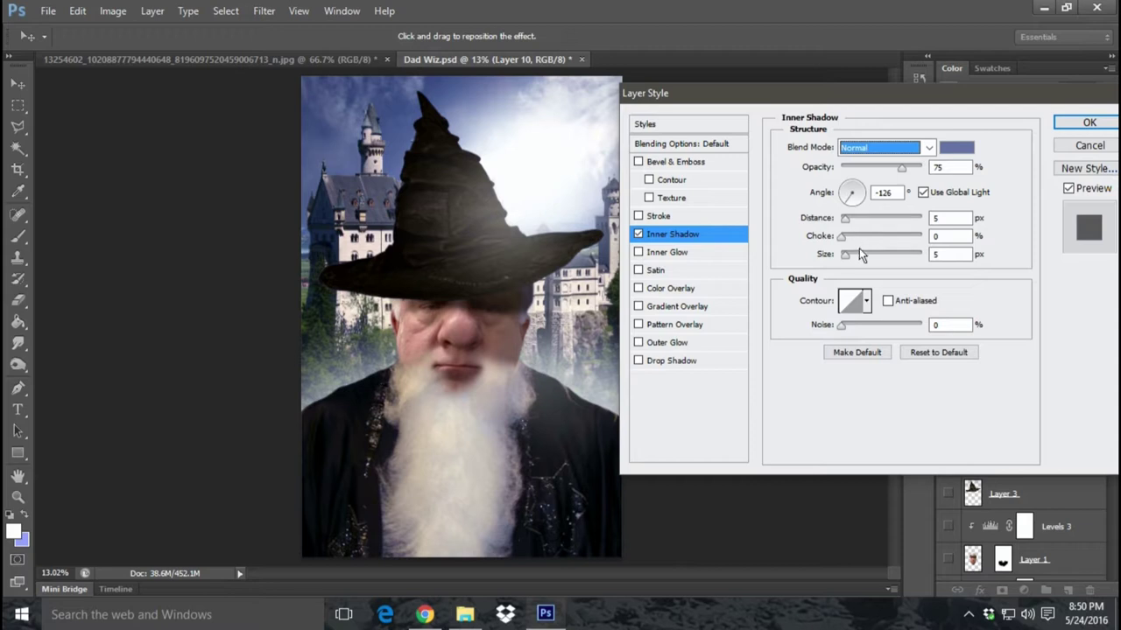
mouse_move(846, 254)
left_mouse_down()
mouse_move(908, 255)
mouse_move(899, 262)
left_mouse_up()
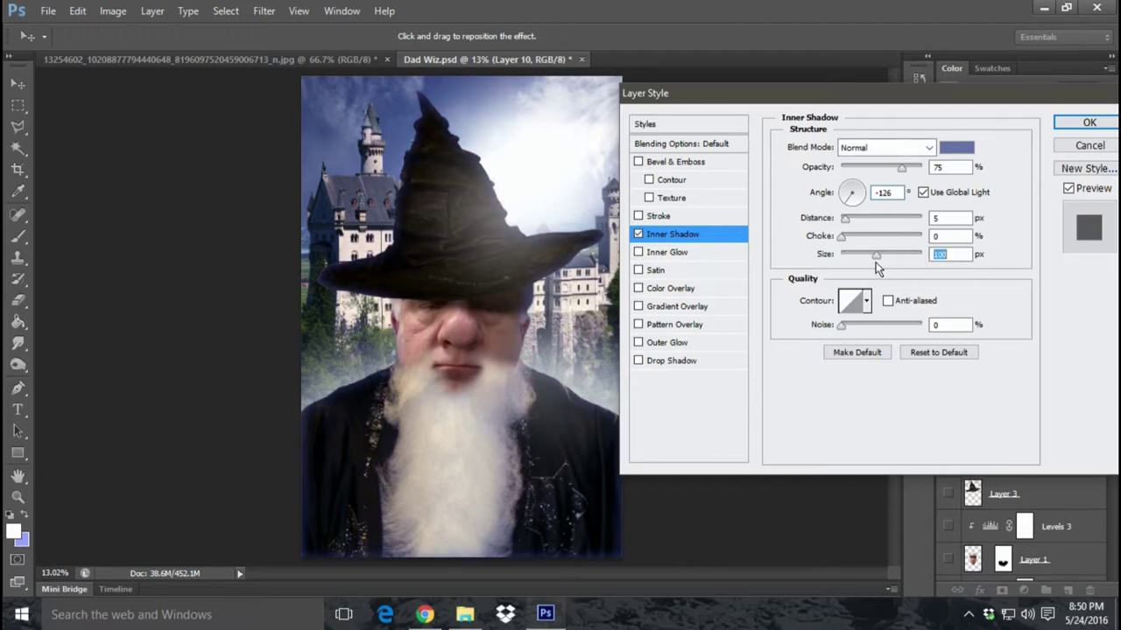
left_click_drag(843, 237, 880, 252)
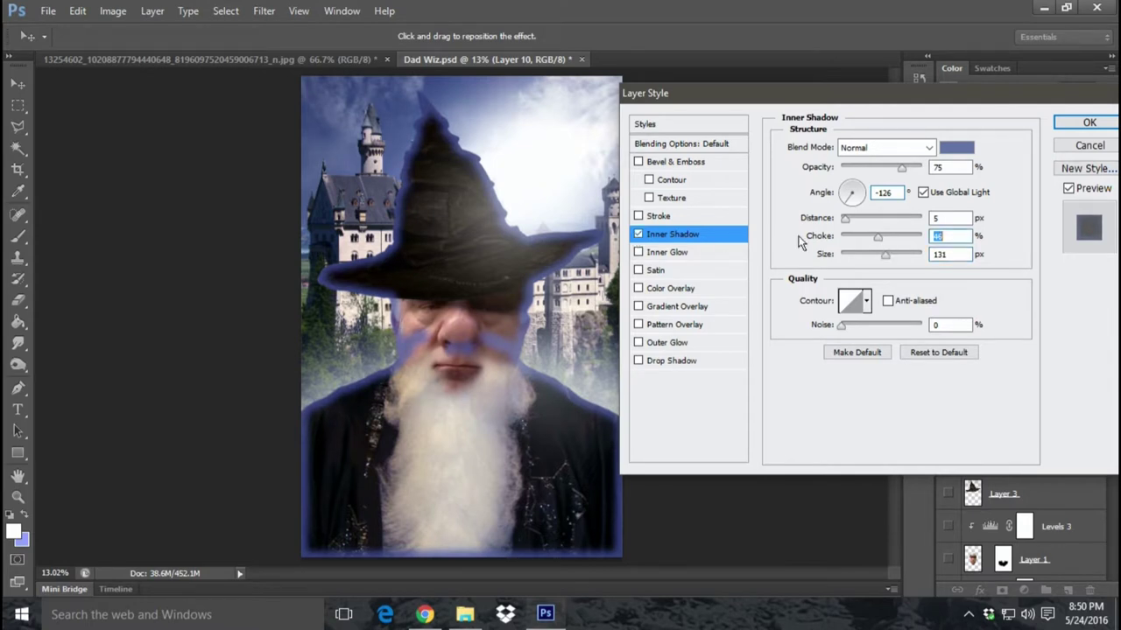
left_click_drag(848, 221, 823, 245)
left_click_drag(816, 217, 857, 199)
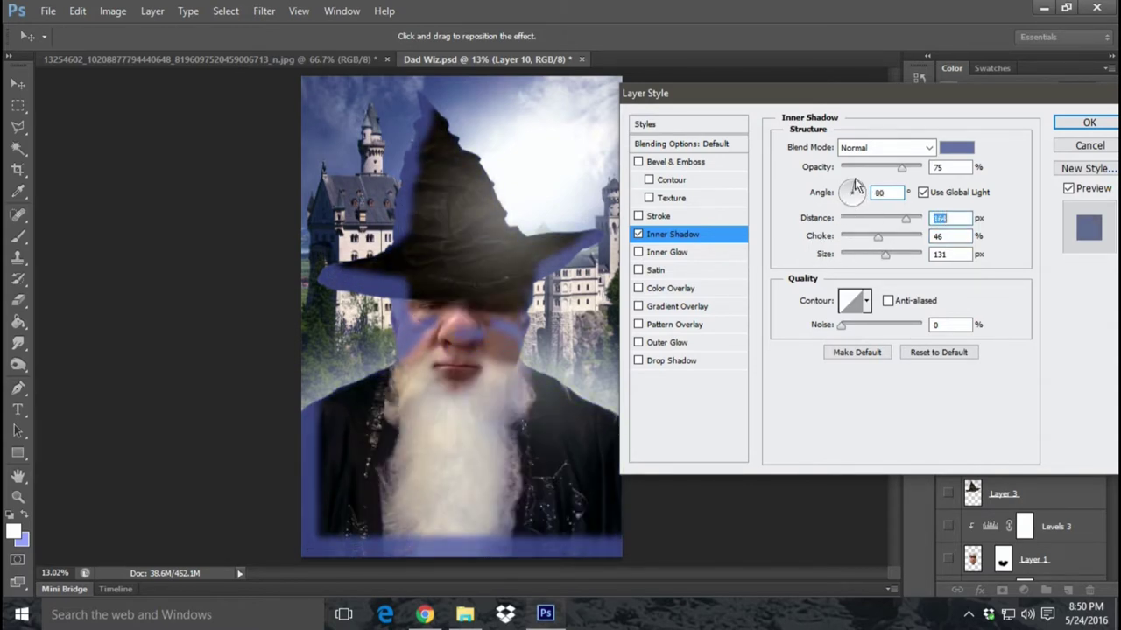
left_click_drag(862, 189, 873, 186)
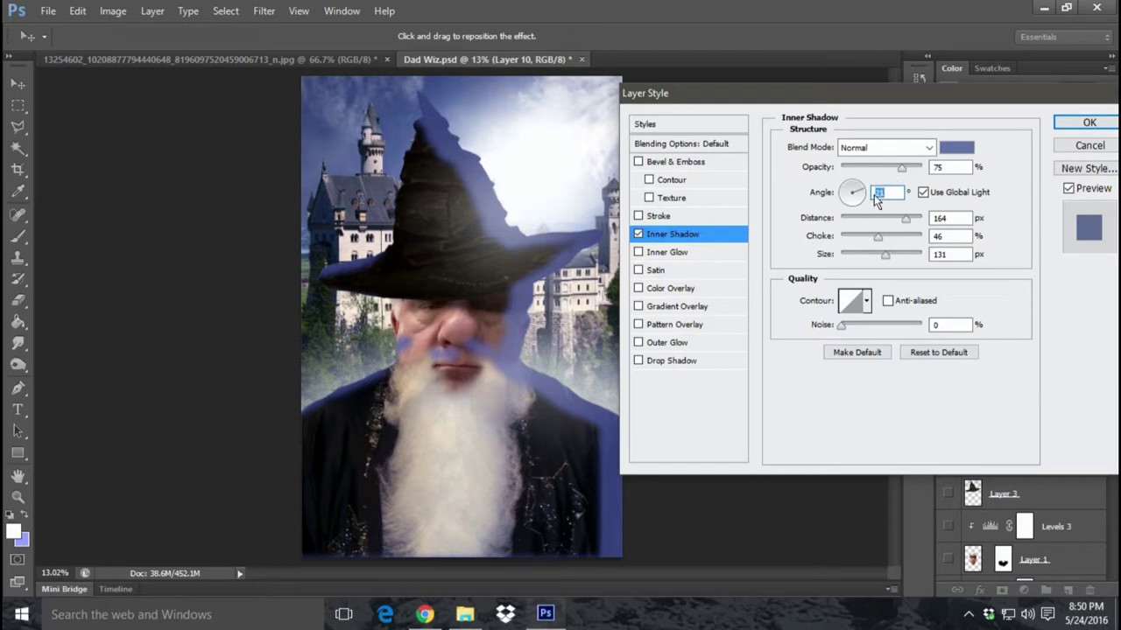
left_click(859, 193)
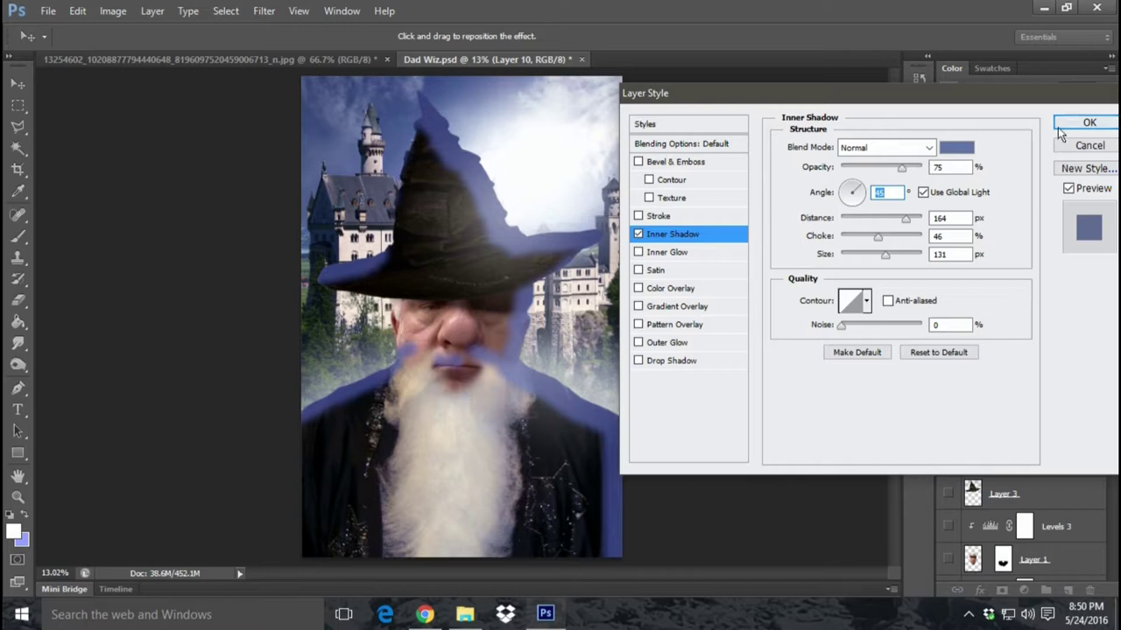
left_click_drag(860, 102, 631, 102)
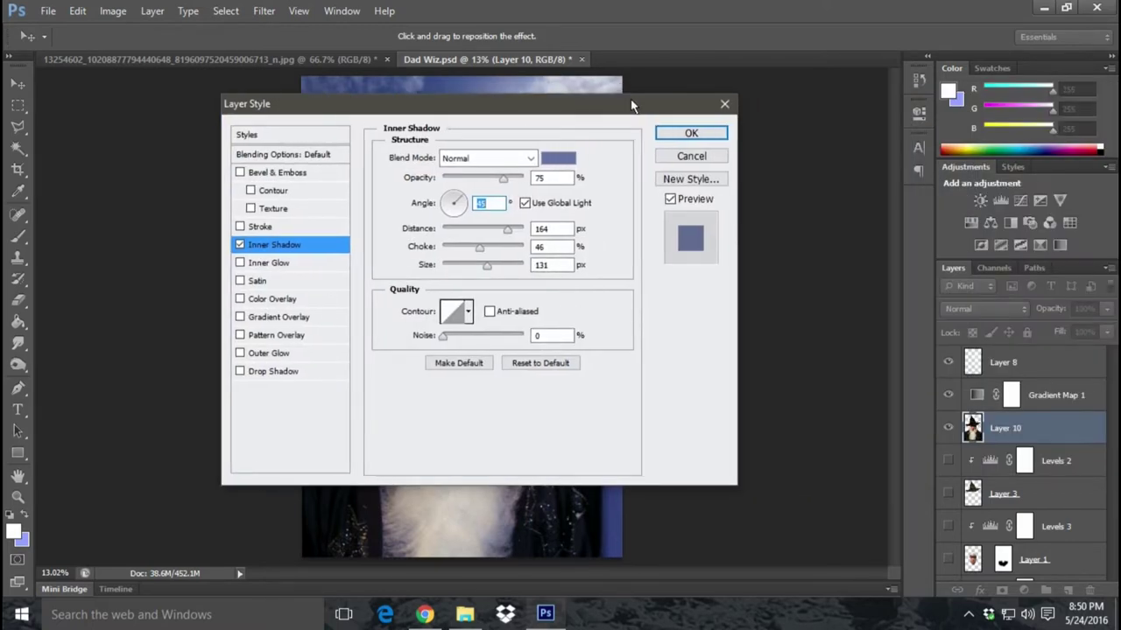
left_click_drag(632, 105, 875, 144)
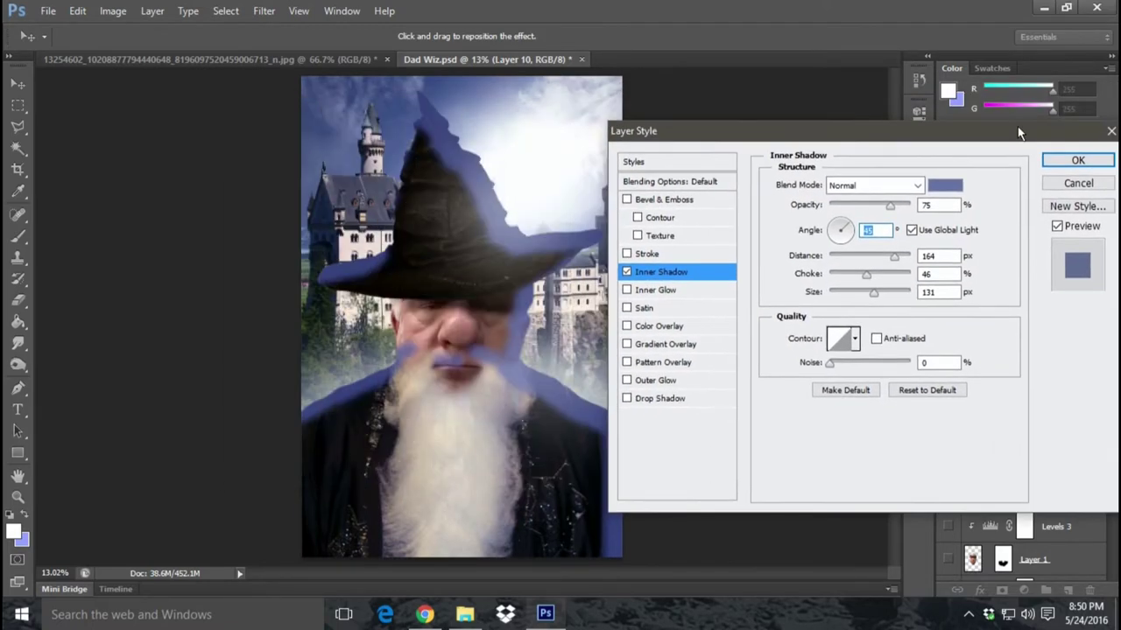
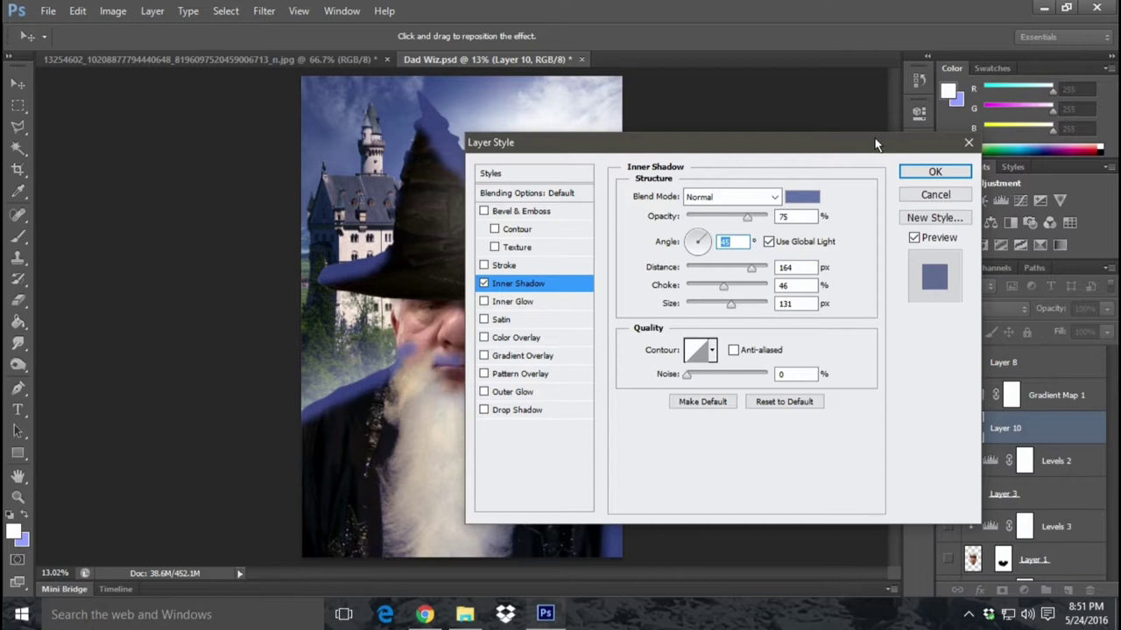
- Try Inner Shadow angle and distance and an Inner Glow choke of 100, then cancel all changes
type("120")
left_click(769, 242)
left_click_drag(751, 268, 632, 283)
left_click_drag(786, 146, 889, 135)
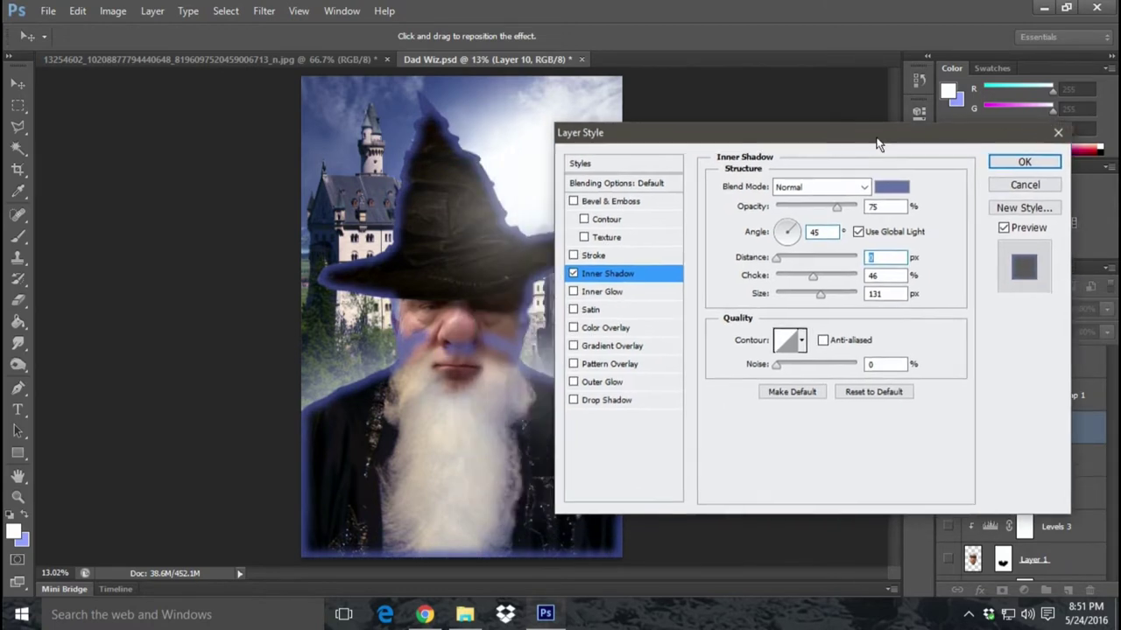
left_click(587, 273)
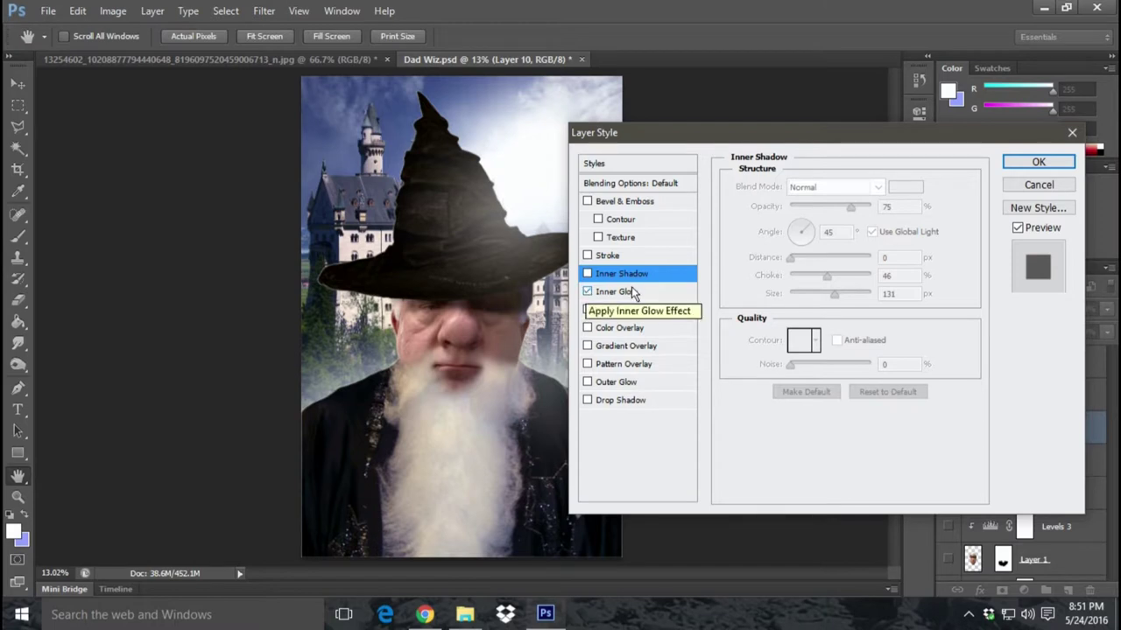
left_click(586, 292)
left_click_drag(787, 327, 892, 335)
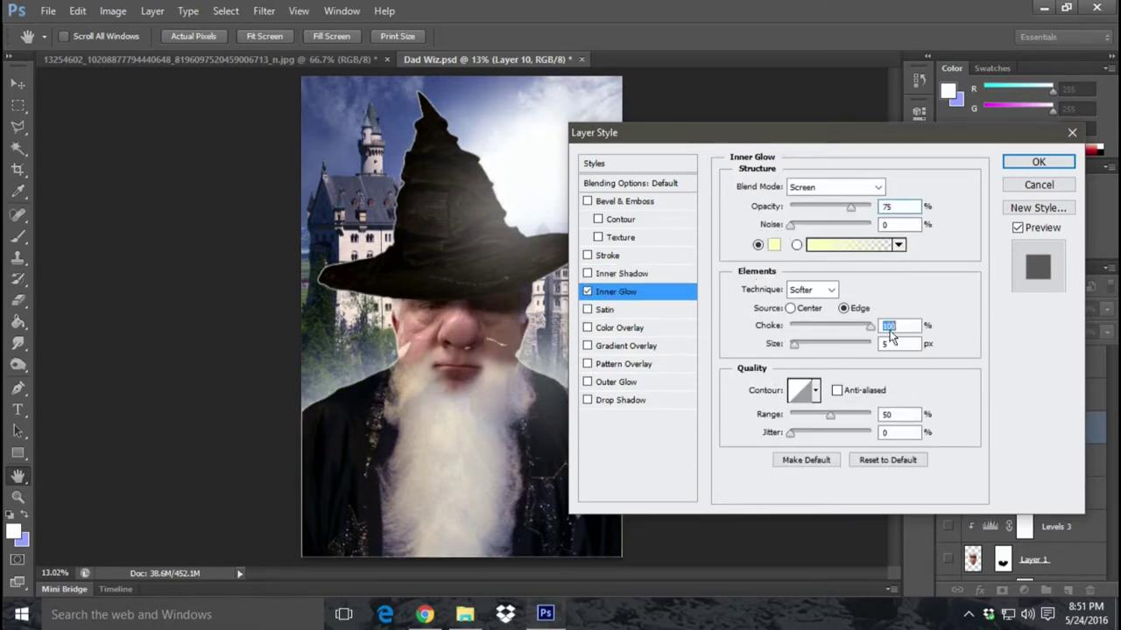
left_click_drag(871, 329, 735, 346)
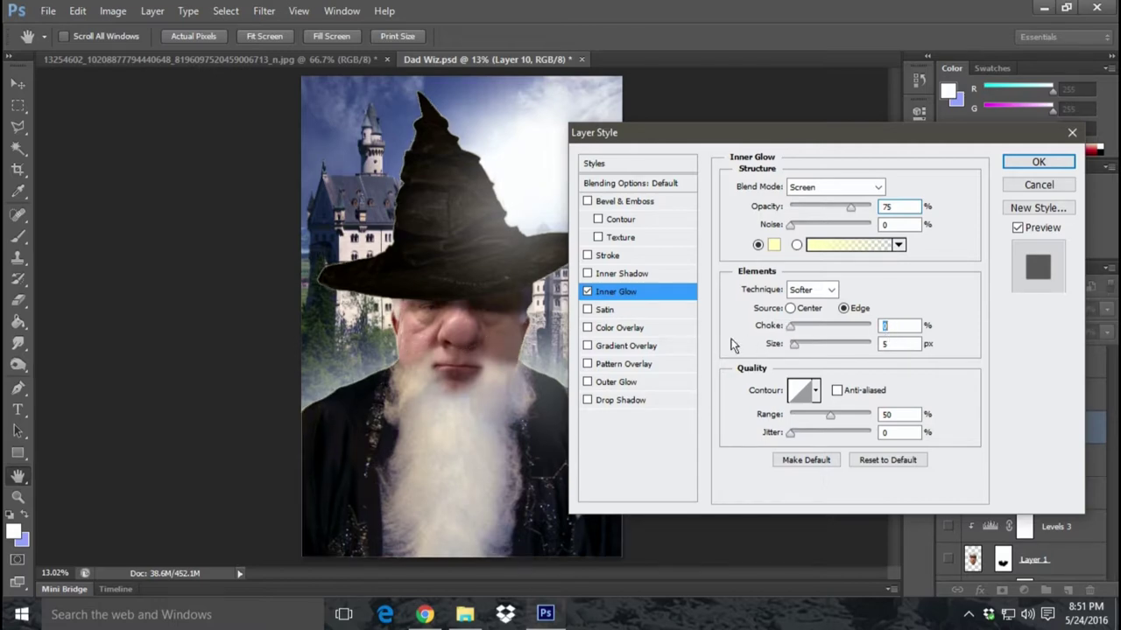
left_click(1049, 190)
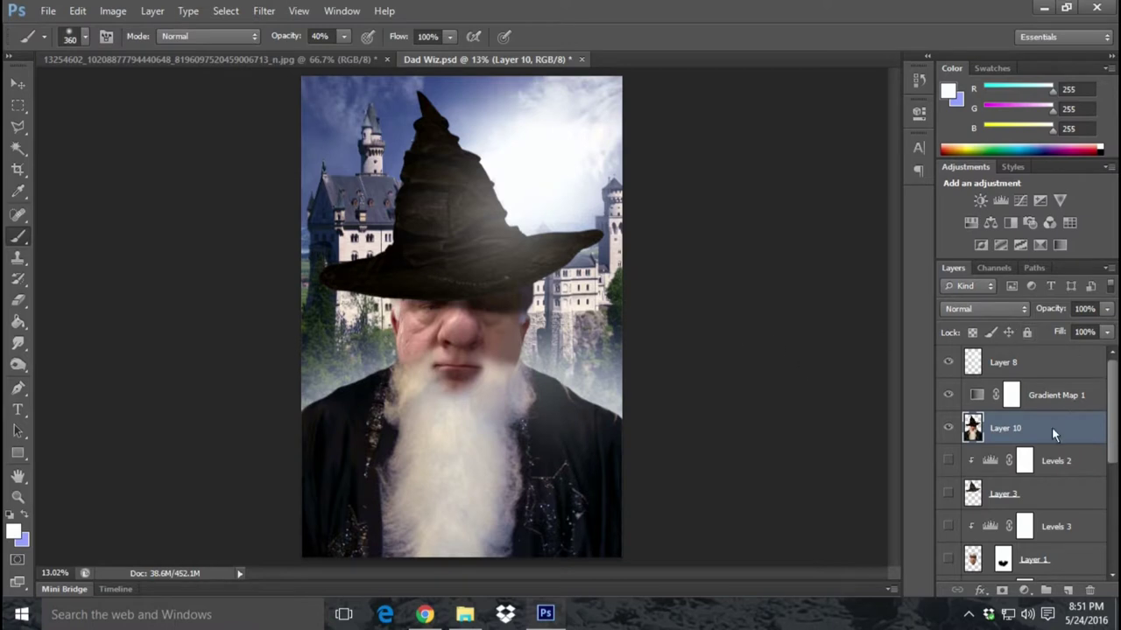
- Lock Layer 10's transparent pixels and sample the sky's blue as the foreground colour
left_click(972, 332)
left_click(26, 517)
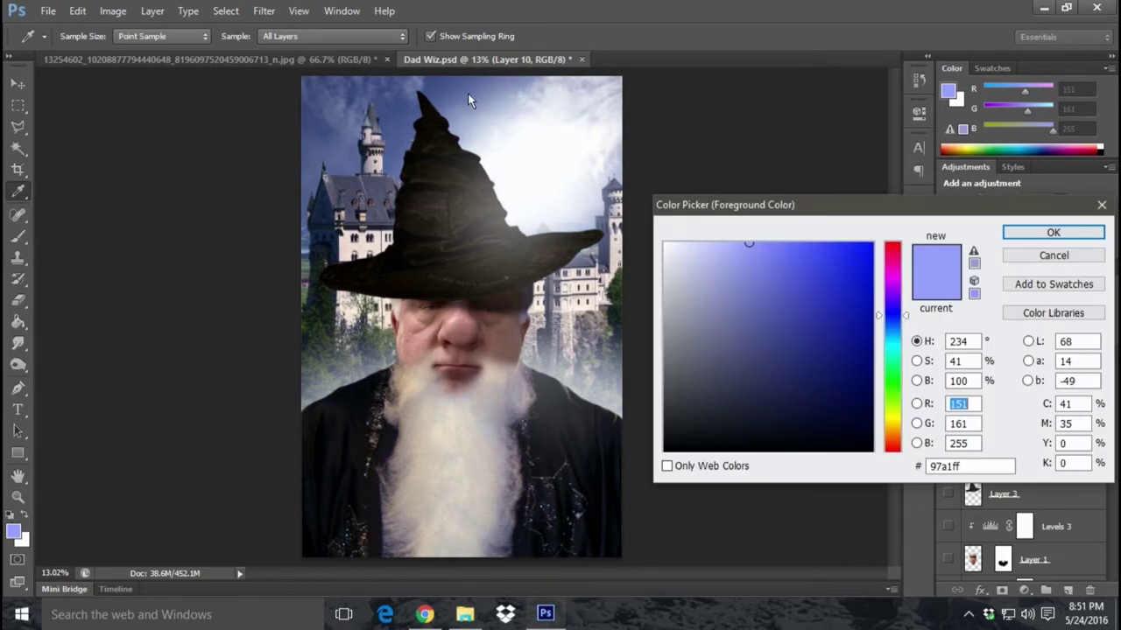
left_click(467, 92)
left_click(1053, 232)
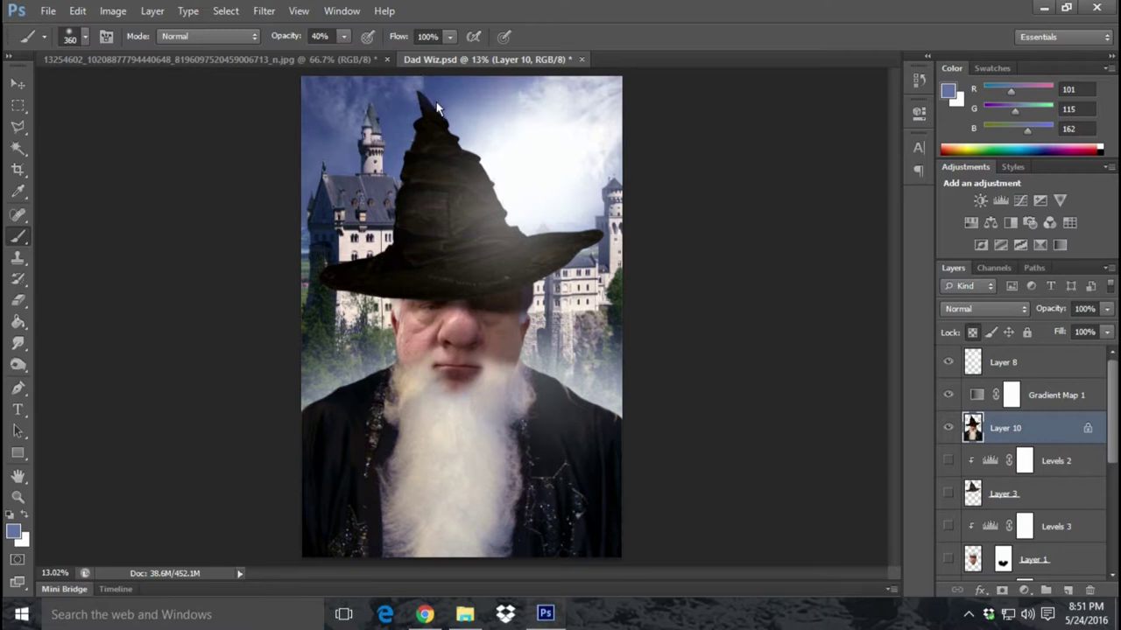
- Paint sky blue down the hat's right edge and soften the brim's edge
mouse_move(460, 130)
left_mouse_down()
mouse_move(500, 193)
mouse_move(613, 224)
left_mouse_up()
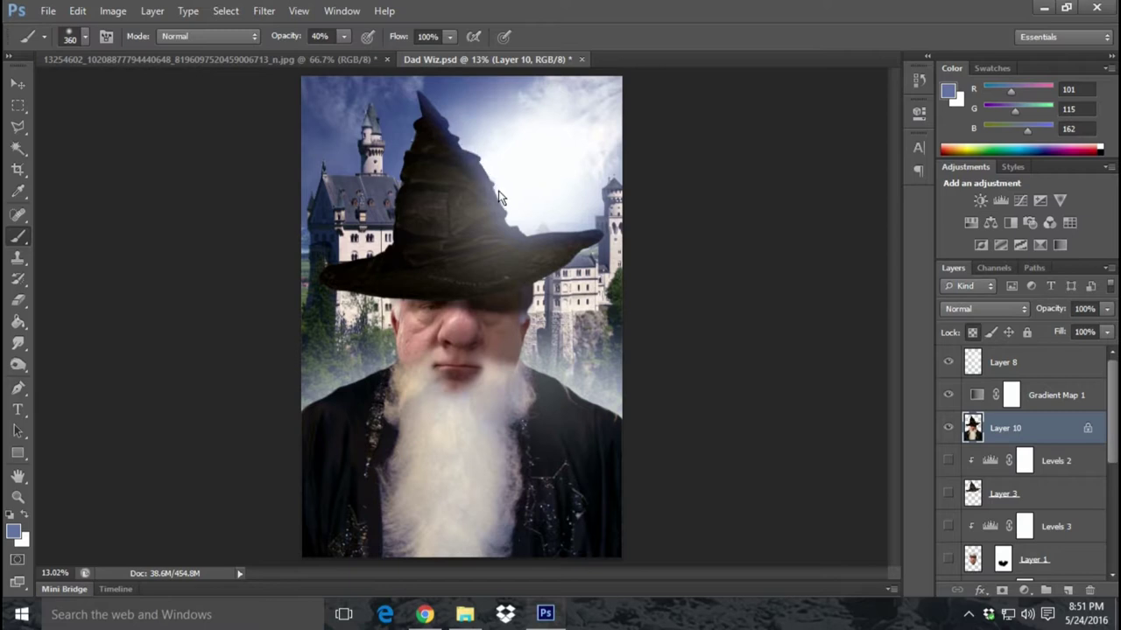
left_click_drag(512, 226, 598, 230)
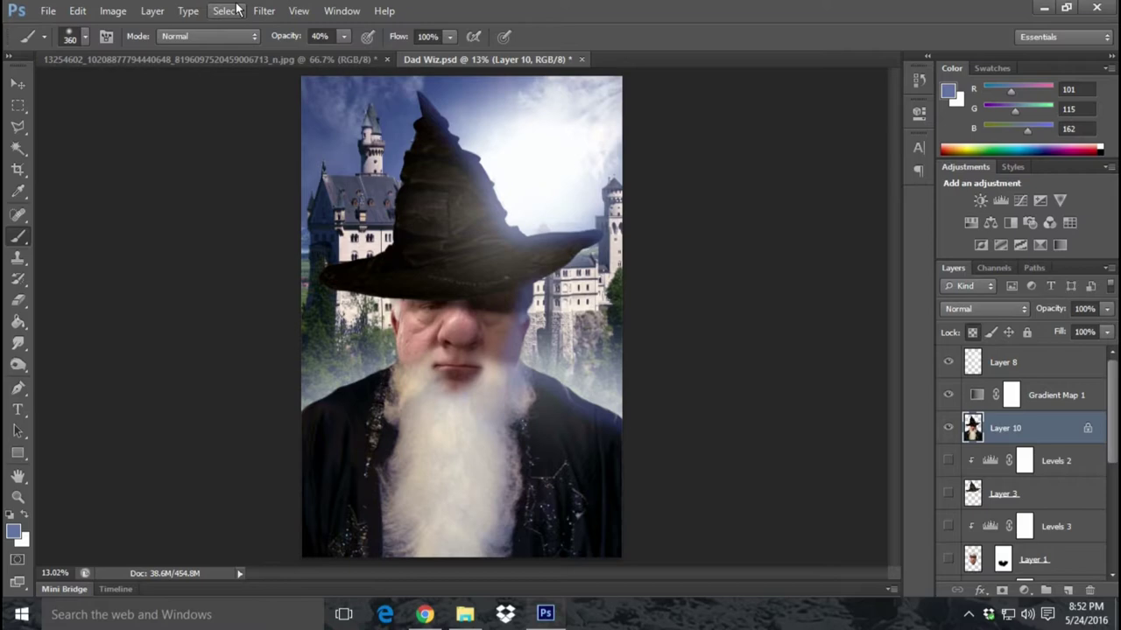
left_click(78, 10)
- Undo the blue brush strokes and revert History to the Stamp Visible state
left_click(109, 44)
left_click(77, 11)
left_click(110, 45)
left_click(917, 79)
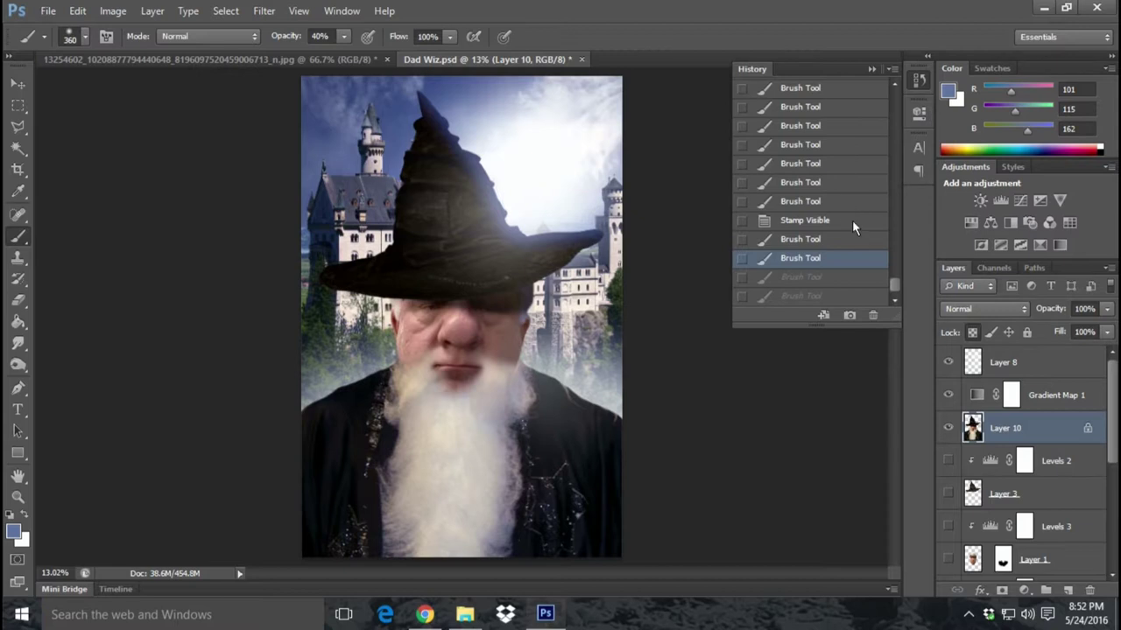
left_click(852, 220)
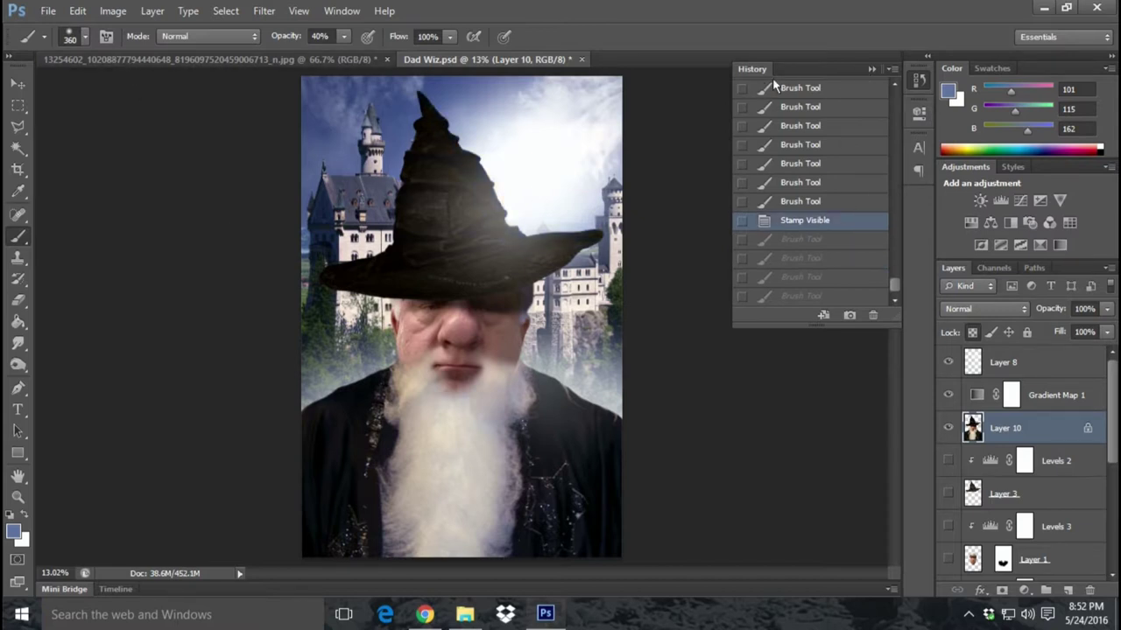
left_click(870, 68)
- Raise brush hardness to 100%, paint the hat tip's right edge, then undo it
left_click(85, 37)
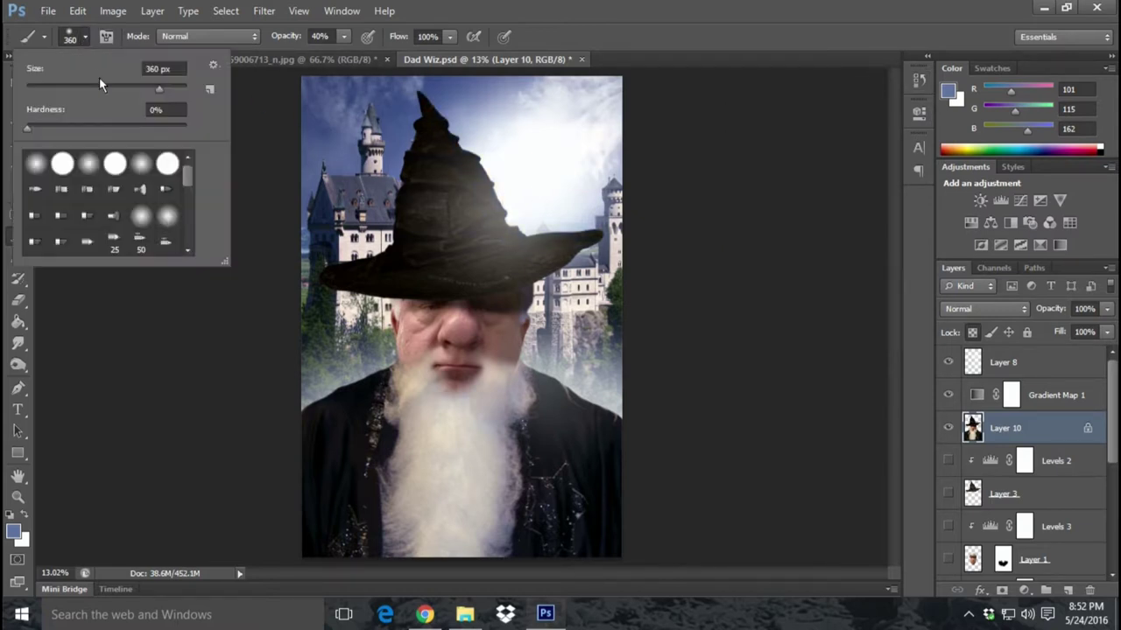
left_click_drag(67, 127, 165, 127)
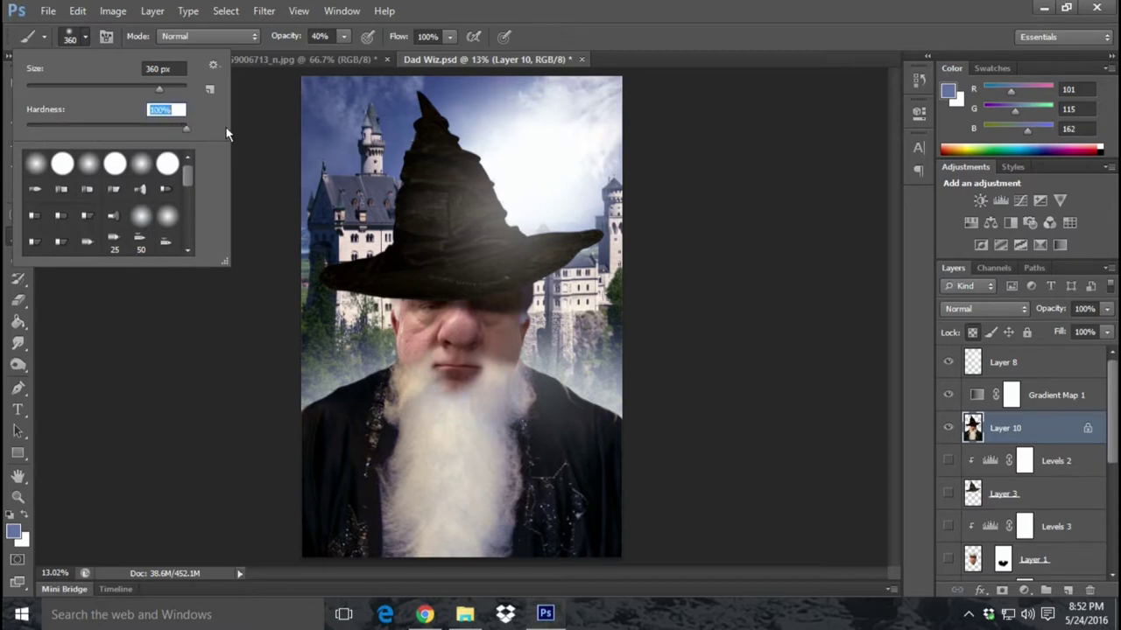
left_click(428, 82)
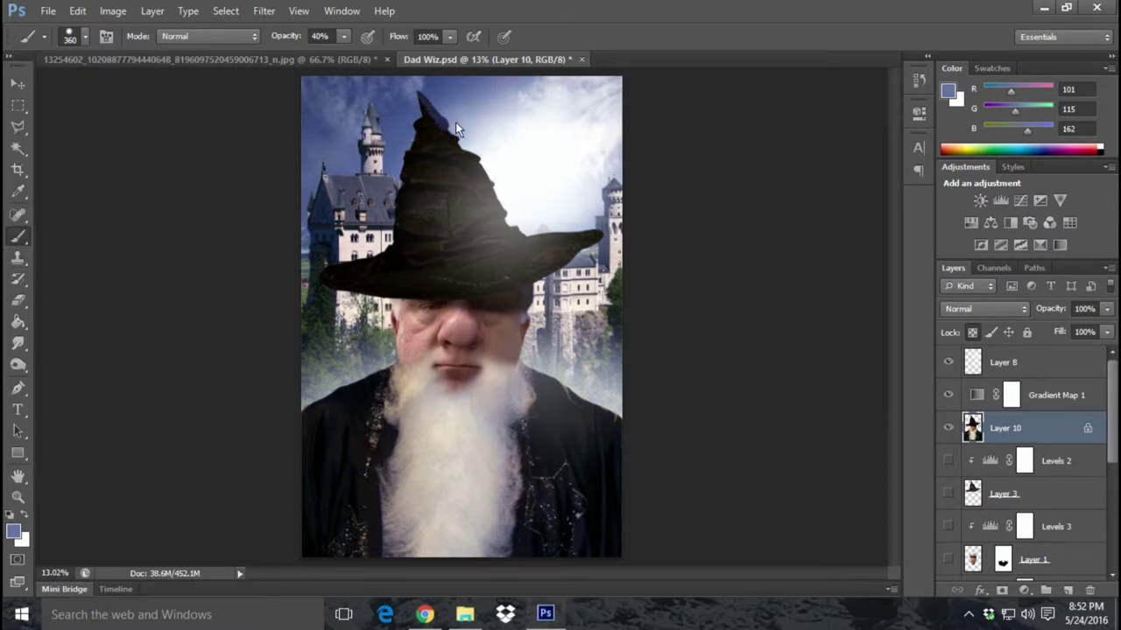
left_click_drag(455, 122, 497, 178)
left_click(78, 10)
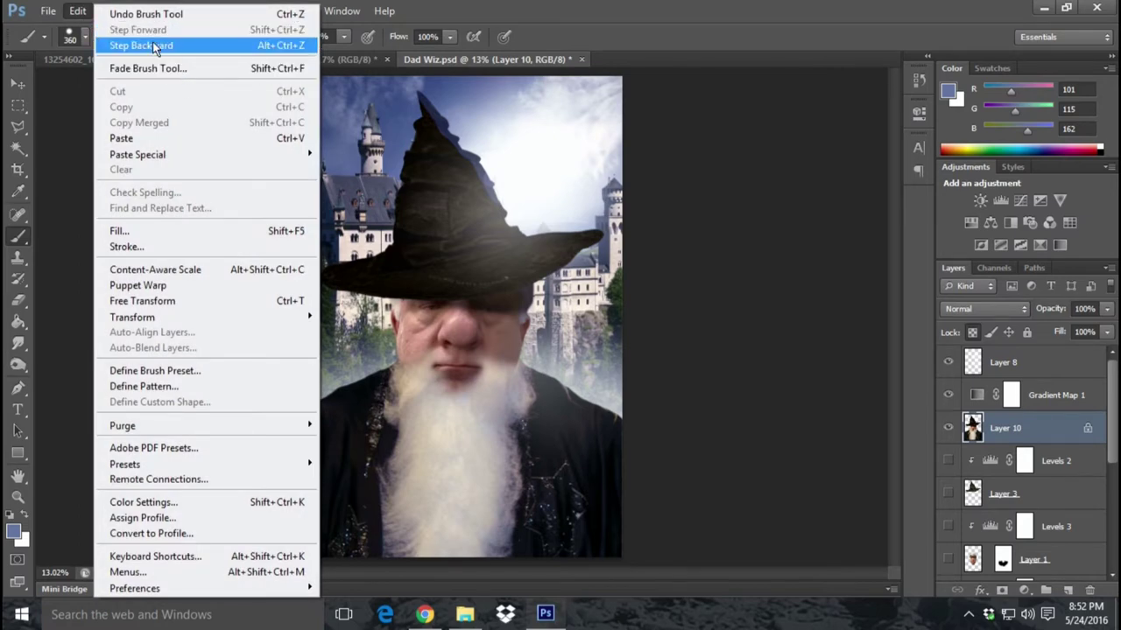
left_click(154, 45)
left_click(78, 11)
left_click(111, 45)
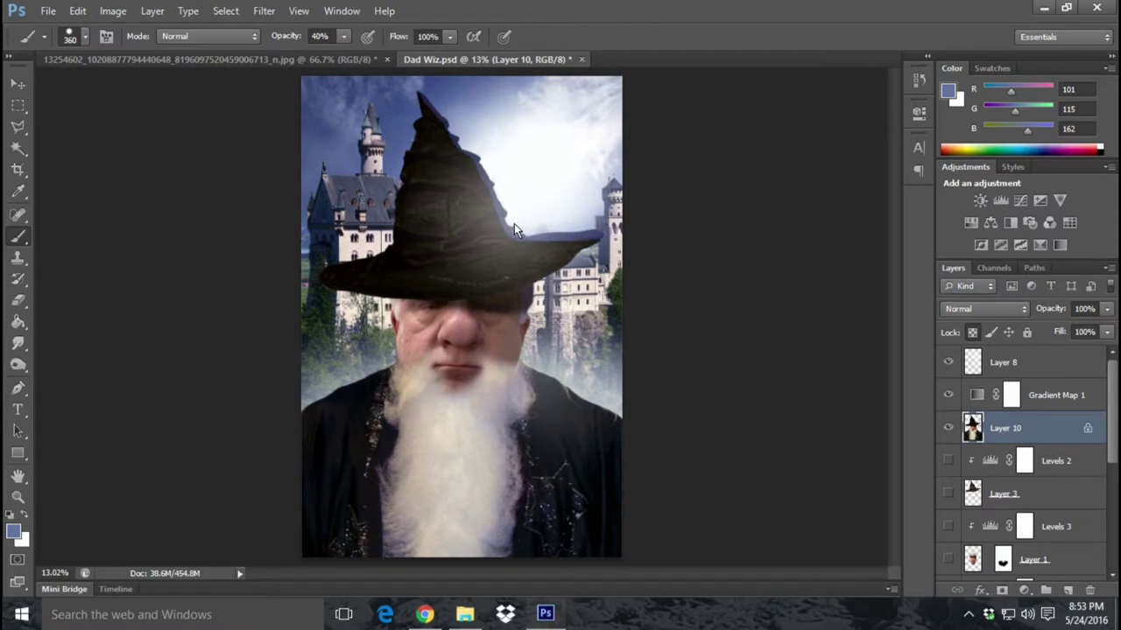
- Paint and undo the hat's upper-right edge strokes, then unlock Layer 10's transparent pixels
left_click_drag(513, 205, 470, 103)
left_click(79, 17)
left_click(96, 42)
left_click(78, 10)
left_click(102, 42)
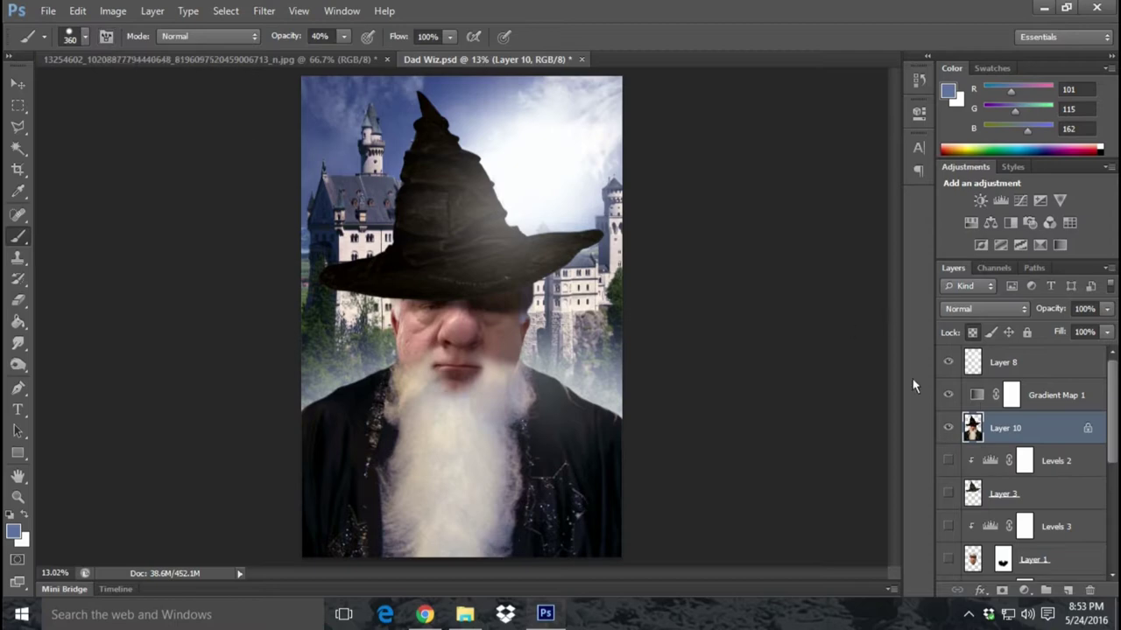
left_click(972, 332)
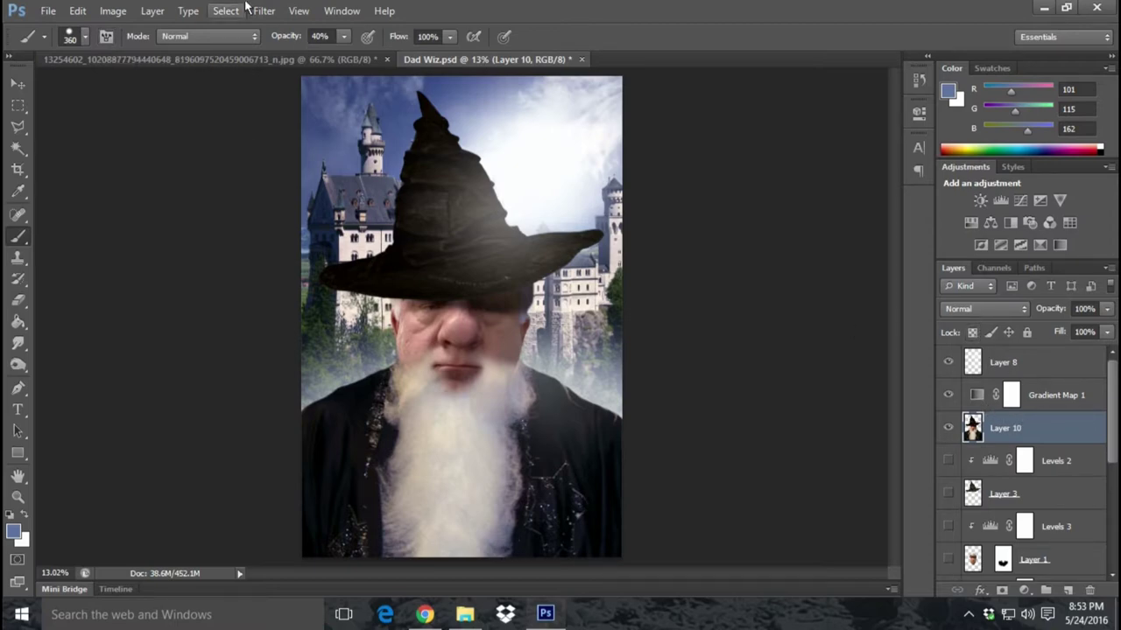
- Add a new empty Layer 11 above Layer 10
left_click(152, 11)
mouse_move(161, 29)
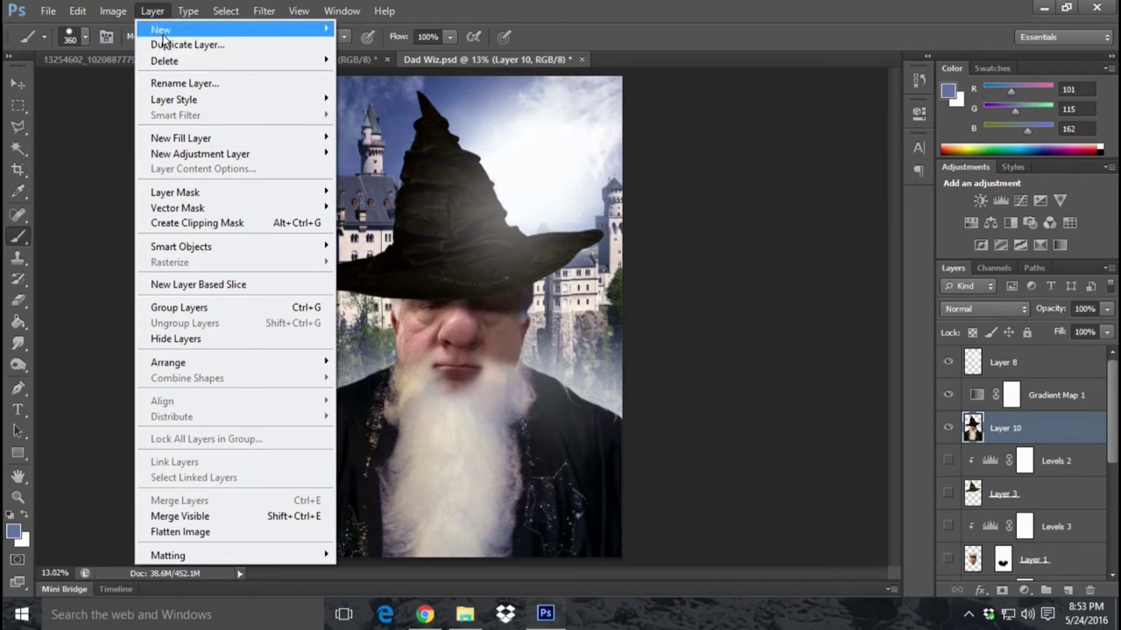
left_click(373, 44)
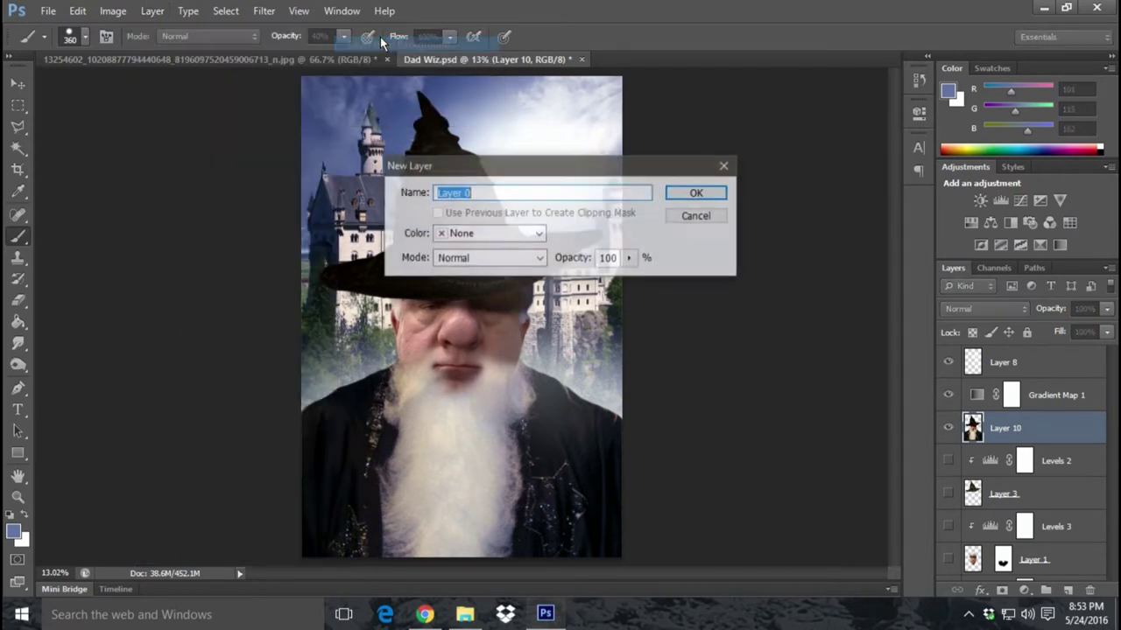
left_click(700, 217)
left_click(78, 10)
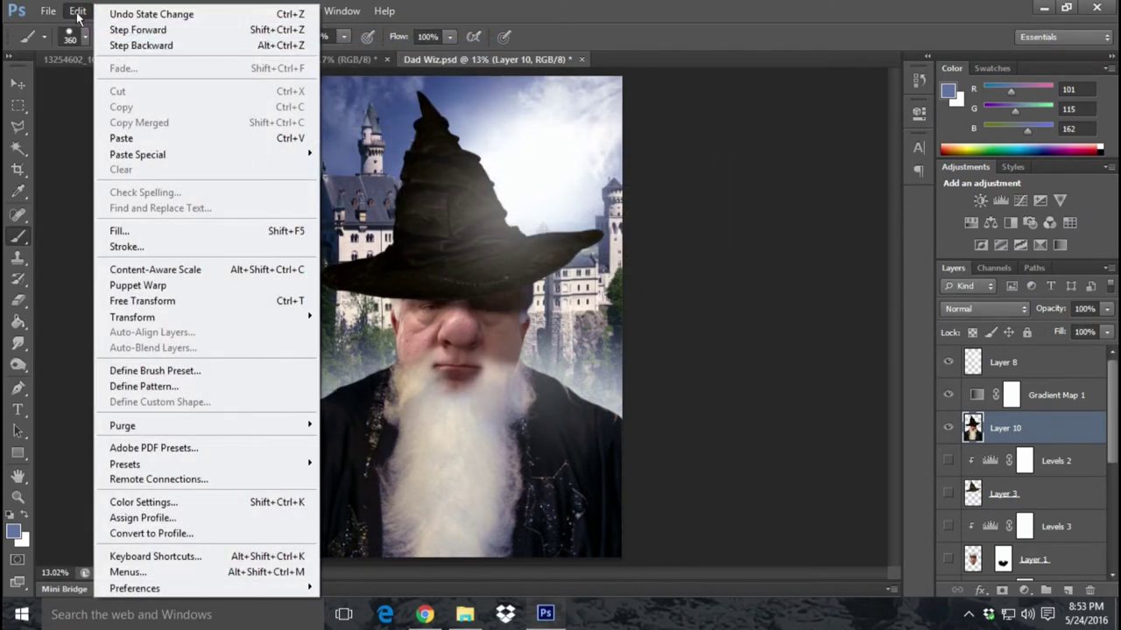
left_click(590, 7)
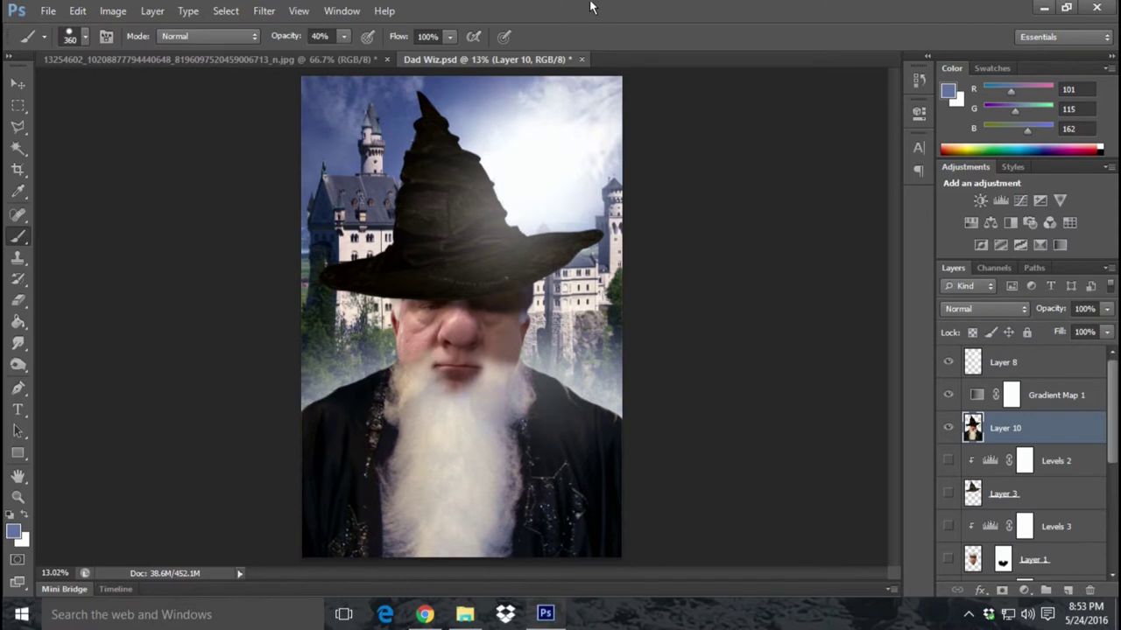
left_click(1067, 590)
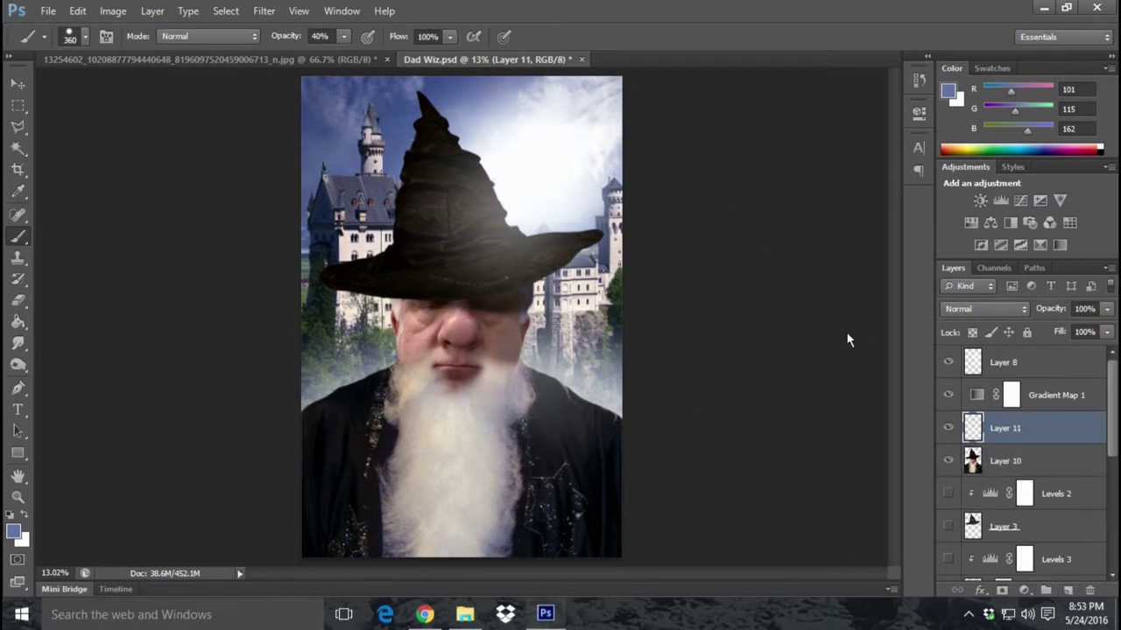
- Select the sky around the wizard by colour on Layer 10, then make Layer 11 active
left_click(19, 147)
left_click(333, 154)
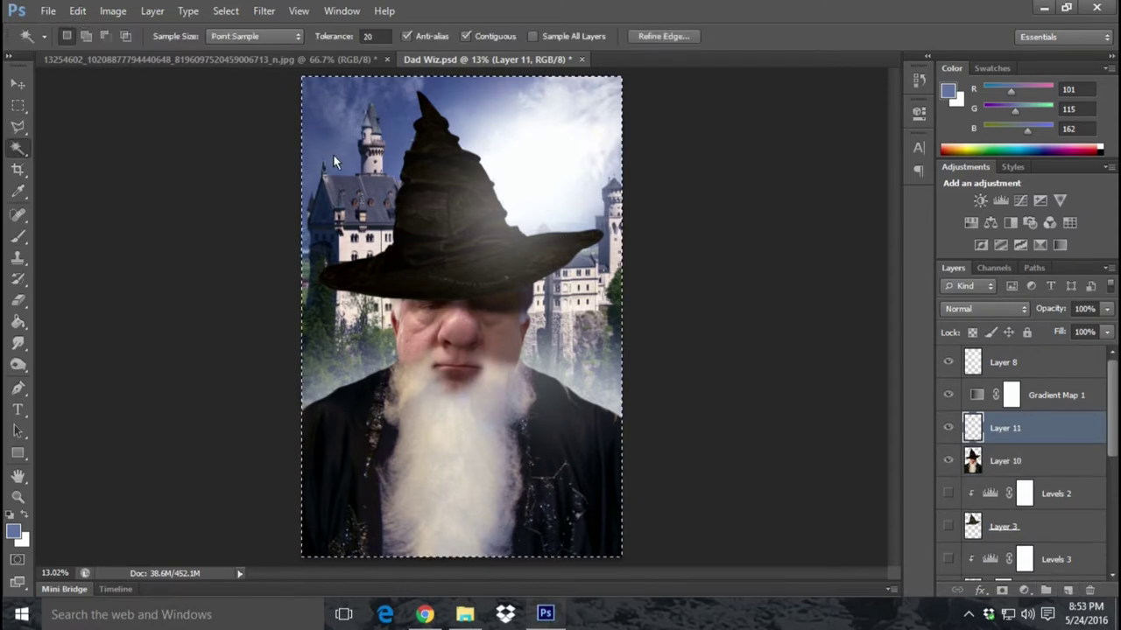
left_click(1031, 473)
left_click(557, 147)
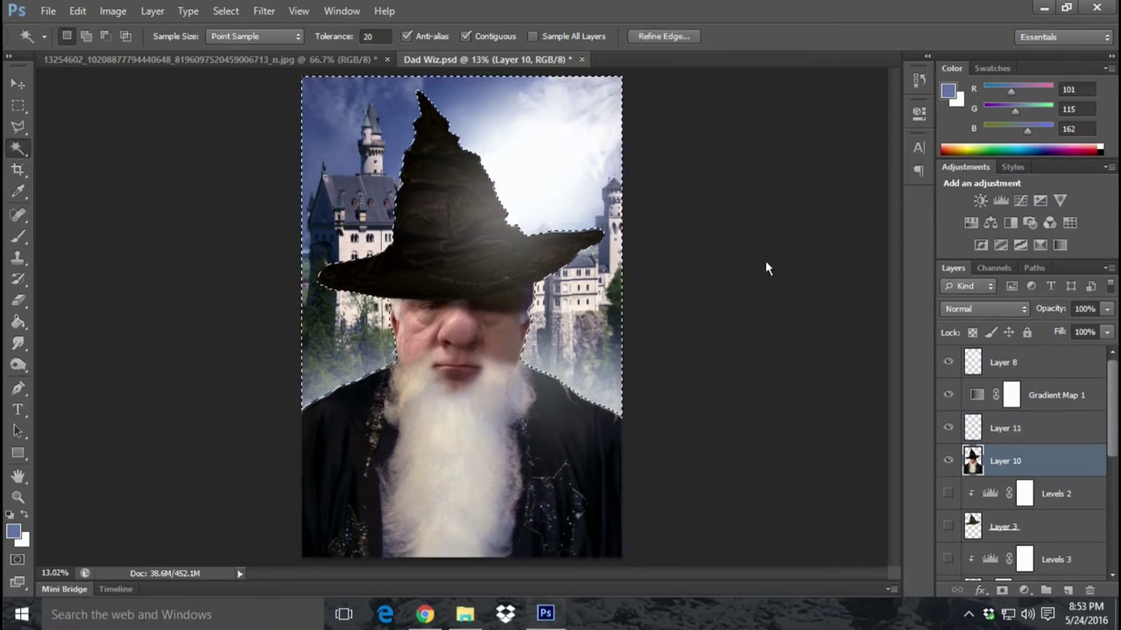
left_click(1045, 429)
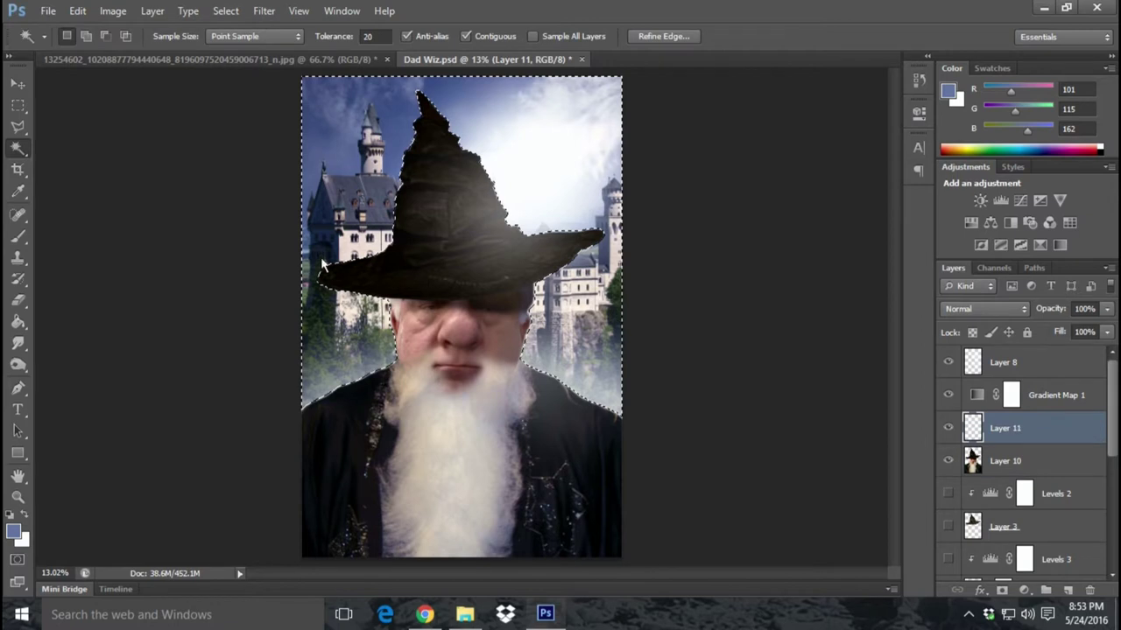
- Switch to the Brush and drop its hardness from 100% to 0%
left_click(17, 126)
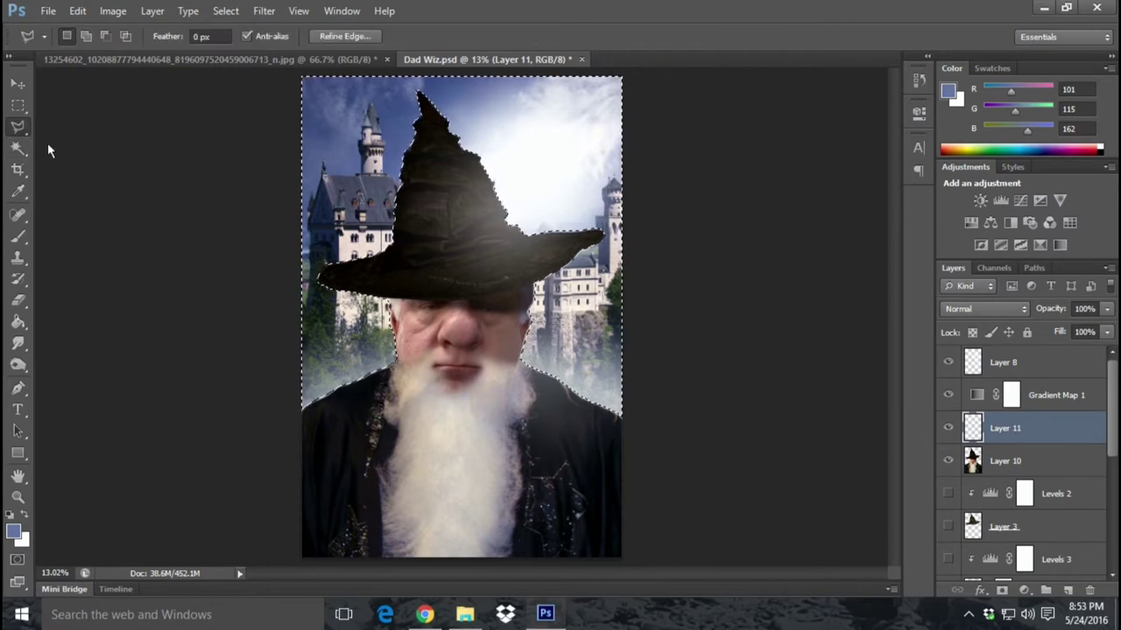
left_click(18, 237)
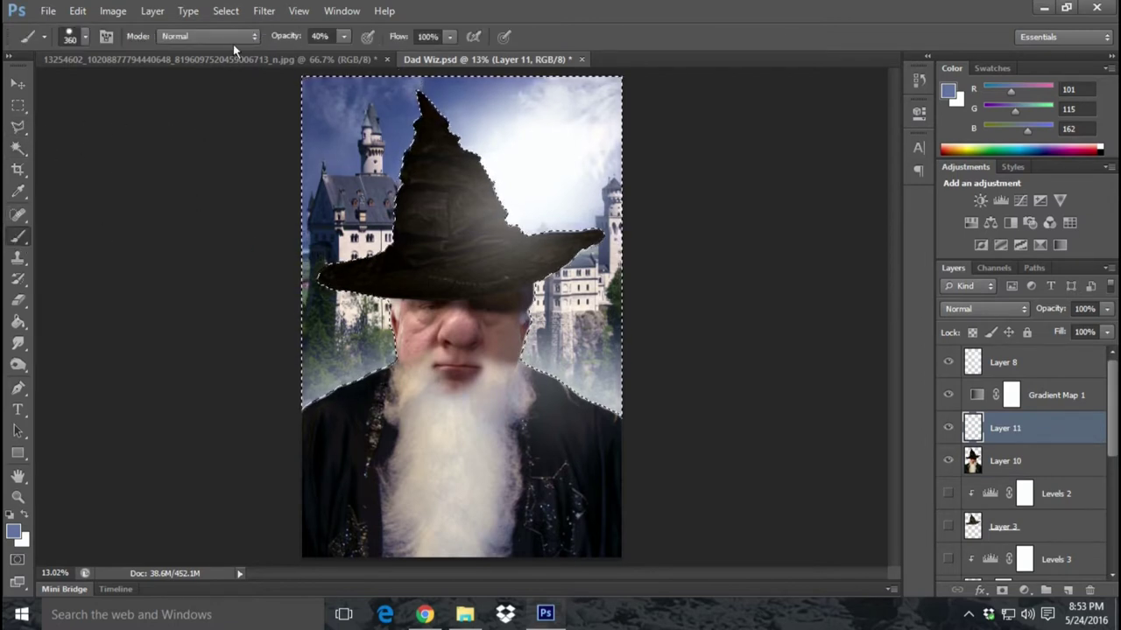
left_click(85, 37)
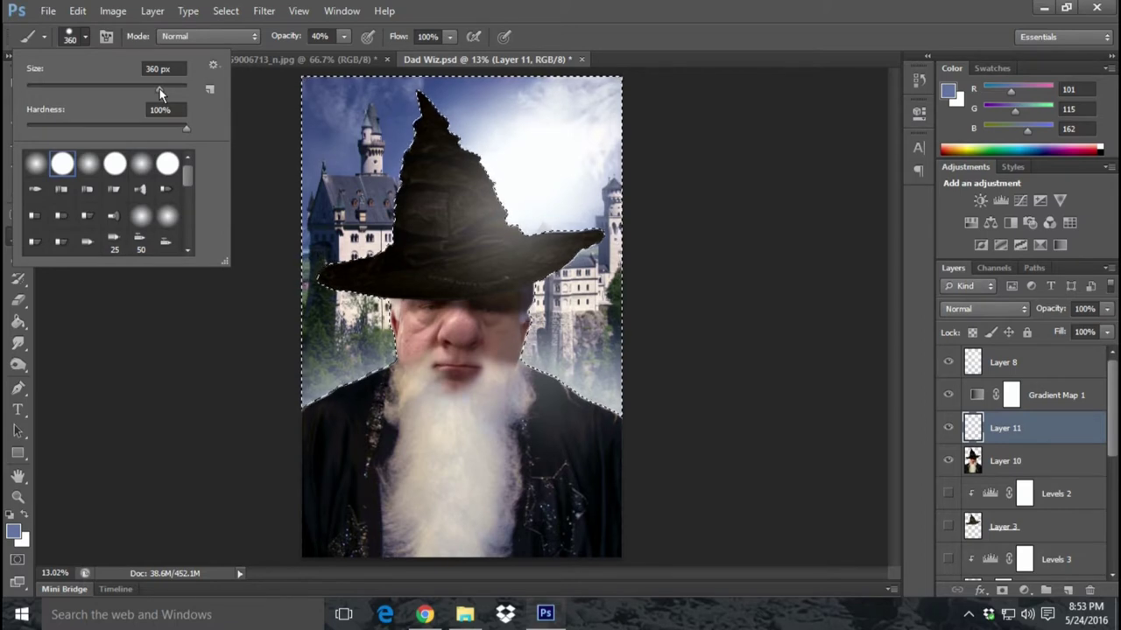
left_click_drag(185, 128, 27, 128)
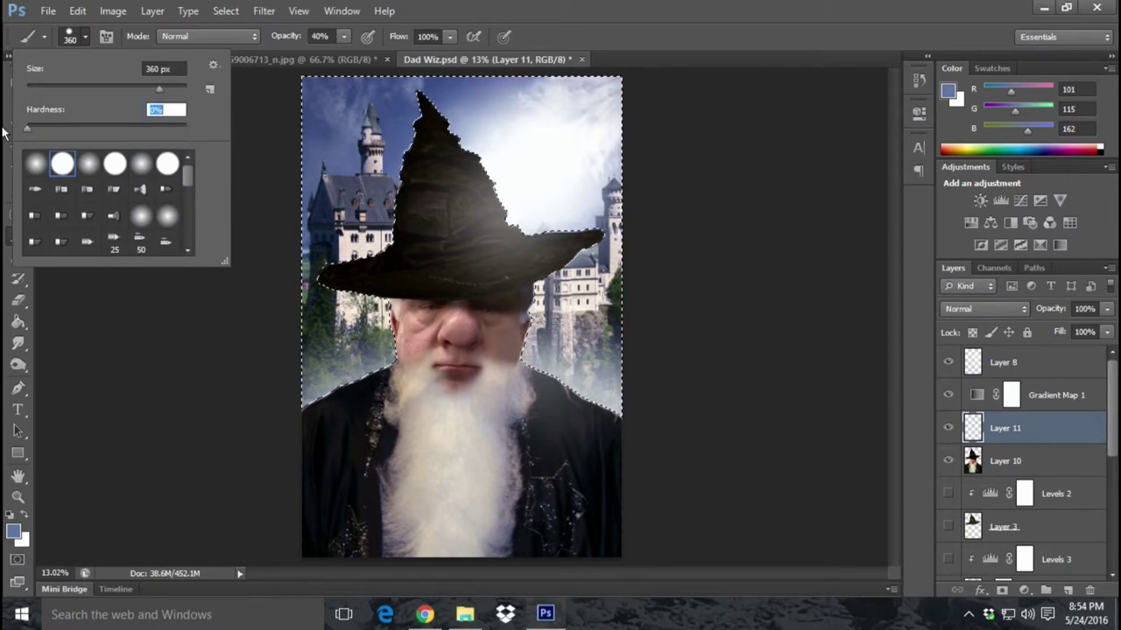
left_click(406, 103)
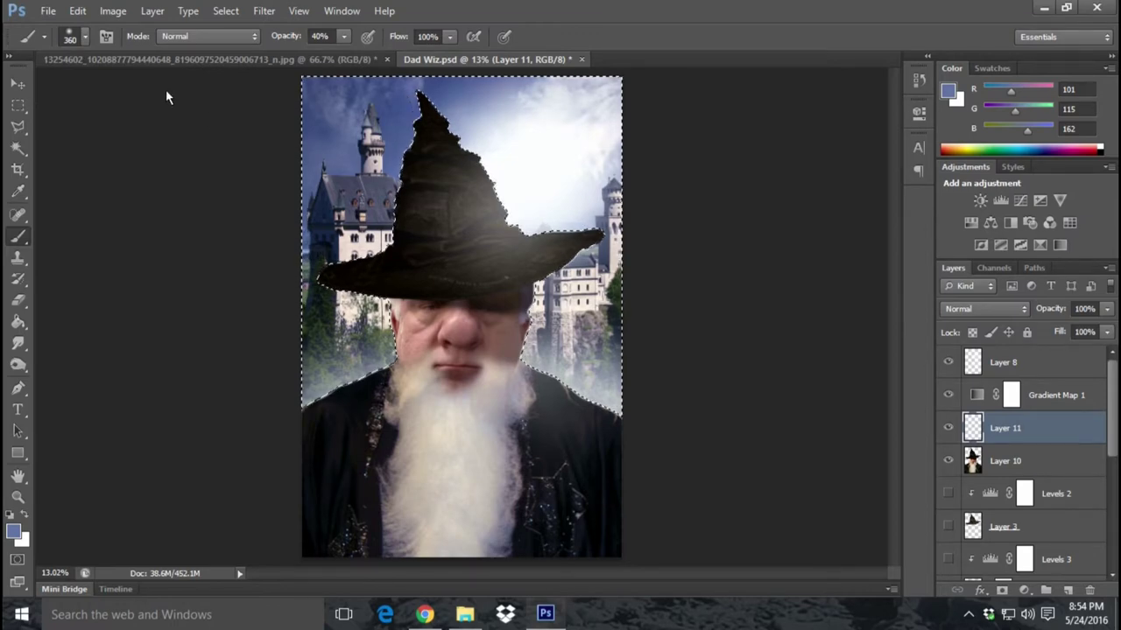
- Step back one history state and invert the selection around the hat
left_click(78, 11)
left_click(141, 45)
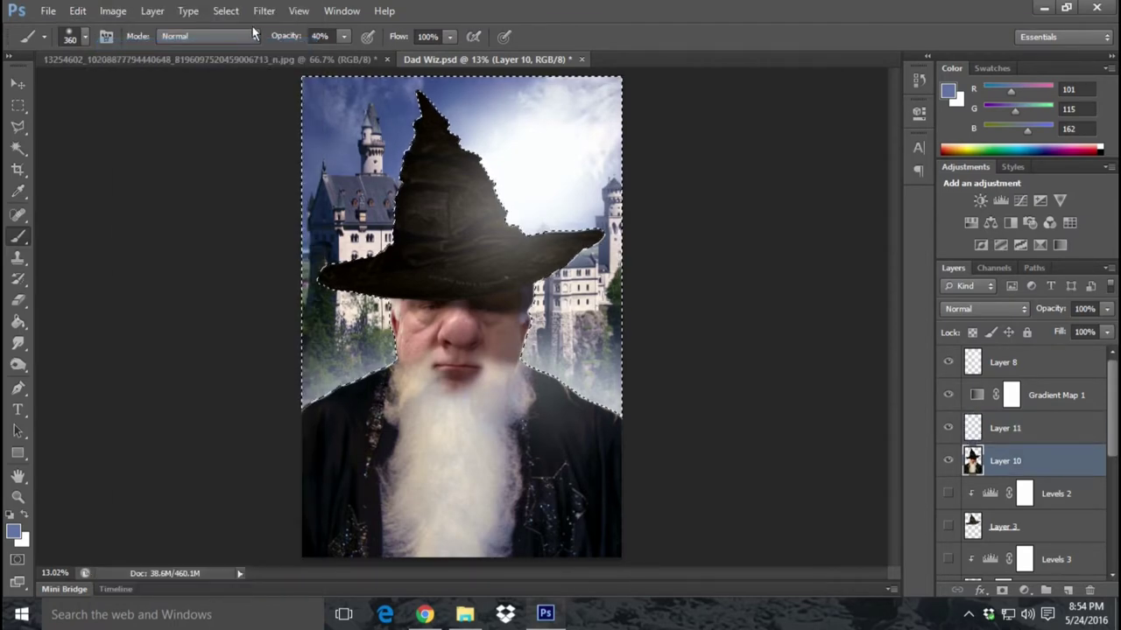
left_click(225, 11)
left_click(258, 77)
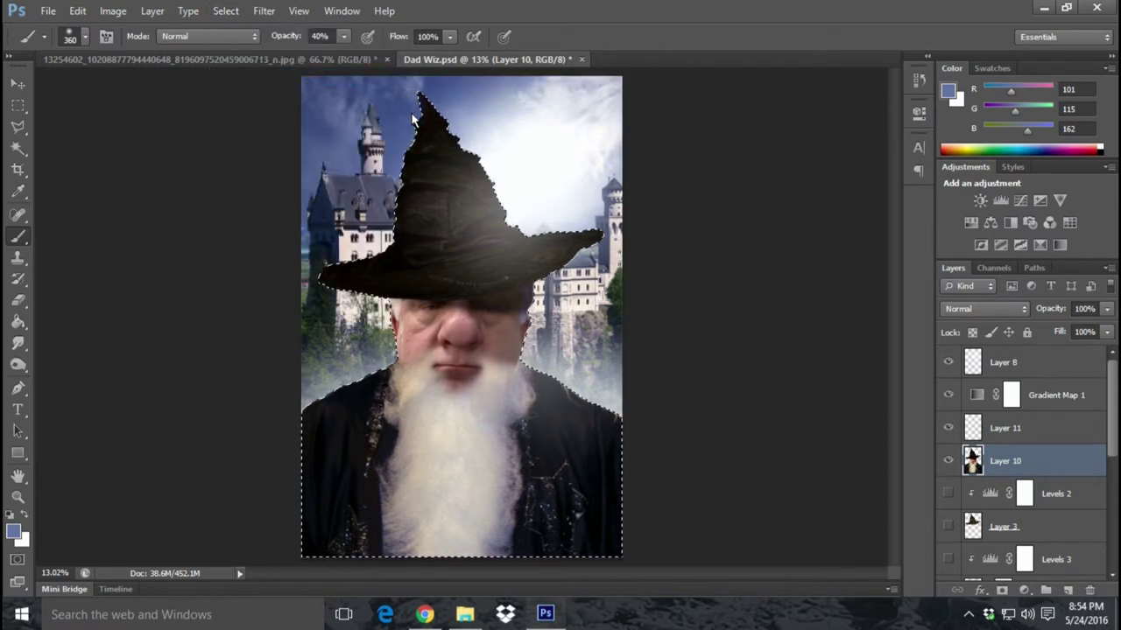
- Paint soft strokes along the hat's and face's left edges, then undo the face stroke
left_click_drag(405, 159, 375, 249)
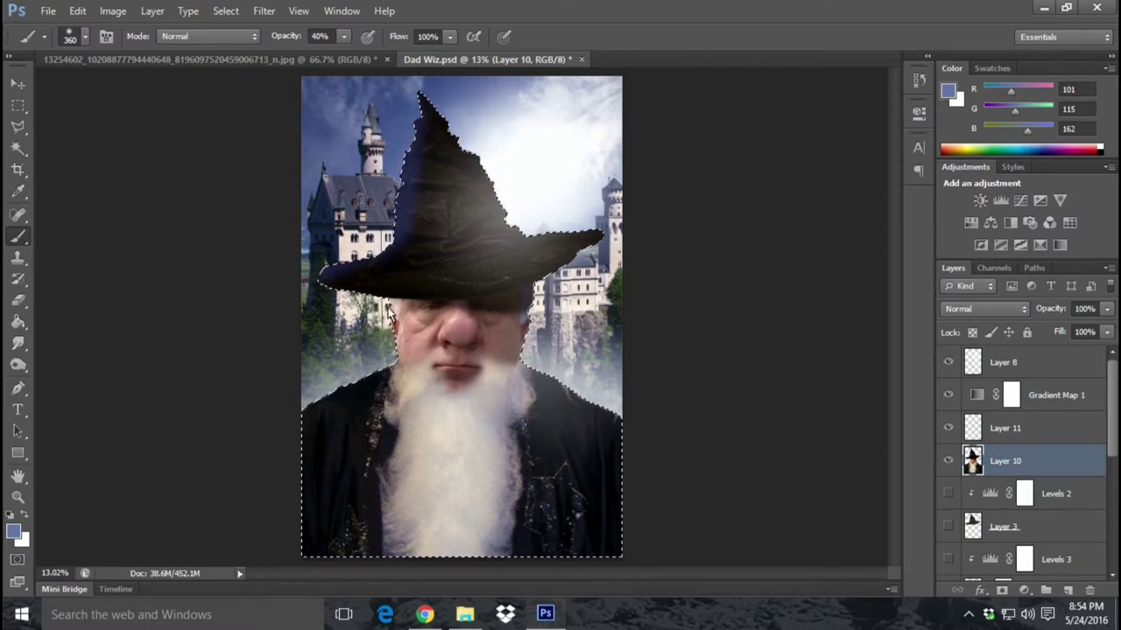
mouse_move(387, 317)
left_mouse_down()
mouse_move(393, 337)
mouse_move(331, 398)
left_mouse_up()
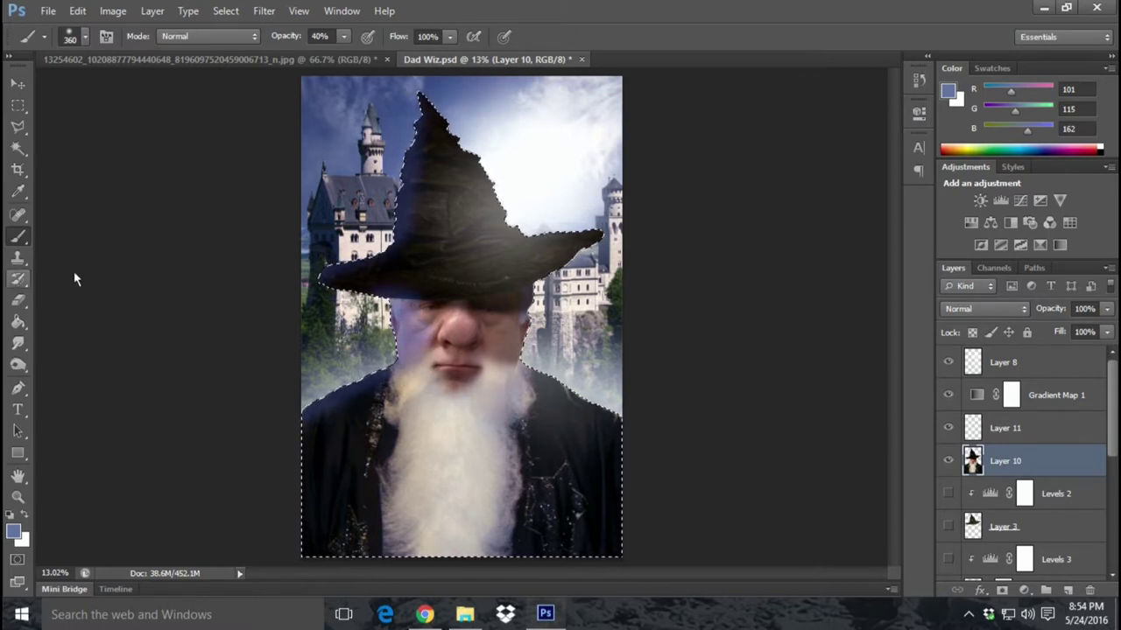
left_click(78, 10)
left_click(118, 43)
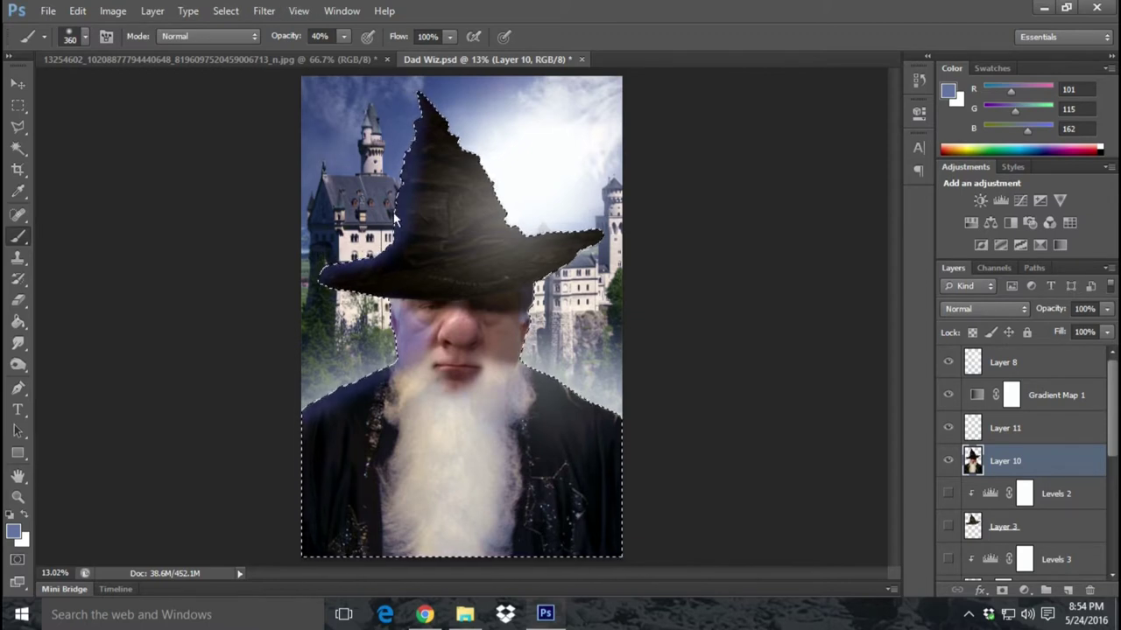
- Paint another bluish stroke on the hat's left edge, undo two strokes, and view History
left_click_drag(385, 168, 390, 249)
left_click(77, 11)
left_click(108, 42)
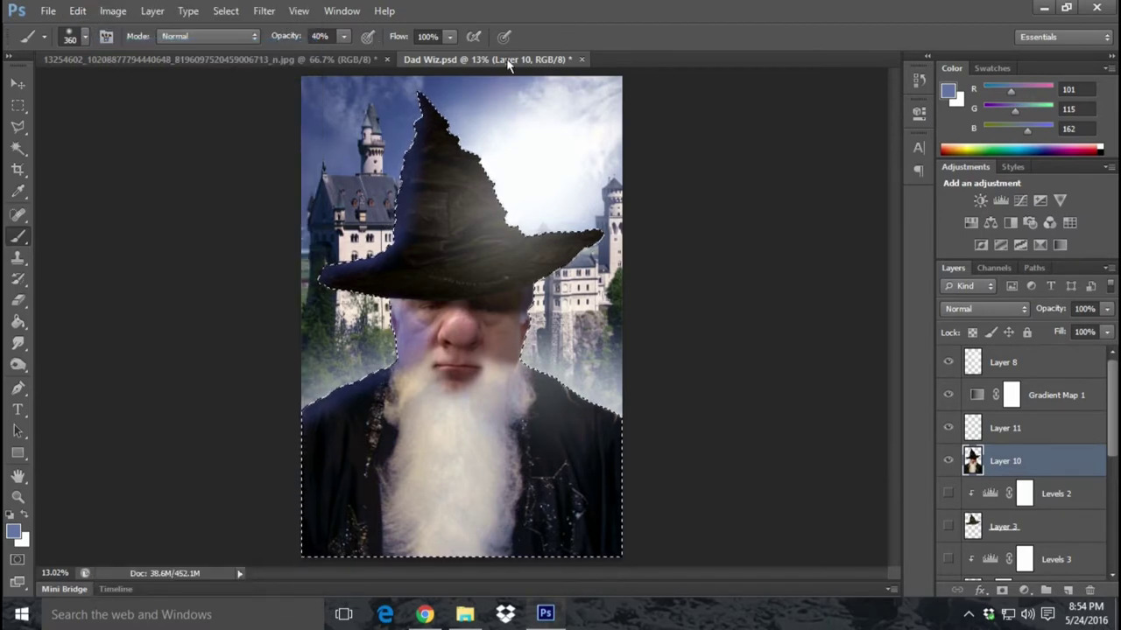
left_click(77, 11)
left_click(108, 40)
left_click(918, 80)
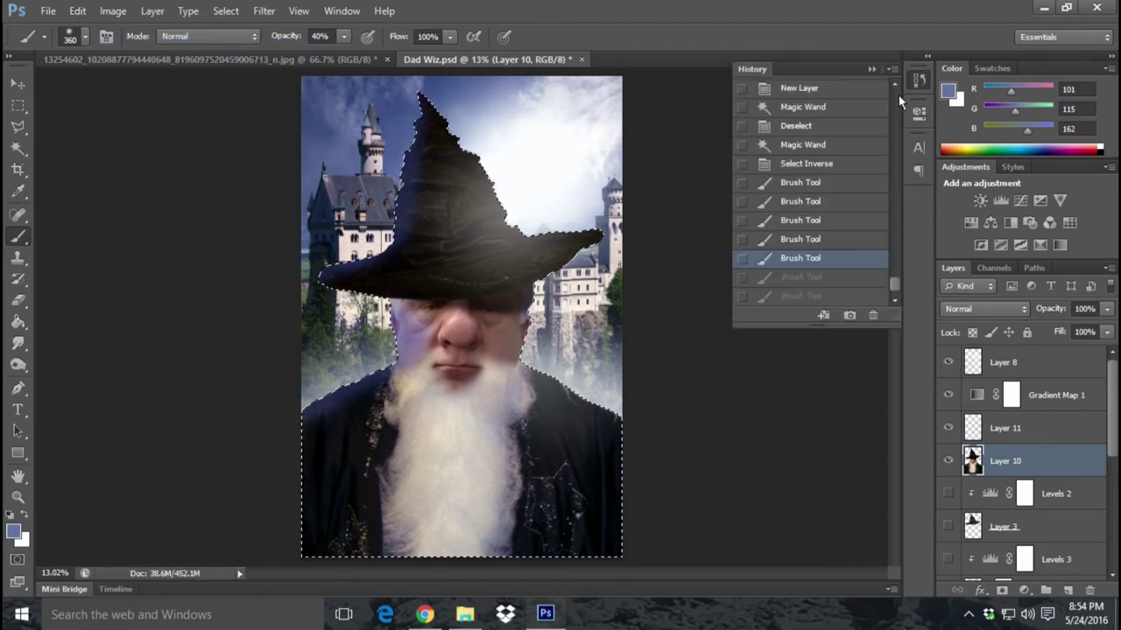
- Revert to the Select Inverse state, paint blue near the hat tip, cheek and beard, then undo the beard strokes
left_click(843, 165)
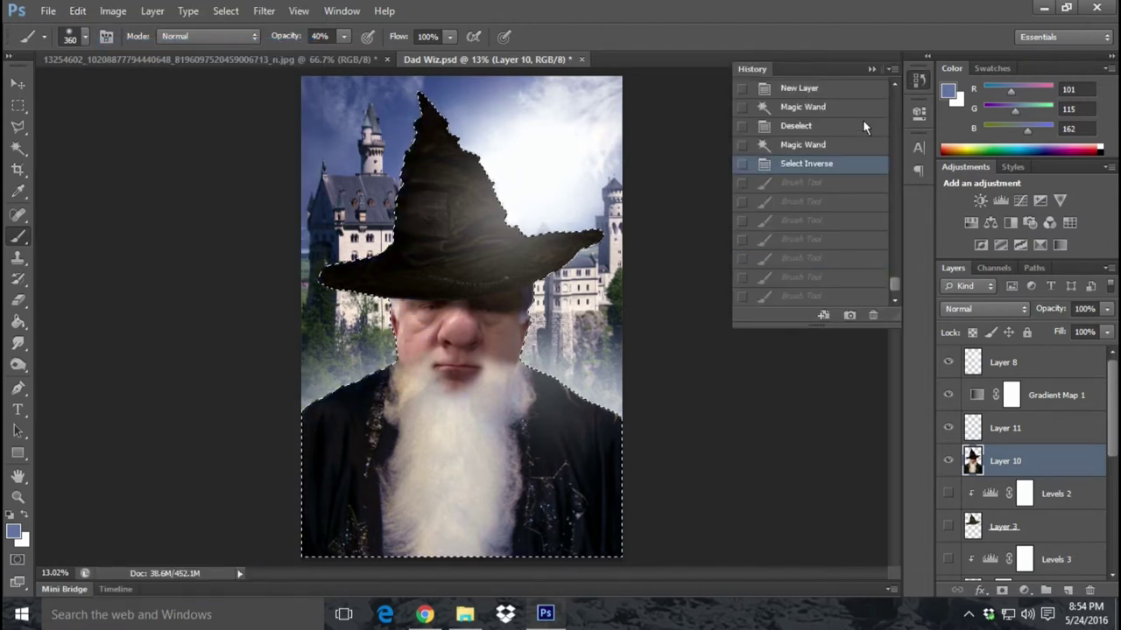
left_click(869, 69)
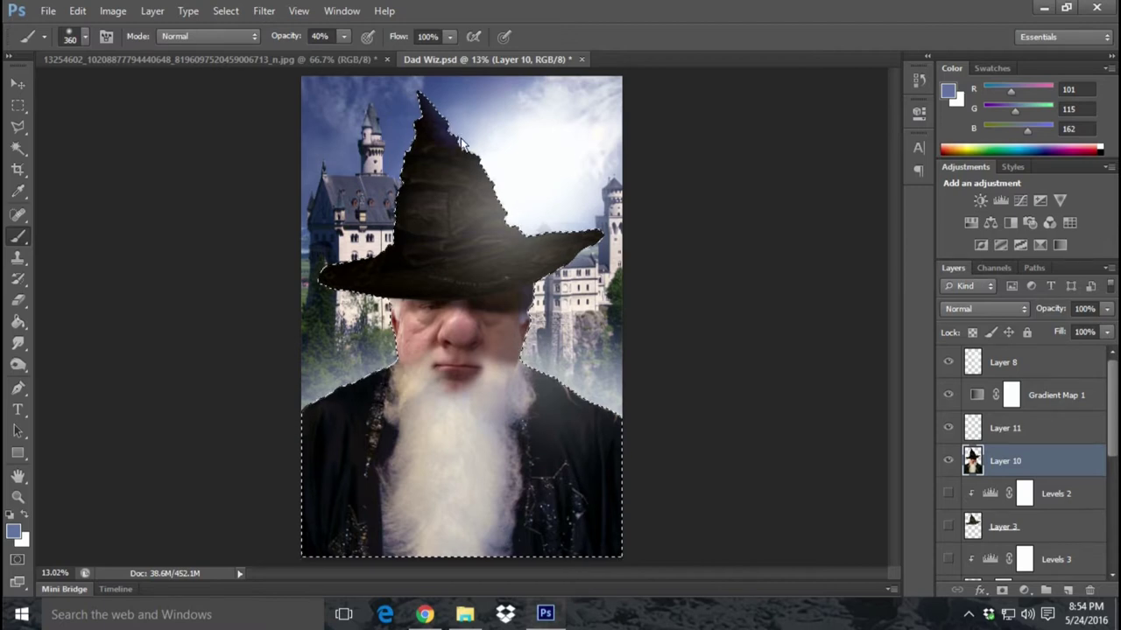
left_click_drag(458, 149, 478, 156)
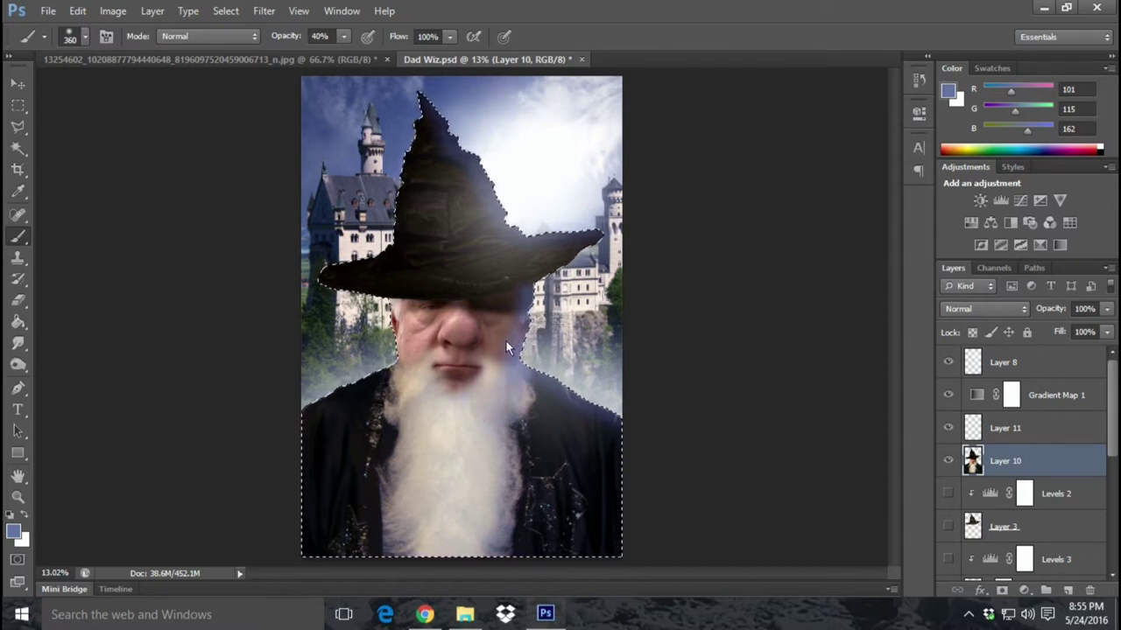
left_click_drag(500, 380, 498, 354)
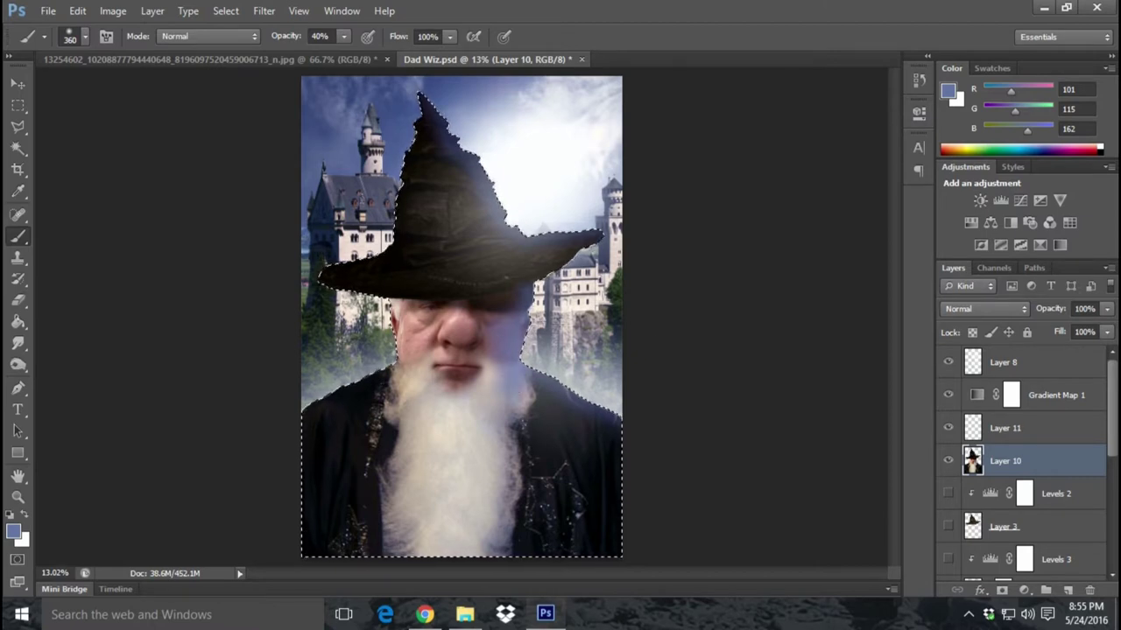
left_click_drag(503, 404, 503, 530)
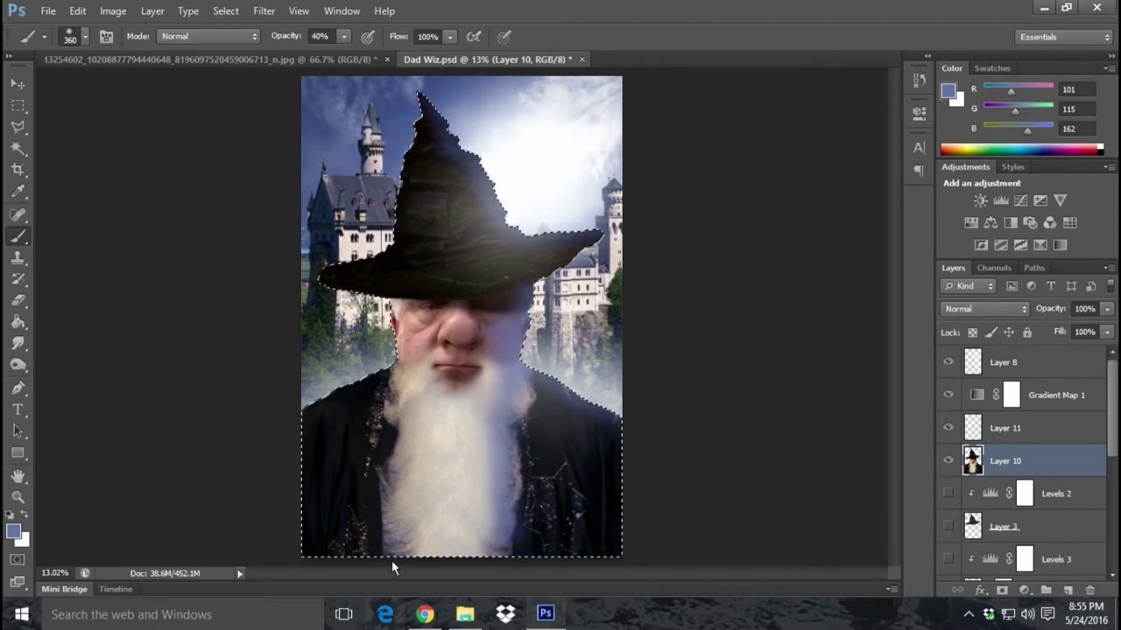
left_click(78, 11)
left_click(112, 45)
left_click(78, 10)
left_click(106, 45)
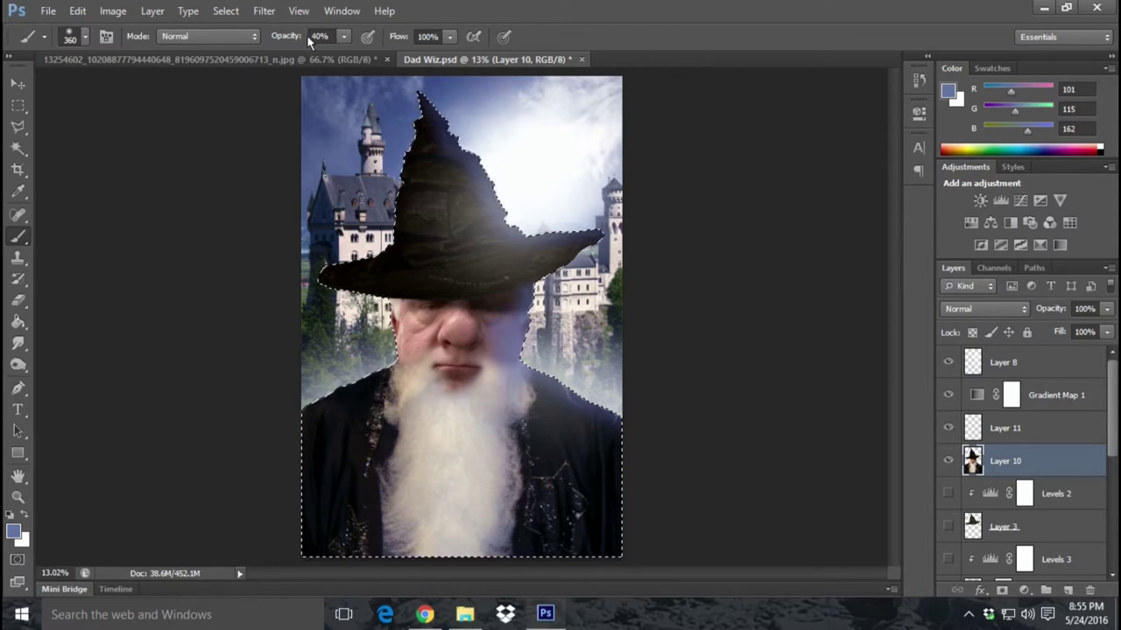
- Set the brush to 145 px size and 11% opacity
left_click(344, 36)
left_click_drag(344, 53, 325, 60)
left_click(87, 36)
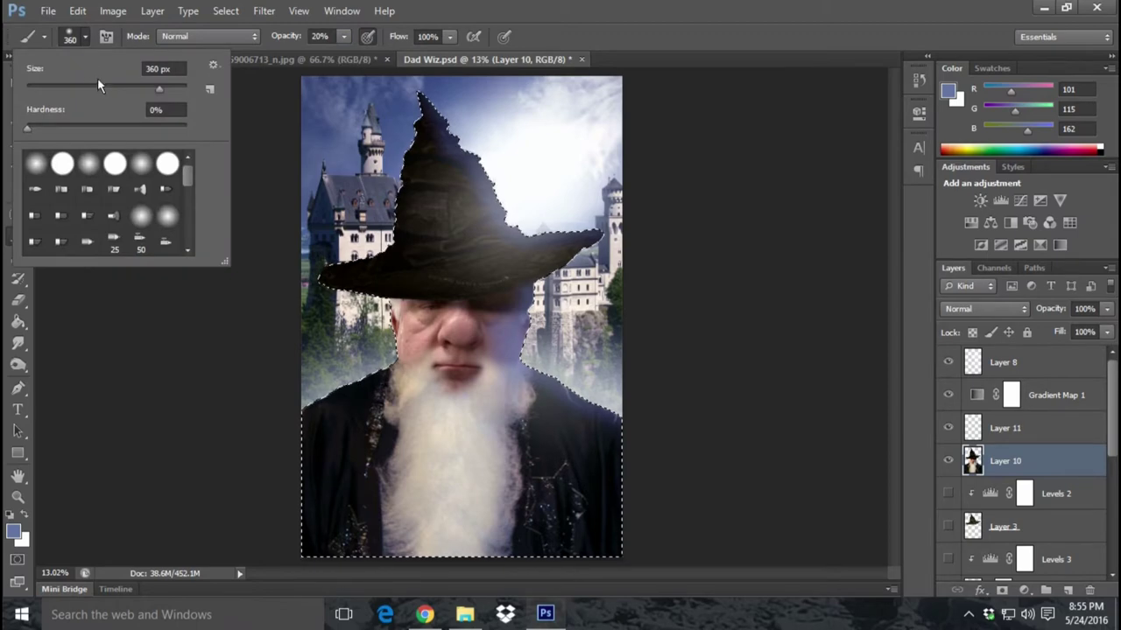
left_click(124, 88)
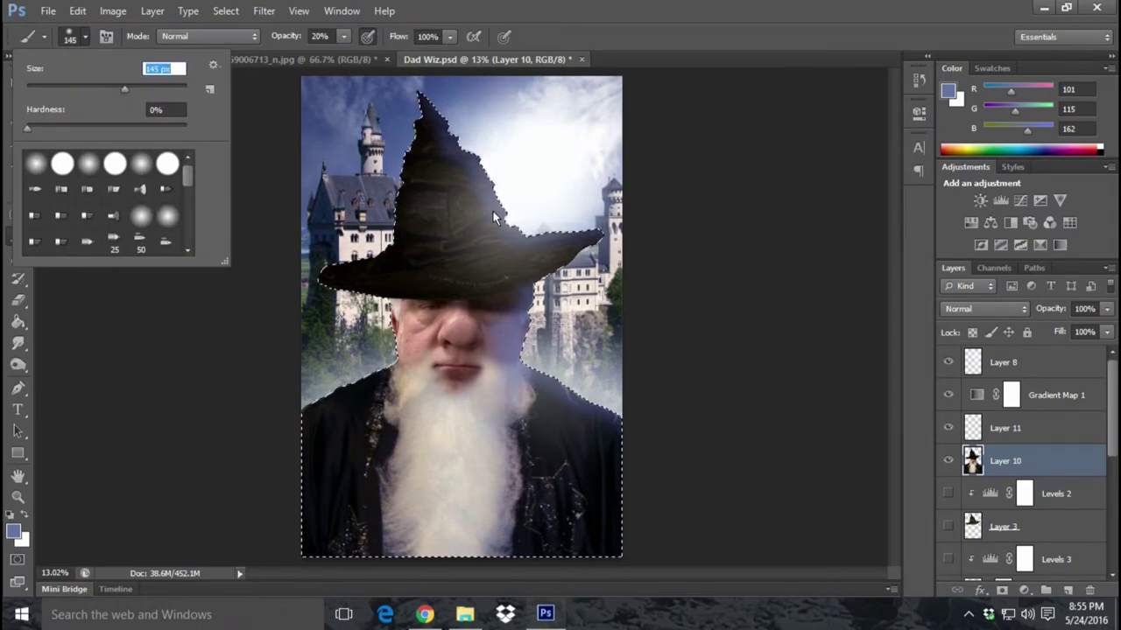
left_click(493, 211)
left_click(78, 11)
left_click(111, 45)
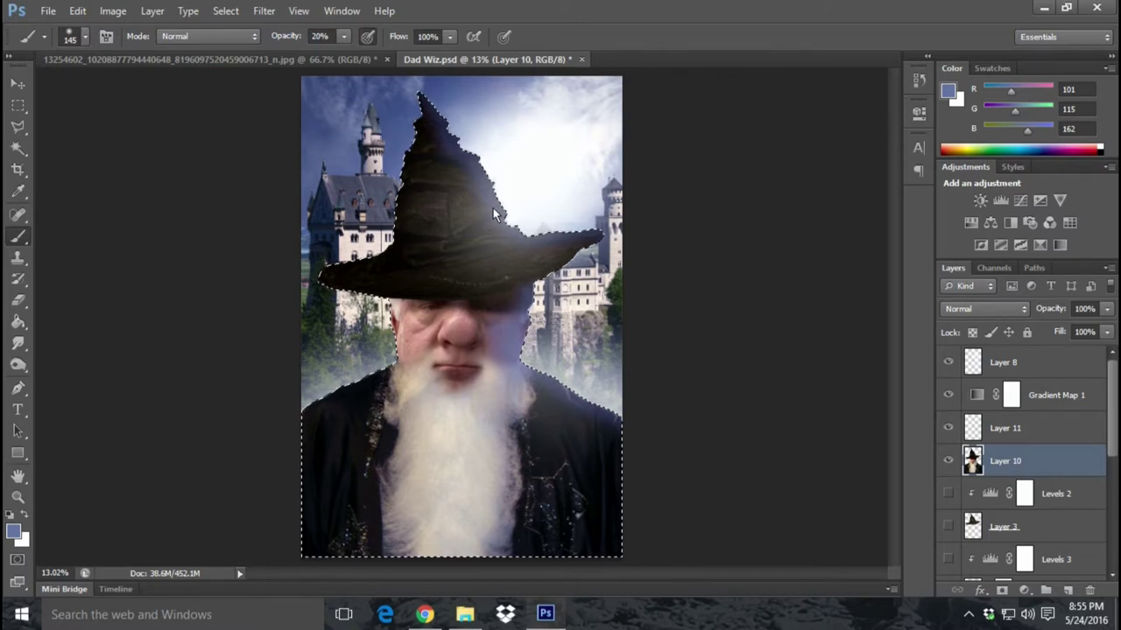
left_click(344, 37)
left_click_drag(344, 53, 335, 53)
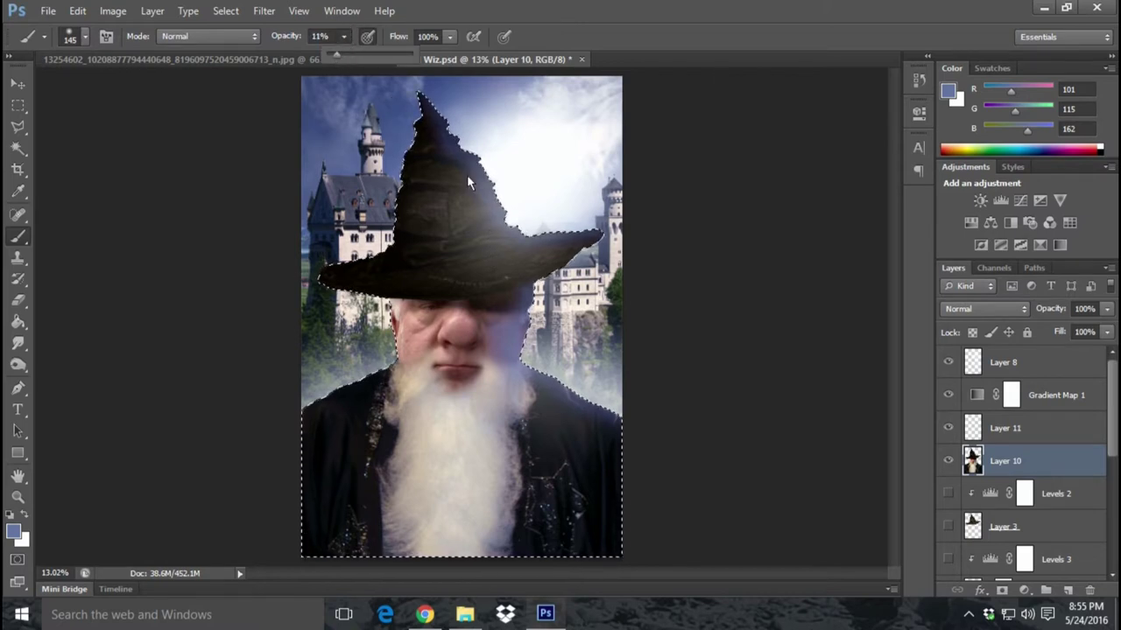
left_click(492, 211)
- Lightly brush blue over the upper hat's right edge, then faint white over the upper hat
mouse_move(497, 212)
left_mouse_down()
mouse_move(441, 283)
mouse_move(481, 191)
mouse_move(470, 211)
mouse_move(469, 185)
mouse_move(424, 183)
mouse_move(451, 153)
mouse_move(427, 157)
mouse_move(550, 242)
mouse_move(506, 234)
mouse_move(519, 316)
left_mouse_up()
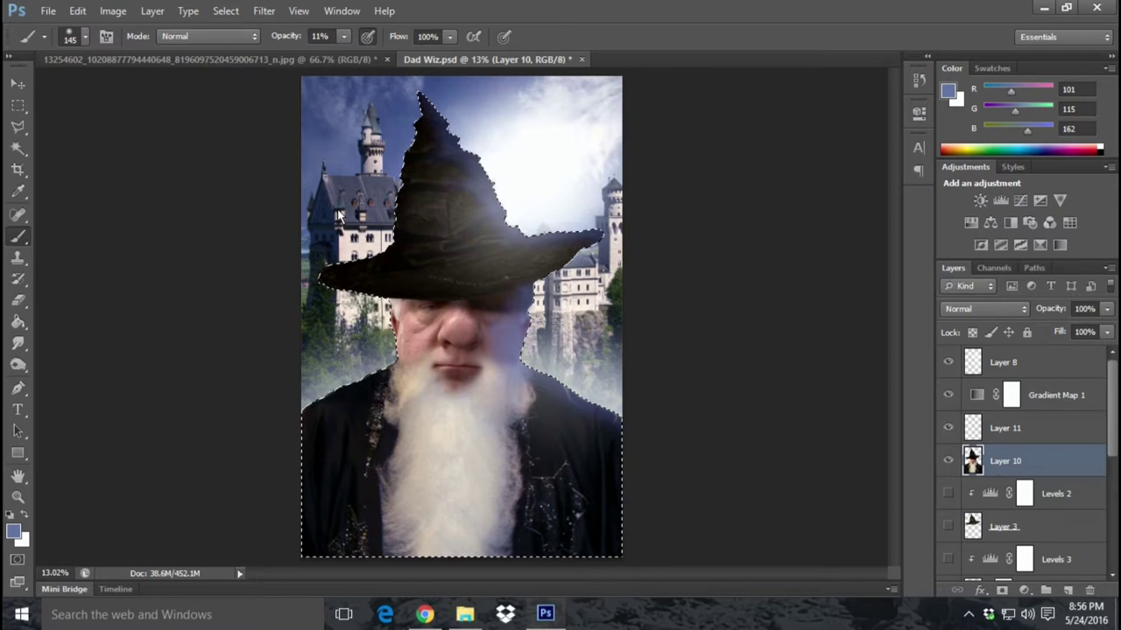
left_click(24, 517)
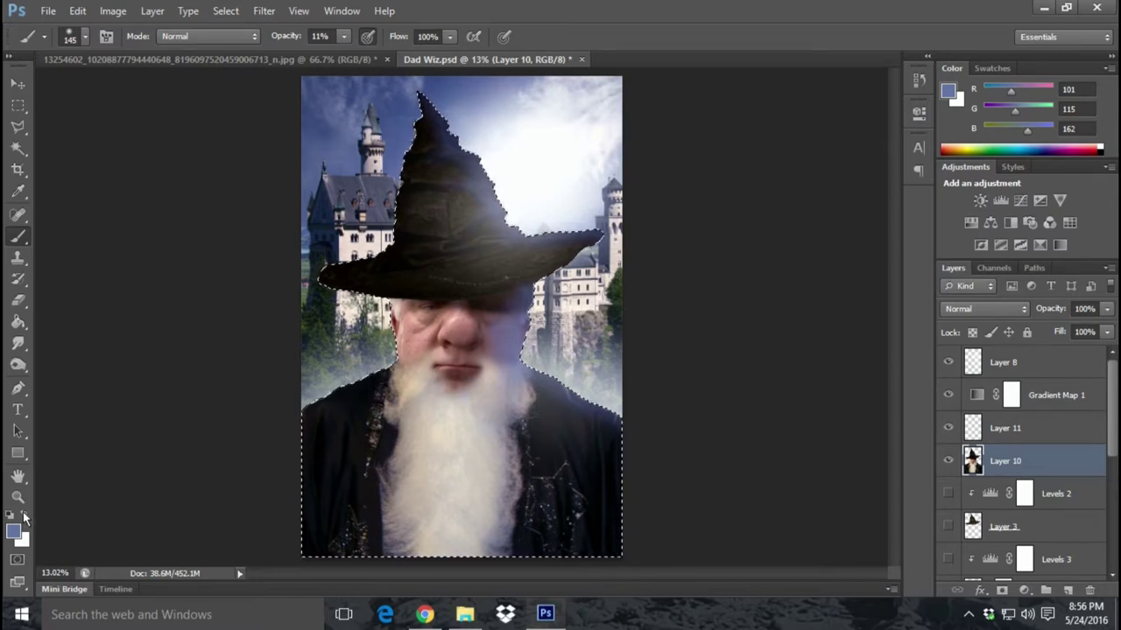
left_click_drag(415, 149, 438, 202)
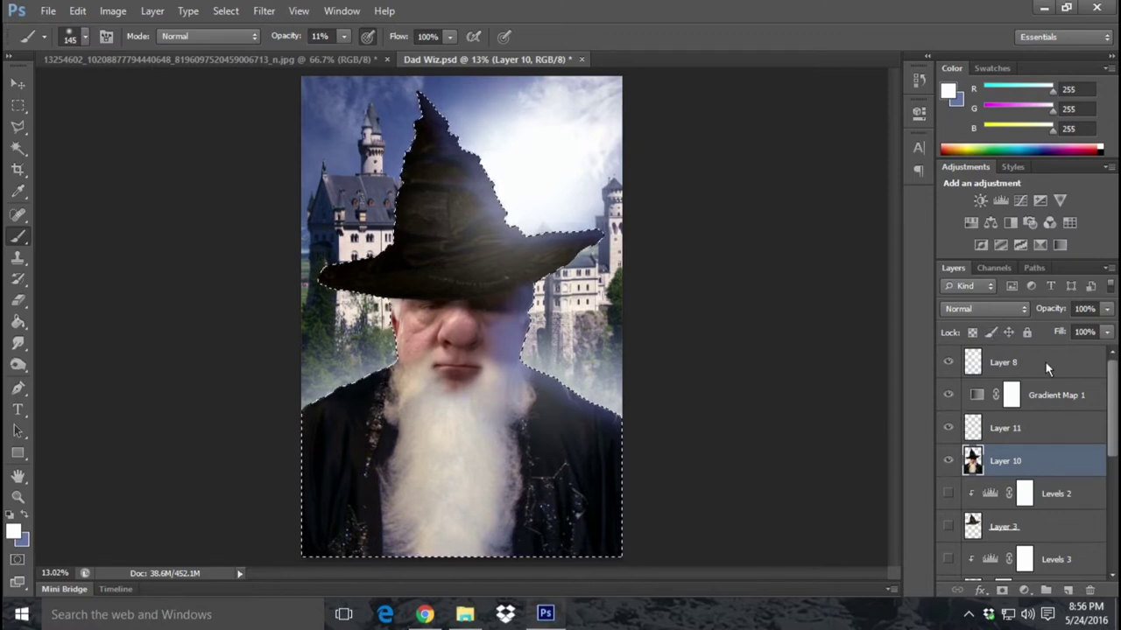
- Deselect, then try Dissolve and darkening blend modes on Layer 10 before returning it to Normal
left_click(229, 12)
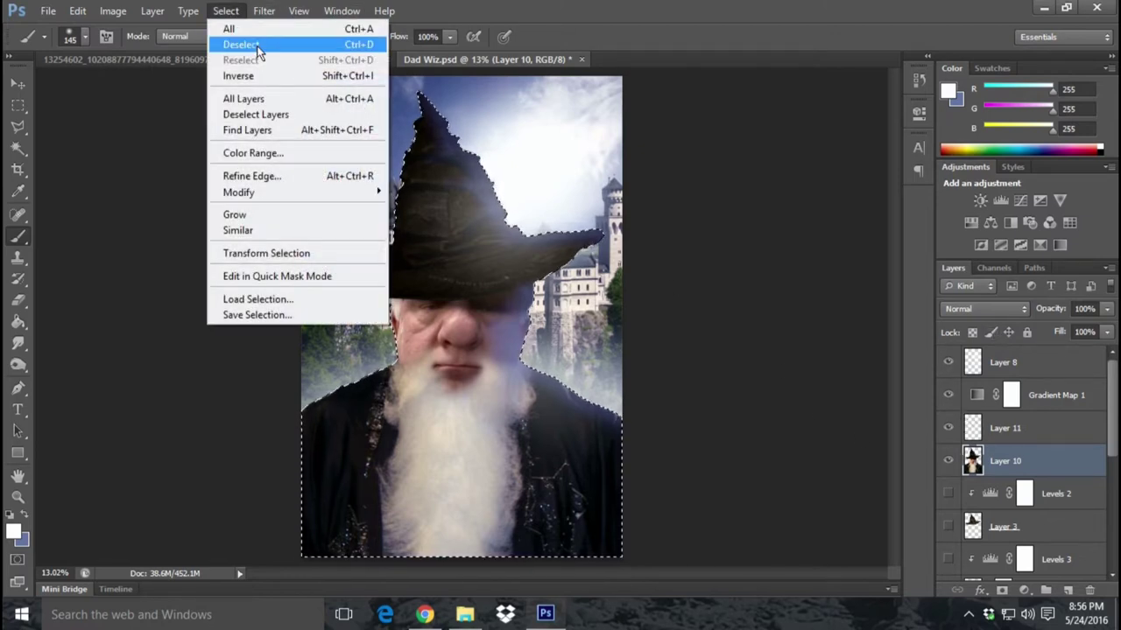
left_click(256, 45)
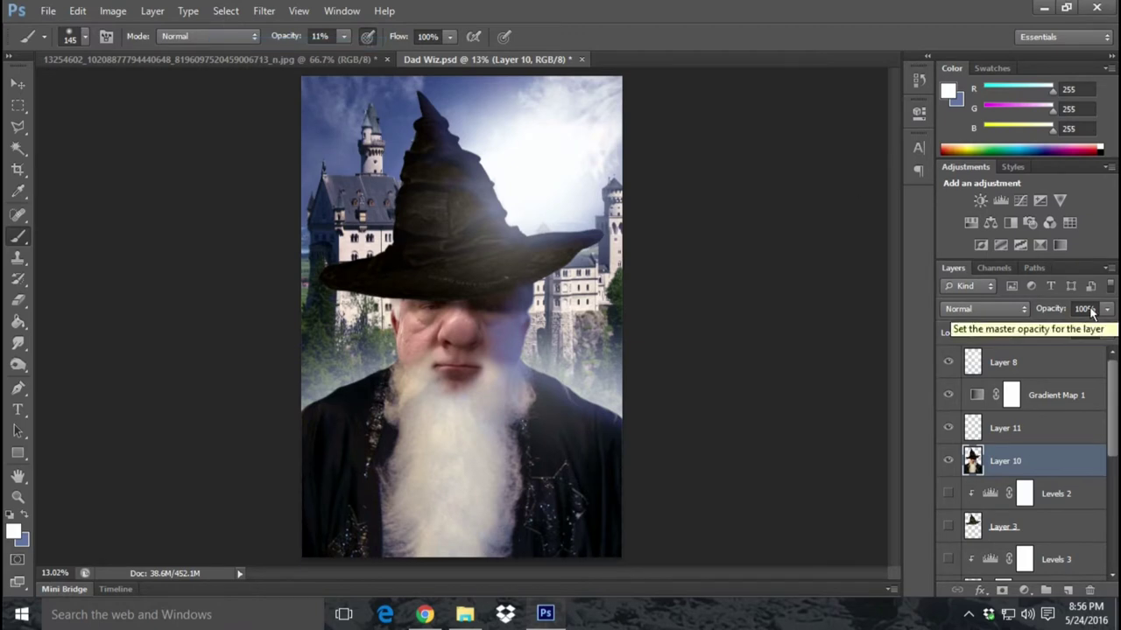
left_click(1007, 309)
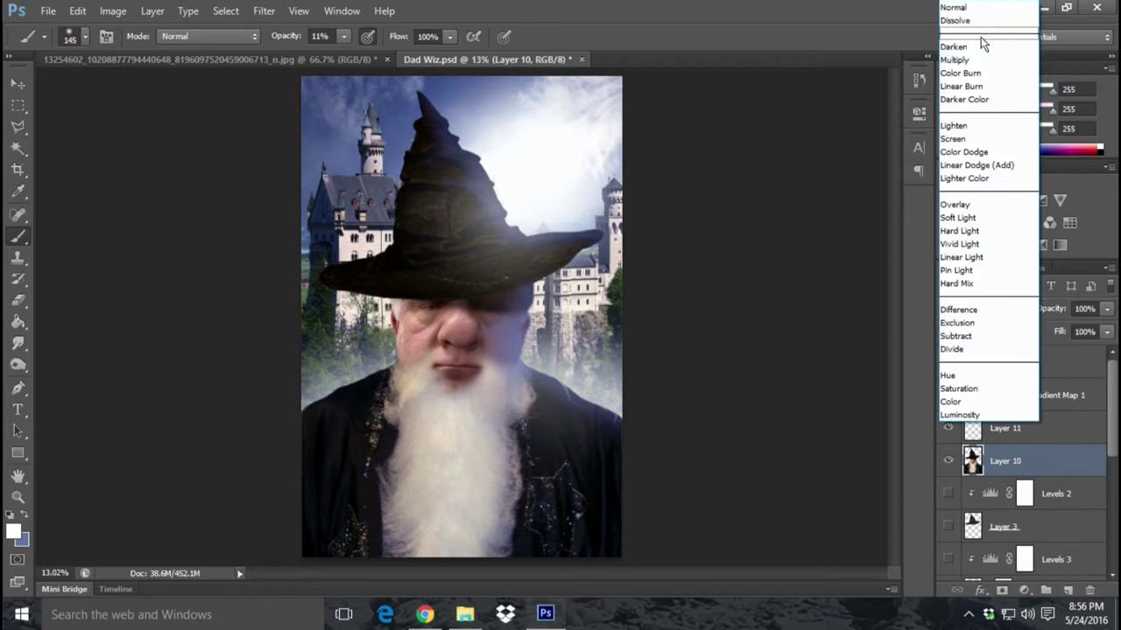
left_click(963, 18)
key("Down")
key("Down")
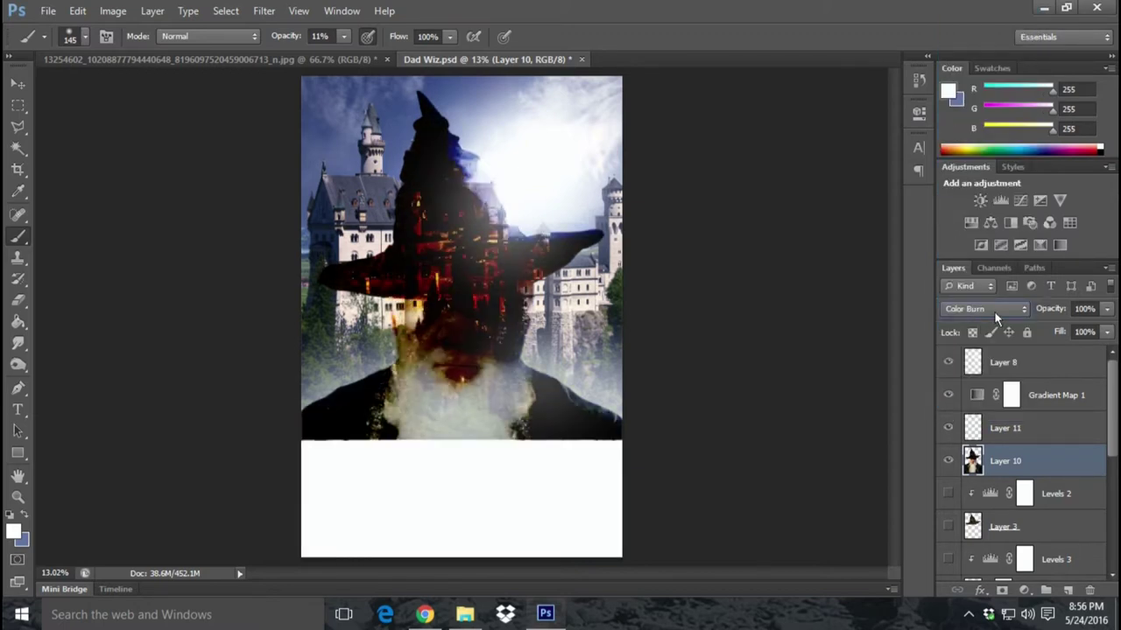
key("Up")
key("Up")
key("Up")
- Set Layer 11's blend mode to Lighten and toggle its visibility to compare
left_click(1058, 426)
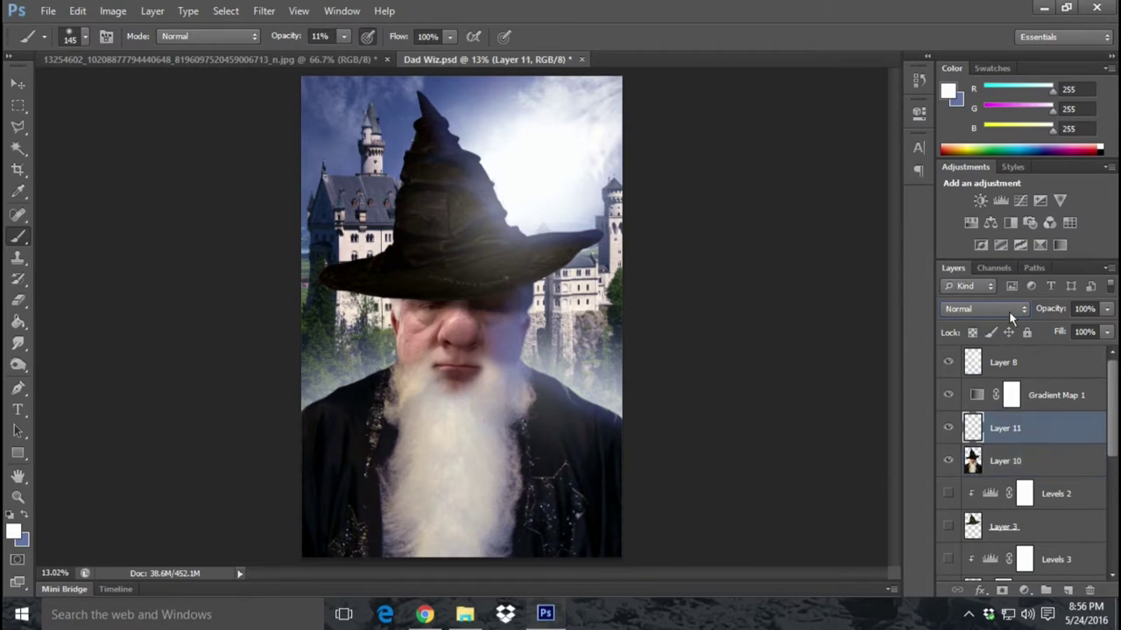
left_click(1003, 304)
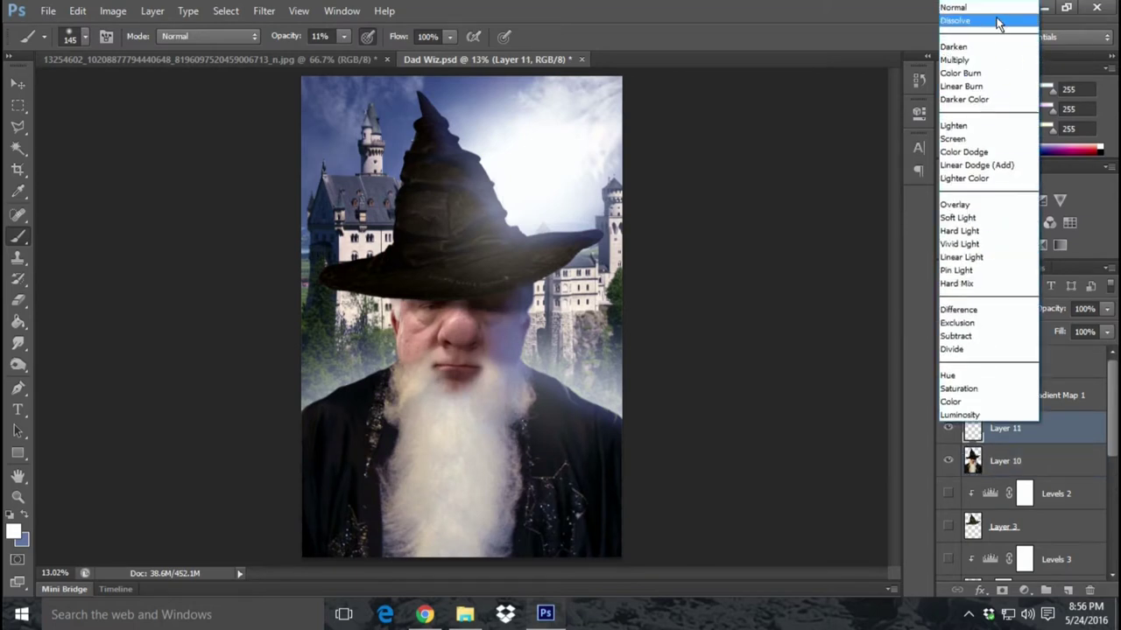
left_click(998, 22)
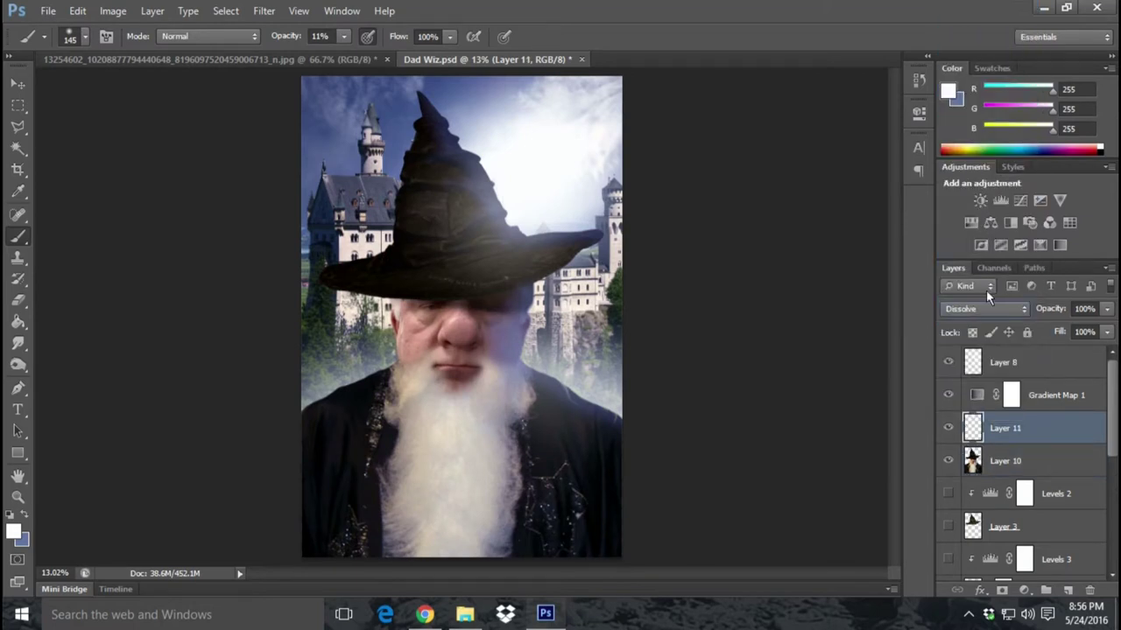
key("Down")
key("Down")
key("Down")
key("Down")
key("Down")
key("Down")
left_click(948, 429)
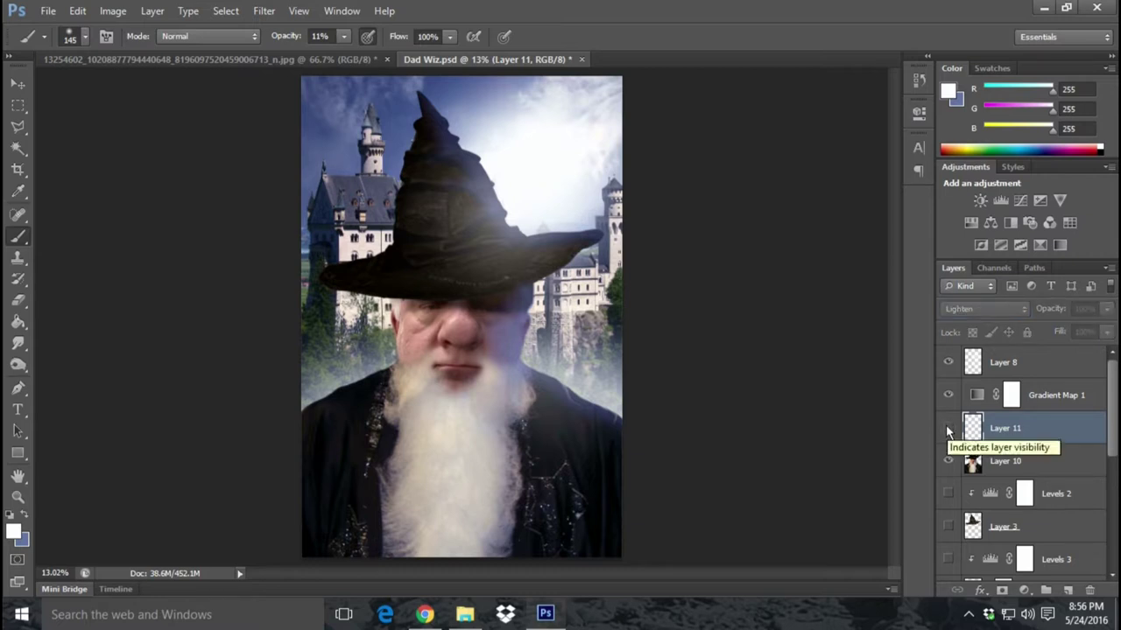
left_click(947, 428)
left_click(78, 10)
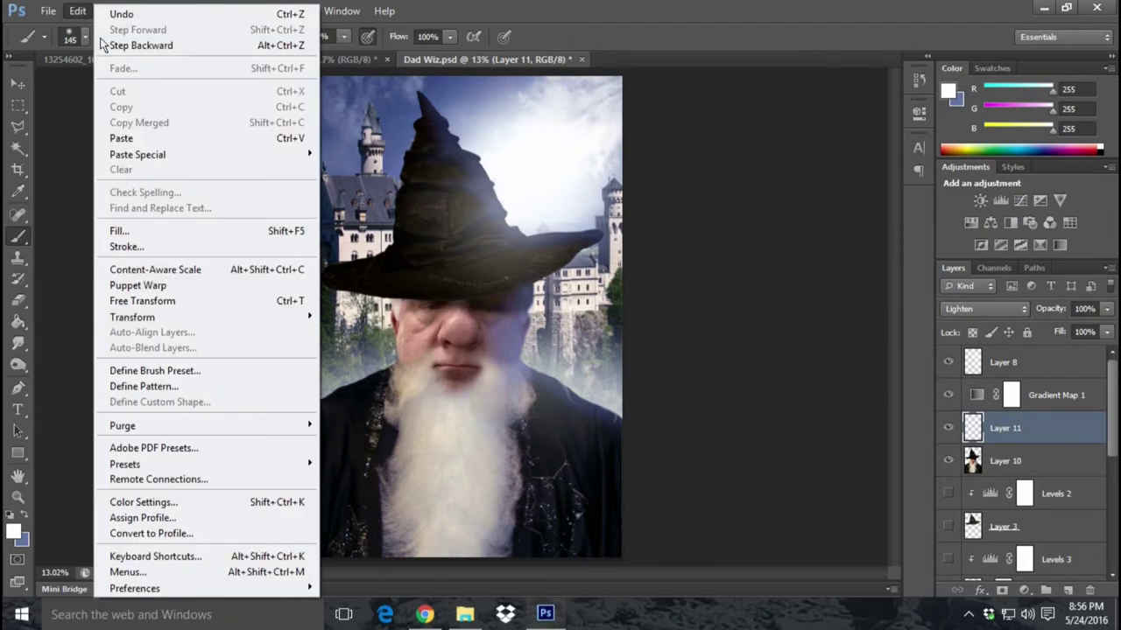
- Revert History to the Select Inverse state and make Layer 11 active
left_click(919, 80)
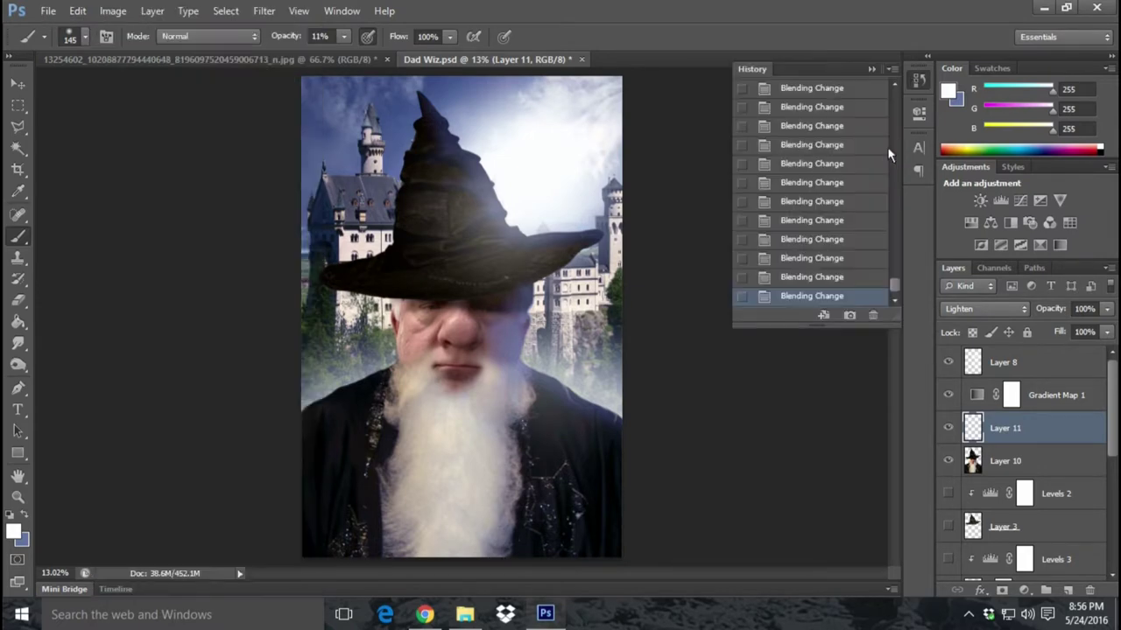
left_click_drag(897, 302, 896, 274)
scroll(827, 206, "up", 1)
scroll(827, 206, "up", 1)
left_click(863, 144)
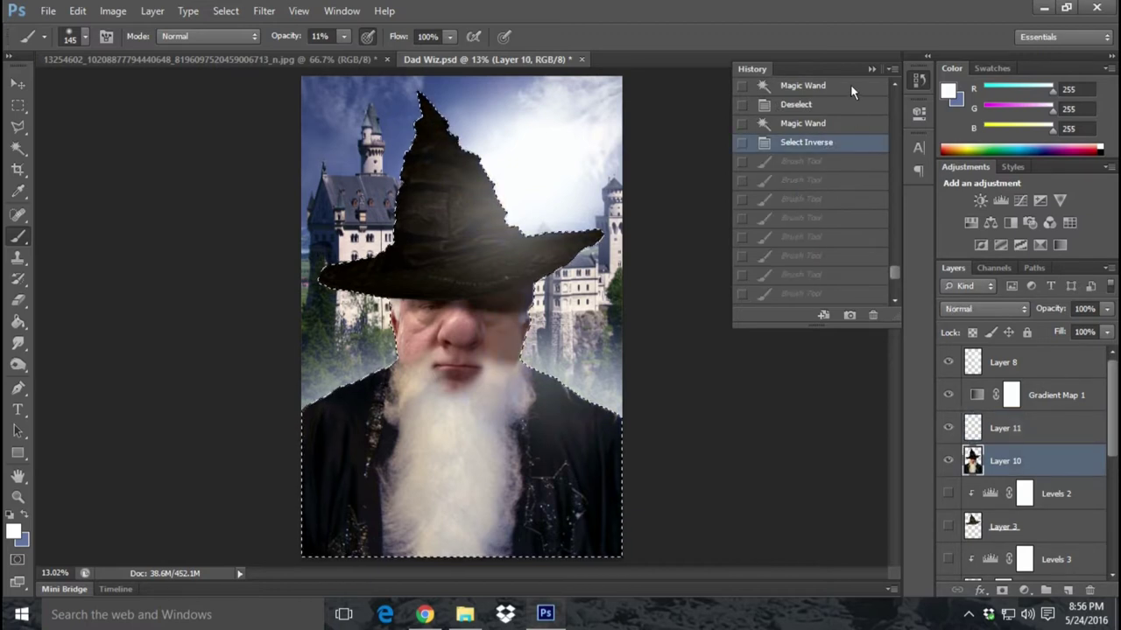
left_click(871, 69)
left_click(1051, 427)
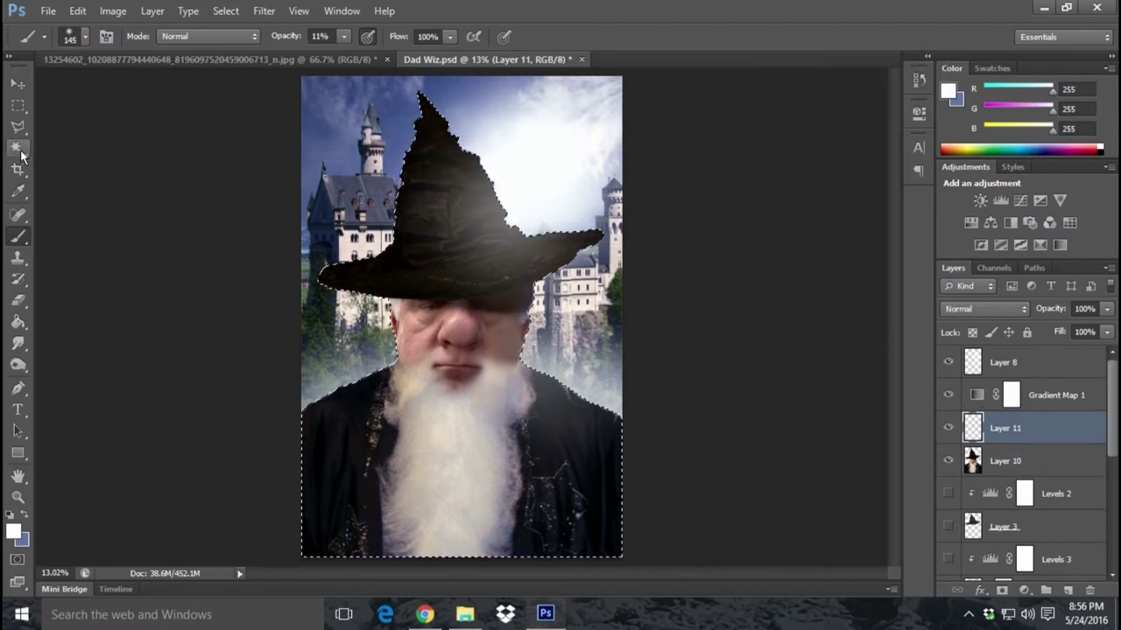
- Set the brush to 319 px at 53% opacity with blue as the paint colour
left_click(84, 36)
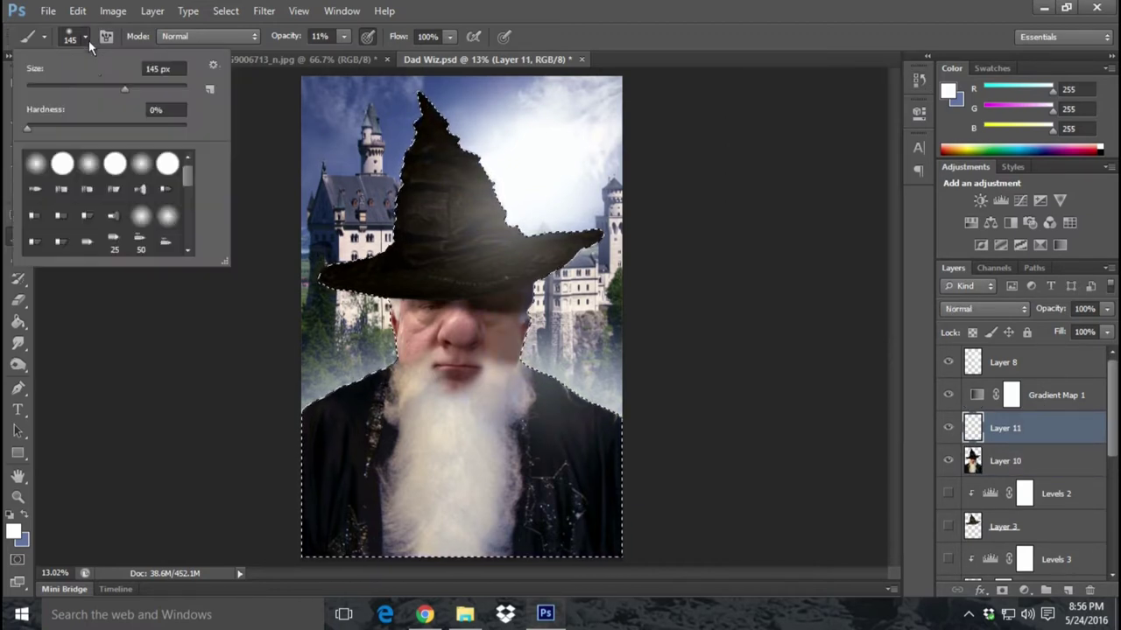
left_click(162, 89)
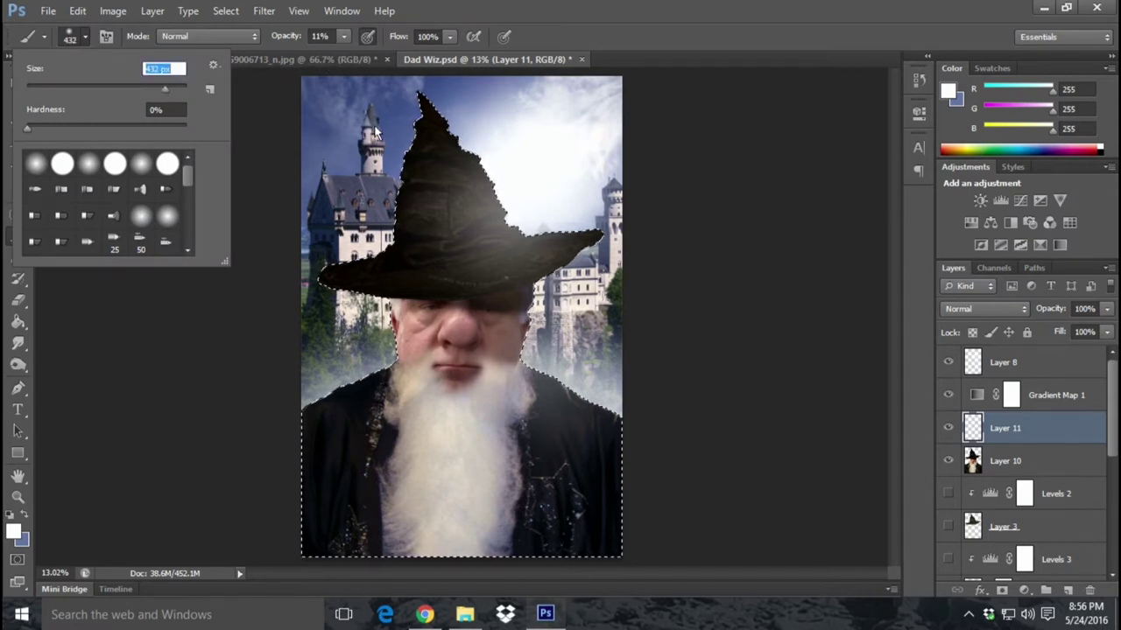
left_click_drag(158, 89, 155, 93)
left_click(378, 53)
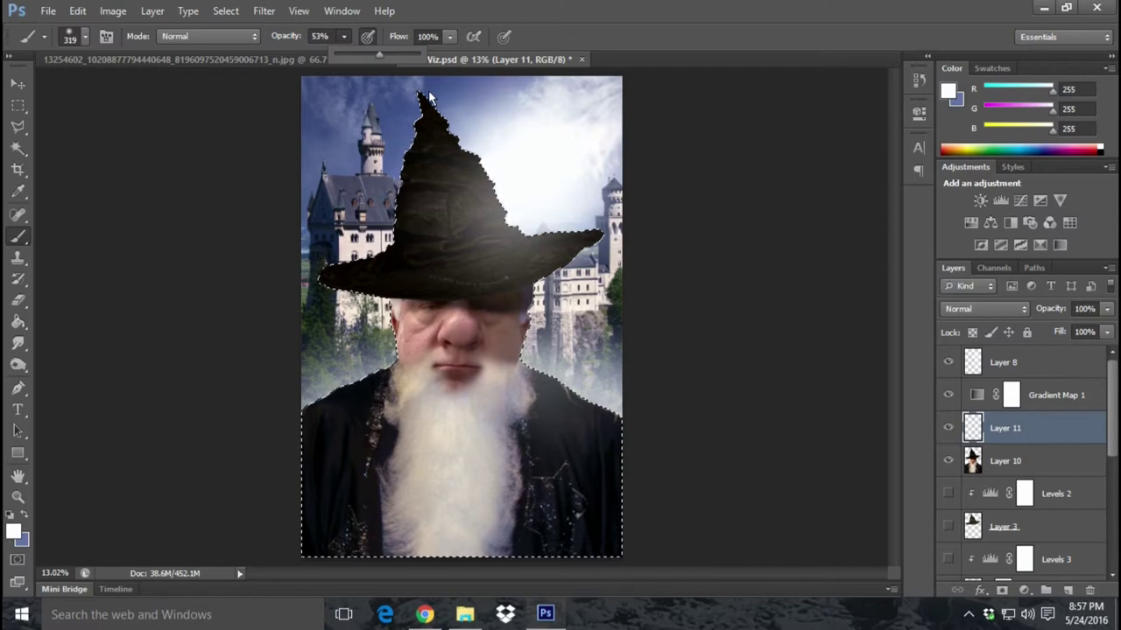
left_click(380, 53)
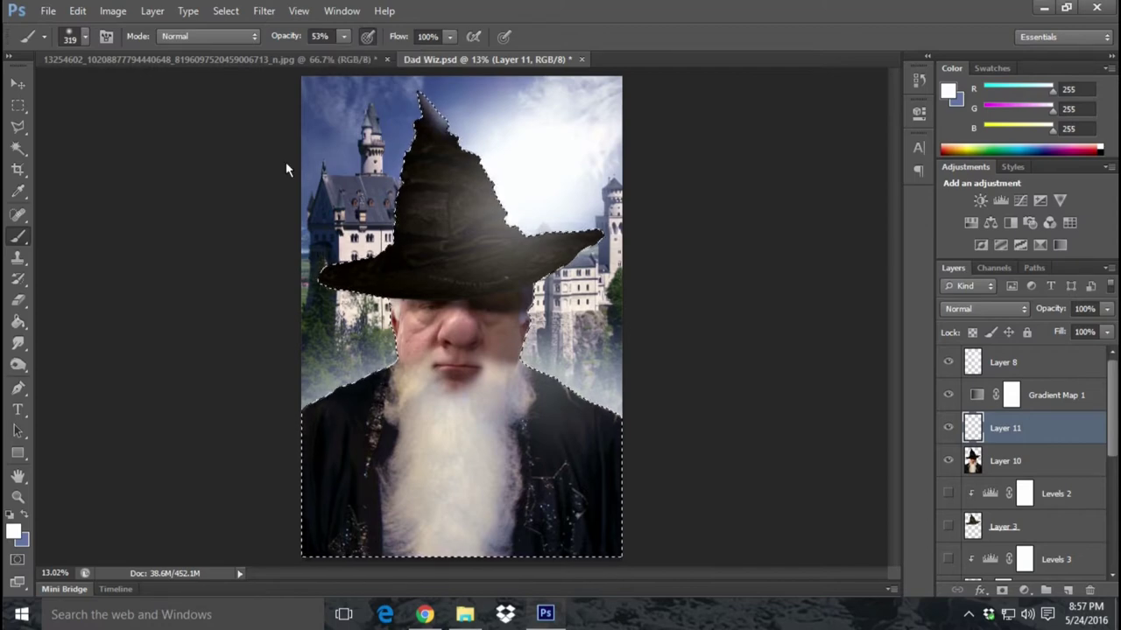
left_click(77, 10)
left_click(114, 40)
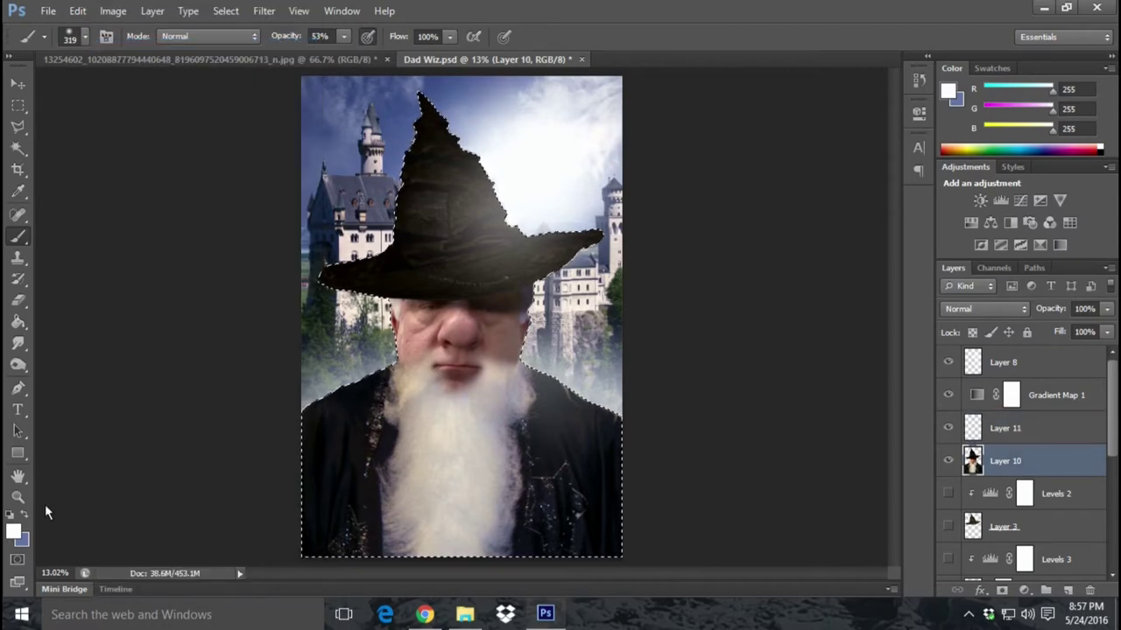
left_click(24, 518)
left_click(1005, 428)
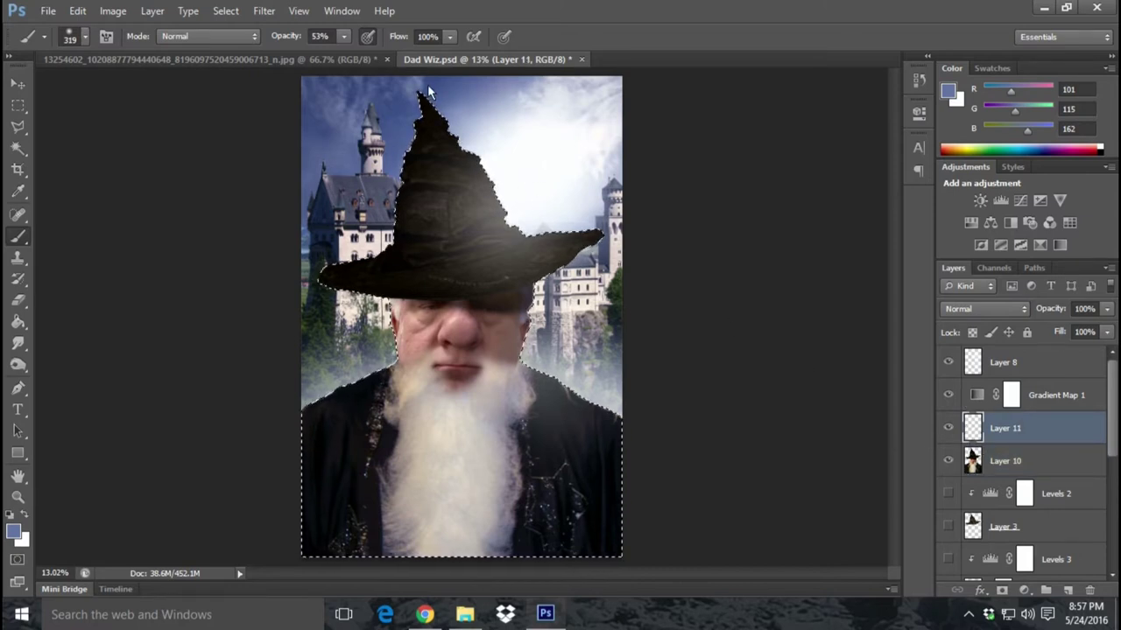
- Paint blue along the hat tip, its right edge, the brim's right end and the face
left_click_drag(432, 99, 451, 133)
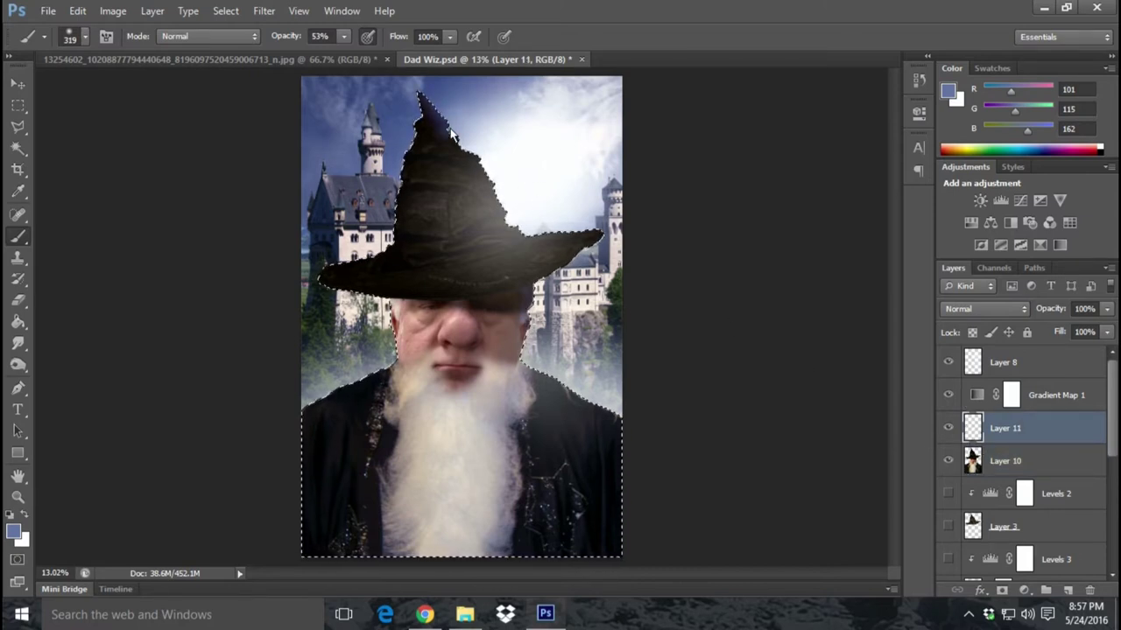
left_click_drag(452, 133, 482, 160)
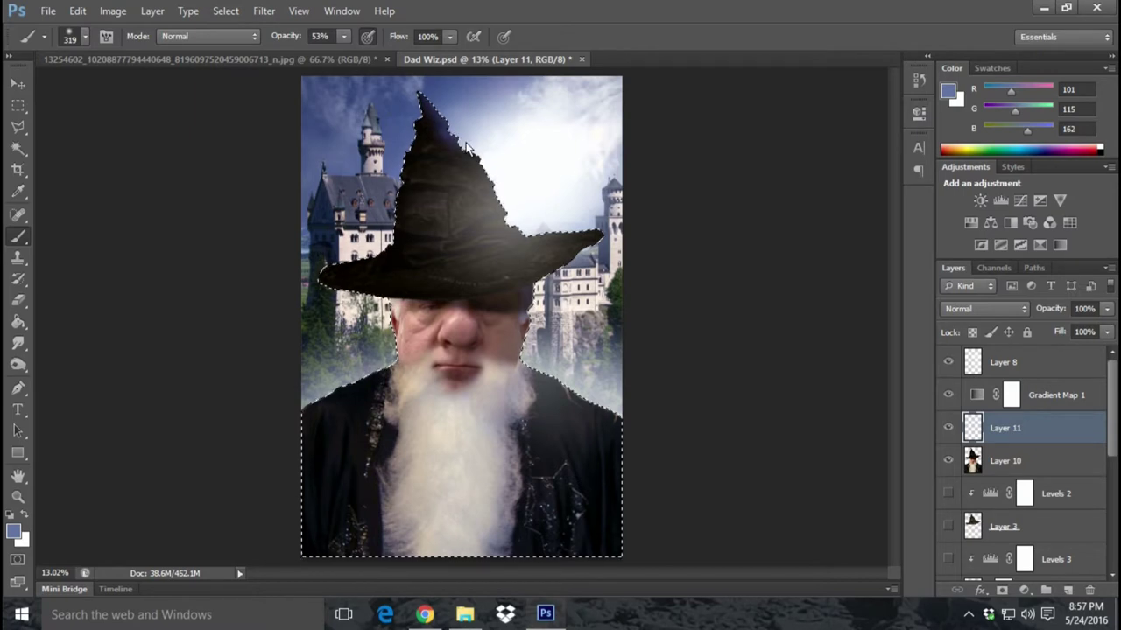
mouse_move(482, 160)
left_mouse_down()
mouse_move(503, 226)
mouse_move(603, 232)
left_mouse_up()
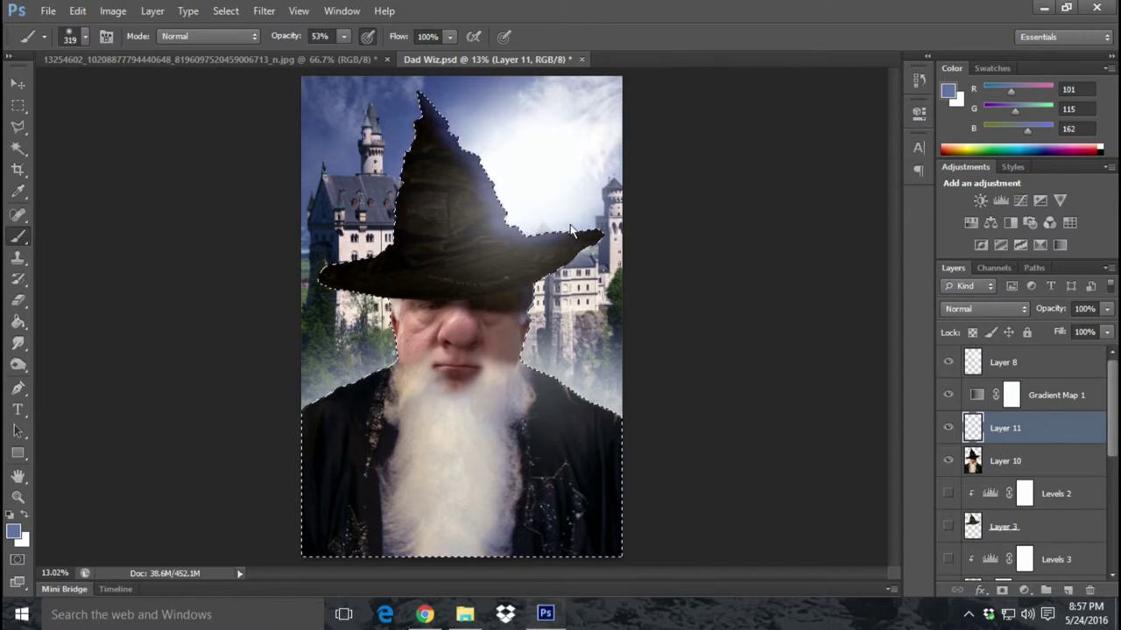
mouse_move(522, 331)
left_mouse_down()
mouse_move(527, 302)
mouse_move(519, 373)
left_mouse_up()
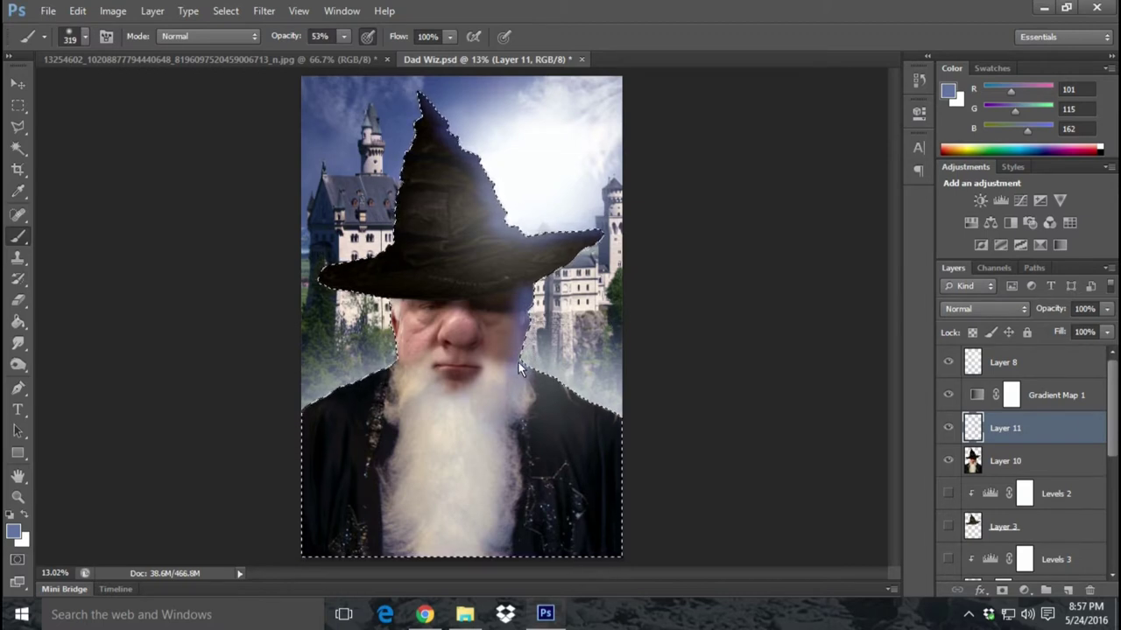
mouse_move(519, 372)
left_mouse_down()
mouse_move(524, 326)
mouse_move(552, 335)
mouse_move(513, 302)
mouse_move(560, 458)
left_mouse_up()
- Undo the two face strokes and tint the robe edge right of the beard blue
left_click(77, 11)
left_click(114, 42)
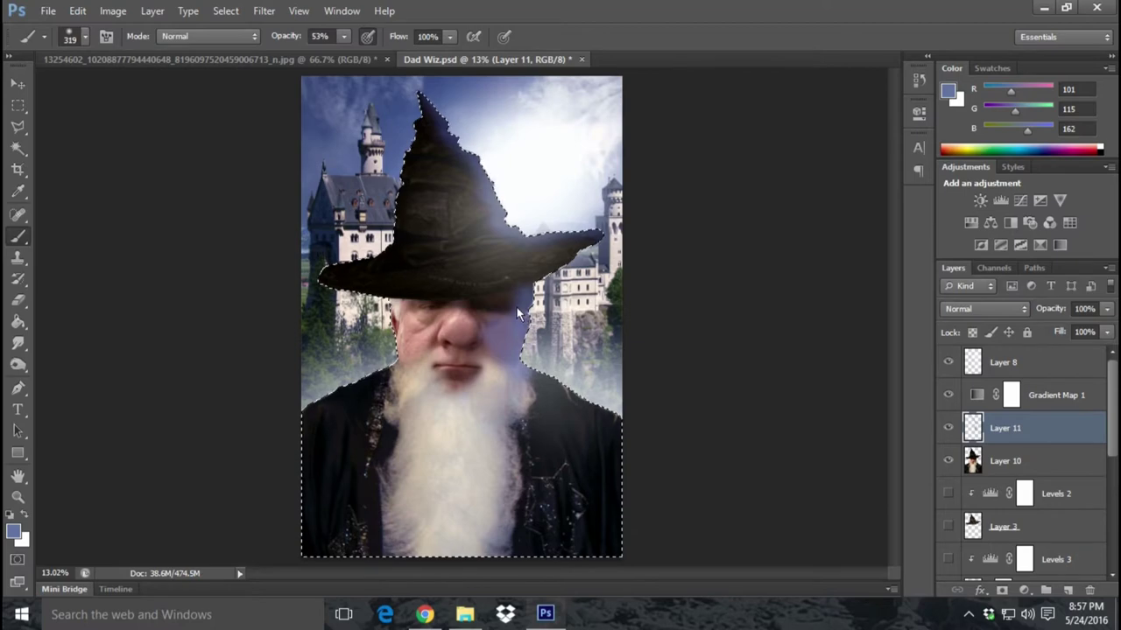
left_click(77, 10)
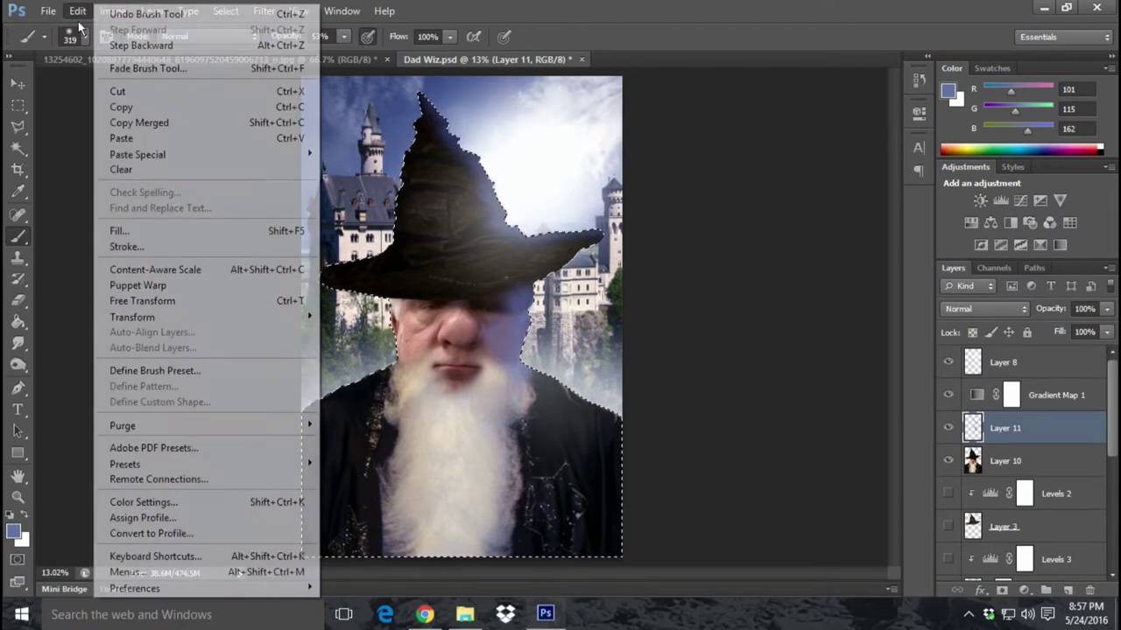
left_click(114, 42)
left_click_drag(524, 361, 569, 401)
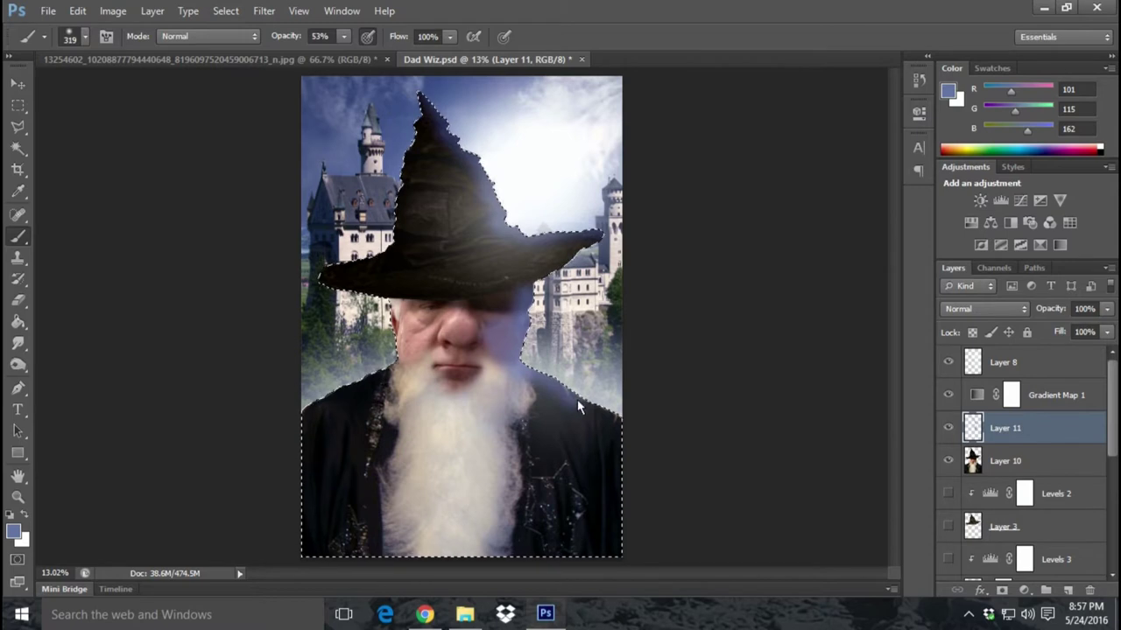
left_click_drag(577, 399, 620, 421)
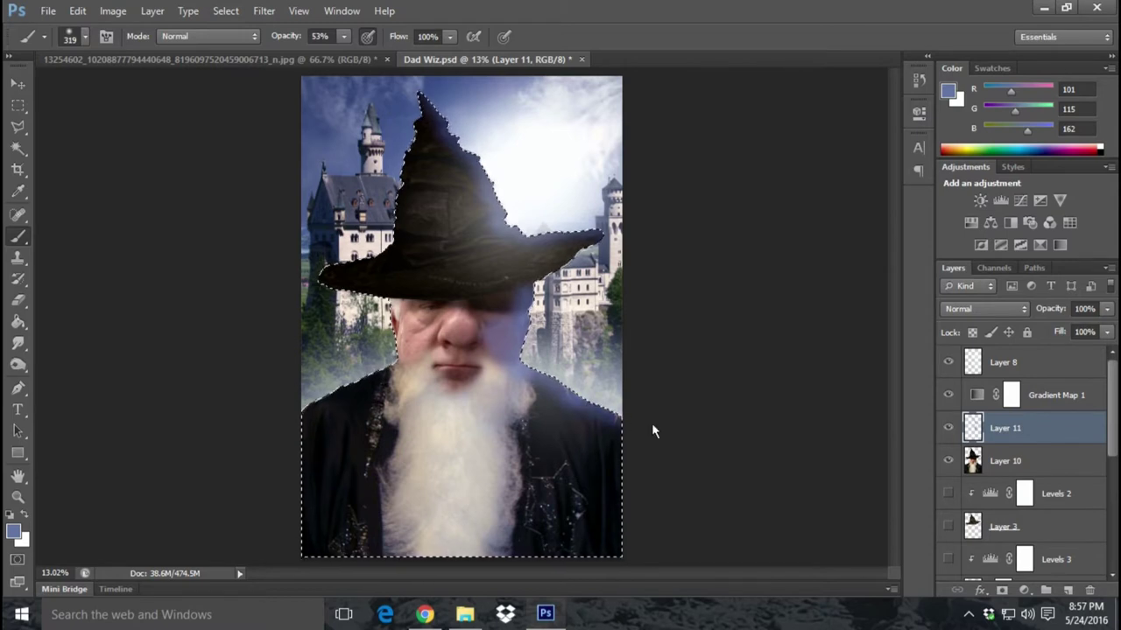
- Deselect the wizard and try Linear Dodge (Add) as Layer 11's blend mode
left_click(225, 10)
left_click(243, 42)
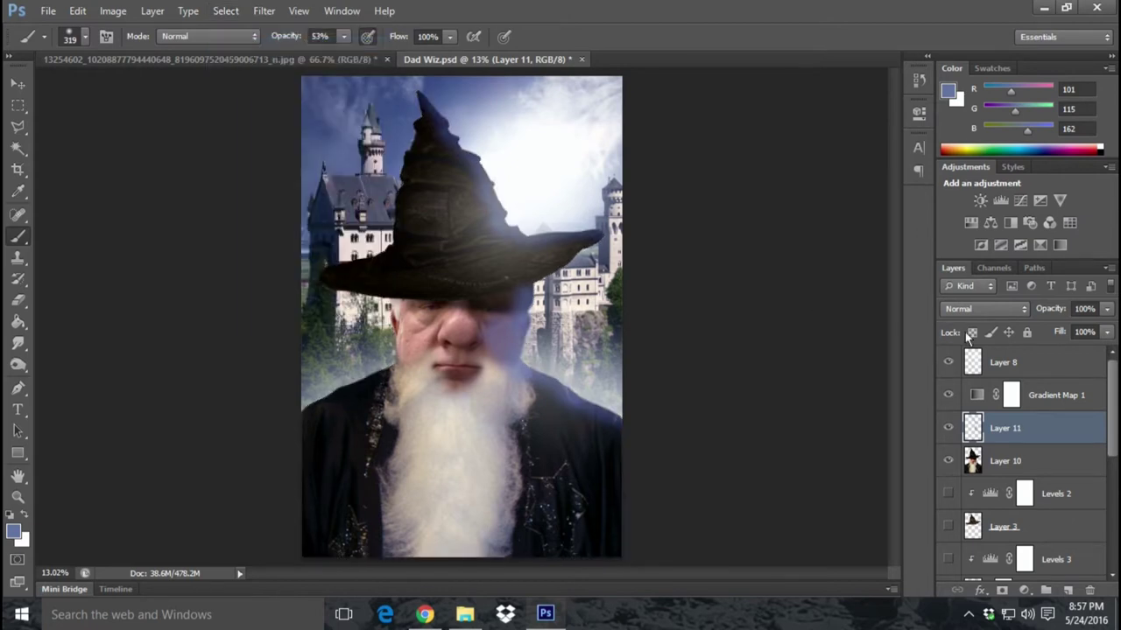
left_click(983, 309)
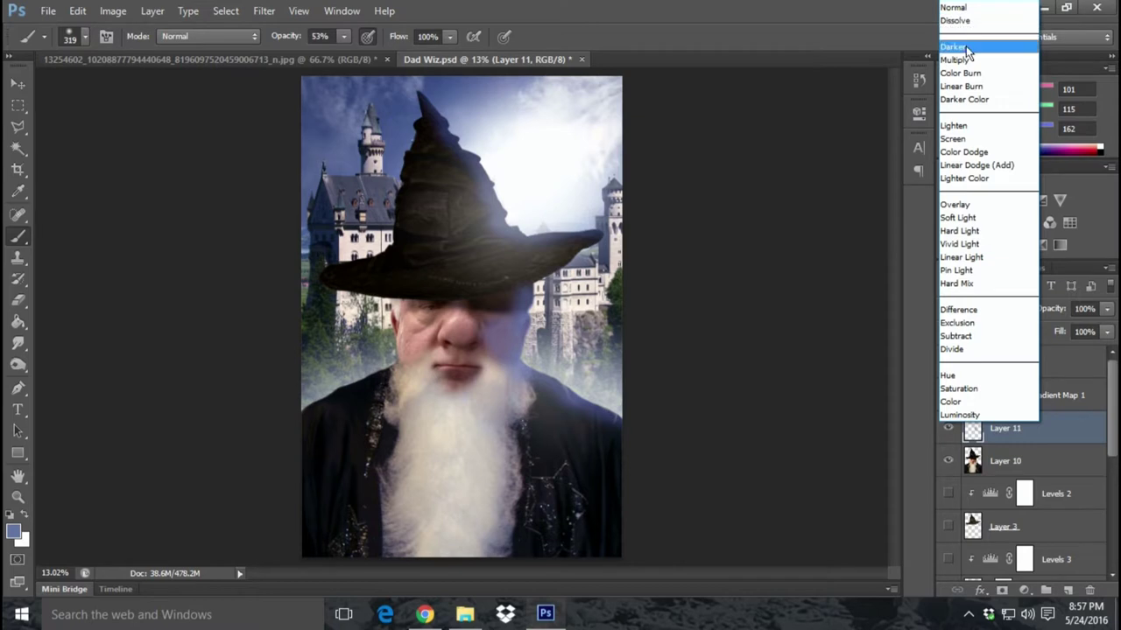
left_click(959, 22)
key("Down")
key("Down")
key("Down")
key("Down")
key("Down")
key("Down")
key("Down")
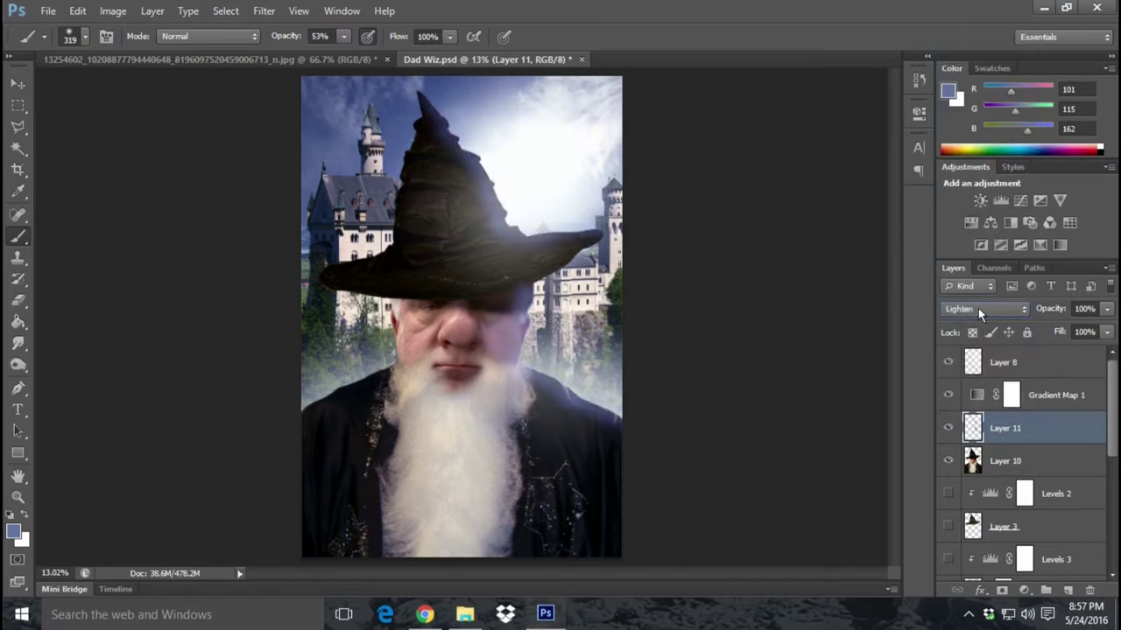
key("Down")
key("Down")
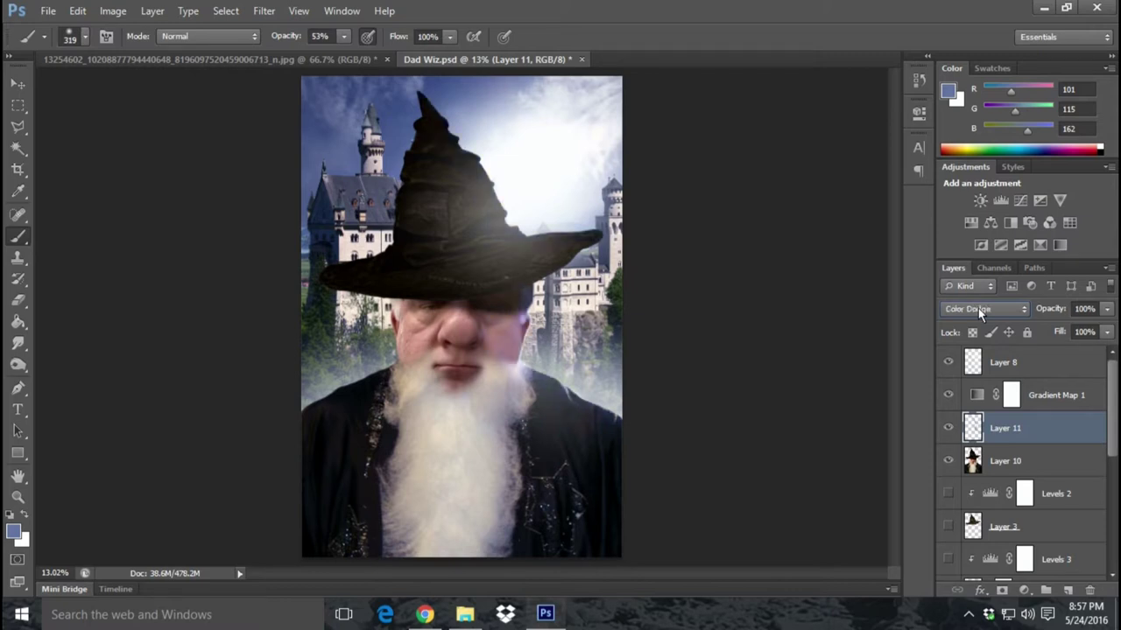
key("Down")
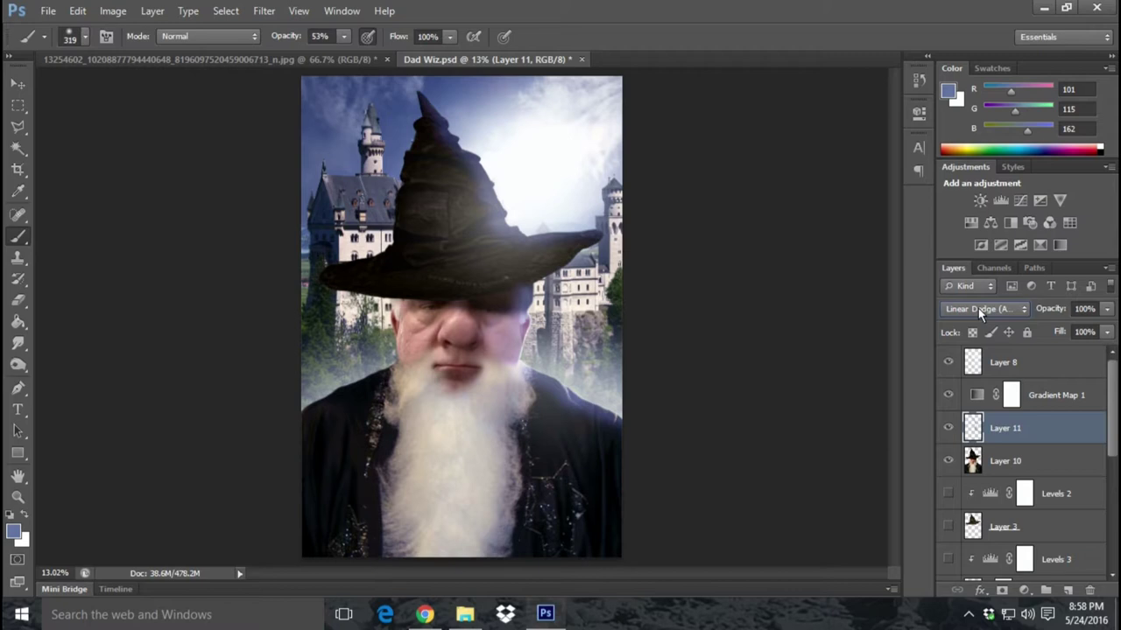
- Toggle Layer 8 to compare the hat, then set Layer 11 to Luminosity
left_click(947, 362)
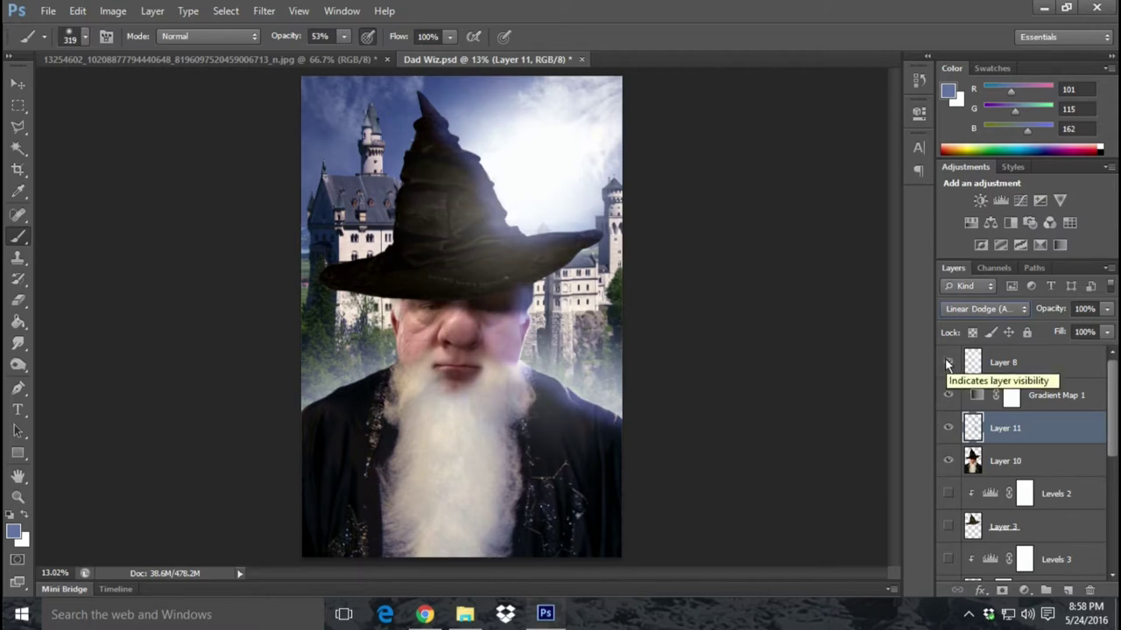
left_click(946, 363)
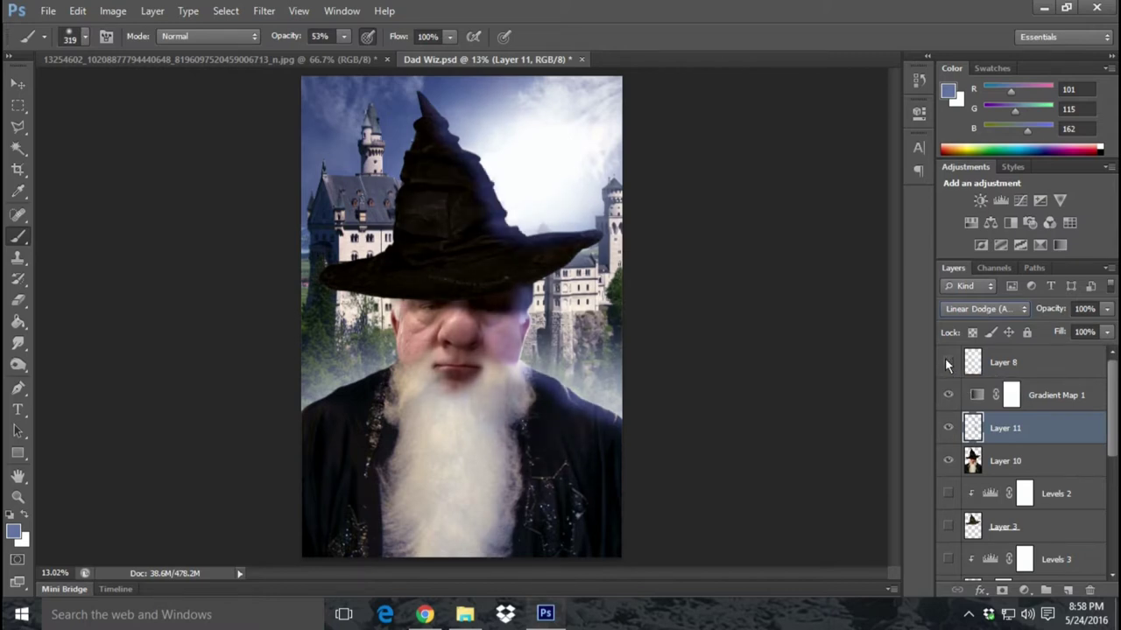
left_click(947, 362)
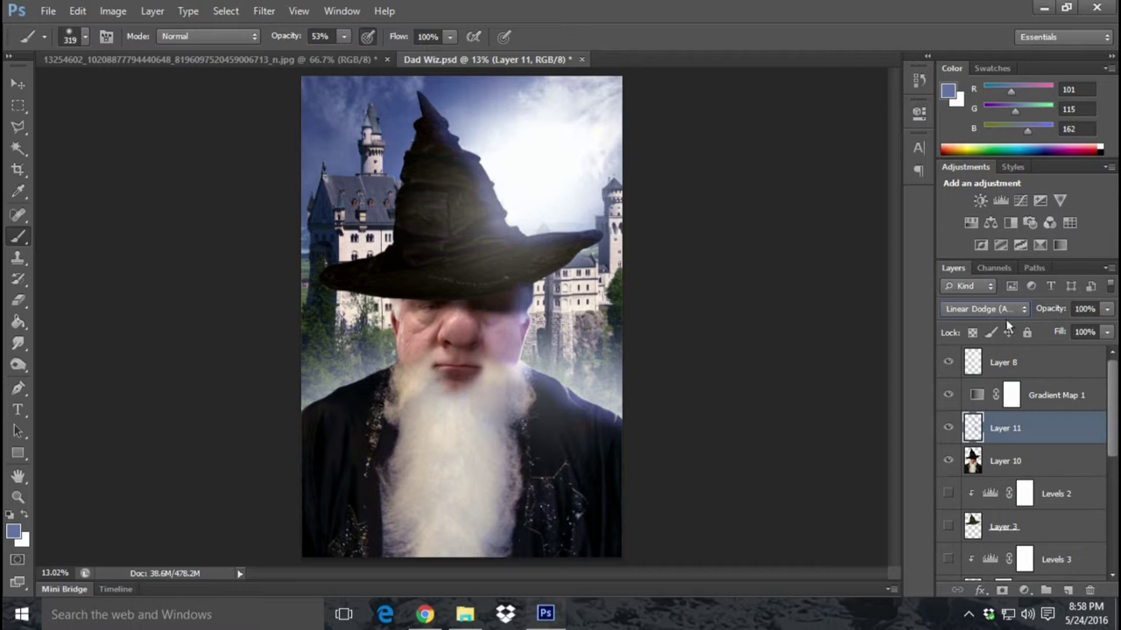
left_click(971, 309)
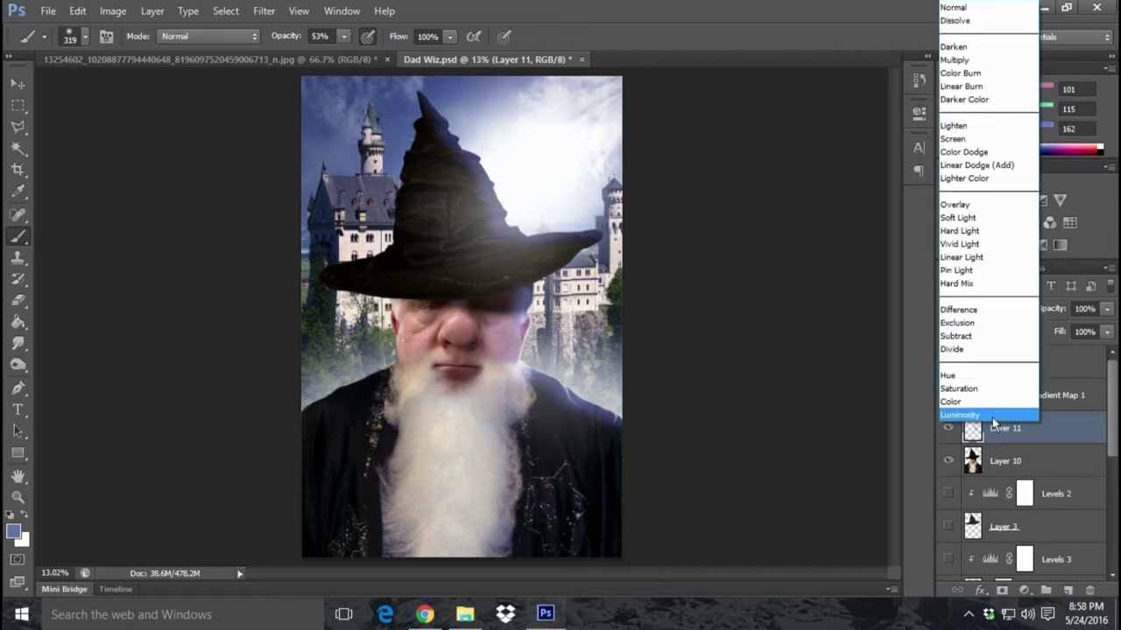
left_click(992, 418)
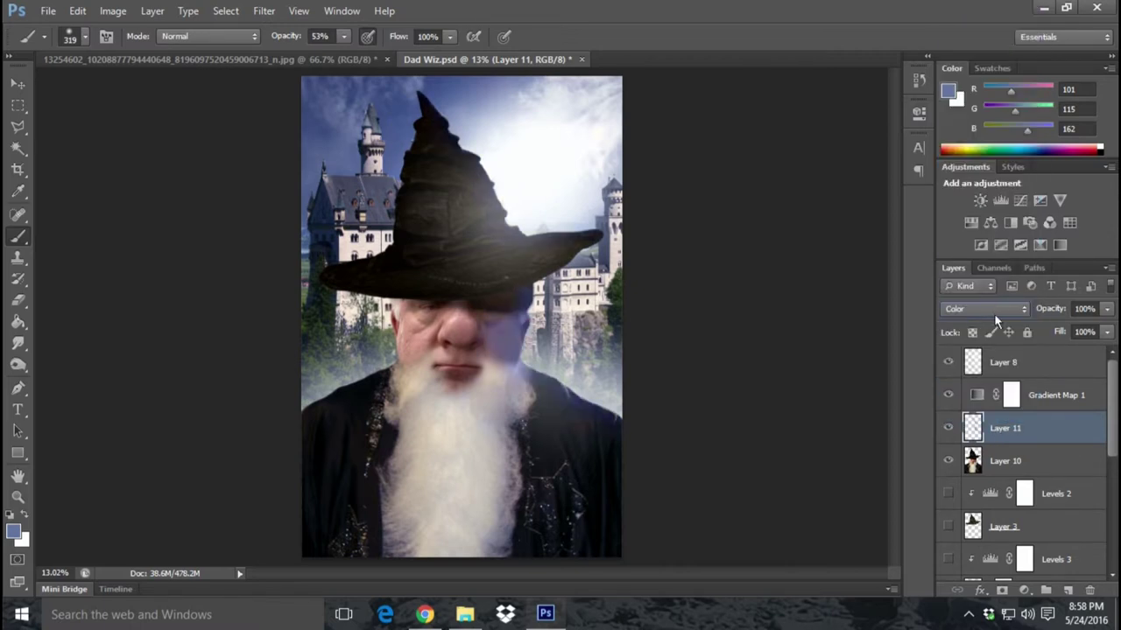
- Scroll through Layer 11's blend modes until Lighter Color is applied
scroll(993, 312, "up", 1)
scroll(993, 312, "up", 2)
scroll(994, 312, "down", 1)
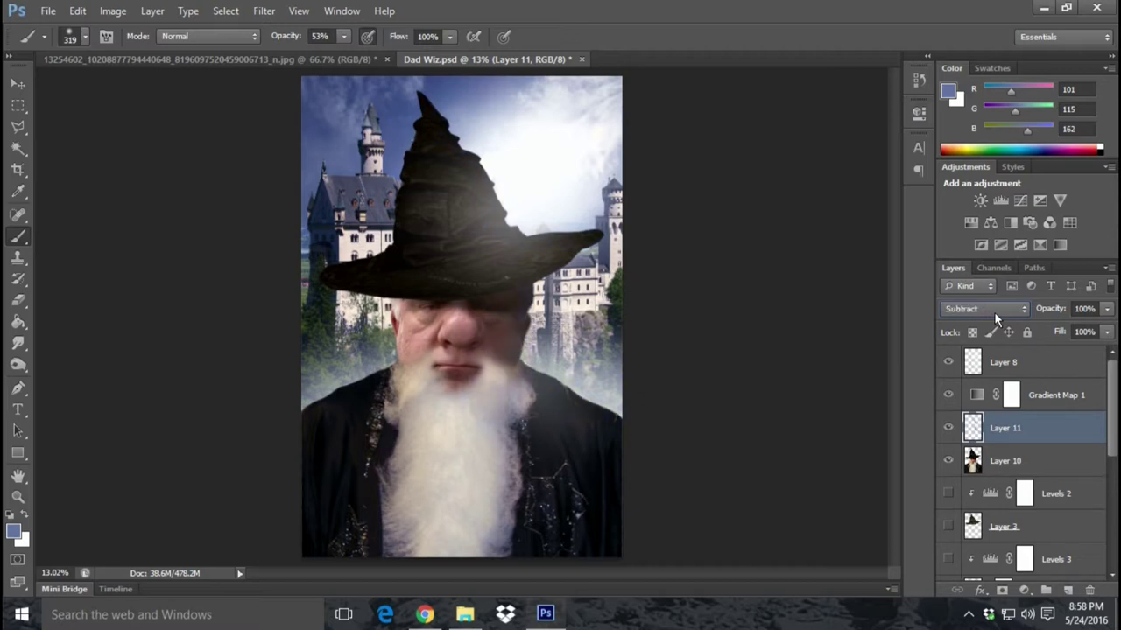
scroll(993, 312, "up", 4)
scroll(994, 312, "up", 1)
scroll(993, 312, "up", 2)
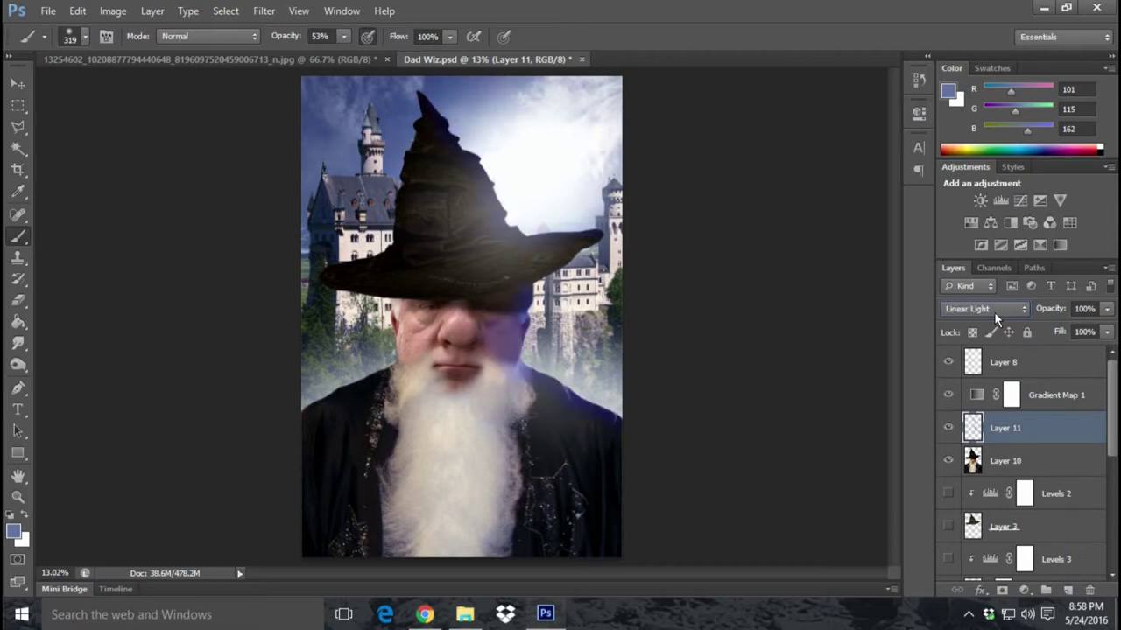
scroll(993, 312, "up", 1)
scroll(994, 312, "up", 1)
scroll(994, 312, "up", 1)
scroll(994, 311, "up", 1)
scroll(994, 311, "up", 1)
- Lower Layer 11's opacity from about 59% to an exact 65%
left_click(1107, 308)
left_click_drag(1101, 335, 1072, 335)
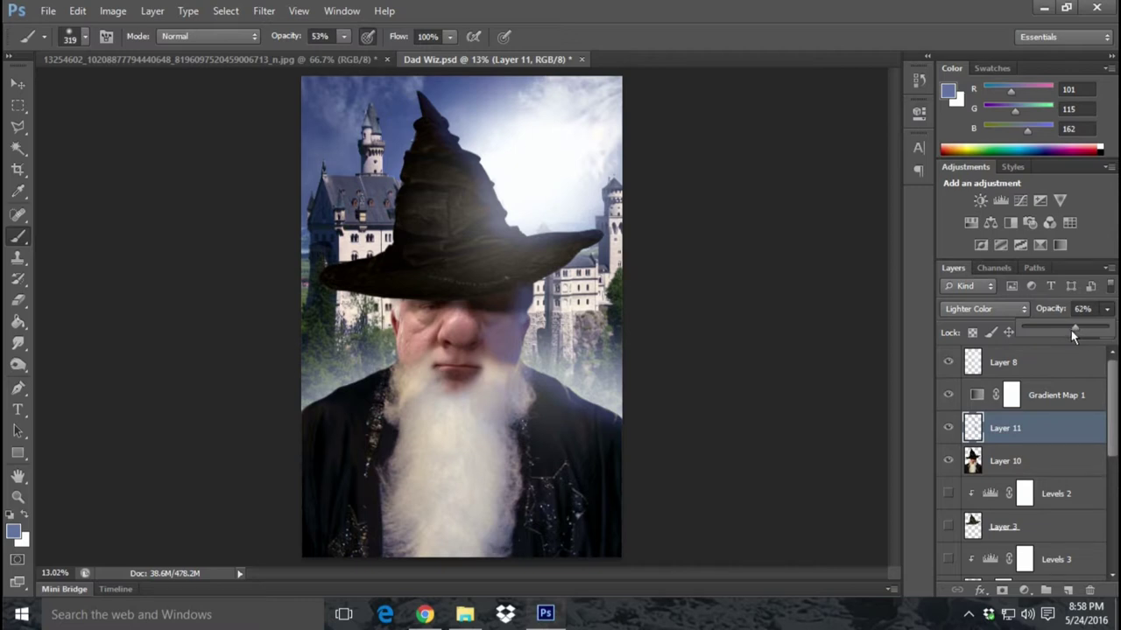
left_click(1083, 311)
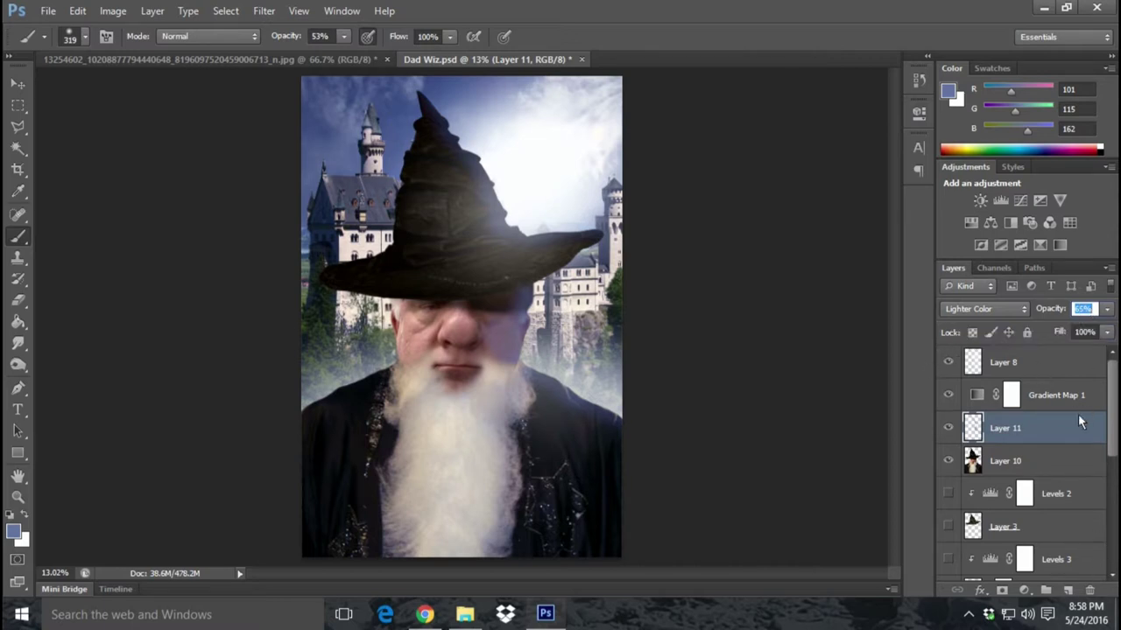
left_click(1023, 590)
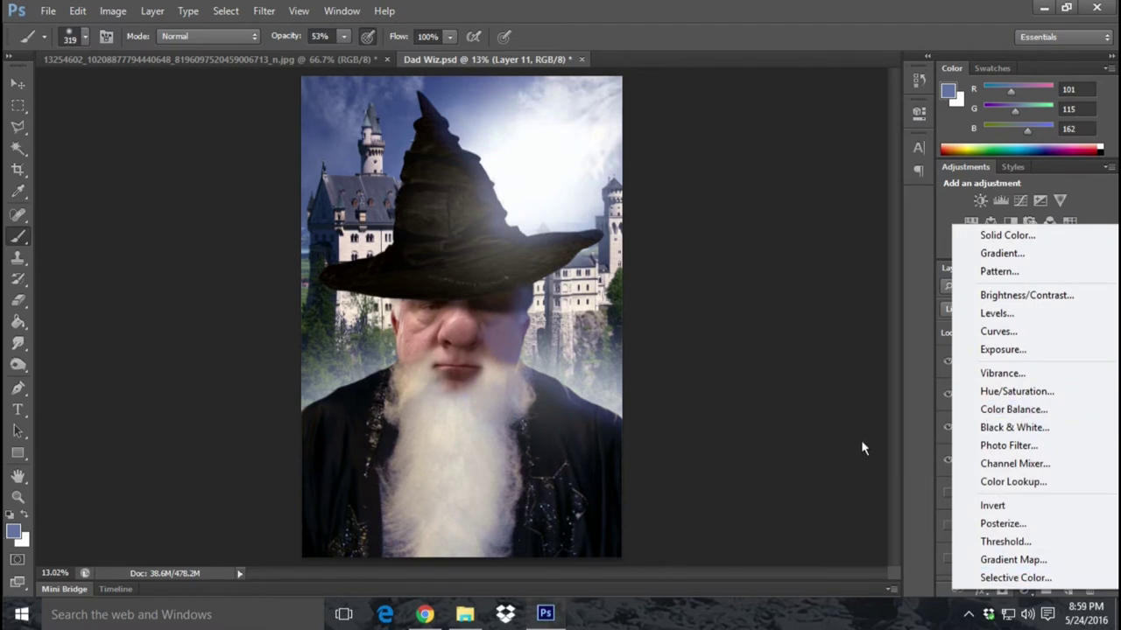
- Add a white mask to Layer 11 and set a 1289 px black brush at 14% opacity
left_click(860, 439)
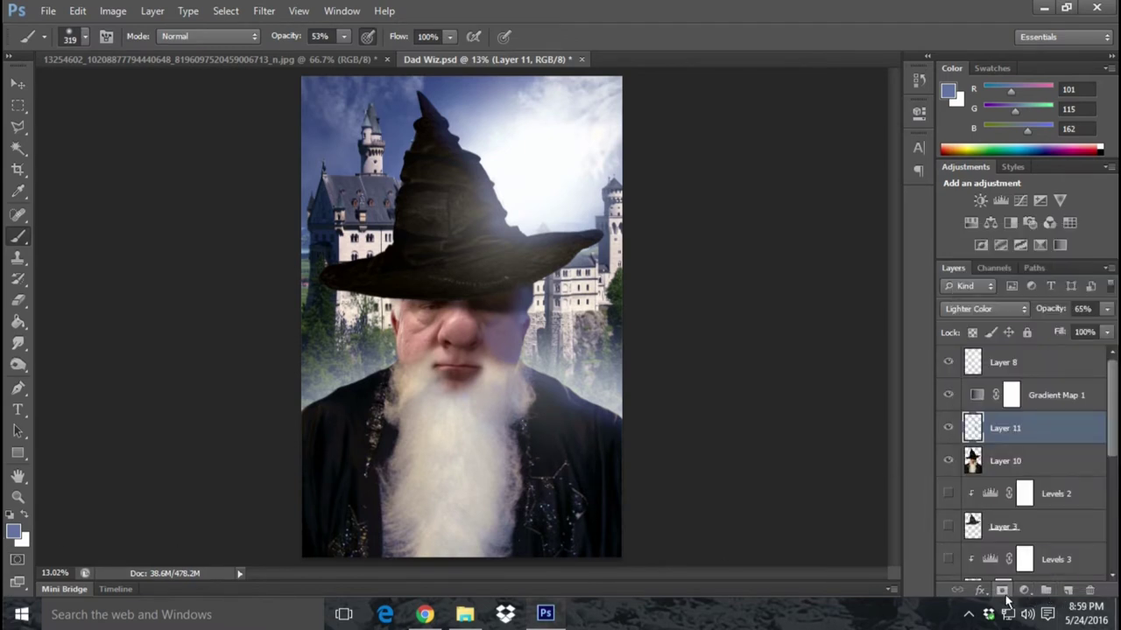
left_click(1001, 590)
left_click(84, 36)
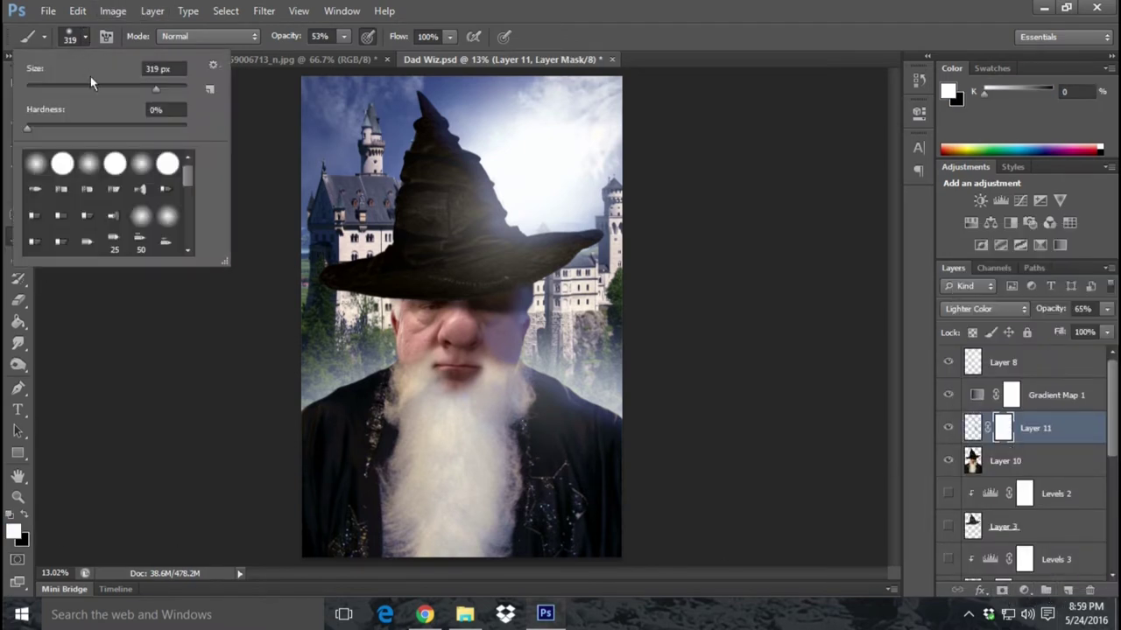
left_click(344, 36)
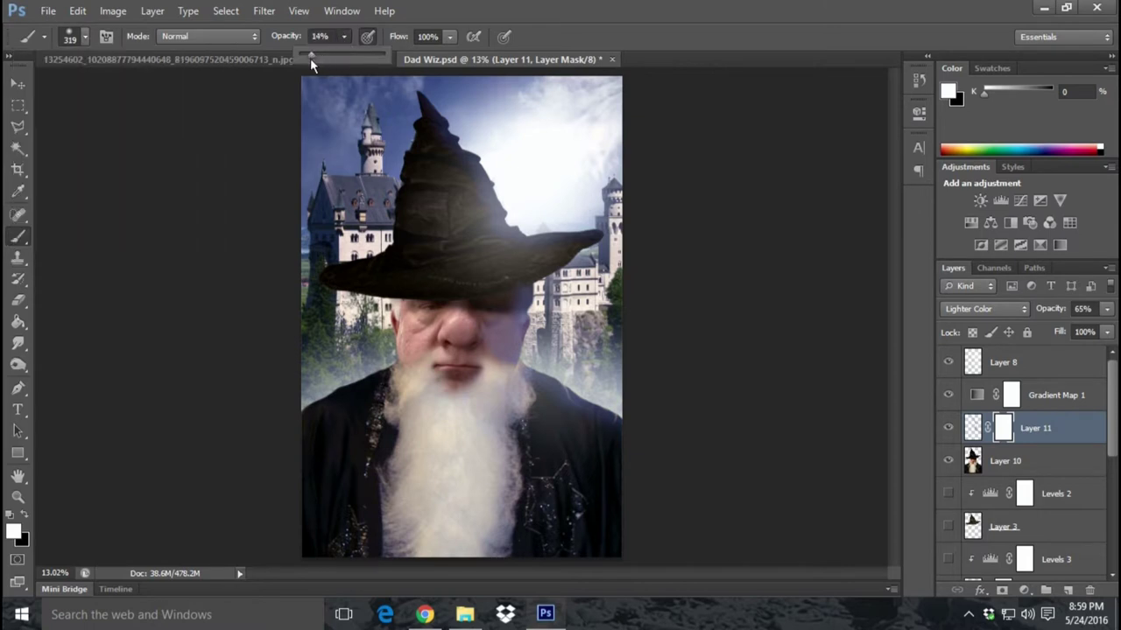
left_click(85, 38)
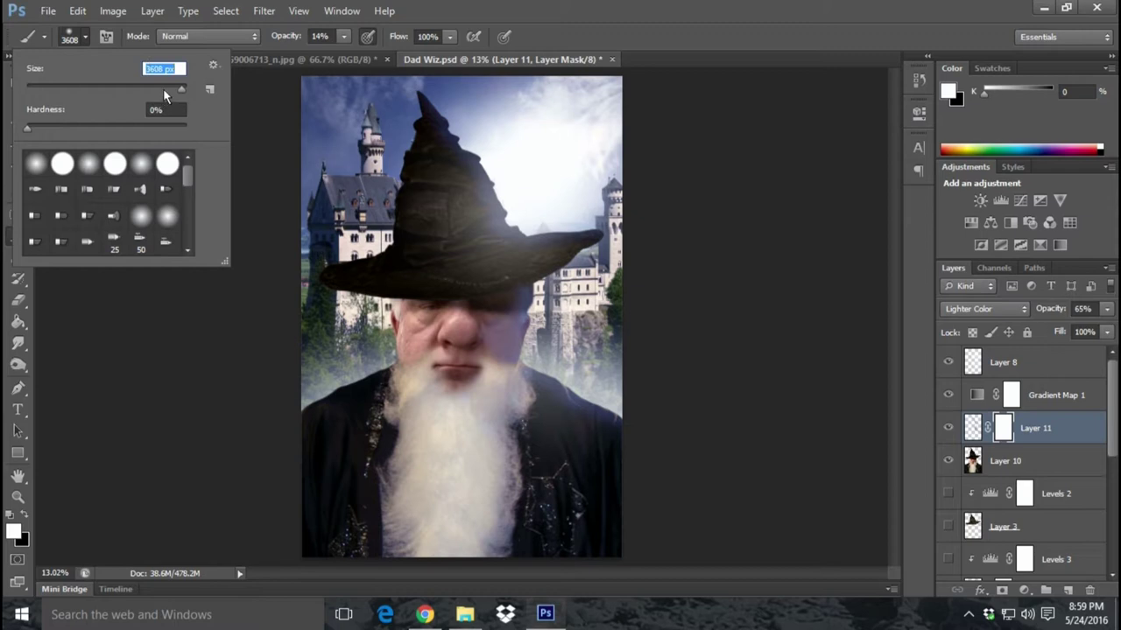
type("1289")
key("Return")
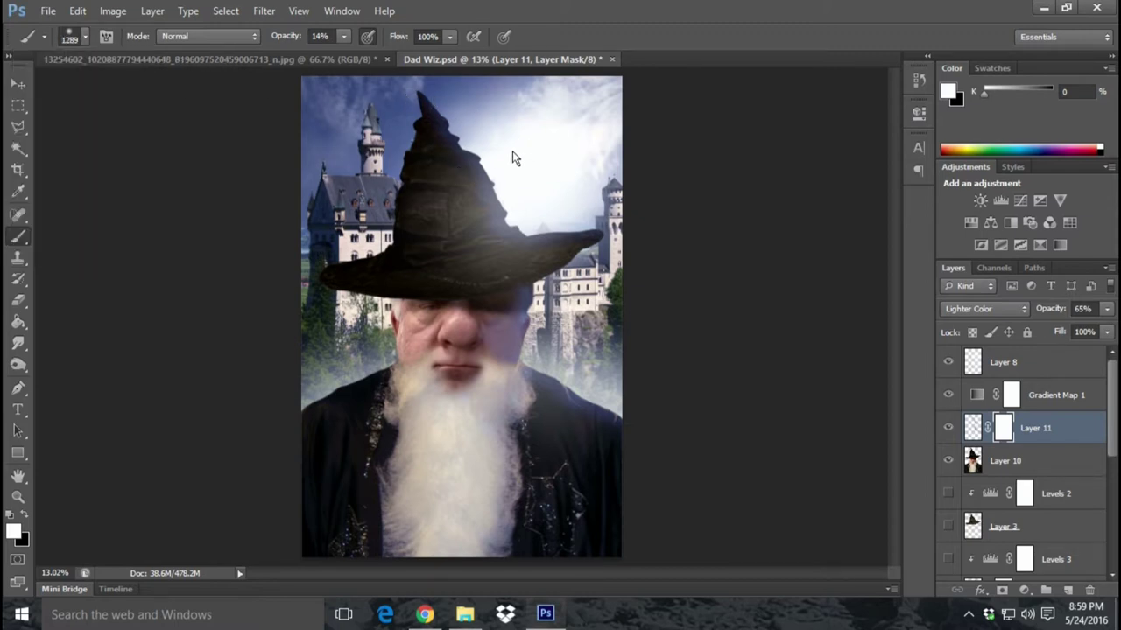
left_click(24, 514)
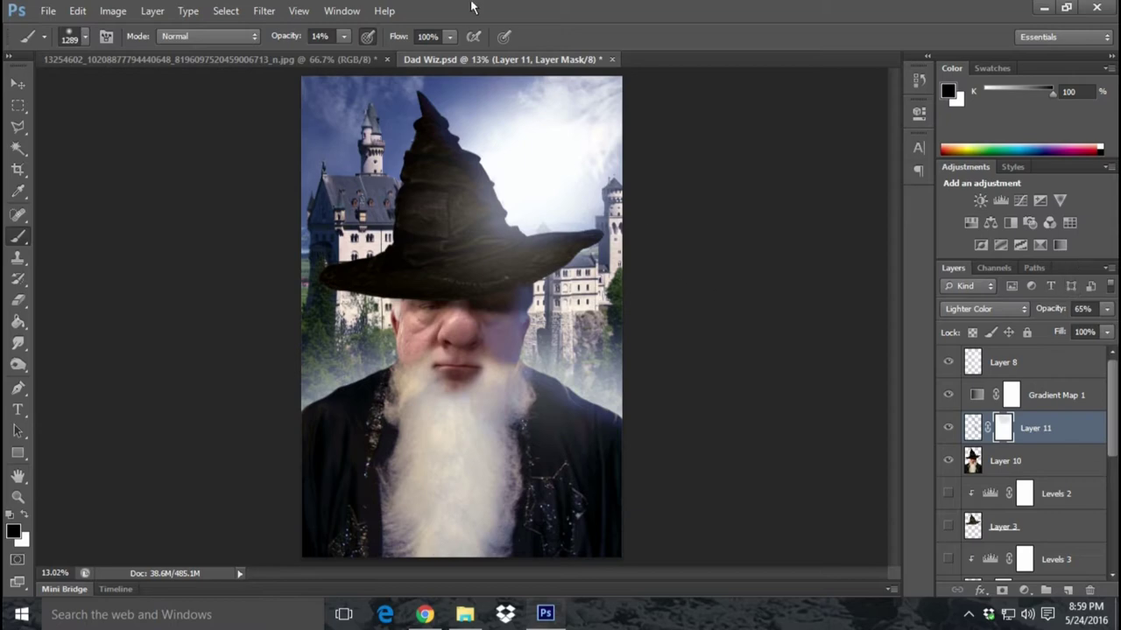
- Create a new empty Layer 12 above Layer 8
left_click(1052, 362)
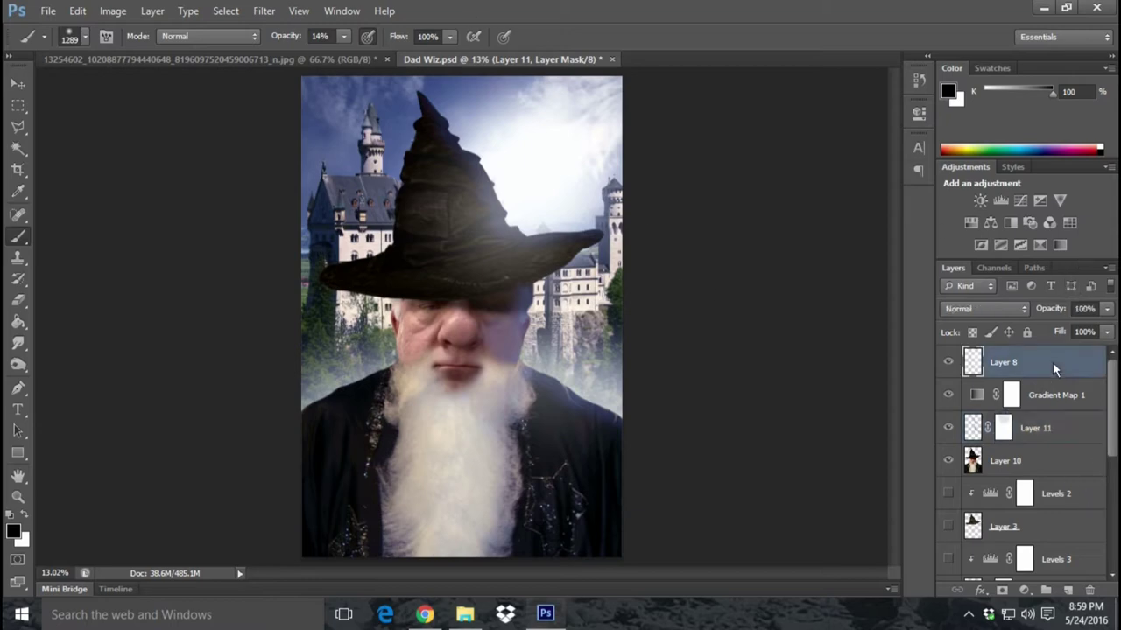
left_click(153, 13)
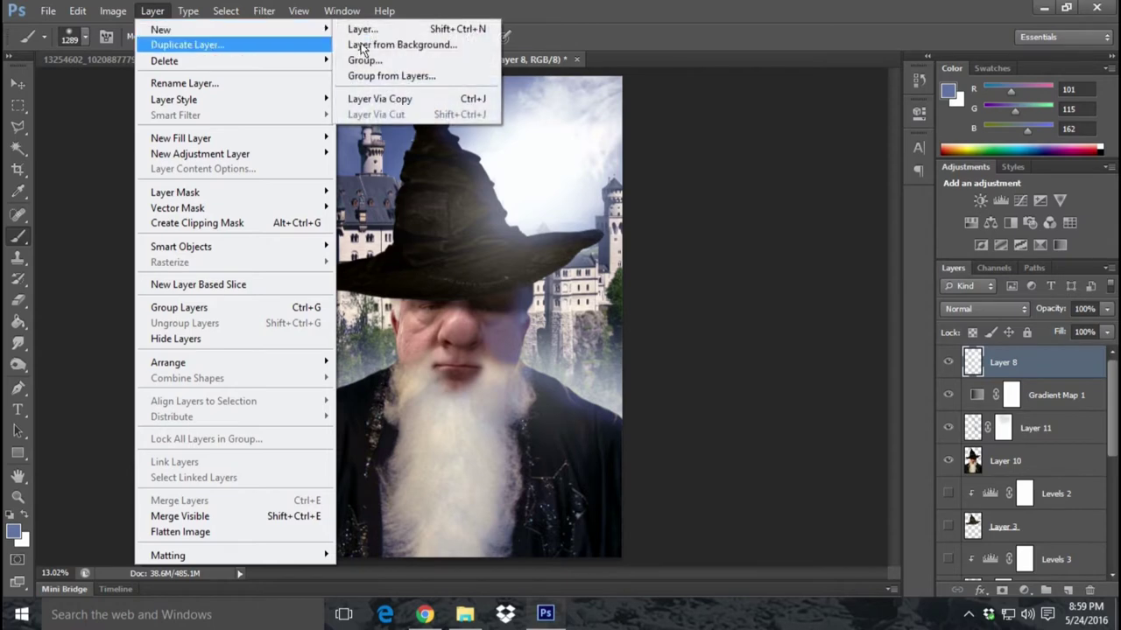
left_click(411, 29)
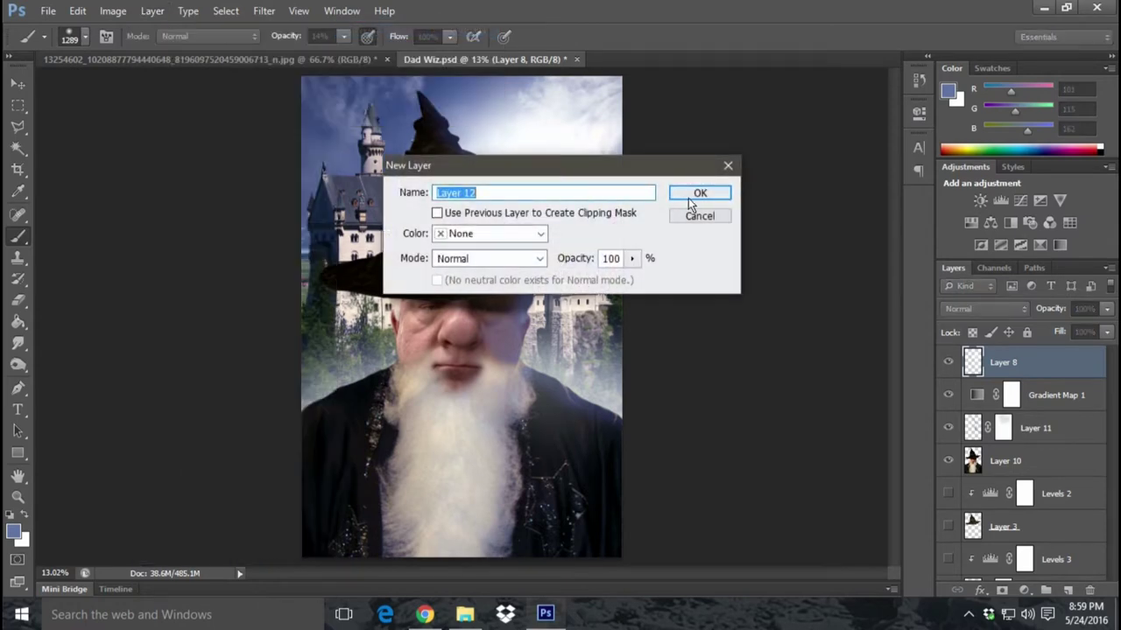
left_click(689, 194)
left_click(96, 11)
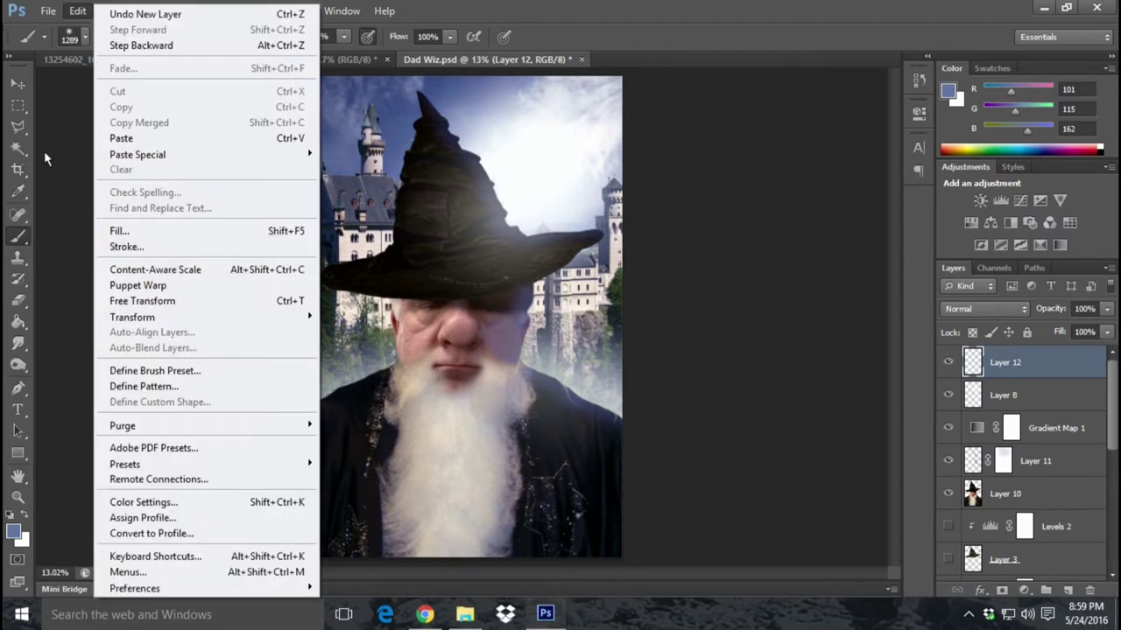
left_click(39, 195)
- Load the 61Particlesandstars brush set and pick the large 684 particle brush
left_click(81, 37)
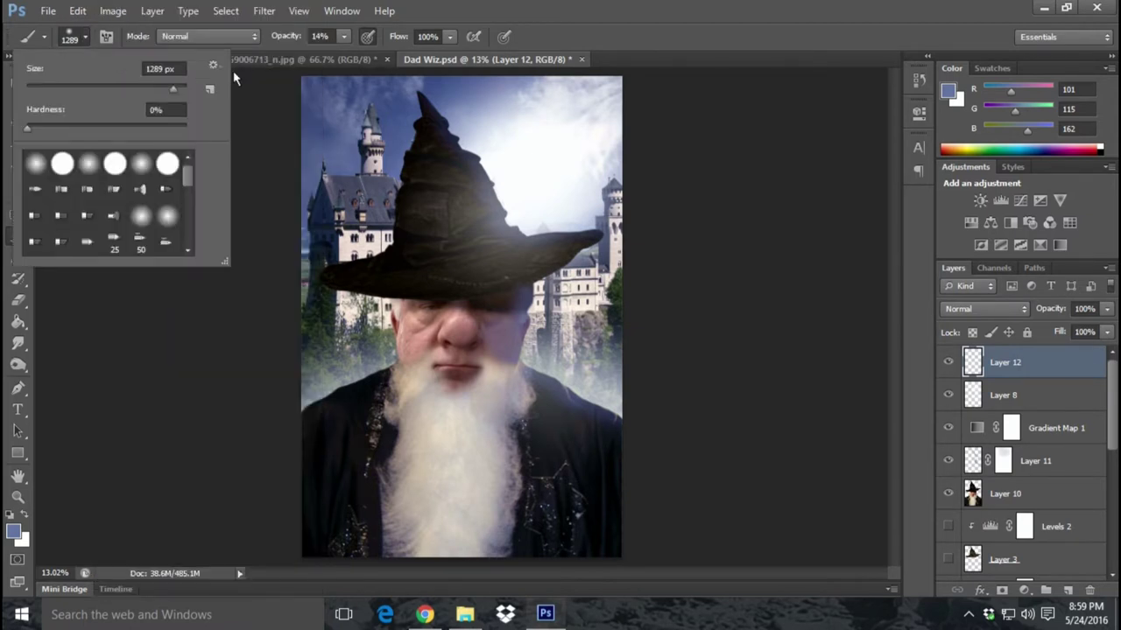
left_click(214, 66)
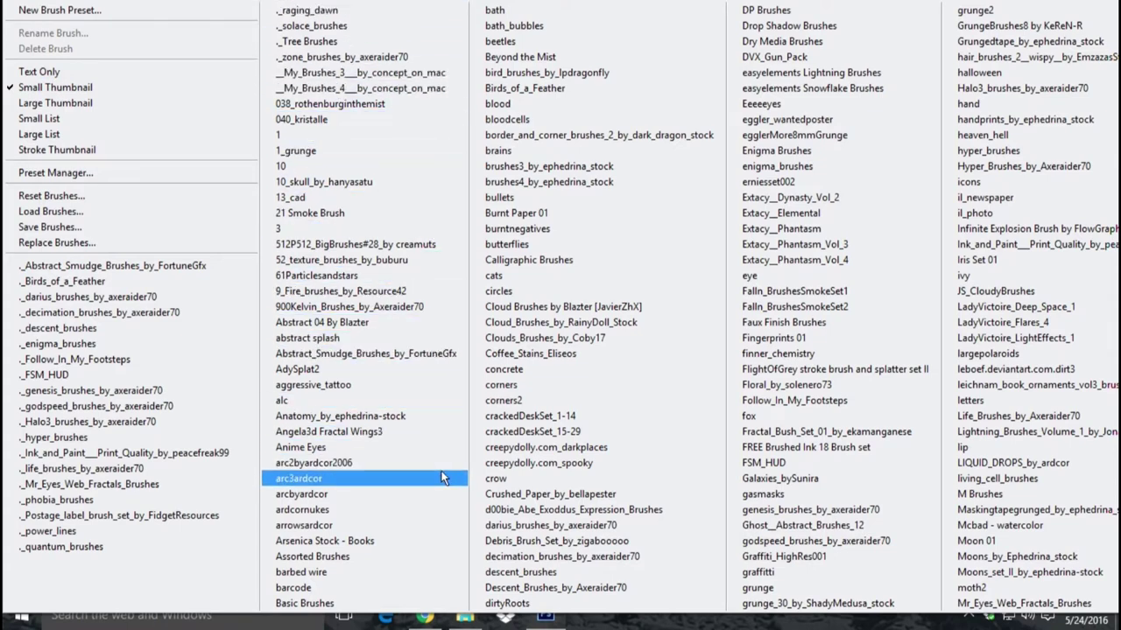
left_click(296, 277)
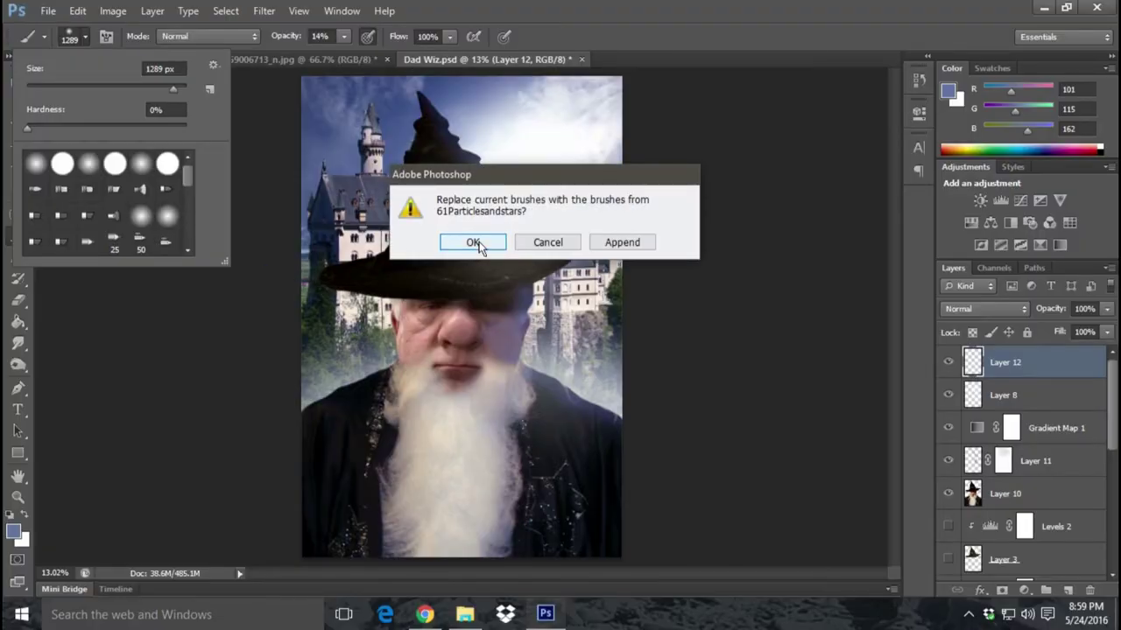
left_click(475, 243)
left_click_drag(182, 180, 188, 200)
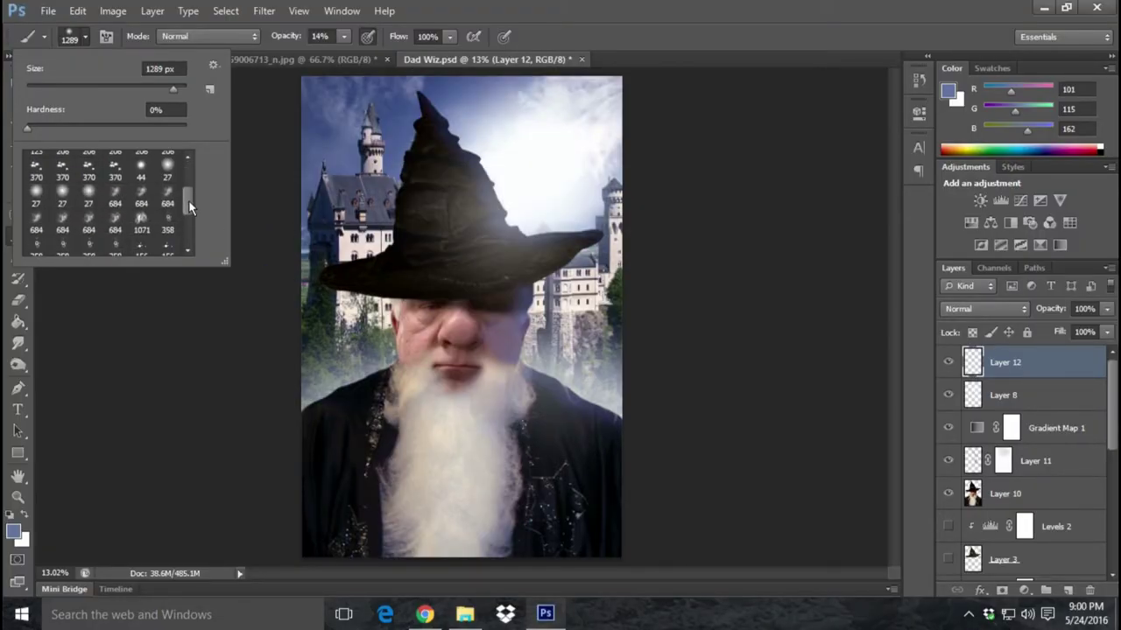
left_click(167, 196)
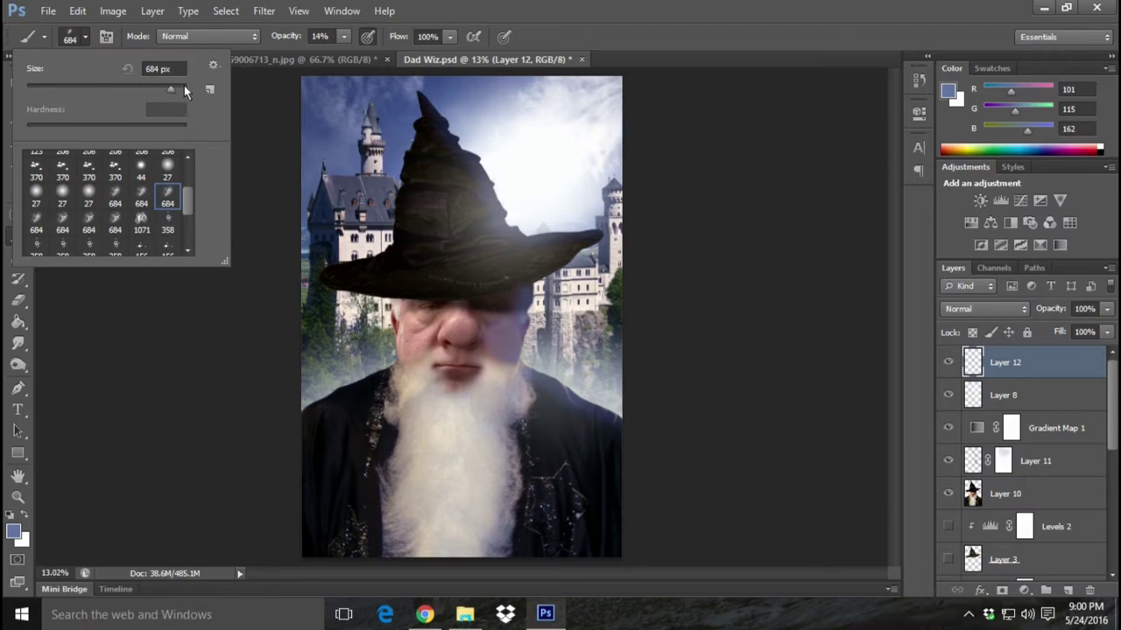
left_click_drag(165, 87, 144, 88)
left_click(321, 36)
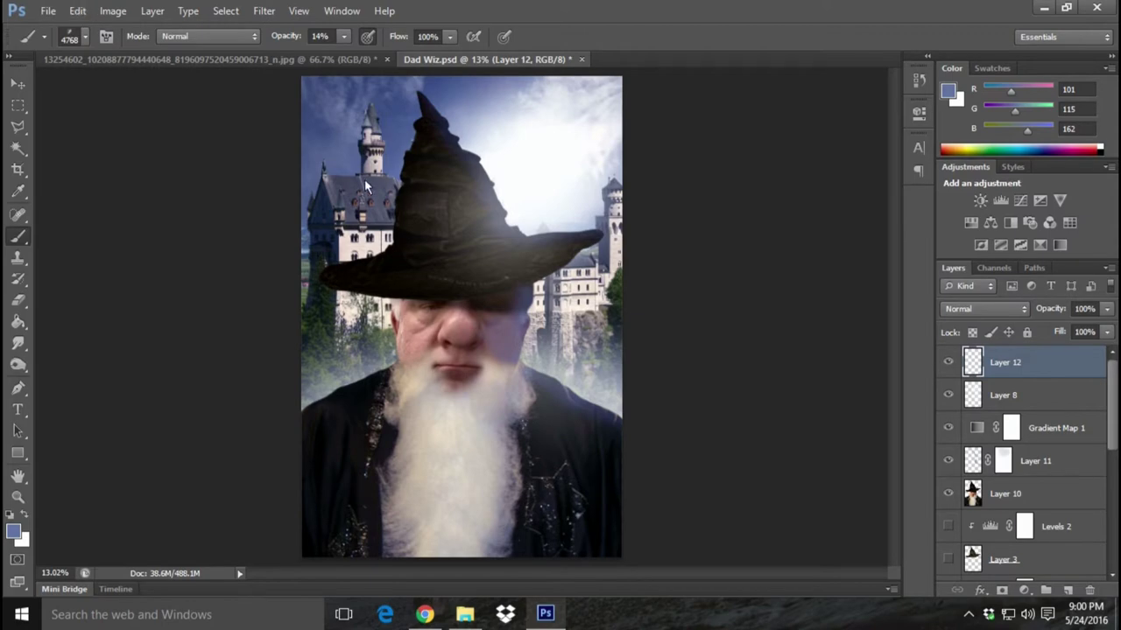
left_click(78, 10)
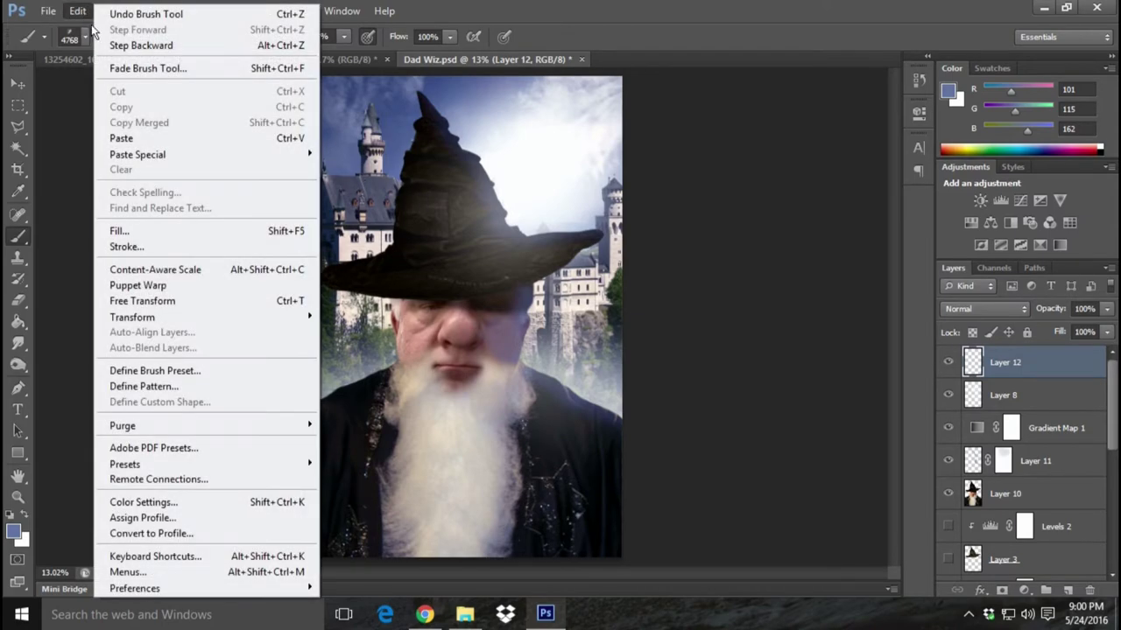
- Set a white brush at 100% opacity, then try and undo a mist stroke over the hat brim
left_click(118, 15)
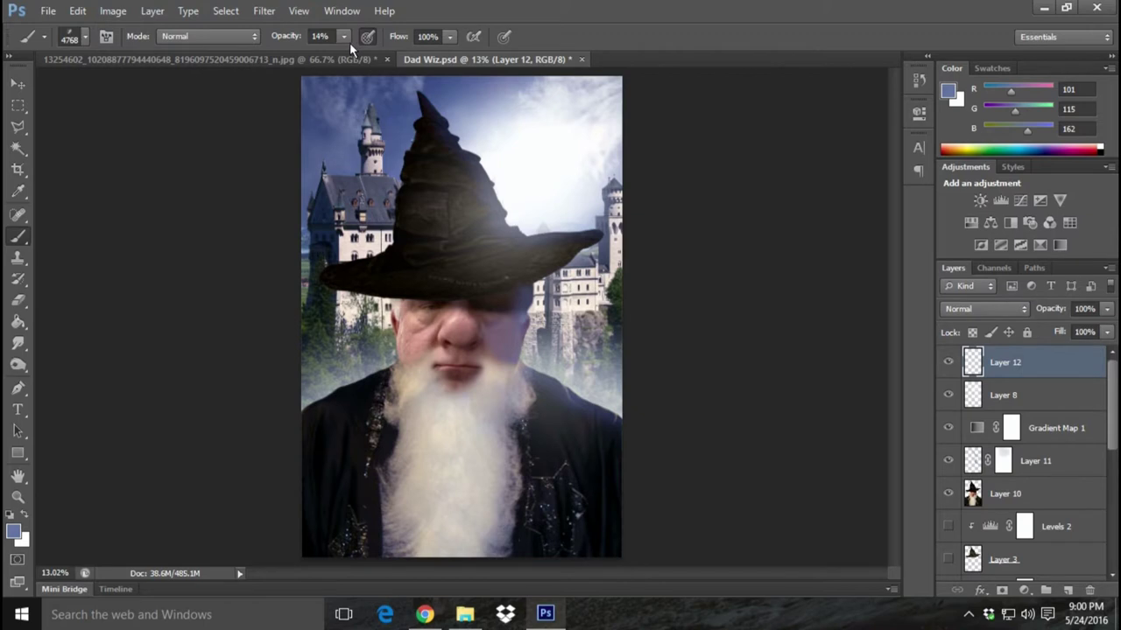
left_click(344, 36)
left_click_drag(340, 54, 417, 55)
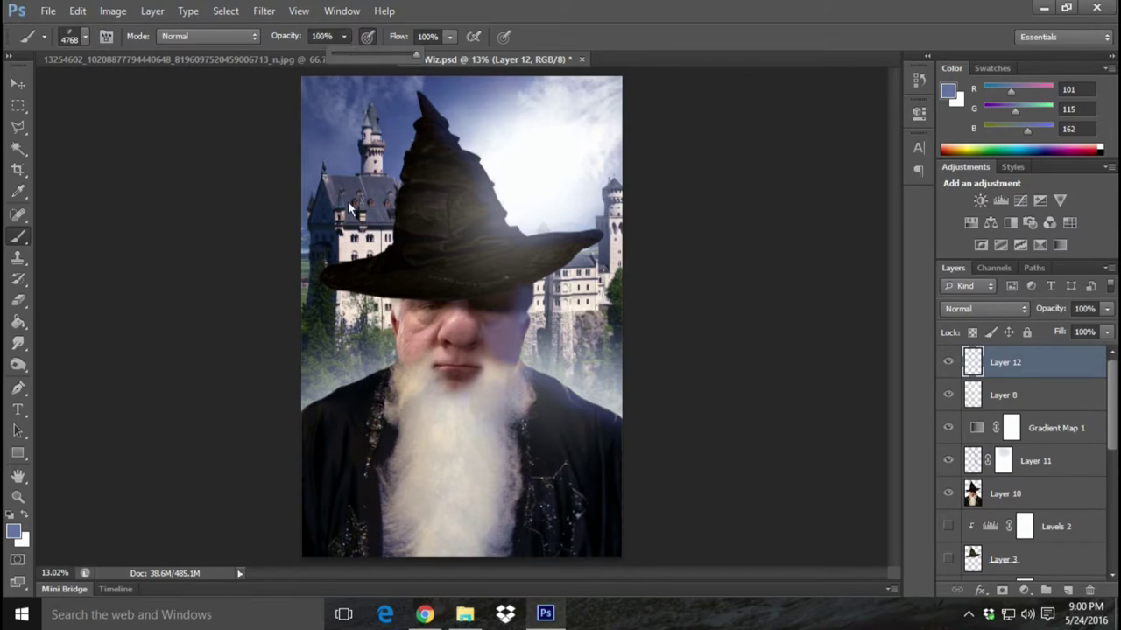
left_click(26, 515)
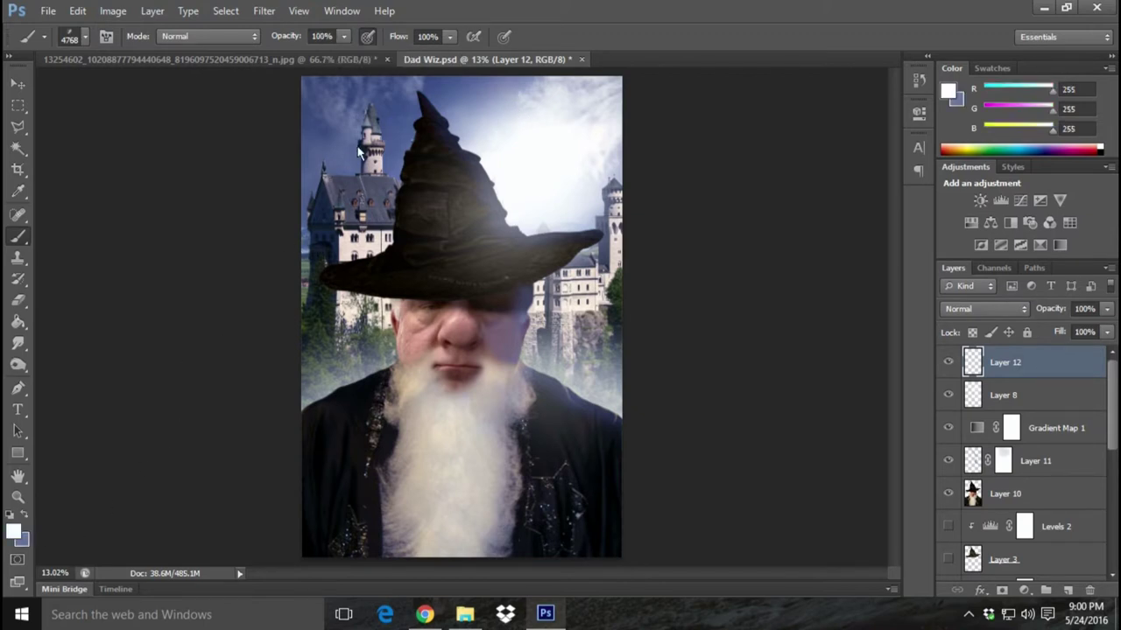
left_click(398, 333)
left_click(78, 10)
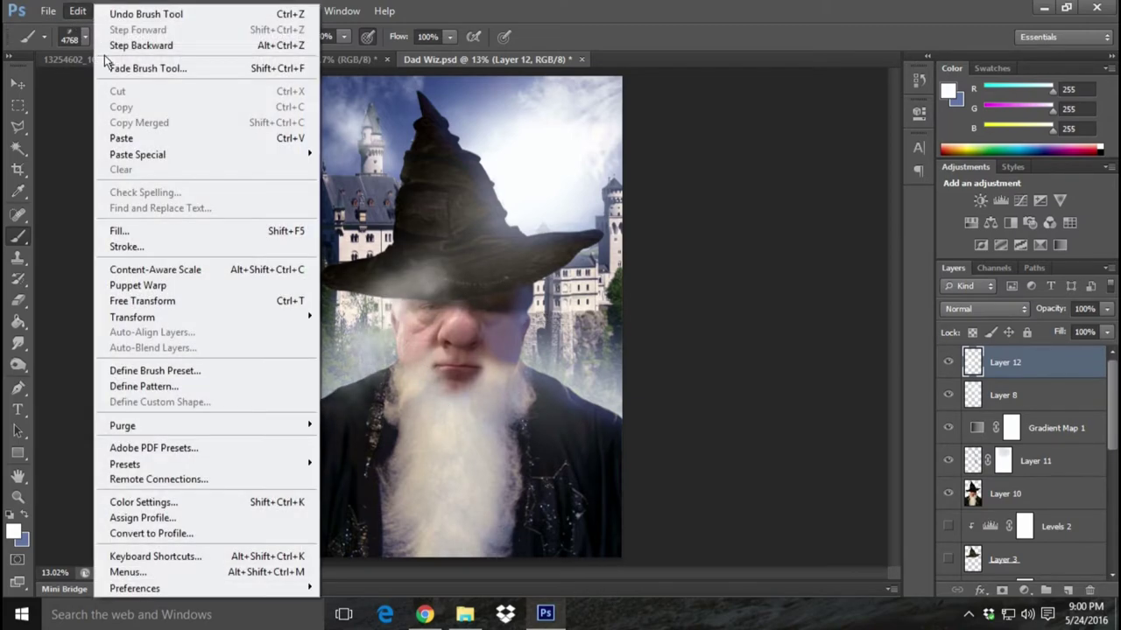
left_click(140, 43)
left_click(77, 10)
left_click(115, 48)
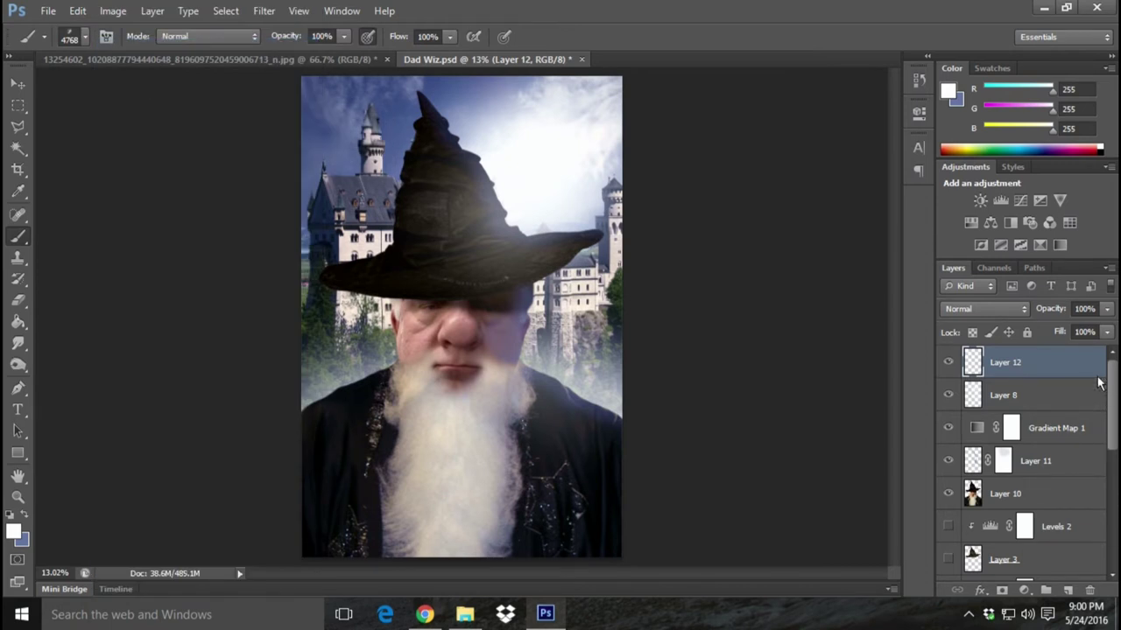
- Toggle Layer 9's fog to compare, then try and undo a mist dab at the lower left
left_click_drag(1107, 385, 1108, 534)
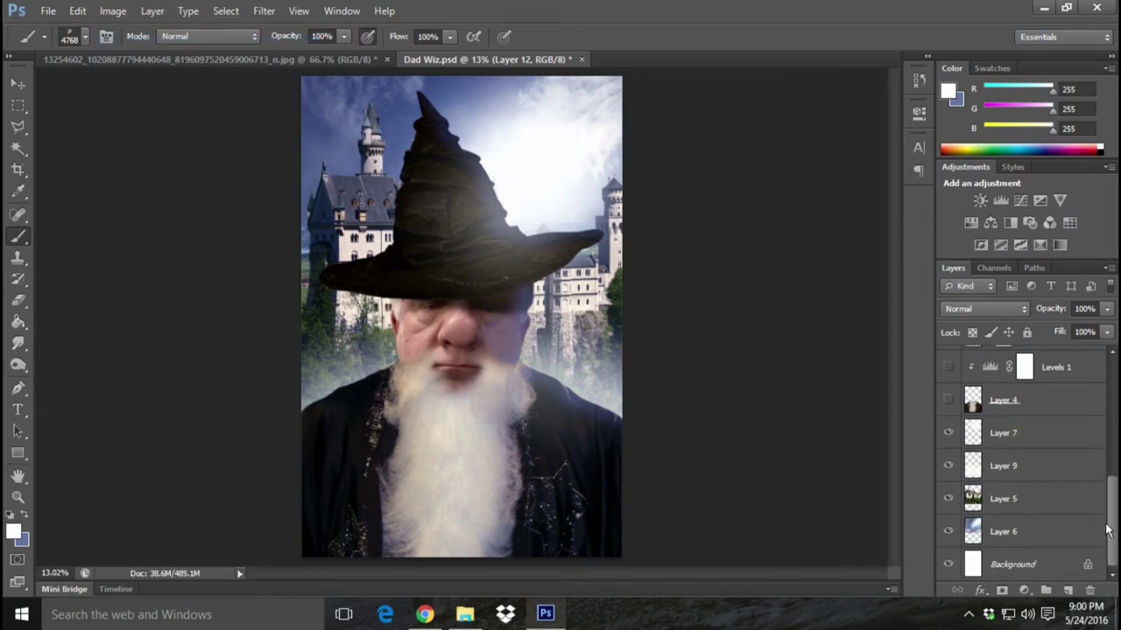
left_click(948, 466)
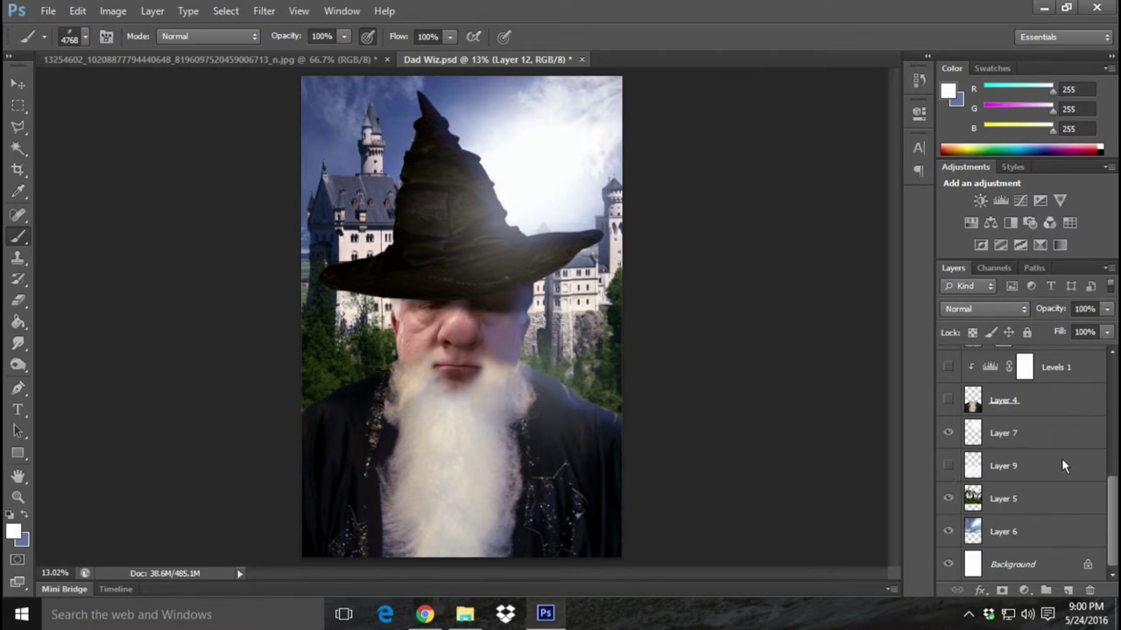
left_click(948, 466)
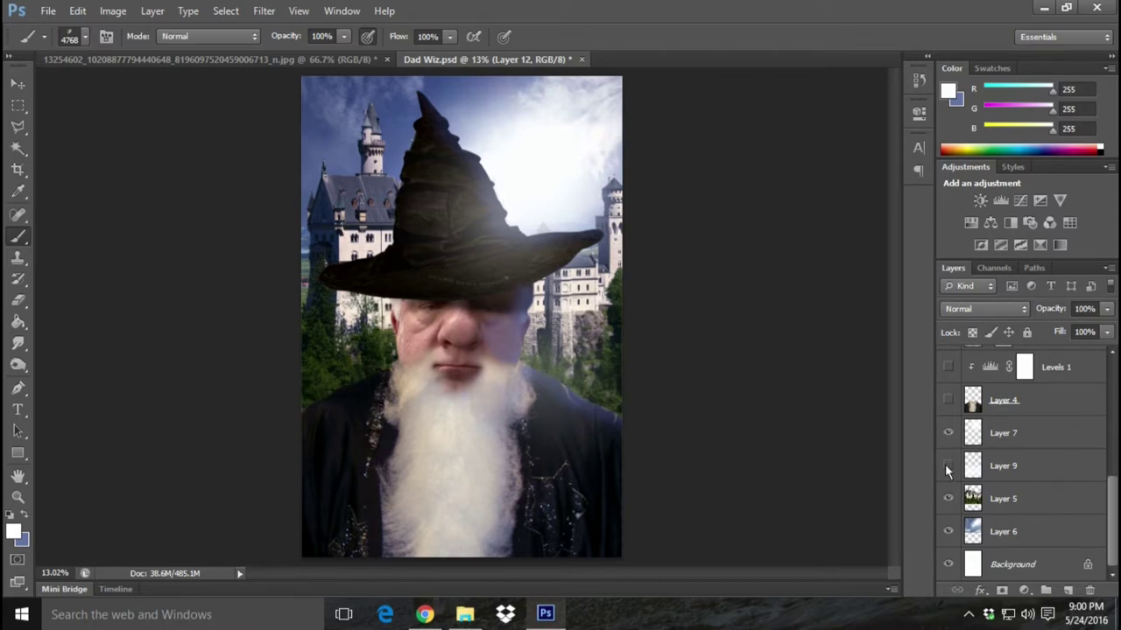
left_click(329, 392)
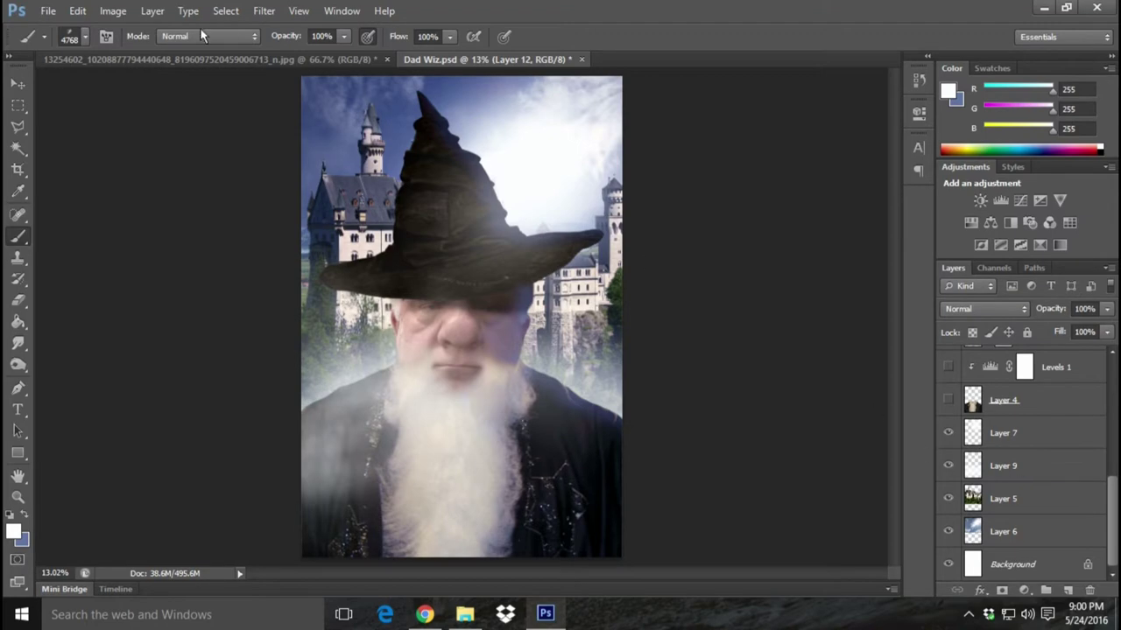
left_click(78, 10)
left_click(118, 48)
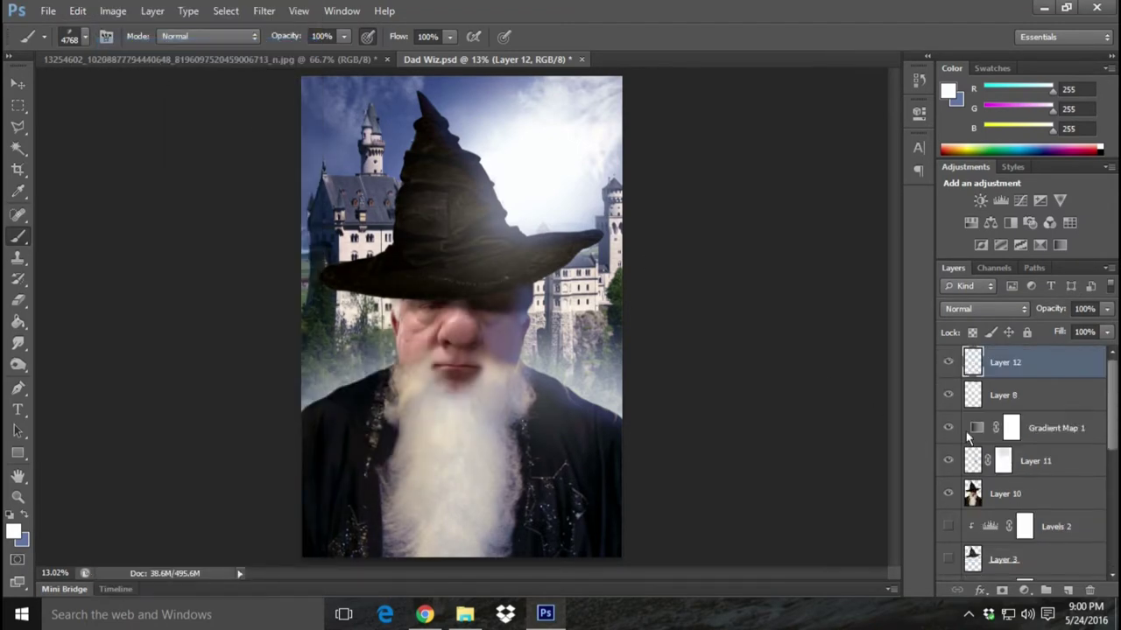
- Select Layer 9, try a mist stroke around the castle, and undo it
scroll(1094, 395, "down", 3)
scroll(1043, 482, "down", 2)
left_click(1042, 478)
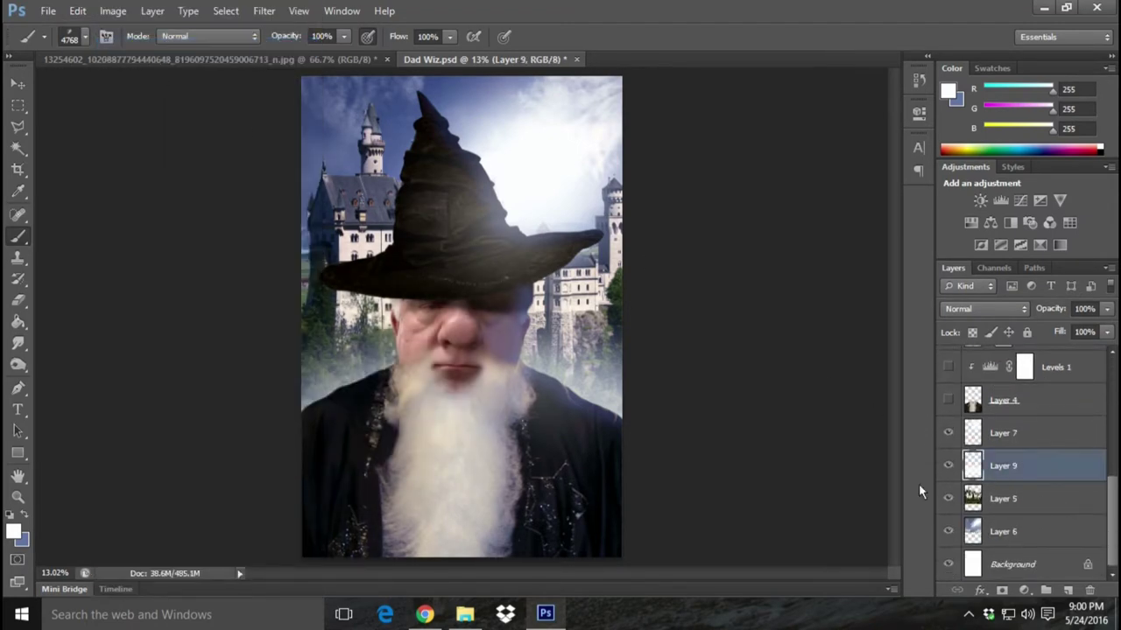
left_click(558, 385)
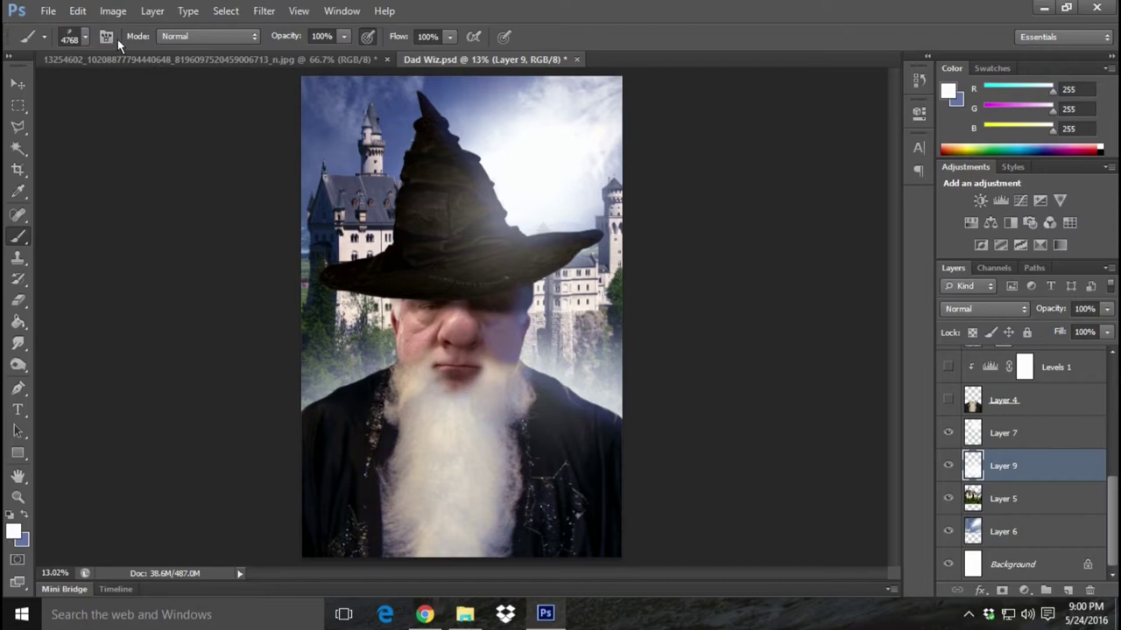
left_click(78, 10)
left_click(149, 46)
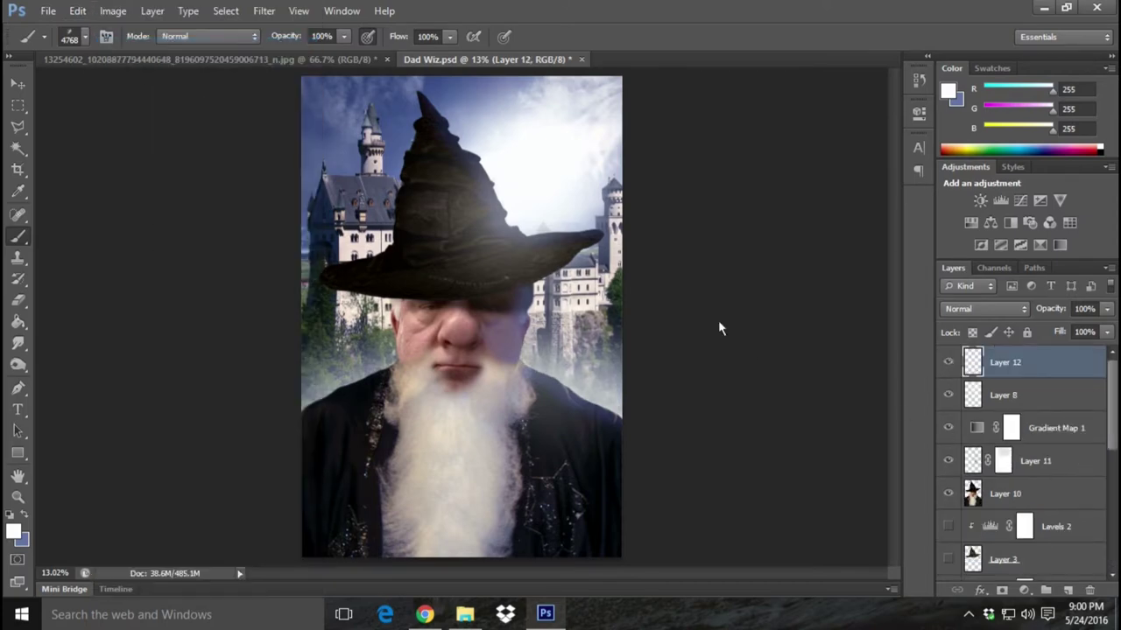
left_click(84, 37)
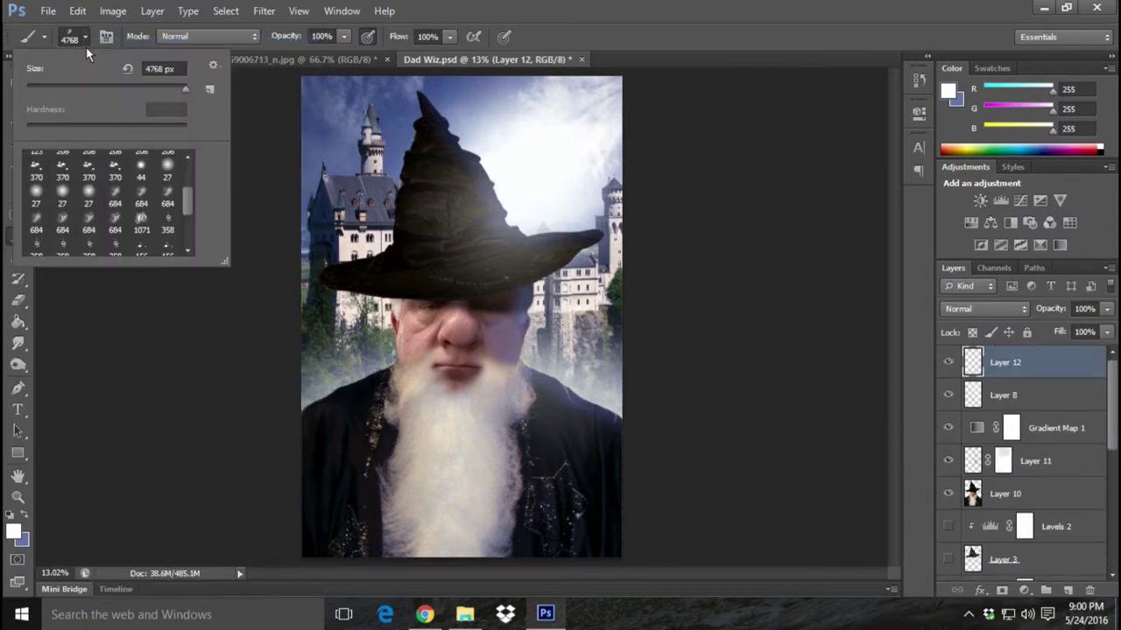
- Paint white wisps with the 445 px preset enlarged to 4304 px, then undo them
left_click_drag(192, 200, 189, 242)
left_click(115, 217)
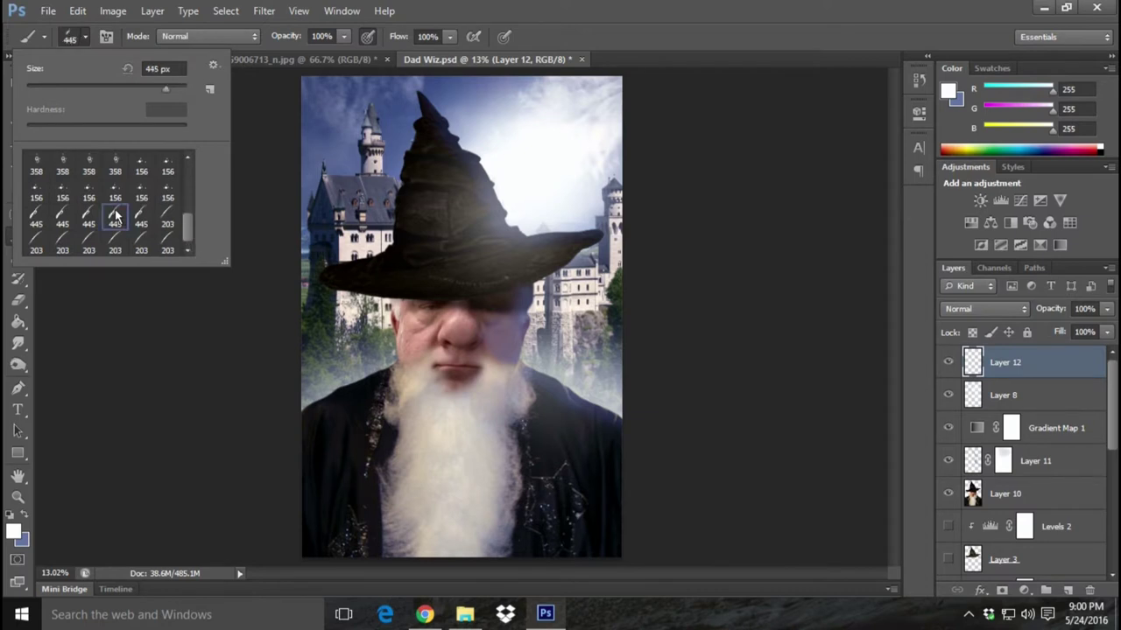
left_click(175, 86)
left_click(183, 88)
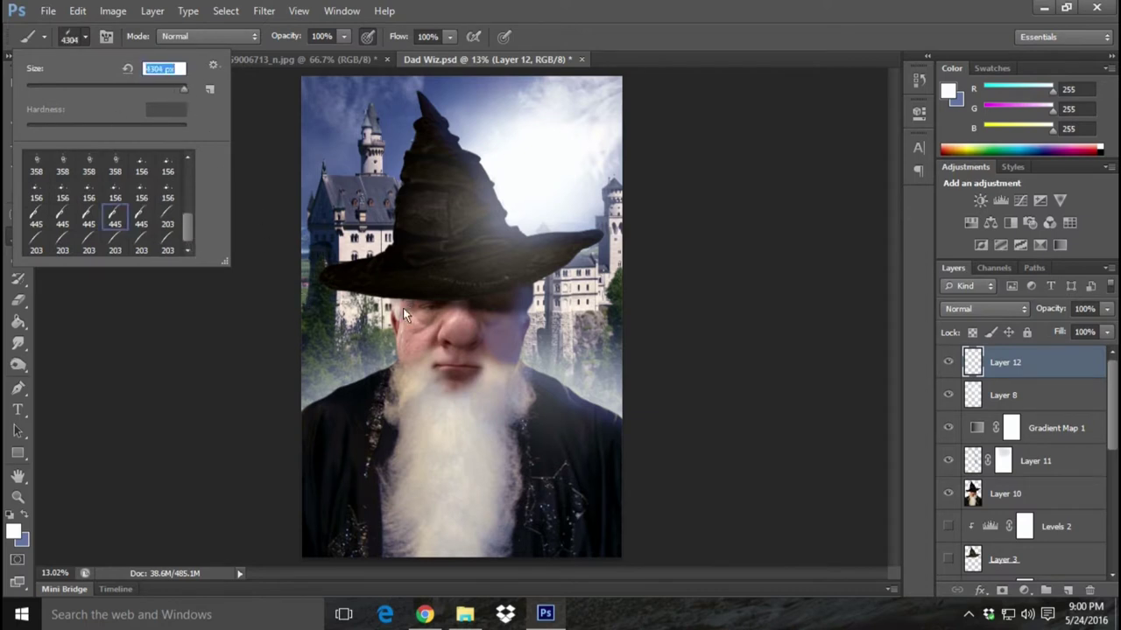
mouse_move(513, 353)
left_mouse_down()
mouse_move(581, 366)
mouse_move(525, 332)
left_mouse_up()
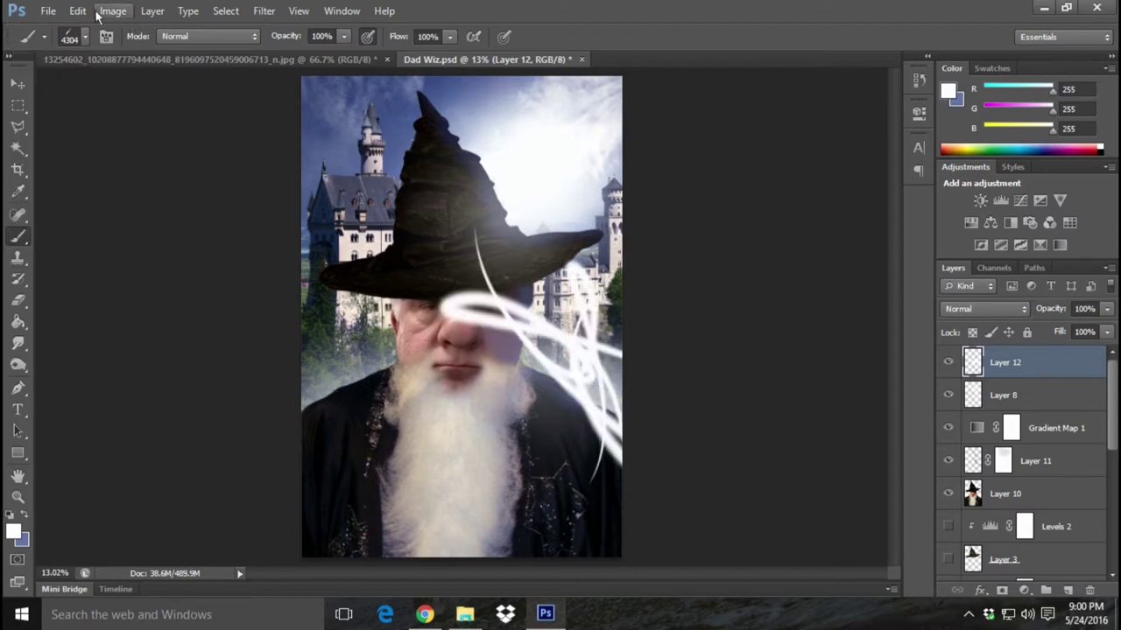
left_click(77, 10)
left_click(155, 42)
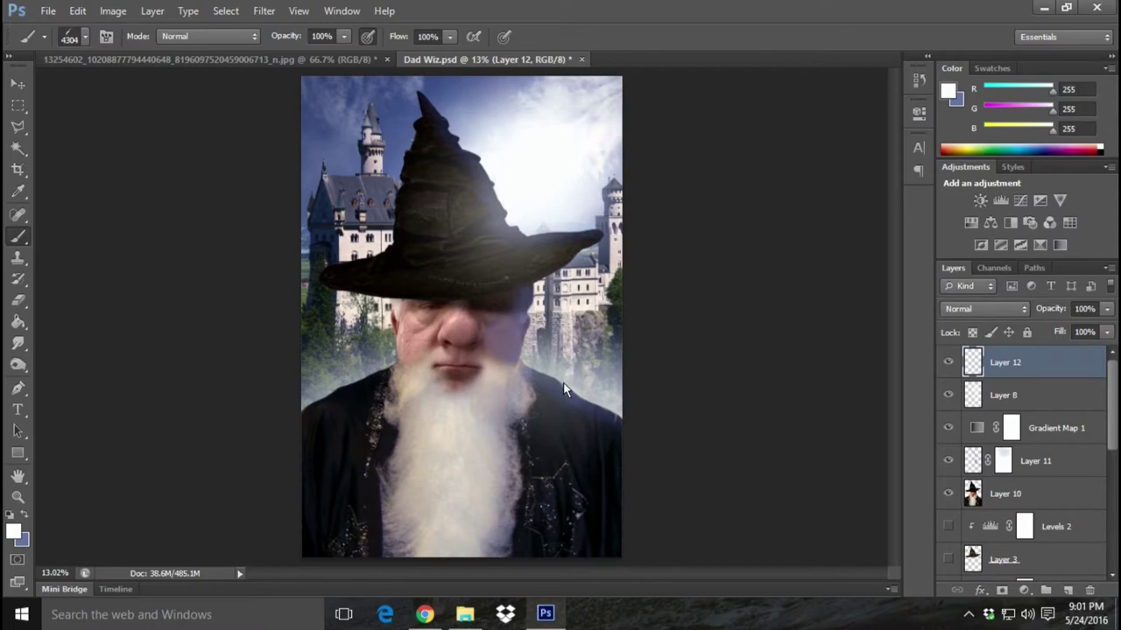
- Redo and then undo the white swirl across the face and beard
left_click(77, 11)
left_click(126, 16)
key("ctrl+z")
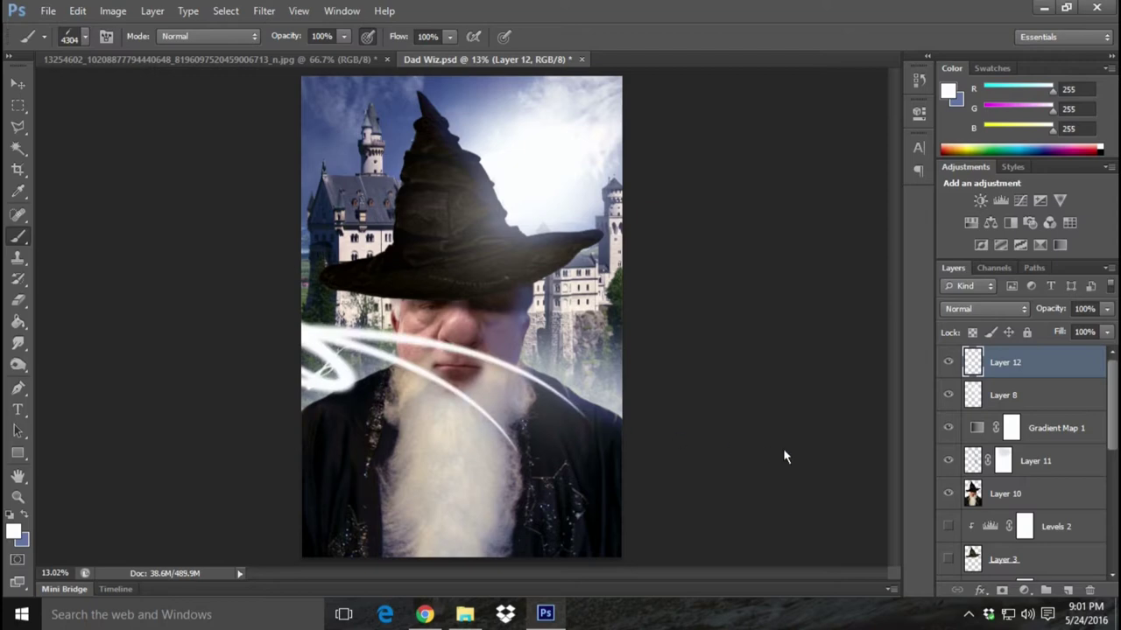
left_click(77, 11)
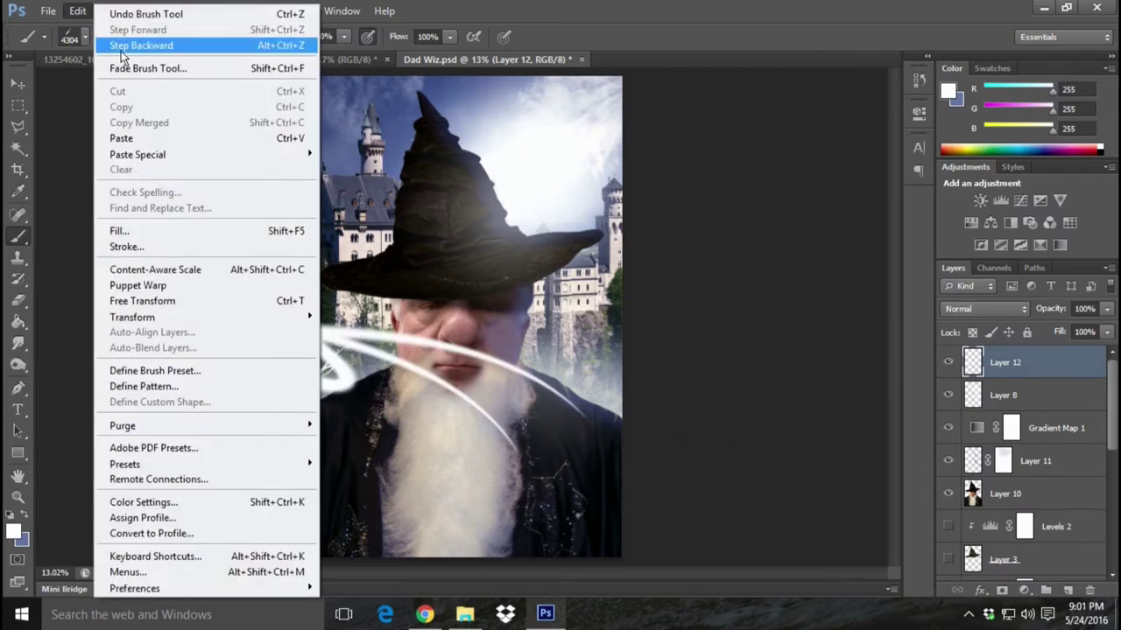
left_click(131, 45)
- Choose the 358 px sparkle preset, undo its robe stroke, and swap foreground/background colours
left_click(85, 37)
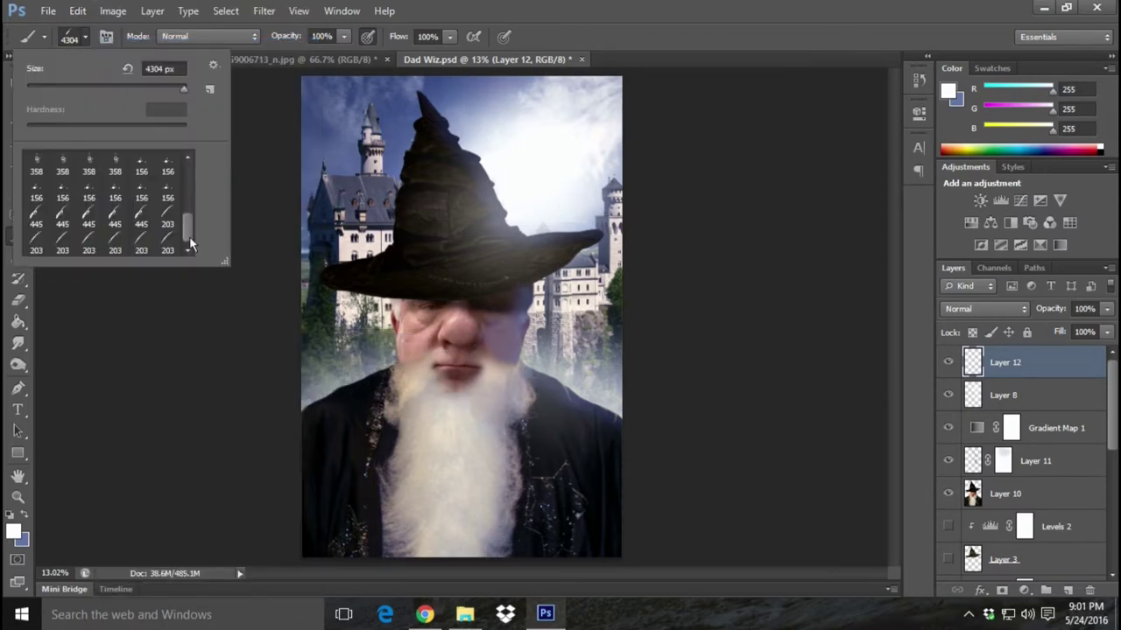
left_click(48, 172)
left_click(290, 376)
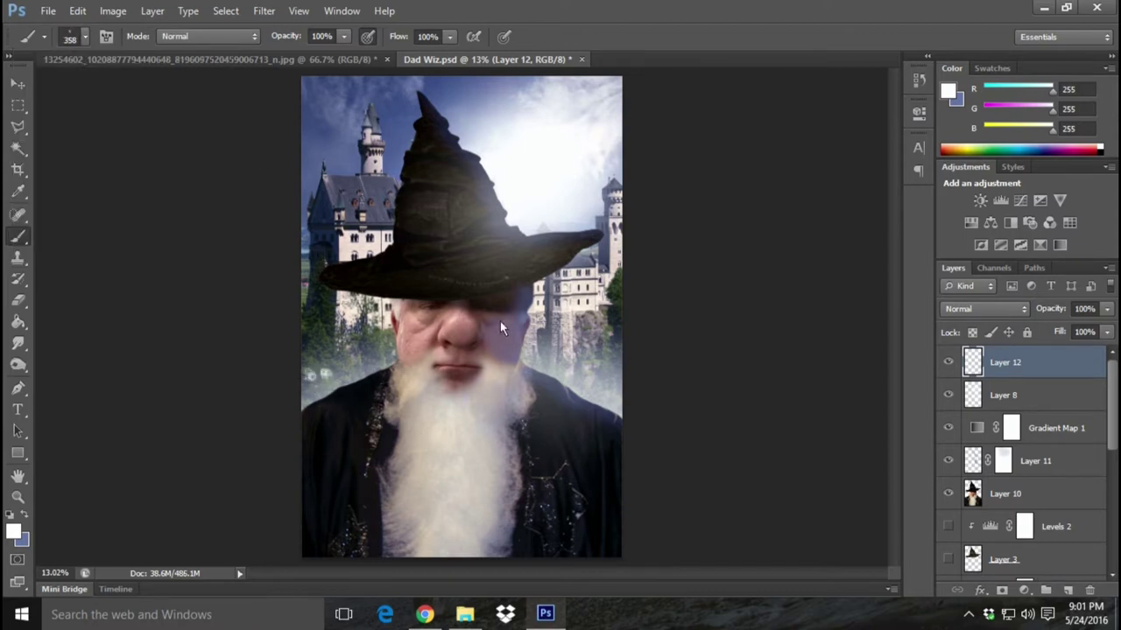
left_click(78, 10)
left_click(141, 45)
left_click(77, 10)
left_click(141, 45)
left_click(26, 515)
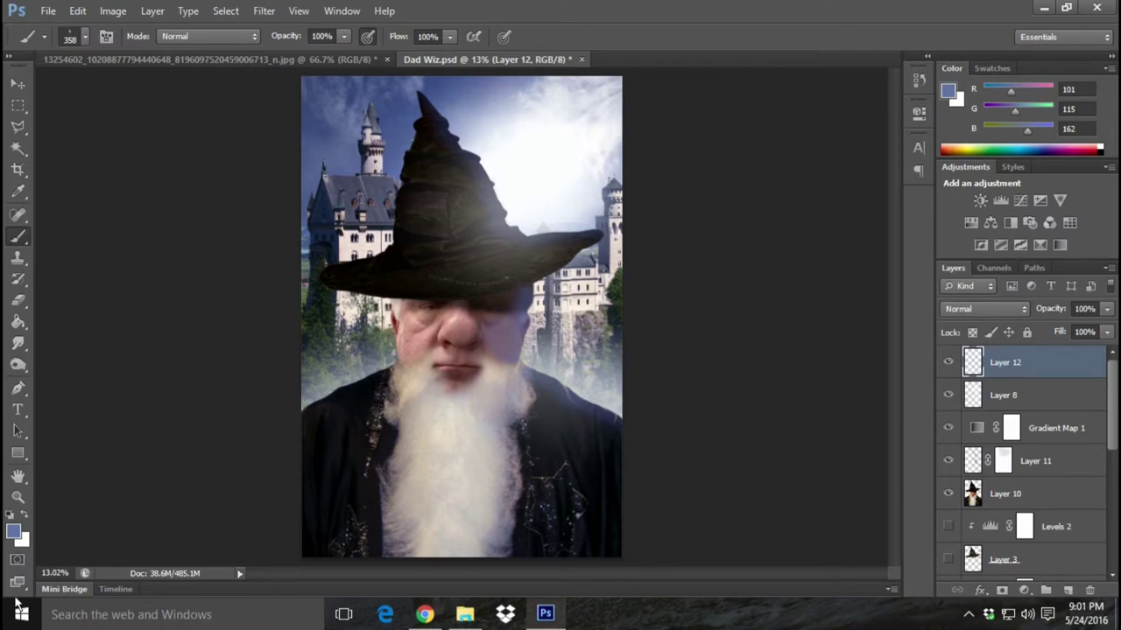
left_click(14, 530)
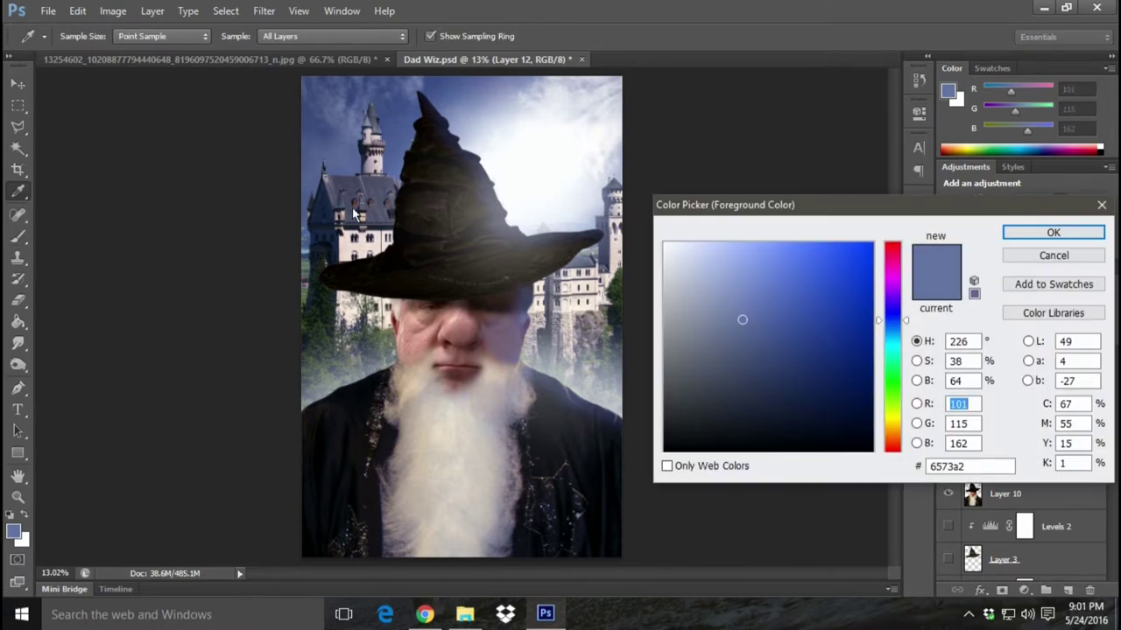
- Set the foreground colour to pale blue cbd9ff
left_click(444, 89)
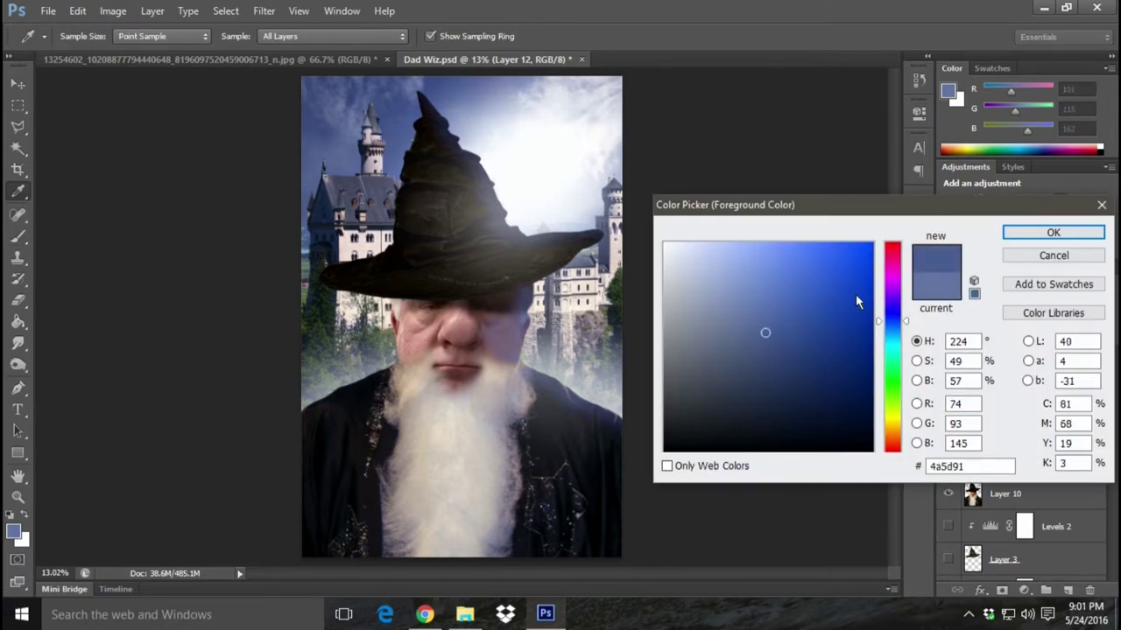
left_click_drag(762, 271, 765, 244)
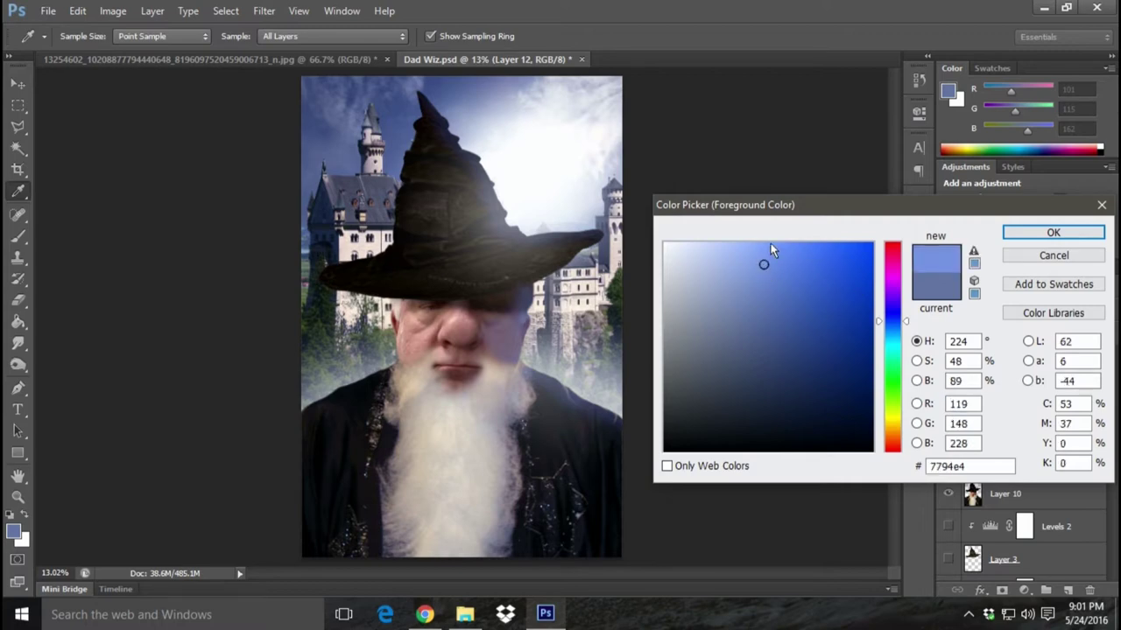
left_click_drag(721, 241, 707, 245)
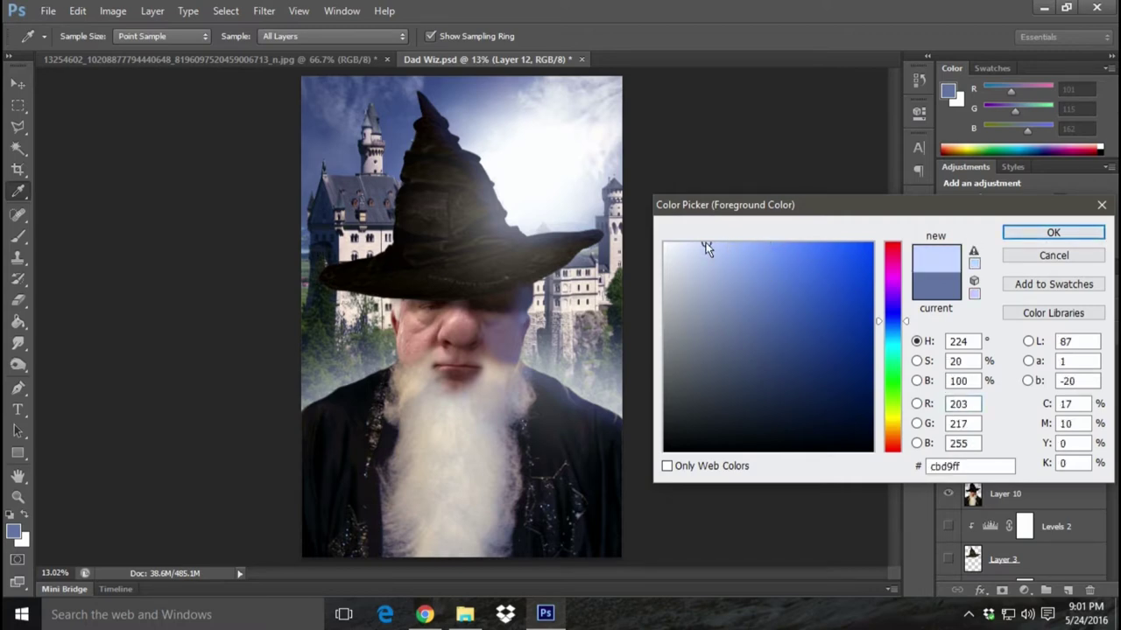
left_click(1082, 237)
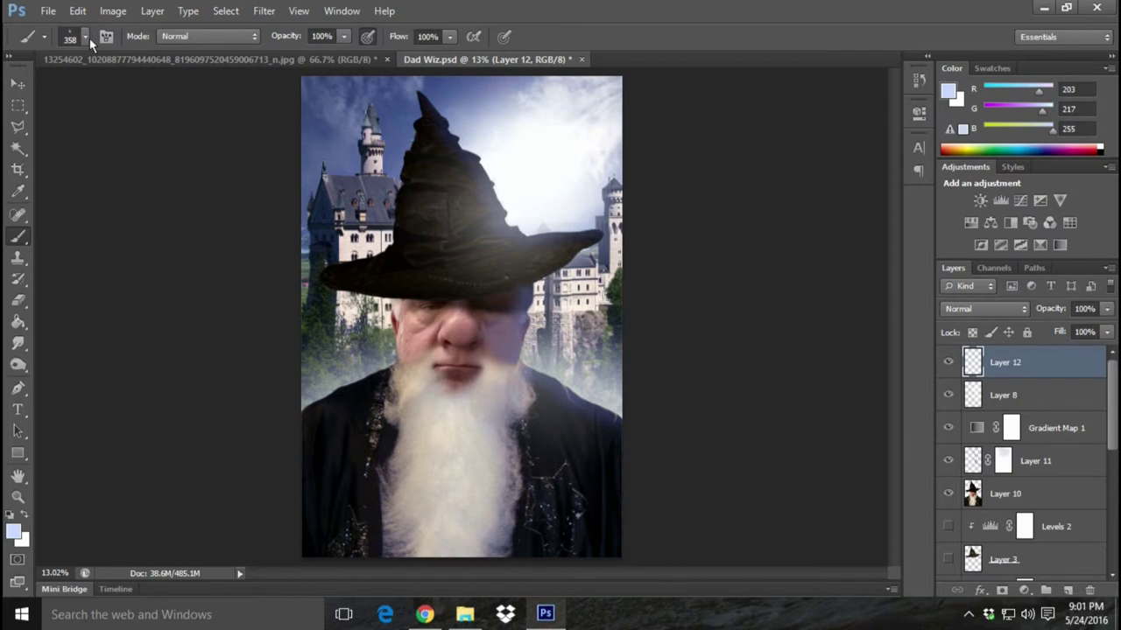
- Switch the brush to the 156 px sparkle preset
left_click(86, 38)
left_click(141, 166)
left_click(318, 384)
- Try a 2680 px sparkle dab on the image and undo it
left_click(77, 11)
left_click(79, 43)
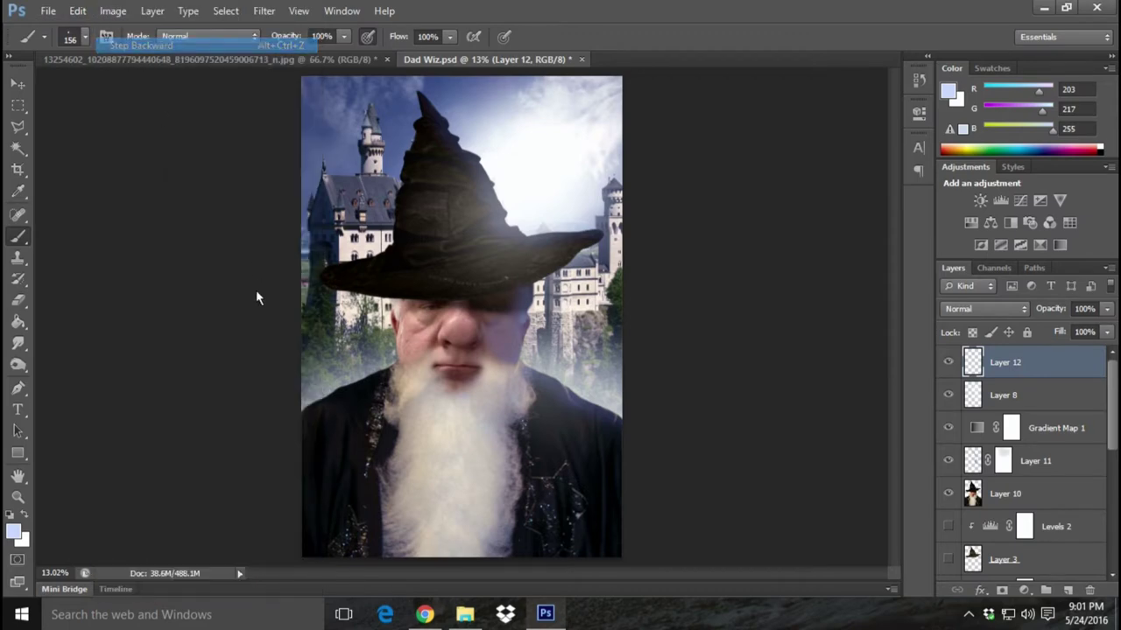
left_click(84, 38)
left_click_drag(176, 85, 179, 88)
left_click(331, 377)
left_click(76, 12)
left_click(81, 43)
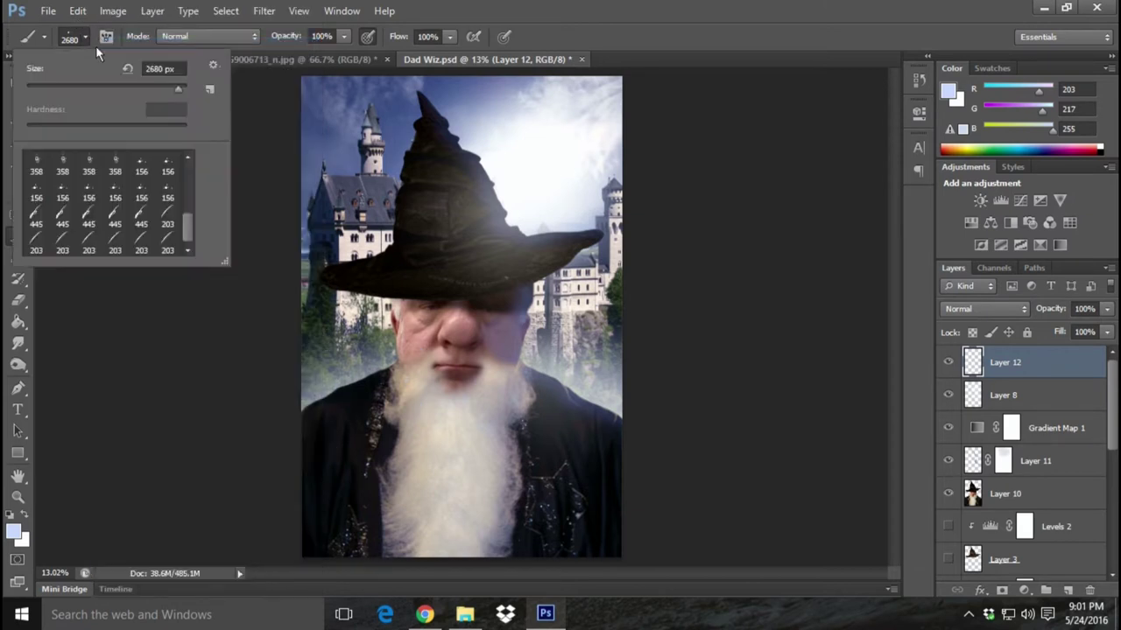
- Try a 246 px sparkle trail down the robe with the 156 px preset, then undo it
left_click(142, 170)
left_click(149, 88)
left_click(337, 389)
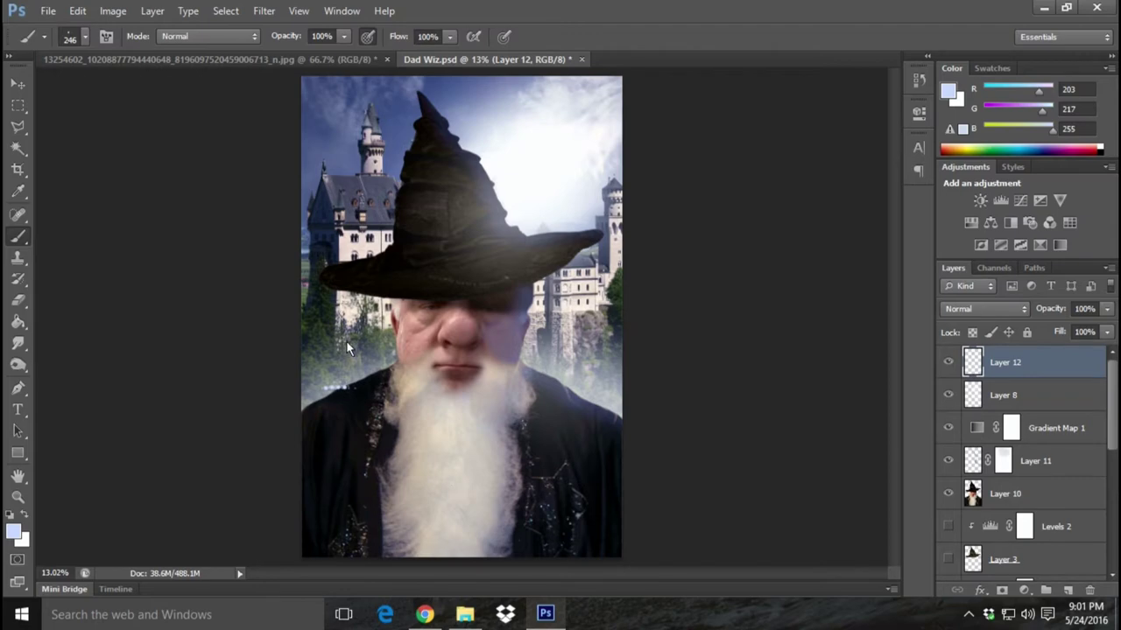
left_click_drag(346, 347, 375, 506)
left_click(77, 10)
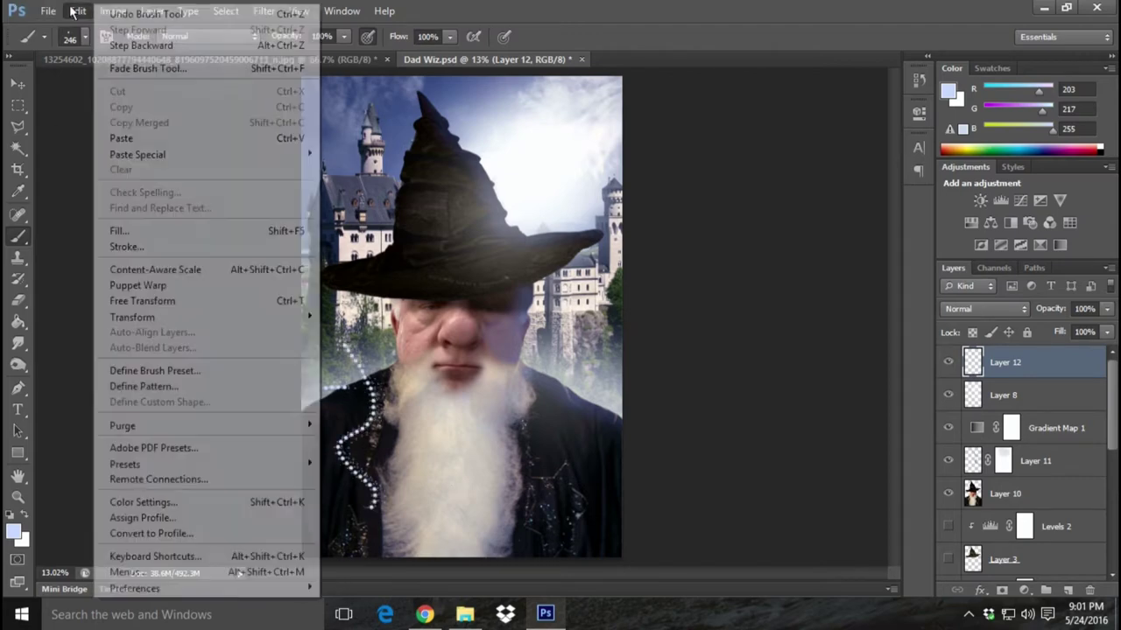
left_click(132, 45)
left_click(77, 10)
left_click(110, 46)
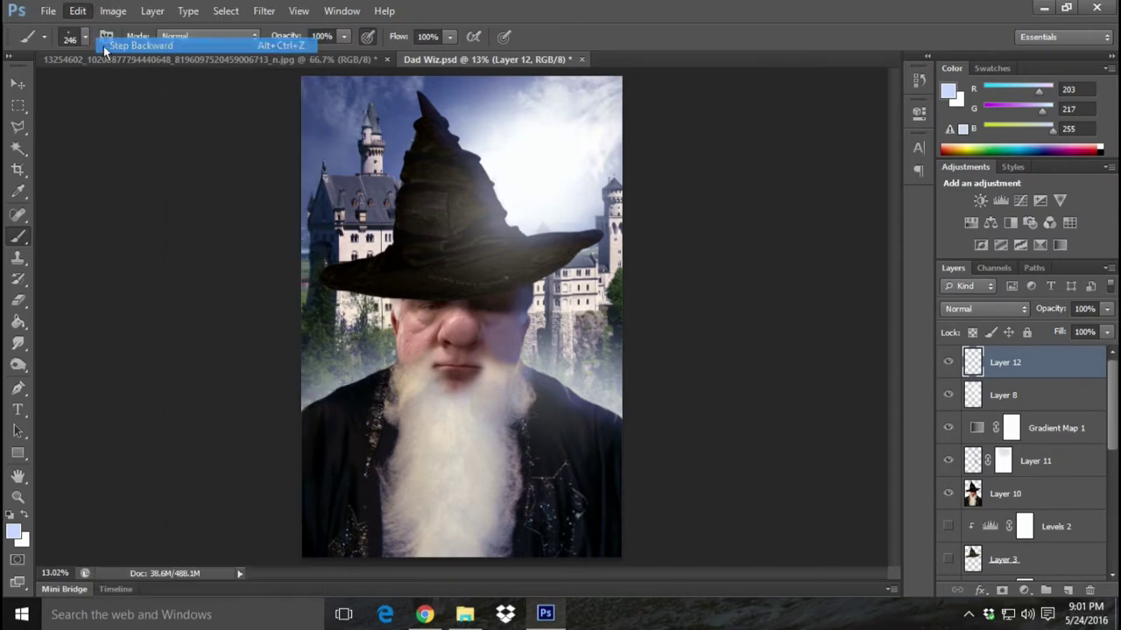
- Switch to the 358 px preset and dab sparkles on the left side and robe's right edge
left_click(174, 197)
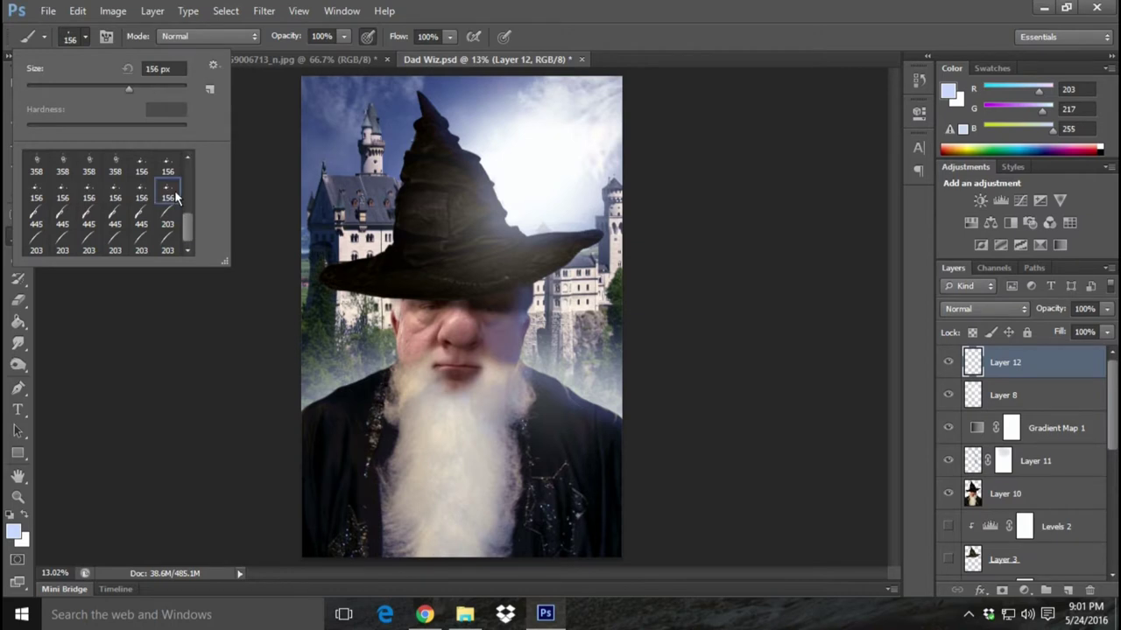
left_click_drag(142, 87, 184, 87)
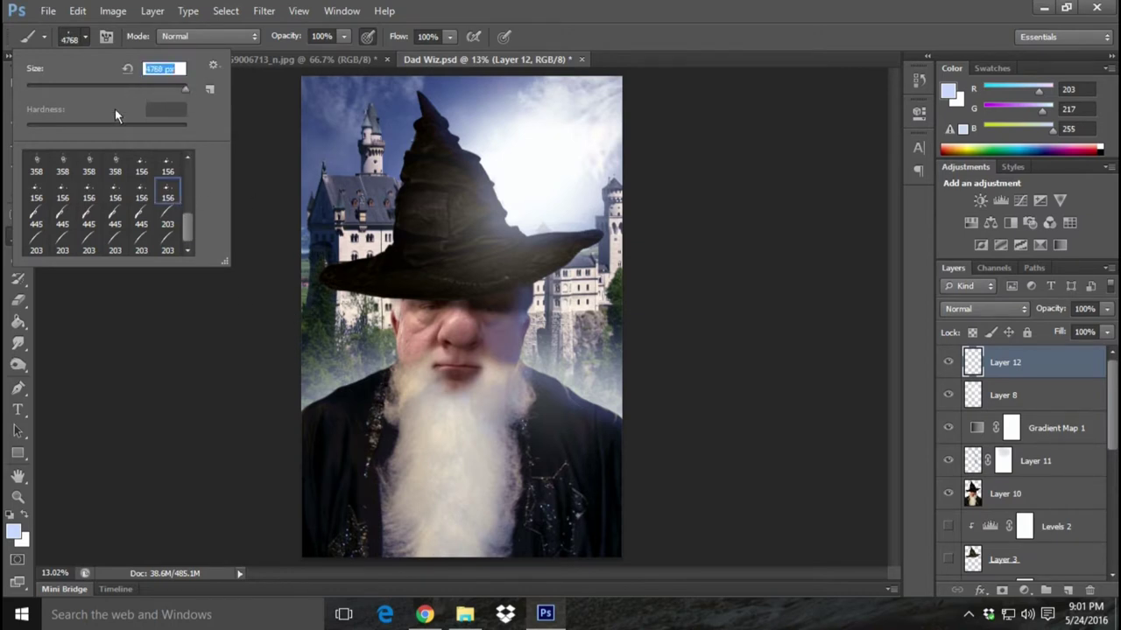
left_click(165, 84)
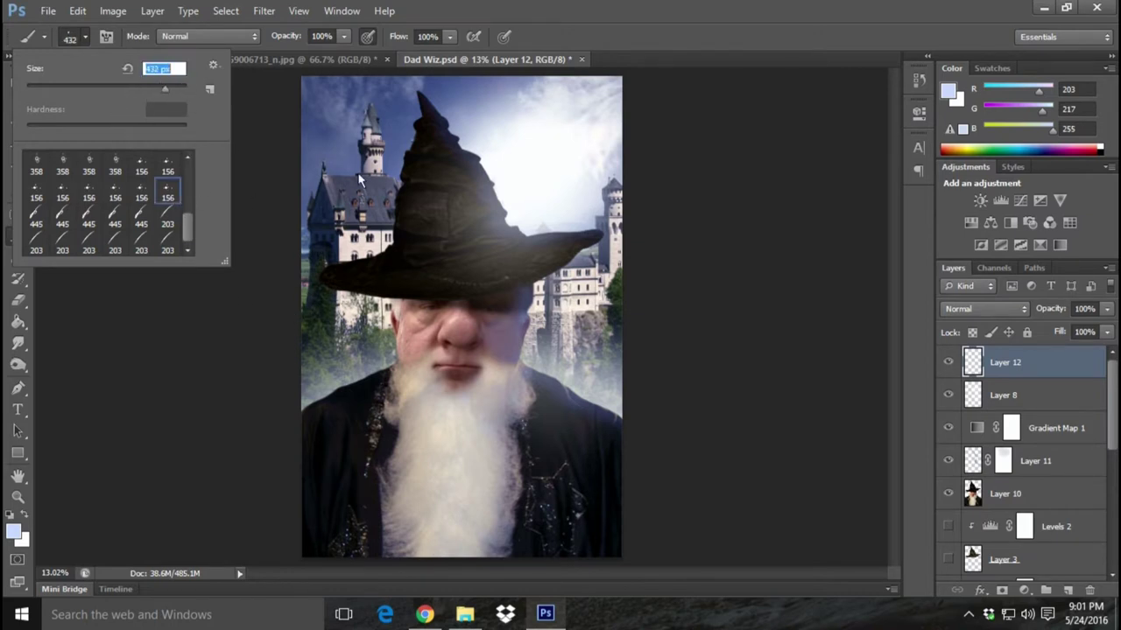
left_click(114, 164)
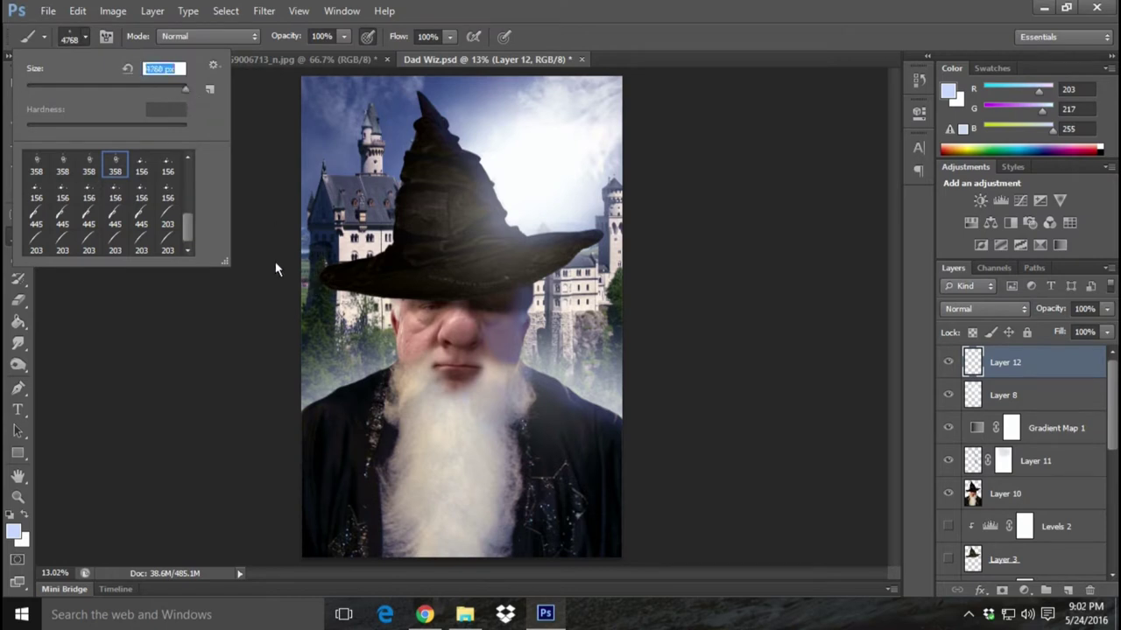
left_click(316, 387)
left_click(633, 483)
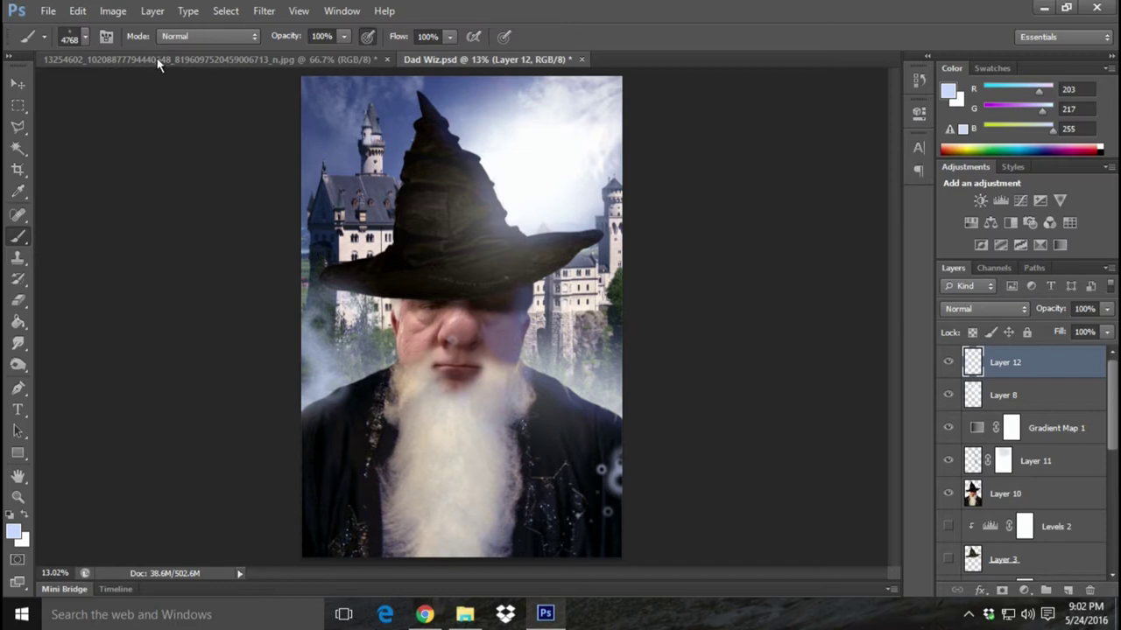
- Try and undo a 445 px stamp and a 1753 px stroke at the lower left
left_click(85, 38)
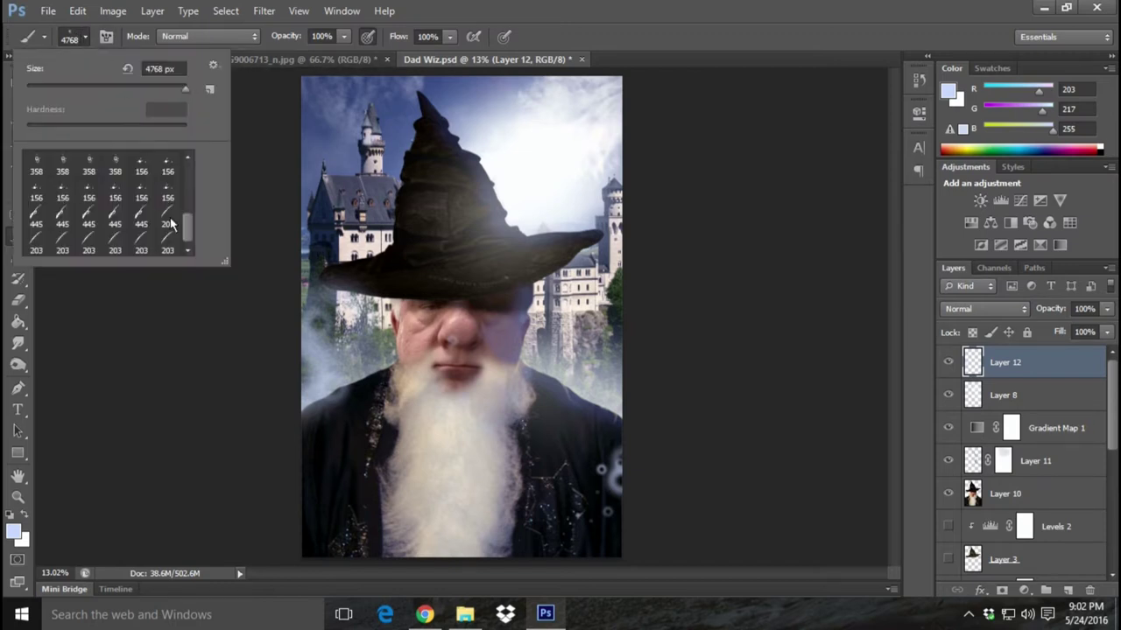
left_click(37, 221)
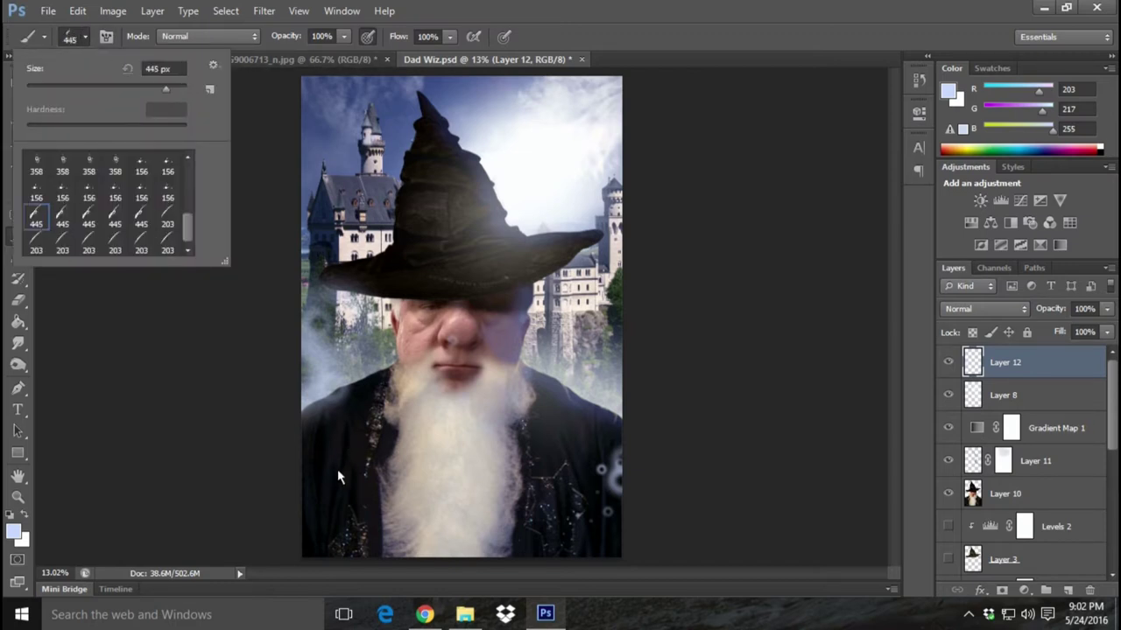
left_click(349, 556)
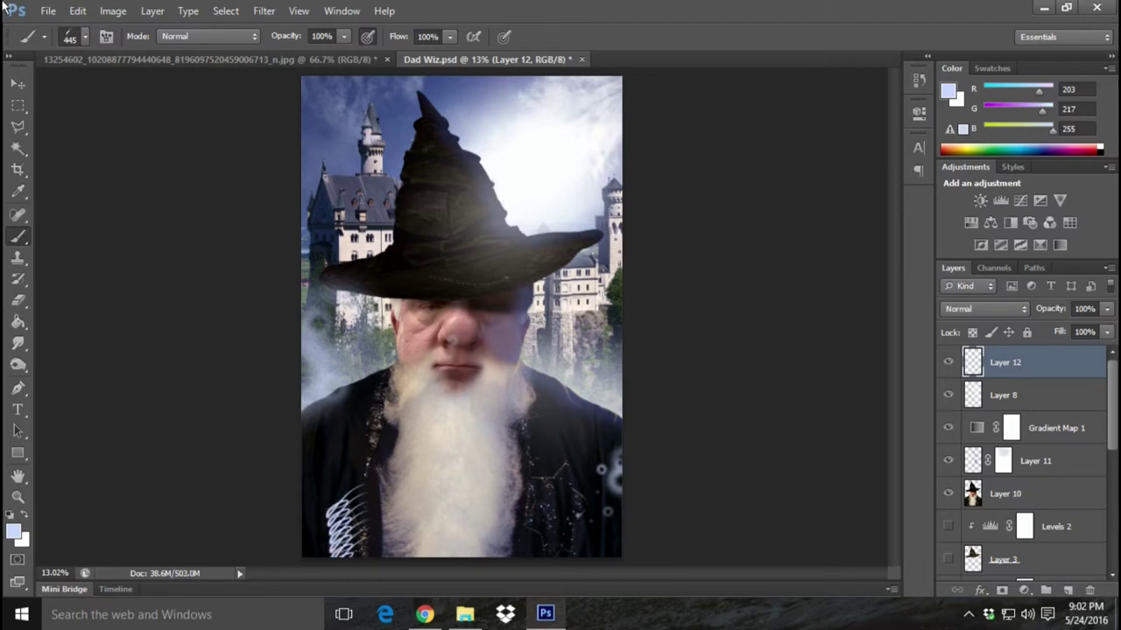
left_click(78, 10)
left_click(140, 46)
left_click(78, 36)
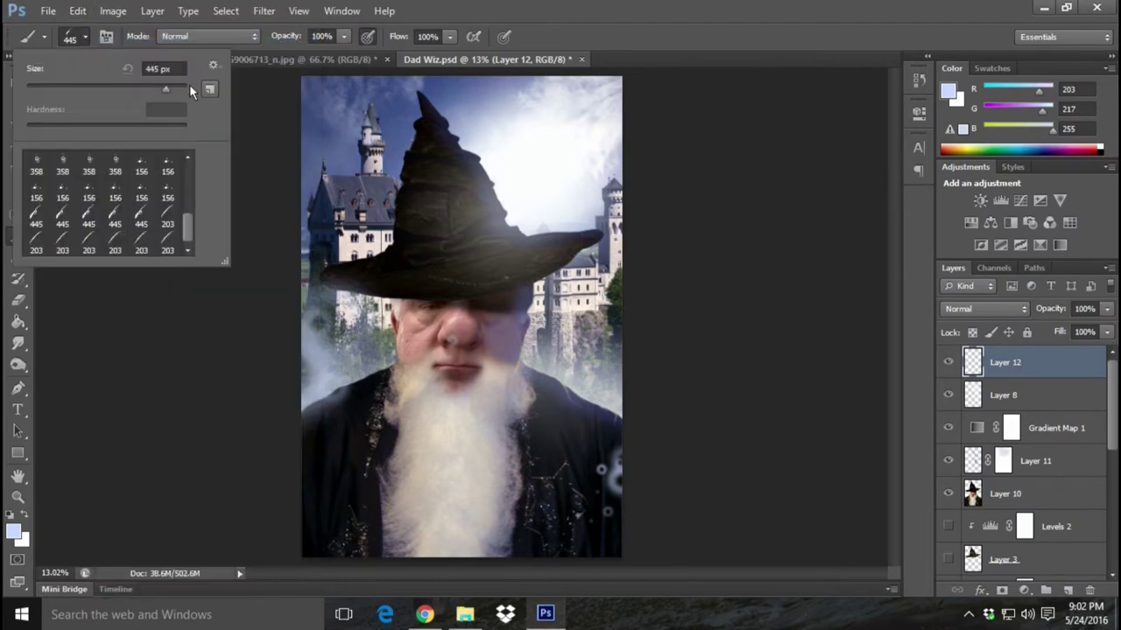
left_click_drag(173, 87, 182, 88)
left_click_drag(360, 479, 420, 472)
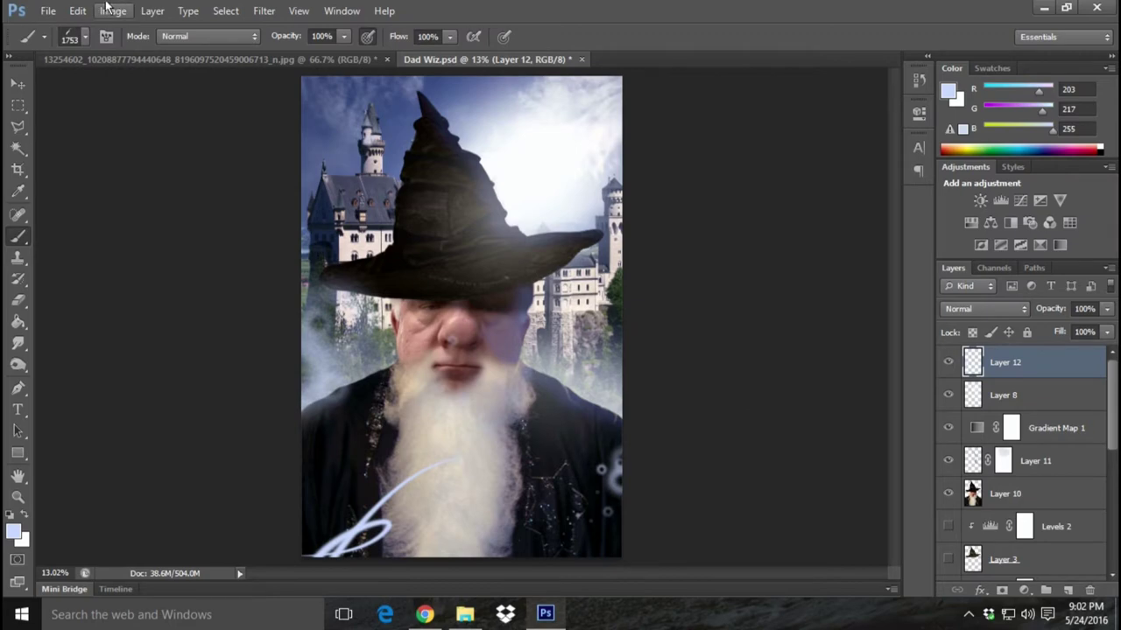
left_click(77, 11)
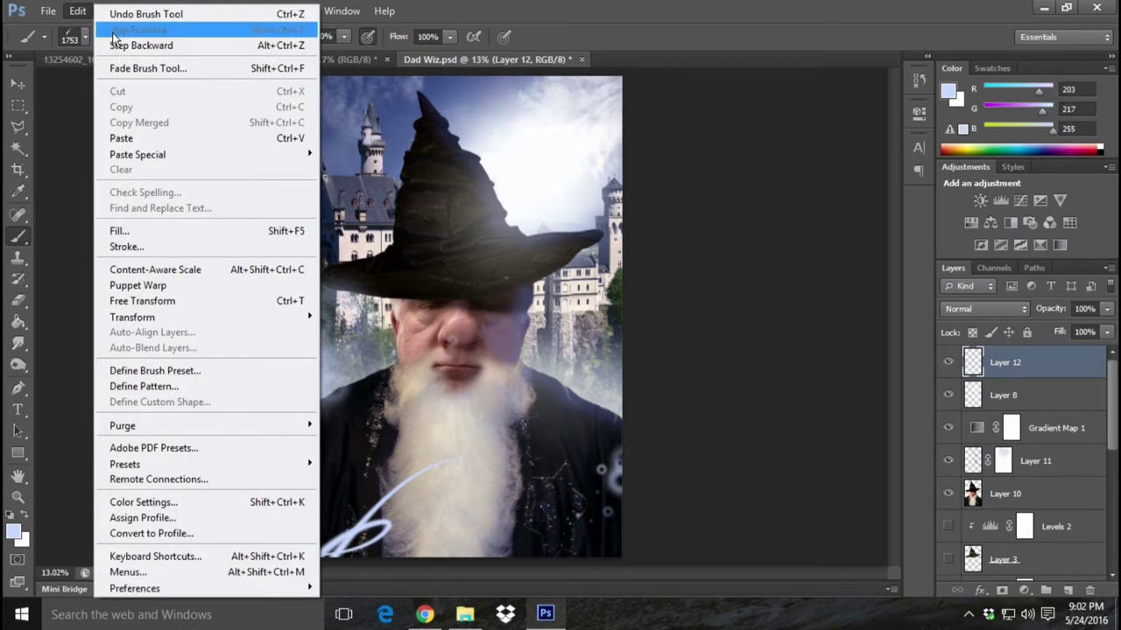
left_click(126, 42)
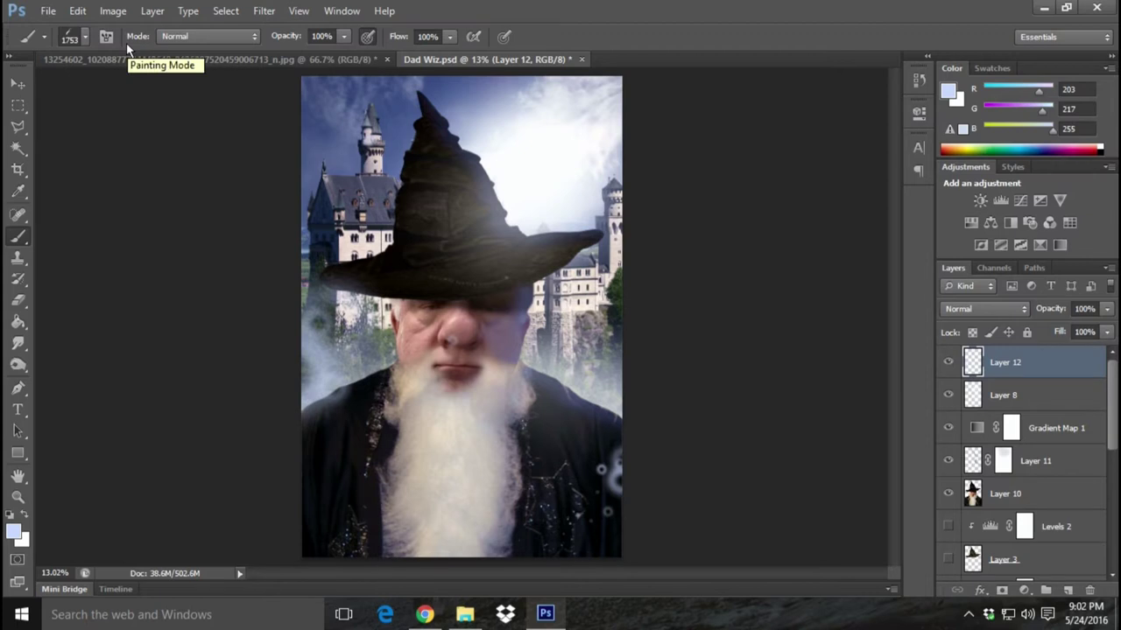
- Stamp 1289 px bokeh sparkles at the lower-left corner, right edge and robe
left_click(82, 36)
left_click(37, 163)
left_click_drag(168, 94, 173, 93)
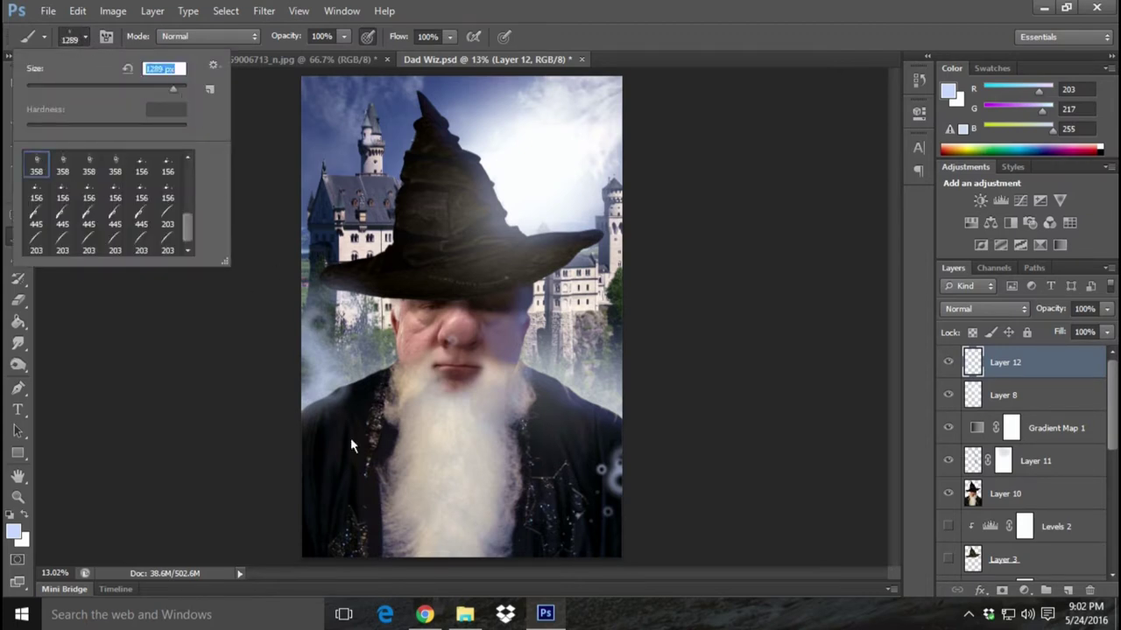
left_click(325, 553)
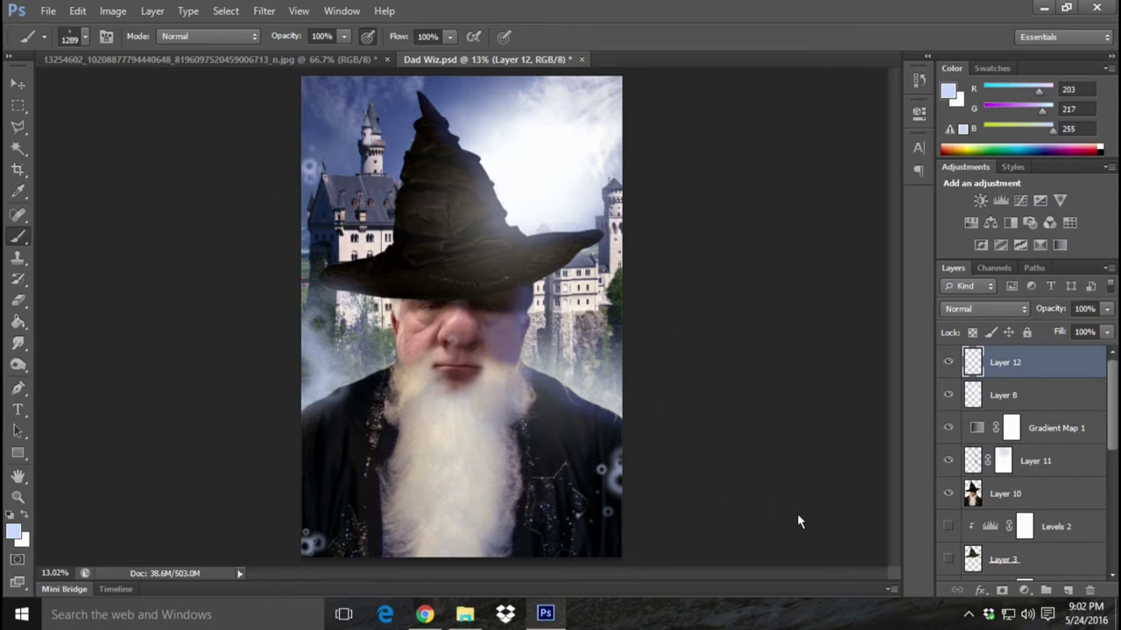
left_click(596, 365)
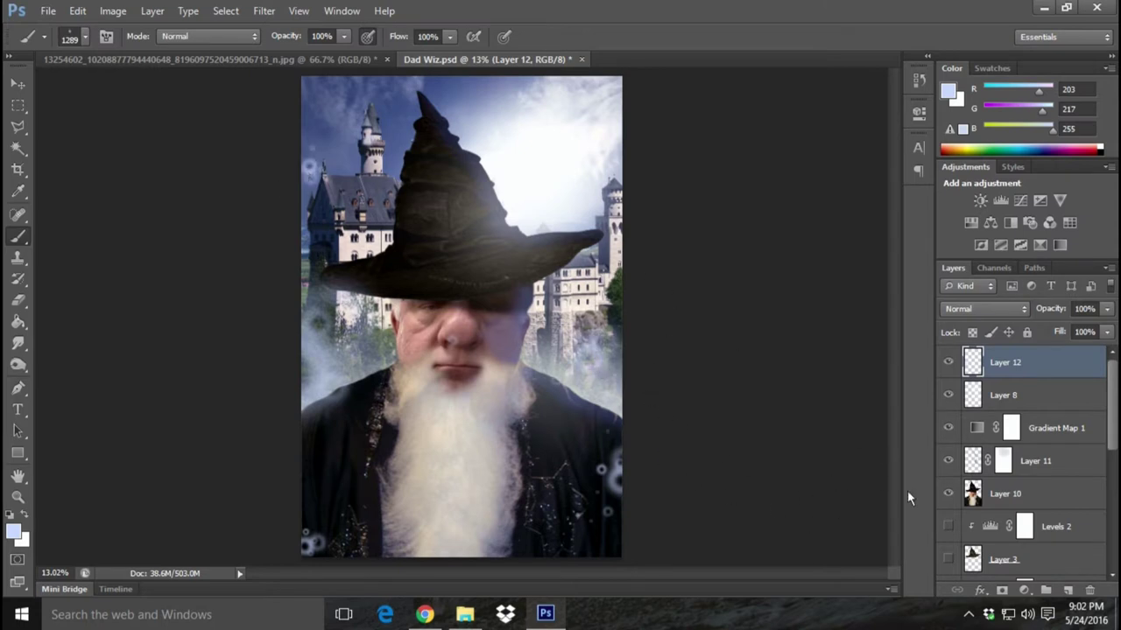
left_click(386, 431)
- Add a layer mask to Layer 12 and reset brushes to default, choosing a large soft round brush
left_click(1001, 590)
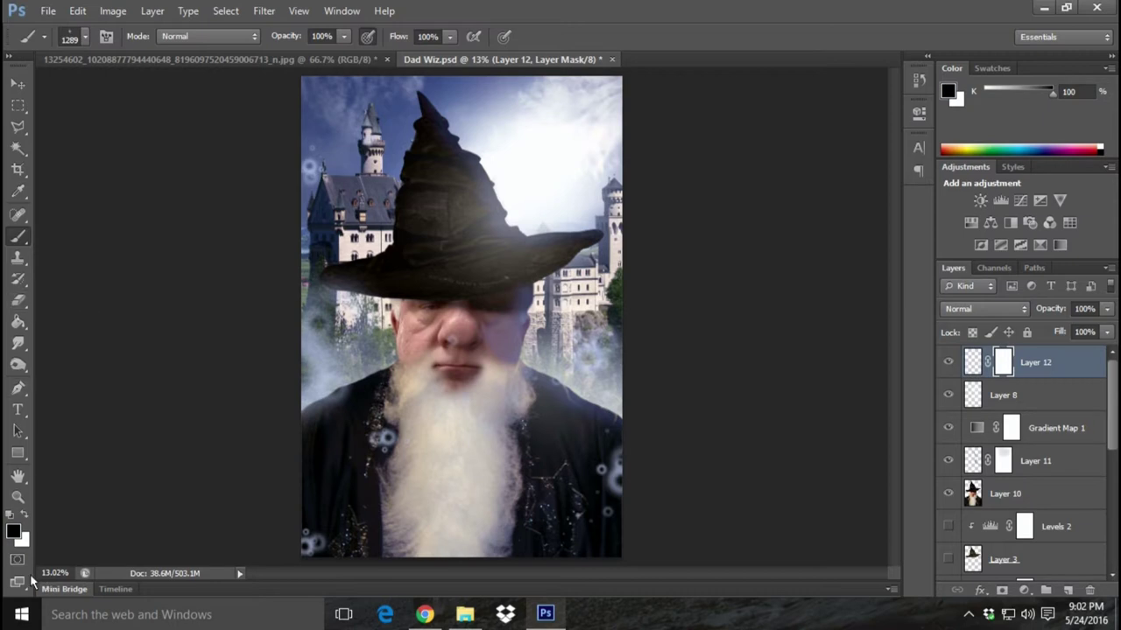
left_click(86, 36)
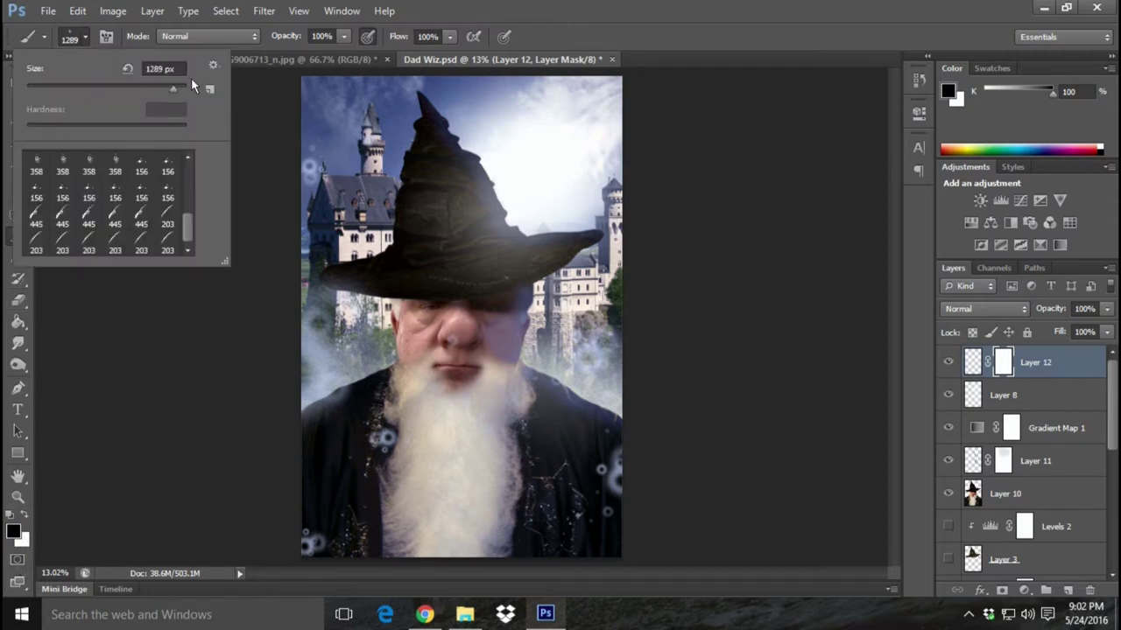
left_click(215, 65)
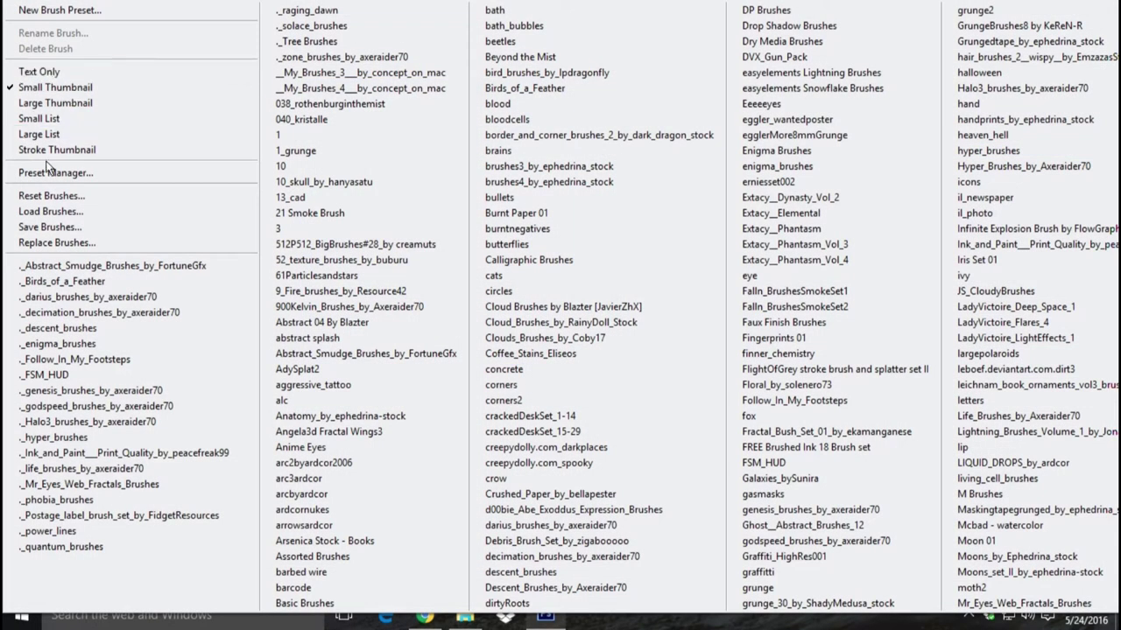
left_click(59, 198)
left_click(472, 241)
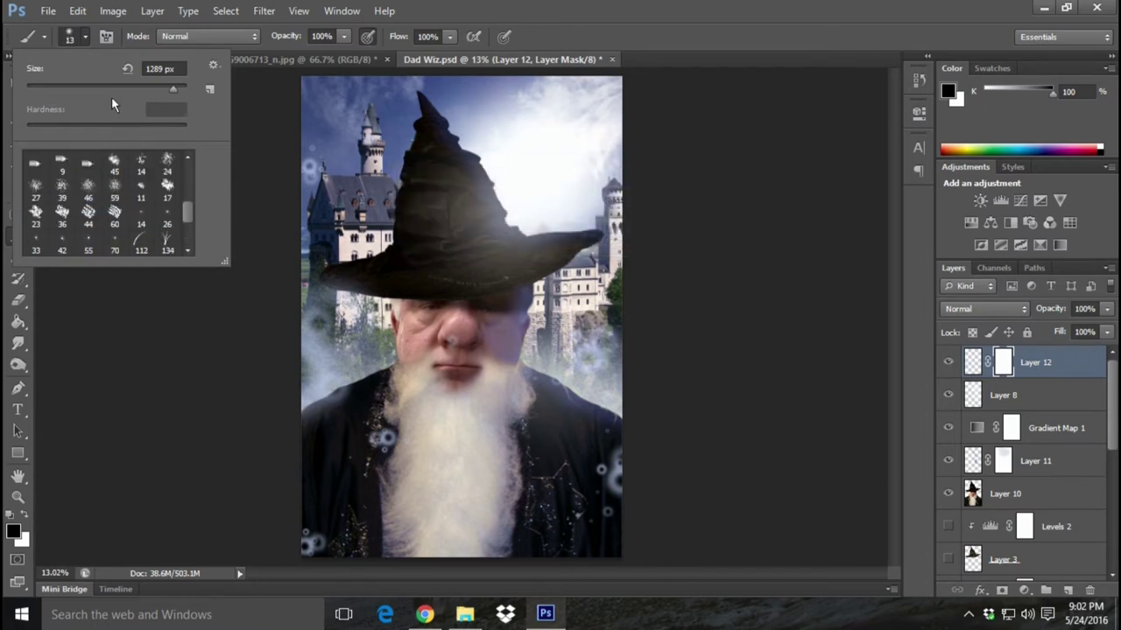
left_click_drag(187, 210, 195, 159)
left_click(35, 164)
left_click_drag(35, 86, 175, 87)
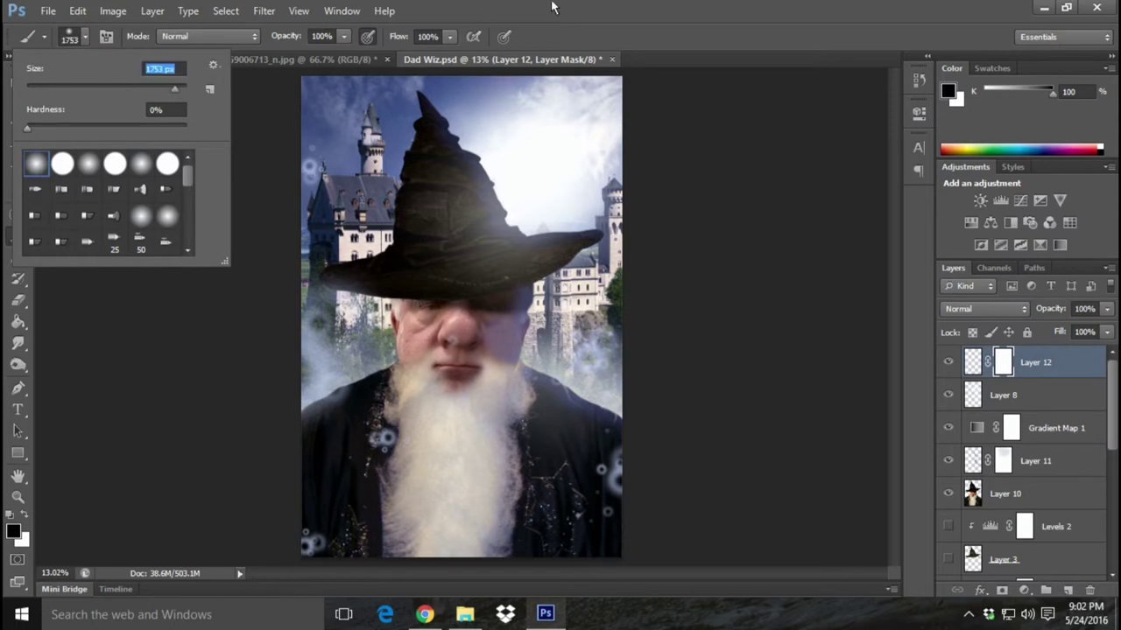
key("Return")
- Paint black on the mask over the wizard's face with a 504 px soft brush
left_click(459, 346)
left_click(77, 11)
left_click(123, 43)
left_click(81, 11)
left_click(122, 41)
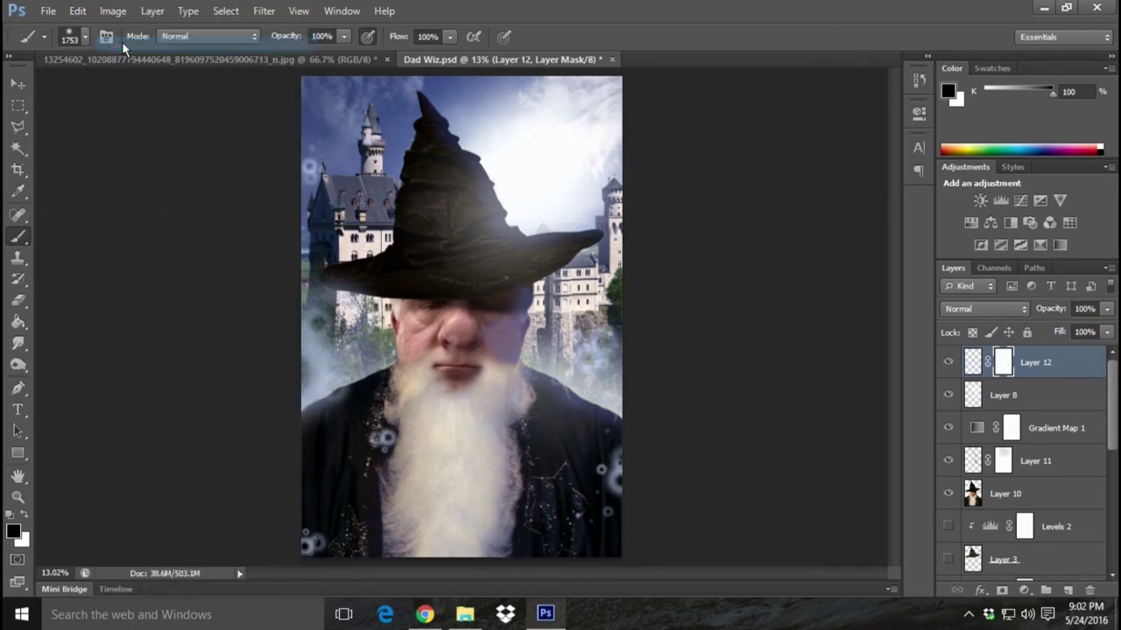
left_click(79, 35)
left_click_drag(169, 87, 140, 88)
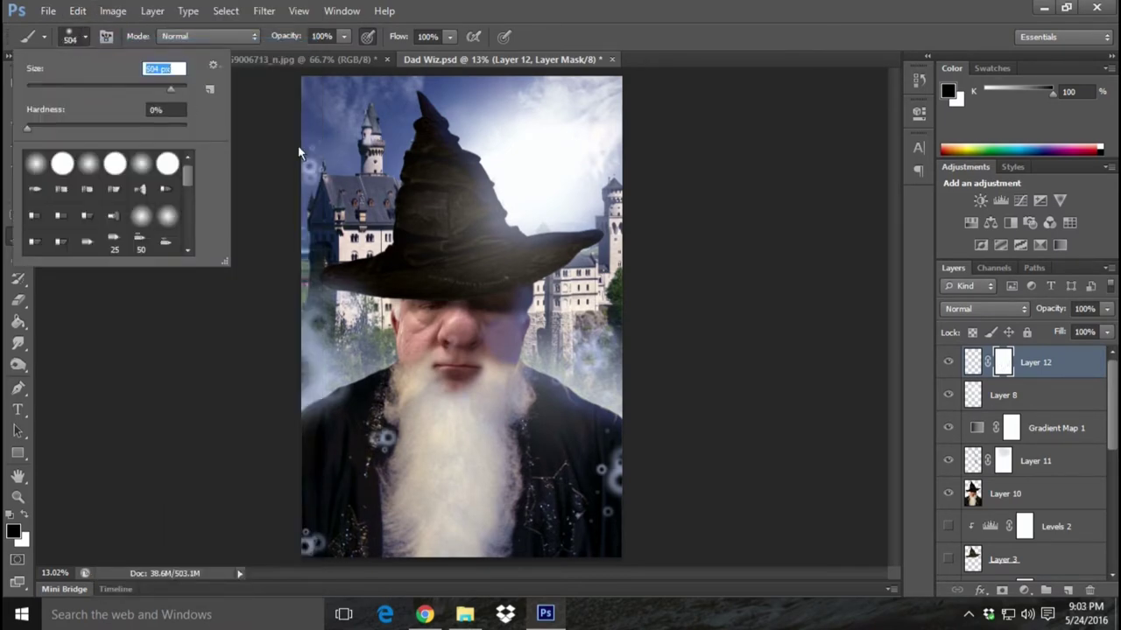
key("Return")
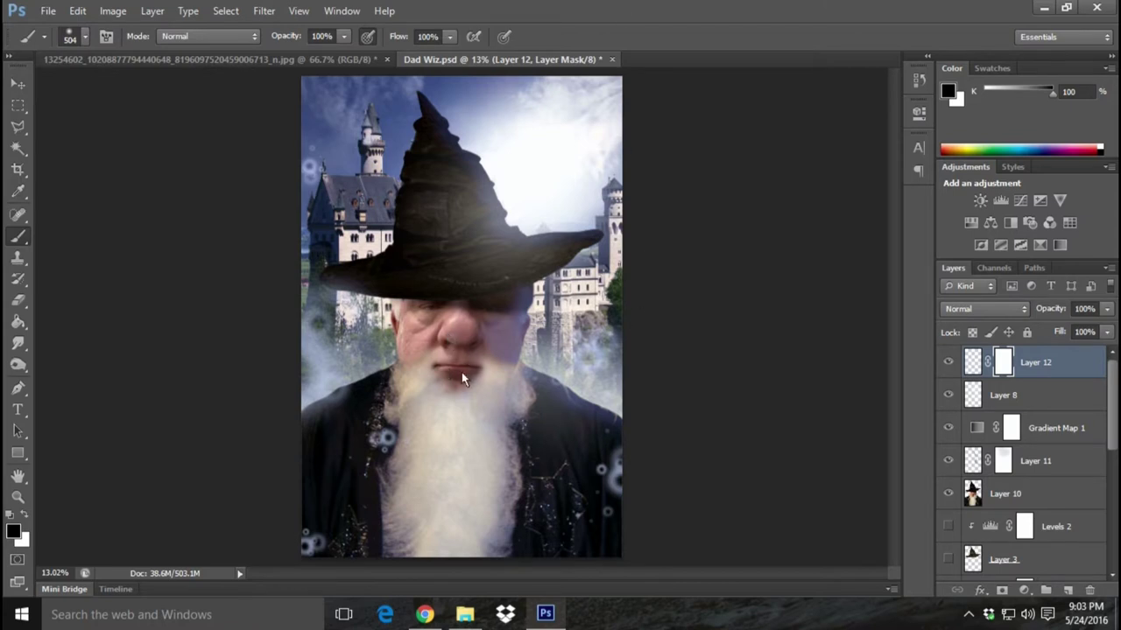
mouse_move(467, 386)
left_mouse_down()
mouse_move(431, 324)
mouse_move(440, 345)
mouse_move(477, 293)
mouse_move(473, 415)
left_mouse_up()
scroll(1079, 447, "down", 5)
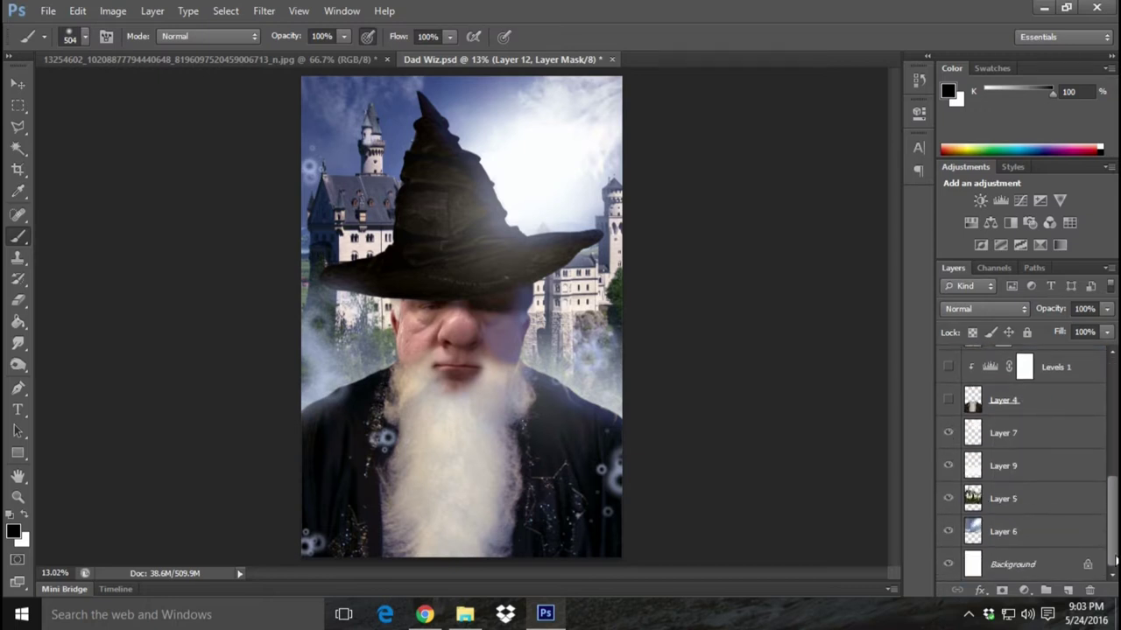
- Select Layer 9 and load the SS-light-beams brush set
left_click(1075, 473)
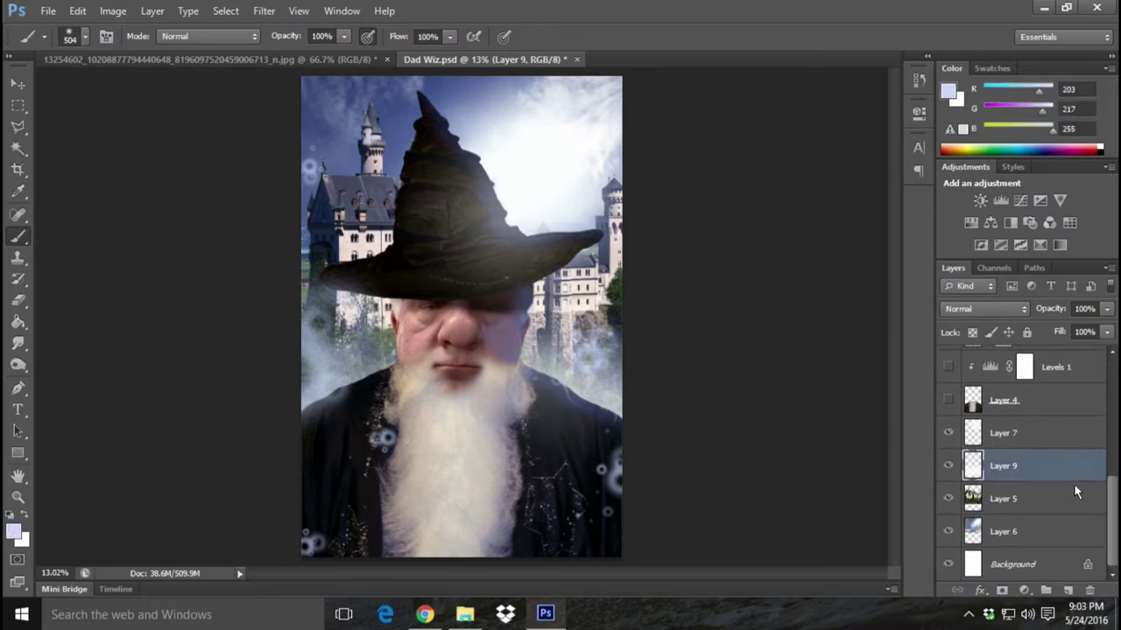
left_click(85, 38)
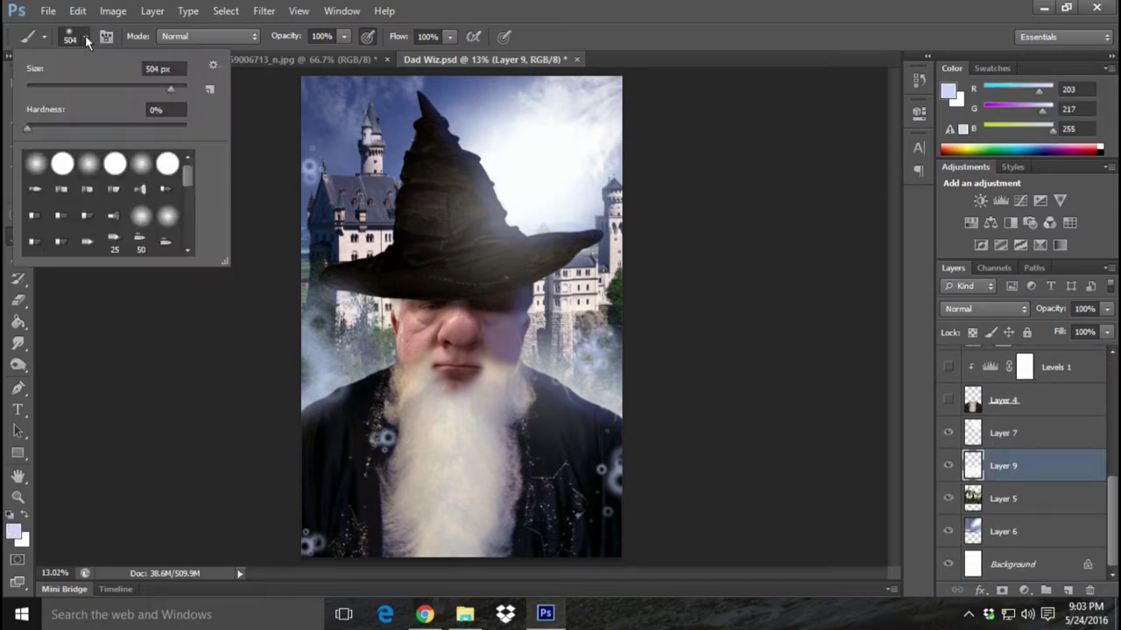
left_click(213, 69)
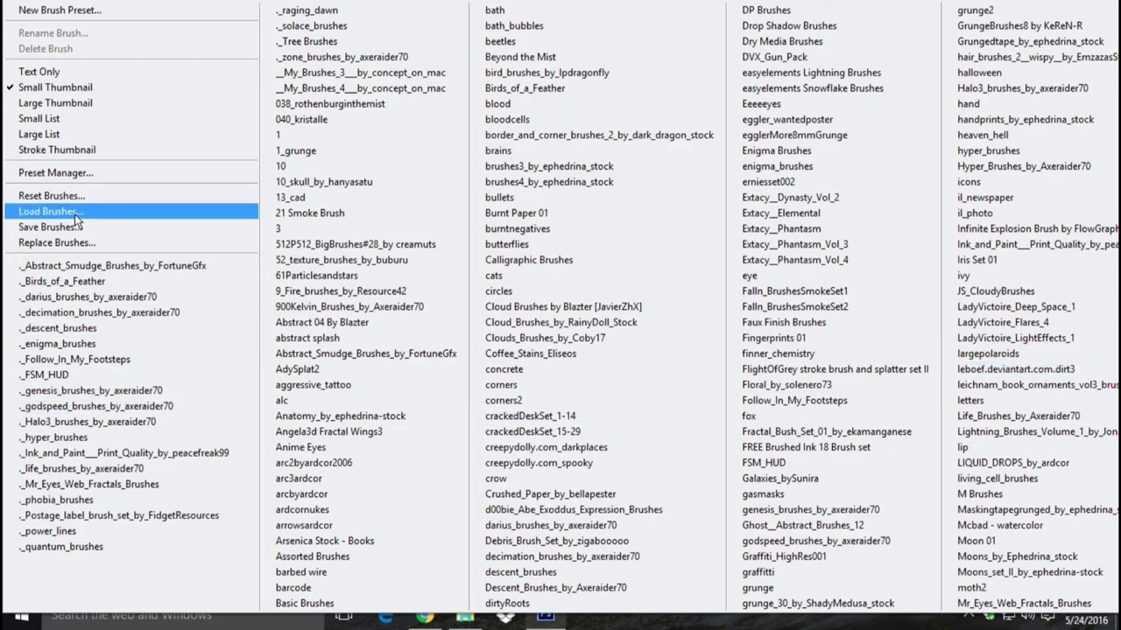
left_click(75, 244)
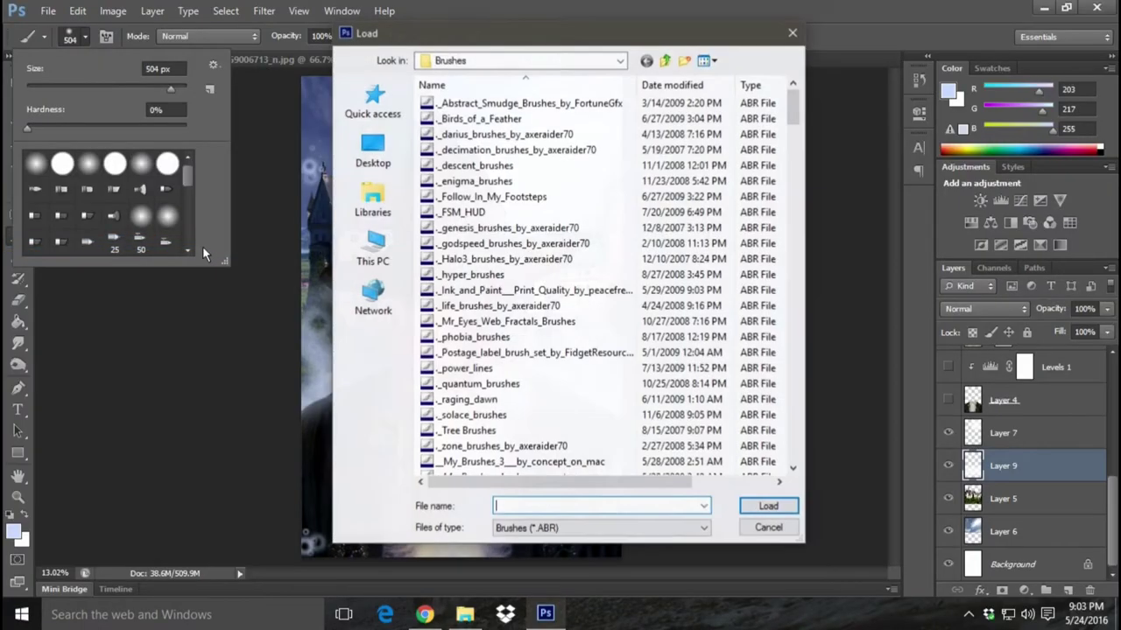
left_click_drag(793, 110, 804, 468)
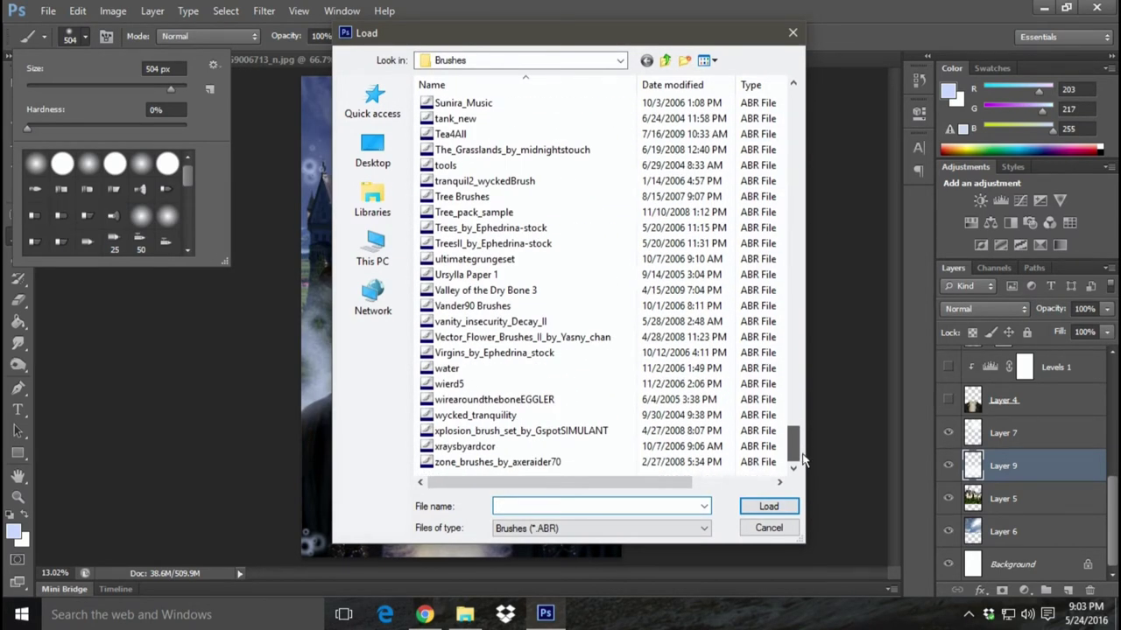
left_click_drag(804, 464, 803, 435)
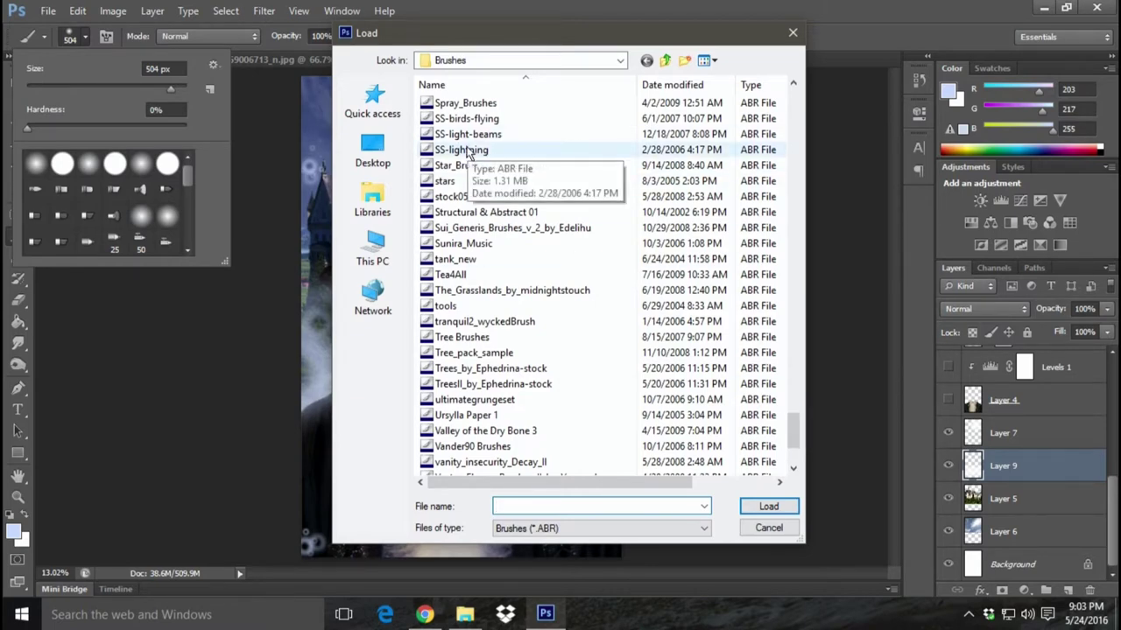
left_click(470, 137)
double_click(471, 140)
- Choose the 2119 light-beam brush at 5000 px and add new Layer 13 above Layer 9
scroll(152, 192, "down", 3)
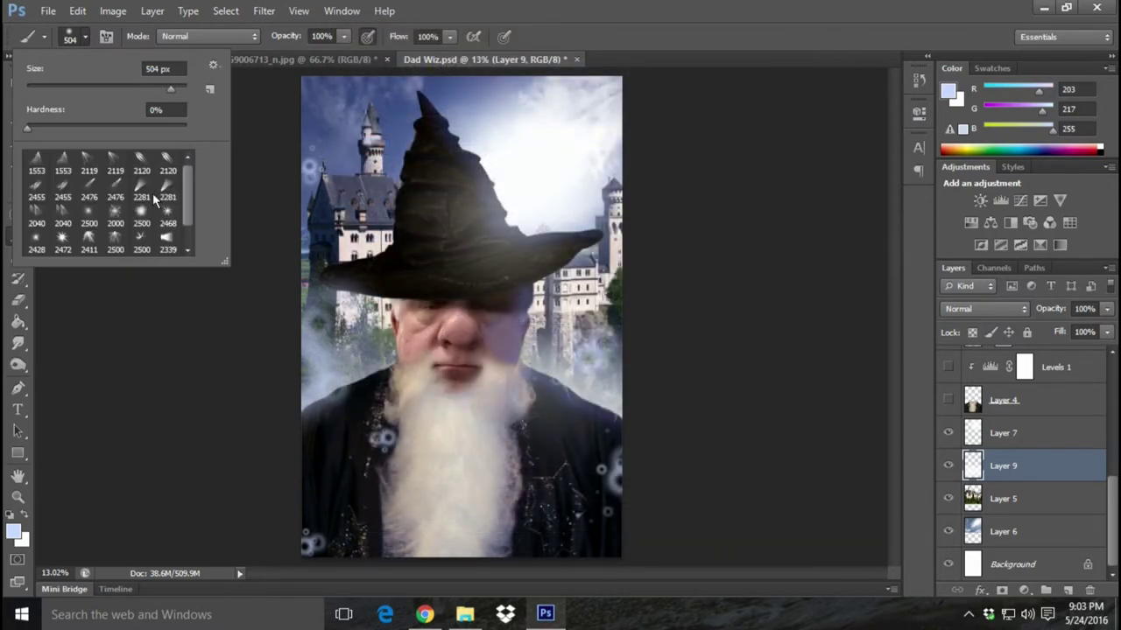
left_click(57, 164)
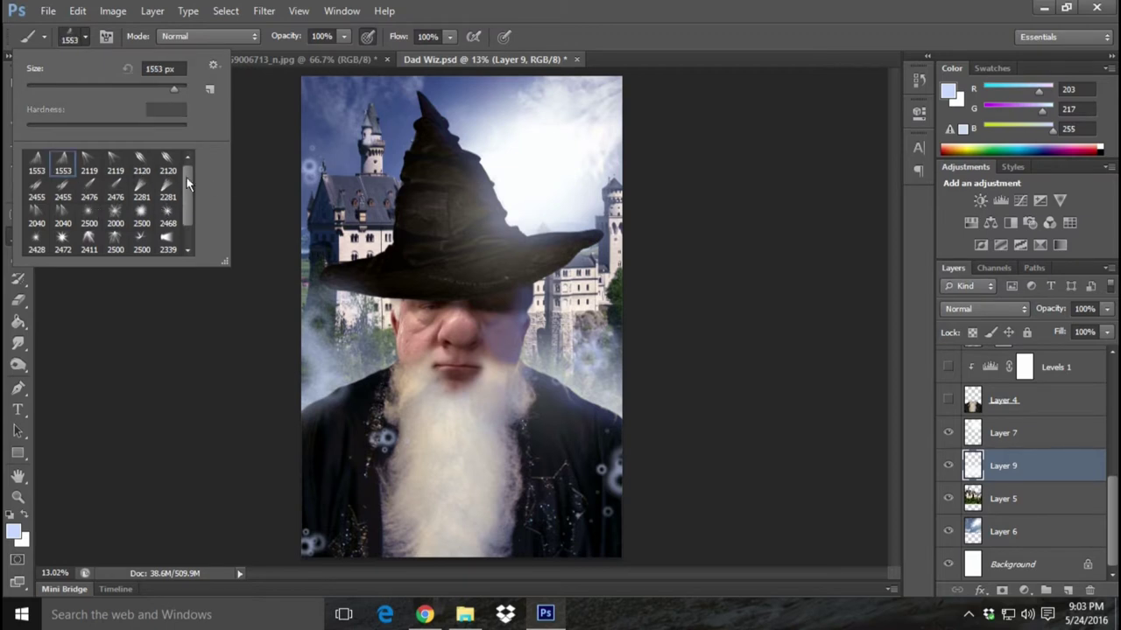
left_click_drag(190, 184, 190, 207)
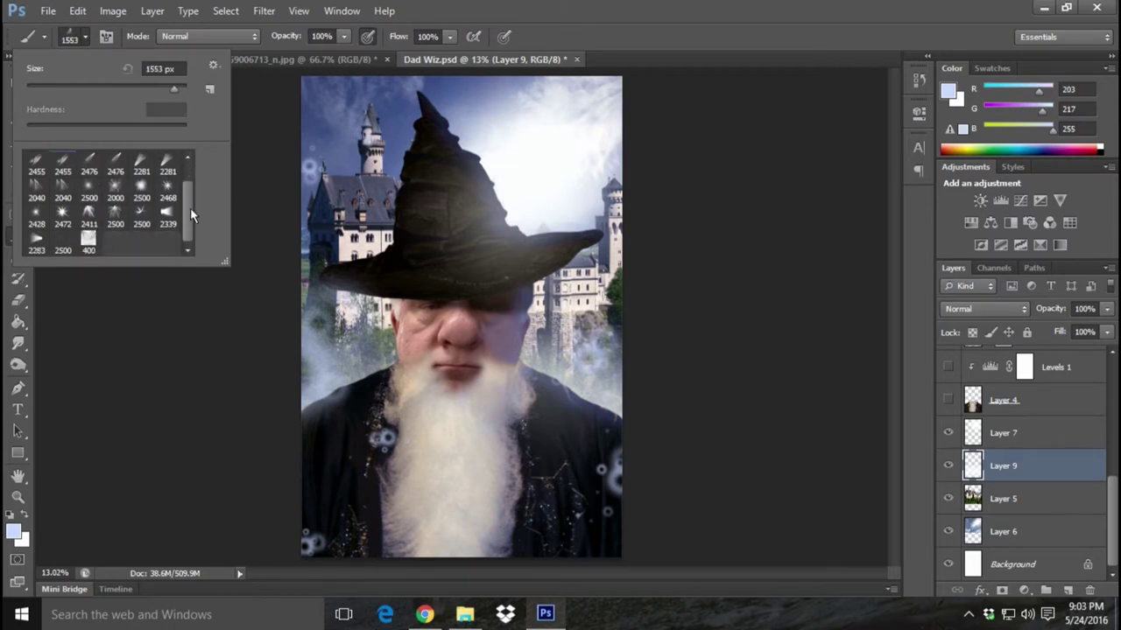
left_click_drag(190, 208, 204, 160)
left_click(92, 166)
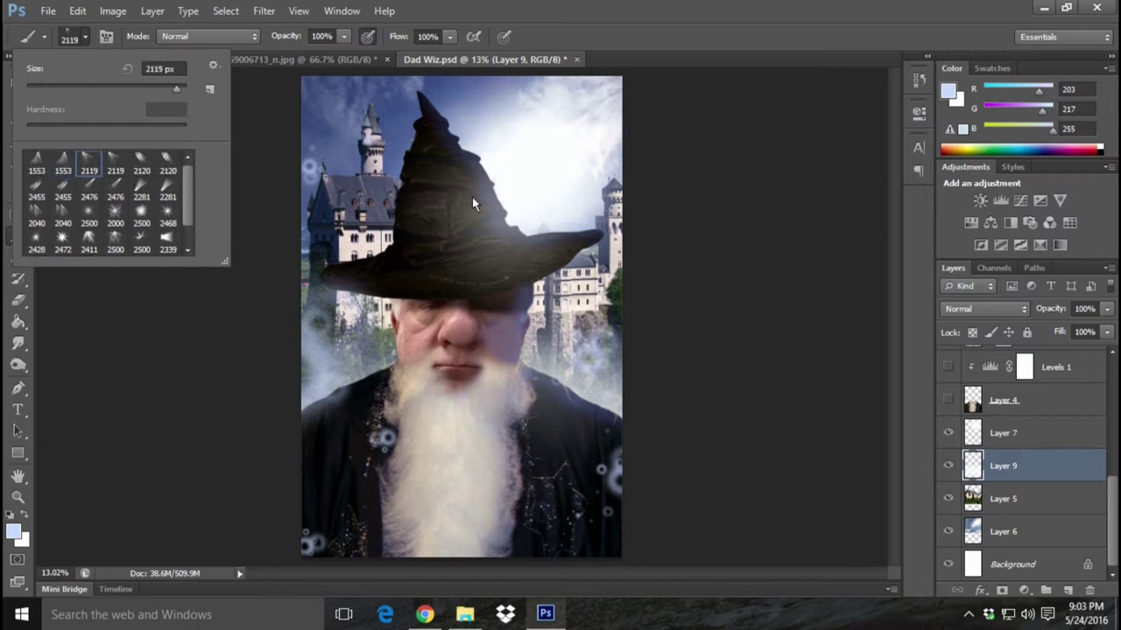
left_click(186, 85)
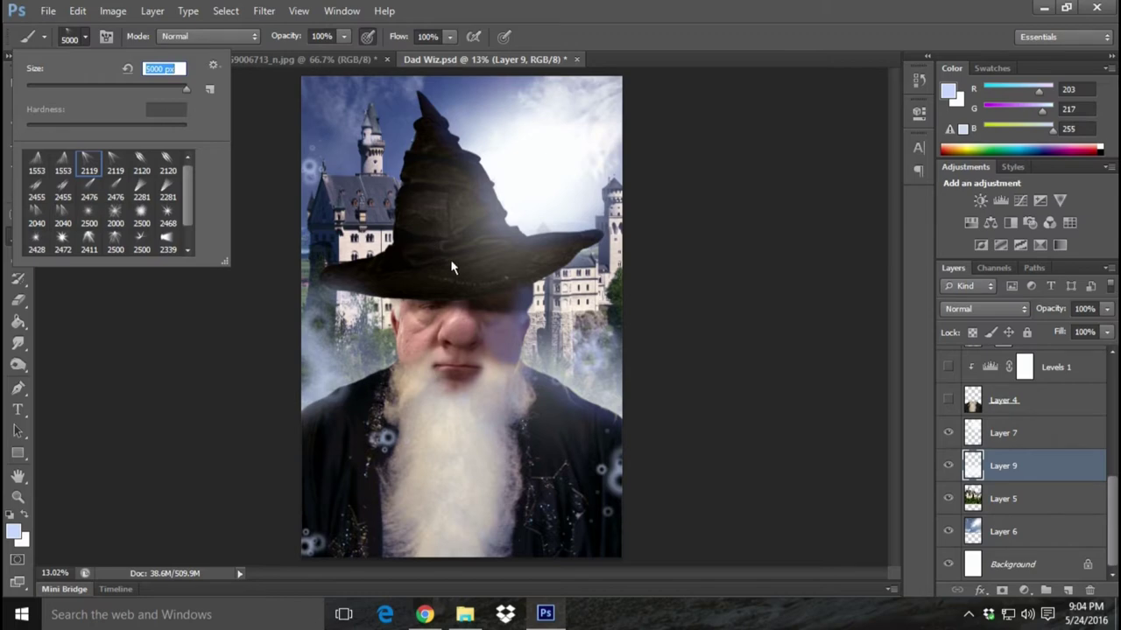
left_click(153, 11)
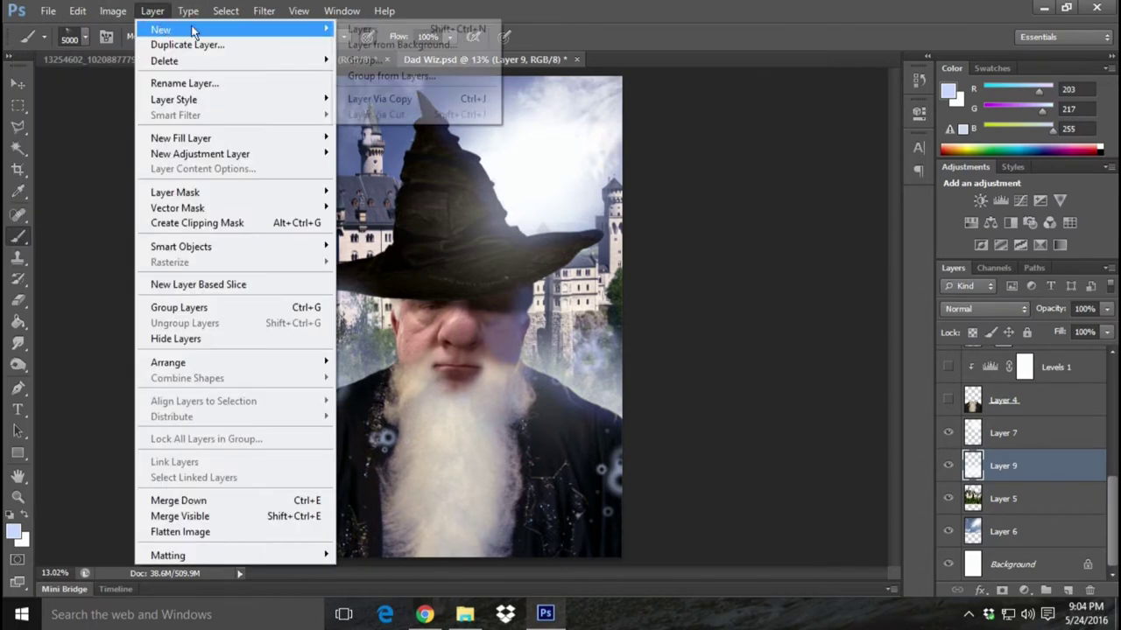
left_click(364, 30)
left_click(703, 190)
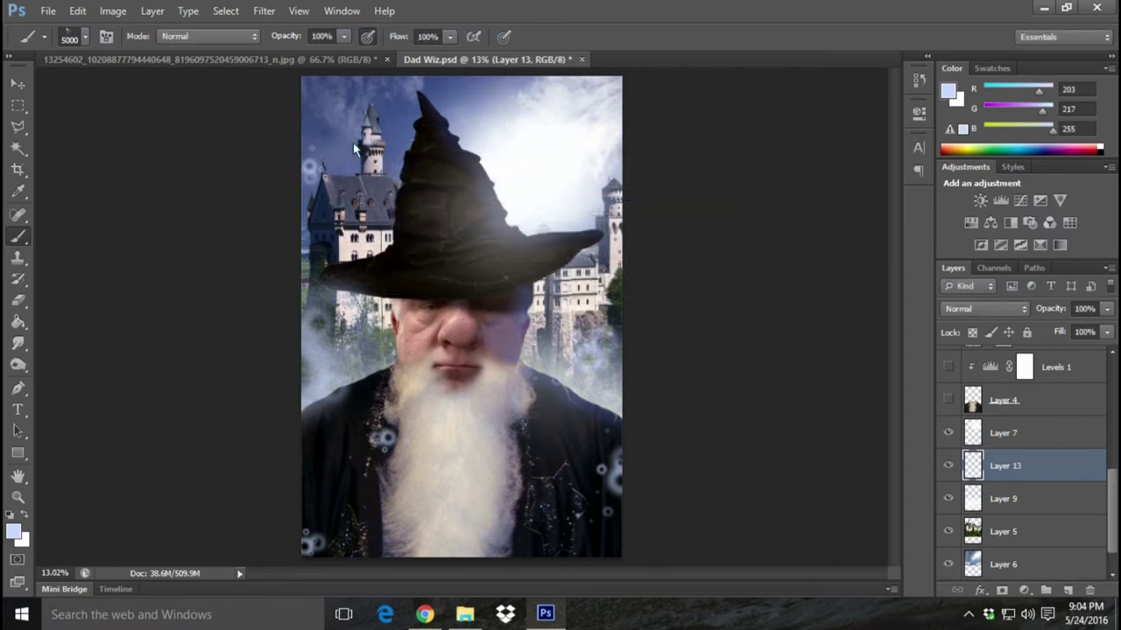
- Stamp white light-beam rays over the upper-left sky and castle on Layer 13
left_click(426, 226)
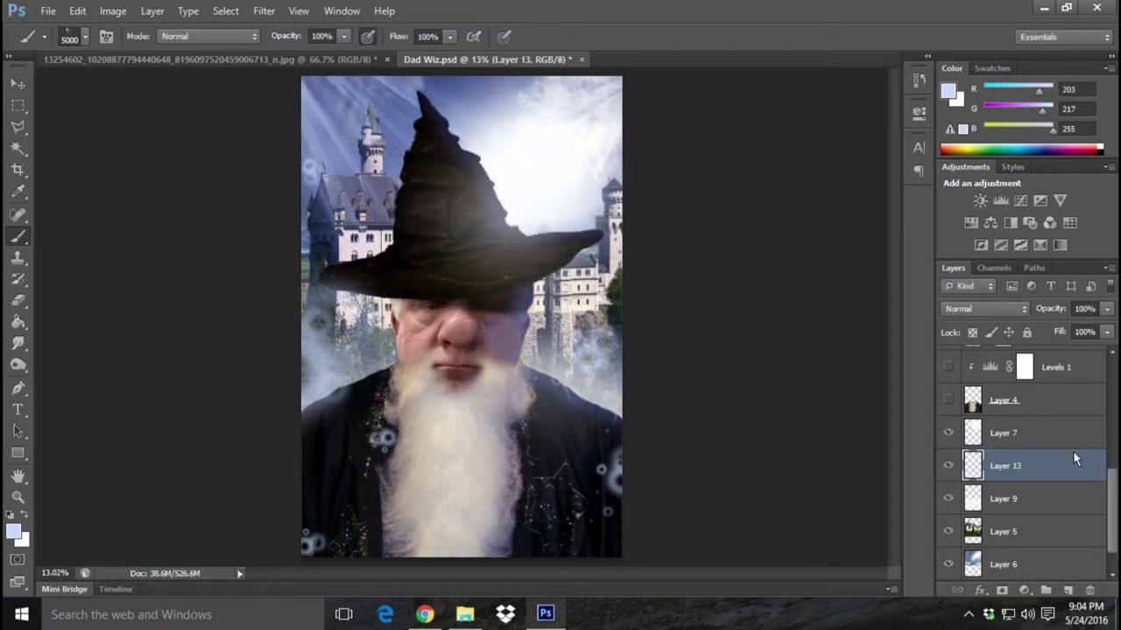
left_click(78, 11)
left_click(105, 58)
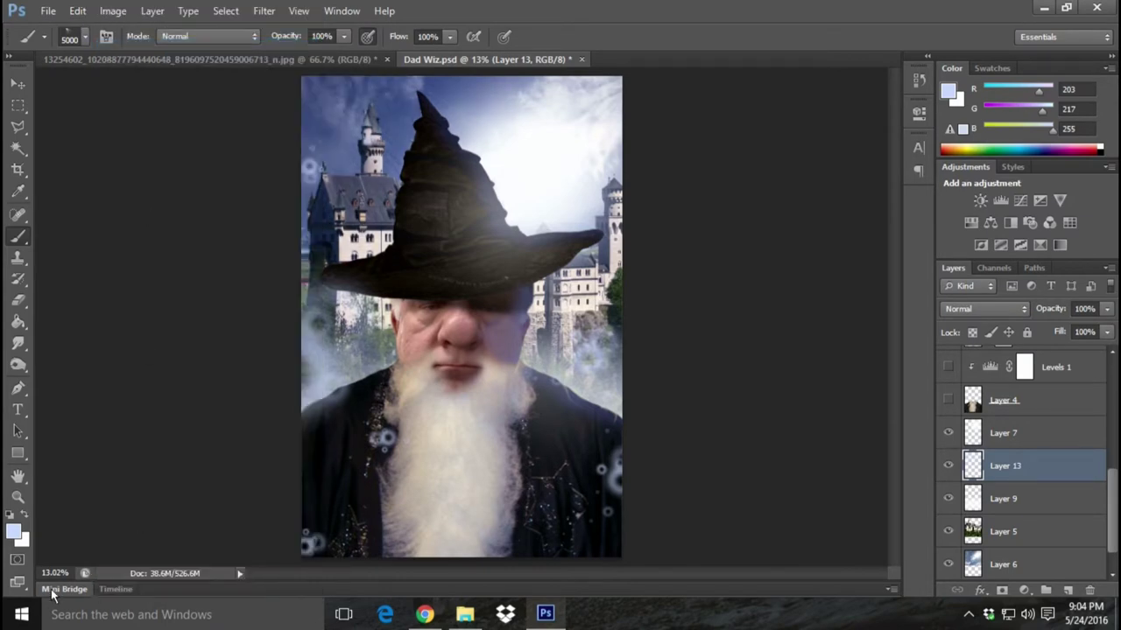
left_click(26, 515)
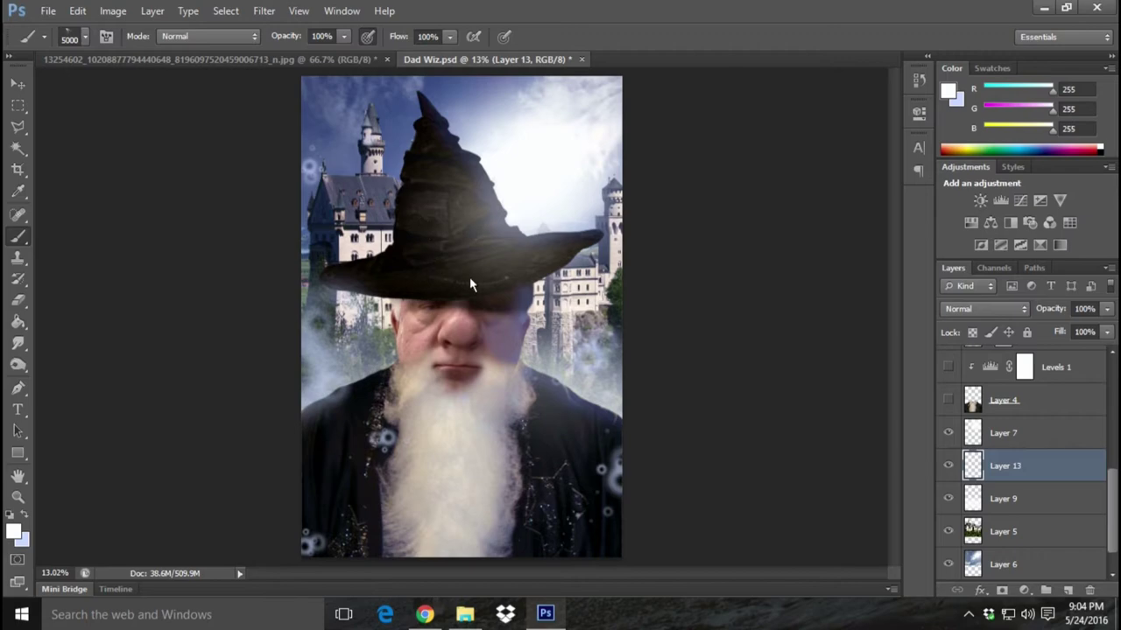
left_click(457, 250)
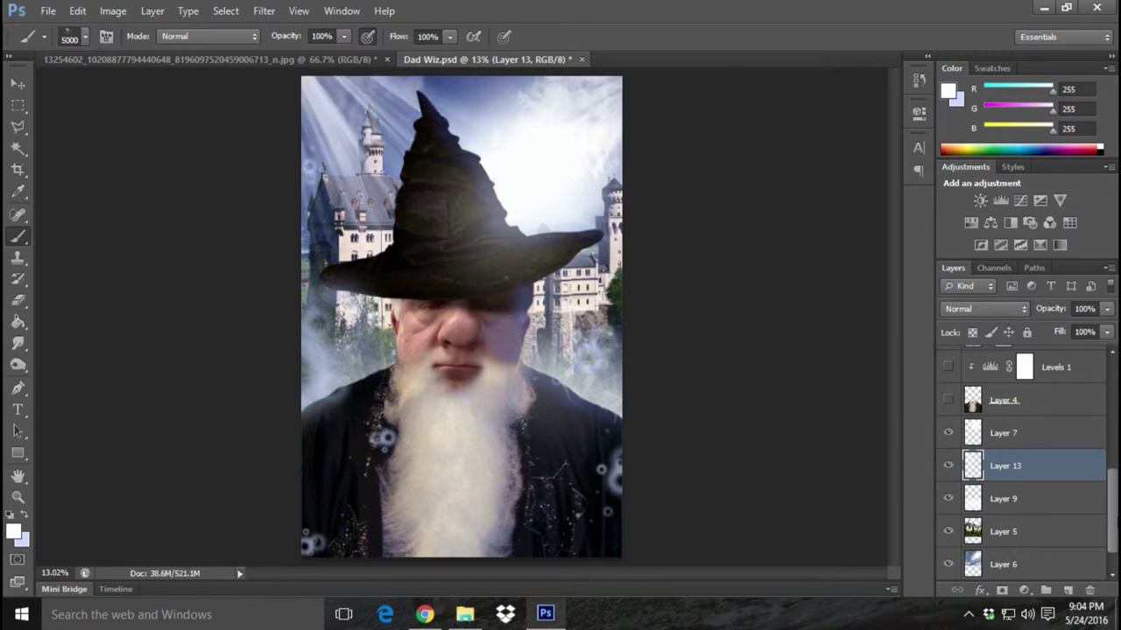
left_click(78, 11)
mouse_move(132, 317)
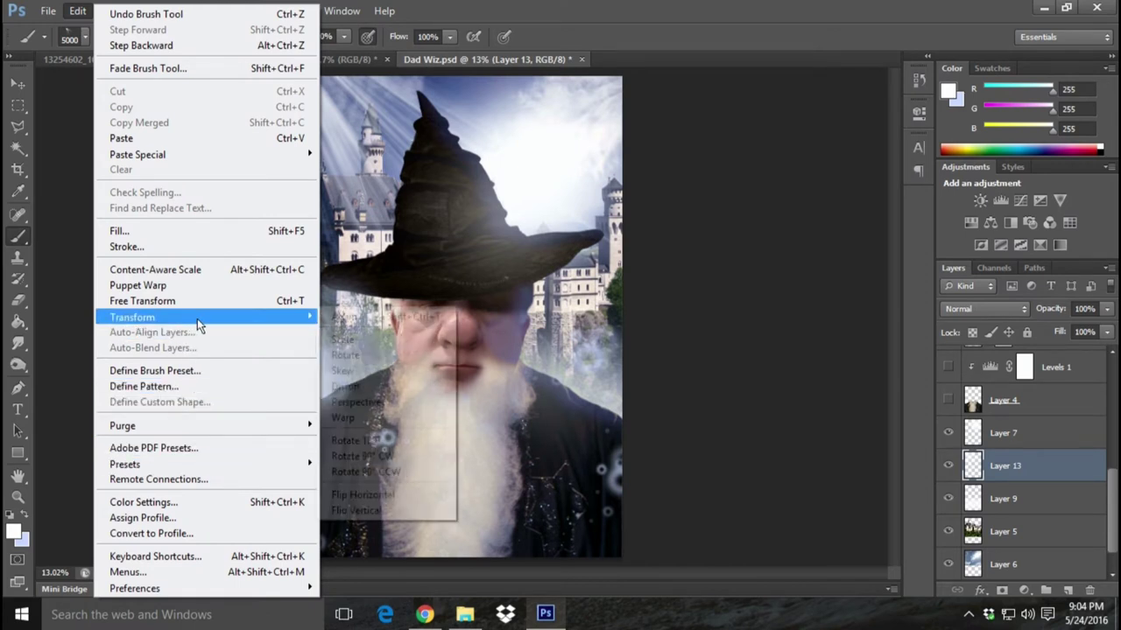
- Flip the light rays horizontally and move them to the right
left_click(401, 496)
left_click(18, 83)
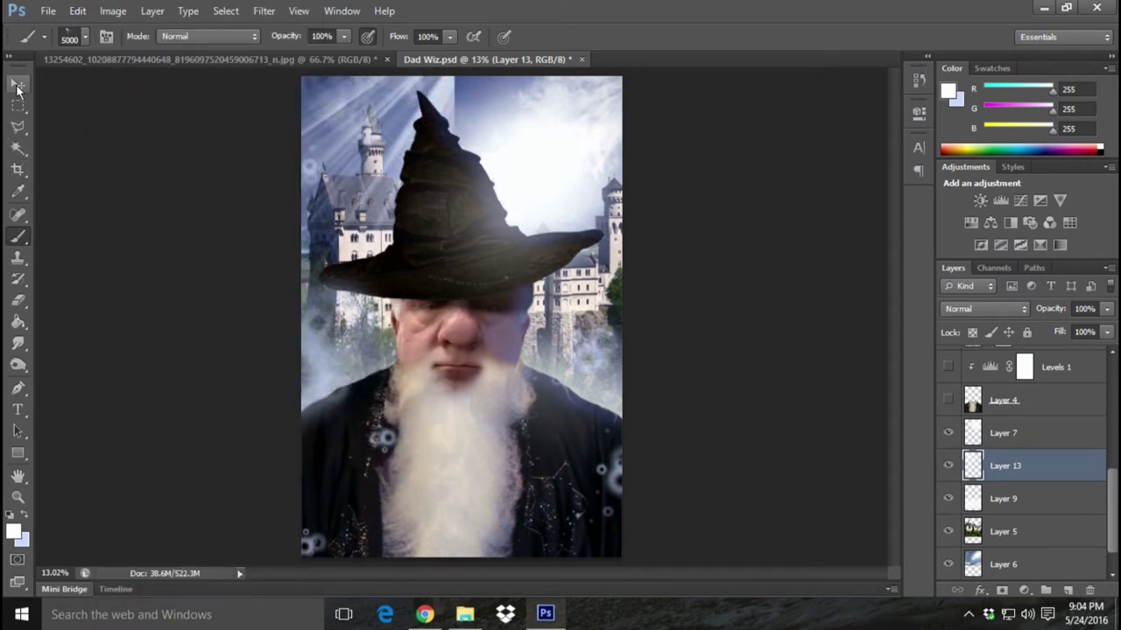
mouse_move(411, 173)
left_mouse_down()
mouse_move(560, 168)
mouse_move(557, 159)
left_mouse_up()
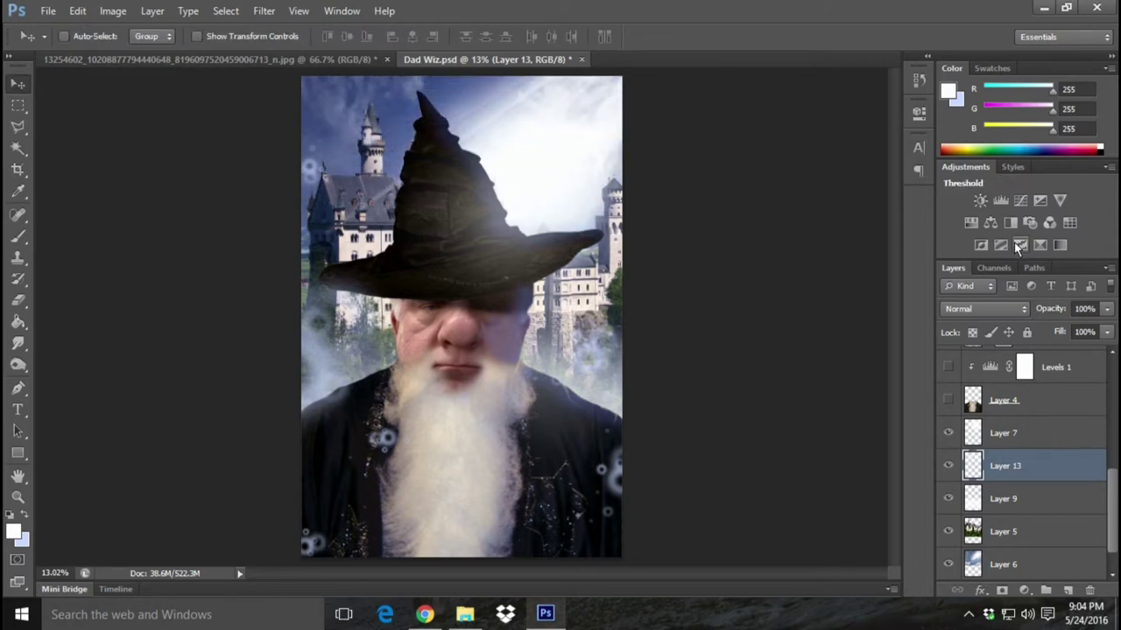
- Soften the light rays with a 12.7 px Gaussian Blur
left_click(225, 12)
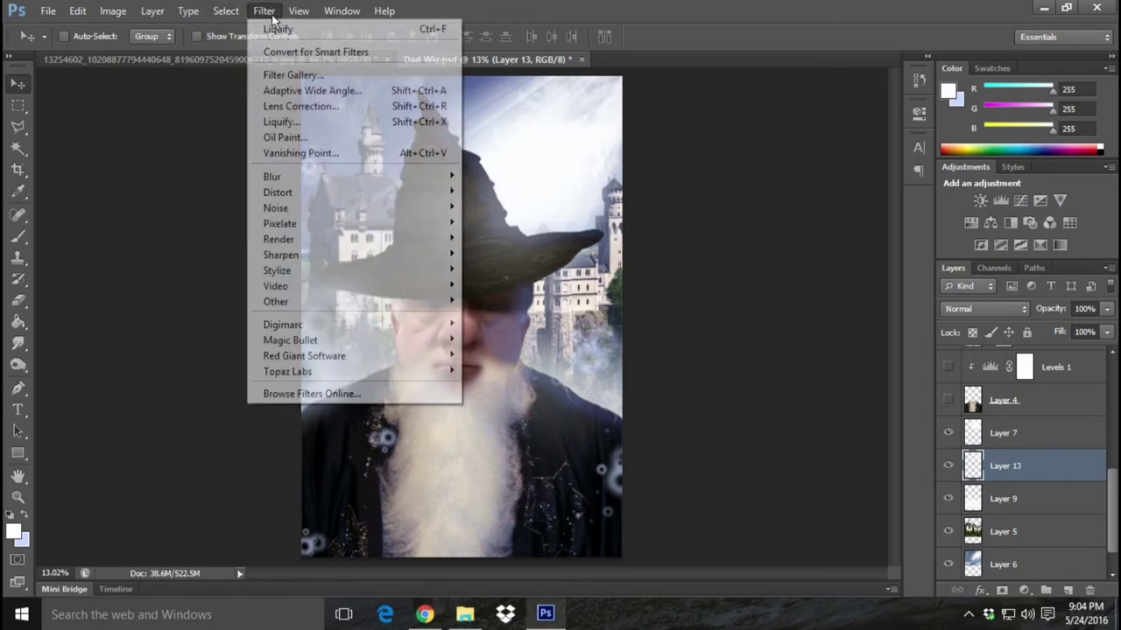
mouse_move(272, 175)
left_click(516, 296)
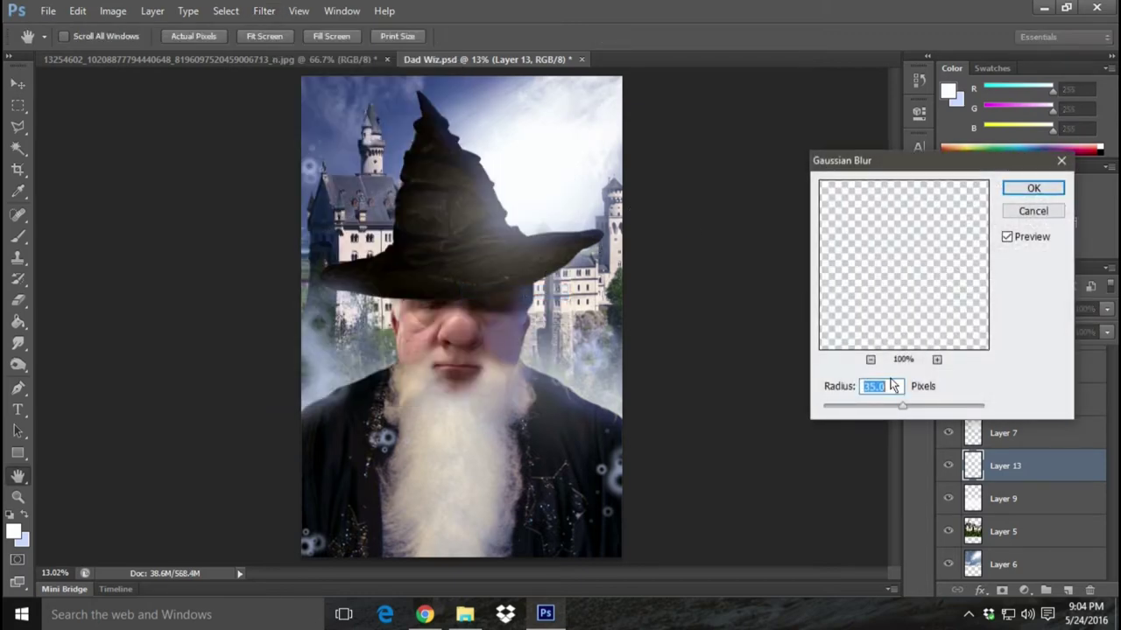
left_click_drag(900, 408, 871, 410)
left_click_drag(882, 408, 888, 408)
left_click(1020, 189)
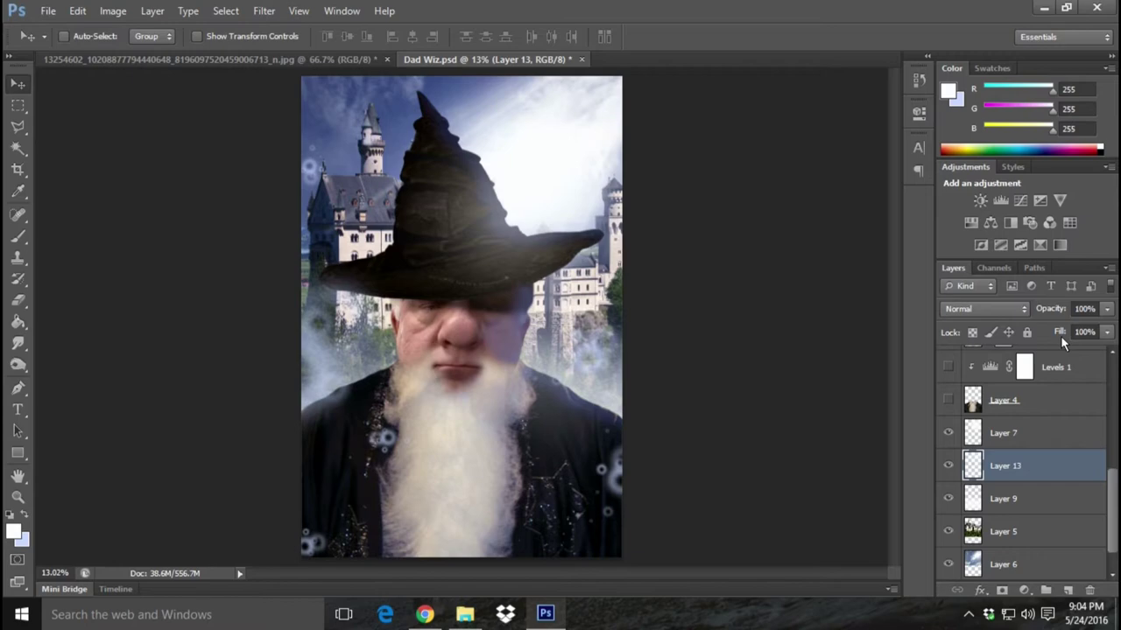
left_click(78, 11)
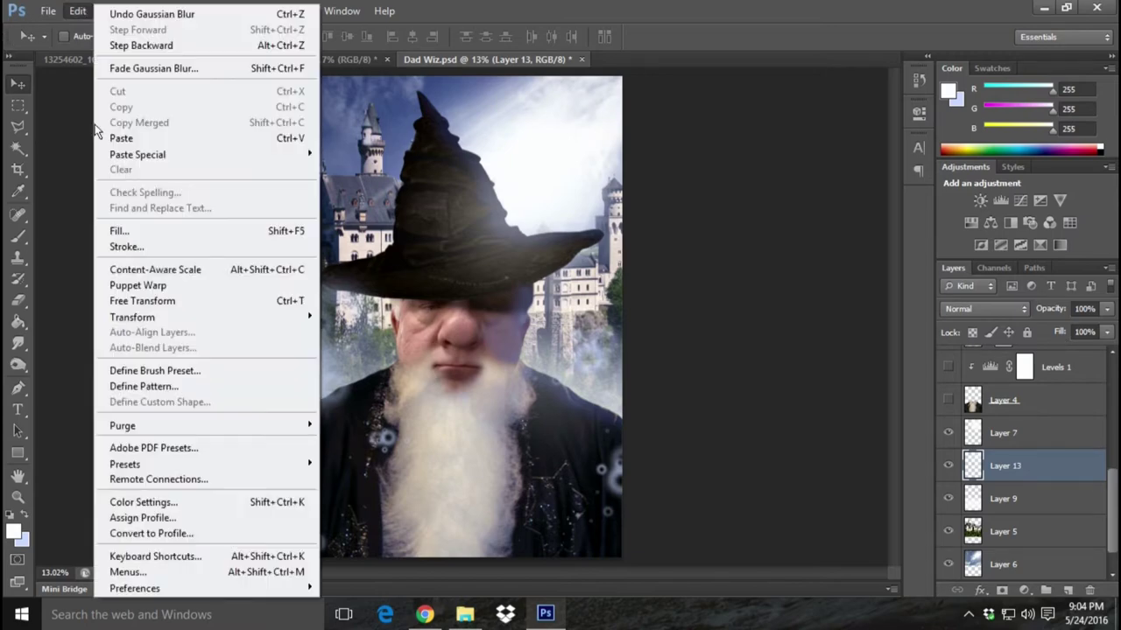
- Scale the light rays to 150% and reposition them slightly left and down
mouse_move(132, 317)
left_click(379, 335)
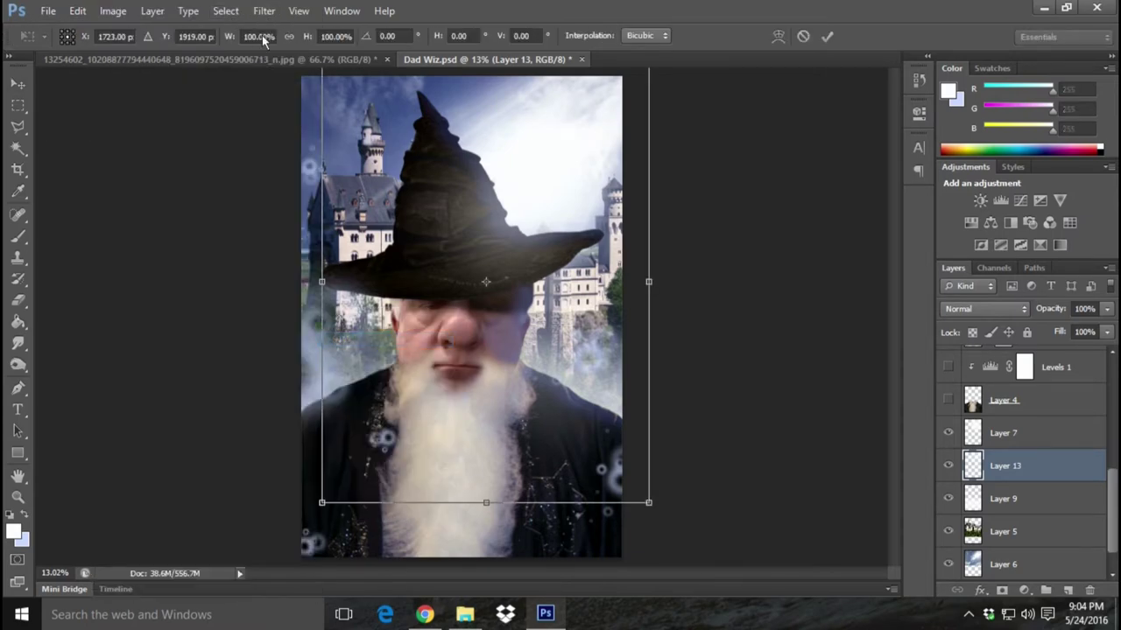
scroll(262, 41, "up", 11)
scroll(261, 40, "up", 8)
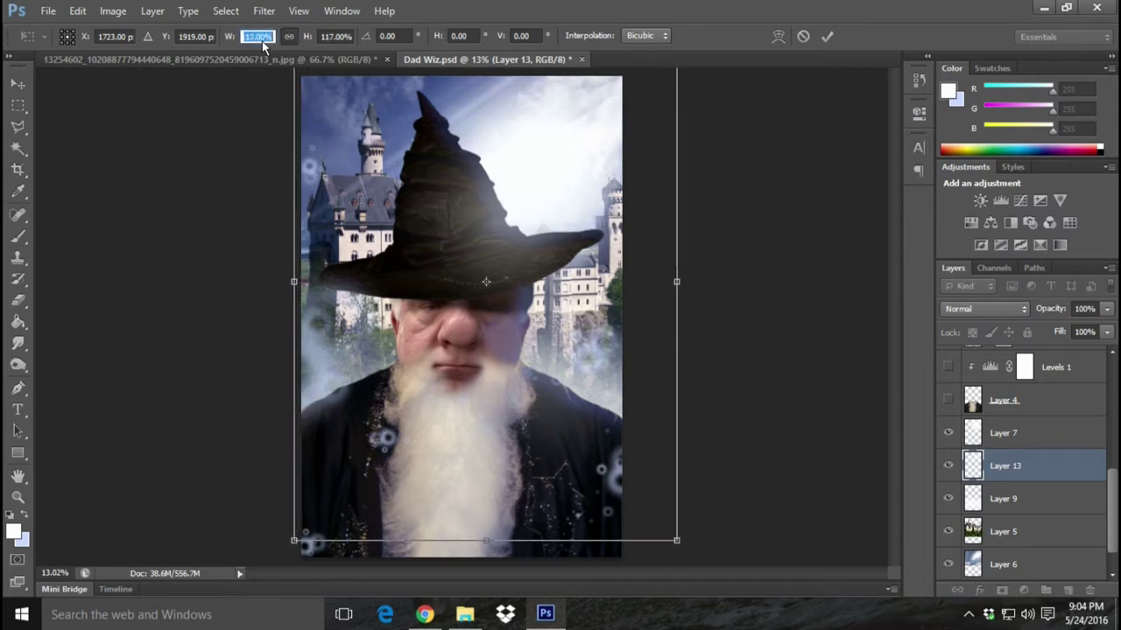
scroll(262, 41, "up", 12)
scroll(261, 40, "up", 11)
scroll(261, 41, "up", 8)
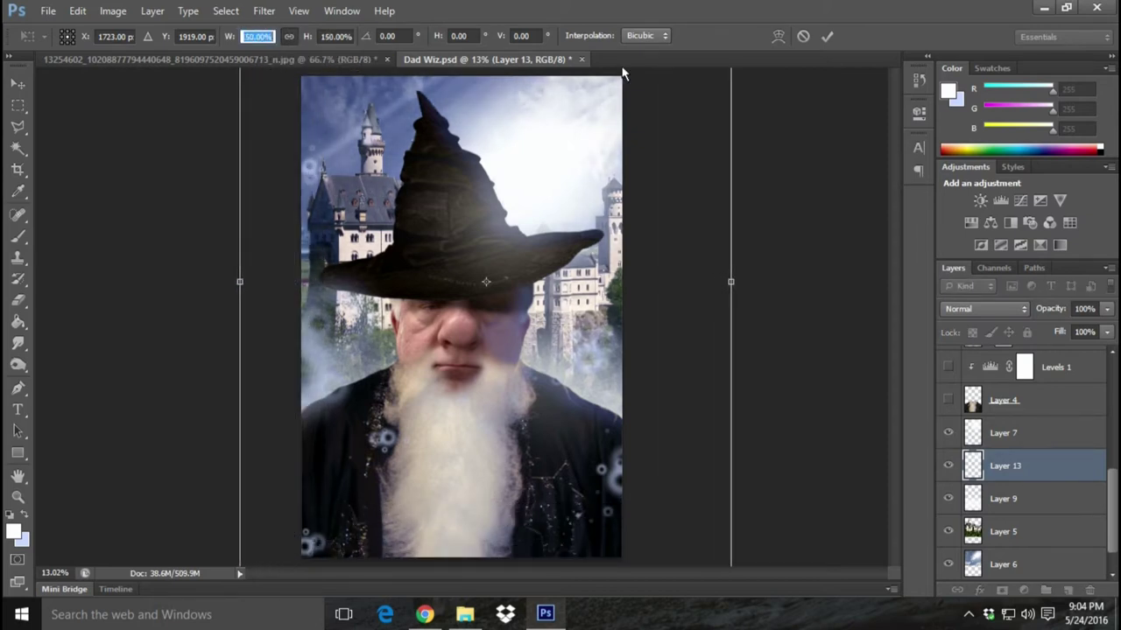
left_click_drag(587, 131, 500, 260)
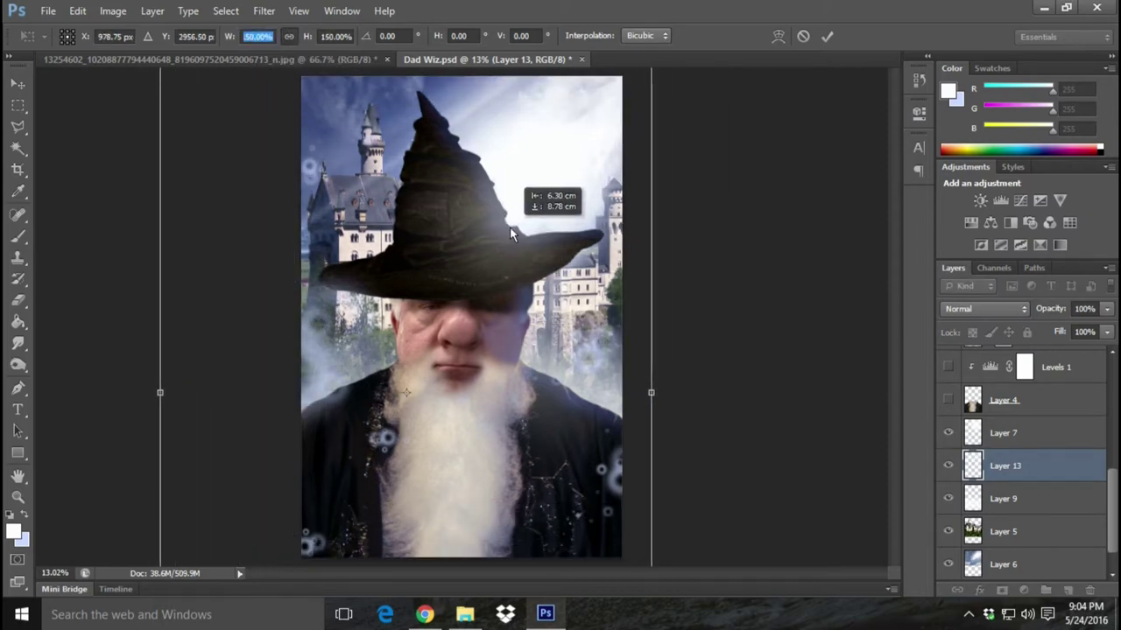
left_click_drag(499, 260, 509, 226)
key("v")
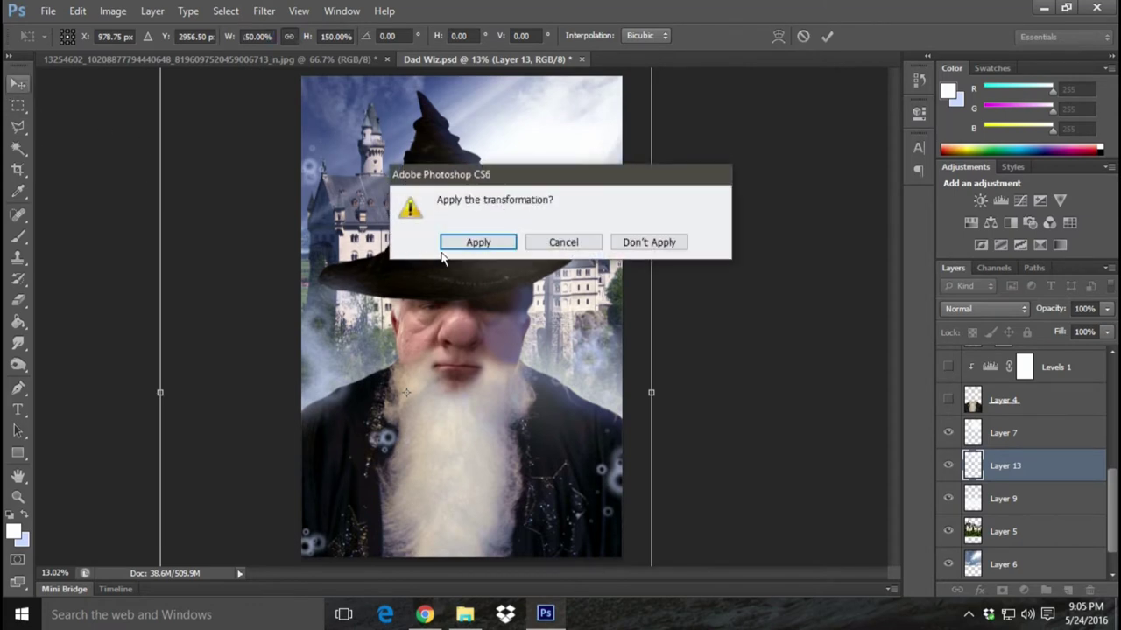
left_click(464, 248)
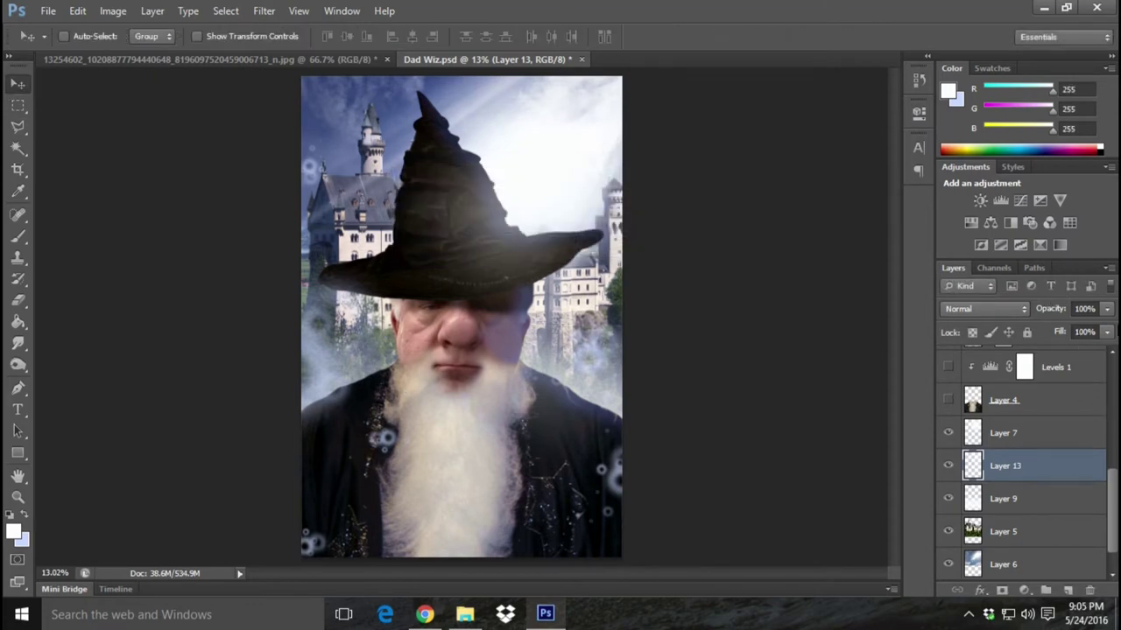
- Lower the light-ray layer to 36% opacity and toggle Layer 7 to compare
left_click(1106, 333)
mouse_move(1106, 331)
left_mouse_down()
mouse_move(1036, 334)
mouse_move(1055, 339)
left_mouse_up()
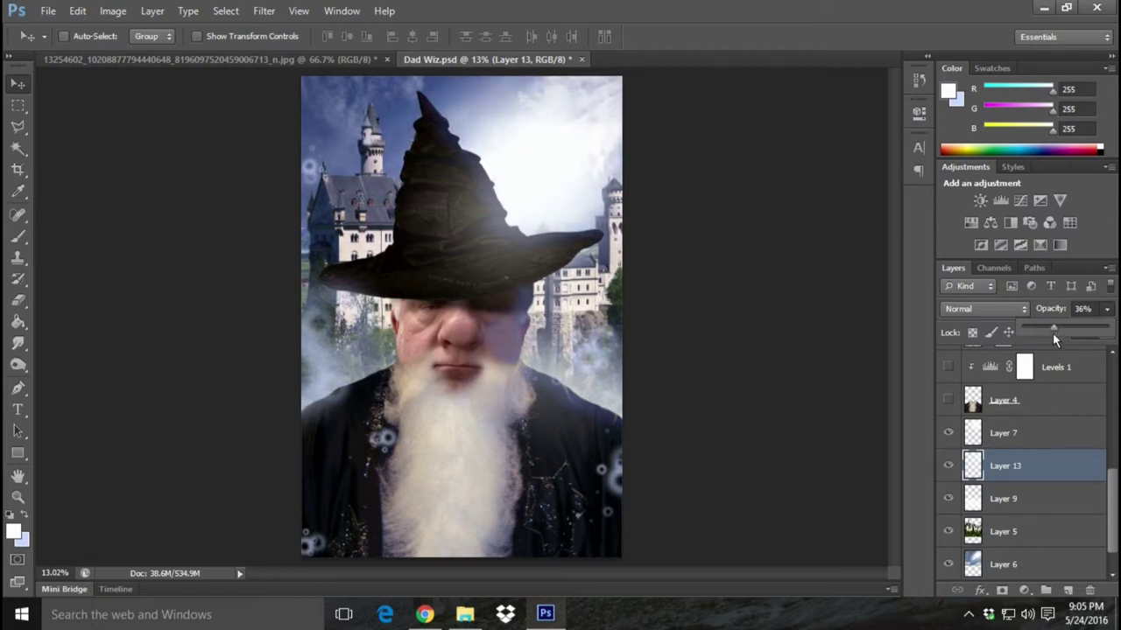
left_click(948, 433)
left_click(948, 433)
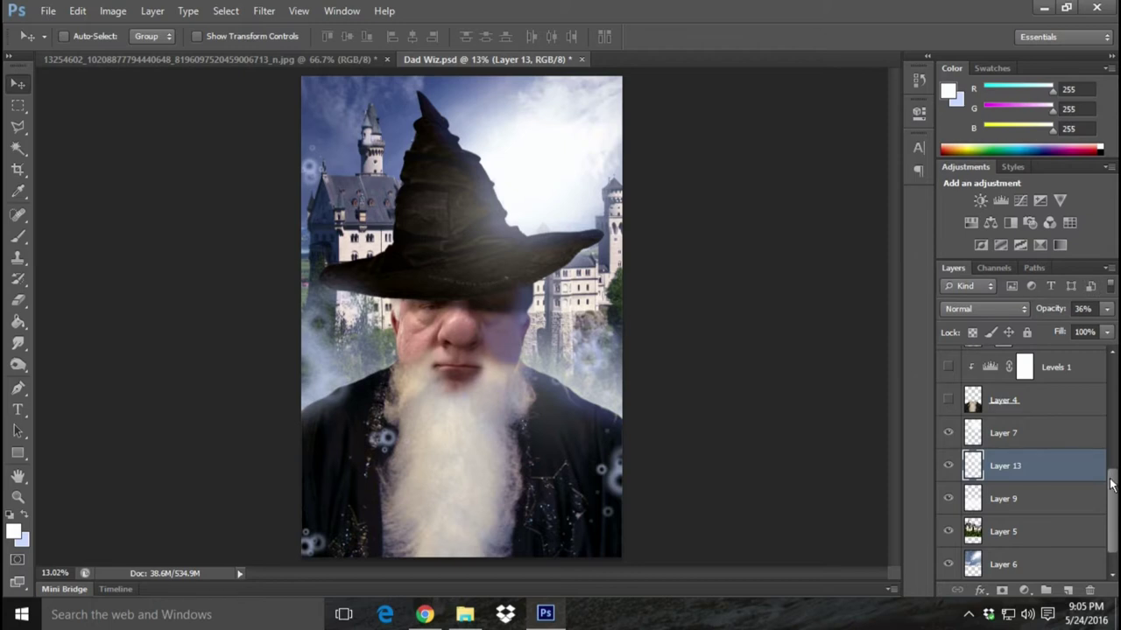
scroll(1091, 350, "up", 5)
left_click(1091, 362)
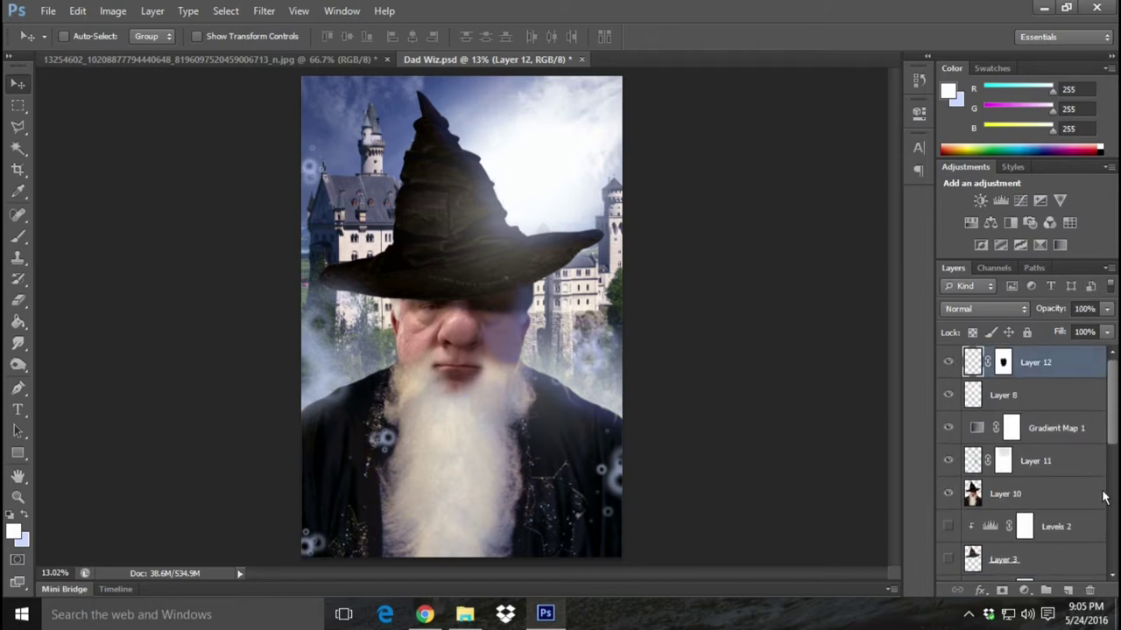
- Stamp all visible layers into new Layer 14 and apply Reduce Noise at strength 10
key("ctrl+shift+alt+e")
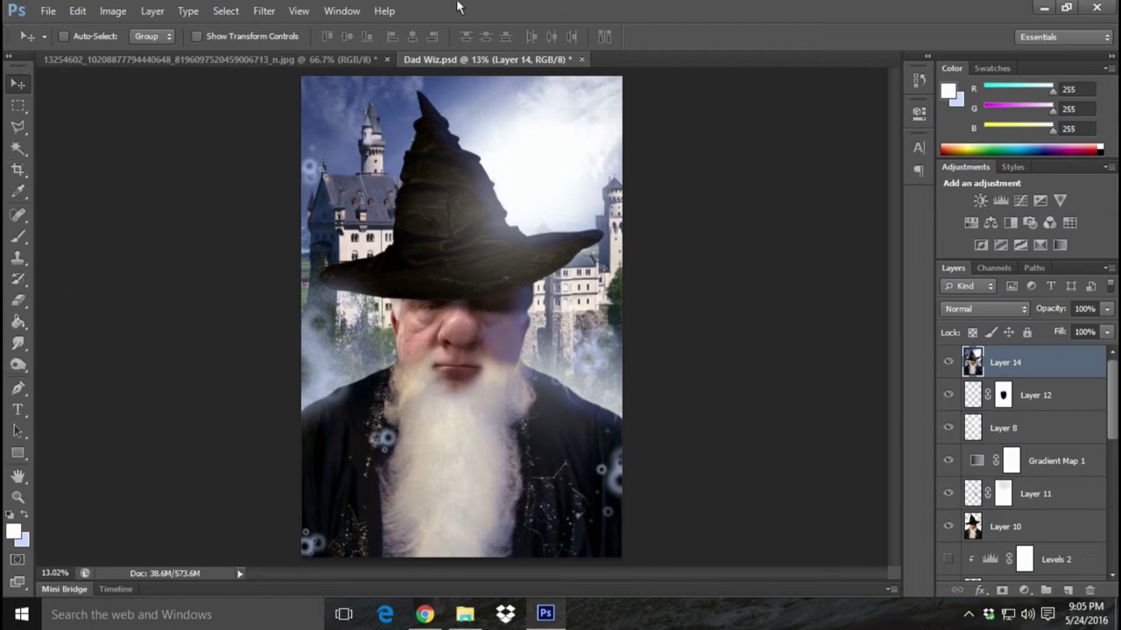
left_click(264, 11)
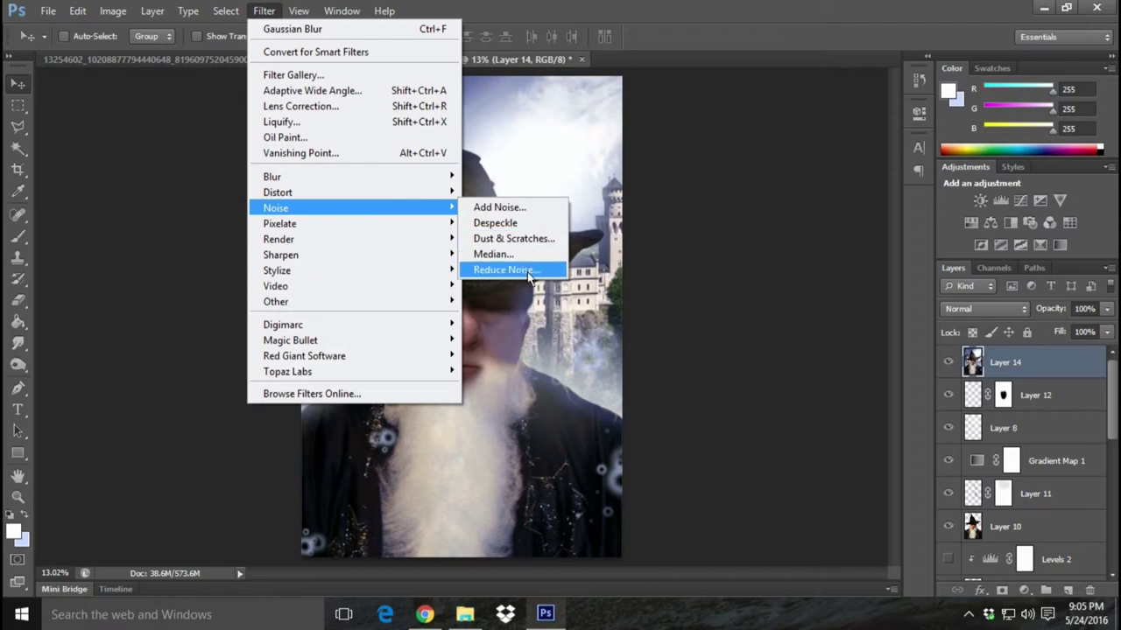
left_click(491, 270)
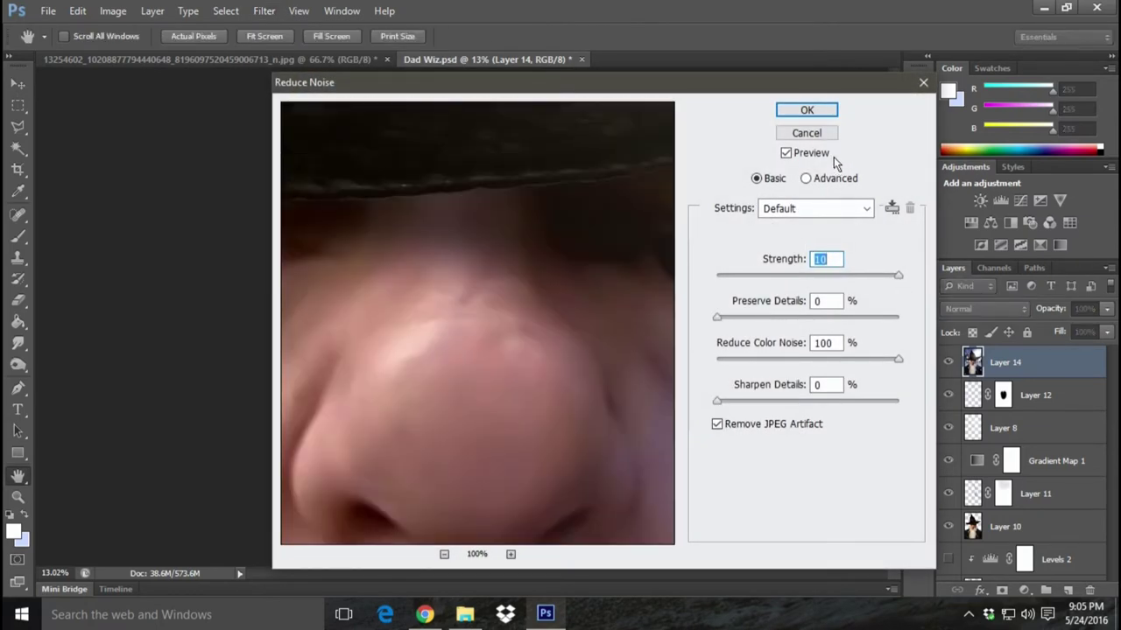
left_click(807, 111)
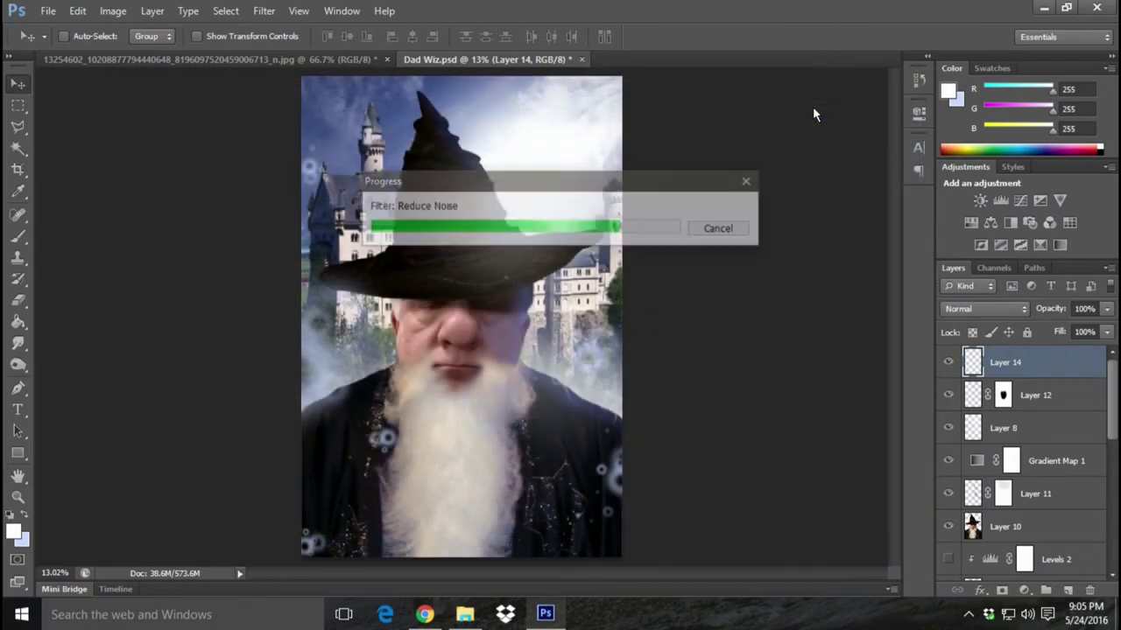
left_click(70, 15)
mouse_move(132, 317)
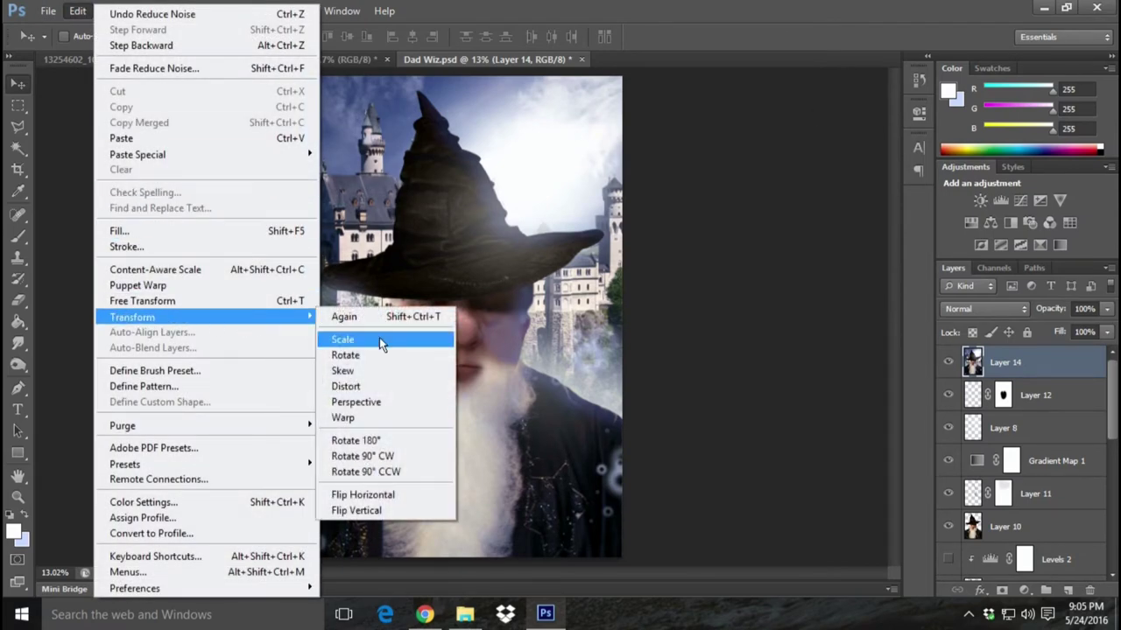
- Try enlarging the merged layer with a scale transform, then discard it
left_click(379, 338)
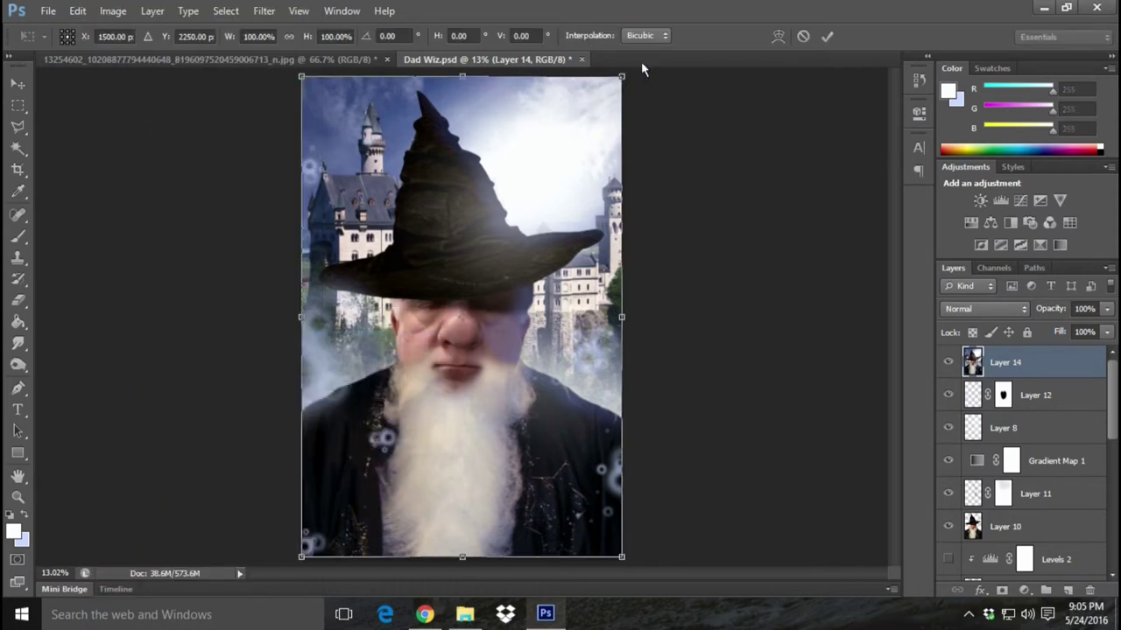
left_click_drag(620, 77, 685, 9)
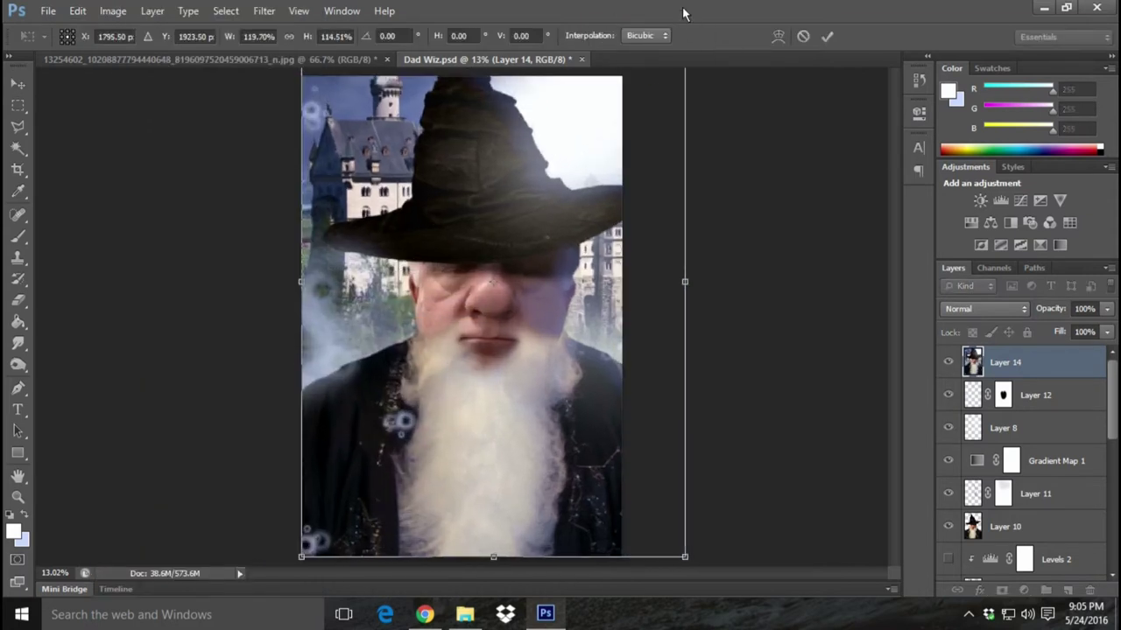
left_click(17, 83)
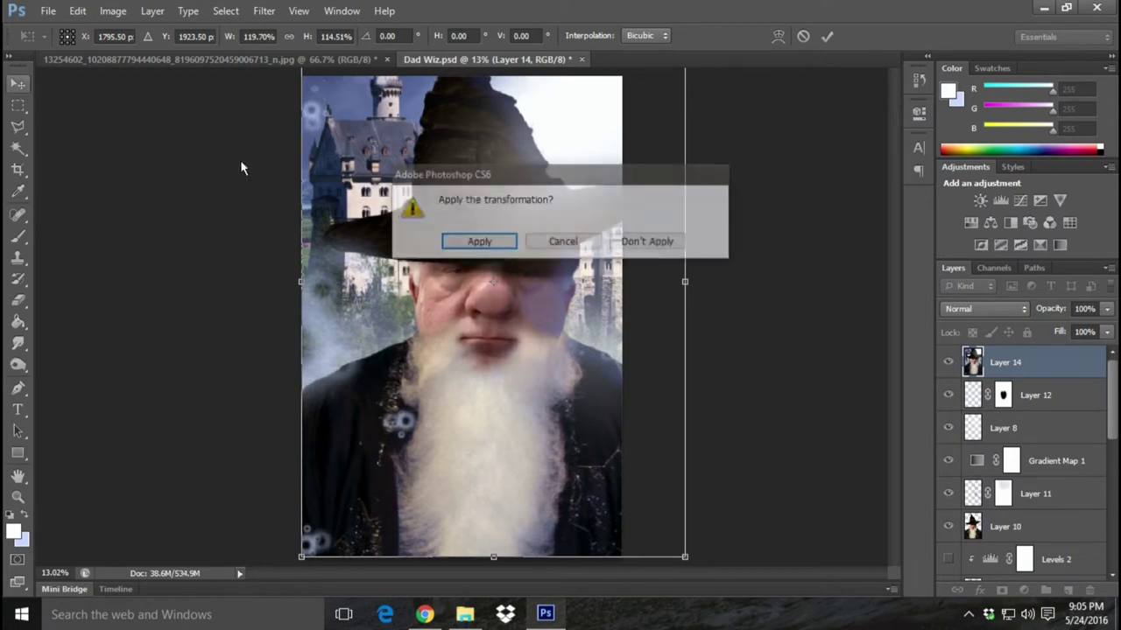
left_click(627, 243)
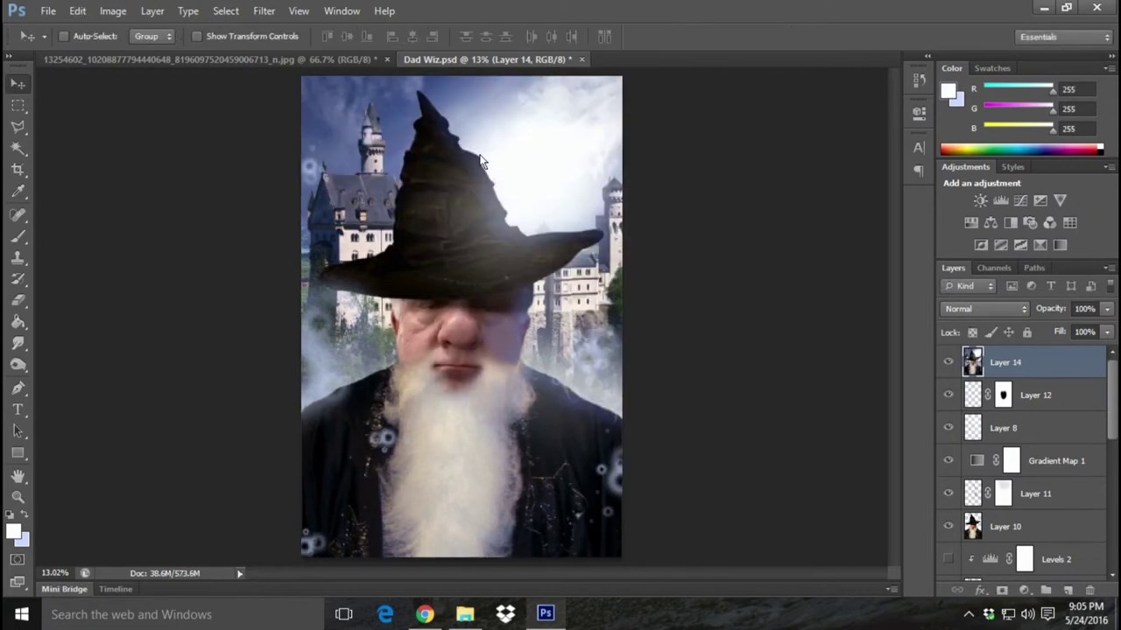
- Run Reduce Noise on Layer 14 and repeat it several times with Ctrl+F
left_click(298, 12)
mouse_move(263, 10)
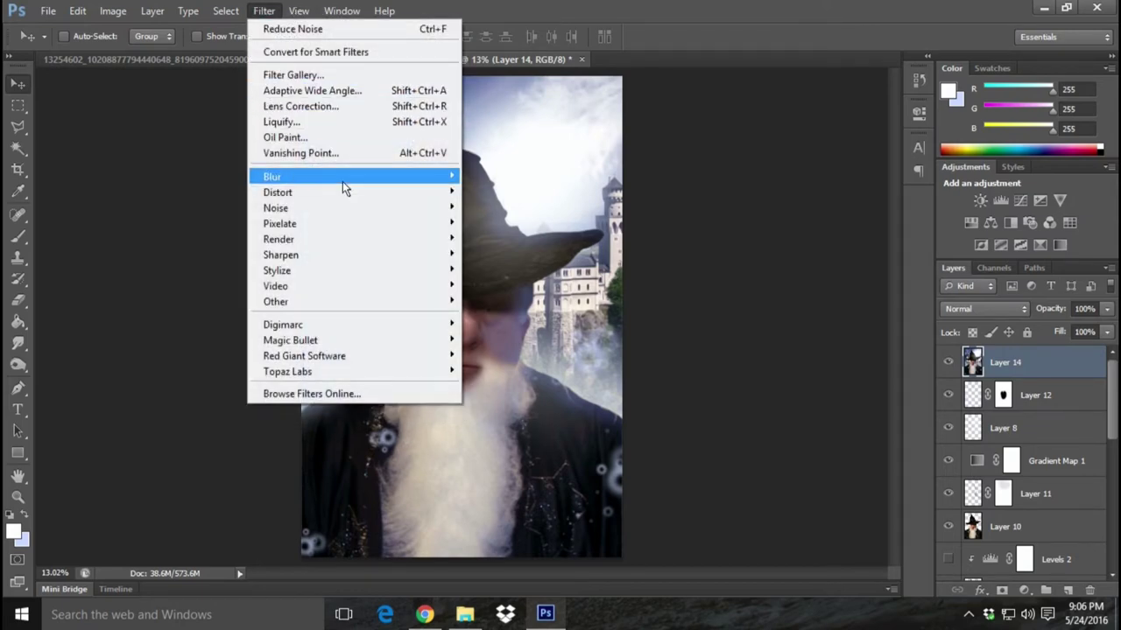
left_click(48, 13)
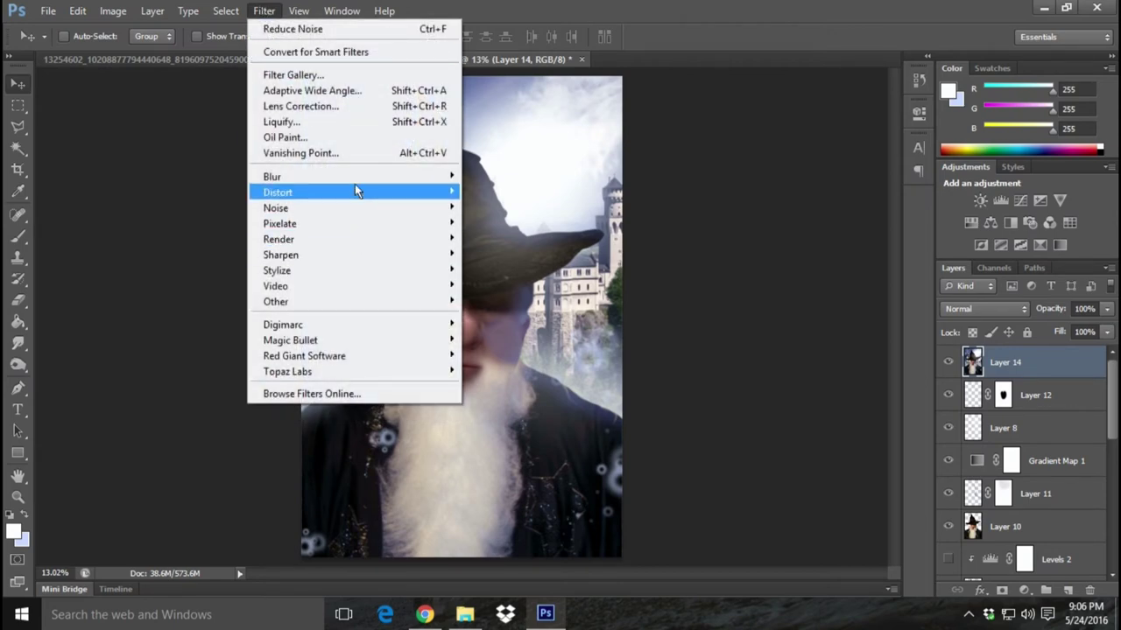
mouse_move(275, 207)
left_click(536, 275)
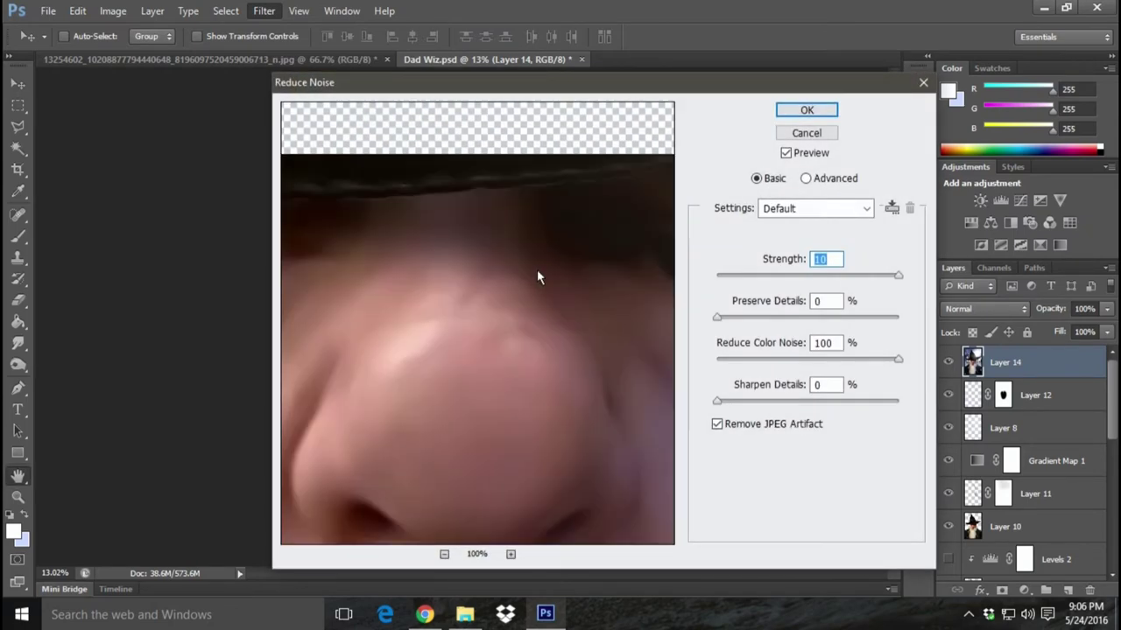
left_click(806, 111)
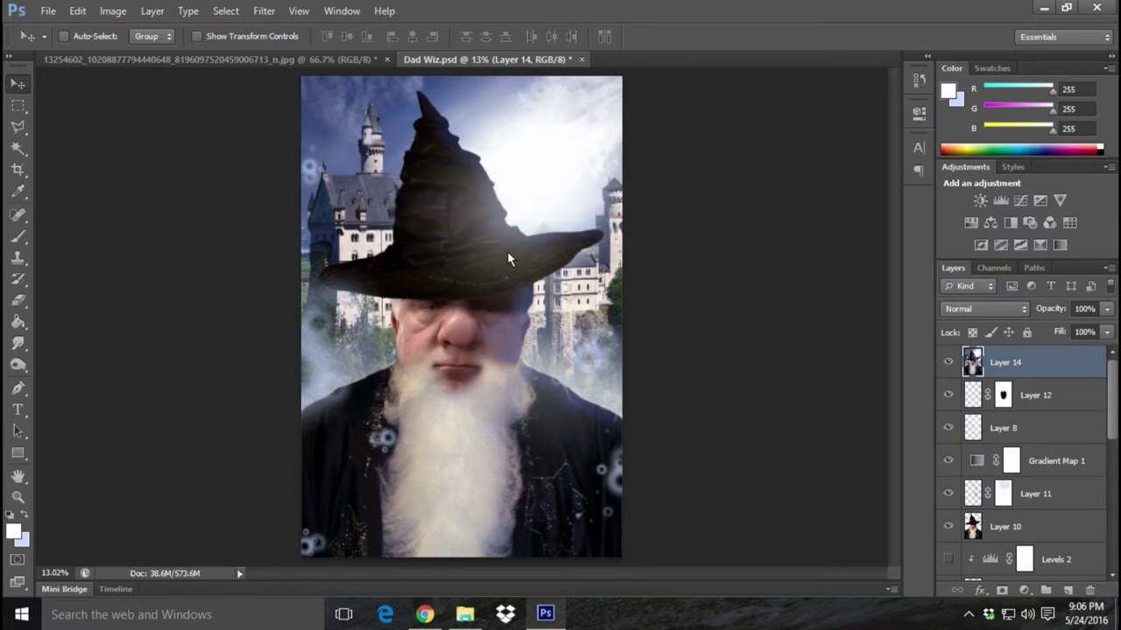
left_click(263, 10)
key("ctrl+f")
left_click(264, 11)
key("Escape")
key("ctrl+f")
left_click(264, 10)
left_click(301, 29)
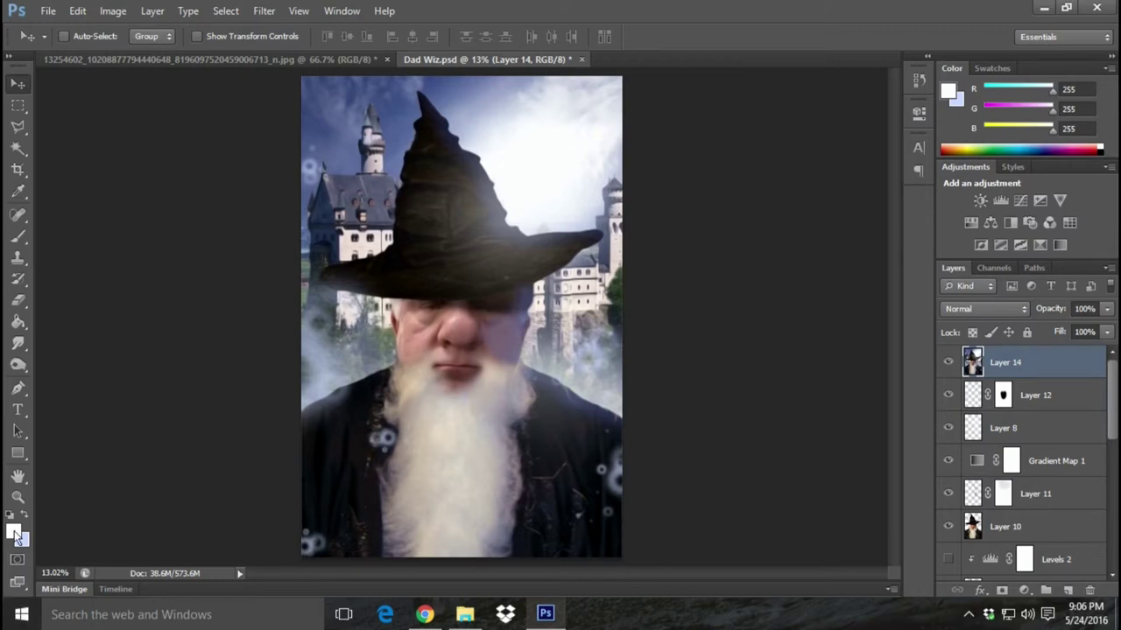
- Dodge the beard with a ~162 px brush at Midtones 20% exposure, undoing one stroke
left_click(18, 364)
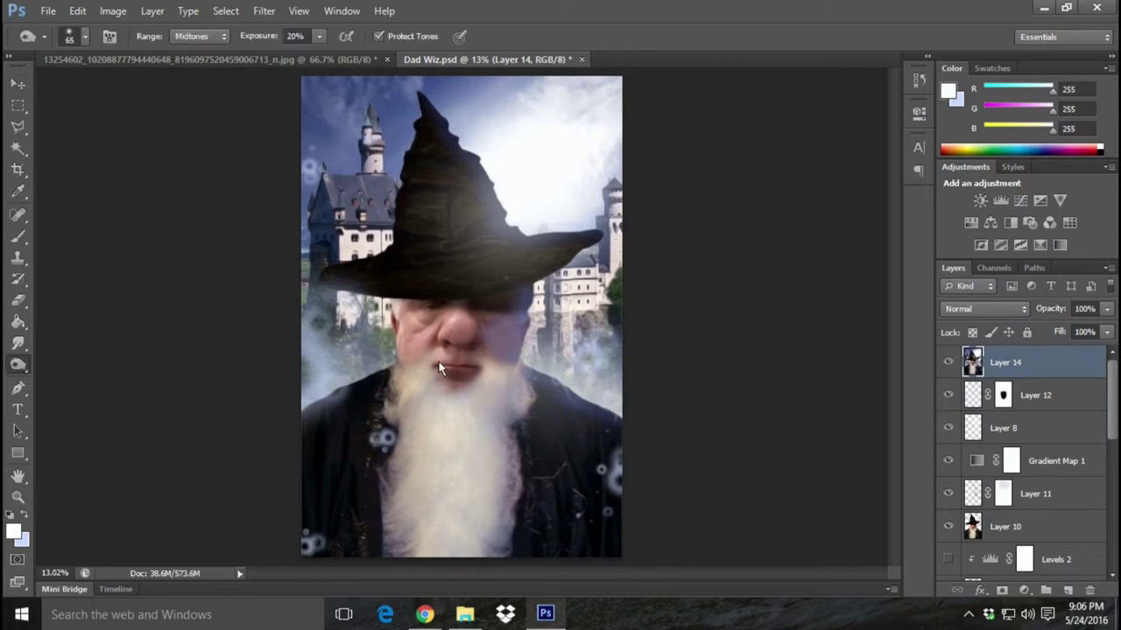
left_click(79, 37)
left_click(125, 85)
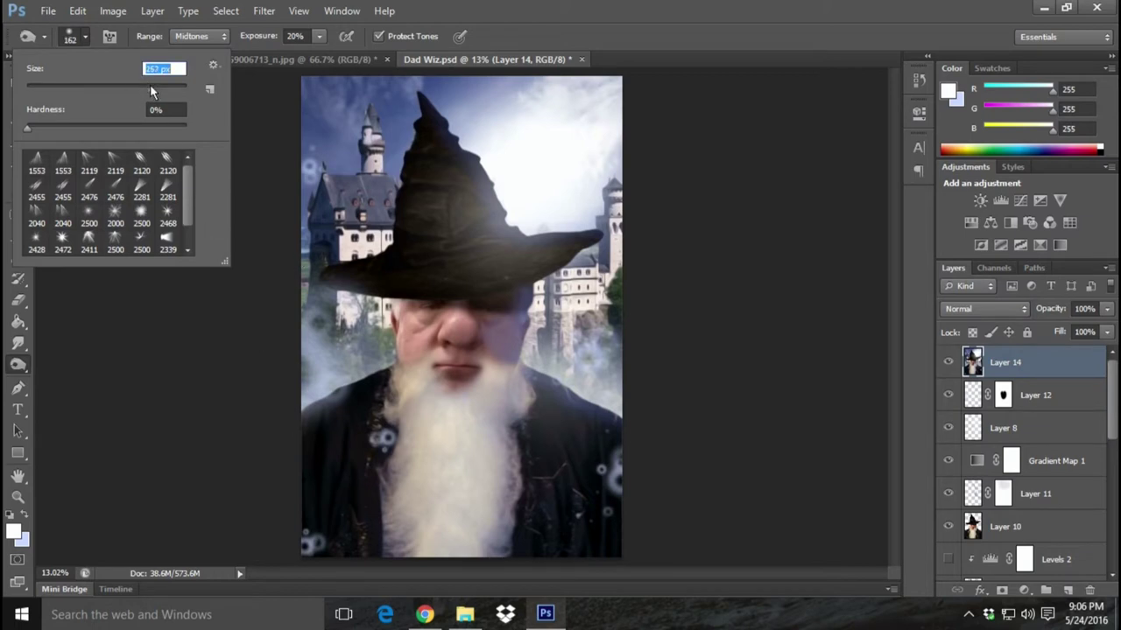
key("Return")
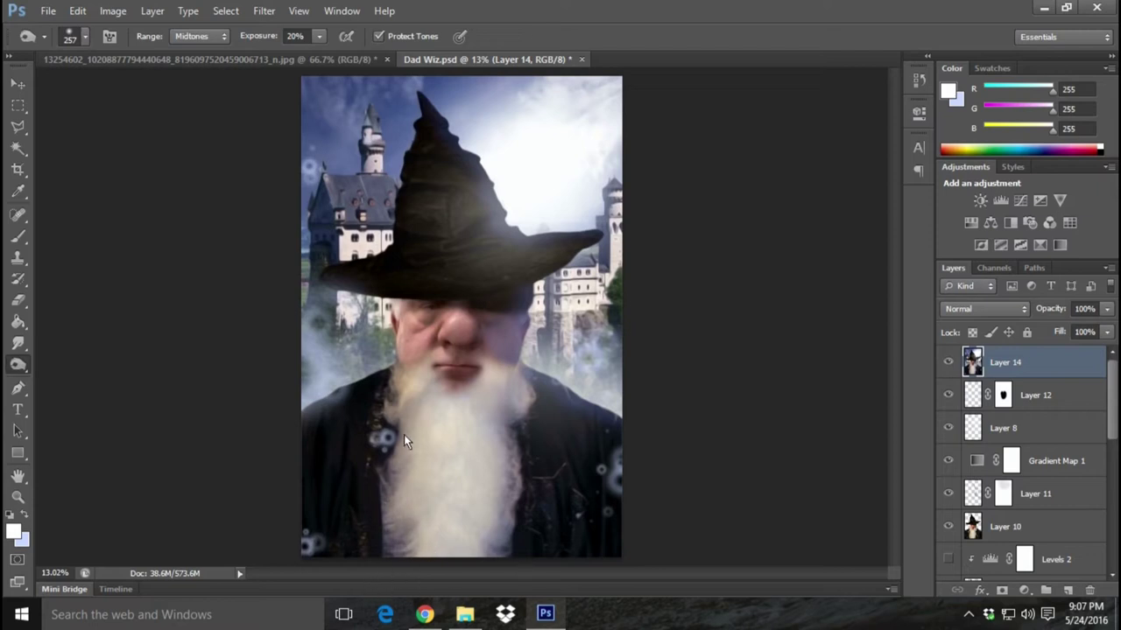
left_click(77, 10)
left_click(120, 40)
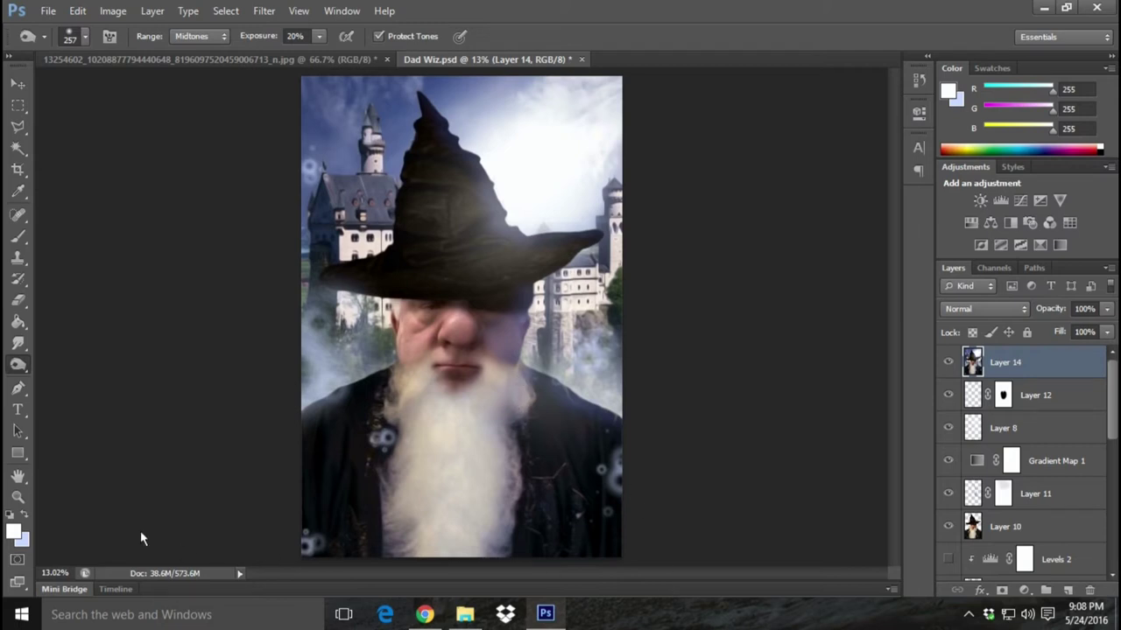
- Dodge the hat folds with a 158 px brush at 58% exposure, stepping back twice
left_click_drag(18, 365, 59, 362)
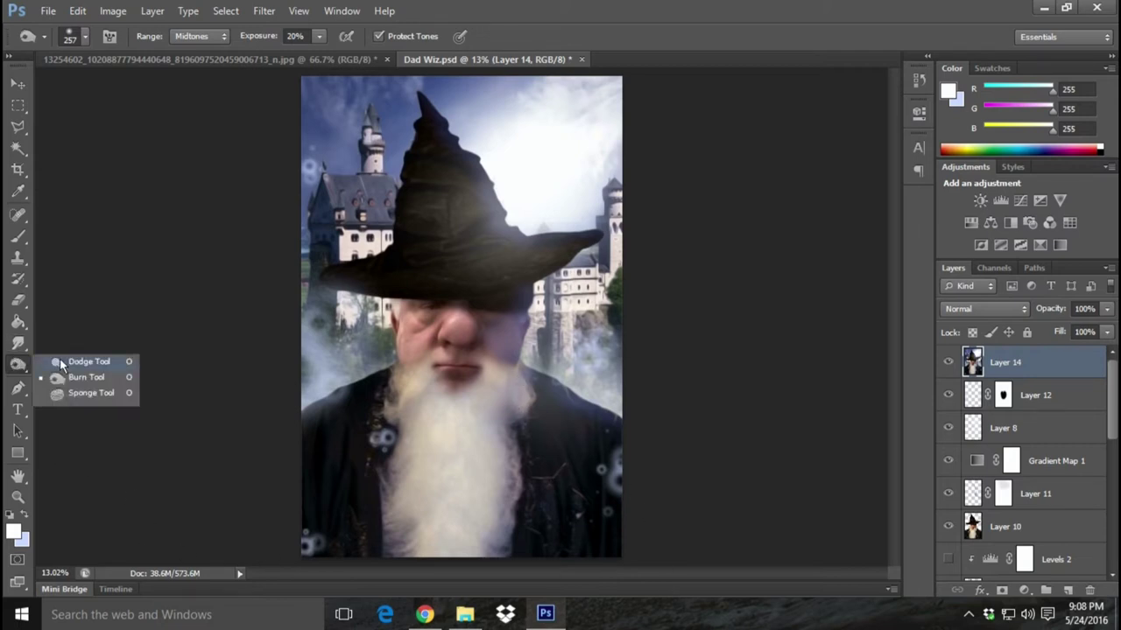
left_click(85, 37)
left_click_drag(94, 88, 129, 88)
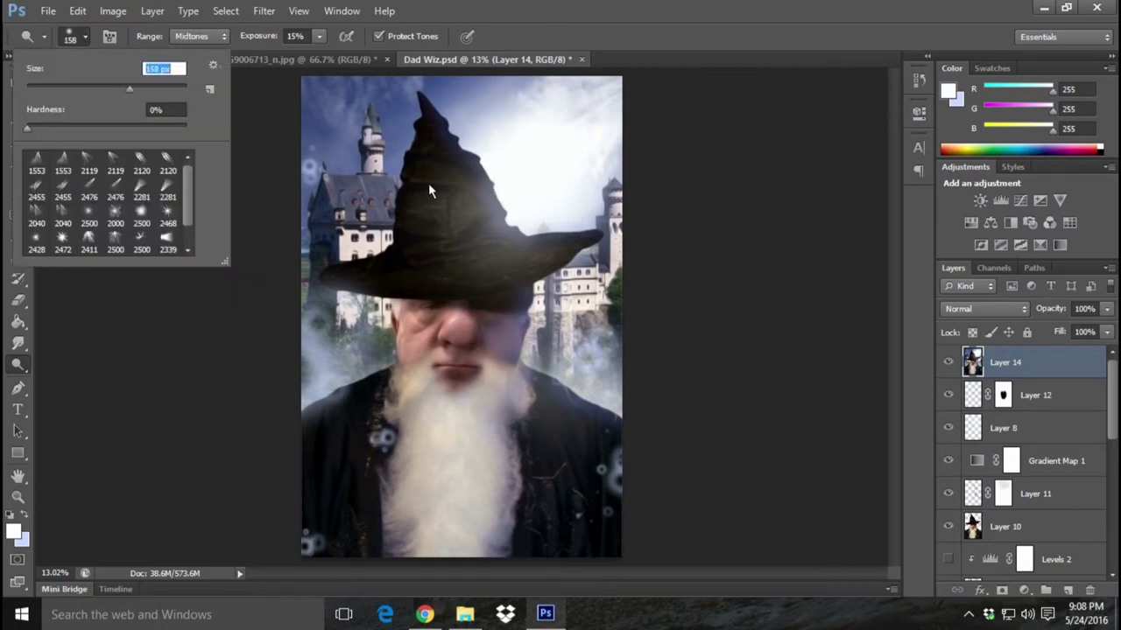
key("Return")
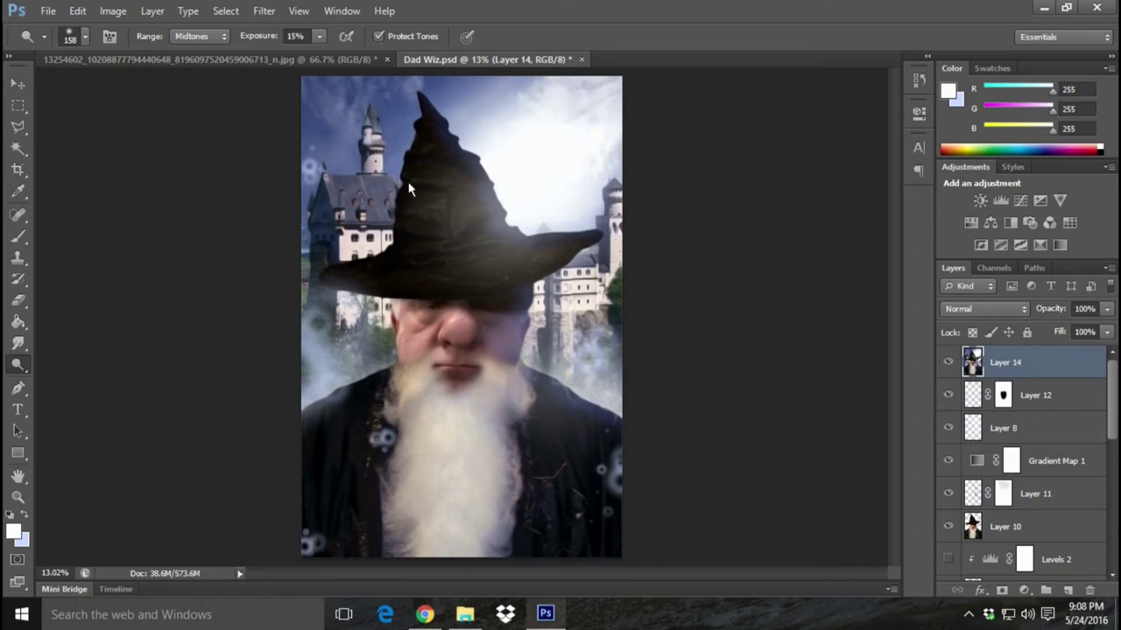
left_click(319, 36)
left_click(355, 54)
left_click(77, 10)
left_click(123, 44)
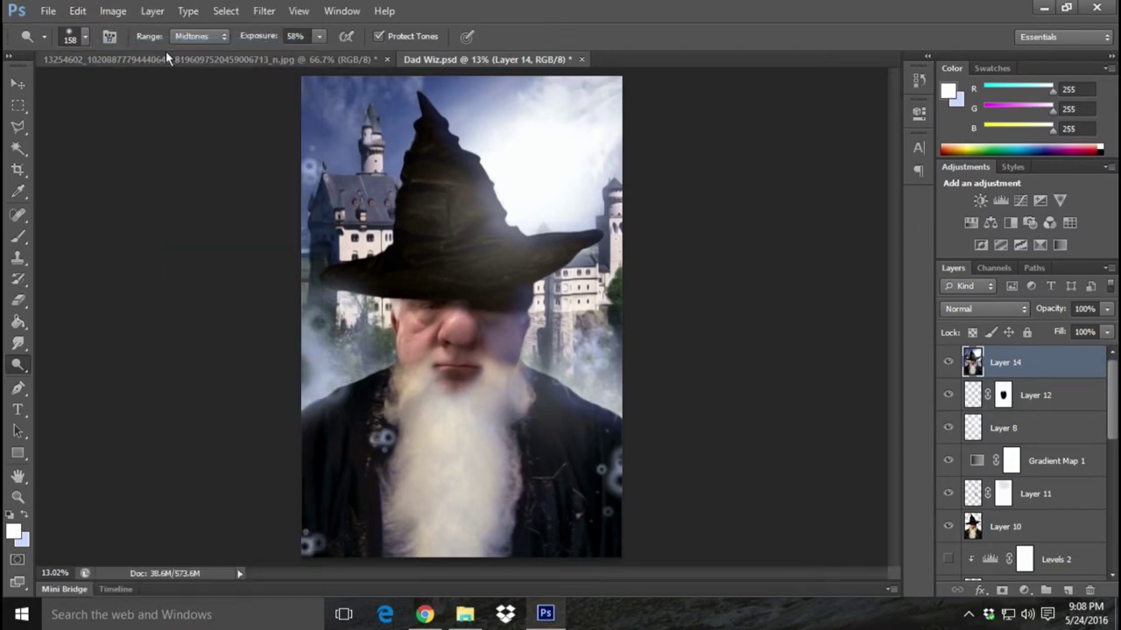
left_click(77, 11)
left_click(119, 43)
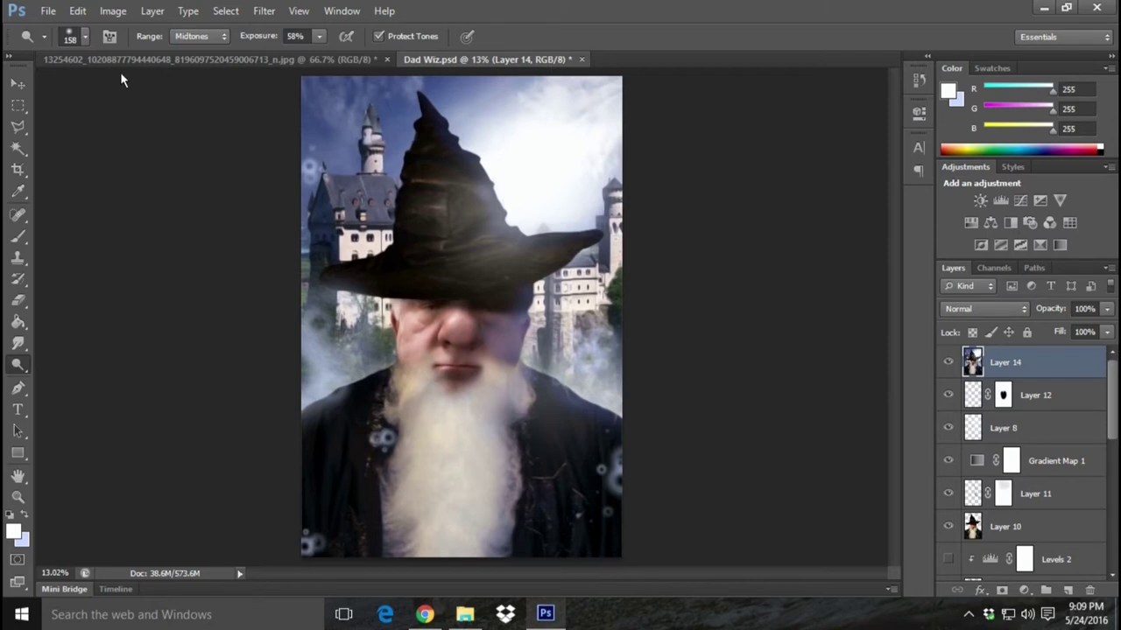
left_click(78, 11)
- Lower the dodge exposure to 26% and undo the last dodge stroke
left_click(285, 43)
left_click_drag(320, 36, 292, 54)
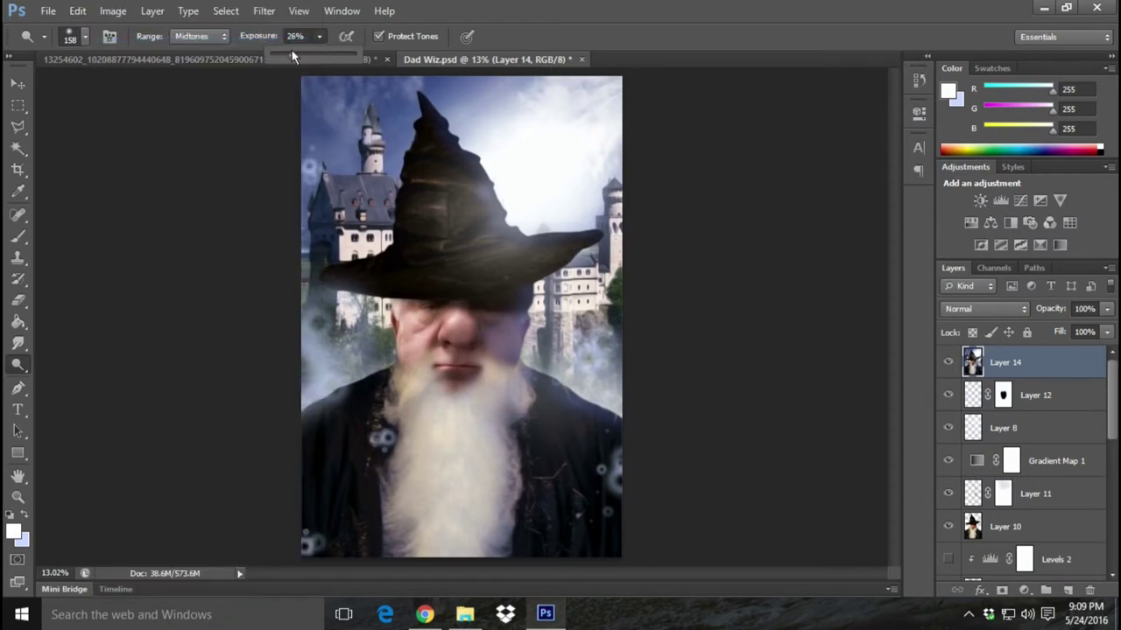
left_click(491, 325)
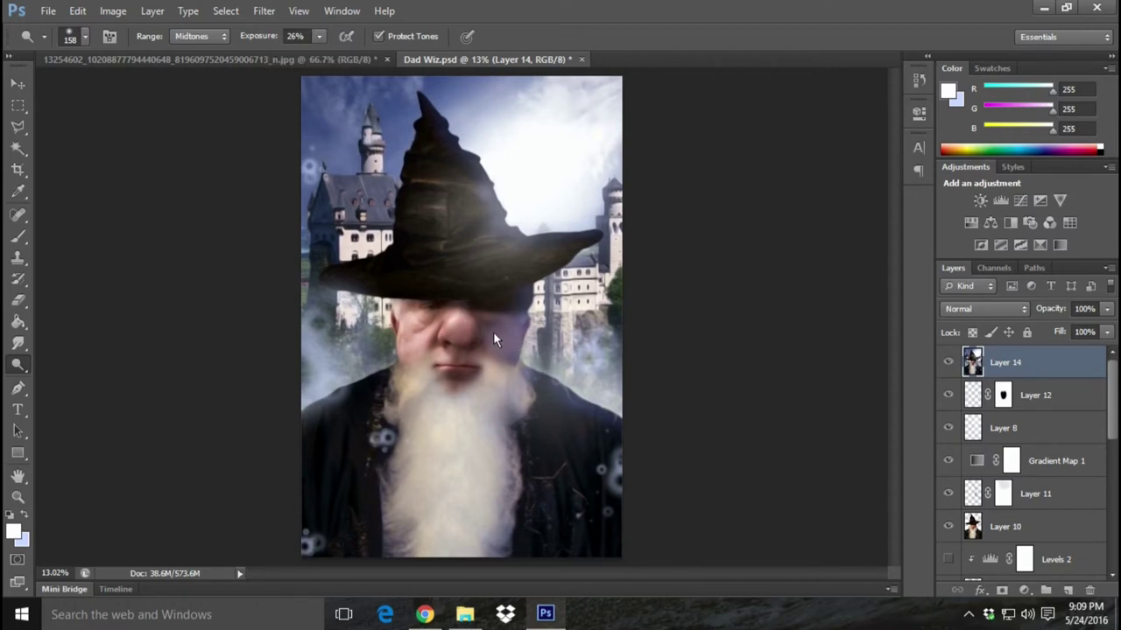
left_click(77, 10)
left_click(119, 50)
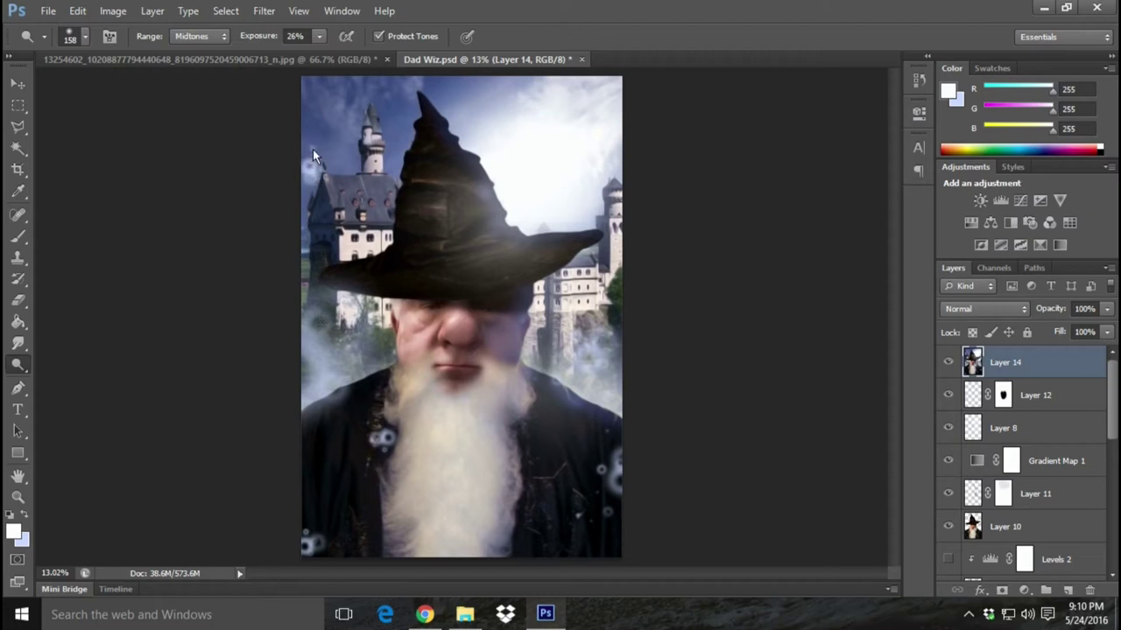
- Dodge the lower beard with a 442 px brush
left_click(86, 36)
left_click(166, 87)
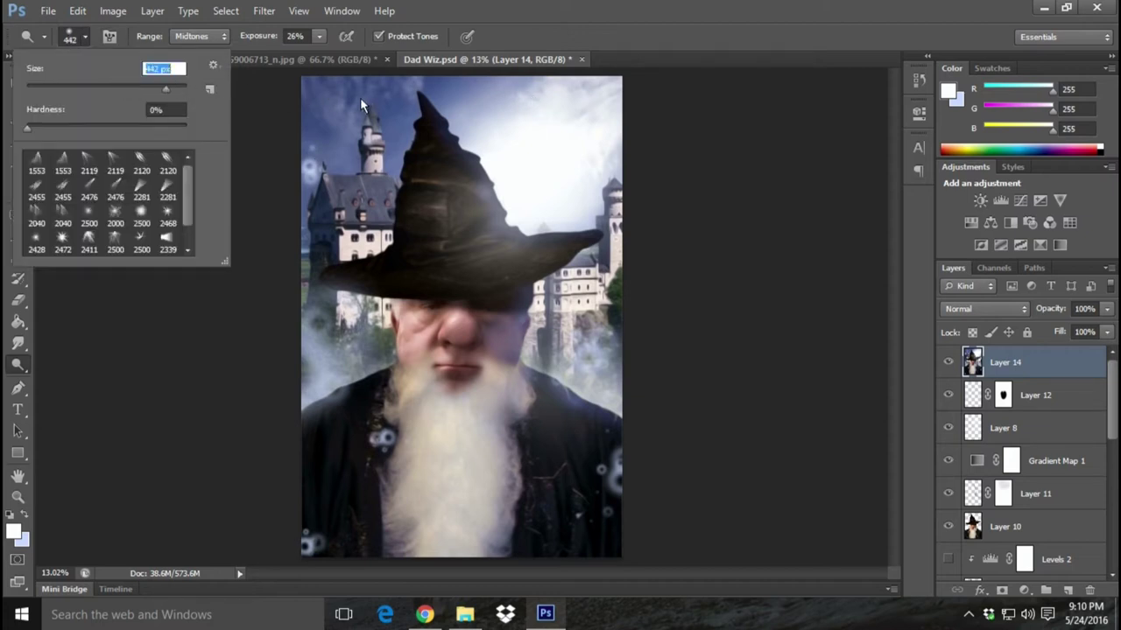
left_click(531, 9)
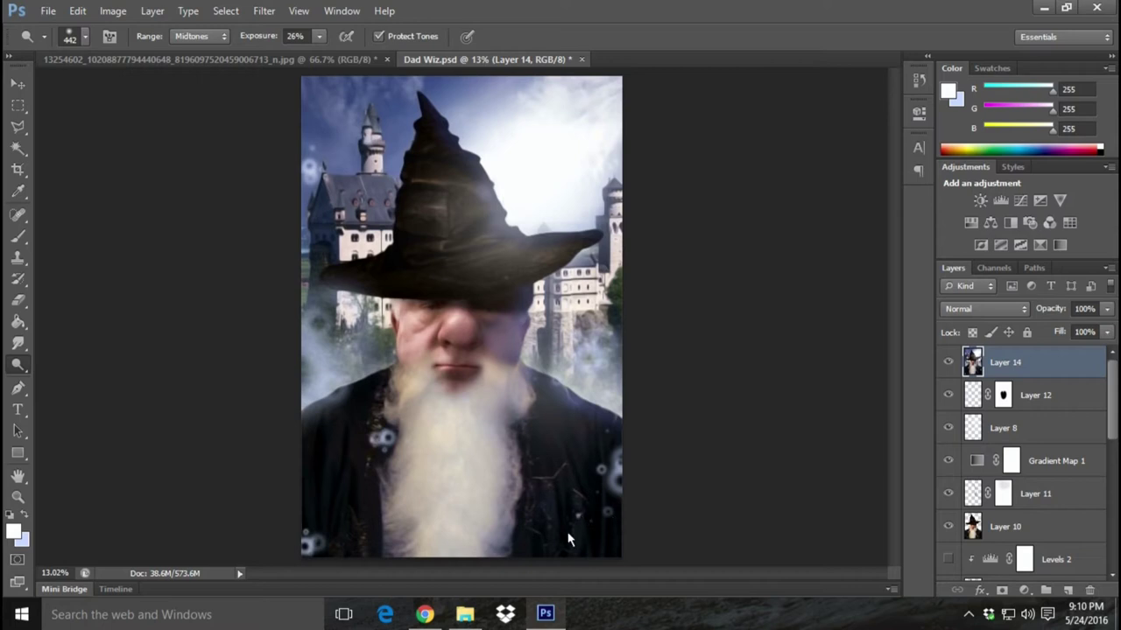
mouse_move(517, 431)
left_mouse_down()
mouse_move(447, 434)
mouse_move(464, 516)
left_mouse_up()
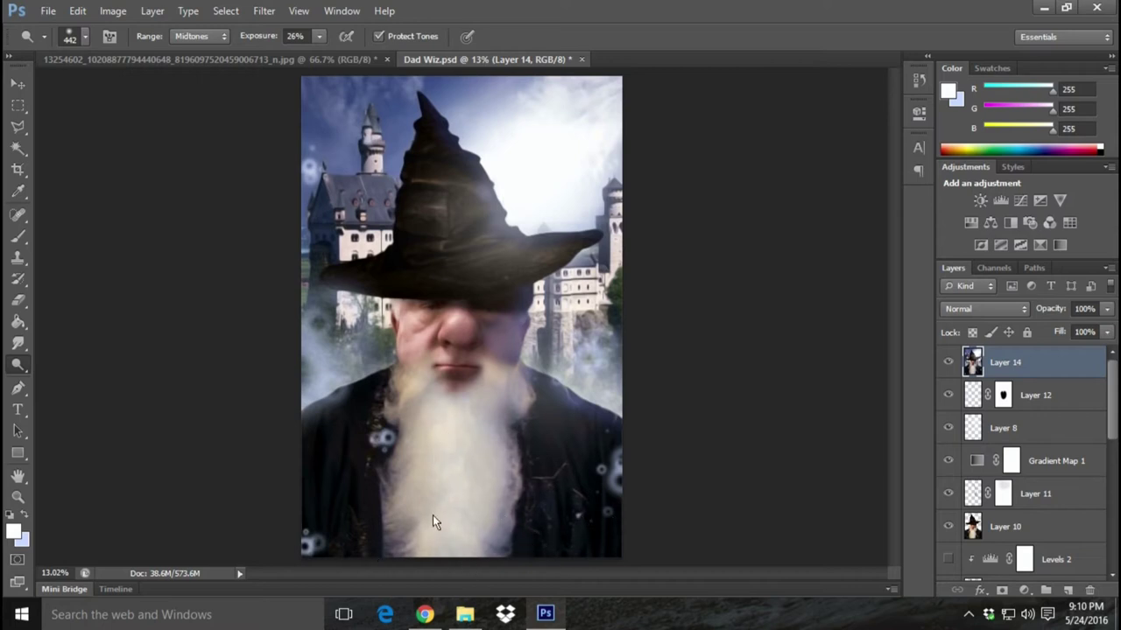
left_click_drag(466, 481, 492, 487)
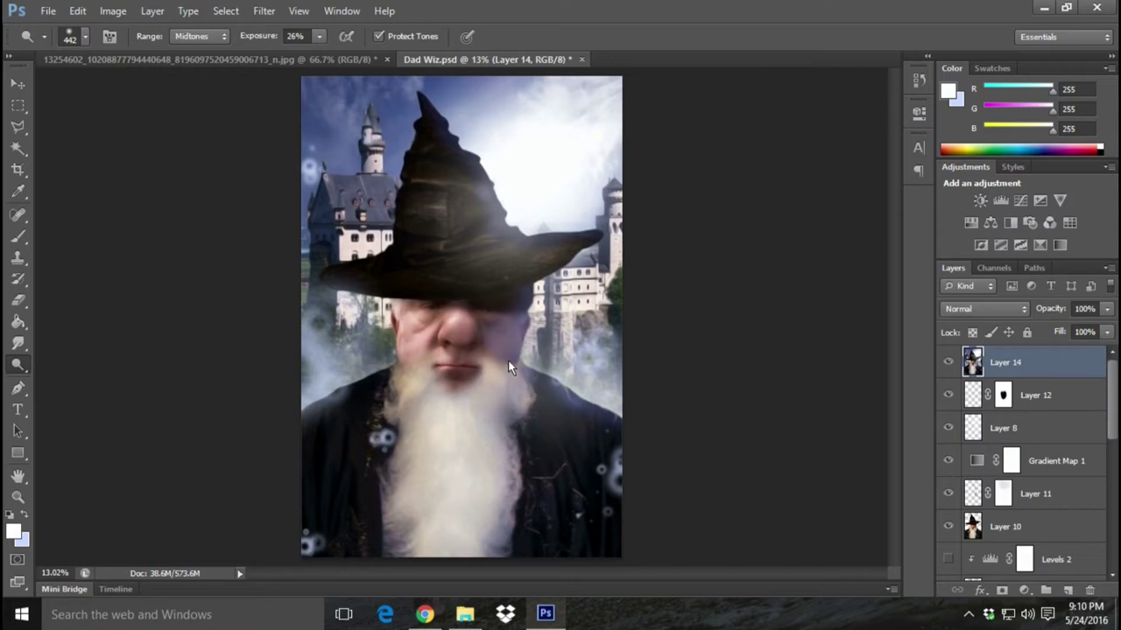
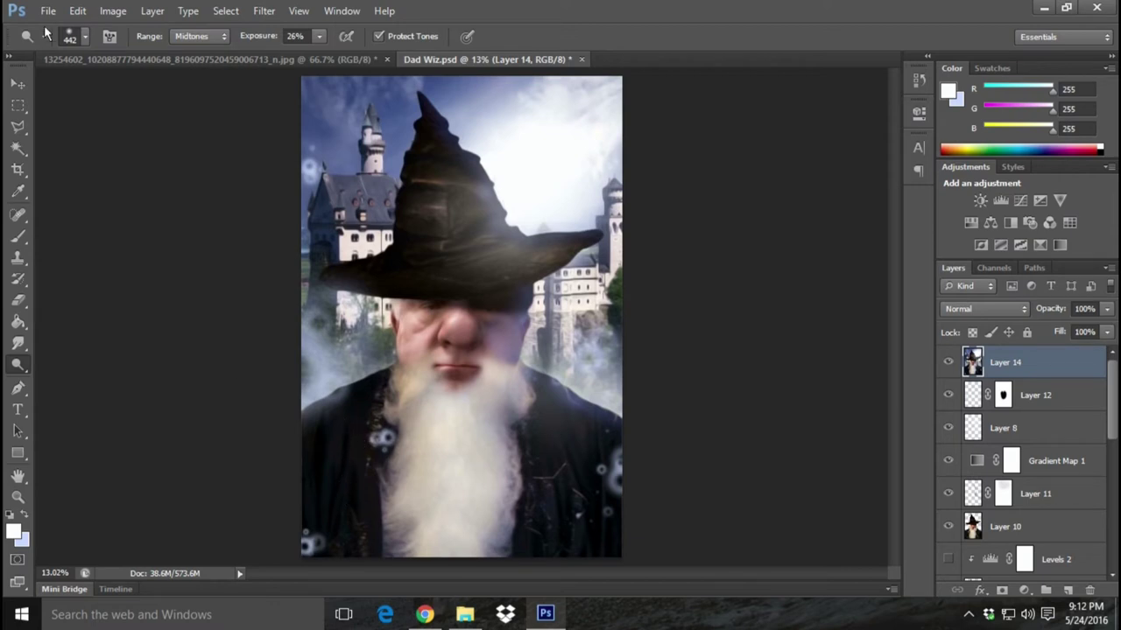
- Set the dodge brush size to 160 px
left_click(80, 37)
left_click(95, 89)
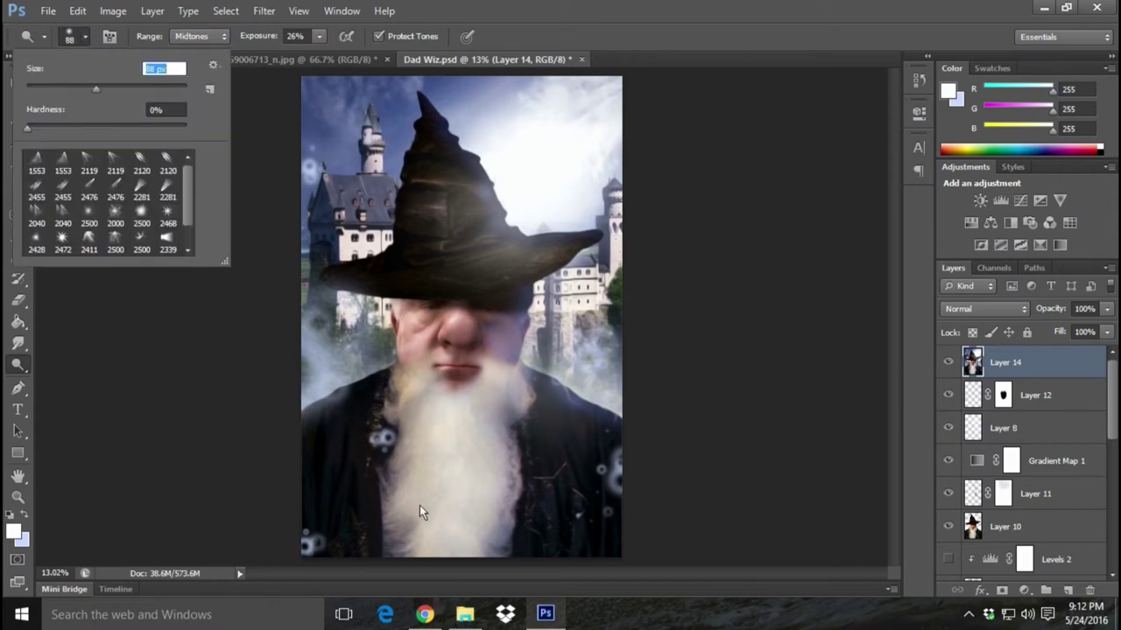
left_click(118, 88)
left_click(342, 442)
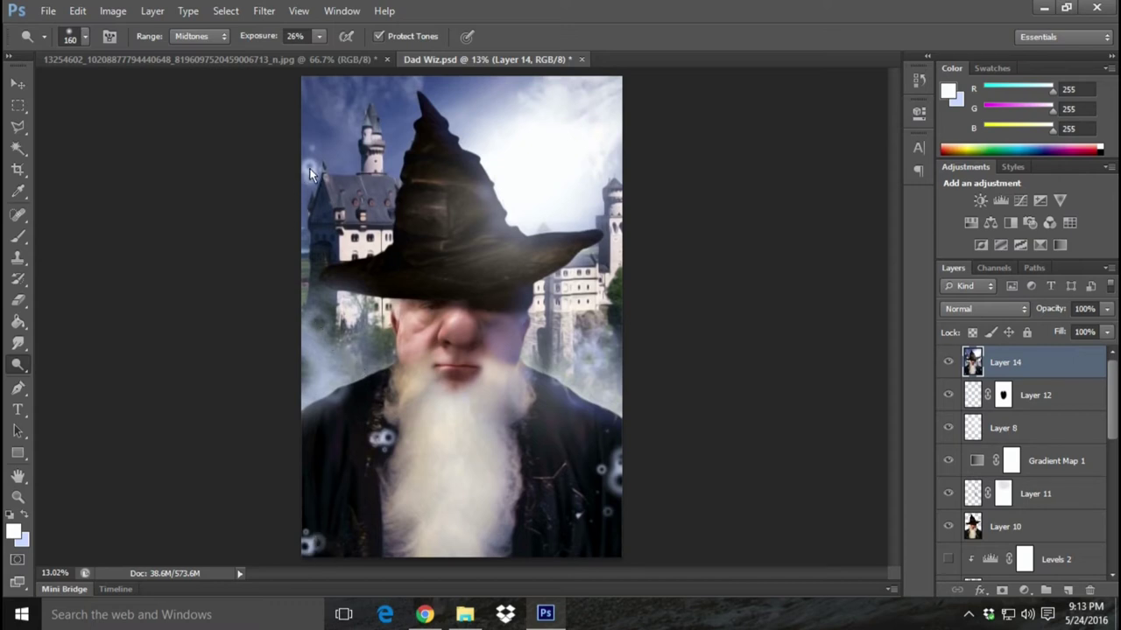
- Dodge a trial spot of sky at the left edge and raise exposure to 74%
left_click(311, 173)
left_click(319, 36)
left_click_drag(324, 52, 334, 52)
left_click(320, 36)
left_click_drag(355, 60, 345, 59)
- Step backward twice to revert the sky test, set exposure to 23%, and pick the Burn tool
left_click(77, 11)
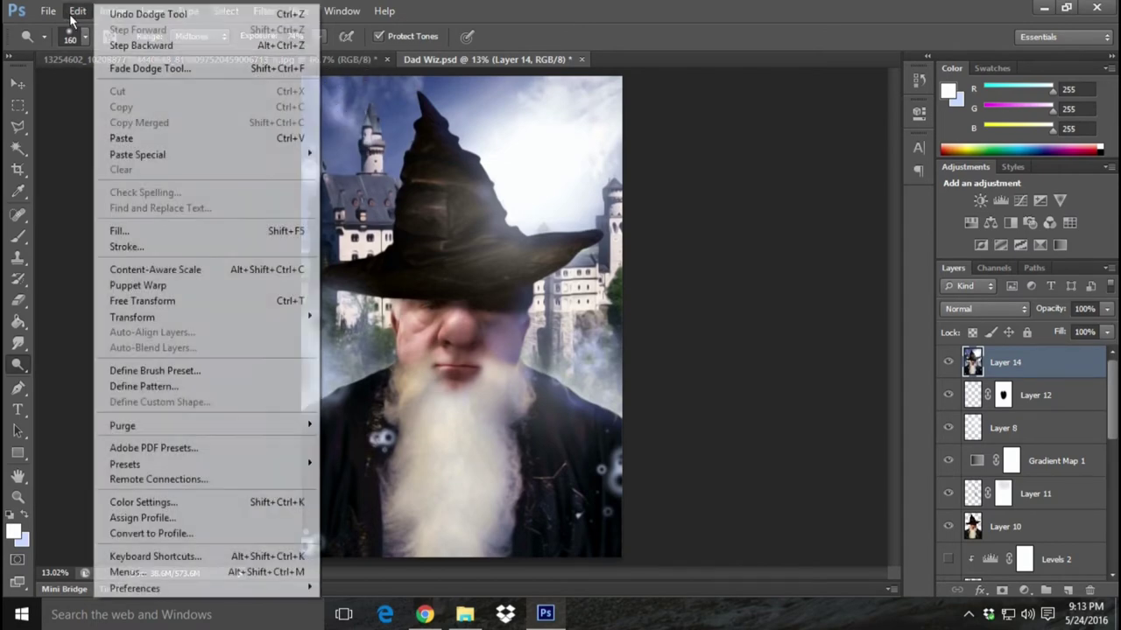
left_click(123, 45)
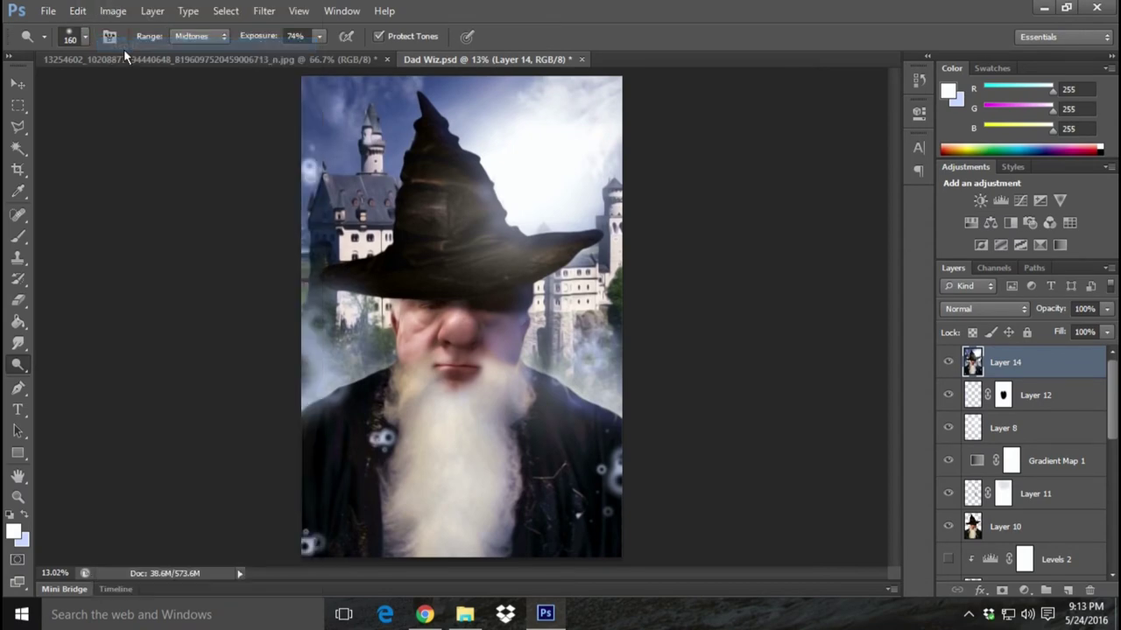
left_click(77, 11)
left_click(124, 46)
left_click_drag(292, 61, 277, 57)
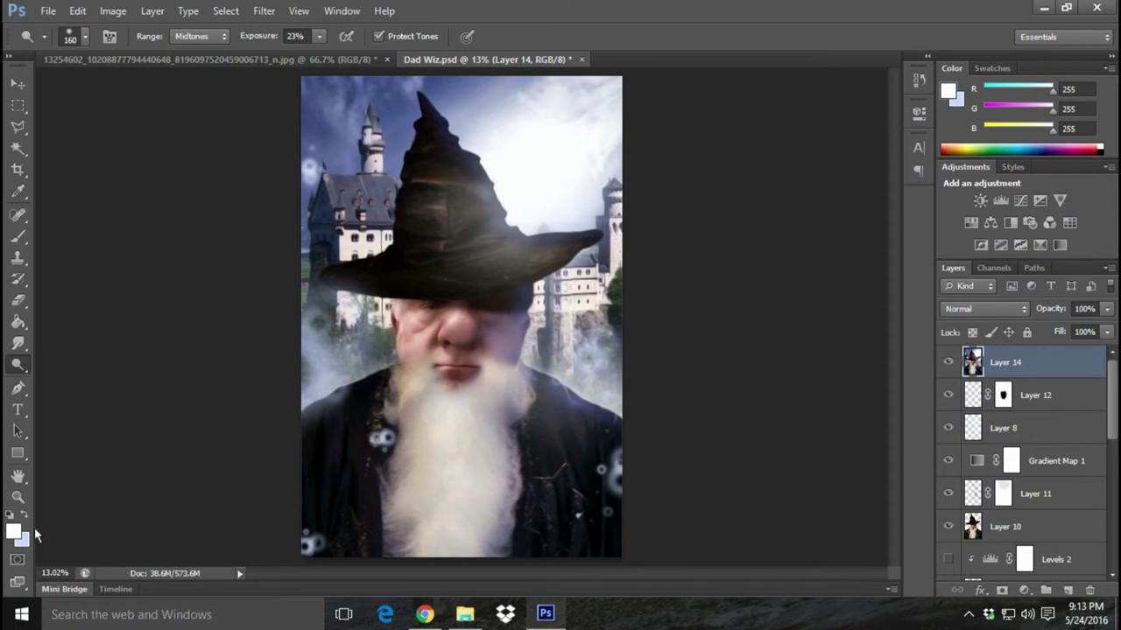
right_click(18, 365)
left_click(65, 380)
- Shrink the Burn brush to 108 px, then group the top layers into Group 1
left_click(85, 38)
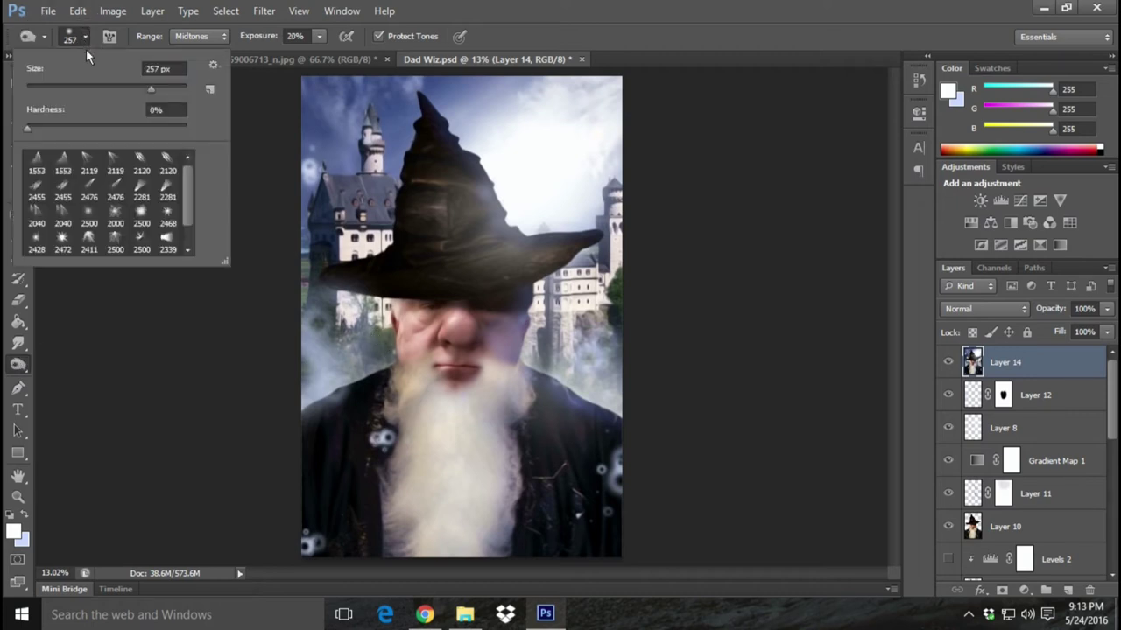
left_click(109, 89)
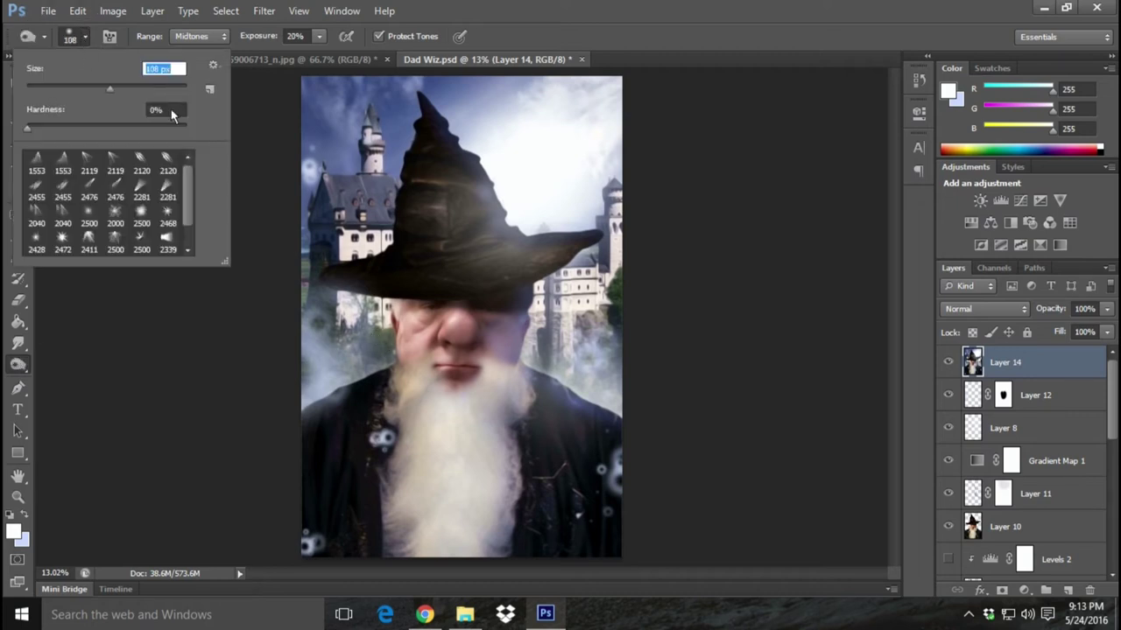
left_click(390, 361)
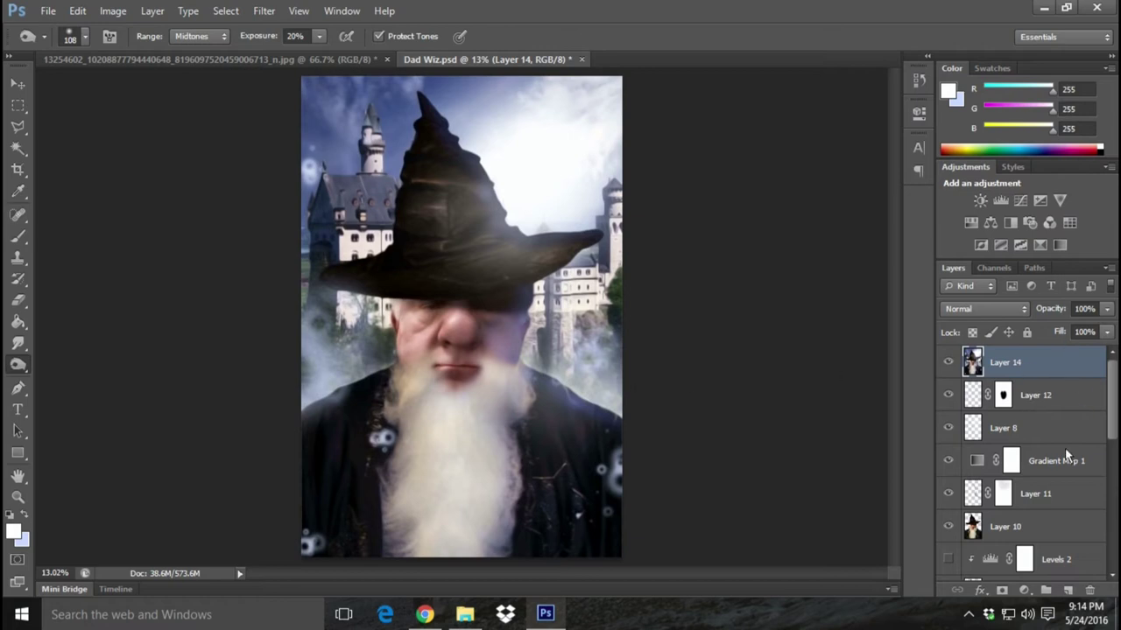
left_click(1045, 590)
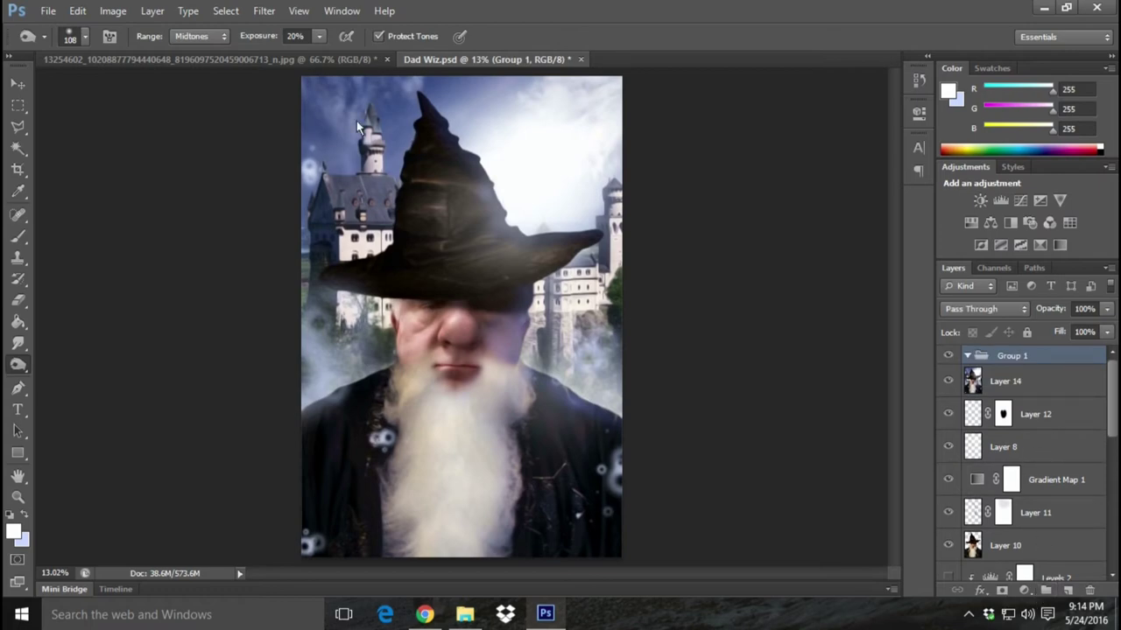
- Undo the accidental Group 1 and add a Vibrance adjustment layer
left_click(77, 11)
left_click(132, 41)
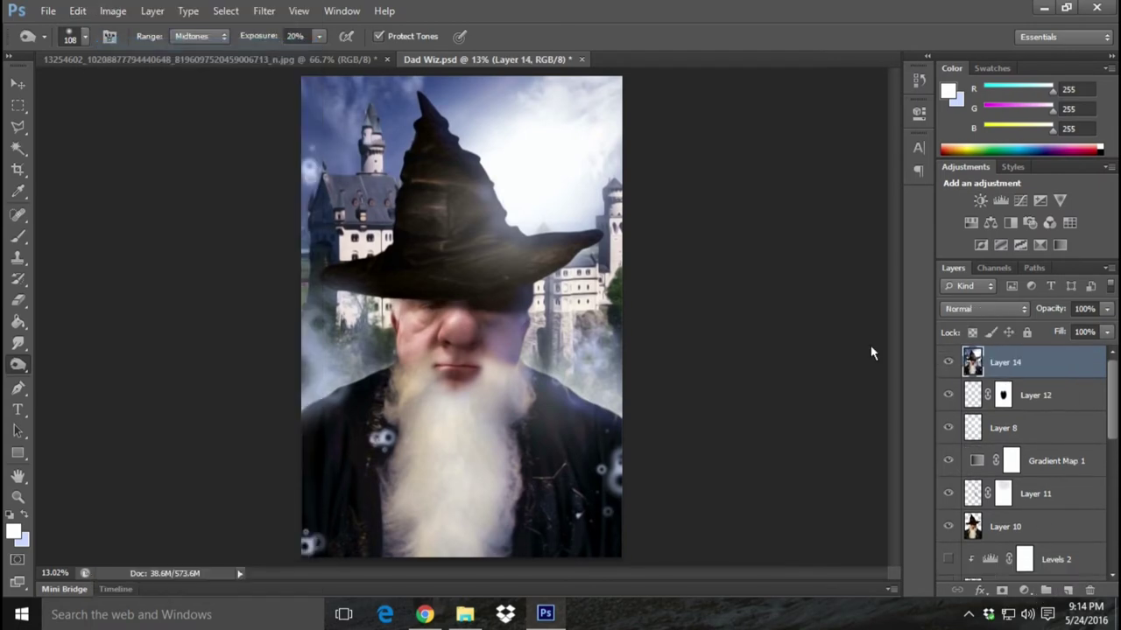
left_click(1025, 591)
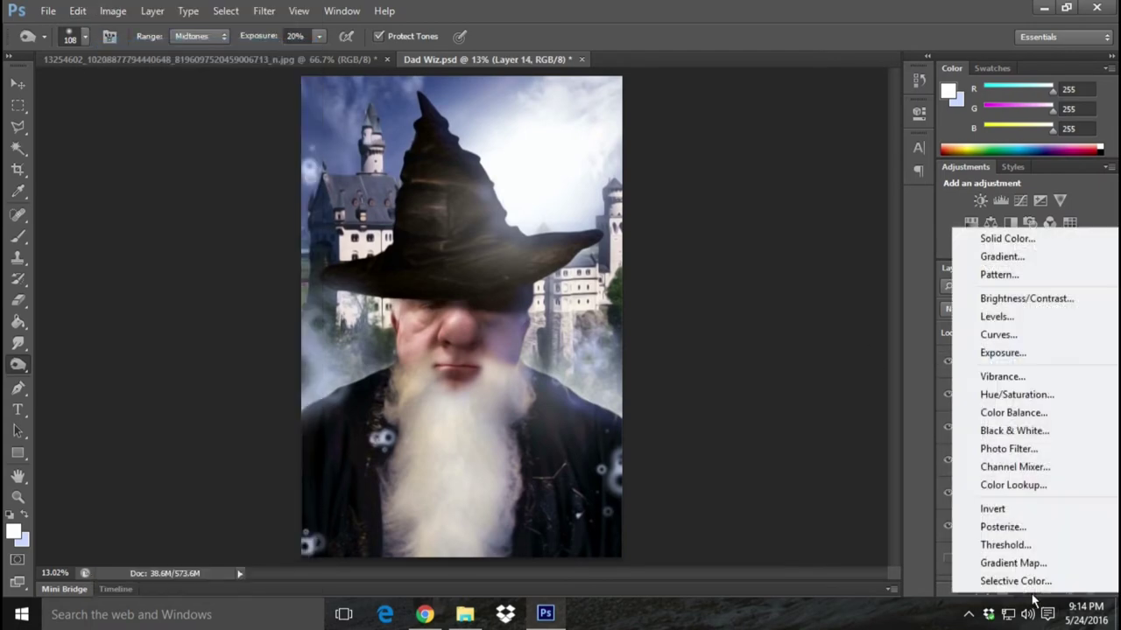
left_click(1019, 379)
- Set Vibrance to +50 and Saturation to +25
left_click_drag(779, 167, 919, 173)
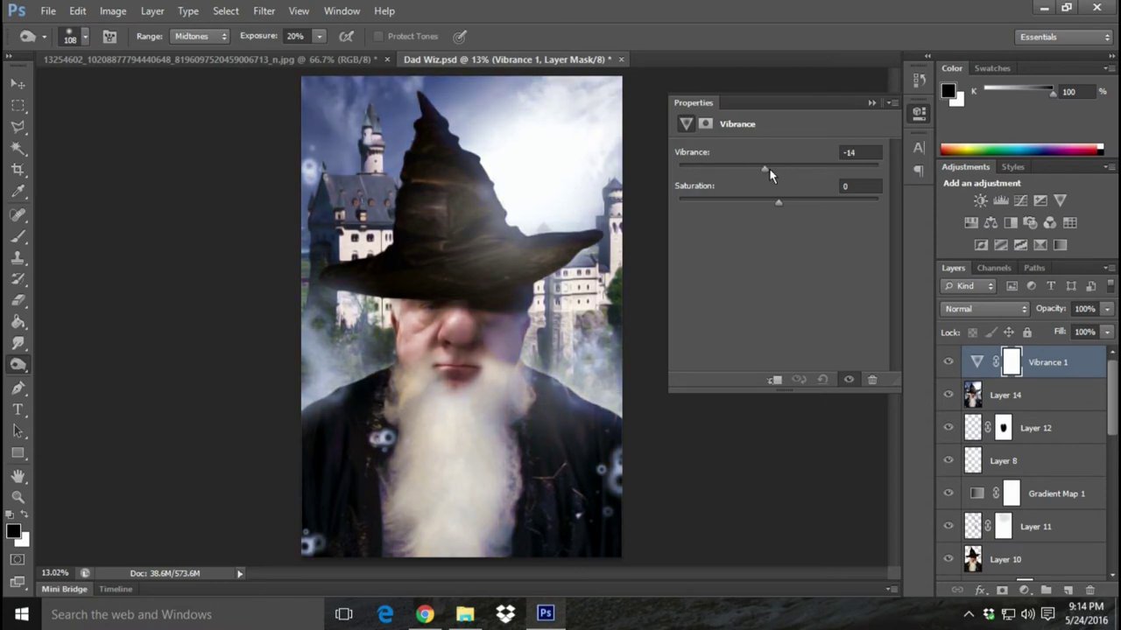
left_click_drag(877, 167, 849, 168)
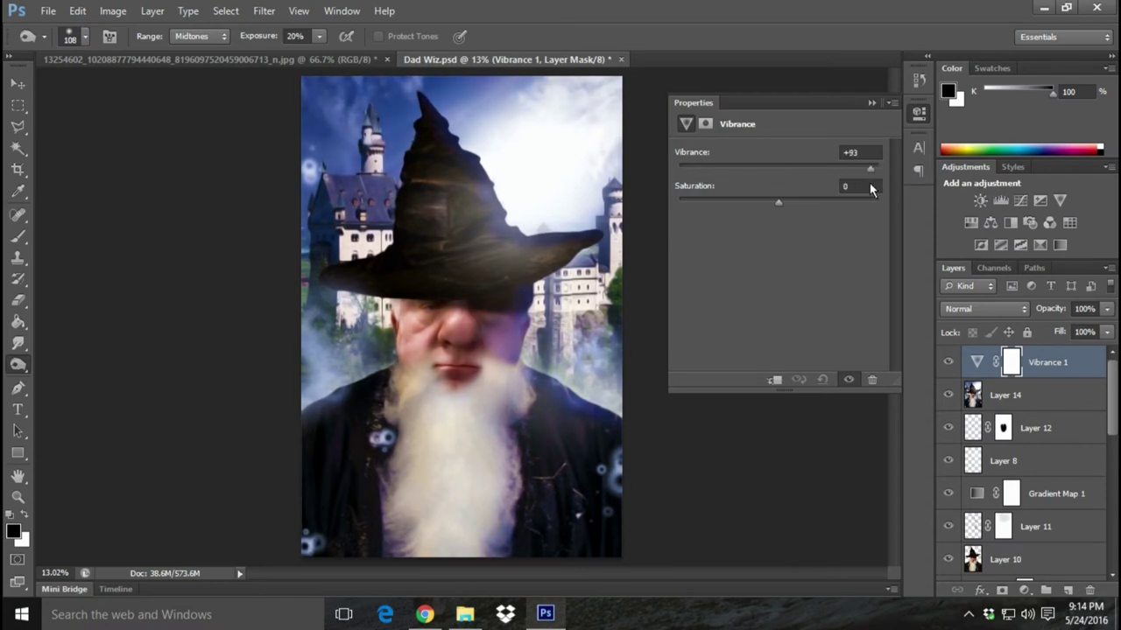
mouse_move(864, 167)
left_mouse_down()
mouse_move(690, 181)
mouse_move(812, 172)
mouse_move(855, 182)
left_mouse_up()
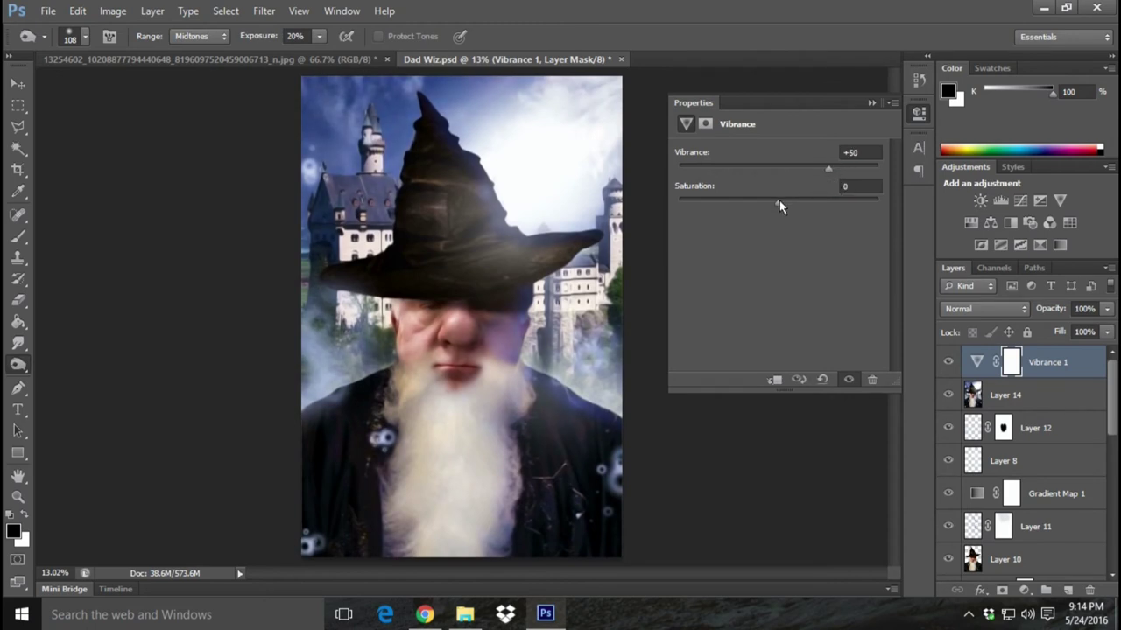
left_click_drag(779, 202, 880, 200)
left_click_drag(810, 208, 805, 208)
left_click(869, 103)
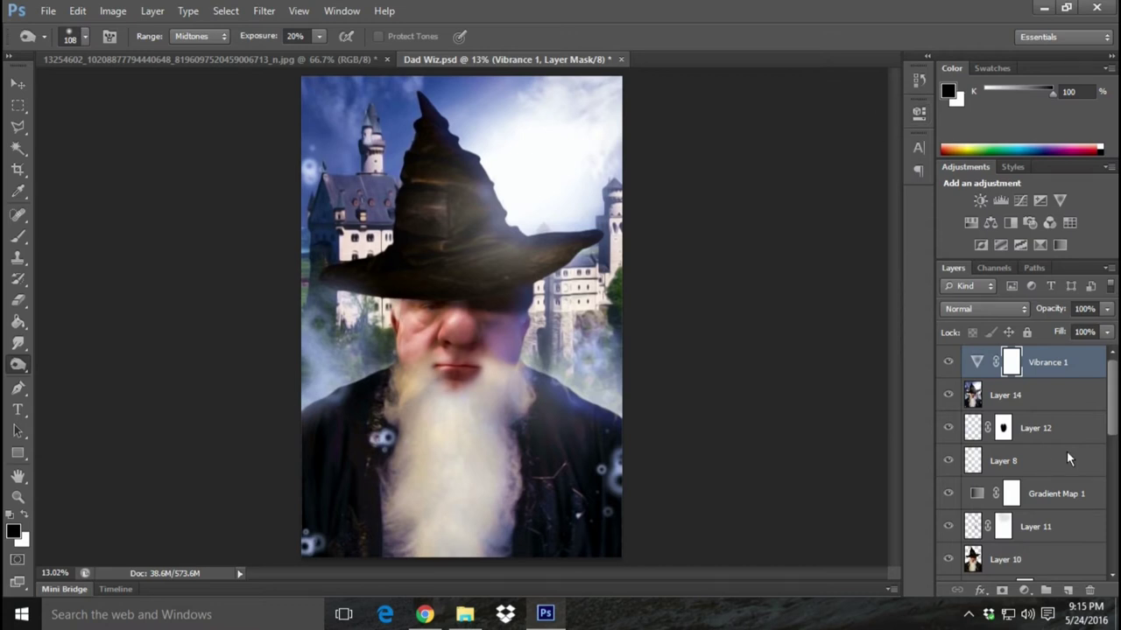
left_click(1024, 591)
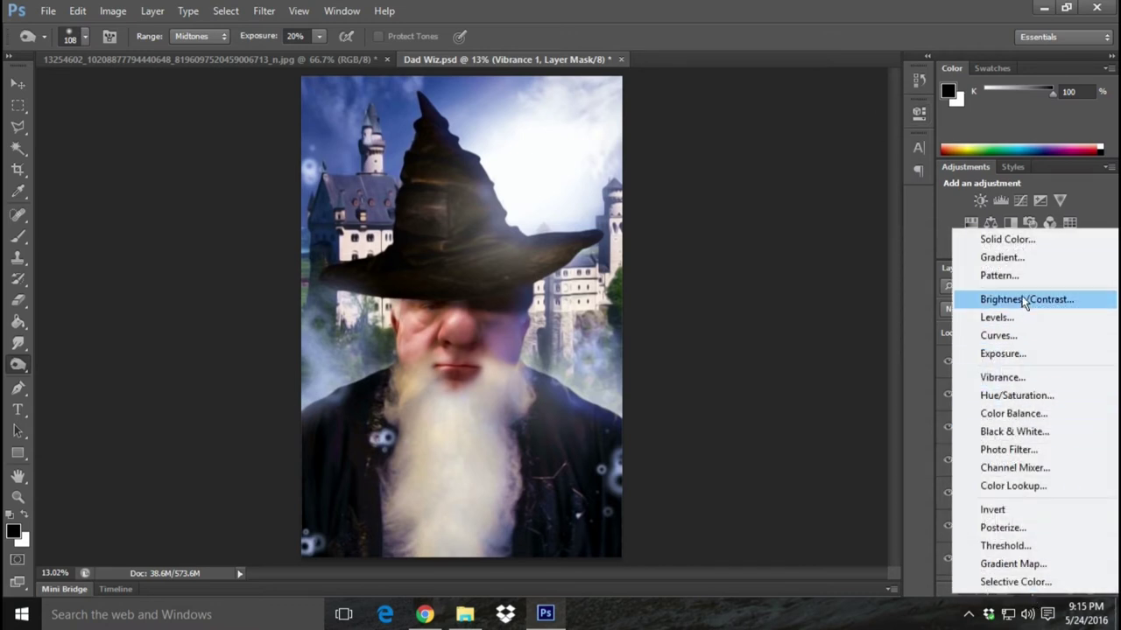
left_click(1016, 581)
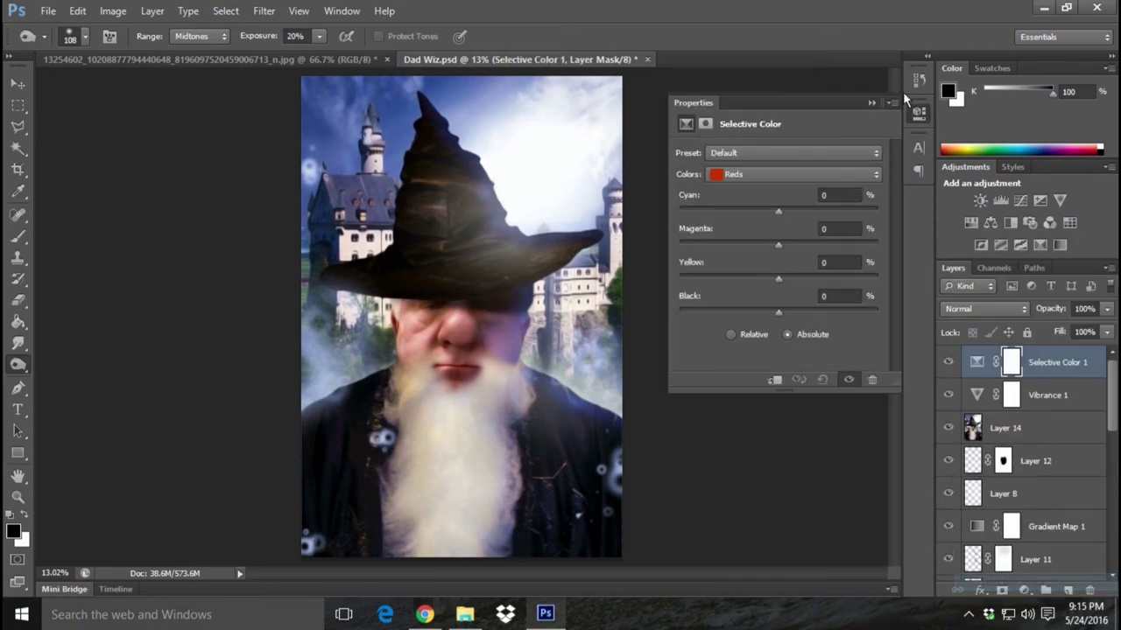
left_click(867, 175)
left_click(780, 293)
mouse_move(779, 313)
left_mouse_down()
mouse_move(861, 310)
mouse_move(529, 317)
mouse_move(855, 323)
mouse_move(770, 333)
mouse_move(783, 332)
left_mouse_up()
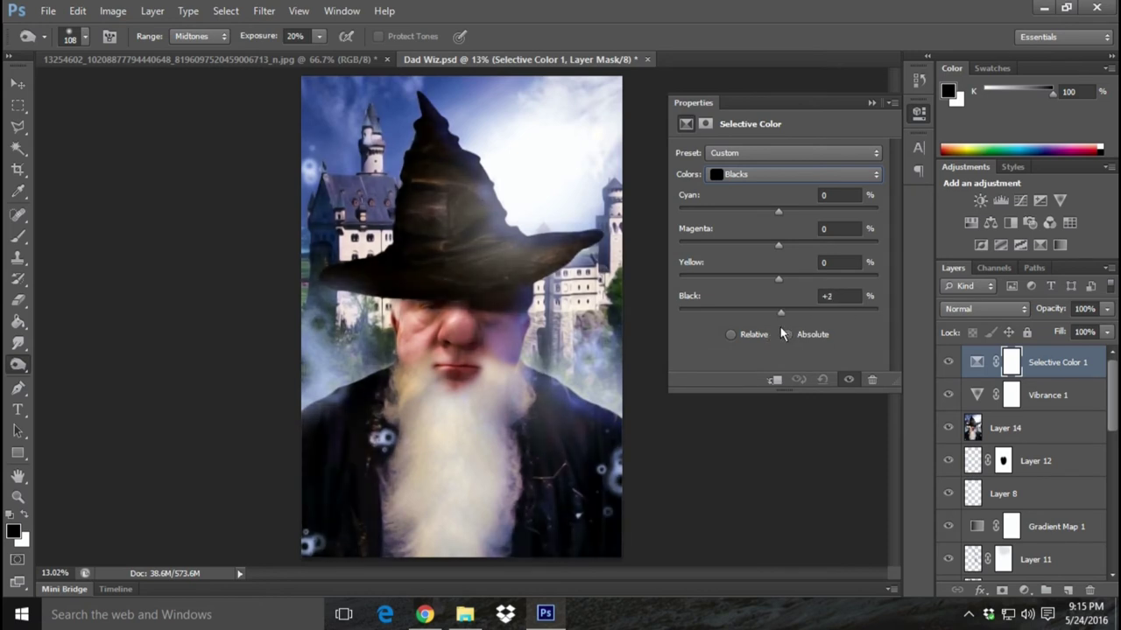
left_click_drag(783, 334, 783, 333)
left_click(871, 104)
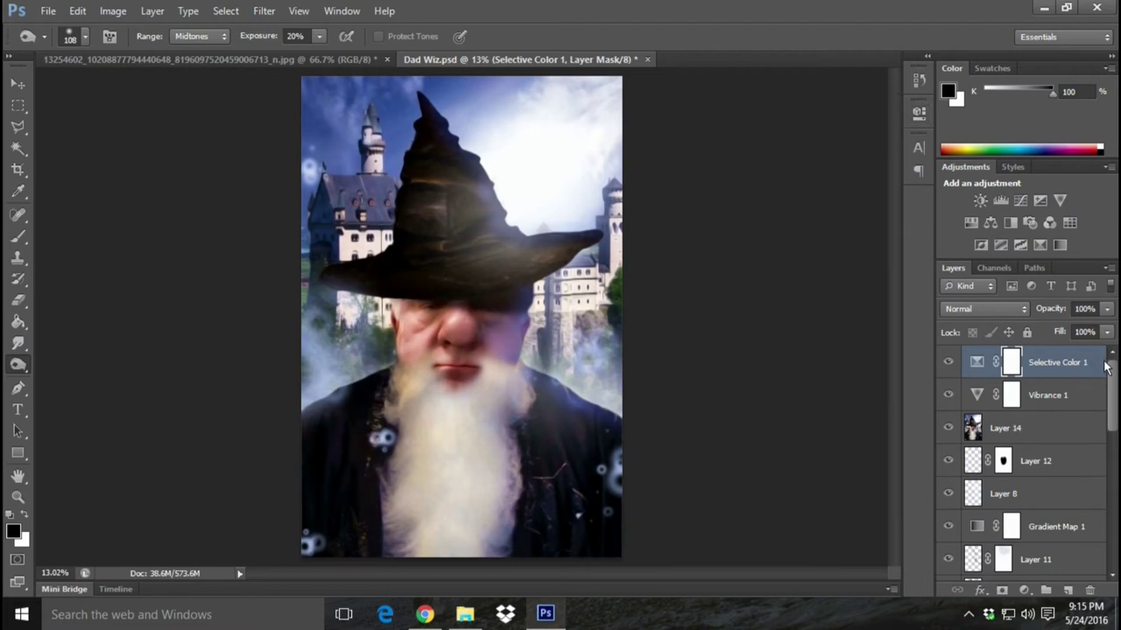
right_click(1099, 366)
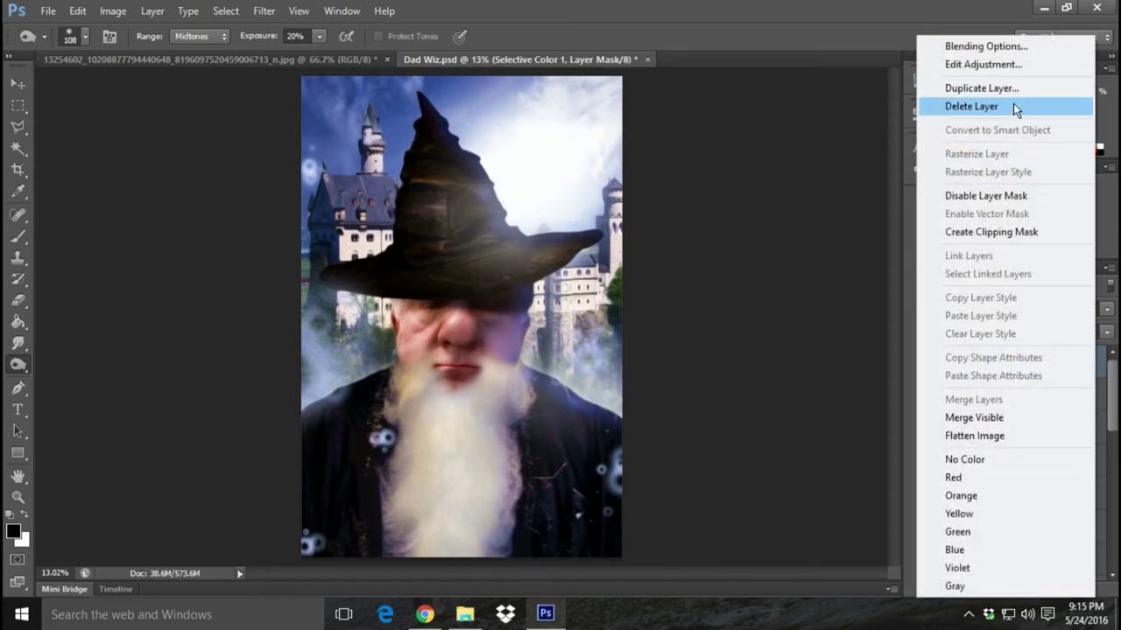
left_click(1013, 105)
left_click(484, 250)
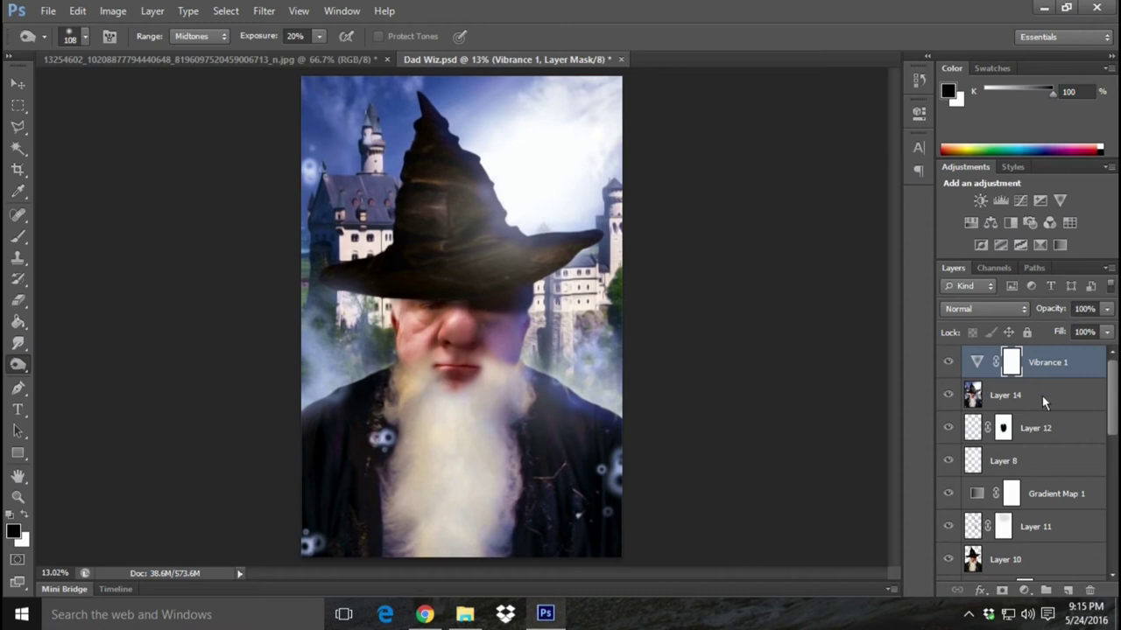
left_click(1023, 590)
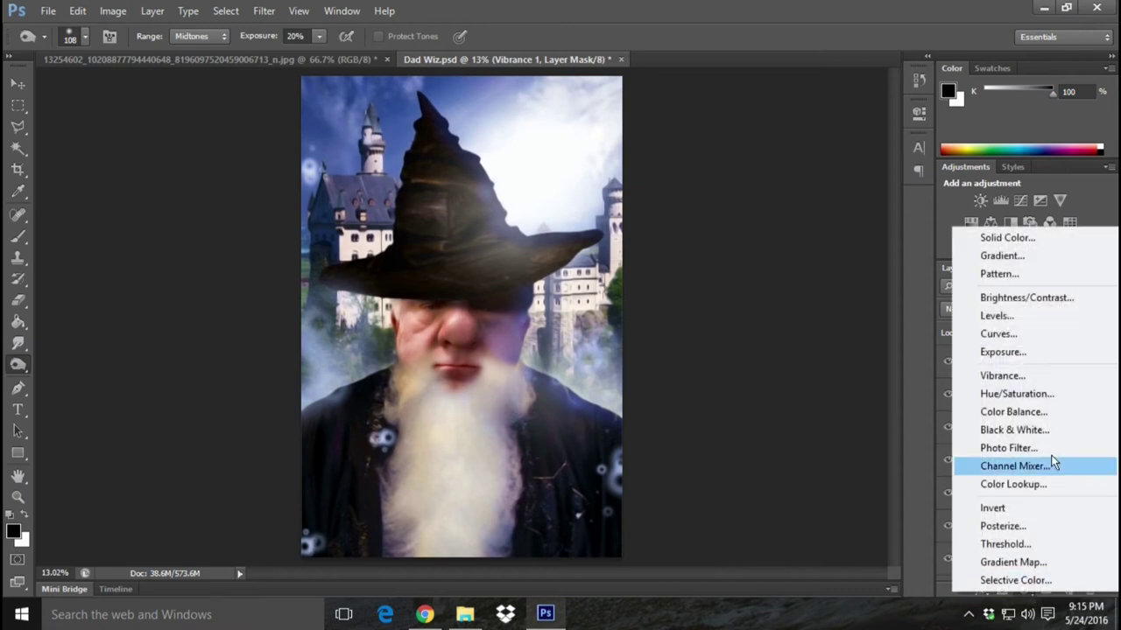
- Add Levels 4 with input levels 5 / 1.00 / 225 above Vibrance 1
left_click(998, 316)
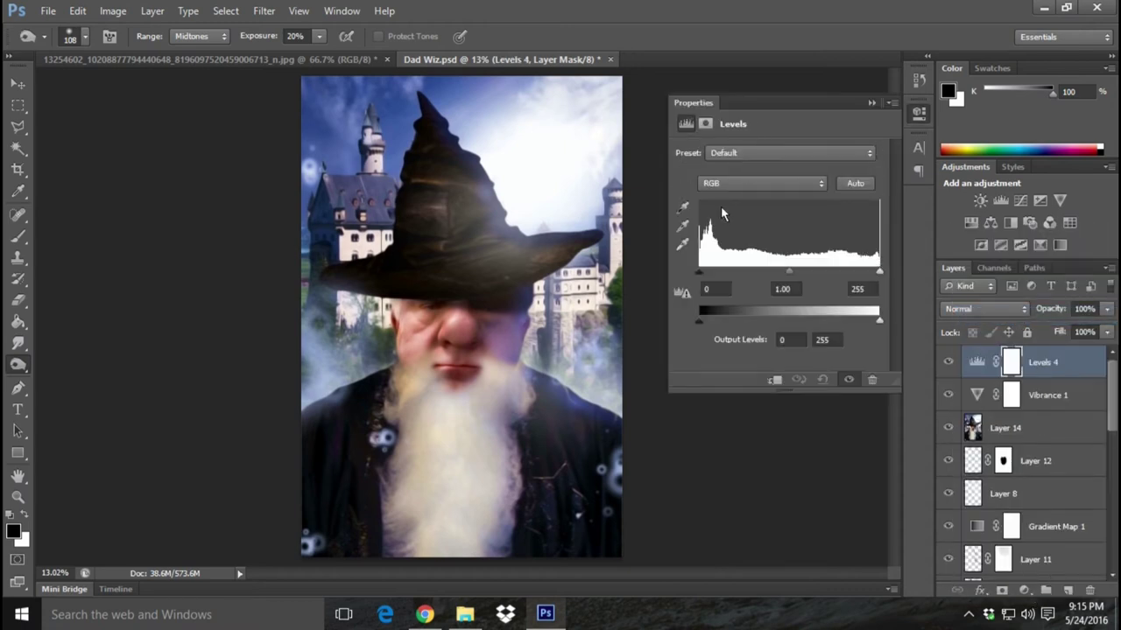
left_click_drag(699, 272, 706, 273)
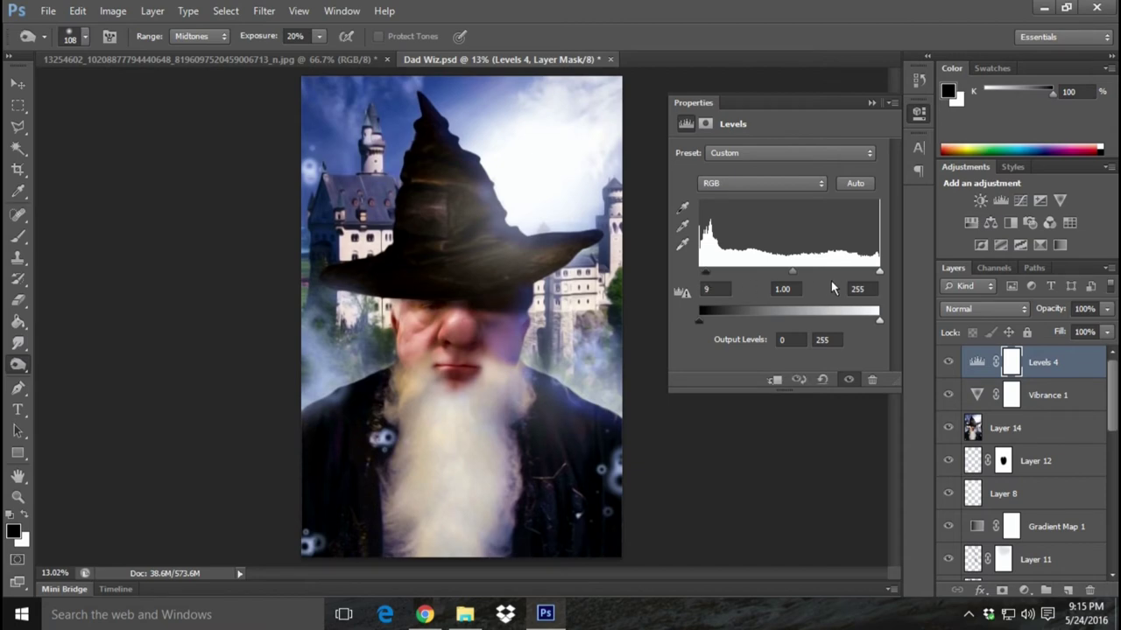
mouse_move(879, 273)
left_mouse_down()
mouse_move(804, 272)
mouse_move(850, 280)
left_mouse_up()
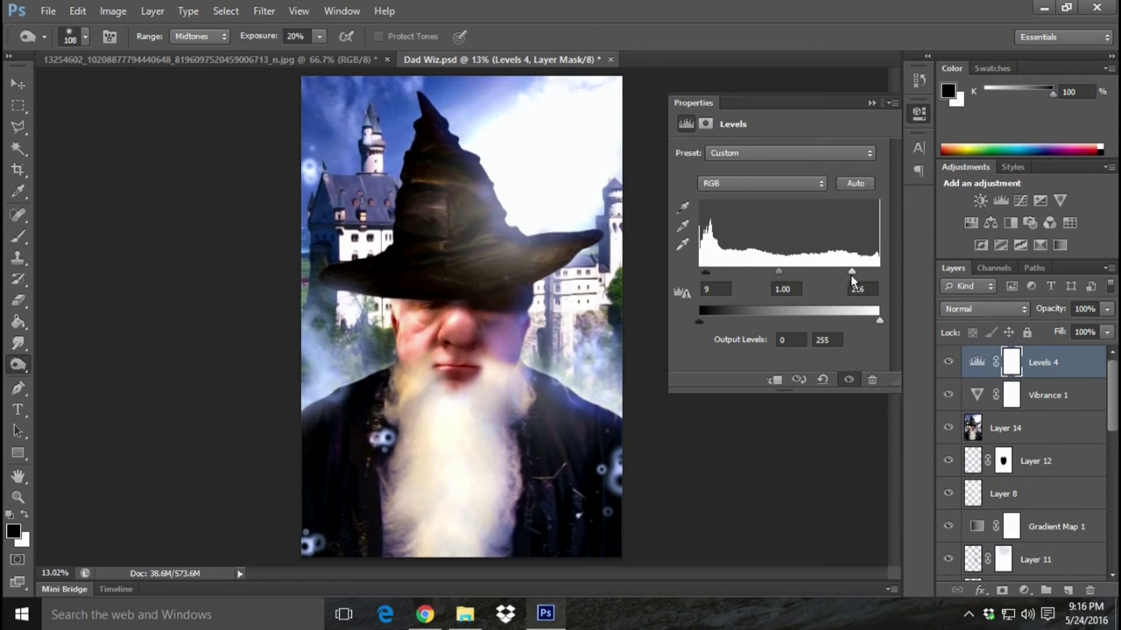
left_click_drag(854, 278, 856, 278)
double_click(860, 289)
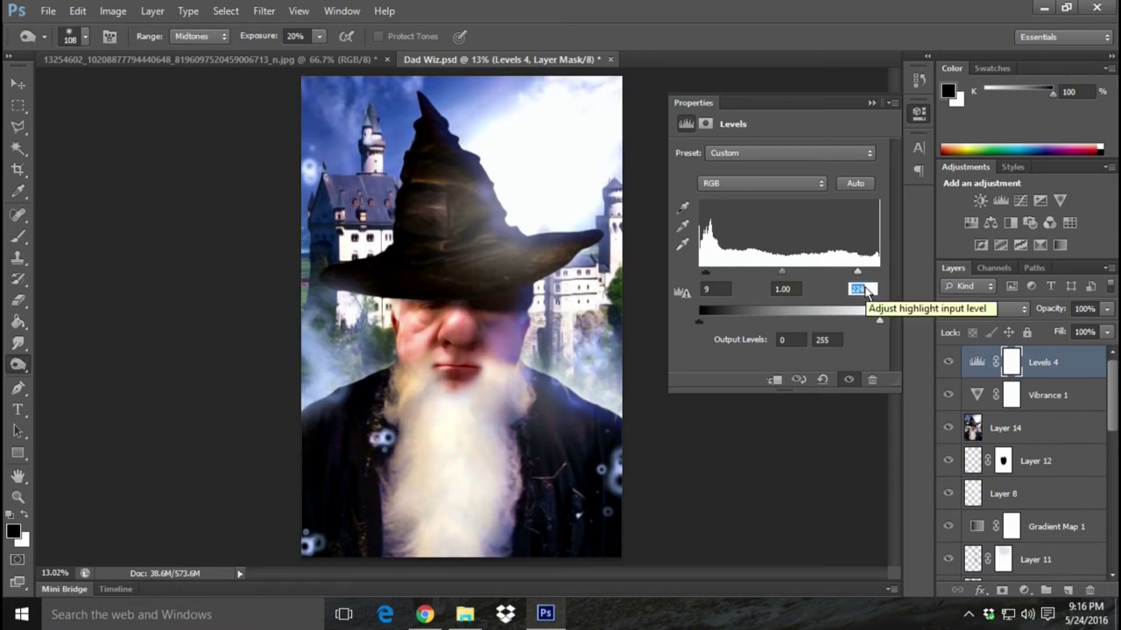
left_click_drag(706, 273, 703, 273)
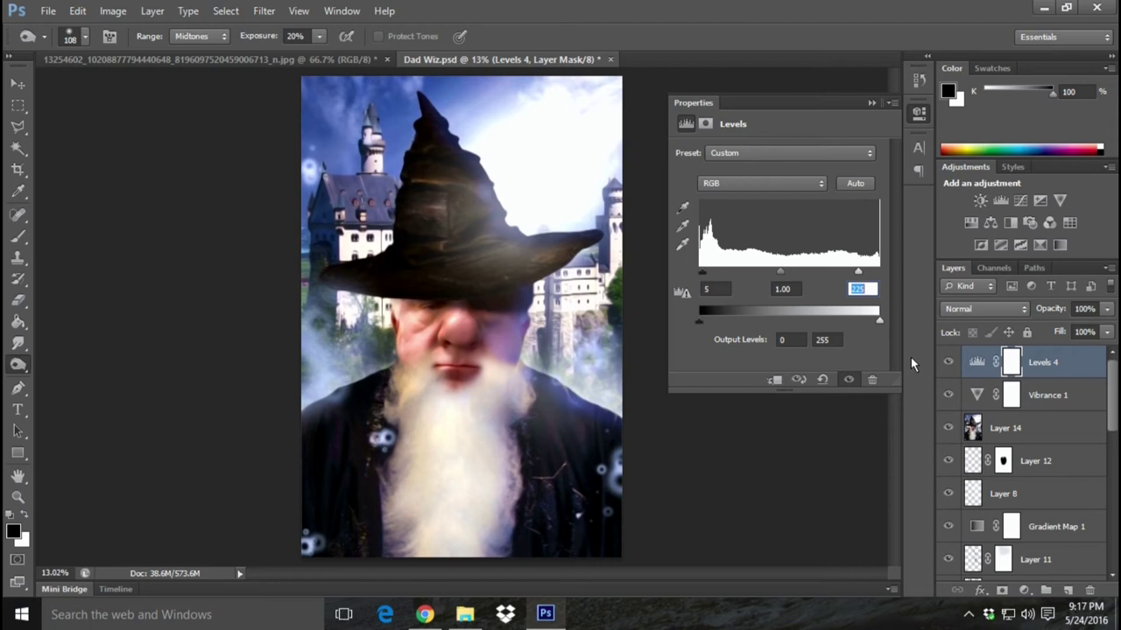
left_click(871, 102)
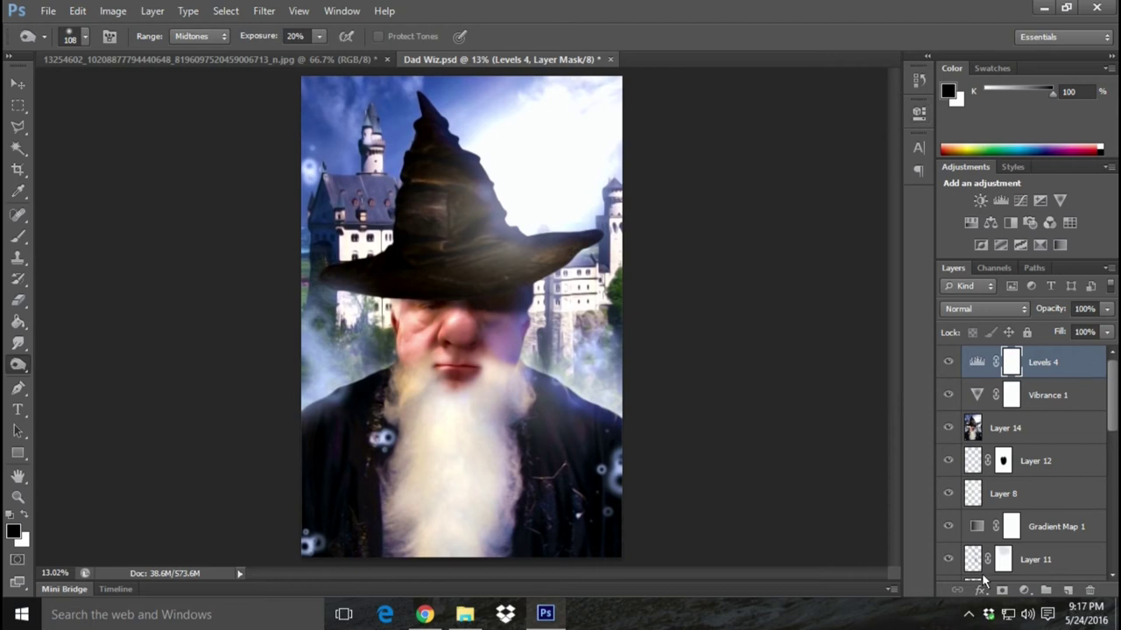
left_click(1024, 590)
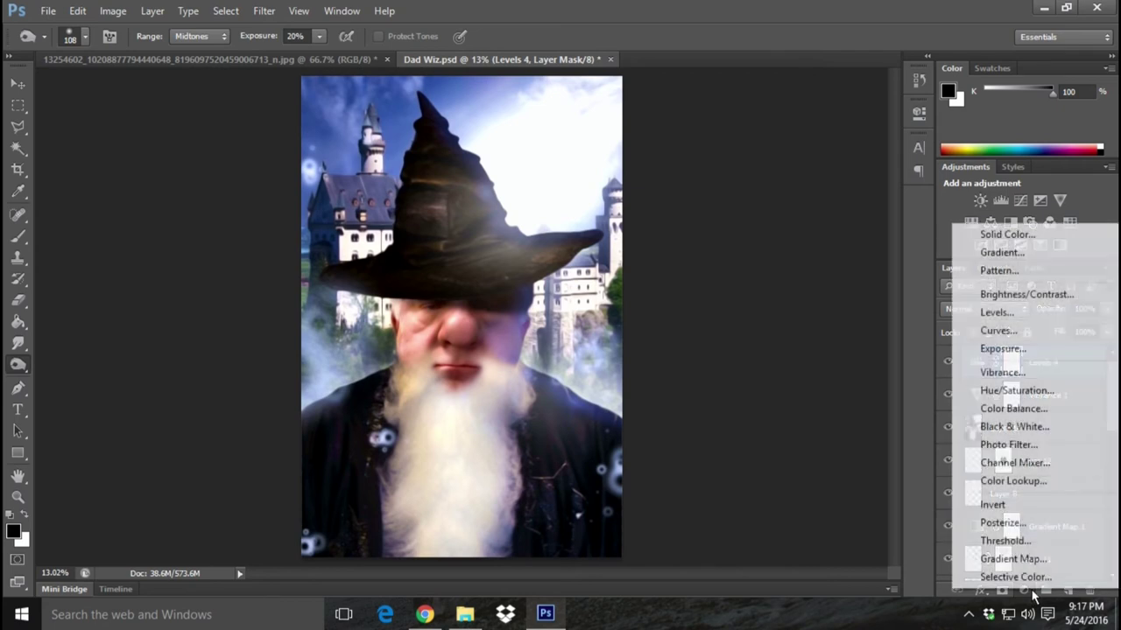
- Add an Exposure adjustment layer set to +0.24
left_click(1015, 311)
left_click(1040, 201)
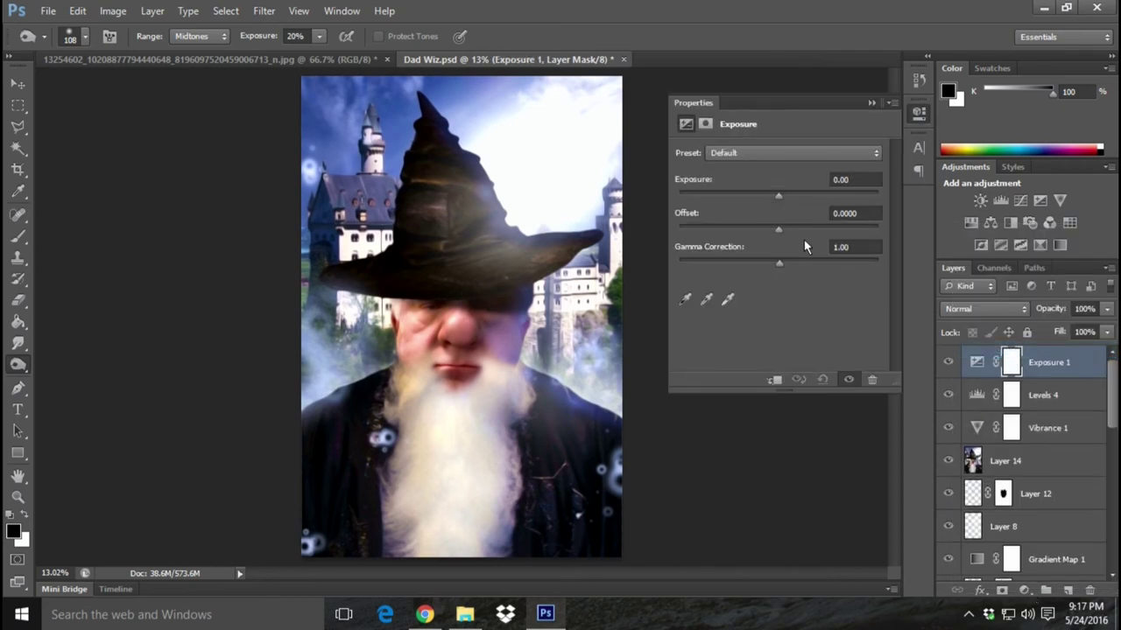
left_click_drag(778, 198, 784, 201)
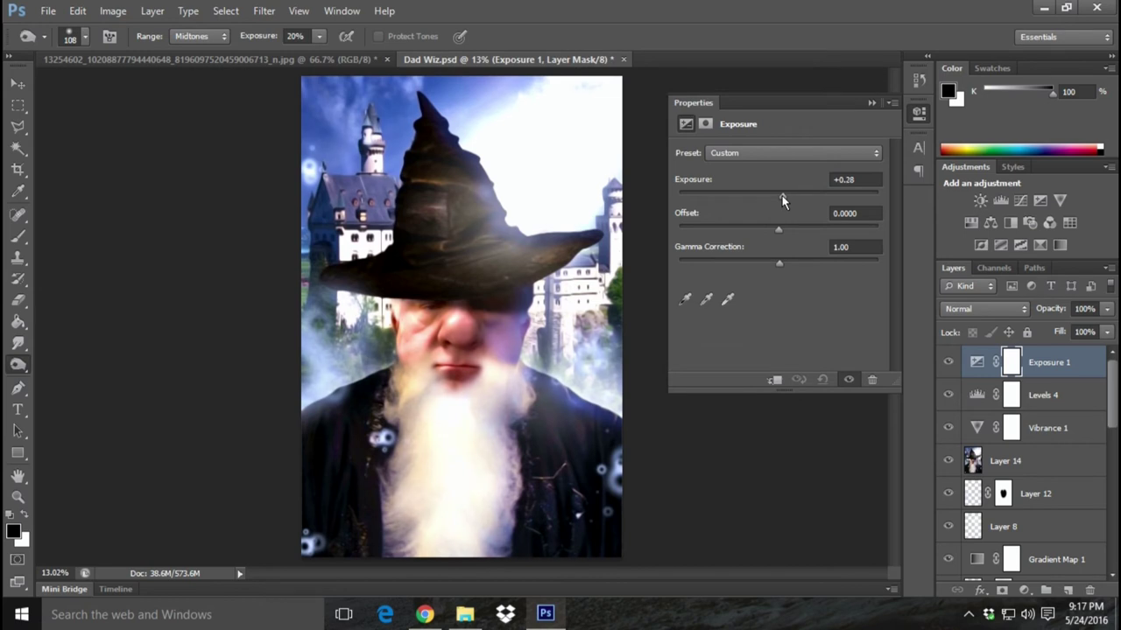
left_click_drag(783, 199, 781, 199)
left_click(866, 181)
key("Down")
key("Down")
key("Down")
key("Up")
key("Up")
key("Up")
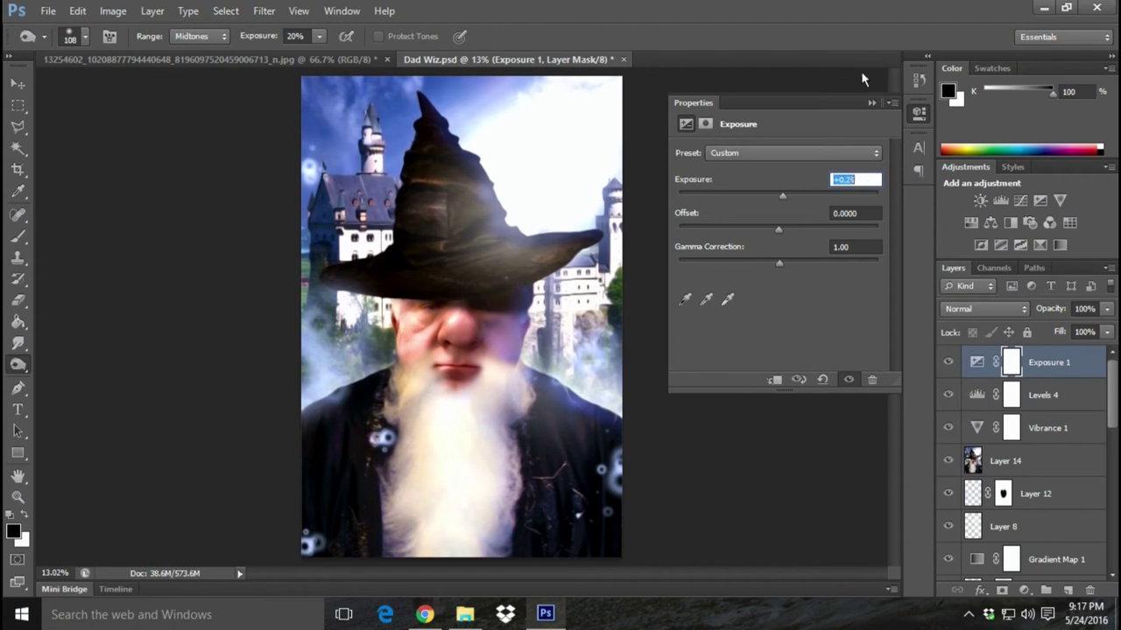
left_click(870, 103)
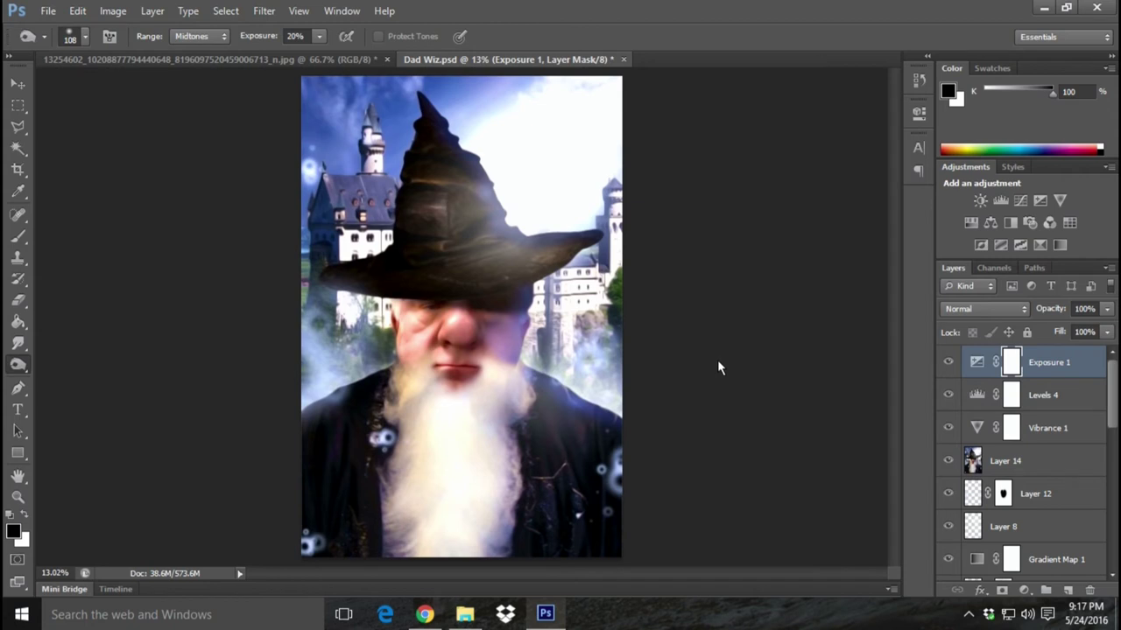
- Dodge parts of Layer 14, undo two strokes, then stamp visible layers from Exposure 1
left_click(1060, 468)
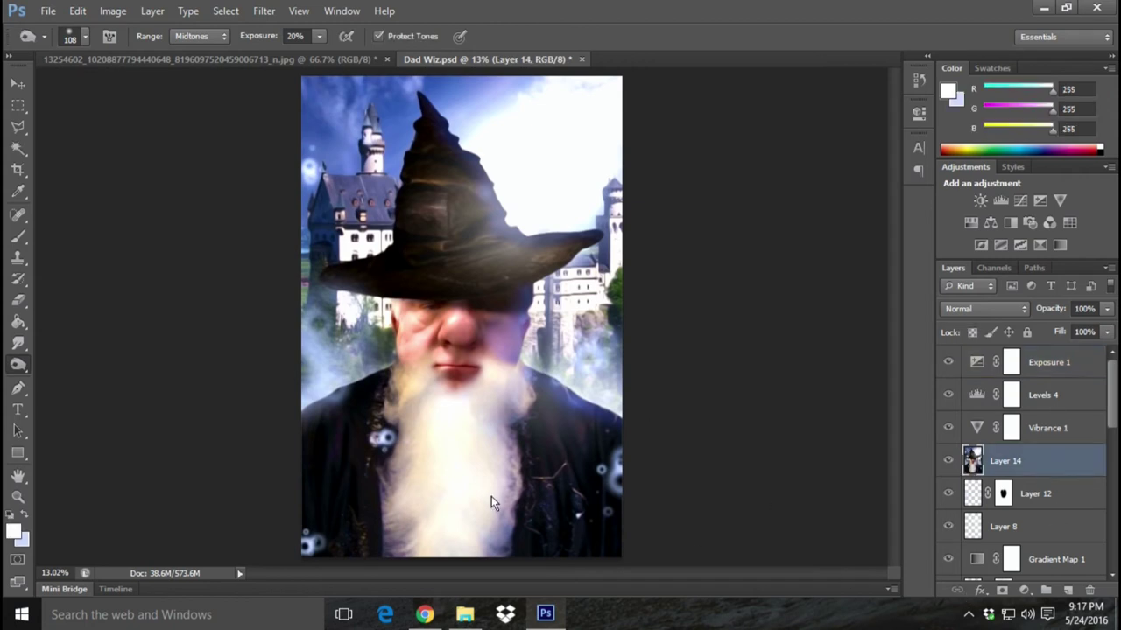
right_click(17, 366)
left_click(58, 366)
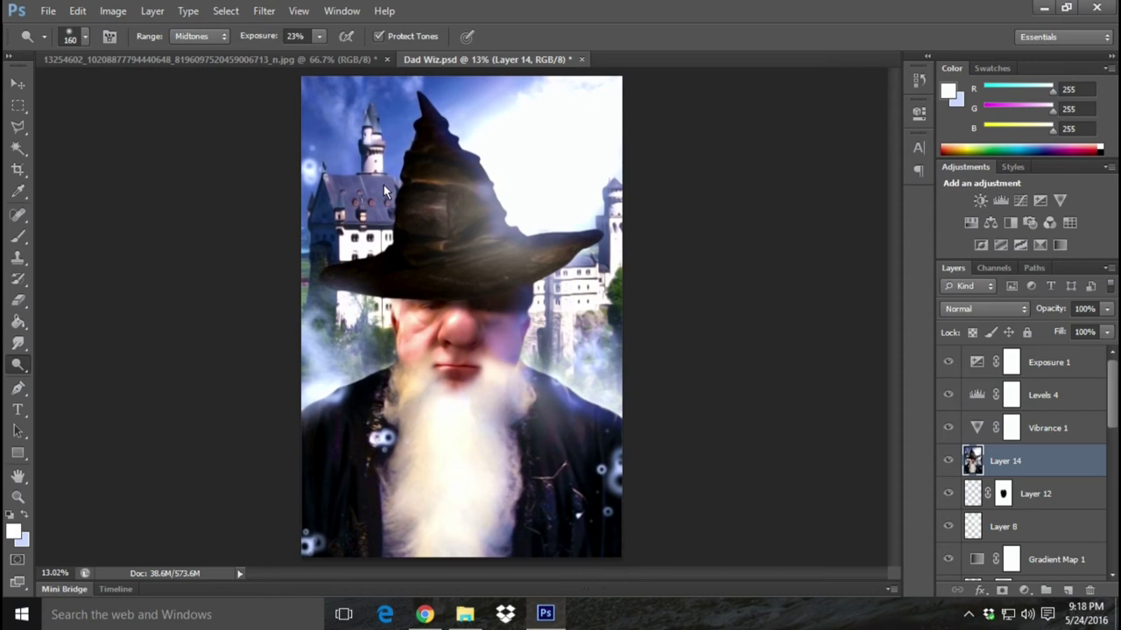
left_click(77, 11)
left_click(140, 51)
left_click(1097, 369)
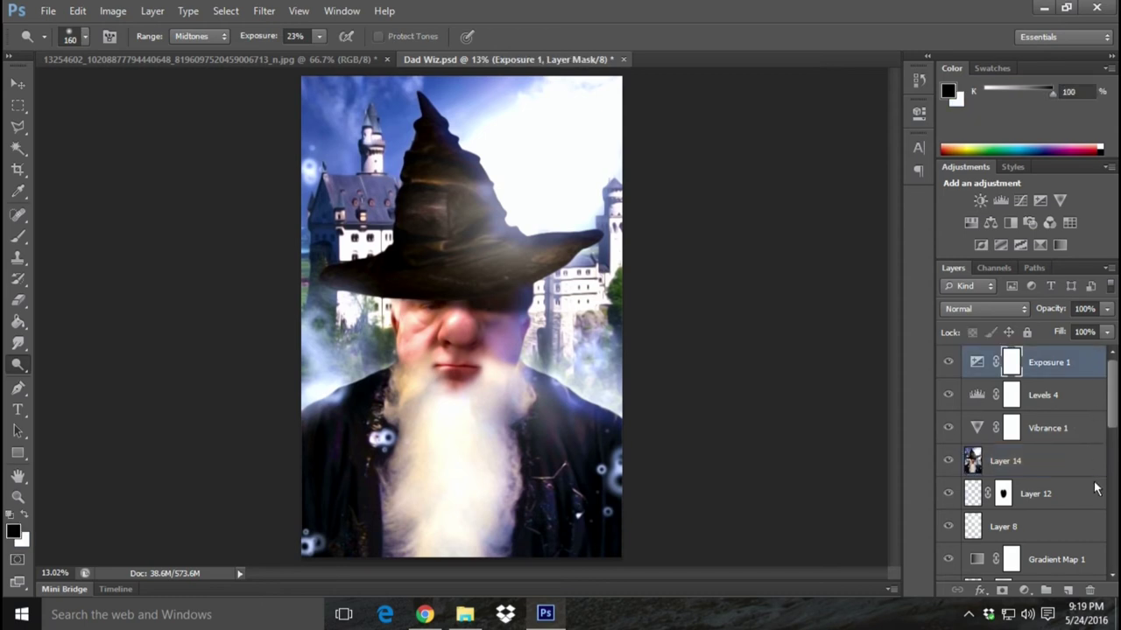
key("ctrl+alt+shift+e")
- Duplicate Layer 15 as Layer 15 copy and open the Filter Gallery
left_click(264, 10)
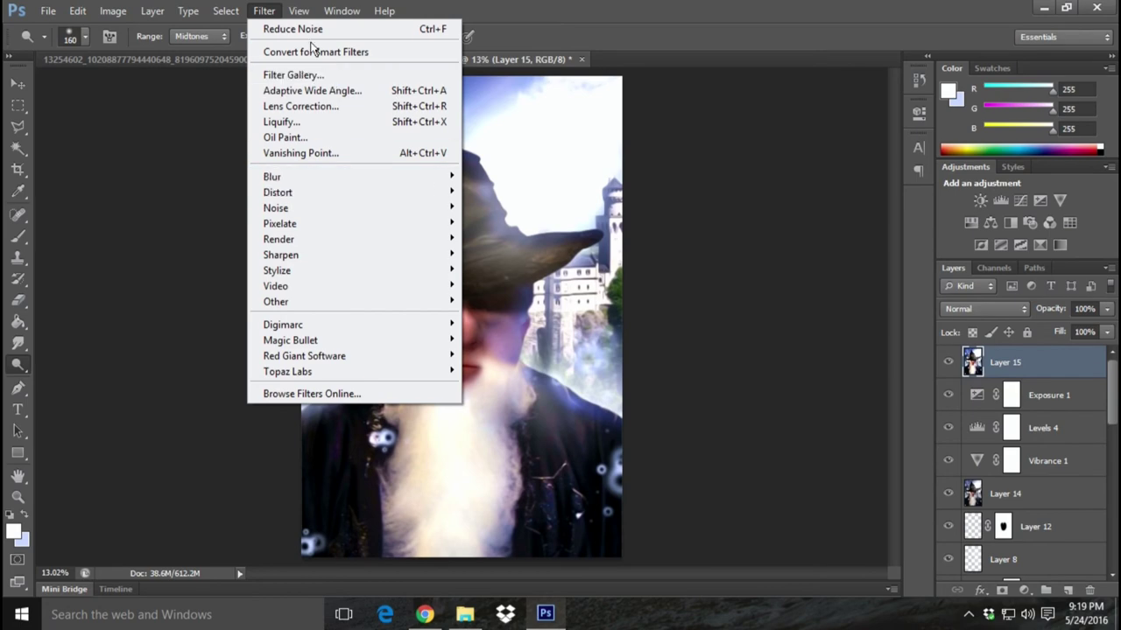
right_click(1058, 359)
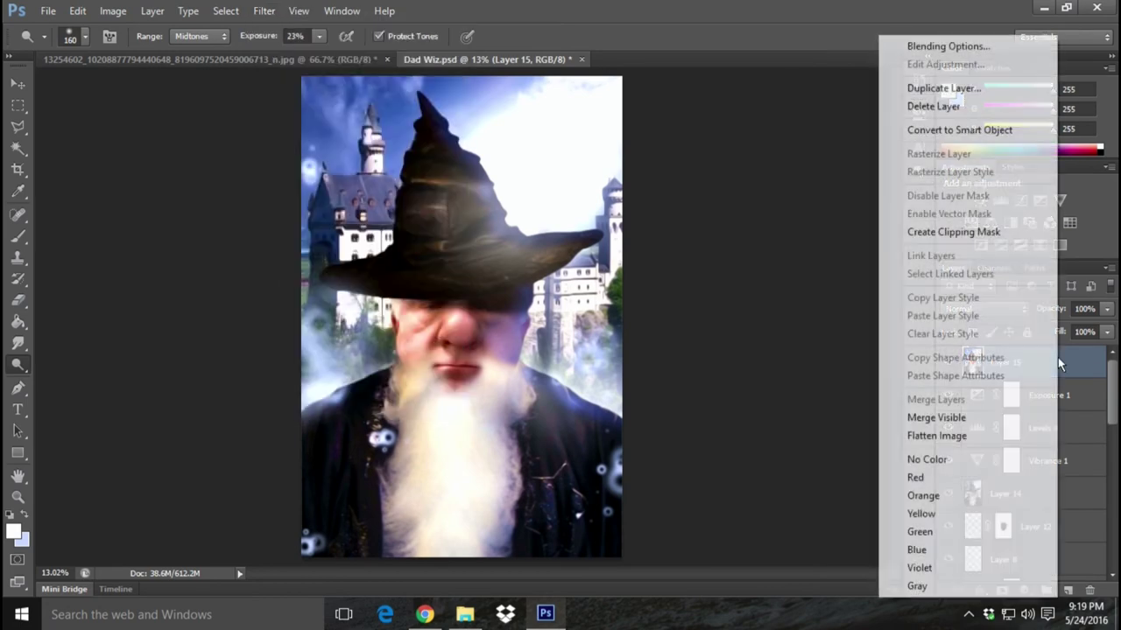
left_click(941, 90)
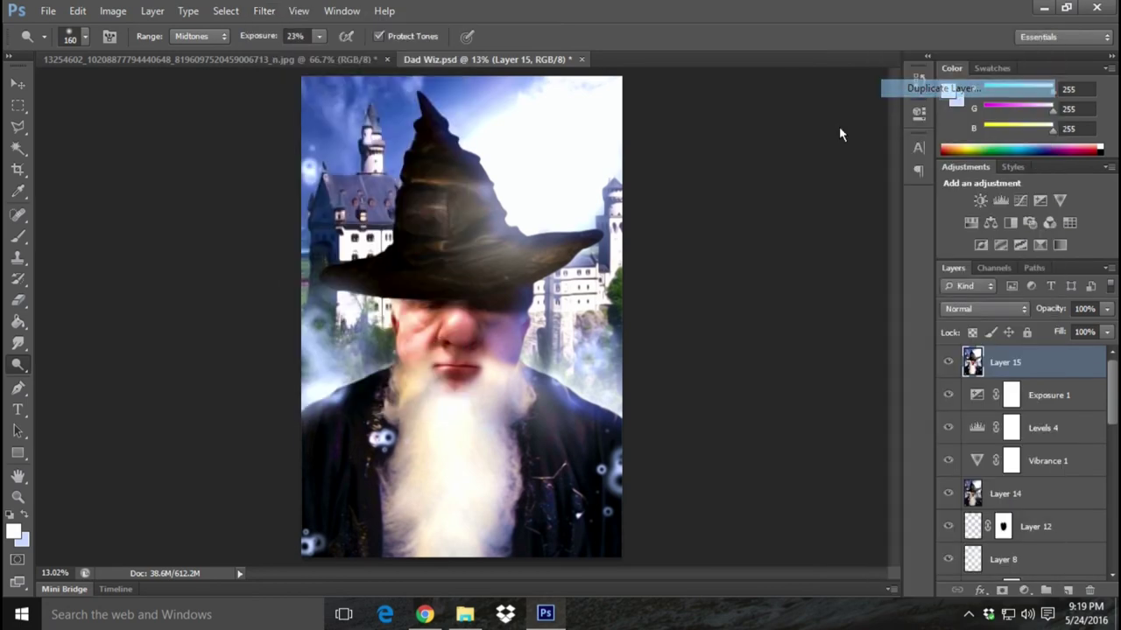
left_click(713, 186)
left_click(264, 11)
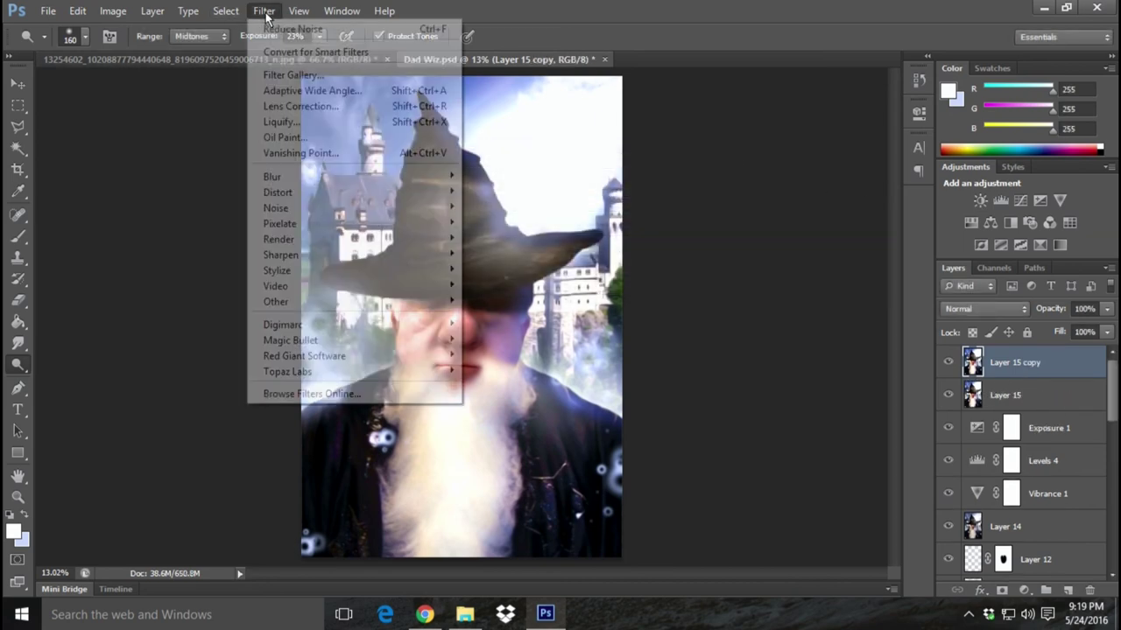
left_click(344, 77)
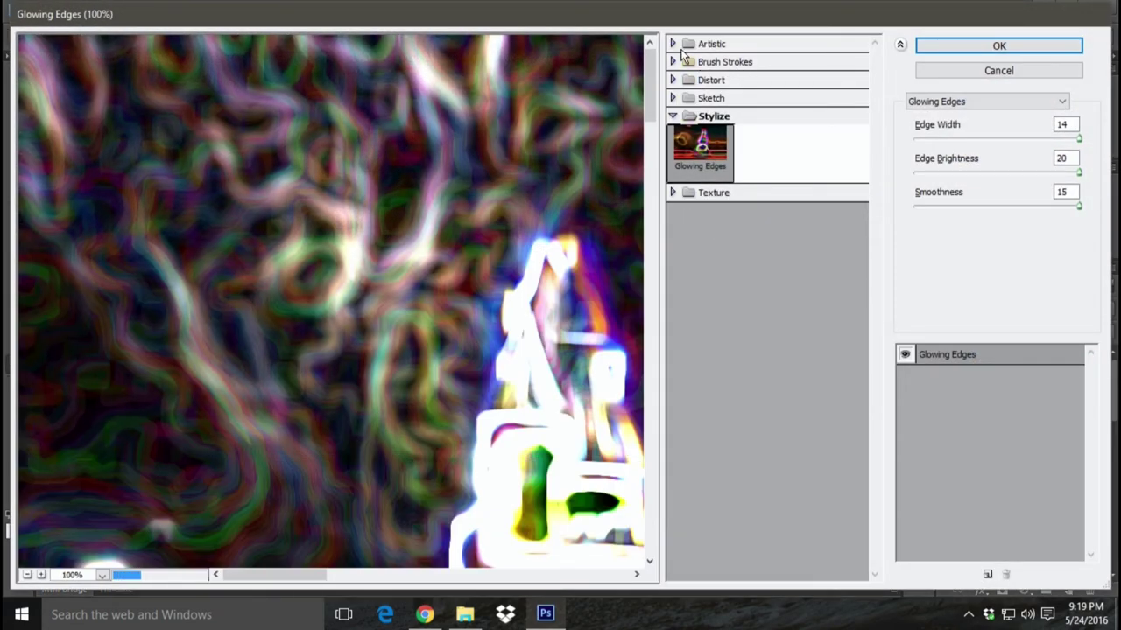
- Apply the Artistic Cutout filter with Edge Simplicity 10 and reduced Number of Levels
left_click(687, 44)
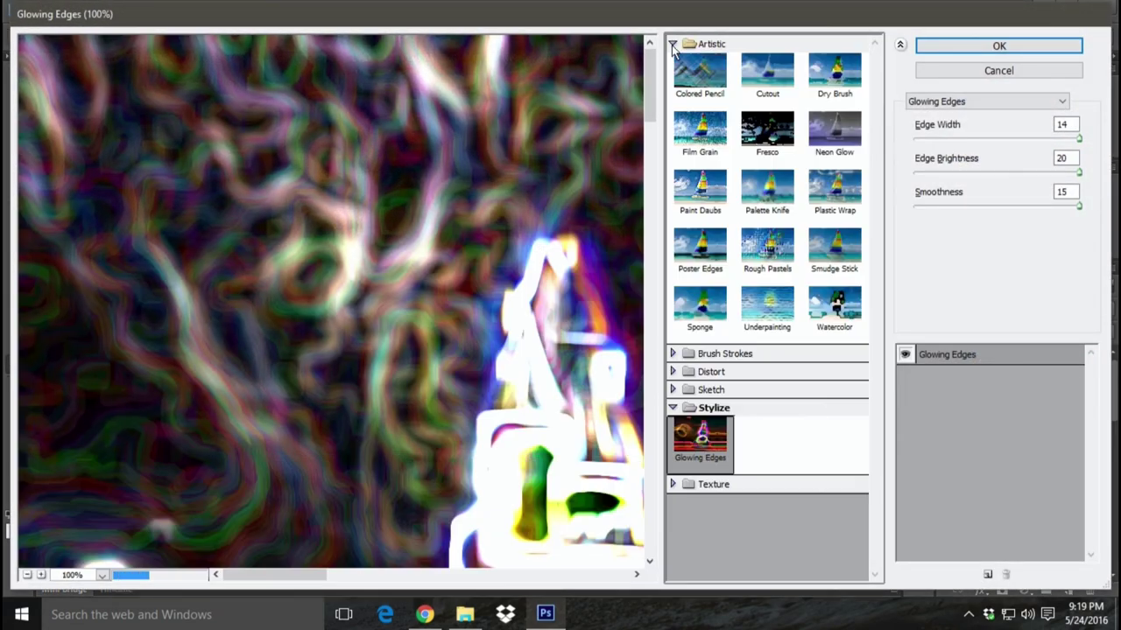
left_click(775, 83)
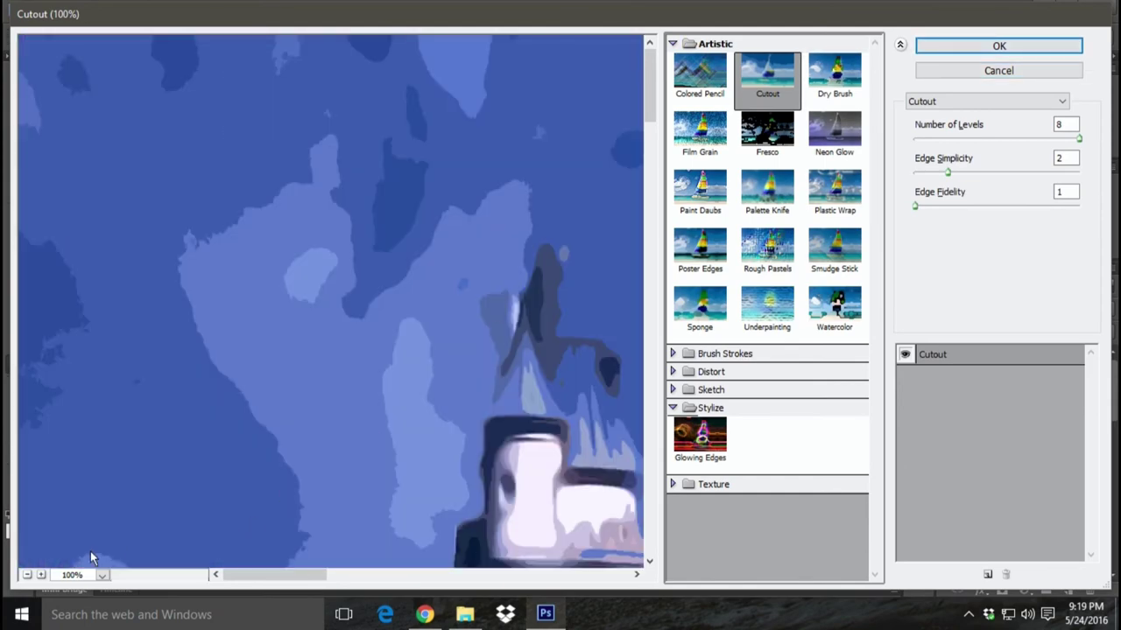
left_click(27, 575)
left_click(27, 575)
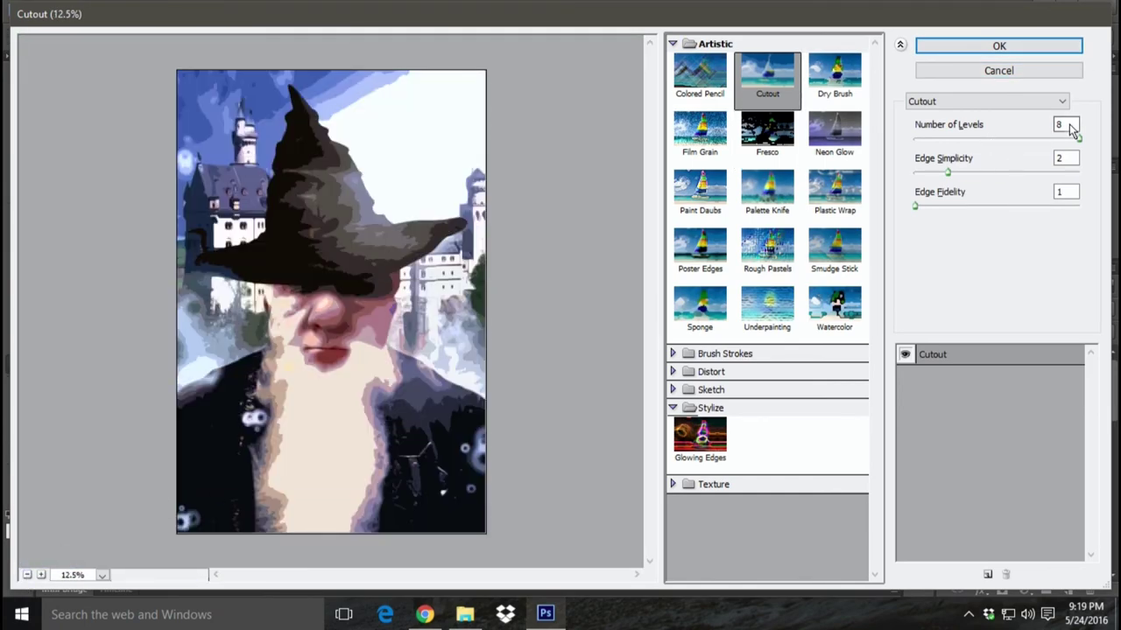
mouse_move(947, 172)
left_mouse_down()
mouse_move(1091, 175)
mouse_move(873, 200)
left_mouse_up()
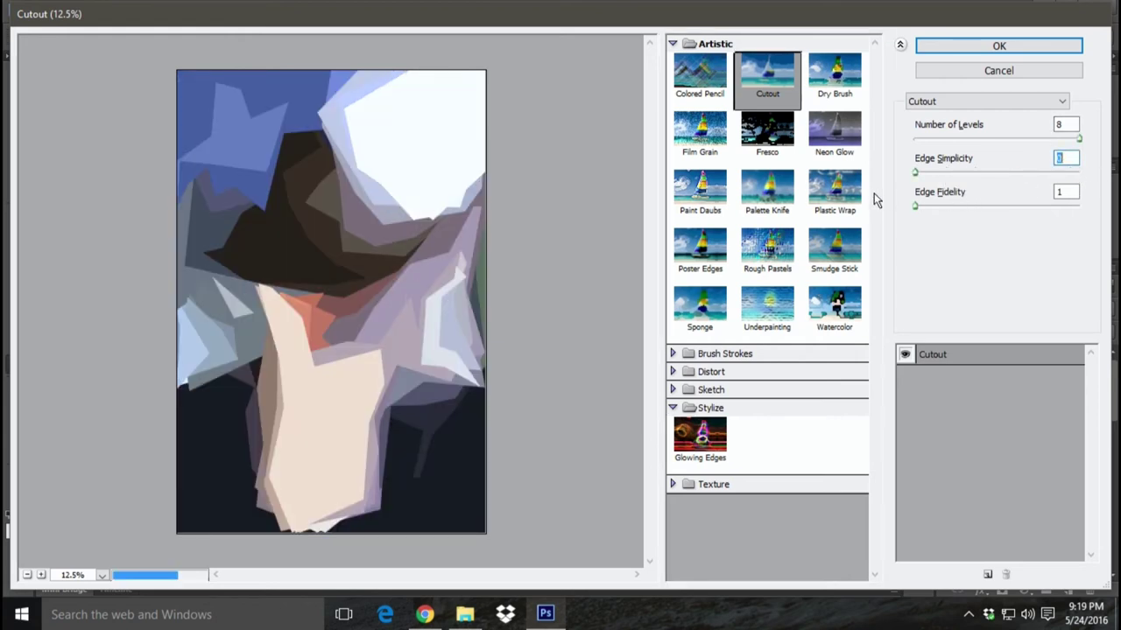
left_click_drag(1081, 145, 998, 155)
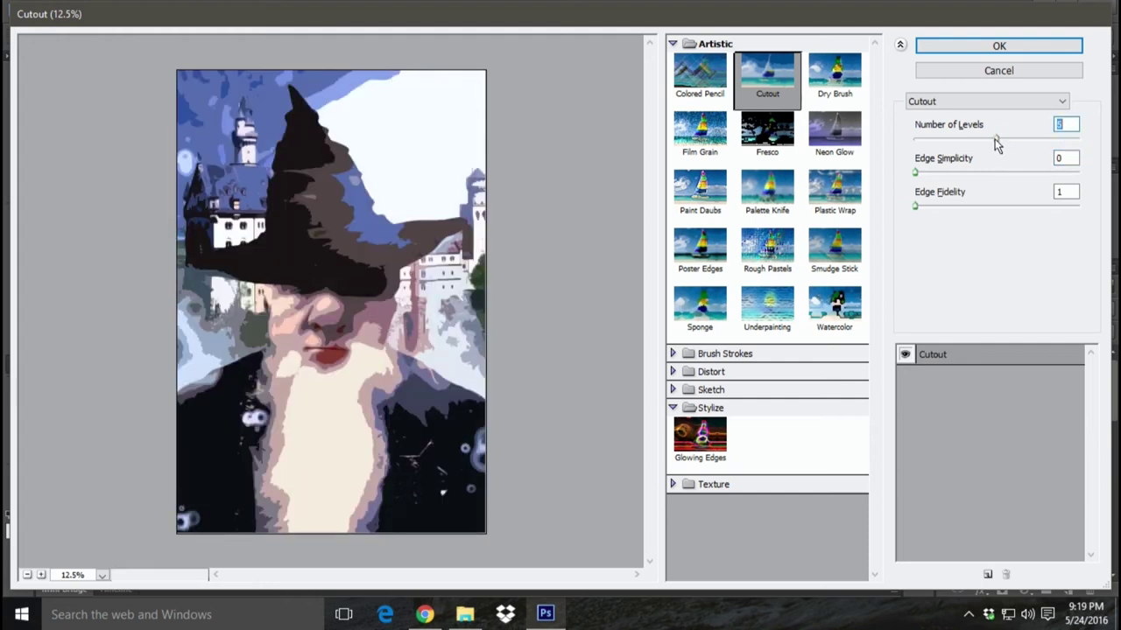
left_click_drag(996, 140, 958, 140)
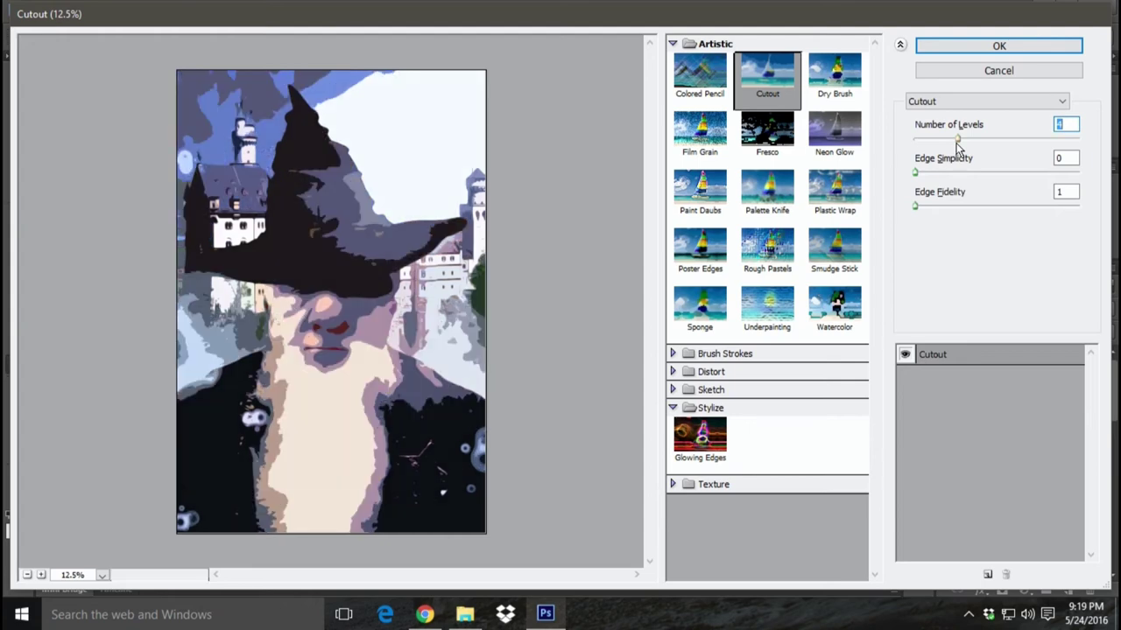
left_click(999, 47)
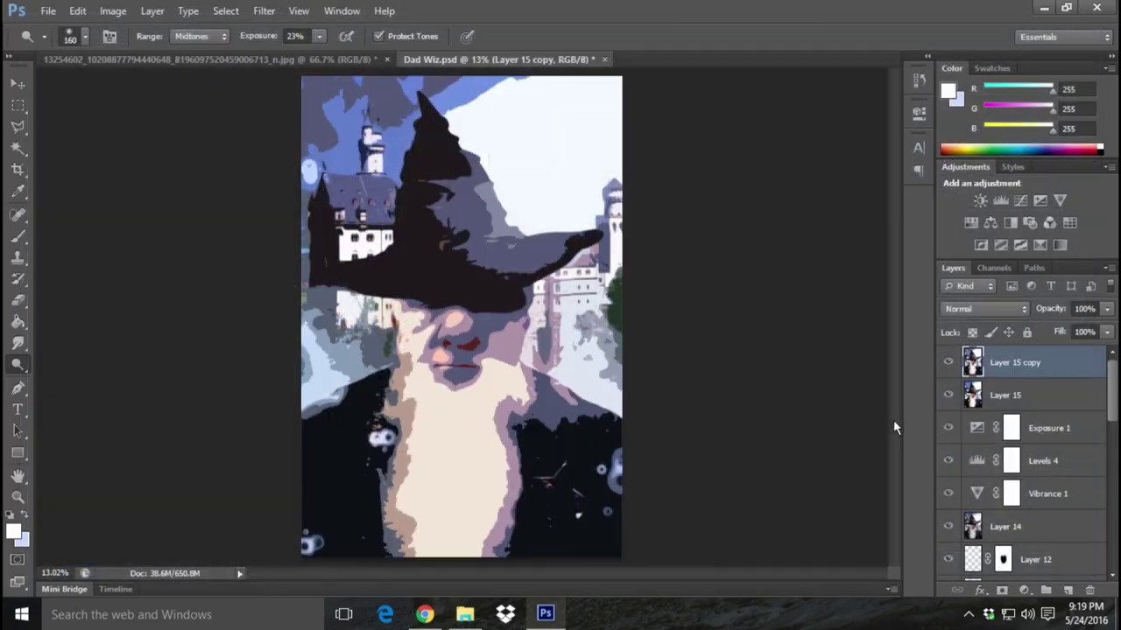
- Change Layer 15 copy's blend mode to Soft Light
left_click(985, 308)
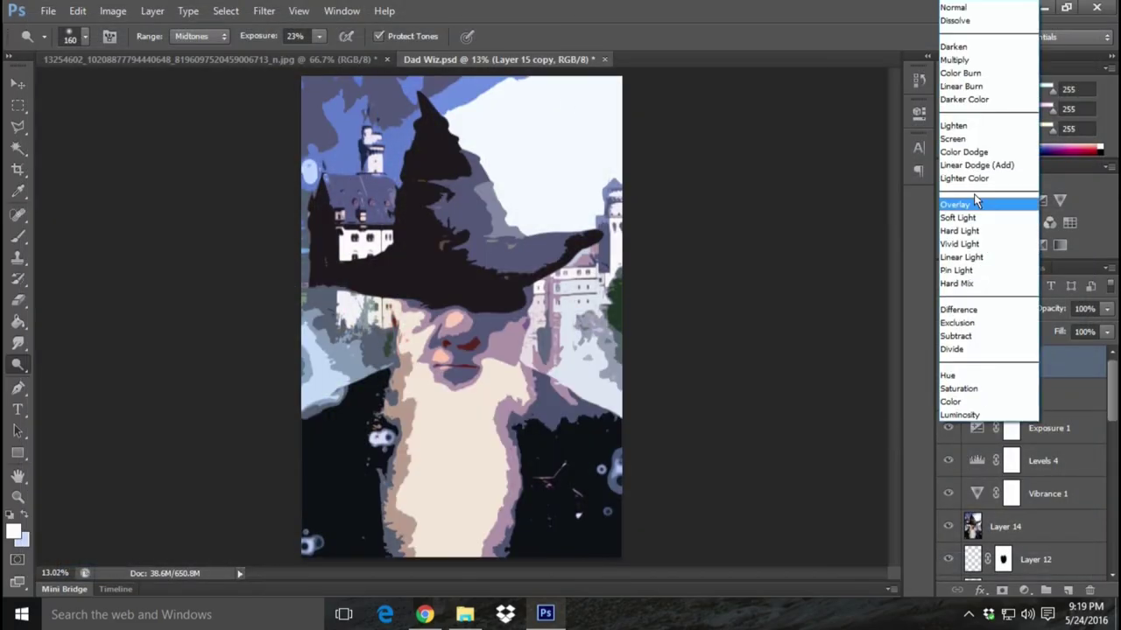
left_click(963, 24)
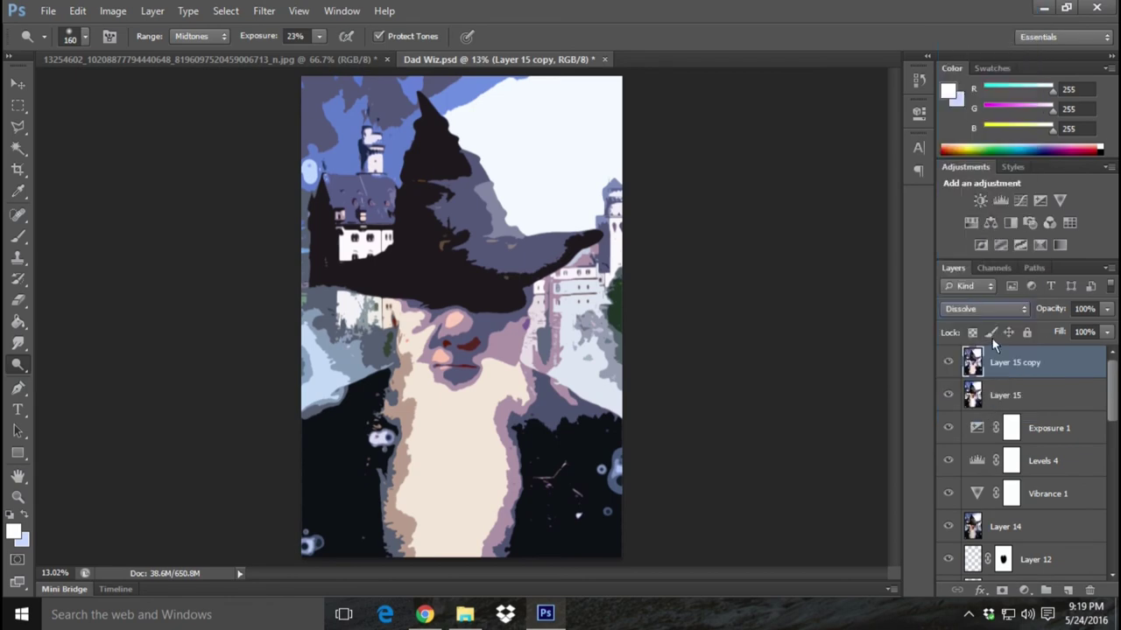
scroll(982, 302, "down", 1)
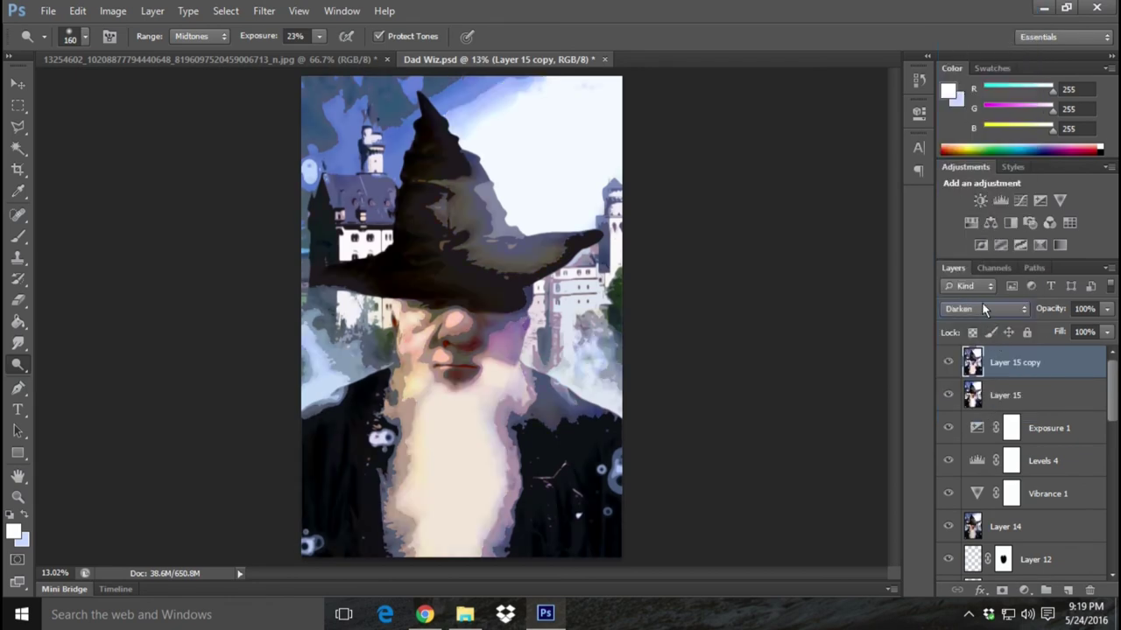
scroll(982, 302, "down", 1)
scroll(981, 302, "down", 2)
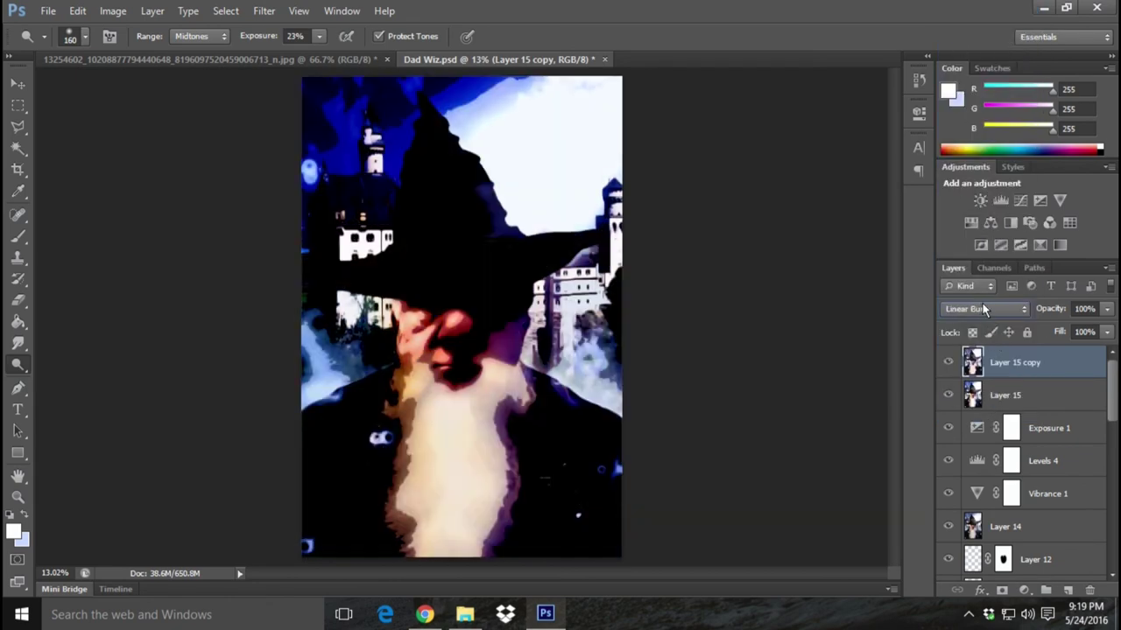
scroll(983, 309, "down", 1)
scroll(983, 309, "down", 1)
scroll(983, 309, "down", 2)
scroll(983, 309, "down", 1)
scroll(983, 309, "down", 2)
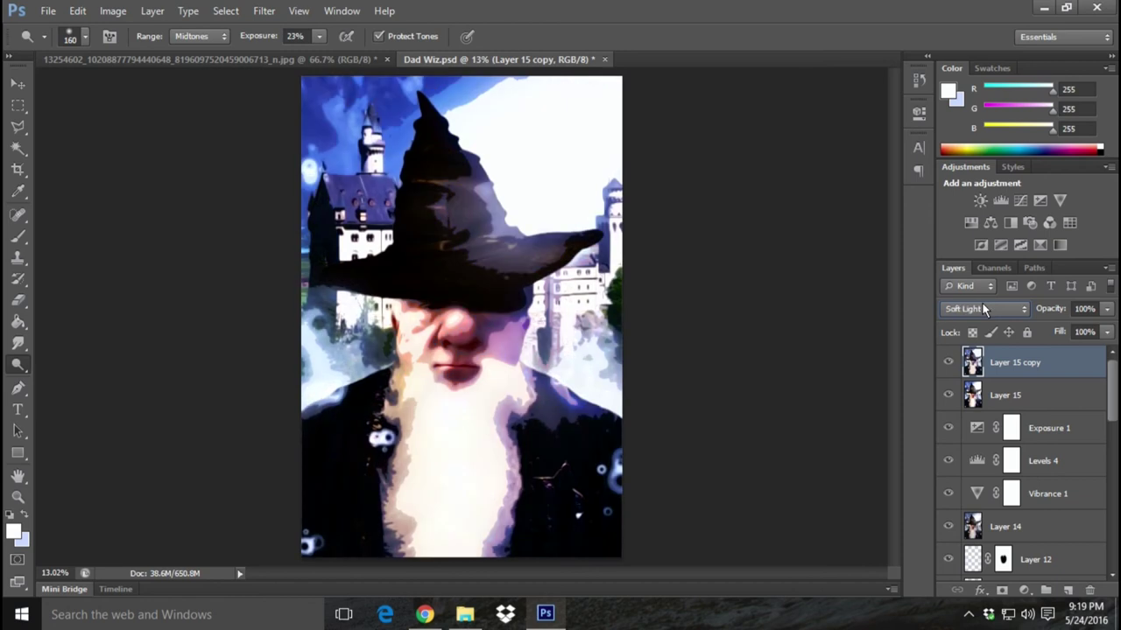
scroll(982, 302, "down", 1)
scroll(982, 302, "down", 1)
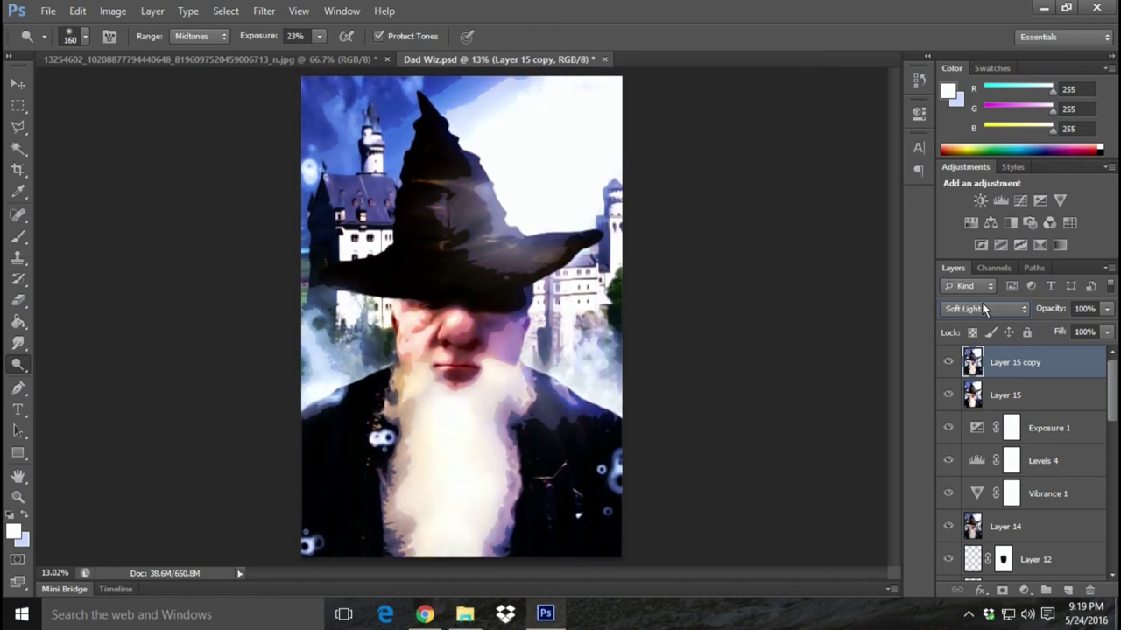
- Lower Layer 15 copy's opacity to 20% and zoom in and back out to check
left_click(1107, 309)
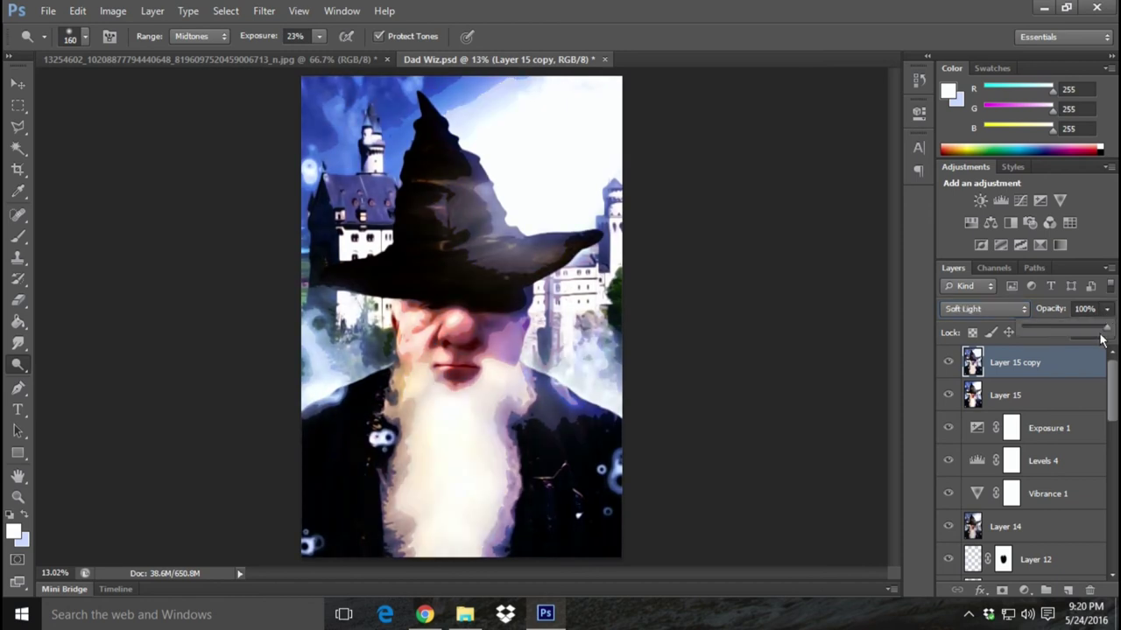
left_click_drag(1105, 333, 1037, 341)
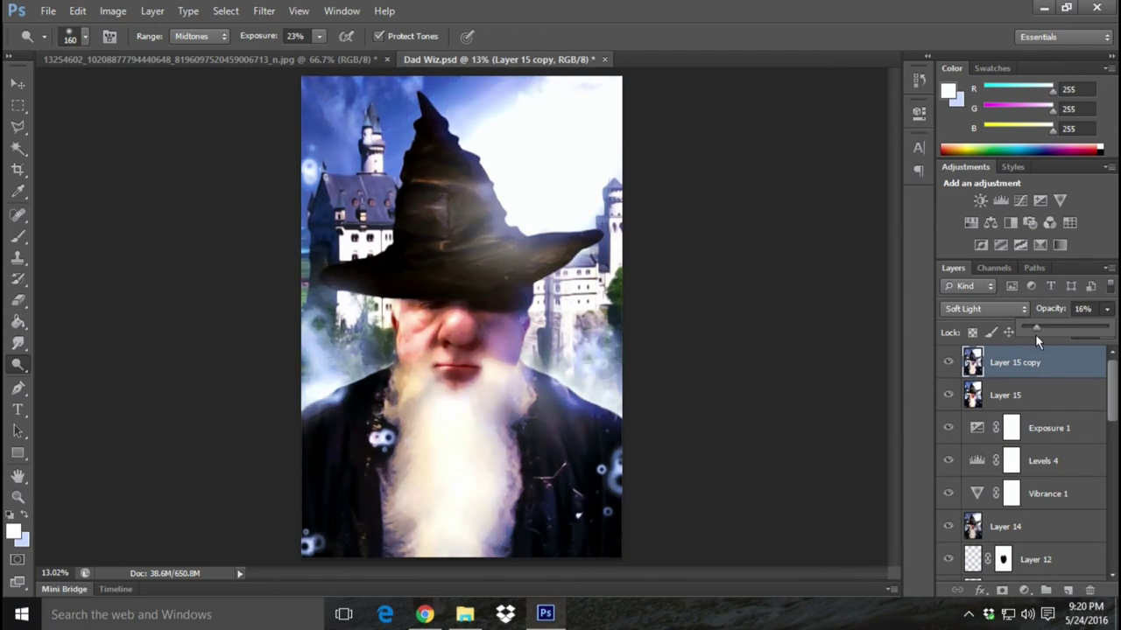
mouse_move(1055, 334)
left_mouse_down()
mouse_move(1020, 335)
mouse_move(1030, 336)
left_mouse_up()
left_click_drag(1038, 335, 1039, 334)
left_click(18, 497)
left_click(507, 252)
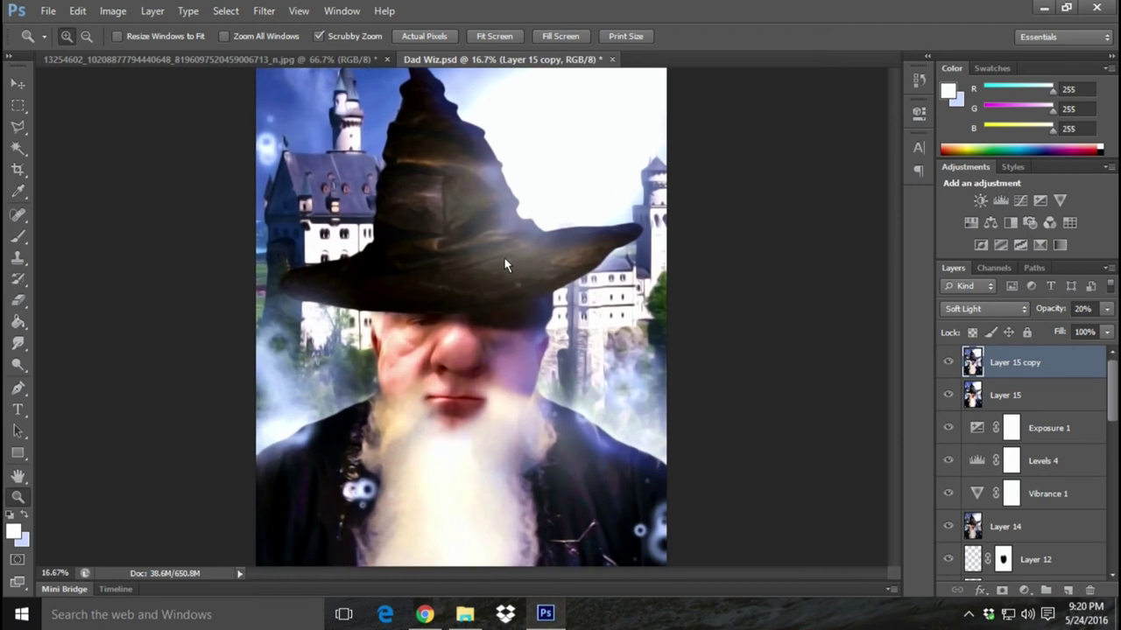
right_click(502, 304)
left_click(577, 397)
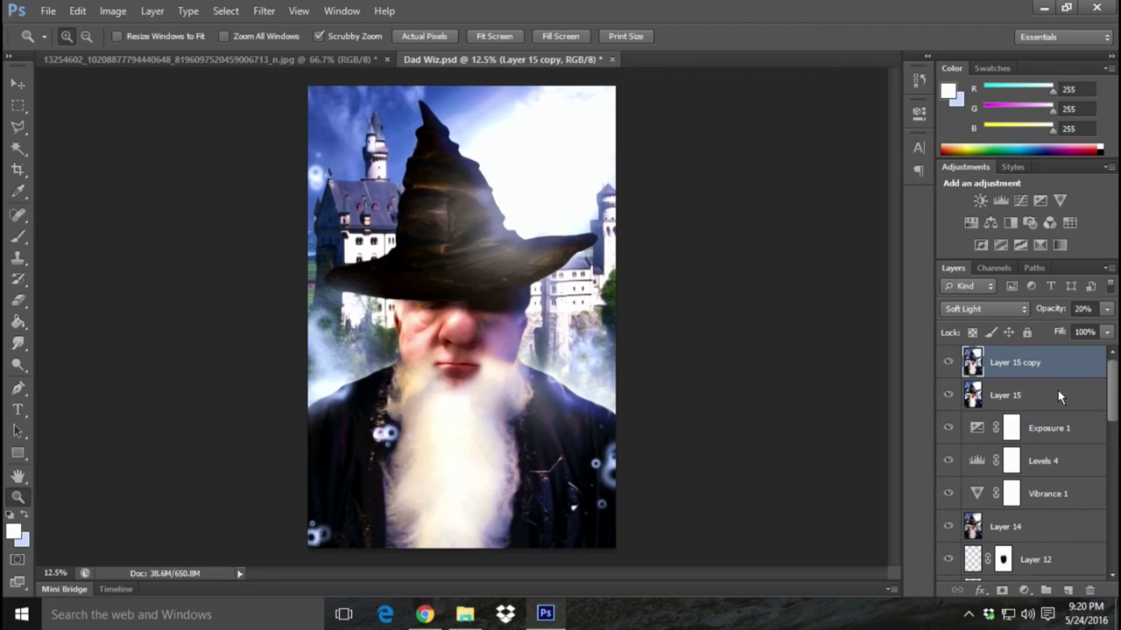
- Undo the stray layer stamp, select Layer 15, and hide Layer 15 copy
key("ctrl+shift+alt+e")
left_click(78, 11)
left_click(117, 46)
left_click(1062, 408)
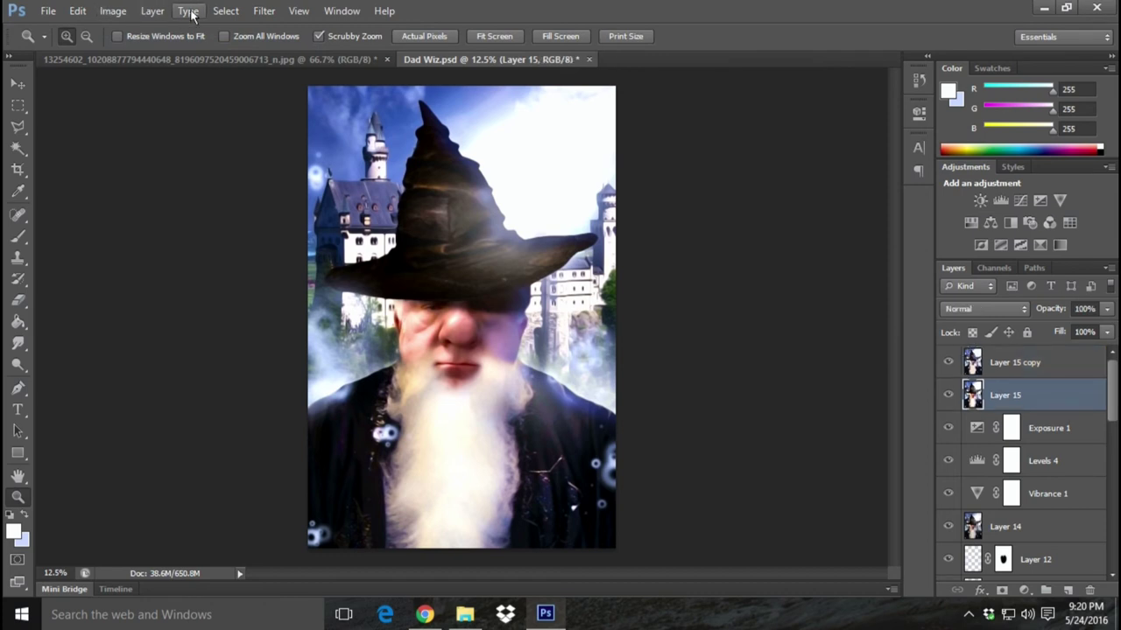
left_click(947, 362)
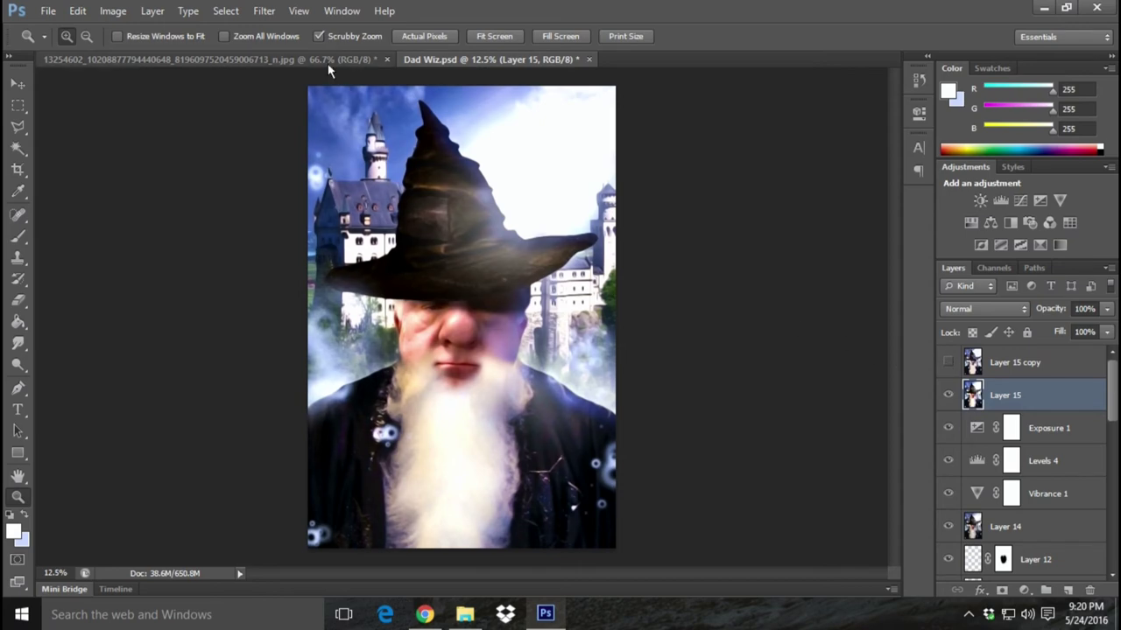
- Apply Unsharp Mask at about 250% Amount, 3.5 px Radius, Threshold 0
left_click(263, 10)
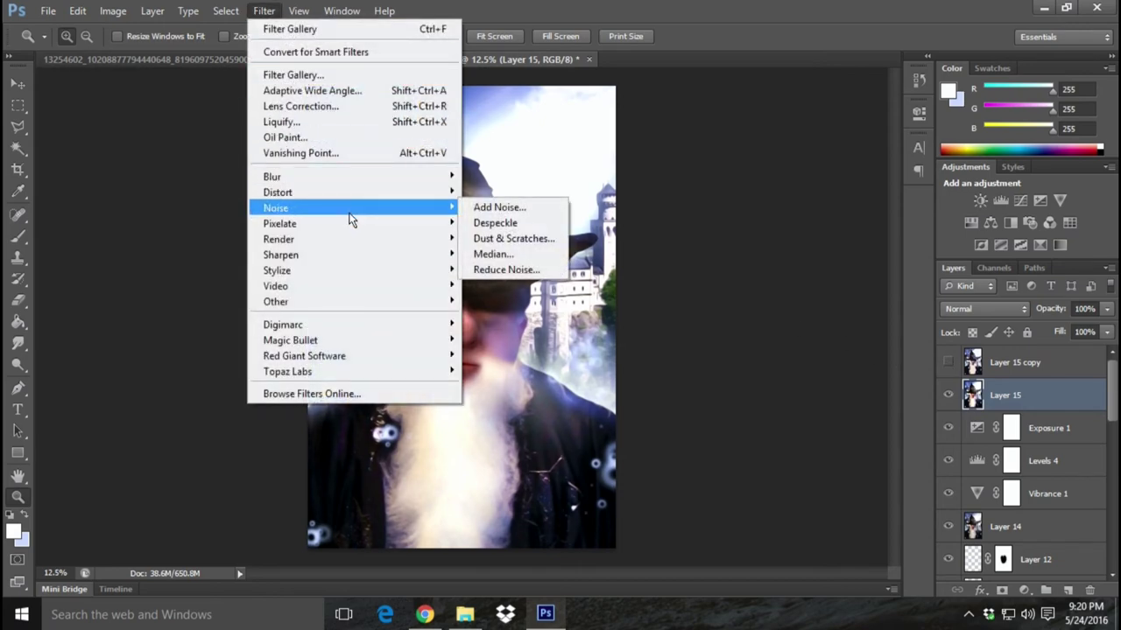
left_click(516, 317)
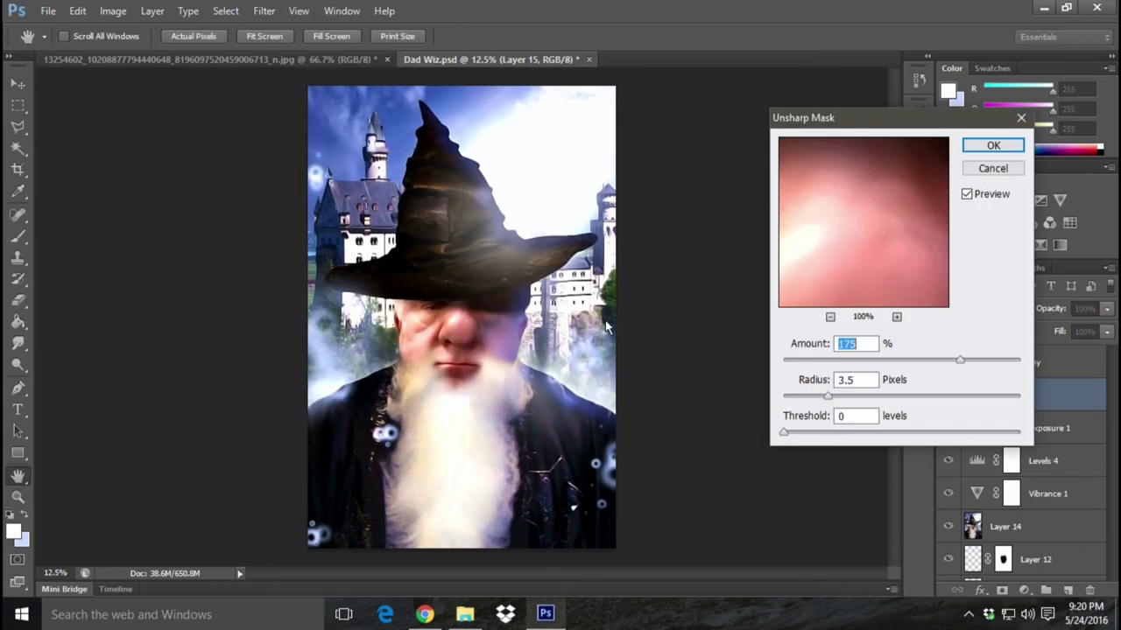
left_click_drag(828, 360, 1031, 358)
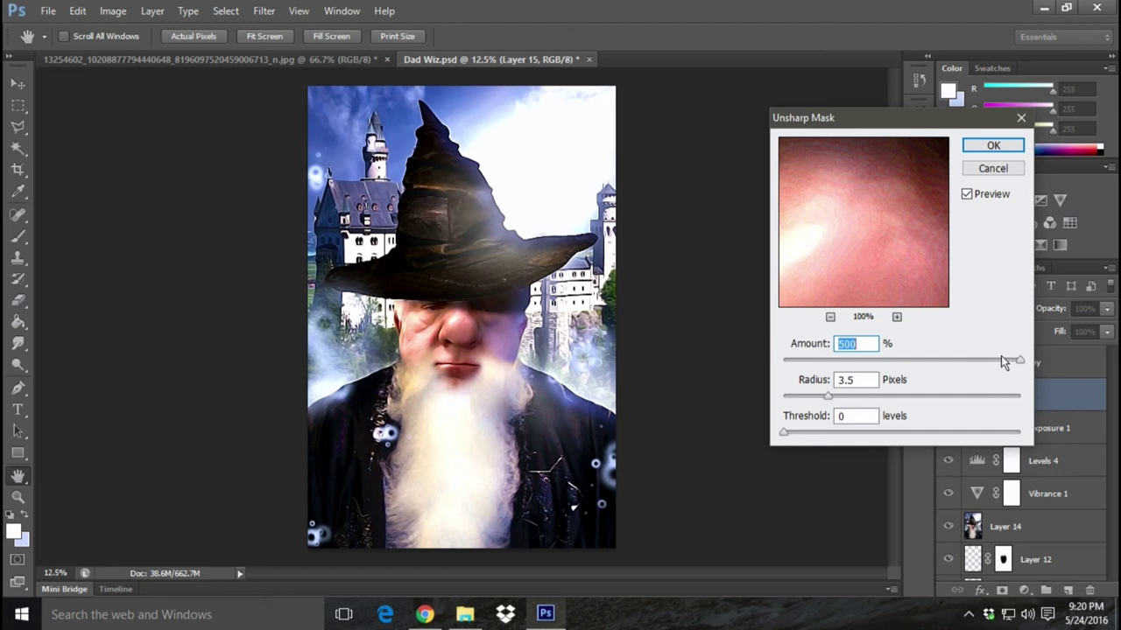
left_click_drag(1020, 360, 995, 365)
scroll(904, 365, "down", 20)
scroll(904, 365, "down", 7)
scroll(904, 364, "down", 7)
left_click(989, 142)
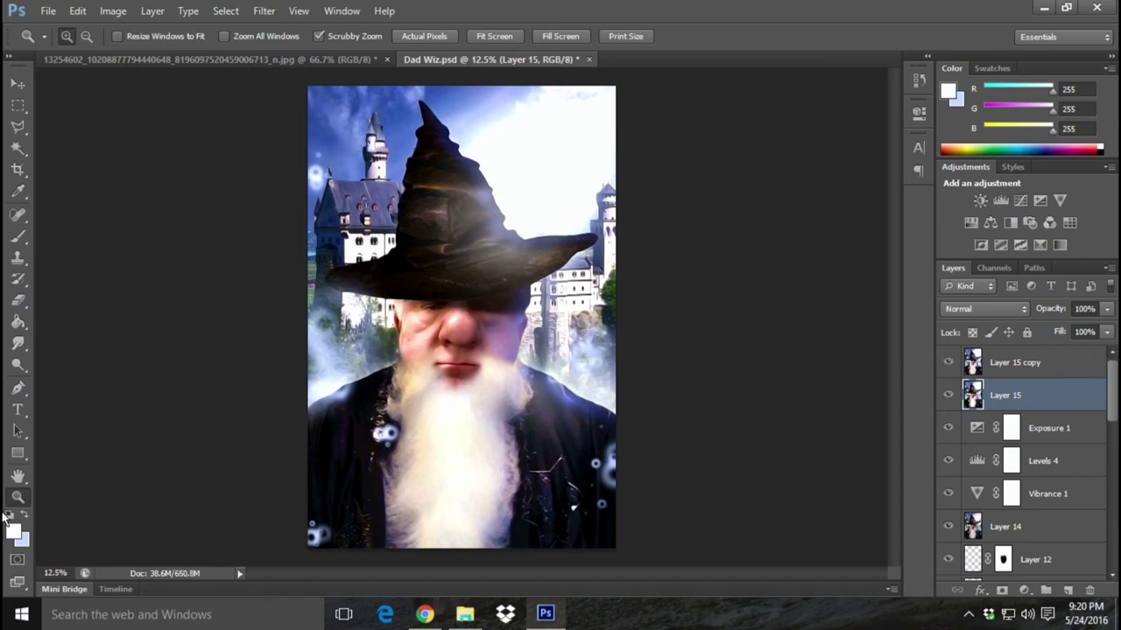
left_click(477, 320)
right_click(456, 333)
left_click(511, 344)
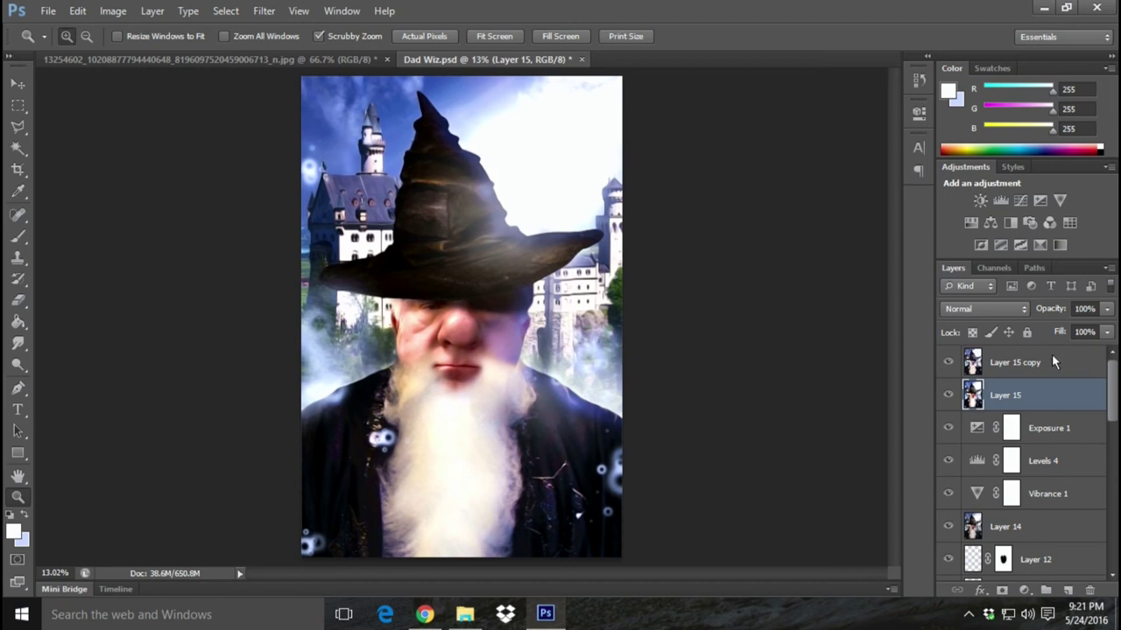
left_click(1083, 369)
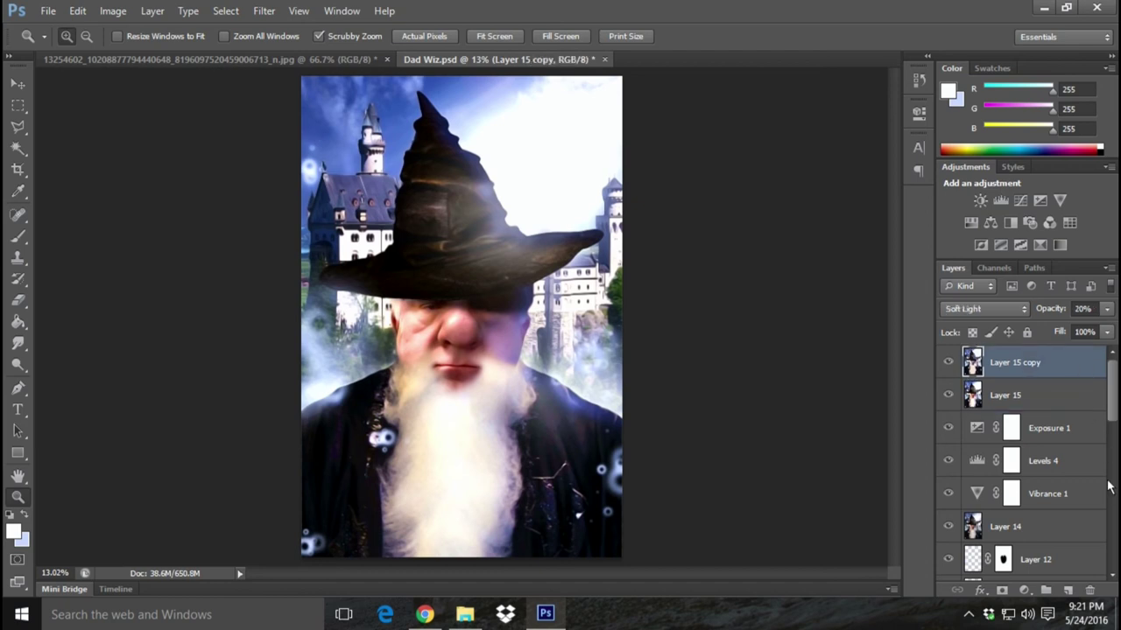
- Stamp the visible image into a new Layer 16 and switch to the Burn tool
key("ctrl+shift+alt+e")
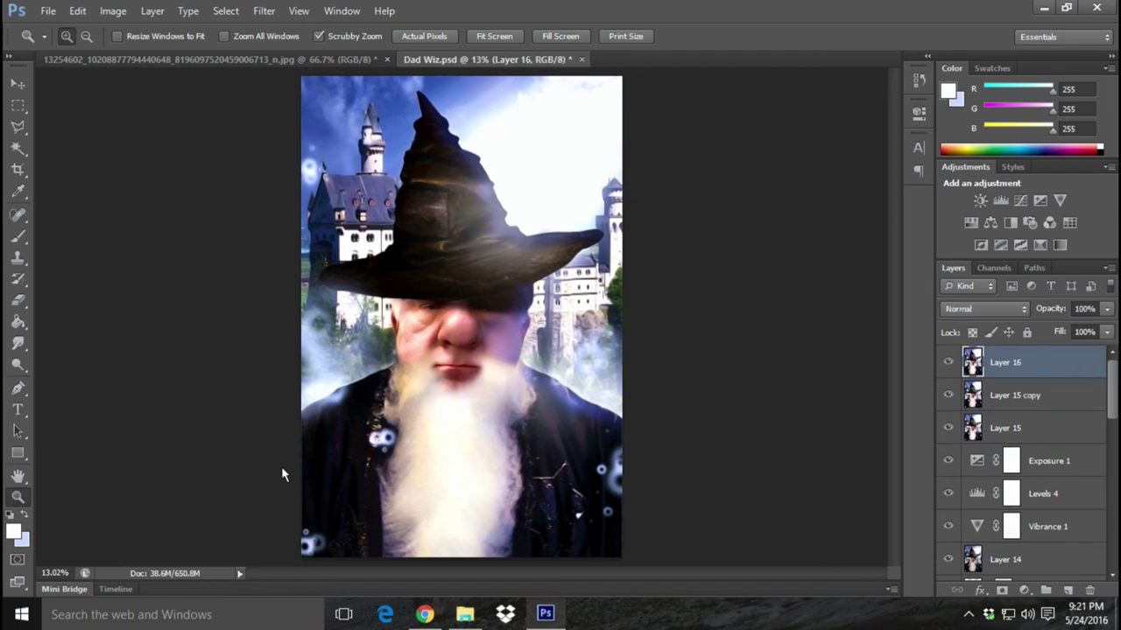
left_click(18, 365)
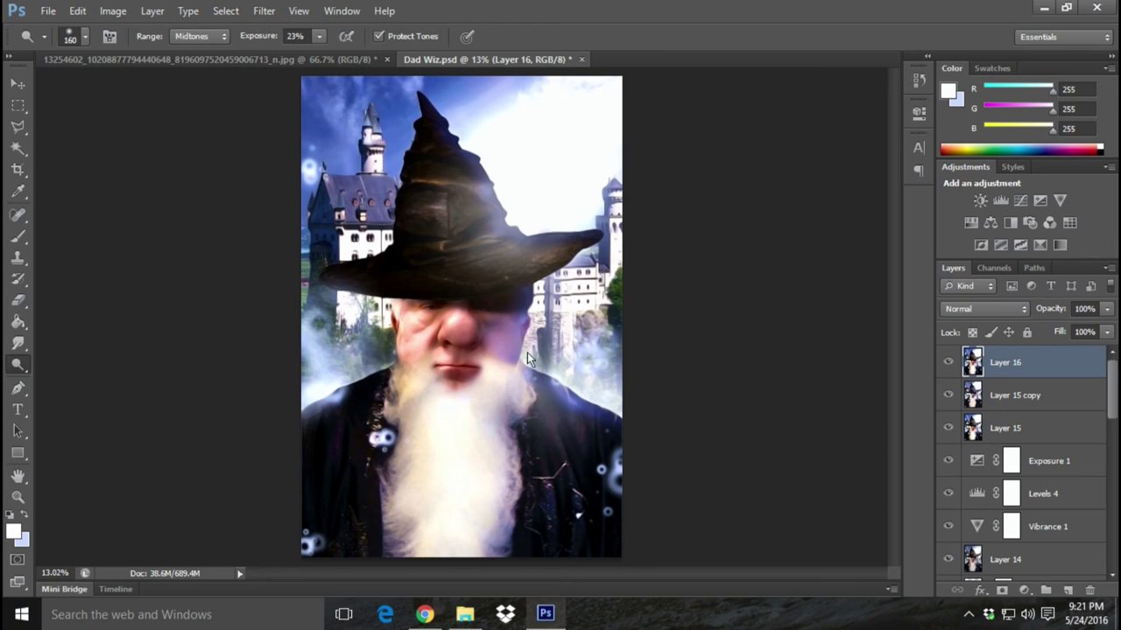
right_click(16, 363)
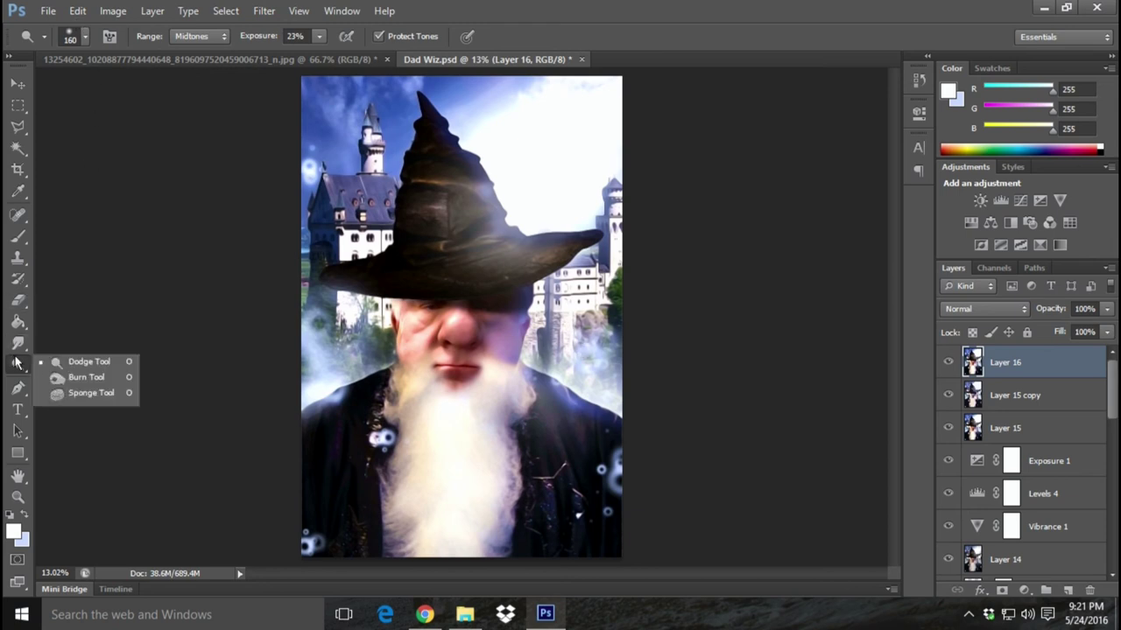
left_click(71, 378)
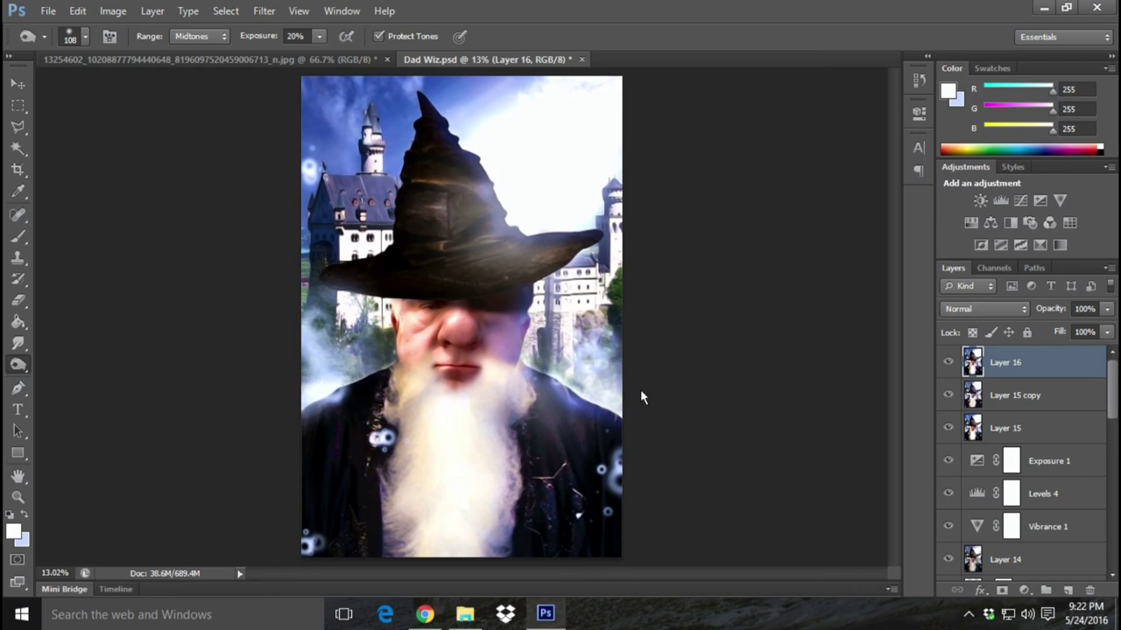
- Burn deeper shadows into Layer 16 using a 288 px brush at 40% exposure
left_click(85, 38)
left_click(320, 37)
left_click_drag(321, 54, 339, 54)
left_click(83, 40)
left_click_drag(138, 84, 152, 83)
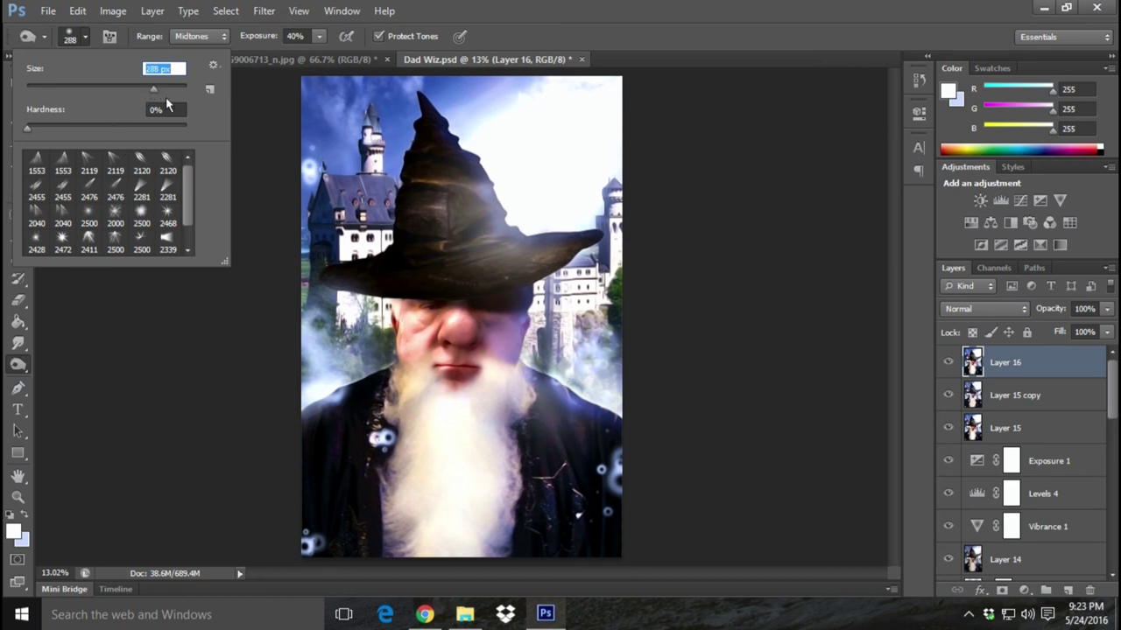
left_click(515, 366)
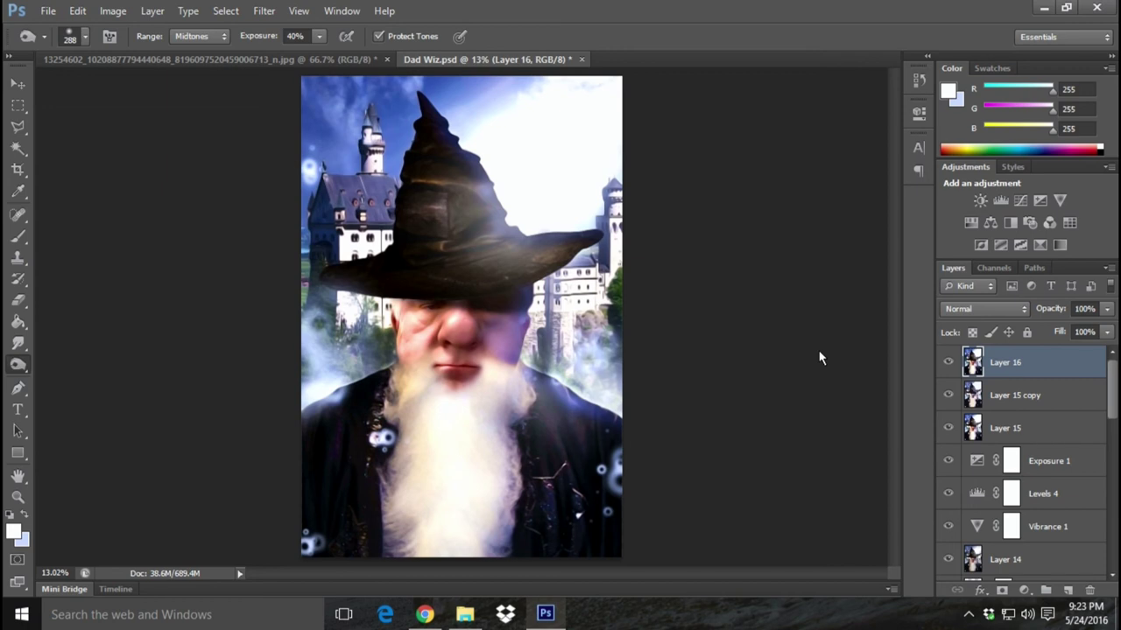
right_click(18, 368)
left_click(63, 361)
- Dodge the robe with a 411 px brush at 53% exposure
left_click(320, 36)
left_click_drag(320, 54, 345, 54)
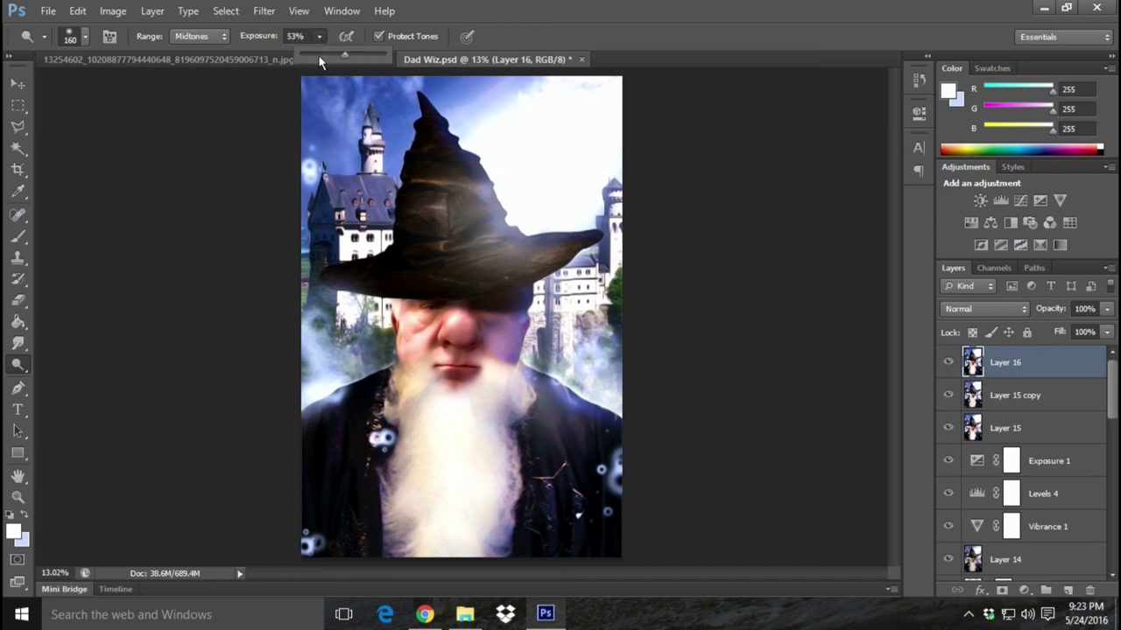
left_click(87, 35)
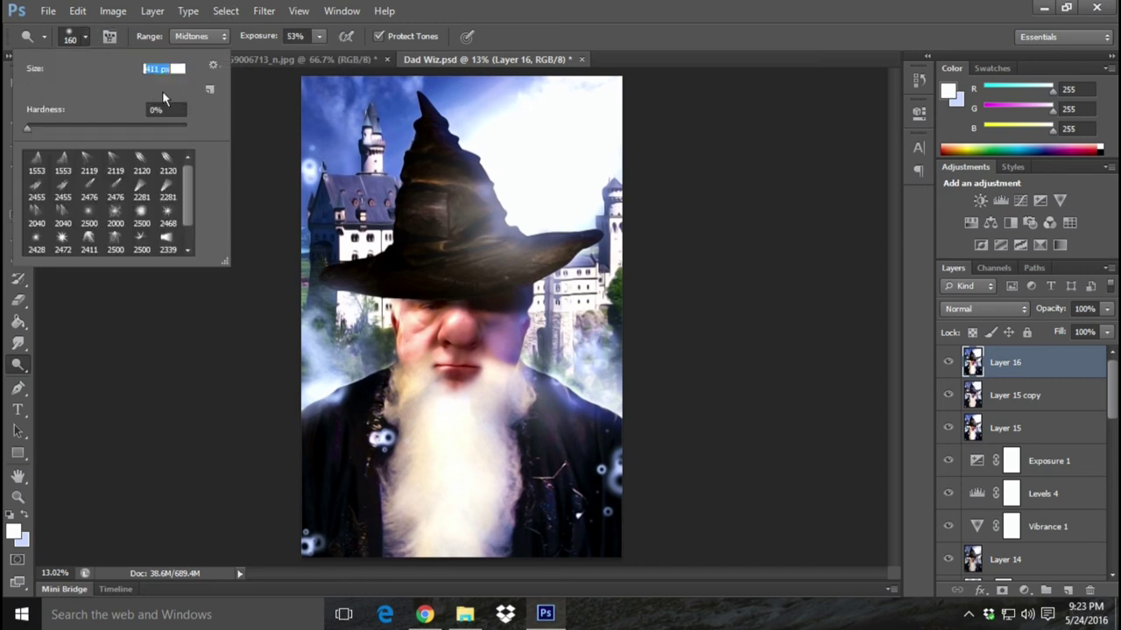
left_click(352, 431)
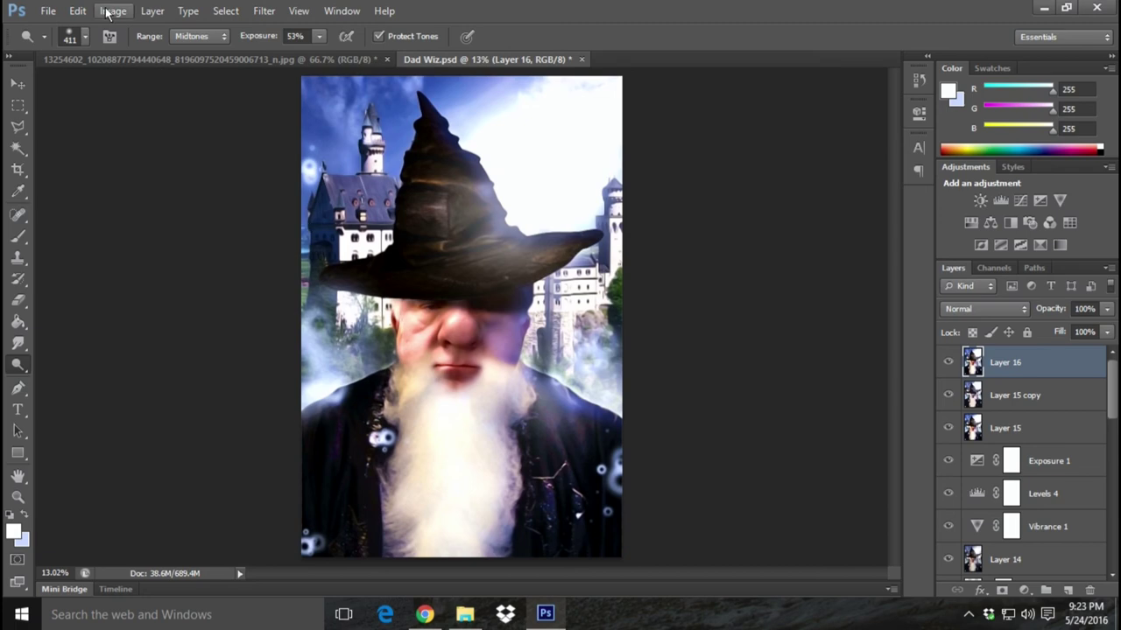
- Step backward three times to remove the dodge strokes on the robe
left_click(77, 11)
left_click(114, 47)
left_click(77, 11)
left_click(115, 44)
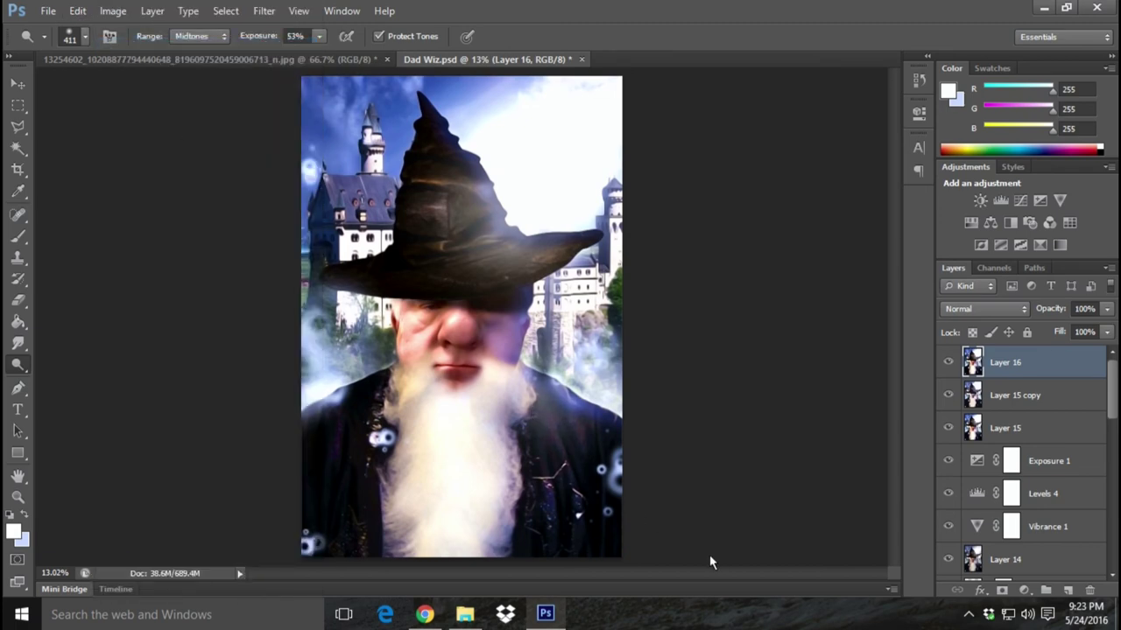
left_click(77, 10)
left_click(118, 44)
left_click(77, 11)
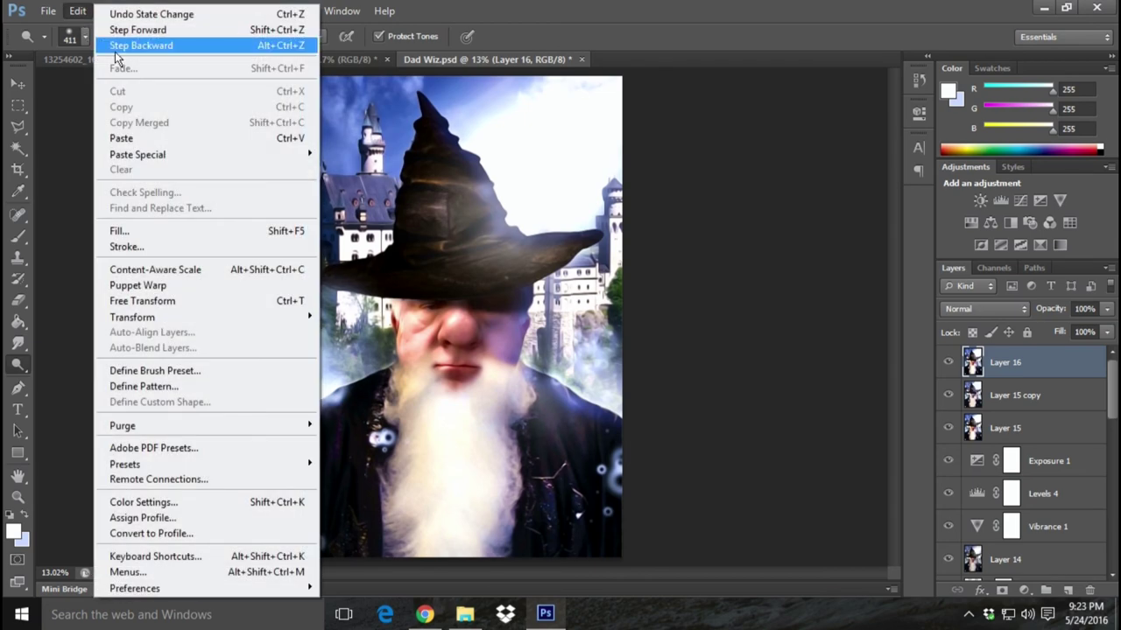
- Step back once more, then restore the last Burn Tool state in History
left_click(115, 50)
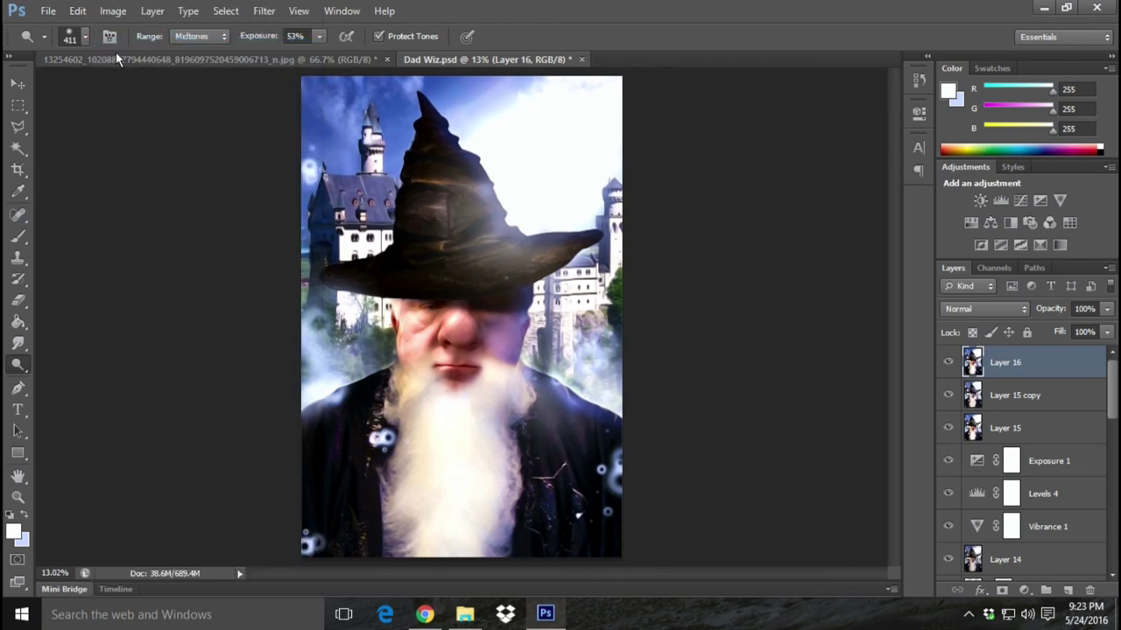
left_click(918, 81)
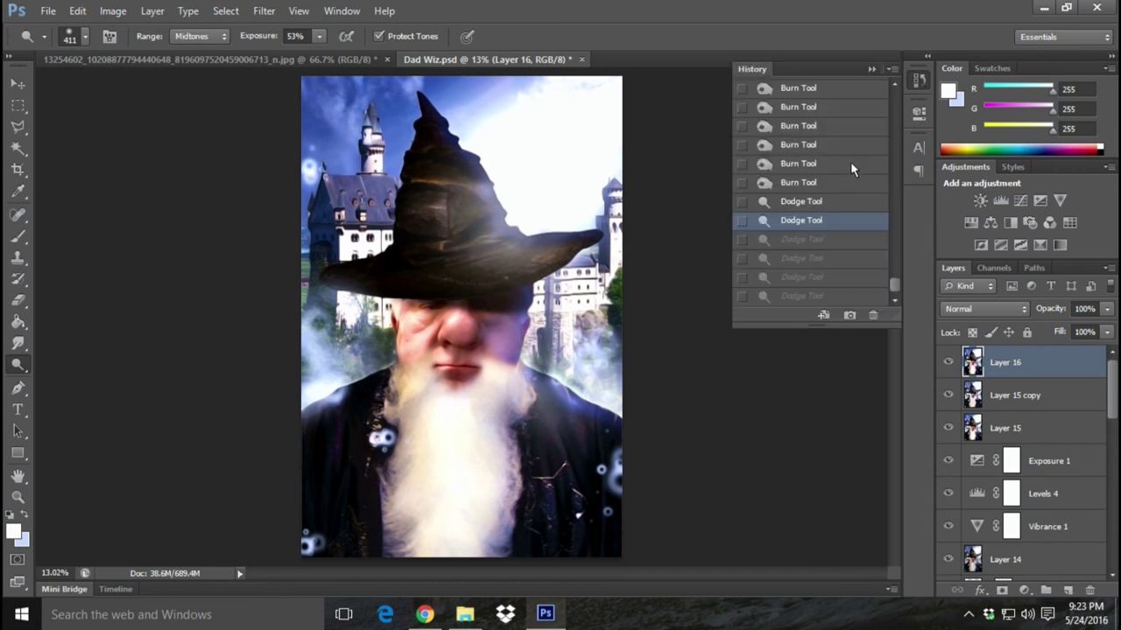
left_click(843, 179)
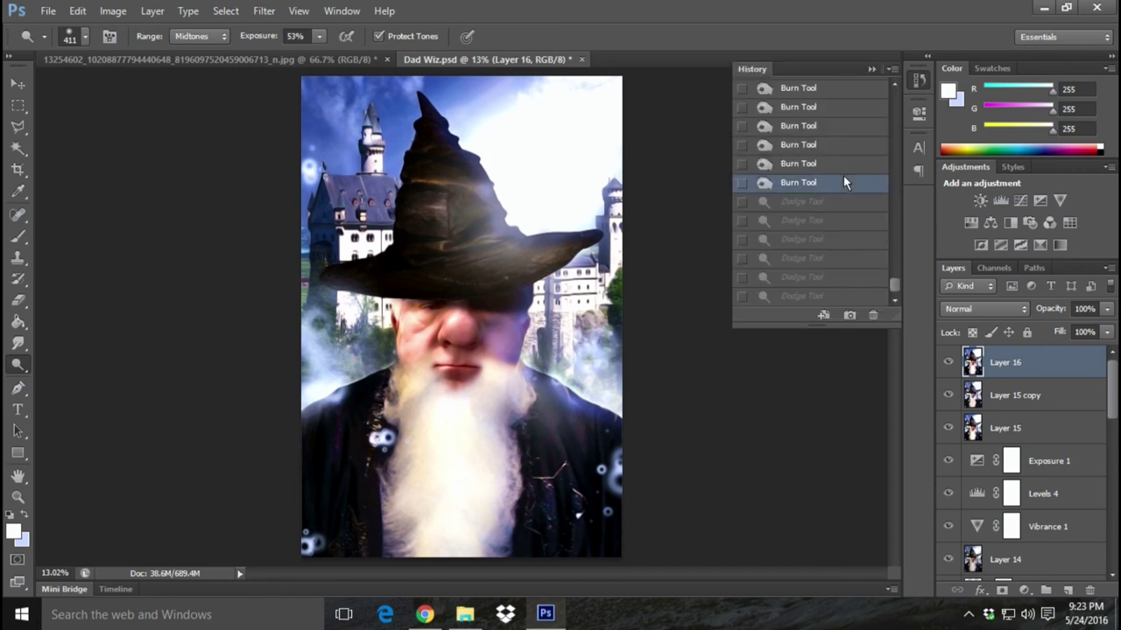
left_click(871, 70)
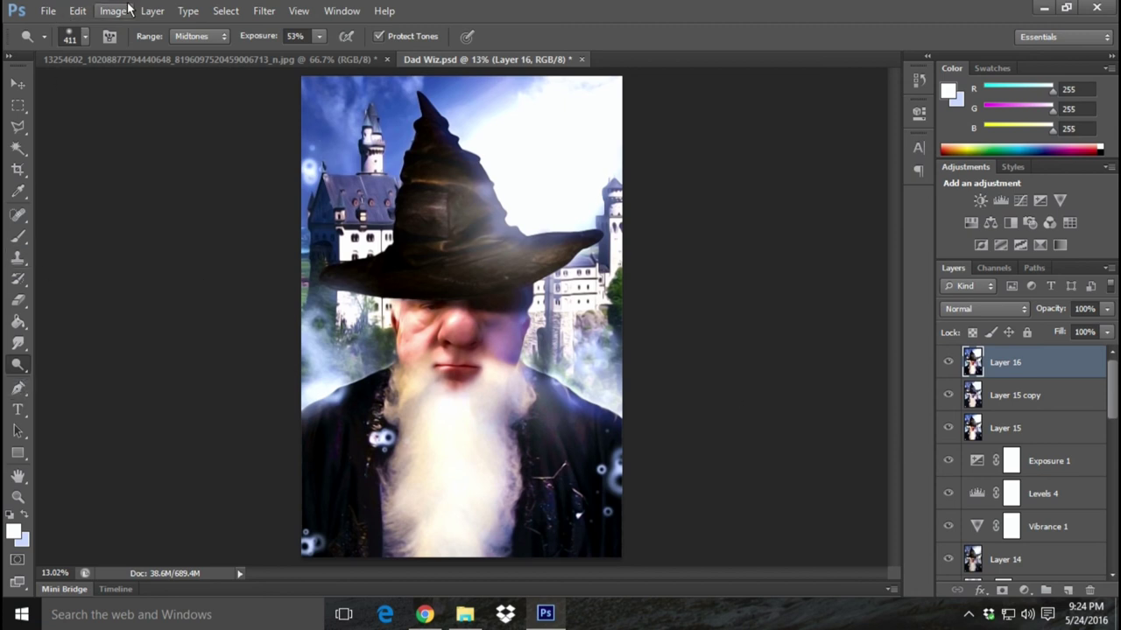
- Set the Dodge brush to 25% exposure and a 267 px size
left_click(320, 36)
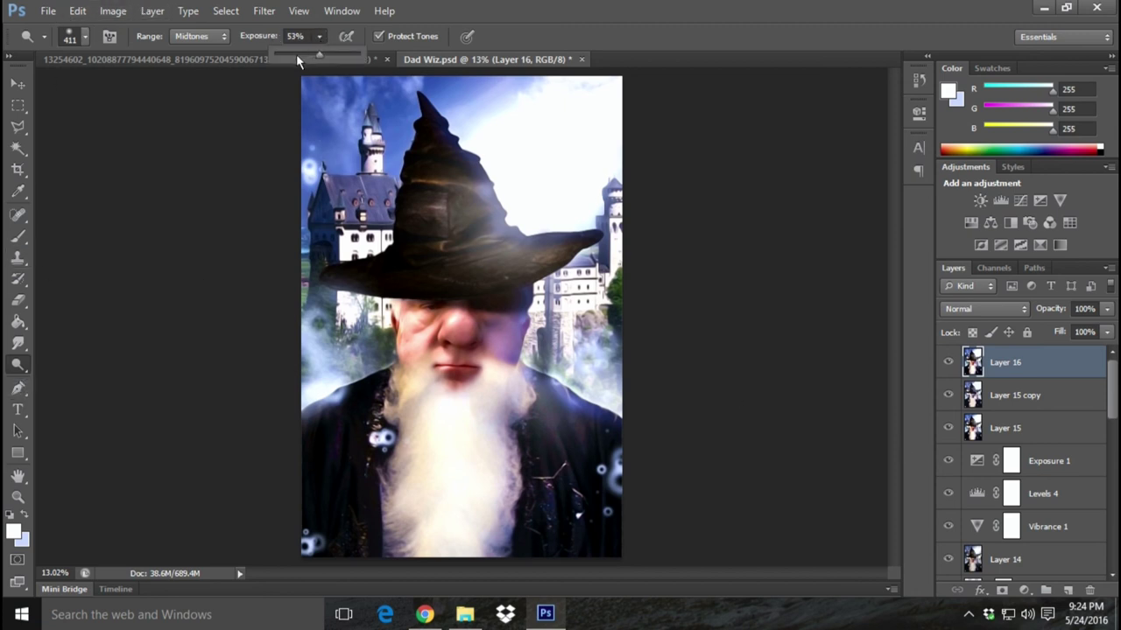
left_click(76, 37)
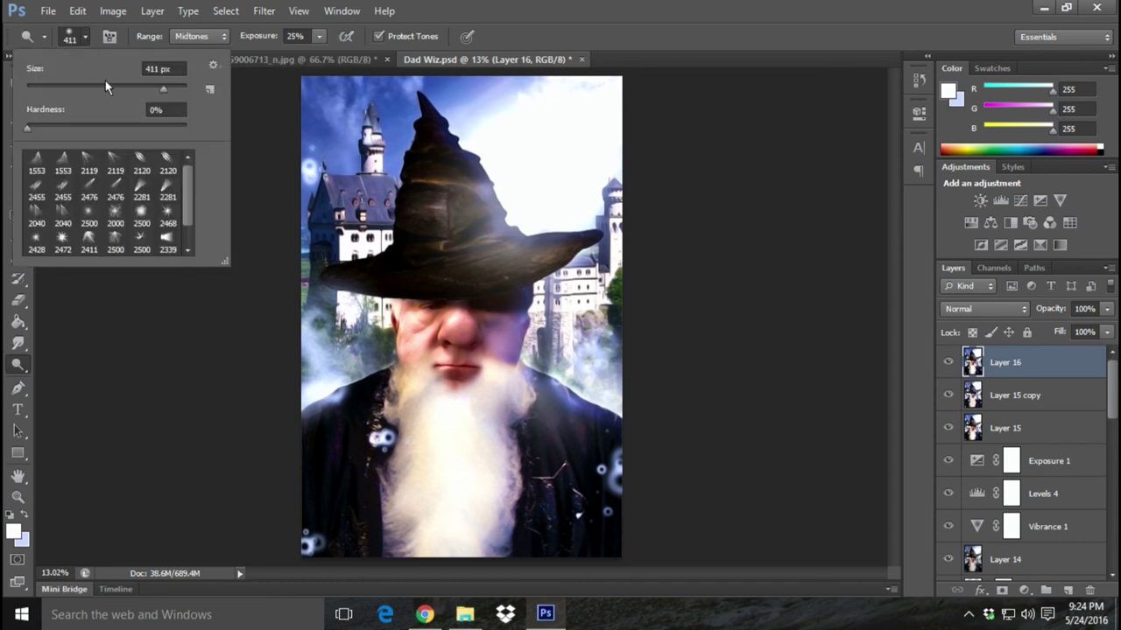
left_click(153, 89)
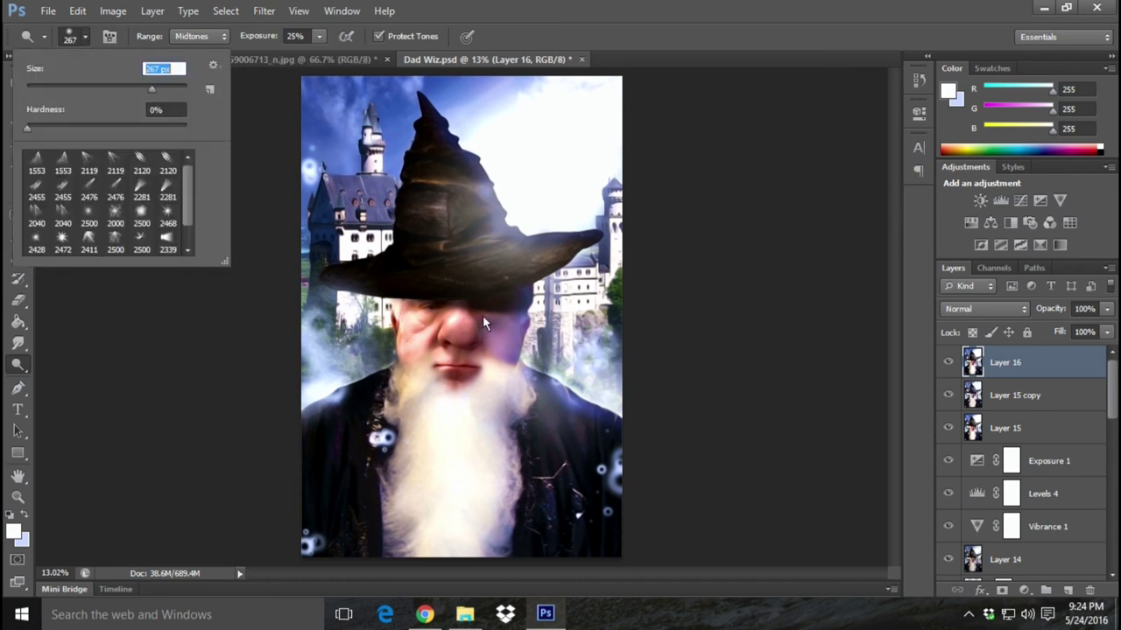
left_click(483, 318)
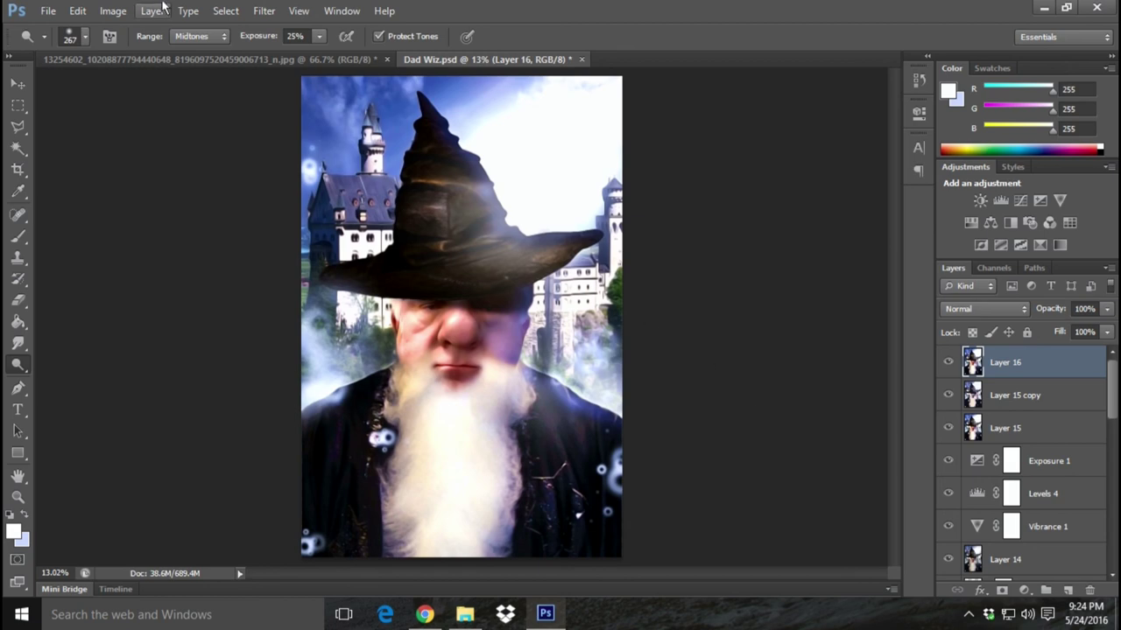
- Save Dad Wiz.psd, then zoom in on the wizard and fit the image on screen
left_click(48, 10)
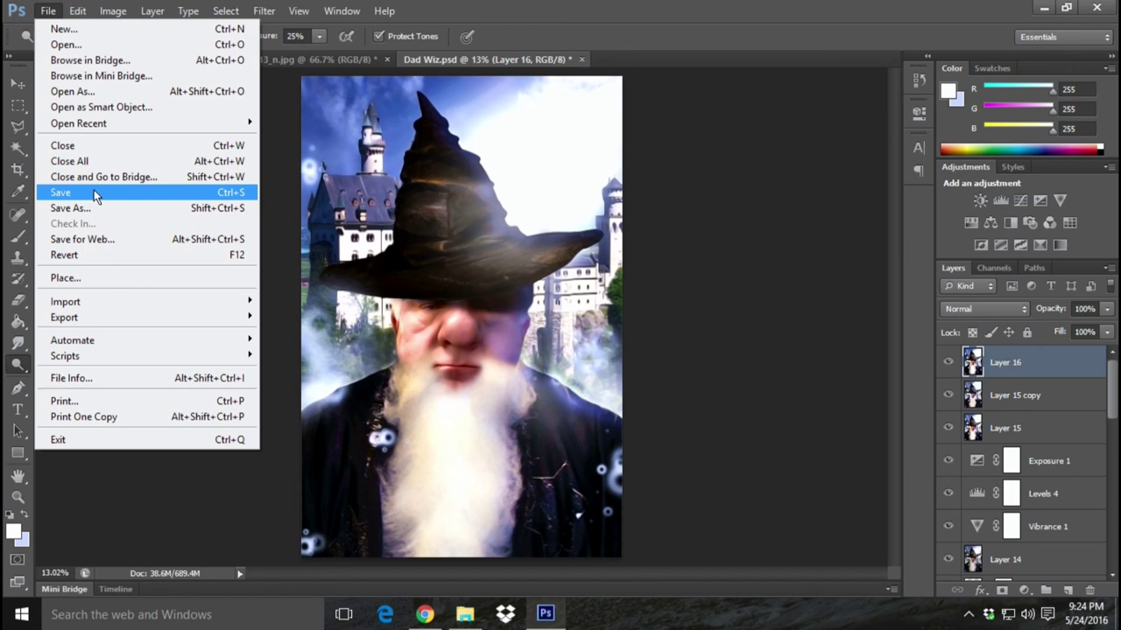
left_click(93, 192)
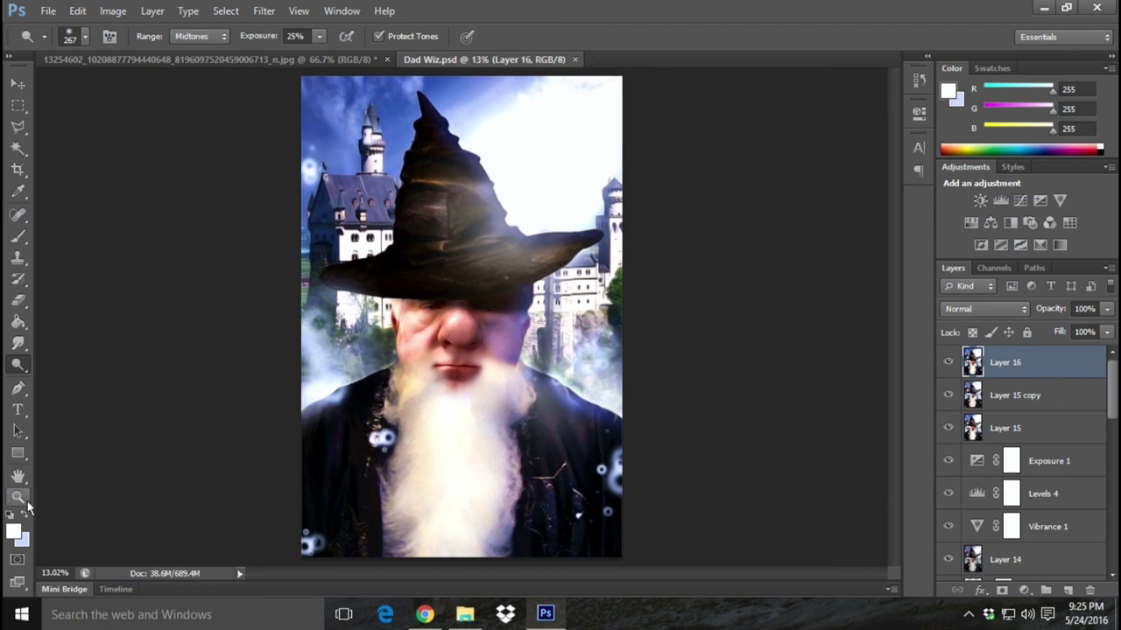
key("z")
left_click(479, 363)
left_click(334, 385)
left_click(449, 309)
right_click(448, 310)
left_click(488, 320)
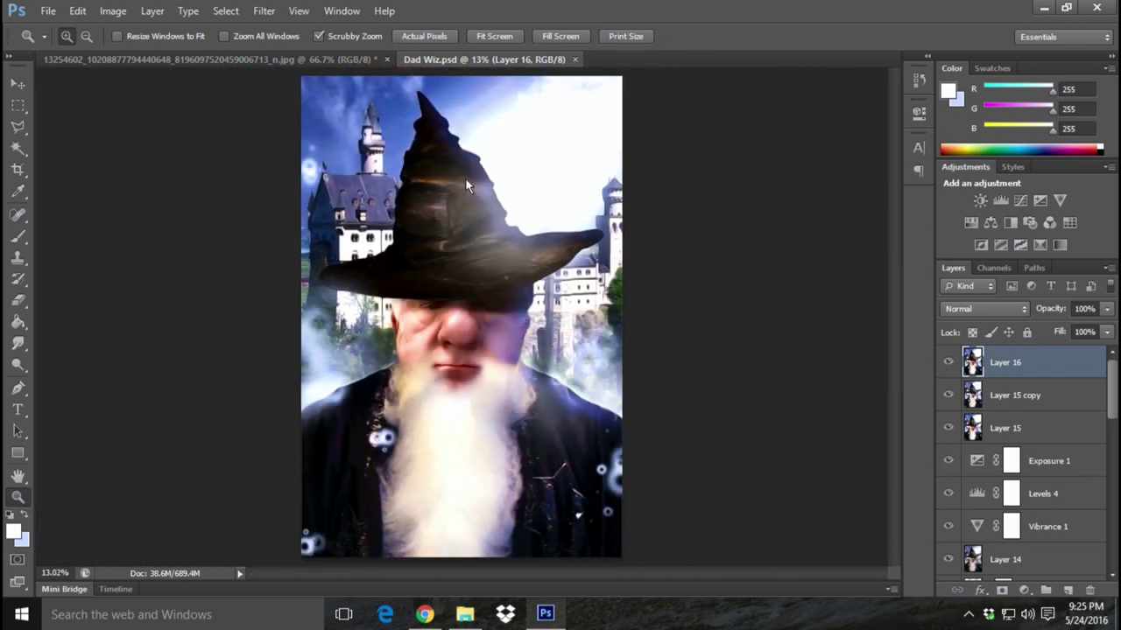
left_click(300, 11)
mouse_move(264, 11)
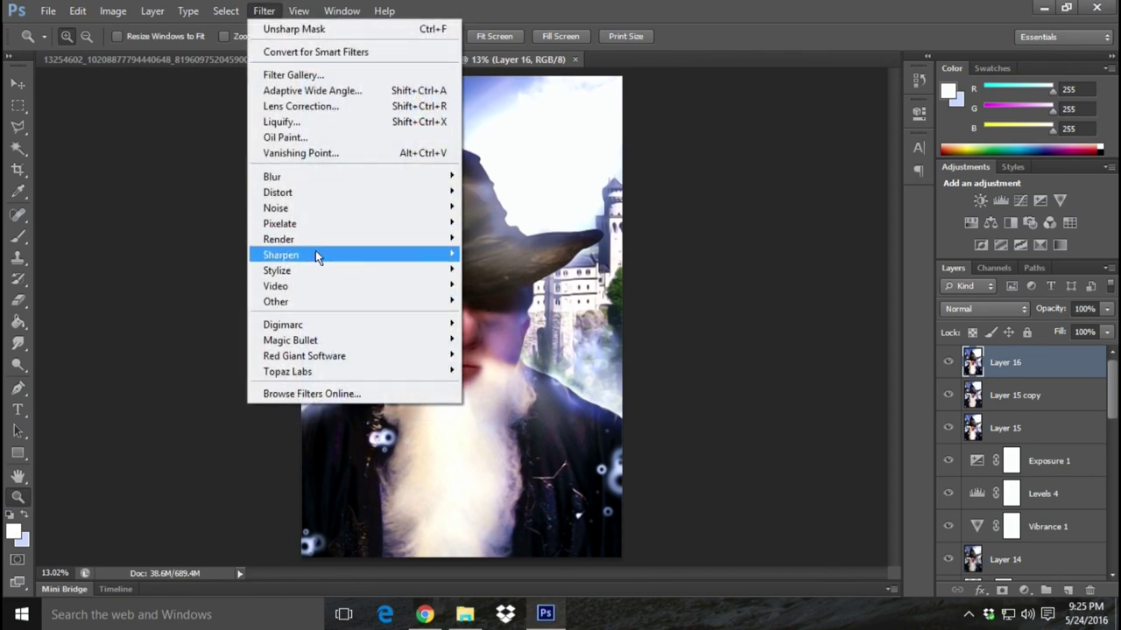
- Apply Unsharp Mask to Layer 16 at 100% amount with a 3.5 px radius
mouse_move(281, 254)
left_click(512, 317)
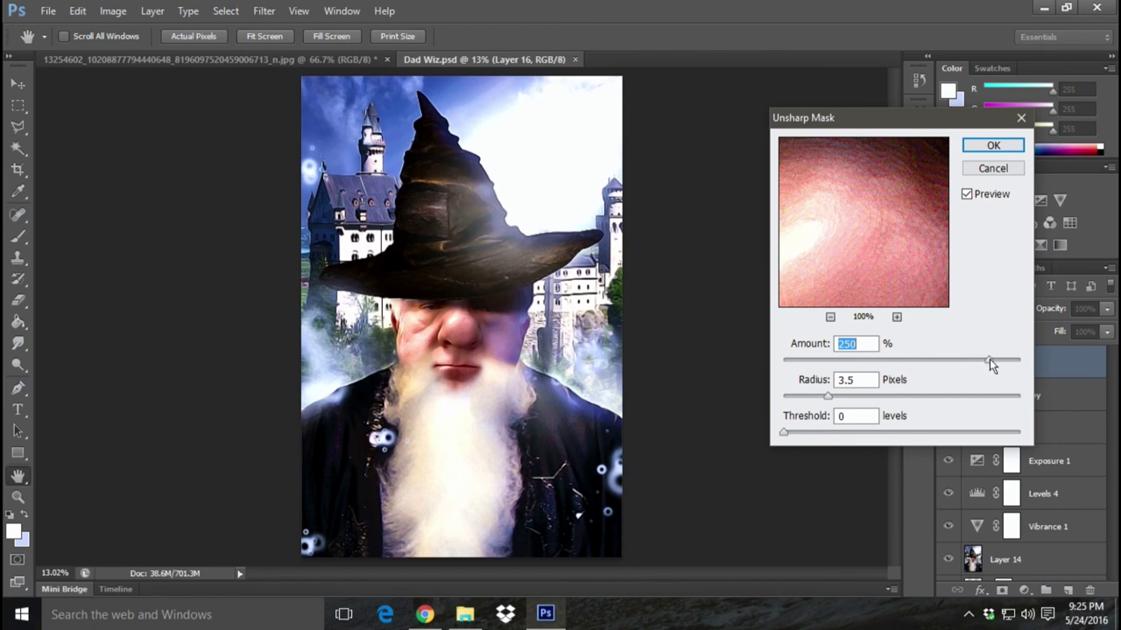
left_click_drag(991, 359, 911, 362)
key("Down")
key("Down")
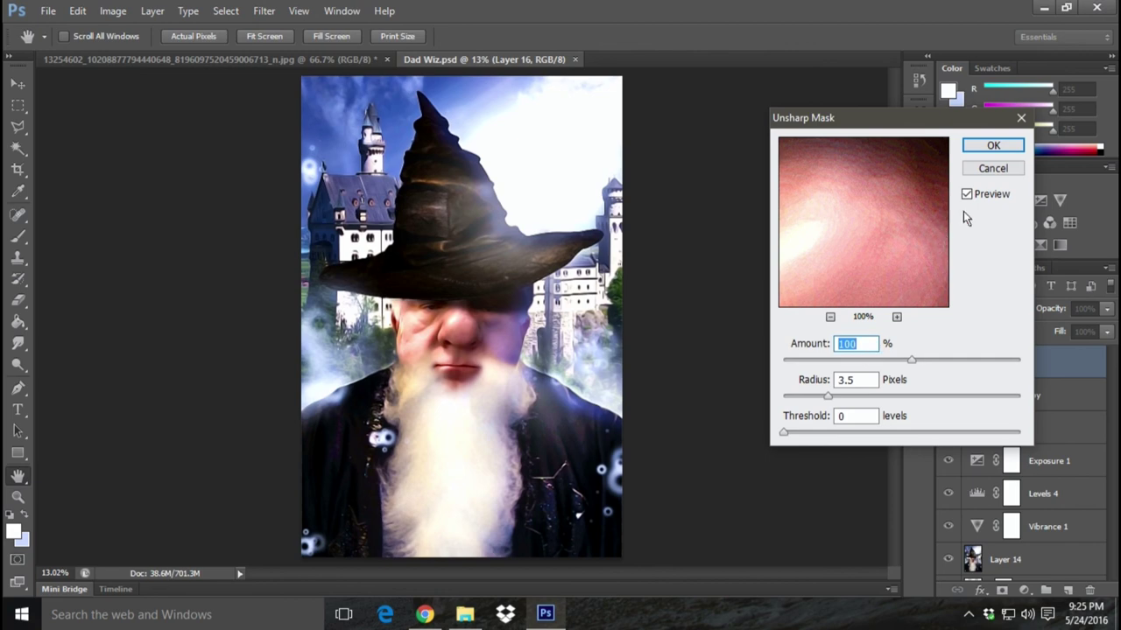
left_click(992, 146)
left_click(450, 344)
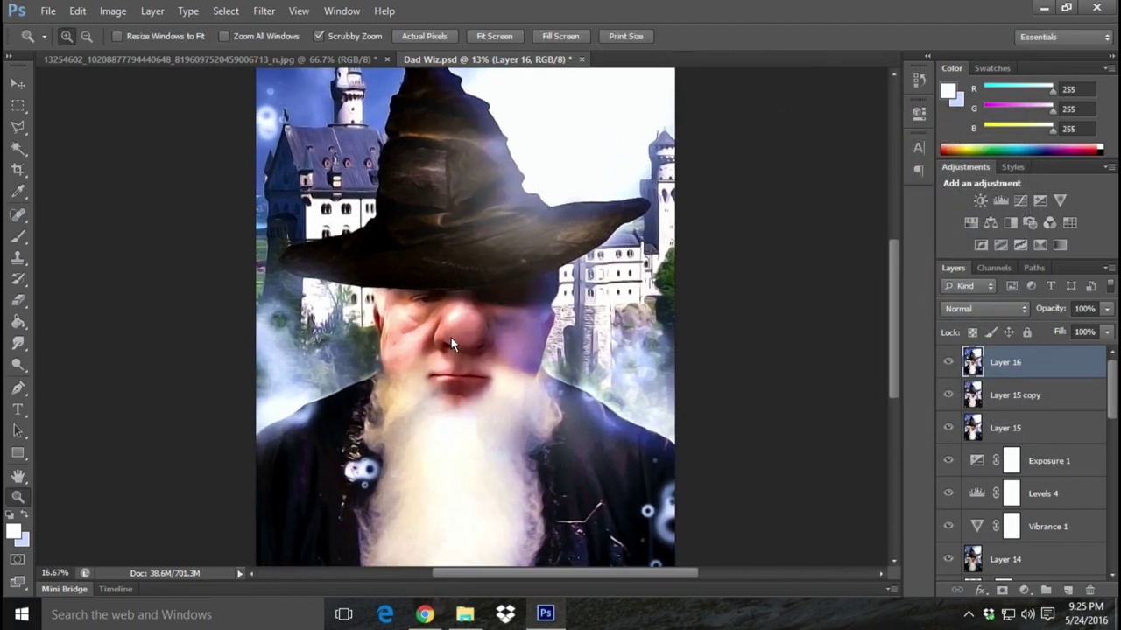
- Zoom in on the wizard's nose and step backward to undo the Unsharp Mask
left_click(488, 324)
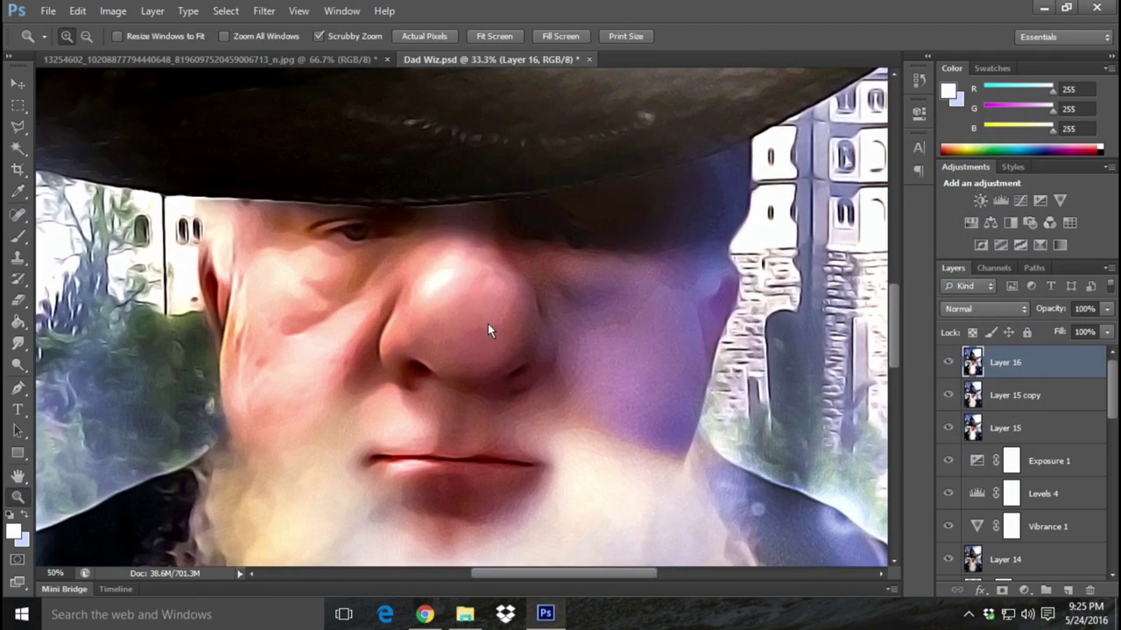
left_click(78, 11)
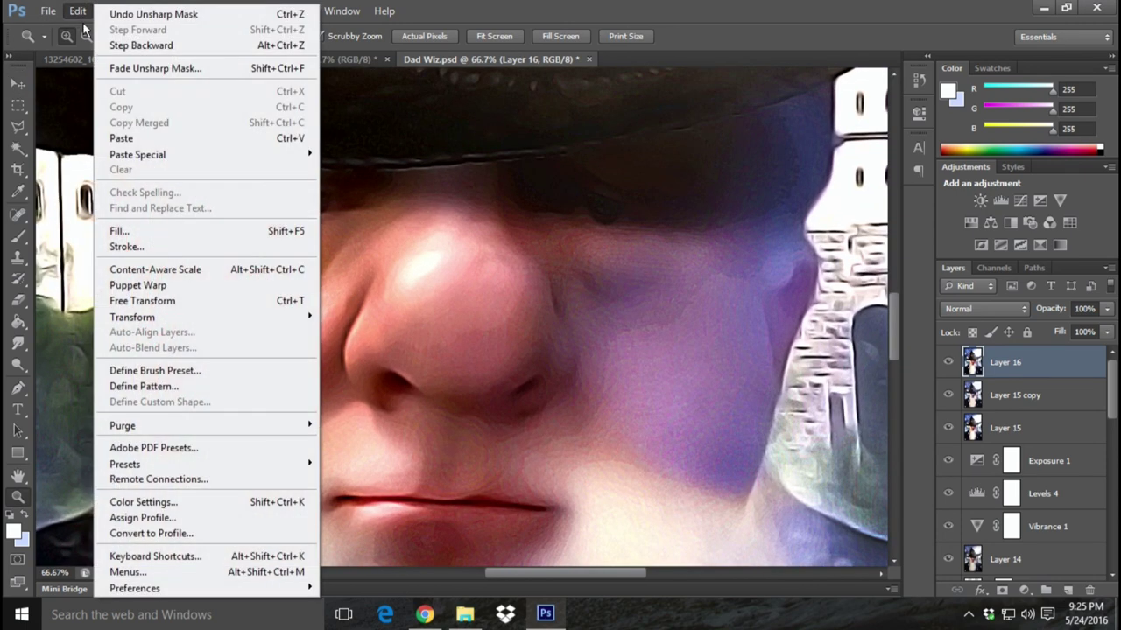
left_click(128, 47)
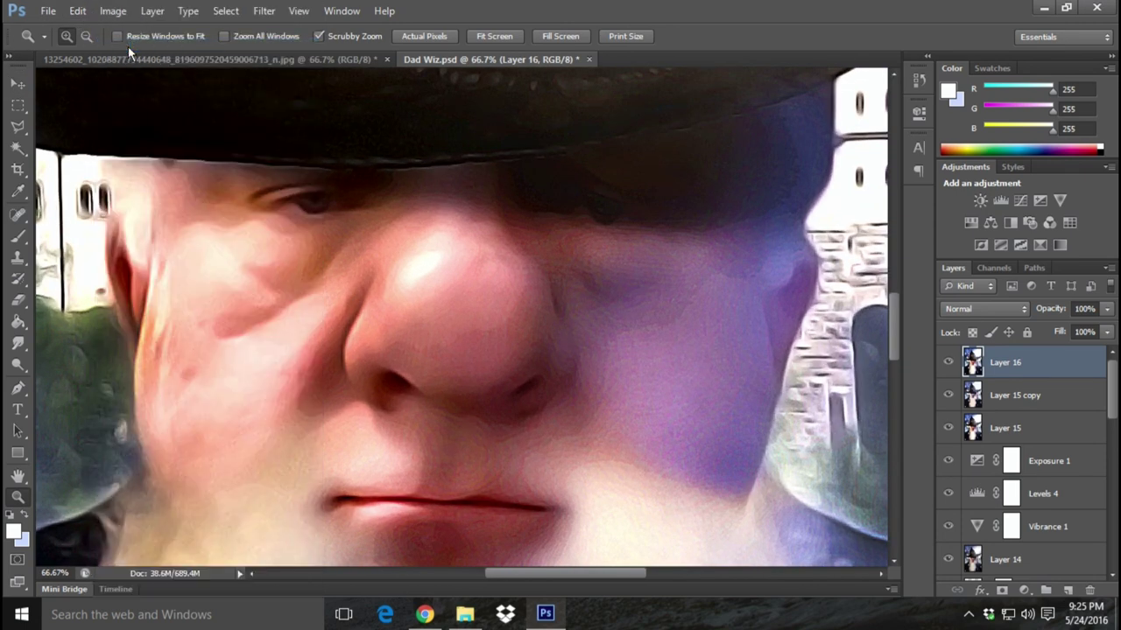
left_click(263, 10)
mouse_move(280, 255)
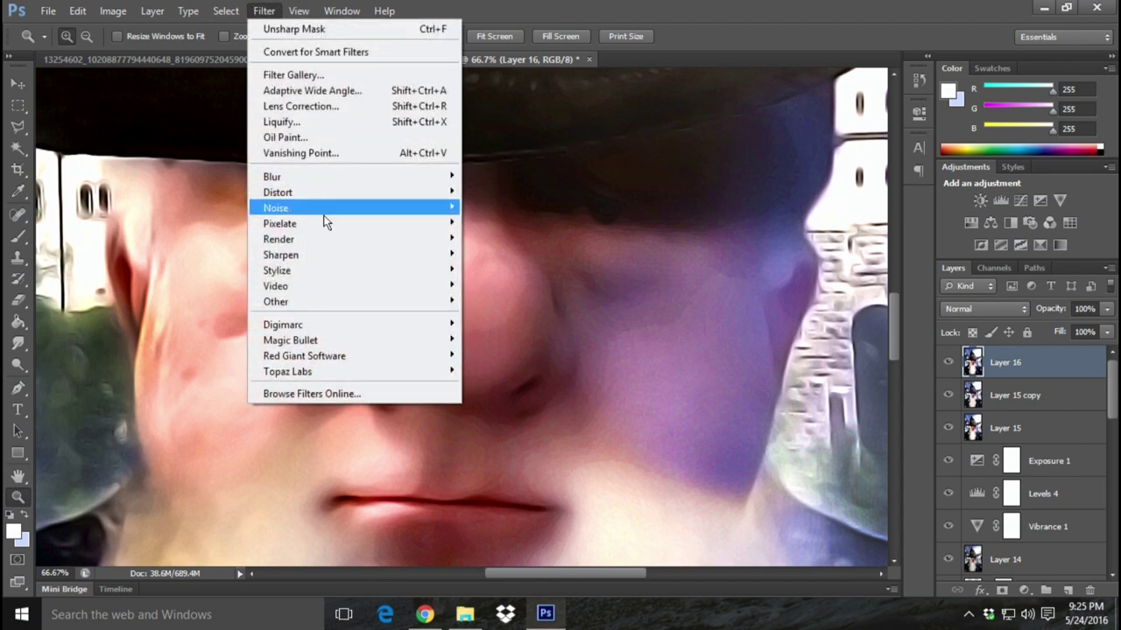
- Reapply Unsharp Mask at 50% amount, 3.5 px radius, and fit the image on screen
left_click(528, 317)
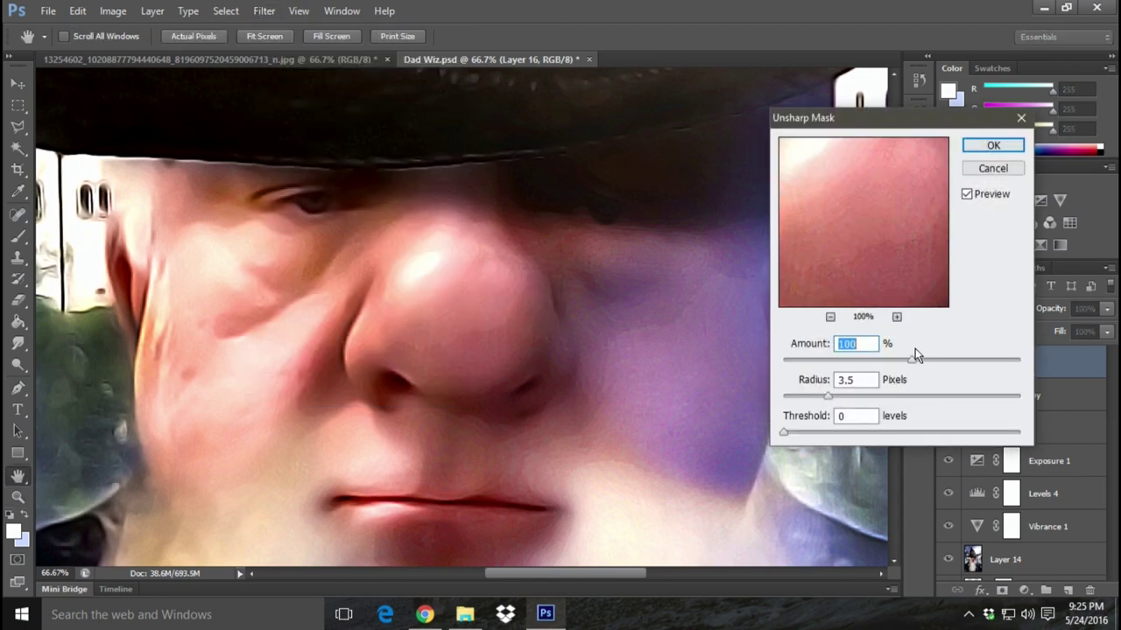
left_click_drag(914, 359, 847, 367)
left_click(993, 146)
right_click(370, 373)
left_click(405, 382)
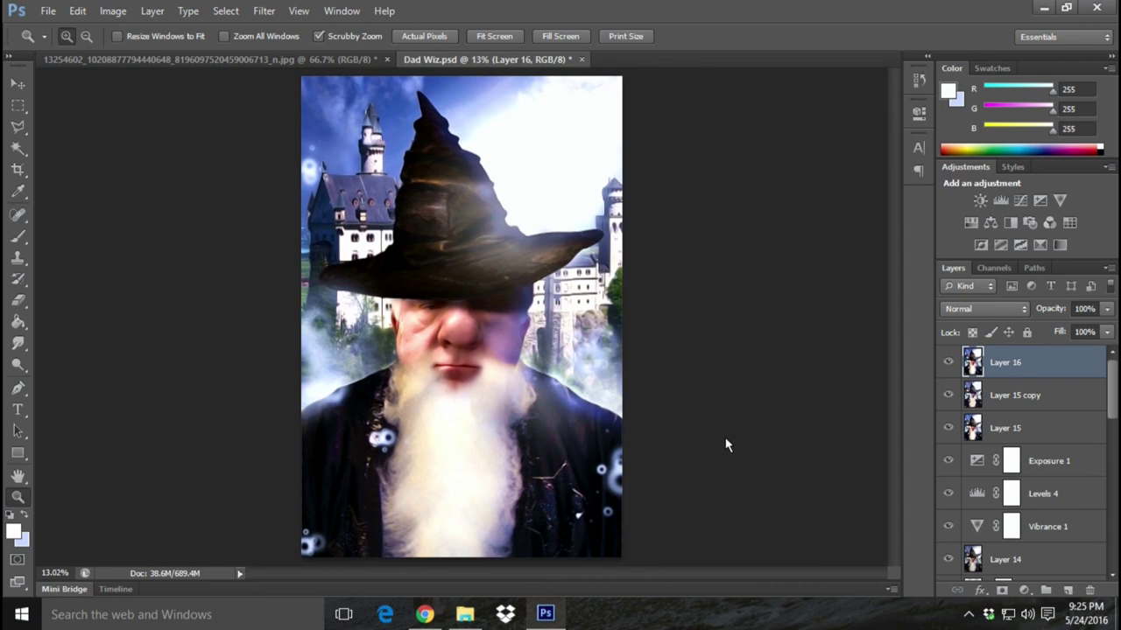
- Zoom in on the wizard's face to inspect, then zoom back out to the full portrait
left_click(510, 338)
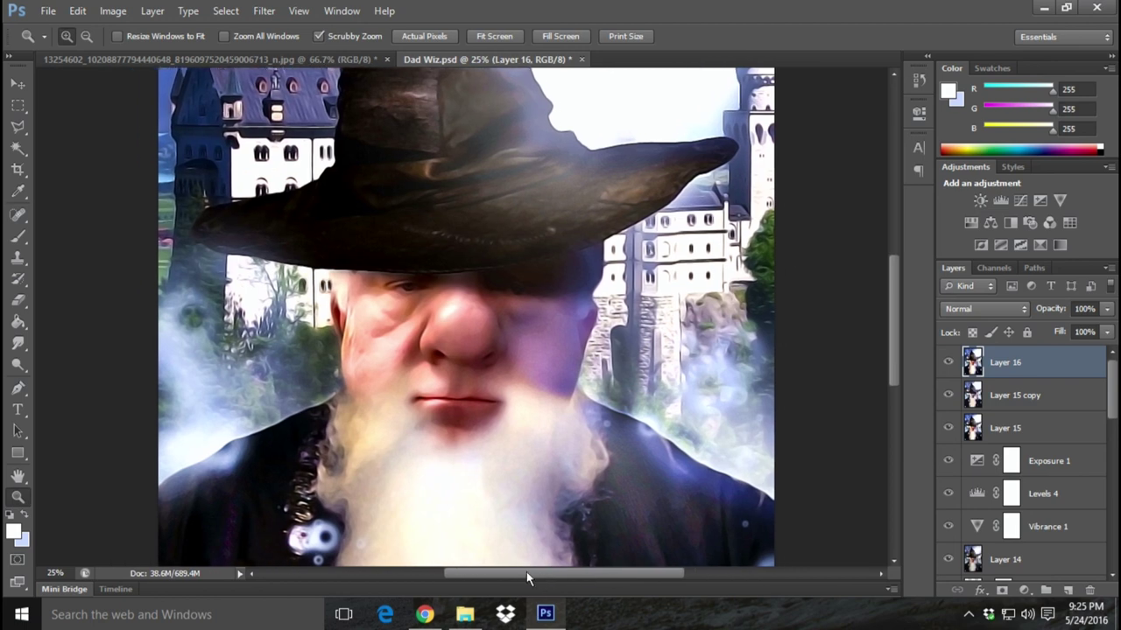
left_click_drag(541, 582, 520, 576)
right_click(605, 340)
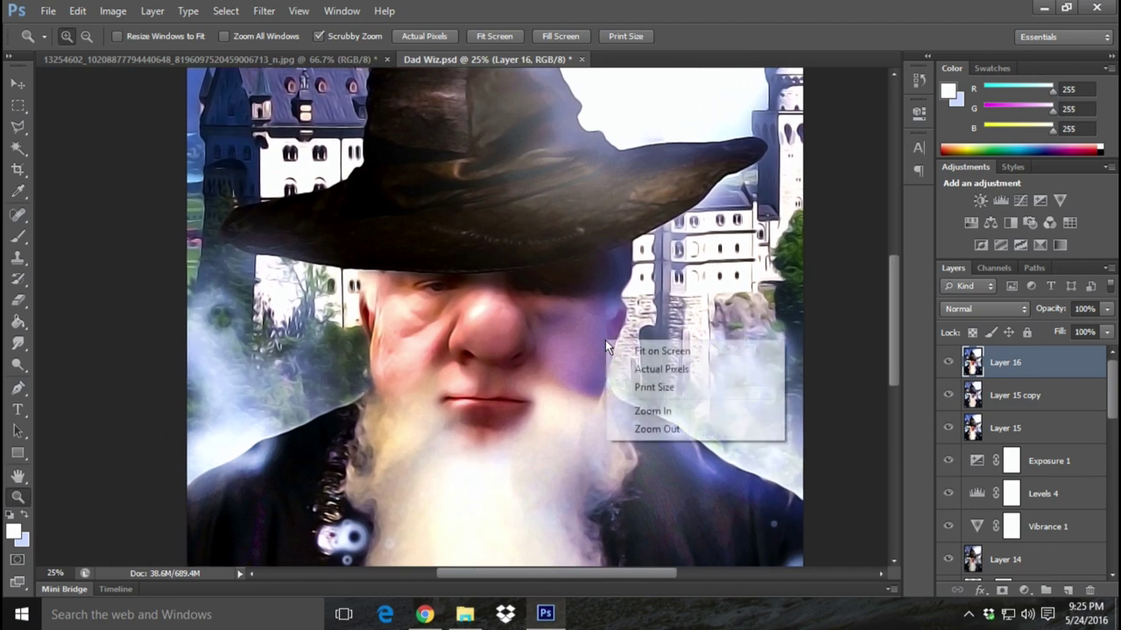
left_click(673, 430)
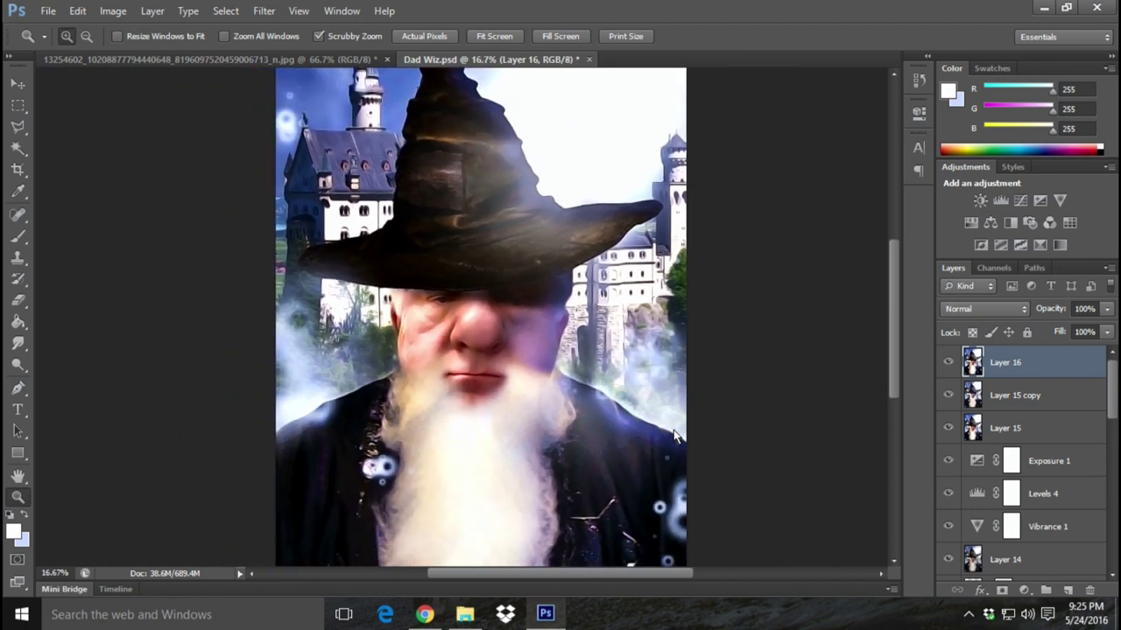
right_click(605, 390)
left_click(641, 477)
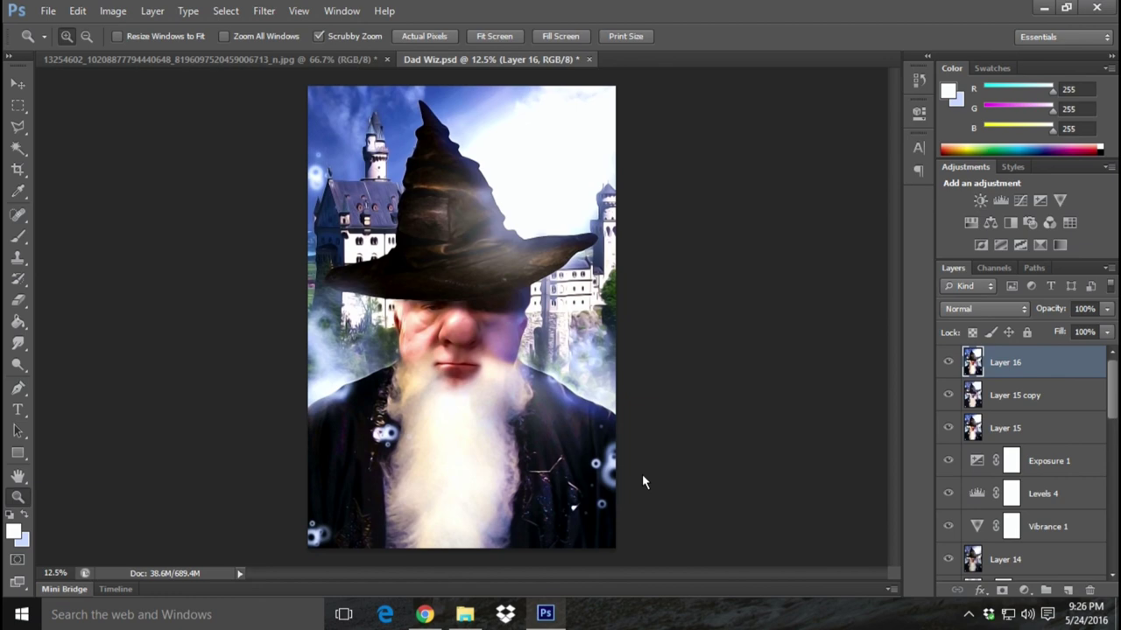
- Step backward twice to undo the latest edits, then fit the image on screen
left_click(77, 11)
left_click(102, 42)
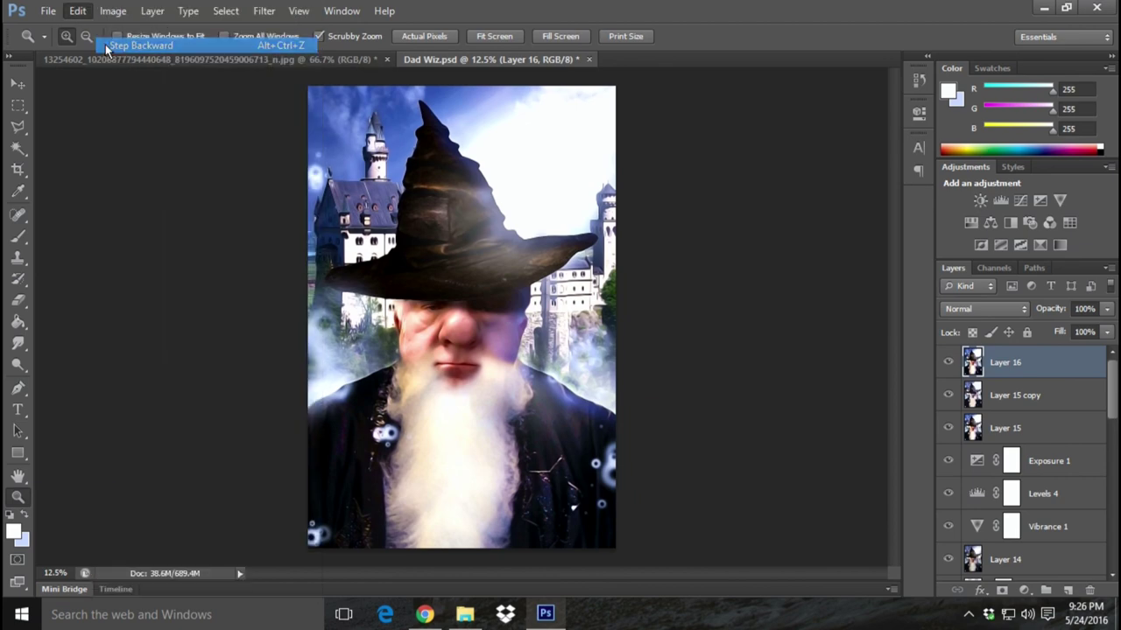
left_click(450, 321)
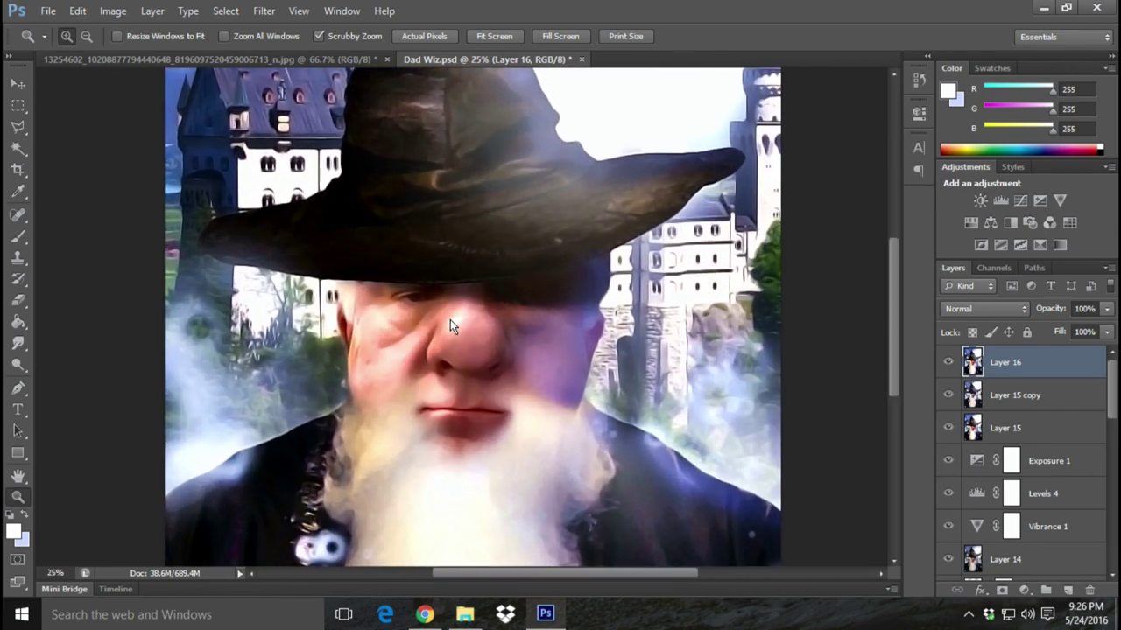
right_click(450, 320)
left_click(487, 327)
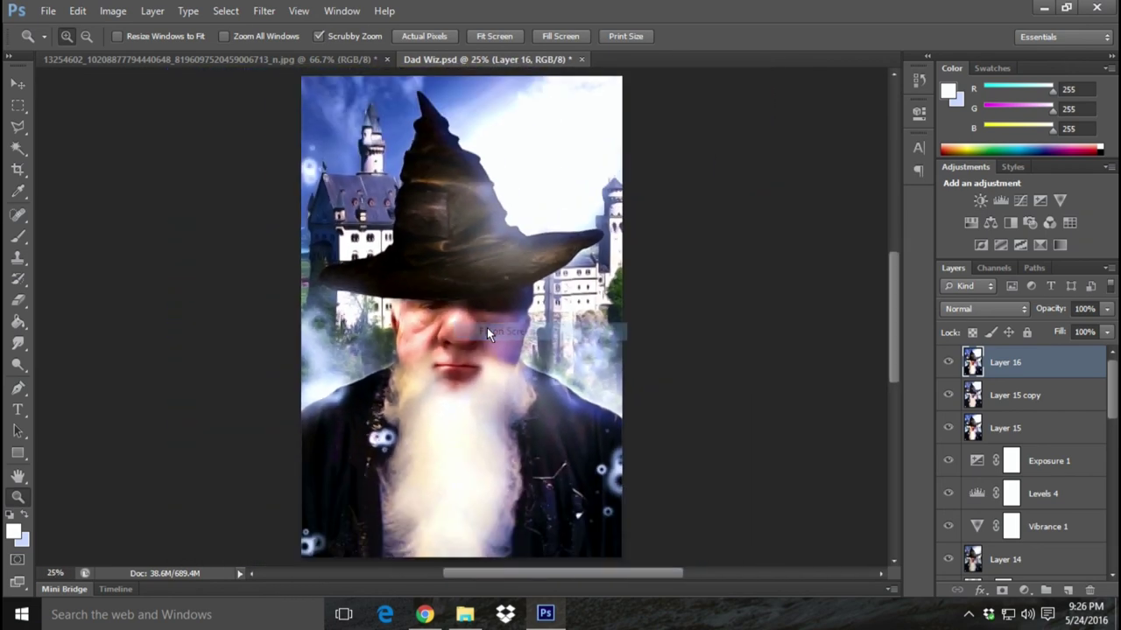
left_click(48, 12)
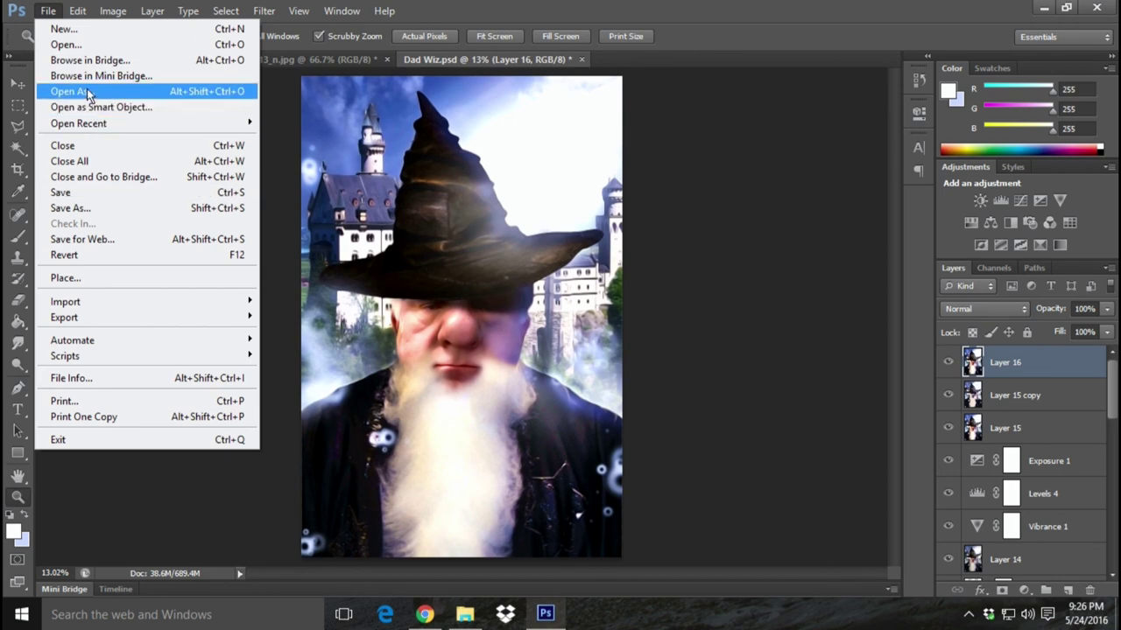
- Open My Initials for Images.psd from the digital art folder
left_click(90, 45)
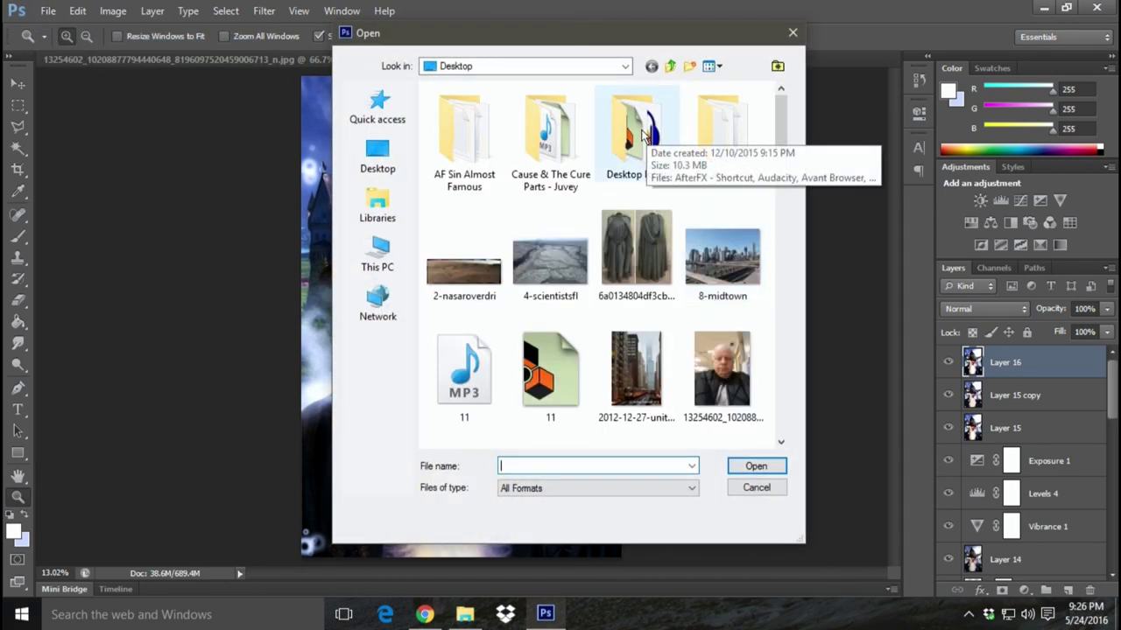
double_click(714, 140)
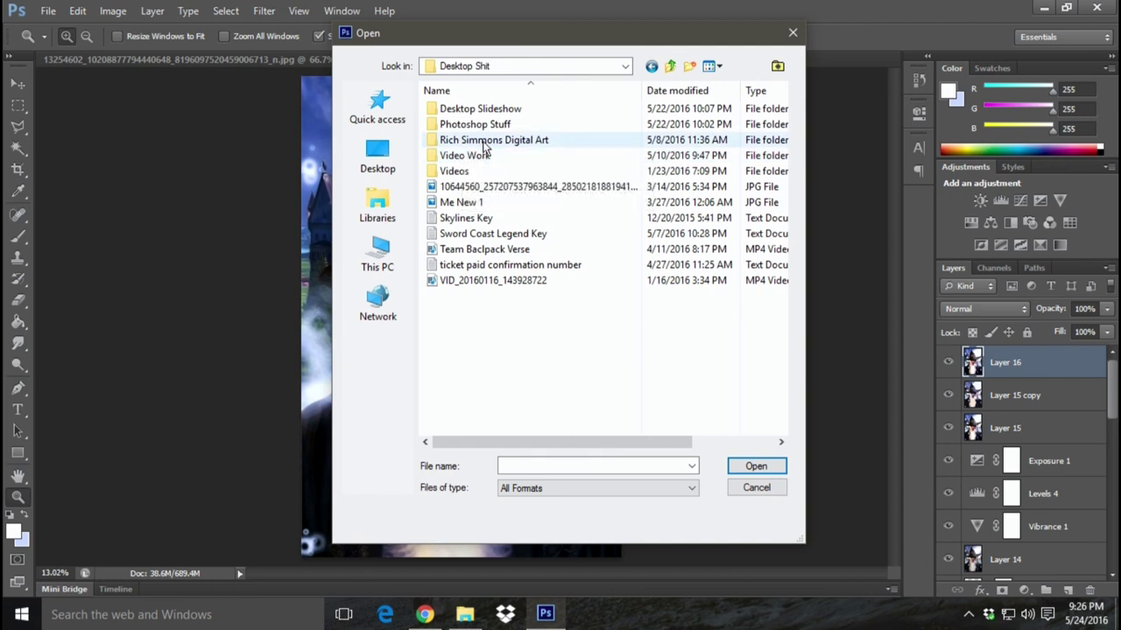
double_click(483, 143)
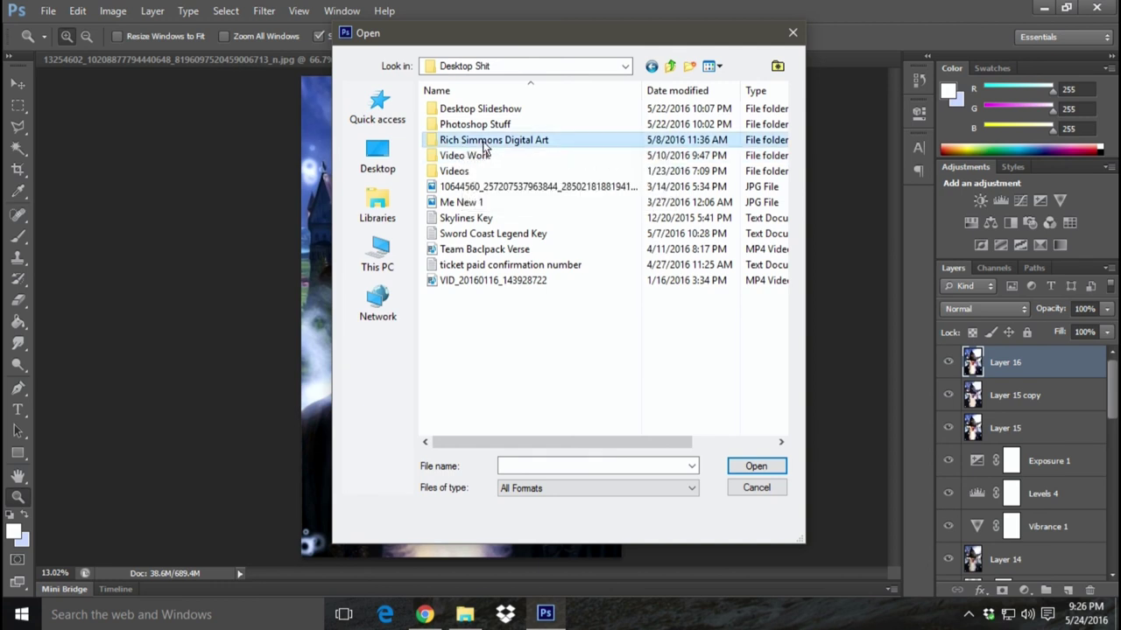
double_click(467, 262)
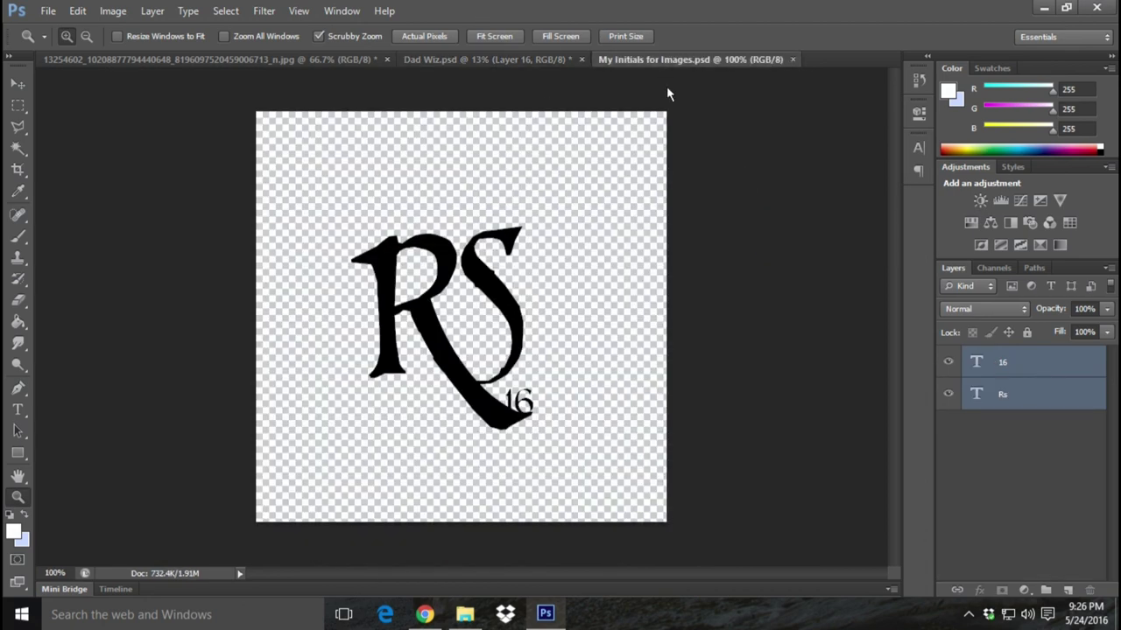
- Copy the RS monogram layers from the initials document onto Dad Wiz, then close the initials file
left_click_drag(663, 61, 692, 105)
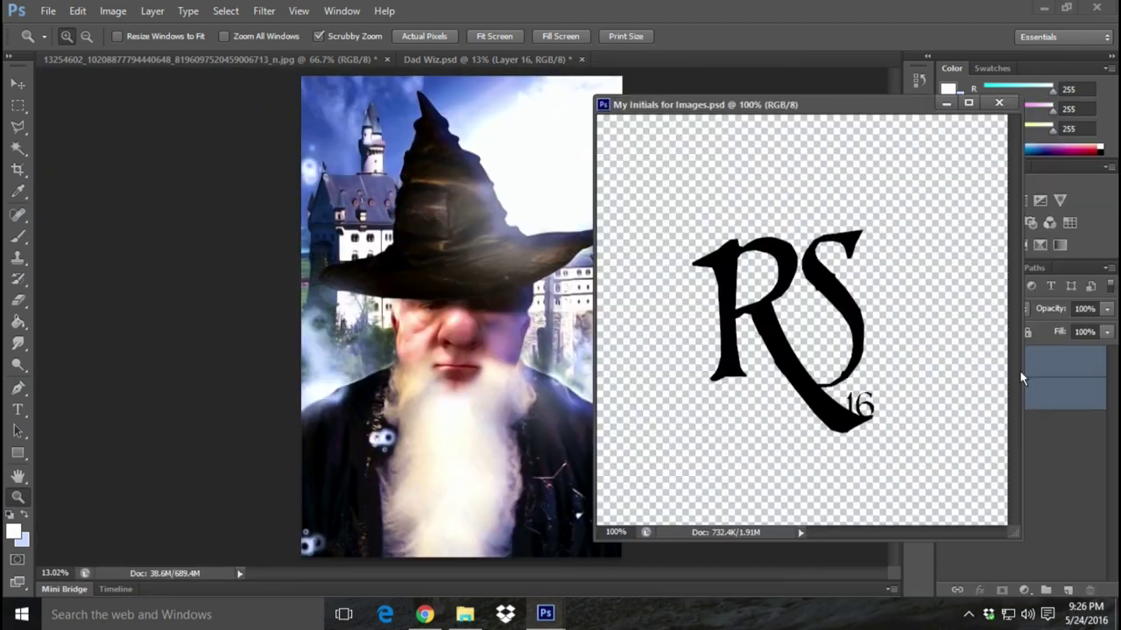
left_click(18, 83)
left_click_drag(720, 320, 535, 457)
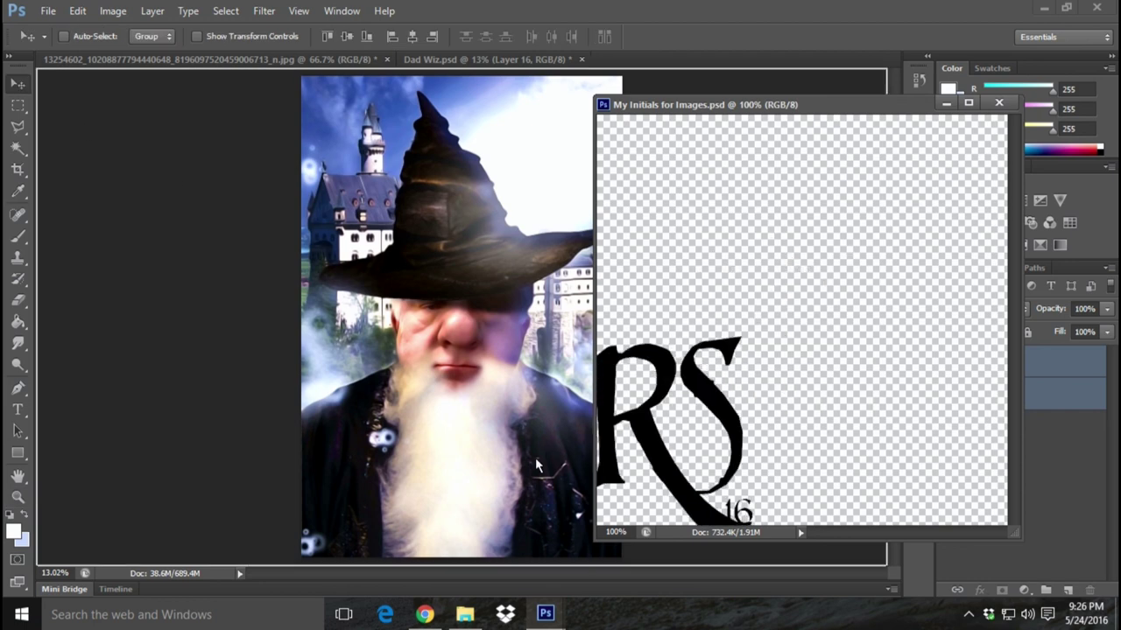
left_click(997, 104)
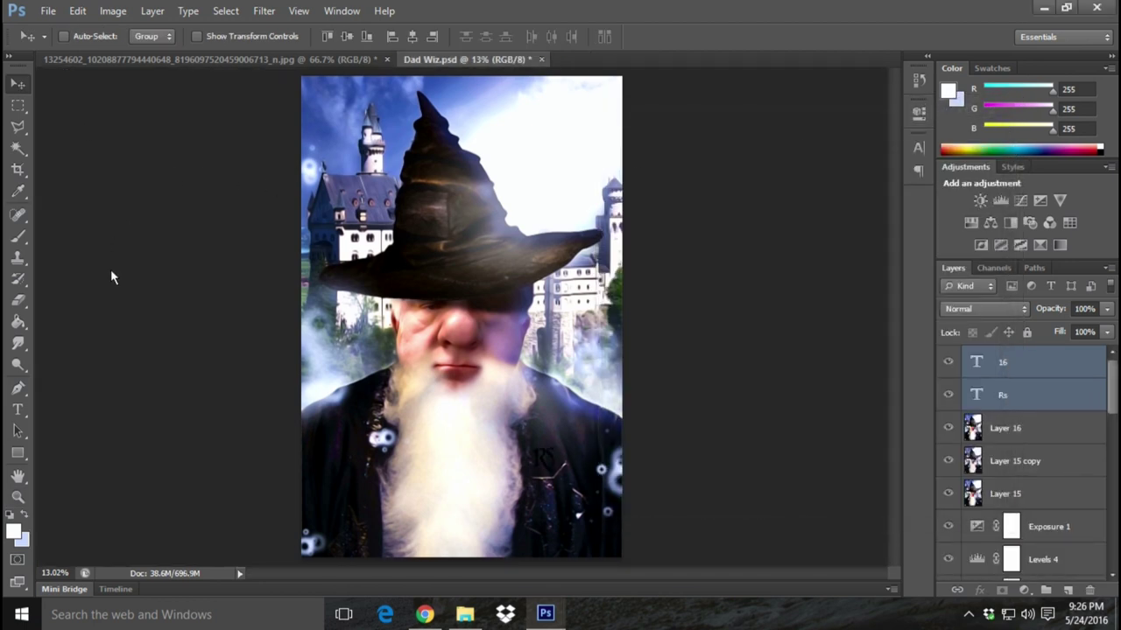
- Make the RS monogram text white and move it into the bottom-right corner
left_click(918, 149)
left_click(876, 244)
left_click(665, 245)
left_click(1040, 232)
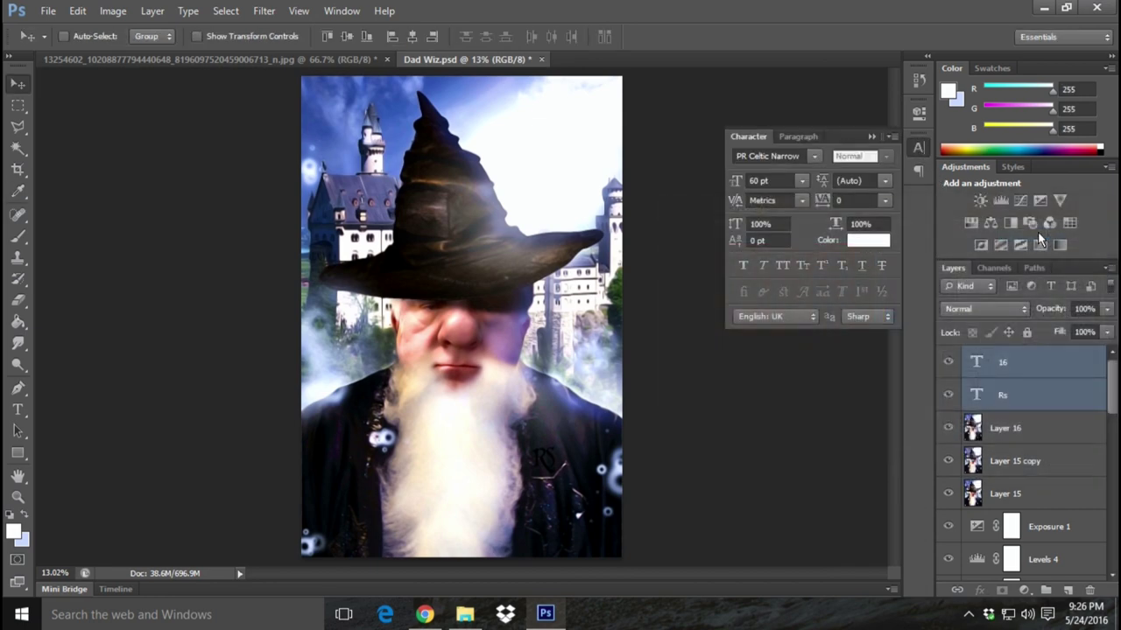
left_click_drag(542, 462, 593, 544)
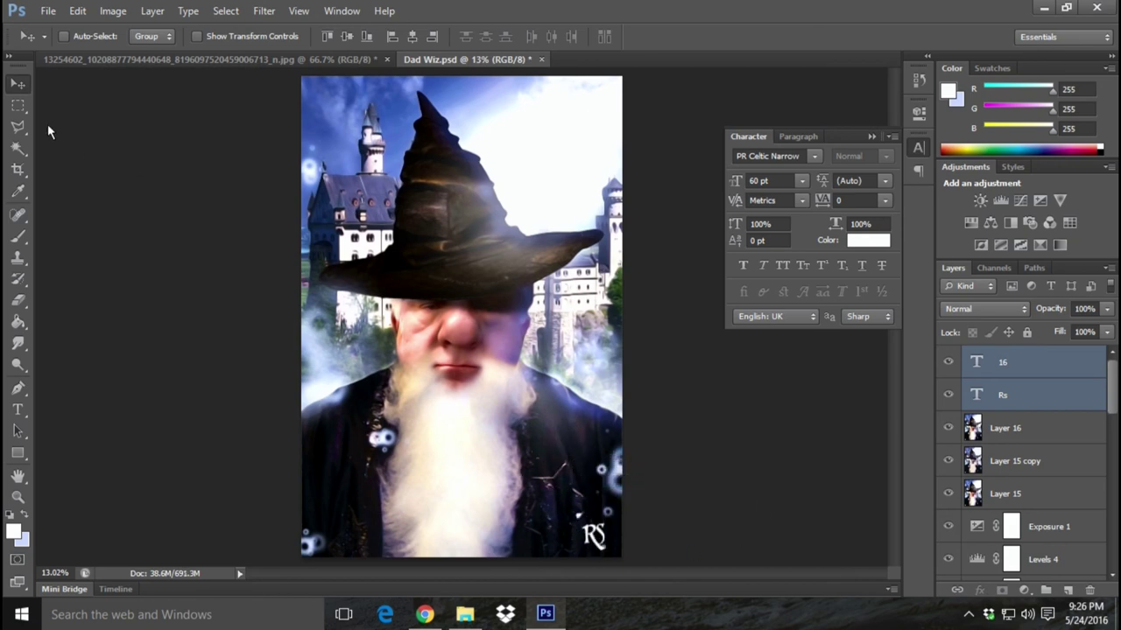
left_click(78, 10)
mouse_move(132, 317)
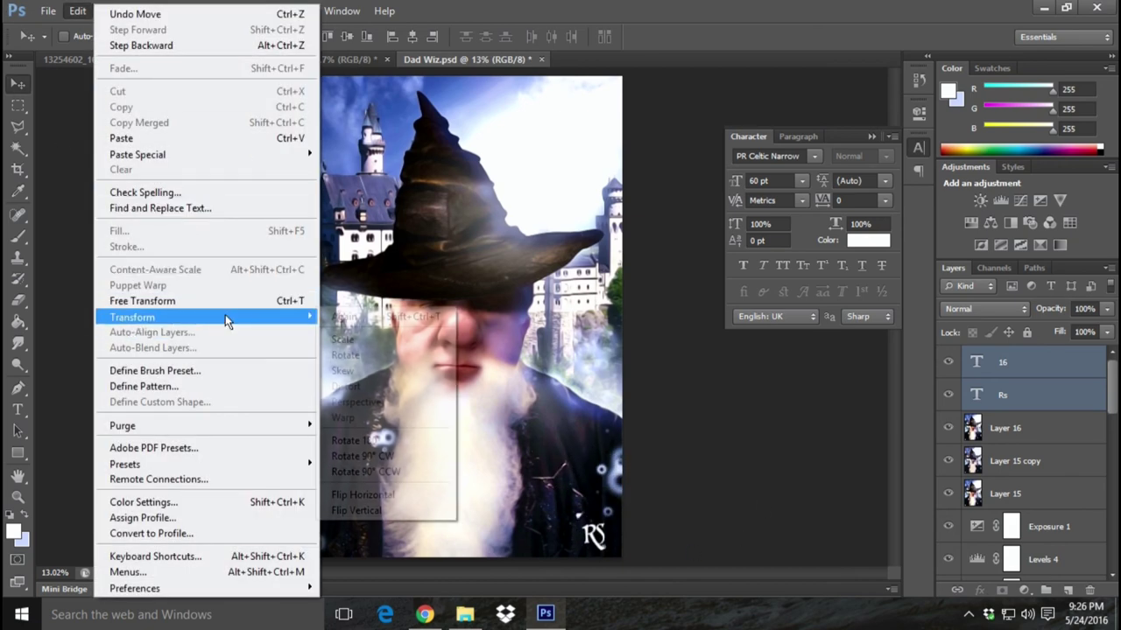
- Scale the RS monogram down to 75% width, passing through 85% and 78%
left_click(388, 343)
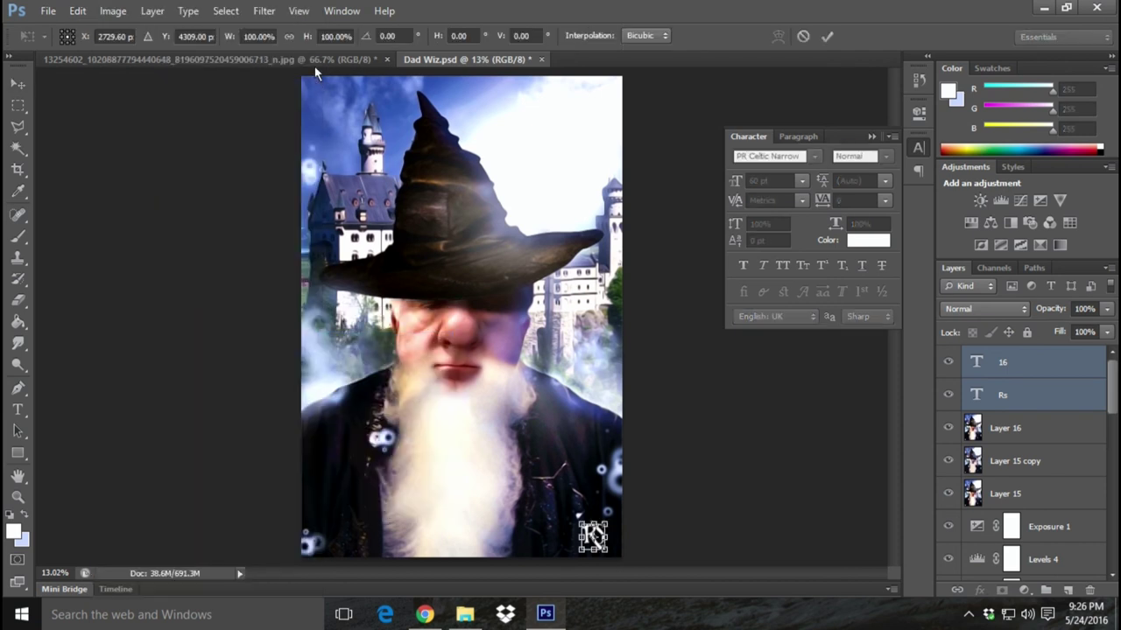
double_click(262, 38)
type("85")
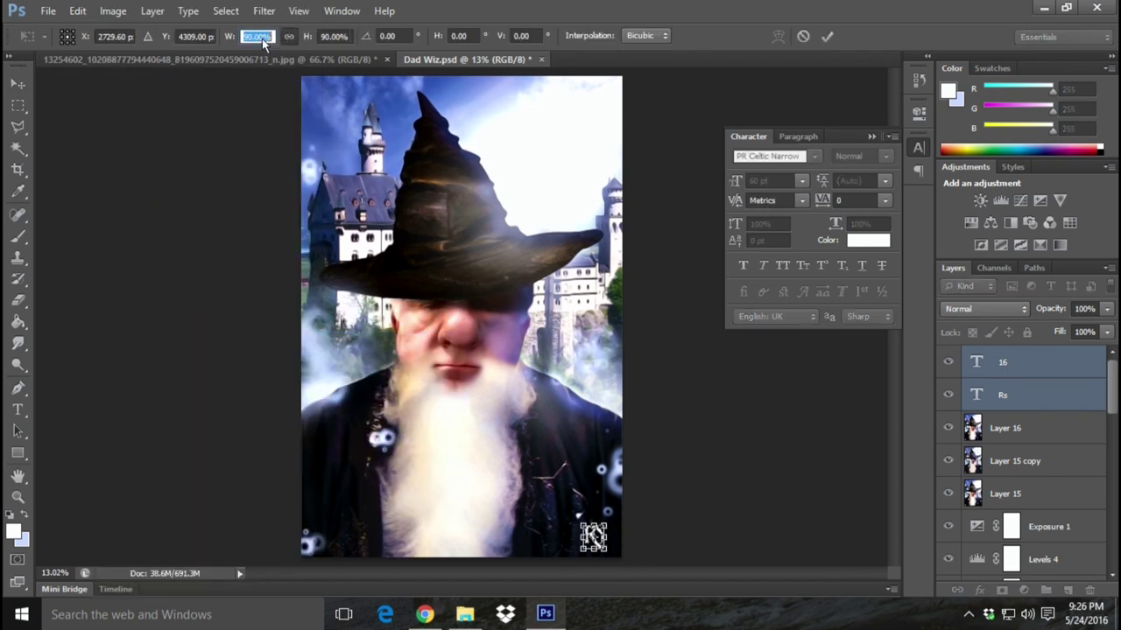
key("Return")
type("78")
key("Return")
type("75")
key("Return")
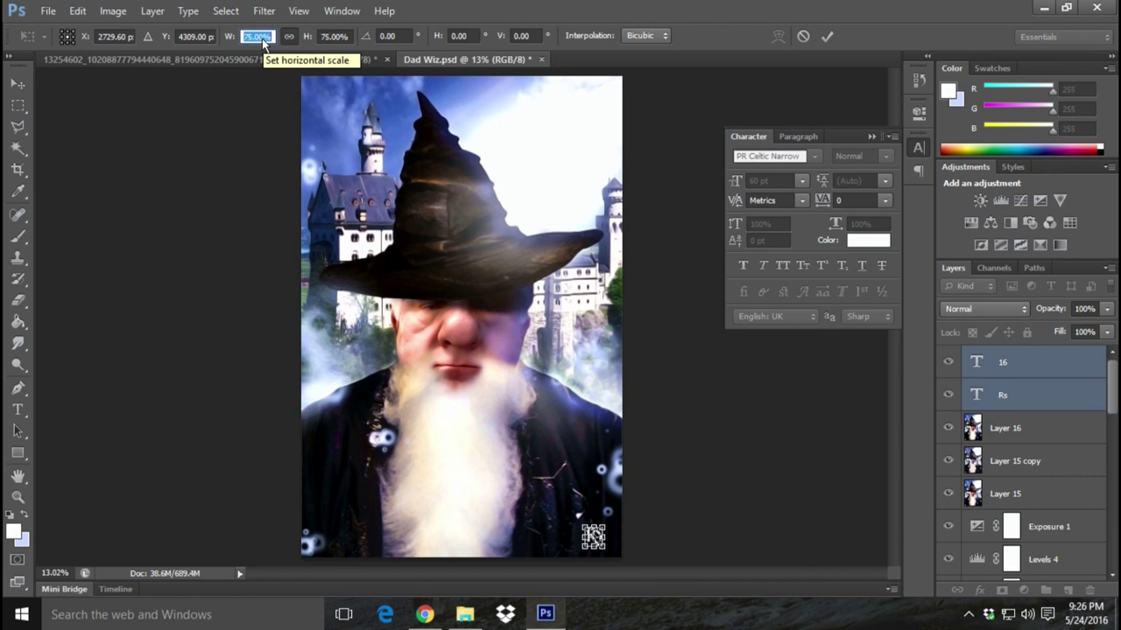
- Apply the 75% scaling and nudge the monogram slightly right and down
left_click(17, 83)
left_click(479, 241)
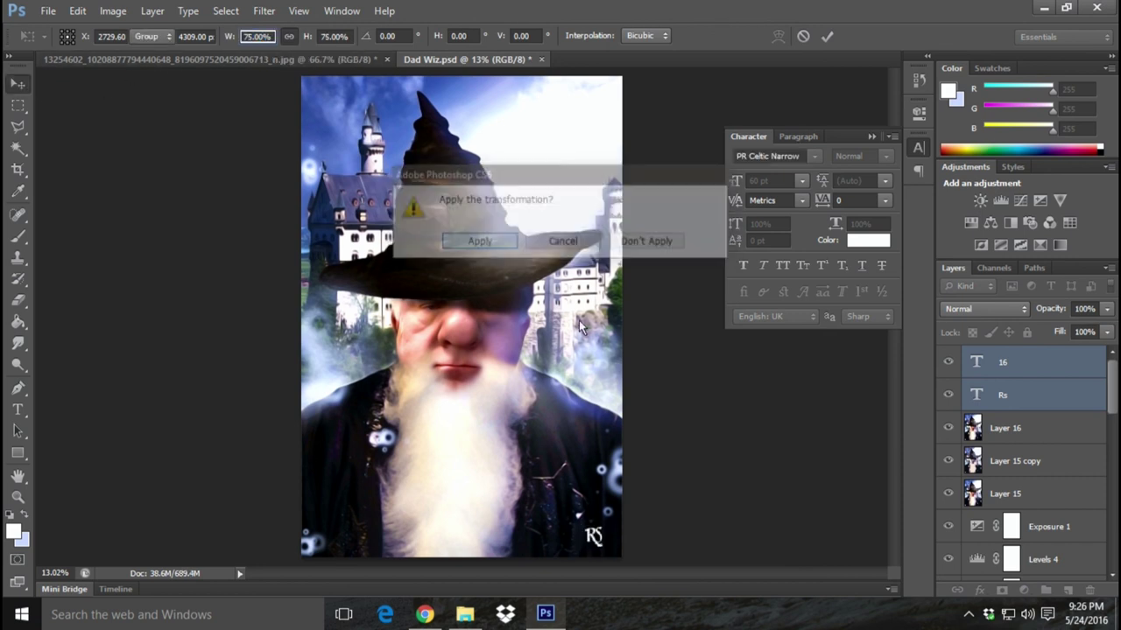
left_click_drag(591, 545, 602, 541)
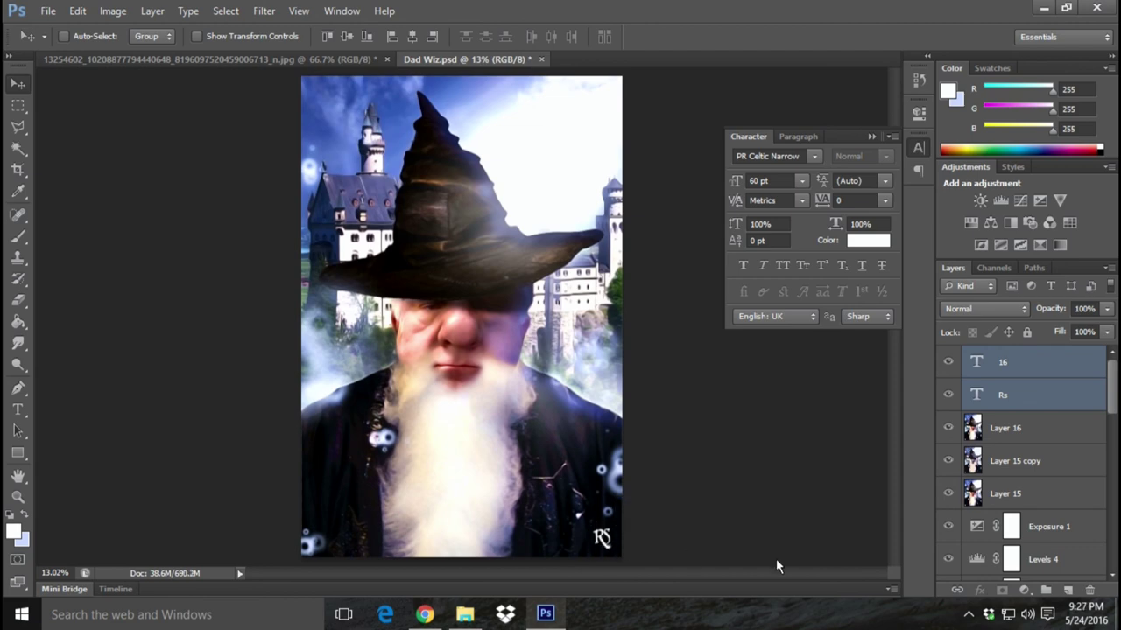
left_click(51, 12)
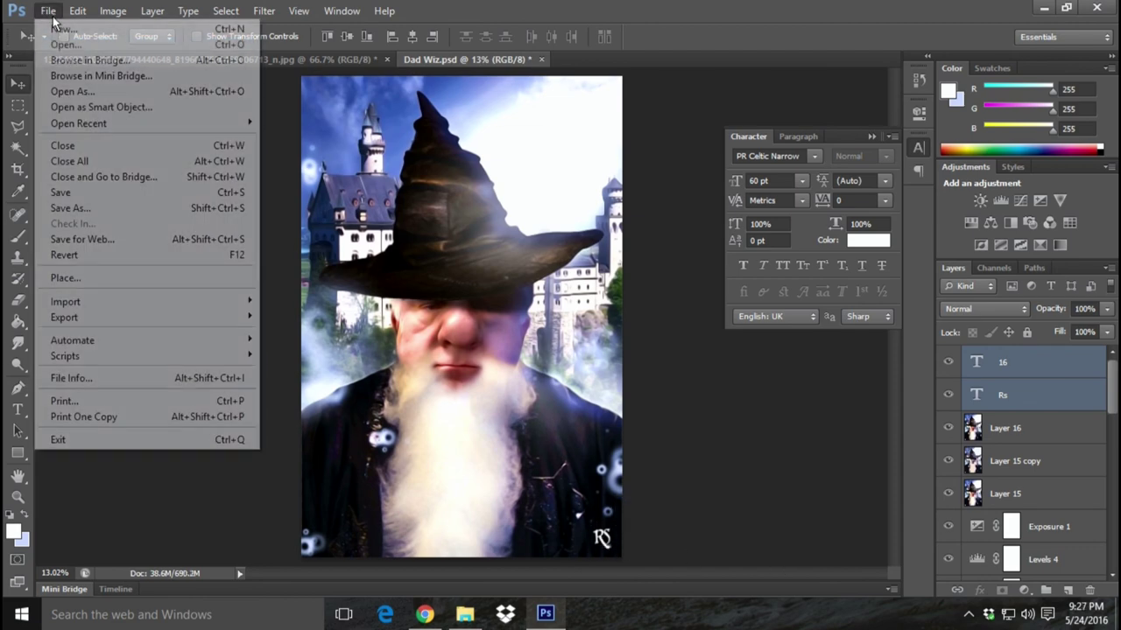
- Save Dad Wiz.psd, dismissing the background-save error raised by Save As
left_click(96, 193)
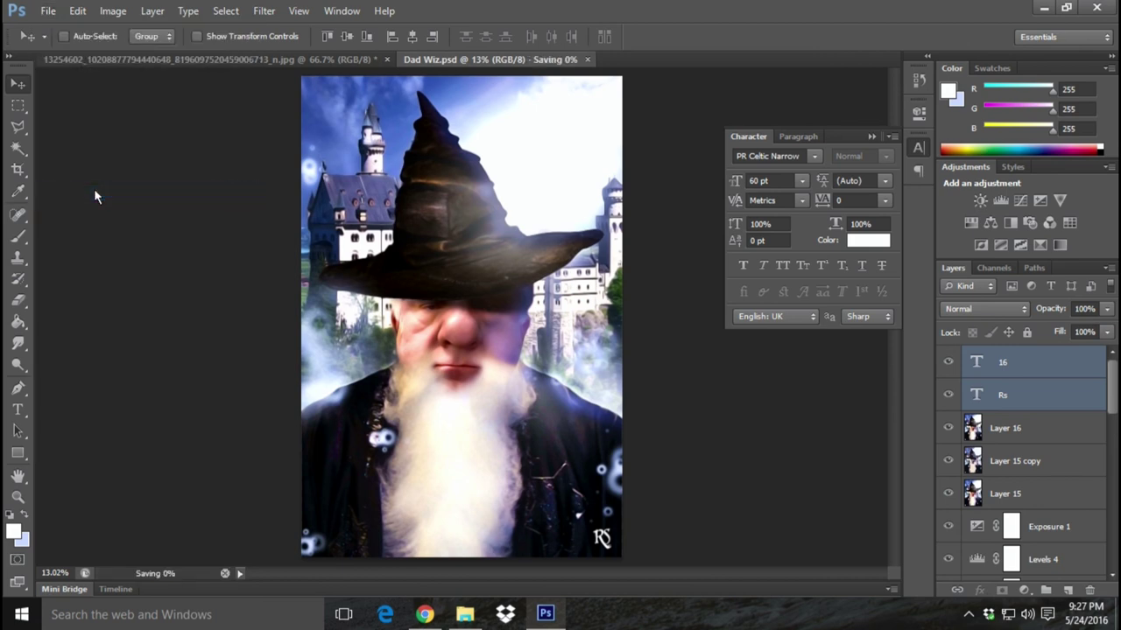
left_click(48, 10)
left_click(101, 210)
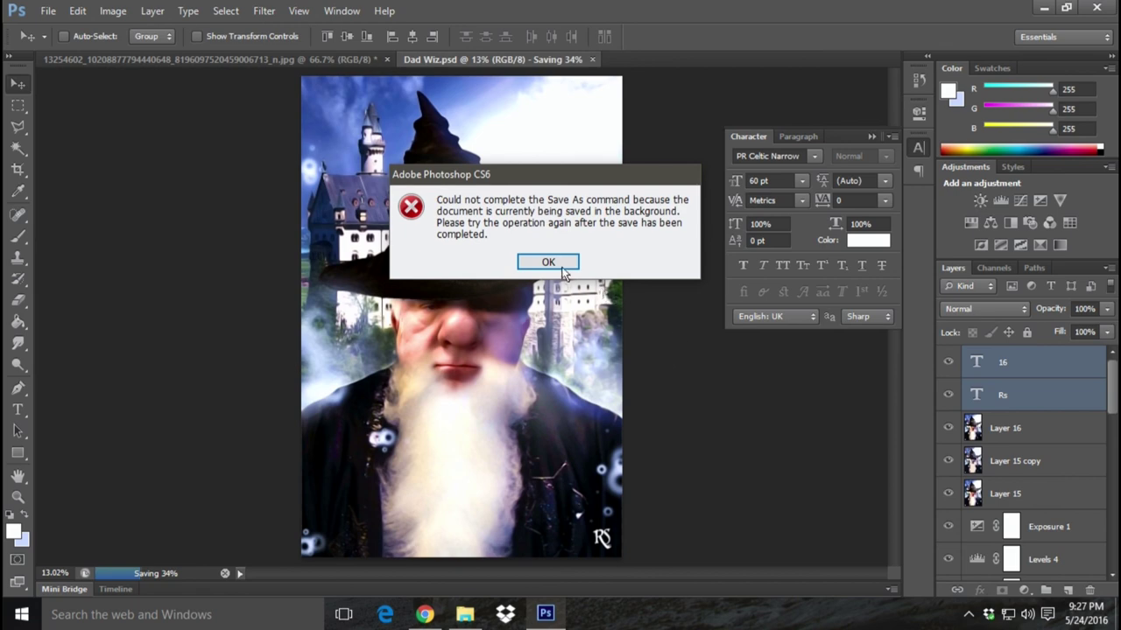
left_click(563, 272)
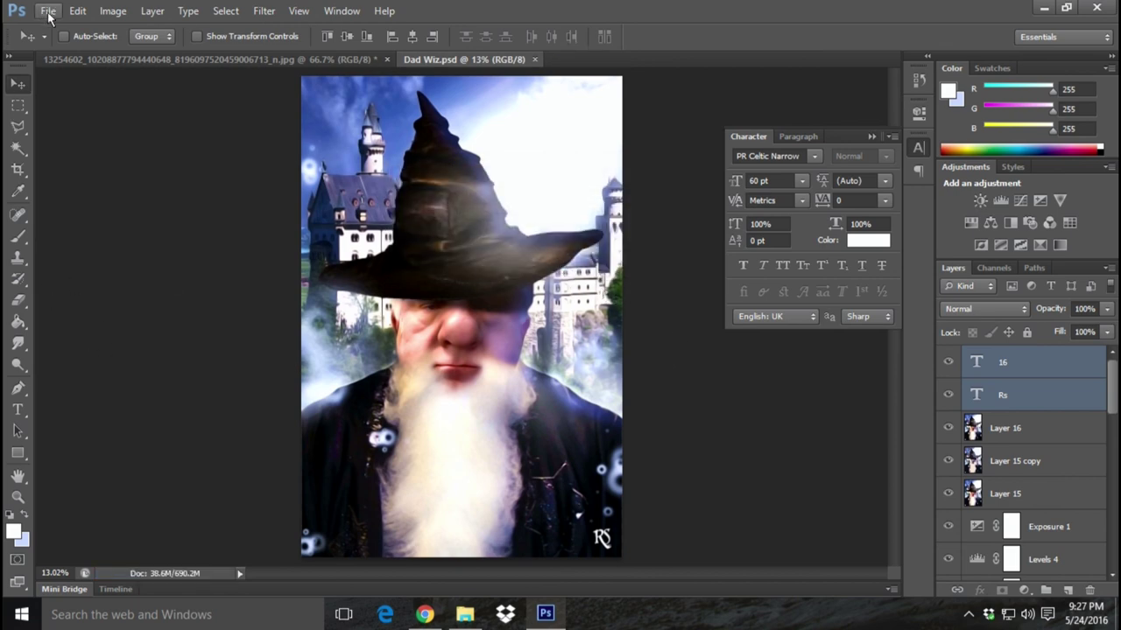
left_click(48, 12)
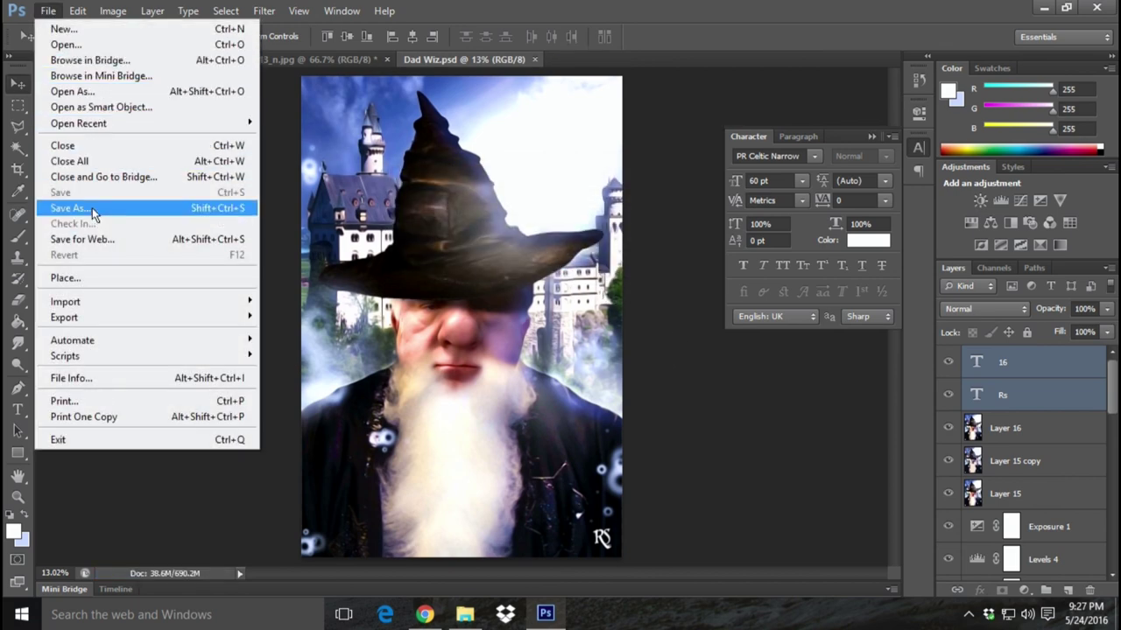
- Save a JPEG copy as Dad Wiz.jpg at Maximum quality 12, Baseline
left_click(92, 208)
left_click(710, 345)
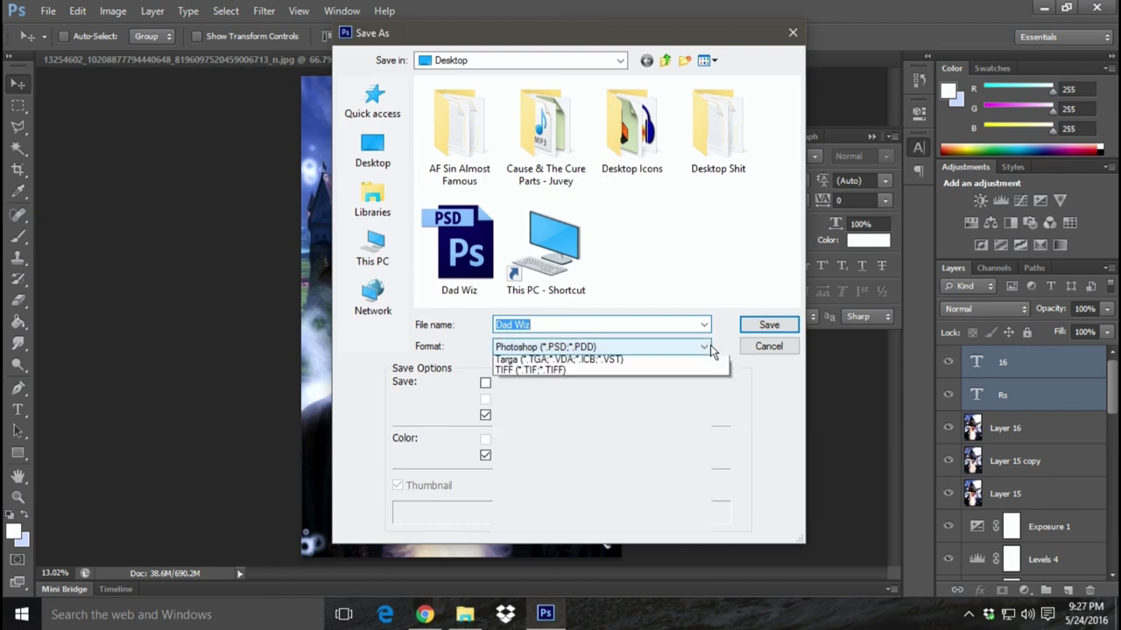
left_click(561, 451)
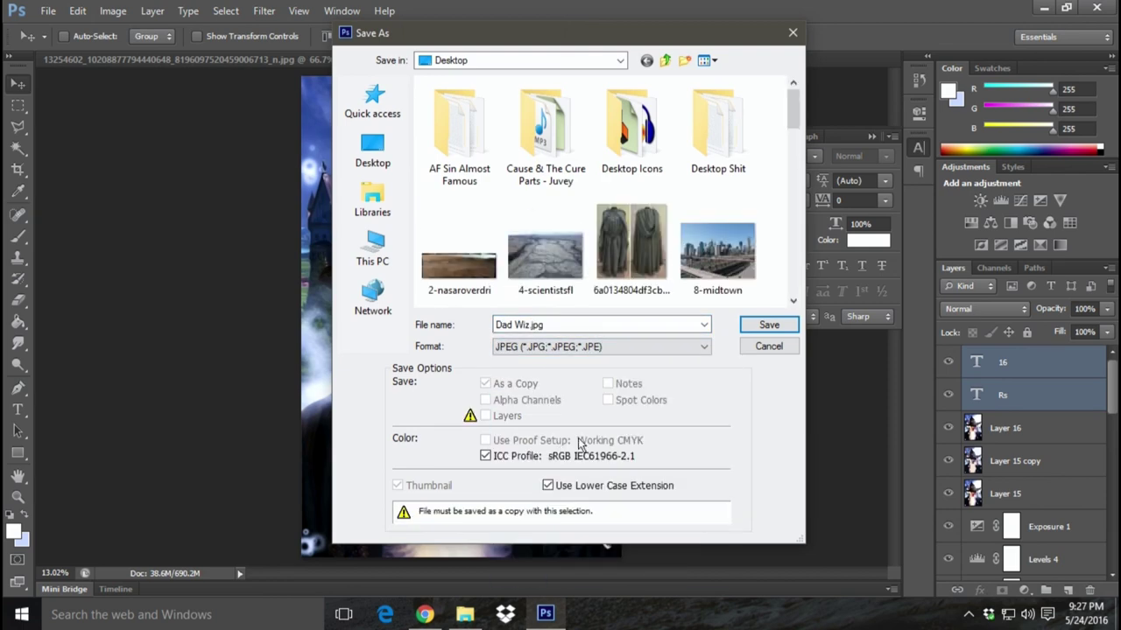
left_click(766, 329)
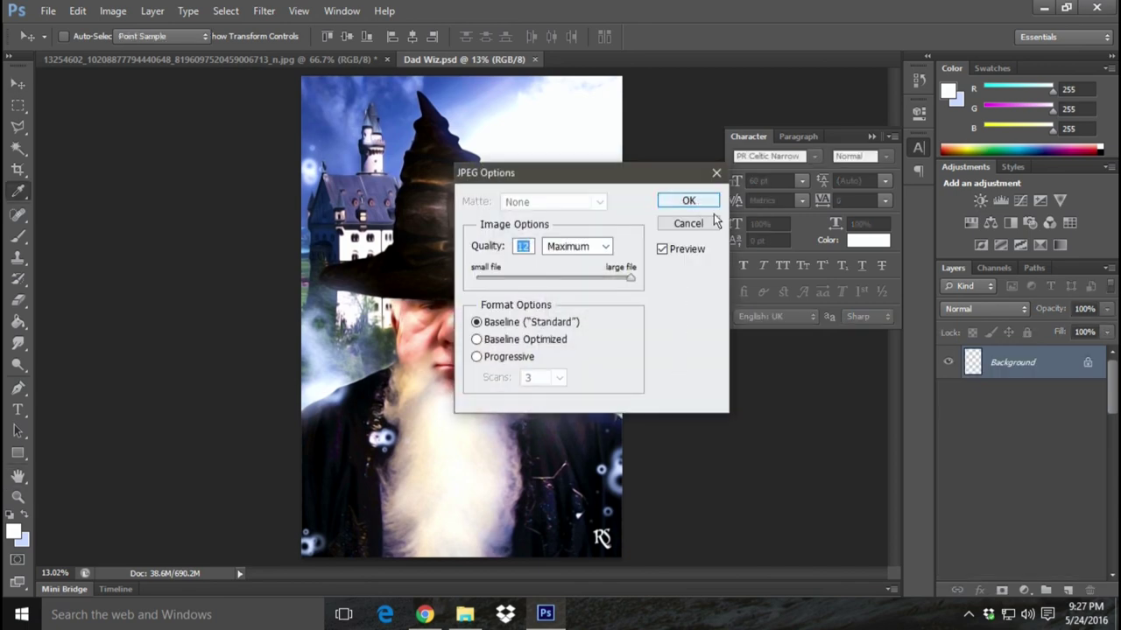
left_click(688, 201)
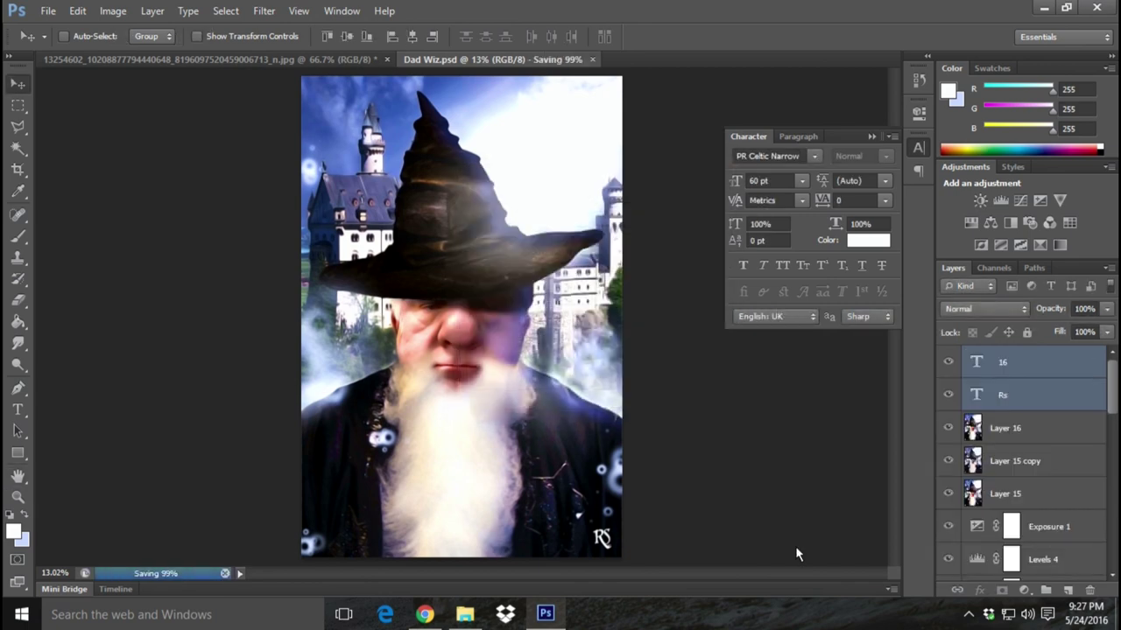